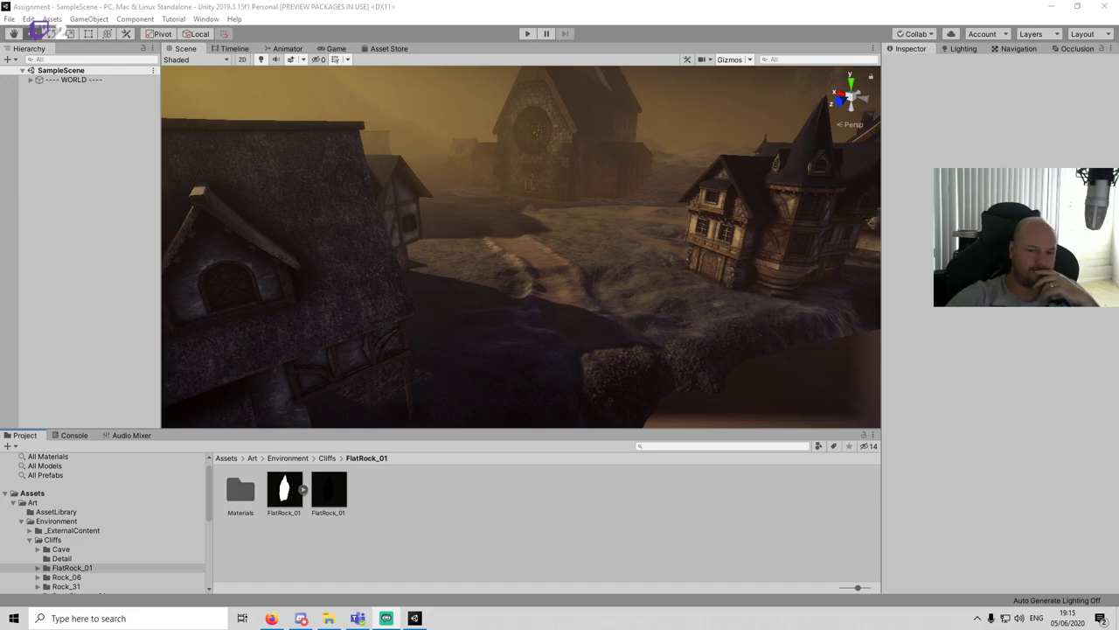
click(724, 535)
scroll(726, 168, down, 3)
scroll(725, 164, up, 5)
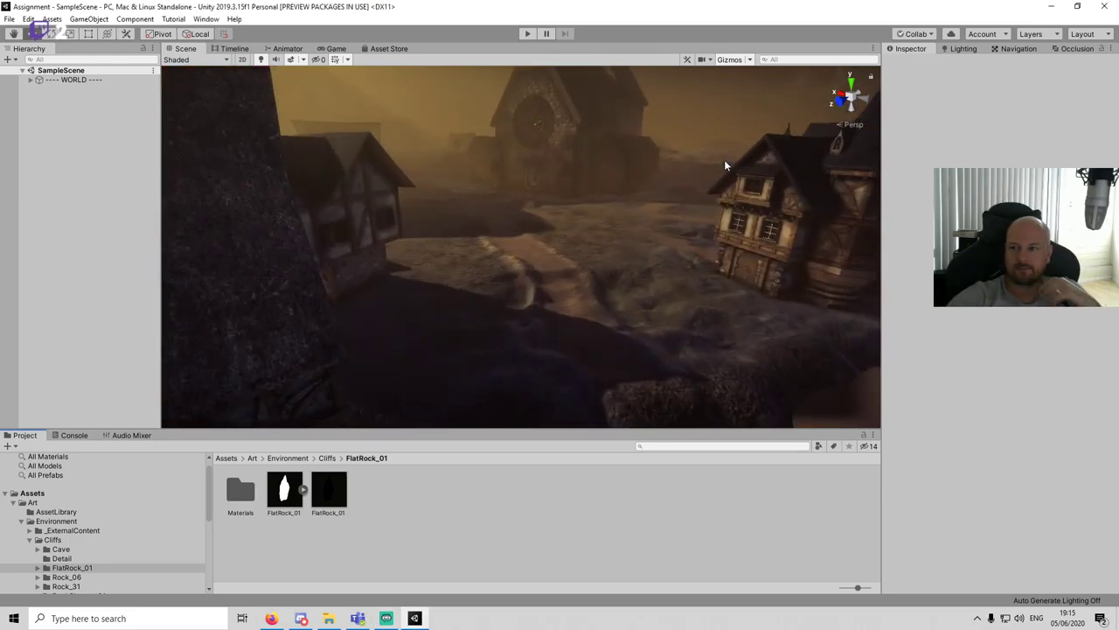
middle_drag(679, 208, 593, 417)
right_drag(592, 416, 569, 284)
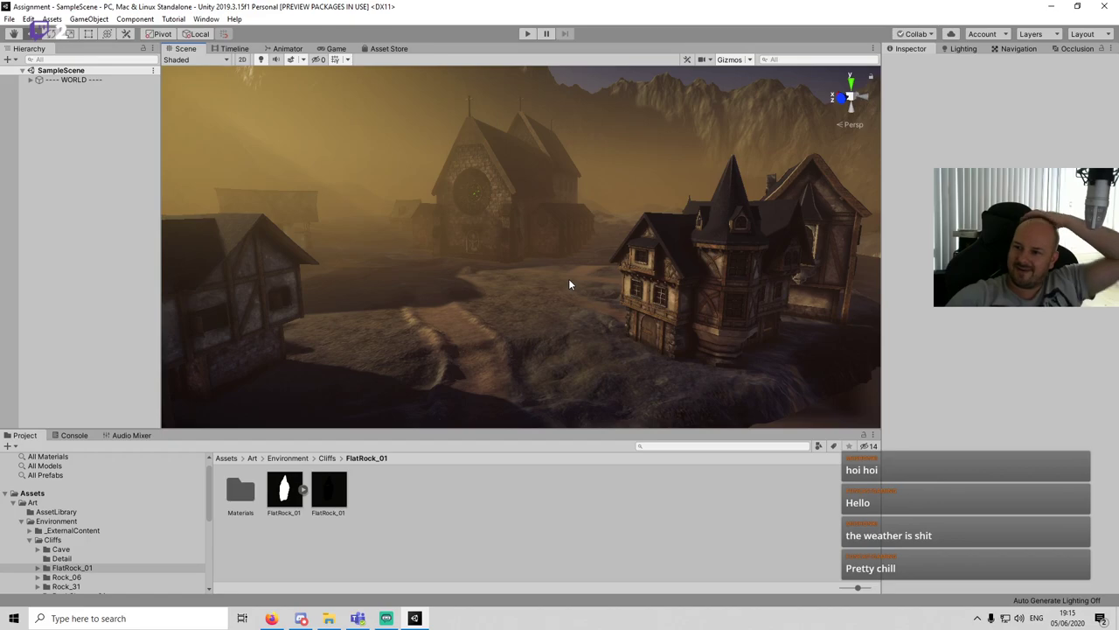
middle_drag(578, 287, 634, 273)
scroll(634, 273, up, 3)
scroll(634, 278, up, 3)
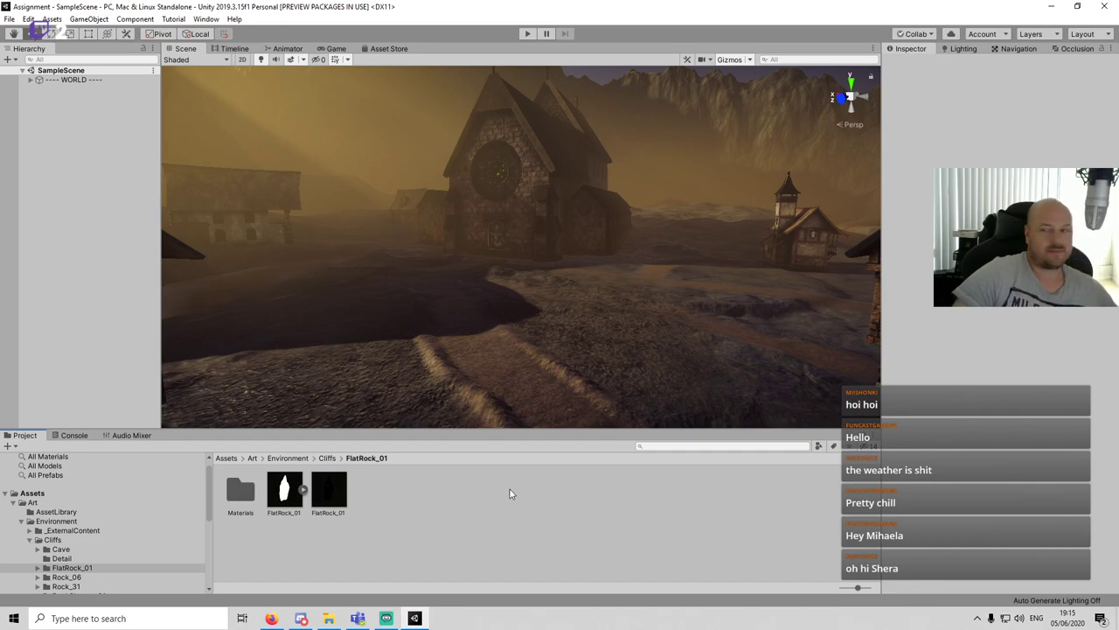
scroll(458, 276, down, 5)
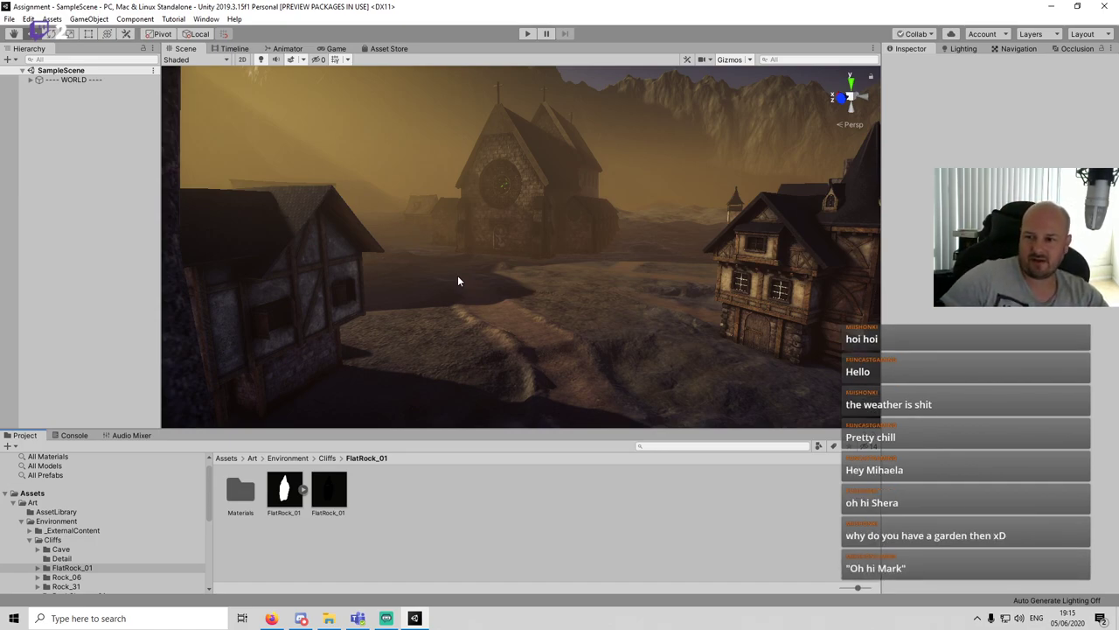
mouse_move(495, 261)
middle_down()
mouse_move(460, 386)
mouse_move(476, 262)
middle_up()
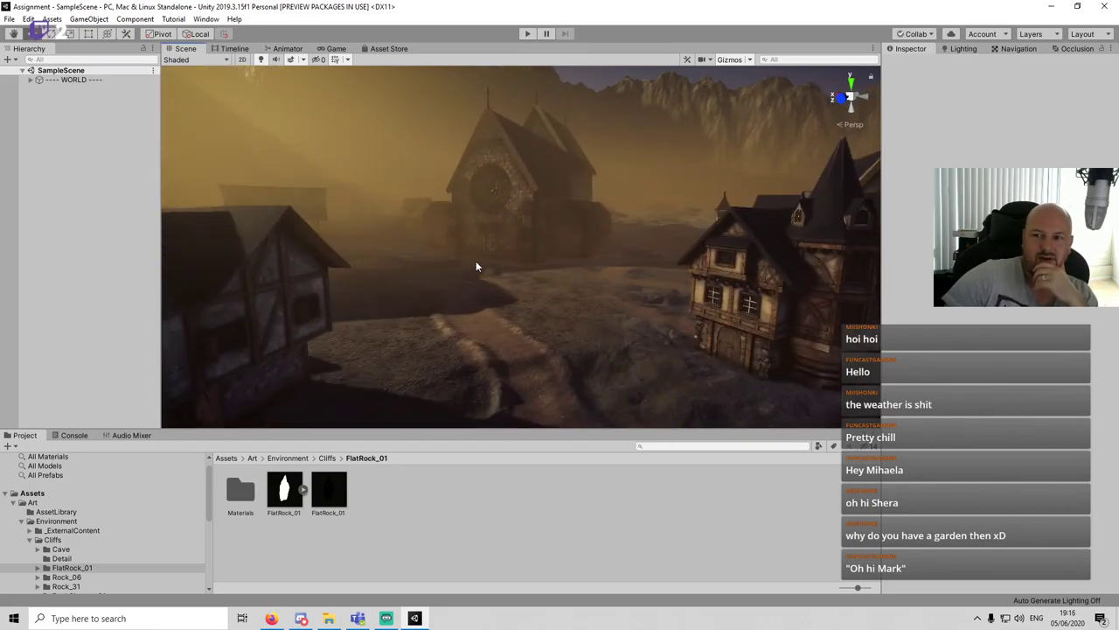
click(524, 573)
scroll(534, 316, down, 3)
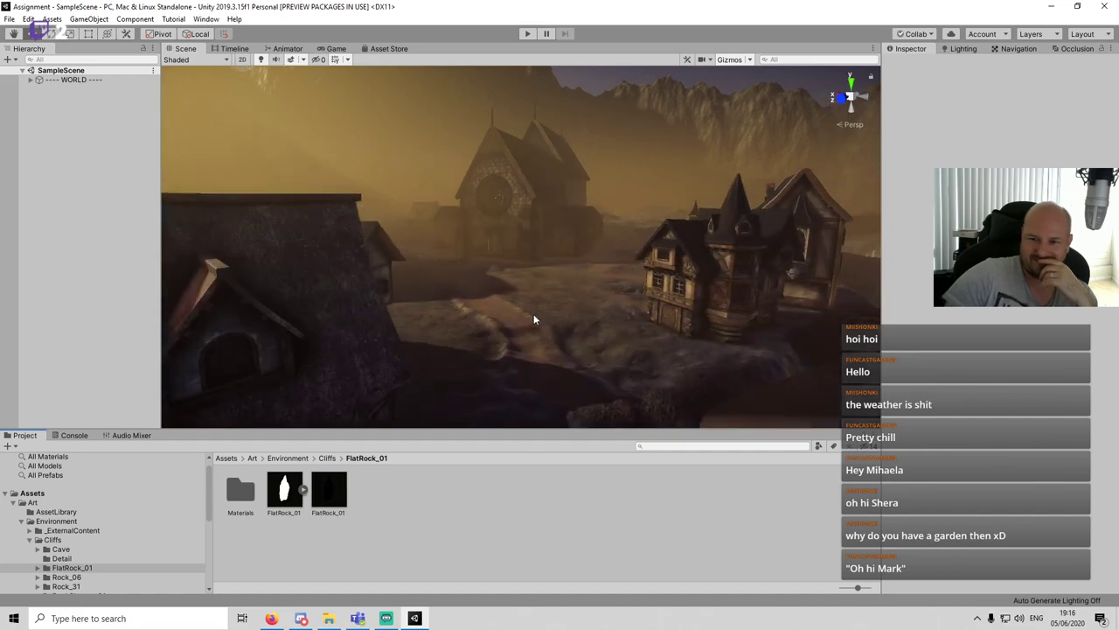
scroll(534, 316, up, 3)
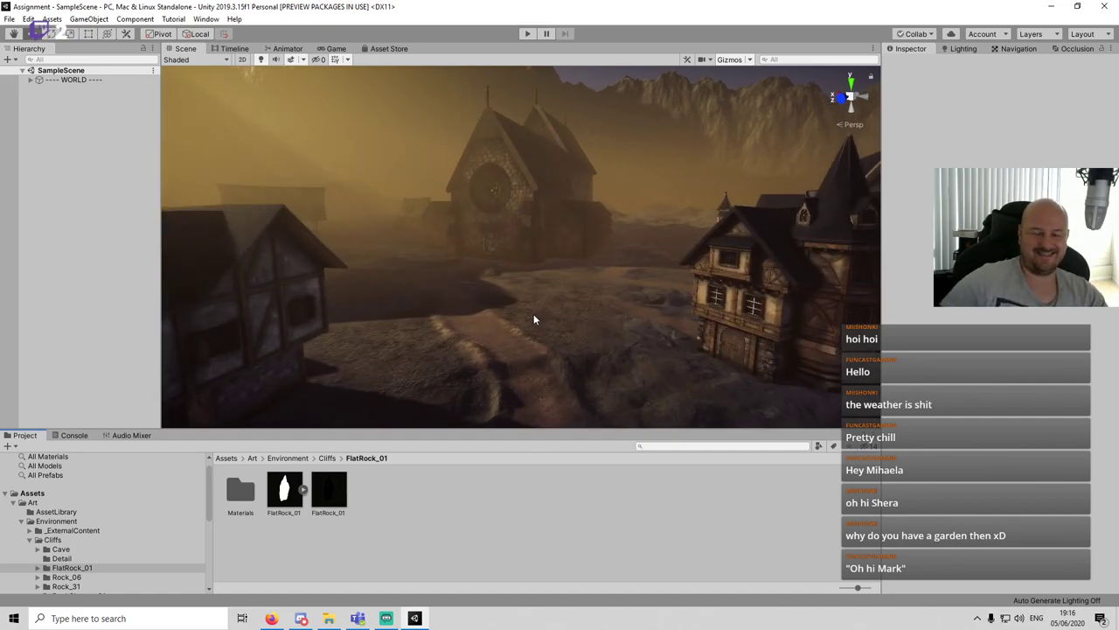
middle_drag(478, 298, 500, 282)
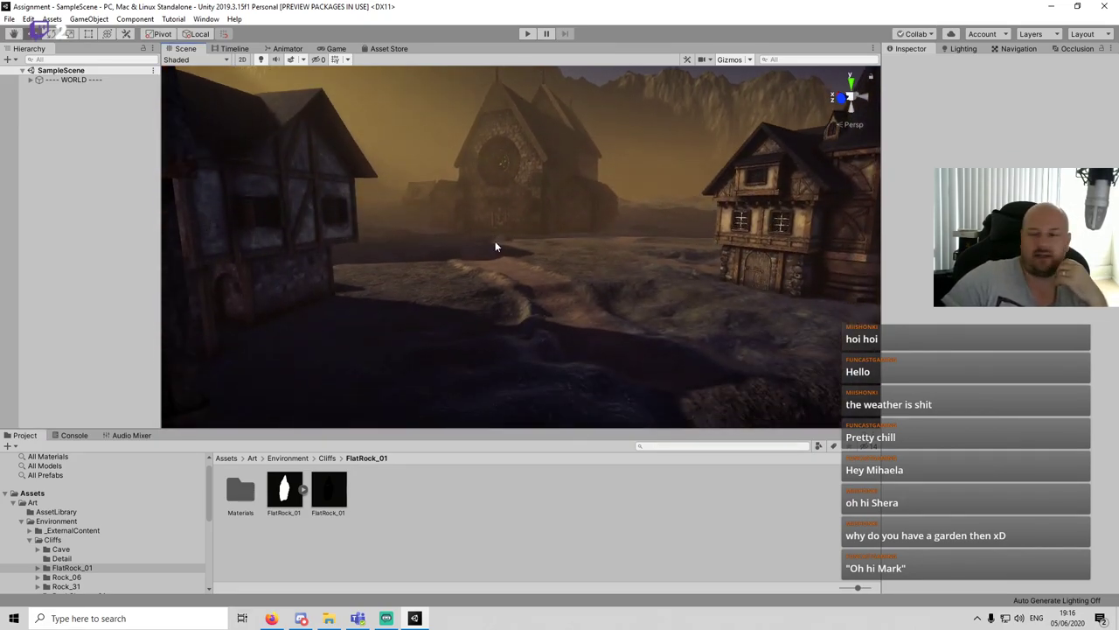
scroll(494, 243, up, 3)
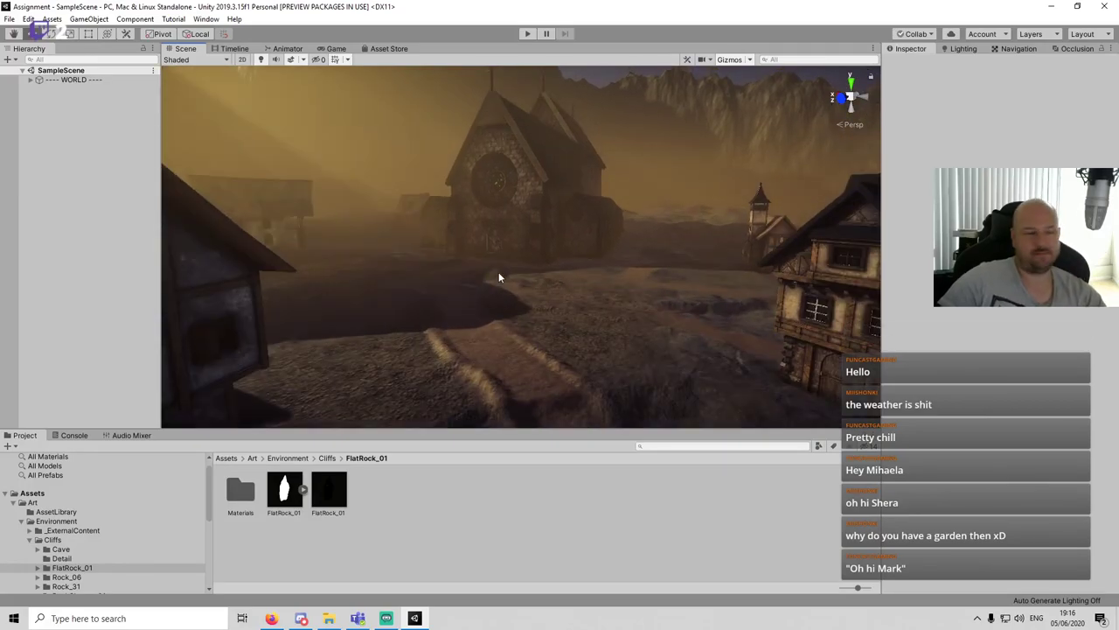
middle_drag(434, 293, 461, 306)
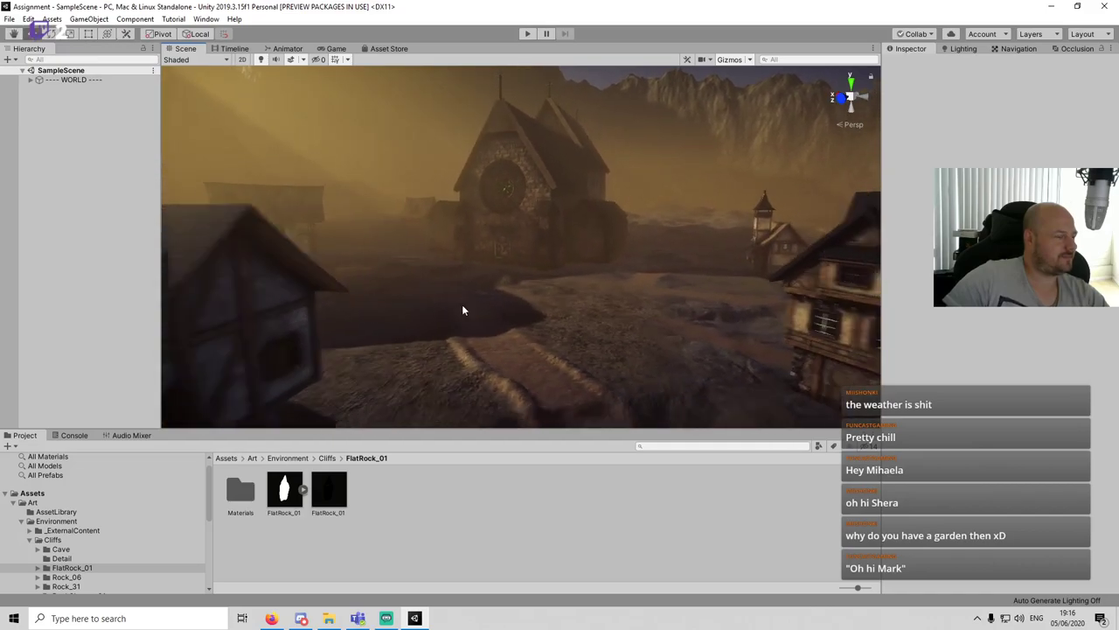
scroll(517, 310, down, 4)
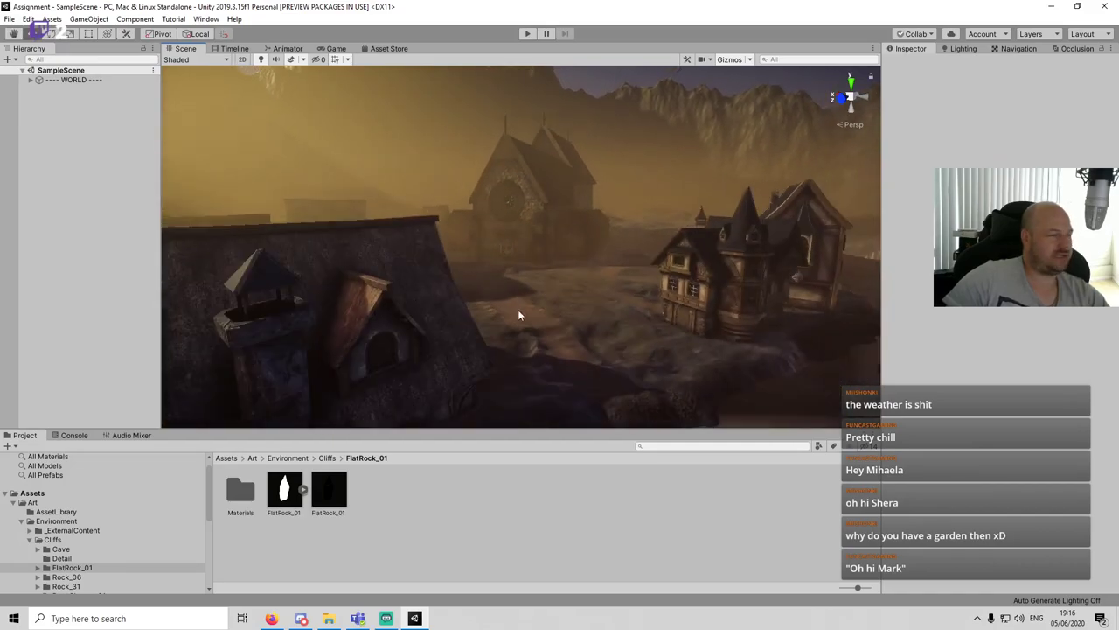
scroll(518, 310, up, 2)
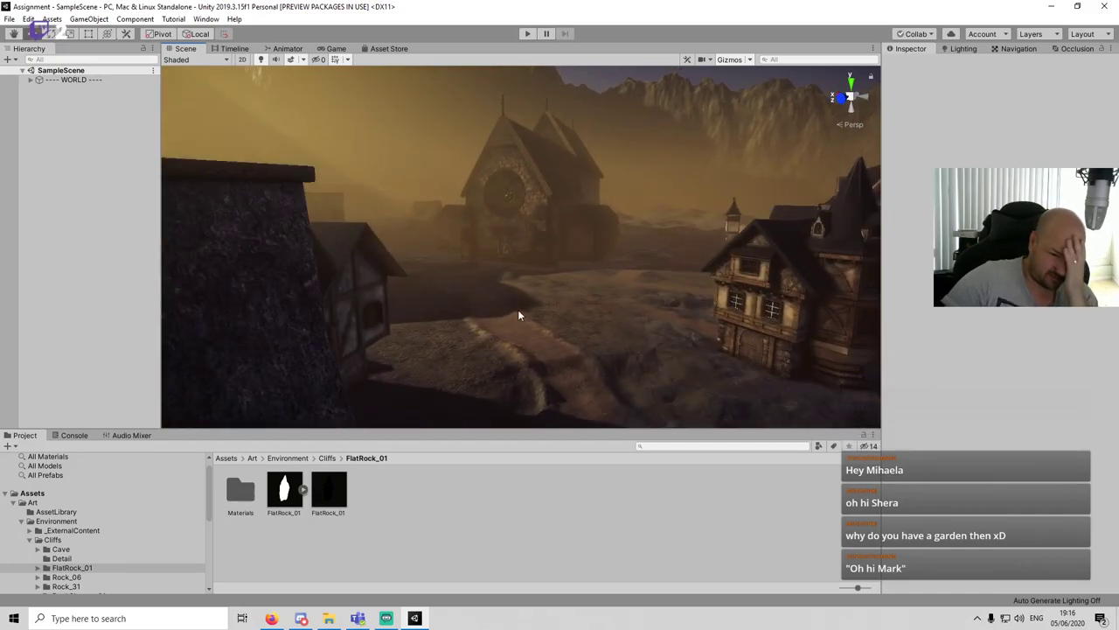
scroll(519, 313, up, 2)
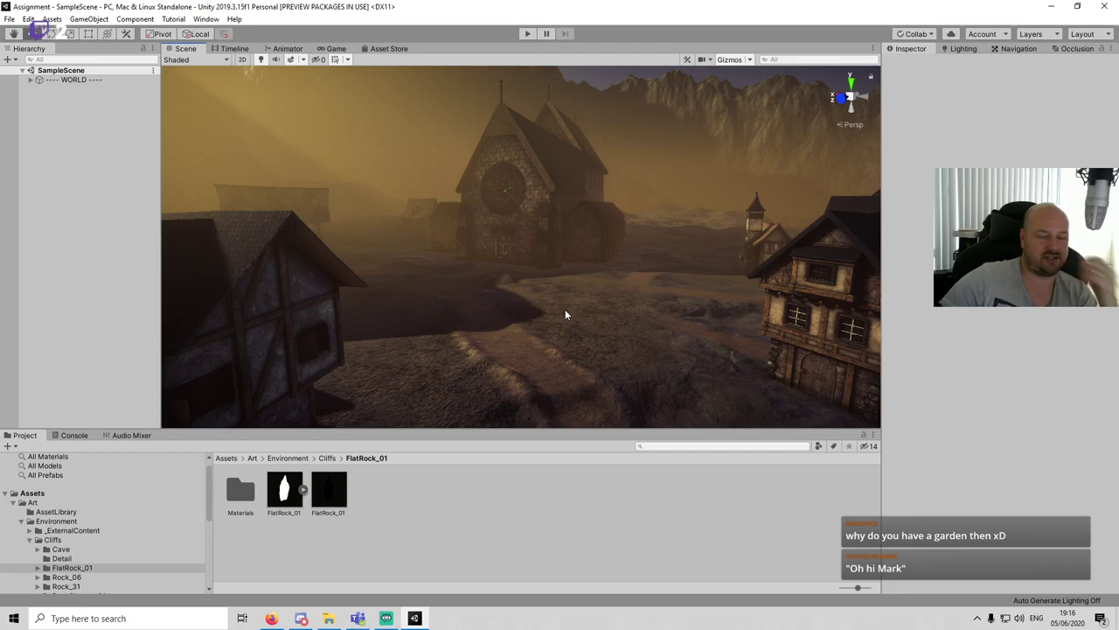
Step: Delete the Plane (1) water plane in front of the church from the scene
middle_drag(567, 312, 461, 363)
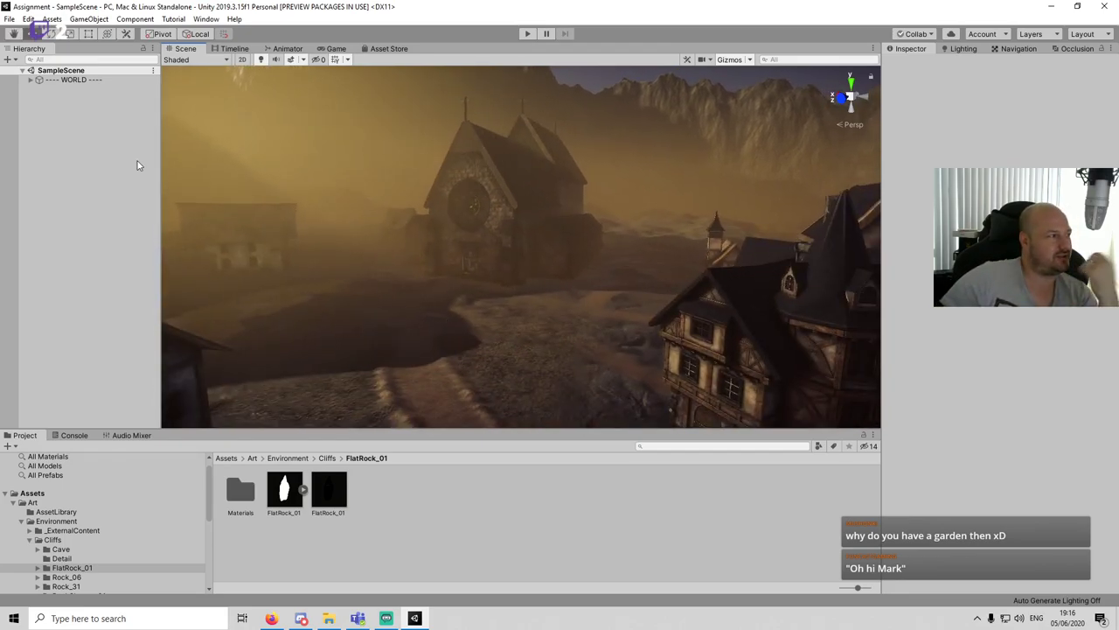
click(276, 302)
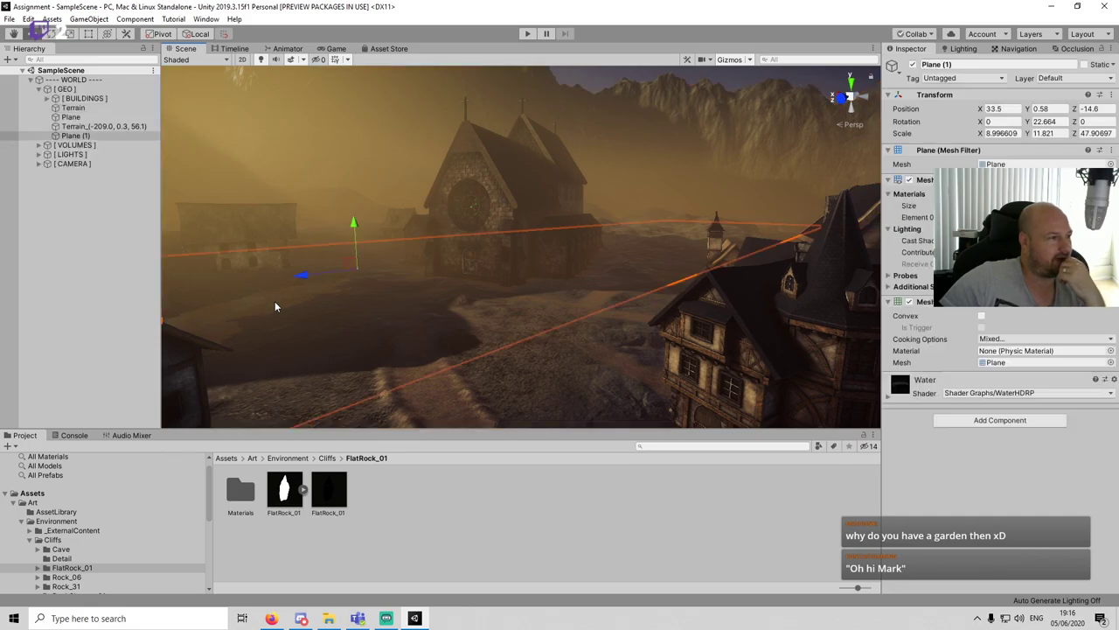
key(Delete)
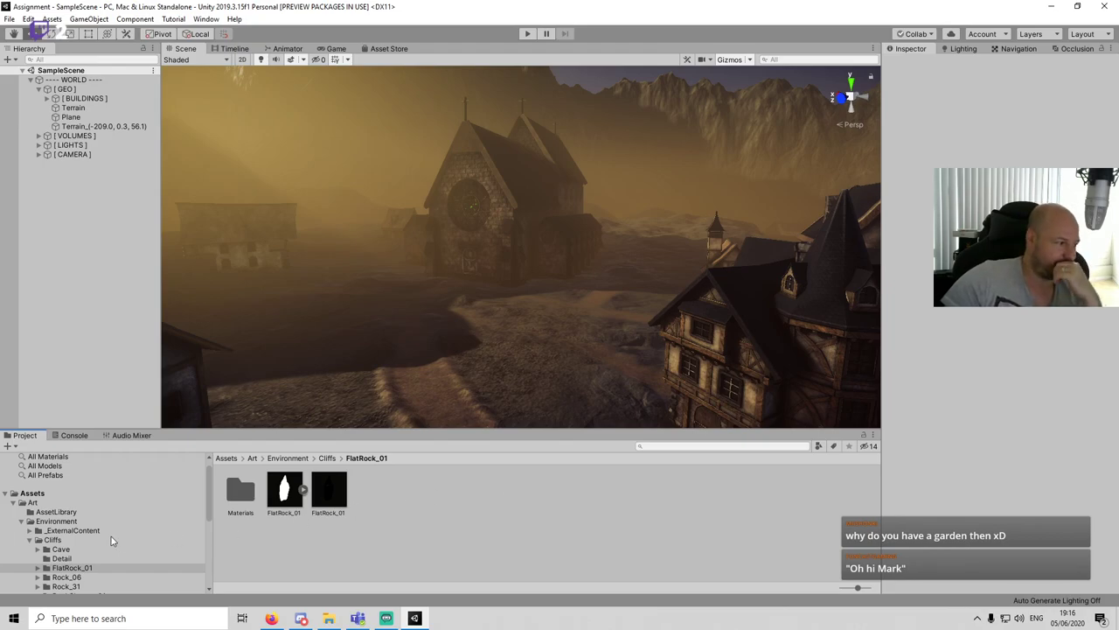
Step: Try the HE_bark_strukture_A02 model and its prefab from the Hive_Tish folder on the ground before the church, removing each one
click(29, 540)
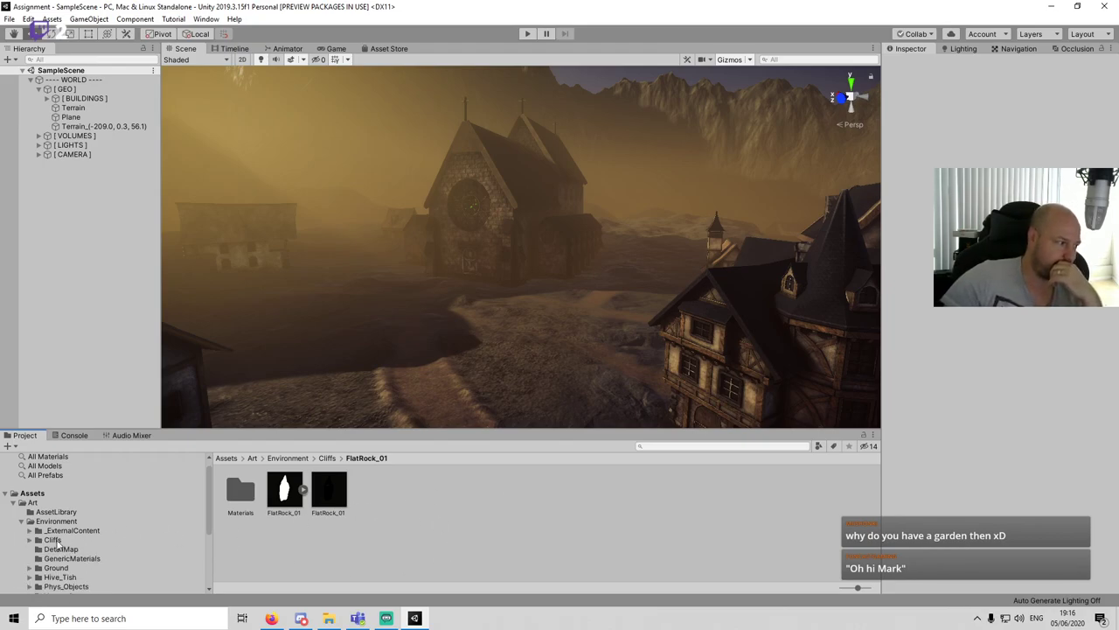
scroll(110, 530, down, 2)
click(61, 542)
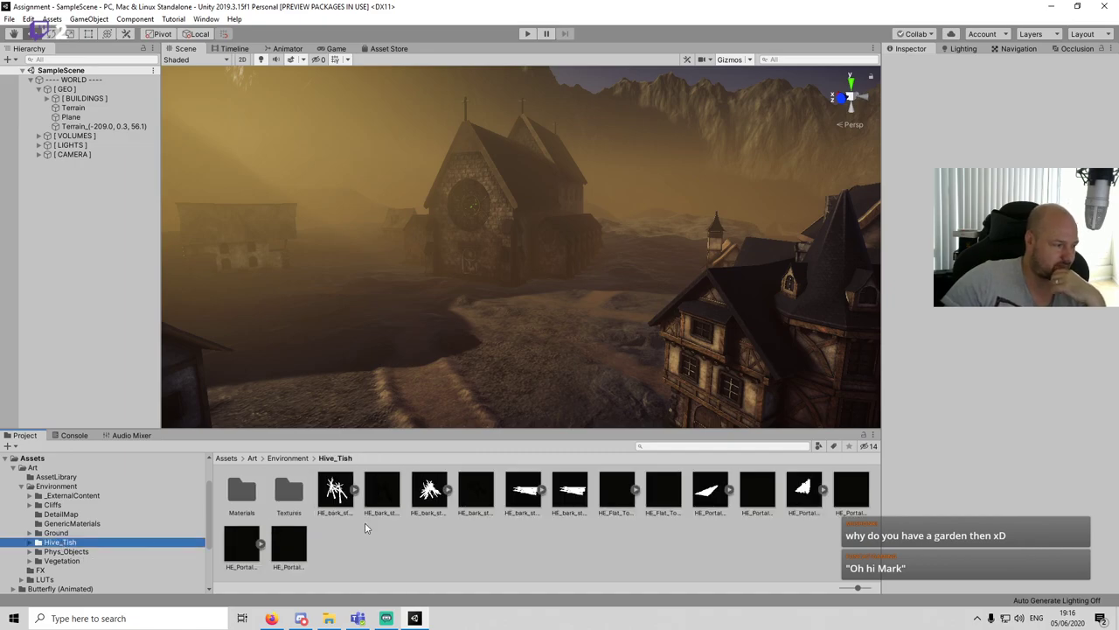
drag(335, 494, 525, 366)
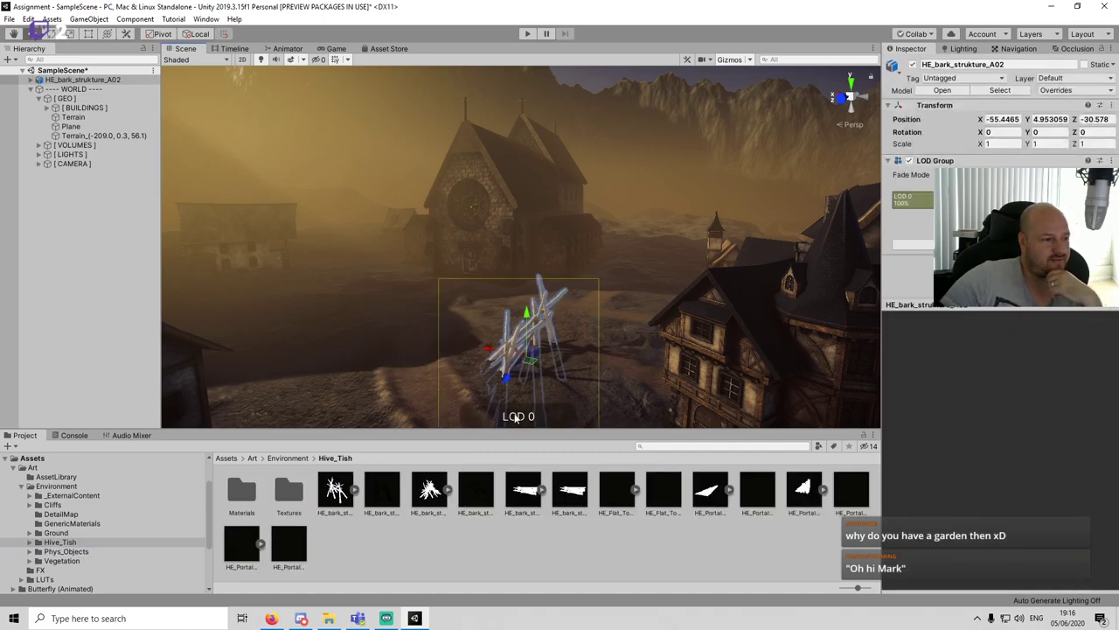
key(Delete)
drag(382, 496, 543, 348)
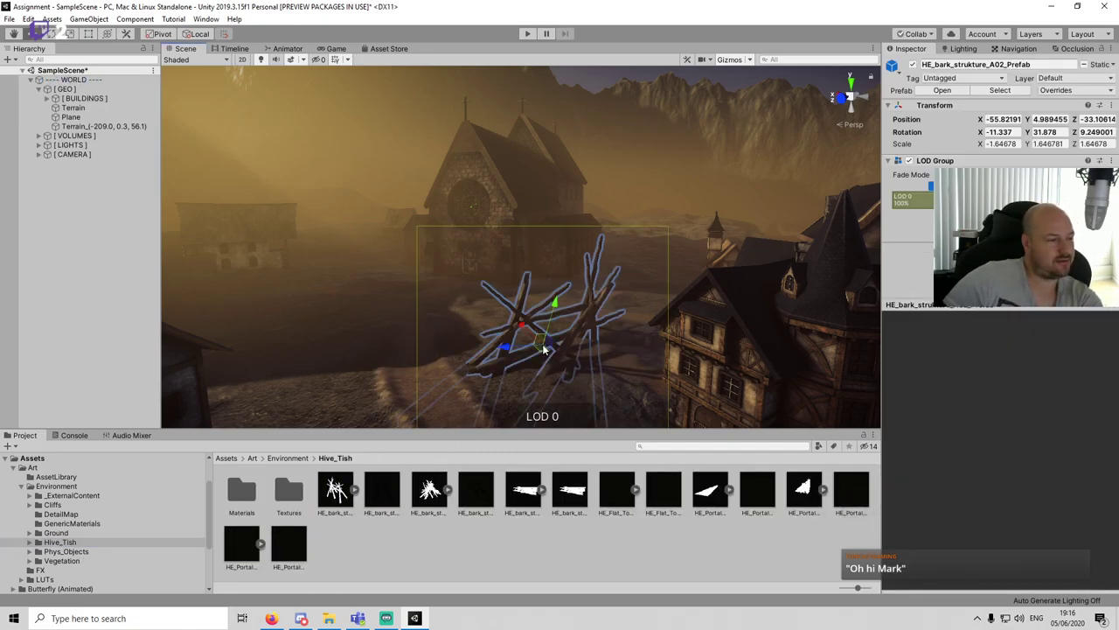
key(Delete)
Step: Try the Stump_FirestEncounter model and its prefab from Vegetation/Trees/DeadStump_02 in the scene, removing each one
click(87, 552)
click(83, 560)
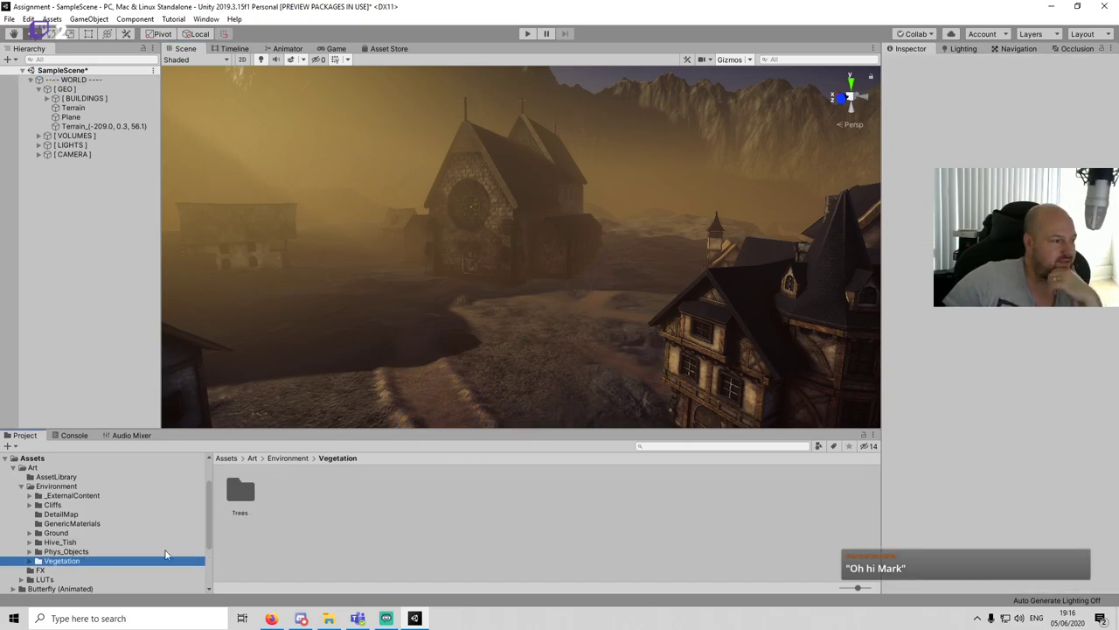
double_click(240, 491)
double_click(287, 491)
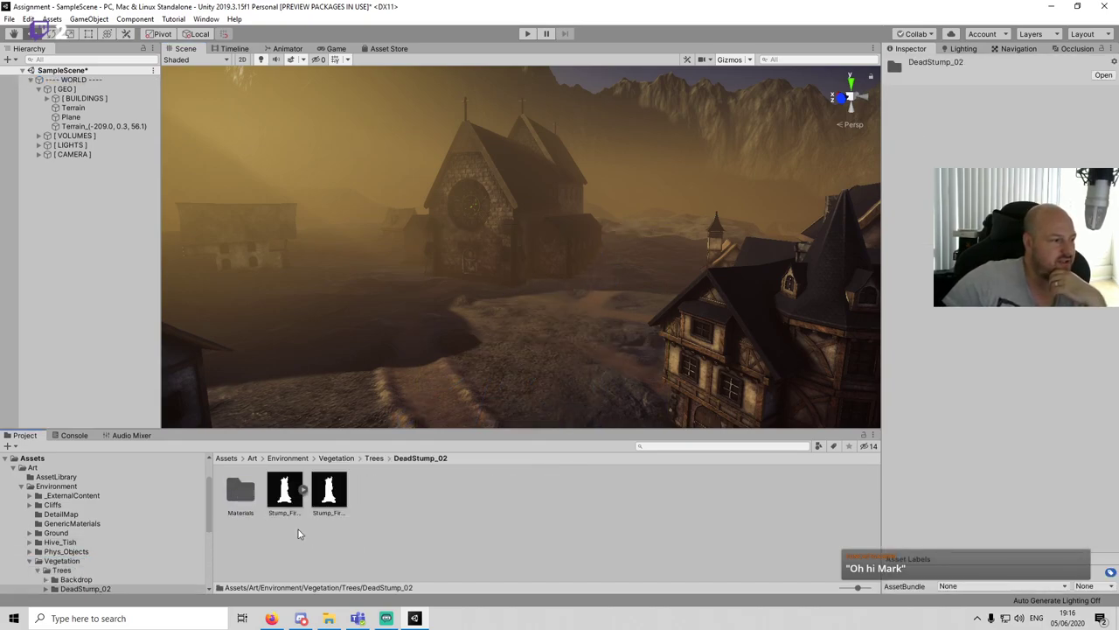
drag(284, 489, 542, 345)
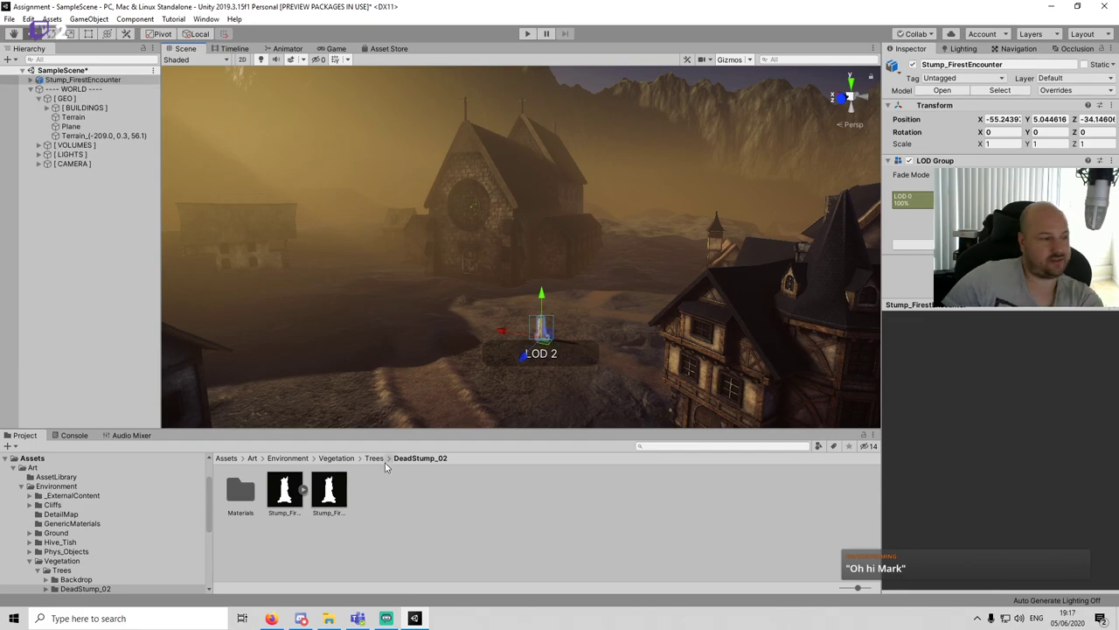
key(Delete)
drag(328, 491, 534, 355)
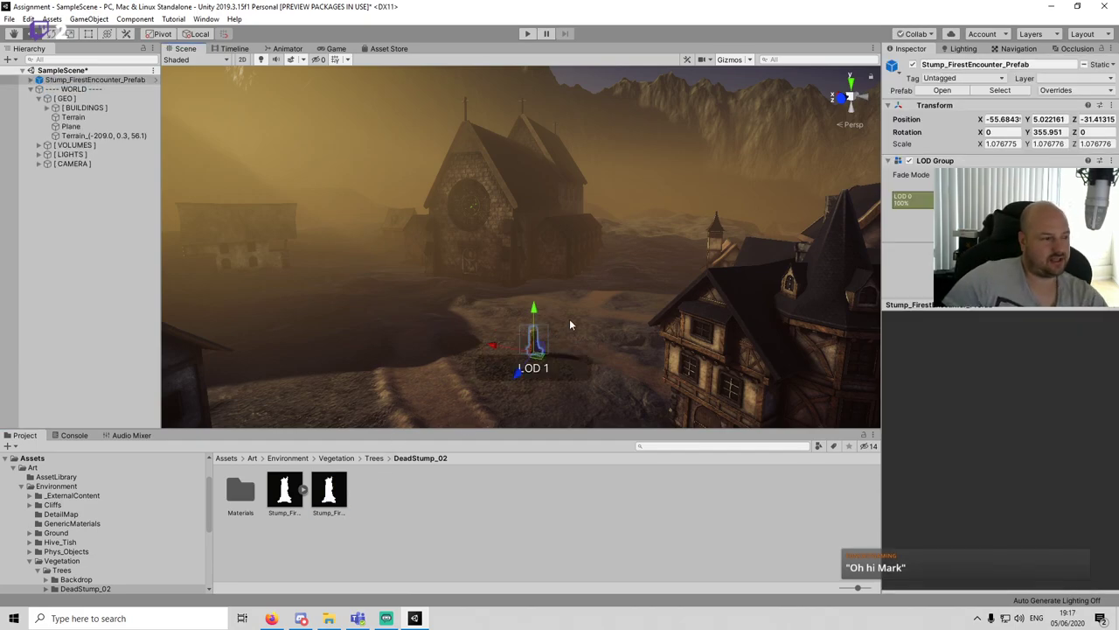
key(f)
key(Delete)
Step: Try a pine_004_1 tree from the Pines/Pine_004_new folder on the ground in front of the church
scroll(112, 542, down, 2)
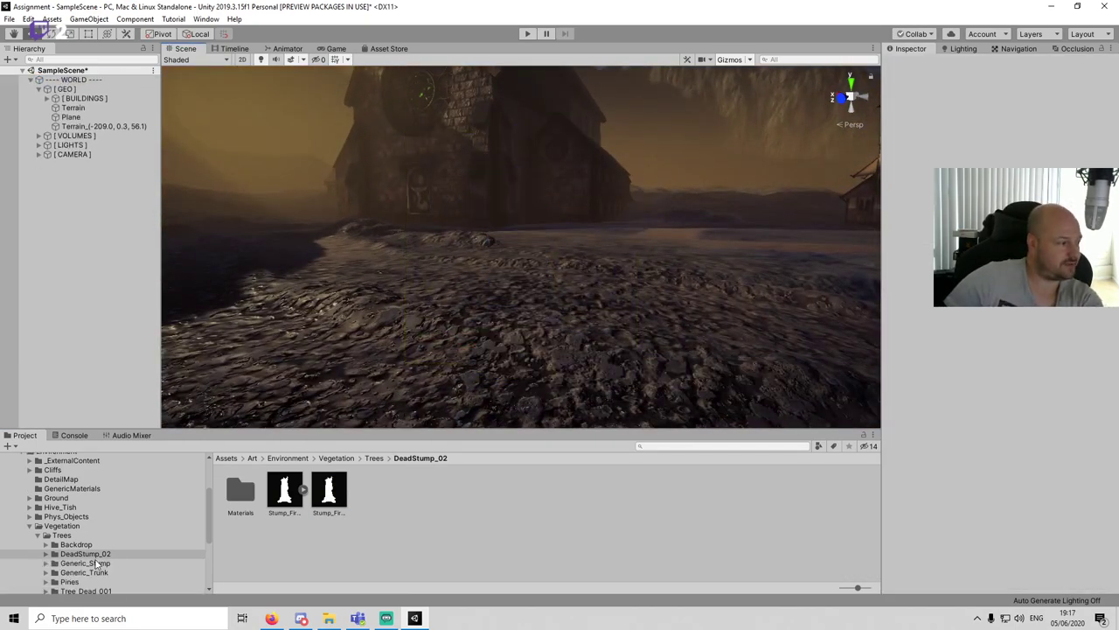
click(97, 564)
scroll(149, 559, down, 2)
click(42, 548)
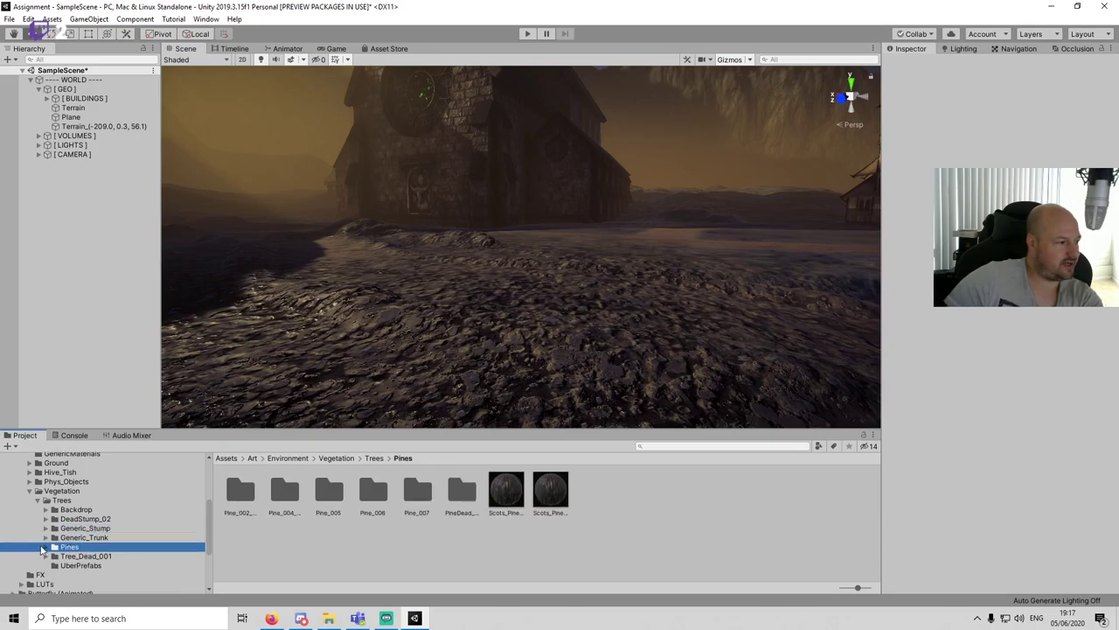
click(45, 548)
click(103, 566)
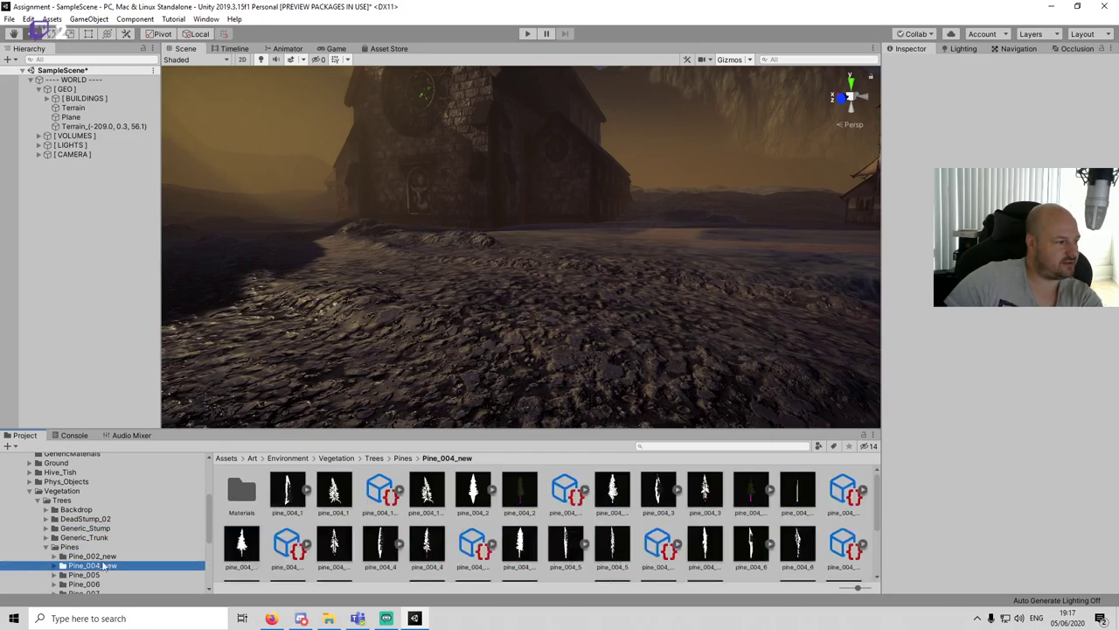
drag(343, 502, 536, 302)
click(315, 300)
scroll(556, 202, down, 3)
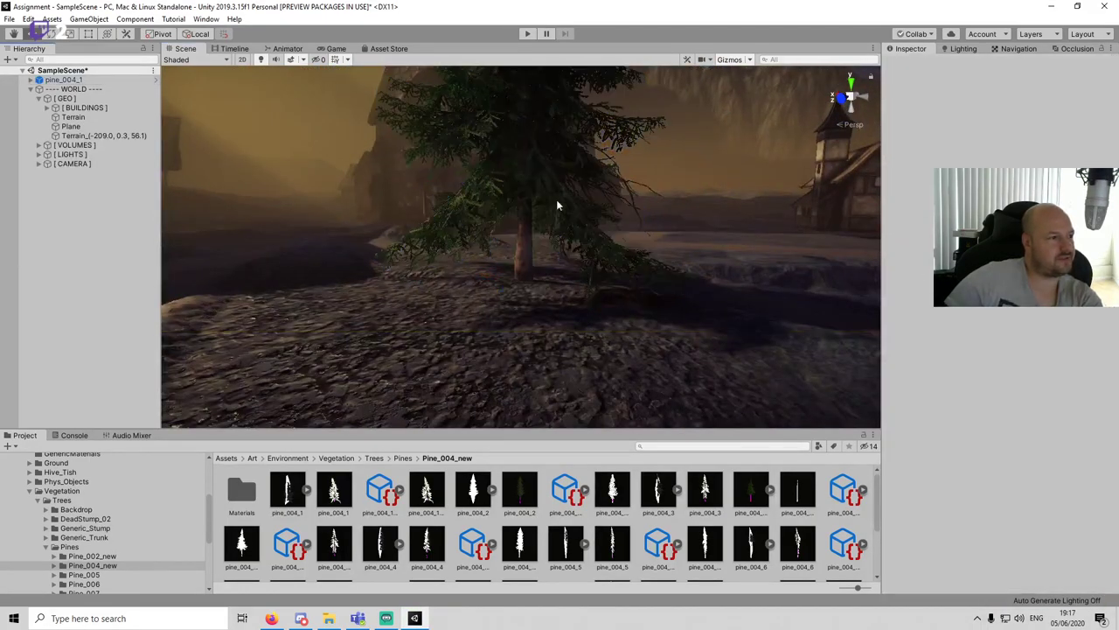
middle_drag(556, 203, 516, 415)
scroll(516, 254, down, 6)
scroll(525, 242, up, 3)
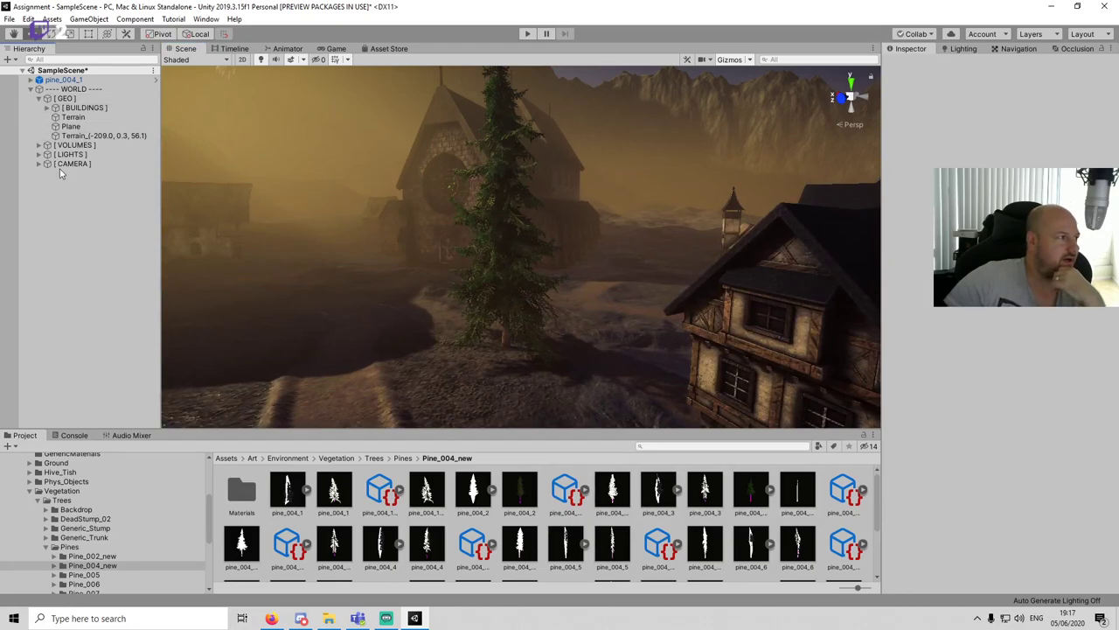
scroll(449, 221, down, 4)
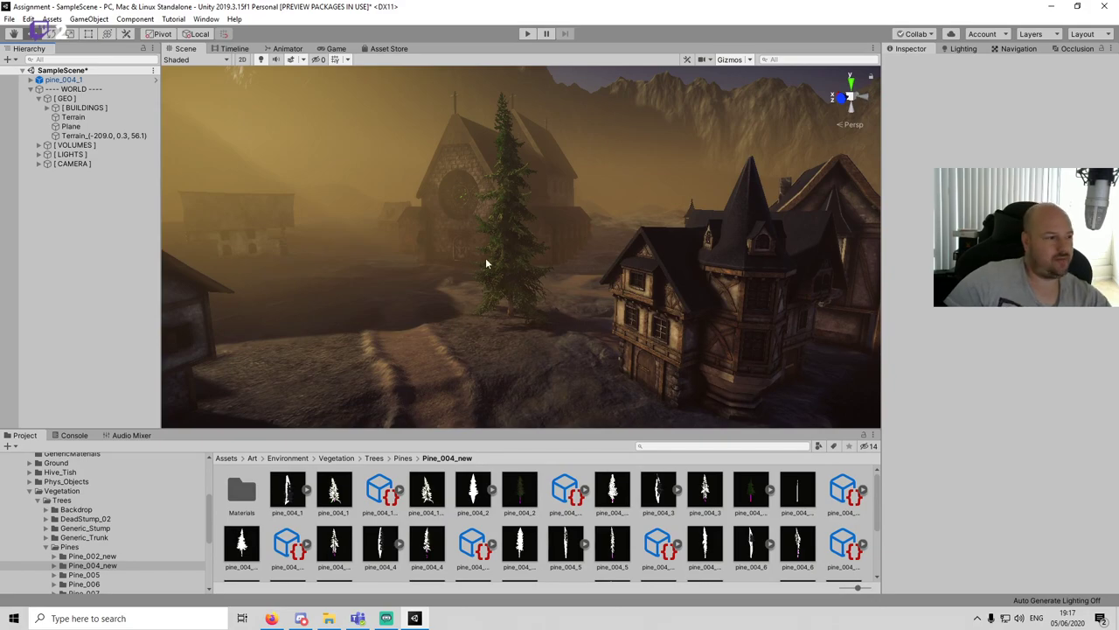
Step: Try a pine_004_2 tree near the turreted house, and delete both it and the pine_004_1 tree
alt+drag(487, 262, 536, 229)
drag(519, 492, 686, 390)
key(f)
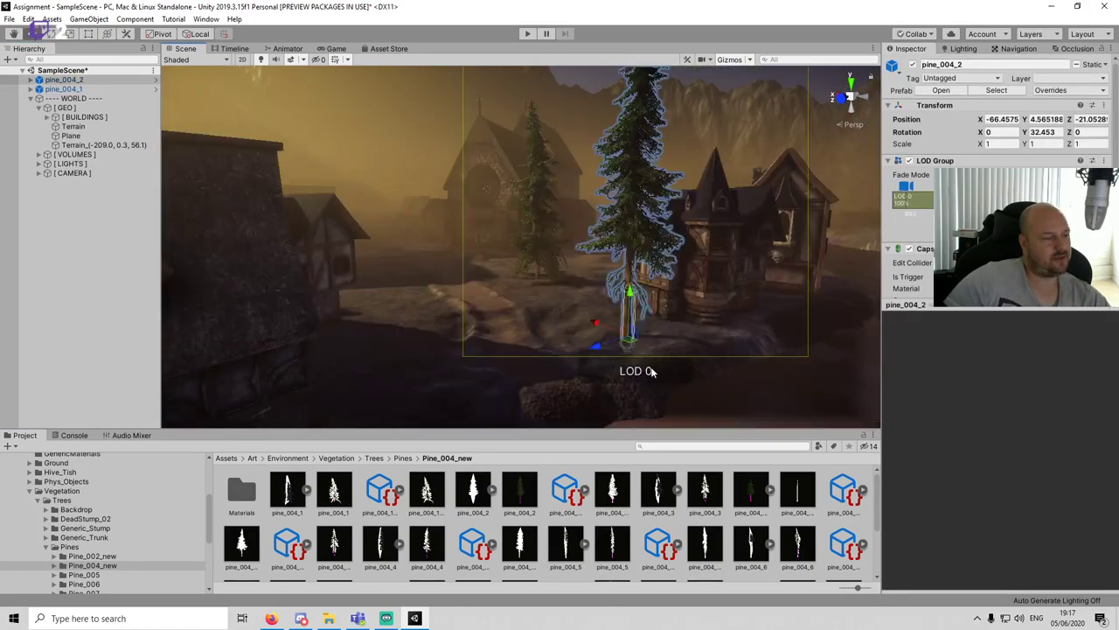
key(Delete)
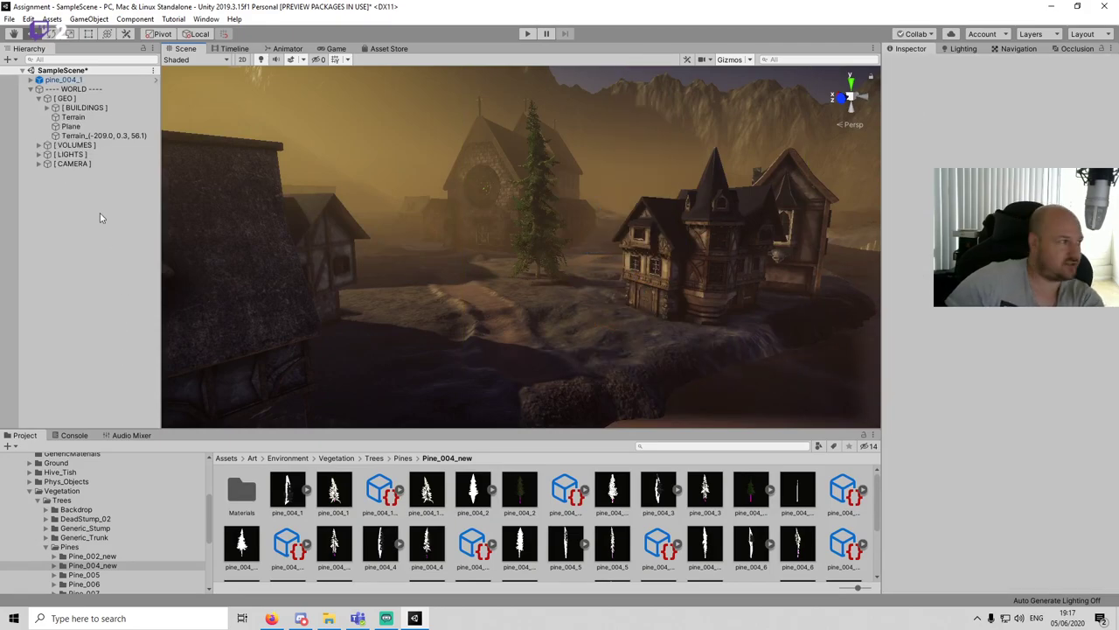
click(65, 80)
key(Delete)
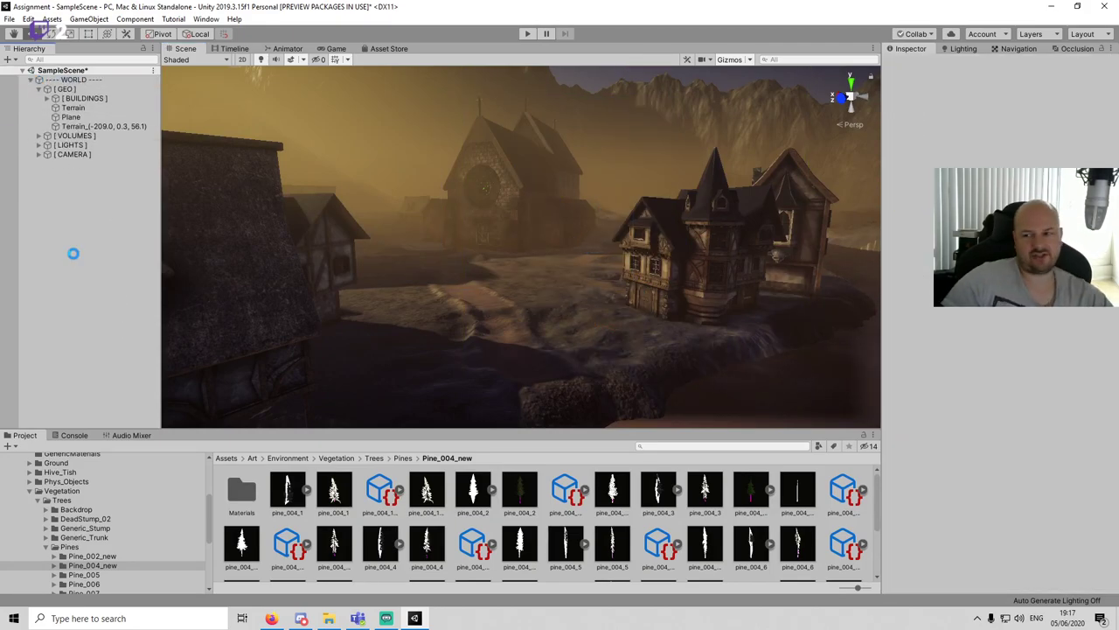
Step: Install the verified Polybrush 1.0.1 package and close the Package Manager
click(206, 19)
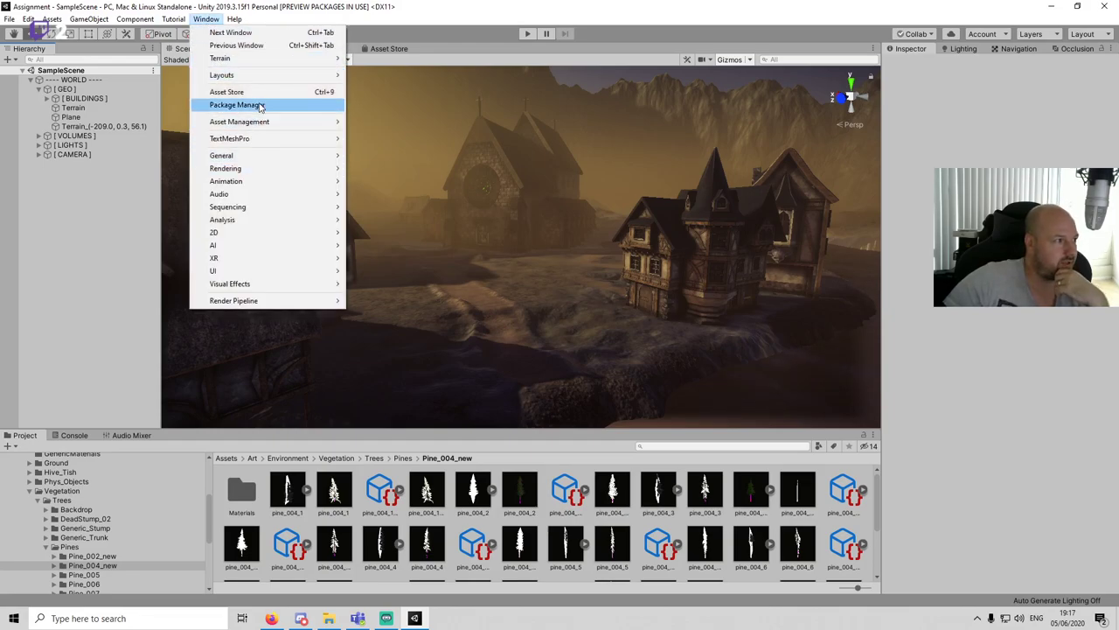
click(259, 106)
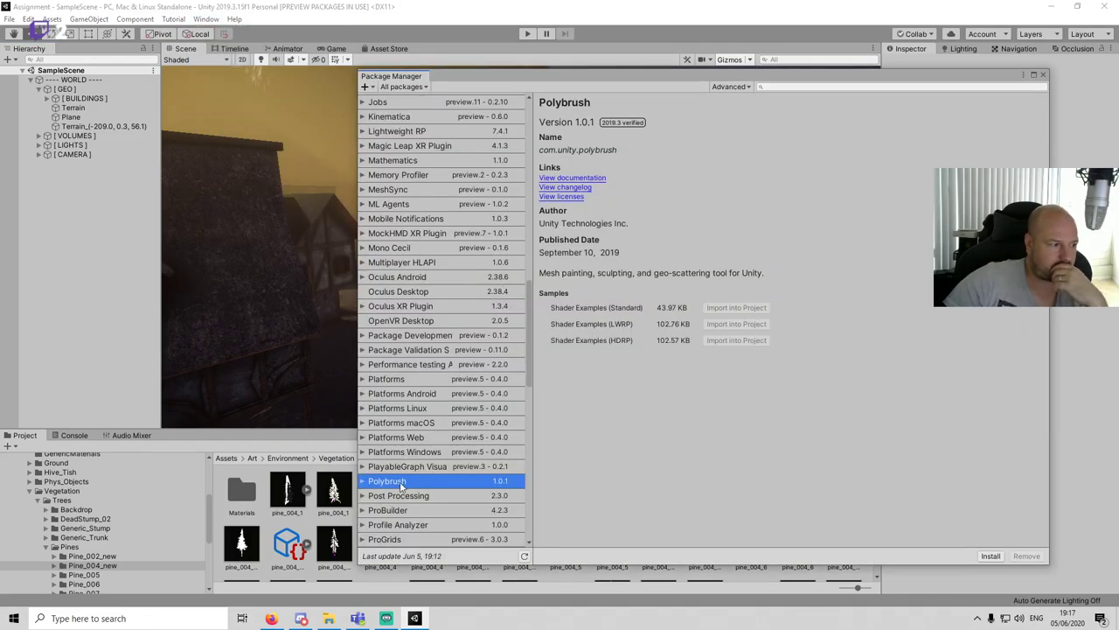
click(991, 557)
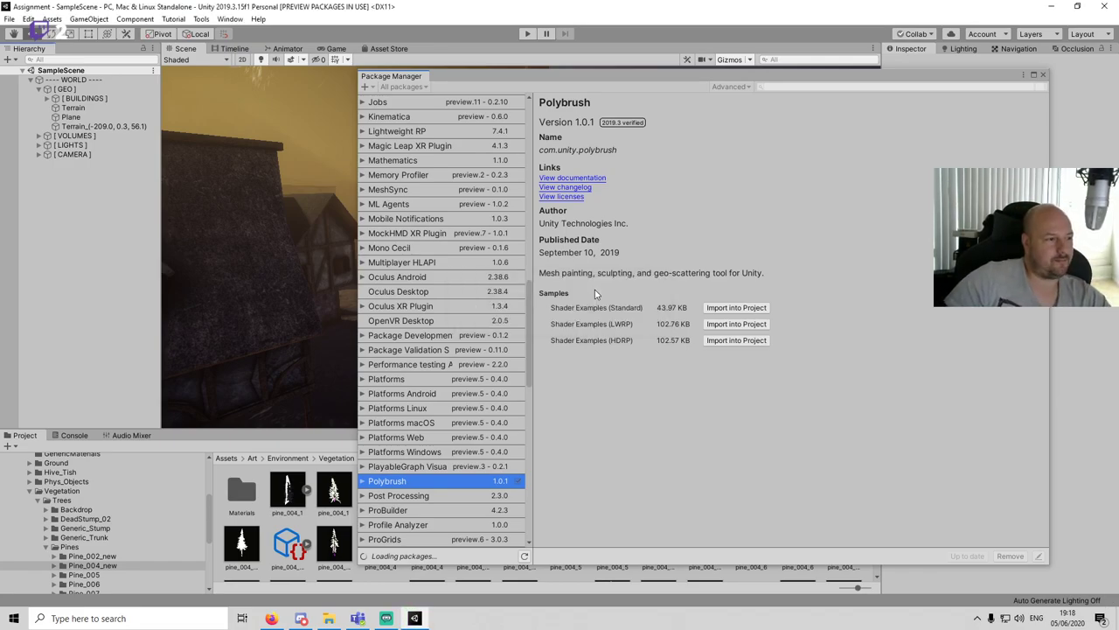
click(1042, 75)
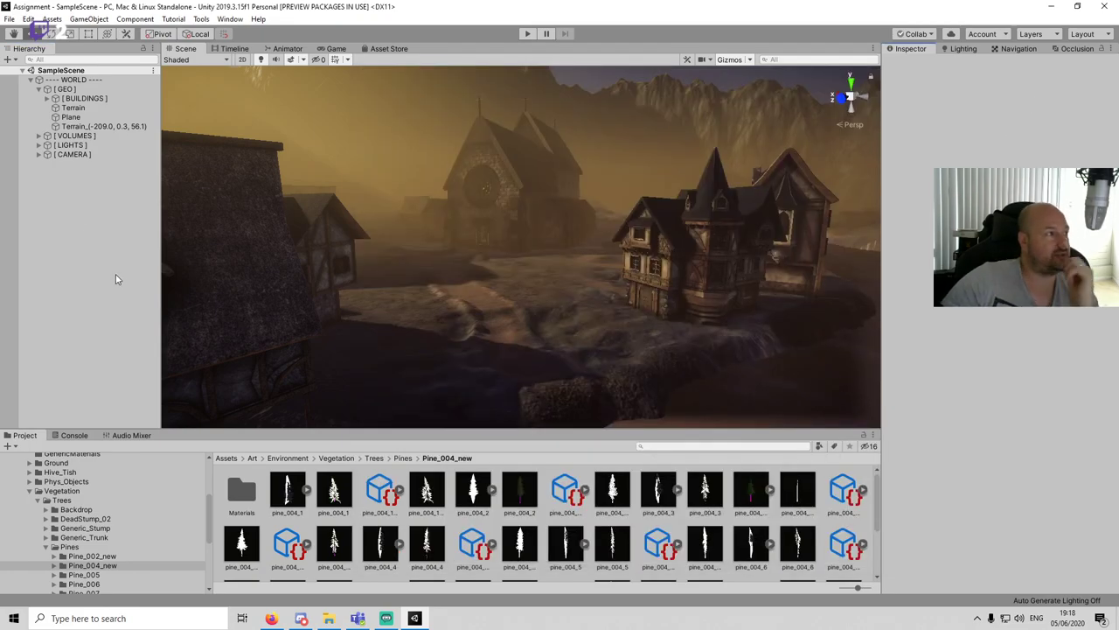
Step: Open the Polybrush window and move it clear of the scene hierarchy
click(201, 18)
mouse_move(232, 33)
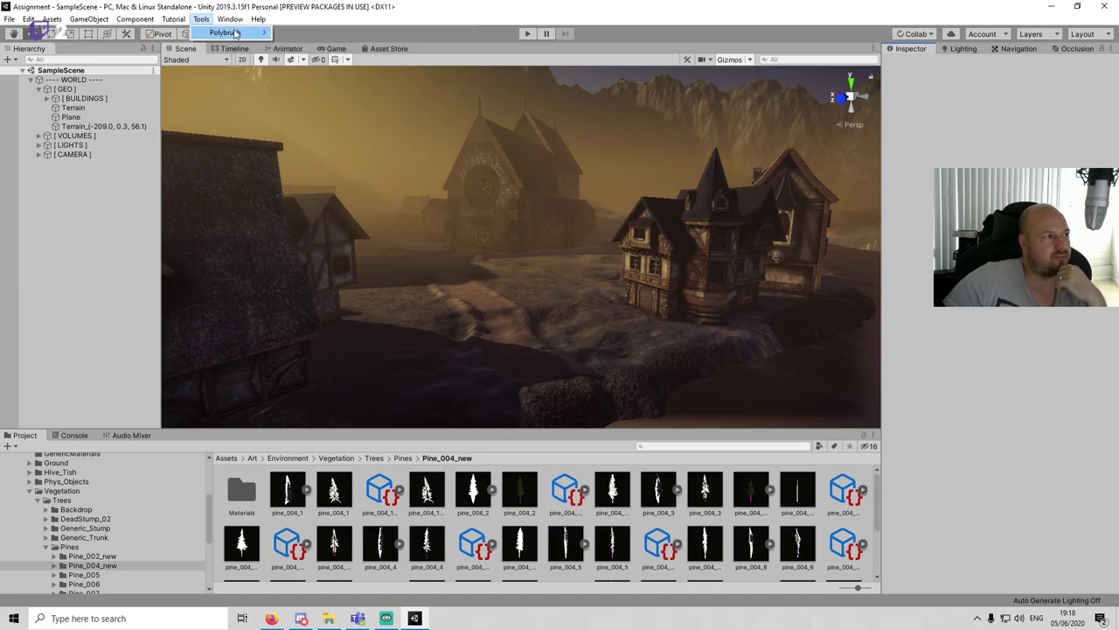
click(318, 33)
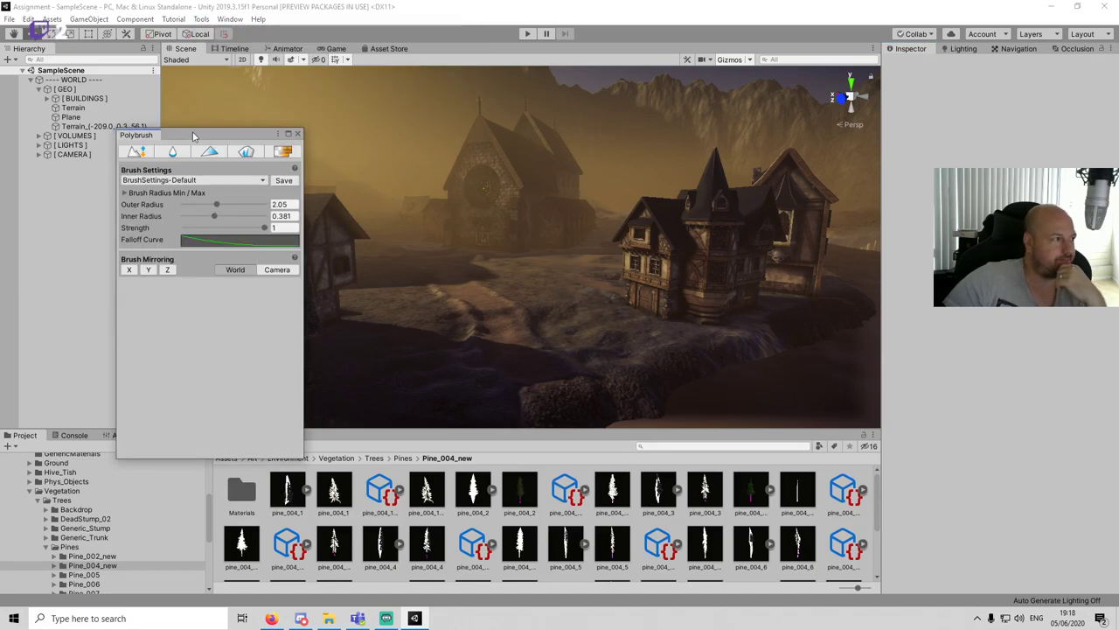
drag(195, 135, 777, 136)
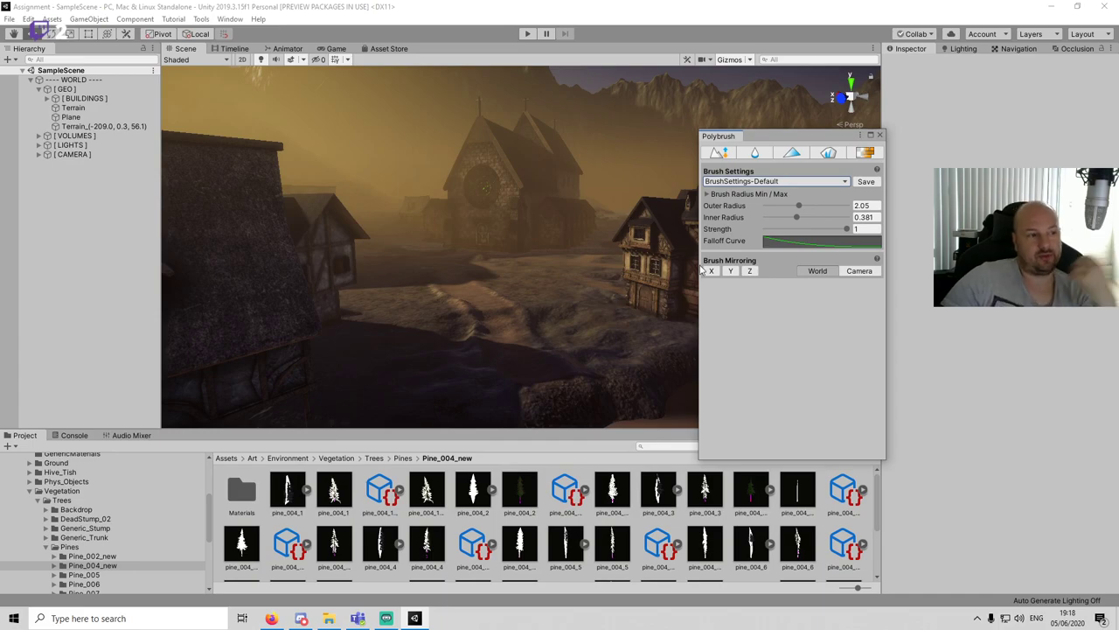
Step: Examine Polybrush's sculpt, smooth, color paint, prefab scatter and texture paint modes and its available brush presets
click(724, 155)
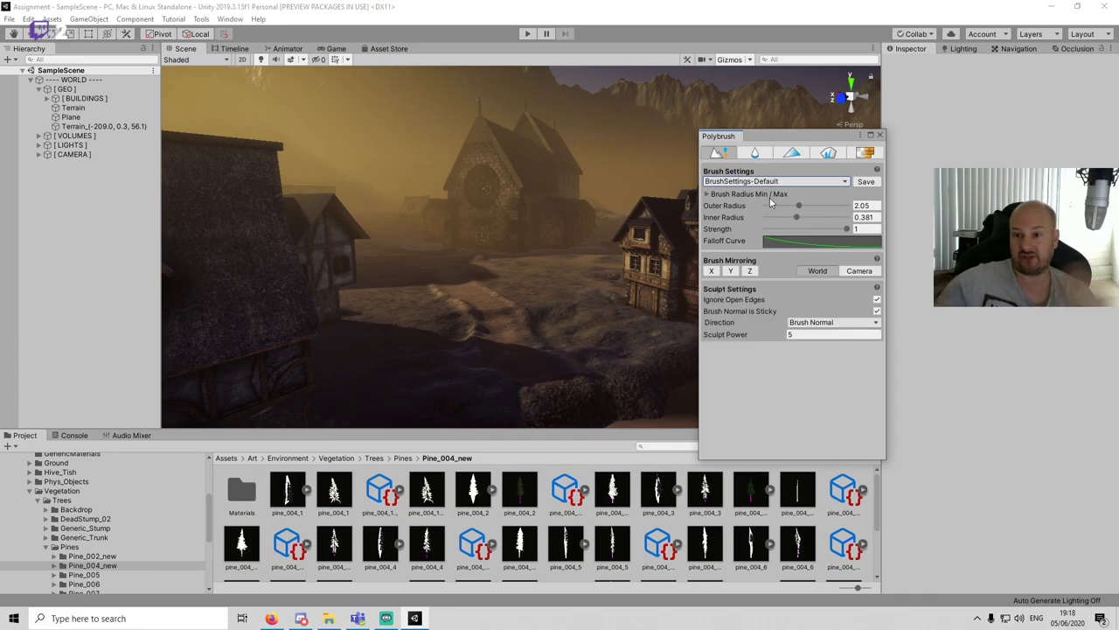
click(756, 153)
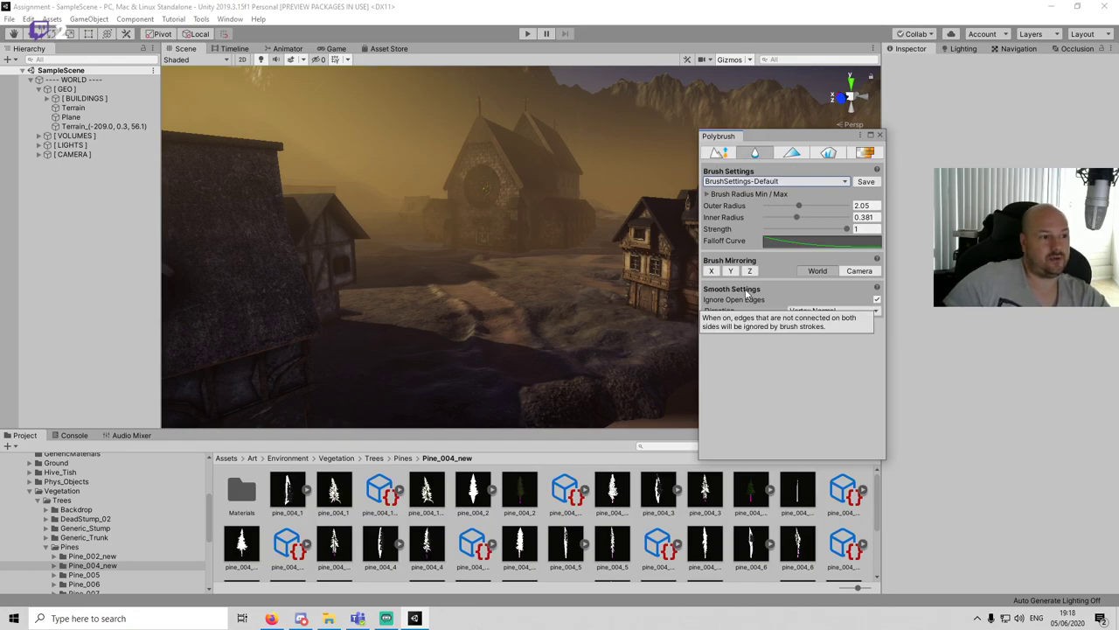
click(793, 155)
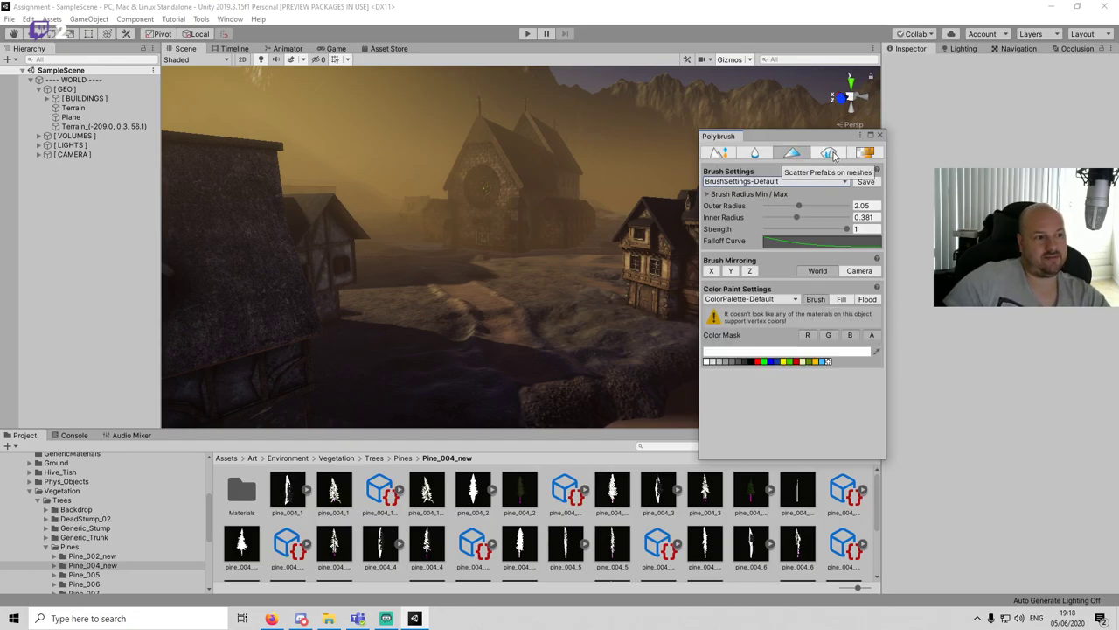
click(830, 154)
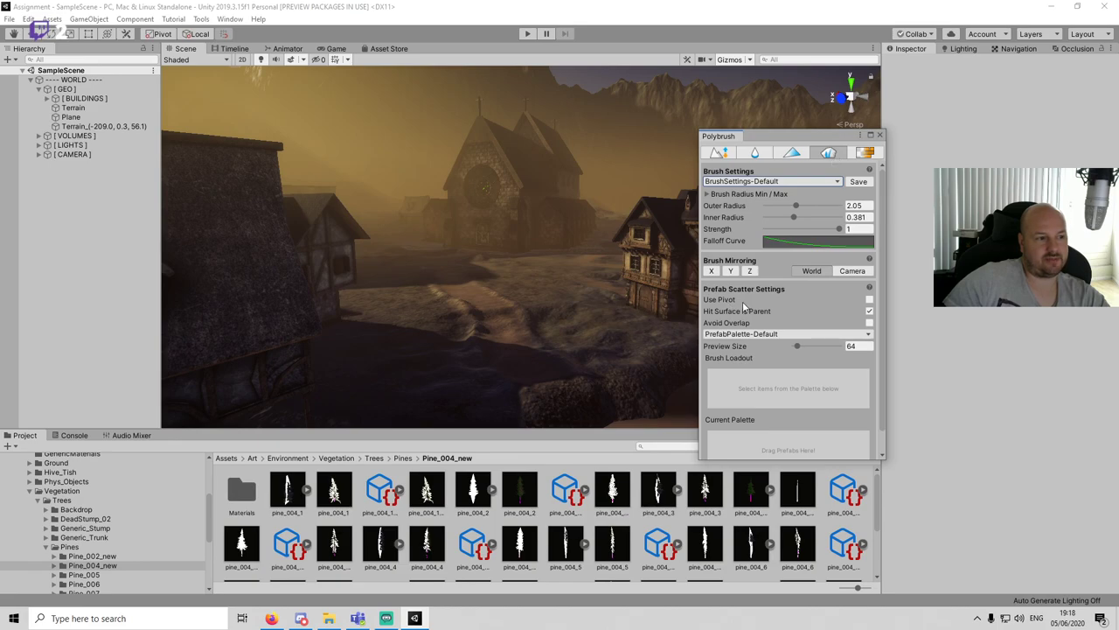
click(867, 154)
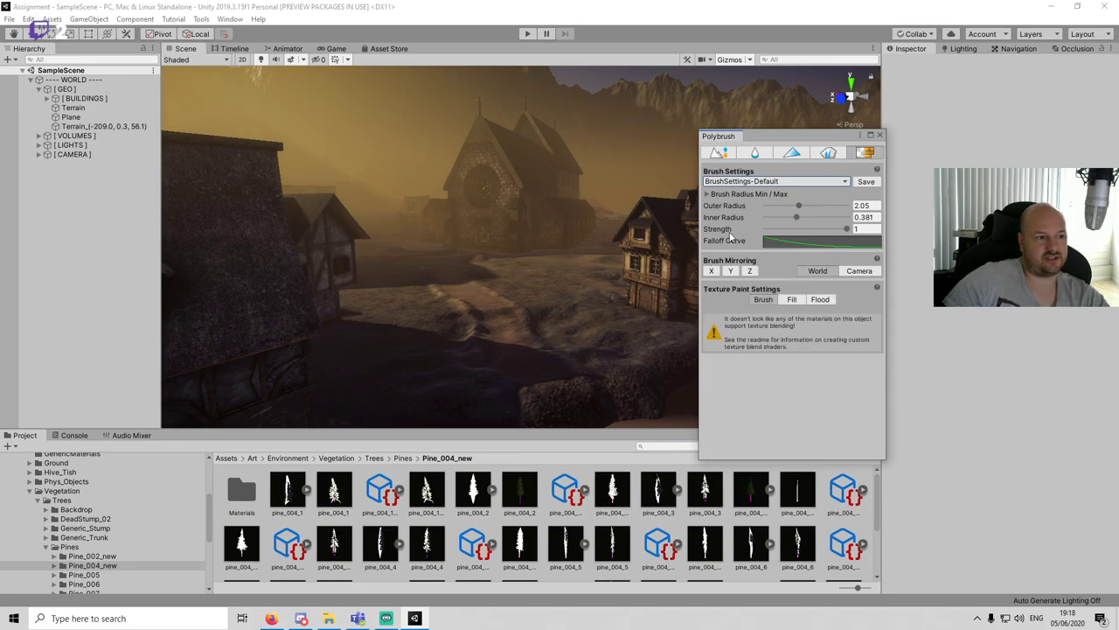
click(758, 182)
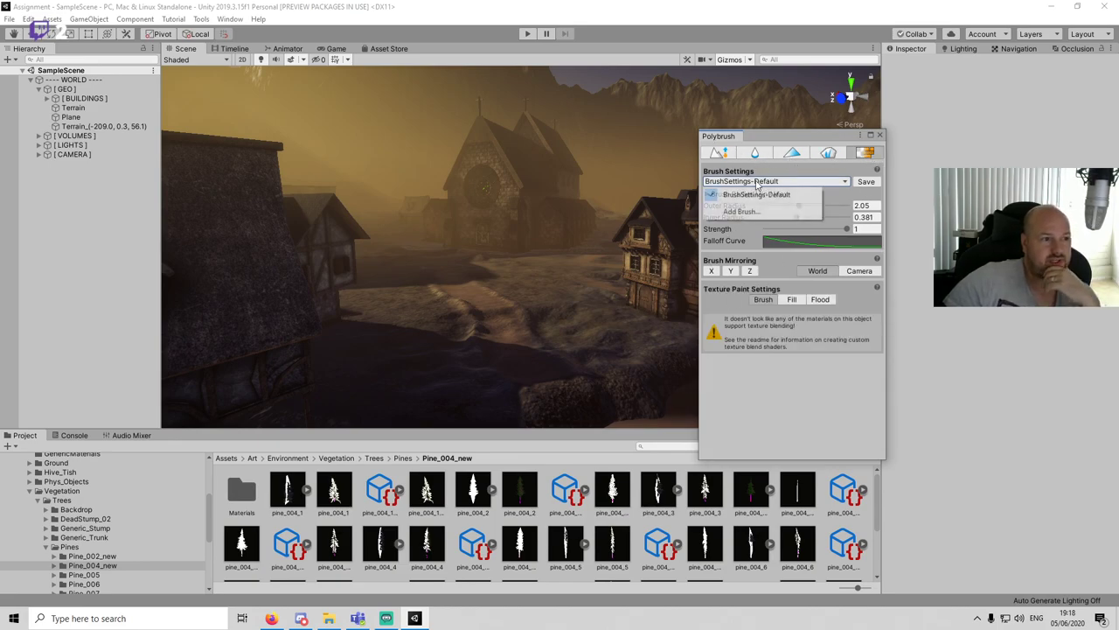
click(765, 405)
click(755, 154)
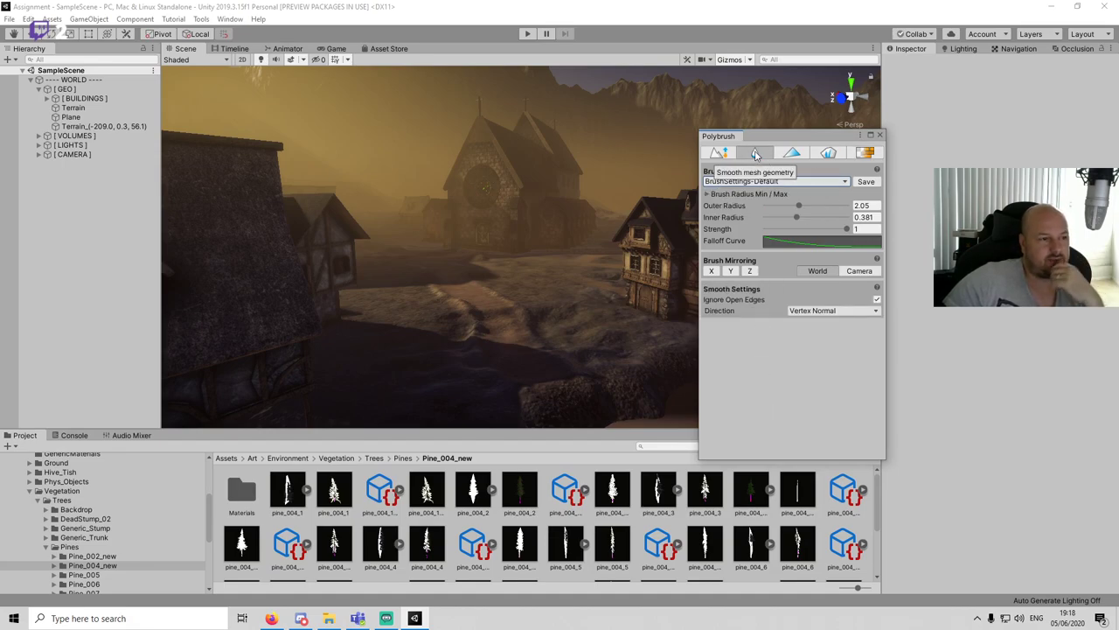
click(721, 154)
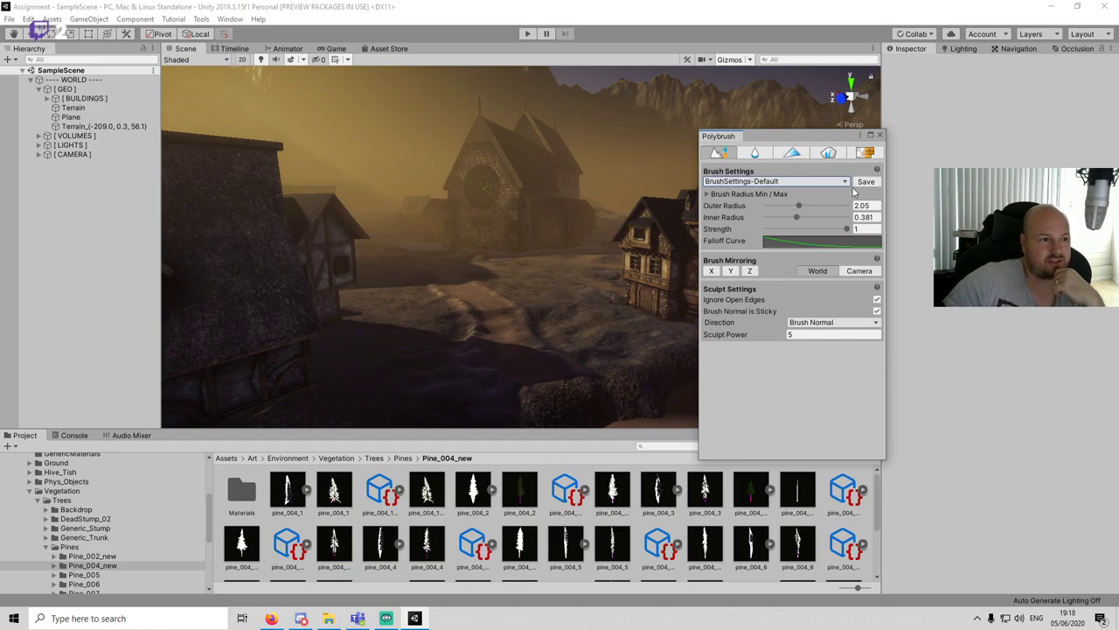
click(773, 181)
click(763, 369)
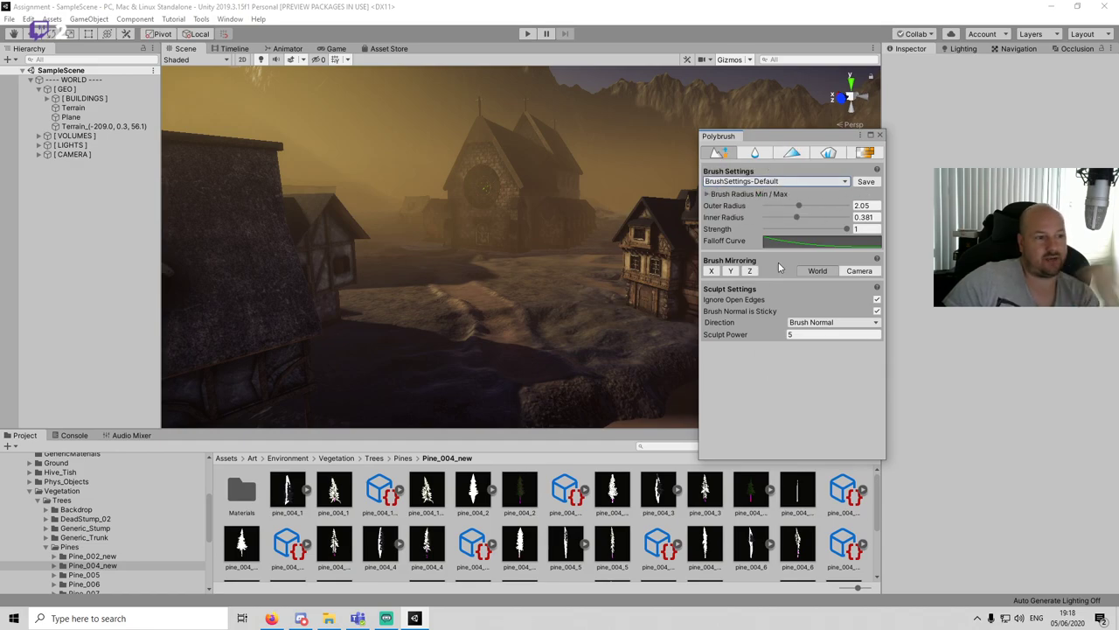
Step: Expand the brush radius limits, select the terrain in the scene, and switch Polybrush to scattering prefabs on meshes
click(709, 194)
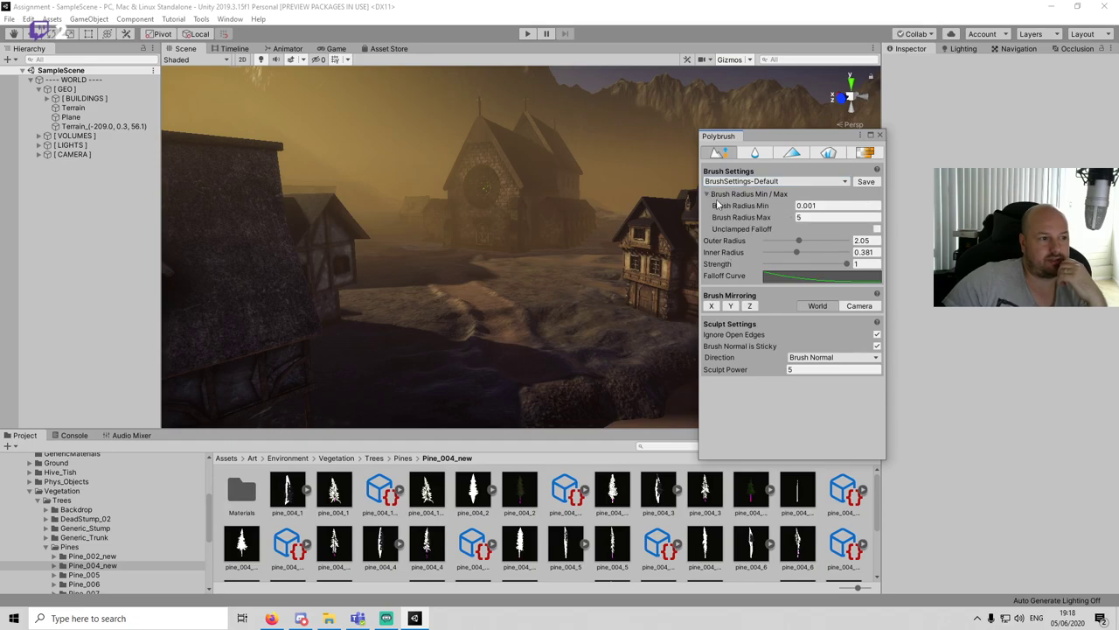
click(554, 278)
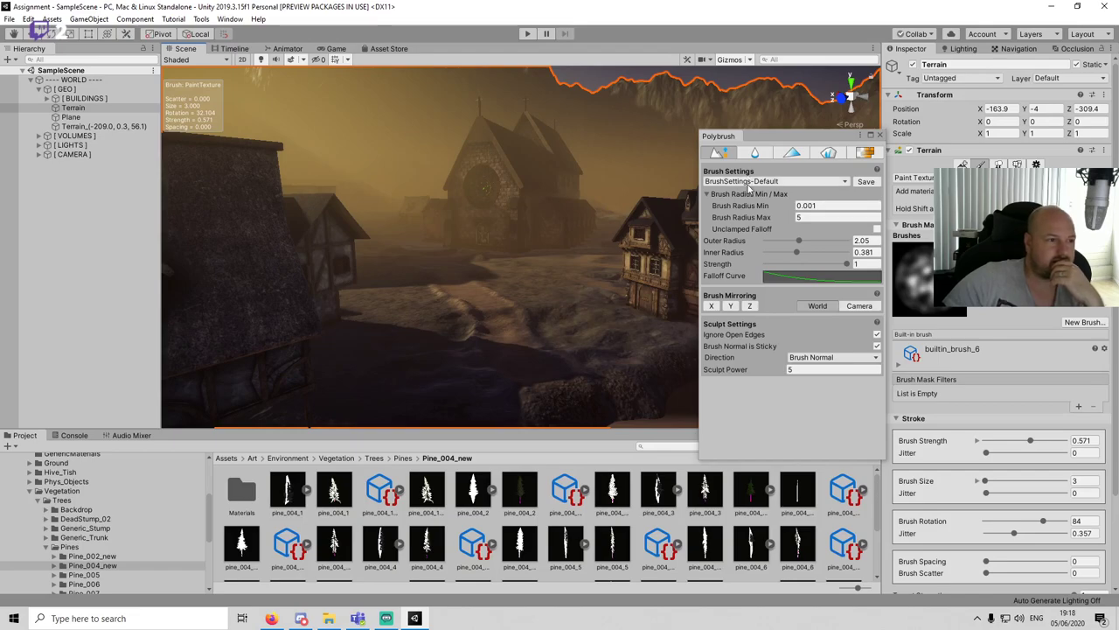
click(752, 181)
click(752, 181)
click(757, 153)
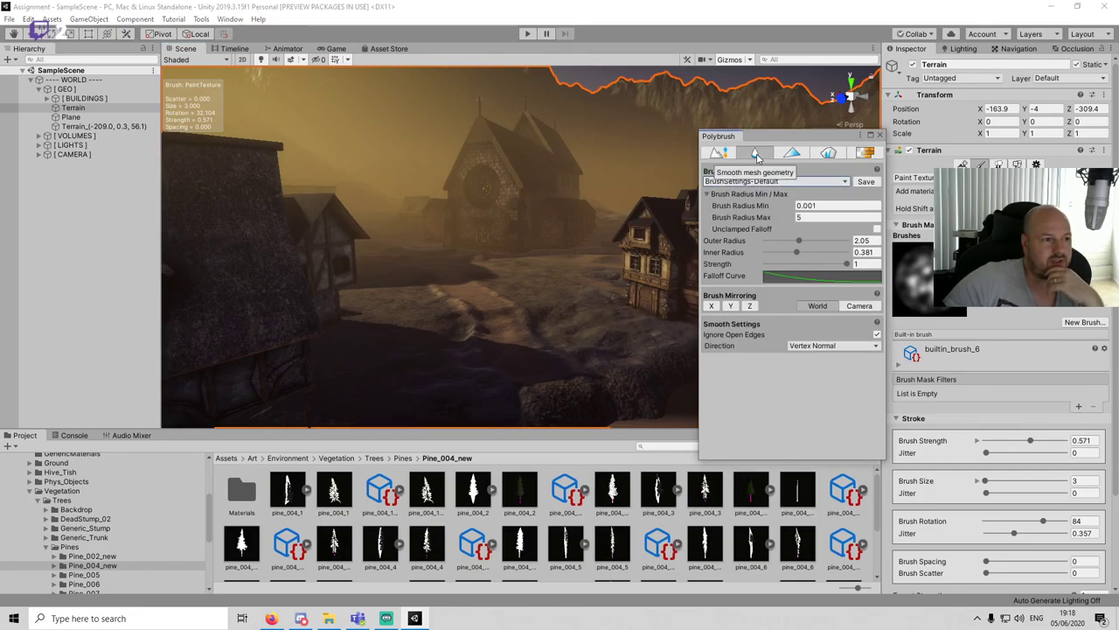
click(791, 154)
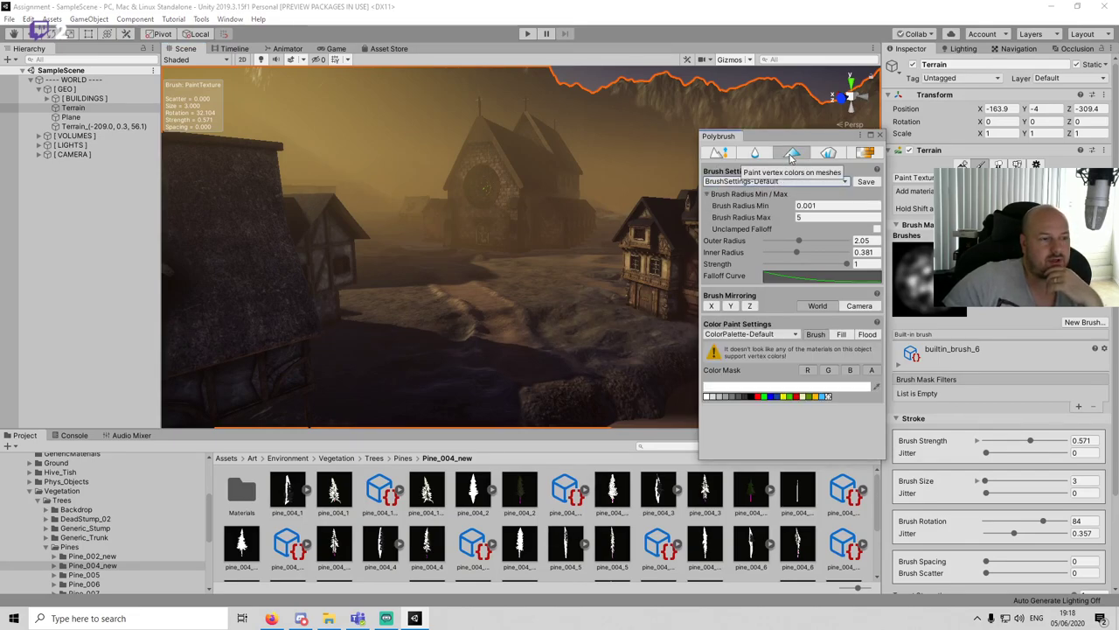
click(835, 154)
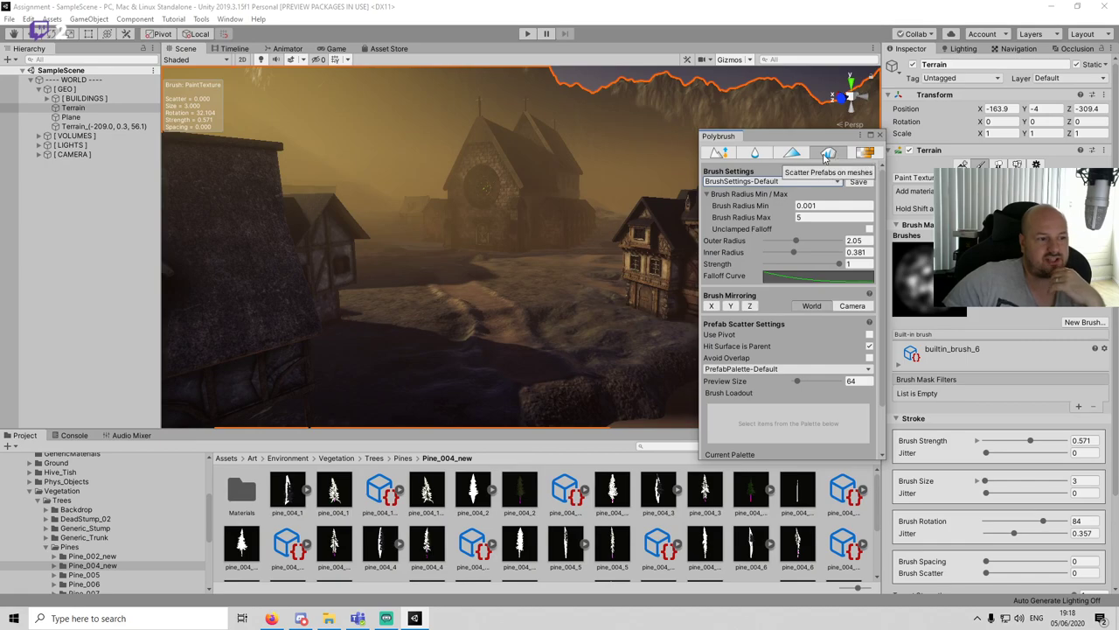
Step: Set the scatter brush's outer radius to 2.72 and enable Use Pivot in the prefab scatter settings
scroll(794, 352, down, 2)
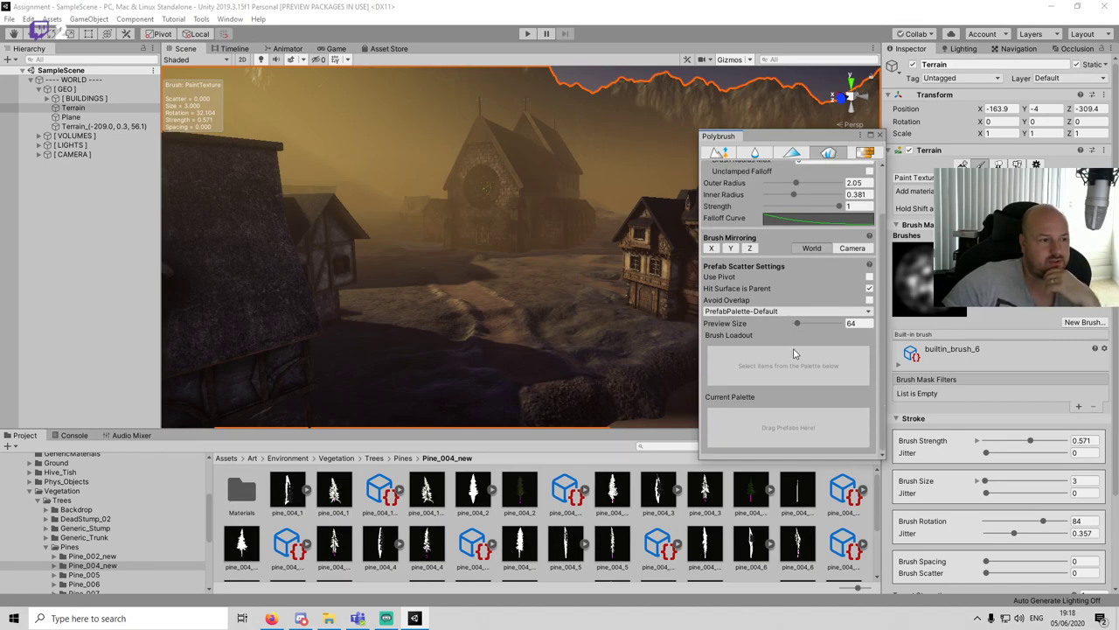
scroll(788, 288, up, 3)
scroll(761, 402, down, 3)
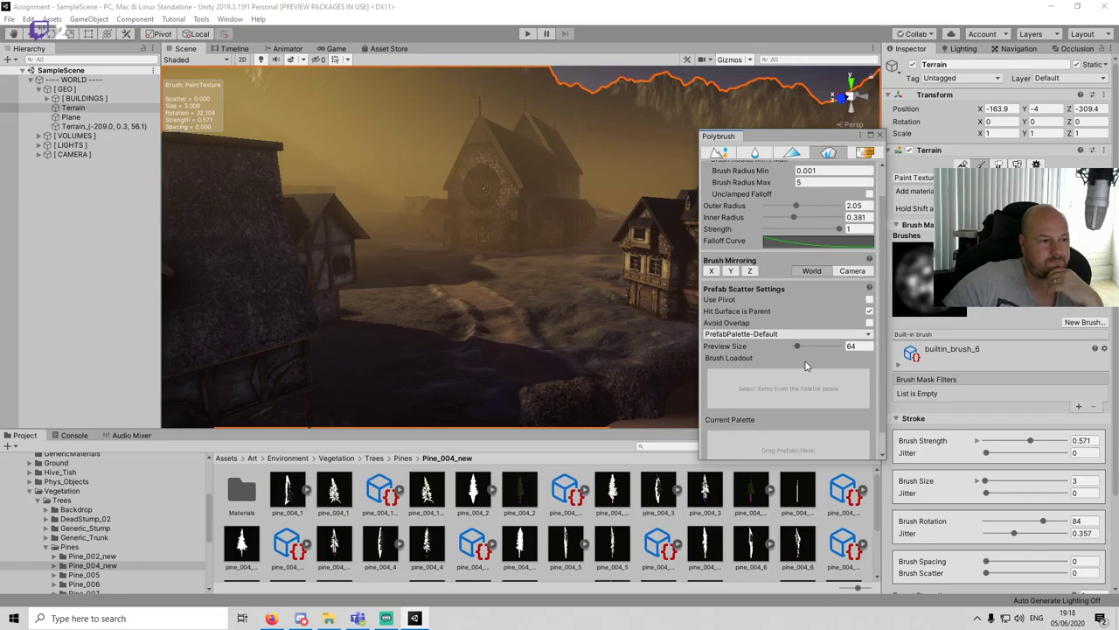
click(769, 311)
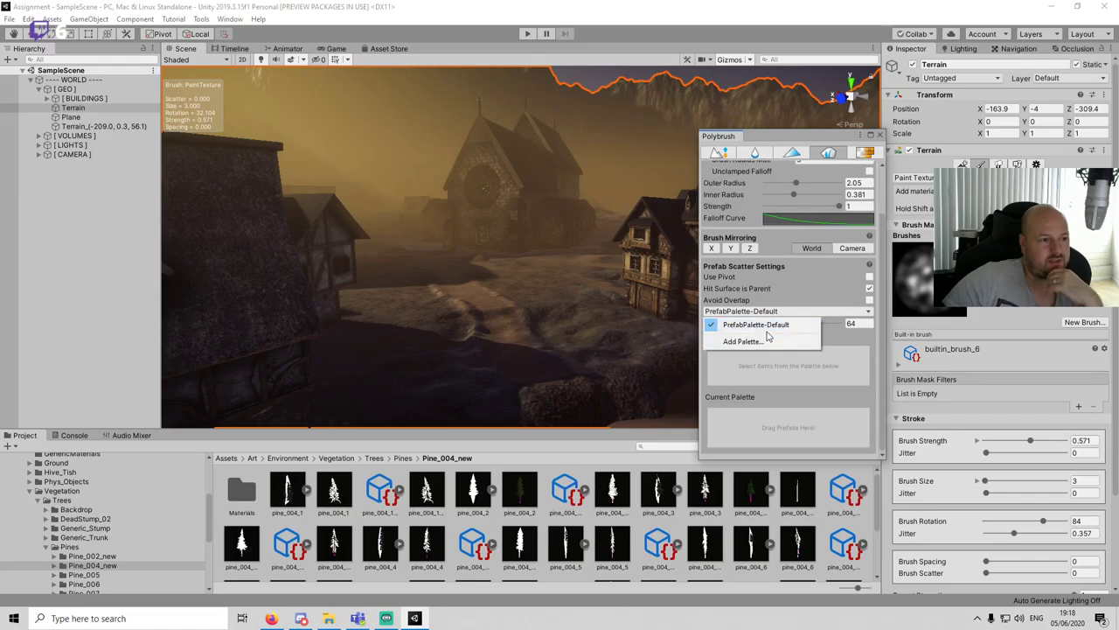
click(765, 323)
scroll(816, 245, up, 2)
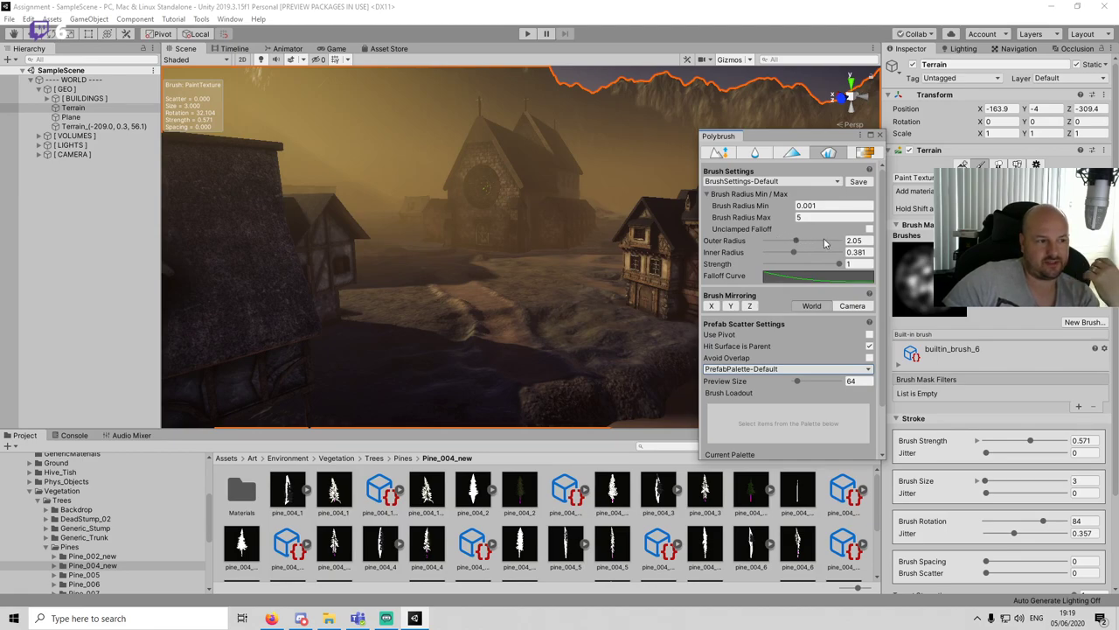
drag(802, 244, 805, 241)
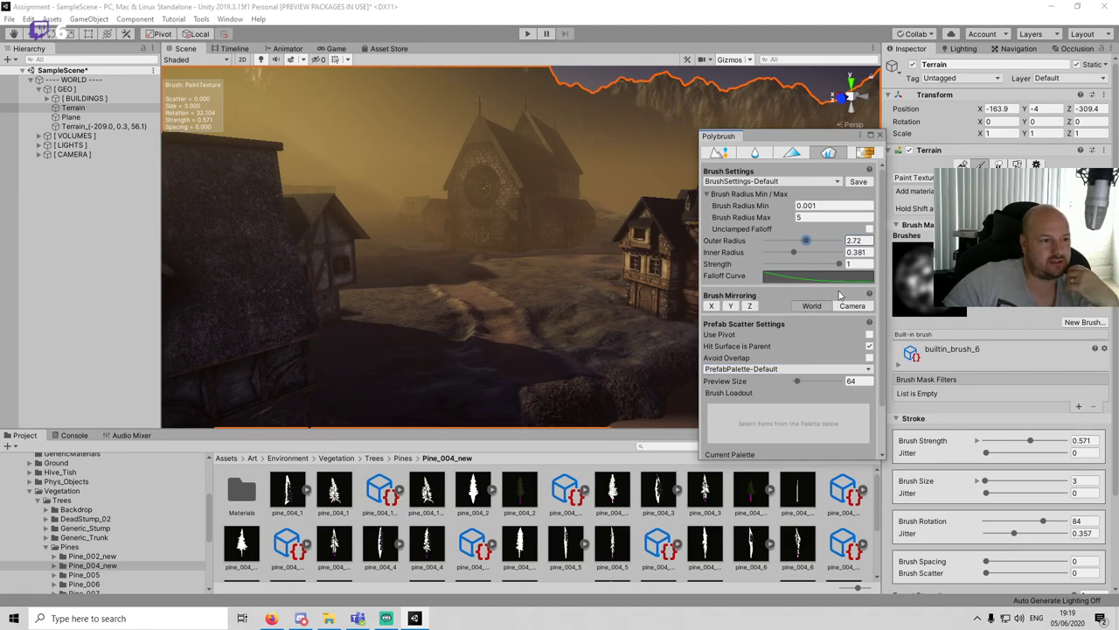
scroll(787, 378, down, 1)
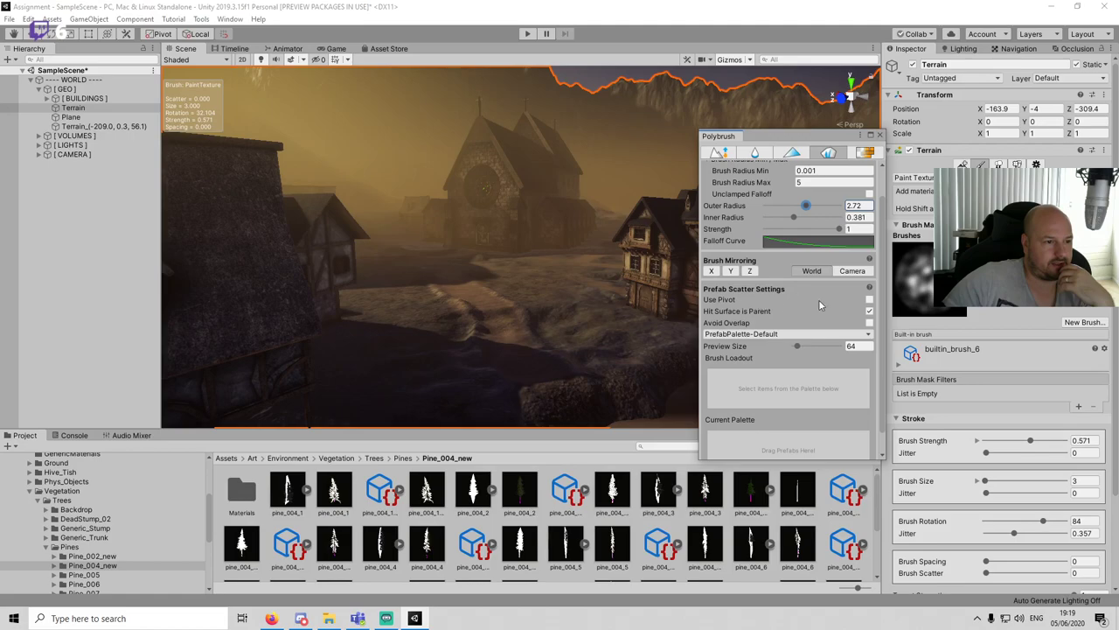
click(869, 299)
Step: Add a new prefab palette for scattering and keep it as the active palette
click(836, 336)
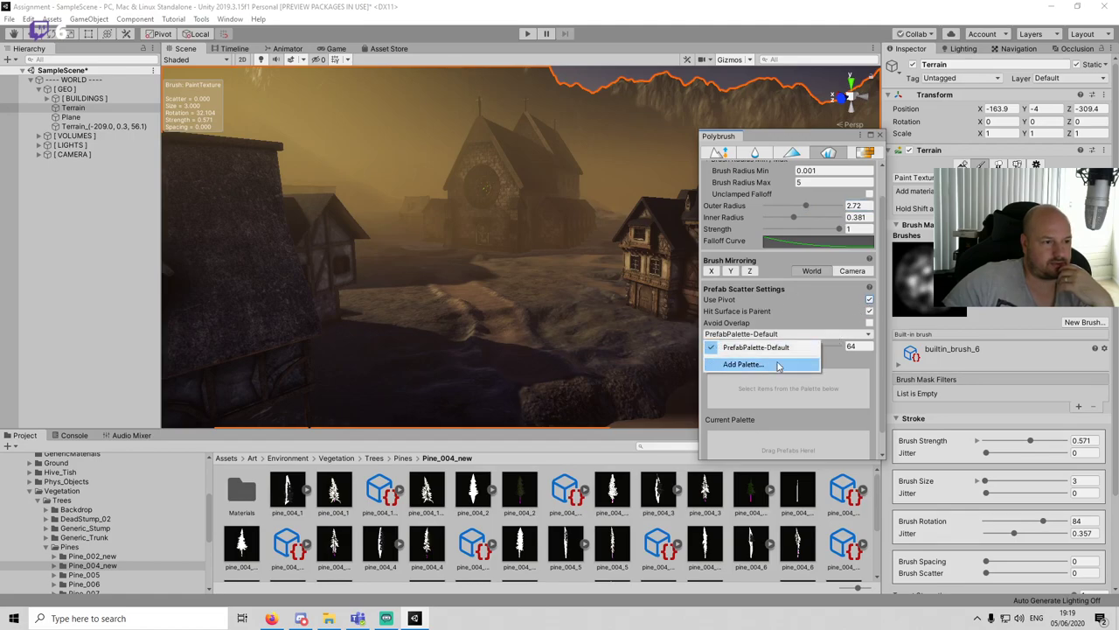
click(773, 363)
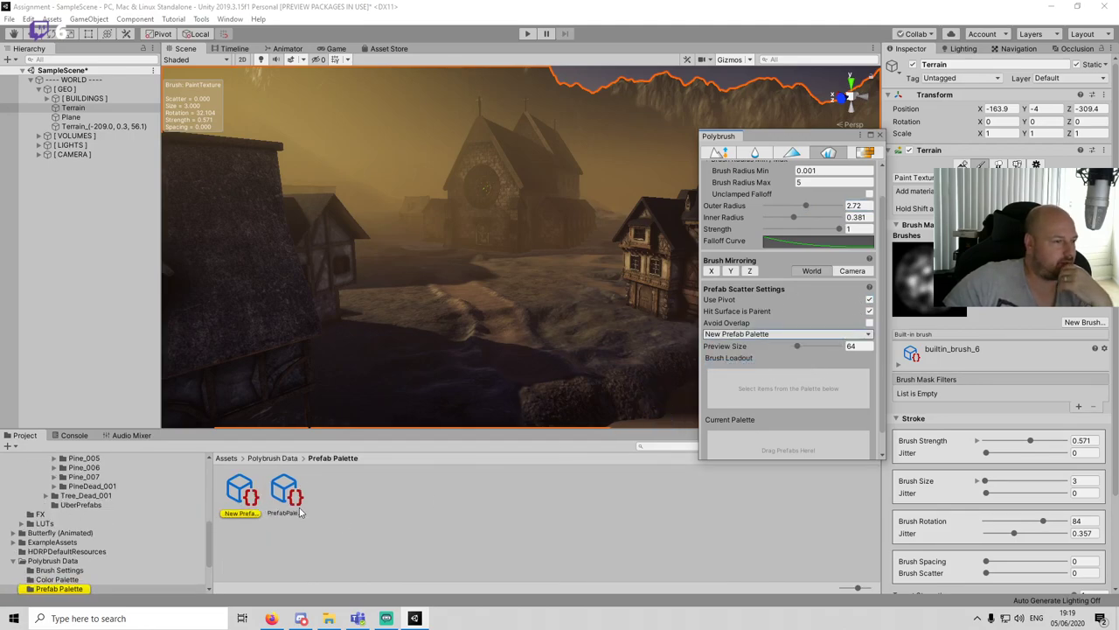
click(825, 335)
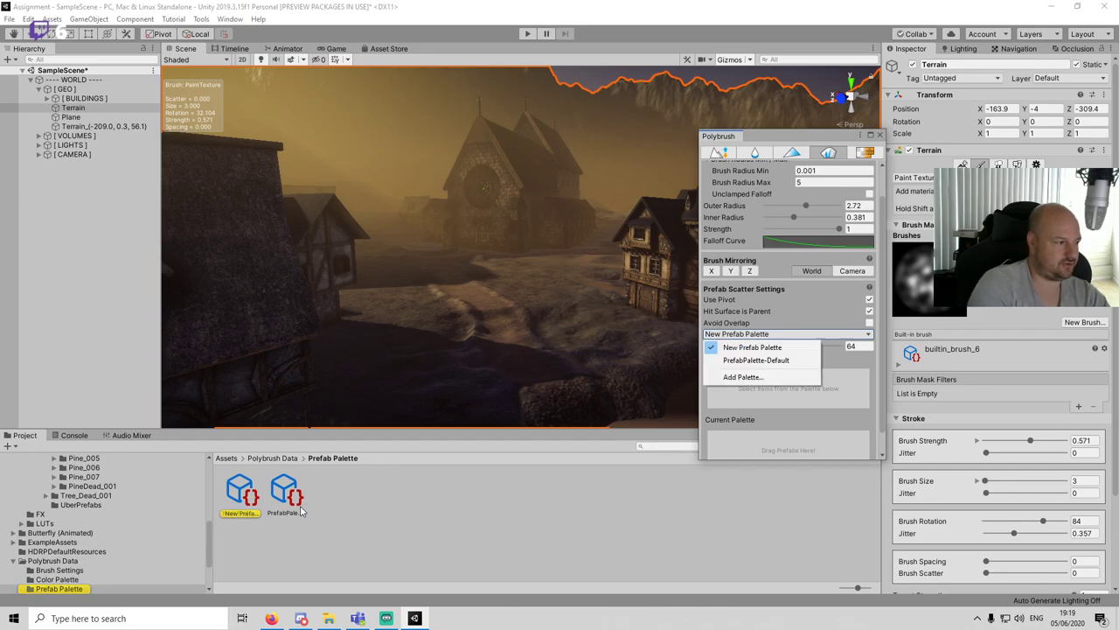
click(433, 506)
click(229, 501)
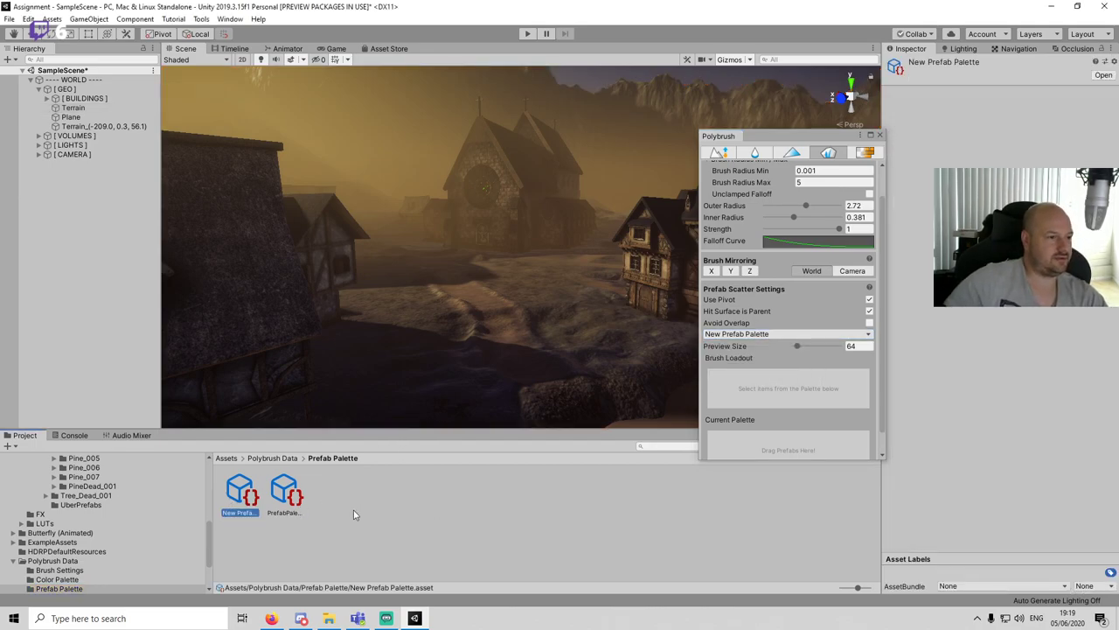
click(766, 334)
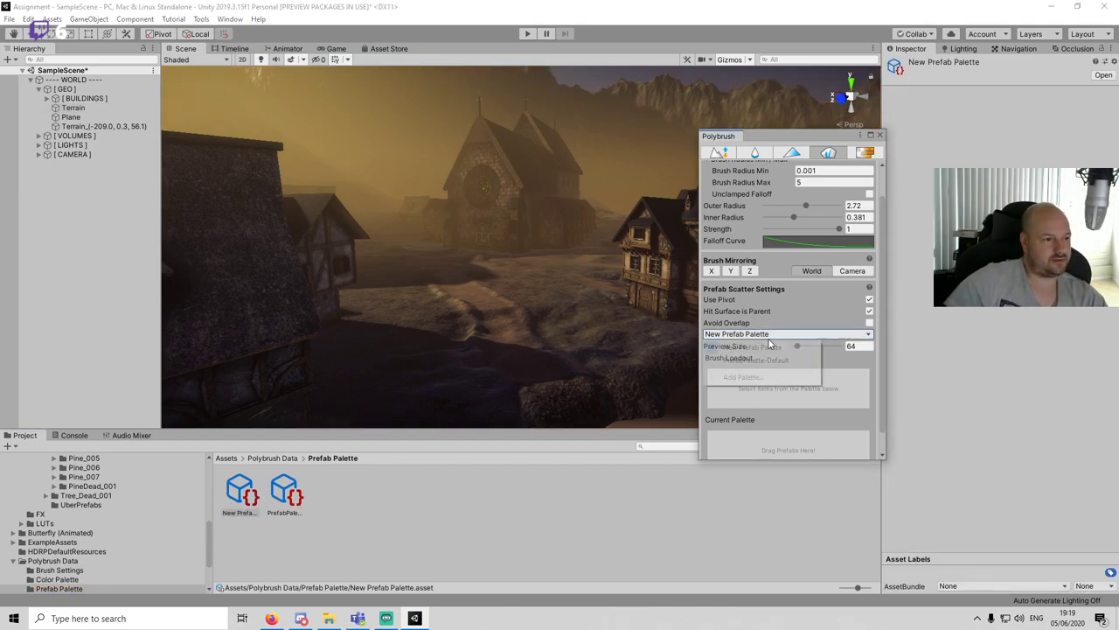
click(767, 348)
scroll(800, 408, down, 1)
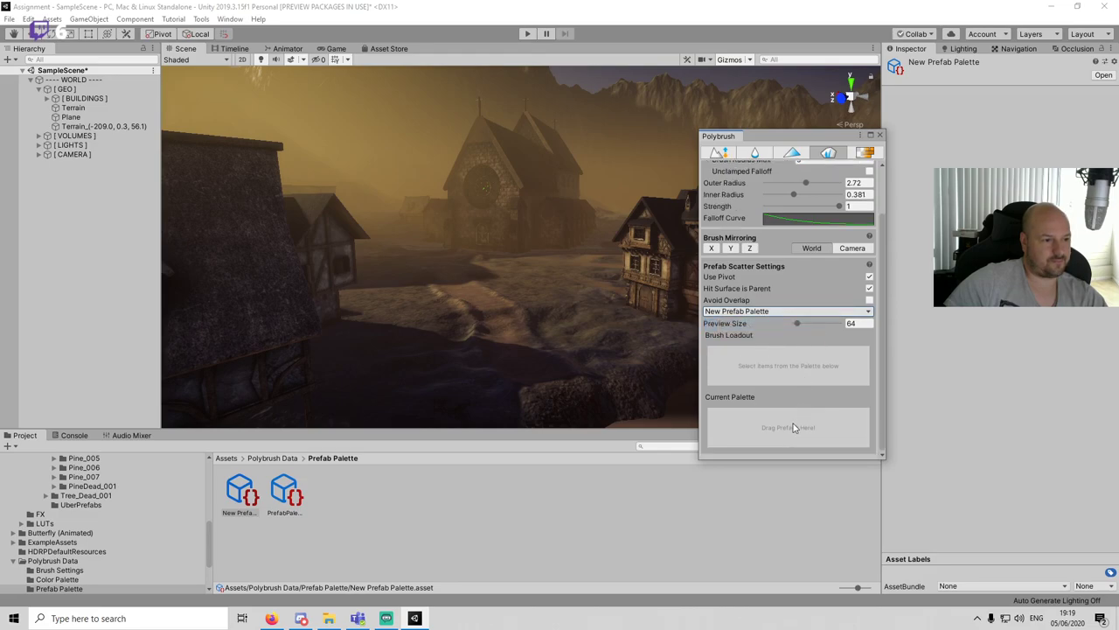
Step: Add the pine_004_1 prefab from the Pine_004_new folder to the current Polybrush palette and select it there
click(507, 525)
scroll(129, 503, up, 4)
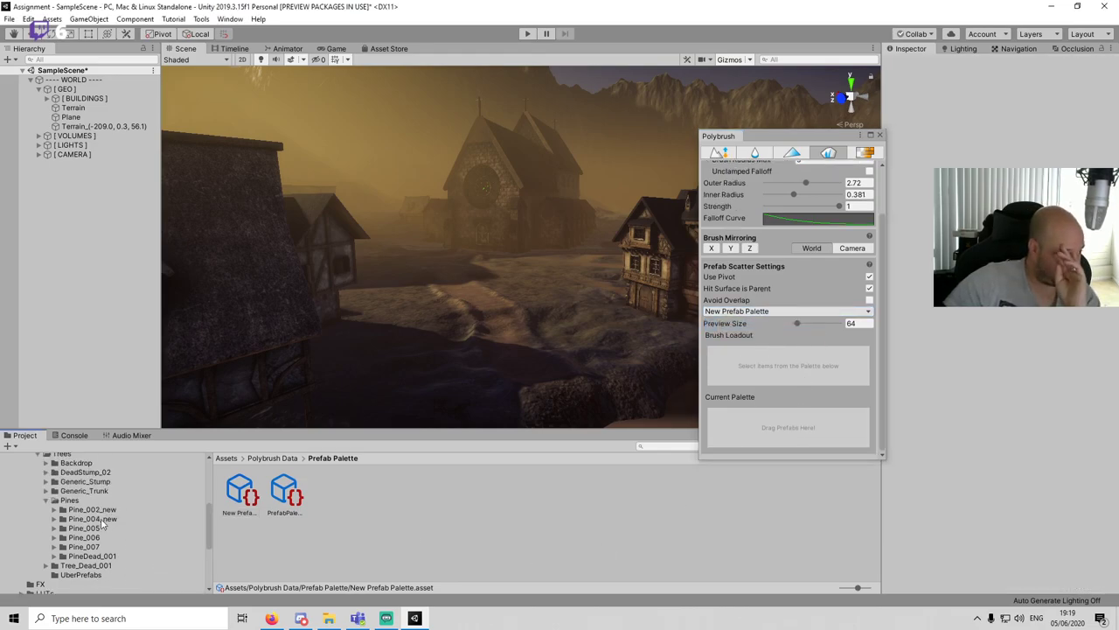
click(100, 529)
click(98, 520)
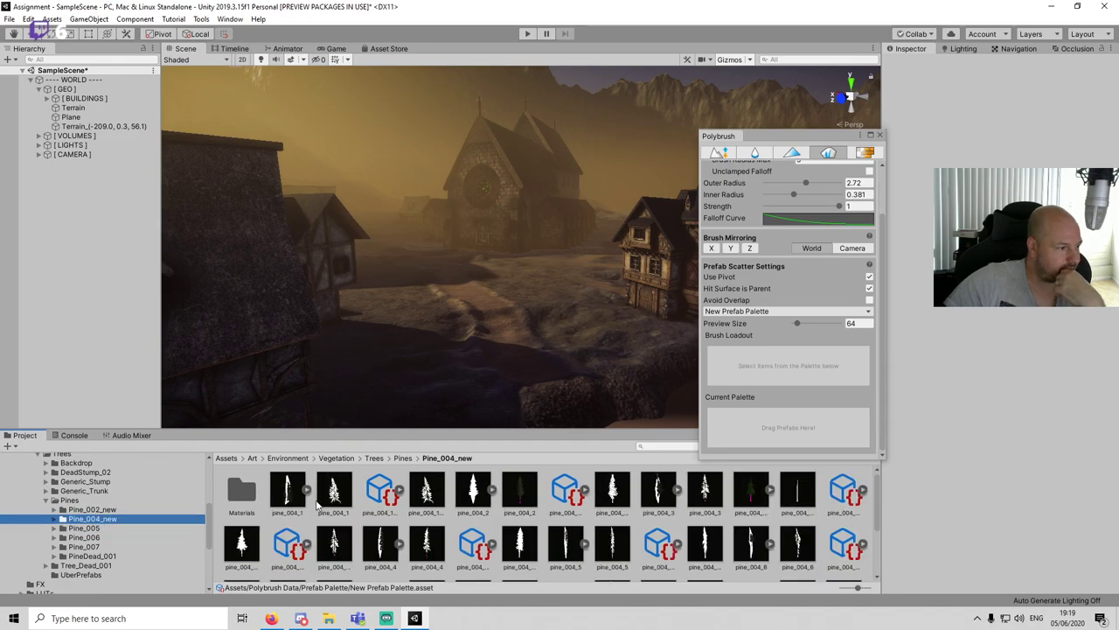
drag(337, 498, 787, 425)
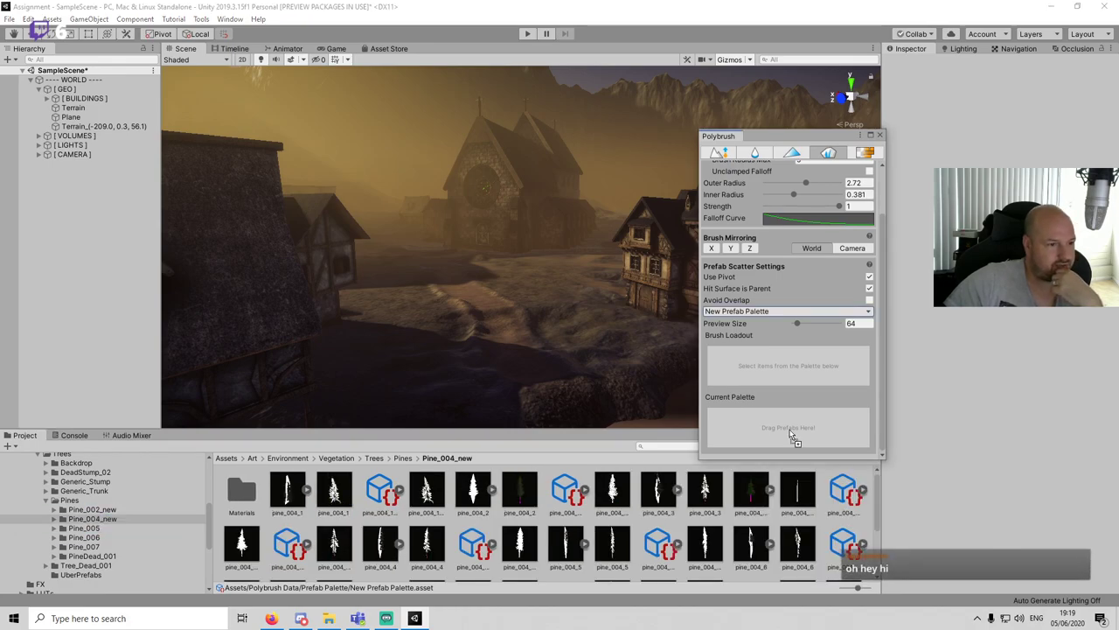
click(735, 430)
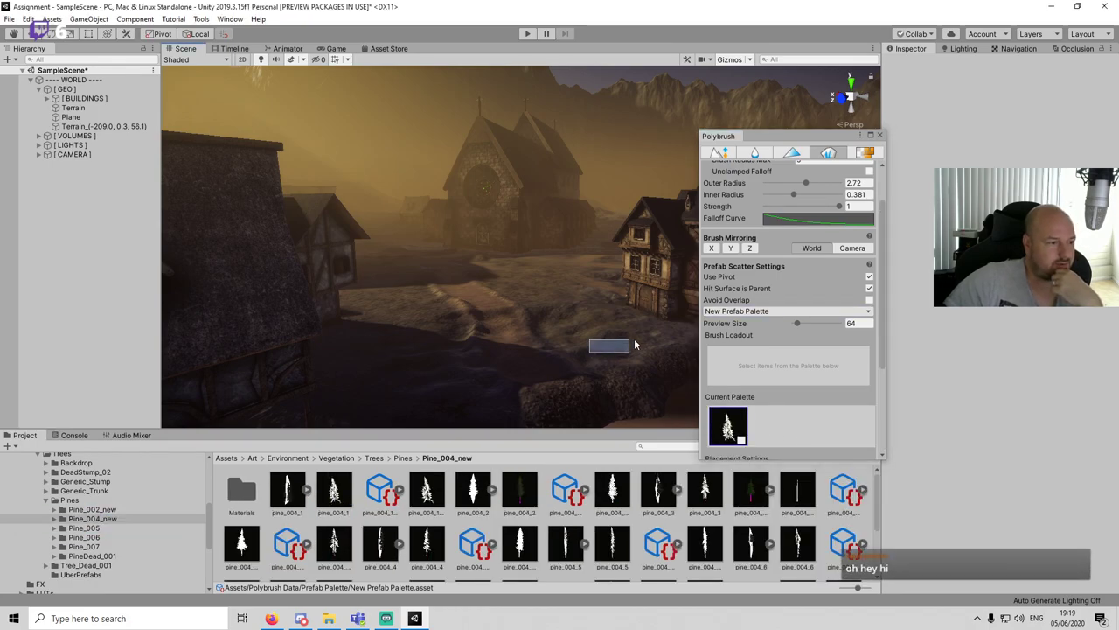
Step: Set pine_004_1's placement frequency to 52% and its random Y scale range from 1 to about 7.69, keeping X at 1
scroll(790, 368, down, 3)
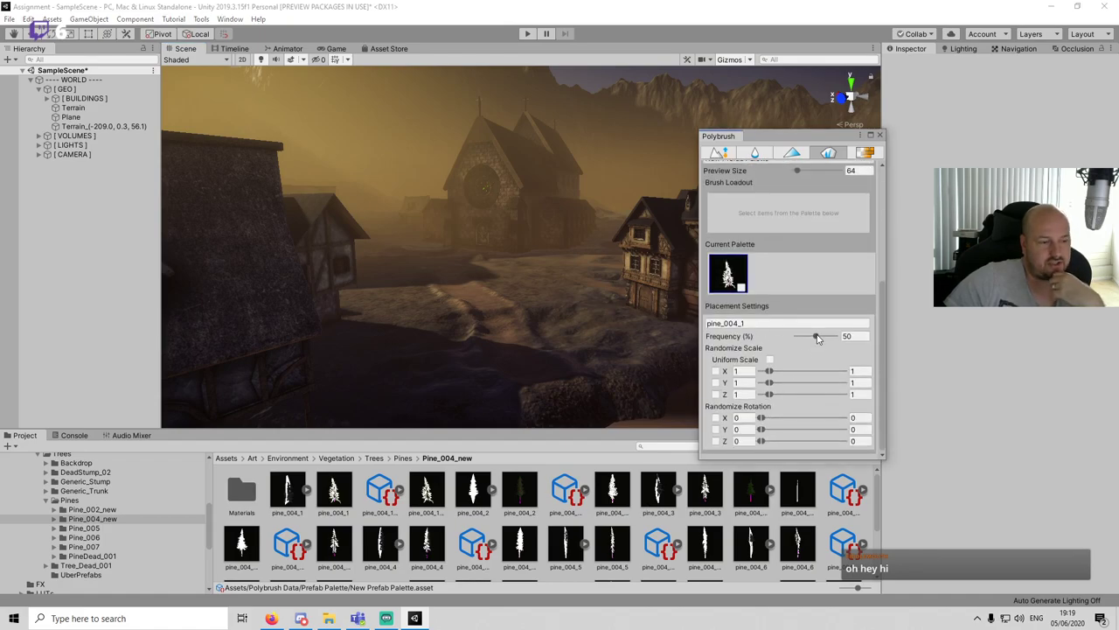
drag(815, 337, 816, 336)
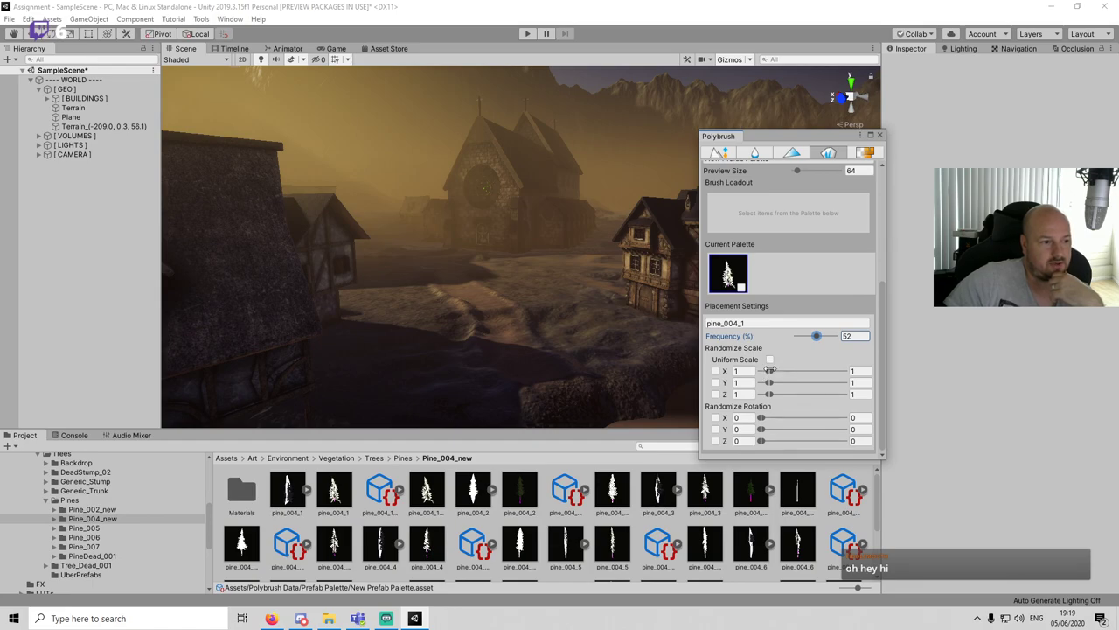
drag(769, 370, 813, 371)
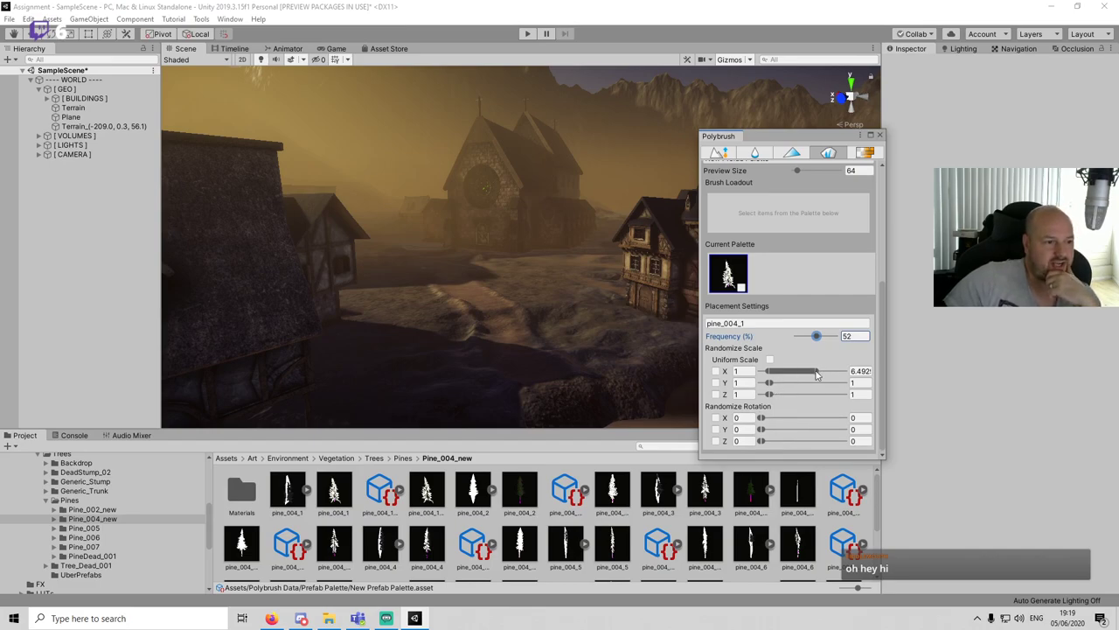
mouse_move(817, 375)
mouse_down()
mouse_move(783, 374)
mouse_move(827, 382)
mouse_up()
click(861, 371)
text(1)
Step: Set the pine's random rotation maximum to 0 on X and widen the Y rotation range to about 228
mouse_move(763, 418)
mouse_down()
mouse_move(846, 418)
mouse_move(740, 424)
mouse_move(748, 419)
mouse_up()
click(860, 417)
text(0)
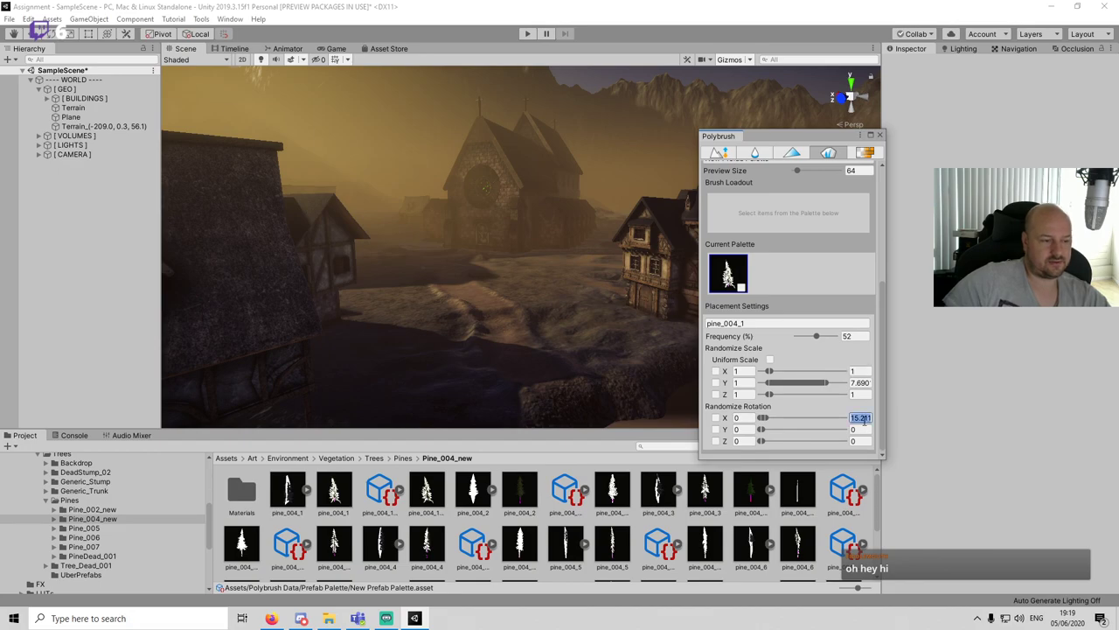
key(Return)
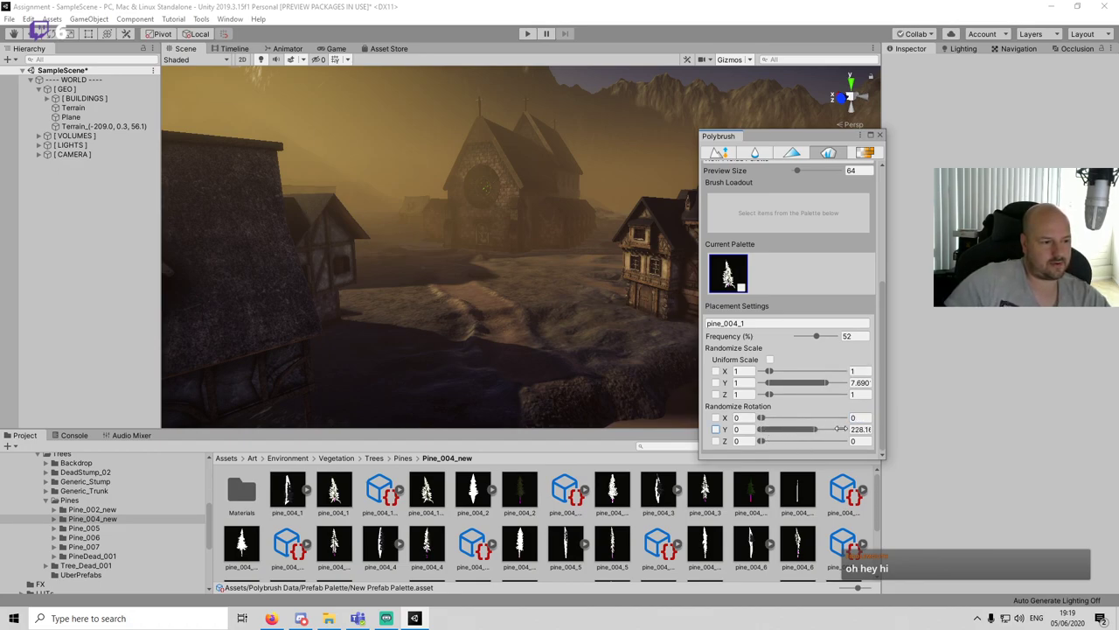
Step: Load the pine from the current palette into the scatter brush loadout
scroll(826, 372, up, 5)
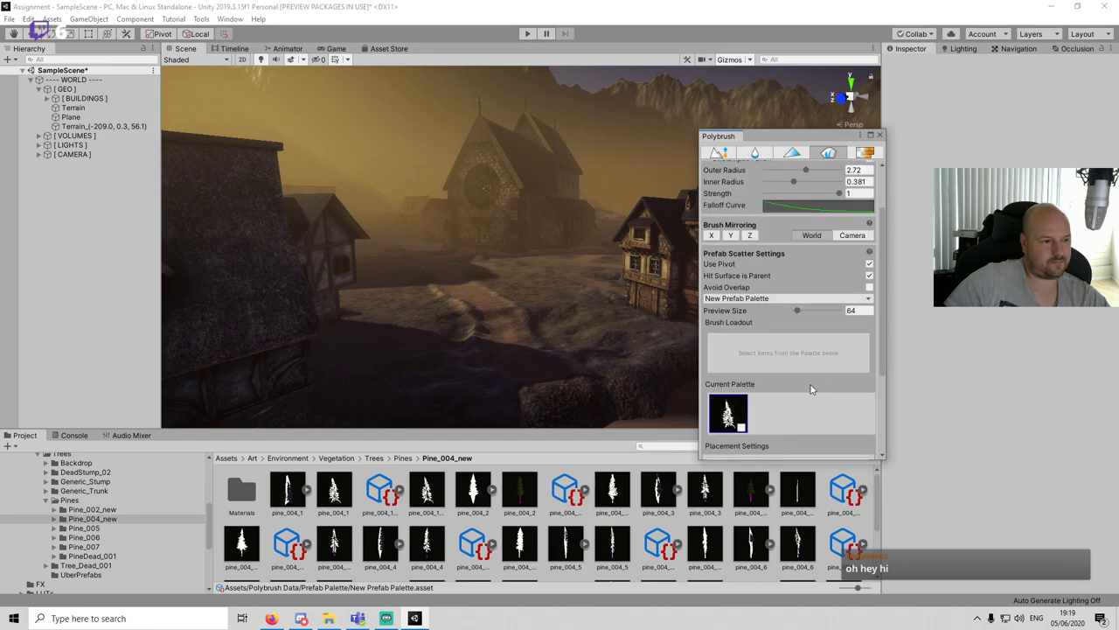
scroll(811, 349, down, 5)
scroll(829, 343, up, 5)
scroll(740, 418, up, 1)
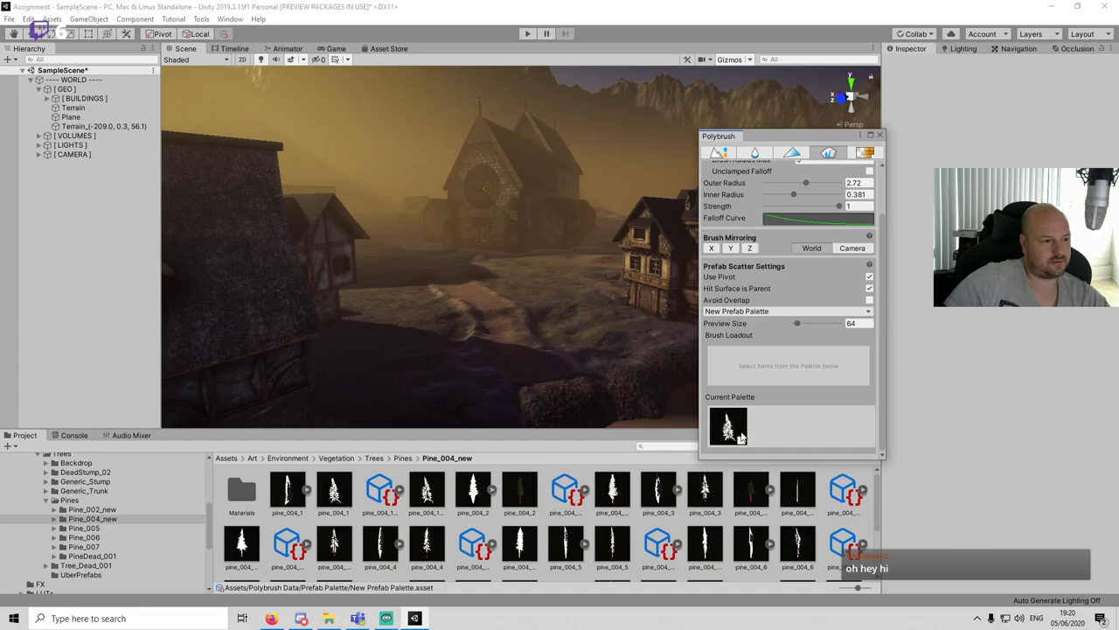
click(741, 438)
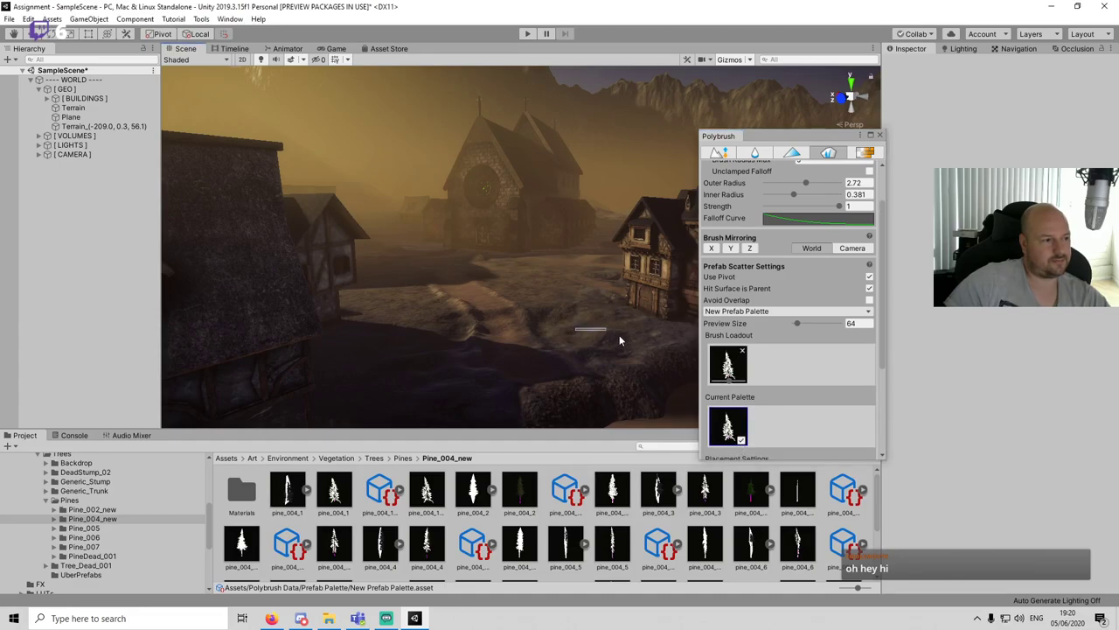
Step: Try the pine scatter brush on the terrain near the church and close the Polybrush window
middle_drag(660, 344, 505, 347)
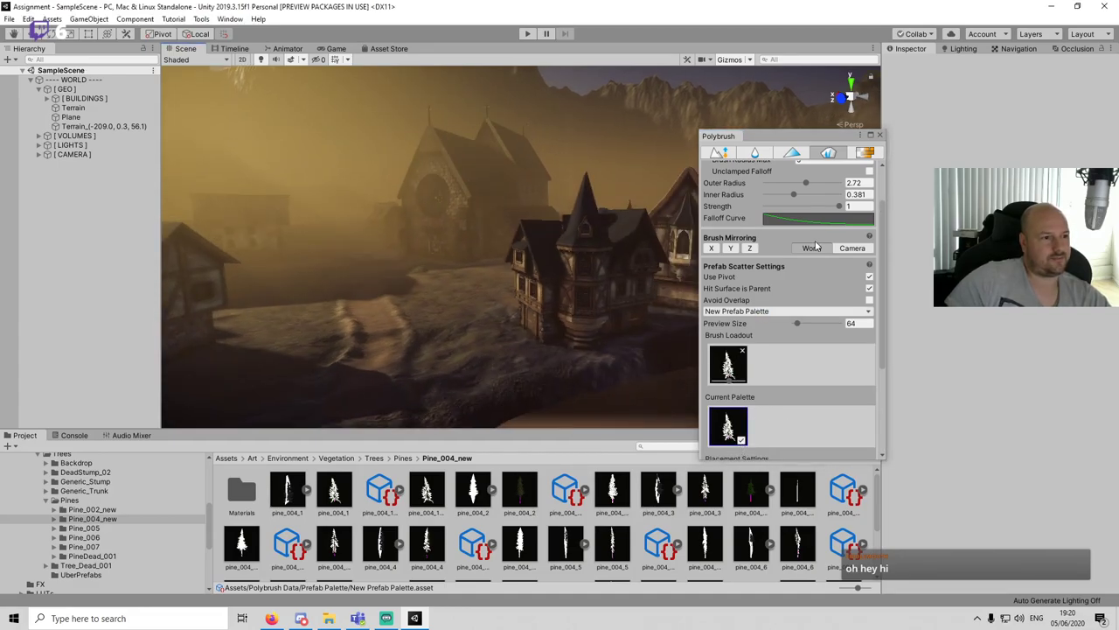
alt+drag(585, 312, 450, 312)
click(450, 312)
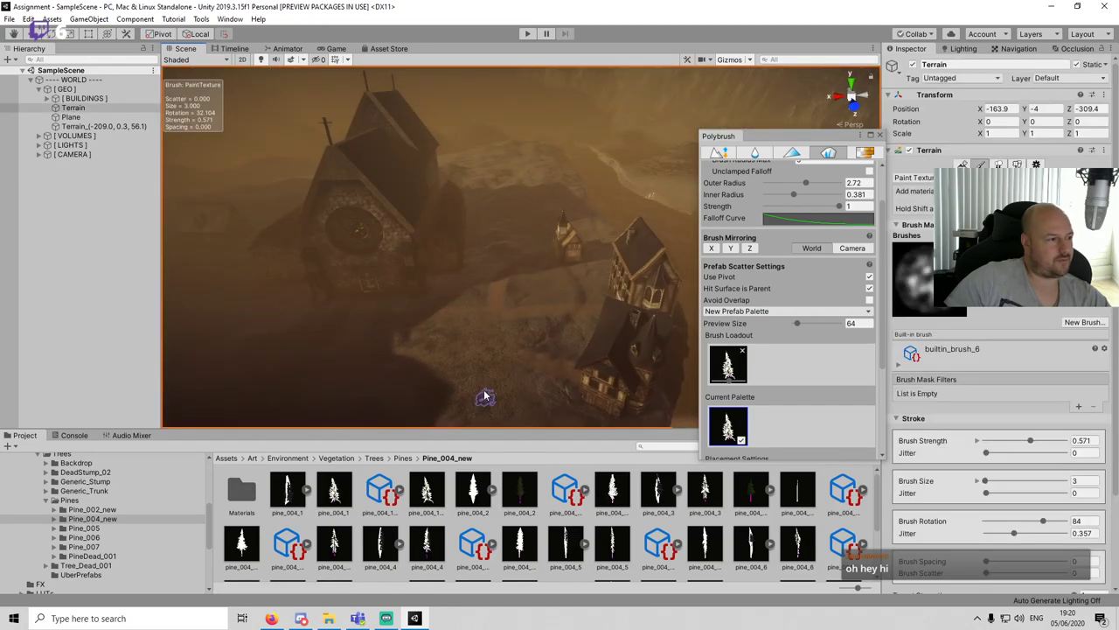
click(123, 309)
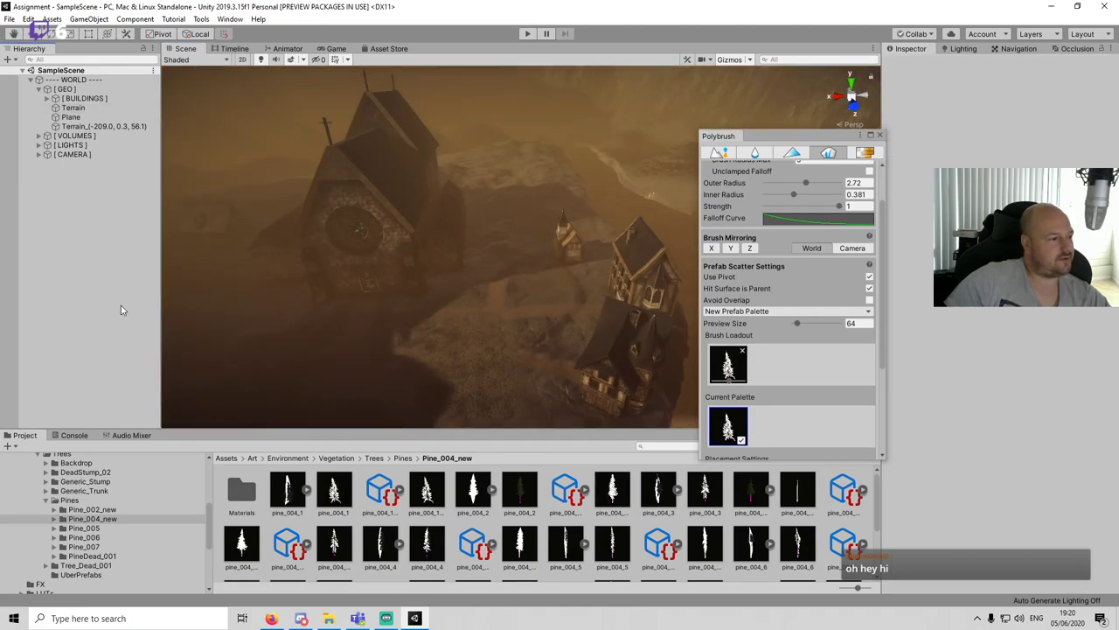
click(527, 499)
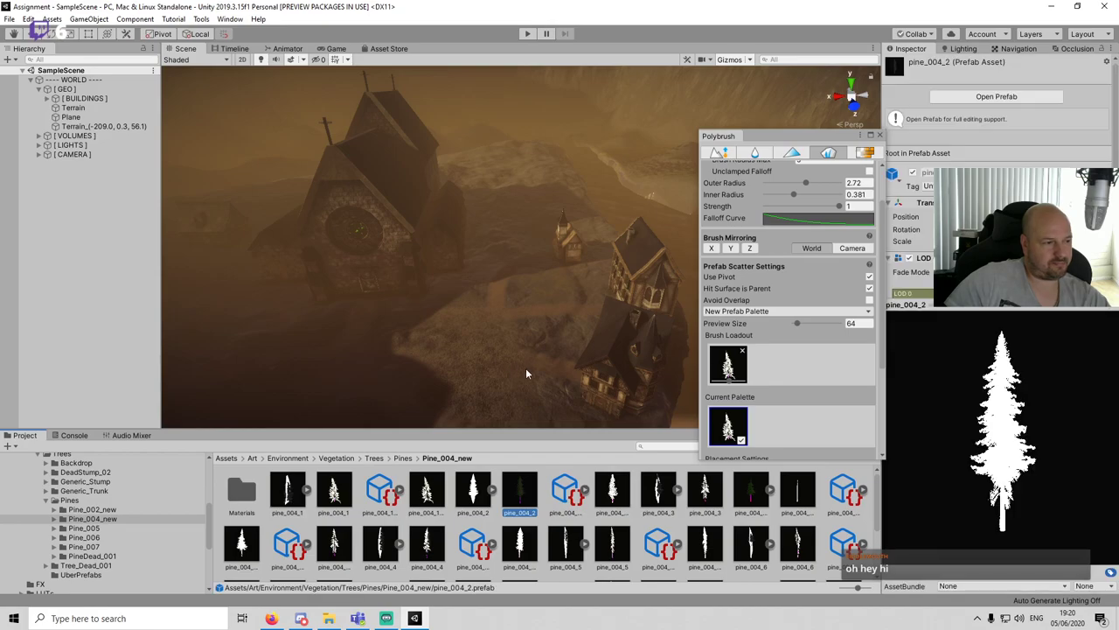
middle_drag(525, 367, 631, 295)
click(880, 137)
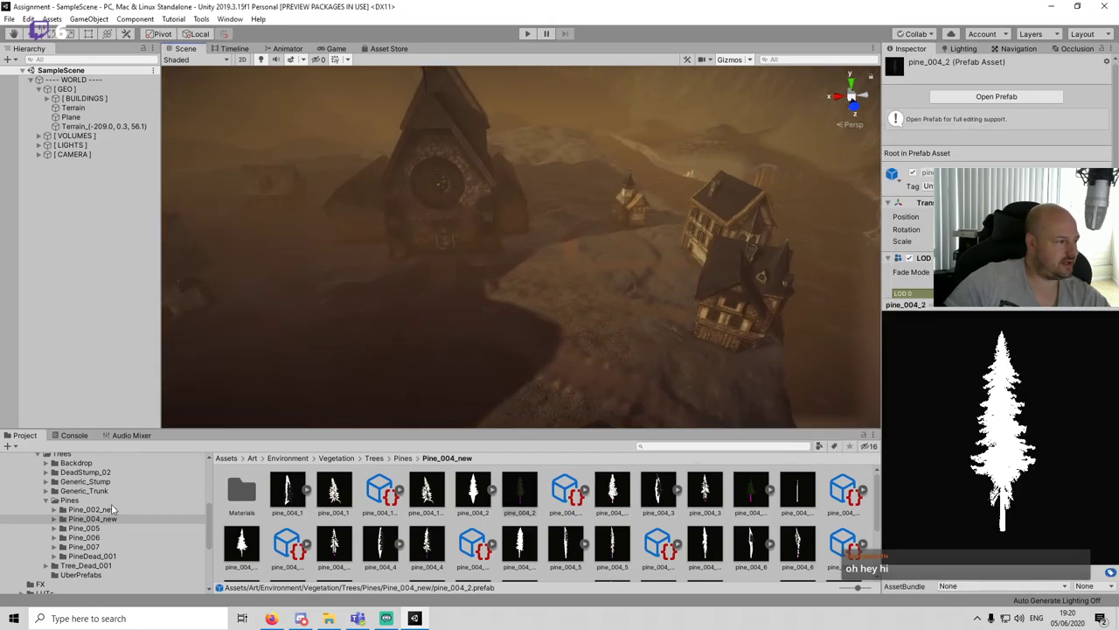
Step: Try out the tree_dead_001 prefab on the village ground and delete it from the scene again
click(51, 502)
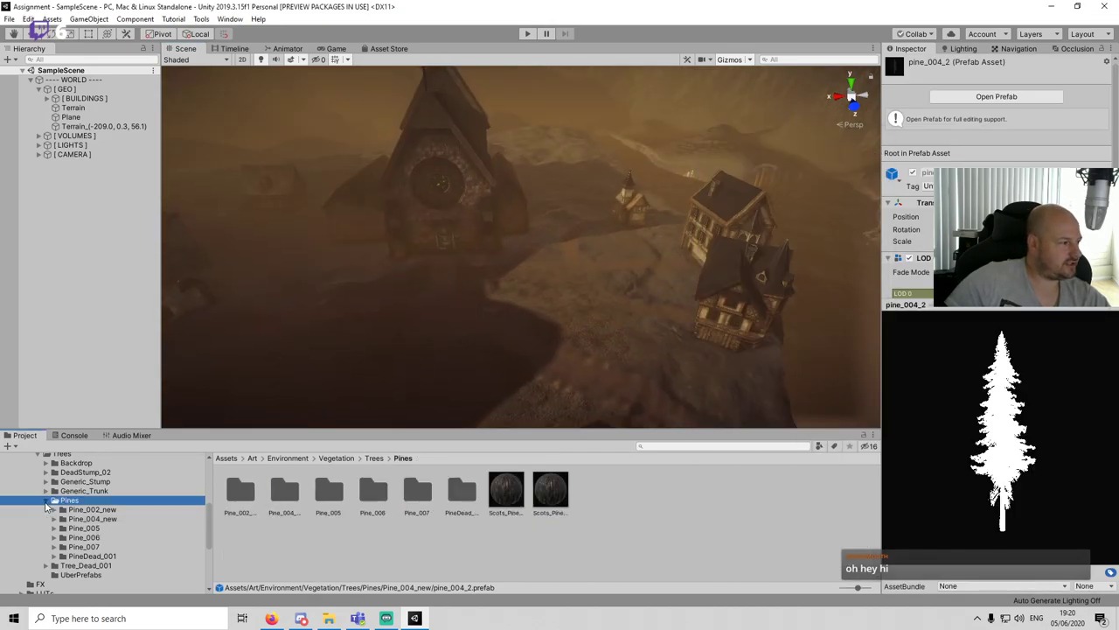
click(46, 502)
click(47, 510)
click(92, 511)
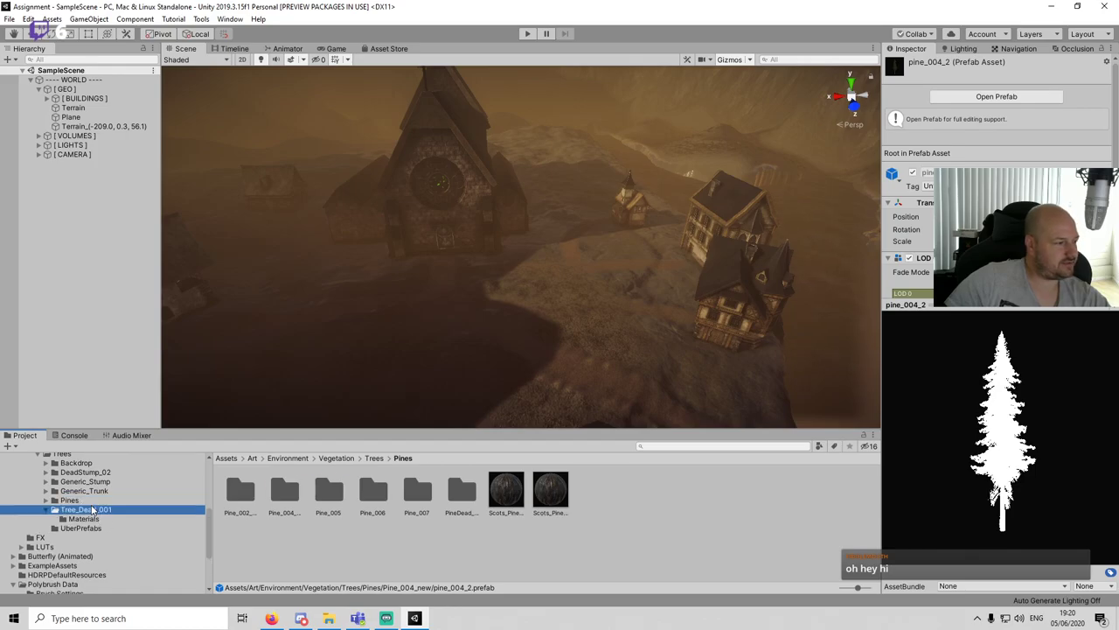
drag(285, 489, 516, 253)
key(f)
click(557, 504)
alt+drag(437, 306, 620, 297)
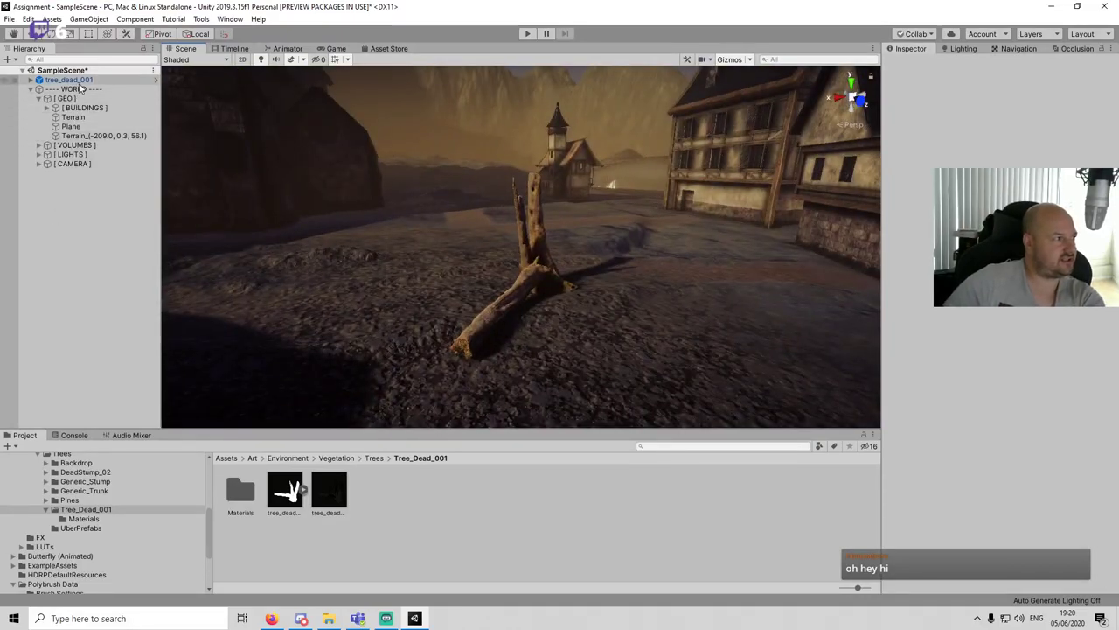
click(70, 79)
key(Delete)
Step: Browse the Cliffs assets and place the FlatRock_01 prefab on the open ground between the buildings
scroll(51, 498, up, 6)
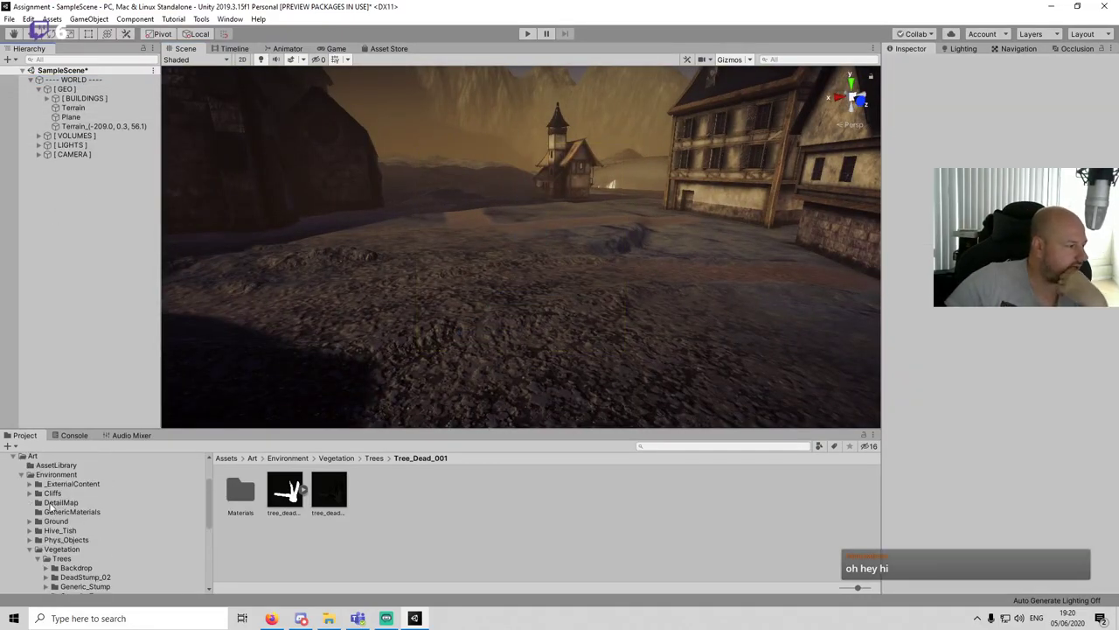
click(30, 493)
click(60, 502)
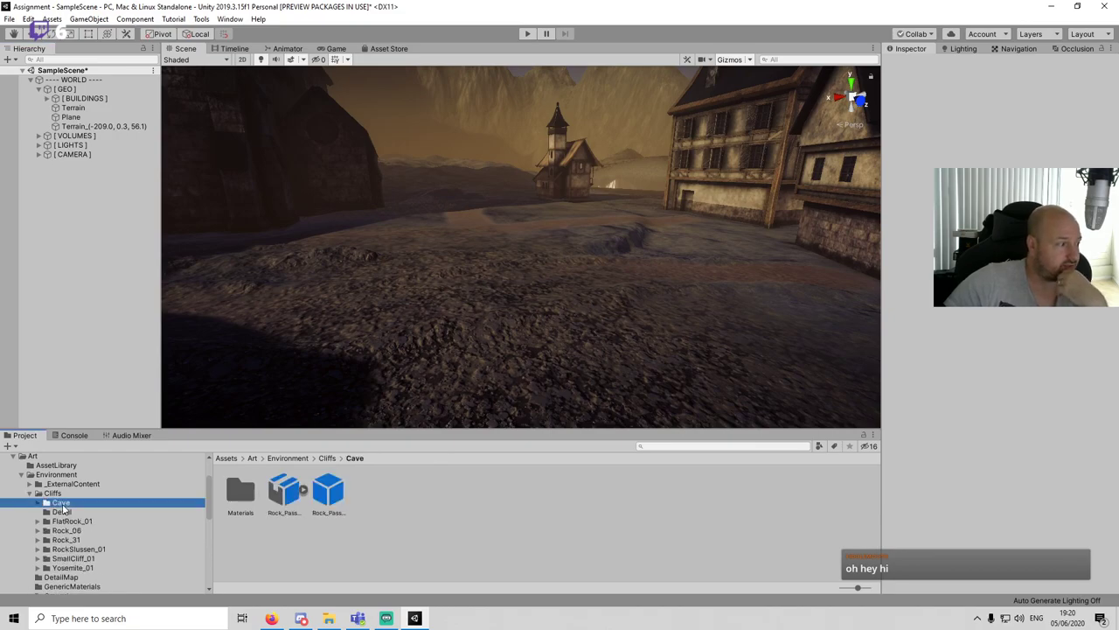
click(63, 512)
click(74, 521)
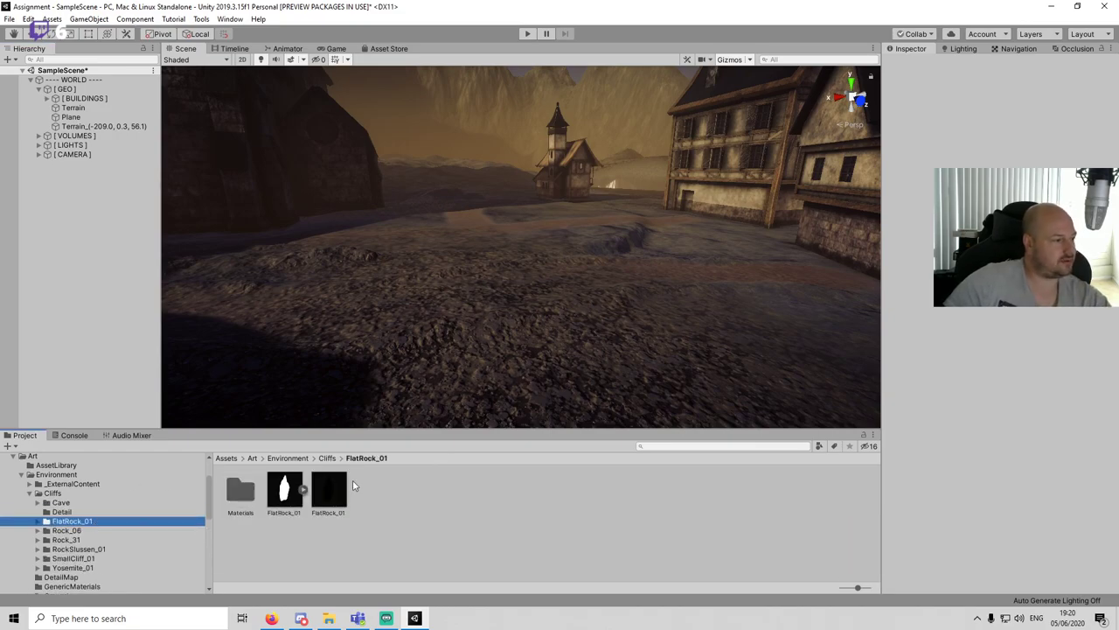
drag(313, 504, 518, 286)
click(508, 308)
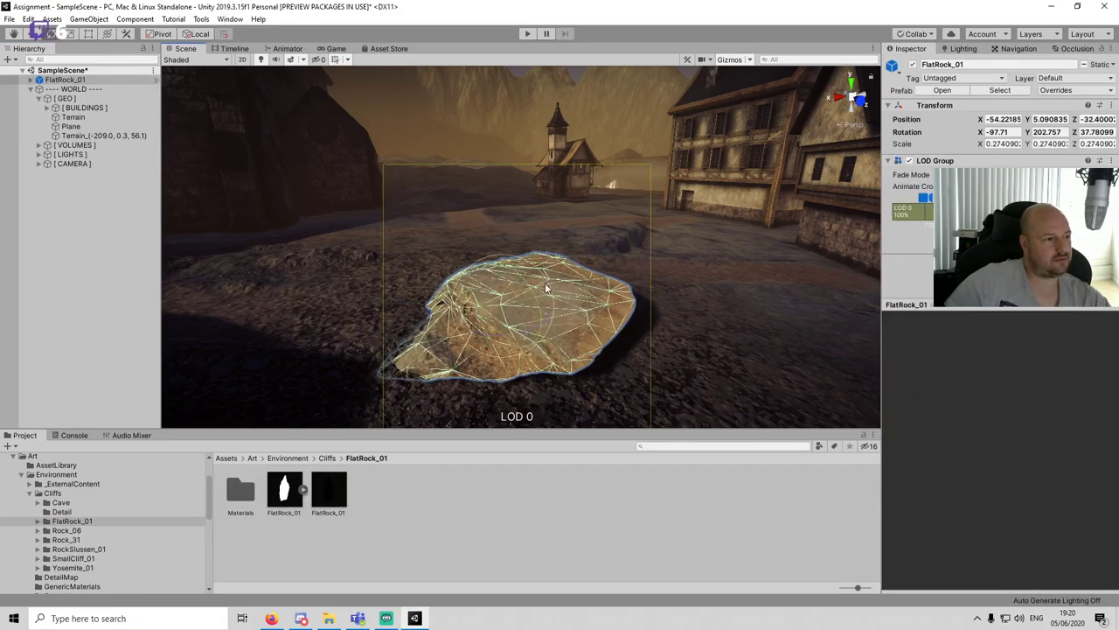
Step: Rotate FlatRock_01 and sink it into the ground at a Y position of 4.54
drag(482, 279, 505, 286)
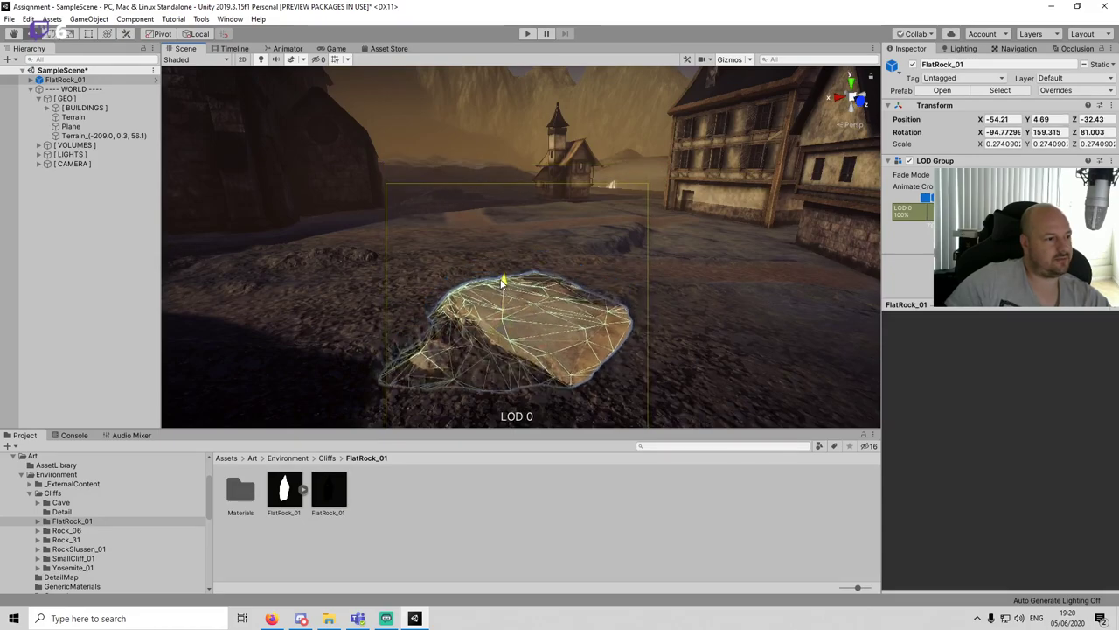
click(580, 507)
click(530, 315)
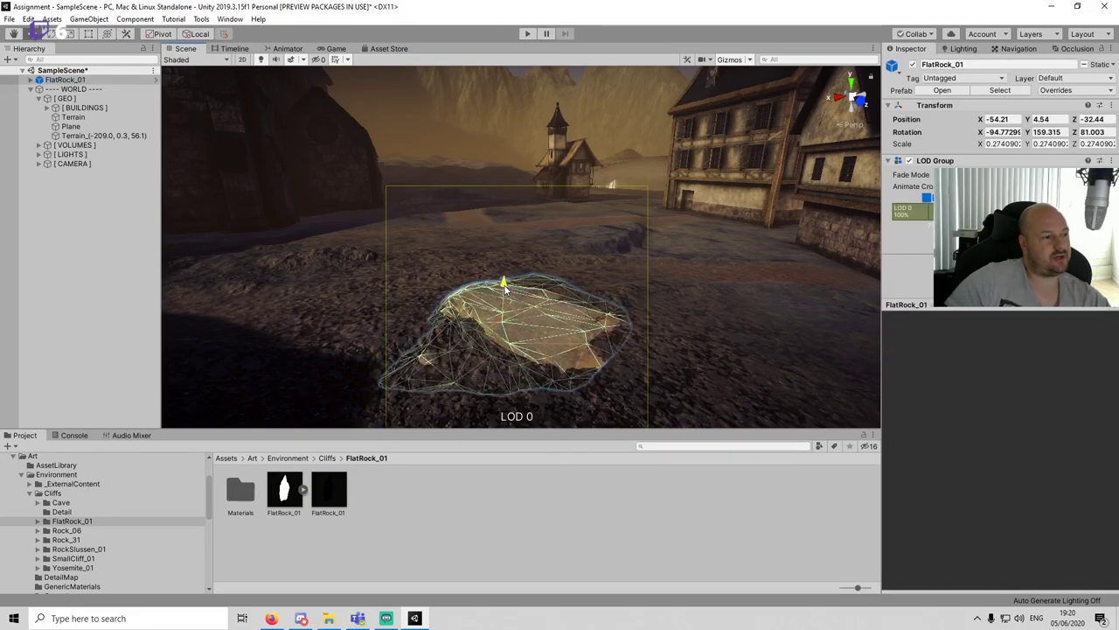
click(600, 473)
Step: Place the Rock_06 prefab on the terrain at the foot of the mountains behind the shoreline
scroll(559, 359, down, 4)
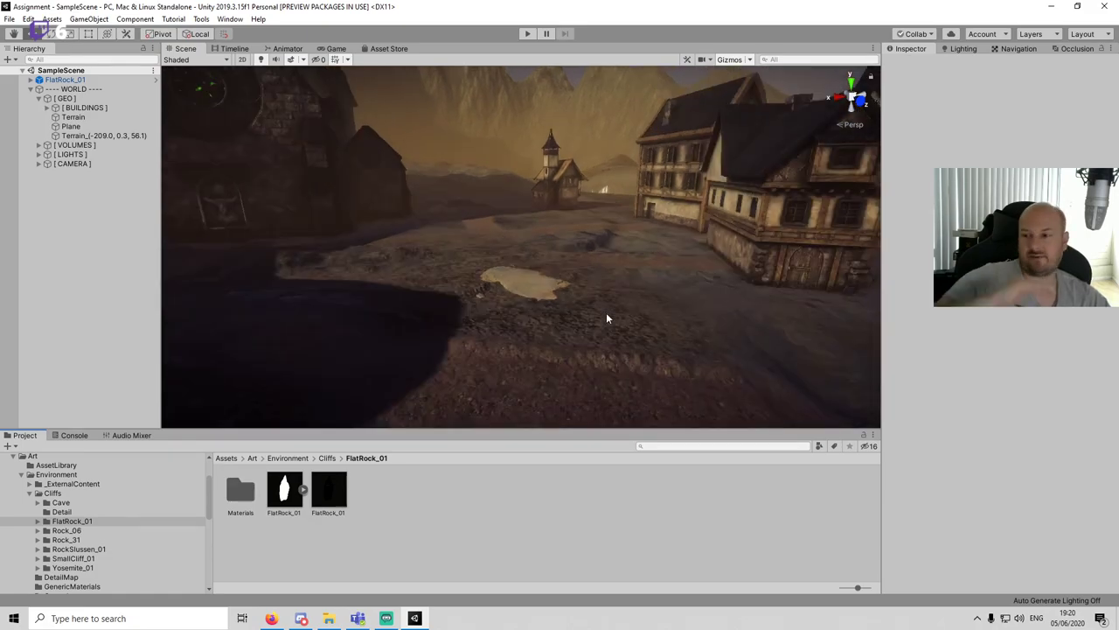
right_drag(606, 313, 321, 467)
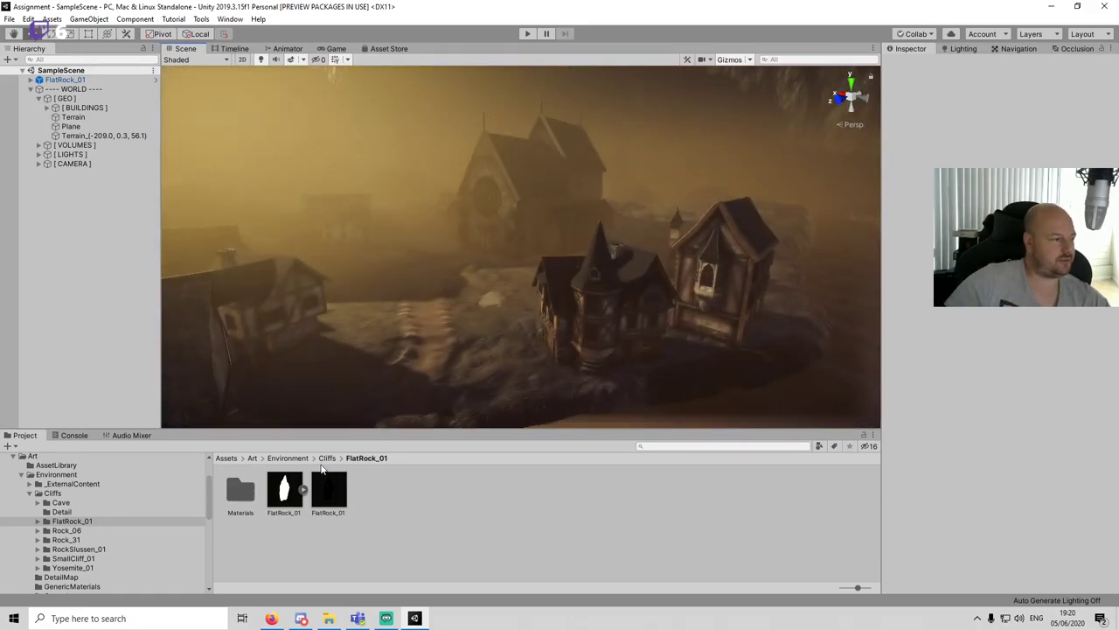
click(86, 530)
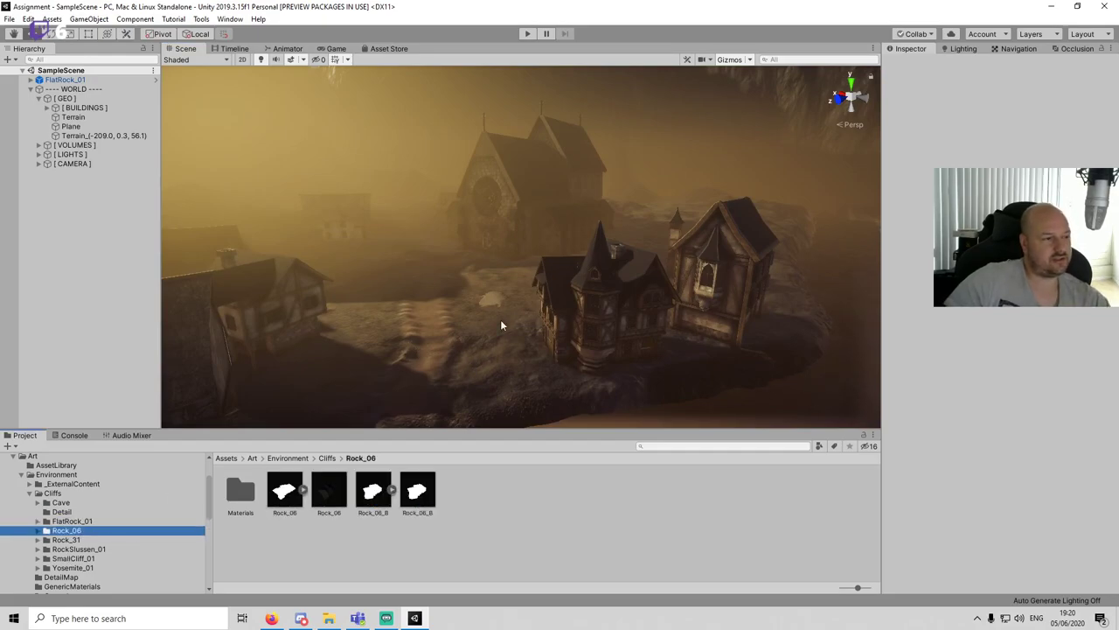
right_drag(501, 325, 632, 356)
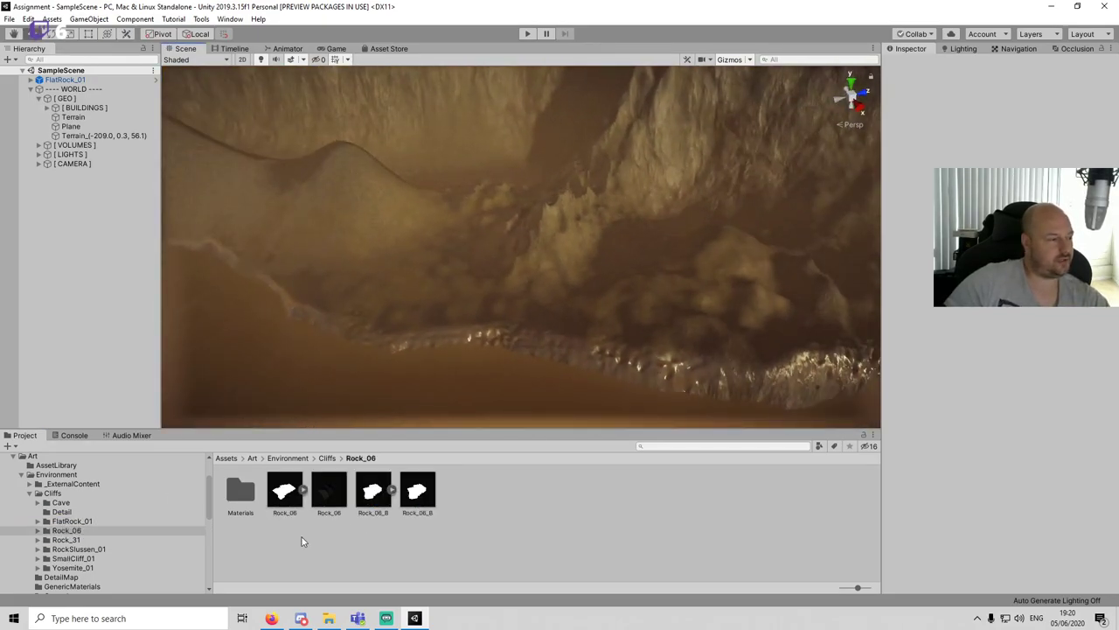
drag(625, 278, 636, 284)
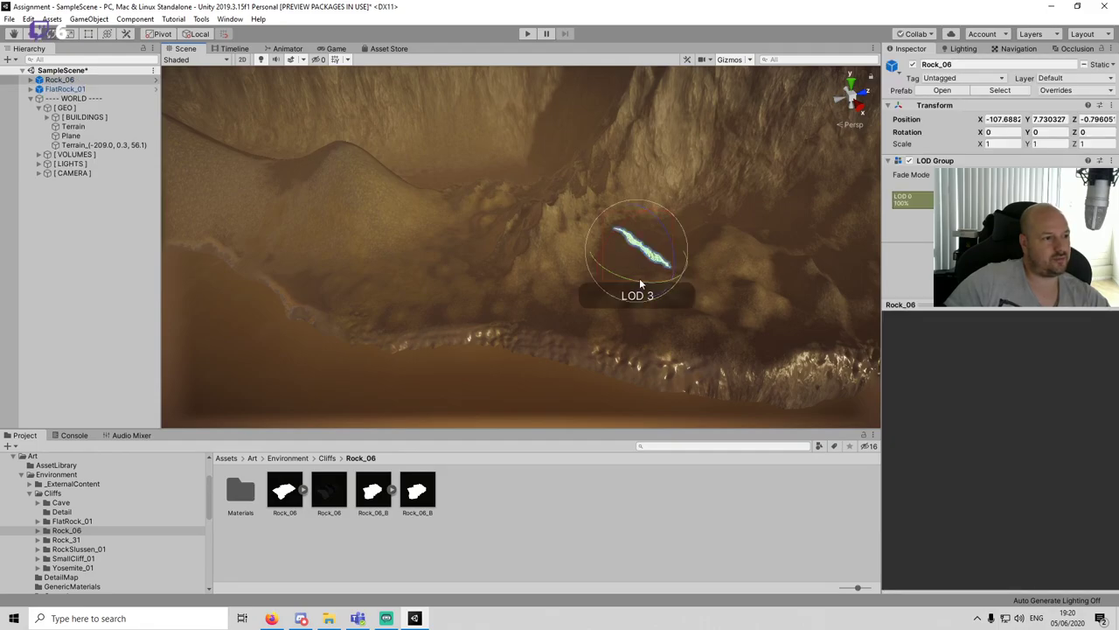
Step: Scale Rock_06 uniformly to about 4.05, turn it to about 142 degrees around Y, and position it against the cliff
key(f)
key(r)
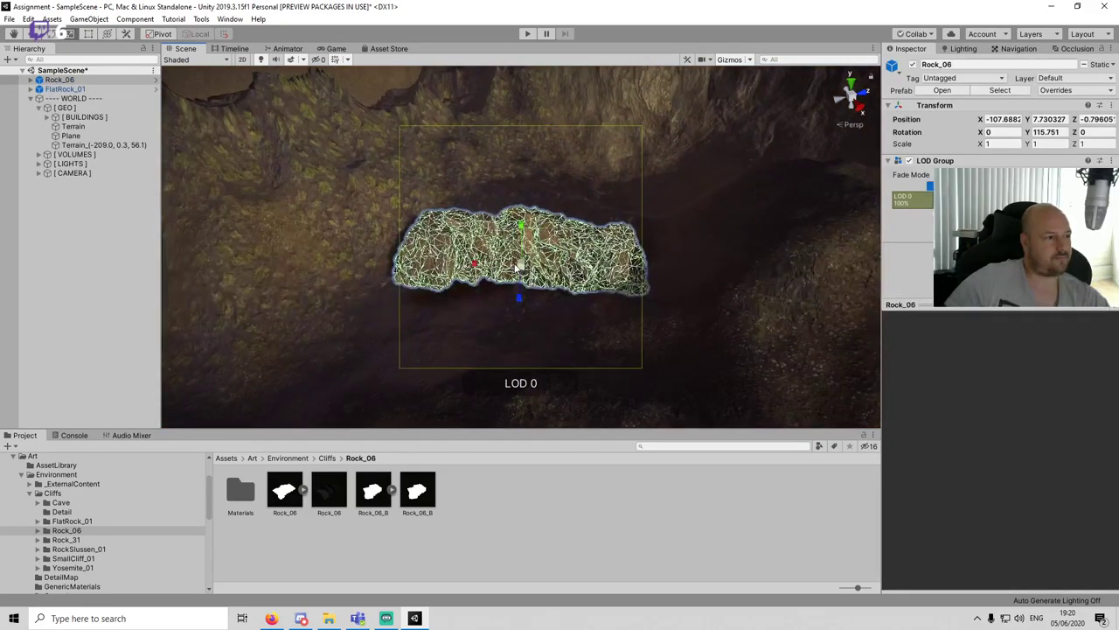
drag(520, 261, 599, 196)
scroll(539, 265, down, 4)
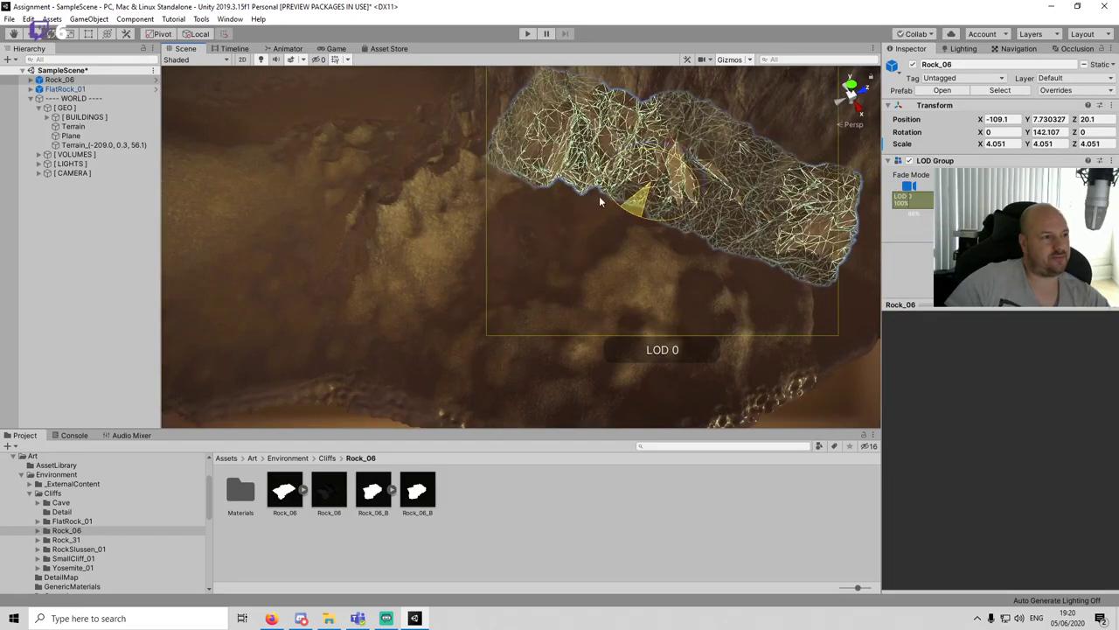
click(638, 476)
Step: Adjust the placement of the rock at the mountain's foot and check how it blends into the cliff
right_drag(644, 227, 646, 222)
alt+drag(646, 223, 539, 233)
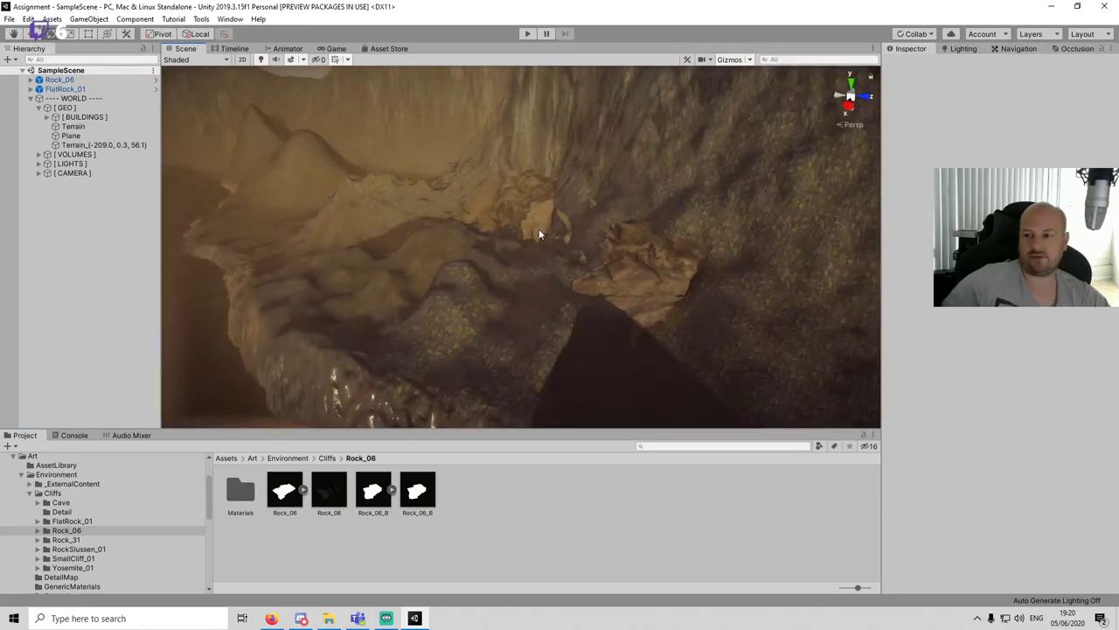
alt+drag(622, 307, 586, 306)
click(561, 290)
drag(495, 248, 509, 247)
click(559, 472)
alt+drag(525, 315, 778, 321)
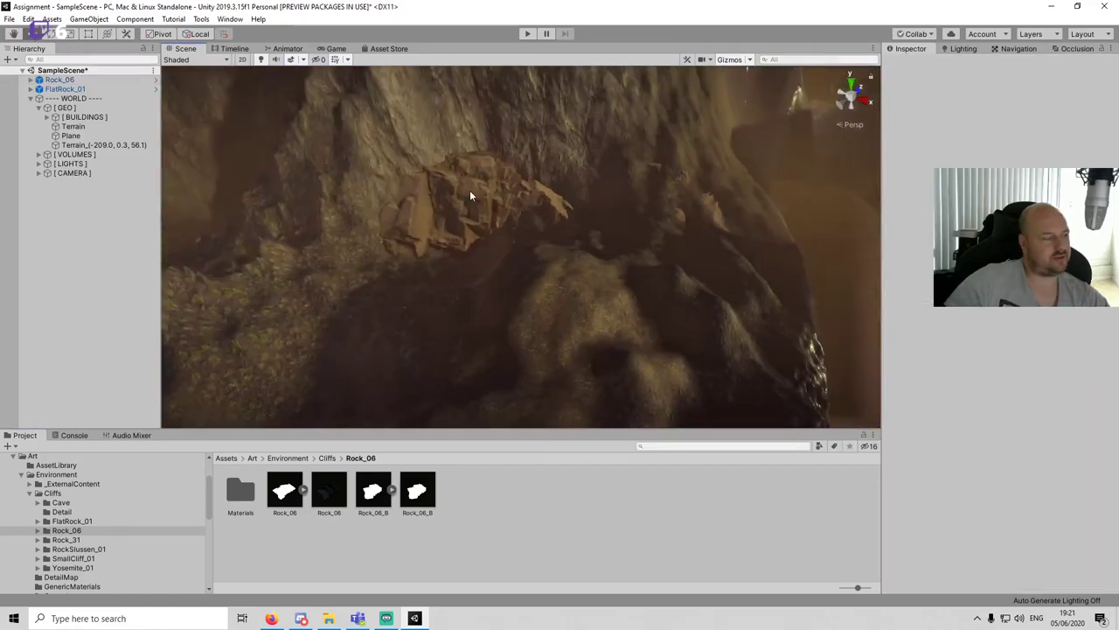
Step: Nudge Rock_06 slightly sideways against the foot of the cliff and open the Rock_31 asset folder
click(470, 193)
drag(500, 230, 483, 231)
click(530, 537)
alt+drag(629, 317, 368, 324)
click(88, 540)
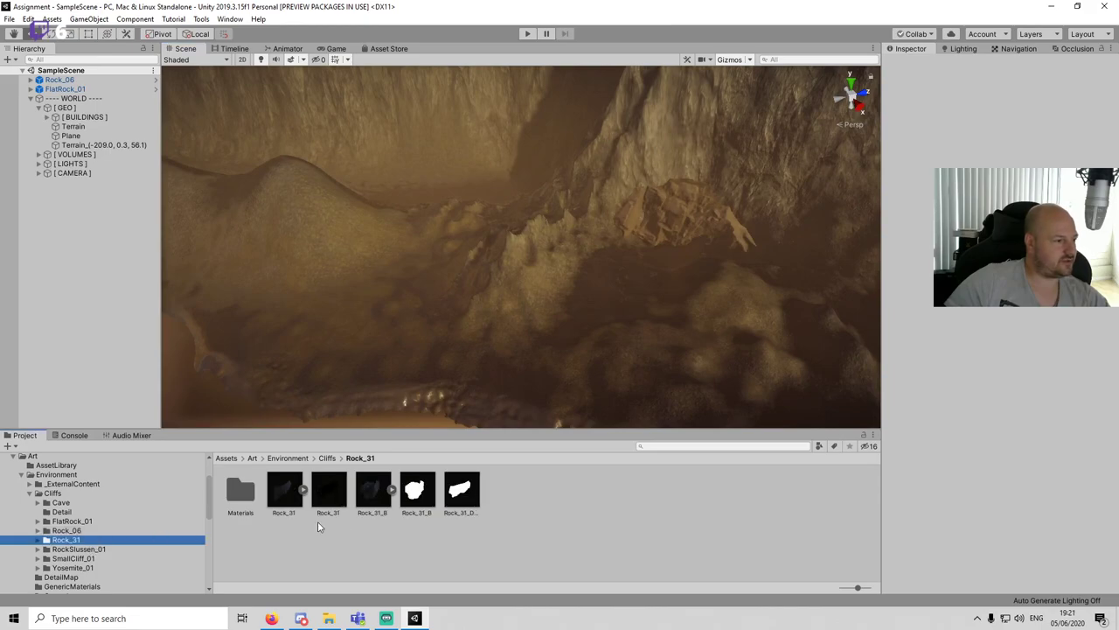
drag(365, 494, 469, 187)
key(f)
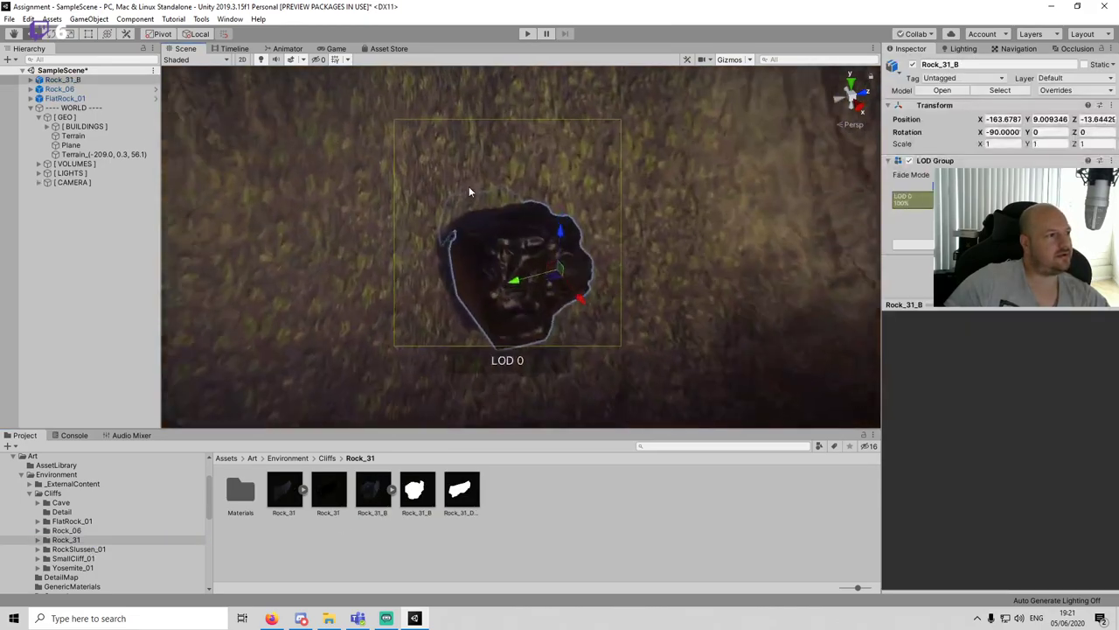
key(Delete)
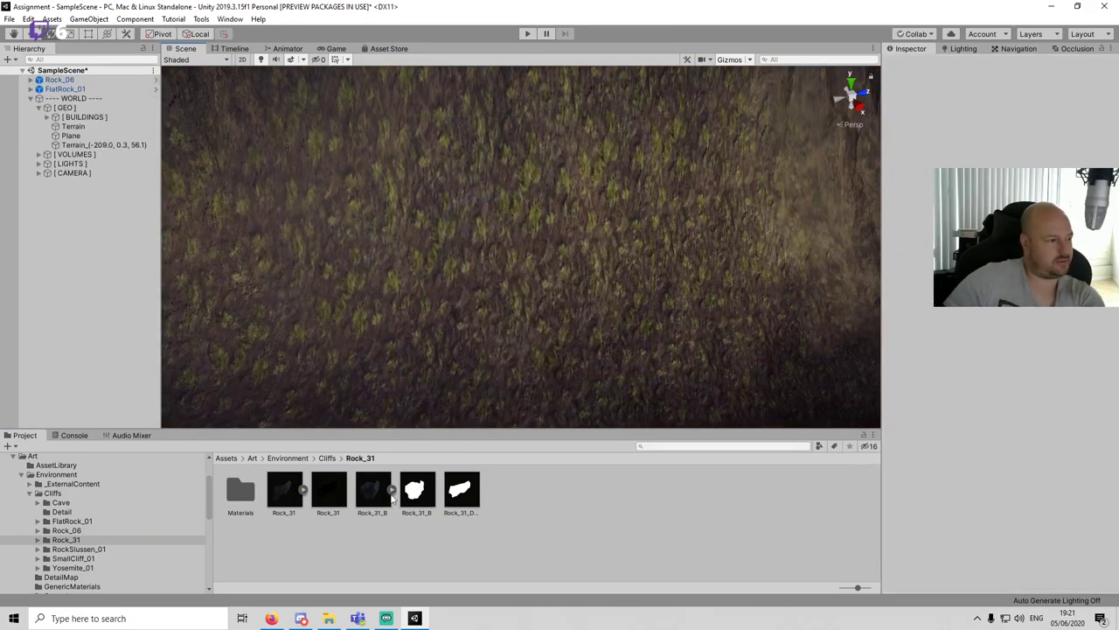
Step: Place the Rock_31 prefab on the terrain near the cliff and set its scale to 1 on all three axes
drag(568, 291, 601, 255)
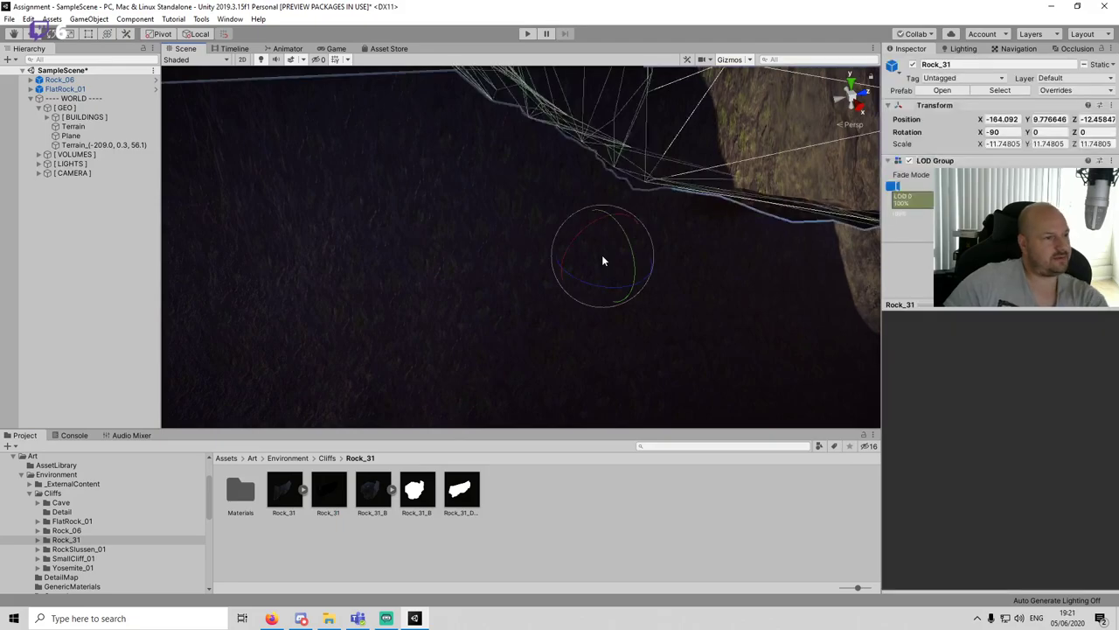
click(1003, 146)
text(1)
key(Tab)
text(1)
key(Tab)
text(1)
key(Return)
key(f)
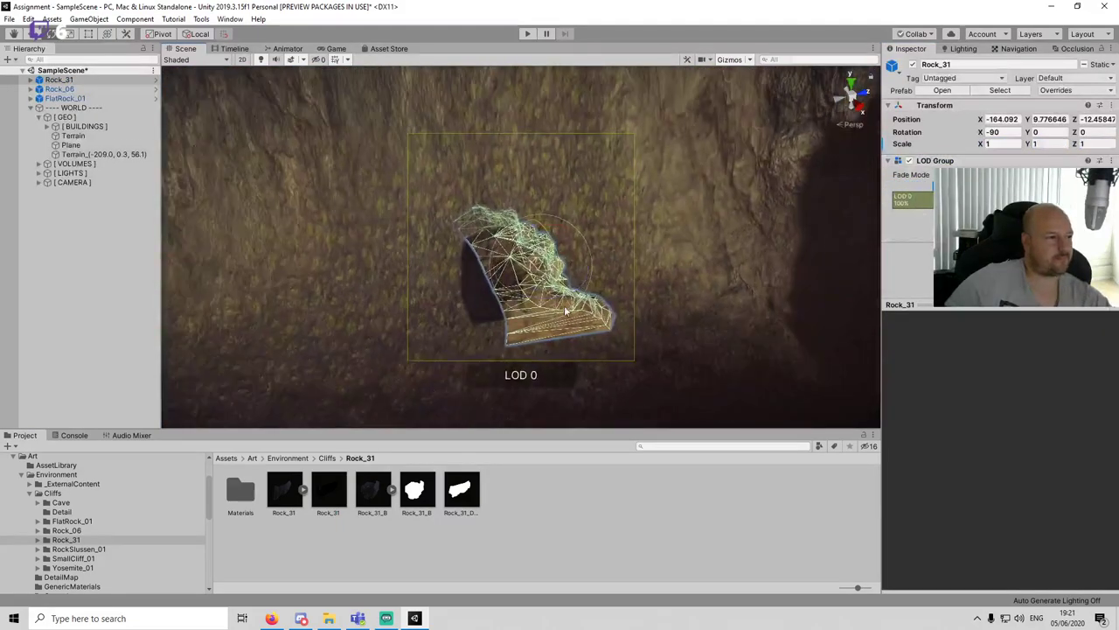
Step: Turn Rock_31 to about 115 degrees around Z, scale it uniformly to about 4.04, and lower it to a Y position of 3.95
drag(564, 310, 359, 273)
key(r)
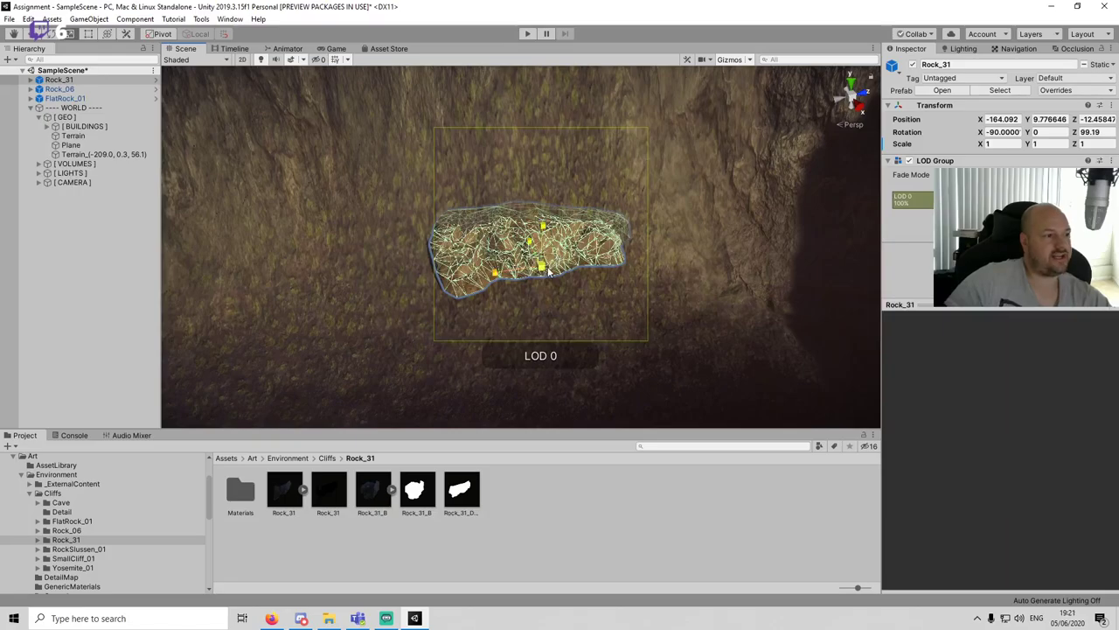
drag(548, 268, 692, 177)
scroll(692, 178, down, 5)
key(w)
drag(533, 238, 540, 295)
drag(539, 336, 513, 330)
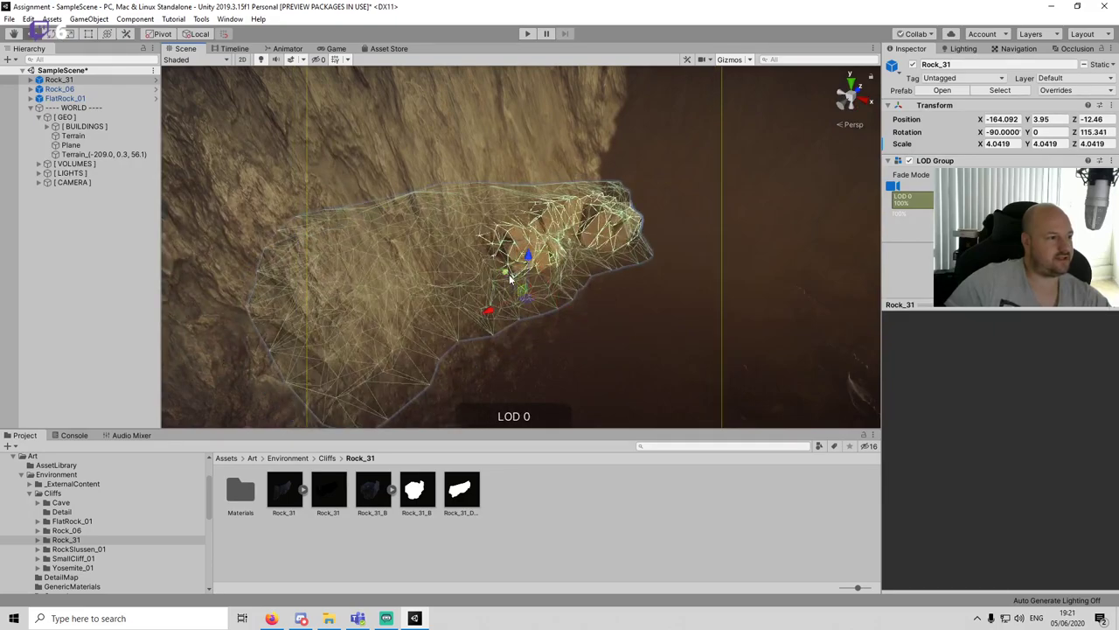
Step: Shift Rock_31 into the base of the cliff and check the placed rocks from across the valley
drag(510, 278, 489, 265)
click(523, 315)
click(626, 232)
click(654, 500)
scroll(643, 280, down, 8)
middle_drag(490, 264, 676, 232)
right_drag(674, 232, 441, 170)
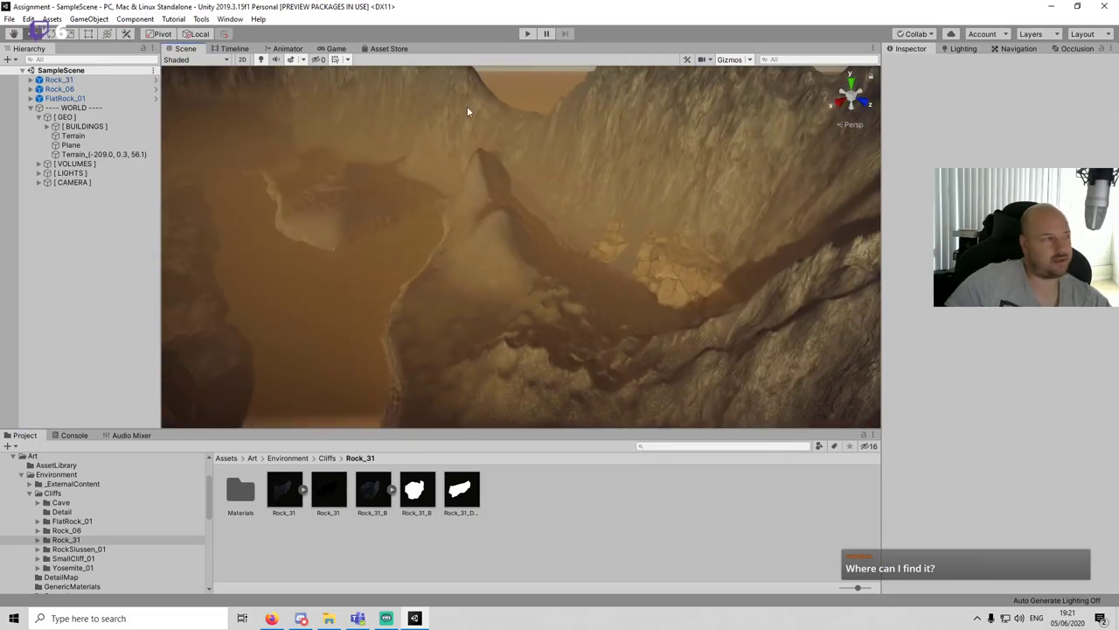
Step: Search the Asset Store for "book", limited to free assets, and open the Book Of The Dead: Environment package
click(403, 48)
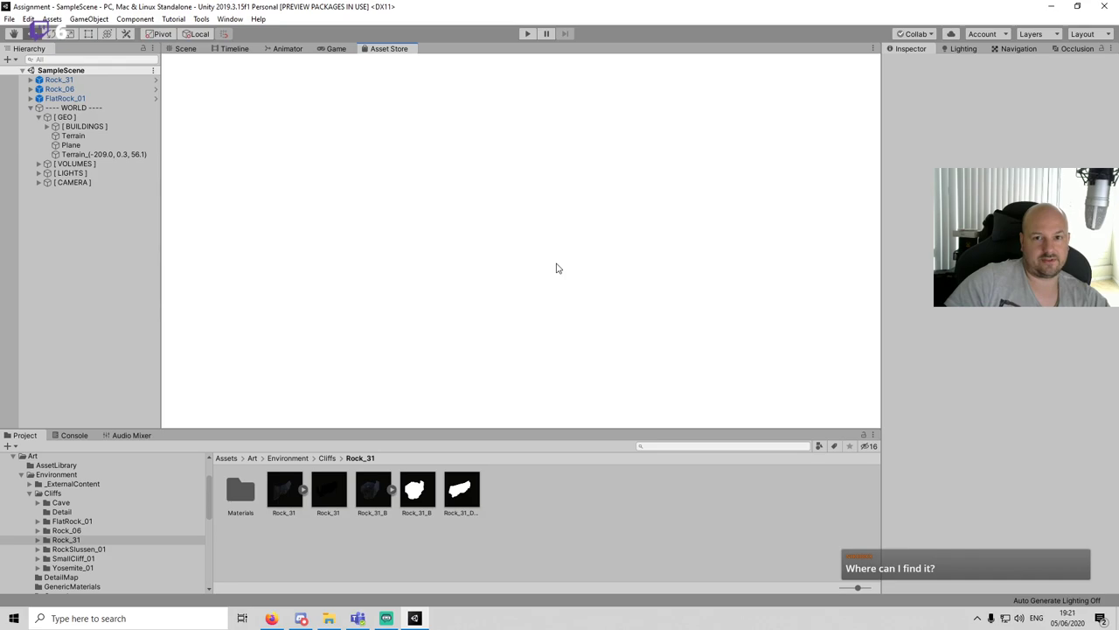
click(568, 81)
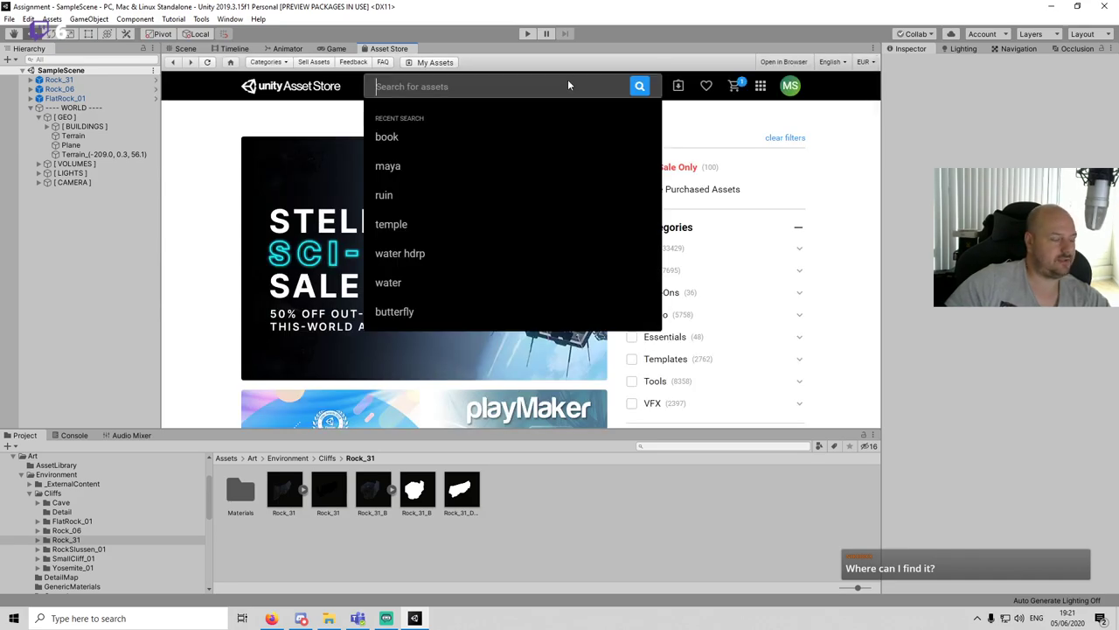
text(book)
key(Return)
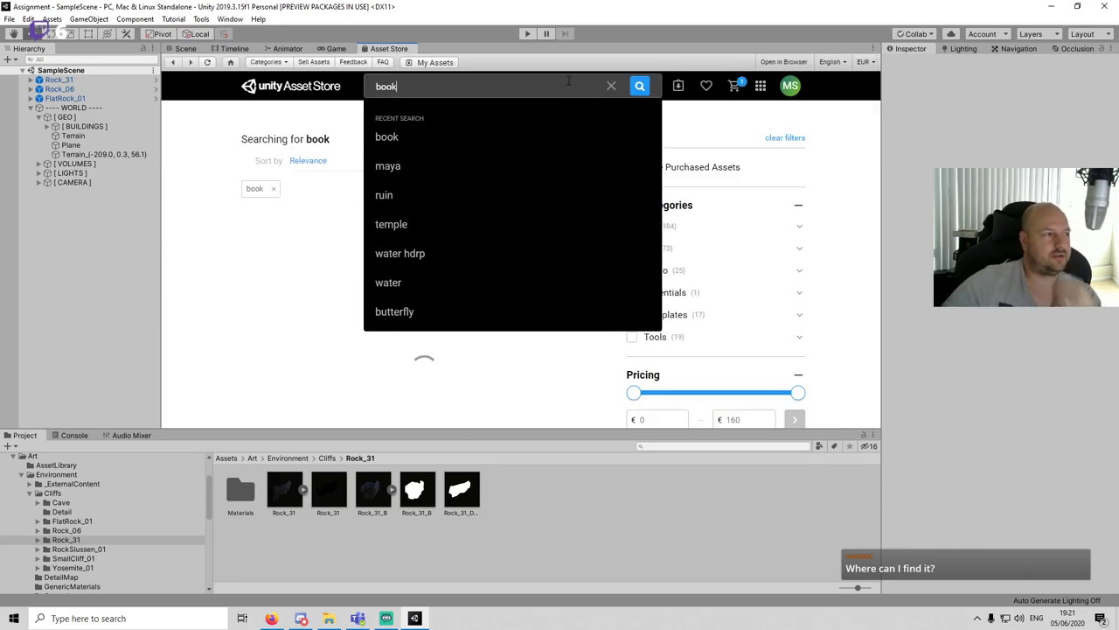
click(428, 137)
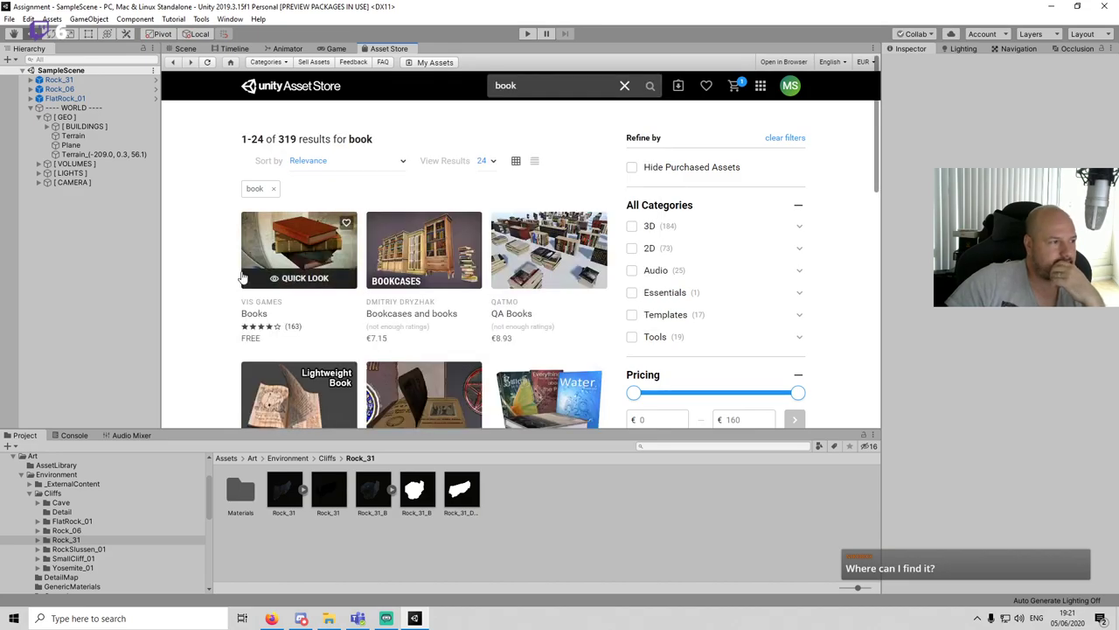
scroll(694, 295, down, 2)
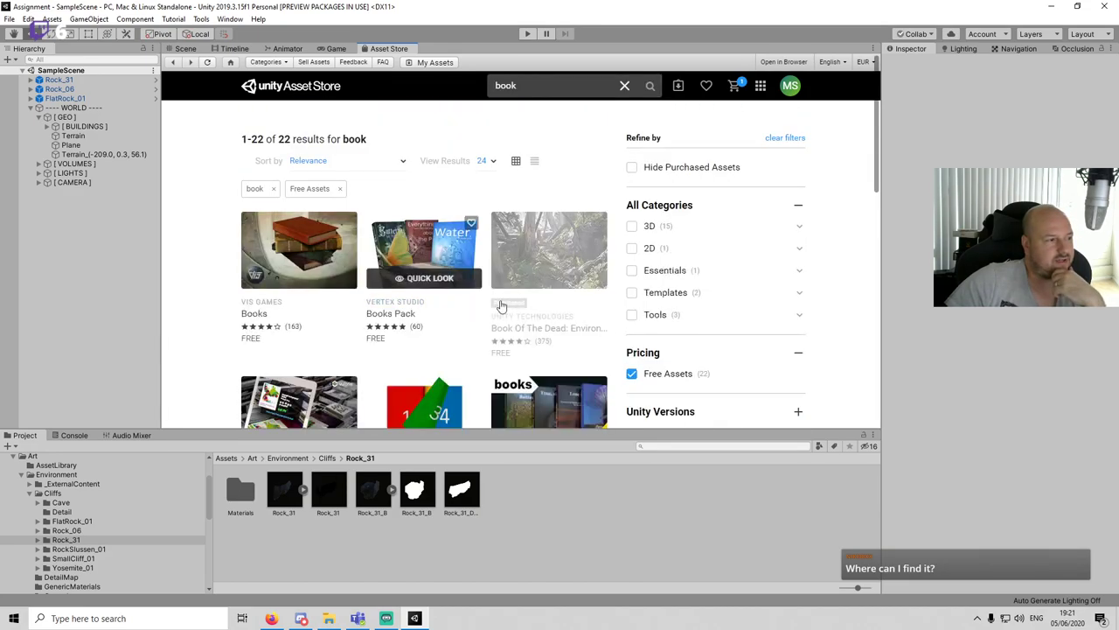
click(540, 244)
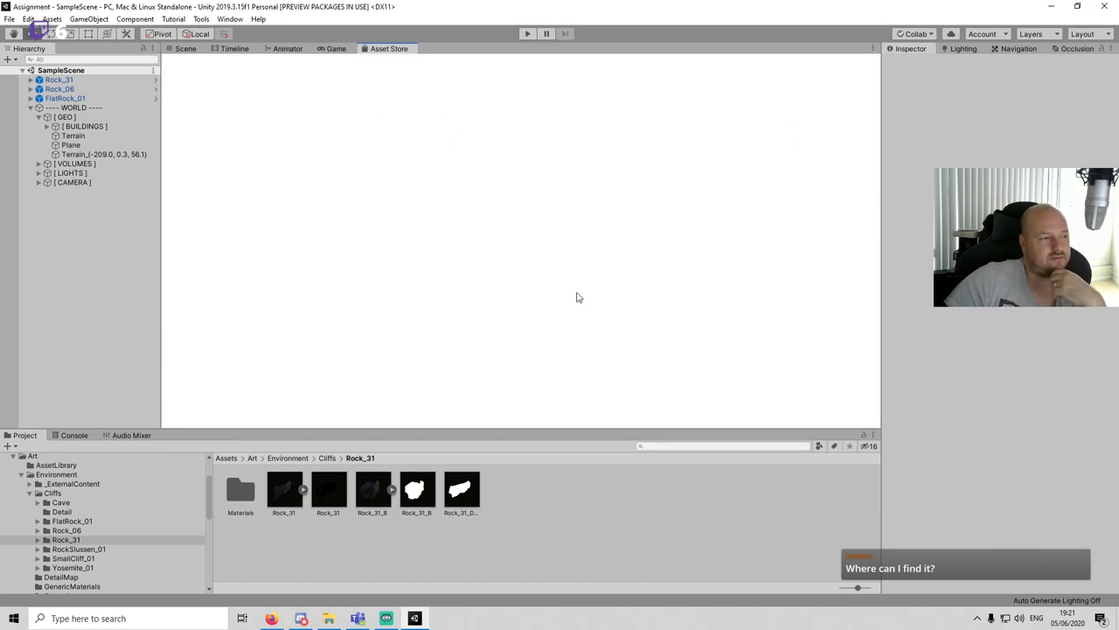
Step: Look through the Book Of The Dead: Environment description and its preview images of rocks and dead wood
scroll(435, 215, down, 3)
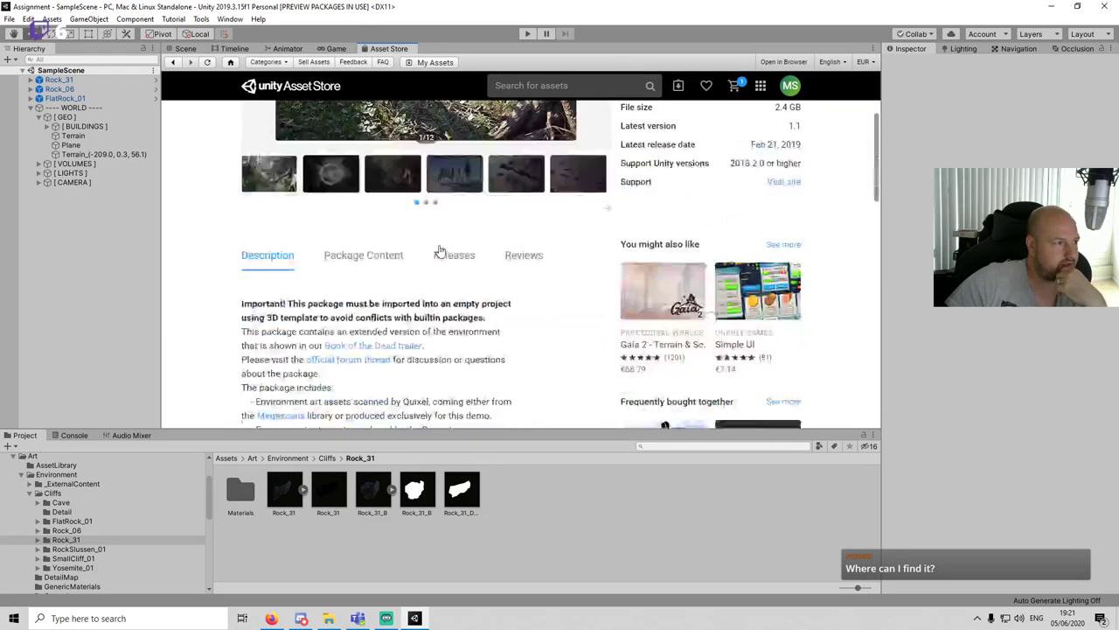
scroll(441, 236, up, 1)
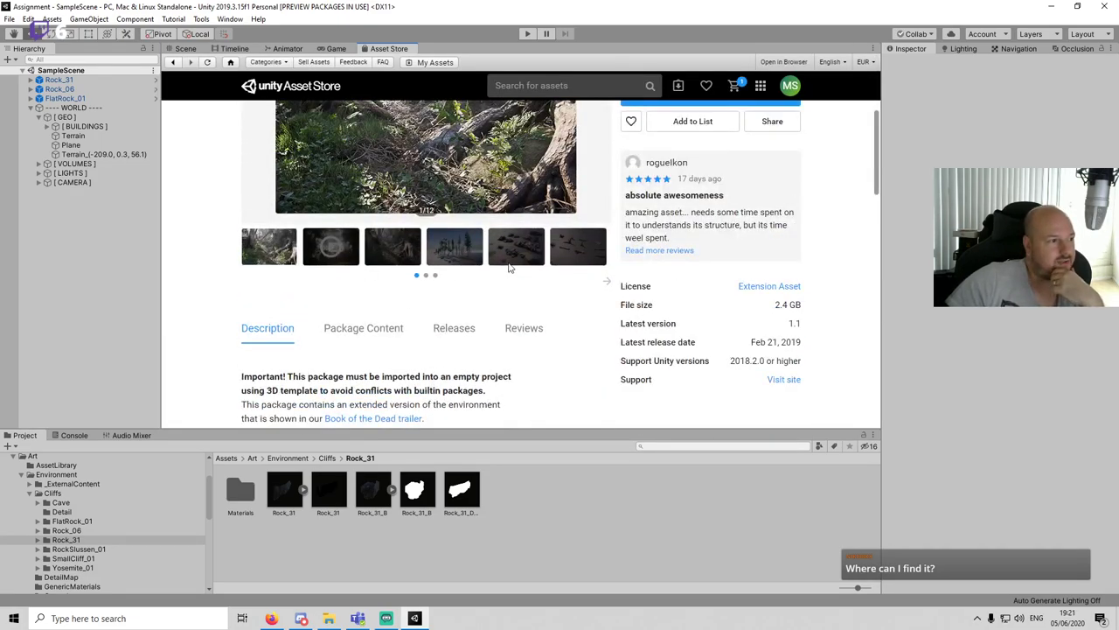
click(461, 252)
scroll(524, 323, up, 1)
click(525, 371)
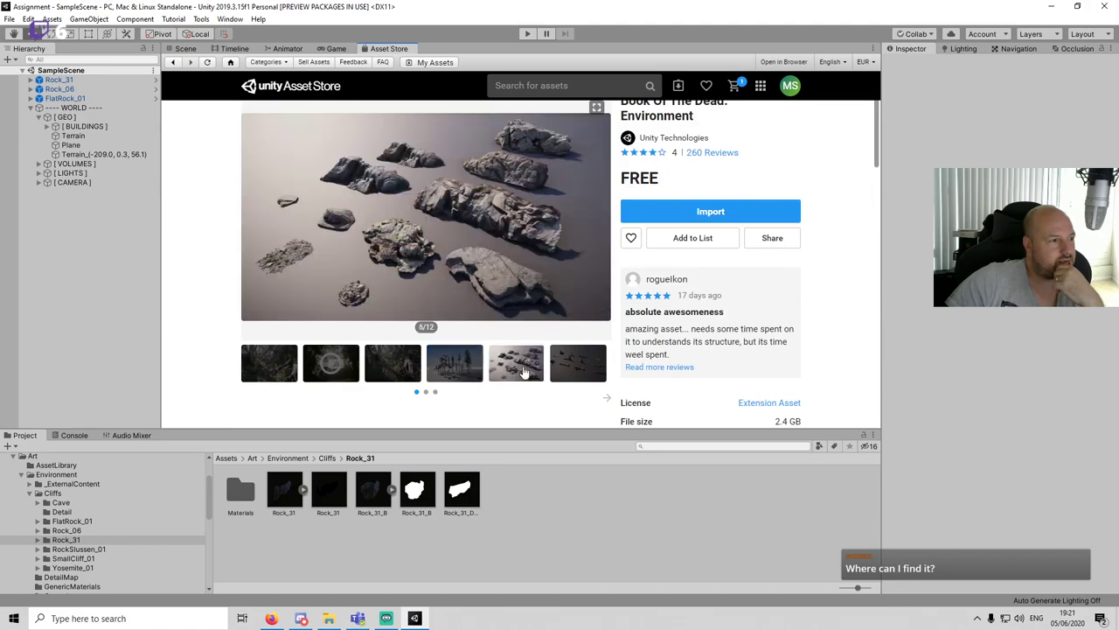
click(589, 368)
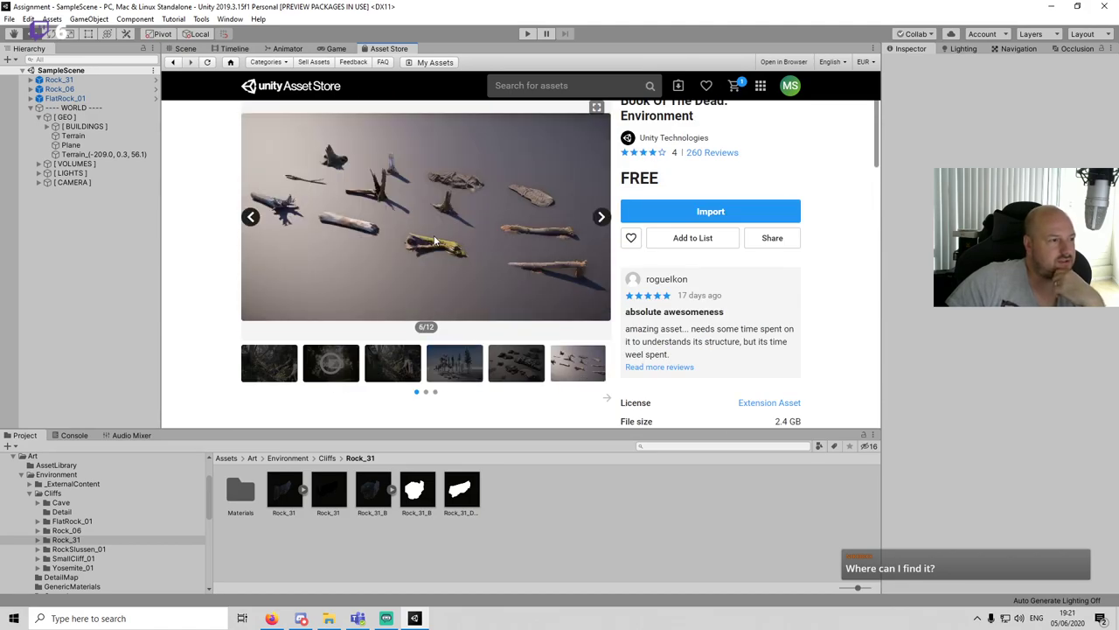
Step: Return to the scene and place Cliff_01_Prefab from the Yosemite_01 cliffs folder into it
click(202, 50)
click(92, 569)
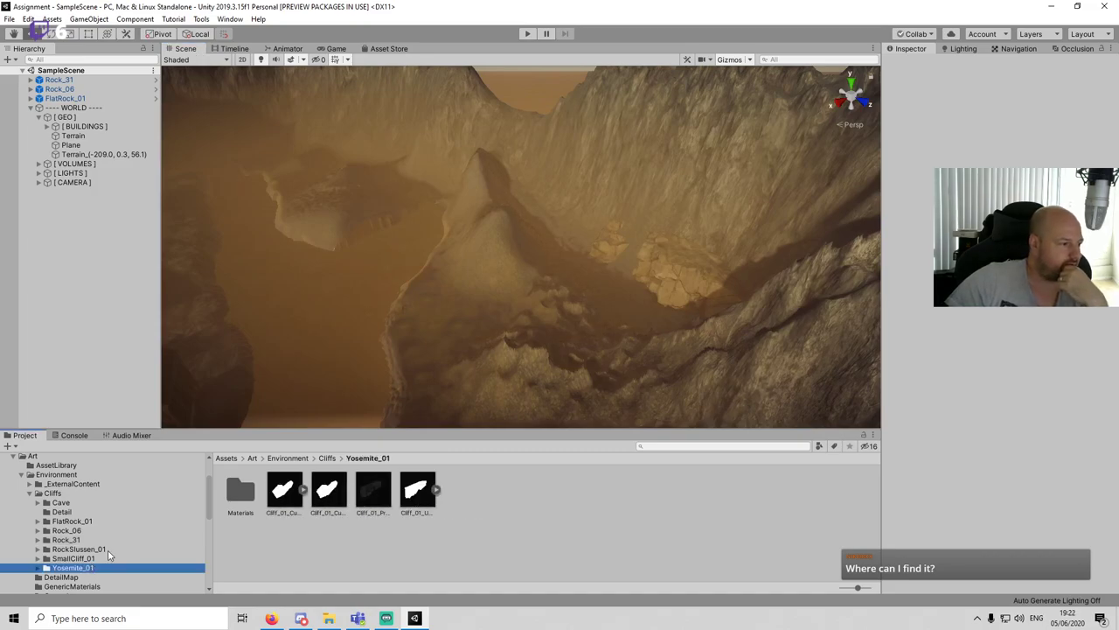
click(105, 549)
click(96, 567)
click(367, 500)
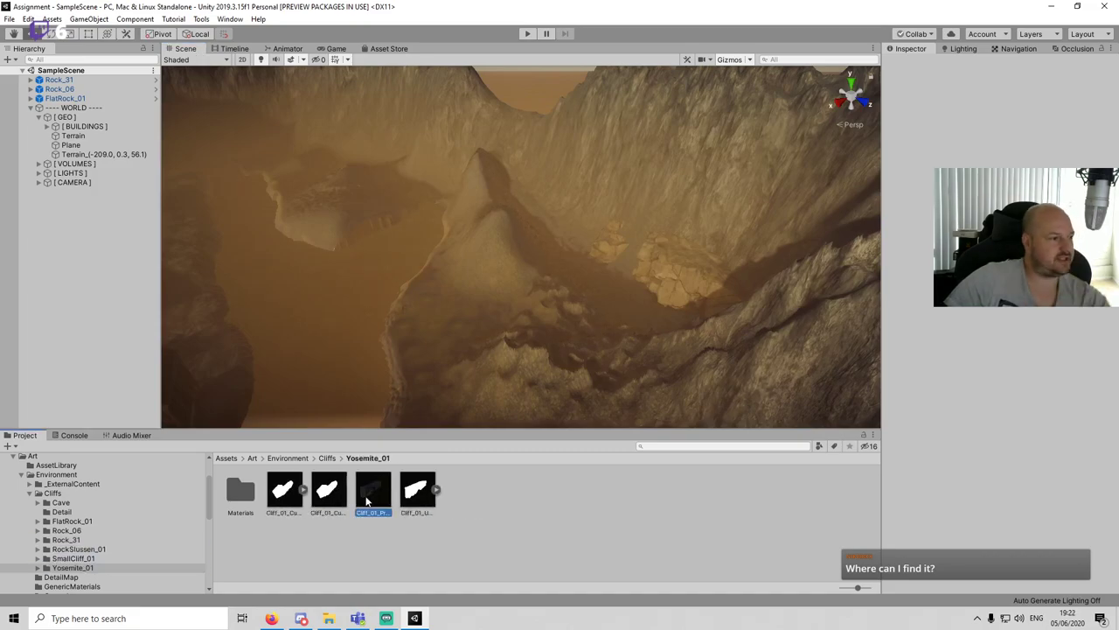
drag(367, 500, 660, 252)
key(f)
scroll(550, 218, up, 14)
scroll(595, 280, down, 14)
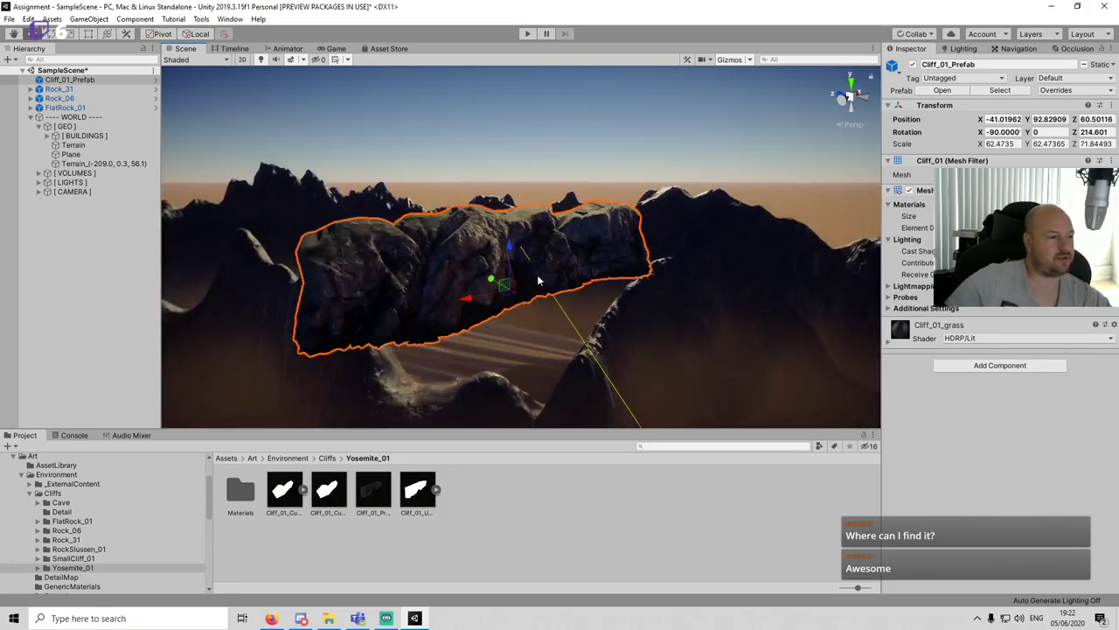
Step: Move Cliff_01_Prefab beyond the terrain's edge, turned to about 306 degrees around Z, and scale it to about 326 × 326 × 375
alt+drag(608, 280, 305, 302)
drag(456, 270, 1041, 25)
key(r)
key(w)
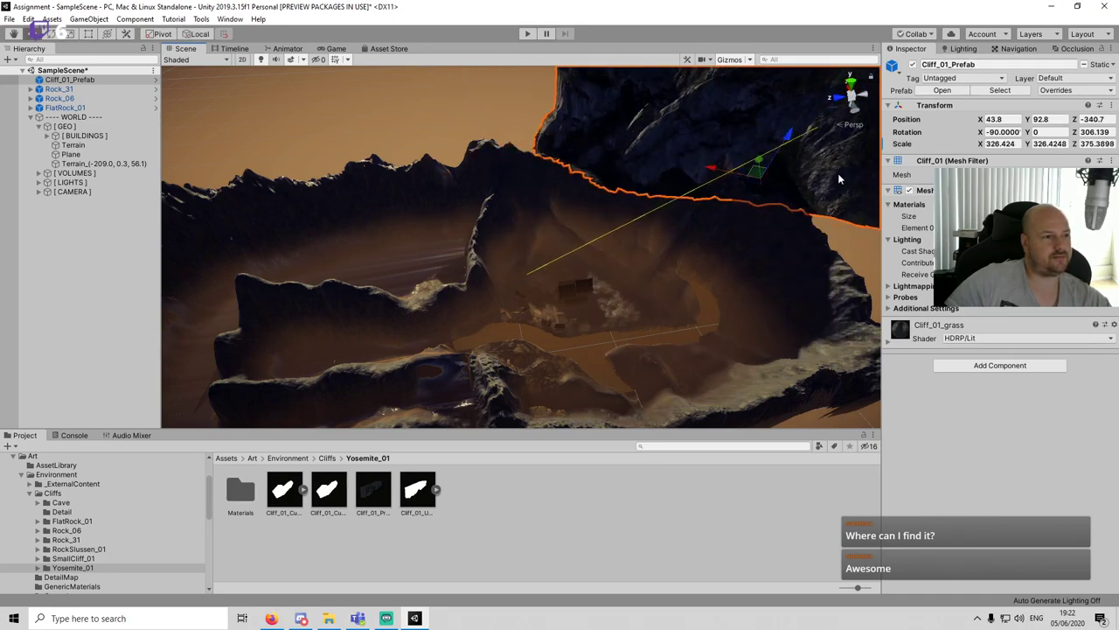
Step: Turn Cliff_01_Prefab to about 353 degrees around Z and position it behind the mountains at about 155.3, 49.9, -422.1
alt+drag(839, 177, 807, 201)
middle_drag(807, 200, 547, 216)
key(e)
drag(600, 220, 573, 222)
drag(644, 162, 634, 209)
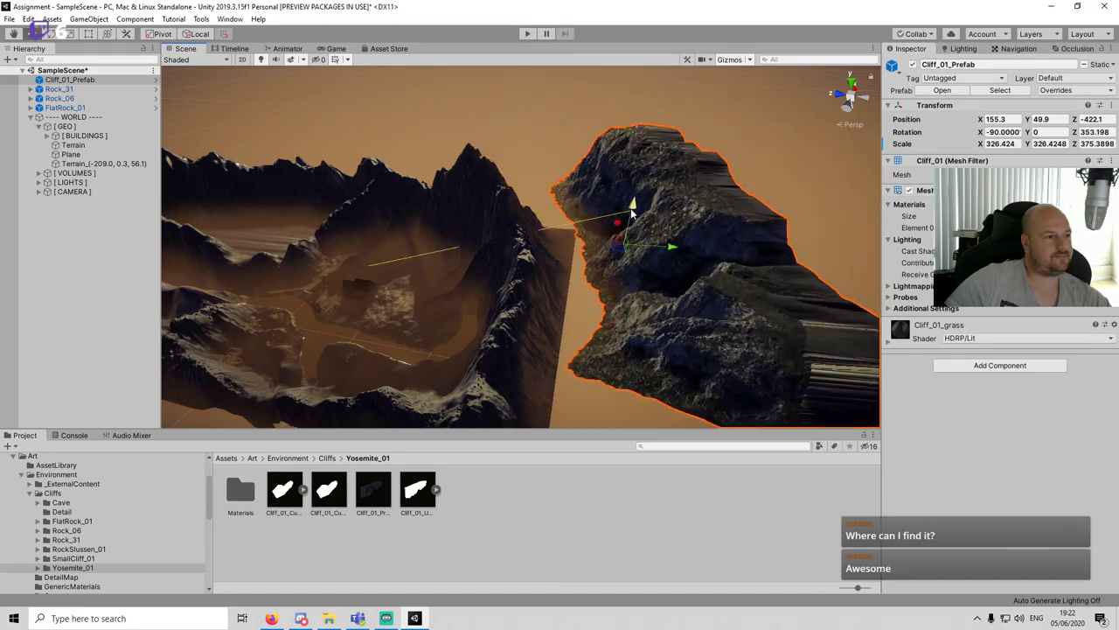
Step: Raise Cliff_01_Prefab to a Y position of 54 so it stands higher behind the mountain ridge
click(563, 337)
alt+drag(870, 205, 760, 222)
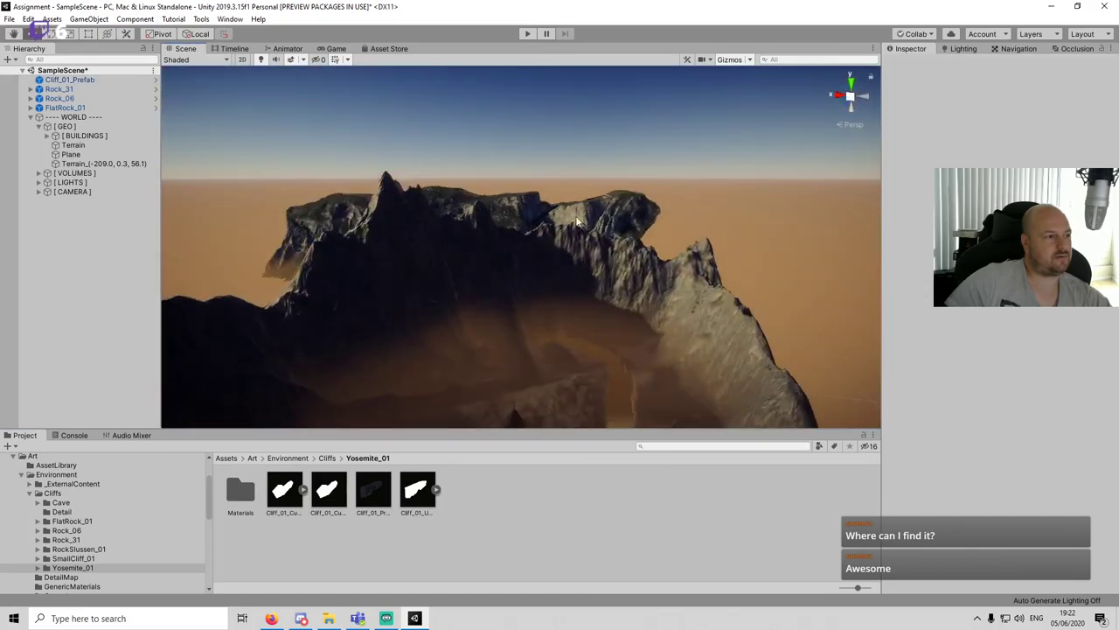
click(569, 216)
drag(453, 232, 452, 206)
click(526, 378)
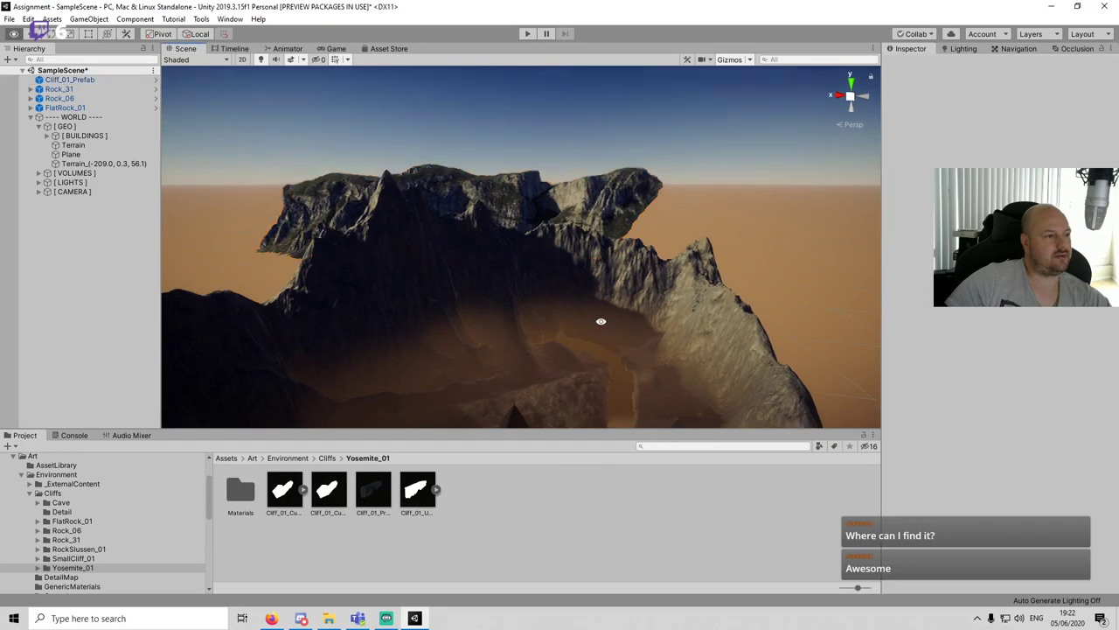
Step: Enlarge Cliff_01_Prefab to a scale of about 681.5 × 681.5 × 783.7 and lower it behind the mountains
alt+drag(600, 320, 662, 164)
click(590, 157)
key(r)
drag(530, 223, 588, 127)
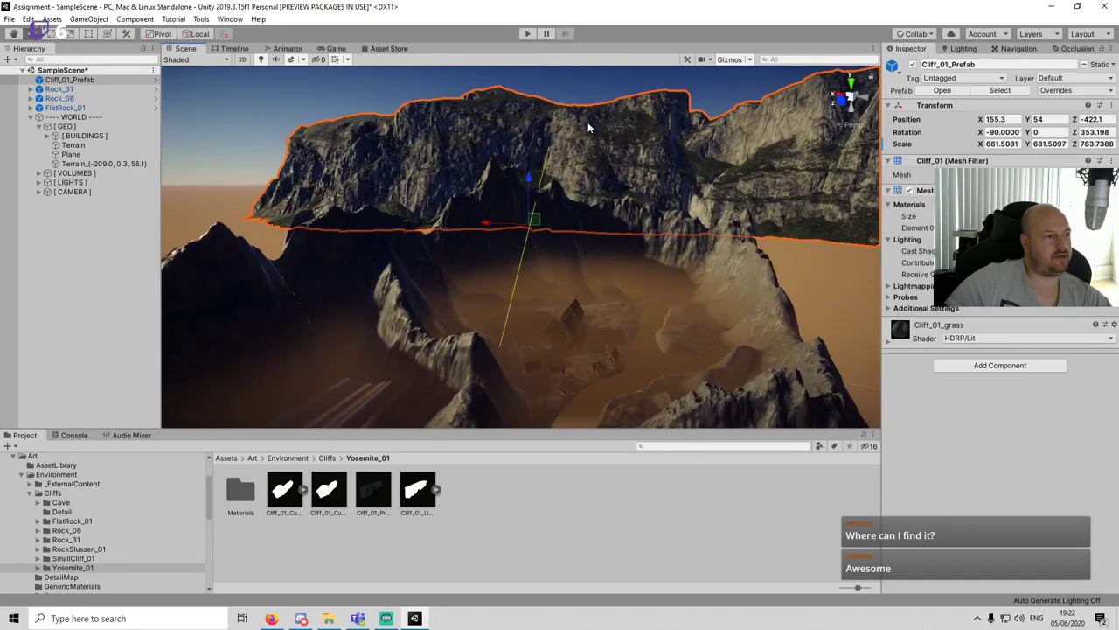
drag(535, 181, 535, 211)
click(664, 522)
Step: Raise the backdrop cliff to a Y position of 52.6, save the scene, and preview the village in Play mode
key(w)
right_drag(641, 332, 661, 257)
key(s)
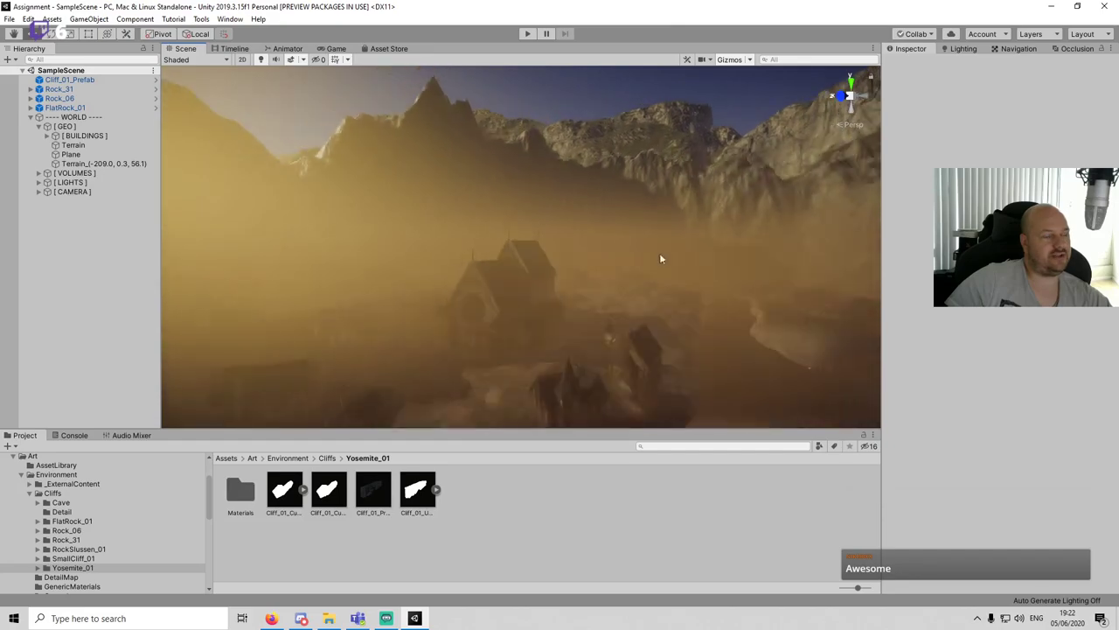
key(ctrl+s)
click(634, 129)
drag(525, 244, 519, 215)
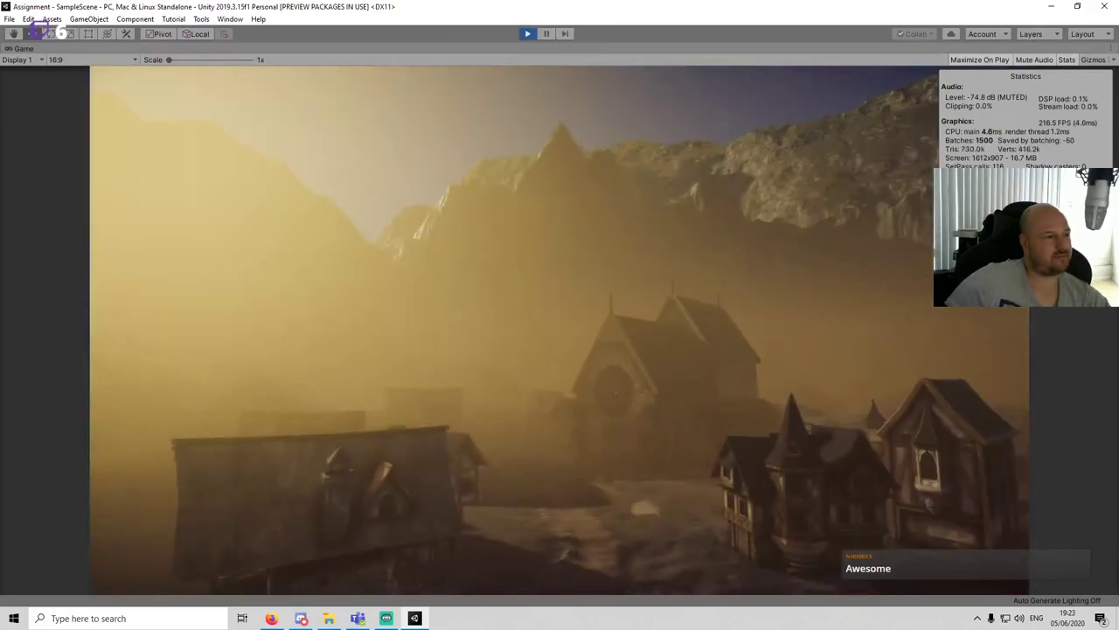
key(ctrl+p)
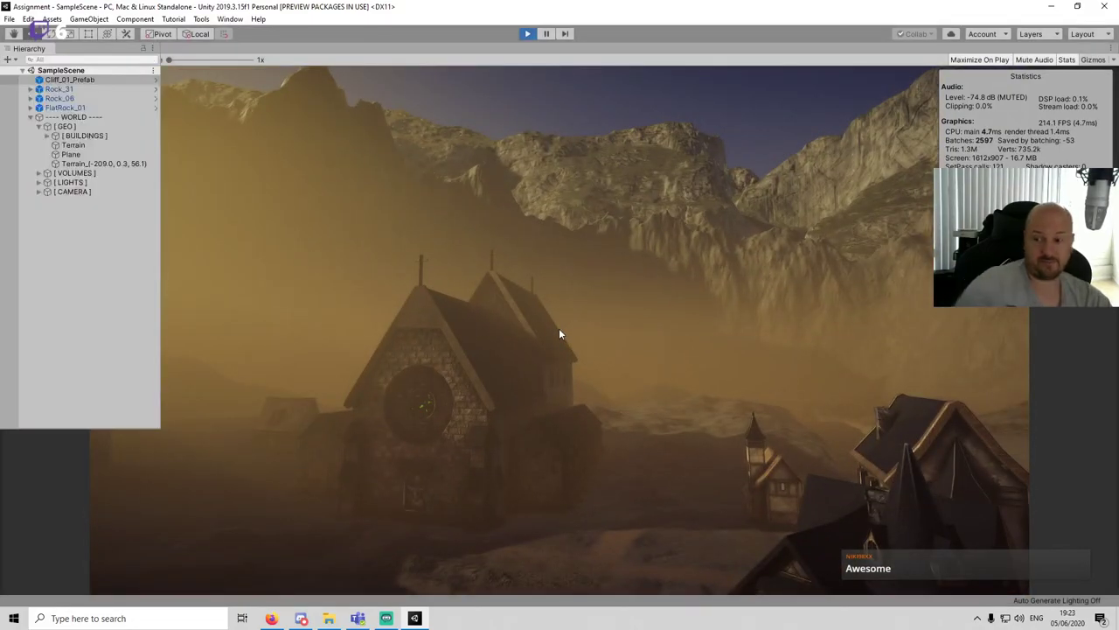
Step: Open the BroadleafShrub_01 folder inside Art/Environment/_ExternalContent/Quixel/Forest-quixel
click(32, 494)
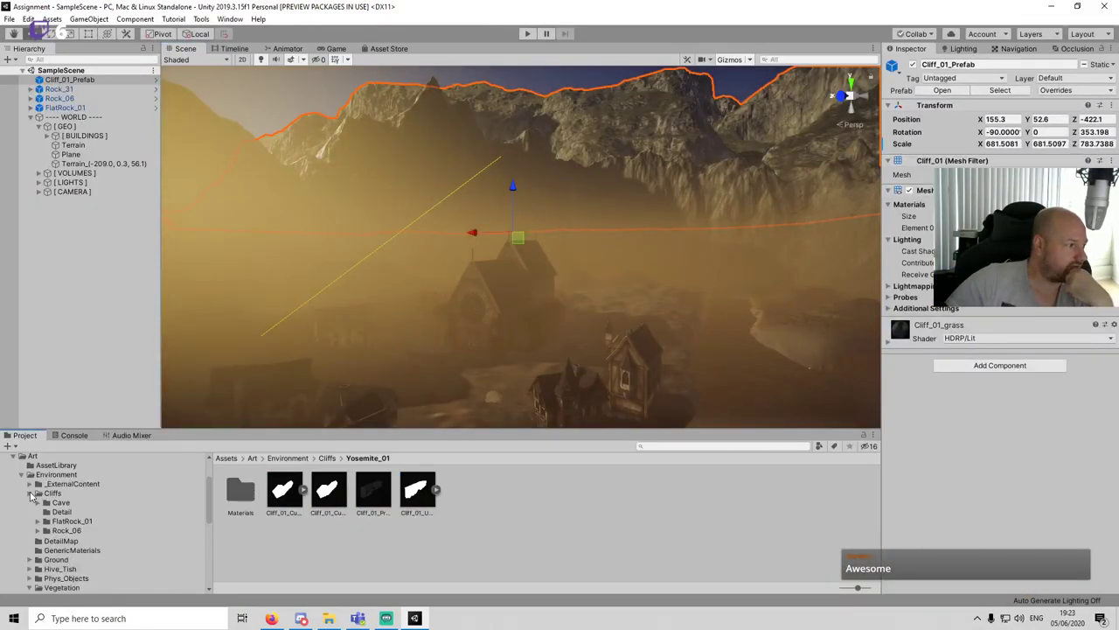
click(31, 484)
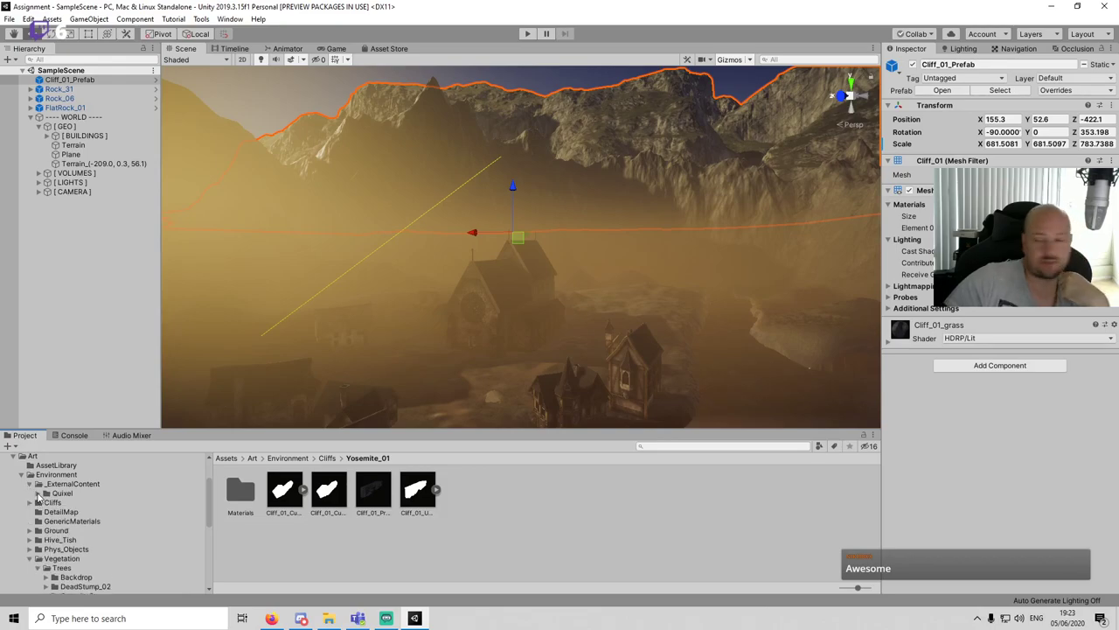
click(38, 493)
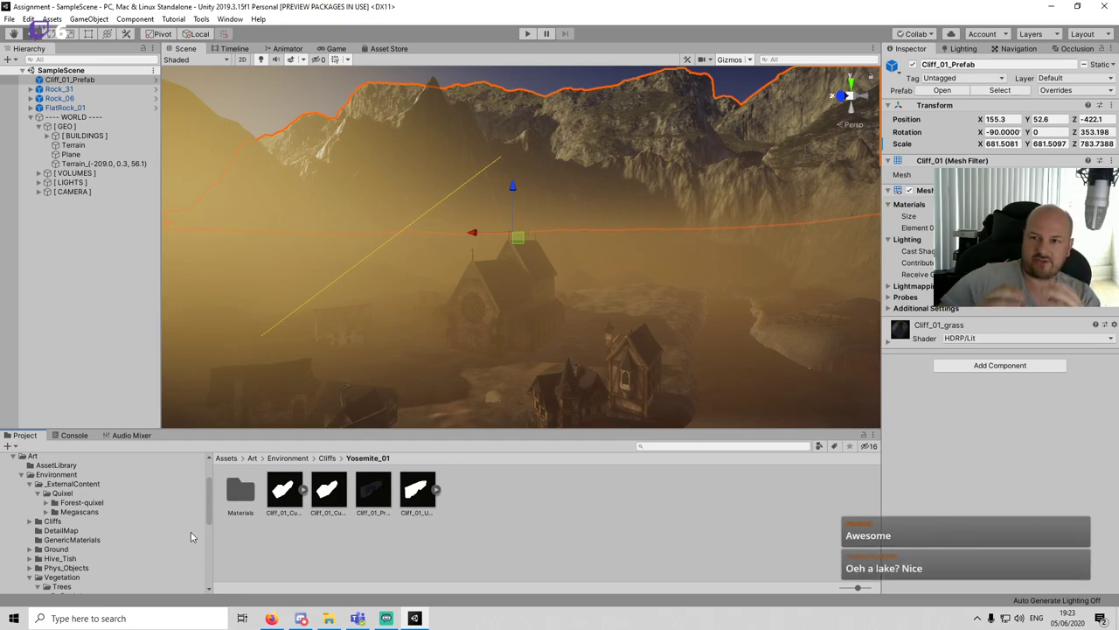
click(339, 559)
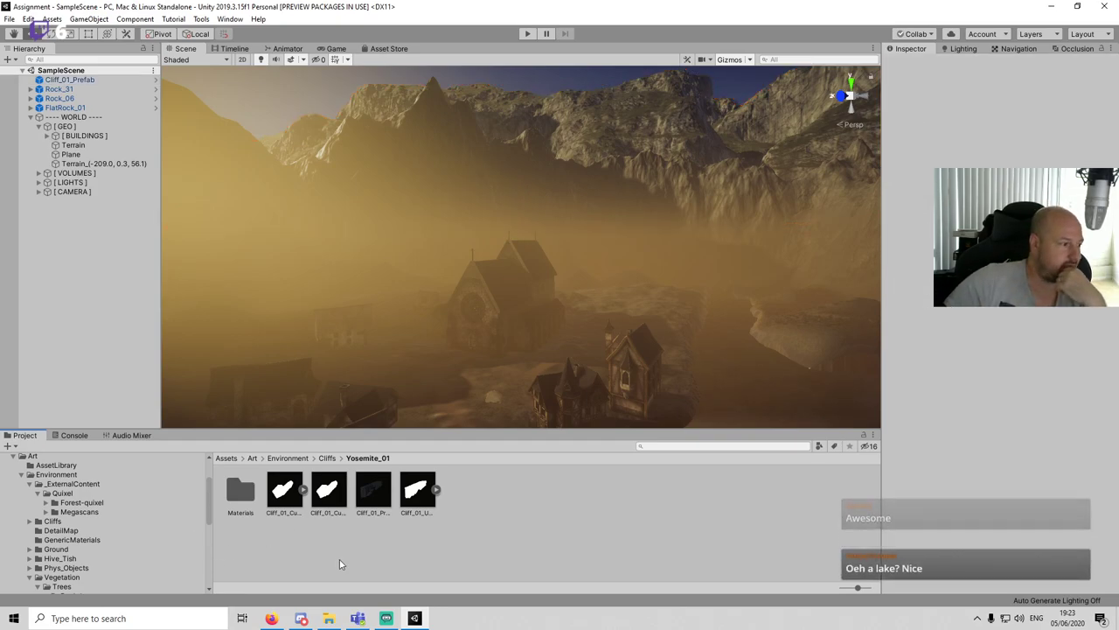
click(47, 503)
click(98, 511)
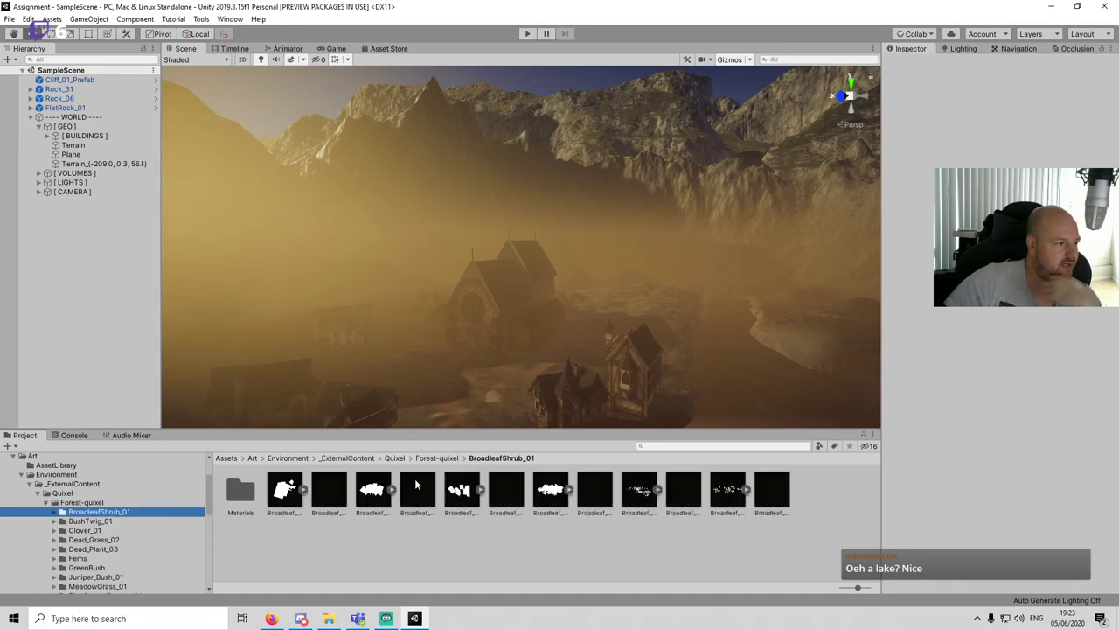
Step: Try out Broadleaf_Shrub_01_Var3_Prefab on the ground outside the wooden house door and delete it from the scene
click(339, 495)
middle_drag(619, 369, 572, 342)
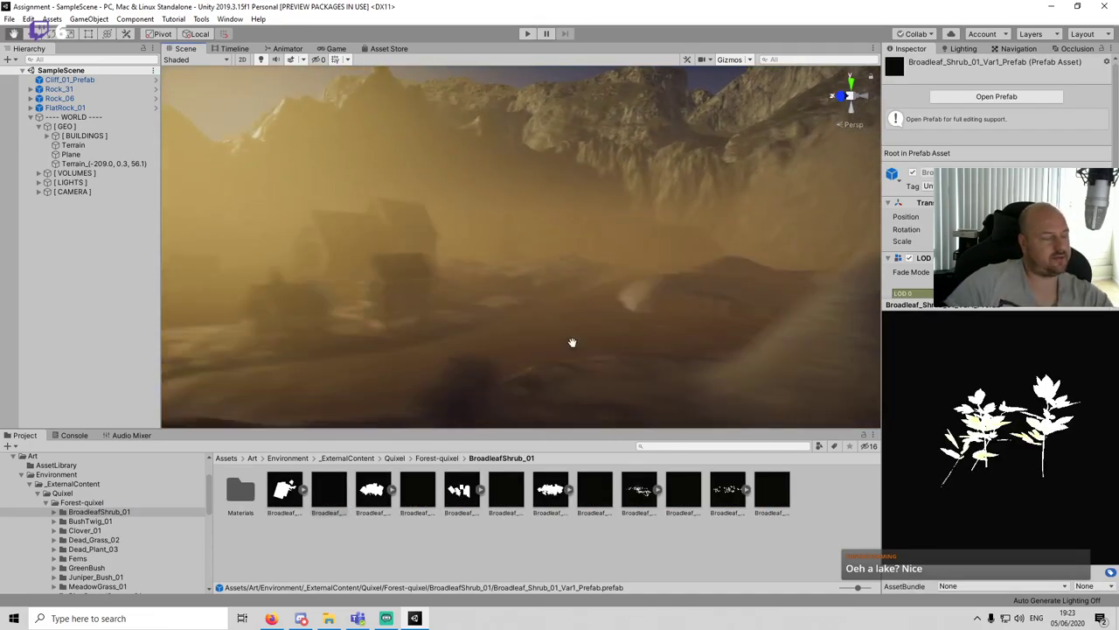
click(412, 500)
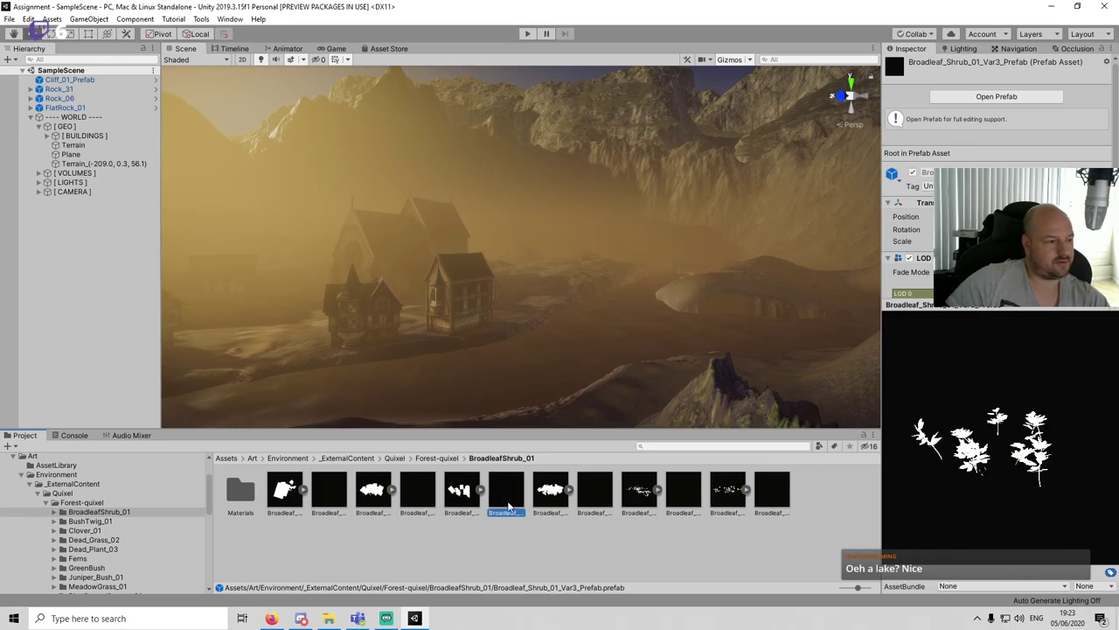
drag(309, 349, 309, 350)
key(f)
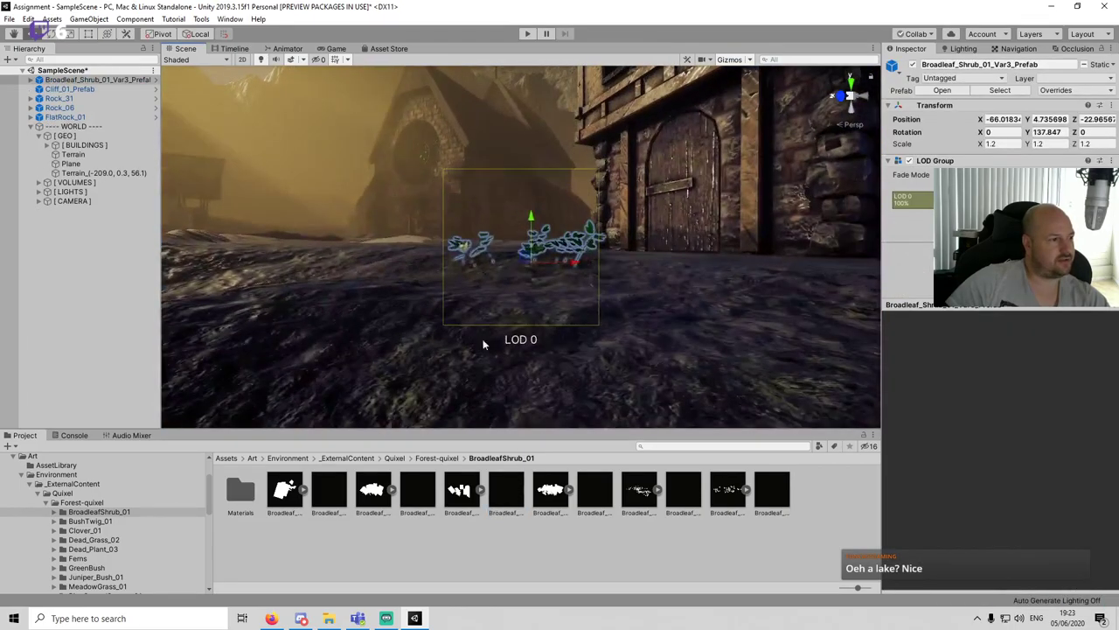
click(529, 559)
alt+drag(587, 284, 625, 345)
right_drag(625, 344, 424, 339)
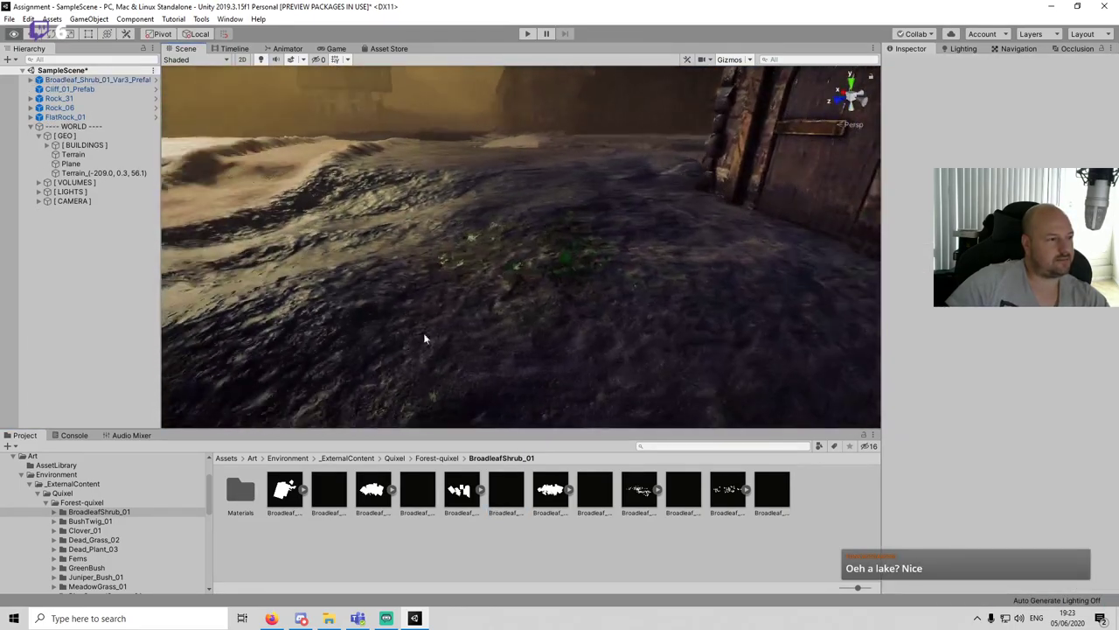
click(96, 80)
key(Delete)
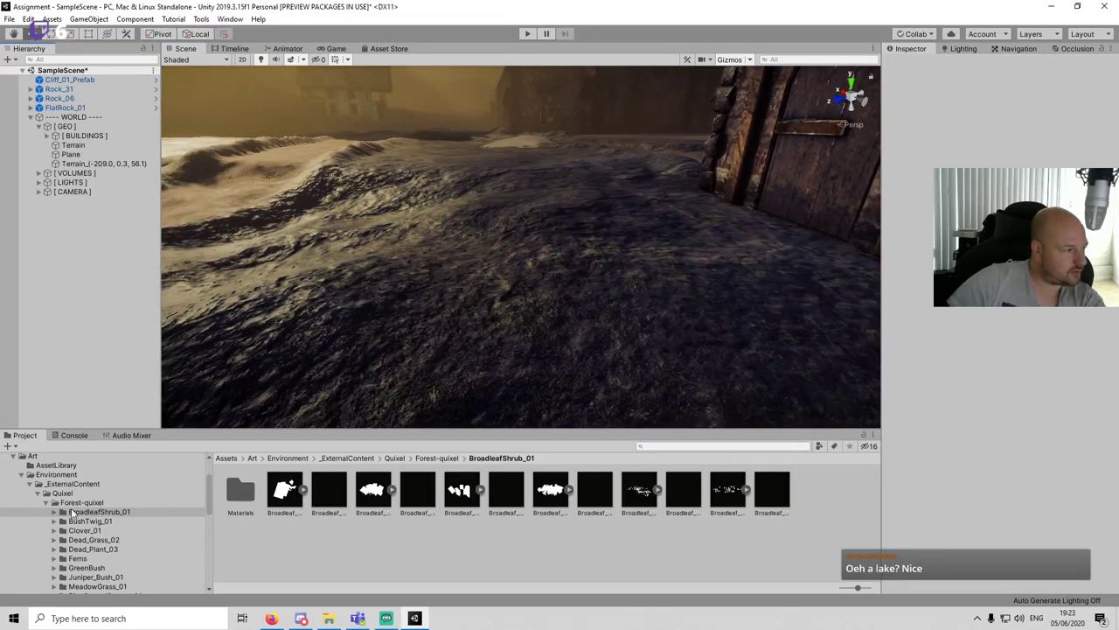
Step: Try out a BushTwig_01 prefab and a Clover_01 prefab on the ground near the house, deleting each one
click(90, 521)
drag(371, 494, 500, 267)
key(Delete)
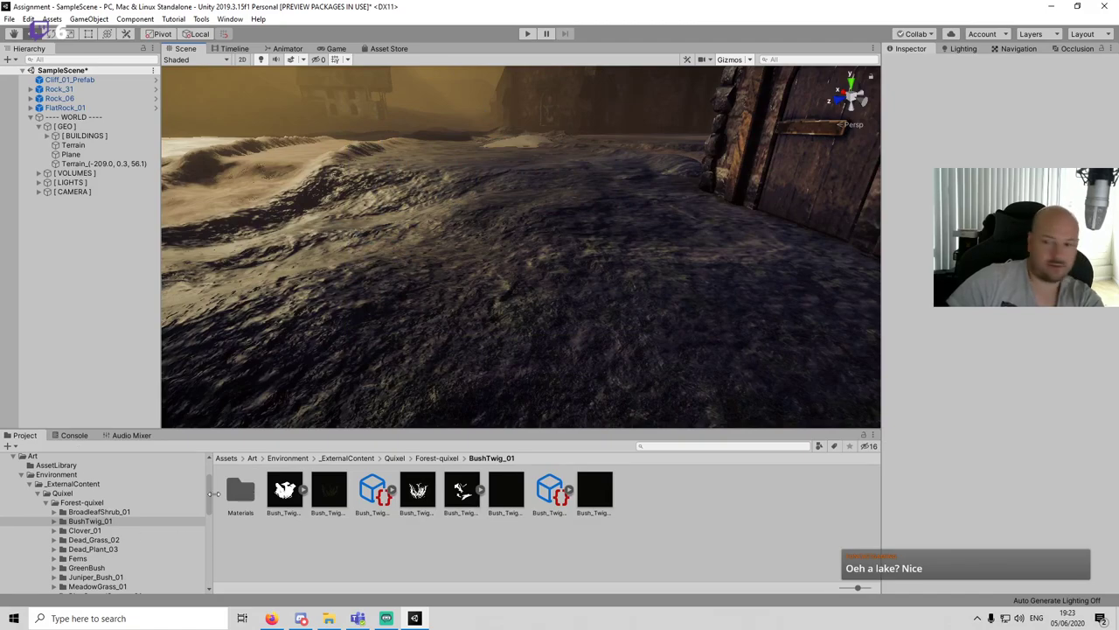
click(85, 530)
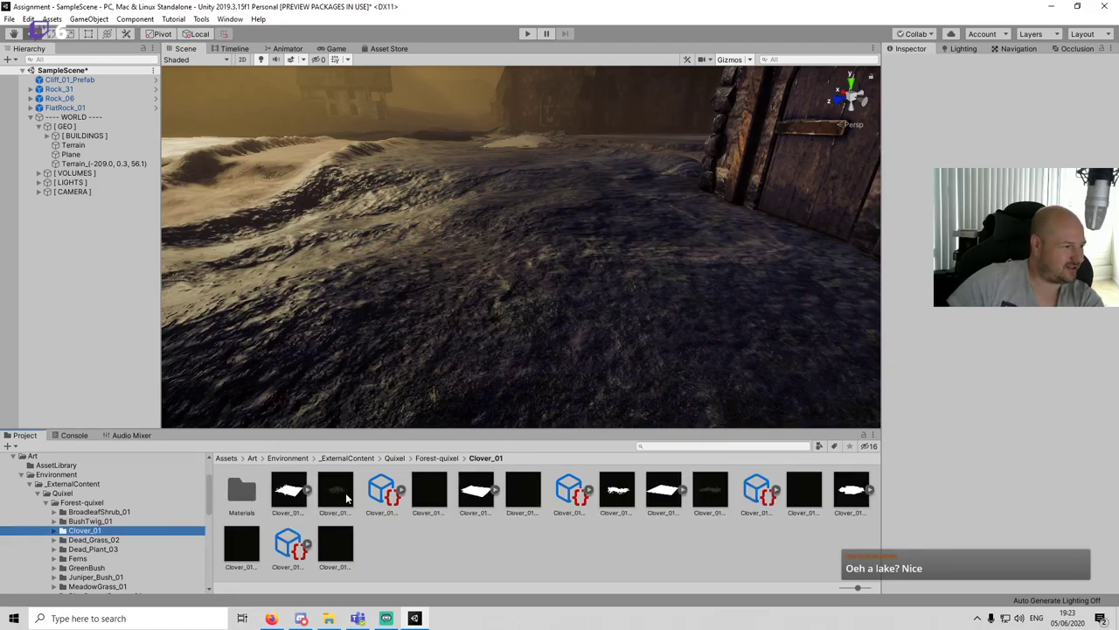
drag(347, 498, 509, 293)
key(Delete)
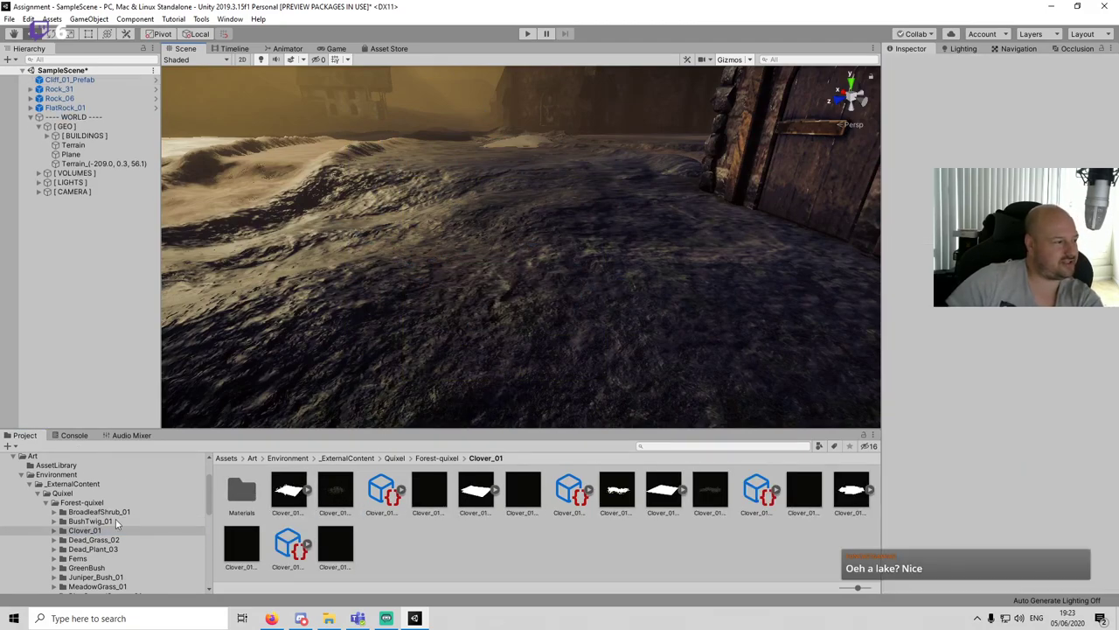
Step: Try out Fern_var01_Prefab in front of the house, inspect it up close, and delete it
click(127, 542)
scroll(105, 562, down, 2)
click(78, 523)
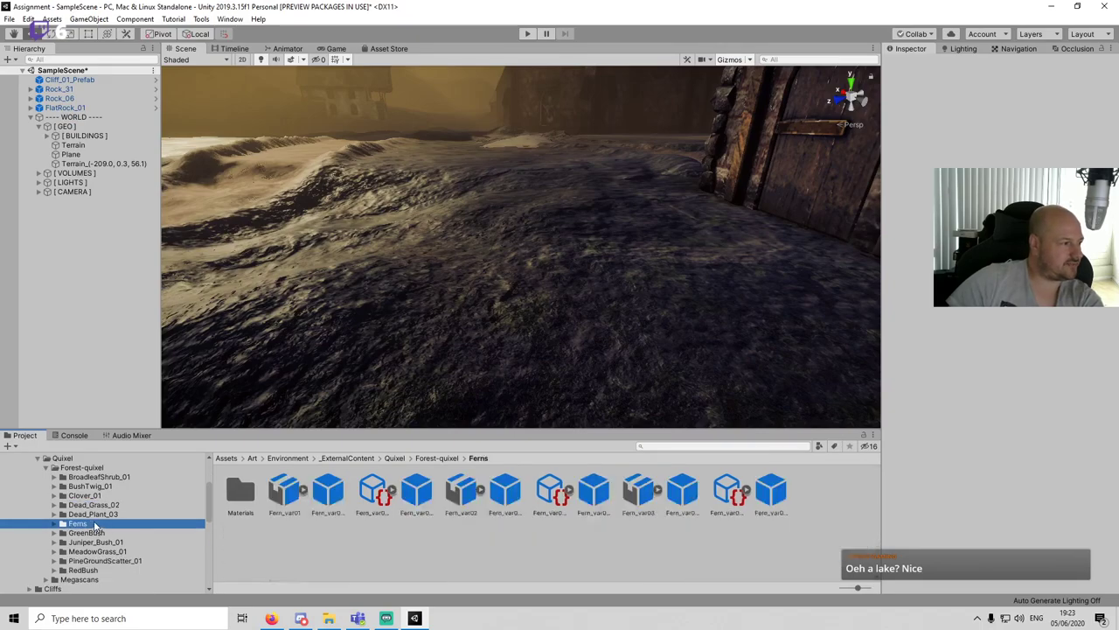
drag(372, 490, 572, 303)
scroll(572, 306, down, 5)
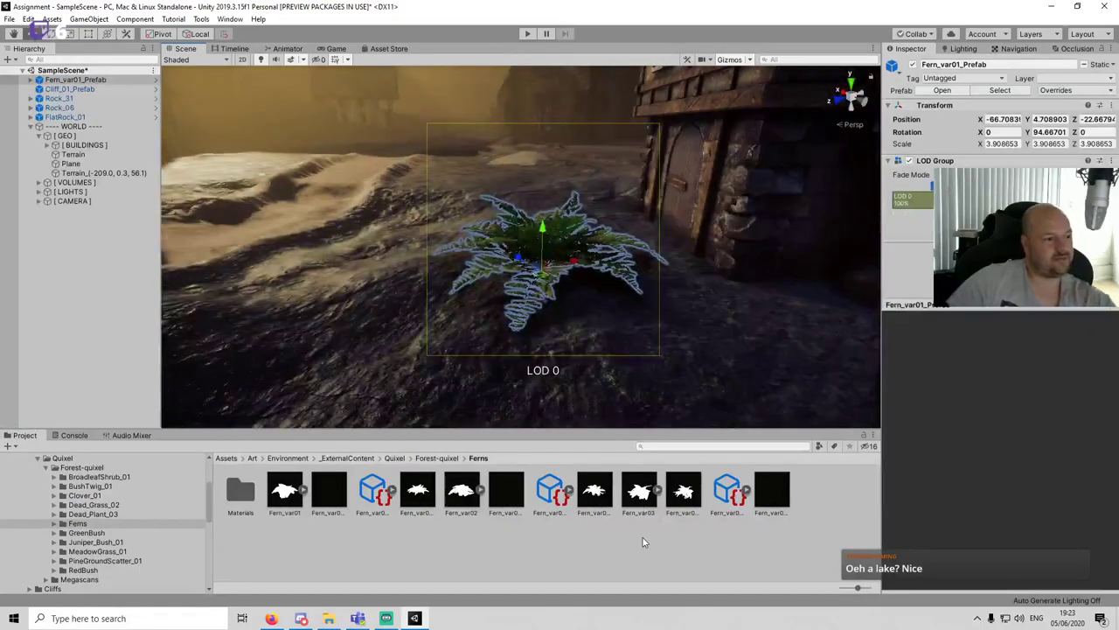
click(645, 539)
scroll(544, 266, down, 5)
alt+drag(544, 266, 630, 328)
right_drag(630, 328, 757, 303)
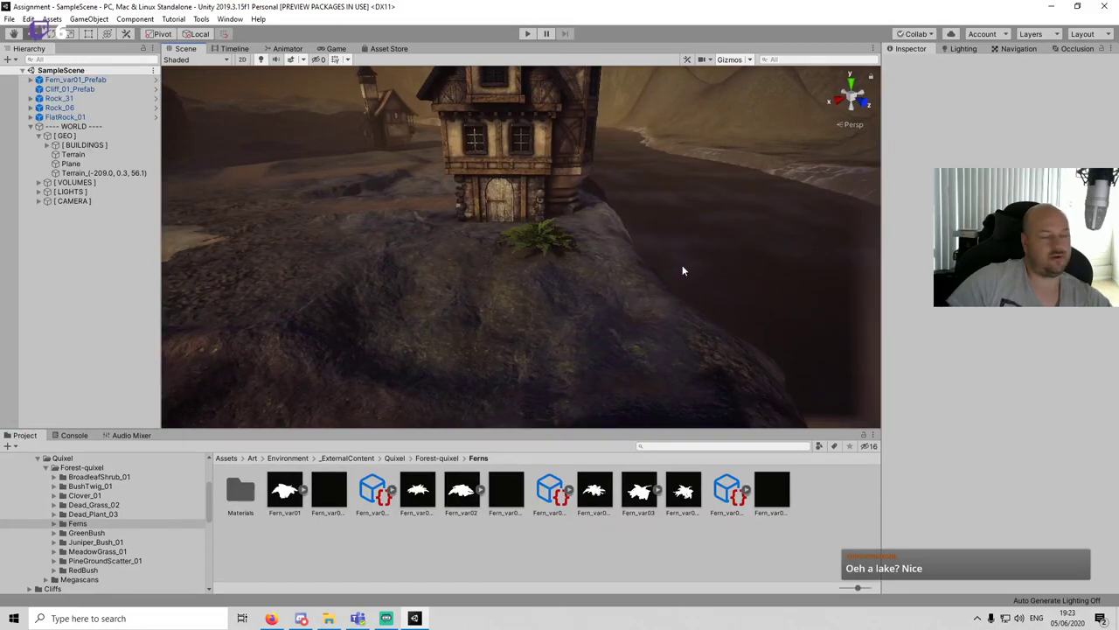
scroll(682, 267, up, 10)
click(551, 244)
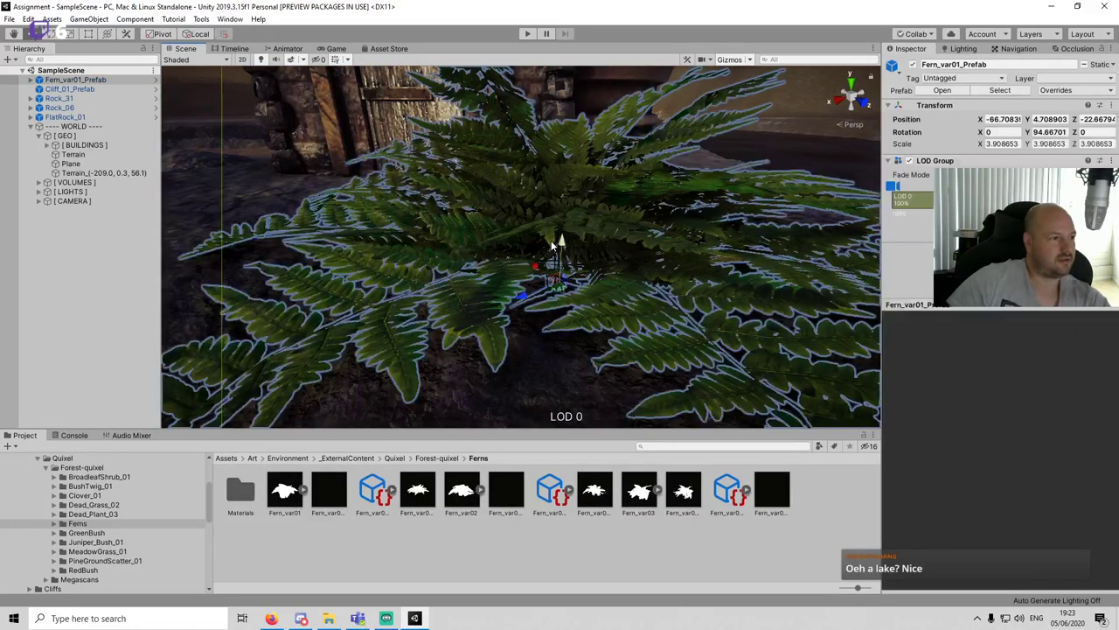
key(Delete)
Step: Try out GreenBush_Var01_Prefab in front of the house door and delete it
click(87, 532)
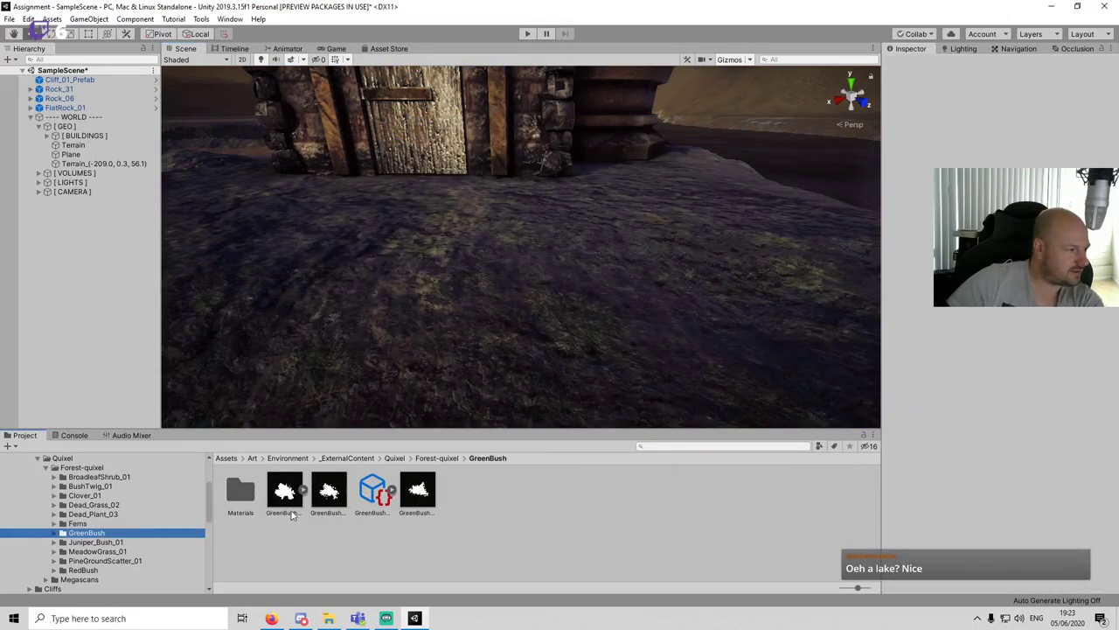
drag(372, 492, 489, 280)
key(f)
click(576, 303)
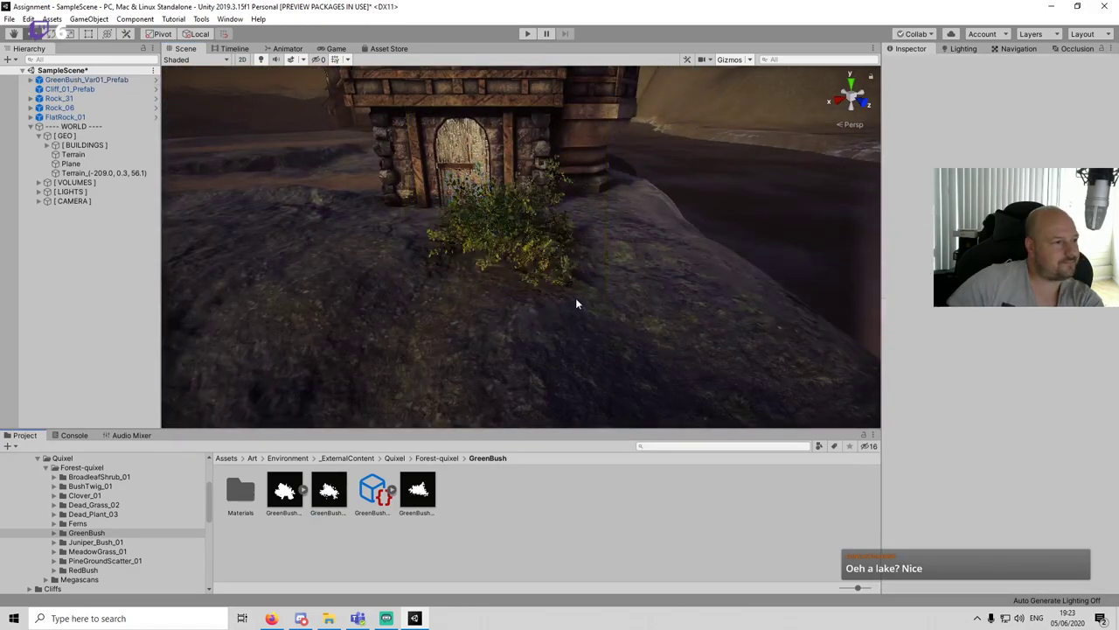
click(85, 79)
key(Delete)
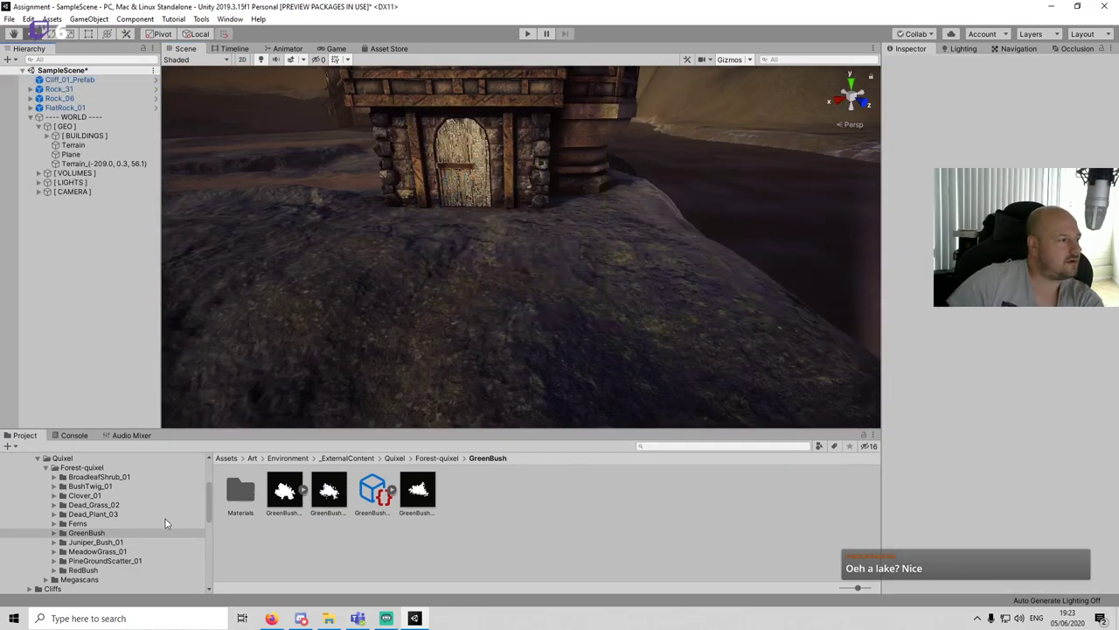
Step: Try to place prefabs from the Juniper_Bush_01 folder in front of the house and undo the placement
click(96, 542)
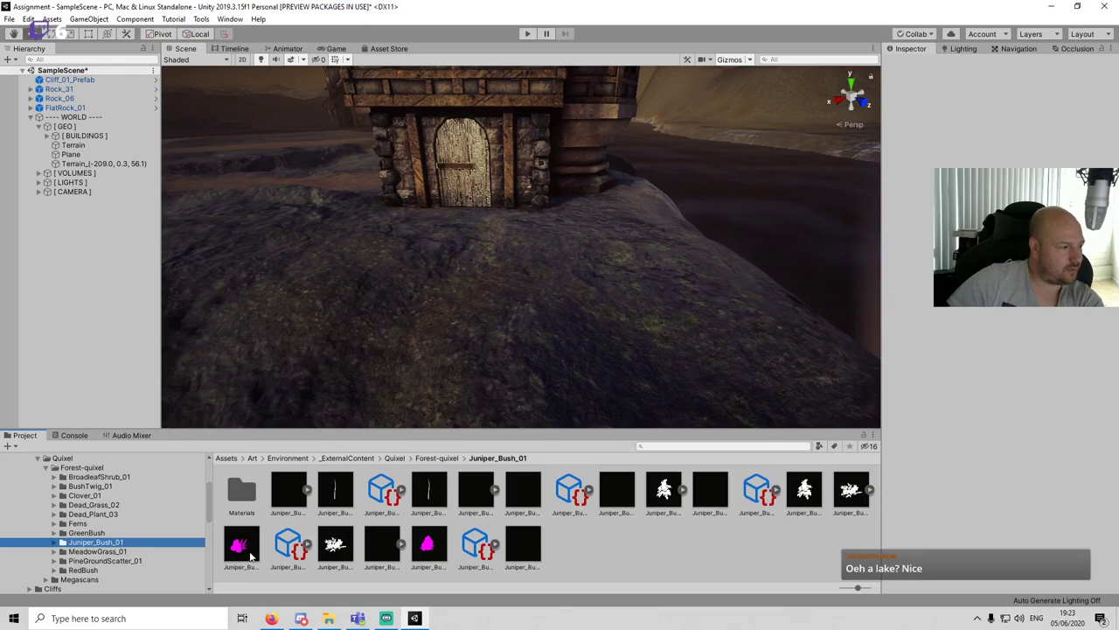
drag(241, 546, 560, 367)
drag(705, 502, 537, 307)
key(ctrl+z)
Step: Place the baked Meadow_Grass_01_Var5 prefab in front of the house at about -63.8, 4.4, -24.8 and save the scene
click(129, 552)
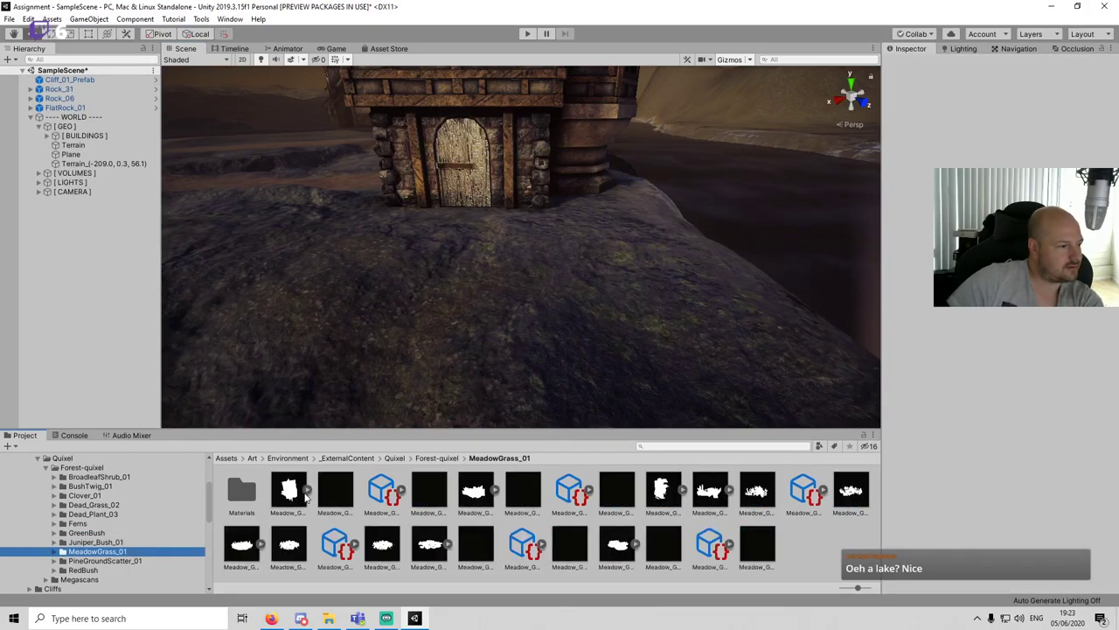
click(570, 546)
drag(575, 535, 316, 242)
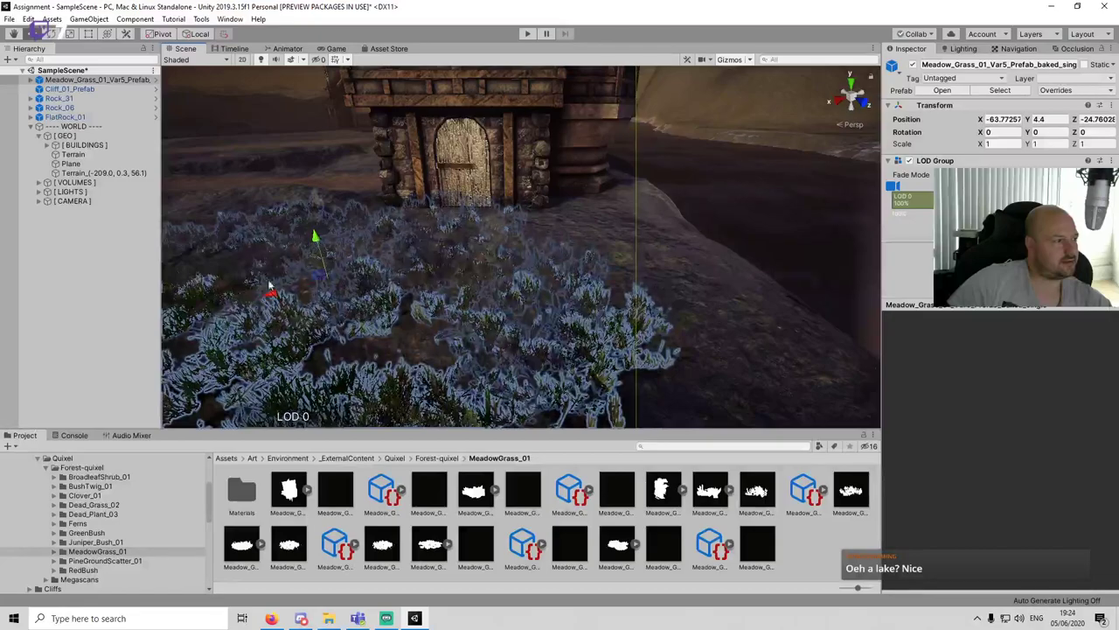
click(508, 328)
alt+drag(508, 328, 242, 292)
middle_drag(242, 293, 657, 264)
scroll(656, 265, down, 3)
key(ctrl+s)
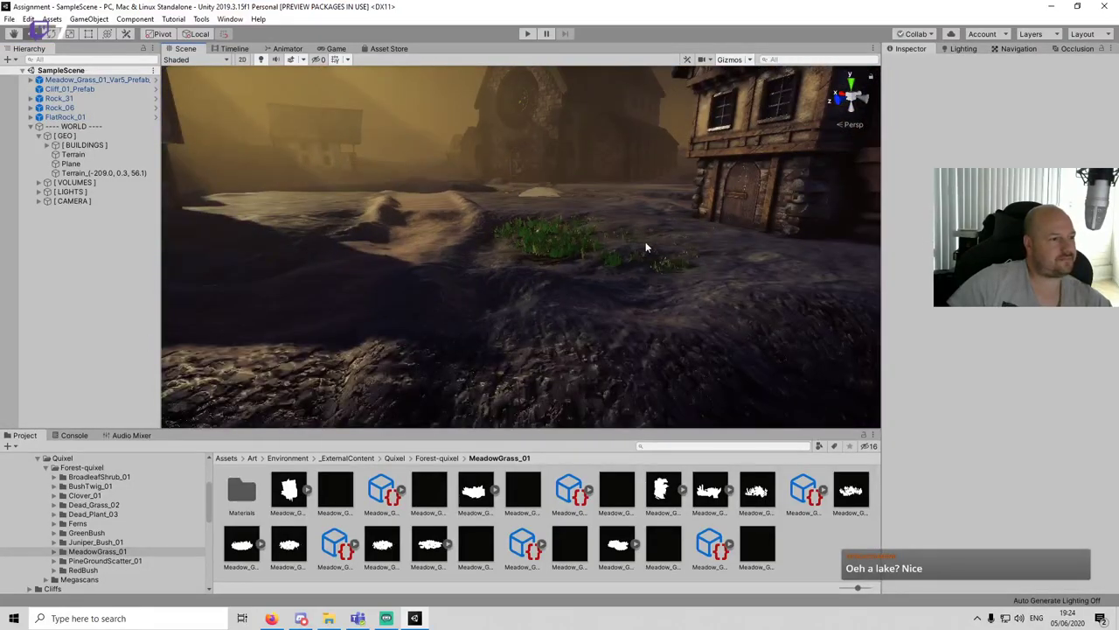
Step: Inspect the meadow grass patch up close and delete it from the scene
alt+drag(645, 246, 577, 245)
scroll(577, 245, up, 5)
alt+drag(659, 312, 647, 266)
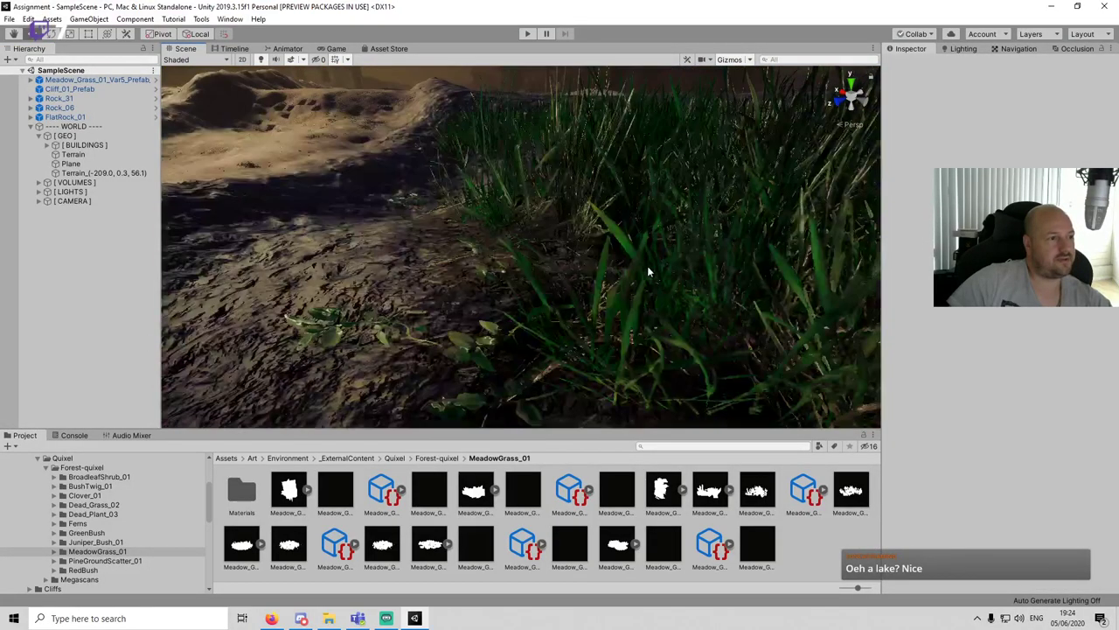
click(638, 246)
click(638, 243)
key(Delete)
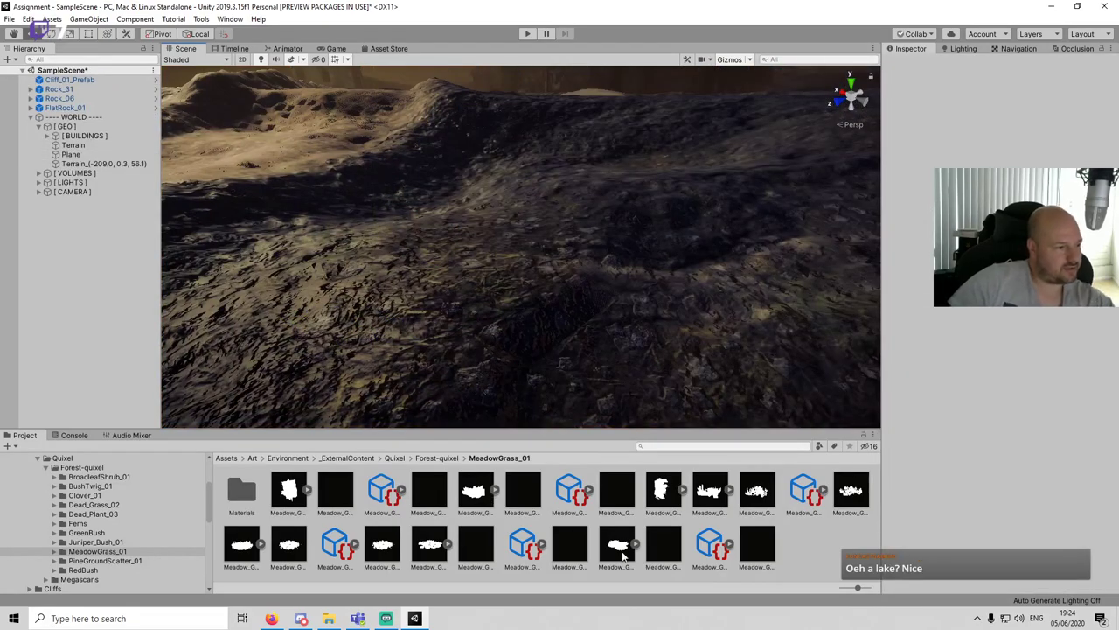
Step: Try out PineGroundScatter01_Var1_Prefab on the bare ground at about -62.2, 4.2, -19.9 and delete it
click(149, 560)
drag(328, 492, 484, 280)
scroll(487, 270, up, 5)
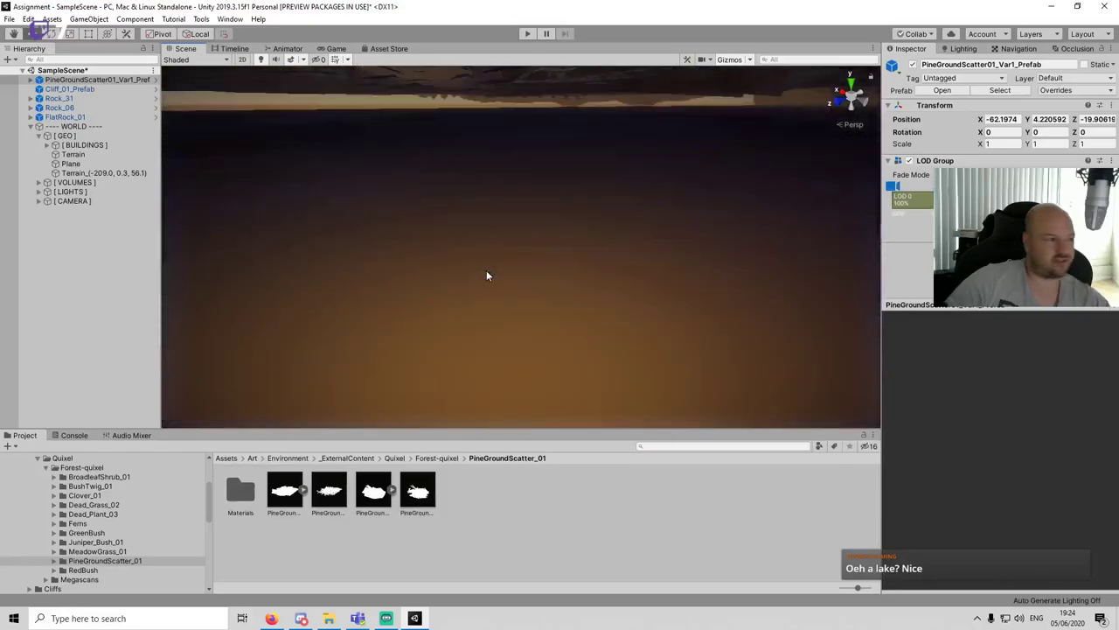
key(f)
scroll(579, 288, up, 3)
click(575, 489)
scroll(317, 260, up, 2)
alt+drag(316, 260, 495, 257)
click(494, 256)
key(Delete)
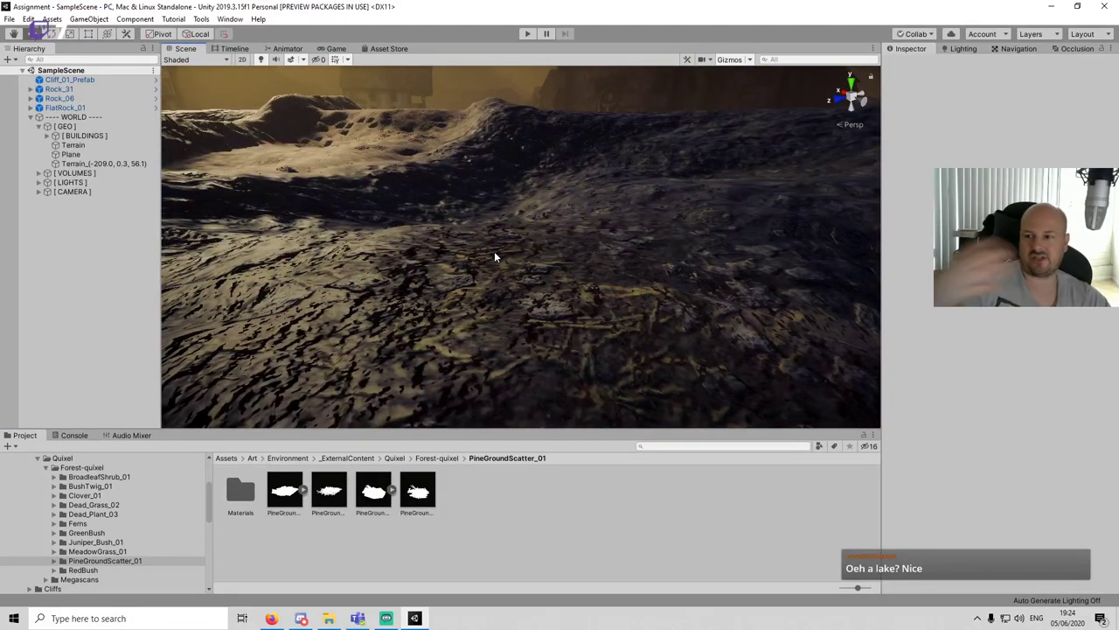
Step: Look into the RedBush folder and open the Rock_Granite_rcCwC folder under Megascans/Rocks
key(Down)
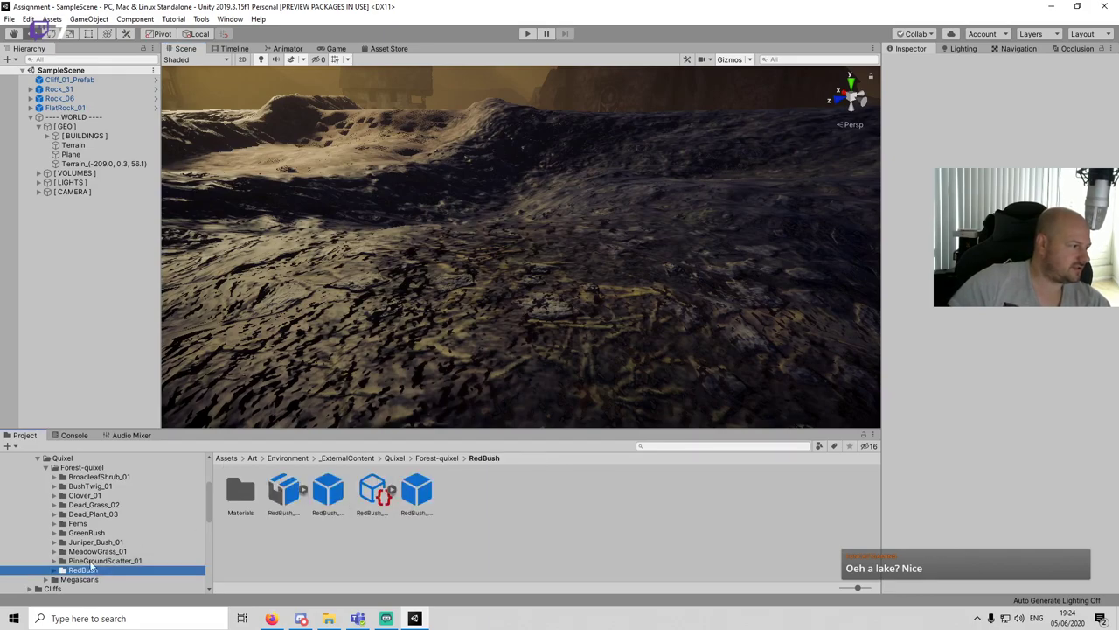
click(46, 467)
click(45, 477)
click(54, 494)
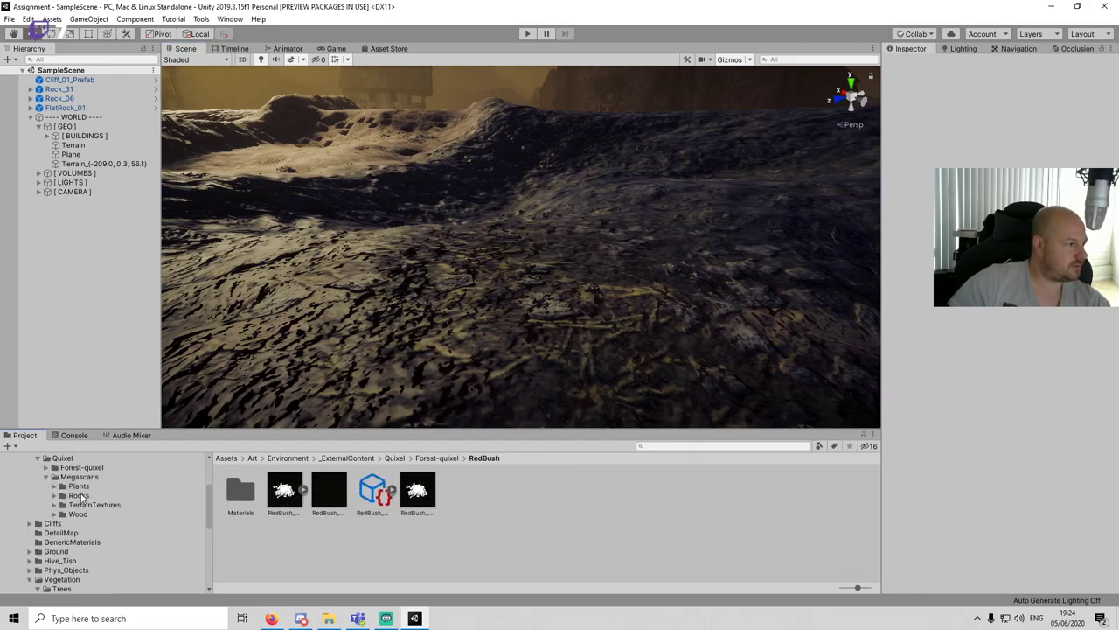
click(151, 505)
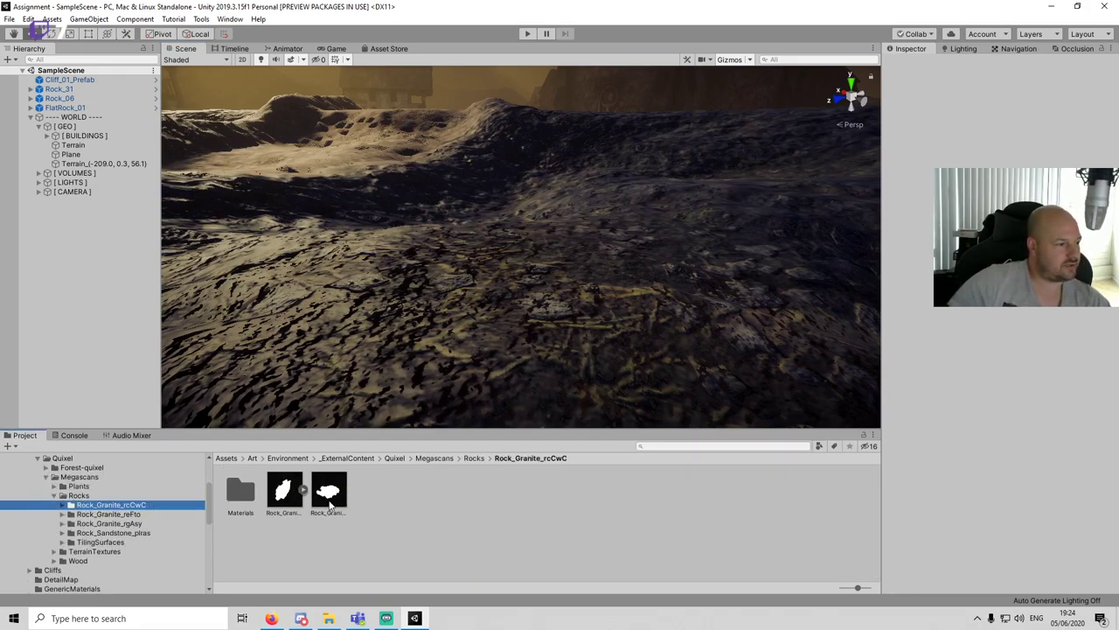
Step: Place Rock_Granite_rcCwC_Prefab on the ground near the houses and enlarge it to a scale of about 17.3 × 20.7 × 17.3
click(331, 502)
scroll(491, 333, down, 5)
drag(492, 333, 588, 180)
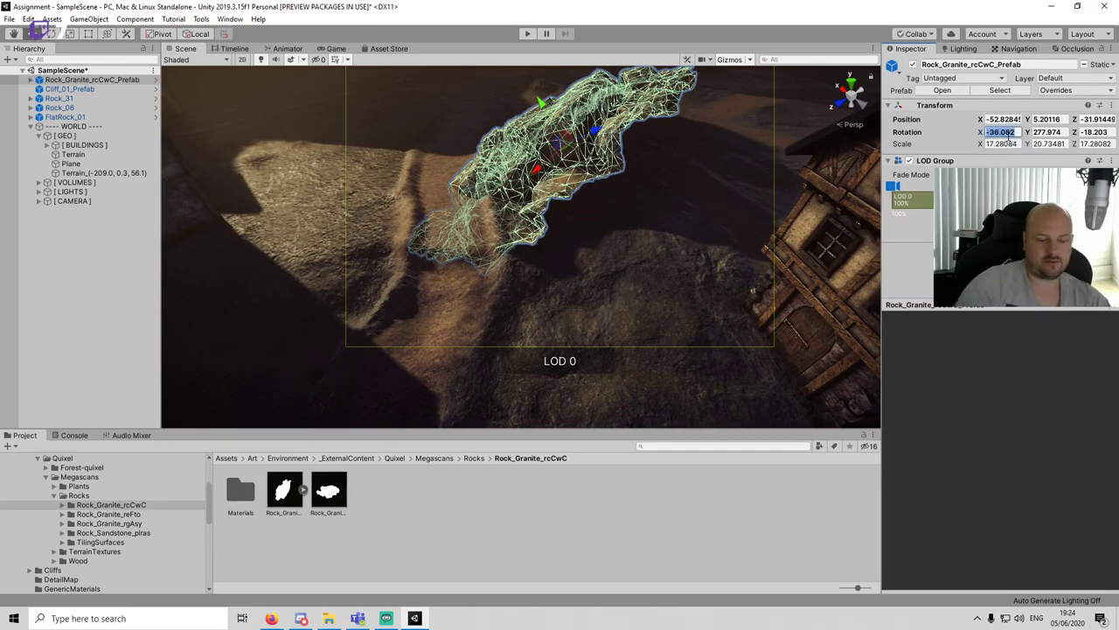
Step: Set the granite rock's rotation to 0 on the X, Y and Z axes
text(0)
key(Tab)
text(0)
key(Tab)
text(0)
Step: Sink the granite rock into the ground to a Y position of 3.12, save the scene, and view it from the village side
middle_drag(552, 278, 494, 377)
scroll(544, 304, down, 5)
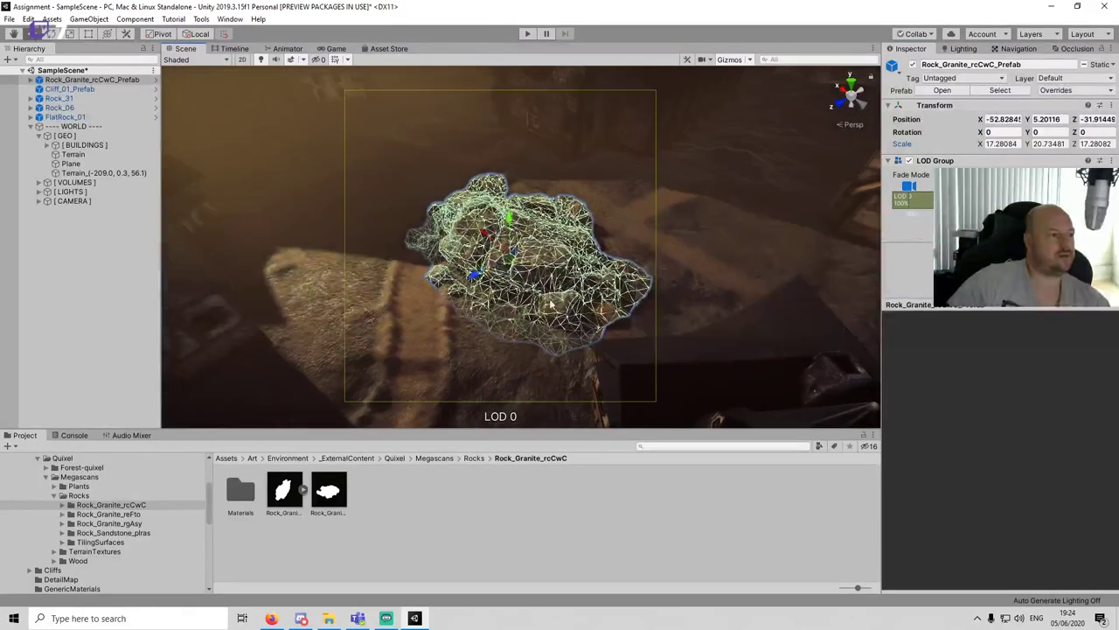
drag(510, 216, 511, 237)
click(507, 487)
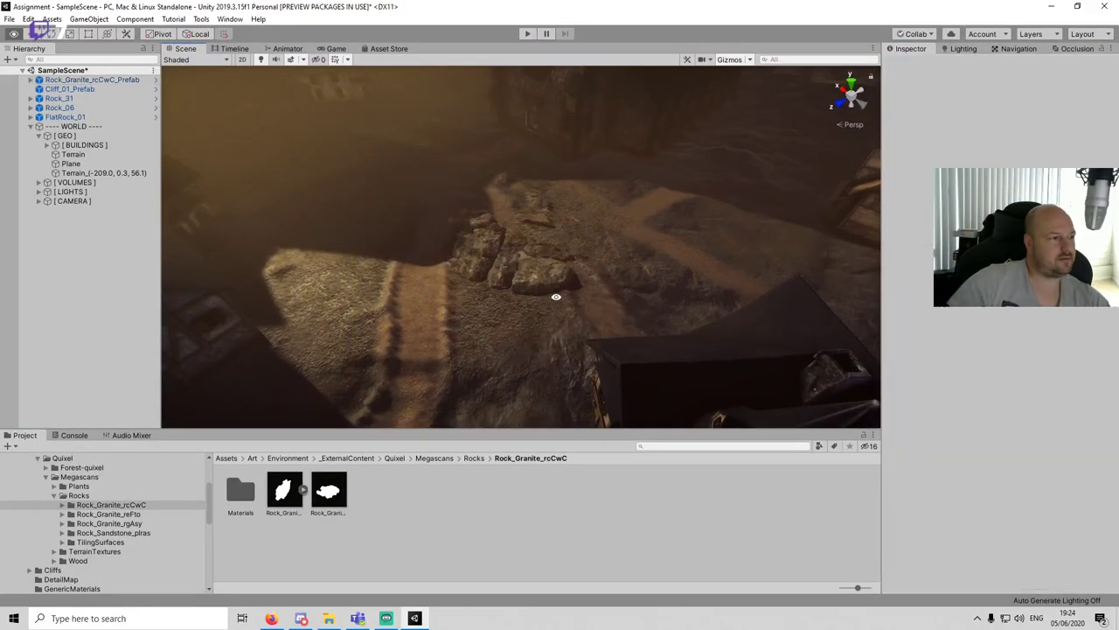
alt+drag(554, 295, 636, 230)
right_drag(635, 231, 633, 234)
click(570, 292)
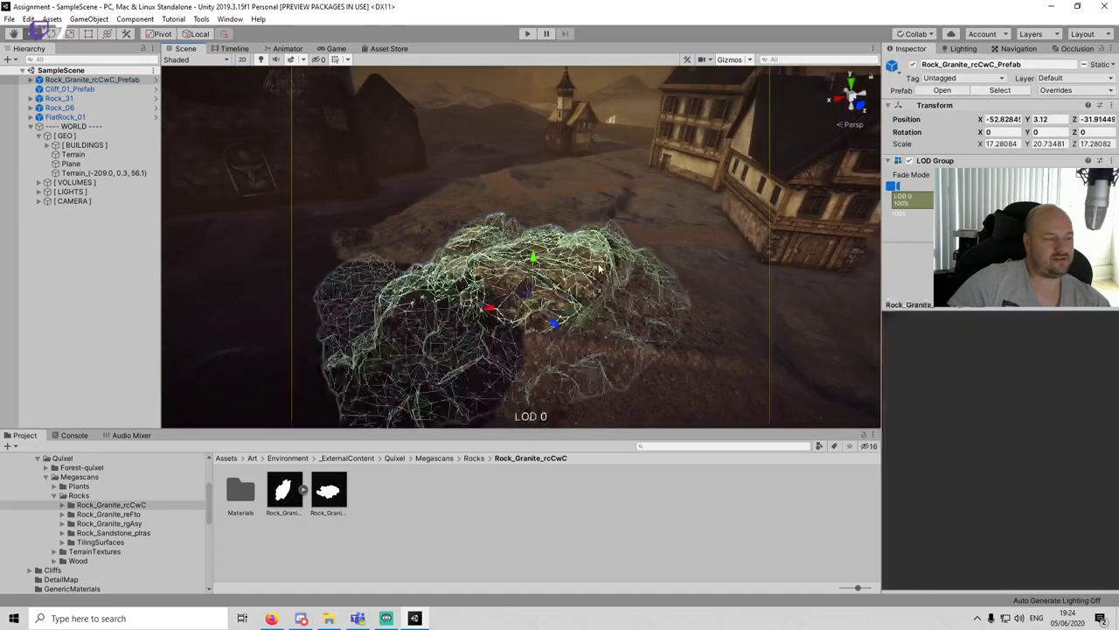
Step: Move the large granite rock across the village ground into the dark open area between the houses and check its placement
key(f)
drag(531, 322, 301, 234)
key(f)
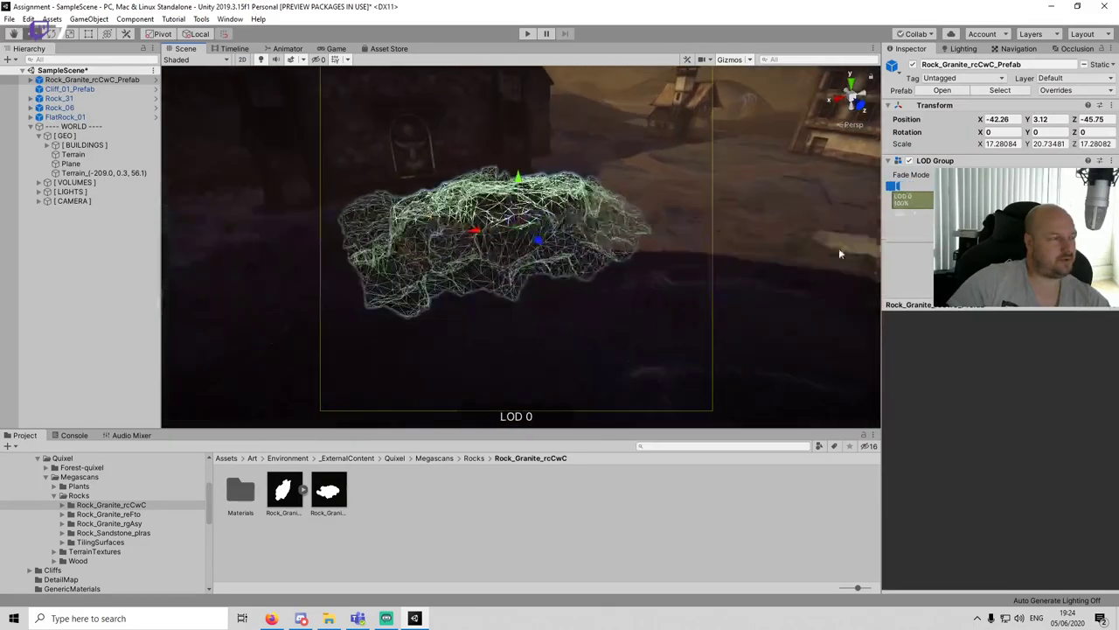
scroll(603, 278, down, 5)
right_drag(581, 313, 411, 289)
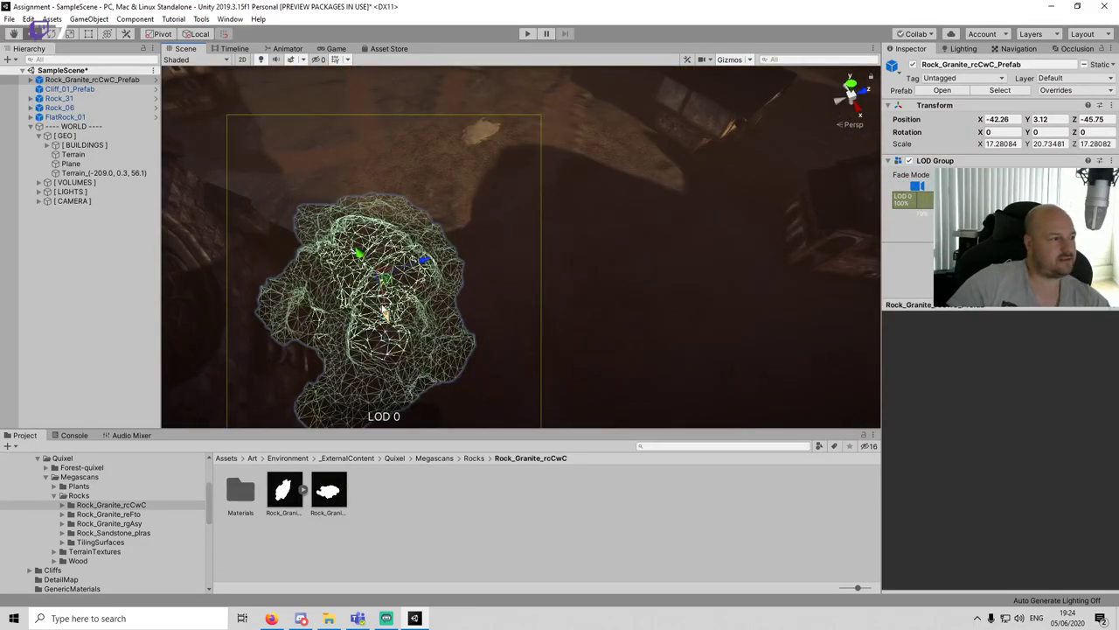
drag(389, 286, 640, 242)
click(643, 531)
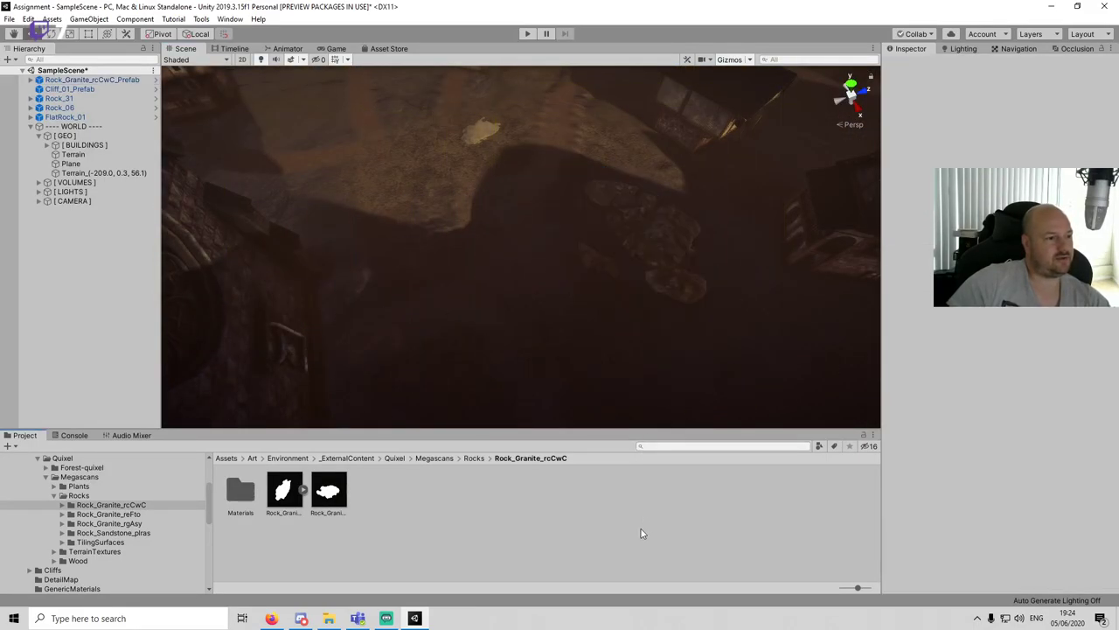
right_drag(665, 337, 630, 301)
Step: Place Rock_Granite_reFto_brighter on the dirt path and rotate it to about 26 on the Y axis
click(109, 513)
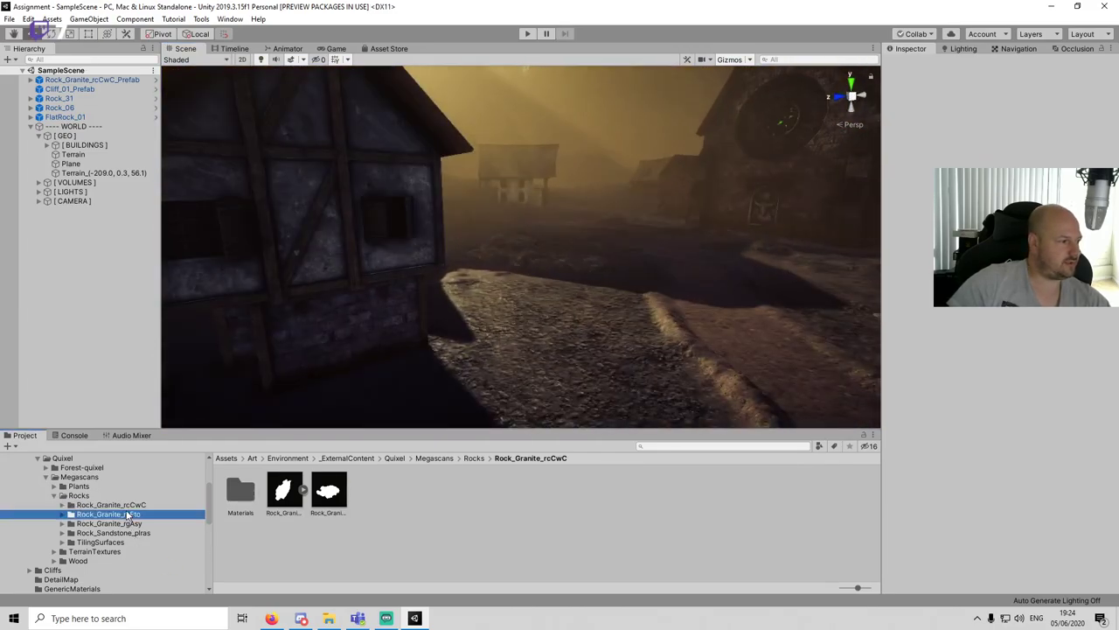
drag(341, 500, 739, 337)
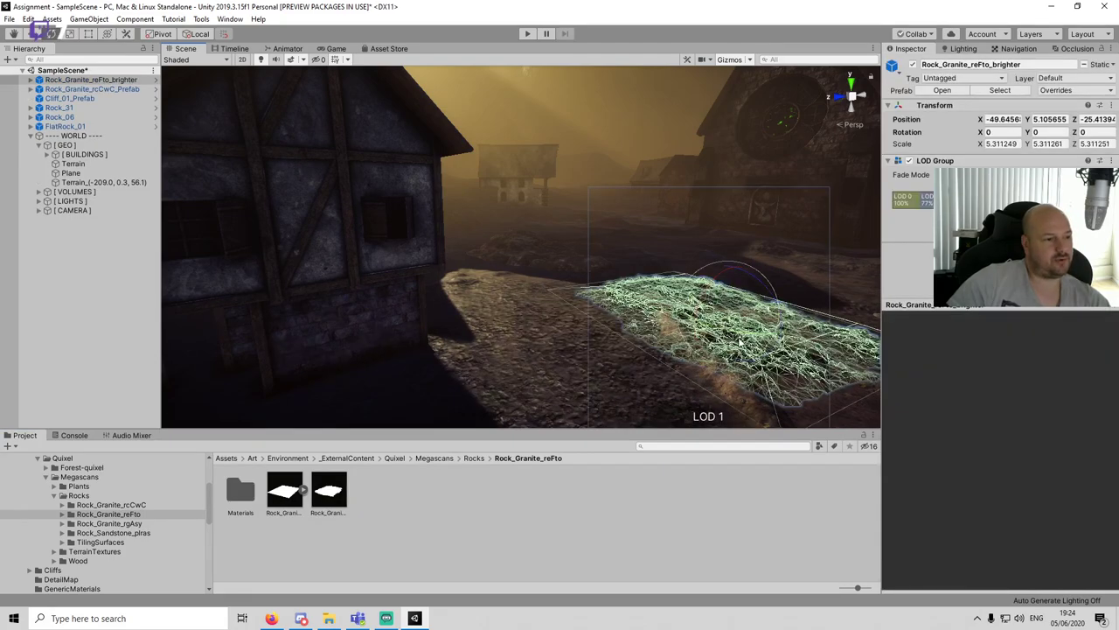
click(726, 550)
middle_drag(759, 328, 514, 344)
scroll(514, 345, up, 2)
click(513, 357)
drag(501, 337, 535, 337)
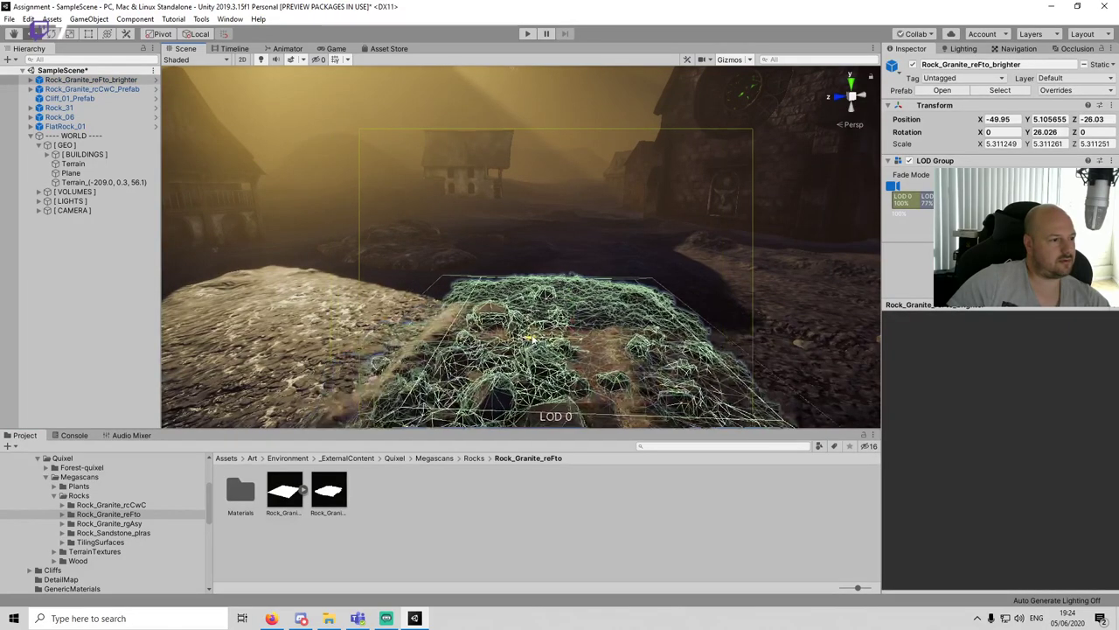
click(637, 516)
right_drag(621, 399, 586, 379)
key(ctrl+y)
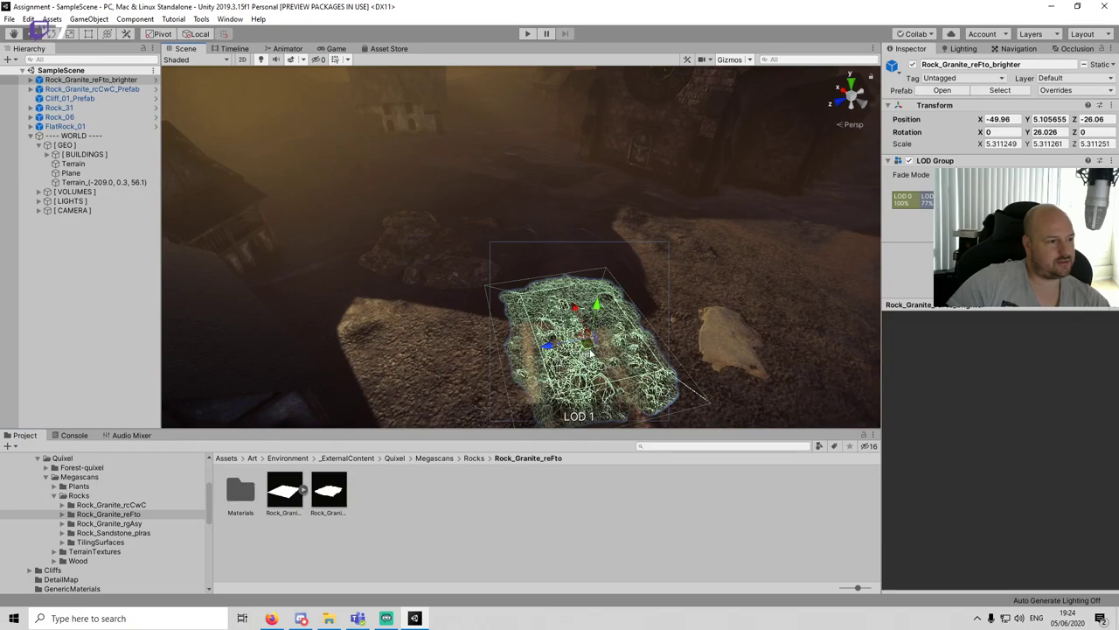
Step: Move the reFto granite rock behind the pale flat rock, enlarge it to a scale of about 9.97, lower it slightly, and save the scene
drag(592, 353, 829, 250)
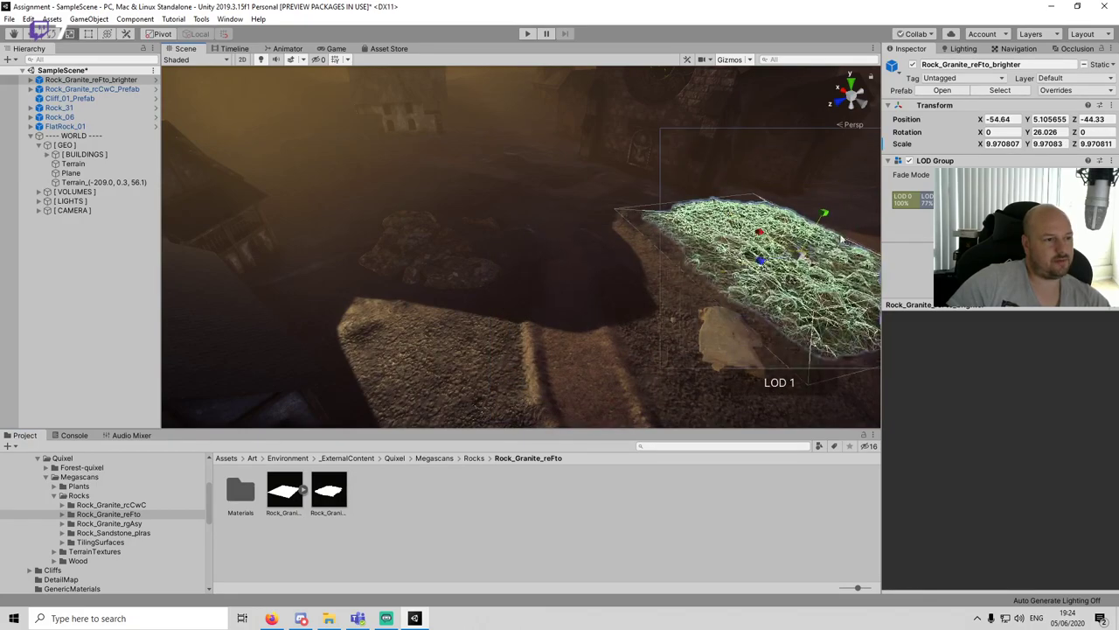
key(w)
drag(822, 213, 819, 221)
click(789, 499)
right_drag(781, 331, 776, 326)
alt+drag(777, 326, 761, 305)
middle_drag(659, 292, 600, 300)
key(ctrl+s)
alt+drag(600, 300, 628, 273)
Step: Place Aset_rock_granite_M_rgAsy on the open ground beyond the houses, frame it for inspection, and save the scene
click(114, 524)
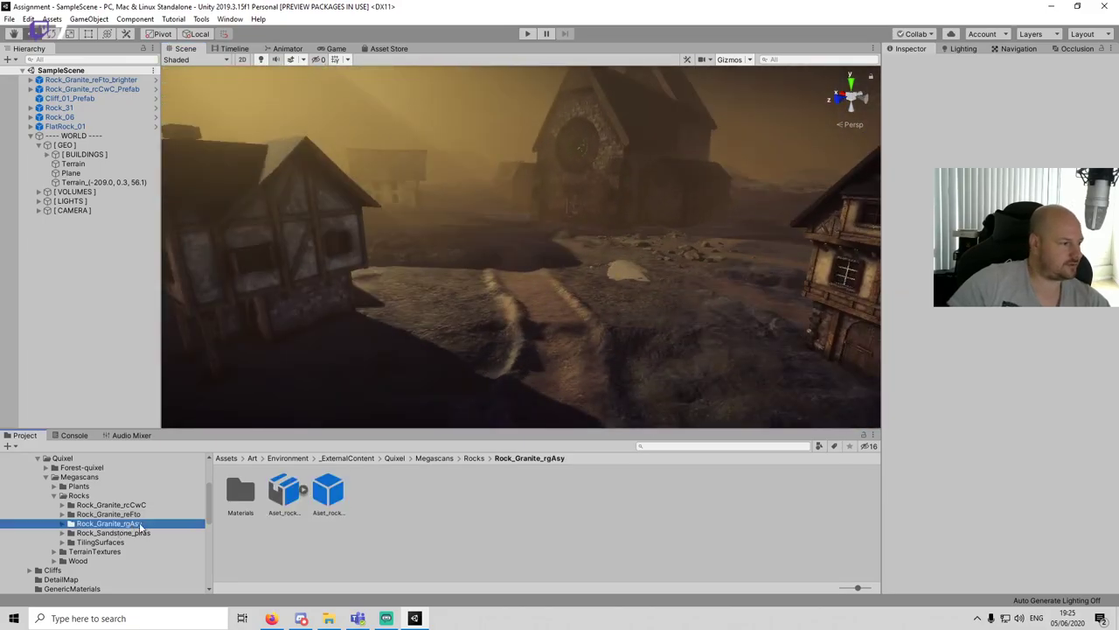
drag(328, 492, 468, 226)
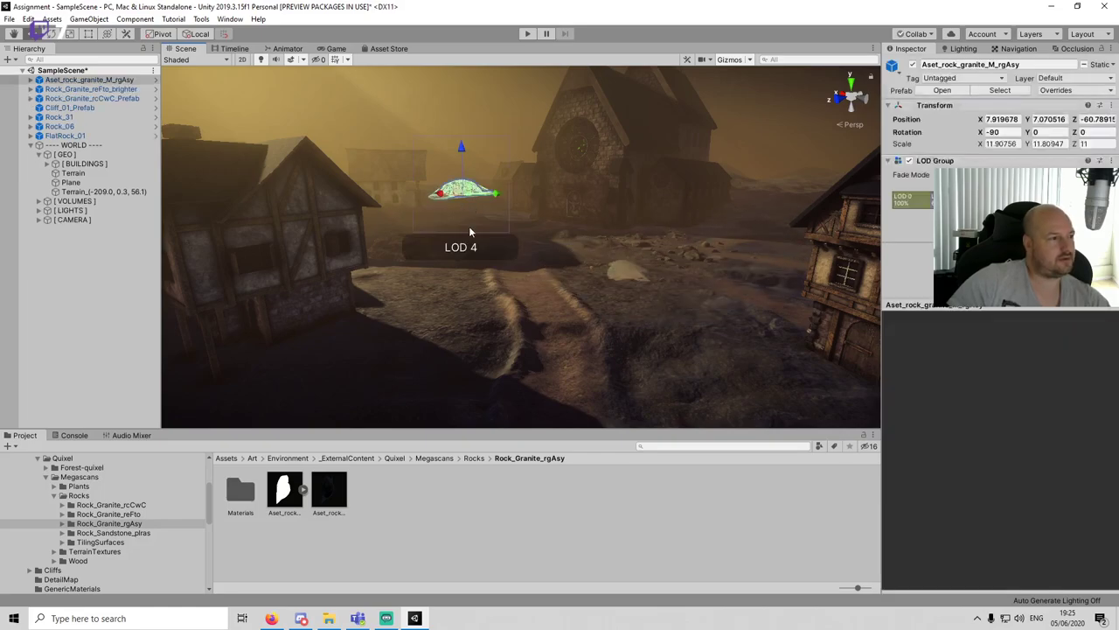
key(f)
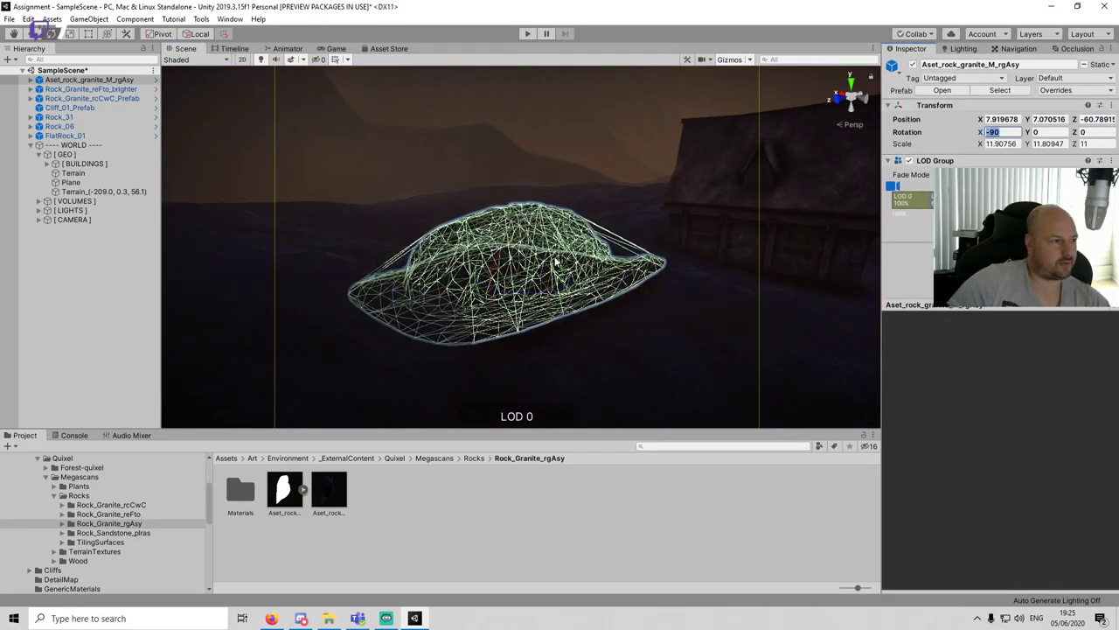
key(Return)
click(523, 265)
key(ctrl+s)
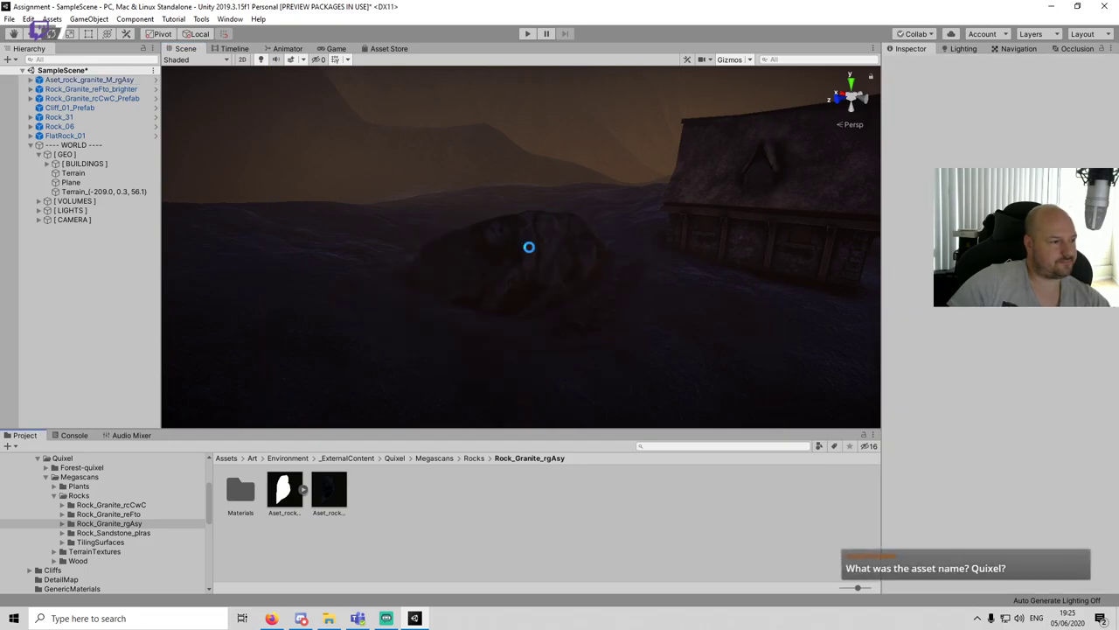
Step: Examine the newly placed rocks from wider views across the village
scroll(560, 263, down, 8)
right_drag(560, 293, 532, 304)
key(s)
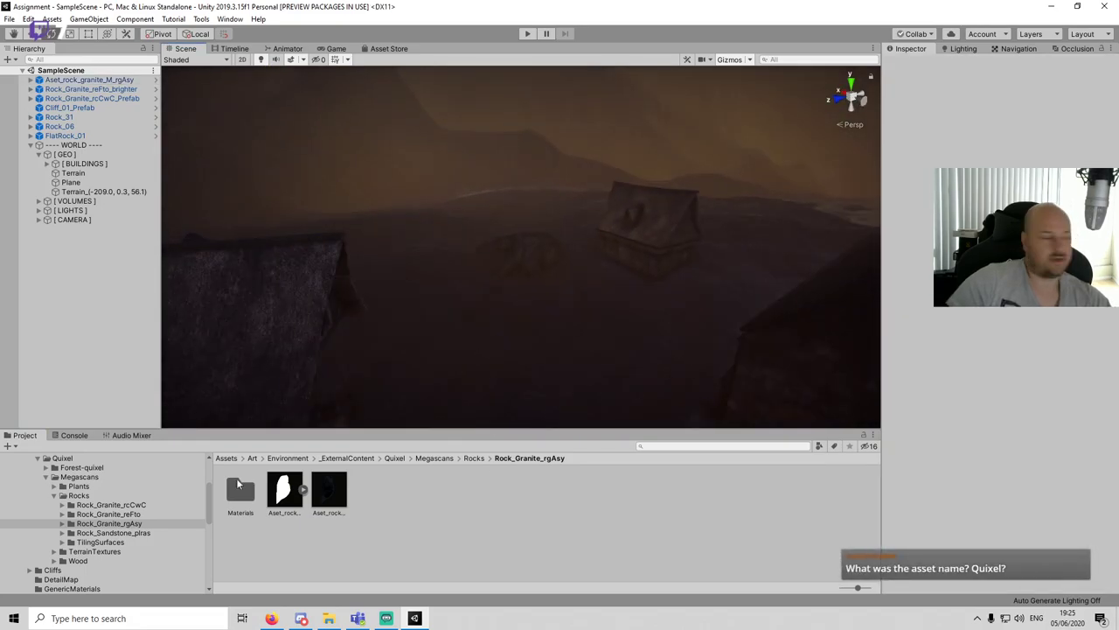
scroll(104, 493, up, 1)
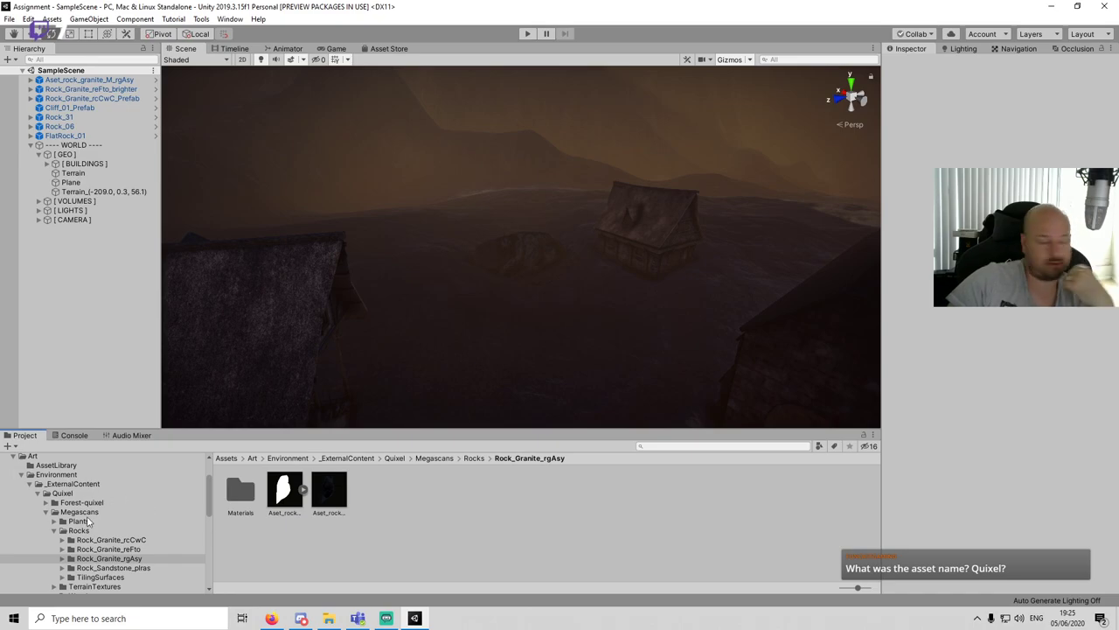
scroll(630, 306, down, 6)
middle_drag(580, 350, 563, 270)
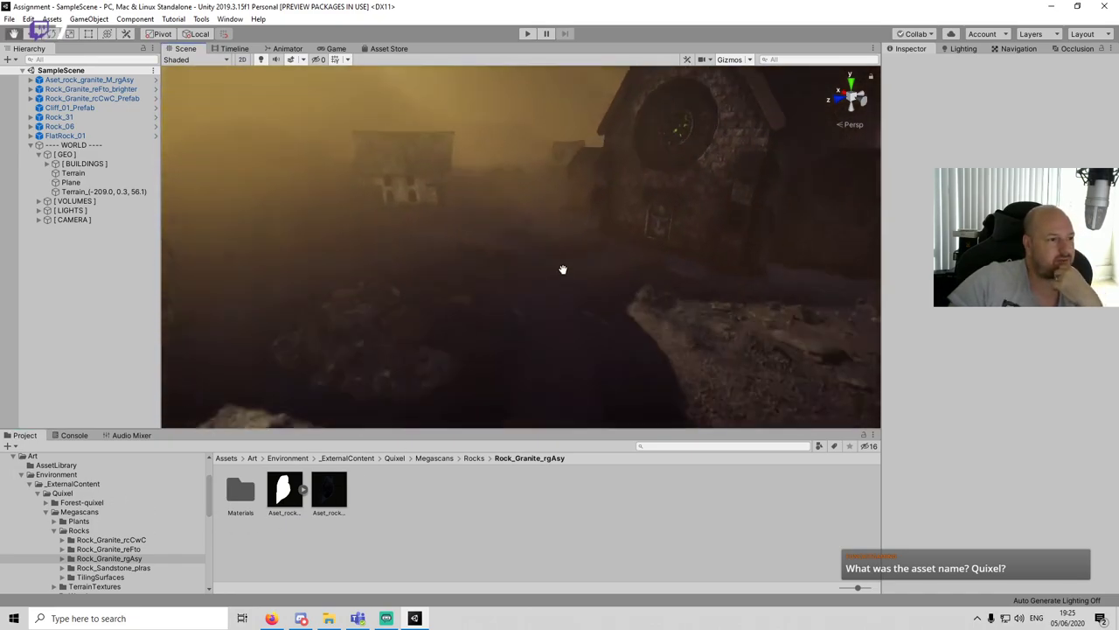
scroll(563, 269, down, 6)
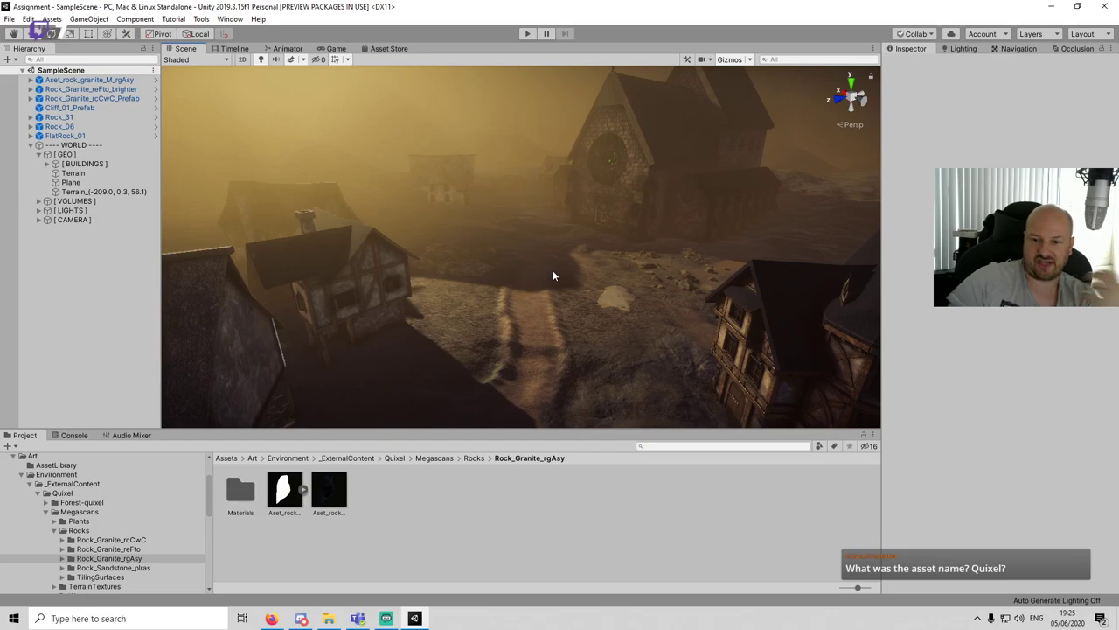
mouse_move(553, 272)
middle_down()
mouse_move(575, 258)
mouse_move(565, 257)
middle_up()
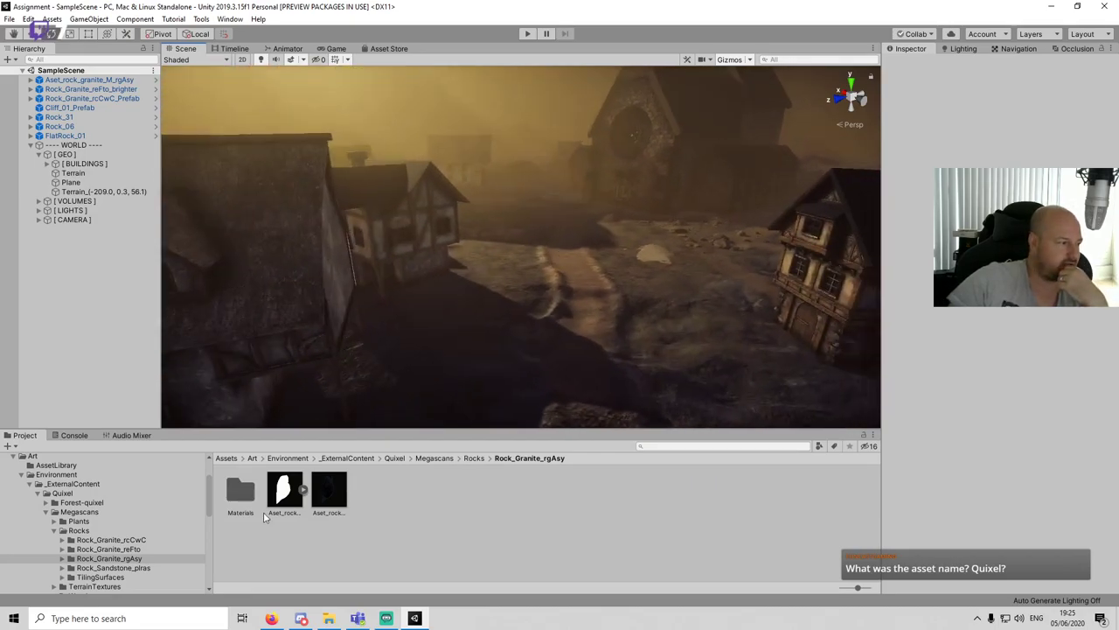
Step: Place Rock_Sandstone_plras on the dirt path at a scale of about 0.61 and inspect it up close
click(131, 569)
drag(328, 490, 646, 308)
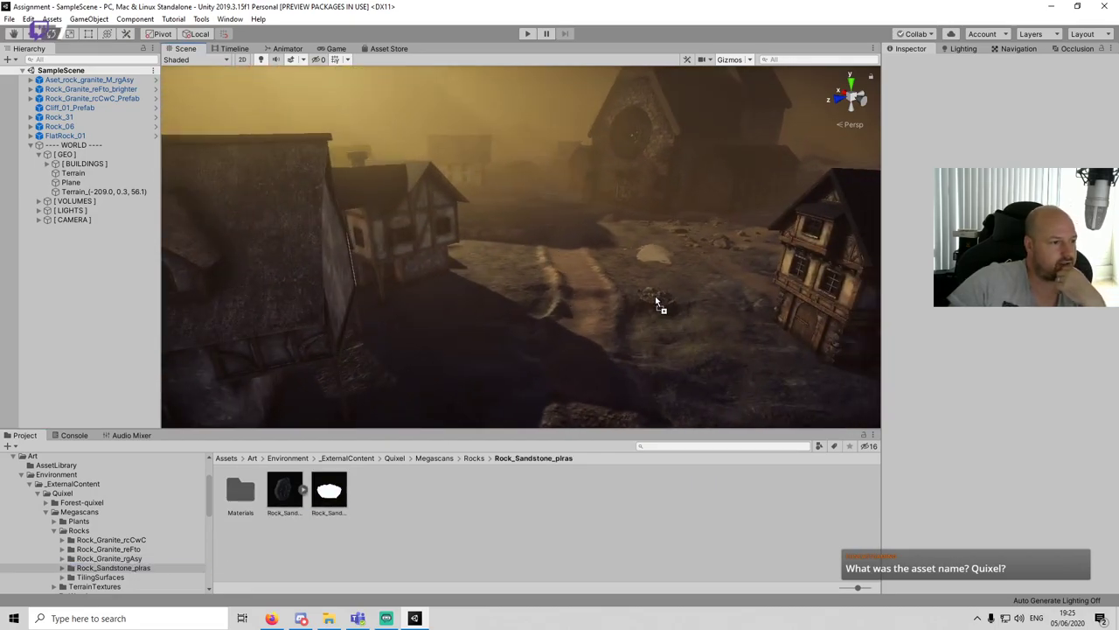
drag(581, 262, 573, 248)
key(f)
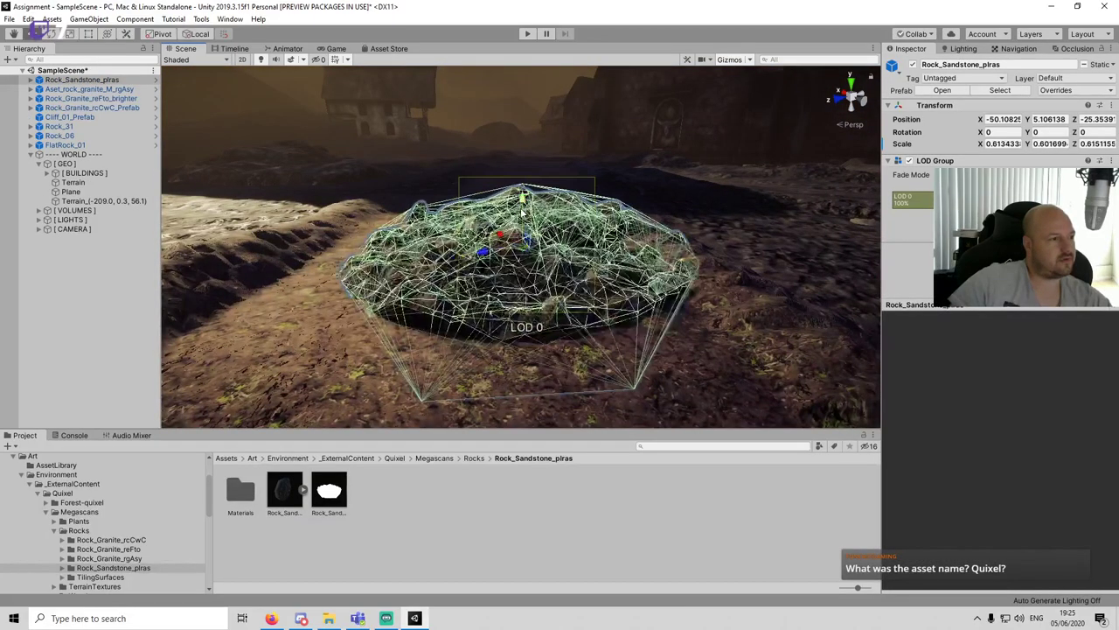
click(582, 493)
alt+drag(551, 300, 531, 351)
scroll(532, 352, down, 5)
Step: Open and expand the Wood folder under Megascans
scroll(121, 574, down, 4)
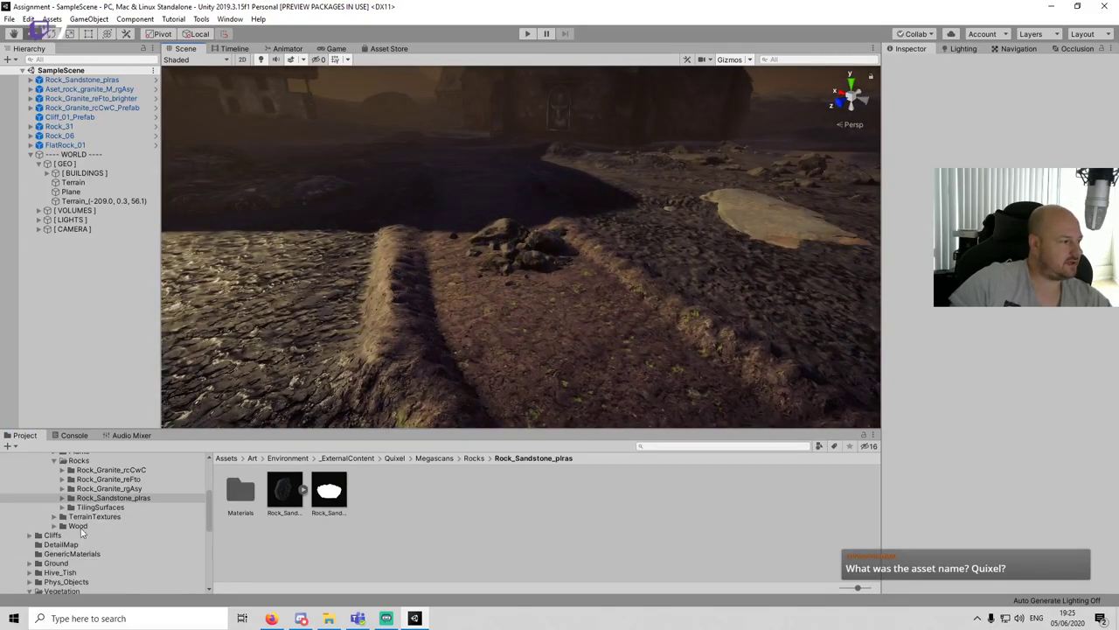
click(78, 526)
click(55, 525)
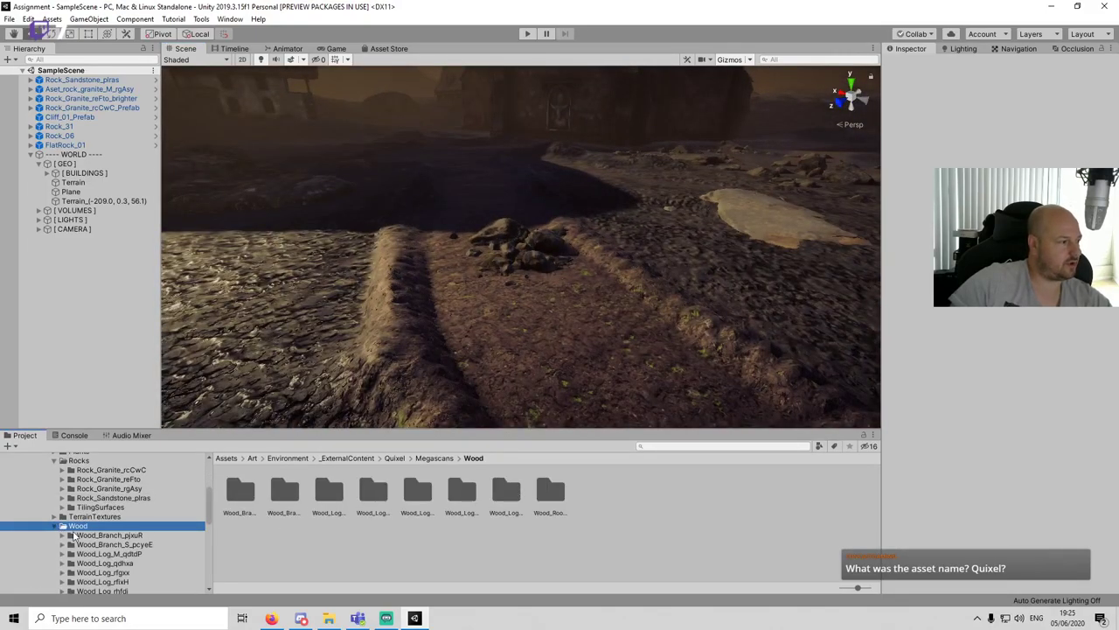
Step: Try out Wood_Branch_pjxuR_Prefab on the dirt path and delete it again
double_click(241, 490)
drag(332, 501, 655, 405)
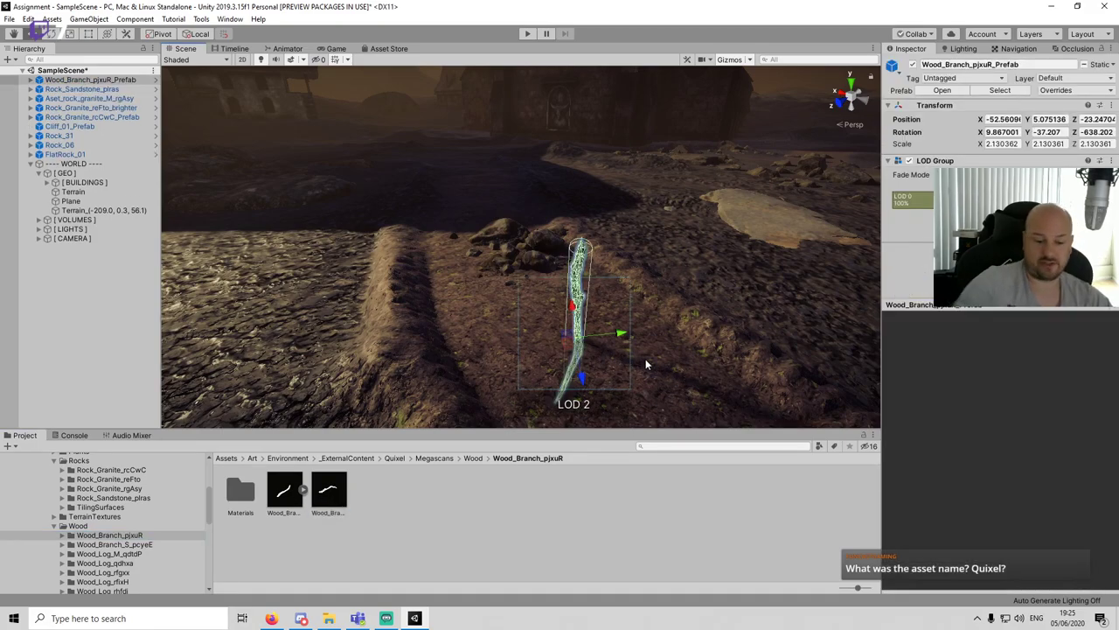
key(Delete)
Step: Place Wood_Log_qdhxa_Prefab on the dirt path and inspect its tangled roots from several angles
scroll(91, 547, down, 2)
click(104, 528)
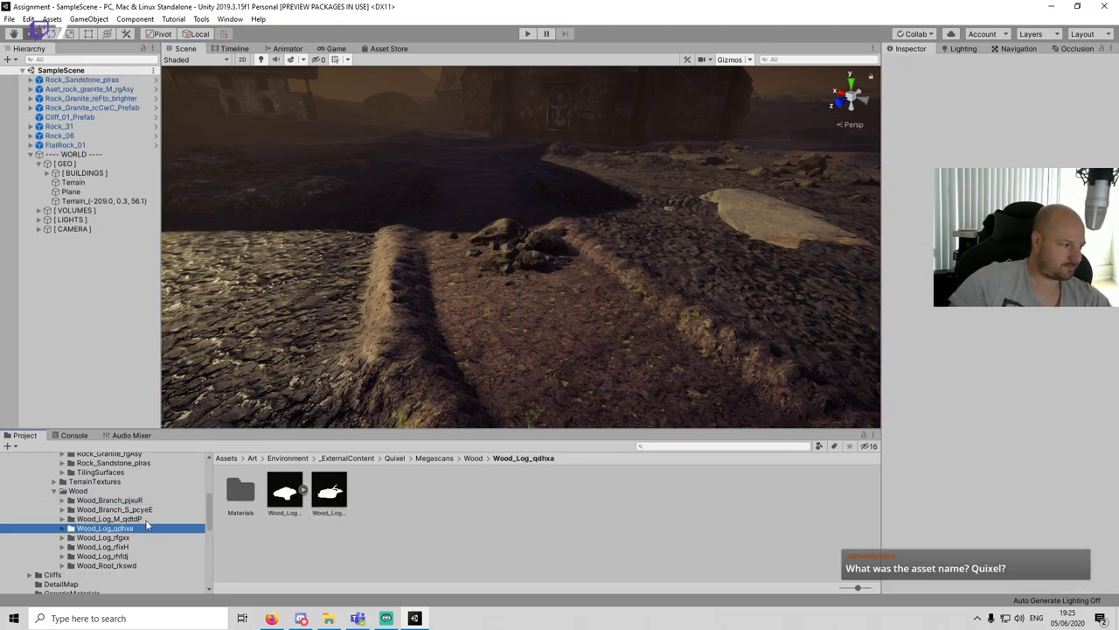
drag(284, 490, 564, 377)
scroll(564, 377, down, 3)
click(628, 525)
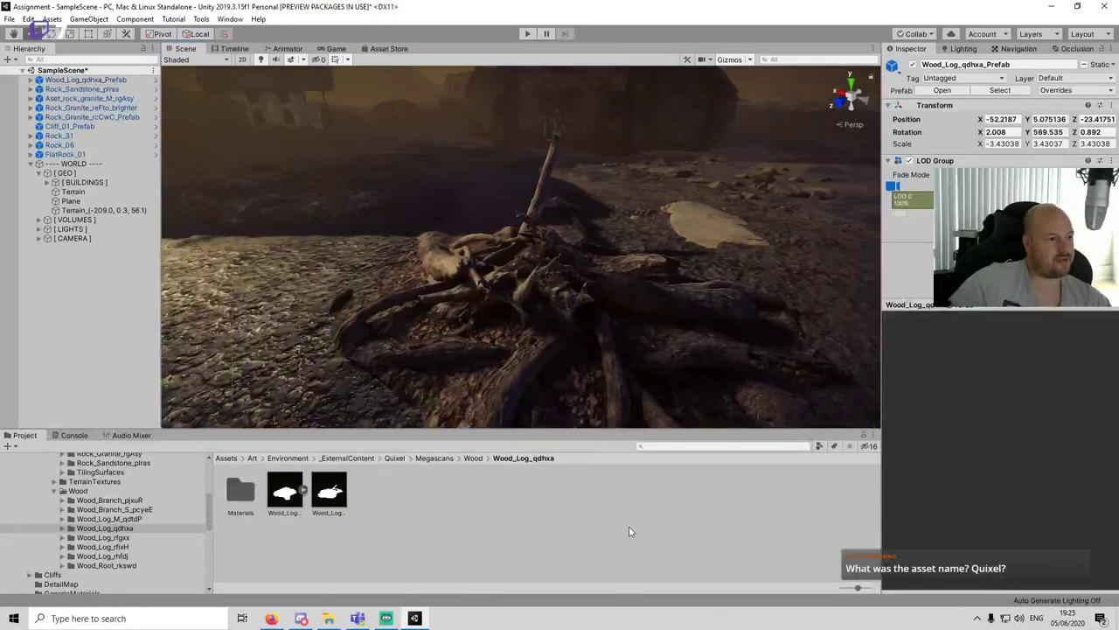
alt+drag(644, 308, 823, 360)
click(566, 233)
alt+drag(570, 234, 594, 345)
click(601, 557)
Step: Move the Wood_Log_qdhxa log off the path to the front of the timber-framed house and save the scene
scroll(571, 287, down, 3)
scroll(572, 277, down, 3)
click(560, 263)
middle_drag(537, 274, 376, 249)
drag(385, 242, 445, 157)
scroll(577, 248, down, 4)
scroll(526, 243, up, 4)
drag(501, 250, 717, 272)
click(575, 520)
key(ctrl+s)
scroll(551, 271, up, 5)
alt+drag(542, 298, 482, 250)
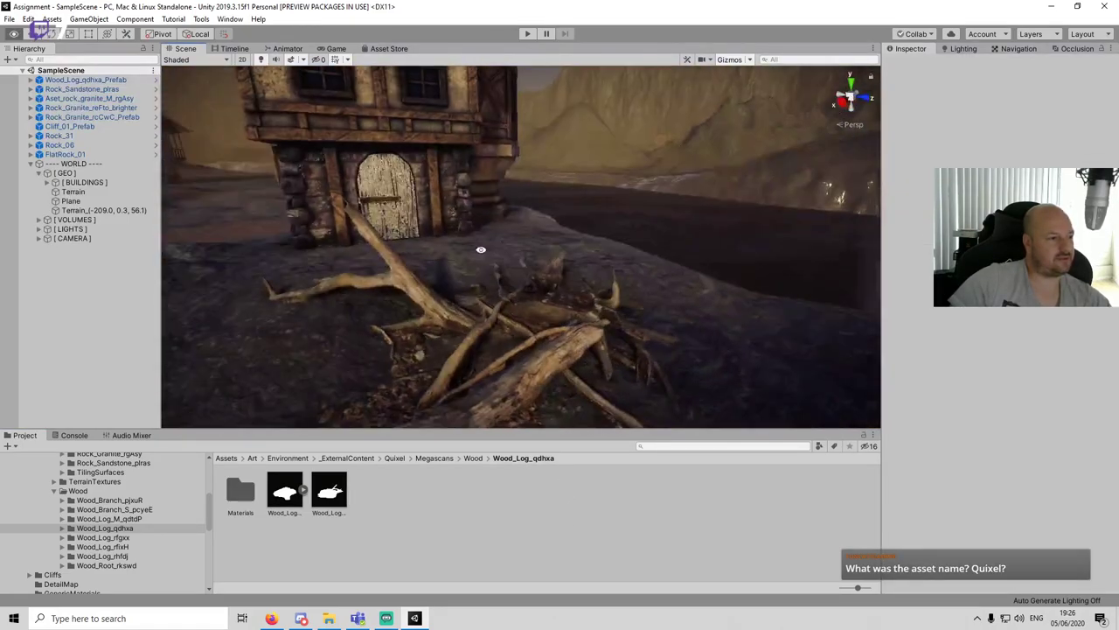
Step: Adjust the log's position on the ground near the house by the ledge, save the scene, and view it from a distance
scroll(525, 284, down, 4)
click(532, 292)
drag(560, 292, 426, 250)
click(660, 260)
scroll(519, 287, down, 4)
key(ctrl+s)
right_drag(520, 286, 313, 449)
key(s)
Step: Try out wood_log_M_rfgxx_Prefab on the shaded ground near the houses, inspect it, and delete it
click(159, 539)
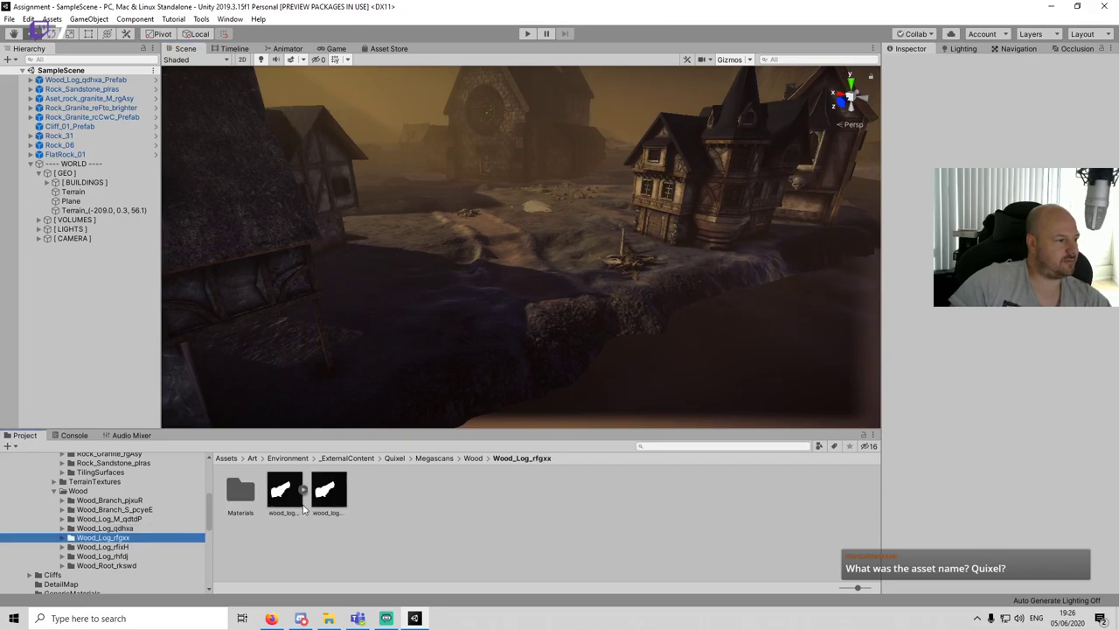
click(329, 492)
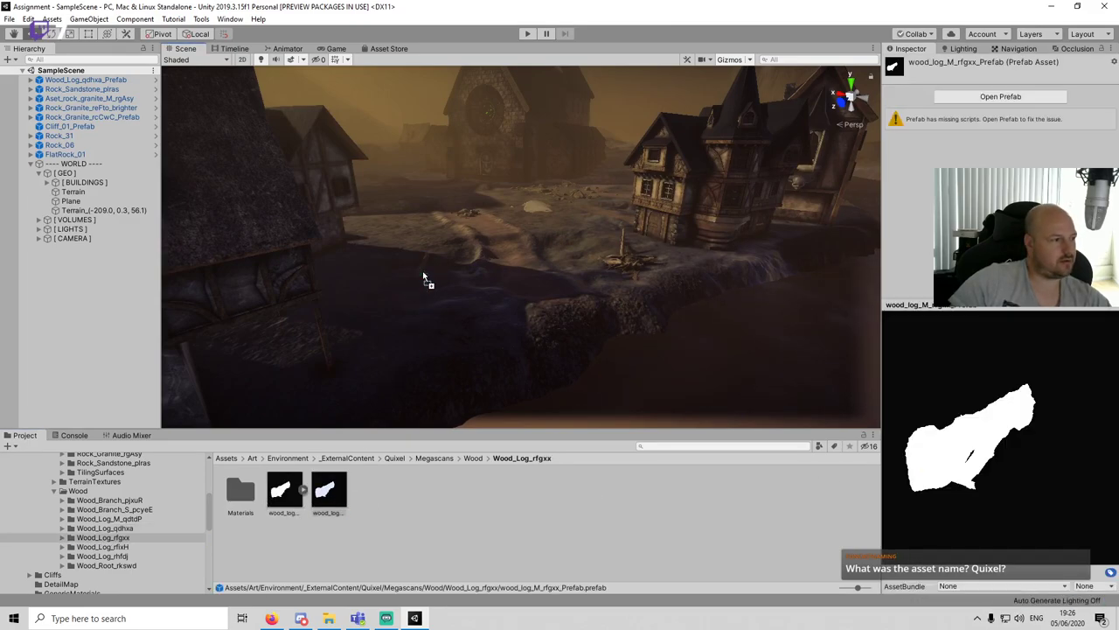
drag(424, 276, 425, 278)
key(f)
alt+drag(493, 297, 350, 303)
click(513, 480)
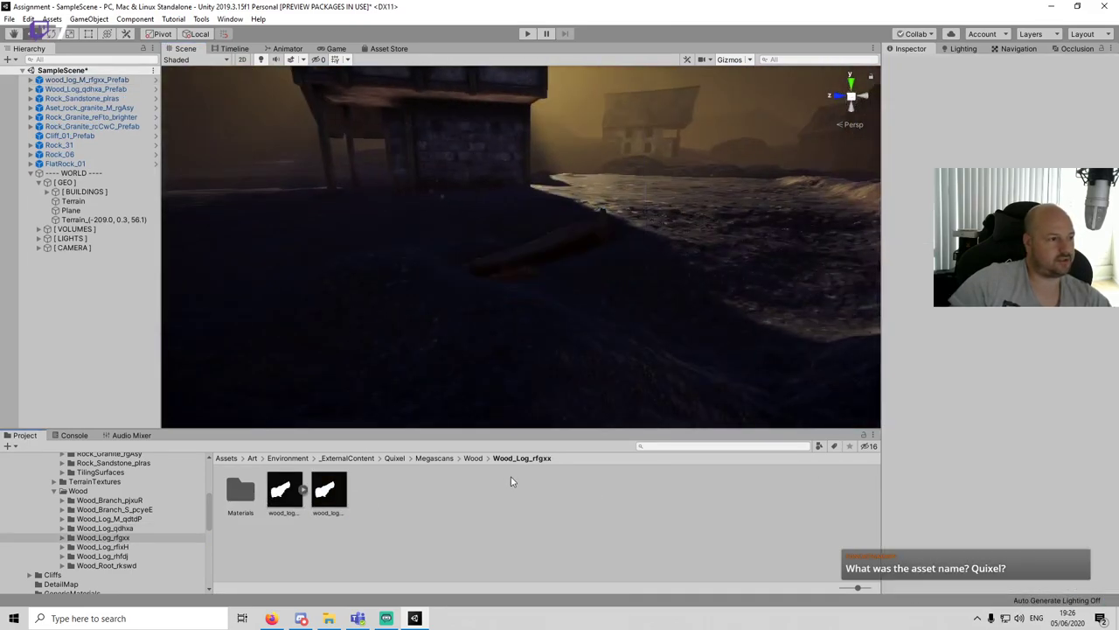
alt+drag(570, 275, 529, 276)
right_drag(528, 277, 631, 249)
click(628, 250)
key(Delete)
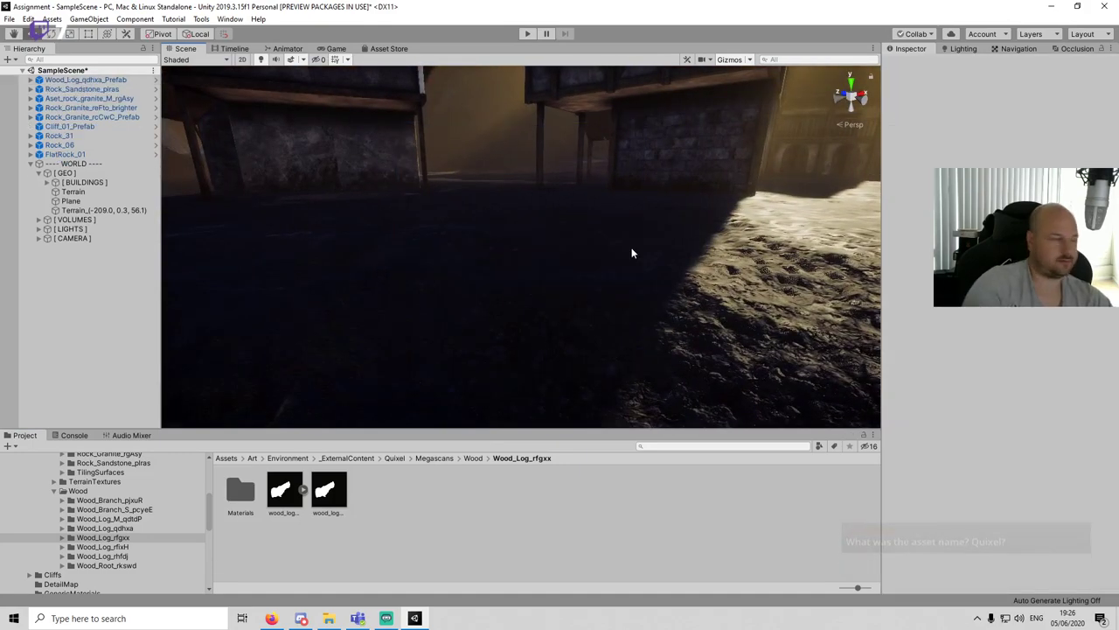
Step: Preview the Aset_wood_log_M_rfixH and Wood_Log_rhfdj prefabs in their Wood folders
click(134, 547)
click(328, 489)
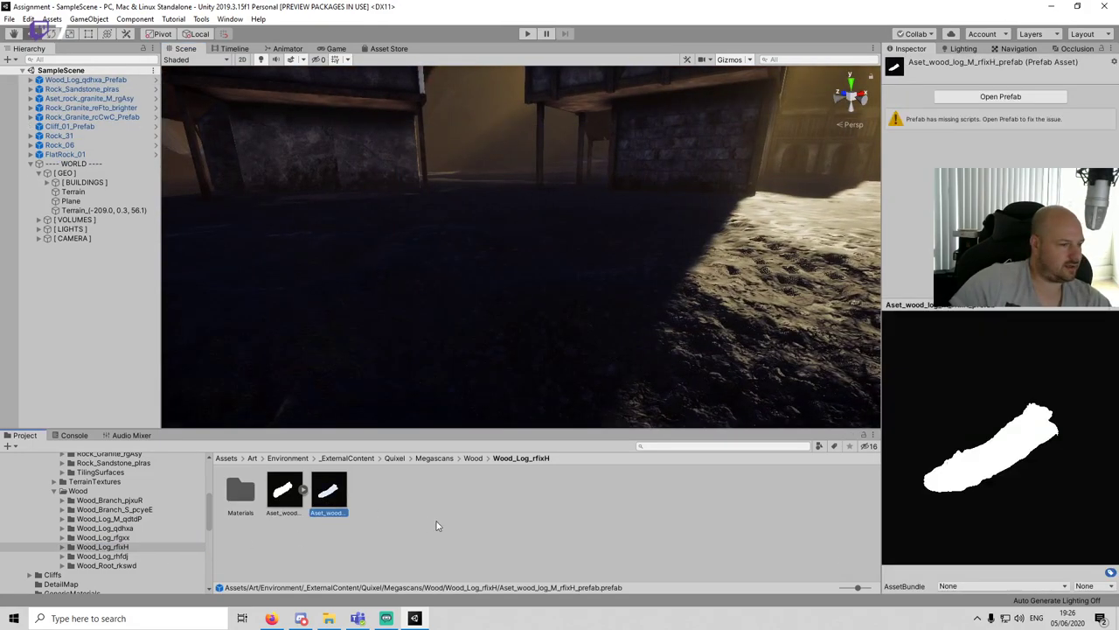
click(140, 556)
click(328, 490)
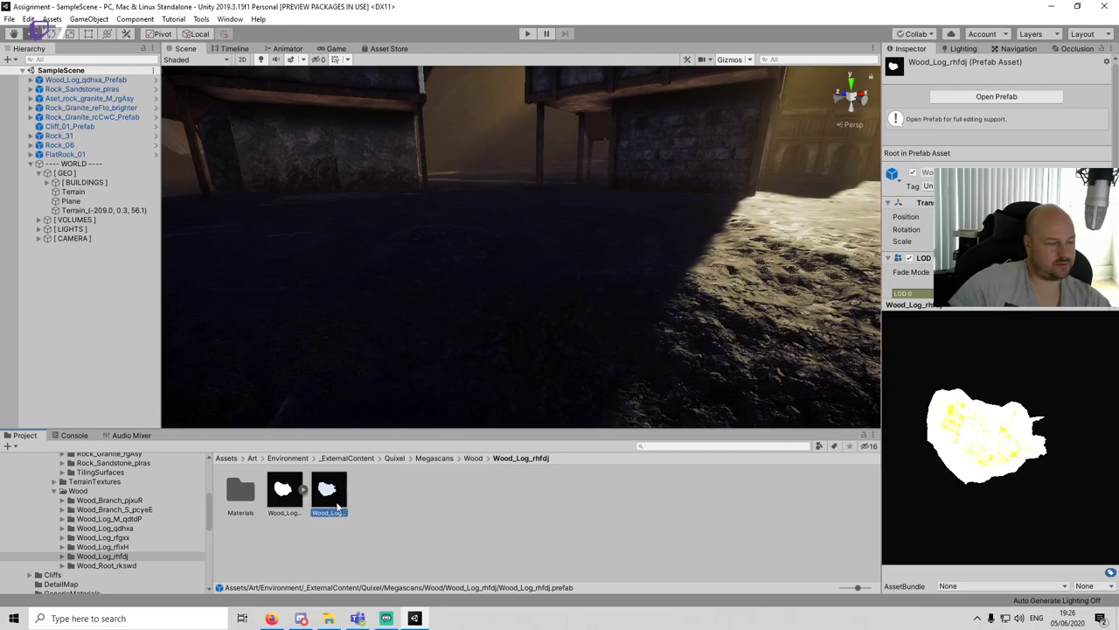
Step: Try out Wood_Log_rhfdj on the sunlit ground near the houses, inspect it, and delete it
drag(335, 500, 866, 235)
key(f)
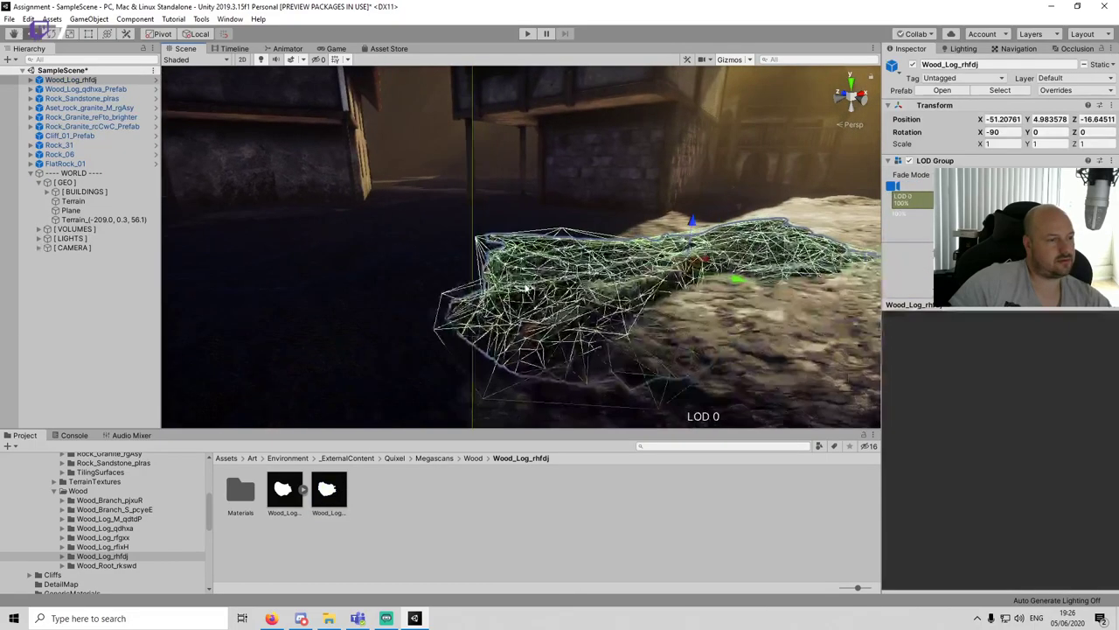
click(611, 507)
alt+drag(613, 250, 535, 313)
scroll(535, 313, up, 4)
click(648, 325)
key(Delete)
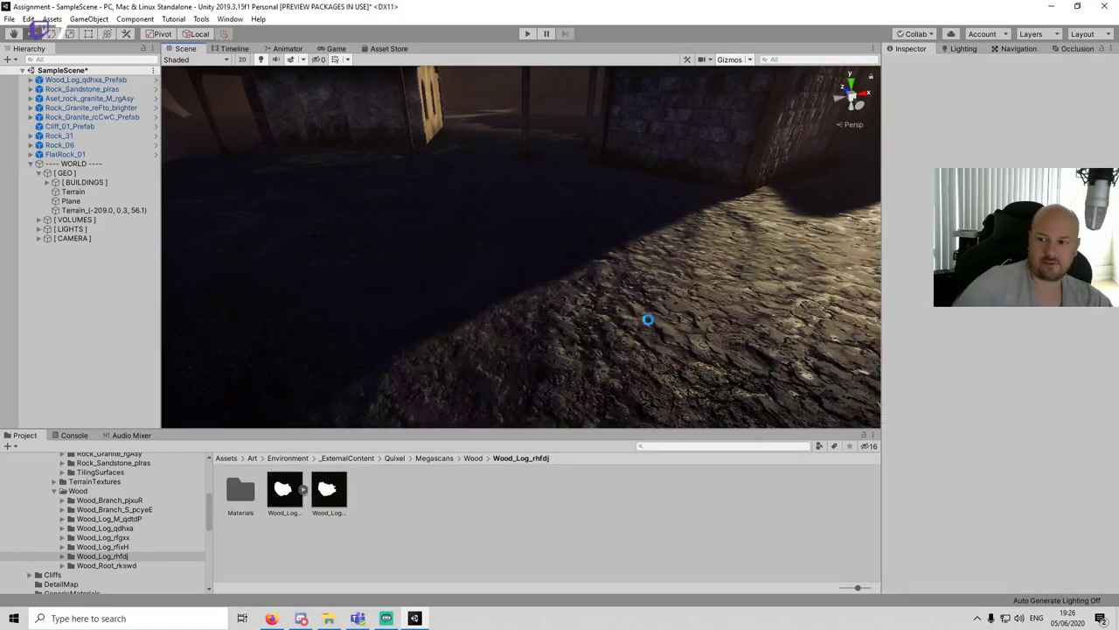
Step: Place Wood_Root_rkswd_Prefab on the sunlit ground near the houses and frame it for a look from other angles
click(162, 566)
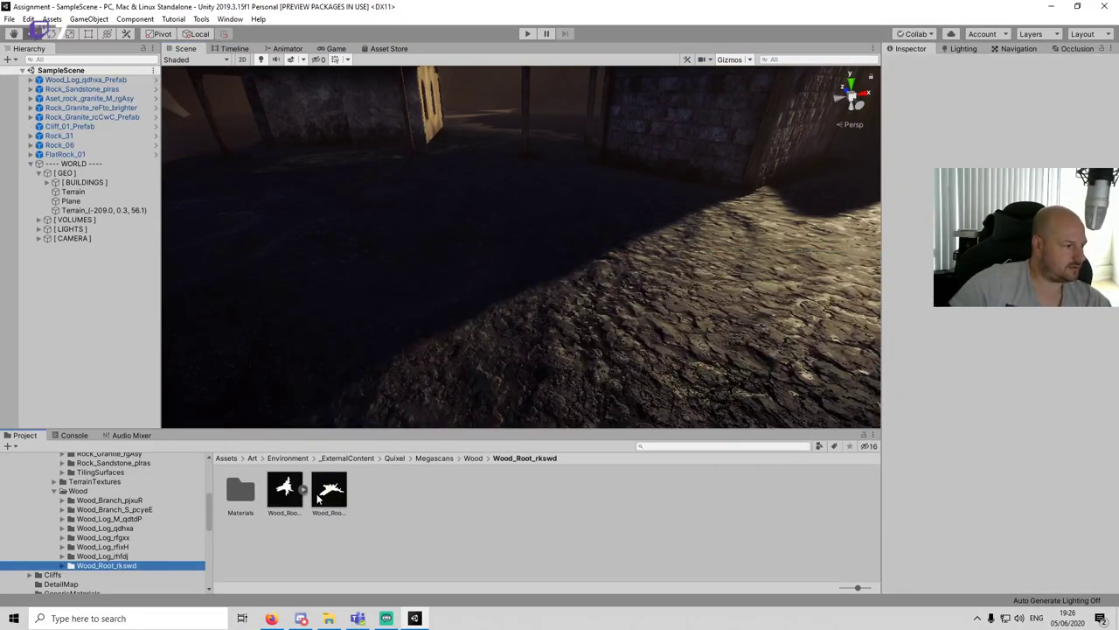
drag(319, 498, 743, 313)
key(f)
alt+drag(642, 309, 395, 331)
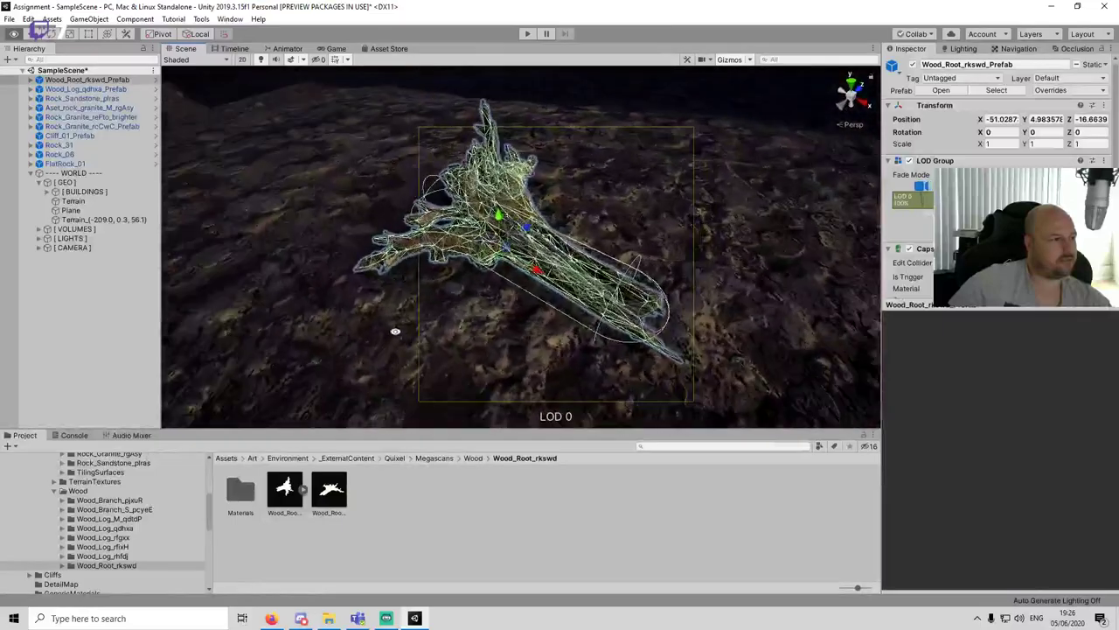
Step: Inspect Wood_Root_rkswd_Prefab from a lower angle, delete it from the scene, and save the scene
click(567, 296)
alt+drag(566, 295, 554, 220)
click(503, 243)
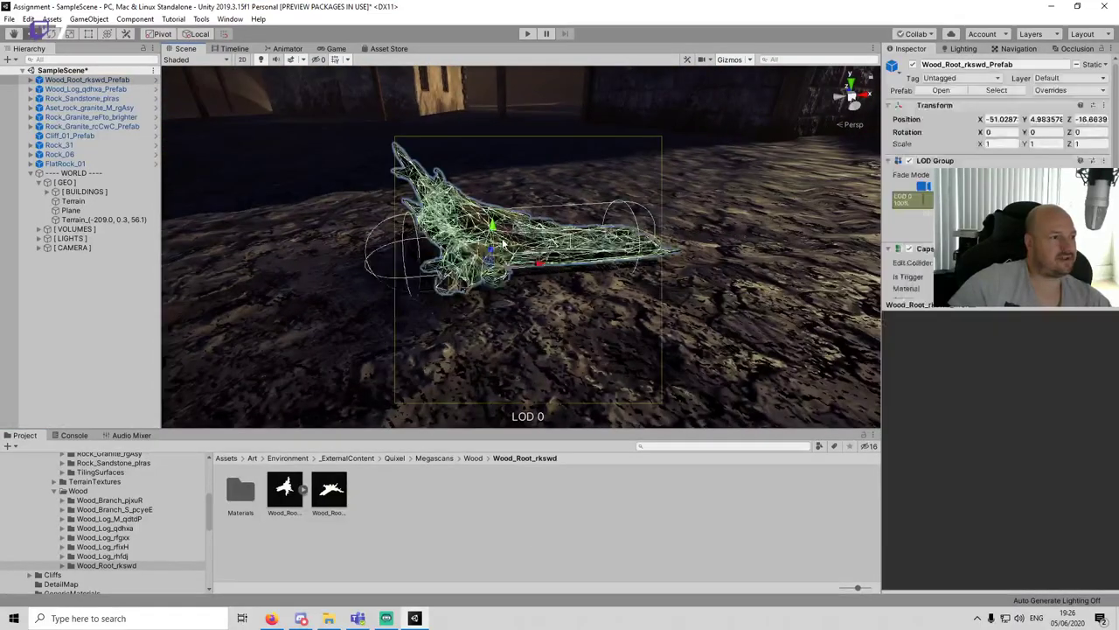
key(Delete)
key(ctrl+s)
middle_drag(503, 243, 536, 345)
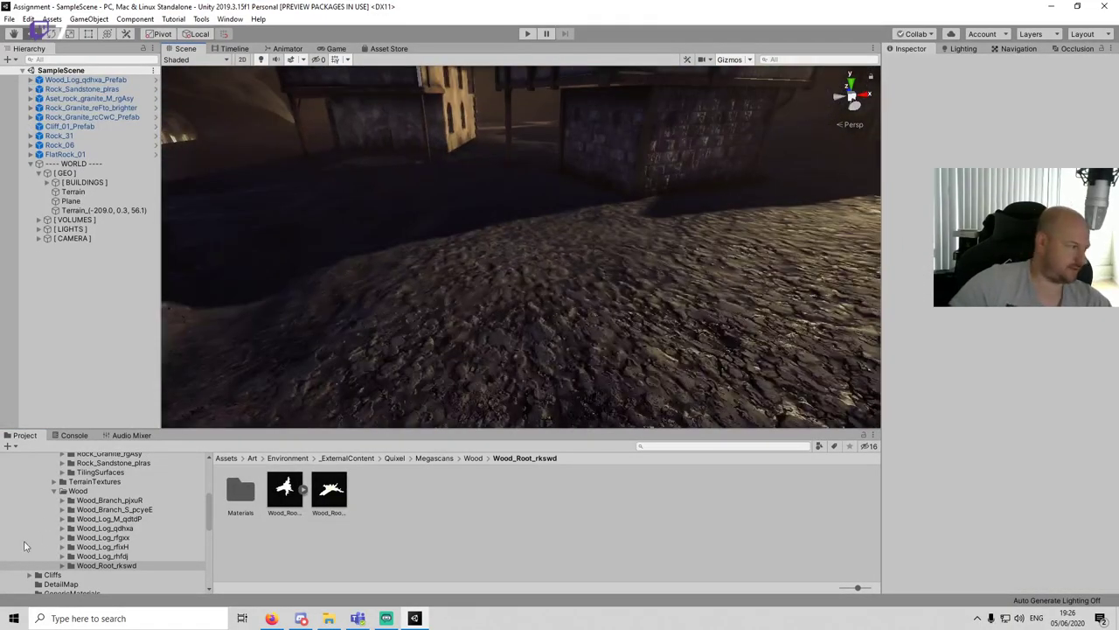
Step: Collapse the Wood and Quixel folders in the project tree and survey the village from above
click(54, 492)
scroll(74, 528, up, 4)
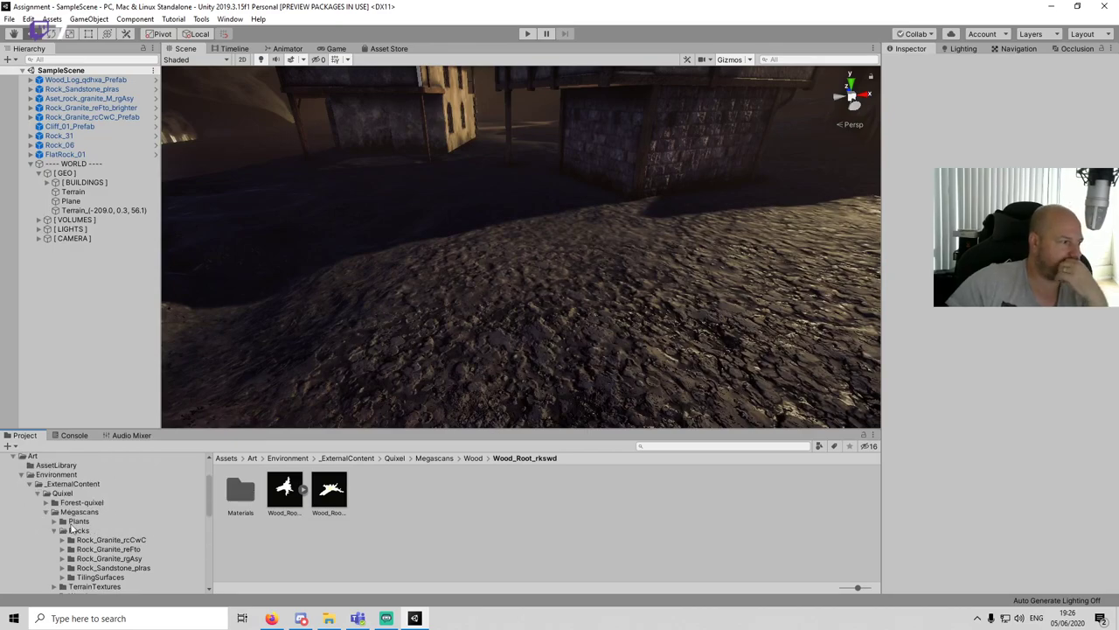
click(40, 494)
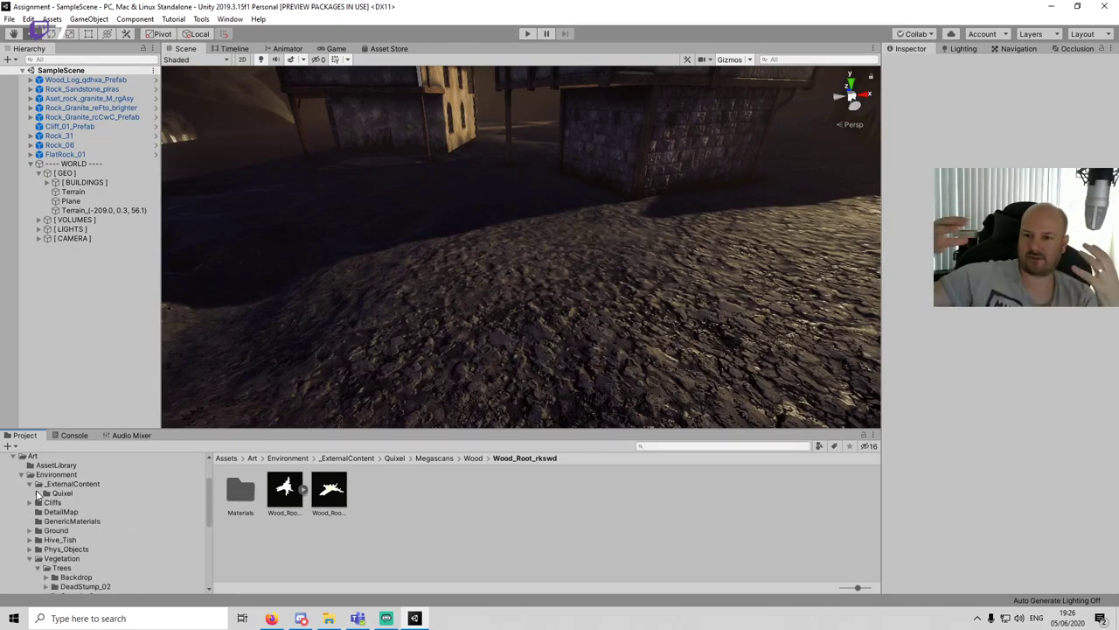
alt+drag(376, 402, 887, 224)
middle_drag(871, 228, 480, 320)
scroll(480, 320, down, 3)
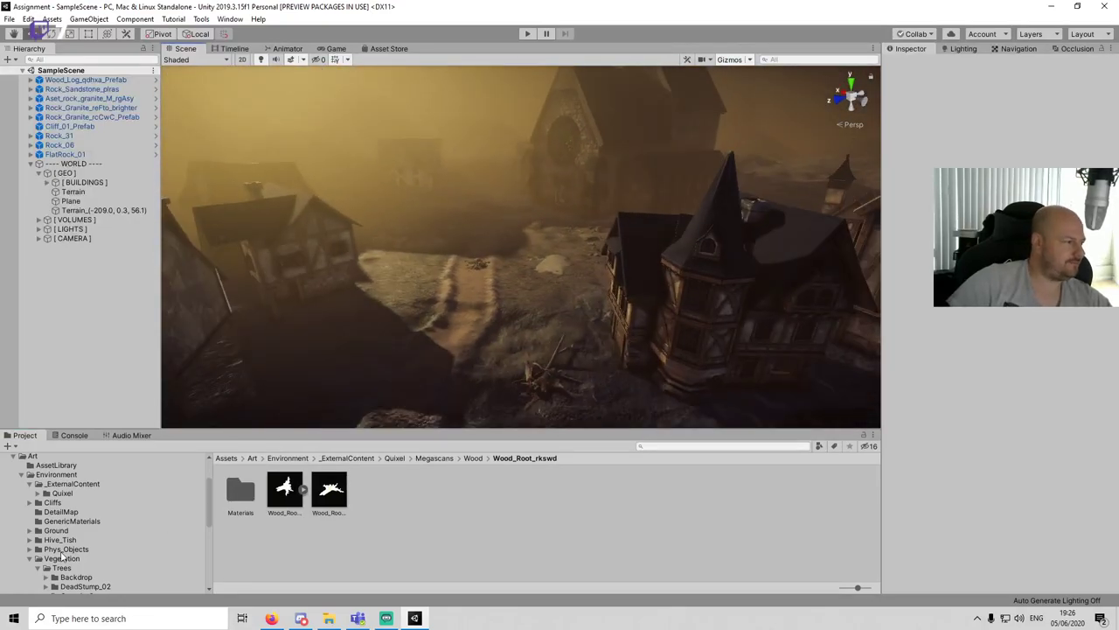
scroll(64, 557, down, 1)
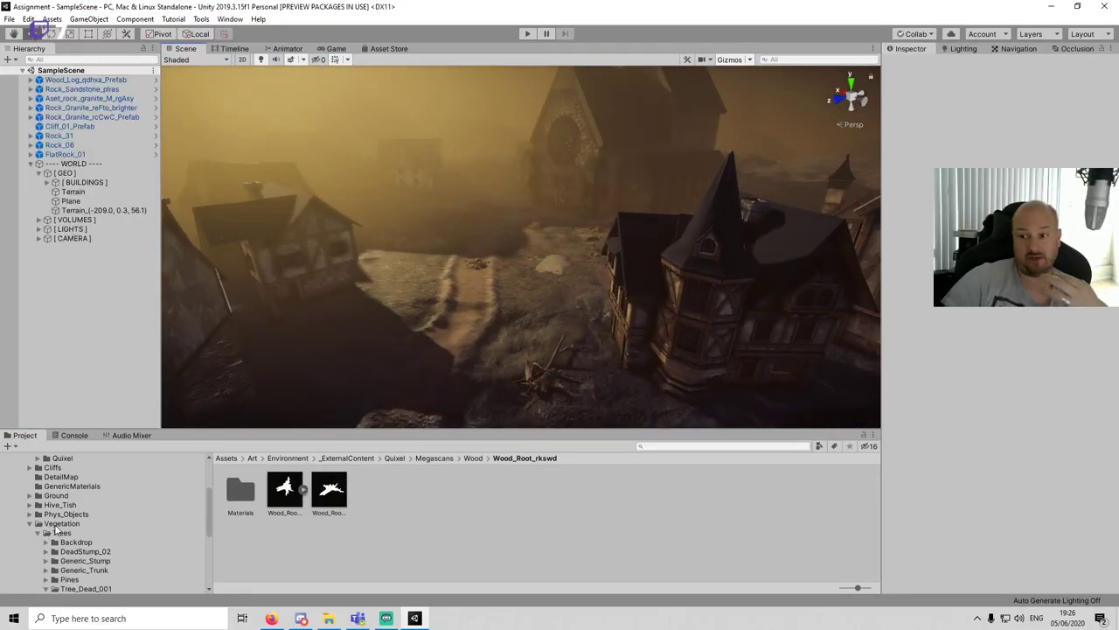
Step: Browse the Vegetation assets to Trees/Pines/Pine_004_new and preview the pine_004_1 prefab
click(55, 524)
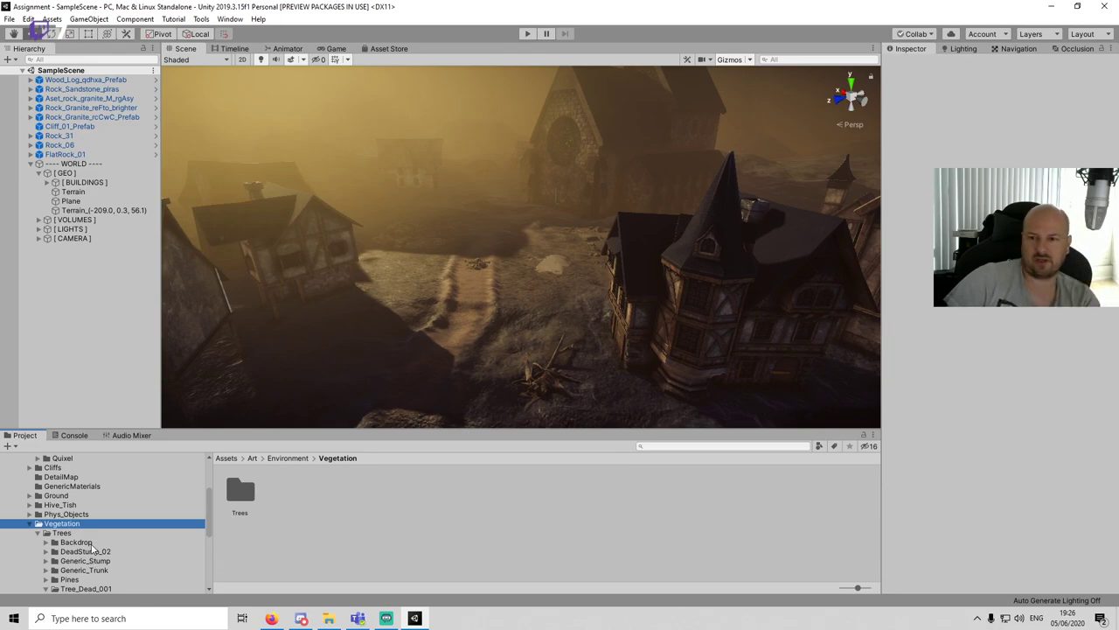
scroll(64, 557, down, 2)
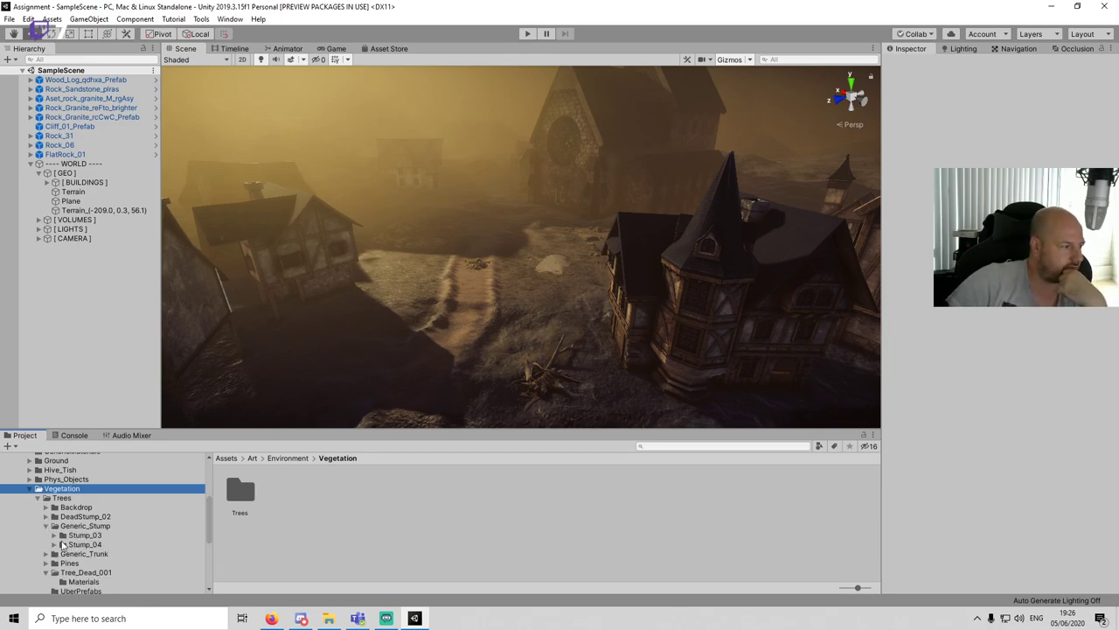
click(46, 525)
click(50, 545)
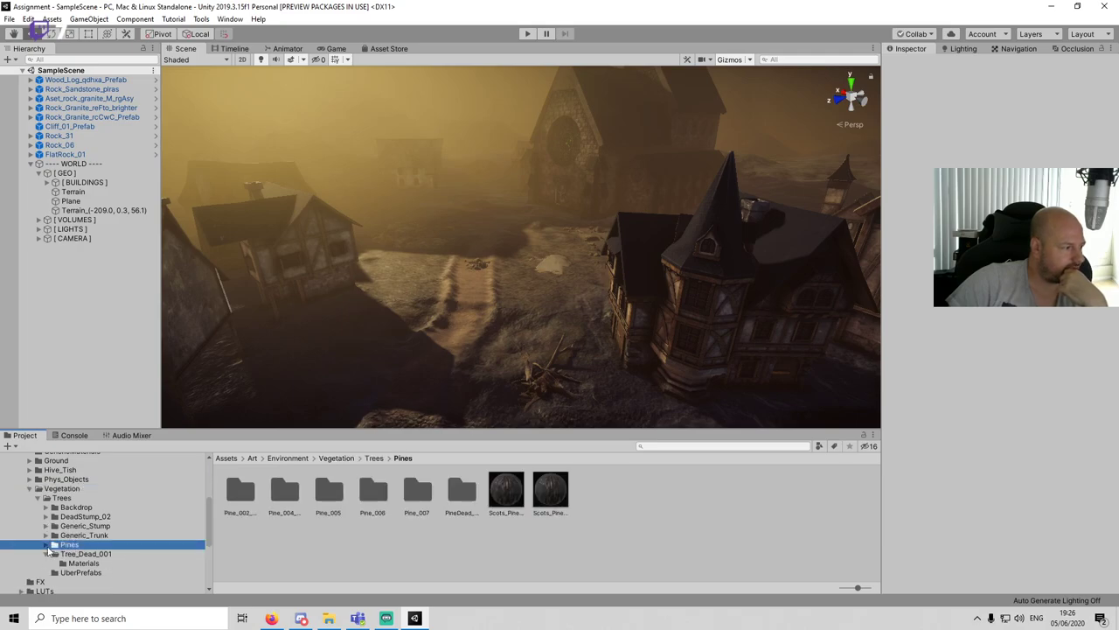
click(93, 563)
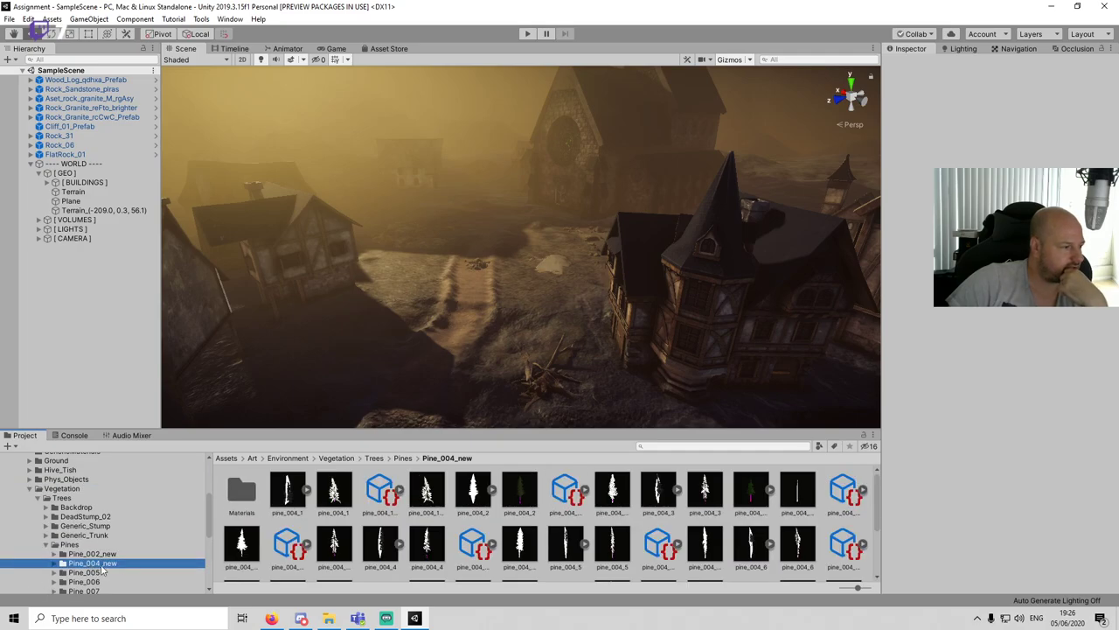
click(338, 503)
Step: Place the pine_004_1 prefab on the open ground in front of the church and inspect its lower branches
middle_drag(525, 273, 565, 258)
scroll(630, 338, down, 3)
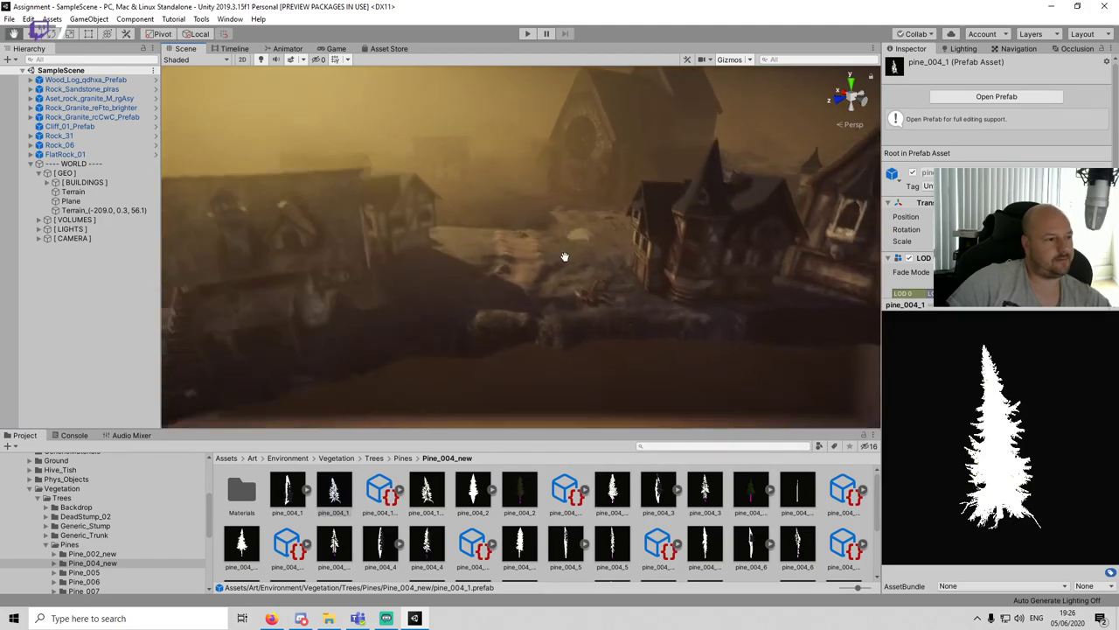
drag(564, 256, 490, 429)
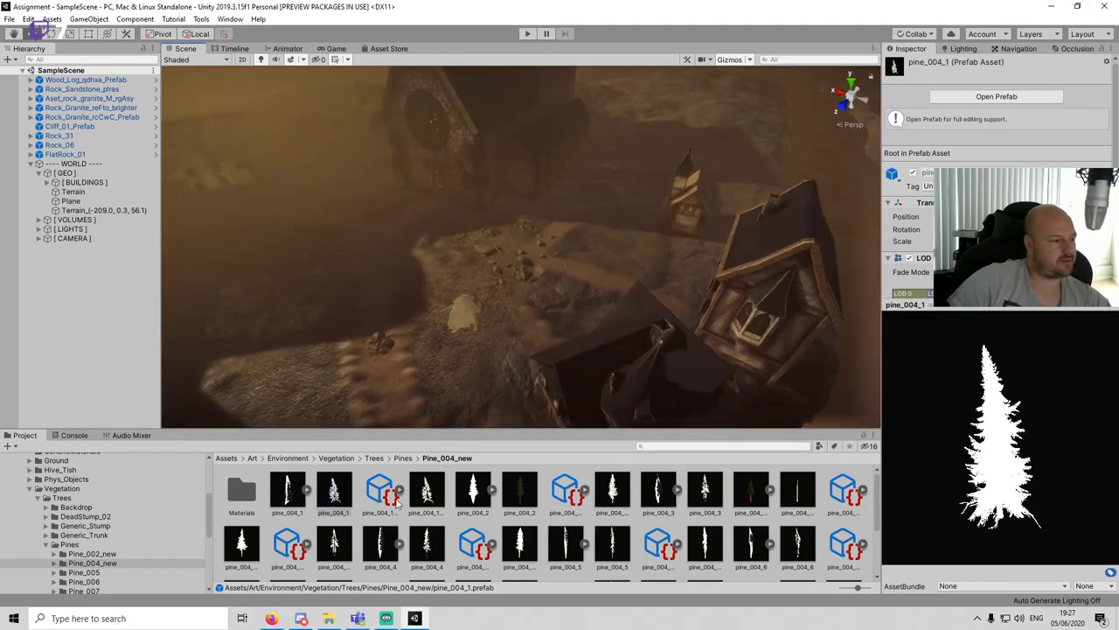
drag(334, 494, 450, 280)
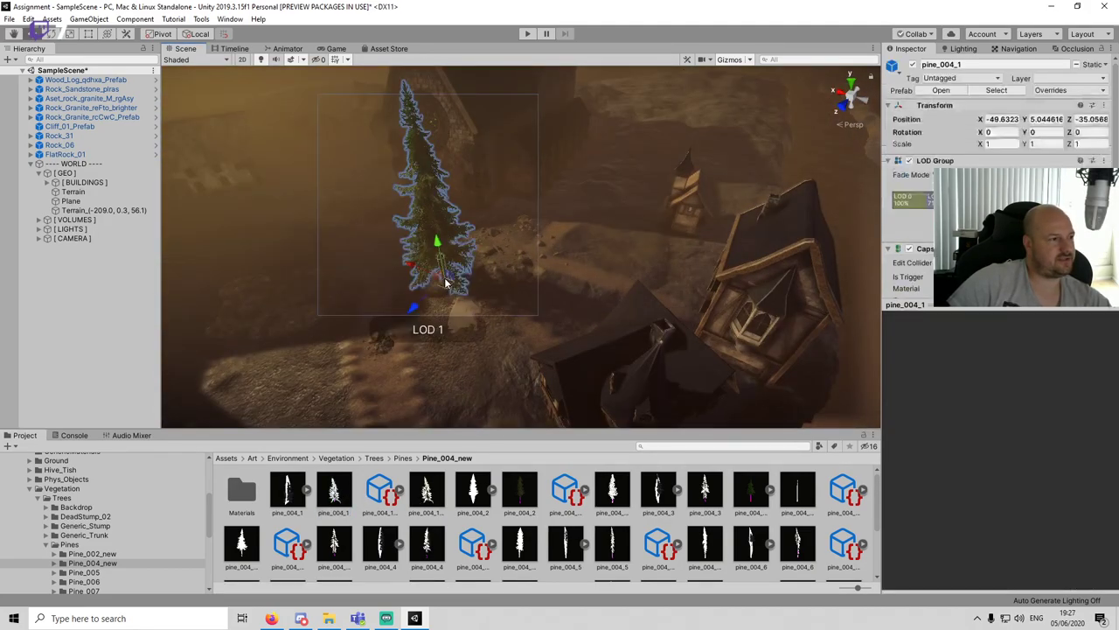
key(f)
alt+drag(481, 343, 589, 248)
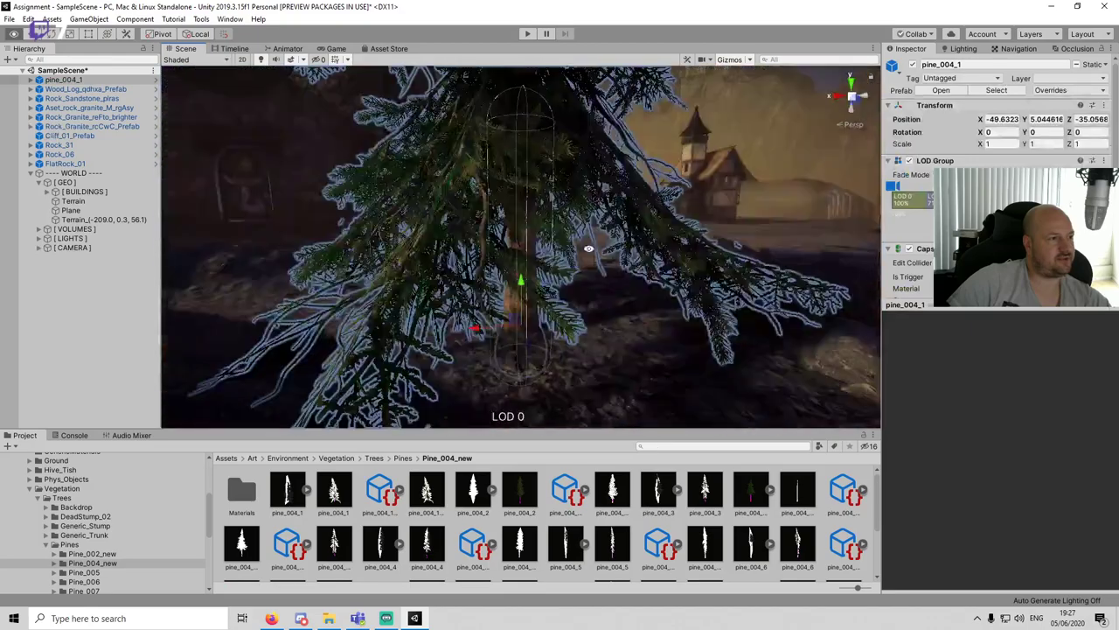
Step: Look at the pine from a distance across the village and save the scene
alt+click(155, 318)
scroll(247, 344, down, 3)
click(44, 331)
scroll(524, 287, down, 5)
alt+drag(523, 286, 543, 222)
scroll(538, 267, down, 5)
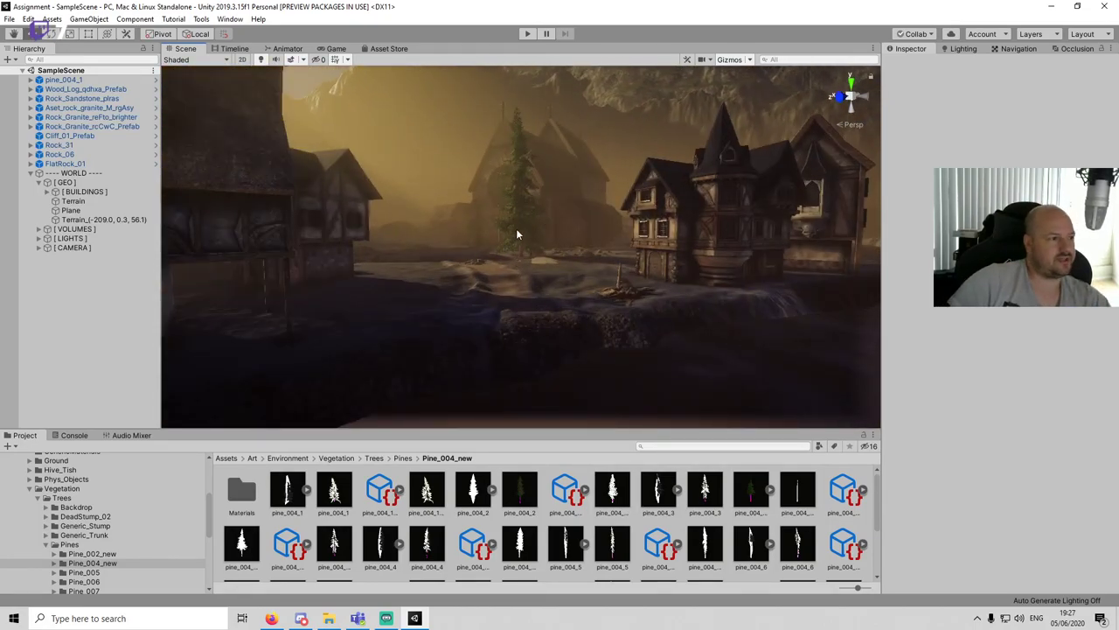
Step: Move the pine_004_1 tree beside the half-timbered house, to about X -43.78, Z -24.23, and save the scene
click(516, 229)
key(f)
drag(520, 265, 414, 294)
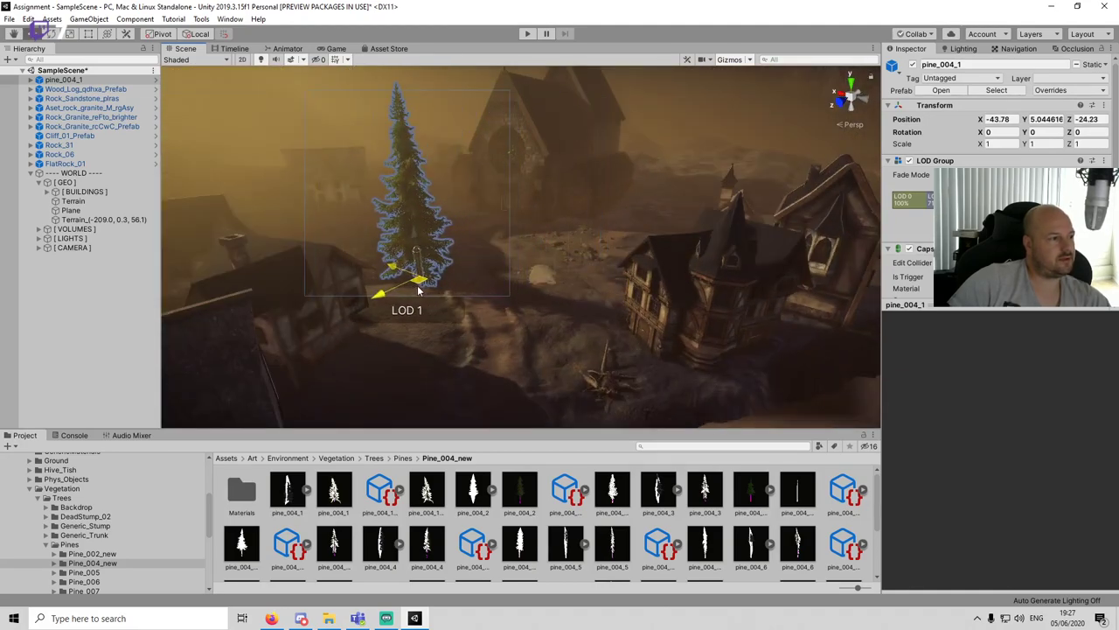
click(123, 324)
alt+drag(350, 328, 500, 240)
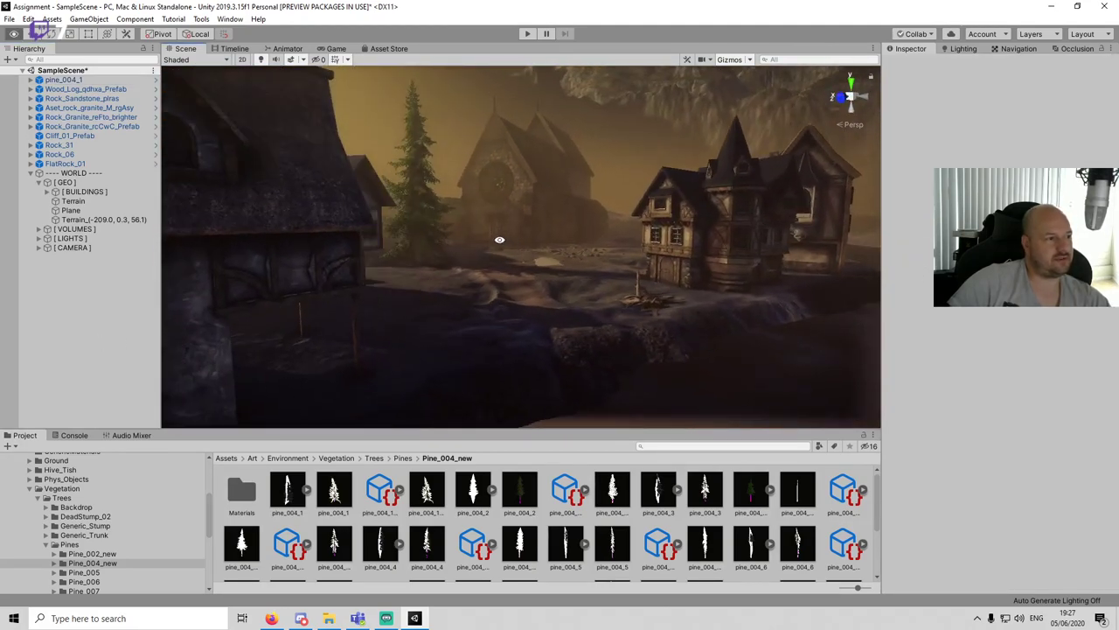
scroll(499, 239, down, 1)
key(ctrl+s)
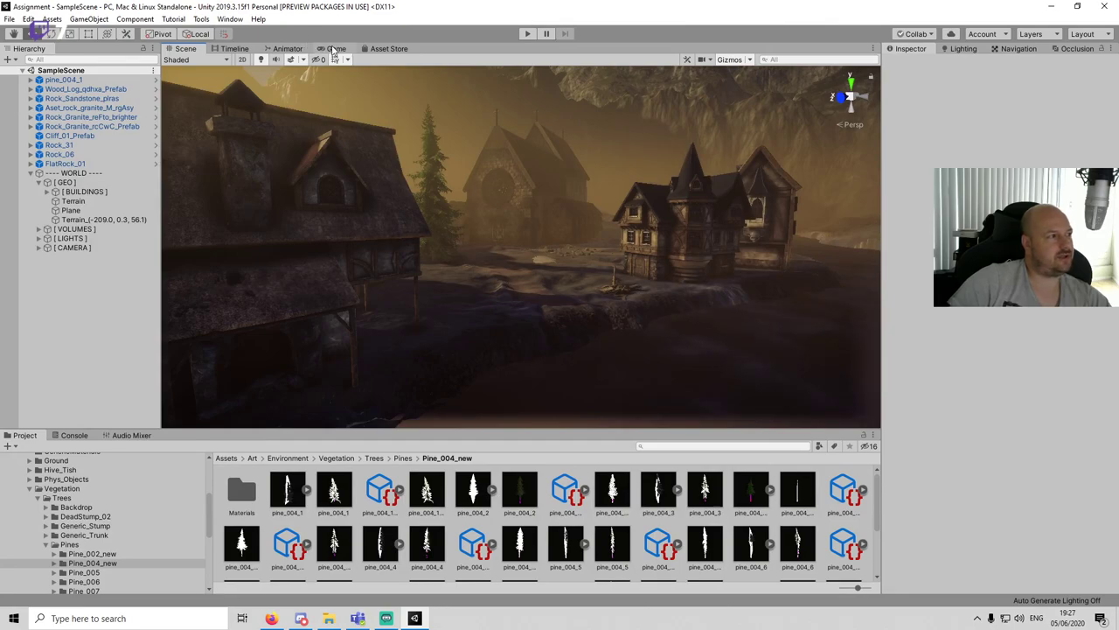
Step: Check the village composition with the pine in the Game view and return to the Scene view
click(335, 49)
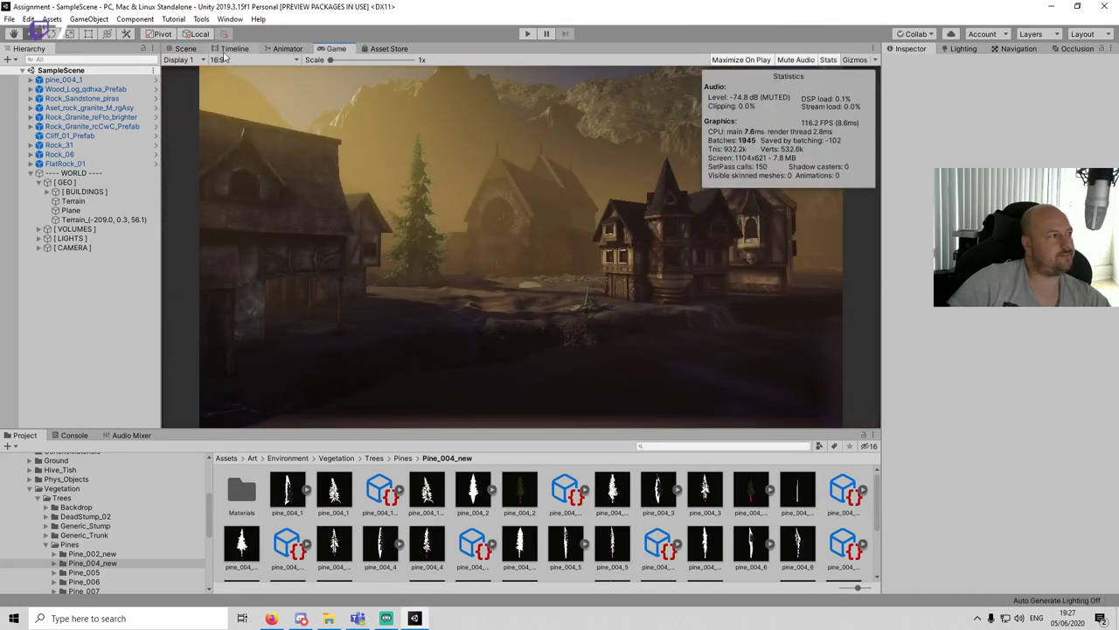
click(184, 49)
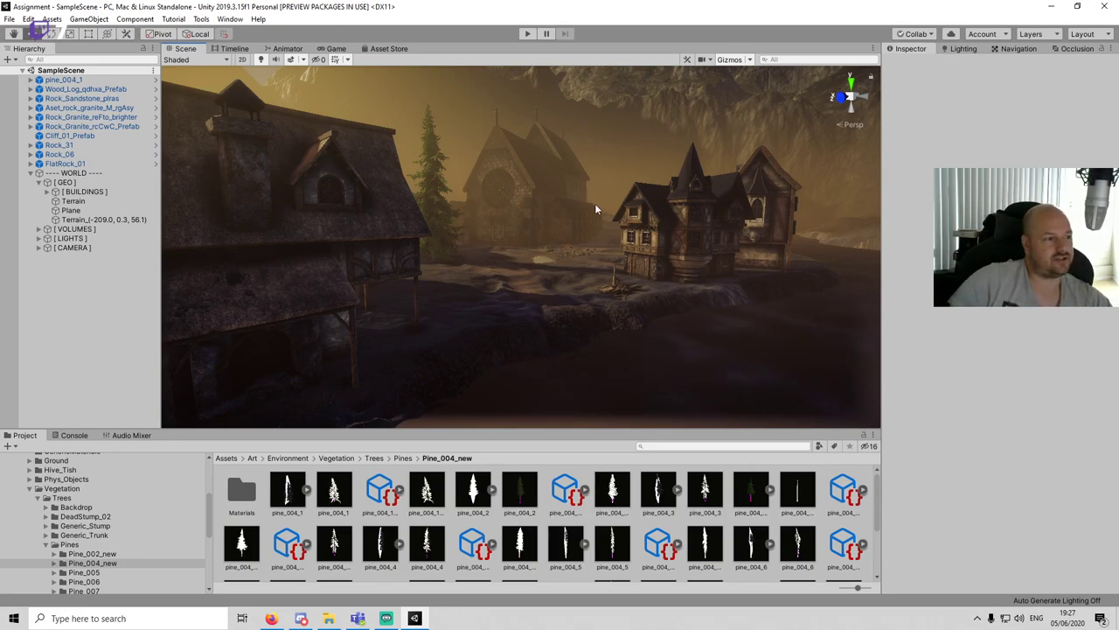
middle_drag(596, 208, 585, 255)
scroll(585, 255, up, 2)
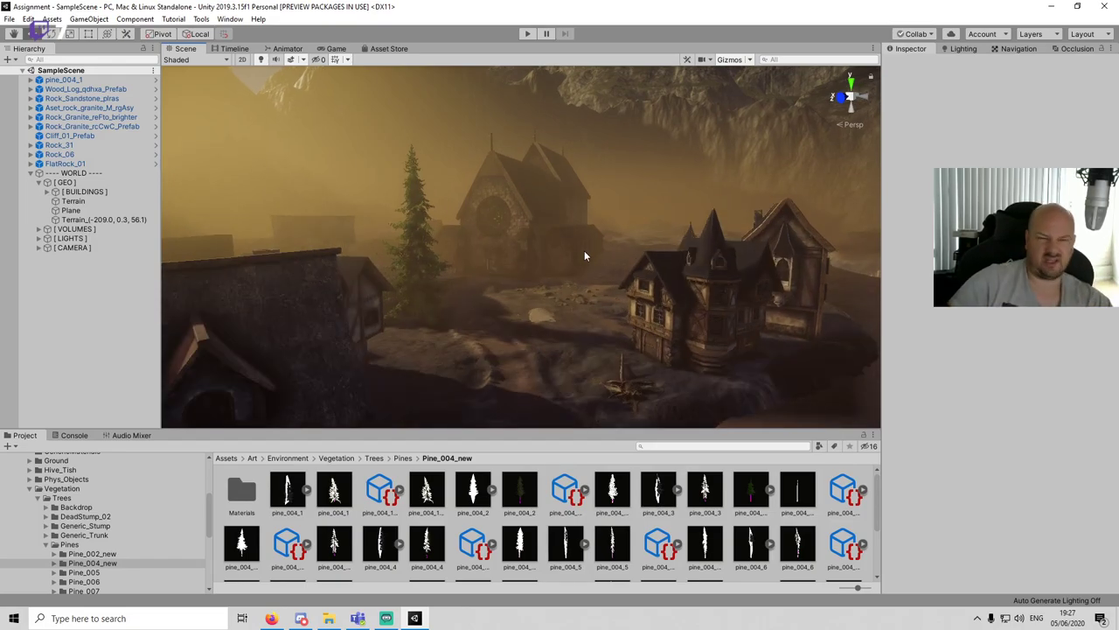
Step: Place the pine_004_2 prefab on the rocky bank beyond the small turreted house and frame it
scroll(592, 289, up, 2)
middle_drag(592, 303, 574, 242)
alt+drag(575, 243, 585, 304)
scroll(586, 304, up, 2)
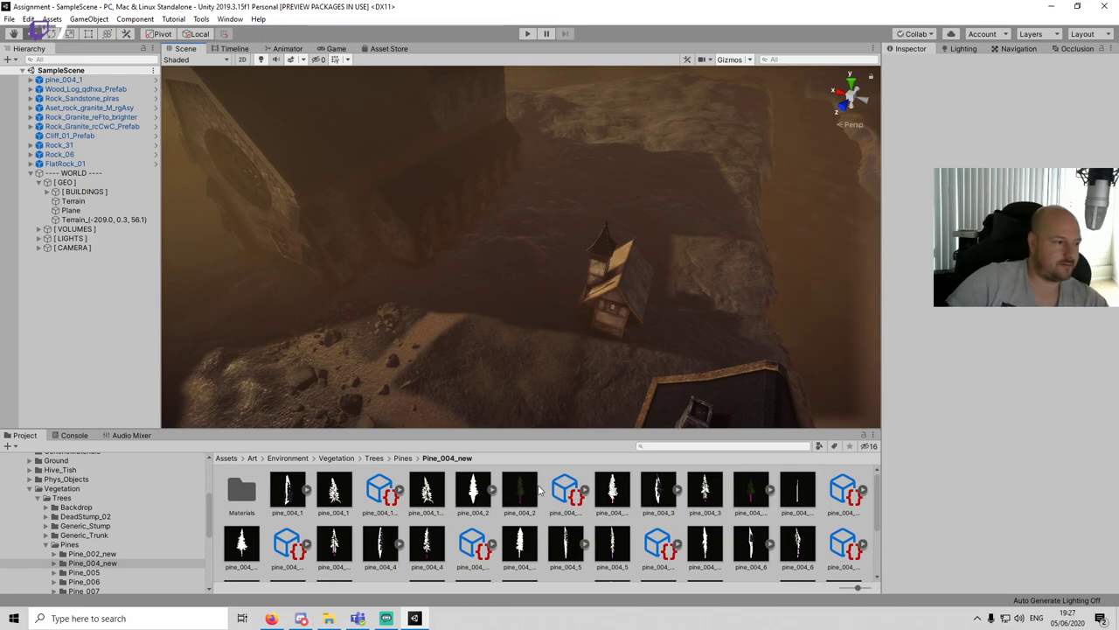
drag(482, 497, 740, 263)
key(f)
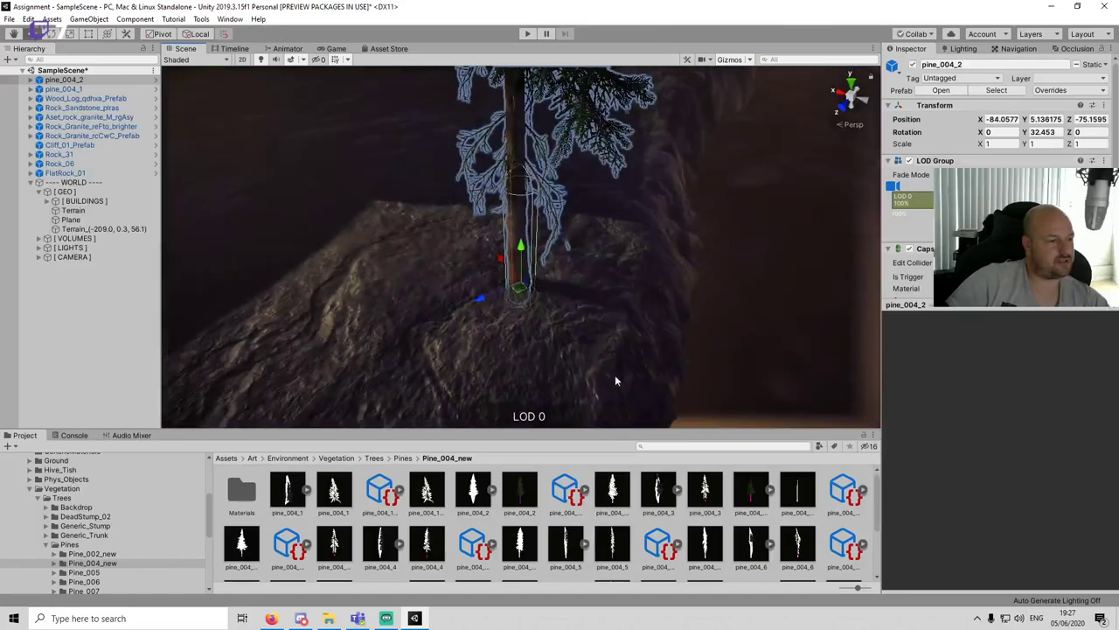
Step: Place the pine_004_3_0 asset beside pine_004_2 on the rocky bank and look at the pair
drag(756, 497, 453, 300)
scroll(453, 300, down, 4)
click(111, 335)
scroll(517, 240, down, 8)
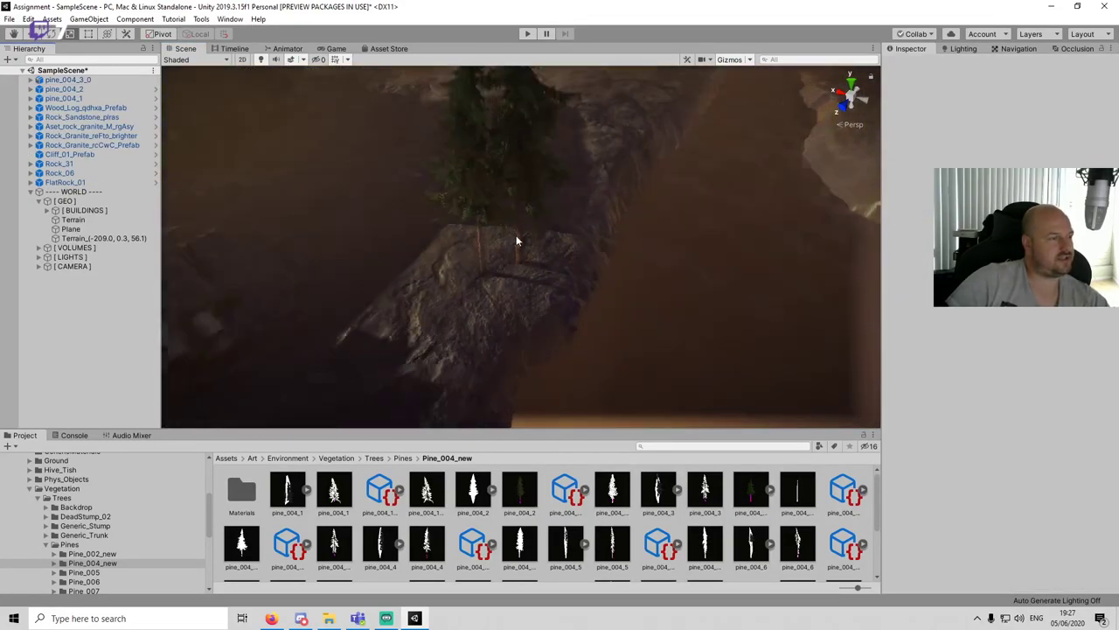
alt+drag(513, 263, 498, 288)
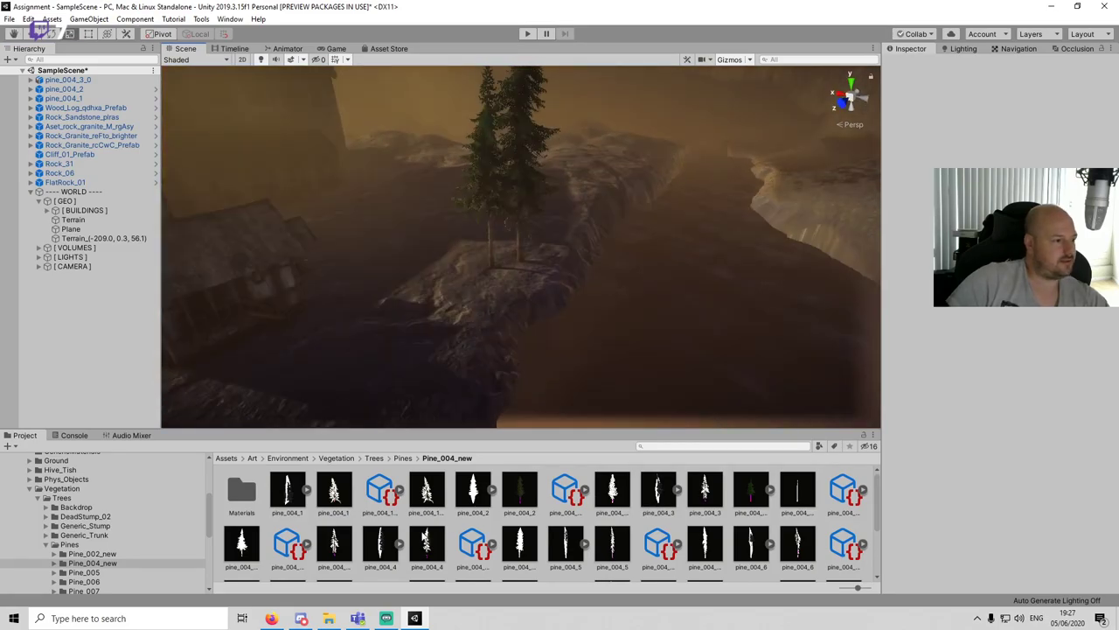
Step: Place the pine_004_3_baked_hierarchy prefab, adjust its position beside the small turreted house, and view the village
drag(336, 542, 269, 361)
right_drag(269, 361, 745, 309)
key(w)
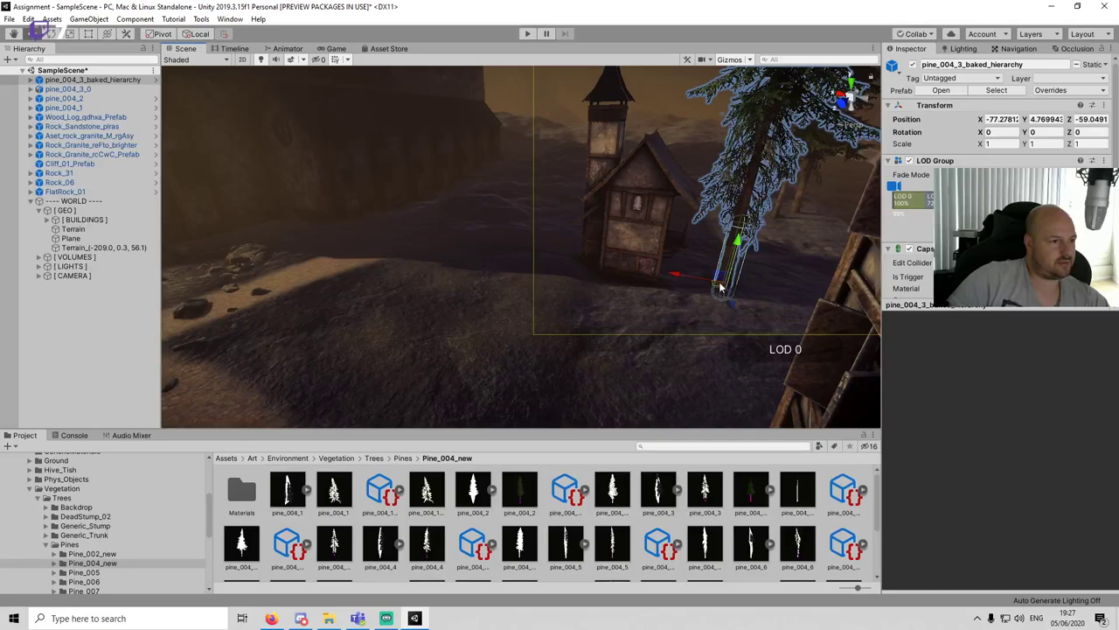
drag(721, 287, 719, 306)
click(86, 395)
right_drag(201, 337, 579, 241)
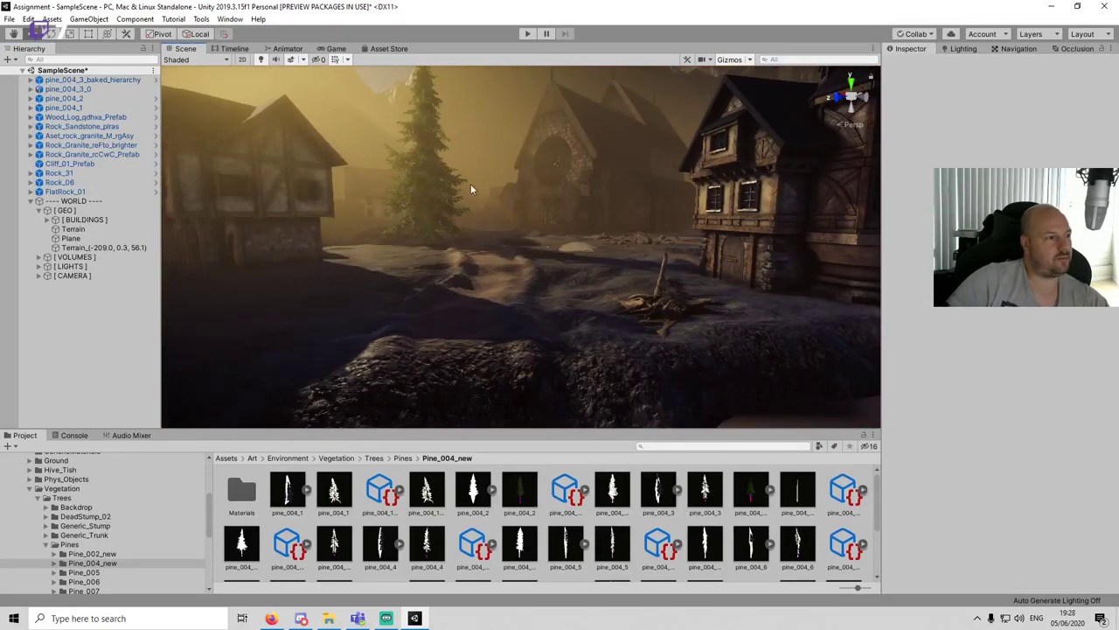
Step: Place the pine_004_clump01_A model on the open ground to the side of the church and inspect it
alt+drag(470, 184, 539, 616)
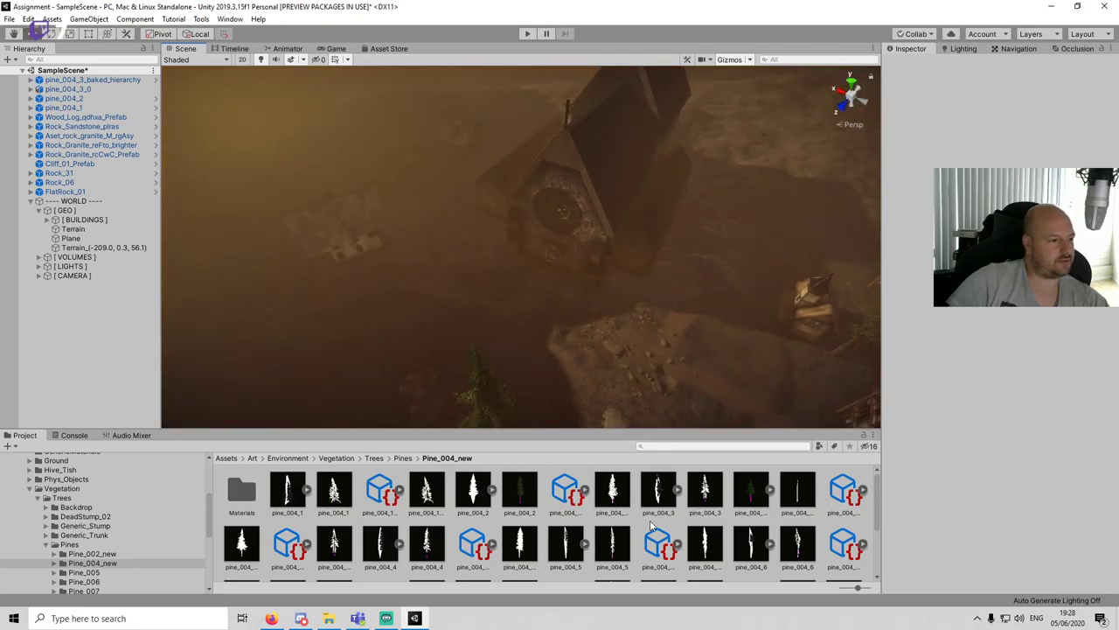
scroll(564, 542, down, 1)
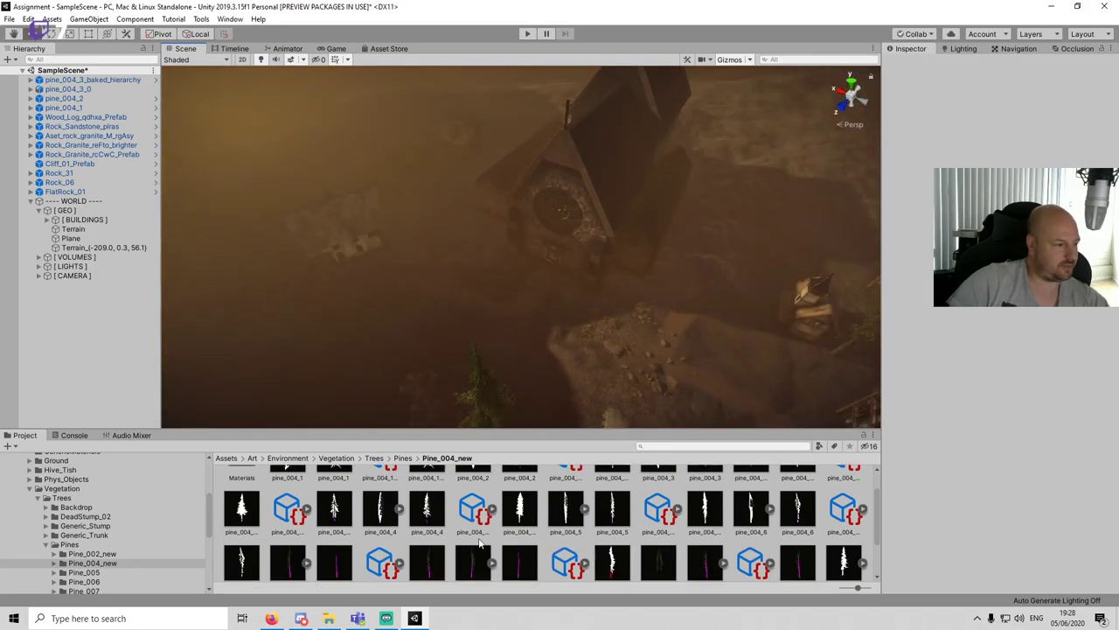
drag(292, 563, 412, 225)
key(f)
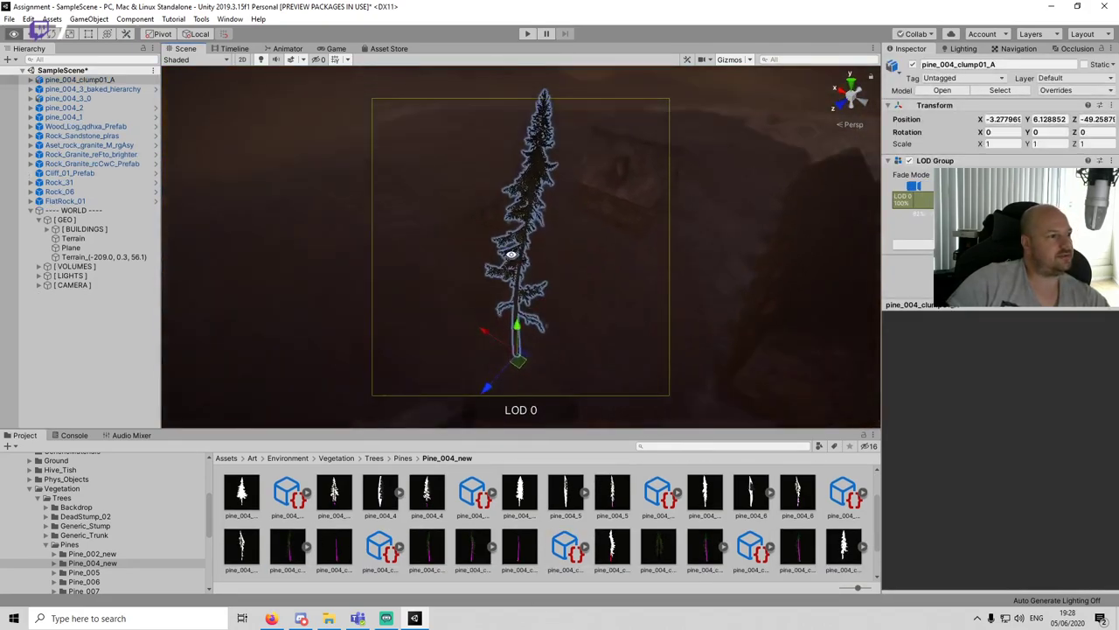
alt+drag(437, 171, 469, 169)
Step: Add another pine_004_3_baked_hierarchy tree and a pine_004_4 tree near pine_004_clump01_A
drag(335, 497, 584, 397)
drag(433, 504, 451, 413)
click(105, 353)
Step: Review the added pines in a maximized Game view, restore the layout, and return to the Scene view
click(333, 49)
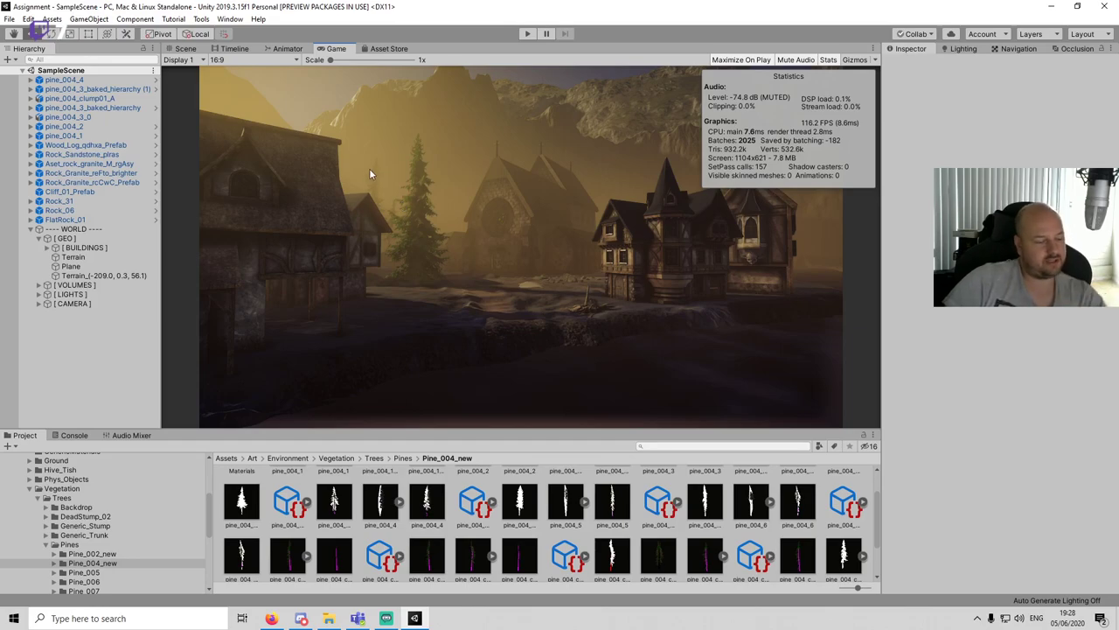
key(shift+space)
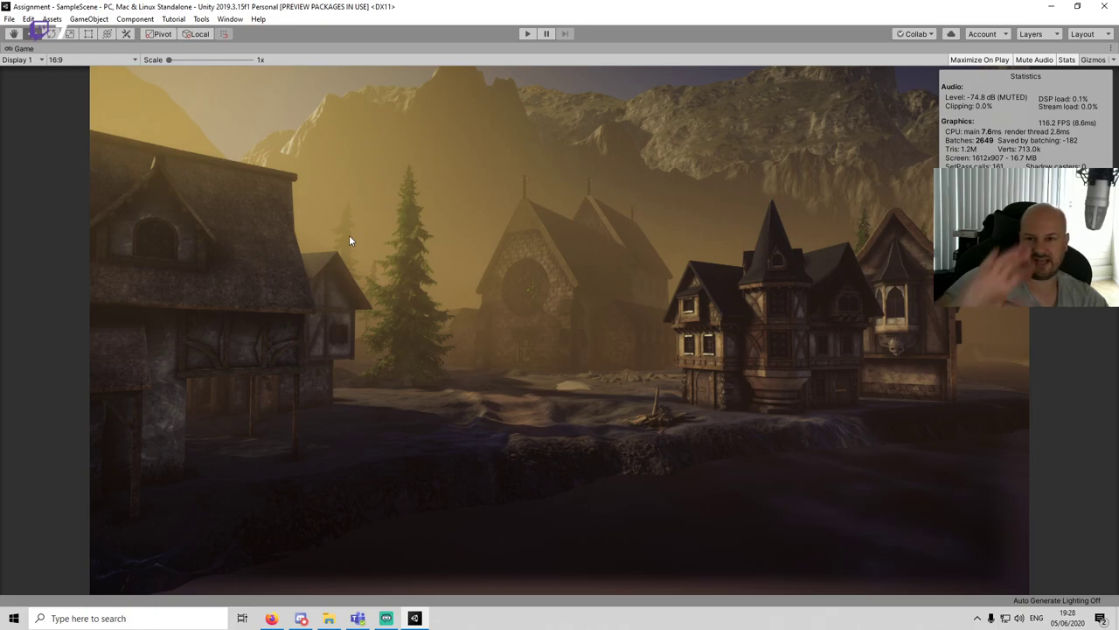
key(shift+space)
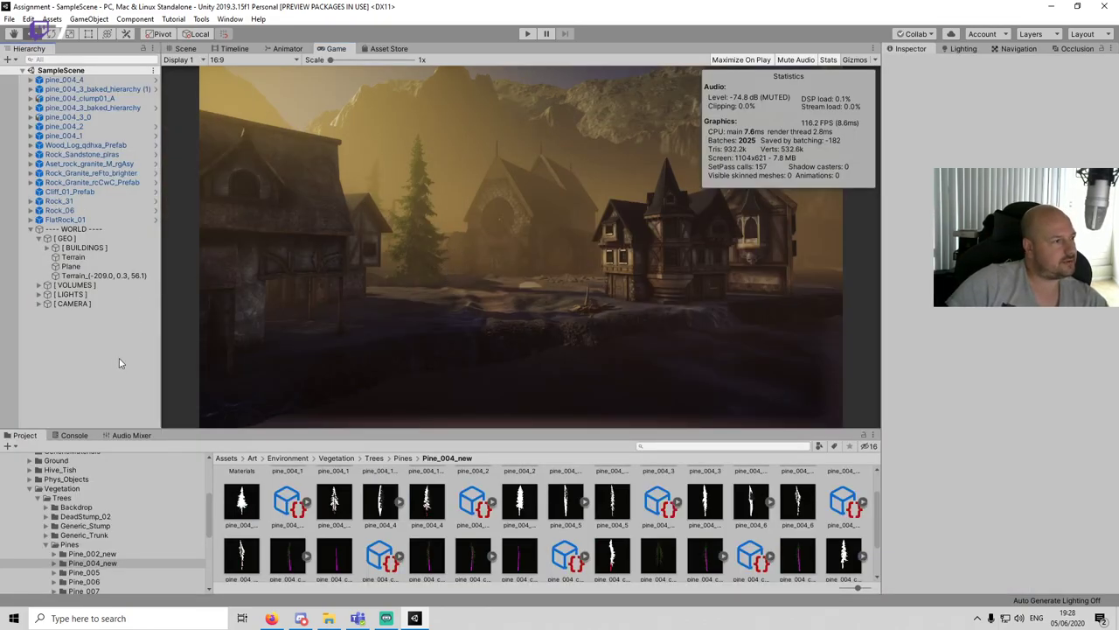
click(185, 48)
Step: View the trees behind the village houses and open the Pine_005 folder for more pine assets
middle_drag(554, 233, 627, 422)
scroll(455, 530, down, 2)
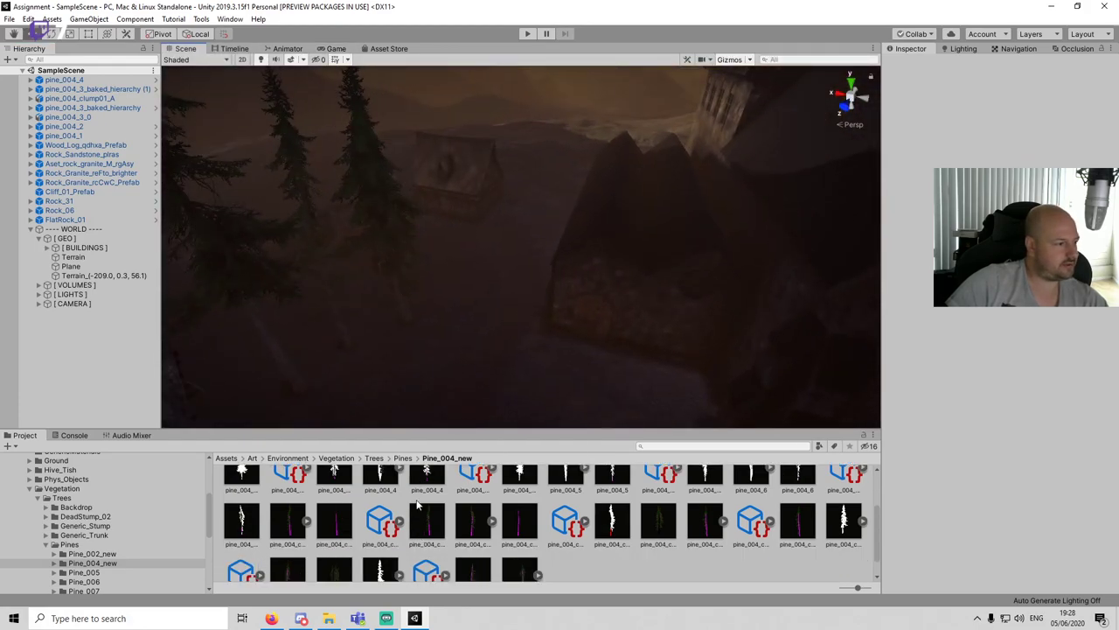
click(100, 572)
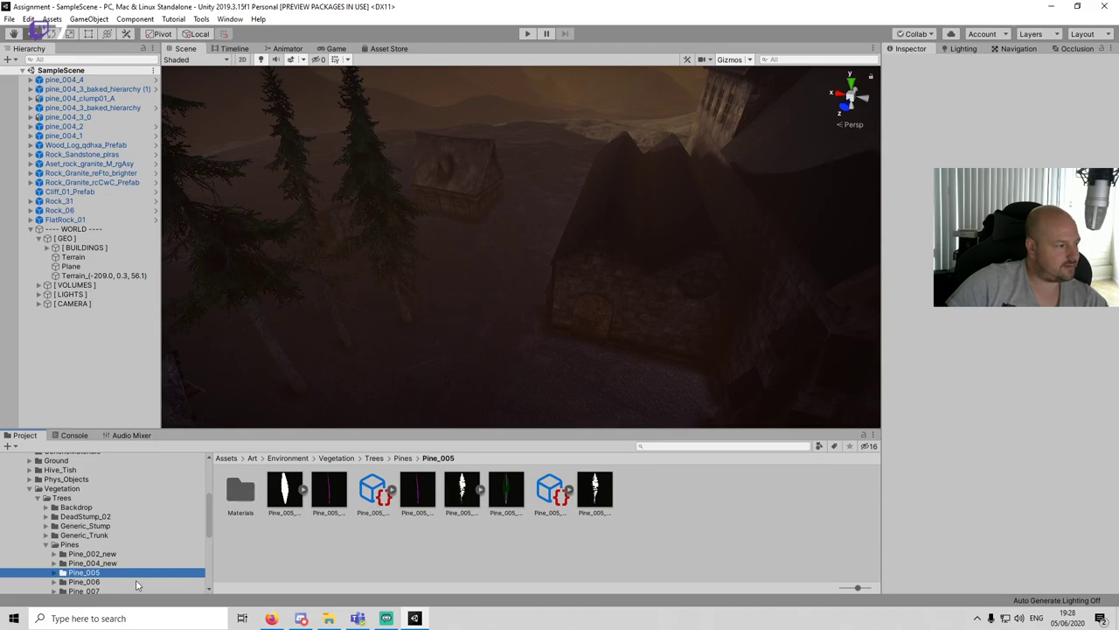
Step: Place pine_006_01 from the Pine_006 folder beside the village houses, scaled to about 3.2, and adjust its position on the ground
click(96, 581)
drag(343, 503, 529, 214)
scroll(560, 218, up, 6)
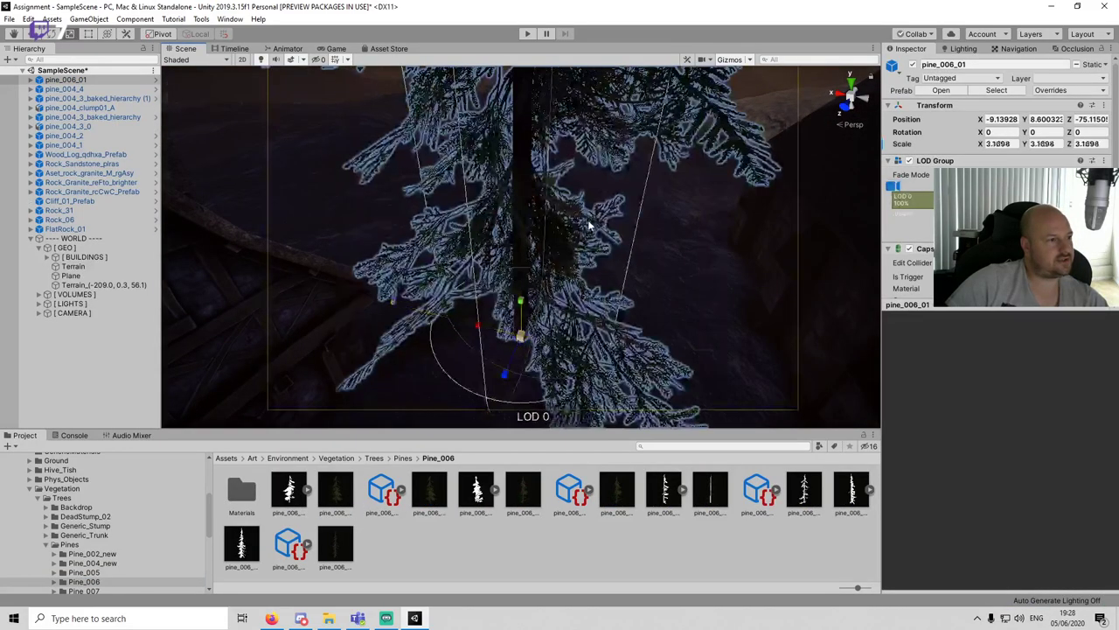
scroll(589, 225, down, 5)
key(w)
drag(521, 298, 486, 245)
click(121, 374)
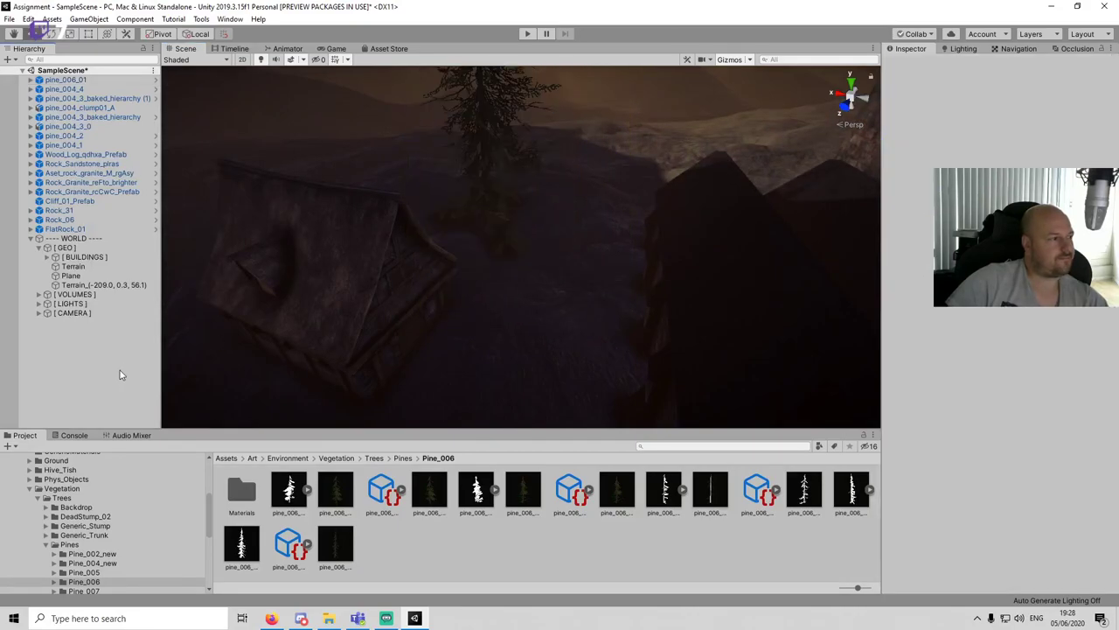
Step: Review the new pine against the houses and church from farther away, and save the scene
scroll(617, 300, down, 4)
alt+drag(618, 300, 575, 246)
scroll(533, 227, down, 4)
scroll(568, 241, down, 4)
scroll(575, 246, up, 2)
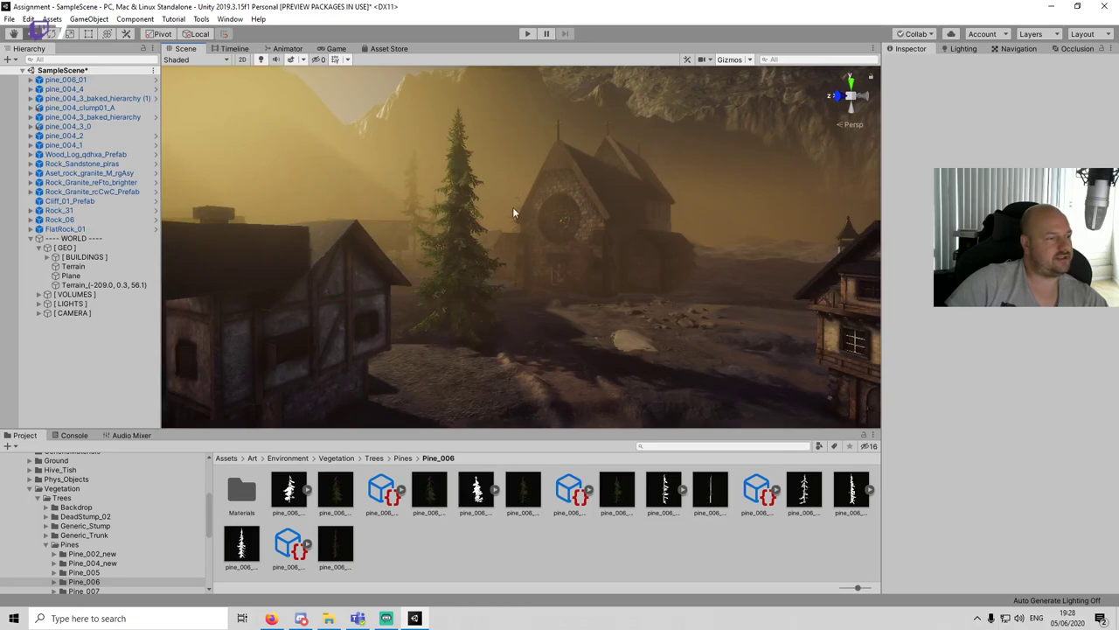
key(ctrl+s)
alt+drag(634, 273, 665, 320)
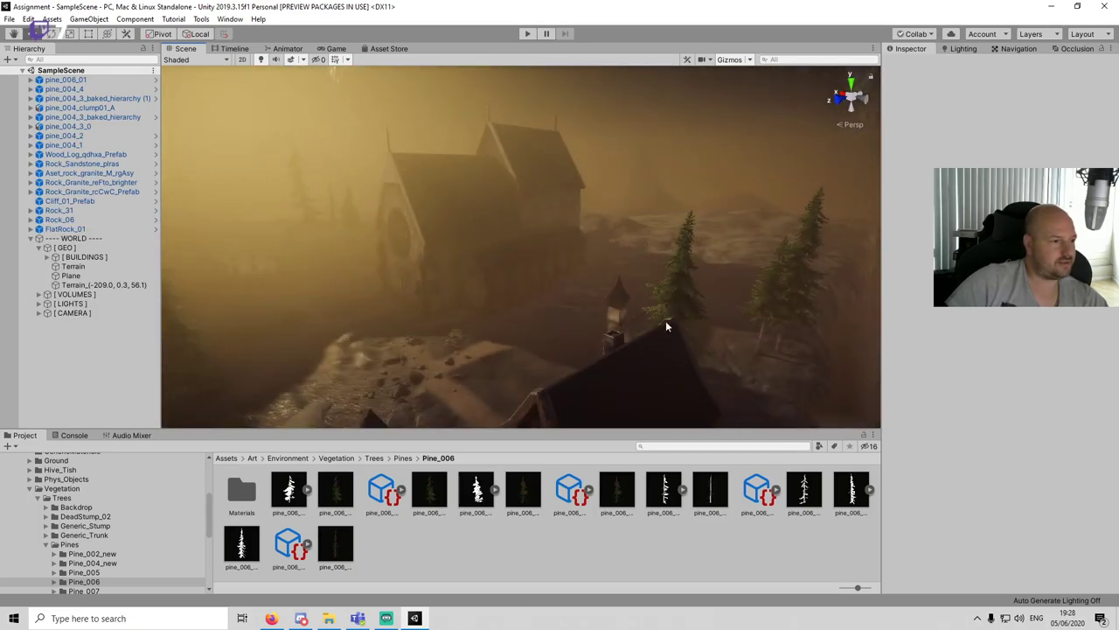
scroll(675, 351, up, 3)
drag(336, 544, 647, 313)
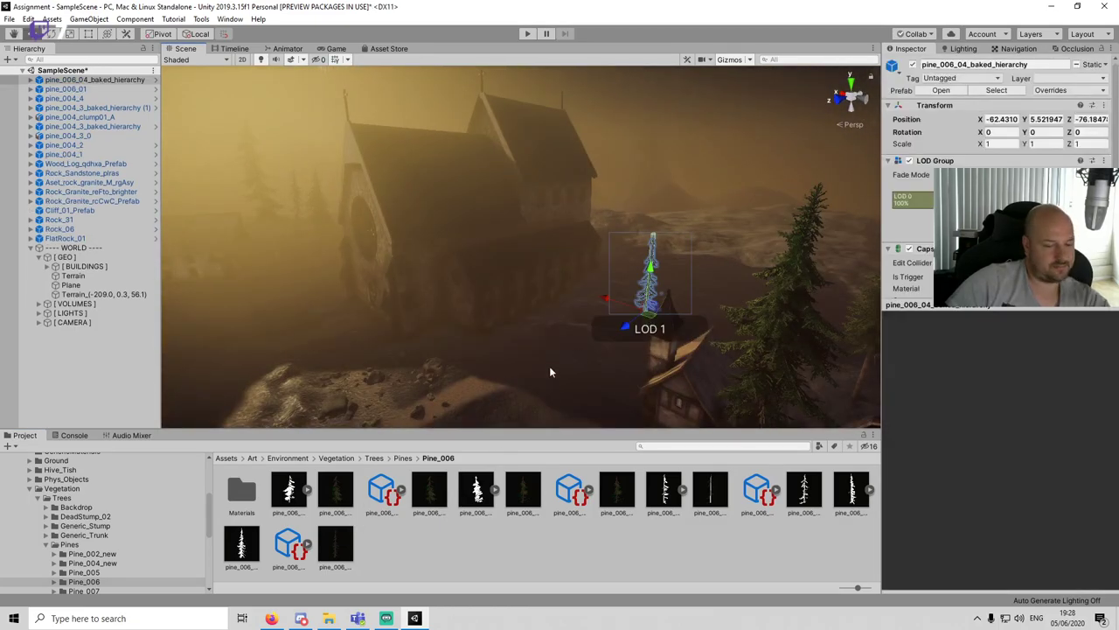
key(Delete)
Step: Place a pine_004_1 tree from the Pine_004_new folder on the ground beside the church and save the scene
click(117, 564)
drag(342, 498, 640, 298)
key(f)
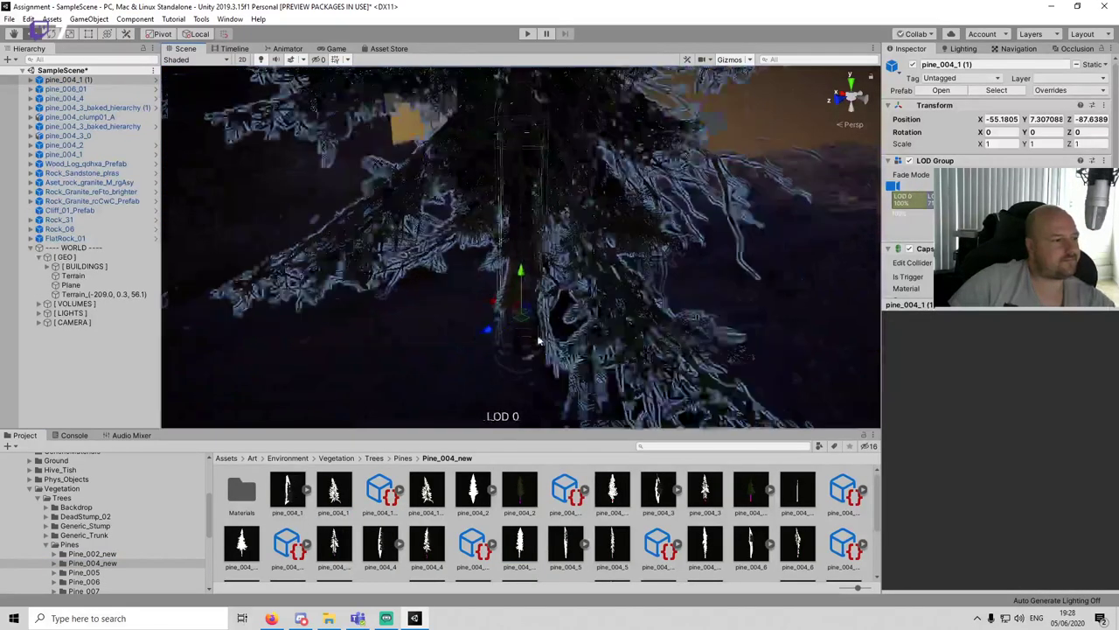
scroll(542, 348, down, 6)
key(ctrl+s)
scroll(612, 332, down, 5)
scroll(608, 332, down, 4)
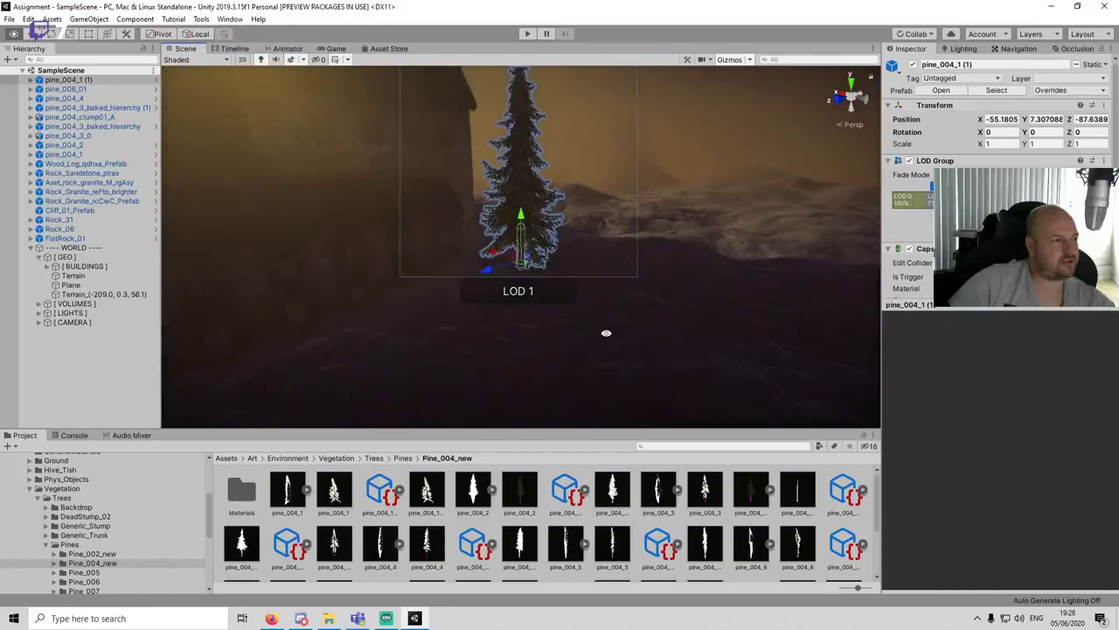
Step: Add a pine_004_3_0 tree beside the church, scale it to 1.6035 and rotate it about its vertical axis
alt+drag(605, 332, 639, 362)
middle_drag(639, 362, 853, 337)
drag(762, 488, 805, 338)
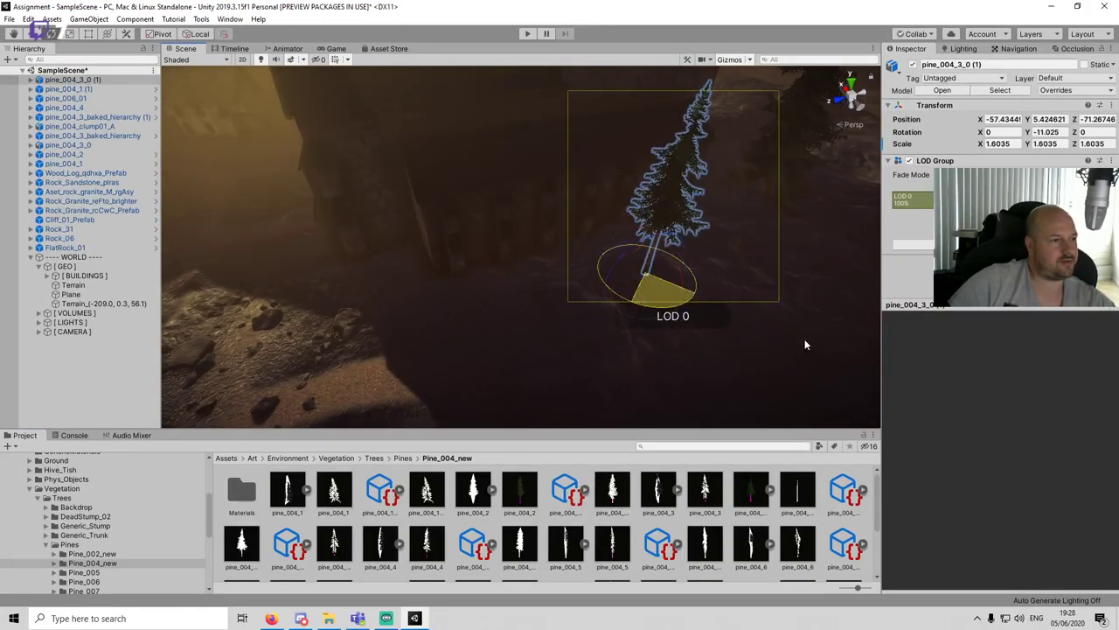
drag(640, 281, 632, 281)
click(61, 393)
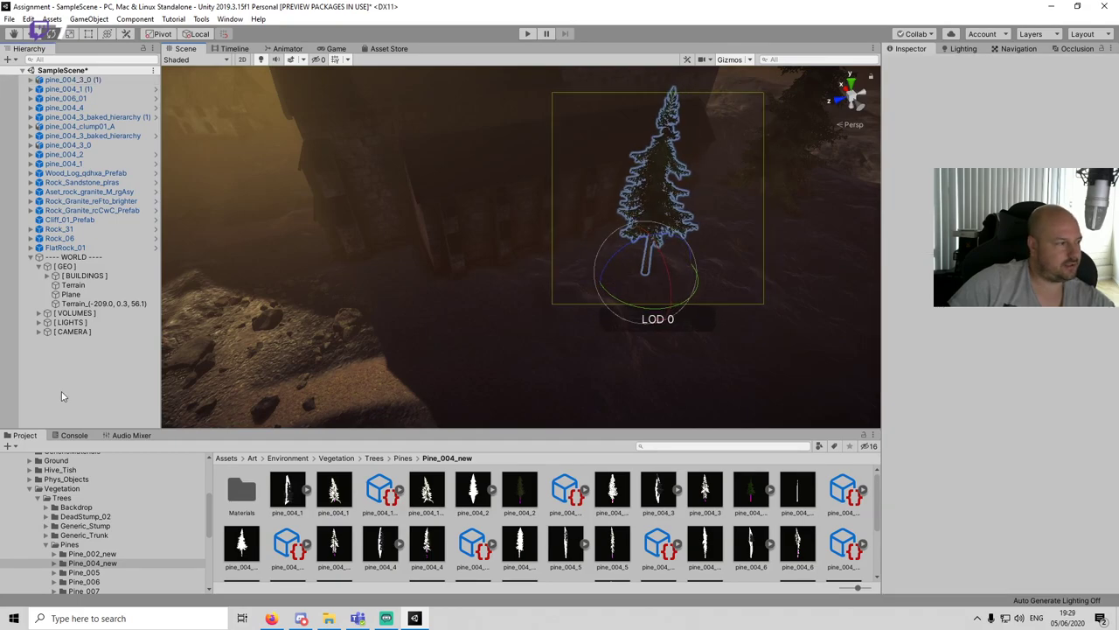
Step: Place the pine_004_clump01_baked_hierarchy prefab beside the church, then rotate it and move it into position
scroll(673, 536, down, 3)
drag(652, 507, 532, 370)
drag(657, 356, 773, 365)
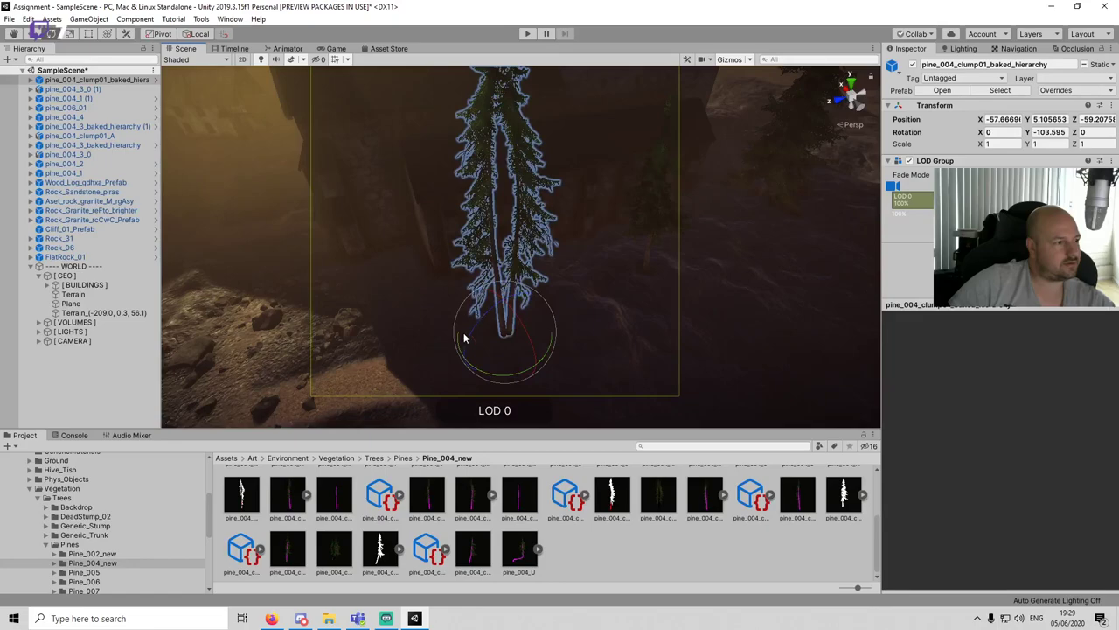
drag(464, 334, 705, 254)
key(w)
drag(644, 225, 642, 230)
click(123, 409)
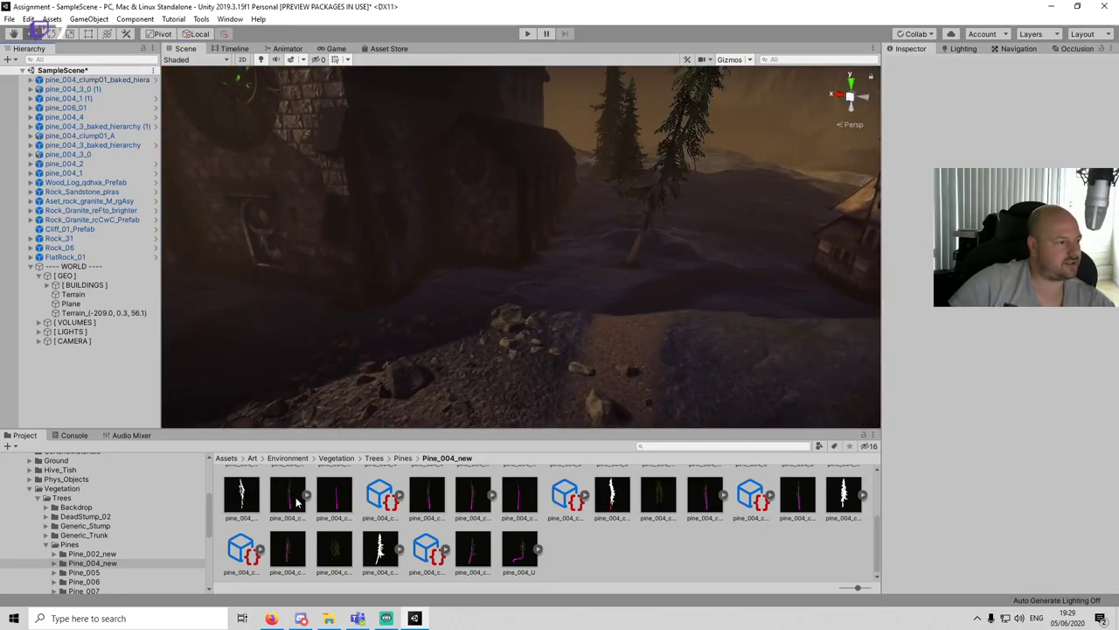
Step: Add the pine_004_clump02_baked_hierarchy prefab next to the previous clump, resize it and save the scene
drag(338, 557, 610, 241)
key(r)
click(101, 375)
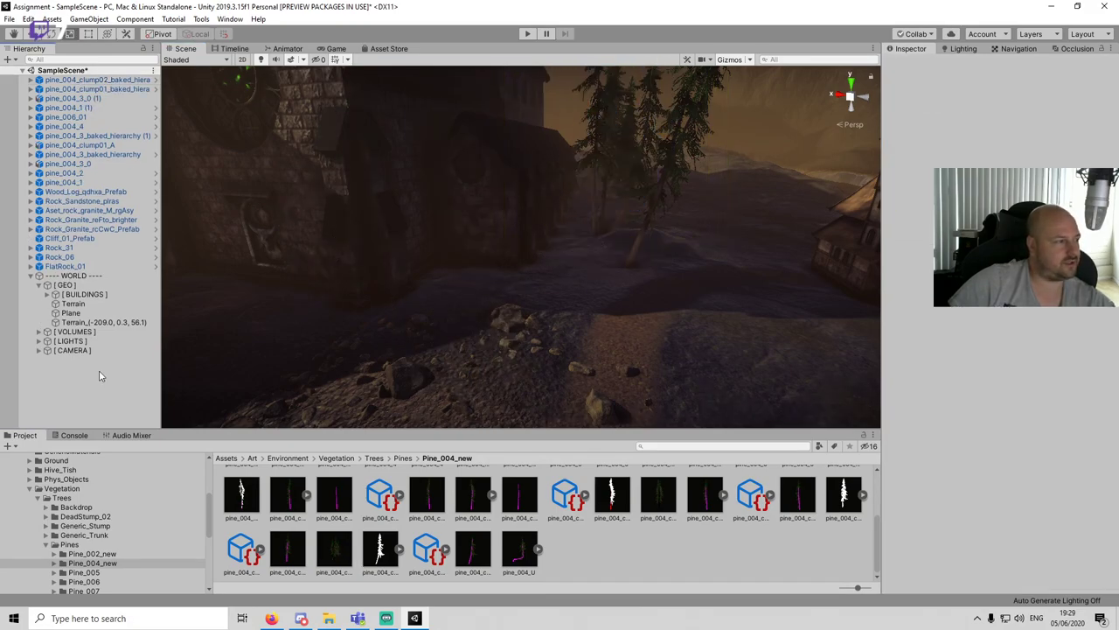
key(ctrl+s)
Step: Add a pine_004_2 tree and a small pine_004_3_0 tree near the clumps beside the church and save the scene
alt+drag(699, 226, 659, 224)
right_drag(659, 224, 580, 239)
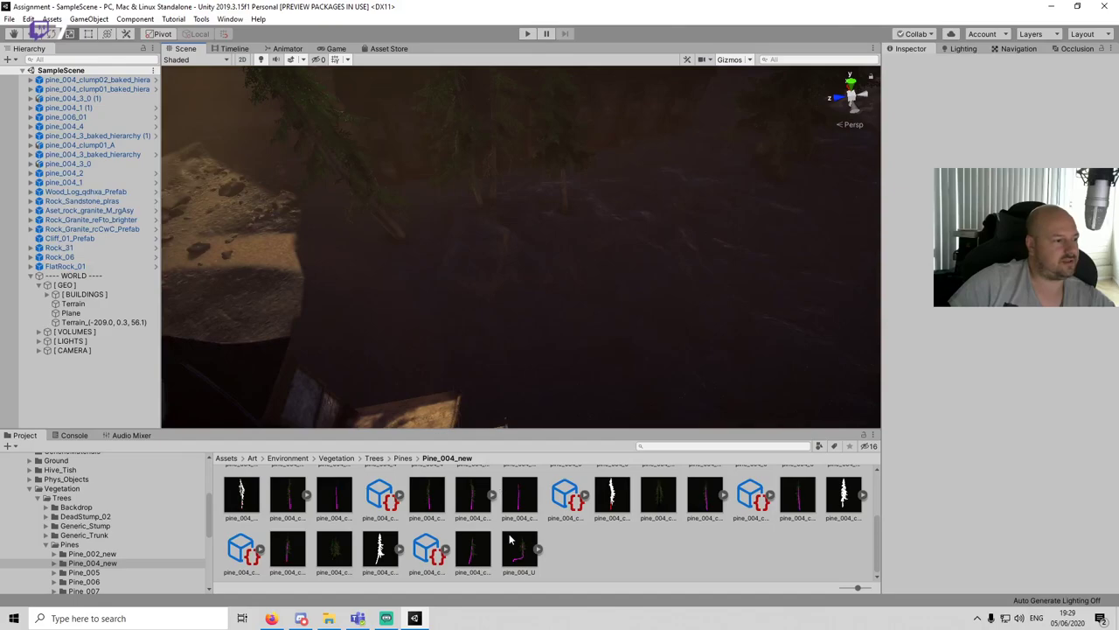
scroll(693, 514, up, 3)
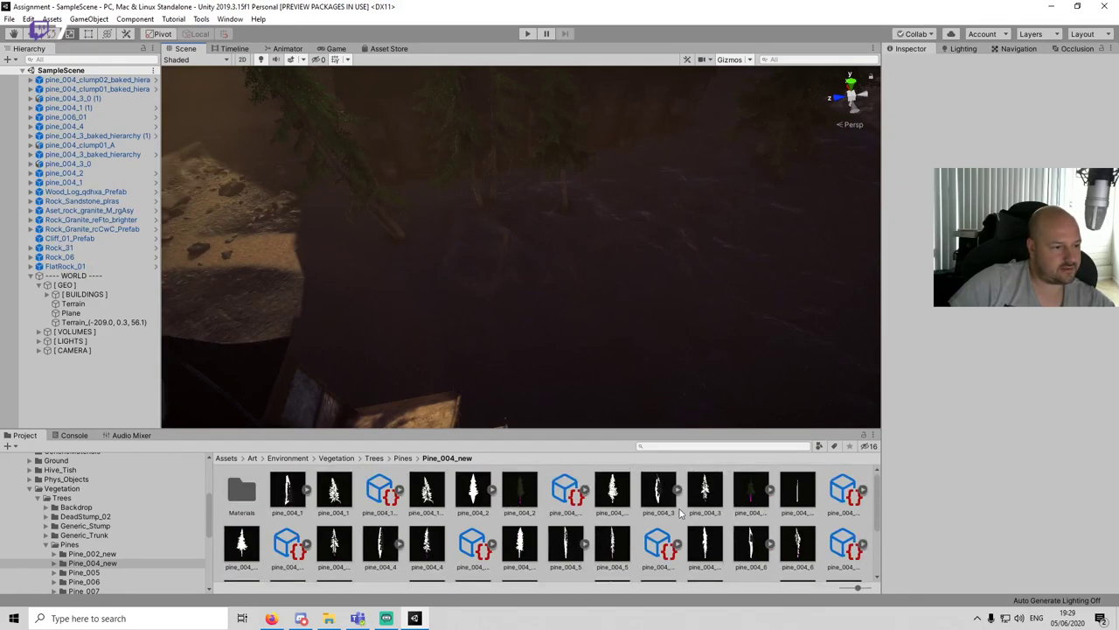
drag(526, 498, 533, 241)
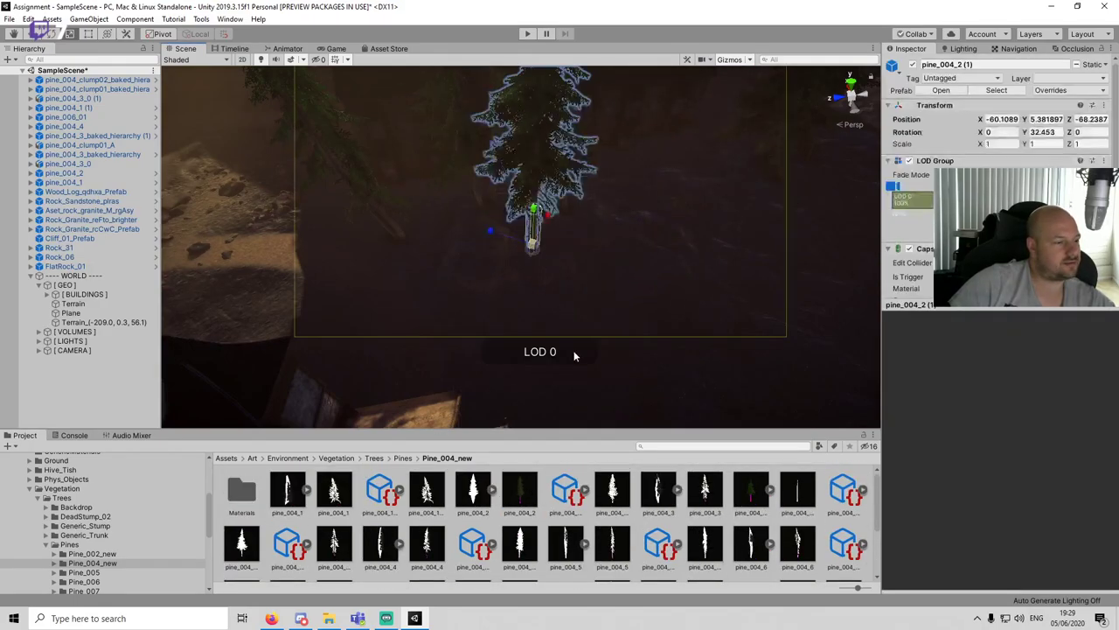
drag(452, 269, 448, 265)
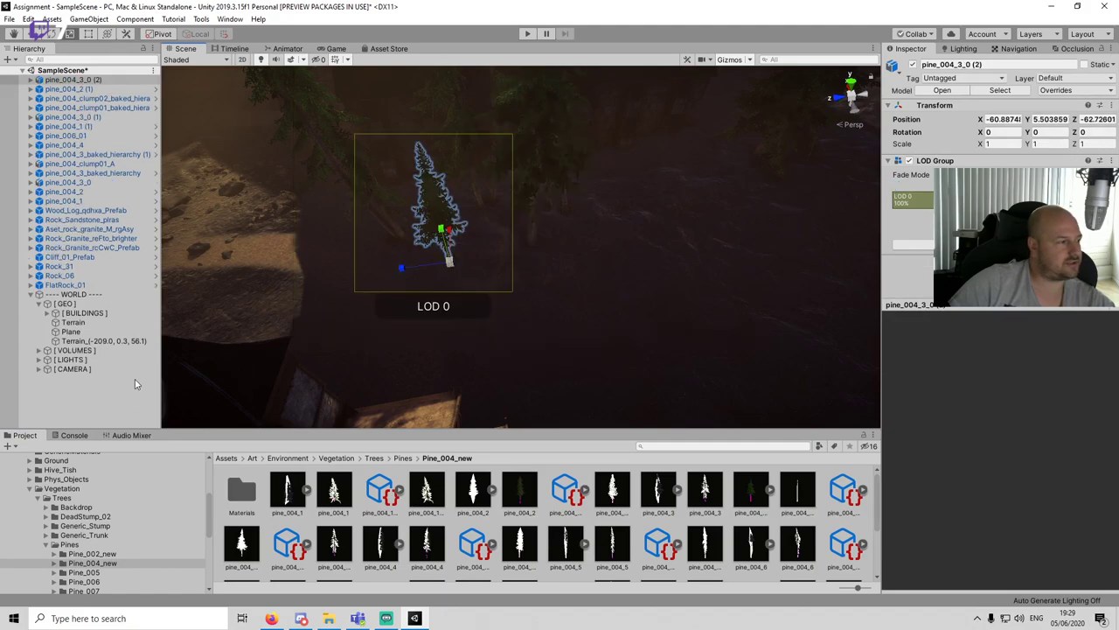
click(131, 402)
right_drag(752, 279, 616, 207)
key(ctrl+s)
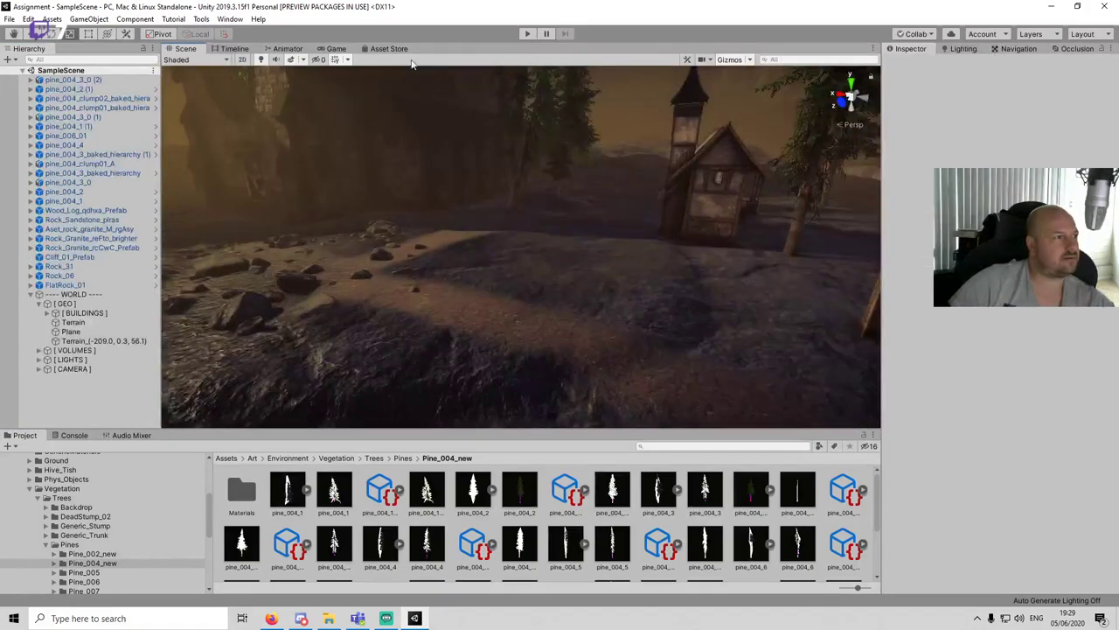
Step: Review the tree placement in a maximized Game view, restore the layout and return to the Scene view
double_click(335, 48)
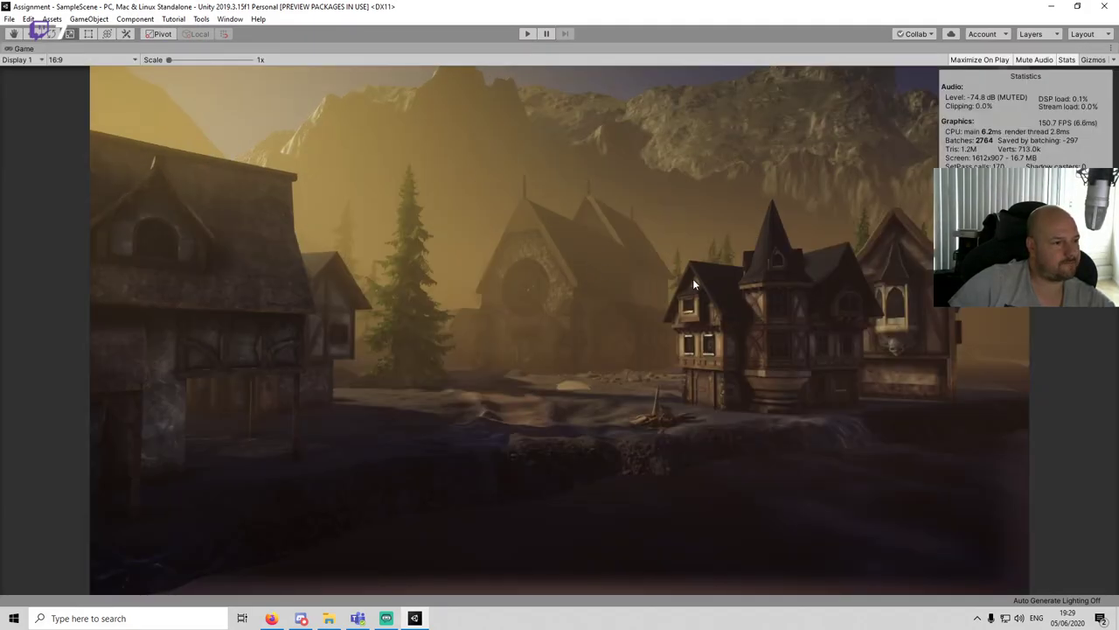
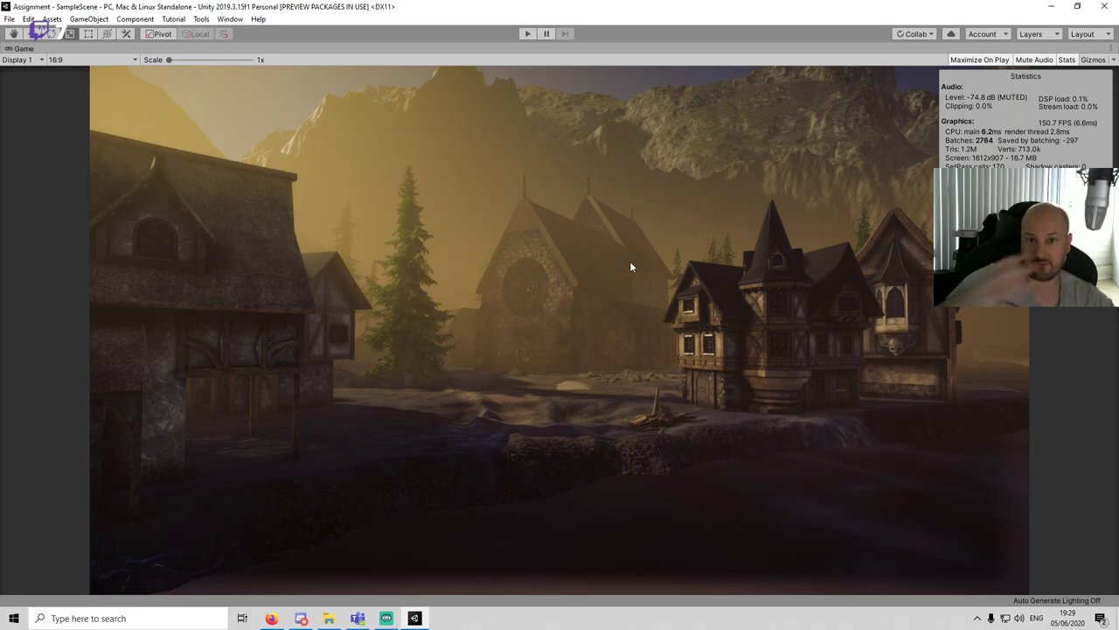
key(shift+space)
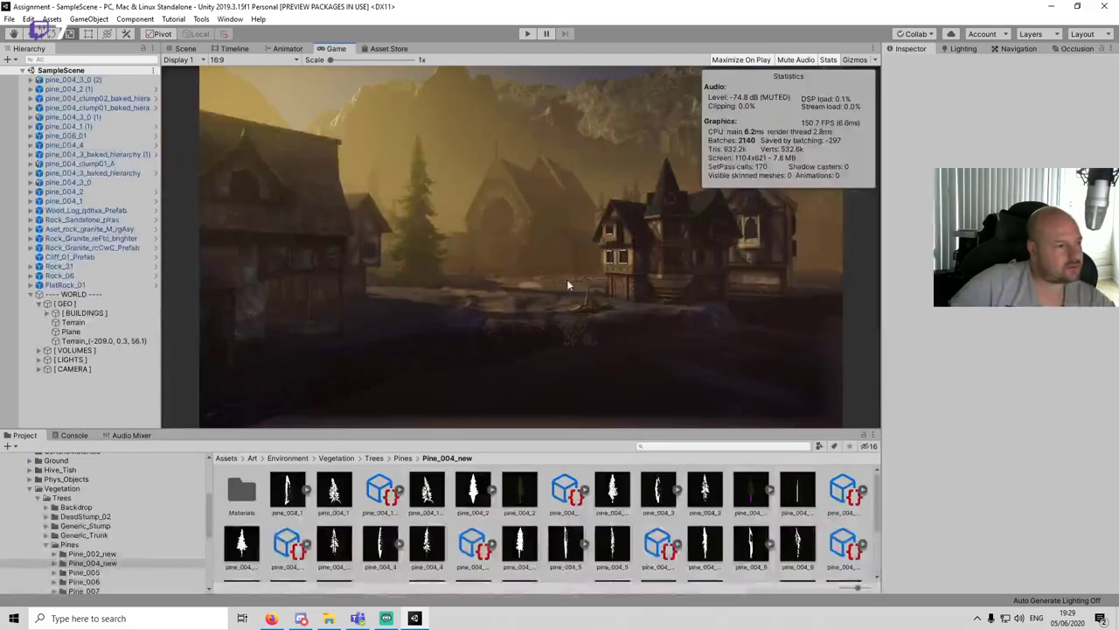
click(186, 49)
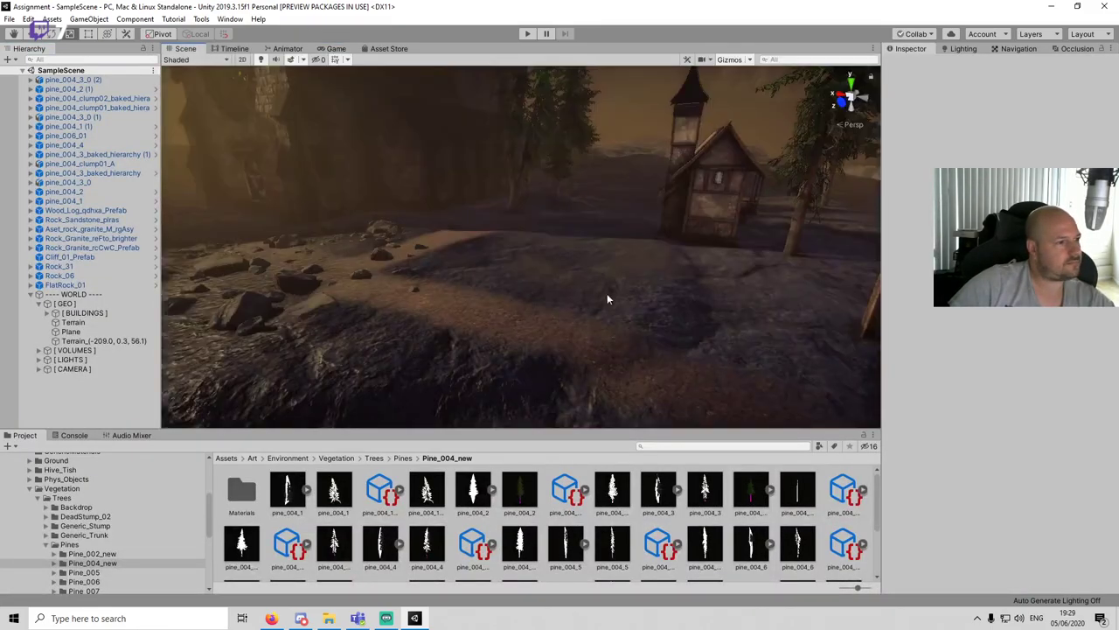
scroll(581, 303, down, 8)
middle_drag(659, 342, 616, 271)
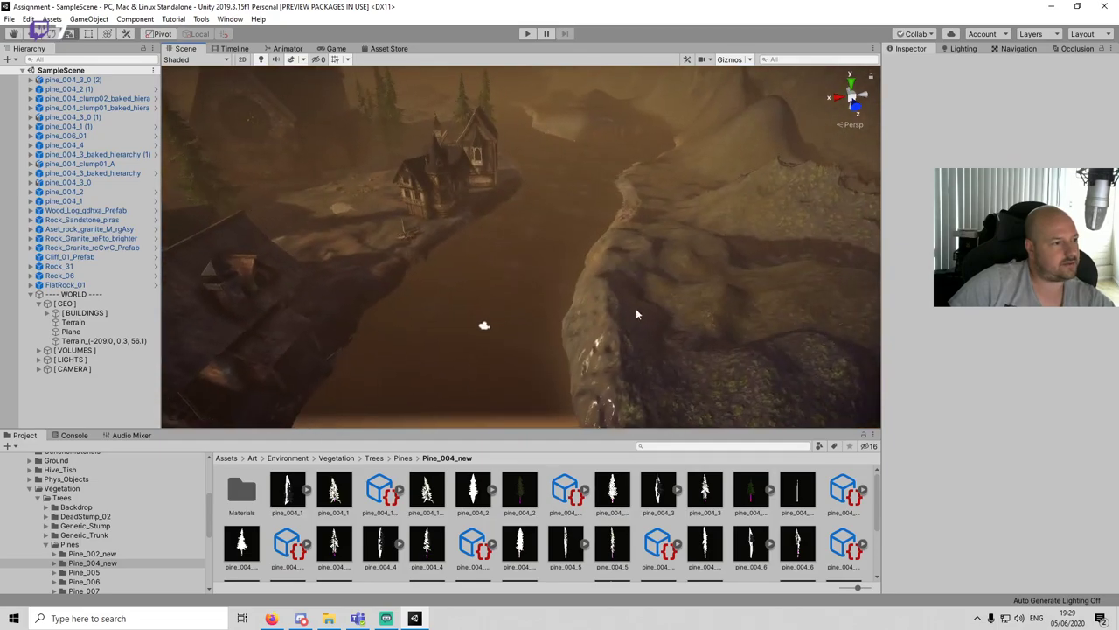
drag(378, 503, 580, 357)
key(Delete)
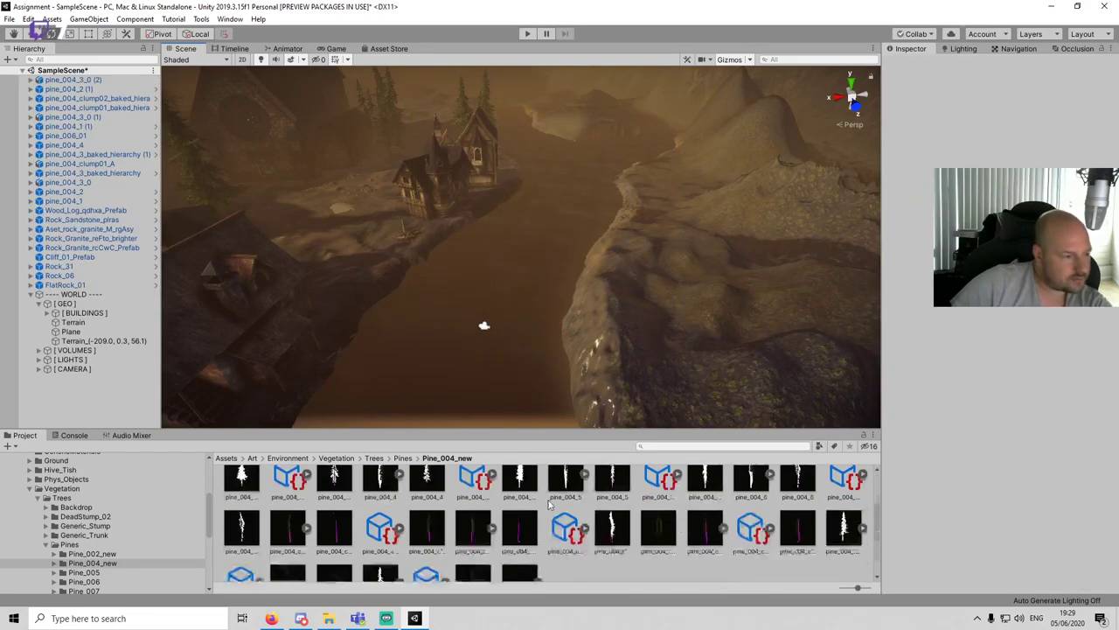
Step: Place the bent pine_004_U tree on the cliff edge near the camera with Y rotation 164.458 and check its framing in the Game view
drag(591, 293, 296, 170)
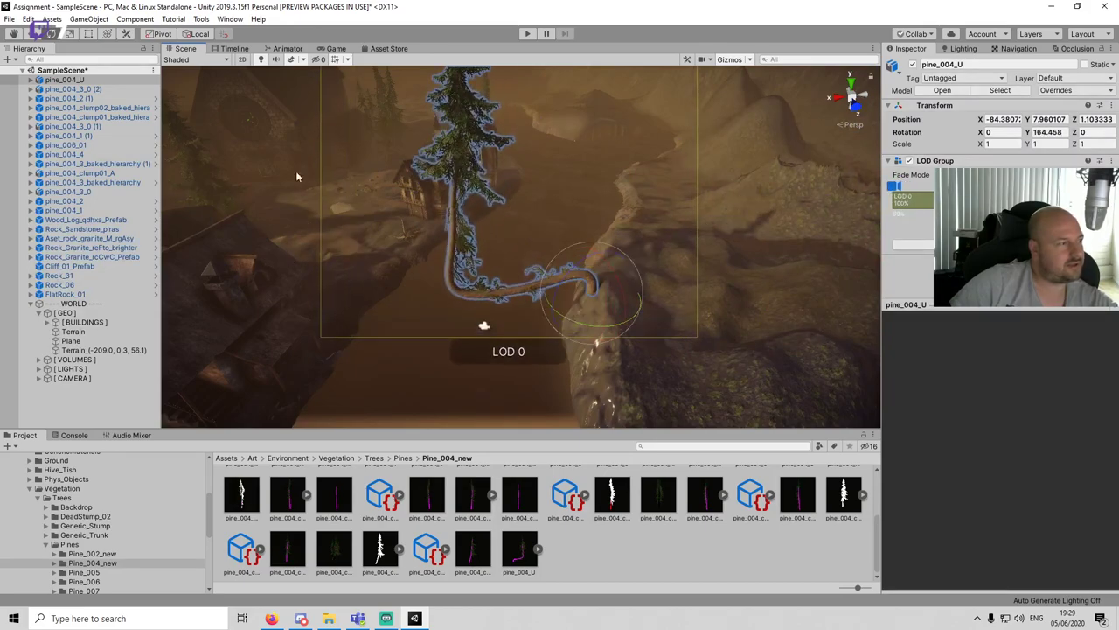
click(335, 49)
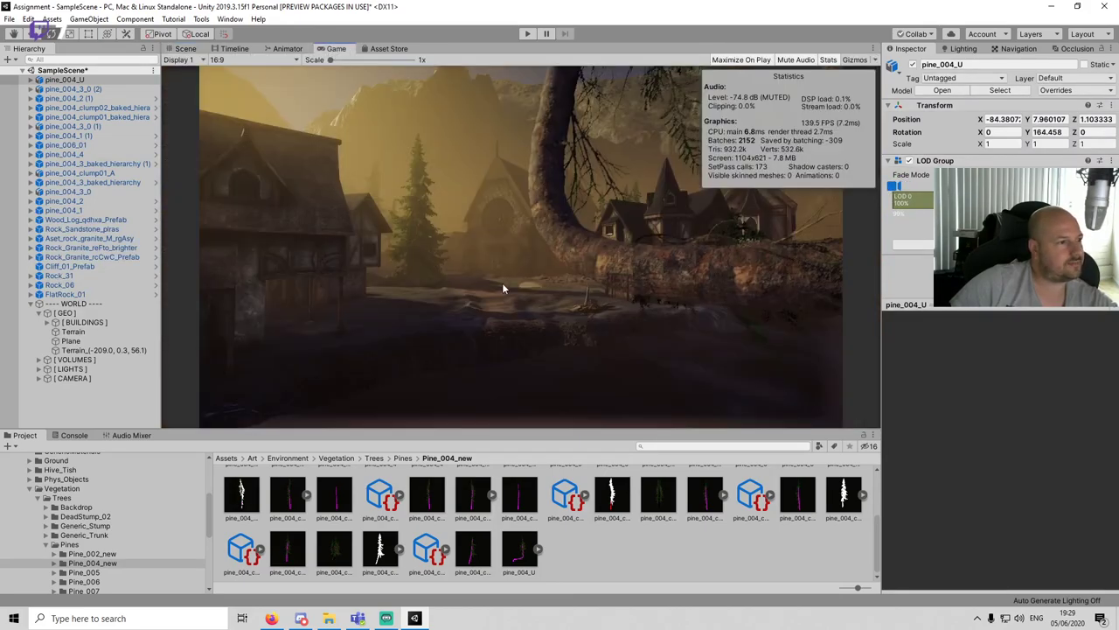
click(184, 49)
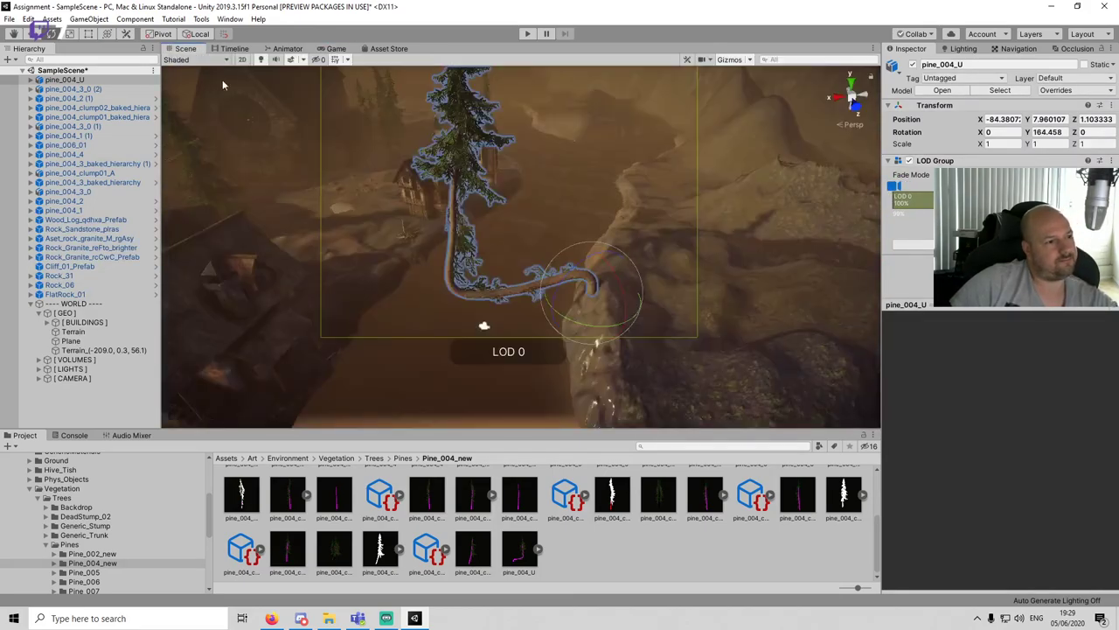
Step: Move pine_004_U to X -88.25, Z -2.16, and check the framing in the Game view with the statistics overlay hidden
key(w)
drag(612, 287, 603, 262)
click(335, 49)
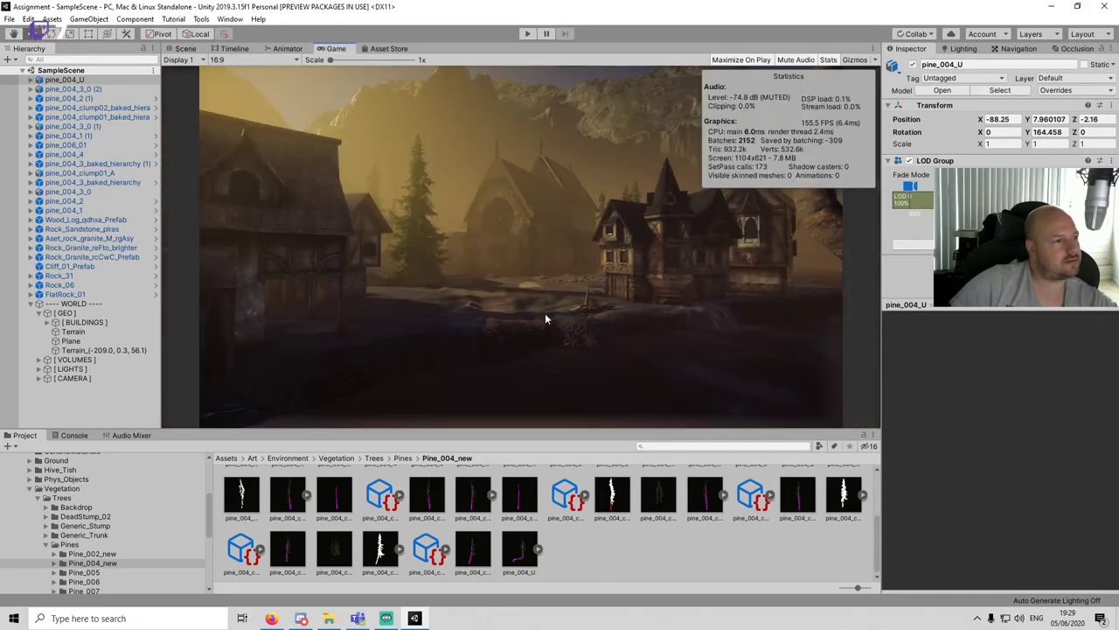
click(827, 61)
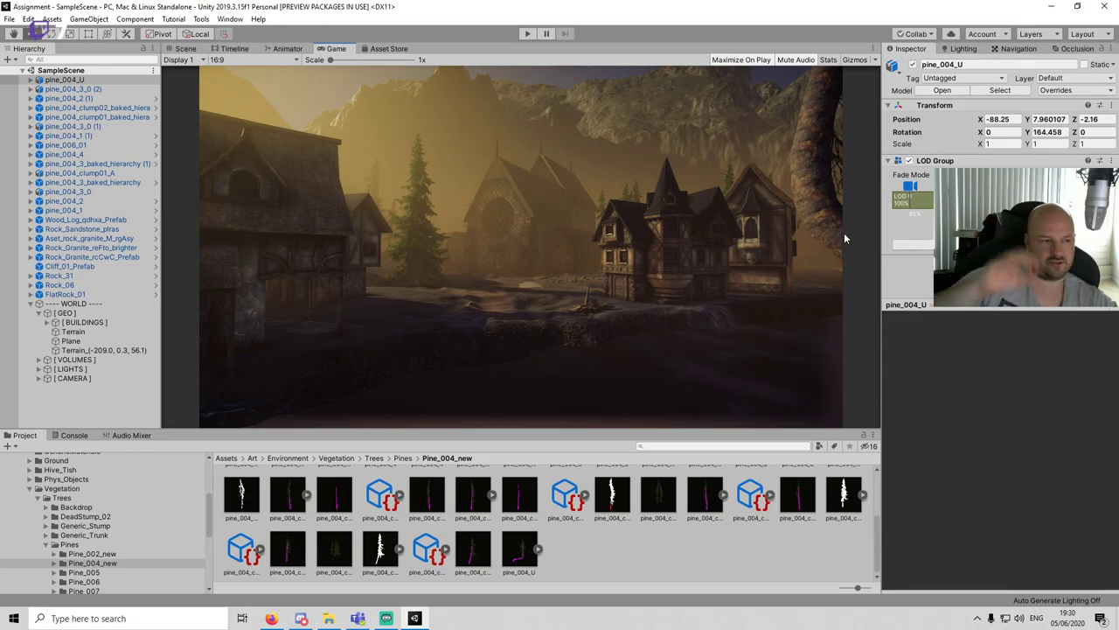
Step: Rotate pine_004_U to 156.504 on the Y axis and check it in the Game view
click(184, 48)
key(e)
drag(607, 295, 601, 316)
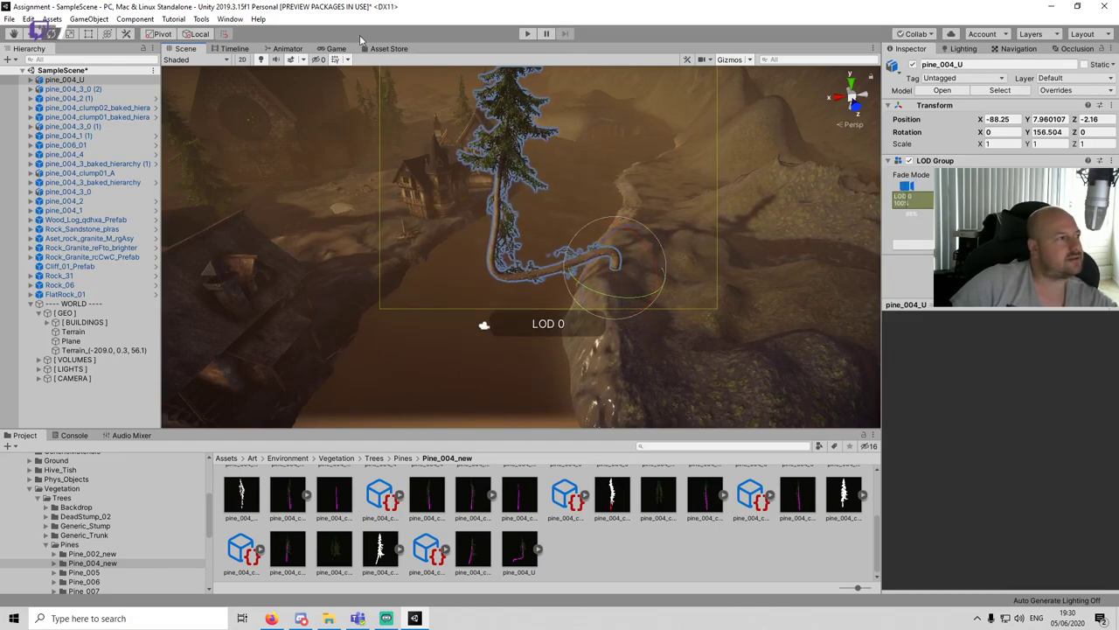
click(336, 48)
Step: Tilt pine_004_U to 10.954 on the Z axis, scale it down to 0.72807 and check it in the Game view
click(185, 49)
drag(616, 255, 607, 285)
key(w)
key(r)
click(333, 50)
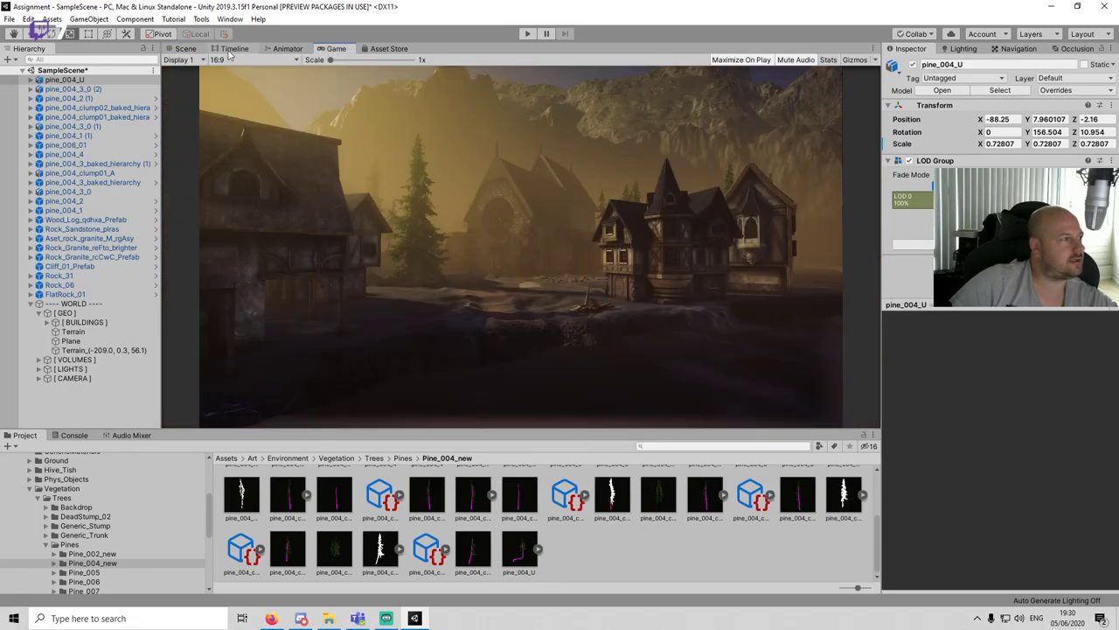
Step: Reposition pine_004_U to X -85.03, Y 7.2, Z 0.26 on the cliff edge, comparing its framing in the Game view
click(186, 49)
drag(614, 284, 588, 298)
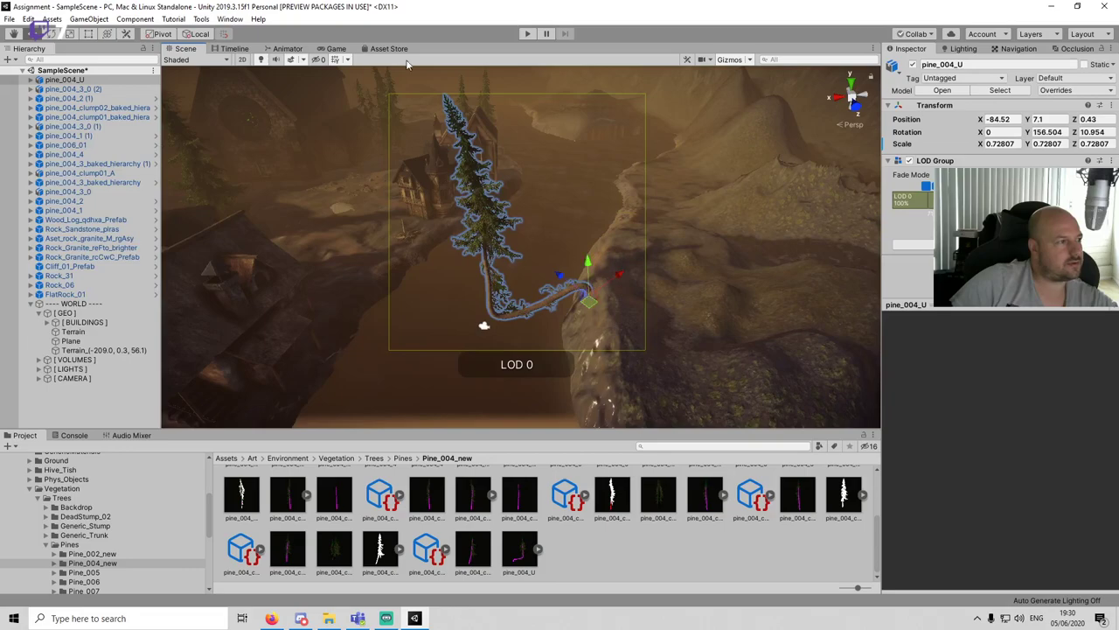
click(336, 49)
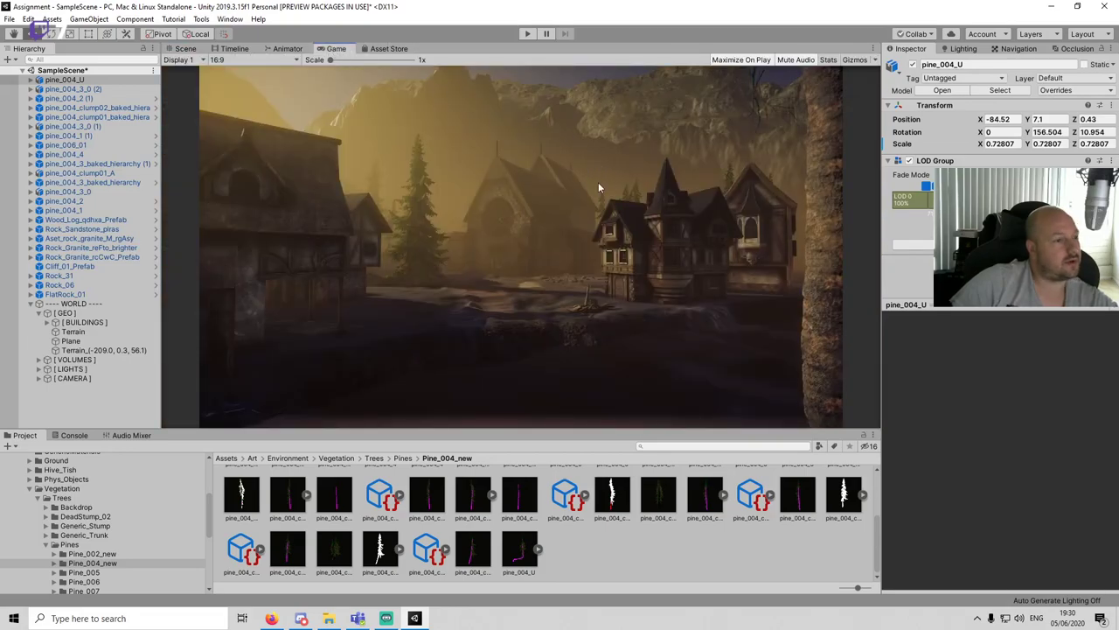
click(196, 49)
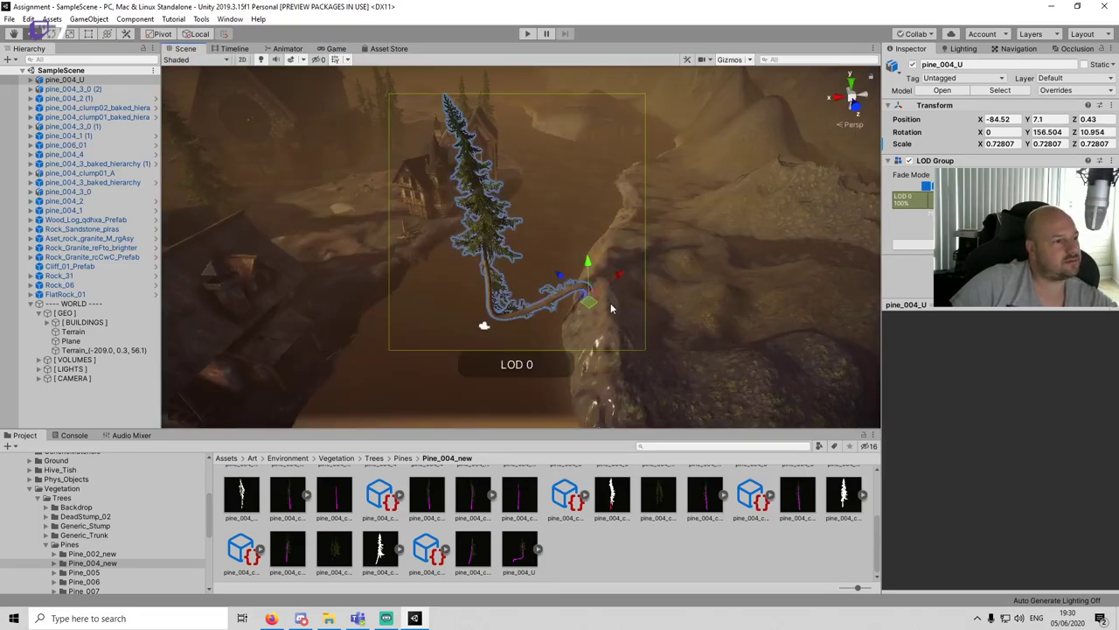
drag(593, 310, 585, 306)
click(335, 49)
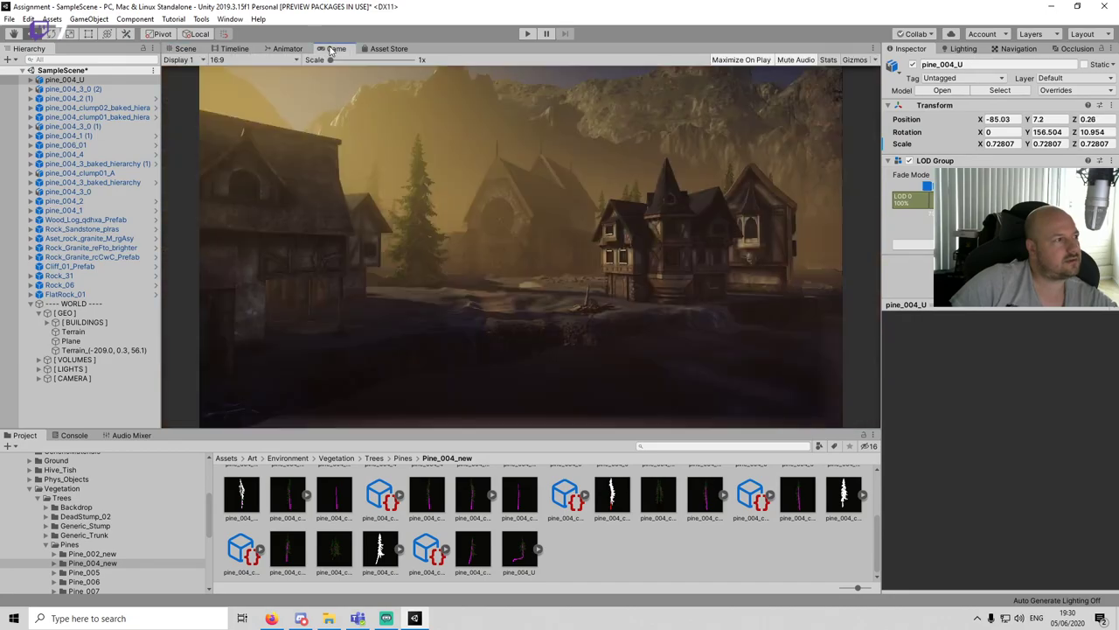
click(180, 50)
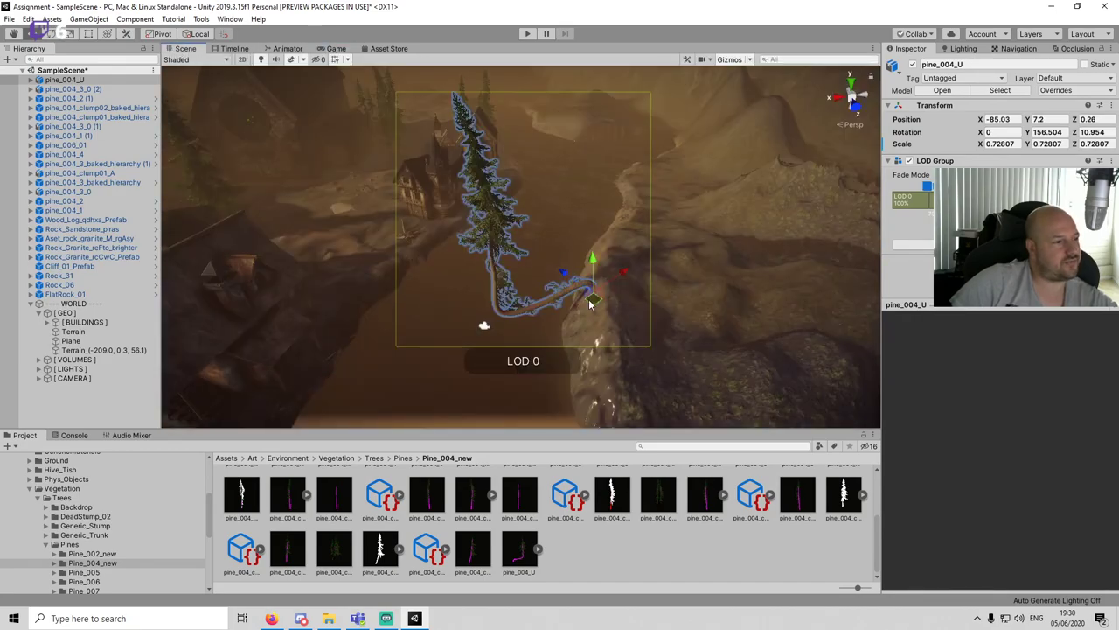
Step: Move pine_004_U to X -84.33, Y 5.34, Z 1.24 and check its framing in the maximized Game view
drag(589, 304, 593, 308)
drag(595, 265, 596, 281)
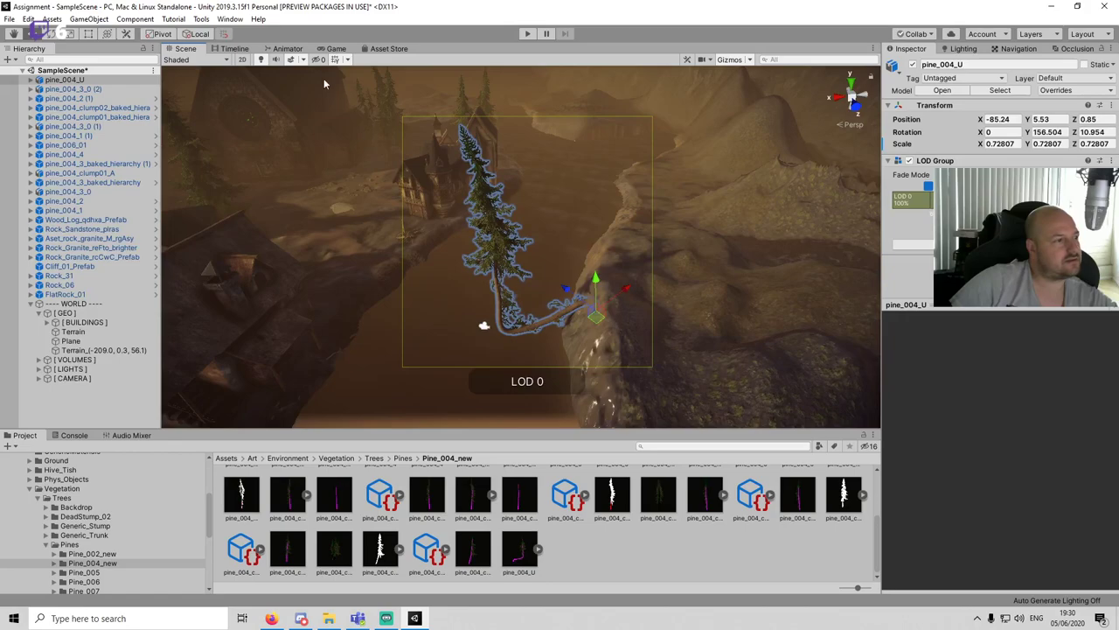
click(336, 49)
key(ctrl+1)
ctrl+drag(625, 301, 609, 307)
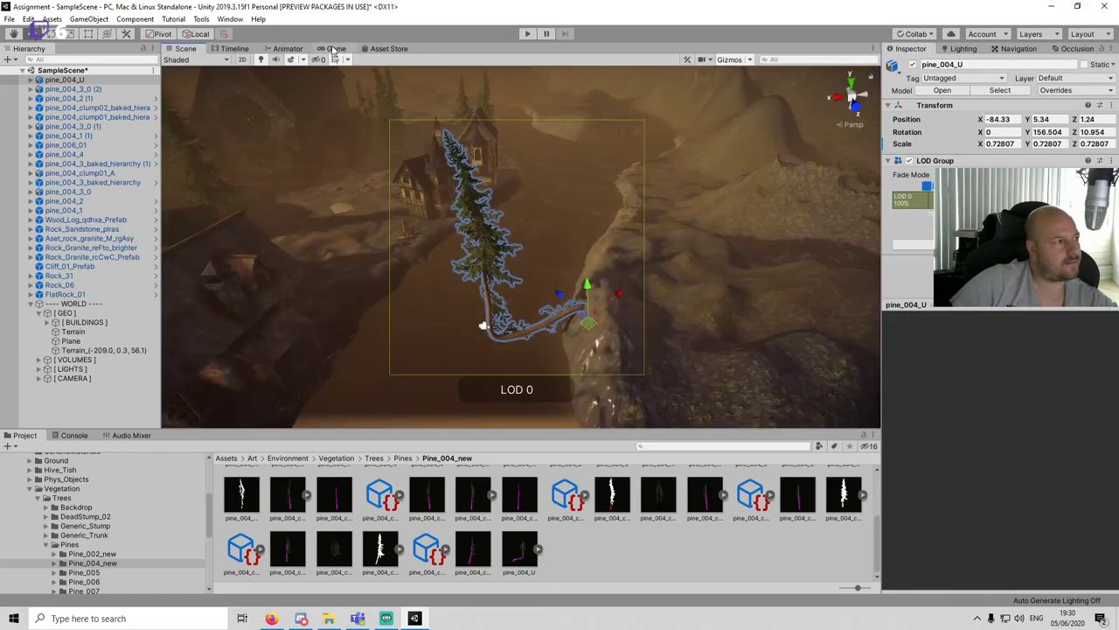
click(335, 49)
key(shift+space)
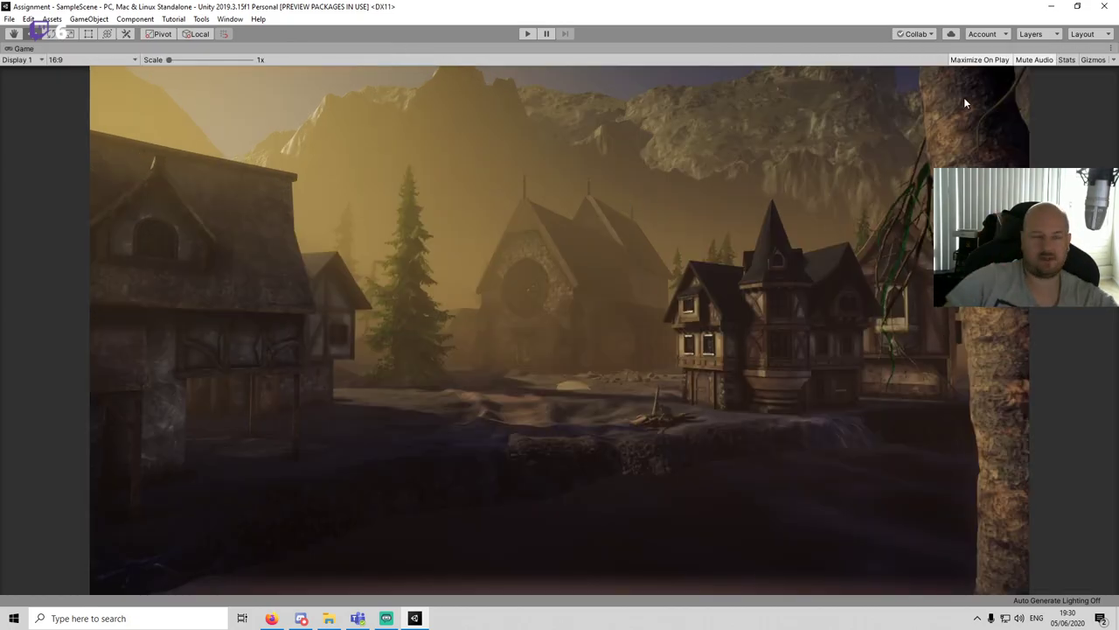
key(shift+space)
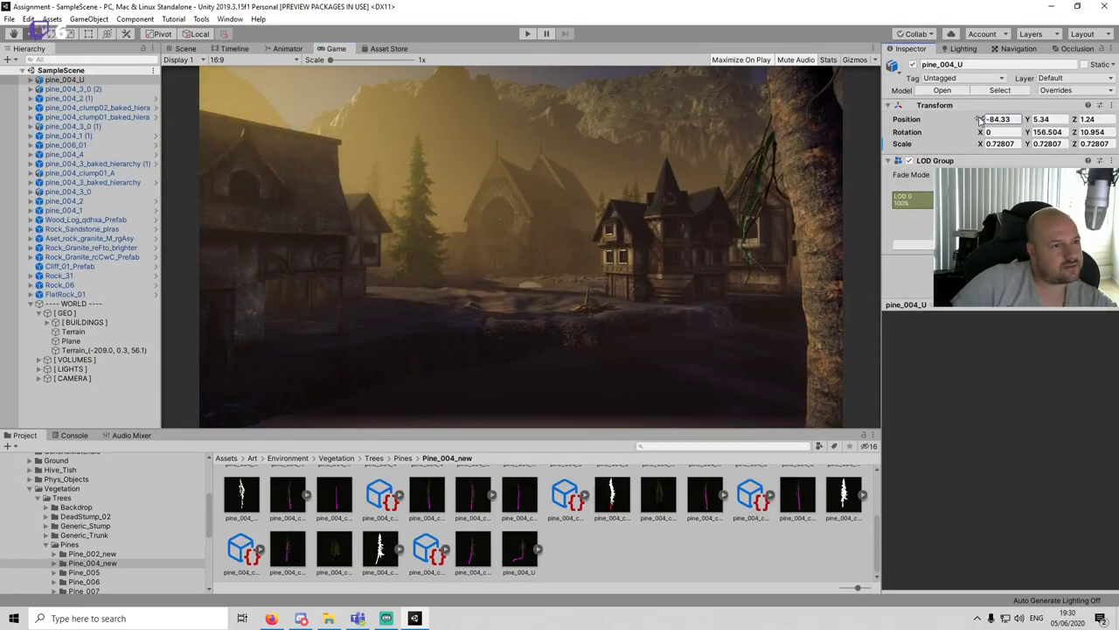
Step: Set pine_004_U to X -84.25, fine-tune its Z position against the Game view framing, and save the scene
drag(981, 120, 985, 124)
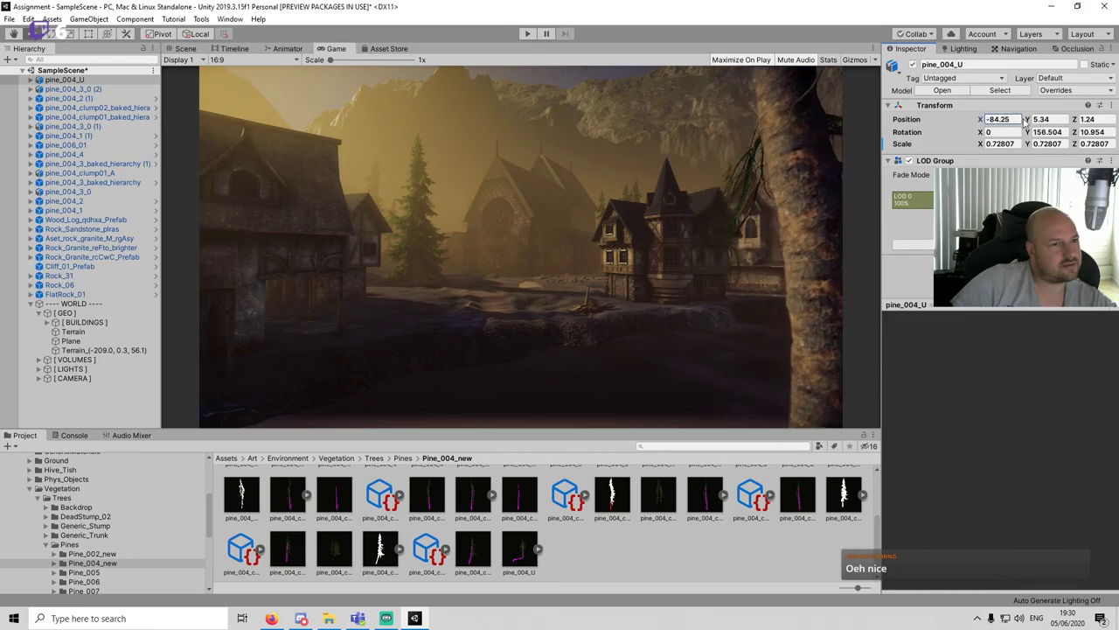
drag(1074, 121, 1077, 122)
click(788, 547)
key(ctrl+s)
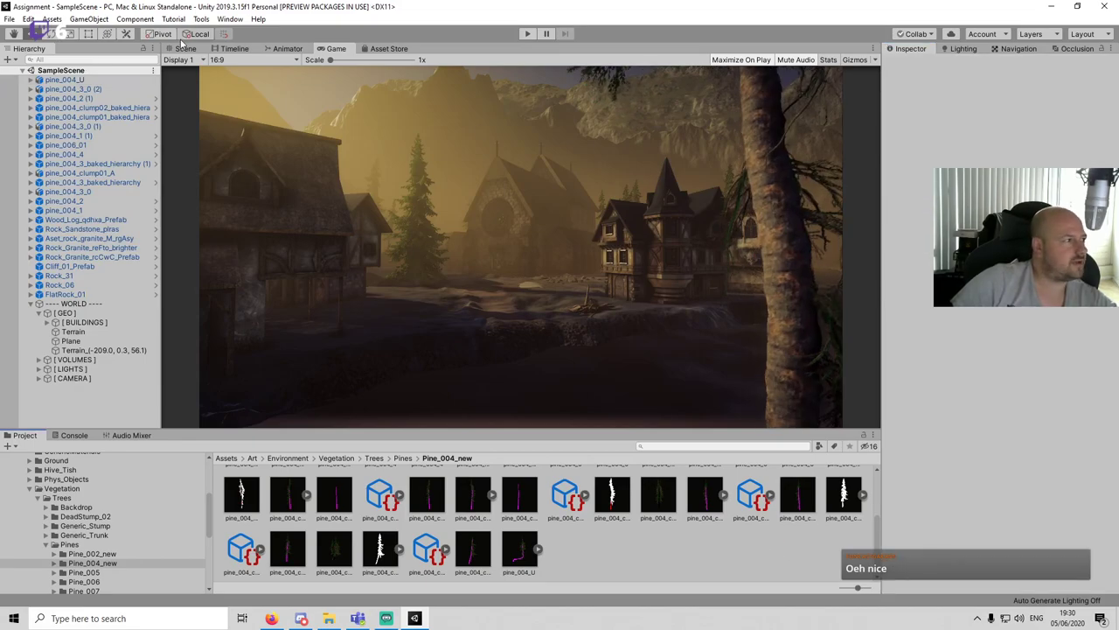
Step: Place a pine_004_1 prefab in the village at about X -54.96, Y 4.77, Z 11.77
click(186, 49)
right_drag(585, 272, 699, 240)
scroll(699, 240, down, 5)
alt+drag(699, 241, 476, 326)
scroll(475, 330, up, 3)
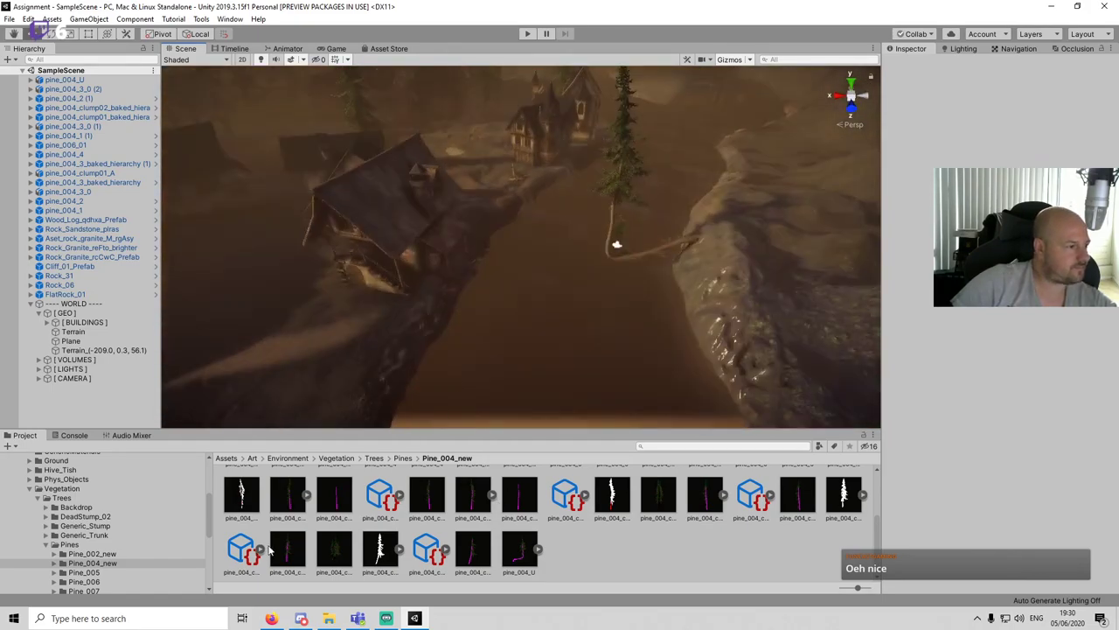
scroll(298, 516, up, 3)
drag(334, 490, 356, 357)
alt+drag(484, 309, 507, 328)
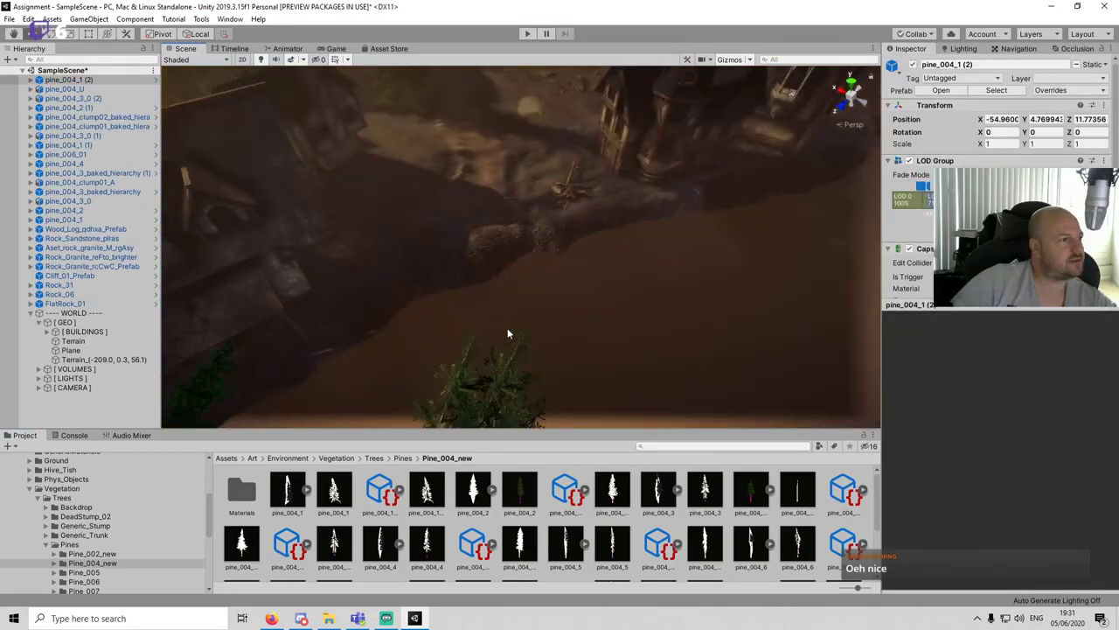
Step: Add another pine_004_1 beside the thatched roof at about X -46.65, Z -0.38 and check it in the Game view
scroll(507, 328, up, 3)
middle_drag(507, 328, 644, 337)
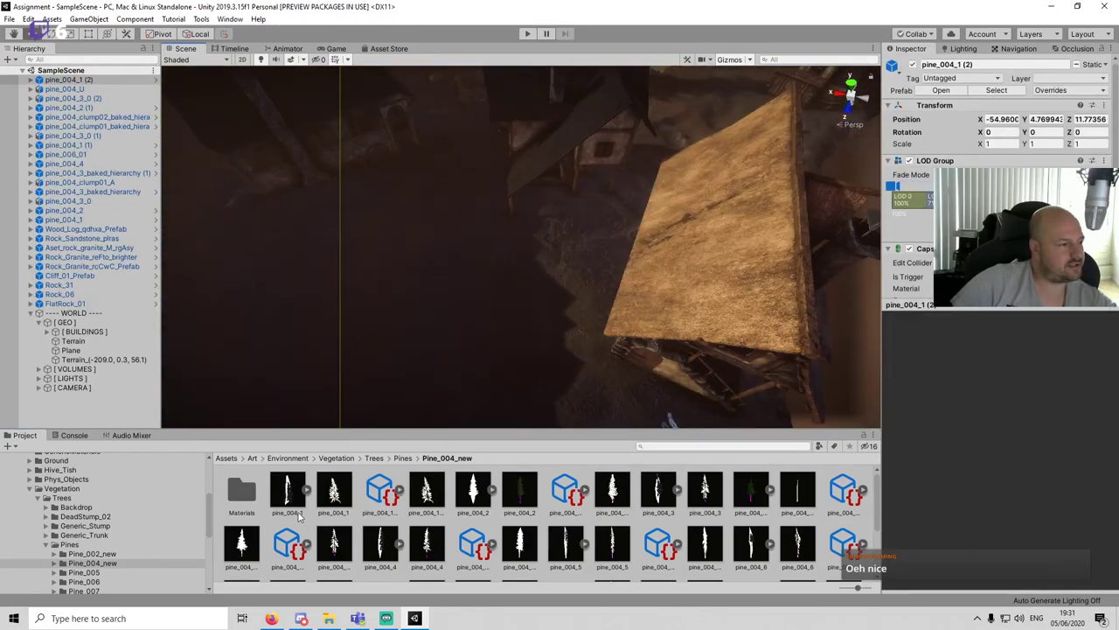
drag(470, 339, 548, 302)
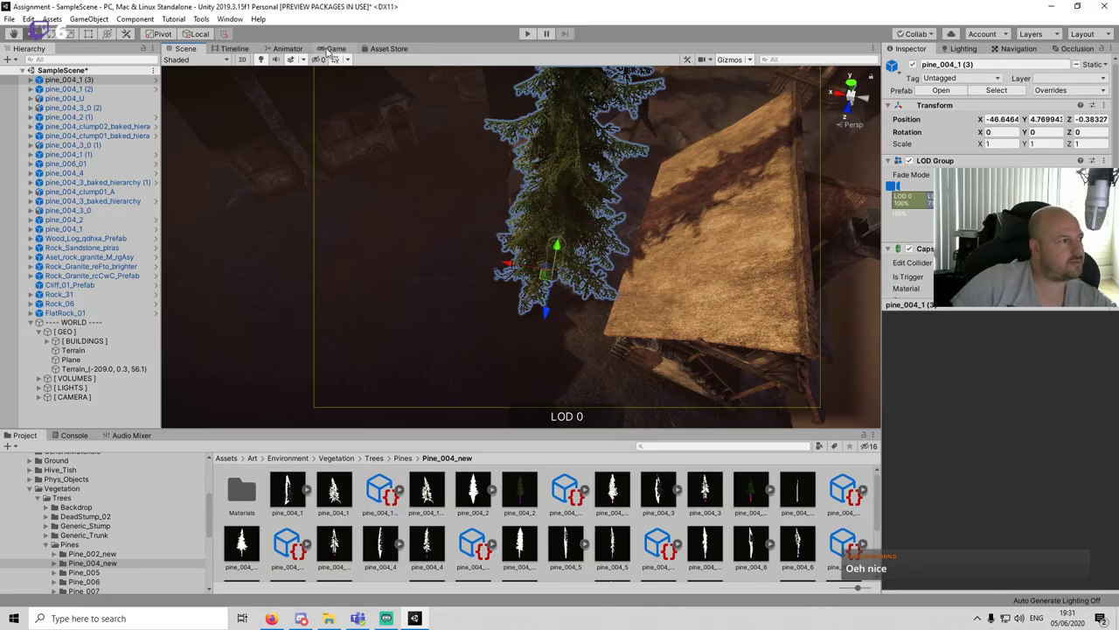
click(332, 49)
click(186, 48)
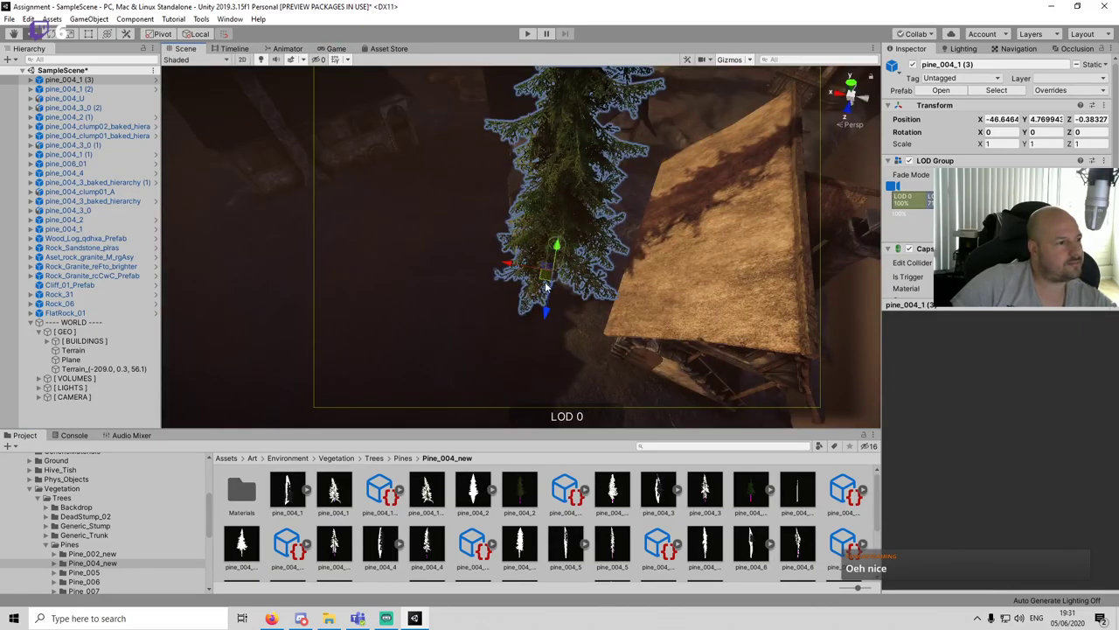
Step: Move the newest pine_004_1 between the houses to X -48.53, Z -3.21 and check it in the maximized Game view
mouse_move(545, 279)
mouse_down()
mouse_move(601, 244)
mouse_move(317, 267)
mouse_move(301, 376)
mouse_move(542, 262)
mouse_up()
key(f)
alt+drag(542, 263, 348, 2)
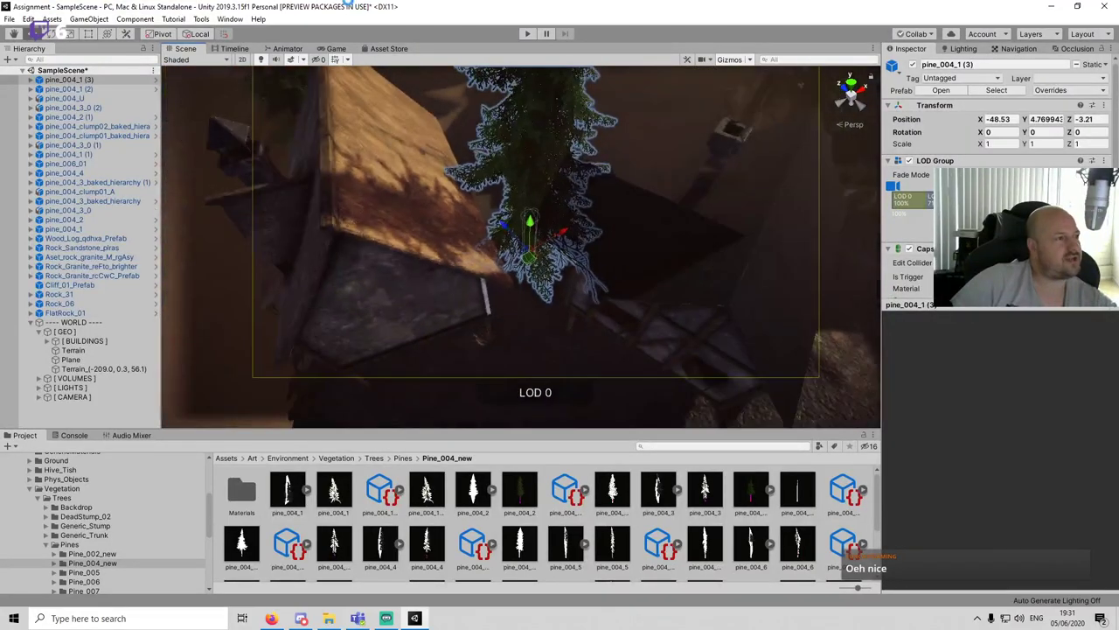
click(335, 49)
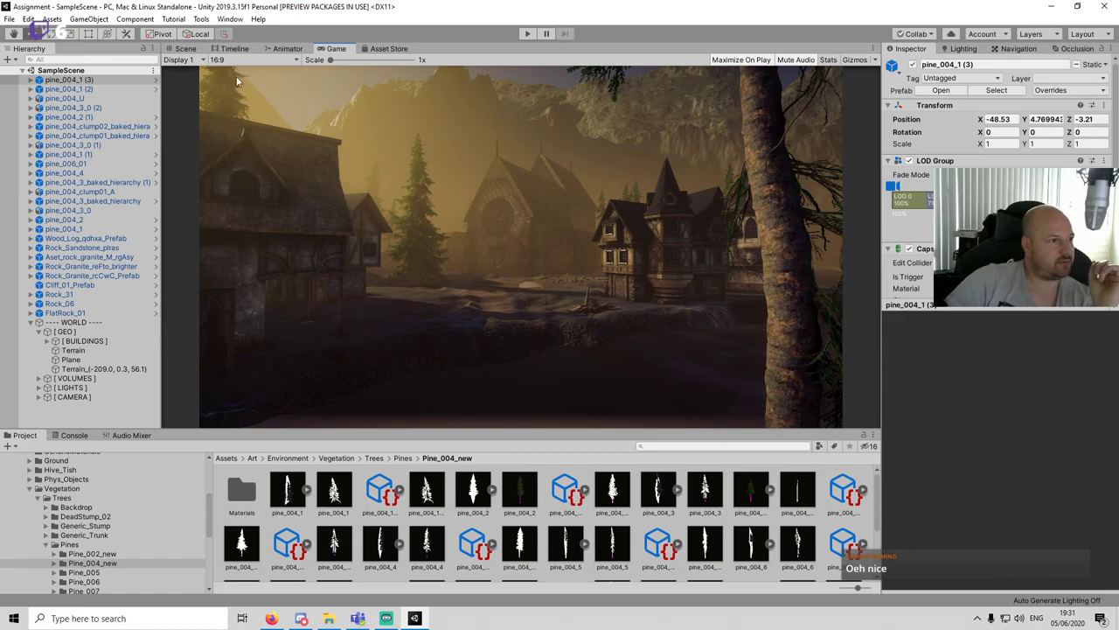
key(shift+space)
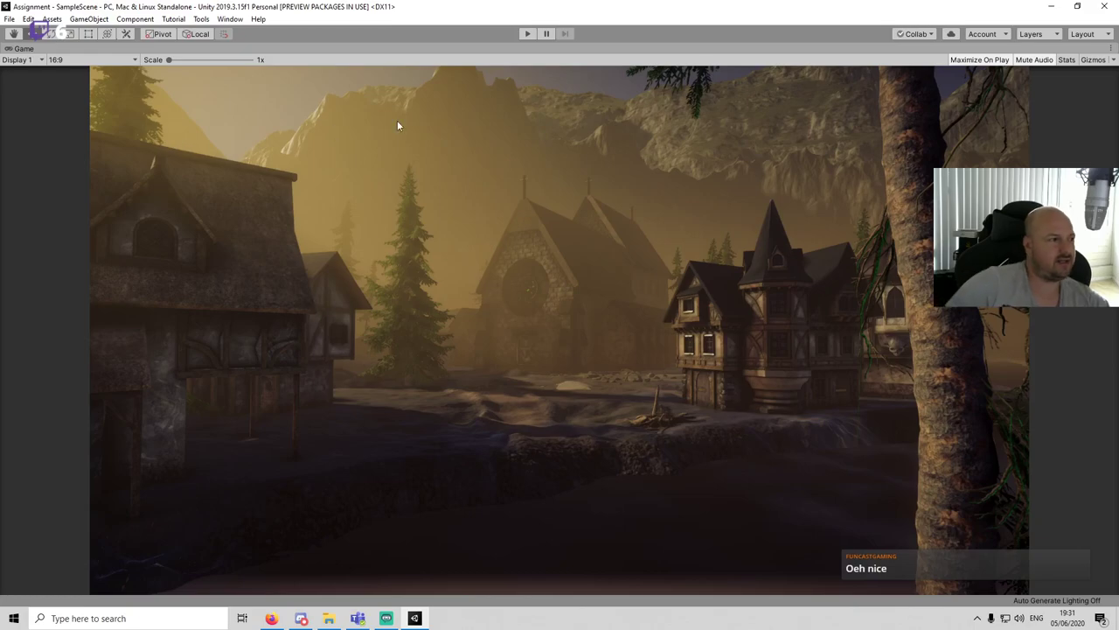
Step: Run the scene in Play mode, fly around the houses to examine the new pines, and stop playback
click(528, 33)
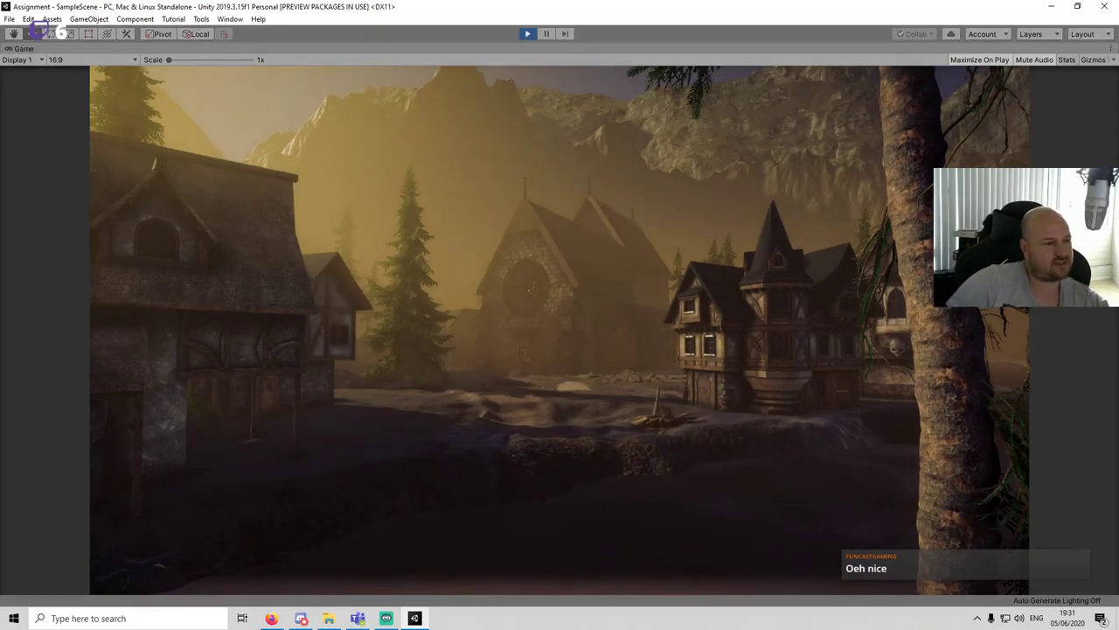
key(w)
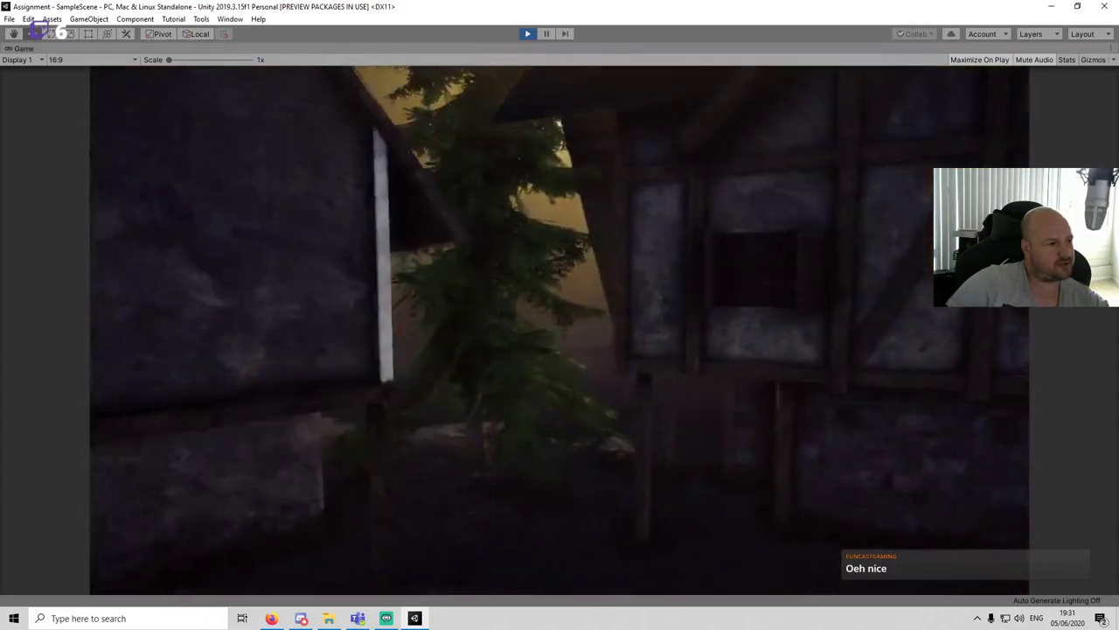
key(s)
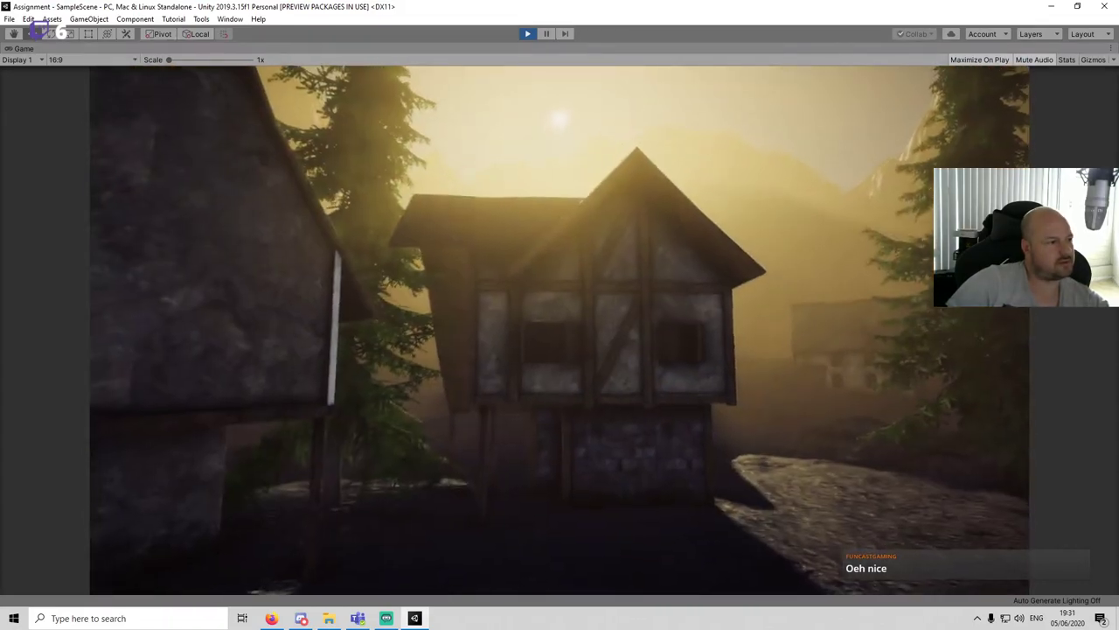
key(w)
key(w)
key(s)
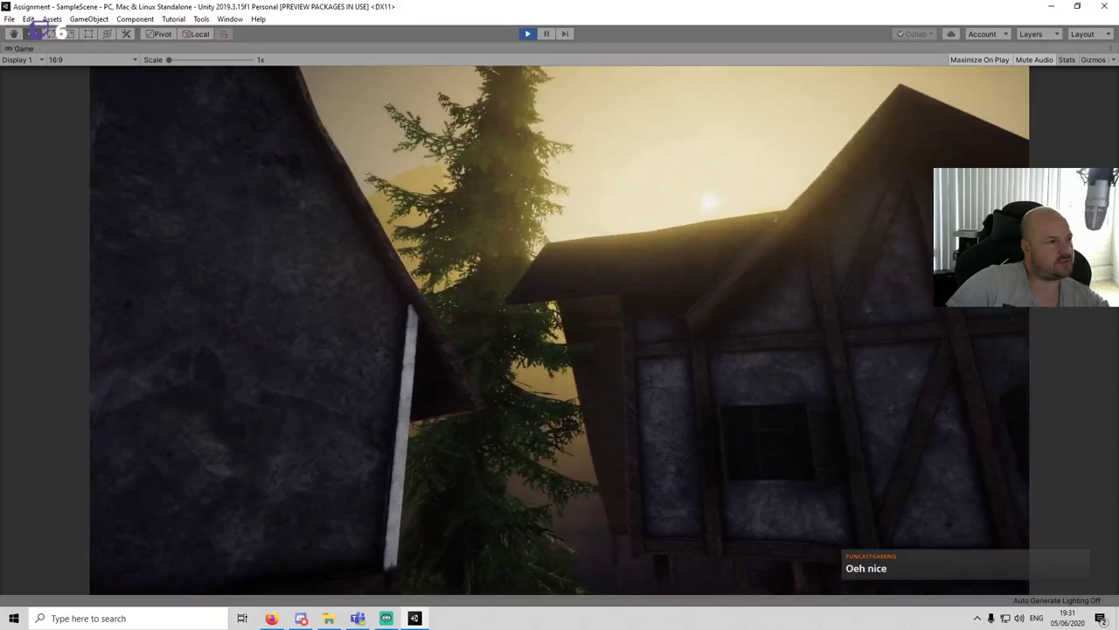
key(s)
key(Escape)
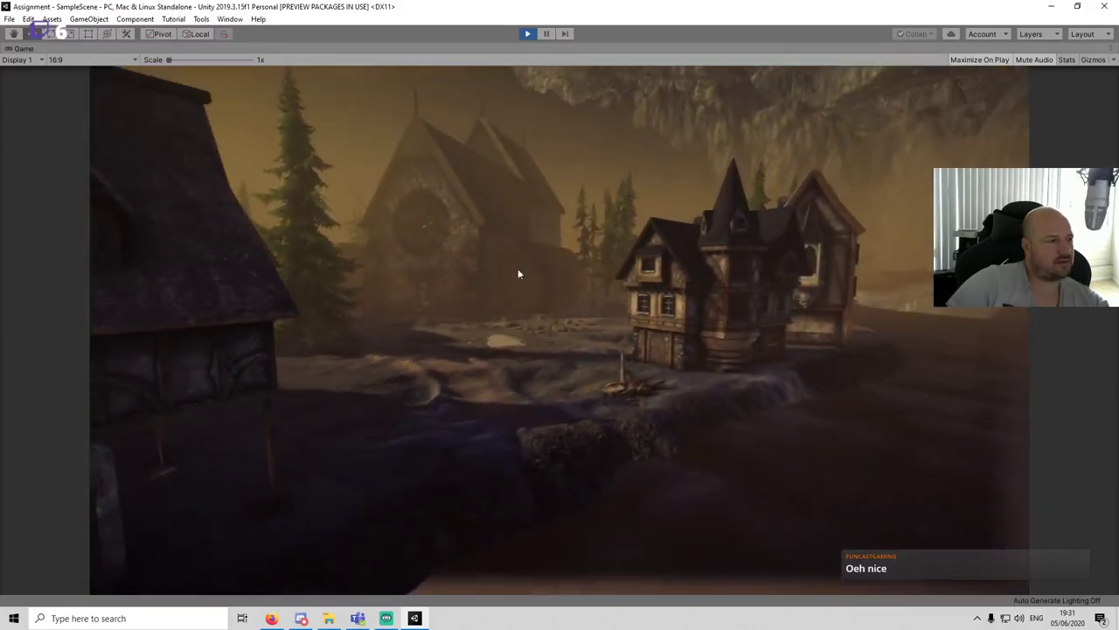
click(528, 34)
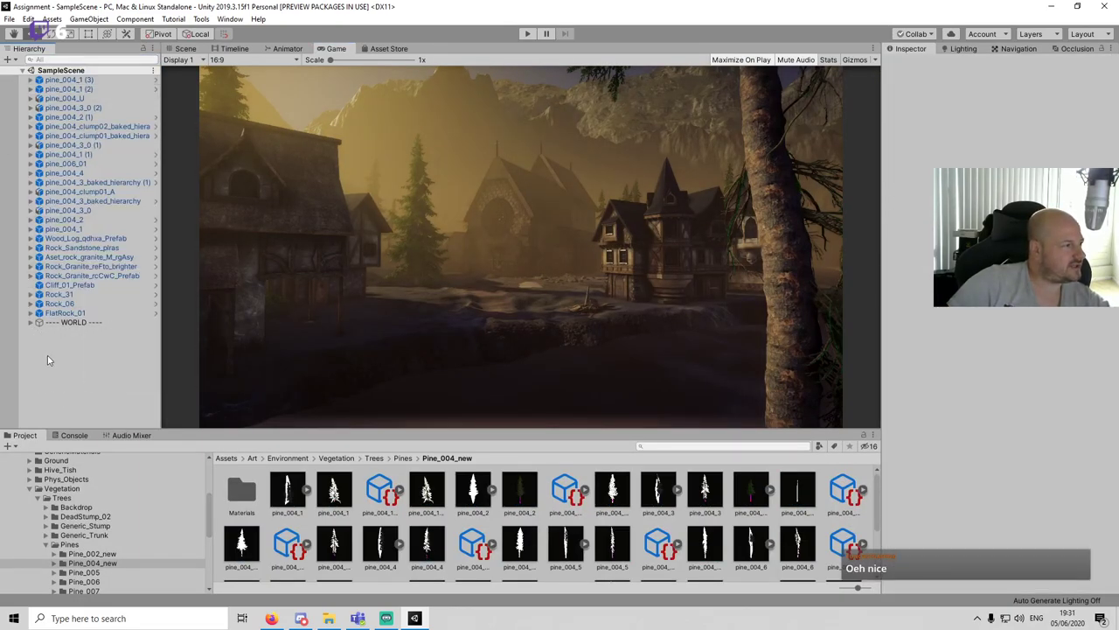
Step: Create an empty object inside the [ GEO ] group of WORLD and name it [ TREES ]
click(83, 324)
click(28, 323)
click(39, 333)
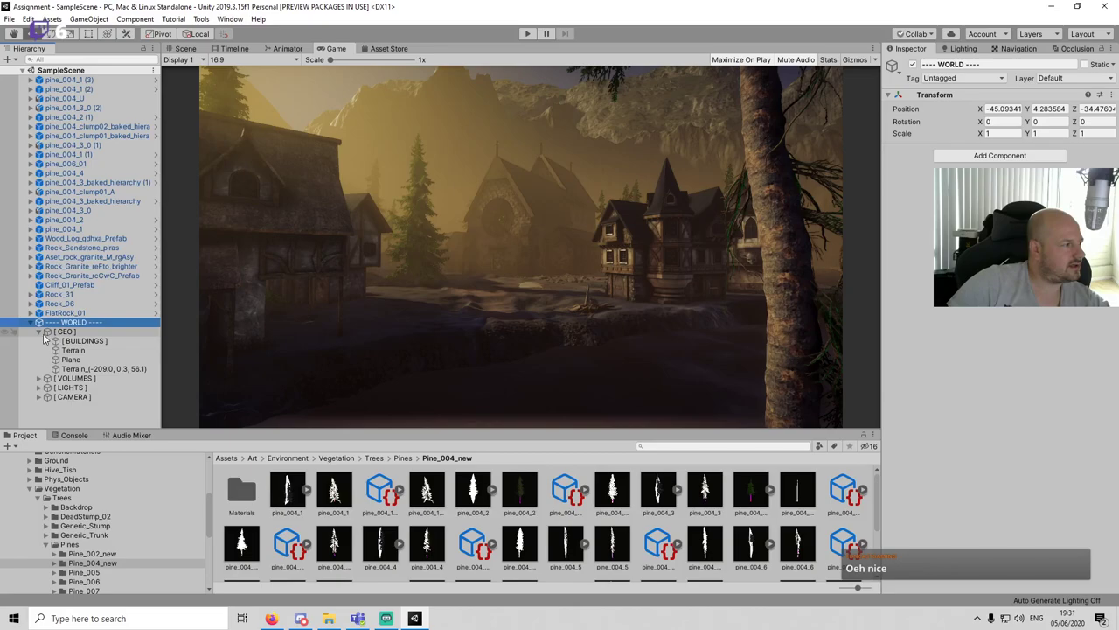
right_click(64, 334)
click(96, 440)
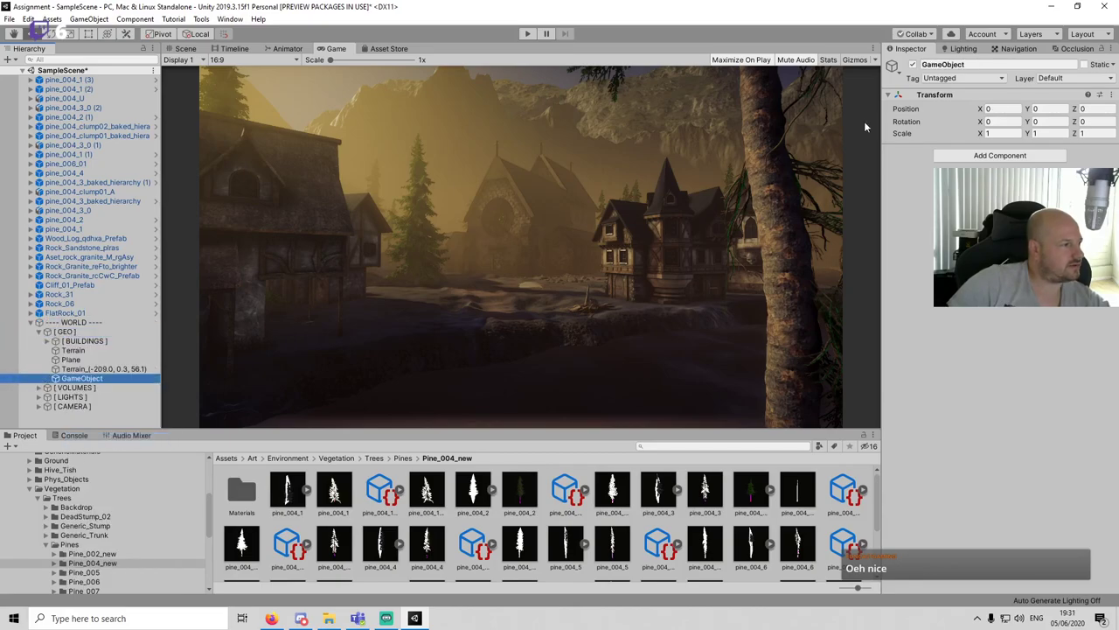
click(986, 63)
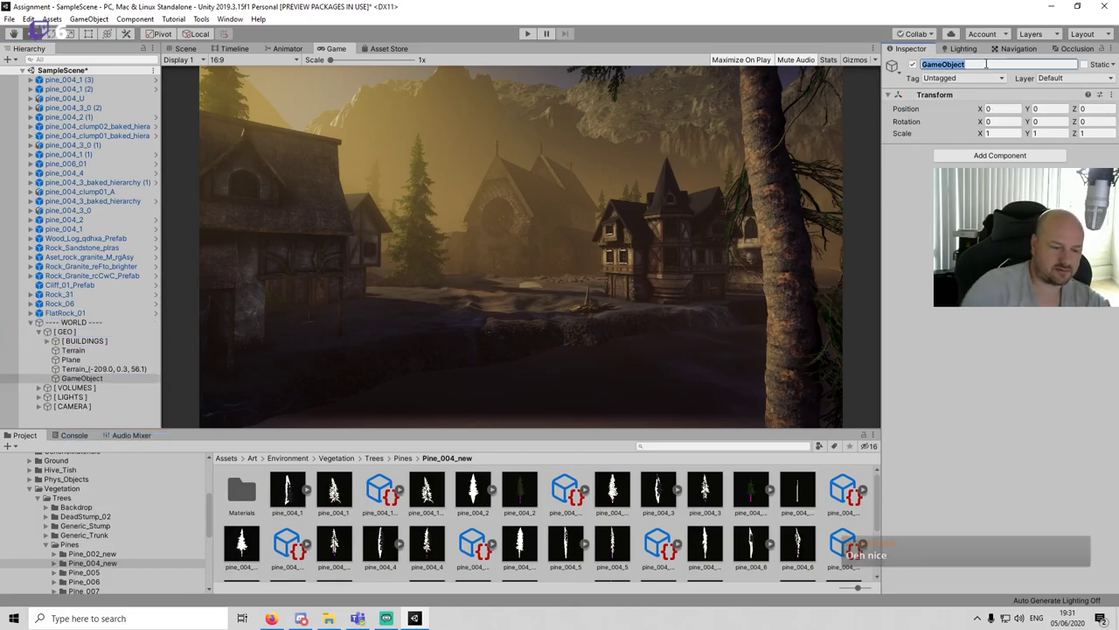
text([ TREES)
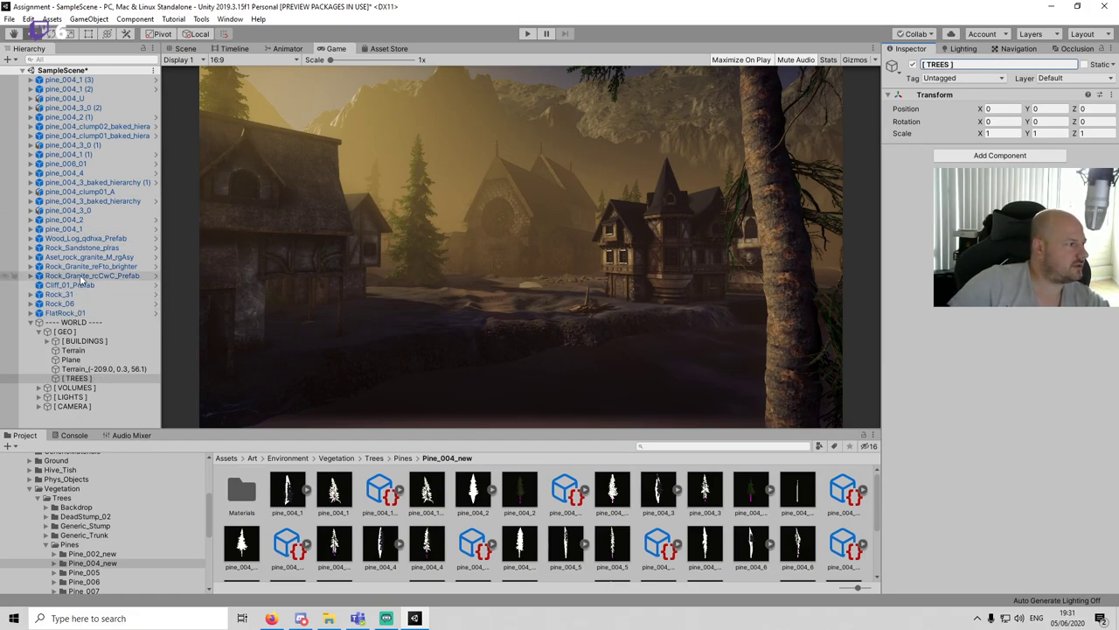
Step: Parent all the pine objects from pine_004_1 (3) through pine_004_1 to [ TREES ] and collapse the group
click(64, 228)
shift+click(65, 80)
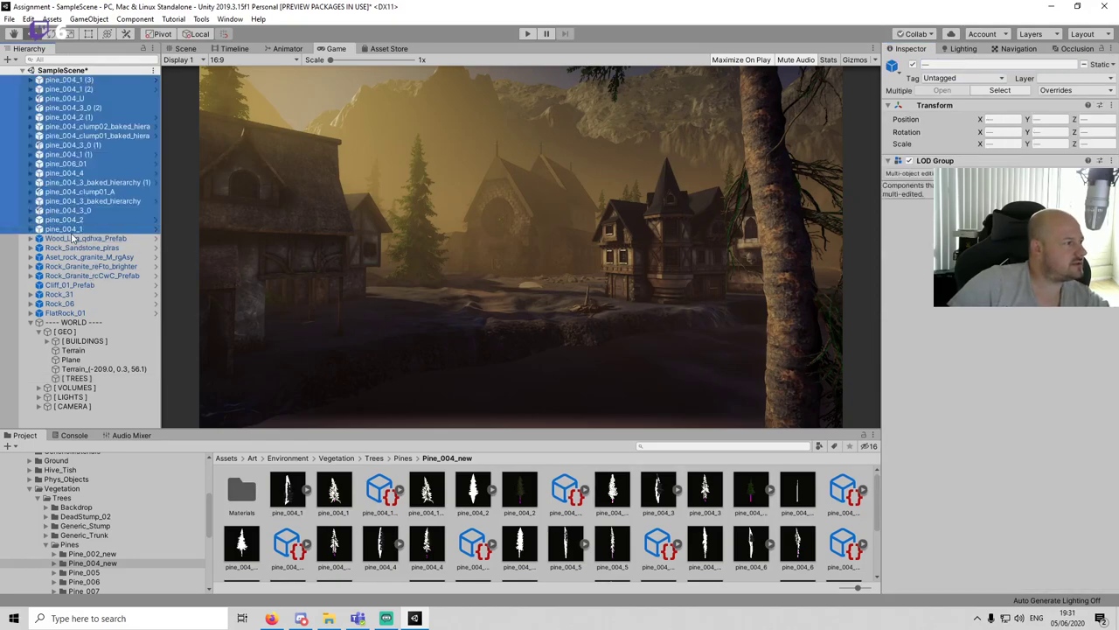
drag(78, 230, 95, 376)
click(49, 219)
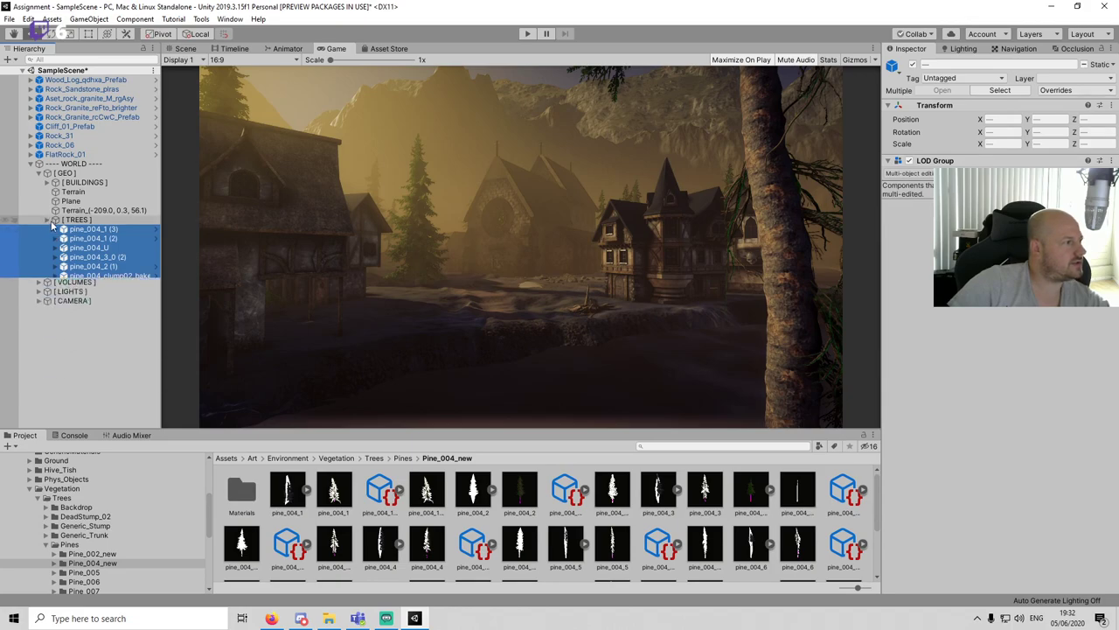
Step: Create another empty object inside [ GEO ] and name it [ ROCKS ]
click(81, 174)
right_click(82, 175)
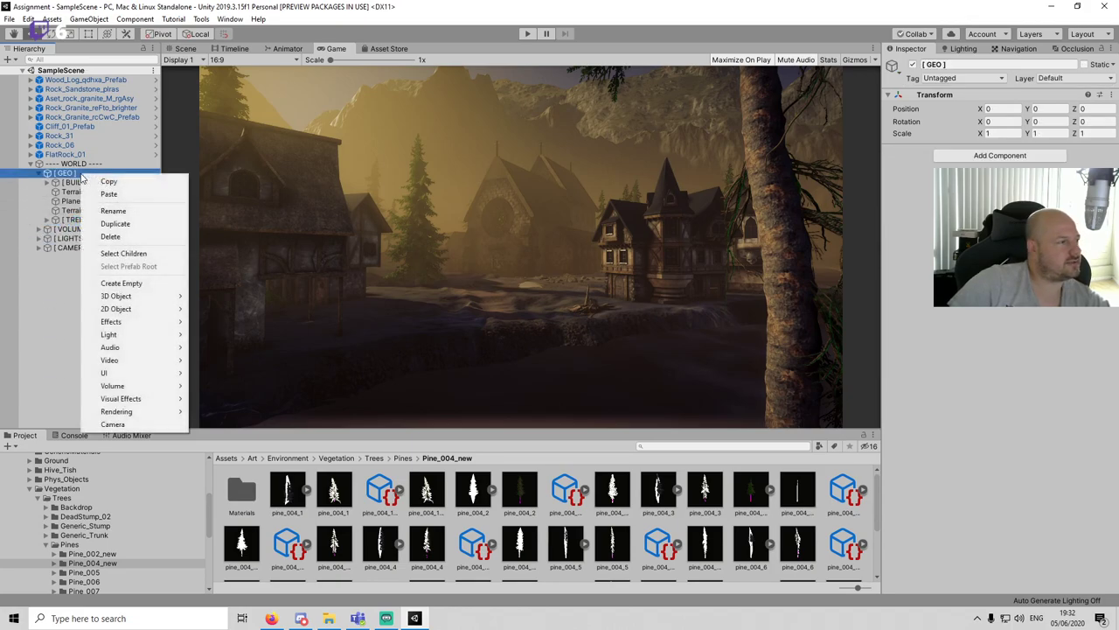
click(132, 285)
click(978, 65)
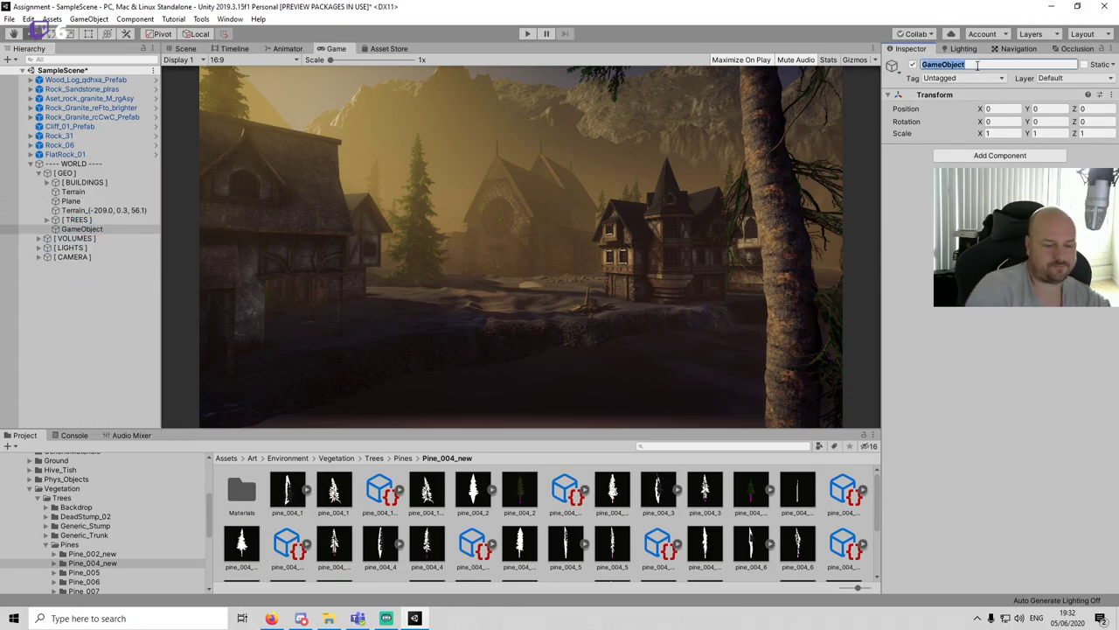
text([ ROCKS)
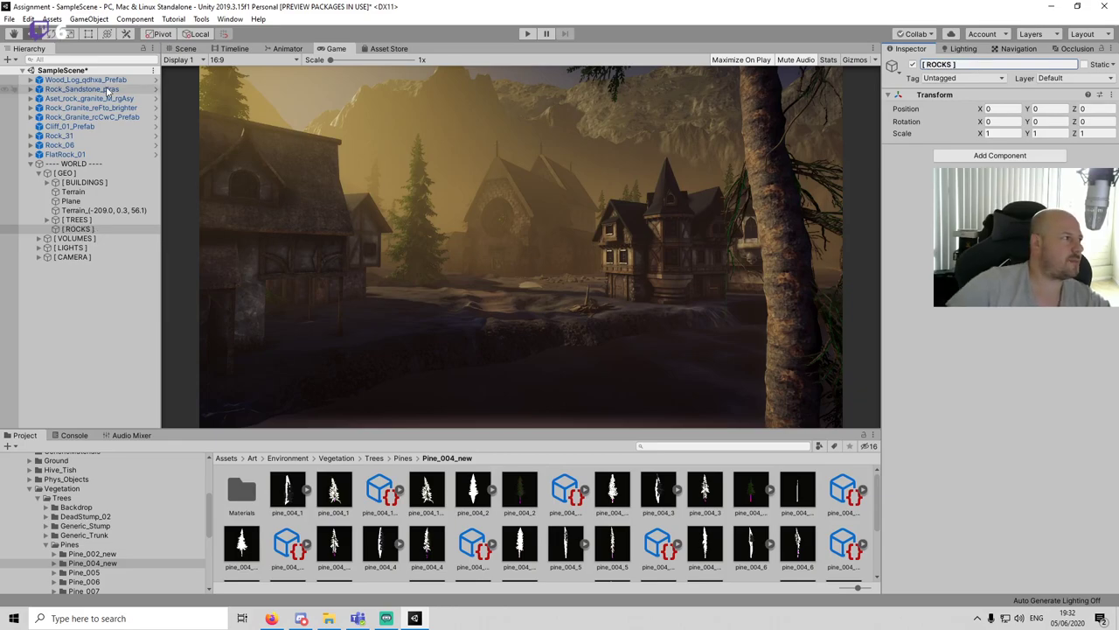
Step: Parent all loose objects from Wood_Log_qdhxa_Prefab through FlatRock_01 to [ ROCKS ] and clear the selection
click(65, 154)
shift+click(88, 81)
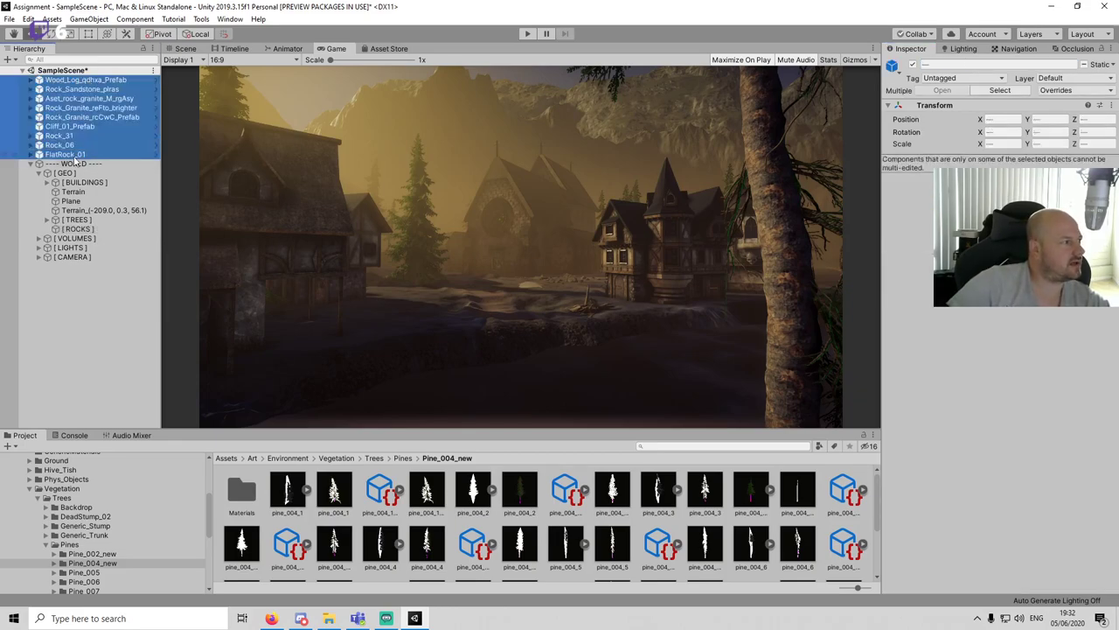
drag(77, 159, 90, 231)
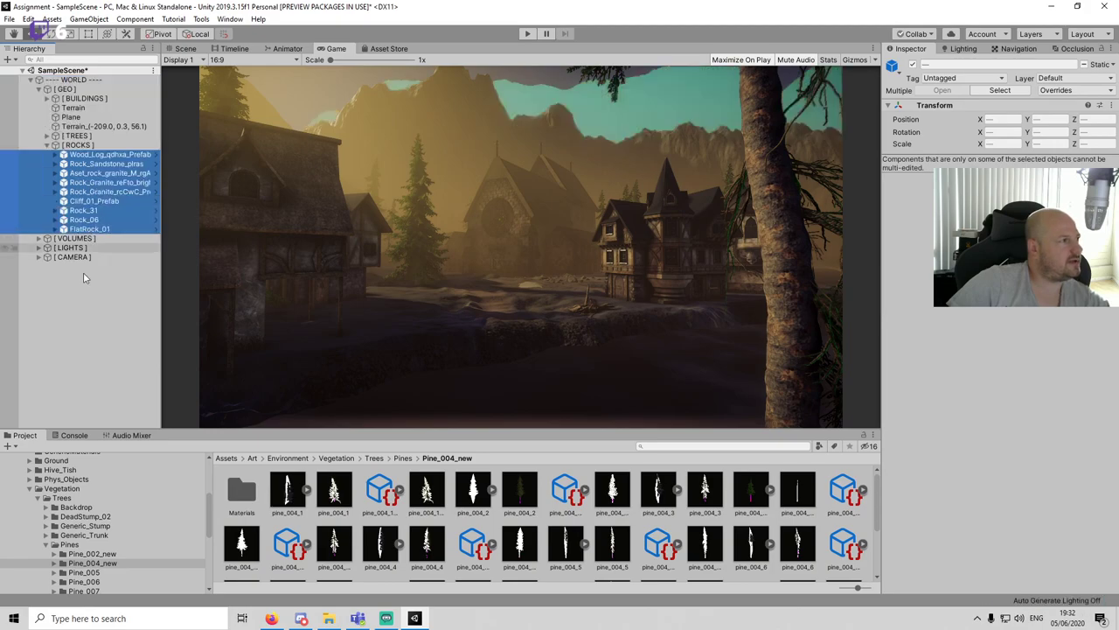
click(84, 324)
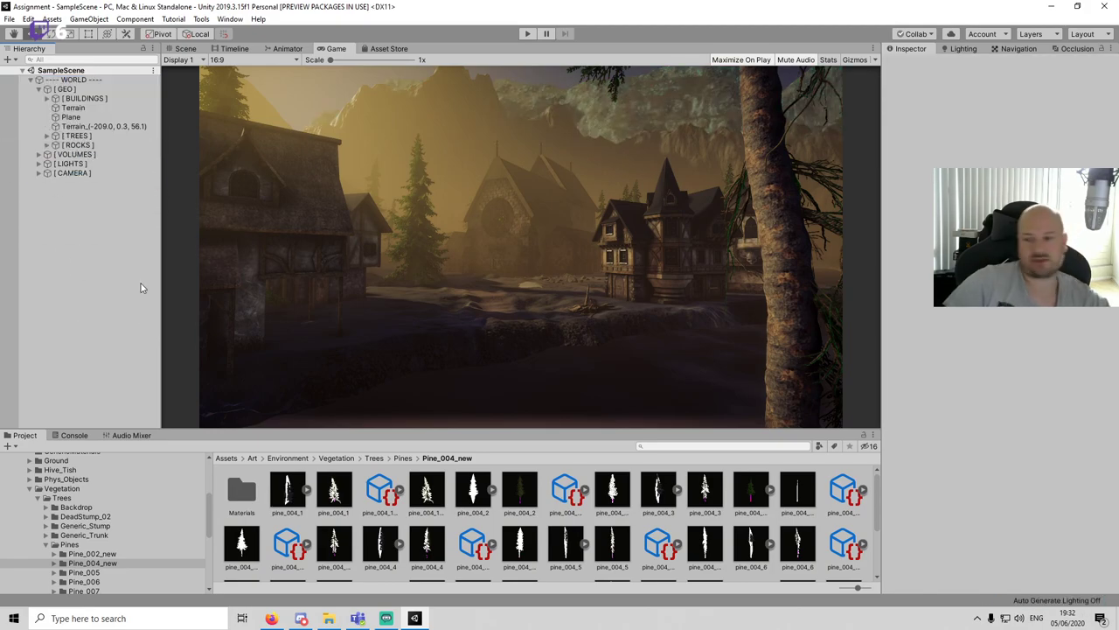
Step: Examine the rocky ground before the church, the Tree_Dead_001 assets and the village composition through the game camera
click(185, 49)
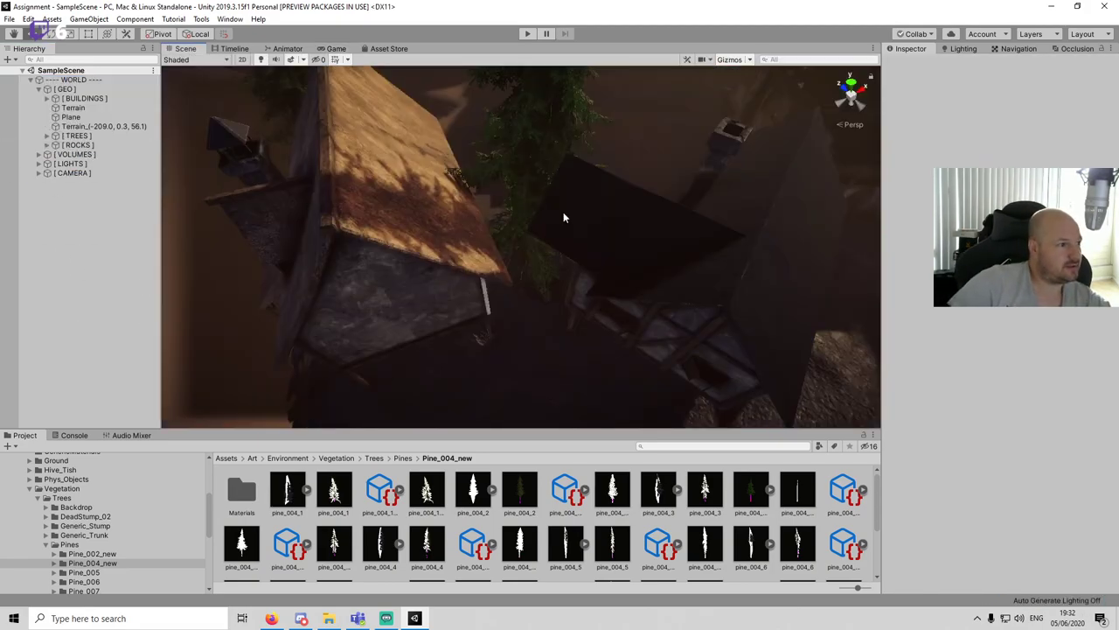
right_drag(564, 217, 594, 273)
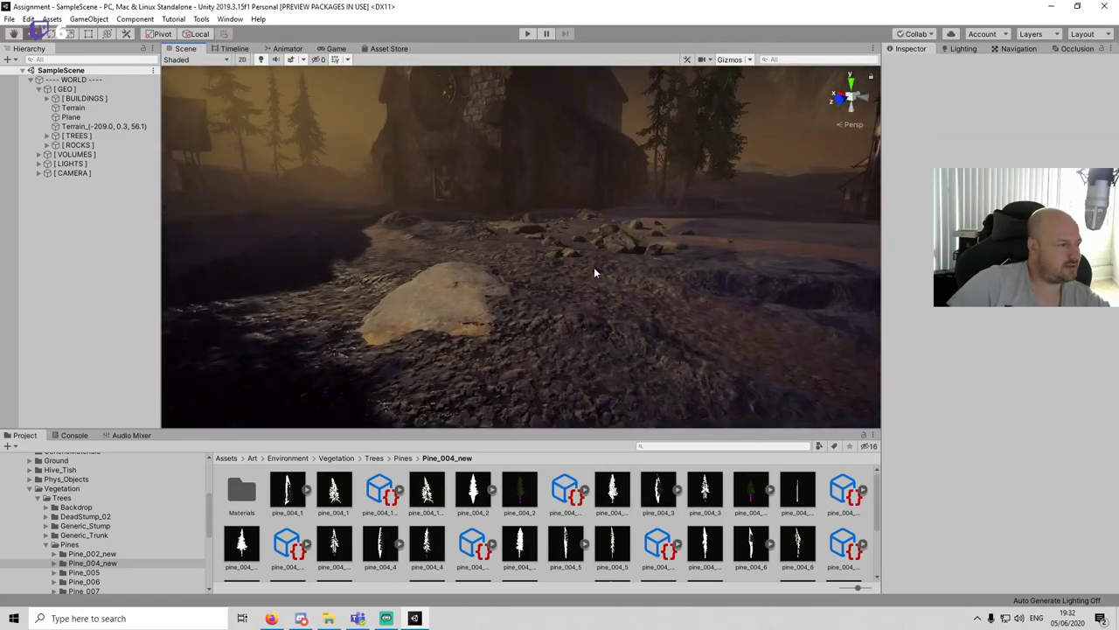
click(47, 545)
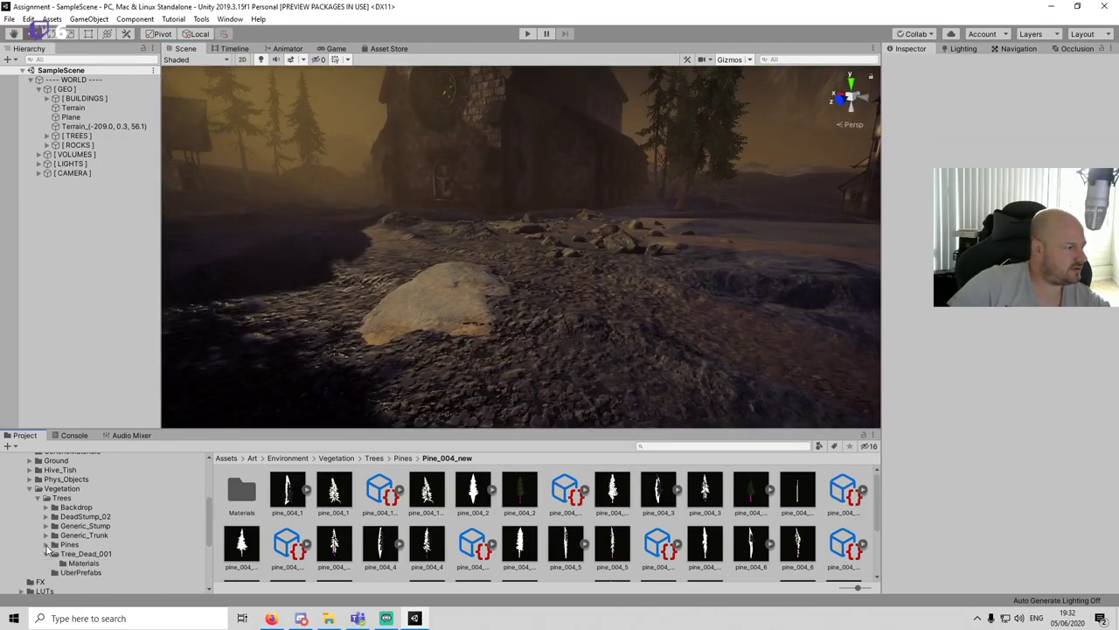
click(45, 554)
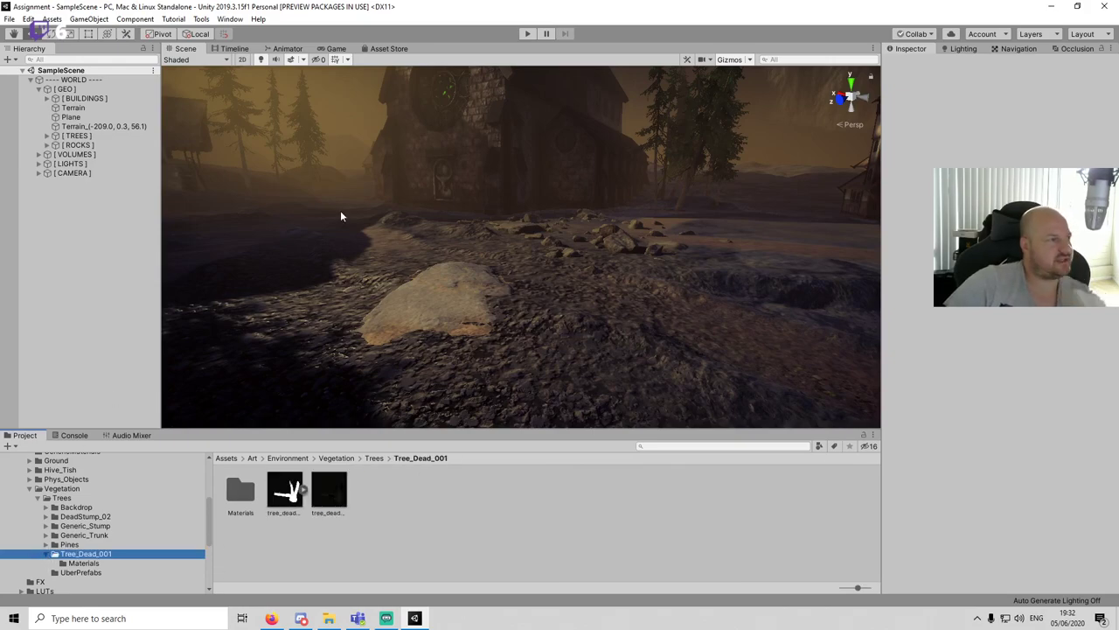
click(336, 49)
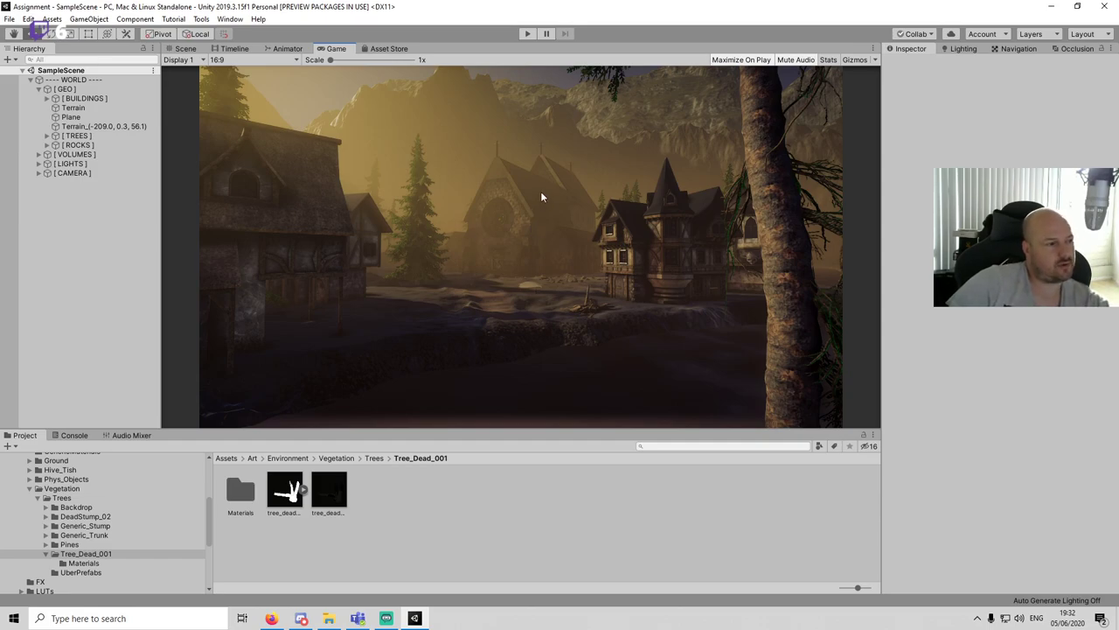
click(185, 49)
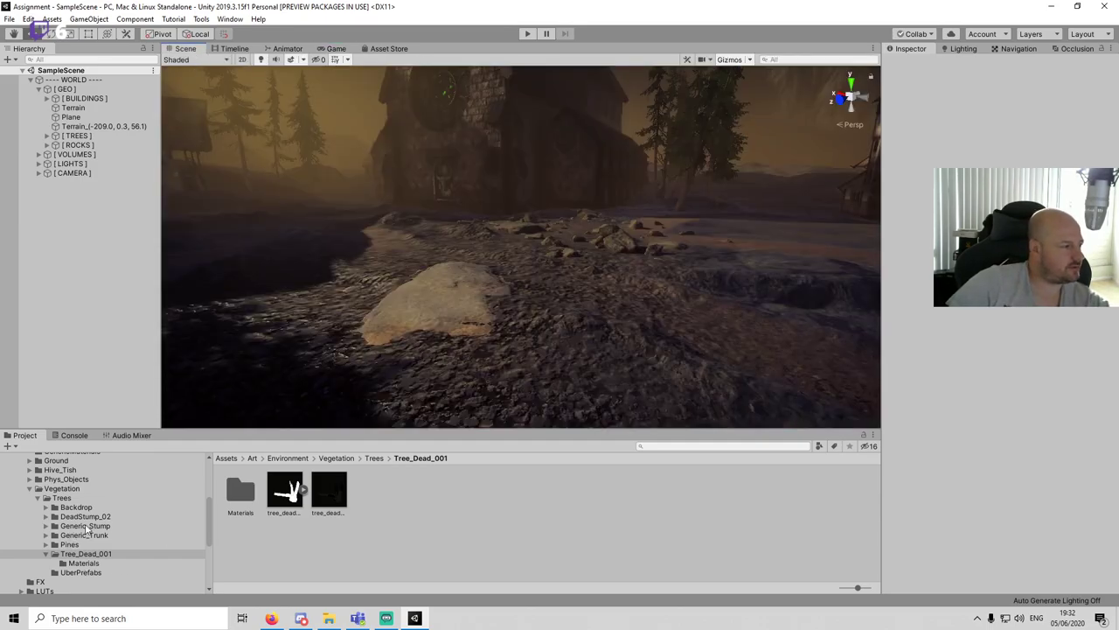
Step: Try adding a pine_004_1 tree from Pine_004_new on the rocky ground before the church and check it through the game camera
click(46, 544)
click(92, 562)
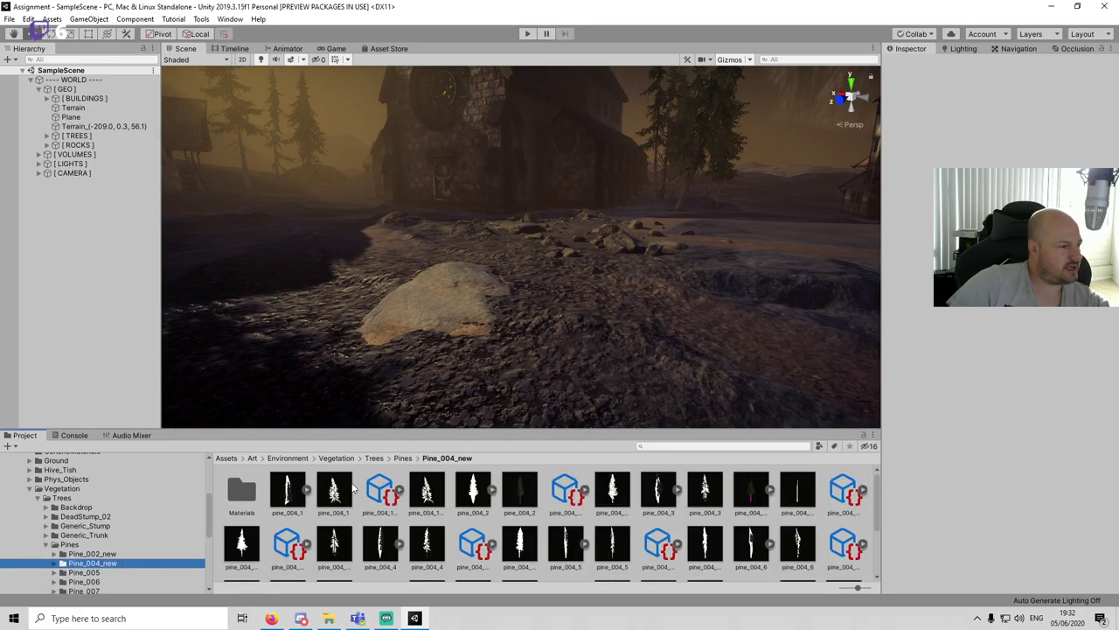
click(333, 494)
drag(333, 497, 654, 260)
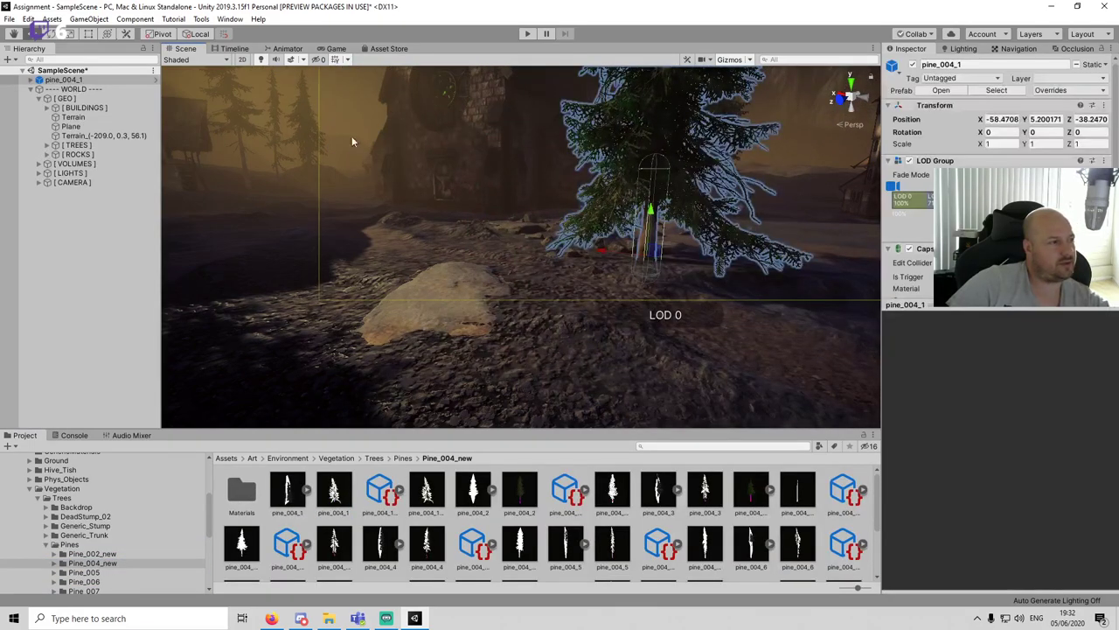
click(334, 50)
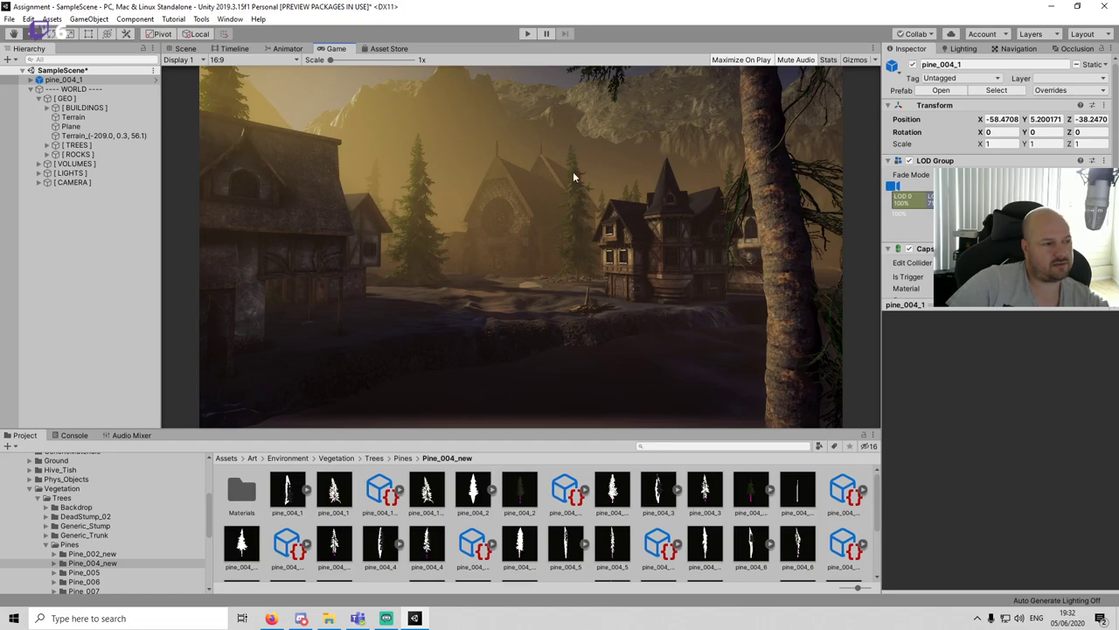
click(187, 49)
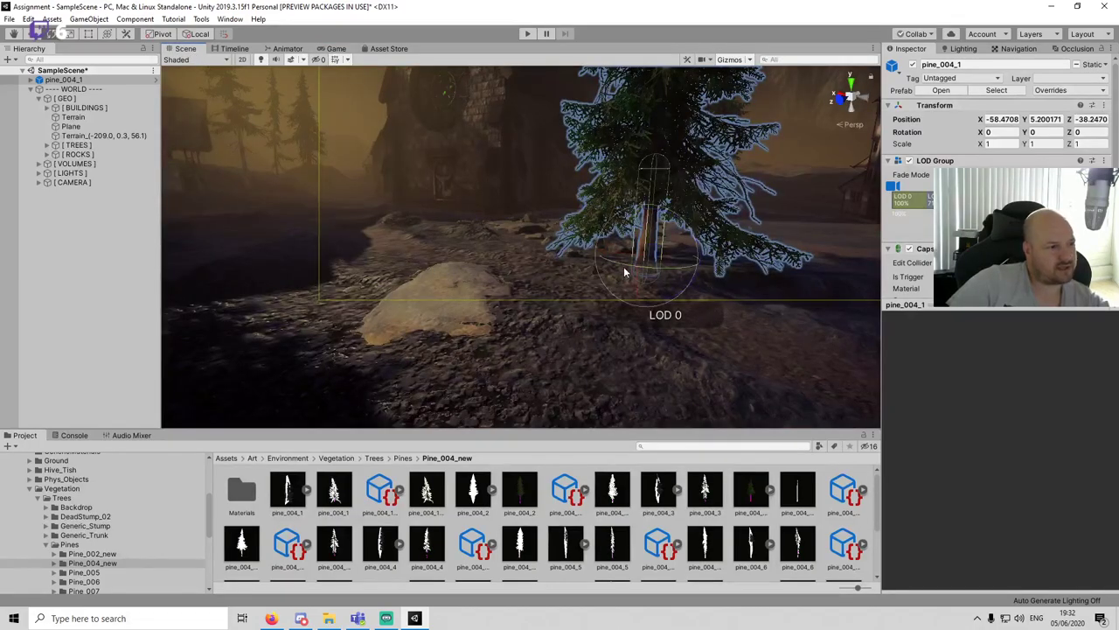
Step: Try the new pine rotated to about -56° on Y and scaled to about 0.387, check it in-game, and delete it
mouse_move(623, 266)
mouse_down()
mouse_move(726, 267)
mouse_move(699, 254)
mouse_move(625, 278)
mouse_up()
key(r)
click(333, 50)
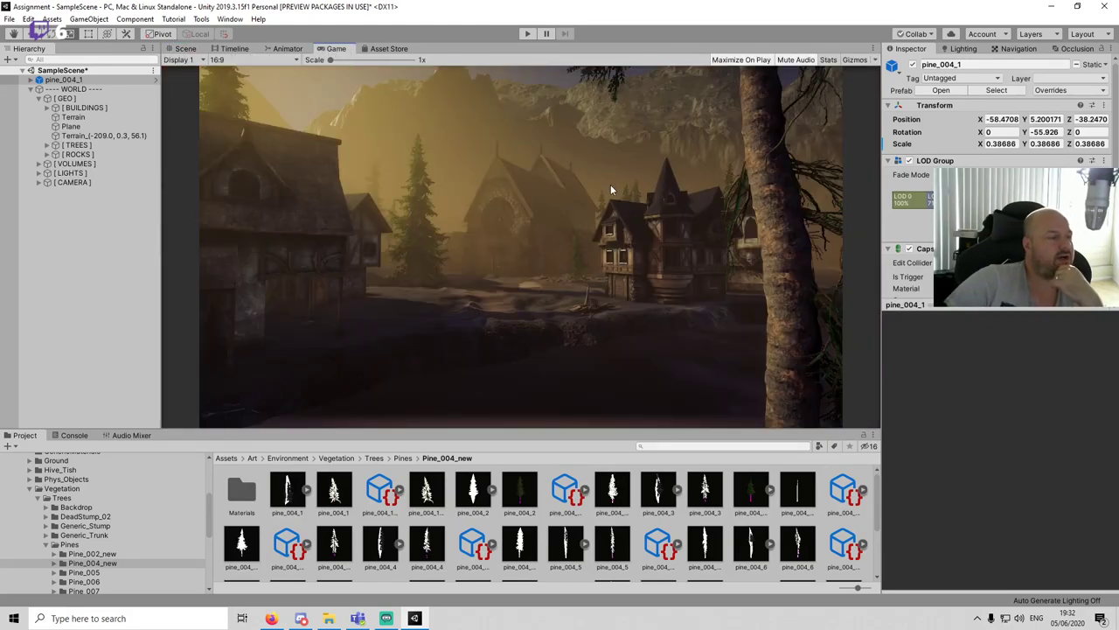
click(186, 49)
key(Delete)
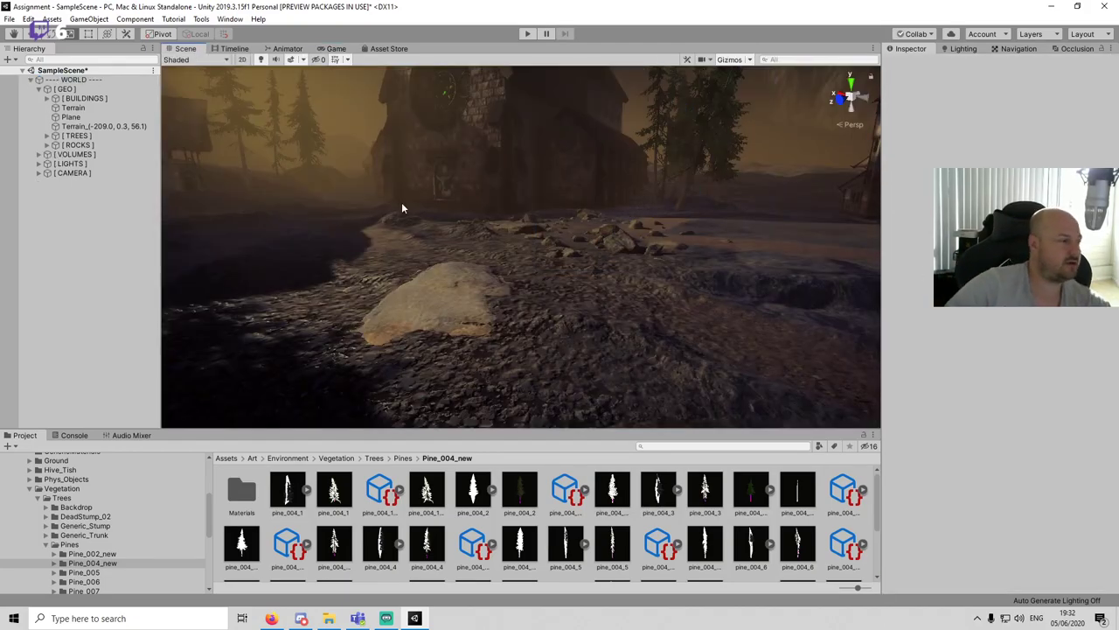
Step: Survey the village from farther back and browse the Quixel Megascans Rocks and Plants folders for suitable dressing assets
scroll(565, 260, down, 8)
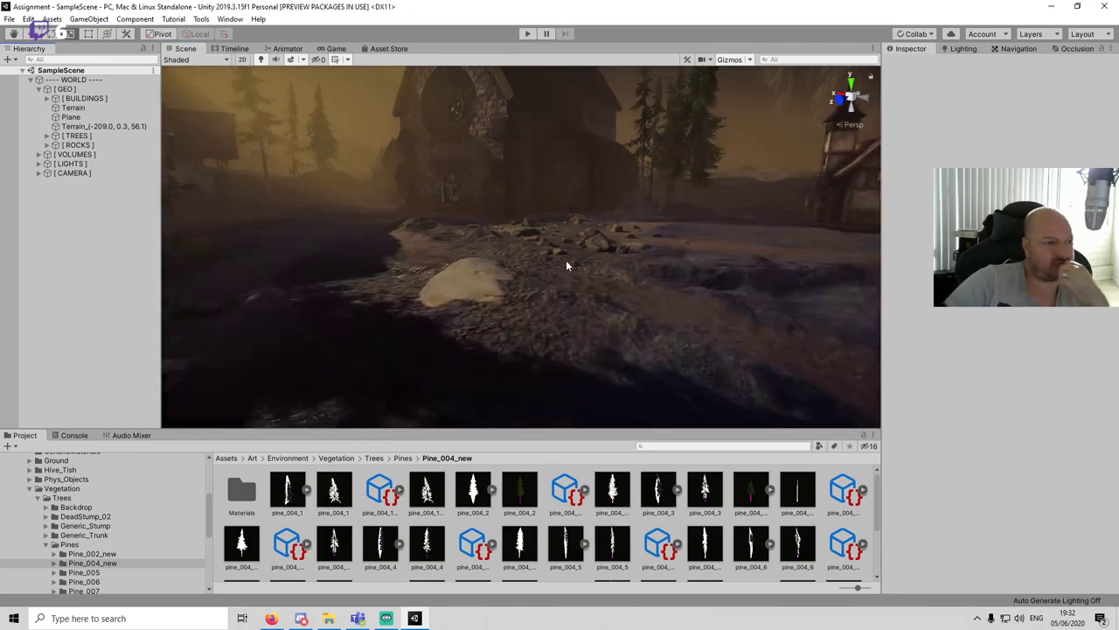
scroll(557, 267, up, 2)
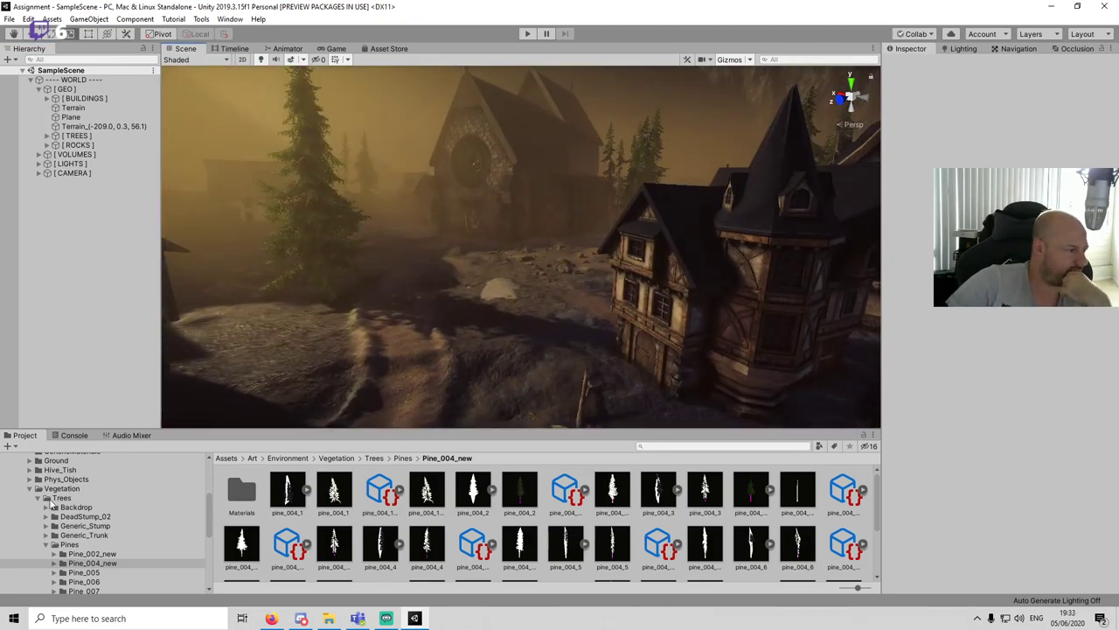
click(46, 545)
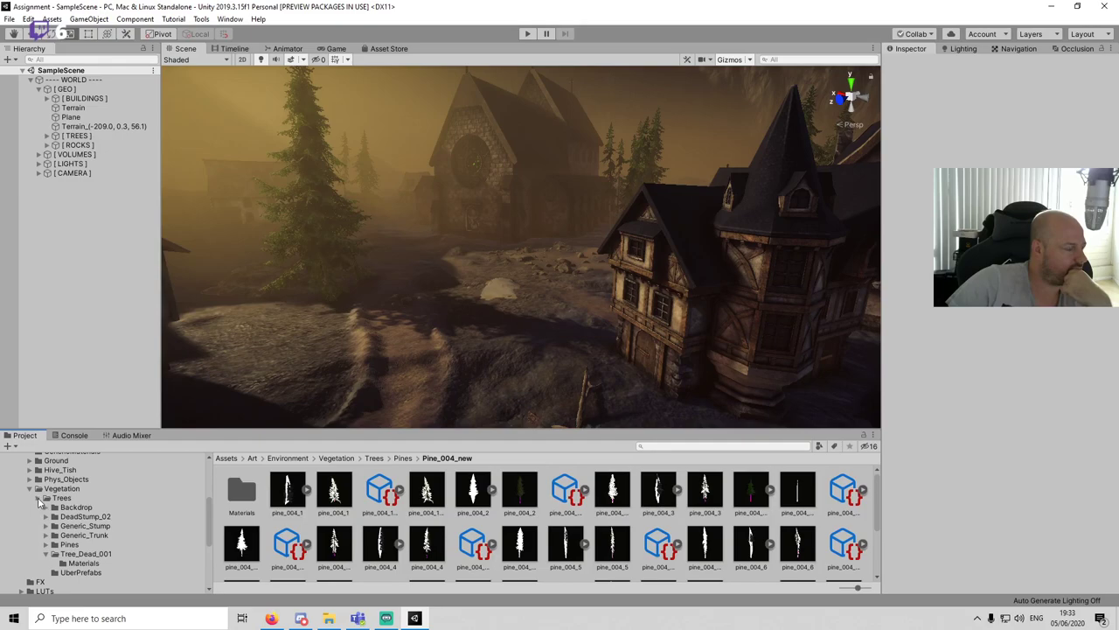
scroll(53, 499, up, 5)
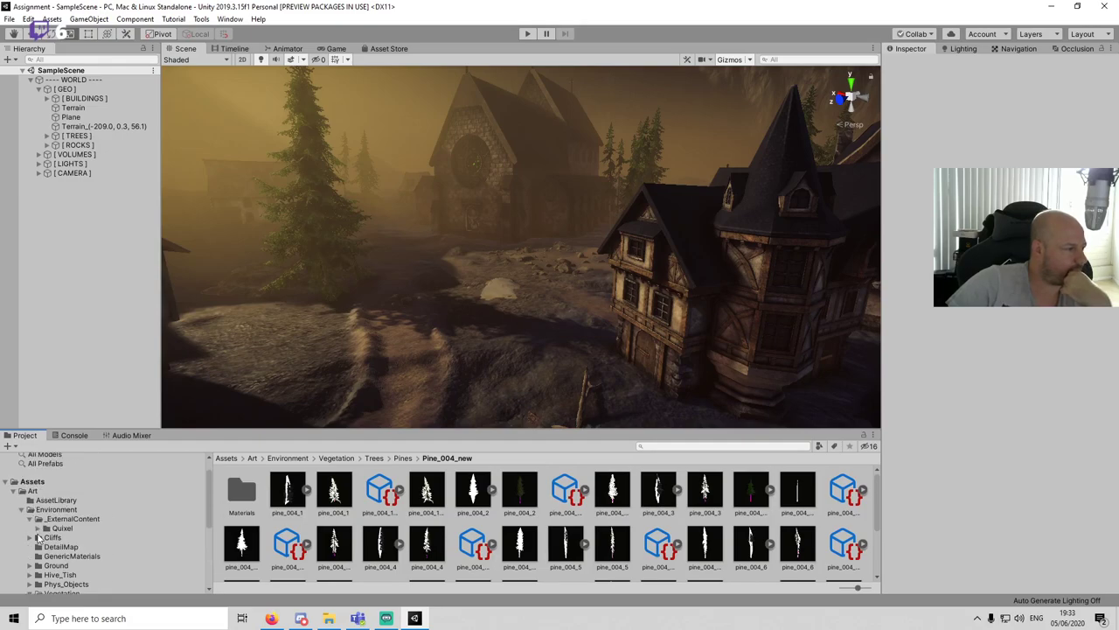
click(37, 528)
click(47, 546)
click(54, 565)
scroll(135, 550, down, 3)
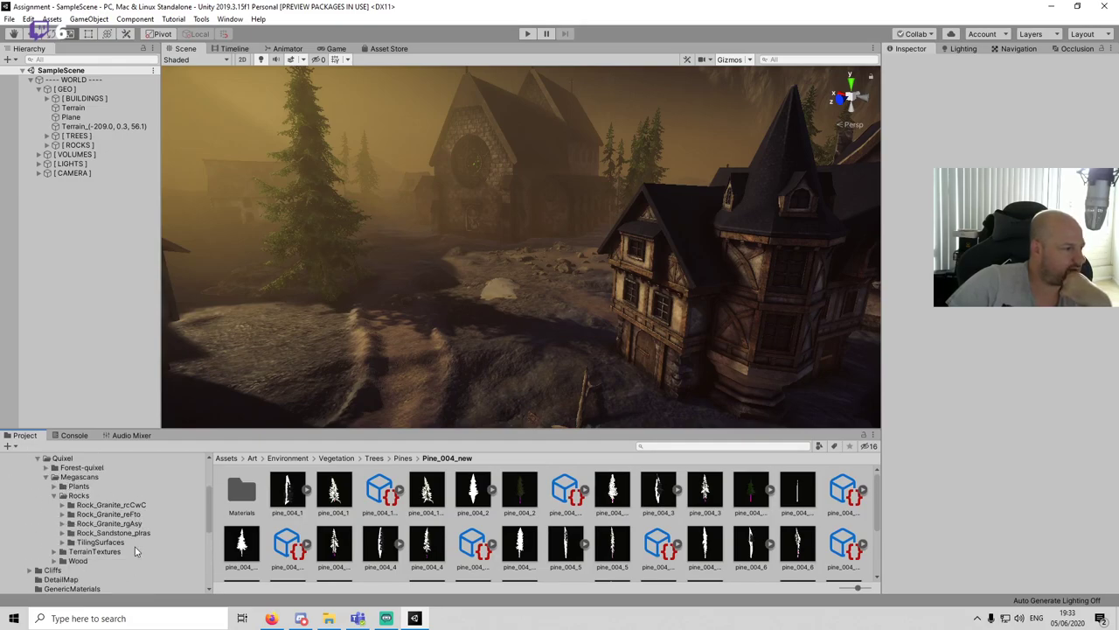
click(63, 496)
click(54, 487)
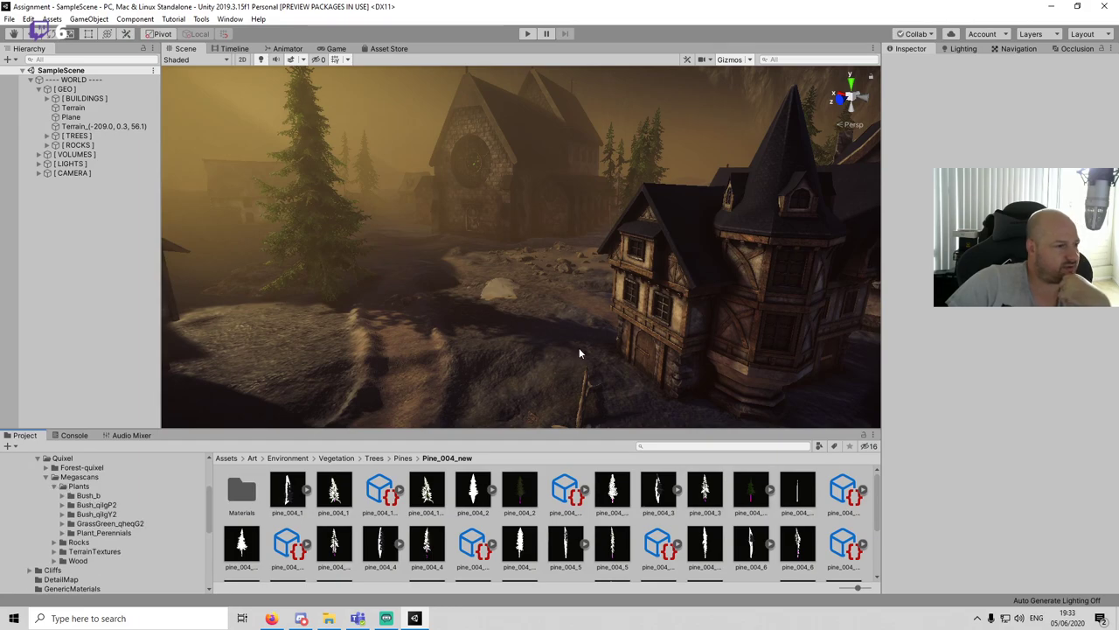
Step: Examine the dark bank below the timbered house and look through the Ground, Vegetation and Megascans bush folders for undergrowth
middle_drag(579, 350, 598, 257)
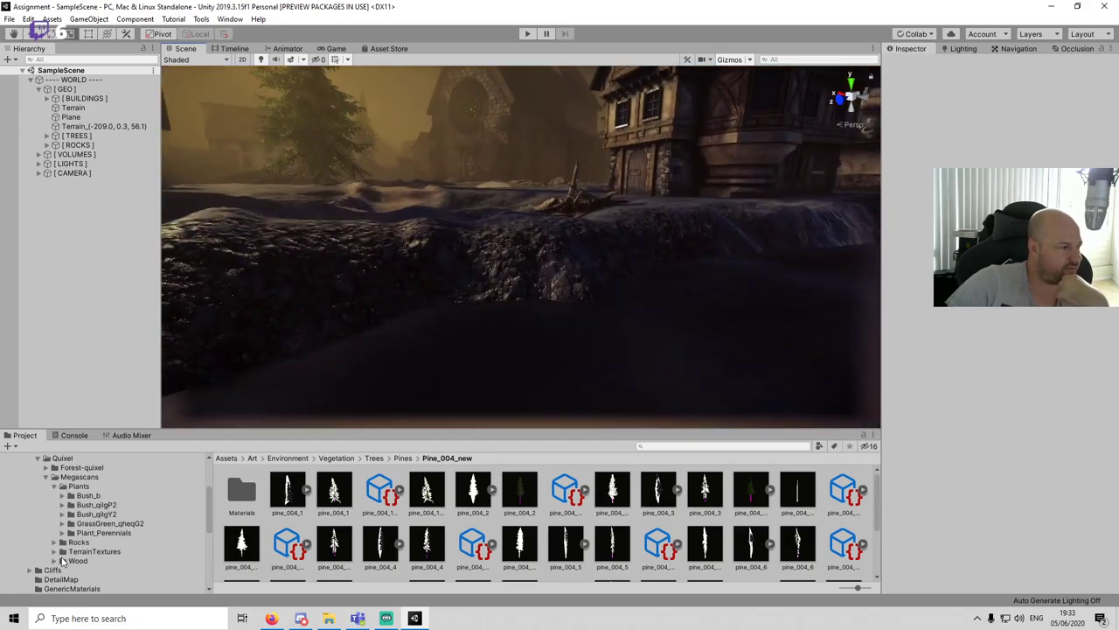
click(57, 487)
scroll(79, 529, down, 3)
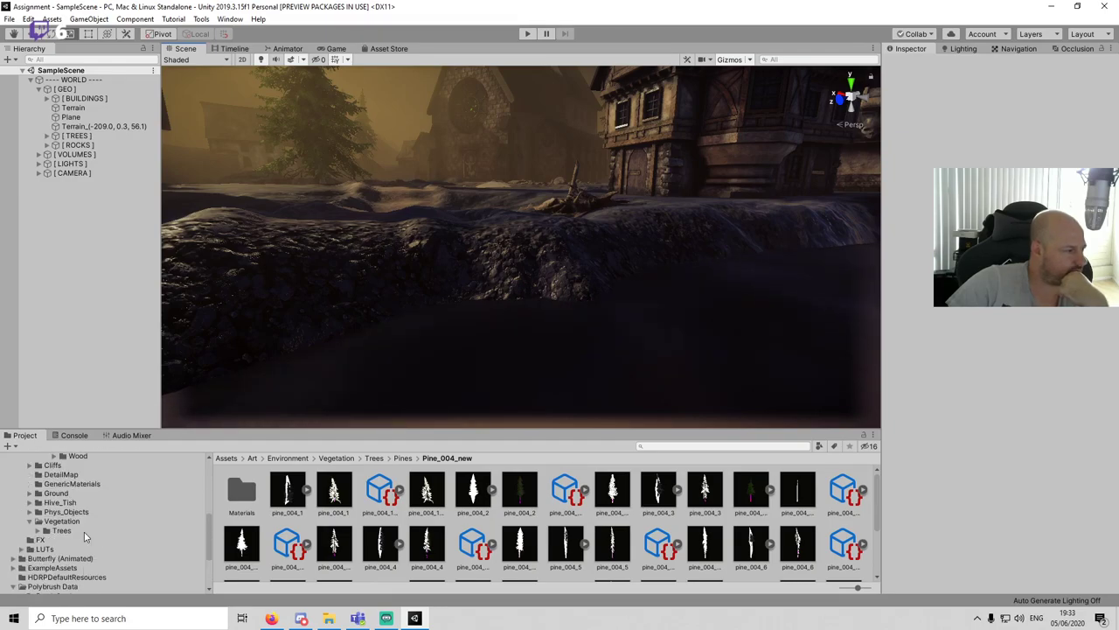
click(38, 530)
scroll(38, 529, up, 1)
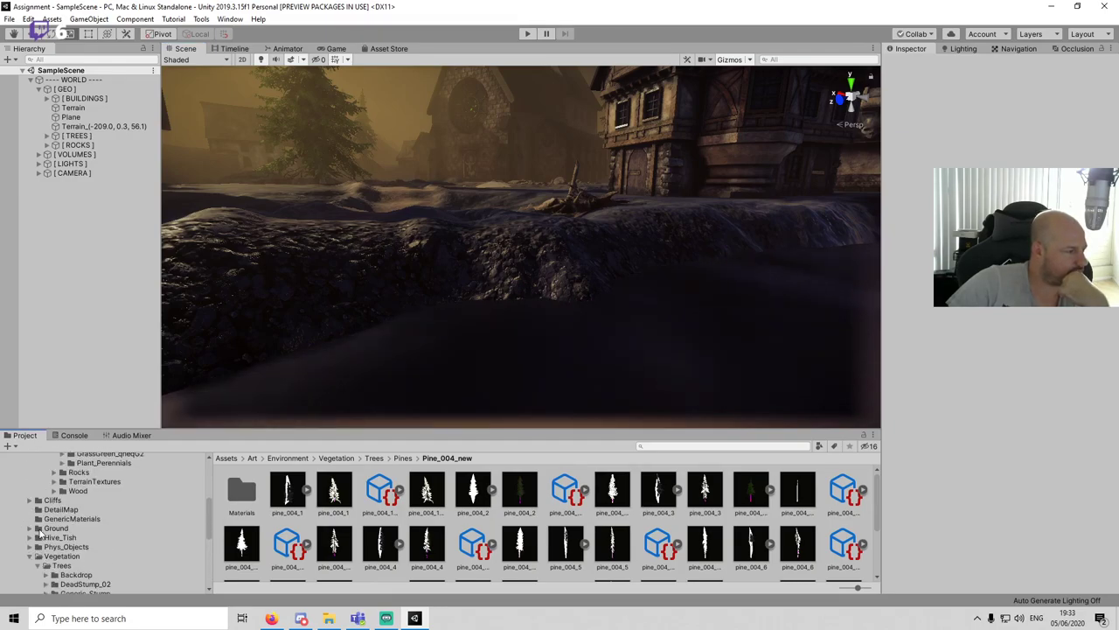
scroll(65, 534, up, 1)
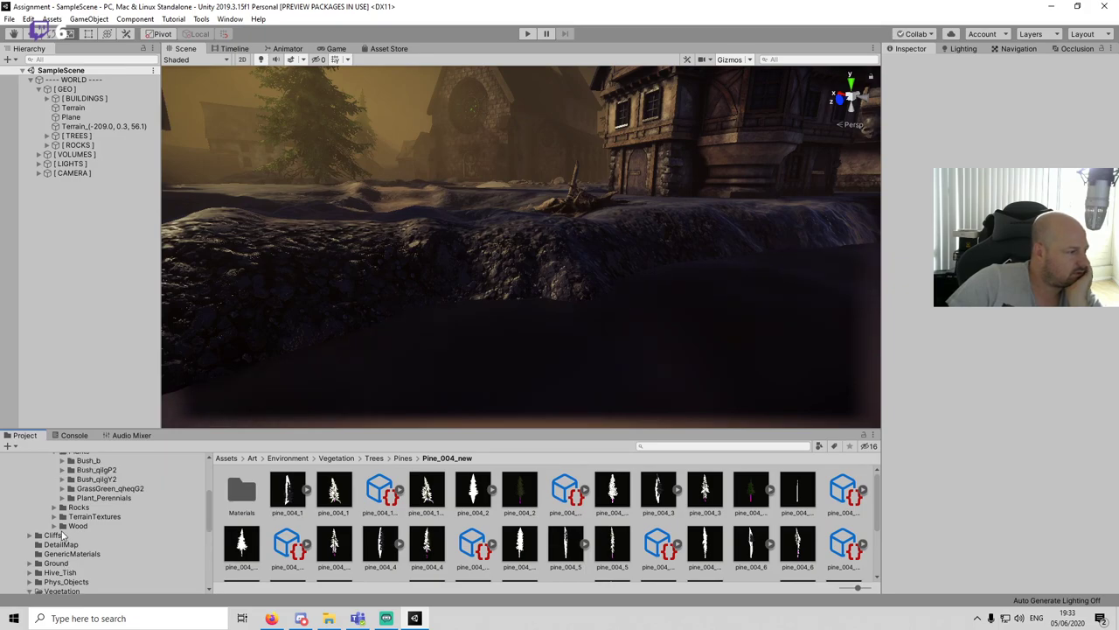
scroll(39, 539, down, 1)
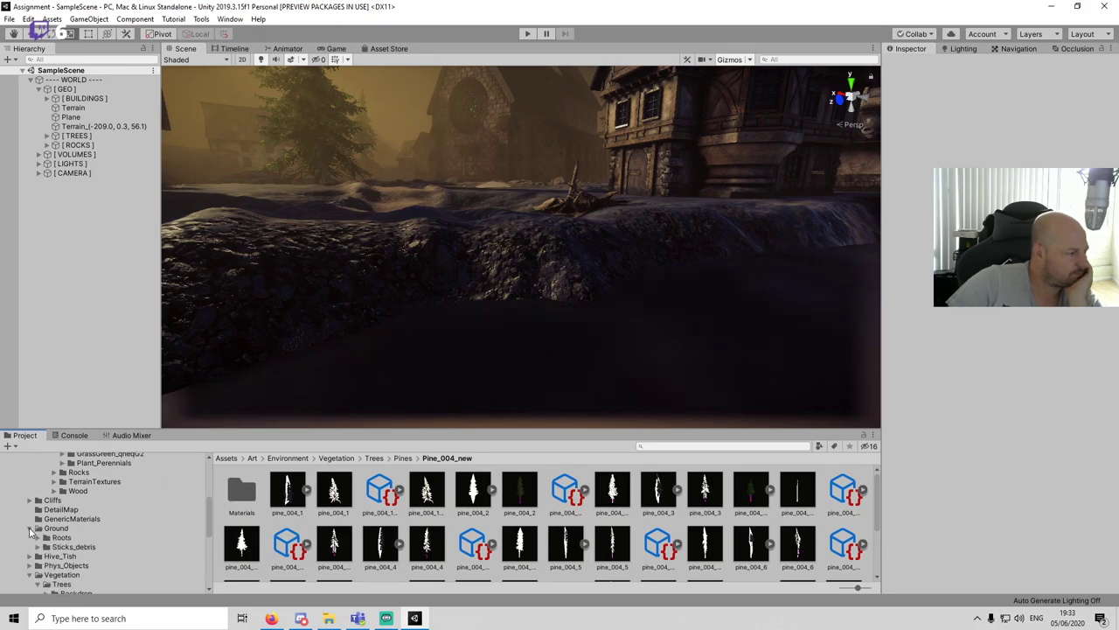
scroll(35, 532, up, 2)
click(81, 487)
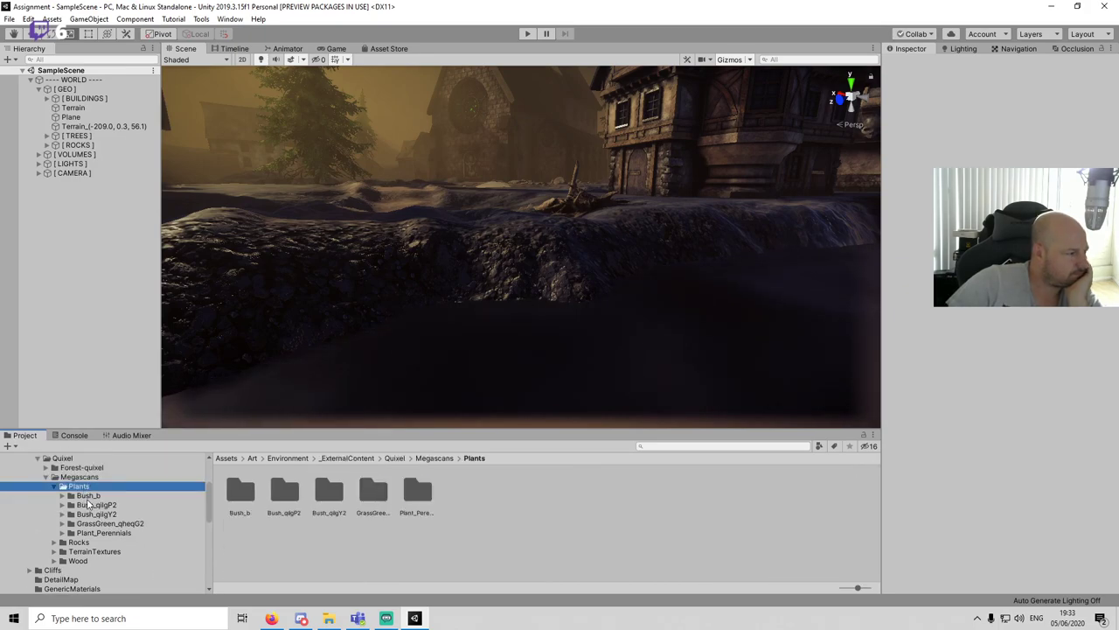
click(87, 496)
click(92, 514)
click(96, 505)
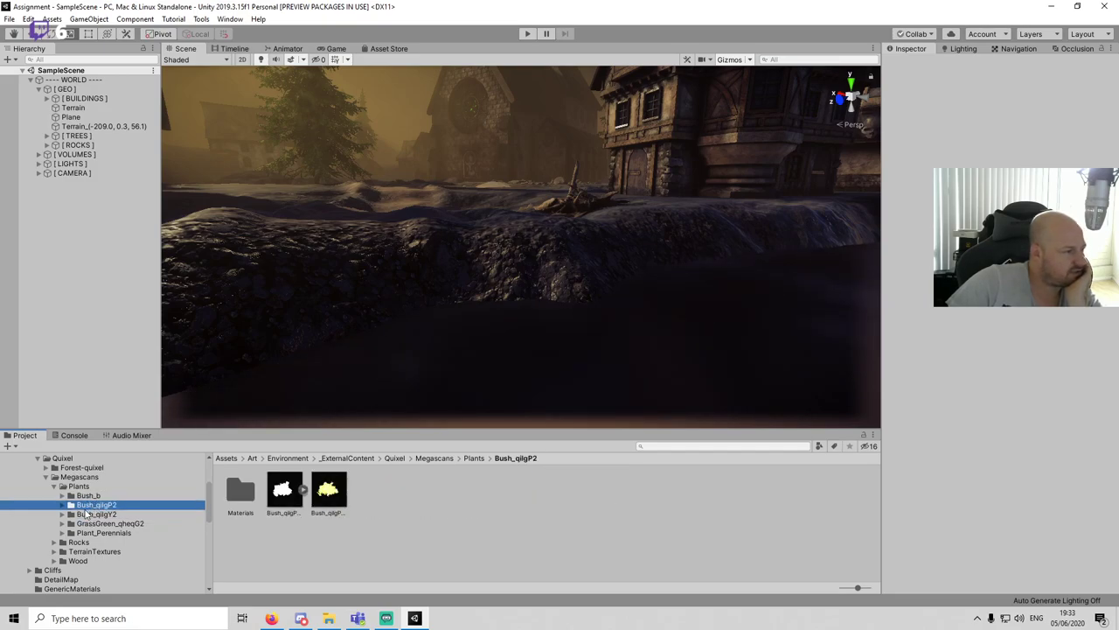
Step: Place Fern_var01_Prefab from the Forest-quixel Ferns on the bank below the stump, rotated about 93° on Y and scaled about 3.9; save
scroll(56, 518, up, 1)
click(46, 512)
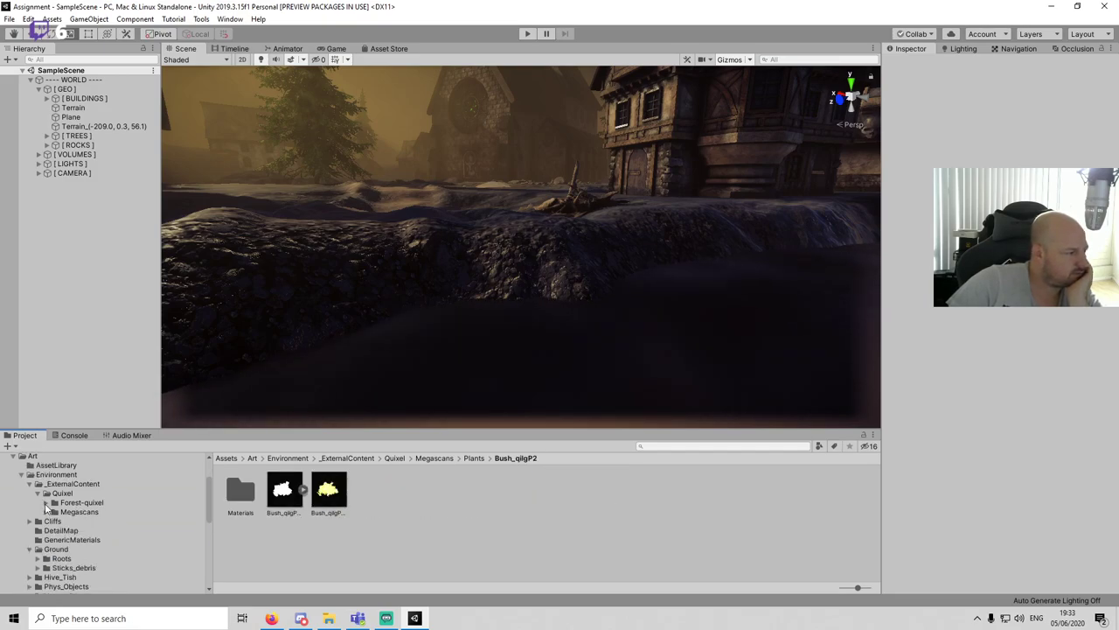
click(46, 503)
scroll(53, 516, down, 1)
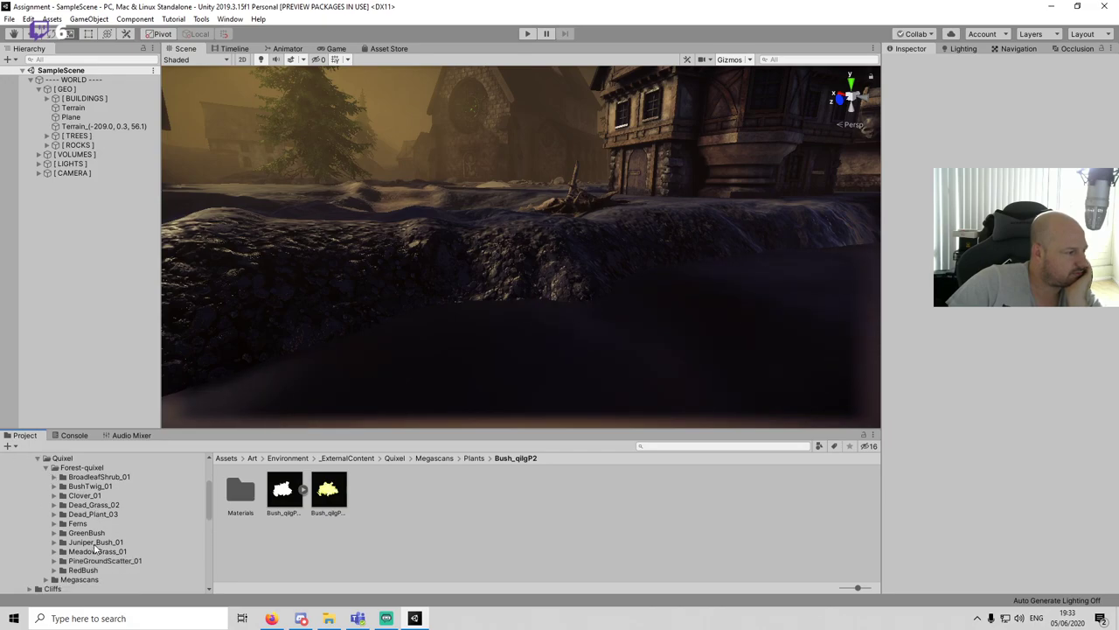
click(68, 514)
click(71, 523)
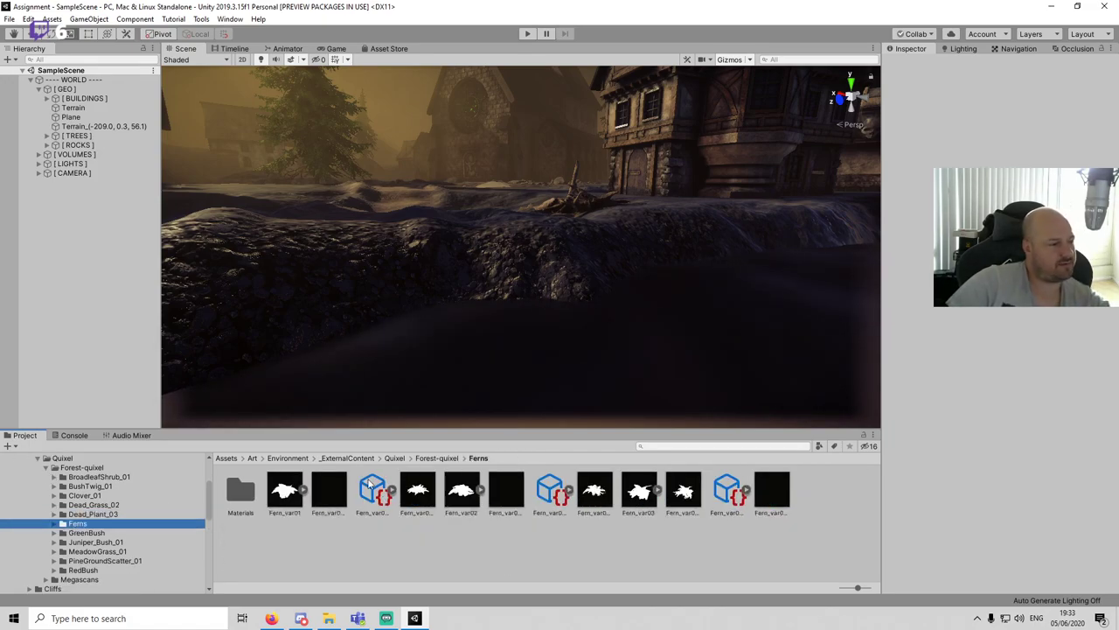
drag(329, 490, 538, 246)
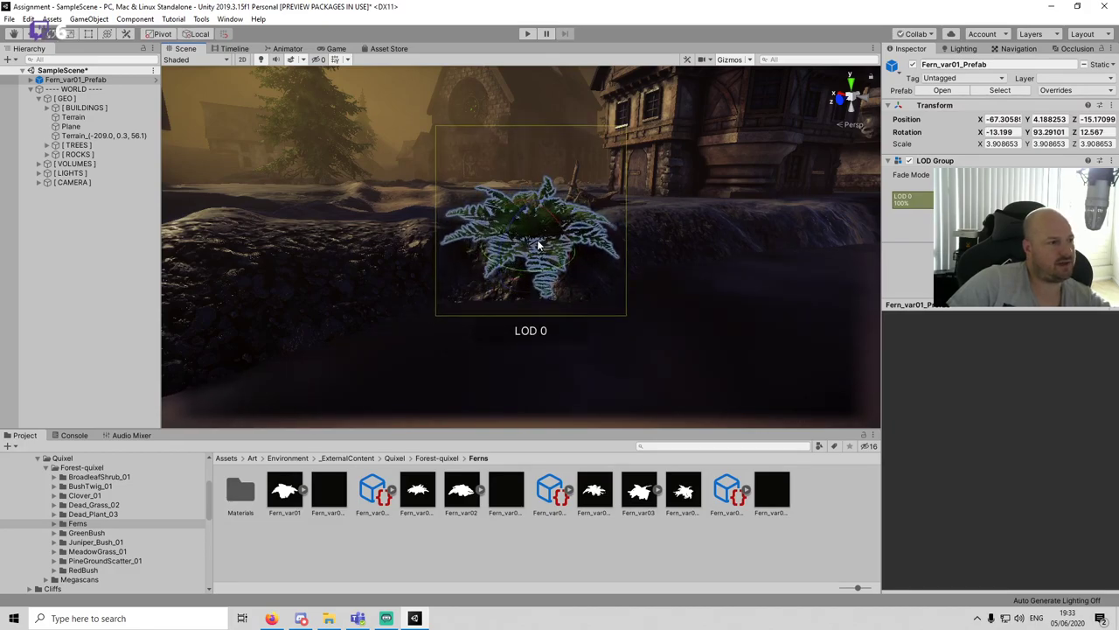
key(ctrl+s)
Step: Inspect the placed fern within the village in an enlarged scene view, restore the layout and clear the selection
key(shift+space)
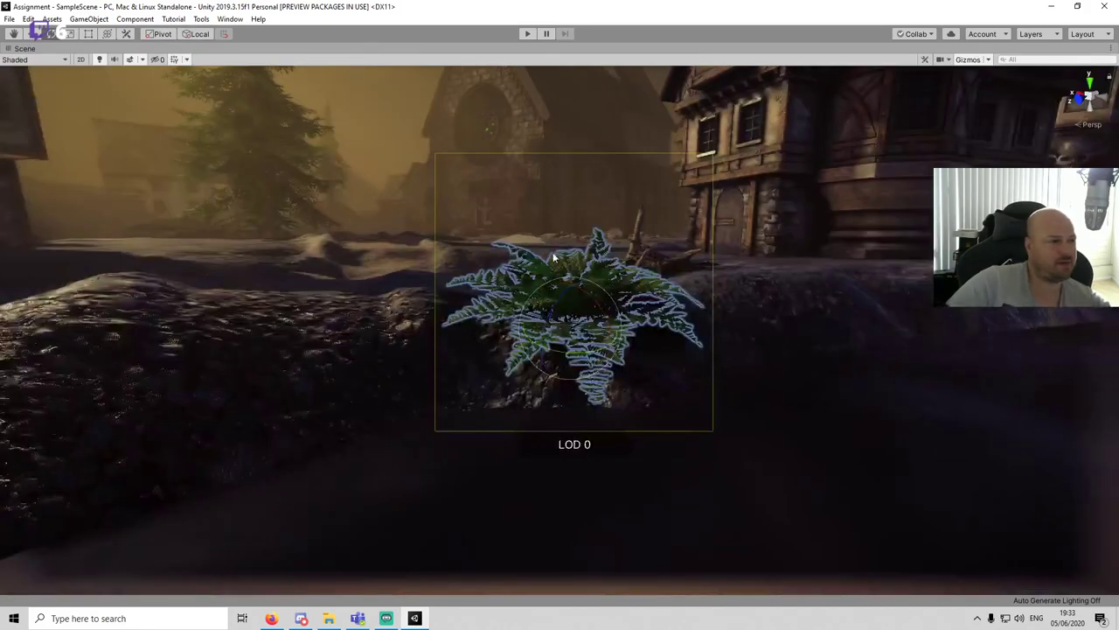
scroll(542, 249, down, 3)
scroll(542, 243, down, 3)
alt+drag(542, 243, 604, 276)
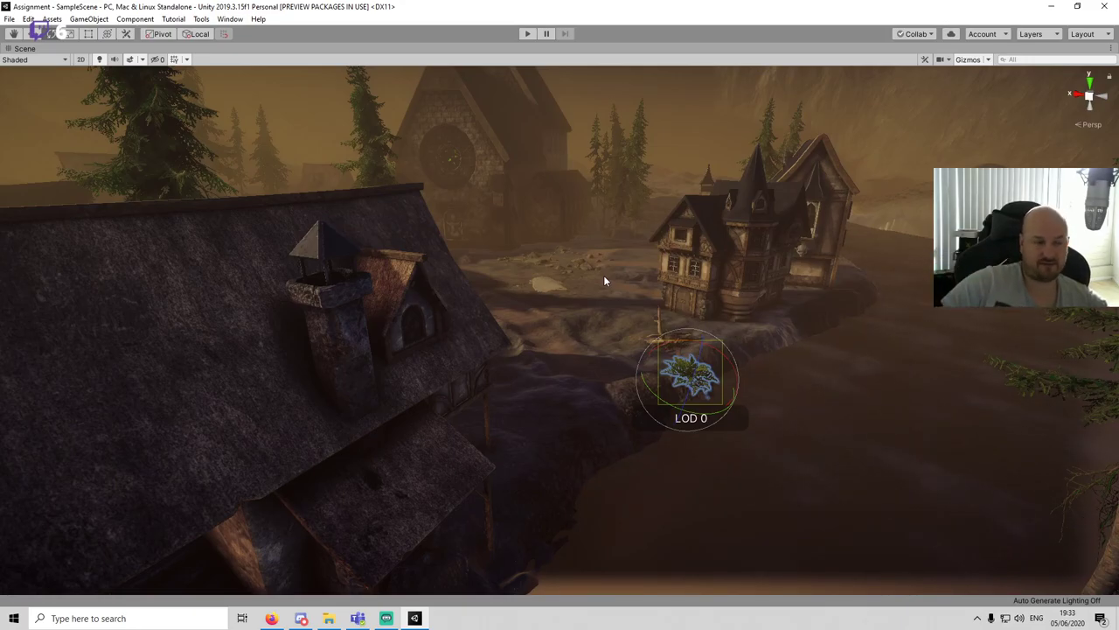
mouse_move(604, 277)
right_down()
mouse_move(621, 324)
mouse_move(659, 324)
mouse_move(655, 310)
mouse_move(585, 270)
right_up()
key(w)
key(shift+space)
click(630, 543)
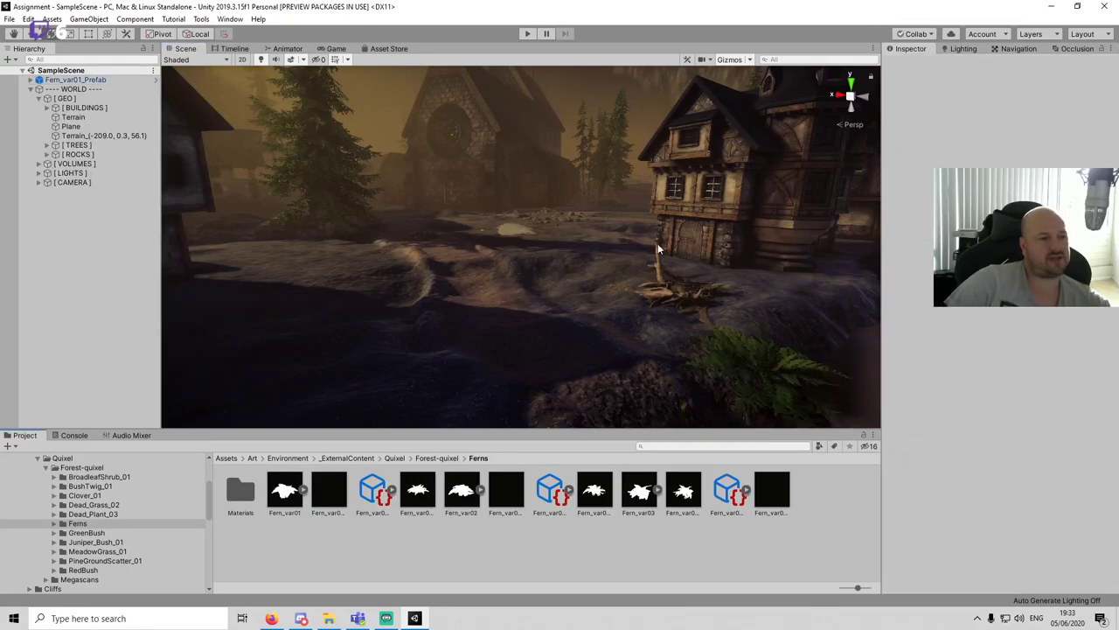
Step: Place Fern_var02_Prefab on the bank near the first fern, rotated about -5.7° on Y and scaled to about 2.18
scroll(658, 243, down, 5)
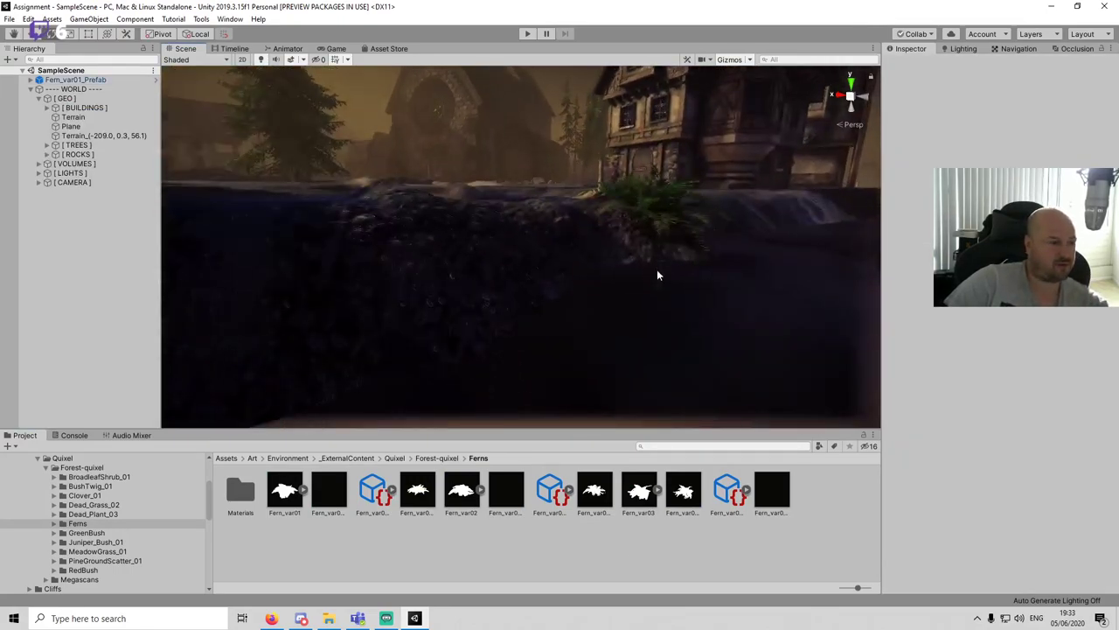
scroll(551, 299, up, 3)
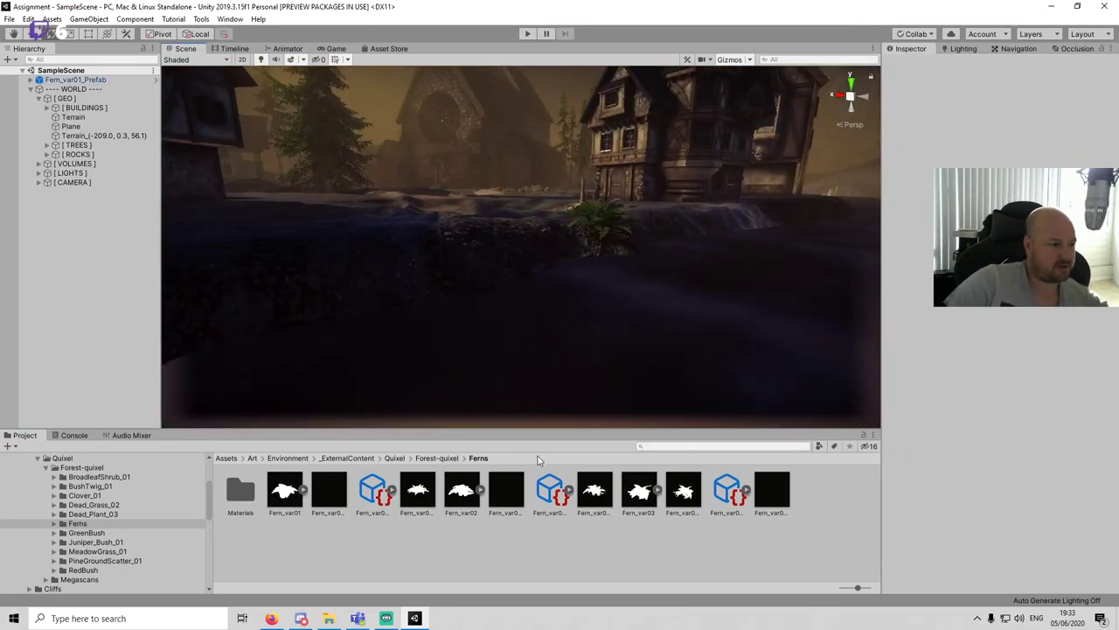
drag(538, 456, 531, 265)
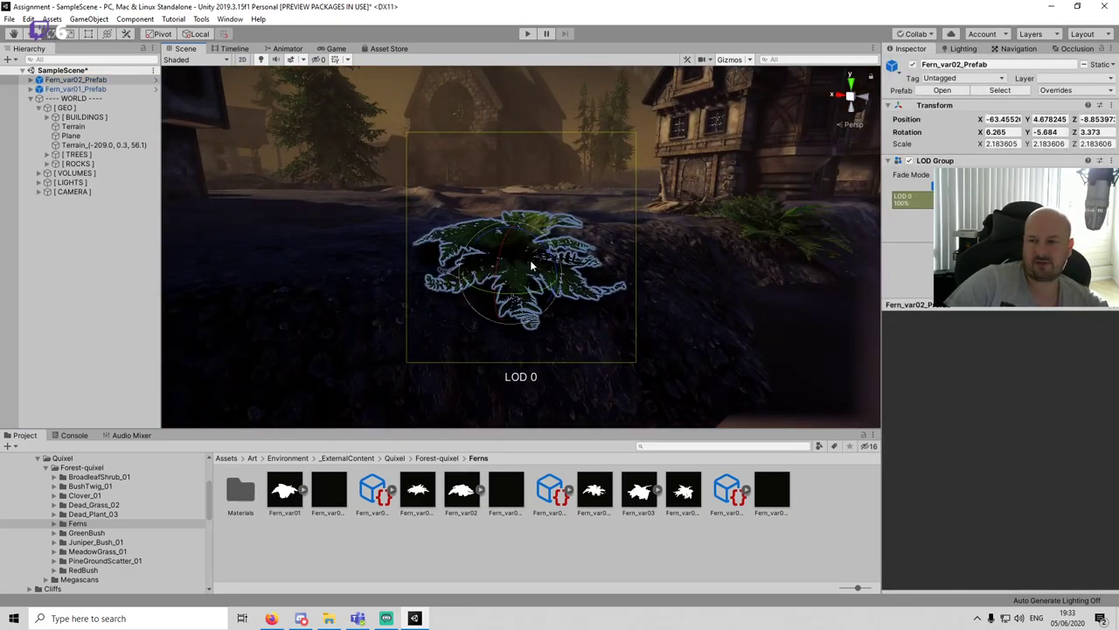
Step: Place Fern_var03_Prefab on the bank between the two existing ferns, rotated about 277° on Y and scaled to about 2.35; save
click(641, 562)
scroll(607, 306, down, 10)
alt+drag(613, 268, 512, 304)
scroll(523, 302, up, 6)
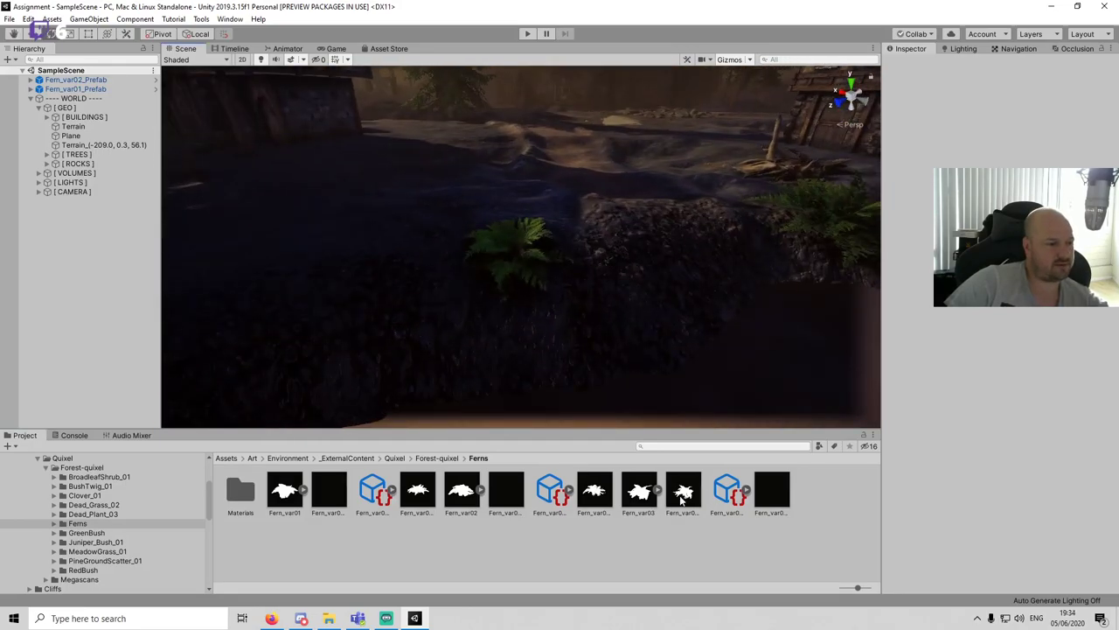
drag(687, 495, 671, 305)
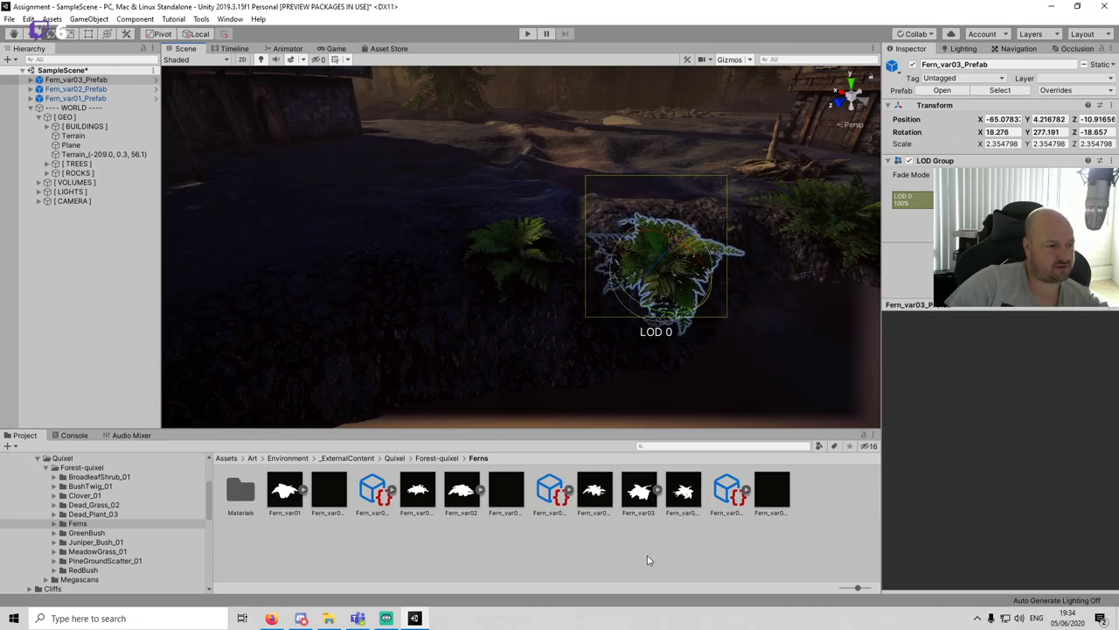
click(649, 560)
Step: Add a second Fern_var02_Prefab lower on the bank, beside the first Fern_var02, and save the scene
click(762, 499)
click(783, 558)
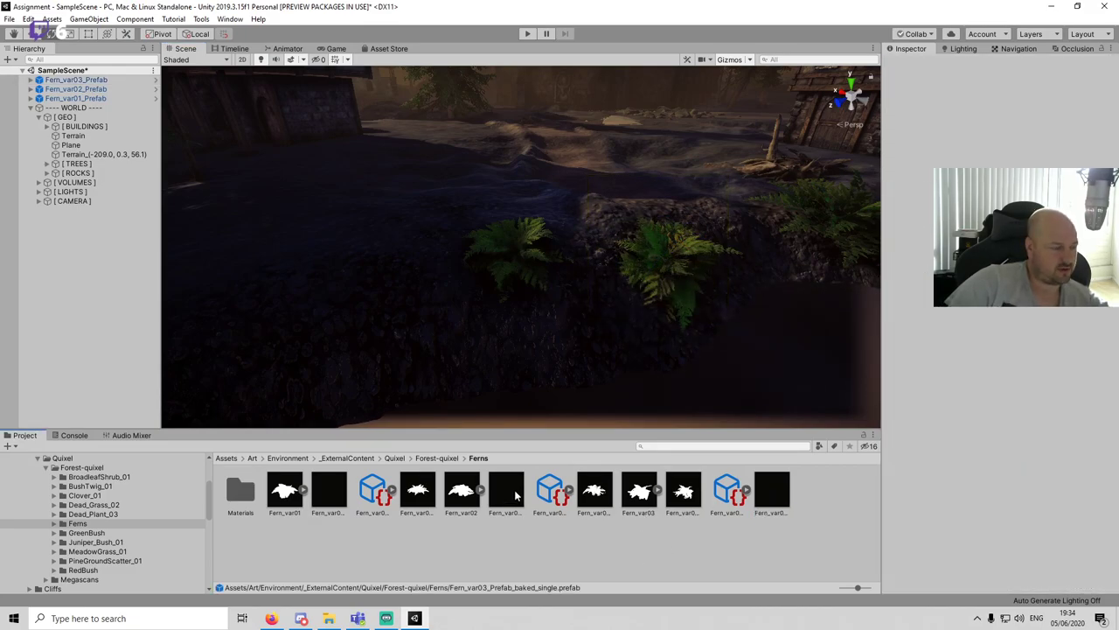
drag(516, 496, 554, 321)
click(584, 524)
key(ctrl+s)
Step: Fill the gap between Fern_var02 and Fern_var03 with a third Fern_var02_Prefab, rotated about 91° on Y and scaled about 2.18; save
alt+drag(577, 280, 661, 262)
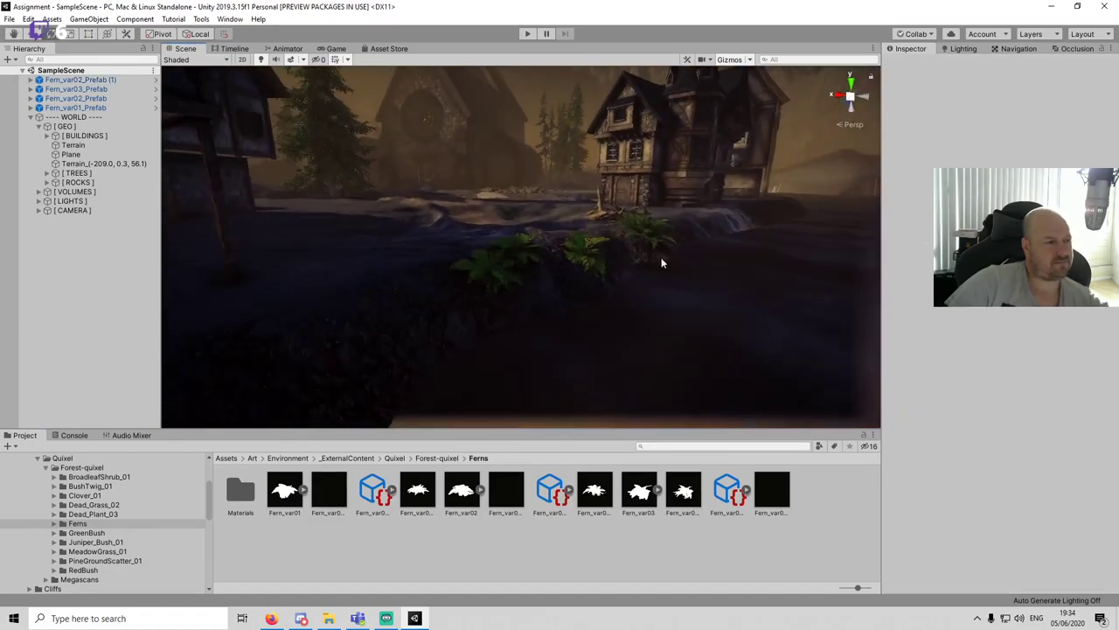
right_drag(661, 262, 584, 278)
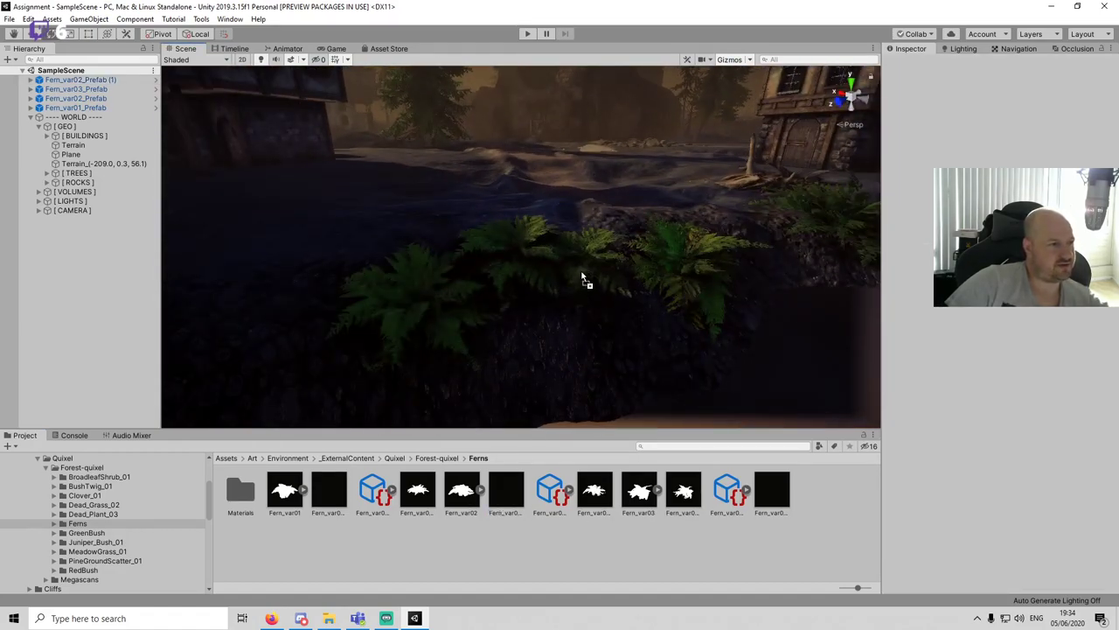
drag(584, 278, 614, 322)
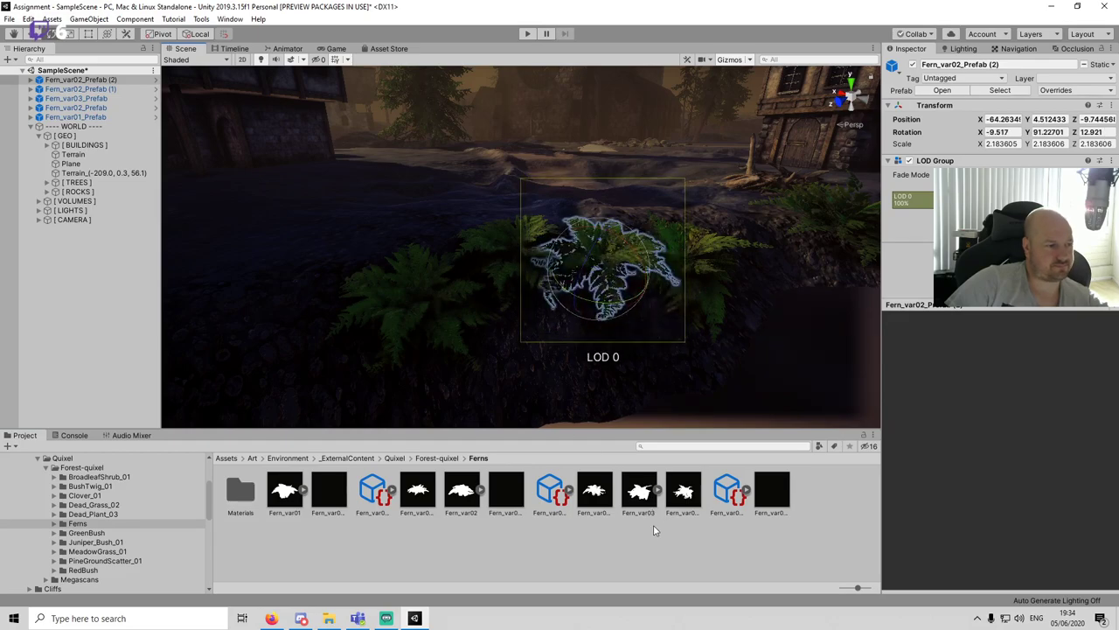
click(653, 525)
right_drag(653, 254, 643, 233)
middle_drag(643, 233, 507, 247)
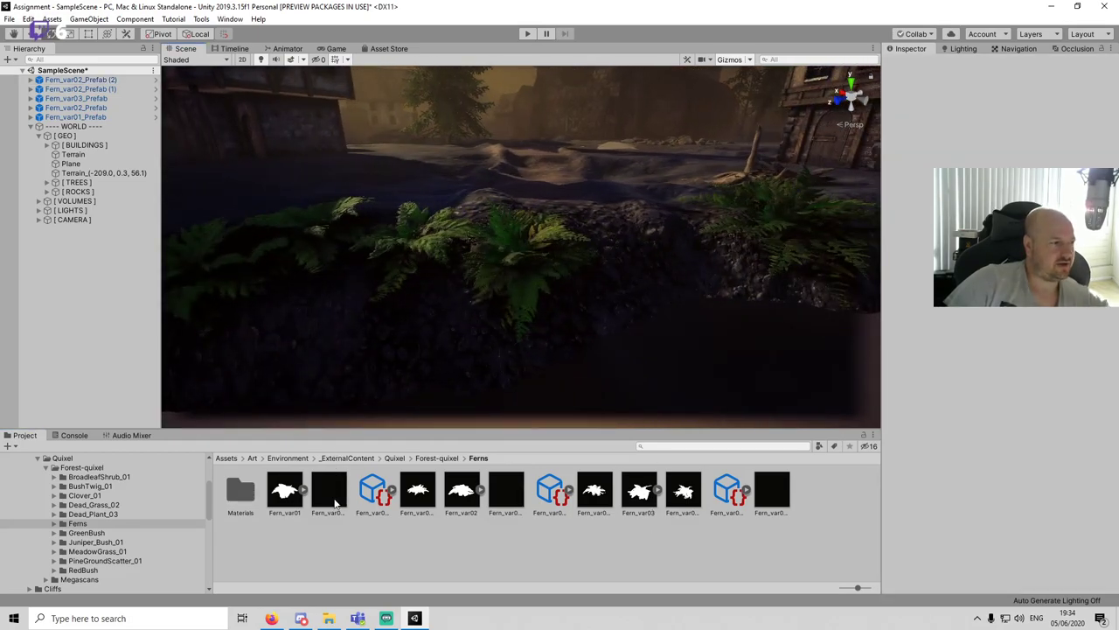
Step: Extend the fern row along the bank edge with another Fern_var01_Prefab and Fern_var02_Prefab, adjust them and save the scene
drag(488, 439, 500, 276)
key(r)
click(654, 524)
key(ctrl+s)
scroll(654, 252, down, 3)
right_drag(499, 276, 577, 376)
drag(582, 250, 599, 259)
click(764, 577)
Step: Place Fern_var03_Prefab_baked_single at the end of the fern row on the bank, near the dead branch
drag(765, 496, 619, 228)
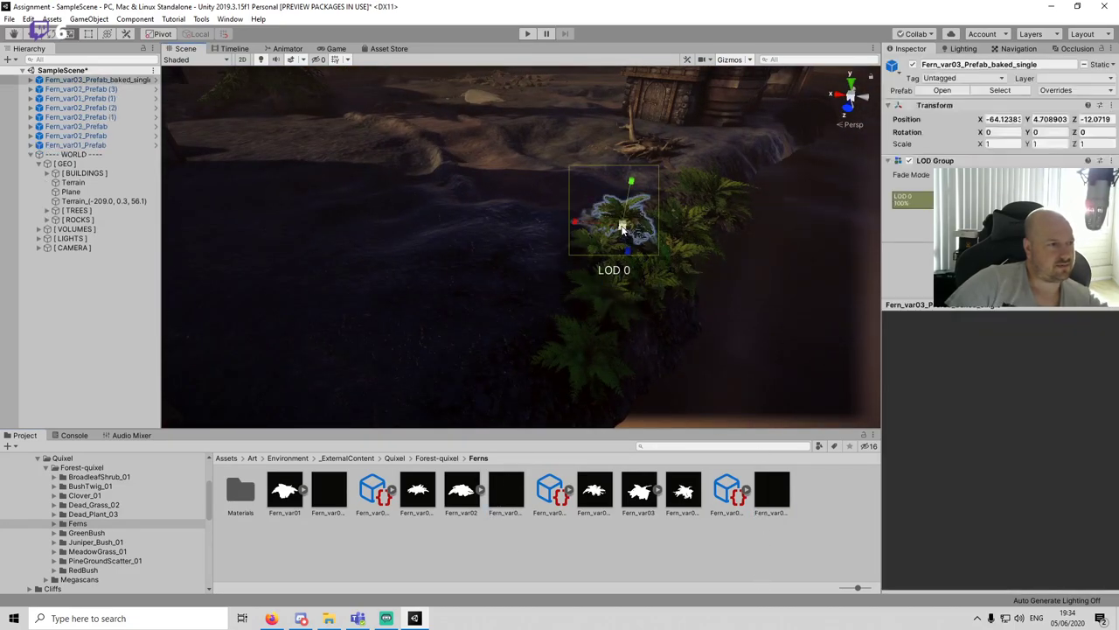
click(417, 576)
alt+drag(743, 254, 569, 175)
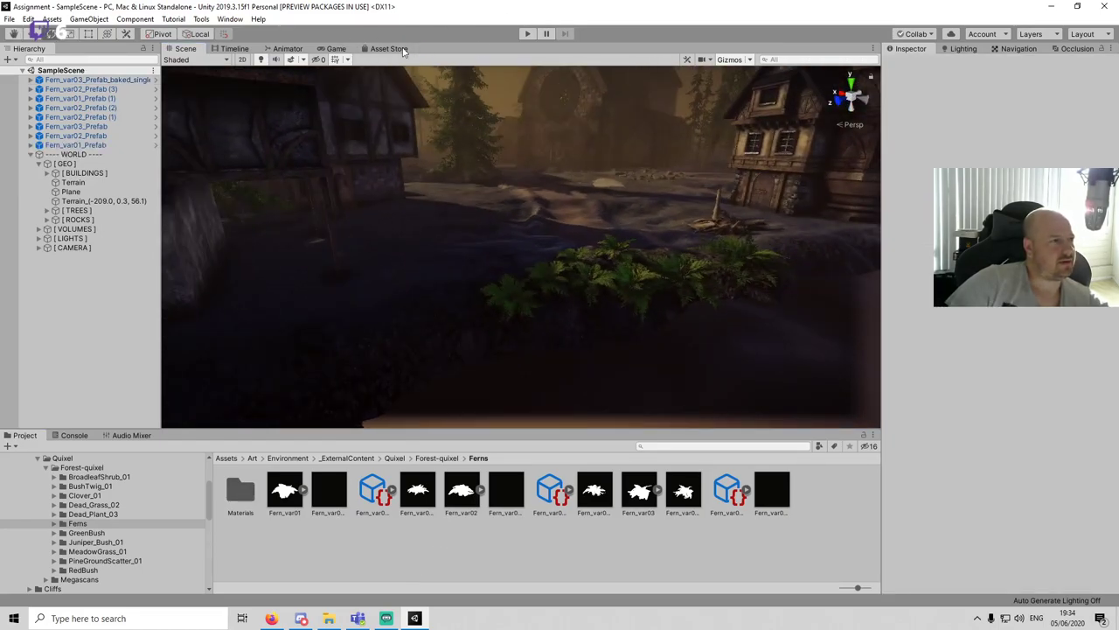
Step: Check the fern row through the camera in a maximized Game view and return to the Scene view
click(336, 48)
key(shift+space)
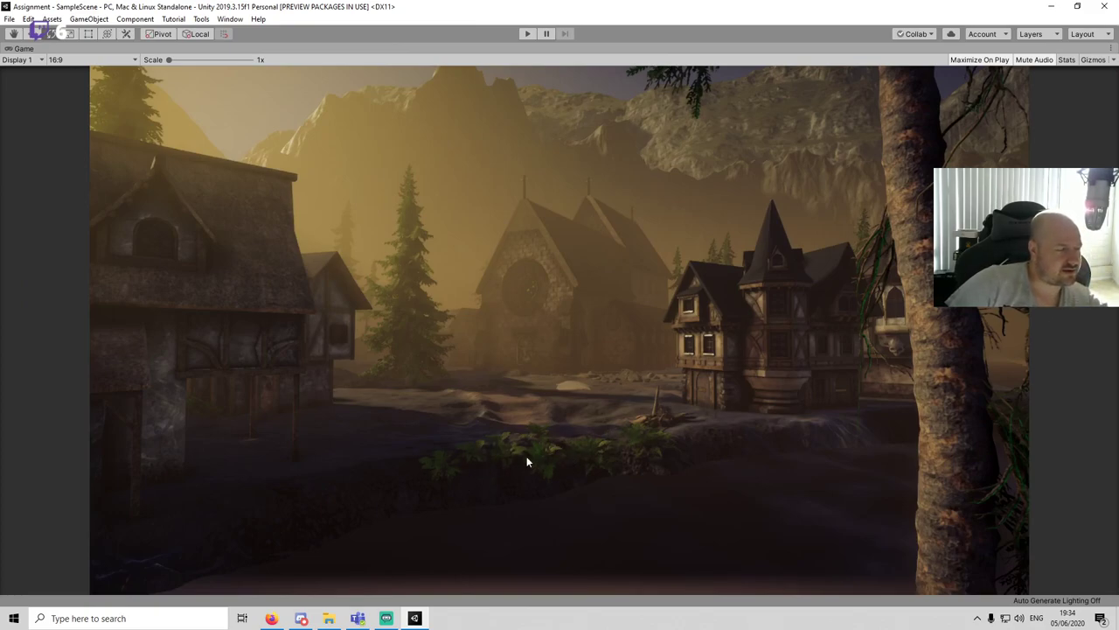
key(shift+space)
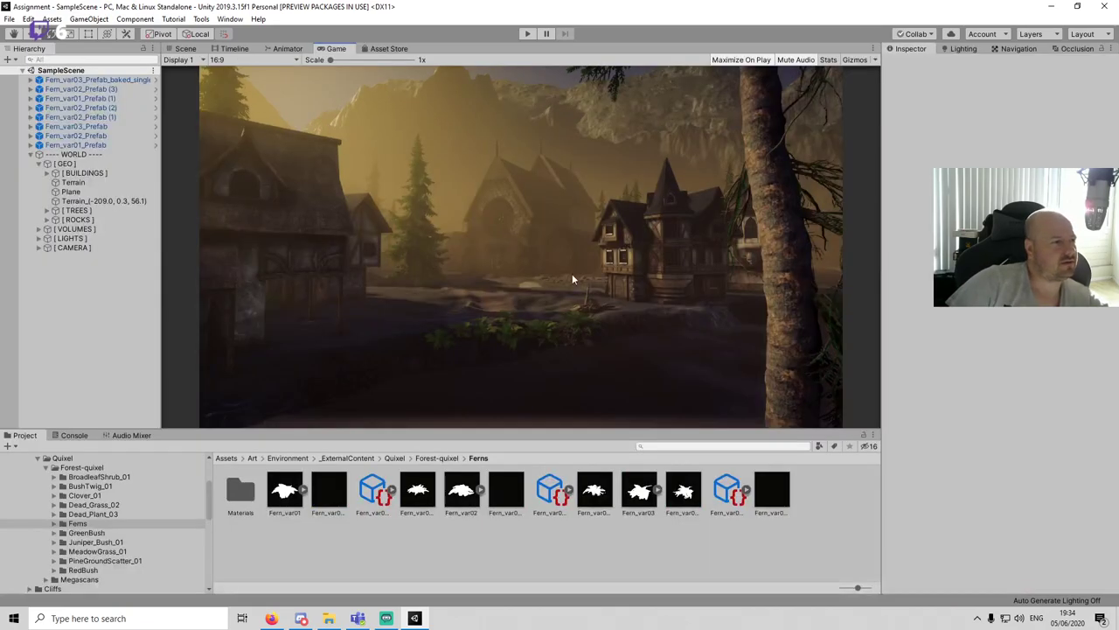
click(188, 49)
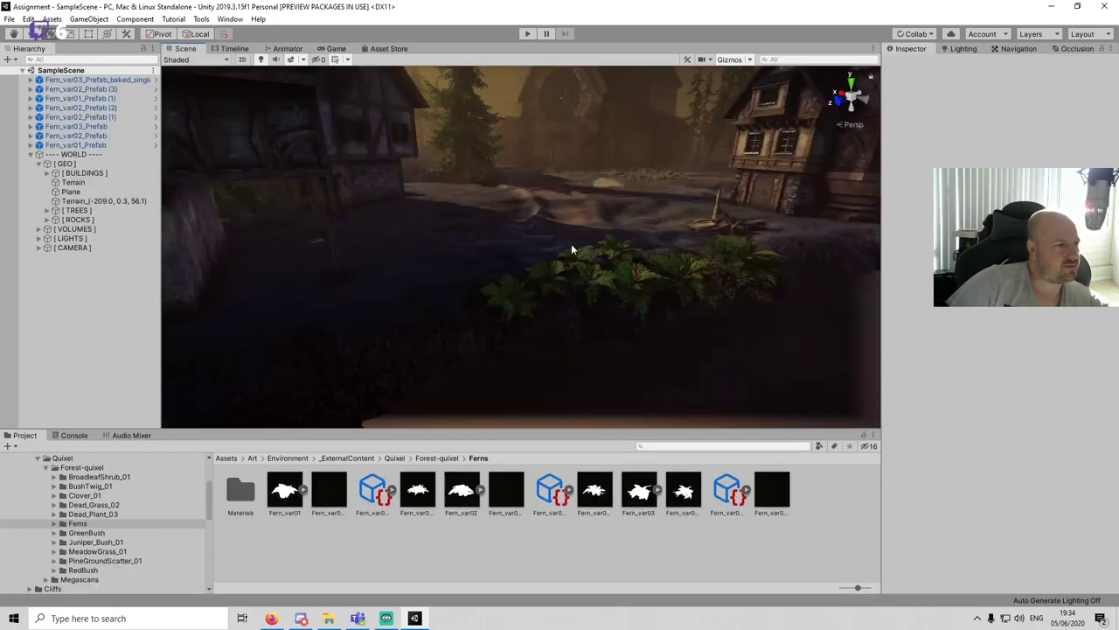
Step: Place another Fern_var01_Prefab on the bank beyond the dead branch, beside the tower house
alt+drag(572, 247, 682, 205)
middle_drag(682, 205, 464, 248)
scroll(464, 247, up, 3)
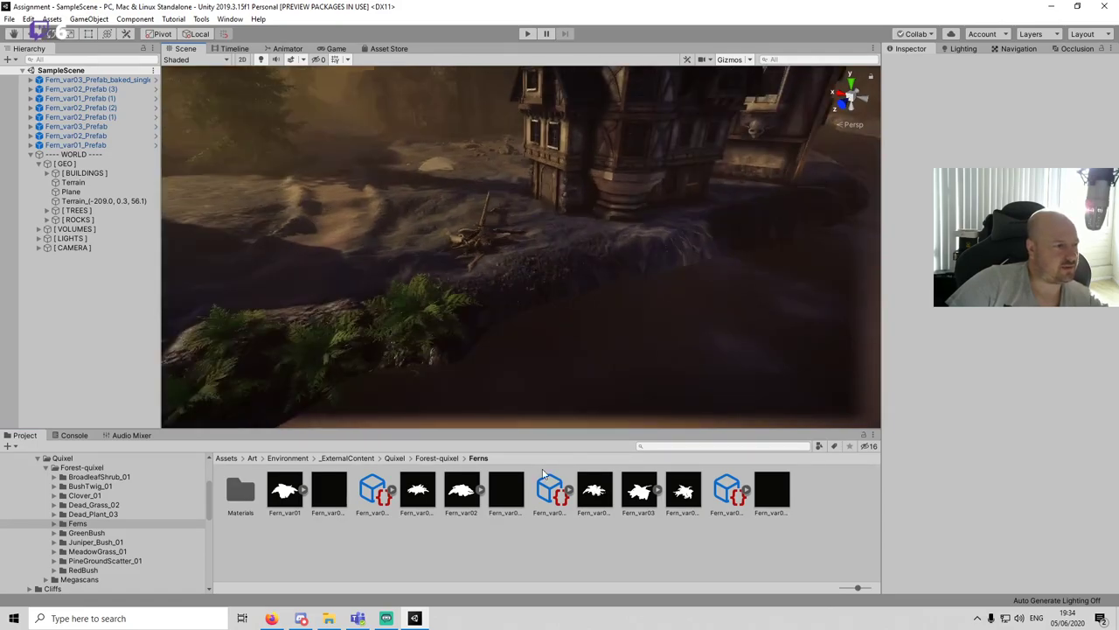
drag(575, 293, 542, 253)
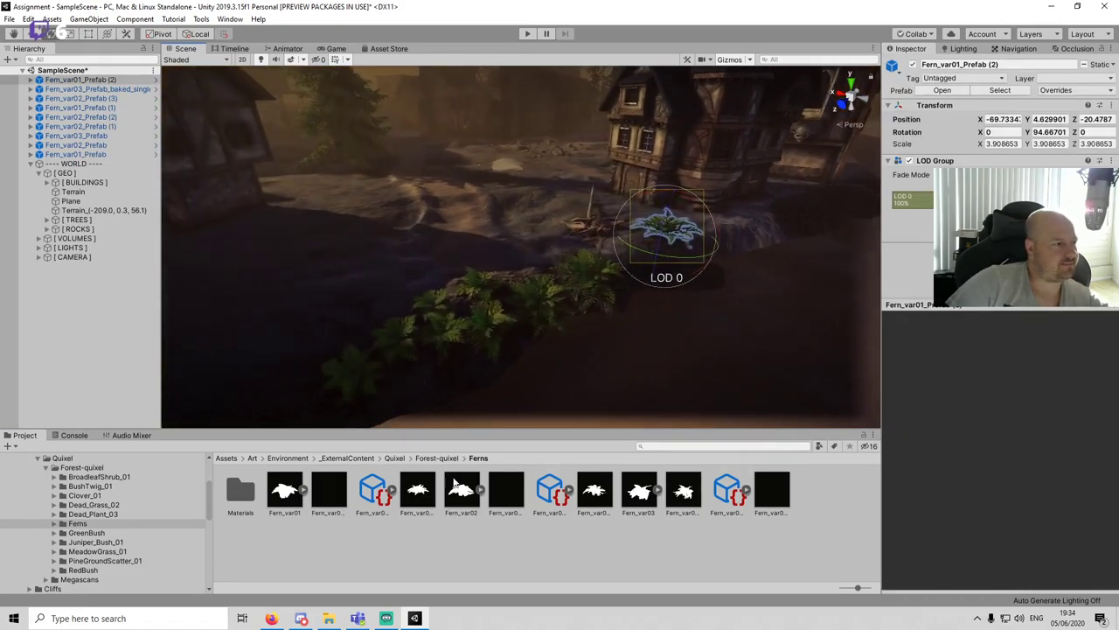
Step: Place another Fern_var01_Prefab on the ground behind the fern row and adjust its orientation
drag(328, 492, 369, 287)
key(f)
drag(161, 371, 159, 370)
scroll(172, 369, down, 5)
click(145, 347)
Step: Place a Fern_var02_Prefab at the near end of the bank, rotate it to about -15, 119, 5 degrees and save the scene
scroll(525, 293, down, 4)
right_drag(543, 286, 532, 244)
drag(505, 492, 405, 346)
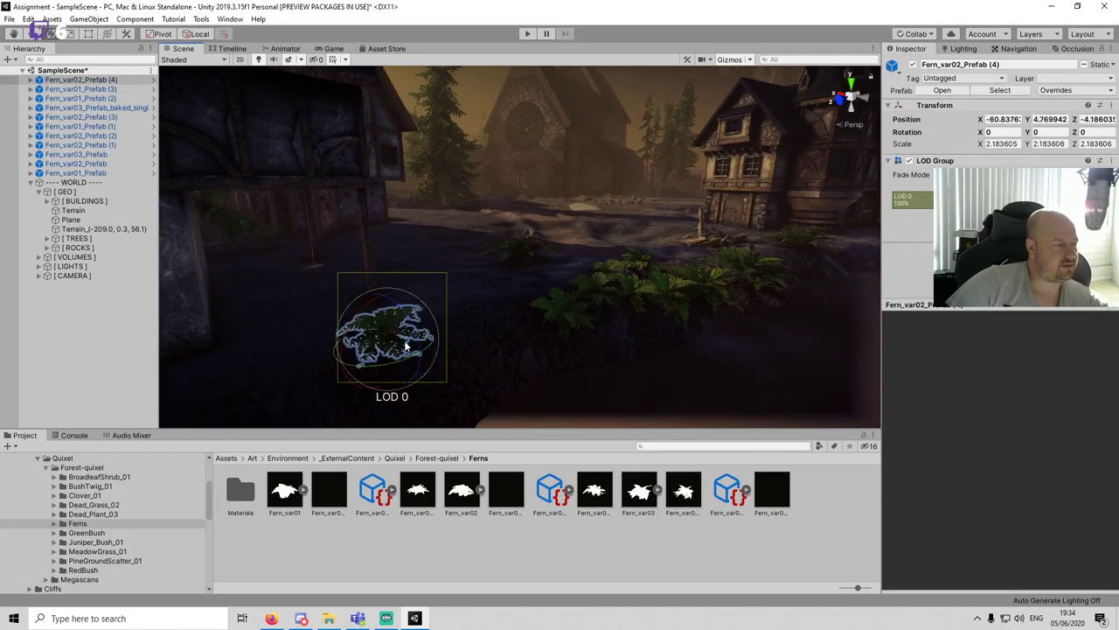
key(f)
drag(507, 305, 391, 310)
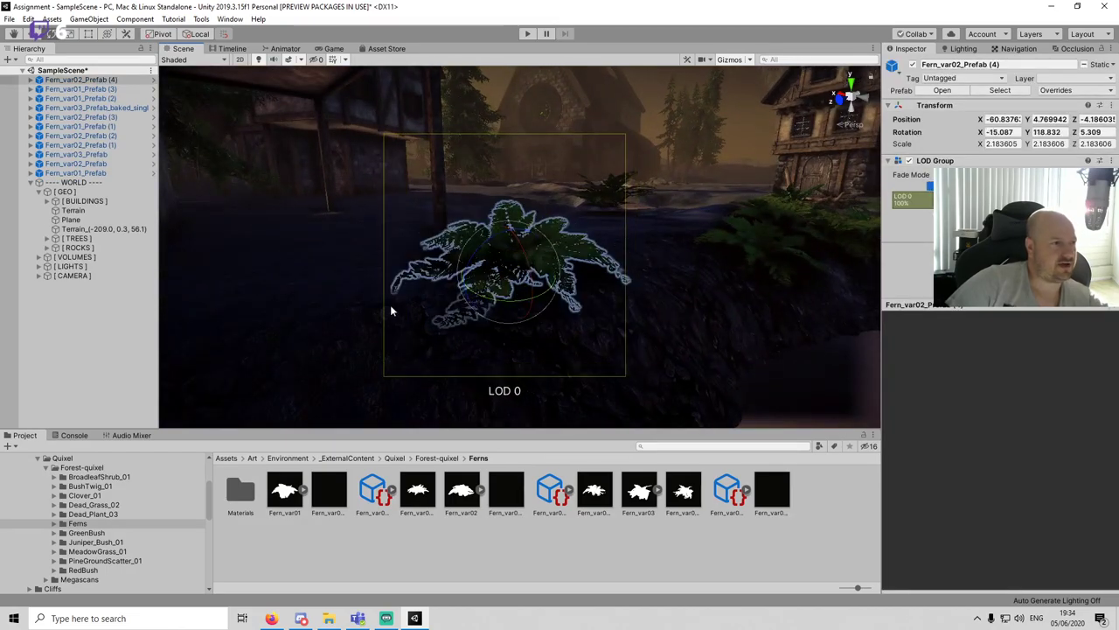
click(589, 546)
scroll(578, 279, down, 5)
key(ctrl+s)
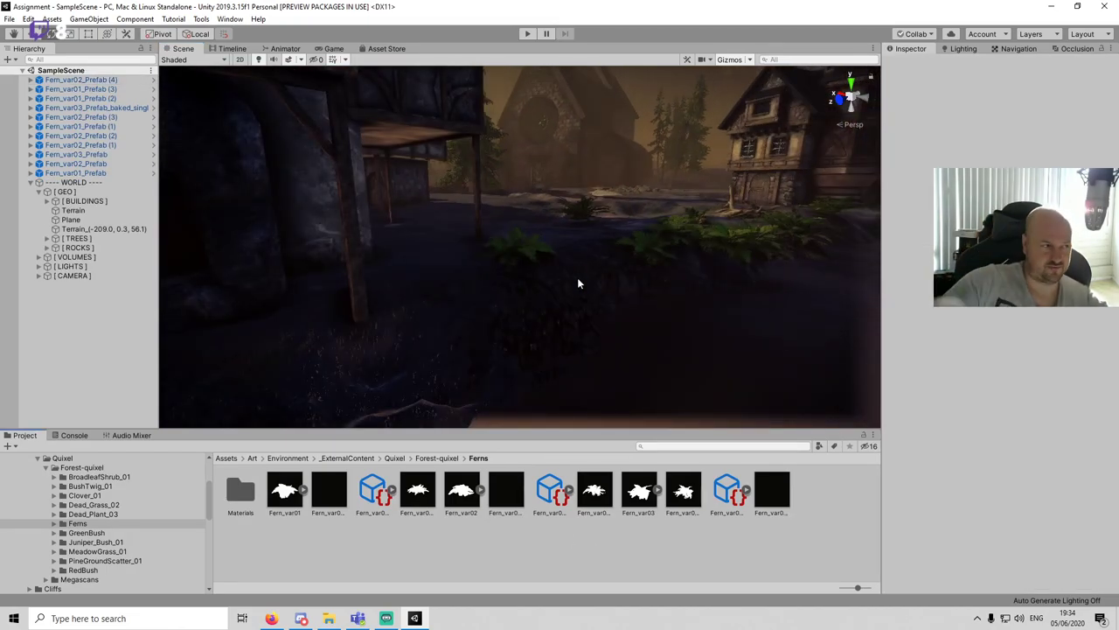
Step: Move the Fern_var02_Prefab at the near end of the row away from the cluster towards the isolated fern and save the scene
alt+drag(577, 277, 626, 249)
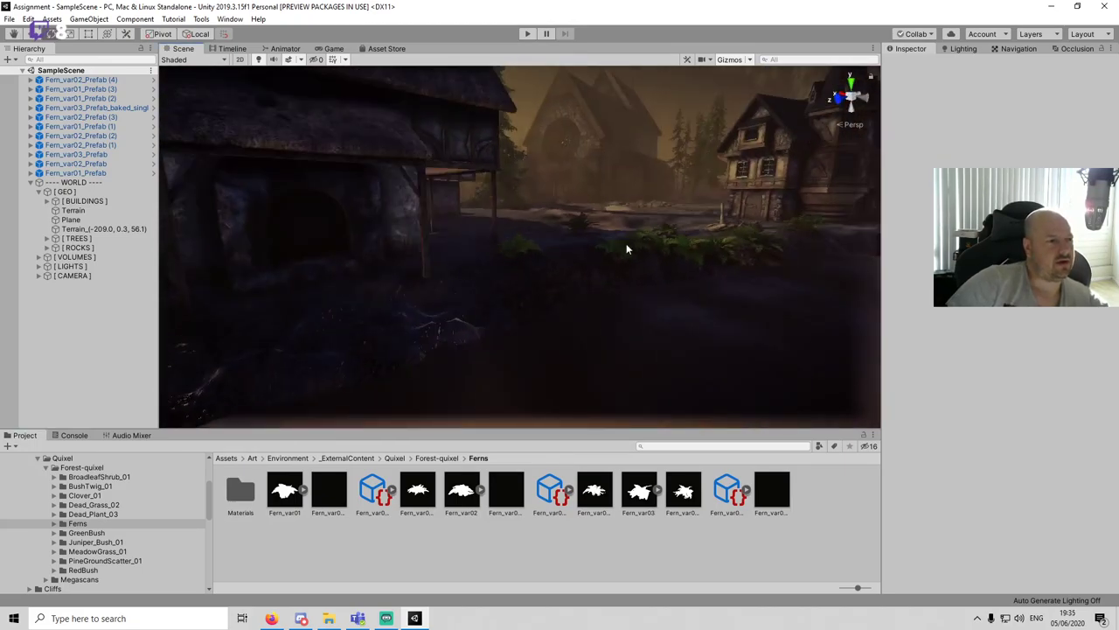
middle_drag(626, 249, 560, 263)
scroll(561, 262, up, 5)
click(473, 245)
alt+drag(477, 253, 522, 331)
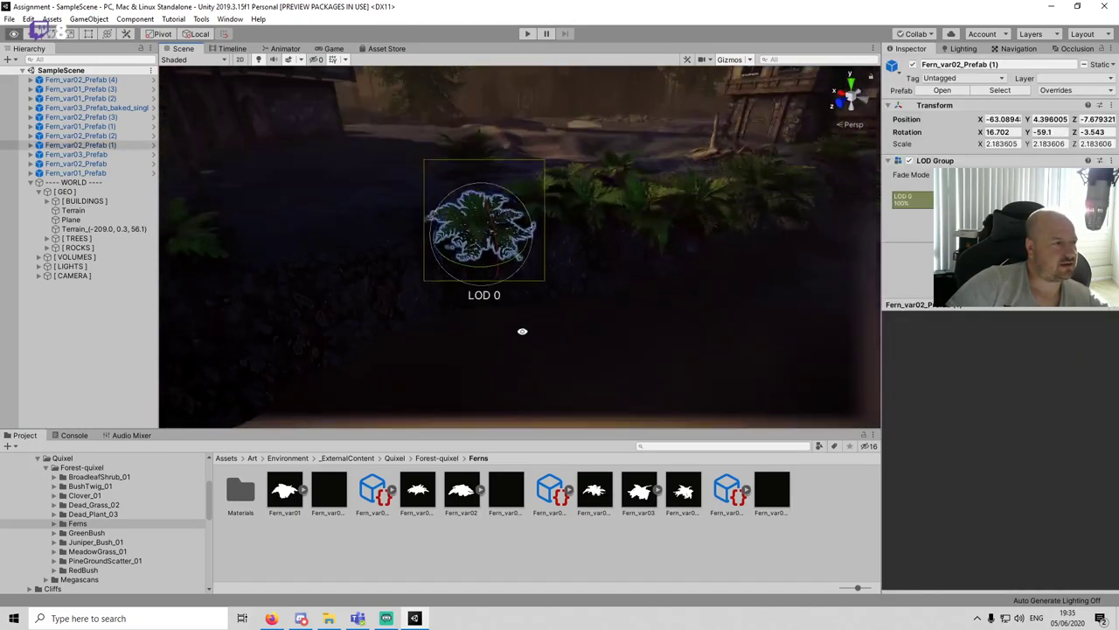
key(w)
drag(469, 245, 403, 242)
click(508, 535)
scroll(563, 271, down, 4)
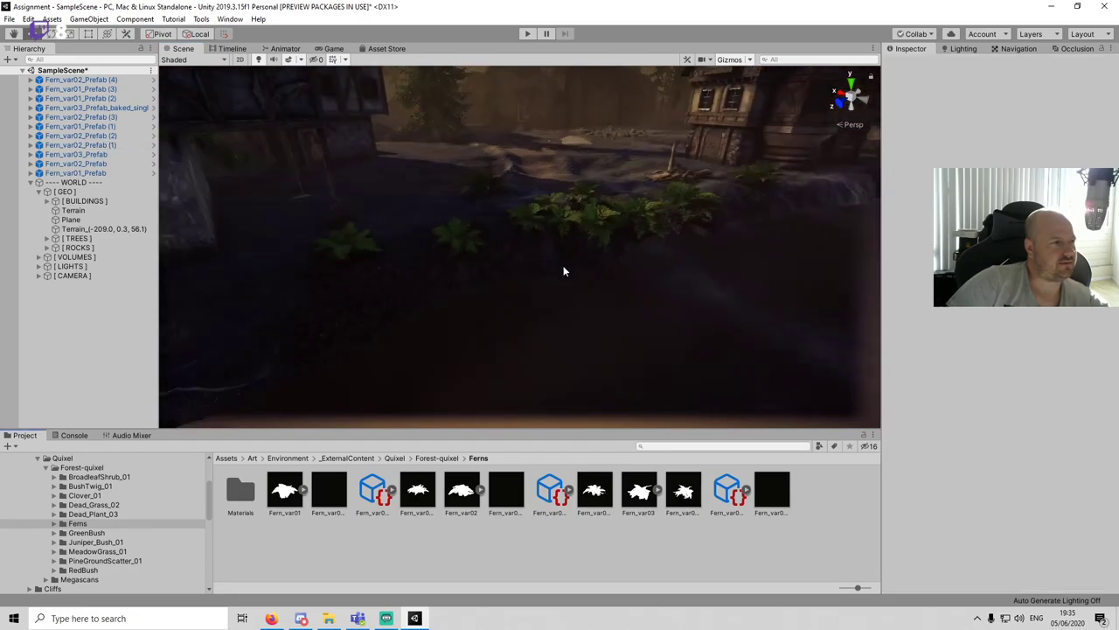
alt+drag(564, 271, 623, 229)
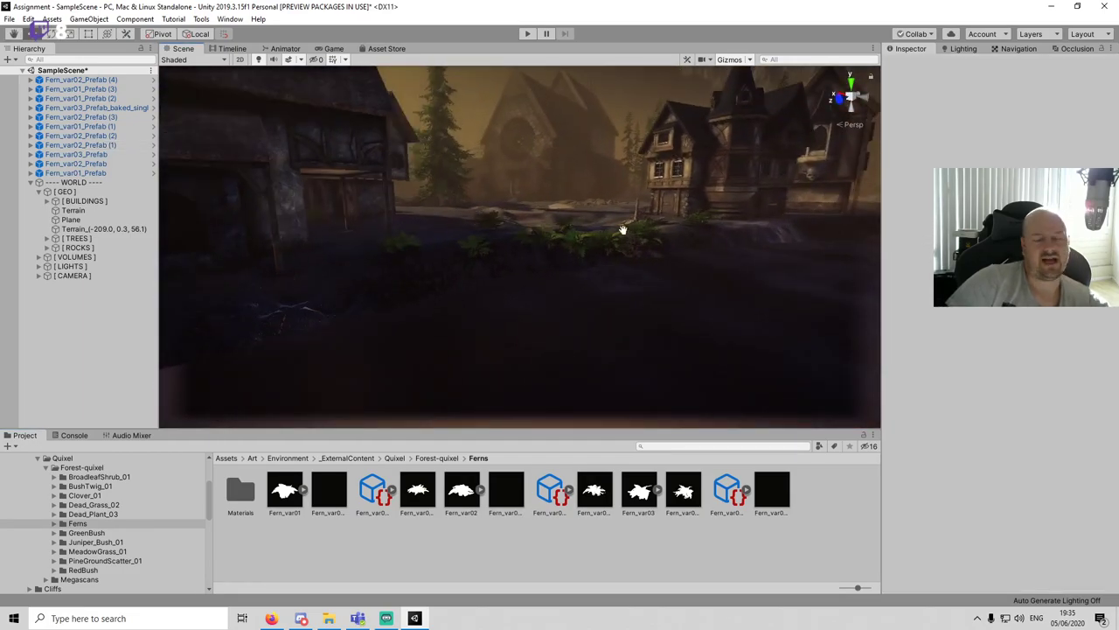
middle_drag(624, 230, 606, 245)
scroll(606, 245, up, 2)
key(ctrl+s)
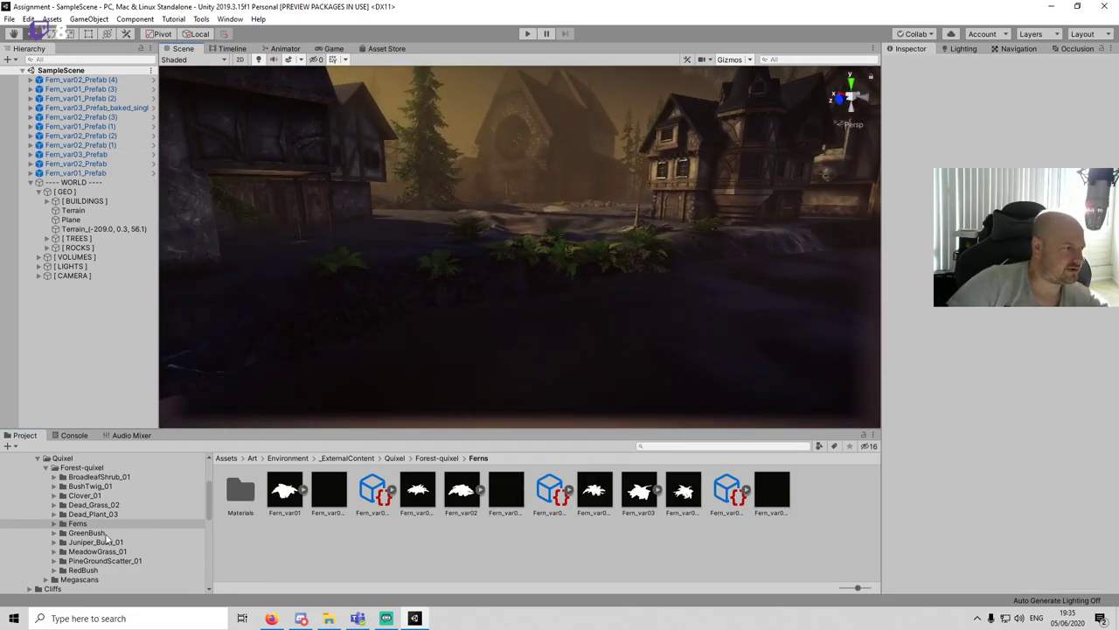
Step: From the GreenBush folder, place GreenBush_Var01_Prefab on the bank beside the far end of the fern row and adjust it
click(87, 532)
drag(330, 500, 491, 251)
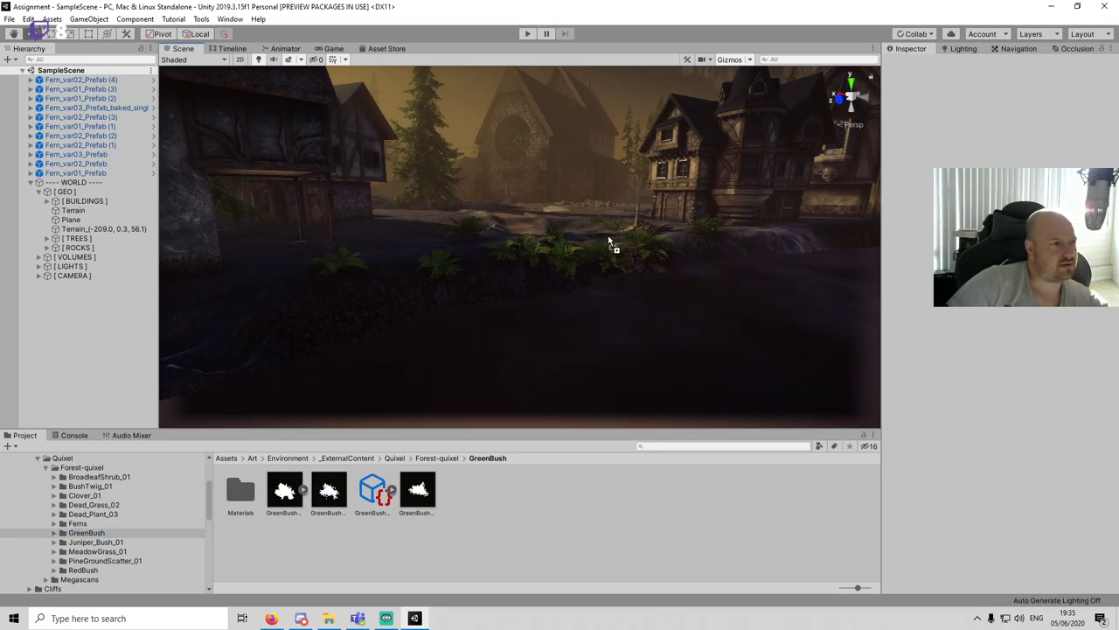
drag(672, 243, 663, 276)
key(f)
click(587, 546)
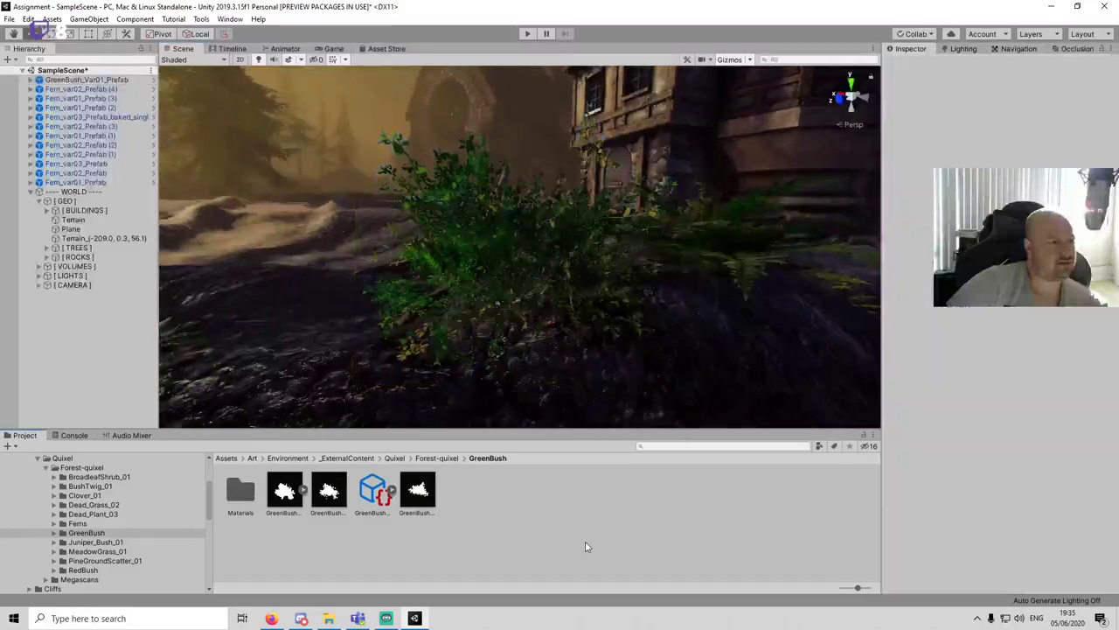
Step: Place GreenBush_Var01_Prefab_baked_single beside the dirt path in front of the pale flat stone and save the scene
scroll(458, 267, down, 3)
alt+drag(457, 267, 427, 314)
middle_drag(428, 315, 610, 315)
scroll(611, 316, up, 3)
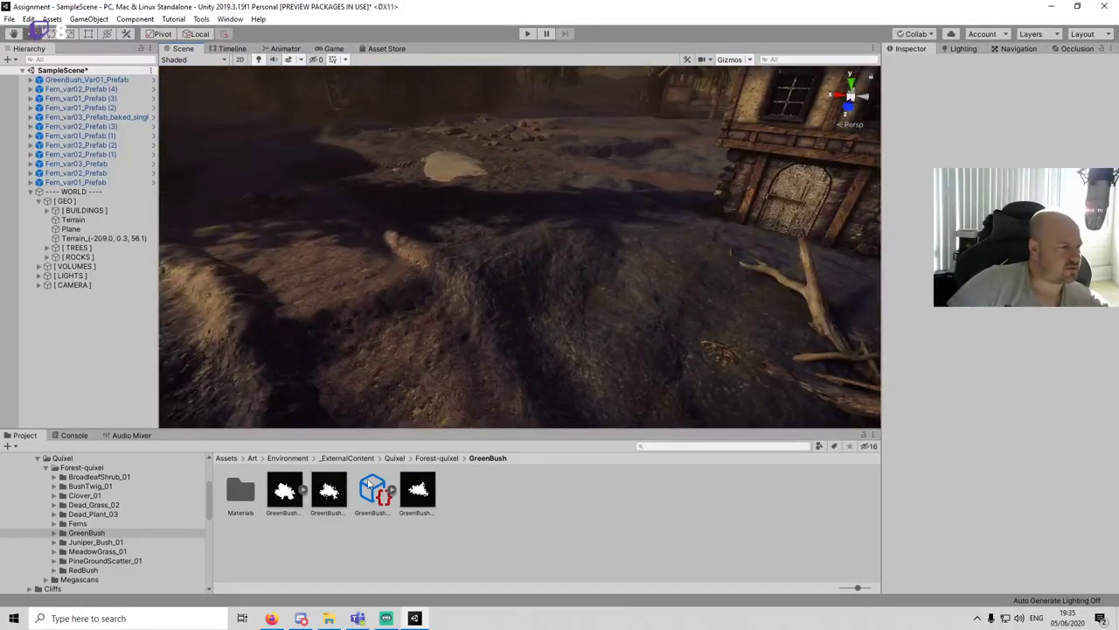
drag(367, 483, 484, 237)
key(f)
key(ctrl+s)
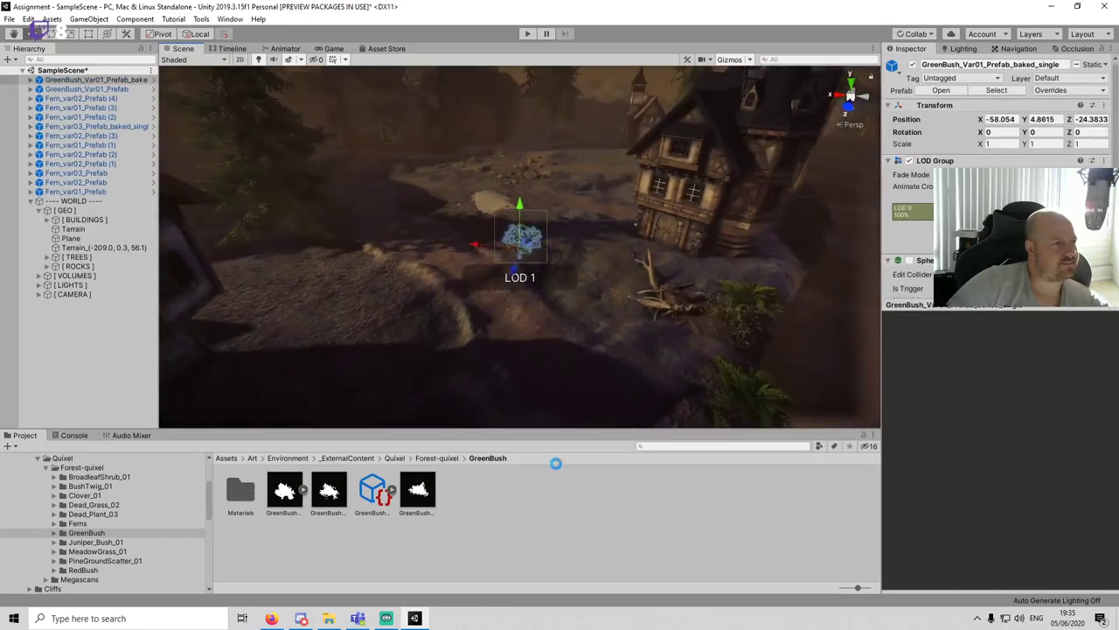
click(555, 487)
Step: Place another GreenBush_Var01_Prefab next to the pale flat stone and rotate it to fit the ground
scroll(564, 264, up, 4)
alt+drag(566, 269, 525, 202)
alt+drag(463, 252, 494, 329)
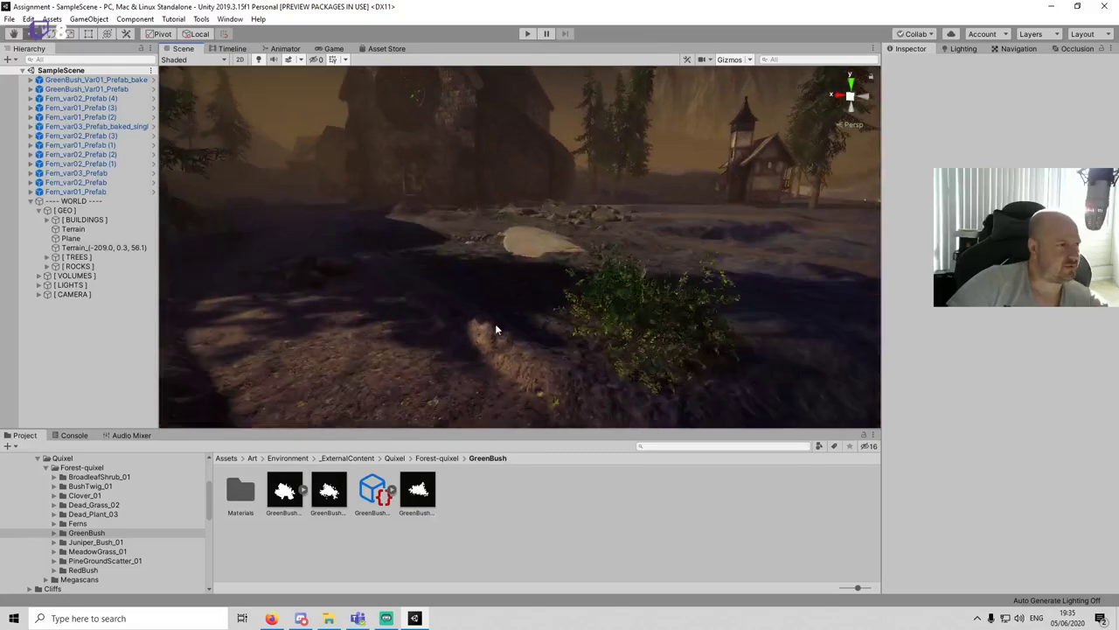
drag(329, 491, 511, 288)
drag(448, 225, 534, 275)
click(564, 506)
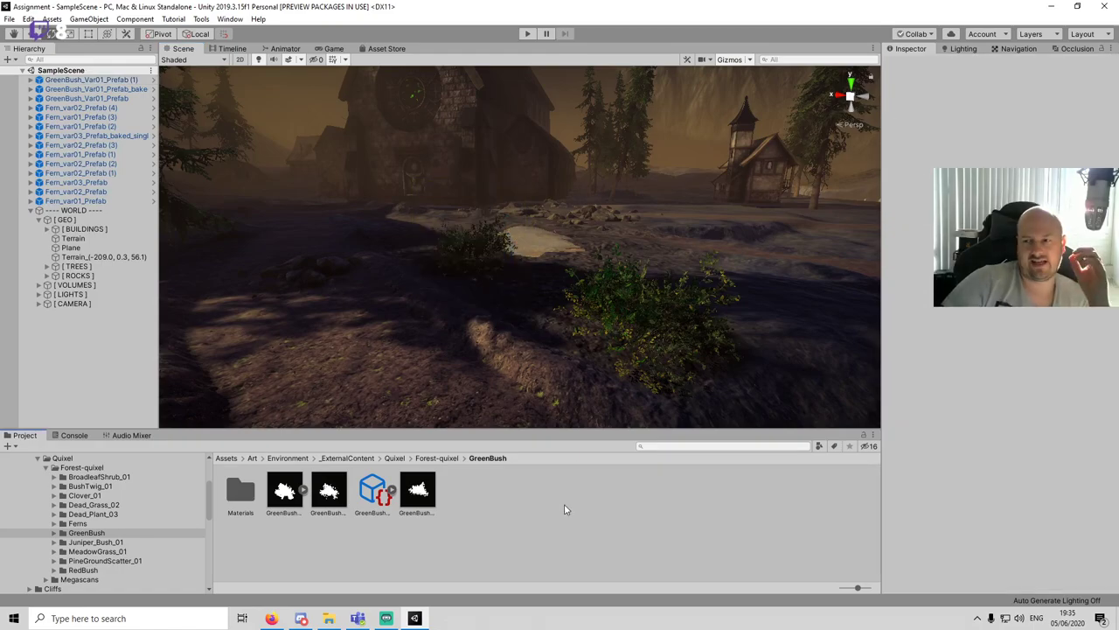
Step: Scale the green bush next to the pale flat stone uniformly to about 0.89
right_drag(582, 290, 572, 257)
click(573, 268)
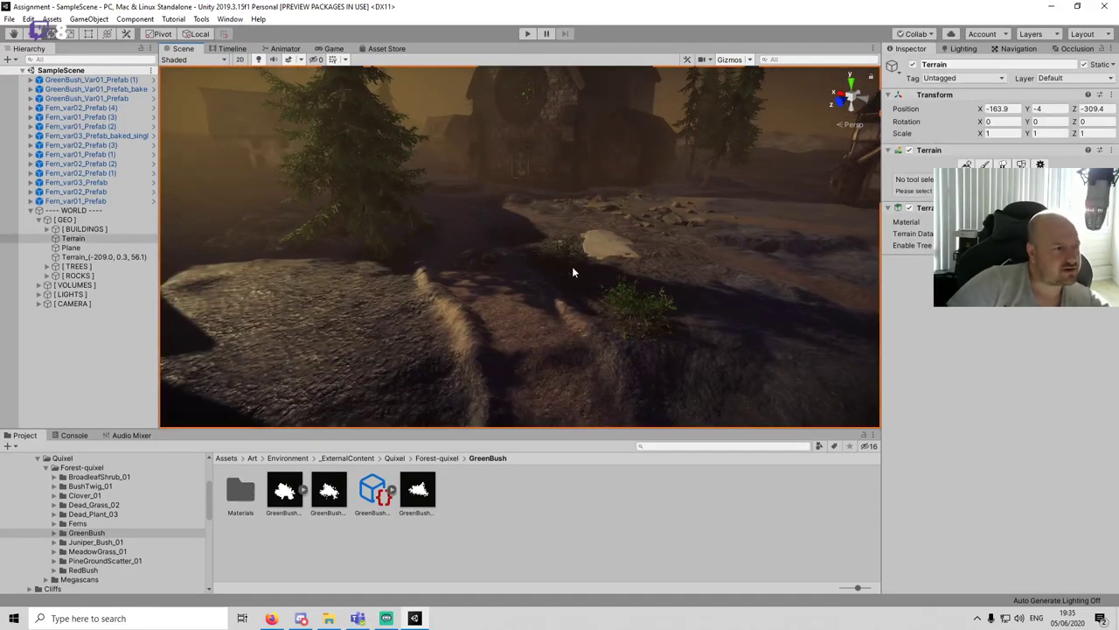
click(571, 252)
scroll(574, 272, up, 3)
key(r)
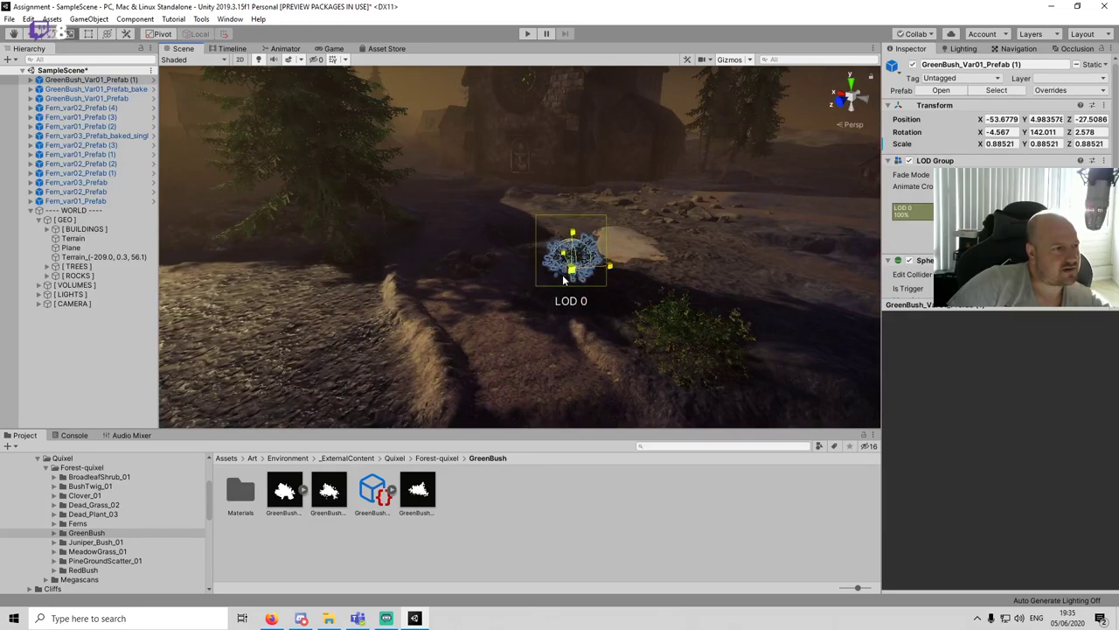
click(581, 571)
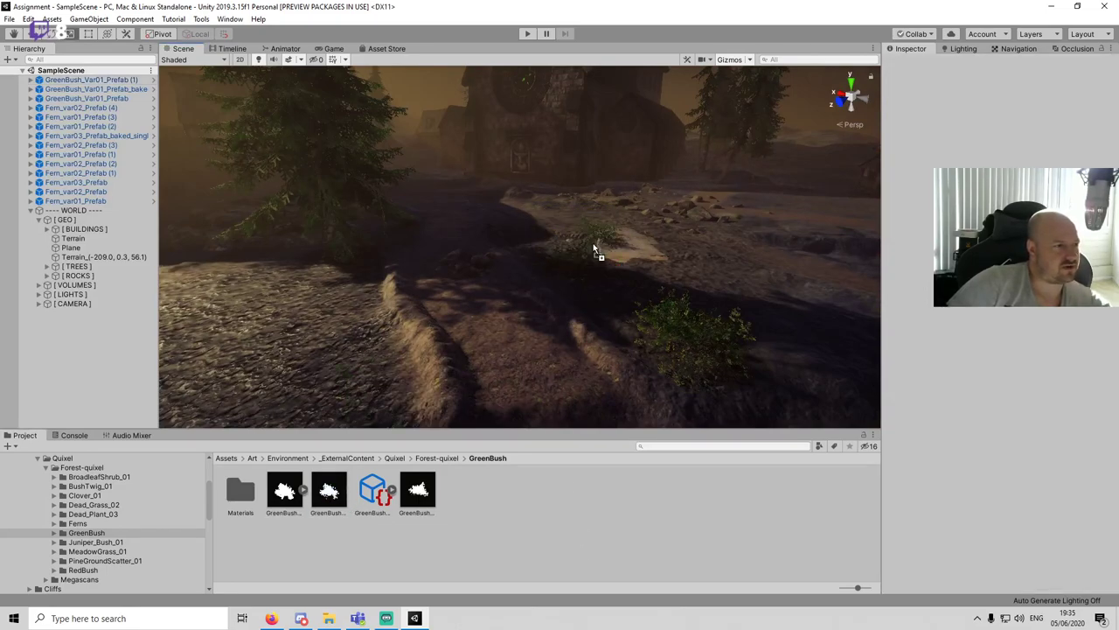
Step: Place another GreenBush_Var01_Prefab behind the pale stone towards the church, lower and rotate it, and save the scene
key(f)
drag(516, 217, 505, 251)
key(e)
drag(513, 313, 546, 311)
click(580, 537)
scroll(617, 293, down, 8)
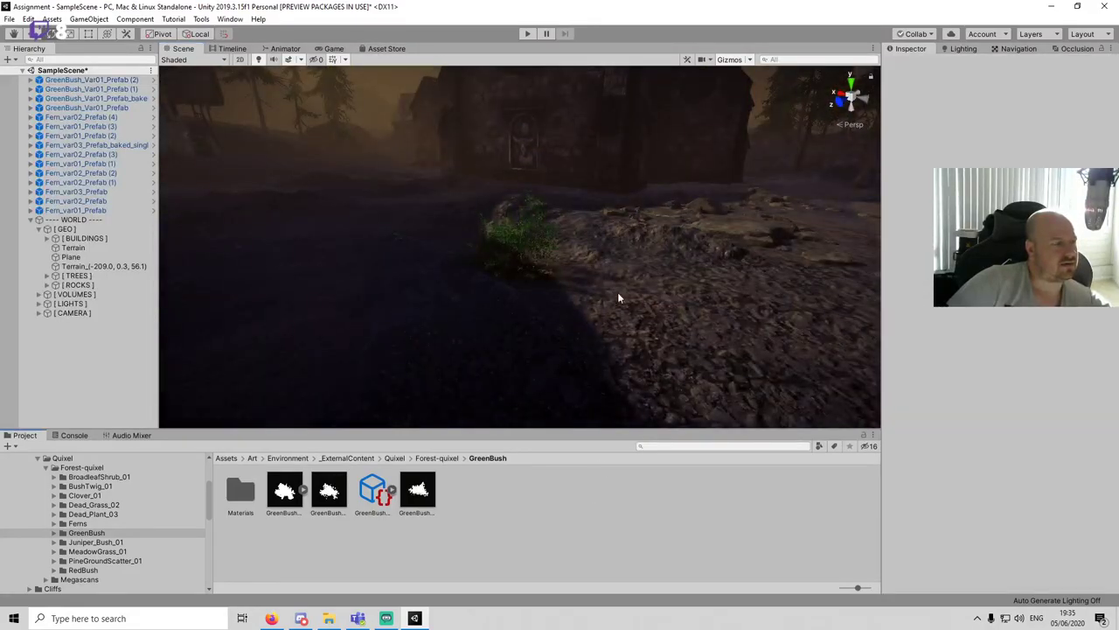
key(ctrl+s)
Step: From the RedBush folder, place RedBush_Var1_Prefab beside the dirt path, opposite the green bush
middle_drag(584, 287, 473, 261)
scroll(503, 267, down, 8)
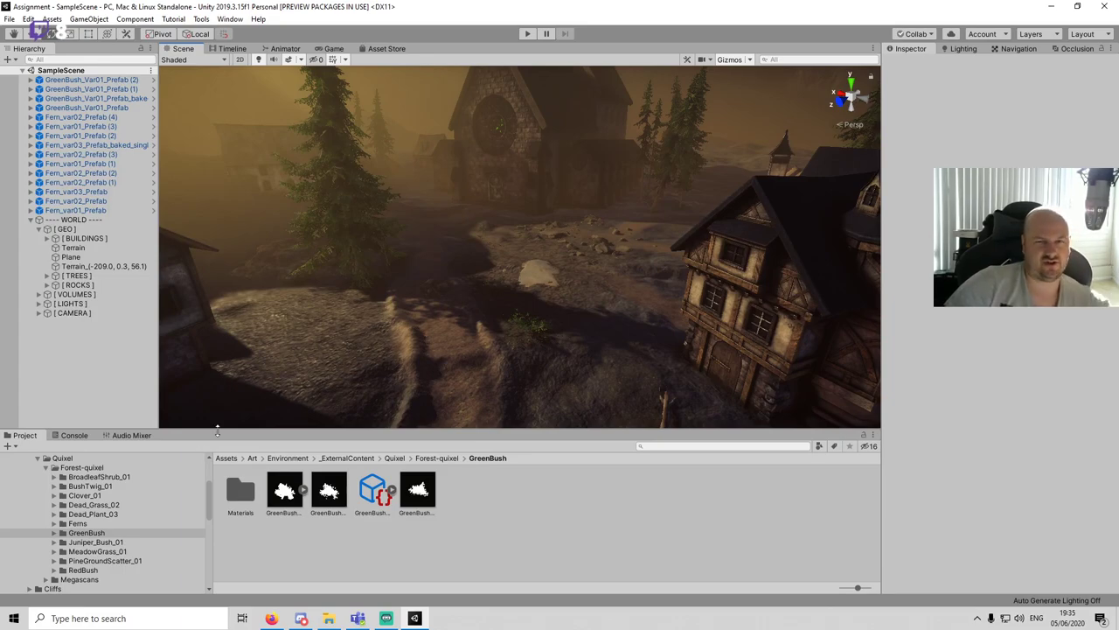
click(98, 570)
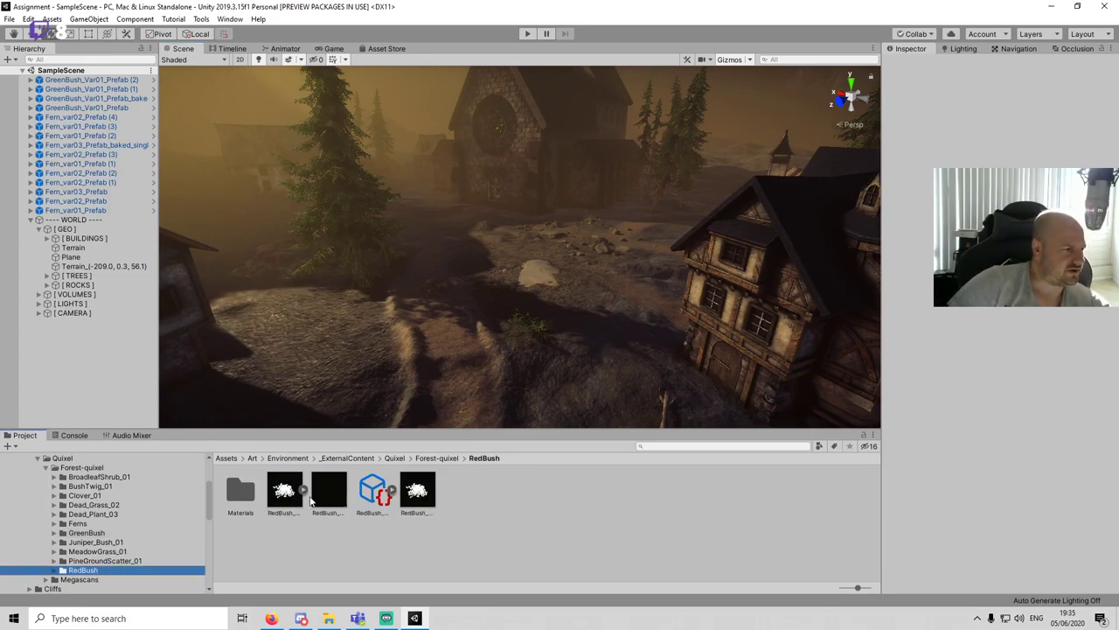
drag(329, 491, 385, 366)
key(f)
click(590, 540)
scroll(571, 337, down, 5)
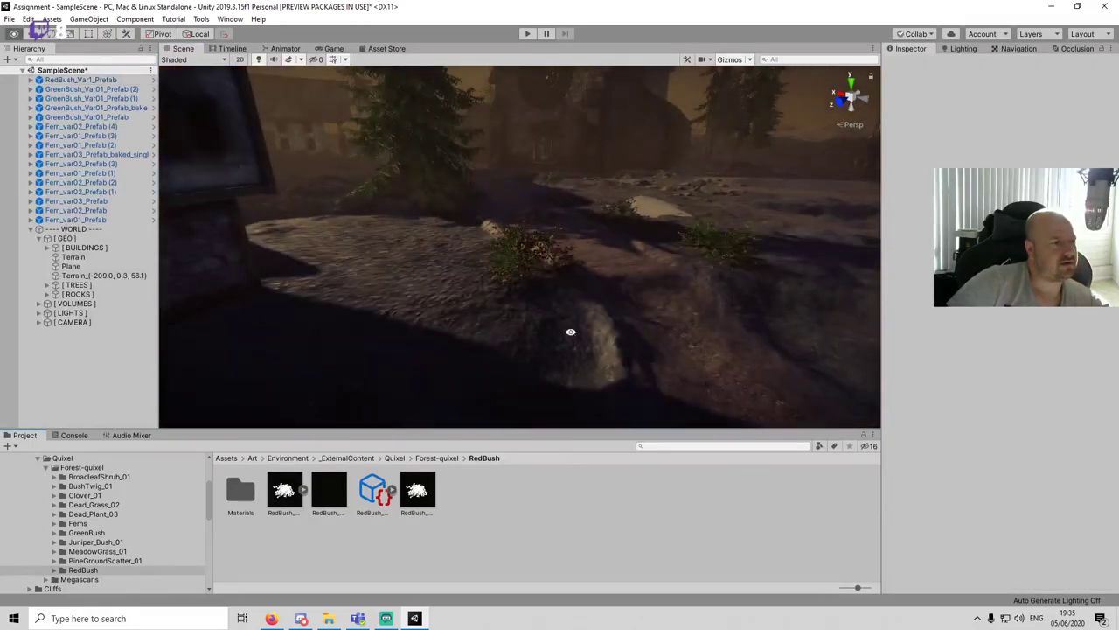
Step: Place RedBush_Var1_Prefab_baked_single on the far side of the pale flat stone, rotate it and save the scene
alt+drag(570, 330, 501, 260)
right_drag(500, 259, 537, 282)
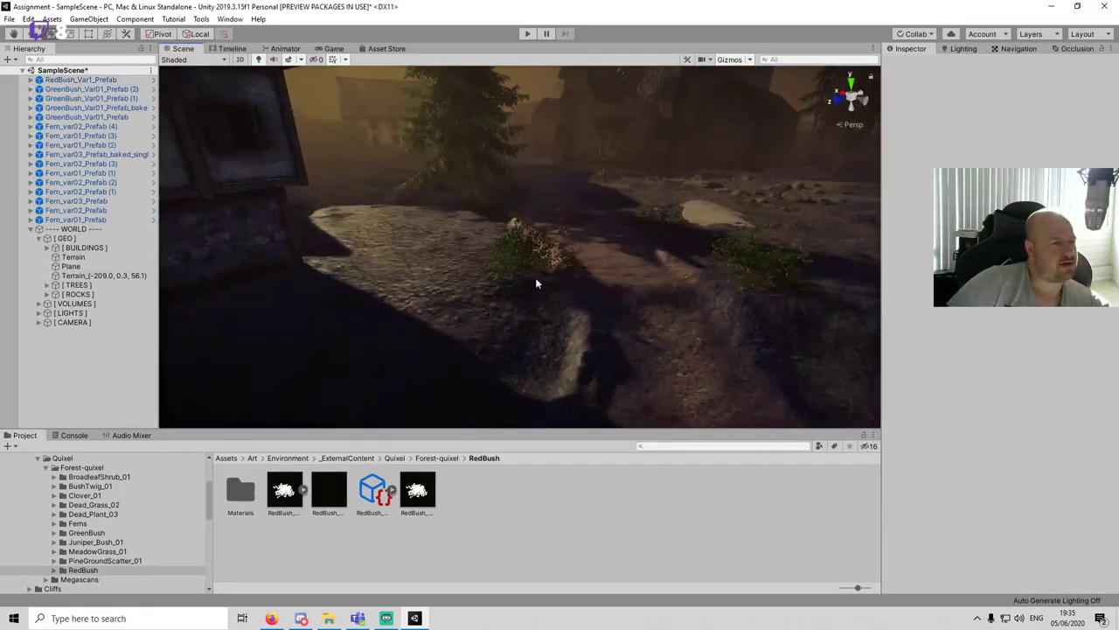
middle_drag(583, 235, 520, 280)
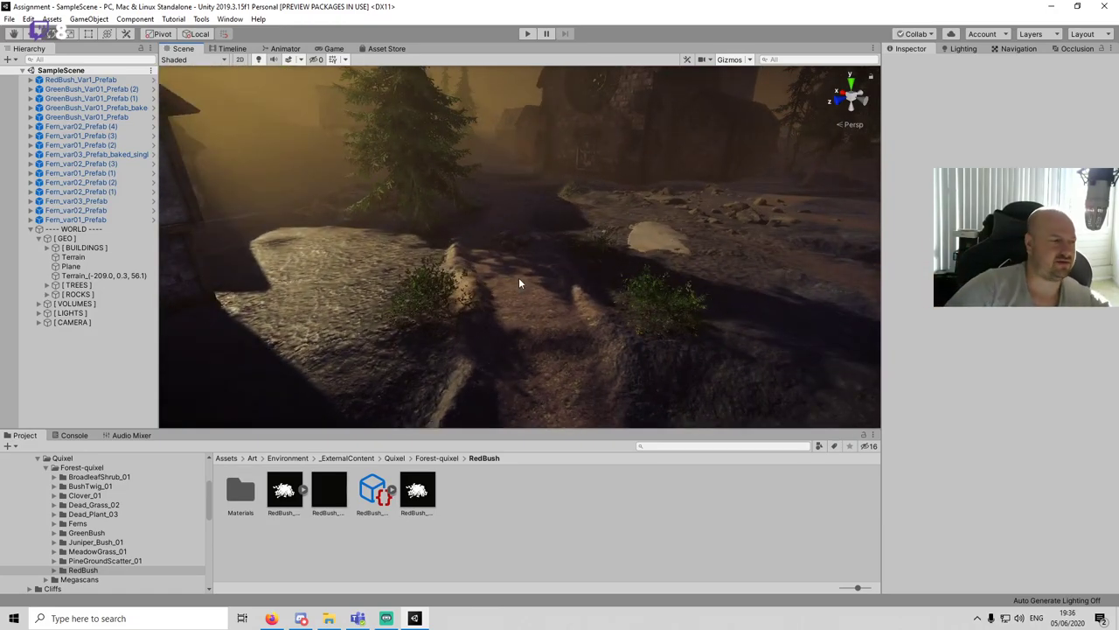
drag(741, 313, 725, 247)
key(f)
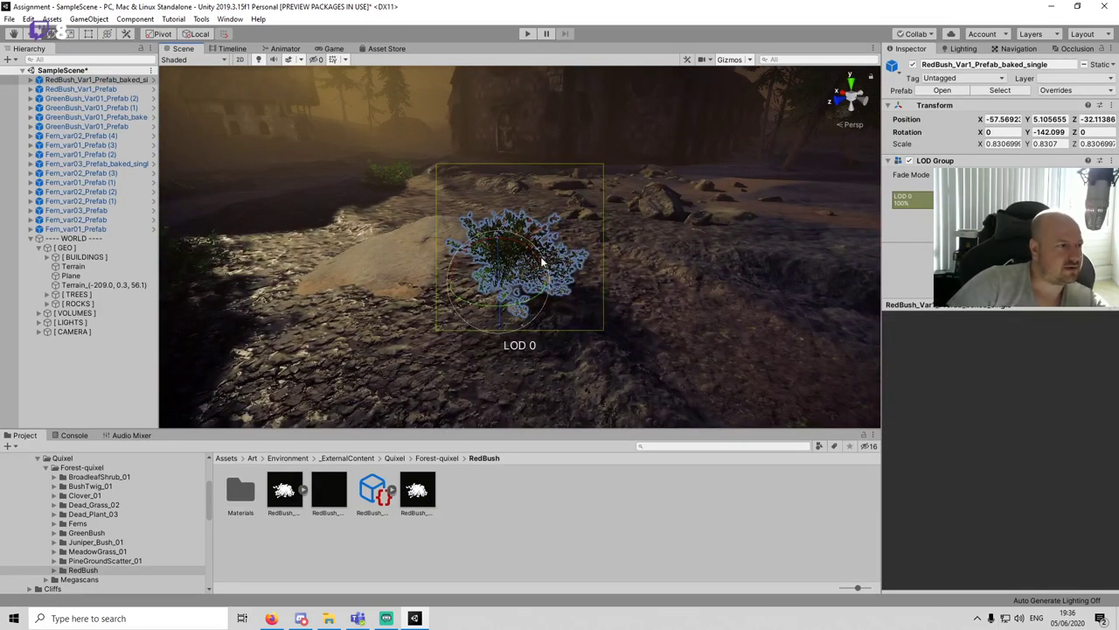
drag(541, 261, 604, 249)
click(573, 512)
key(ctrl+s)
scroll(525, 269, down, 3)
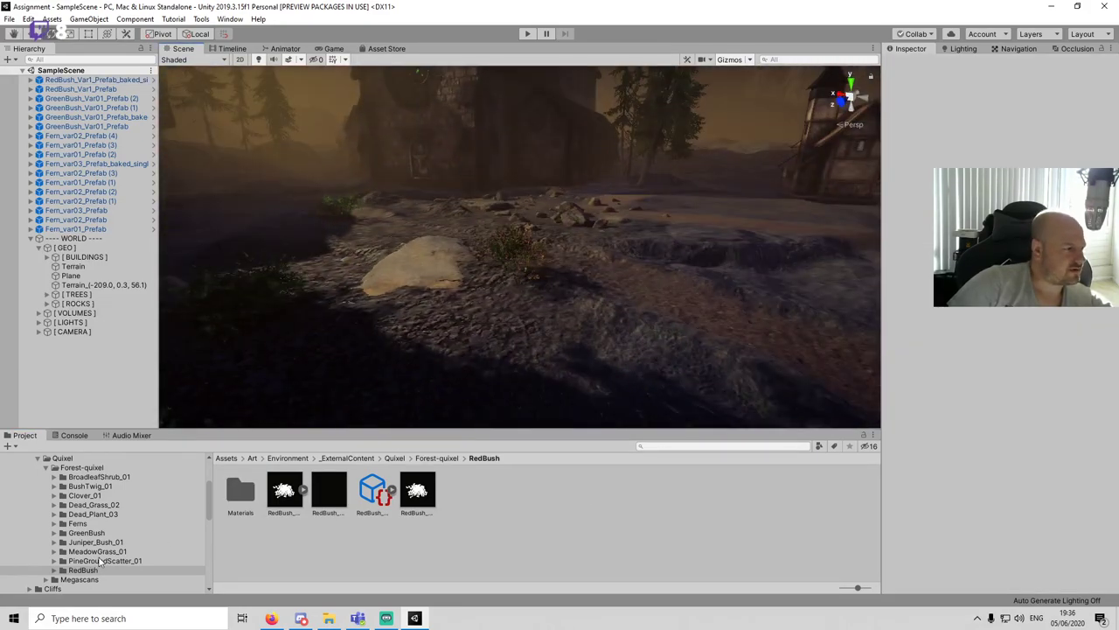
Step: From the GreenBush folder, place another GreenBush_Var01_Prefab just behind the pale flat stone and adjust its rotation
click(86, 532)
drag(329, 490, 408, 232)
key(f)
click(556, 570)
scroll(669, 318, down, 5)
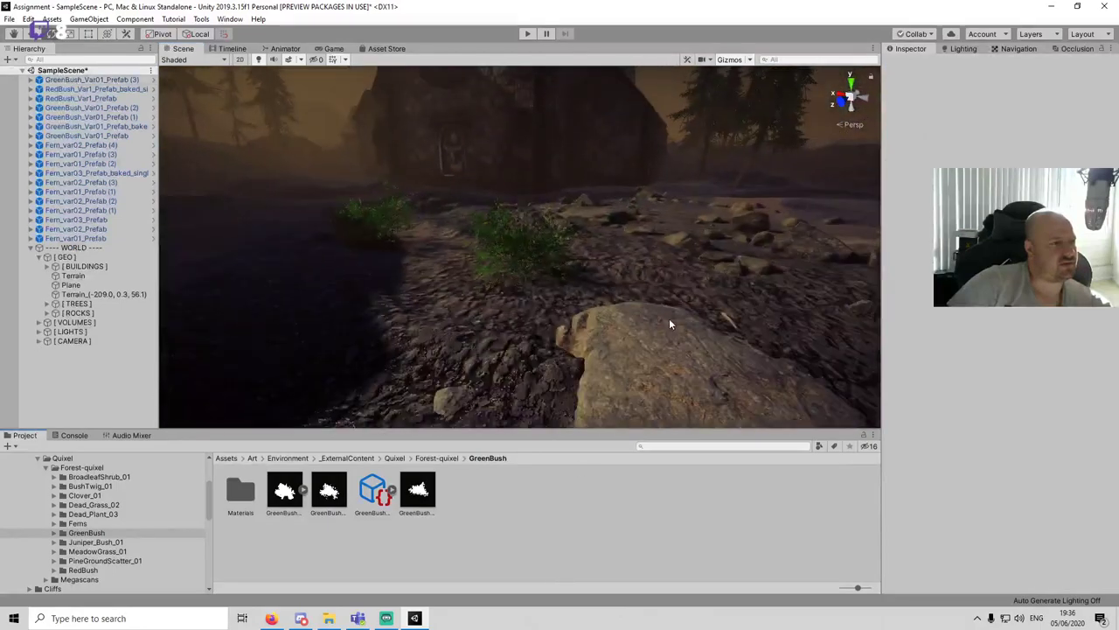
click(537, 260)
drag(551, 246, 517, 283)
click(574, 499)
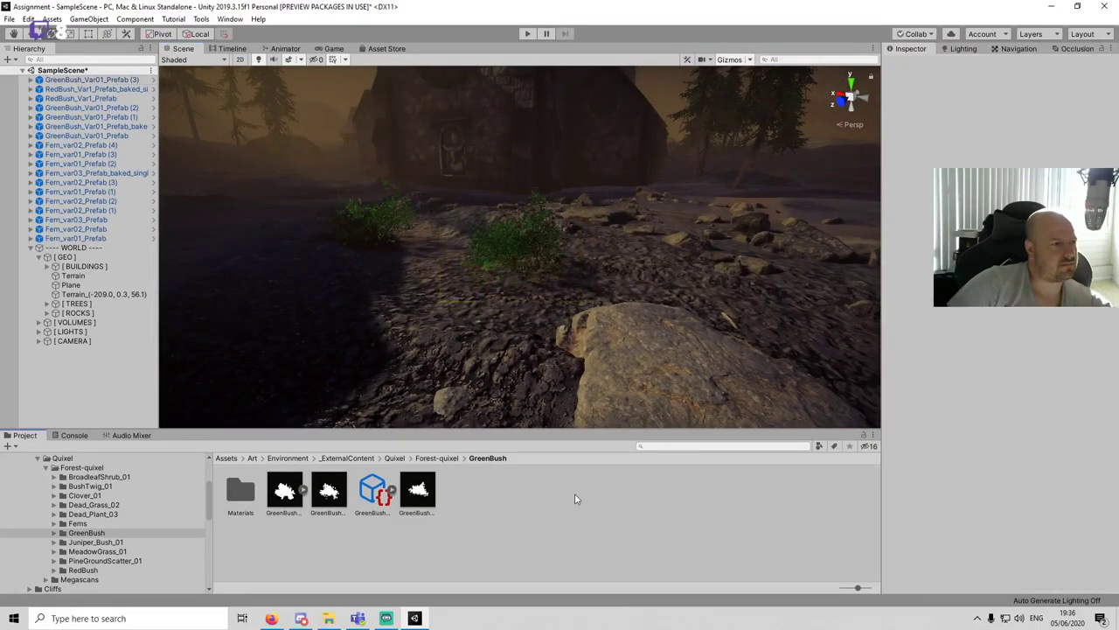
Step: Place one more GreenBush prefab on the rocky ground near the church and preview the scene in Play mode
alt+drag(726, 306, 566, 429)
drag(347, 491, 667, 262)
click(647, 485)
click(524, 33)
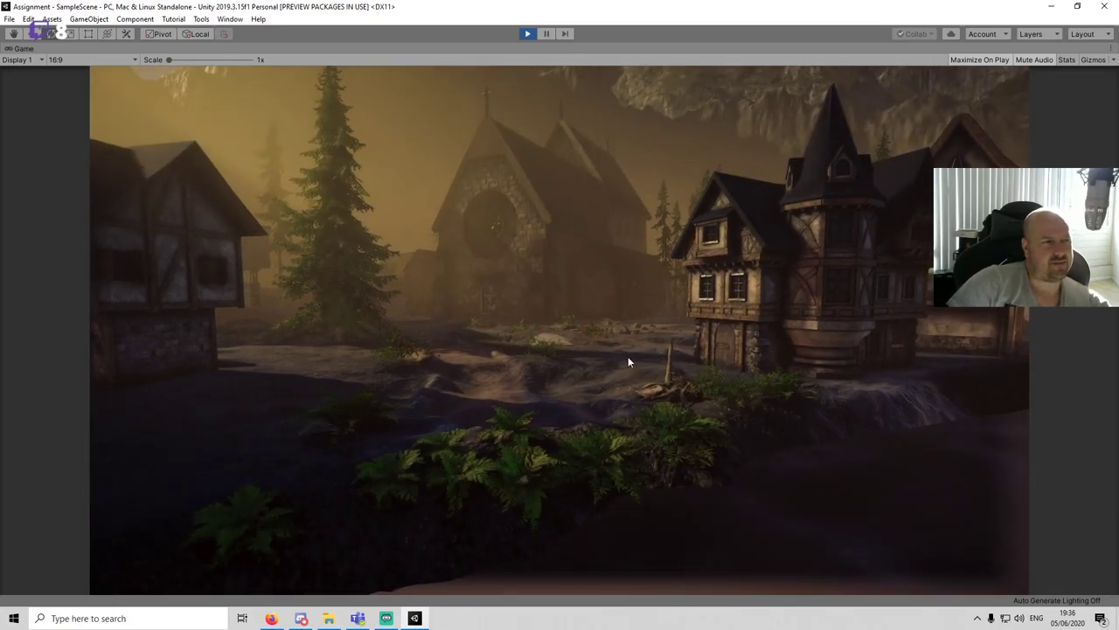
Step: Stop Play mode and bring the pale flat stone and bushes in front of the church into view
click(527, 35)
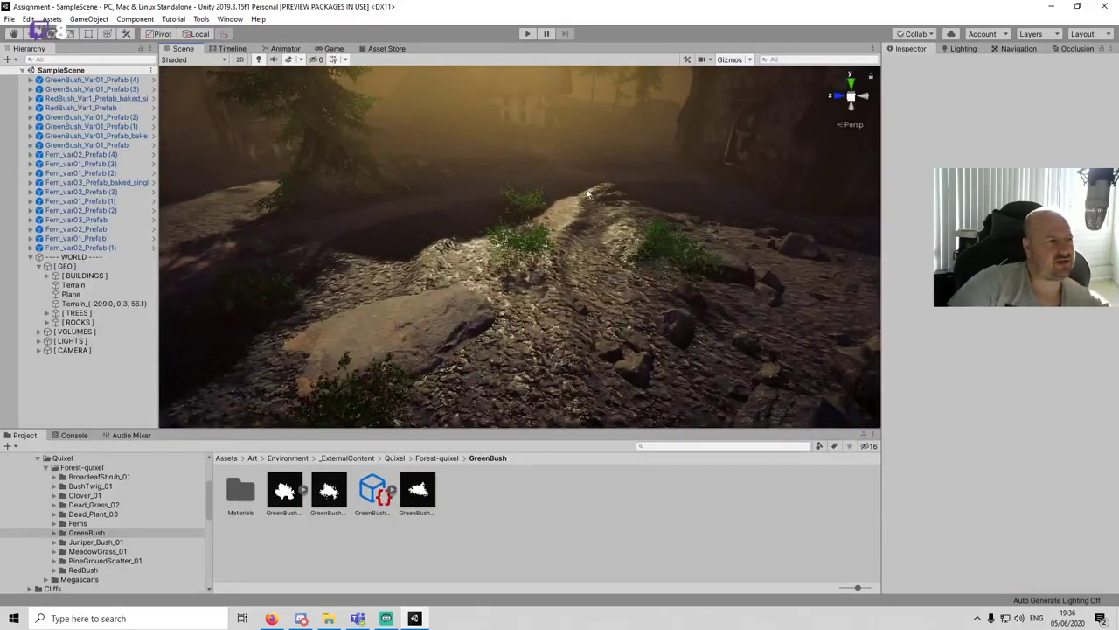
right_drag(547, 185, 712, 229)
right_drag(532, 264, 484, 308)
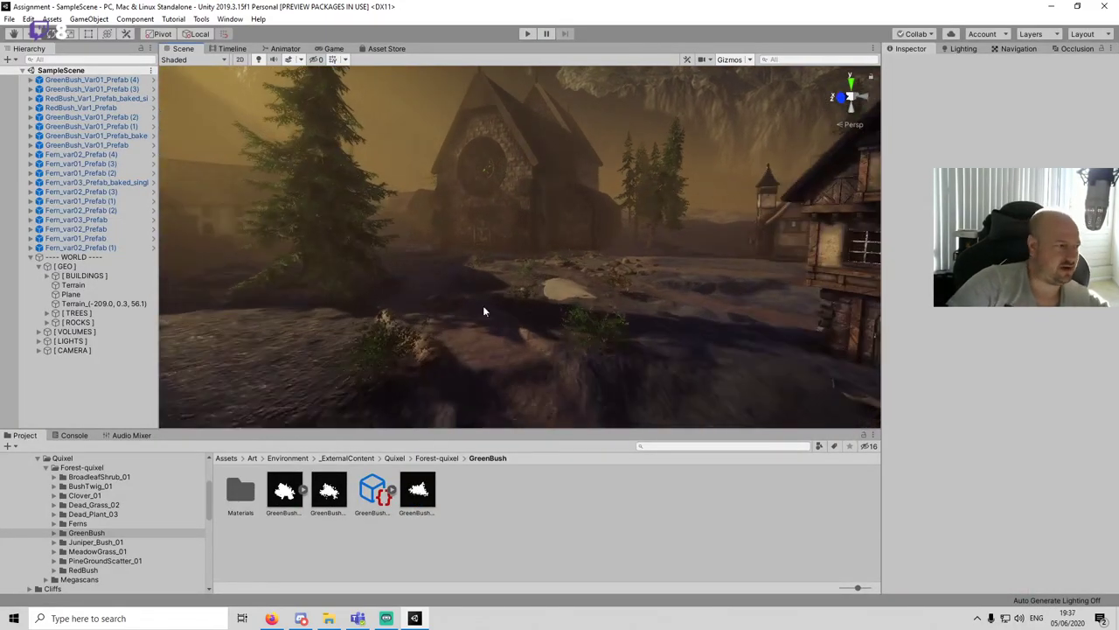
right_drag(390, 362, 585, 309)
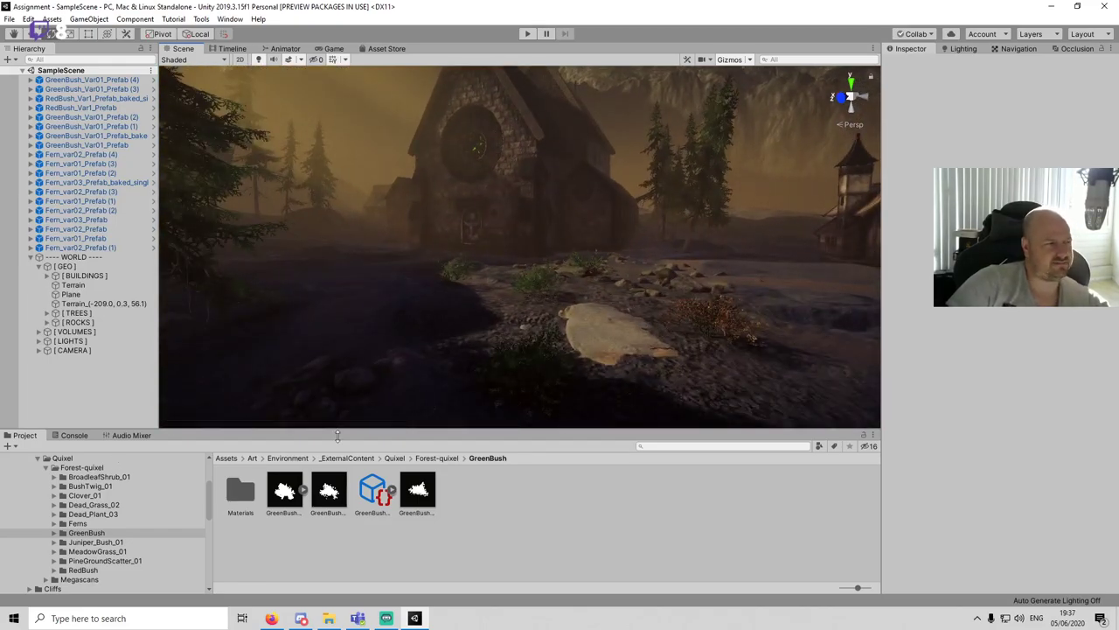
Step: Collapse the Forest-quixel folder, then open File Explorer and move its window off this display
click(47, 468)
click(328, 618)
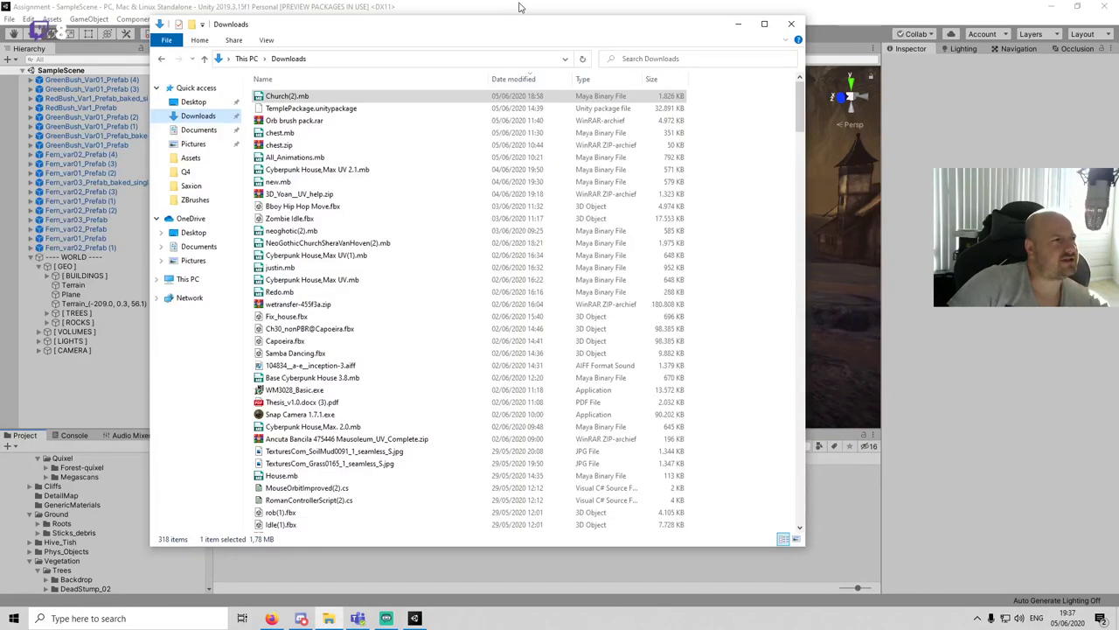
drag(515, 21, 1118, 52)
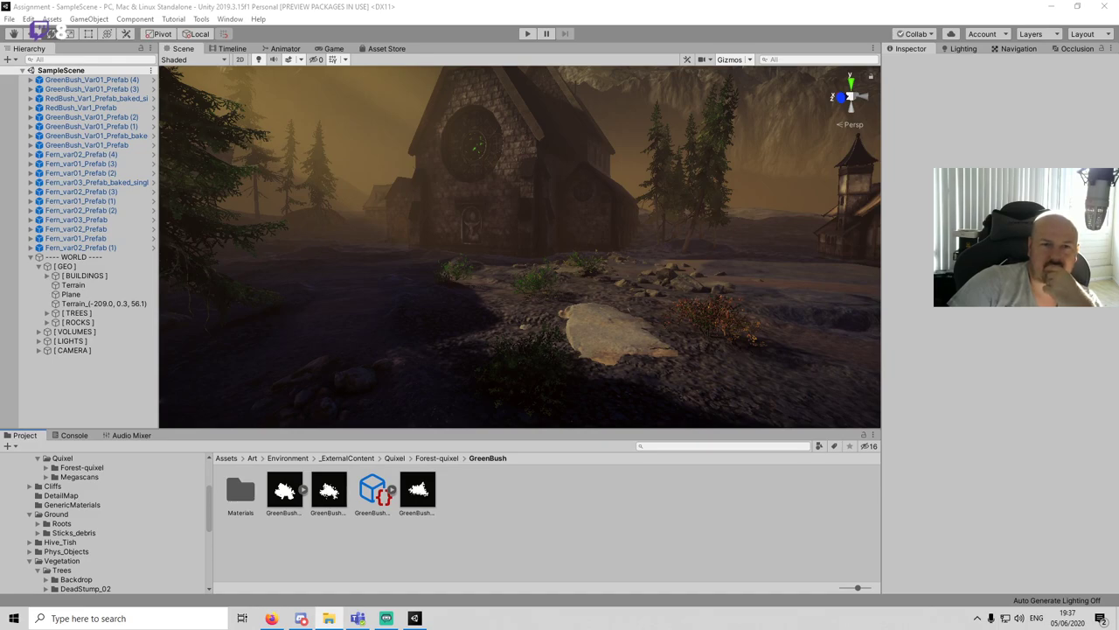
click(602, 537)
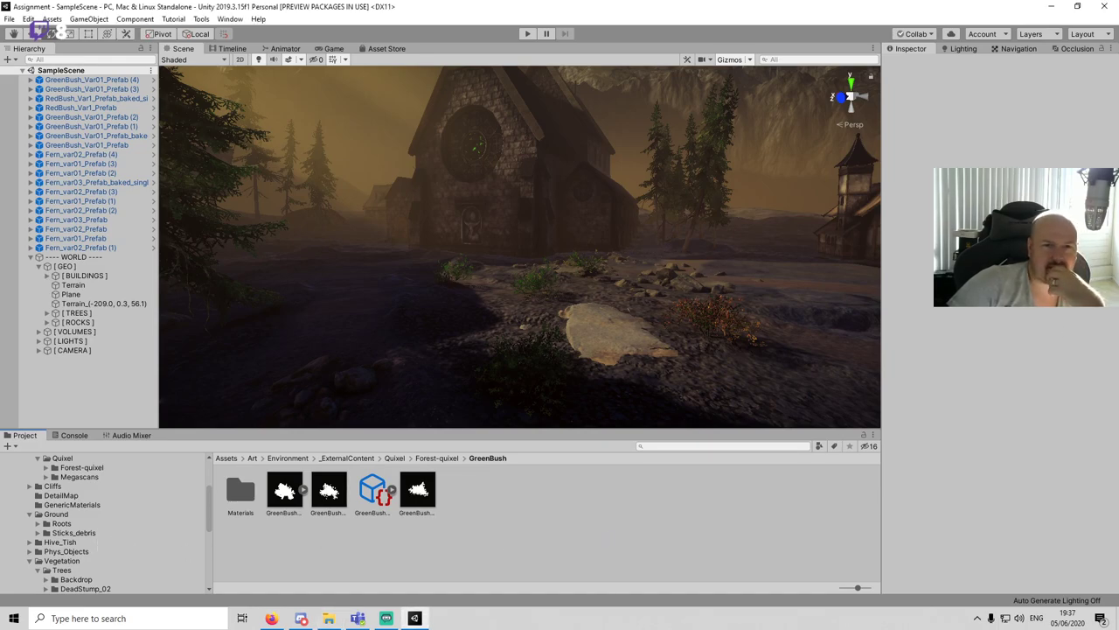
key(alt+Tab)
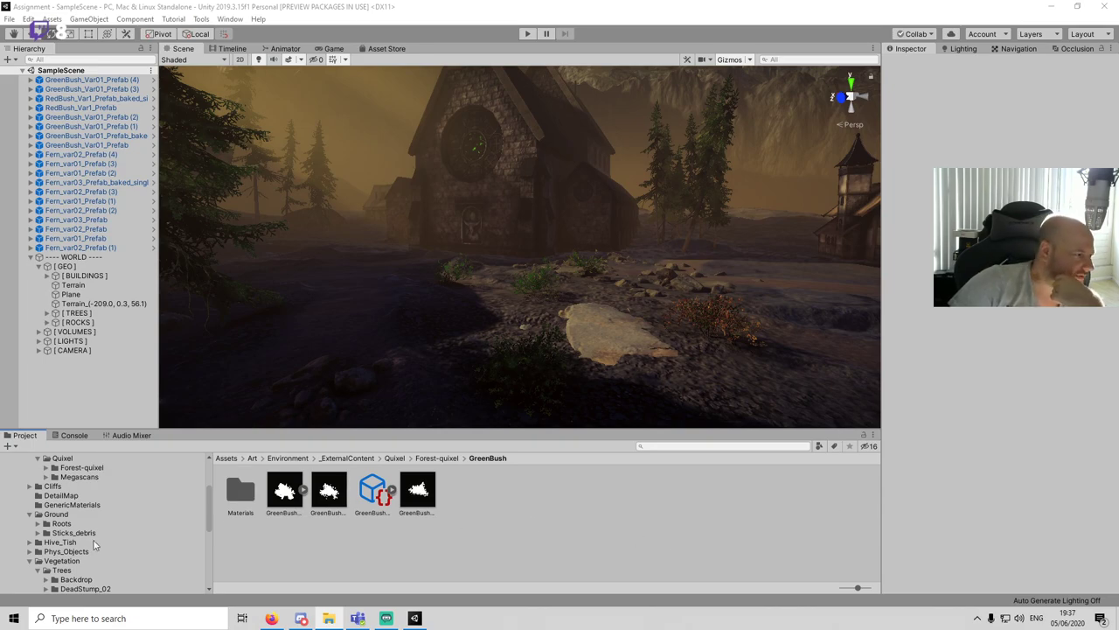
Step: Open the WORLD assets folder and add the PROPS folder to it from File Explorer
scroll(25, 542, up, 5)
click(22, 531)
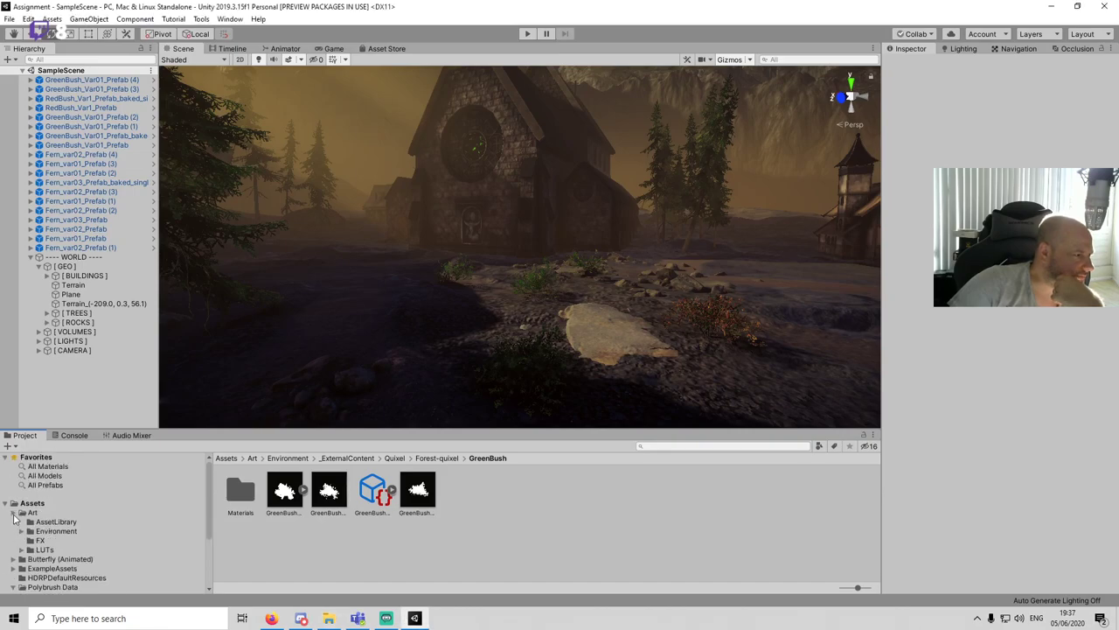
click(13, 512)
click(13, 550)
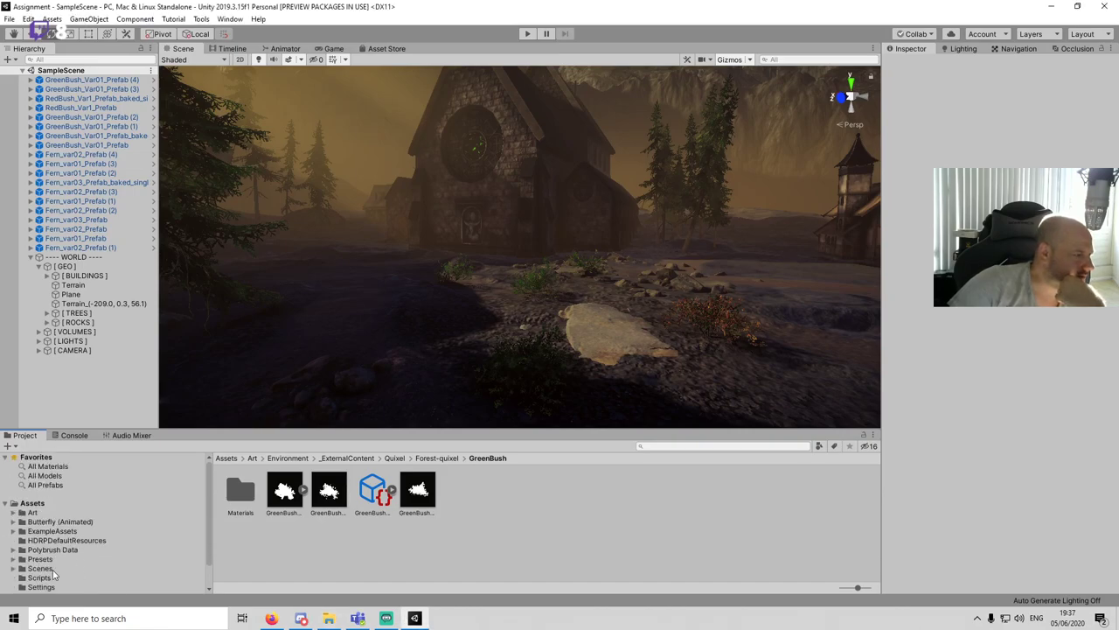
scroll(52, 554, down, 1)
click(39, 577)
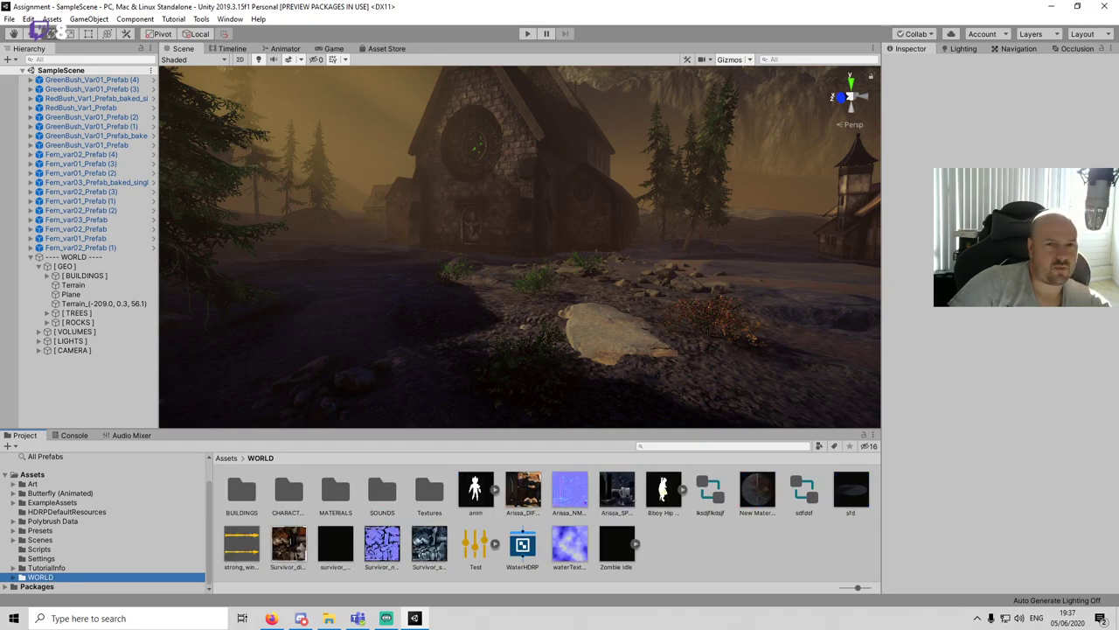
key(alt+Tab)
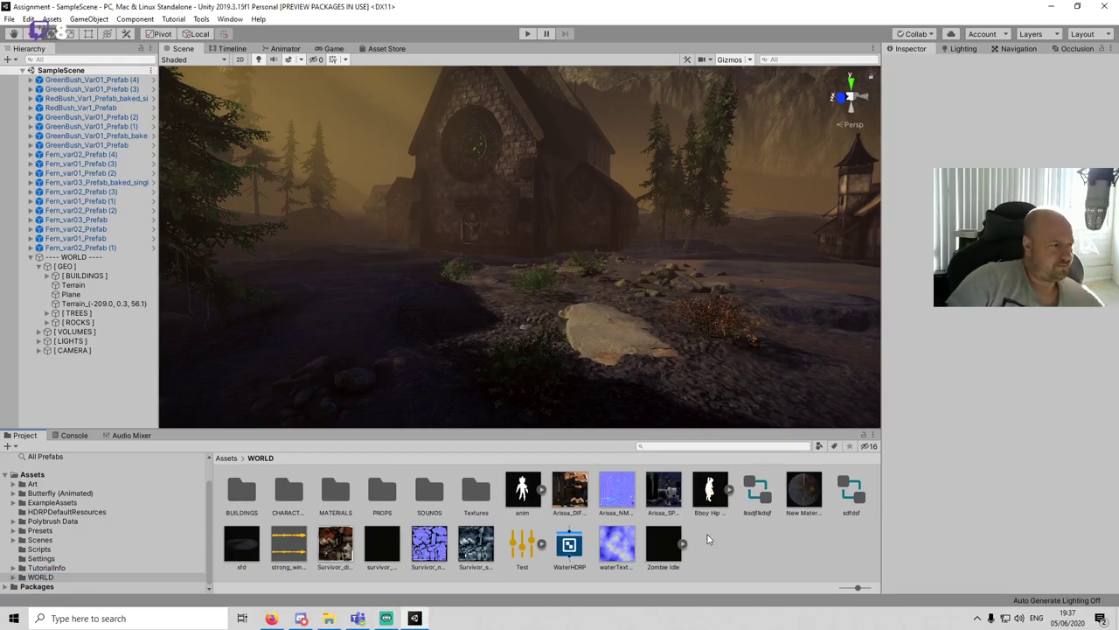
Step: Look through the subfolders of PROPS, including BANNER, CART, LANTERN, STATUE and WELL, for a model to place
double_click(374, 510)
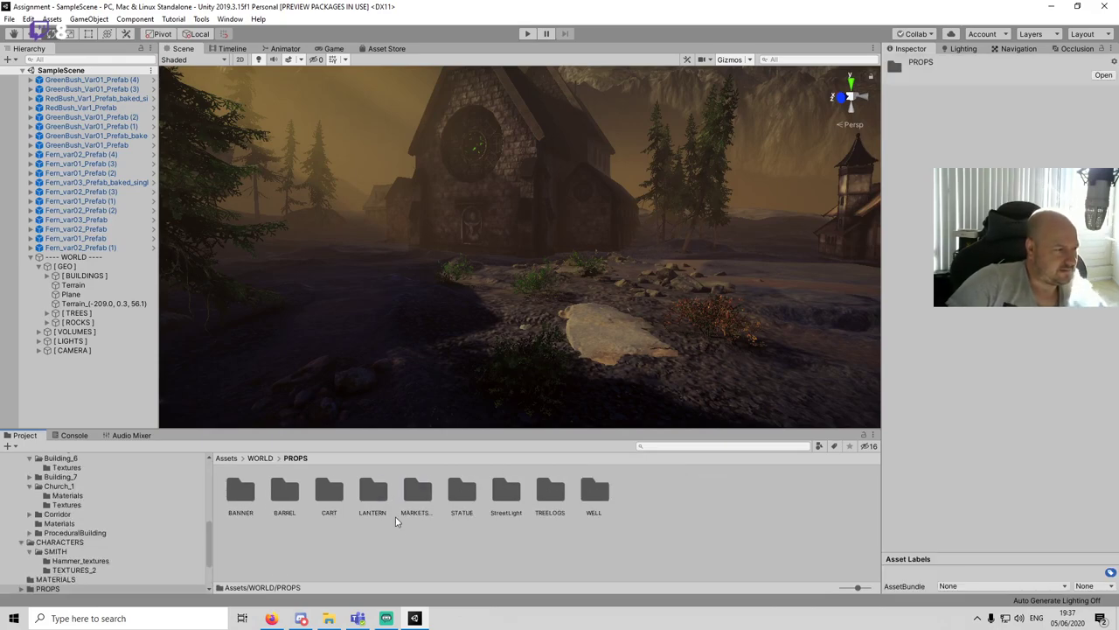
double_click(254, 506)
scroll(97, 563, down, 2)
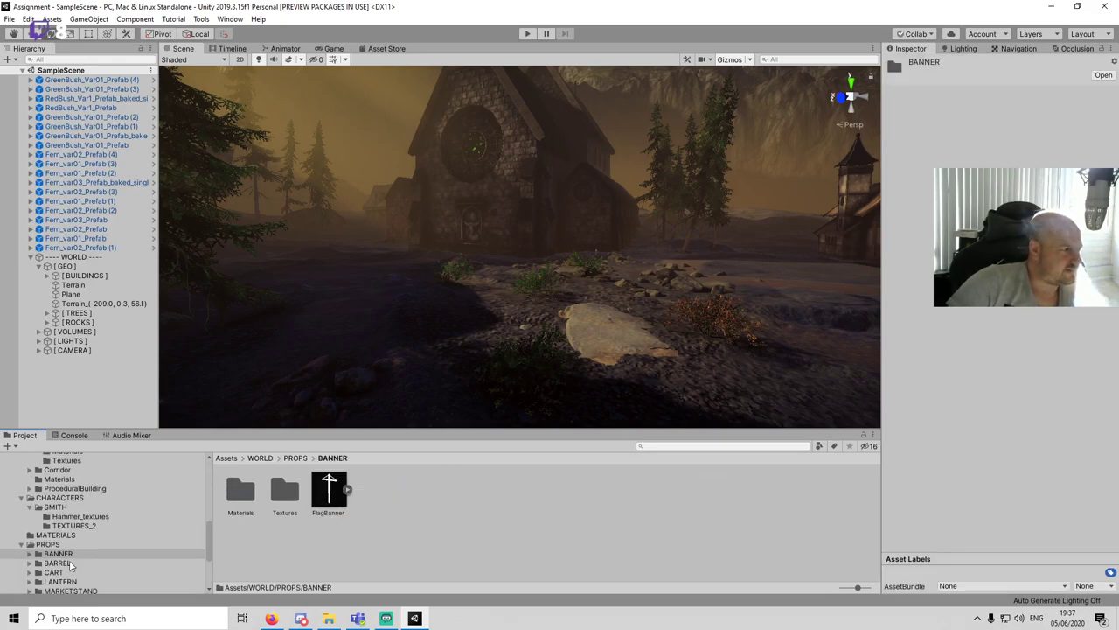
click(101, 559)
click(72, 574)
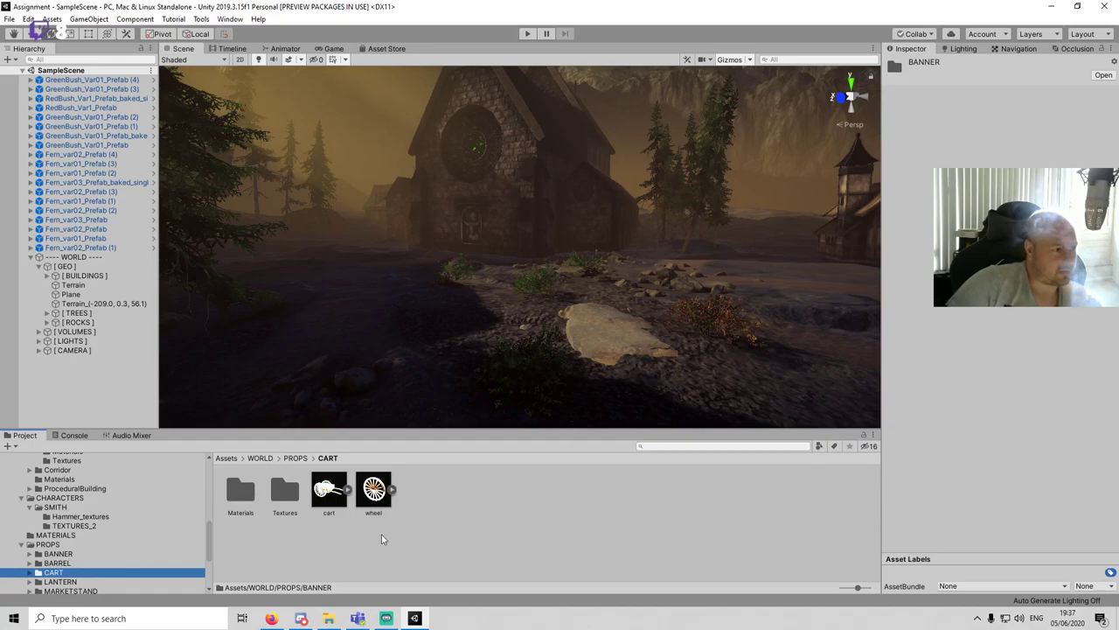
scroll(77, 569, down, 2)
click(61, 547)
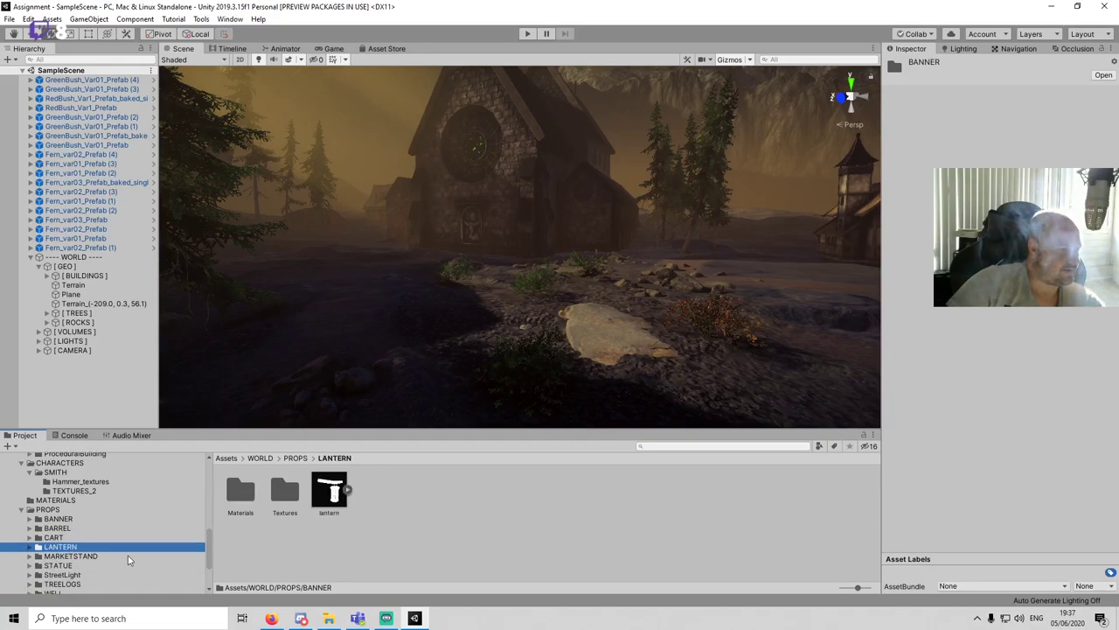
click(72, 556)
click(69, 566)
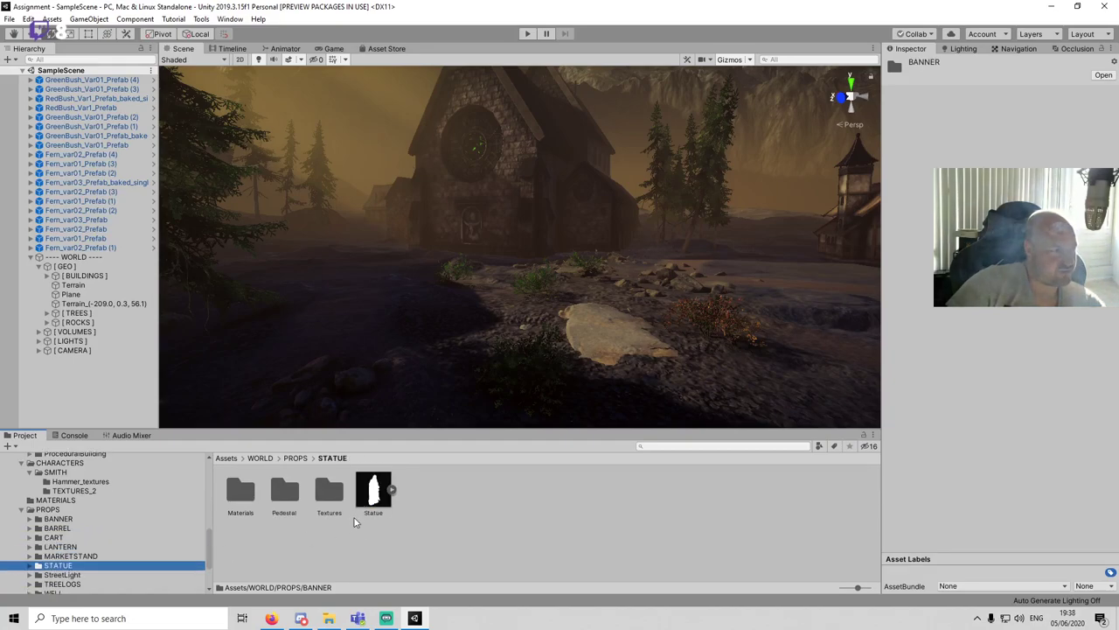
scroll(74, 522, down, 2)
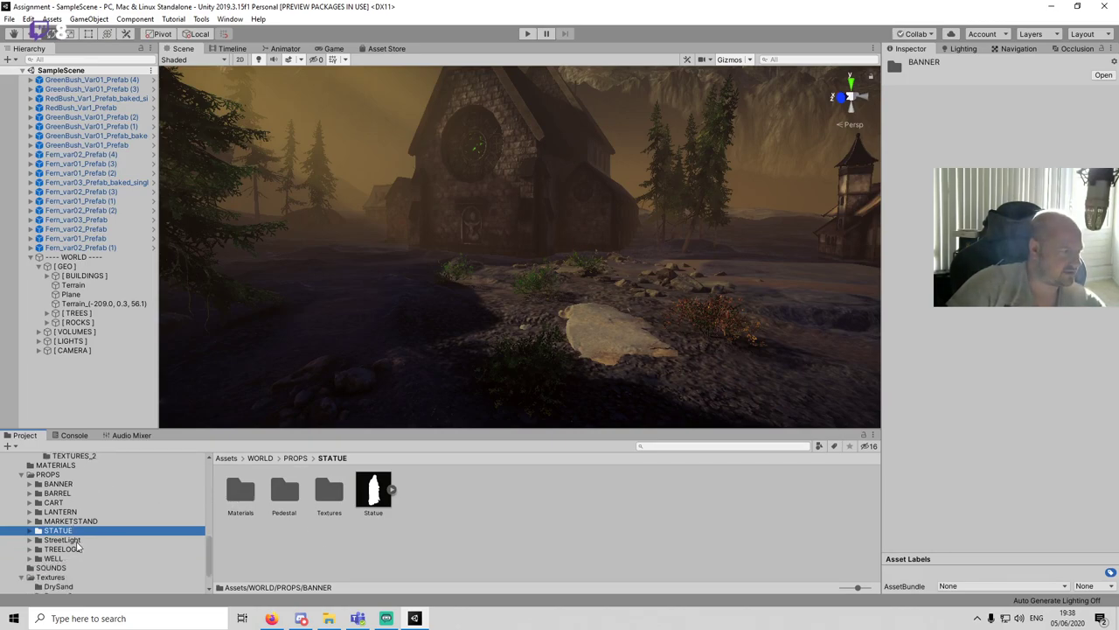
click(75, 541)
click(77, 549)
click(77, 557)
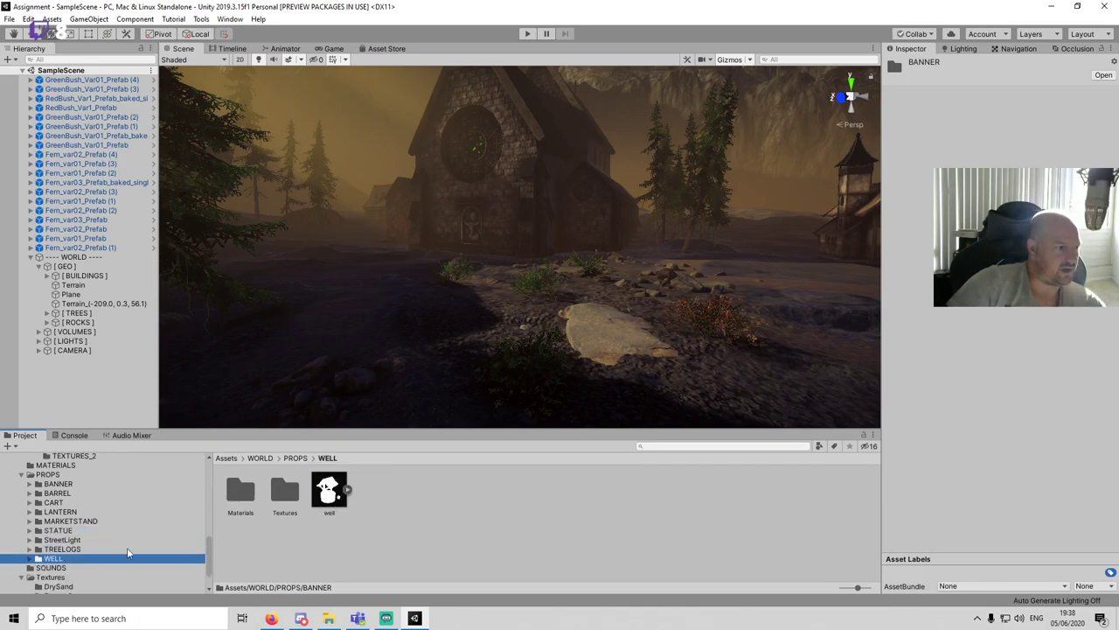
Step: Place the well model on the rocky ground between the church and the pale flat stone and save the scene
alt+drag(492, 308, 535, 338)
middle_drag(535, 338, 490, 376)
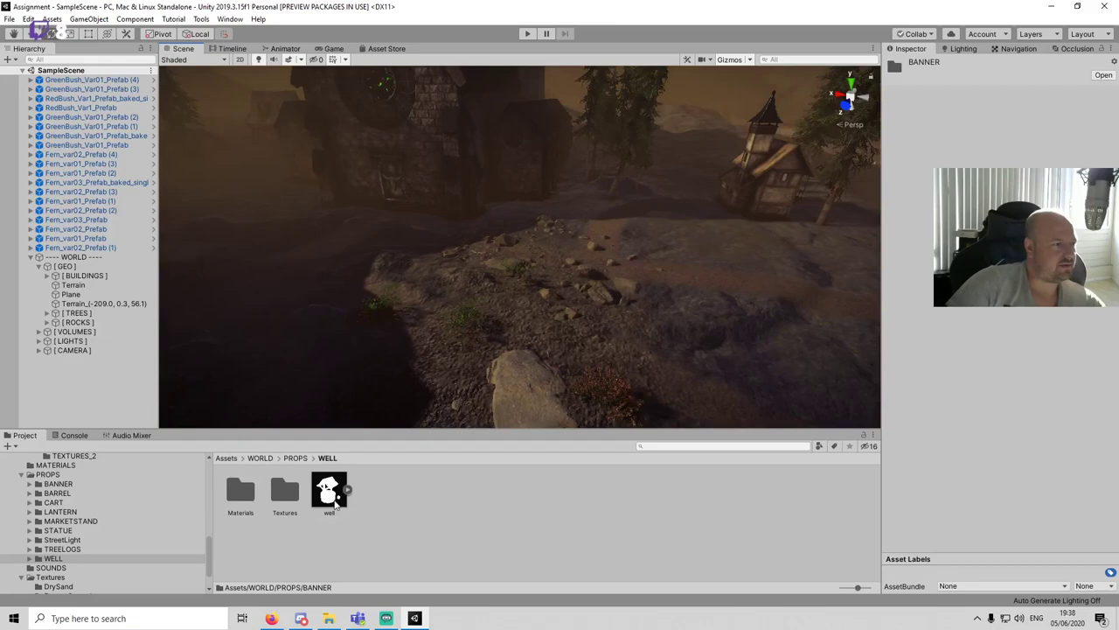
drag(333, 497, 467, 289)
click(513, 291)
scroll(513, 291, down, 3)
key(ctrl+s)
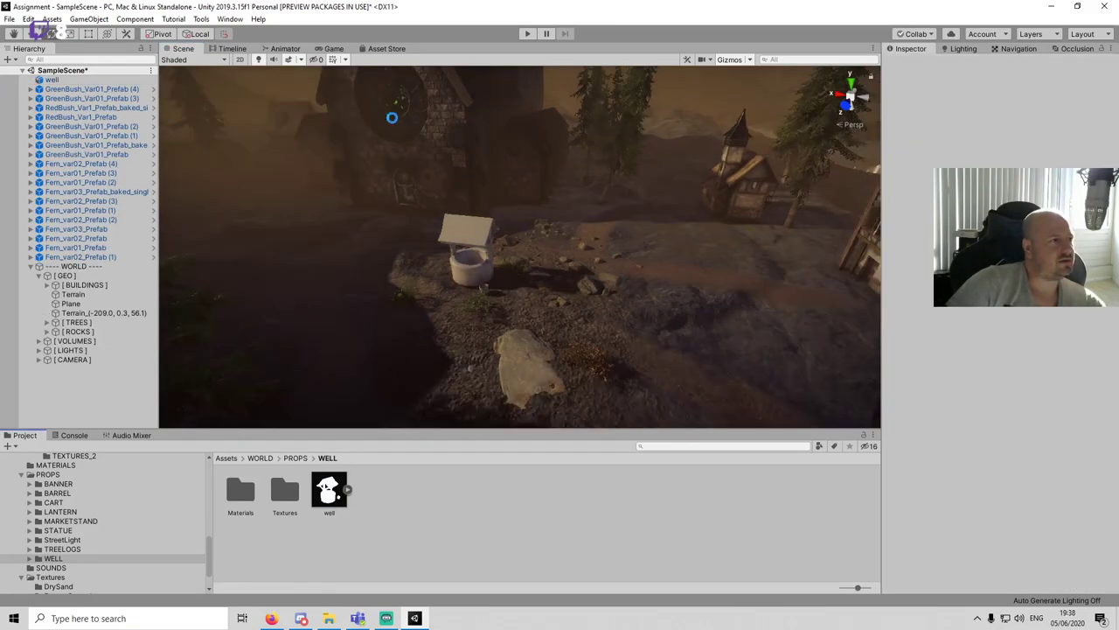
Step: After checking the Game view, move the well to X -59.82, Z -37.54 and lower it to Y 4.78
click(332, 49)
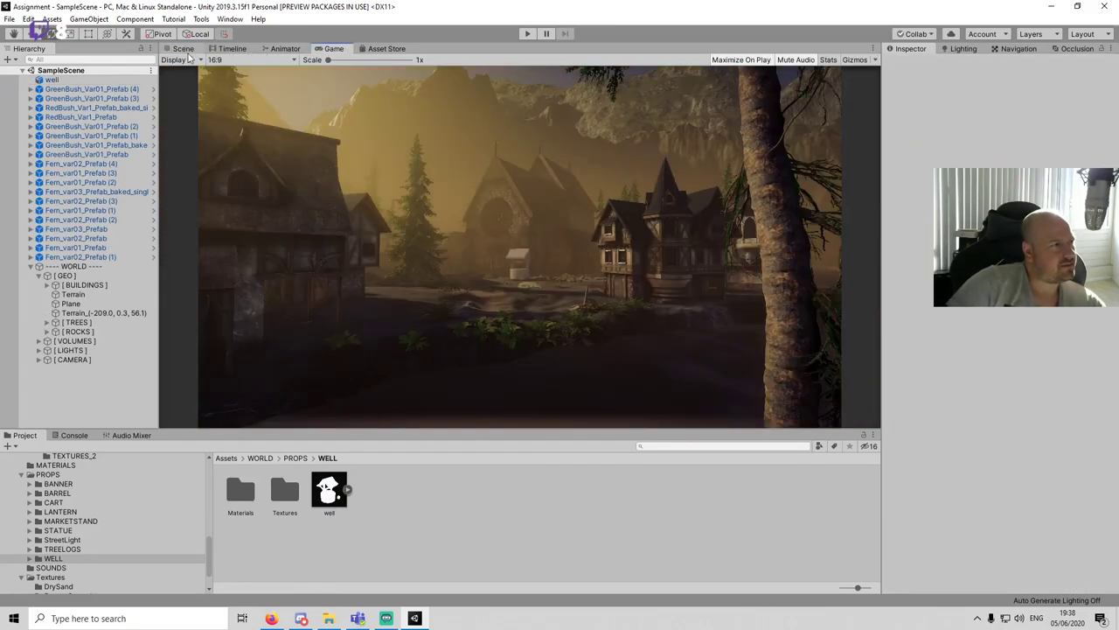
click(184, 49)
click(483, 279)
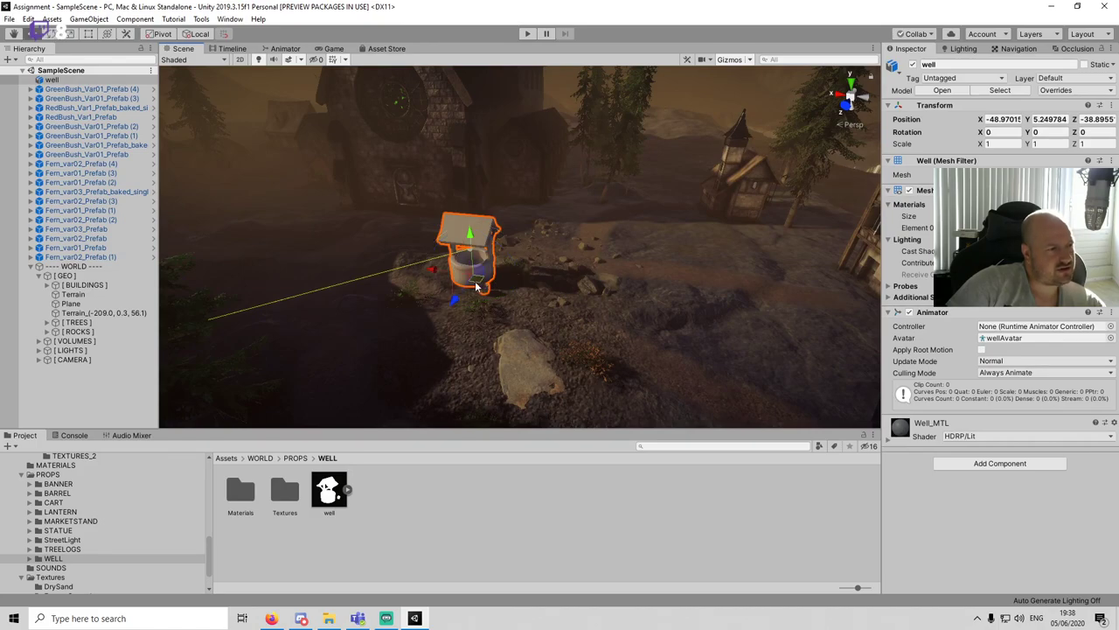
drag(476, 286, 637, 342)
key(f)
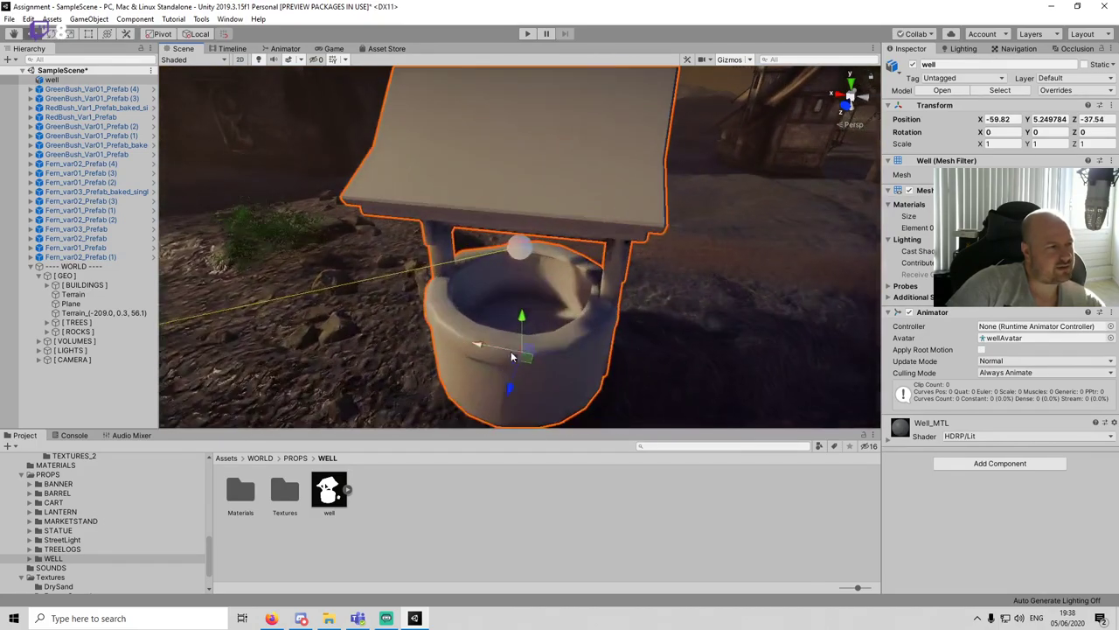
alt+drag(513, 357, 534, 247)
scroll(531, 254, down, 4)
drag(522, 292, 523, 308)
Step: While watching the Game view, set the well's position to X -56.28 and Z -33.6
click(342, 50)
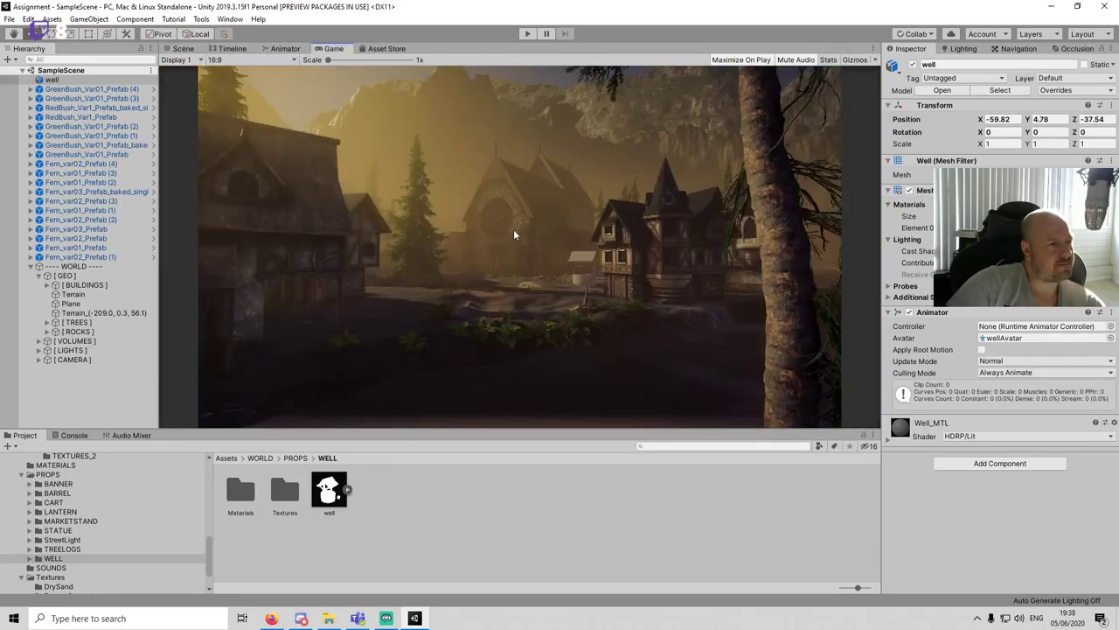
drag(978, 122, 1048, 128)
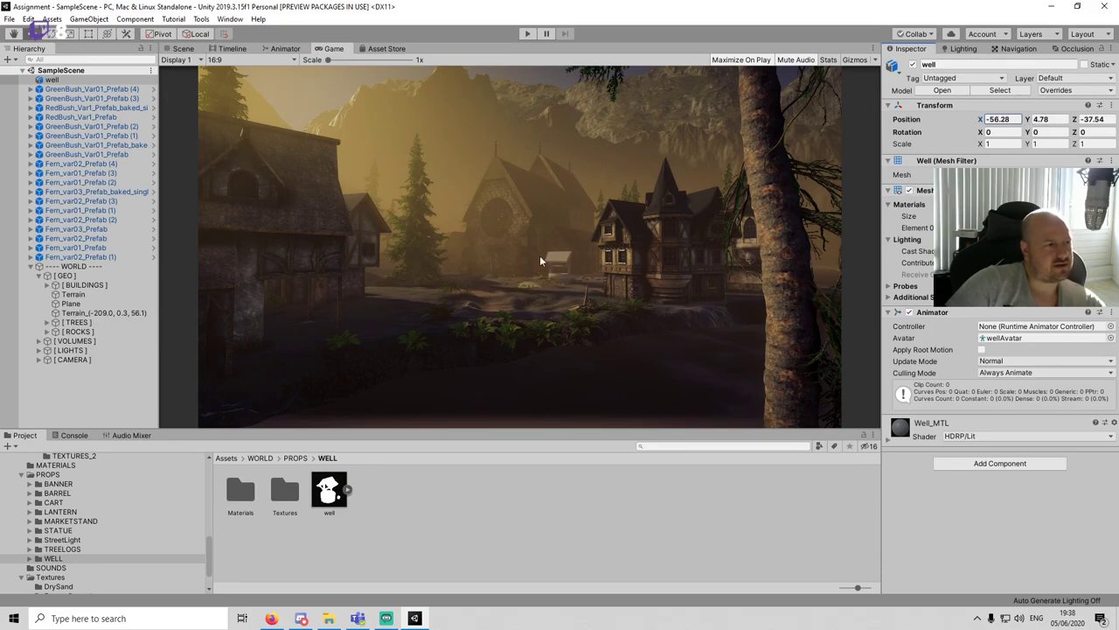
drag(1080, 129, 1089, 125)
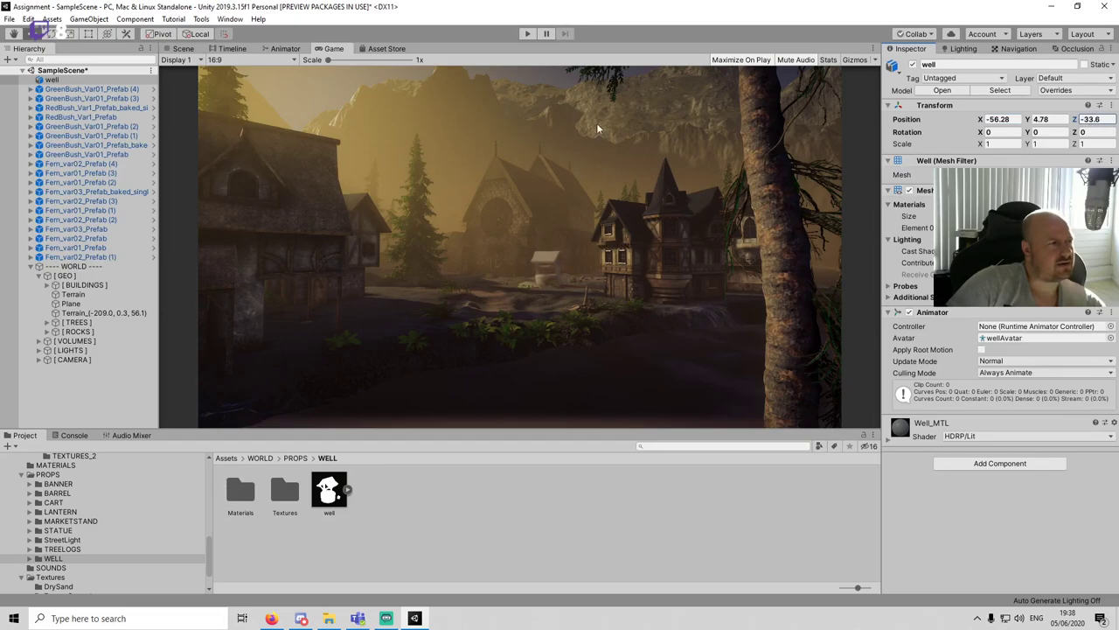
Step: Delete the RedBush_Var1_Prefab_baked_single bush that overlaps the well and save the scene
click(186, 50)
scroll(502, 298, up, 1)
scroll(502, 298, down, 1)
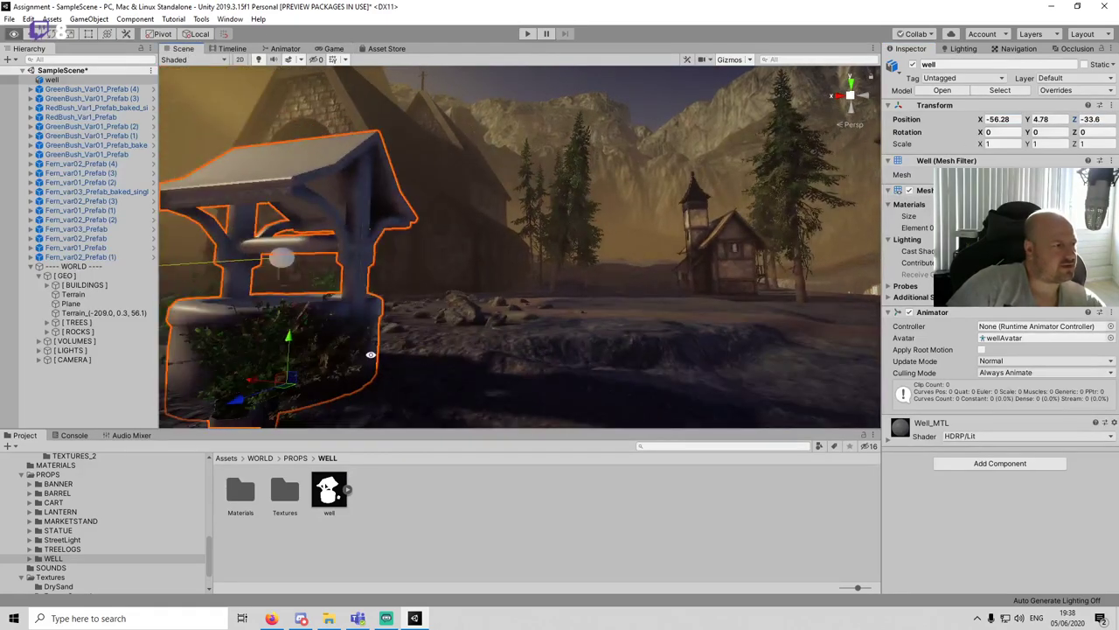
right_drag(371, 355, 606, 289)
click(606, 290)
key(Delete)
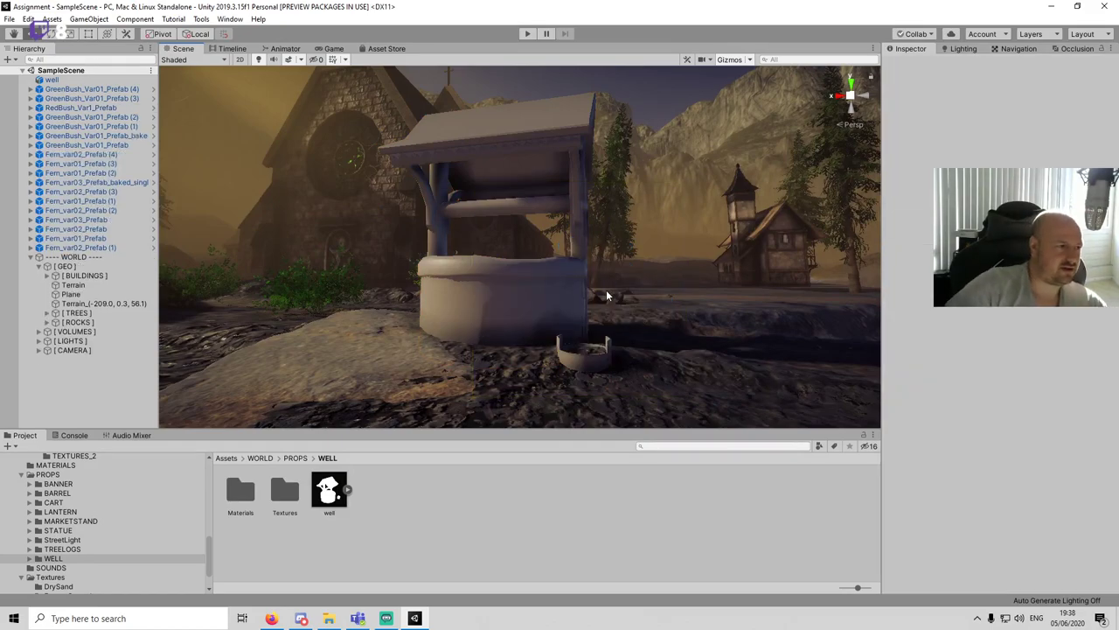
Step: In the well's Materials folder, select Well_MTL and change its shader to Standard
double_click(250, 491)
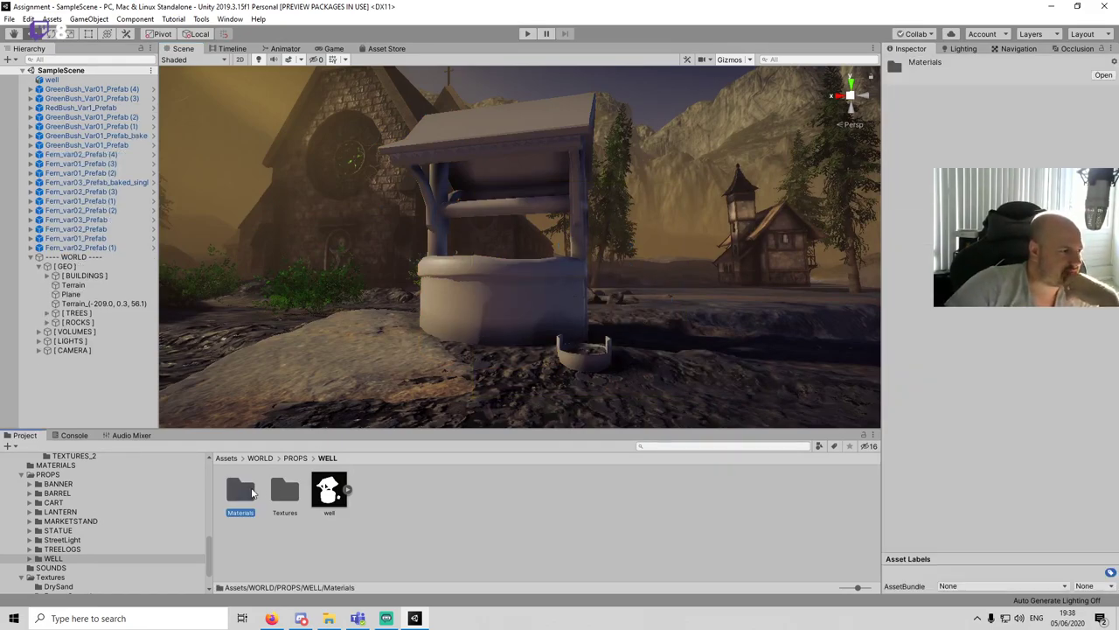
click(507, 291)
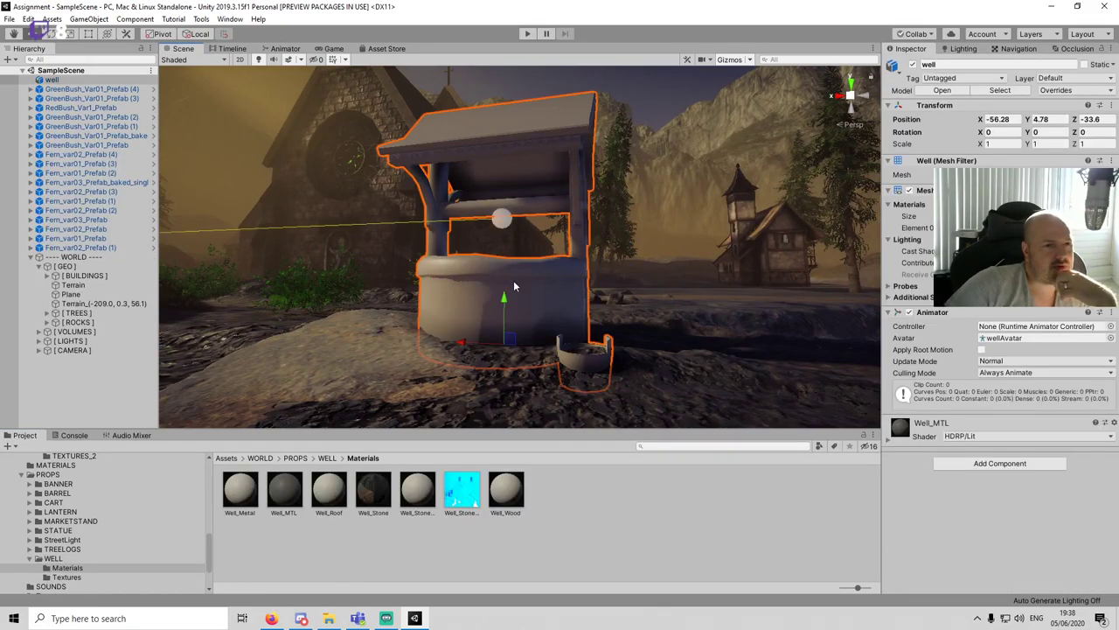
click(900, 425)
click(300, 520)
click(278, 482)
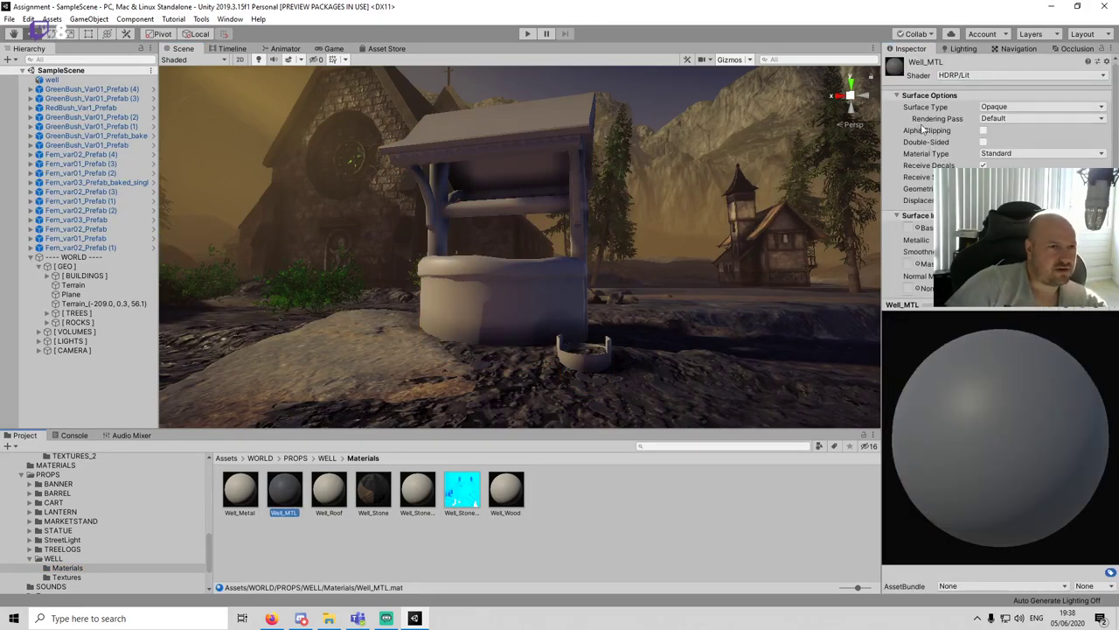
click(989, 75)
click(972, 155)
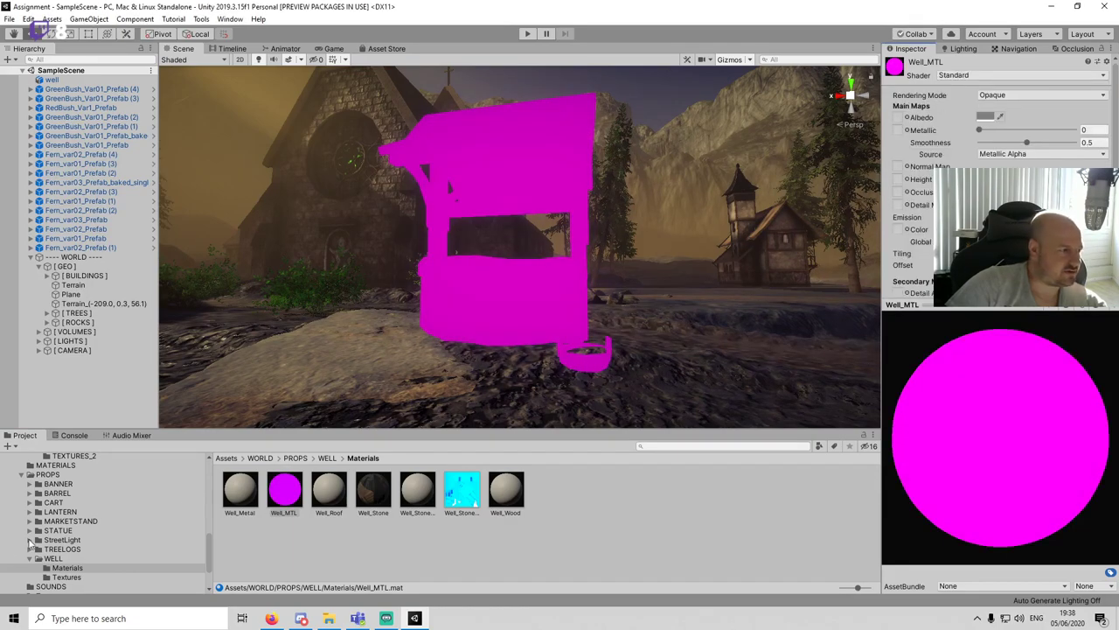
Step: Assign the well's colour texture from its Textures folder to the Well_MTL Albedo map and set the albedo colour to white (FFFFFF)
click(72, 568)
click(64, 577)
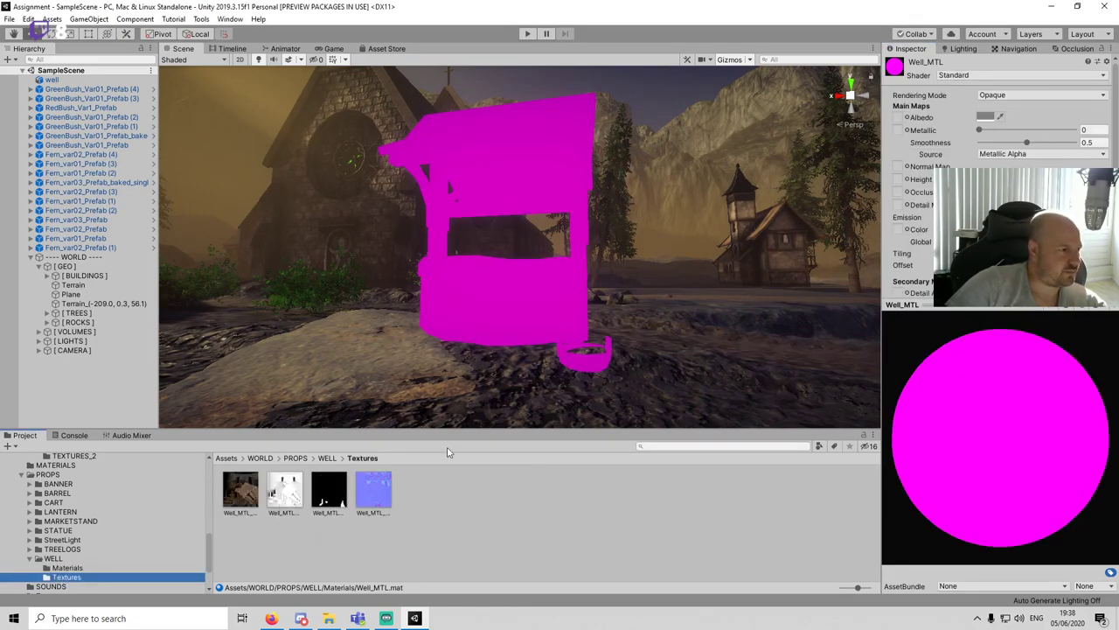
drag(241, 490, 905, 120)
click(984, 117)
drag(350, 234, 331, 200)
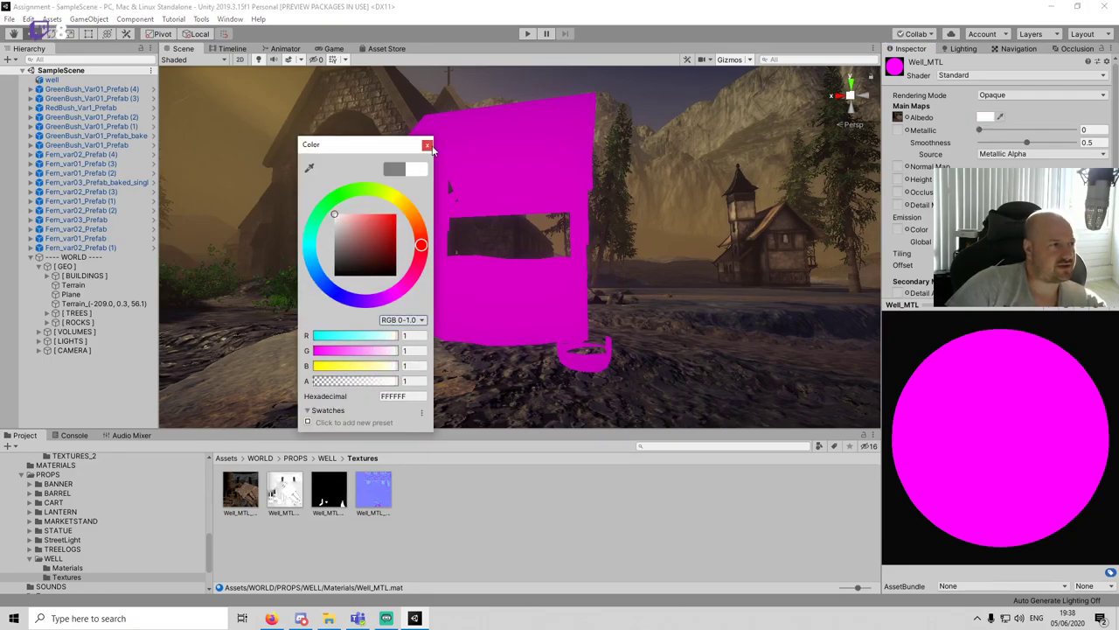
click(430, 147)
Step: Assign the well's white occlusion, black metallic and blue normal textures to the Occlusion, Metallic and Normal Map slots of Well_MTL
drag(328, 490, 899, 194)
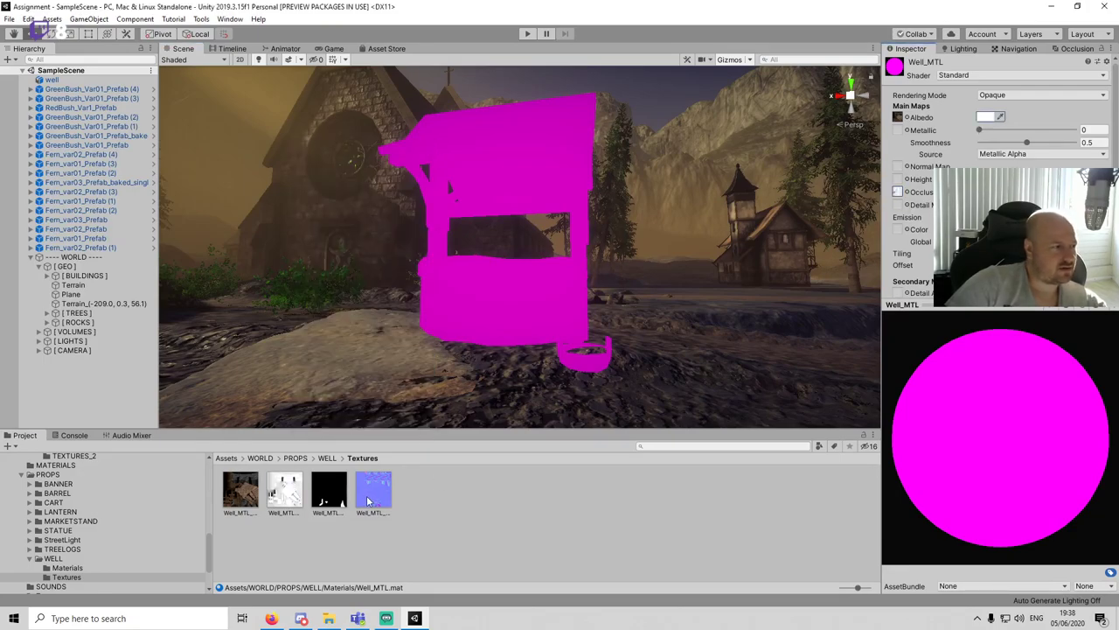
drag(466, 422, 899, 130)
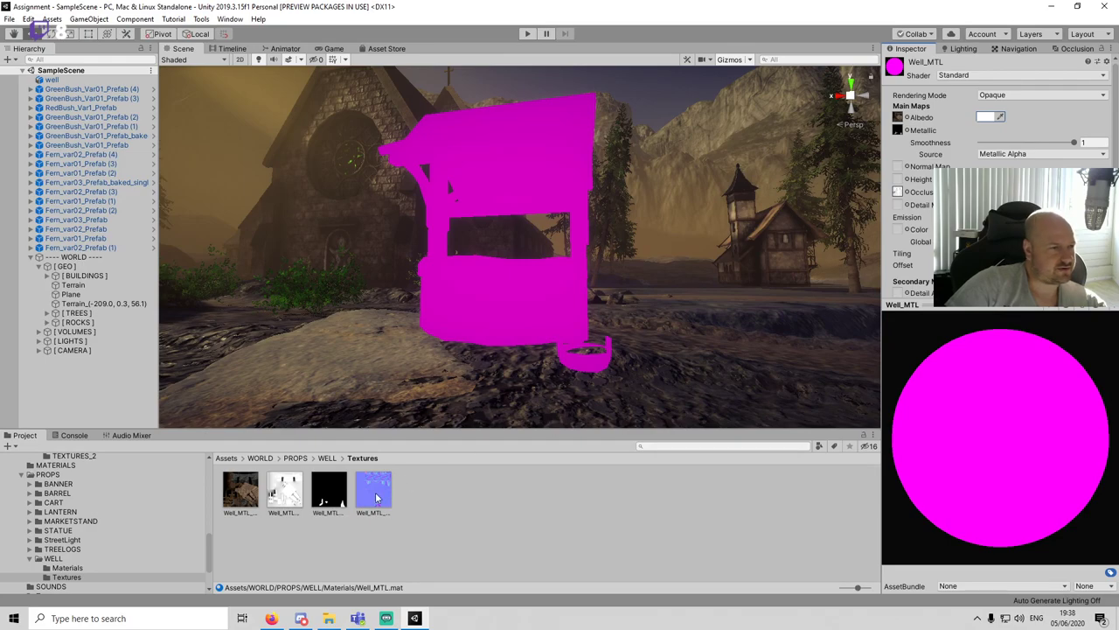
drag(892, 169, 897, 166)
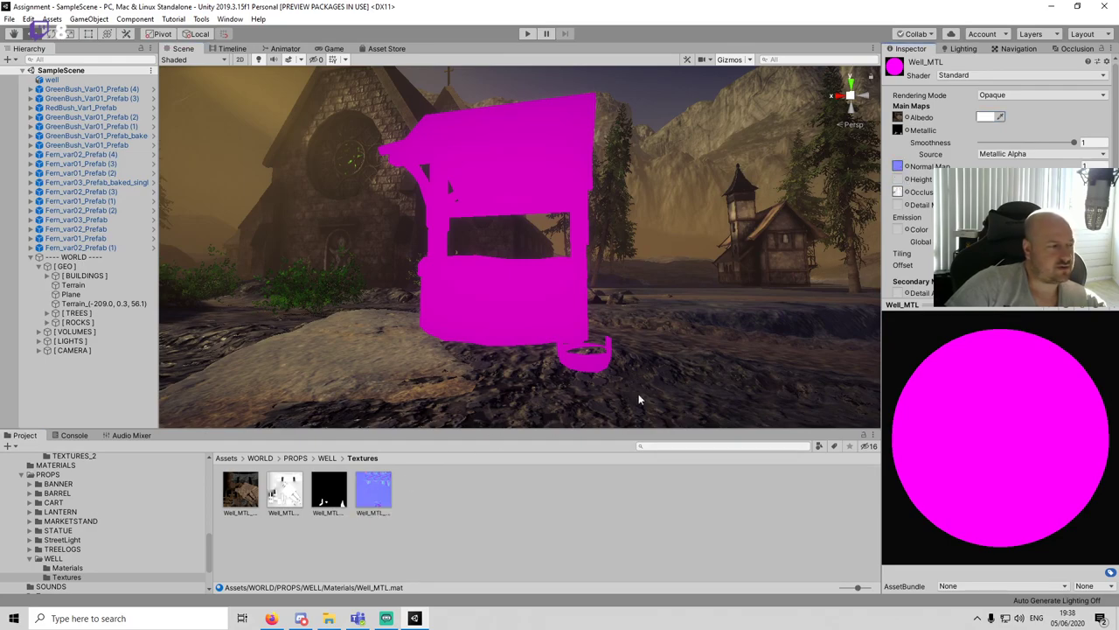
Step: Select Well_MTL in the well's Materials folder and upgrade the selected material to a High Definition material
click(66, 567)
click(284, 492)
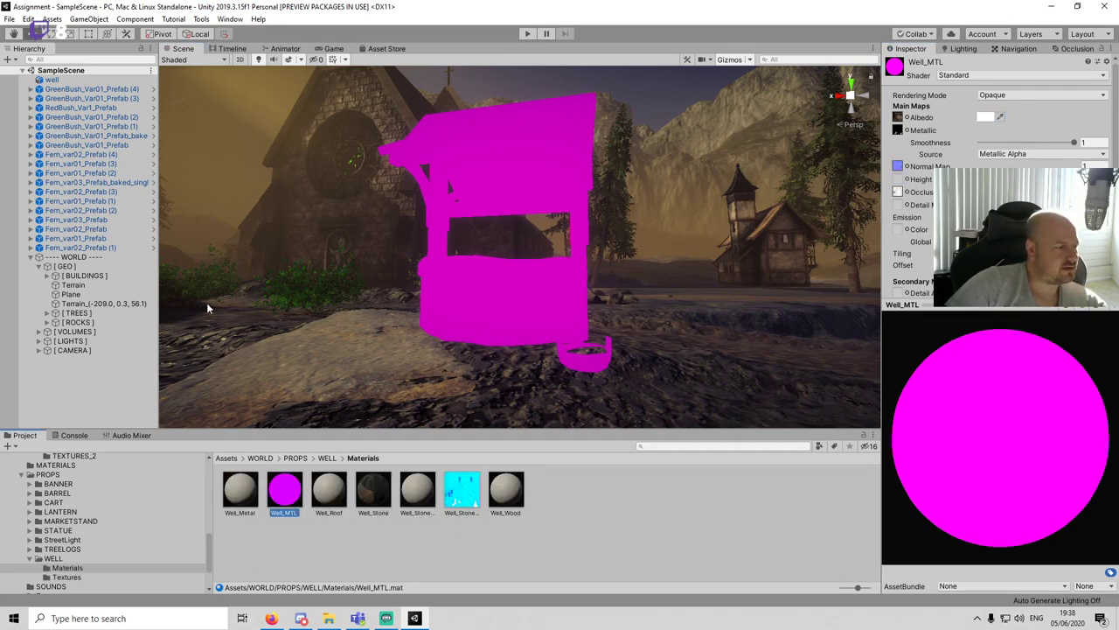
click(28, 19)
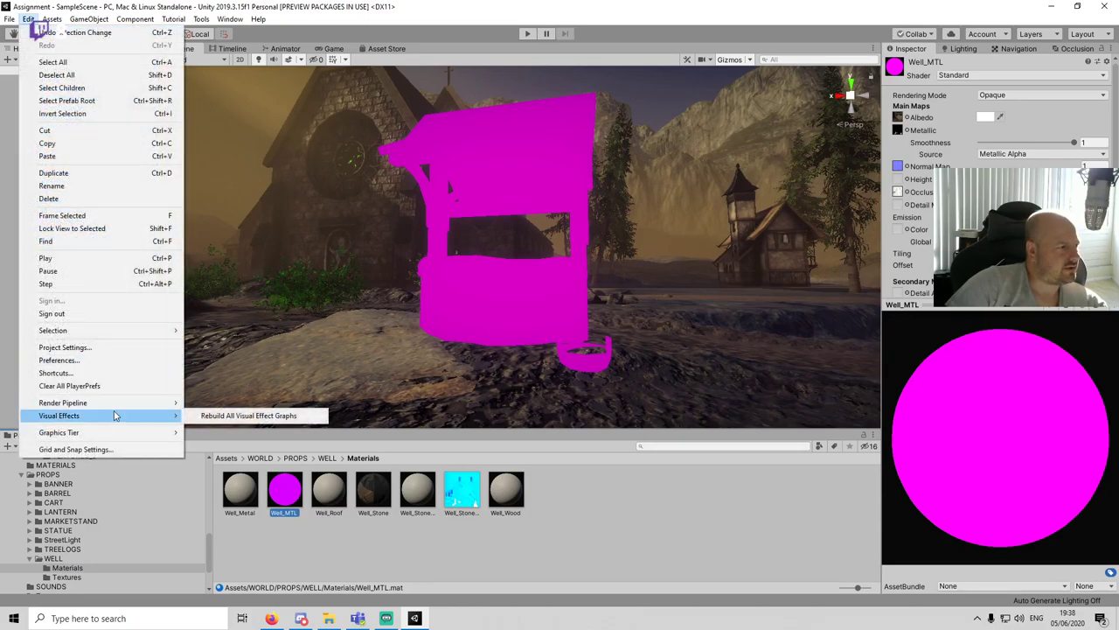
mouse_move(121, 404)
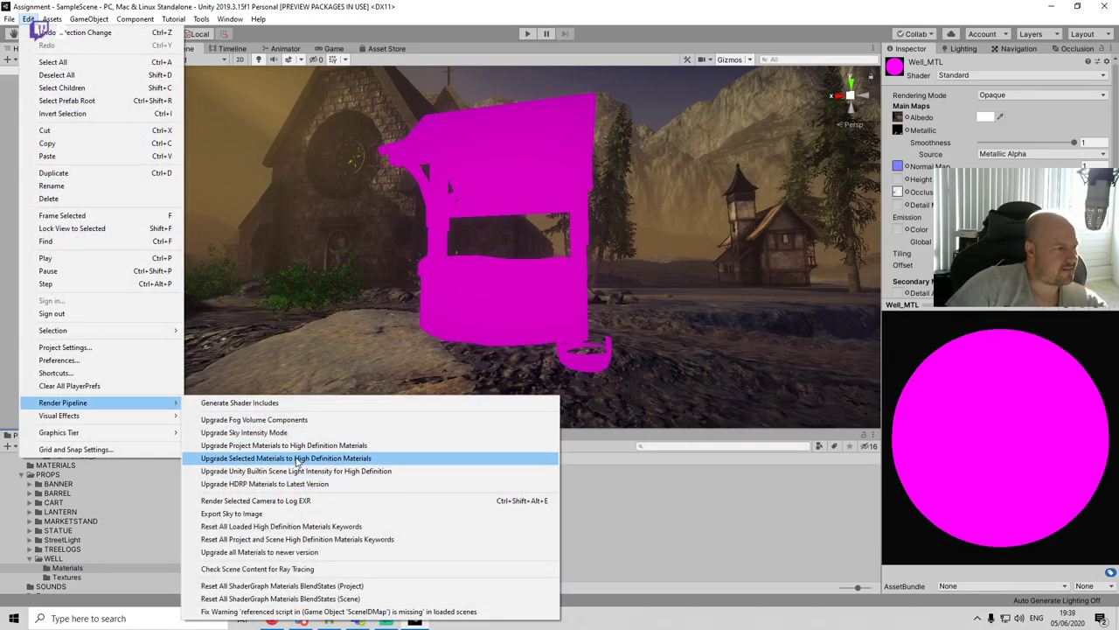
click(298, 458)
click(584, 329)
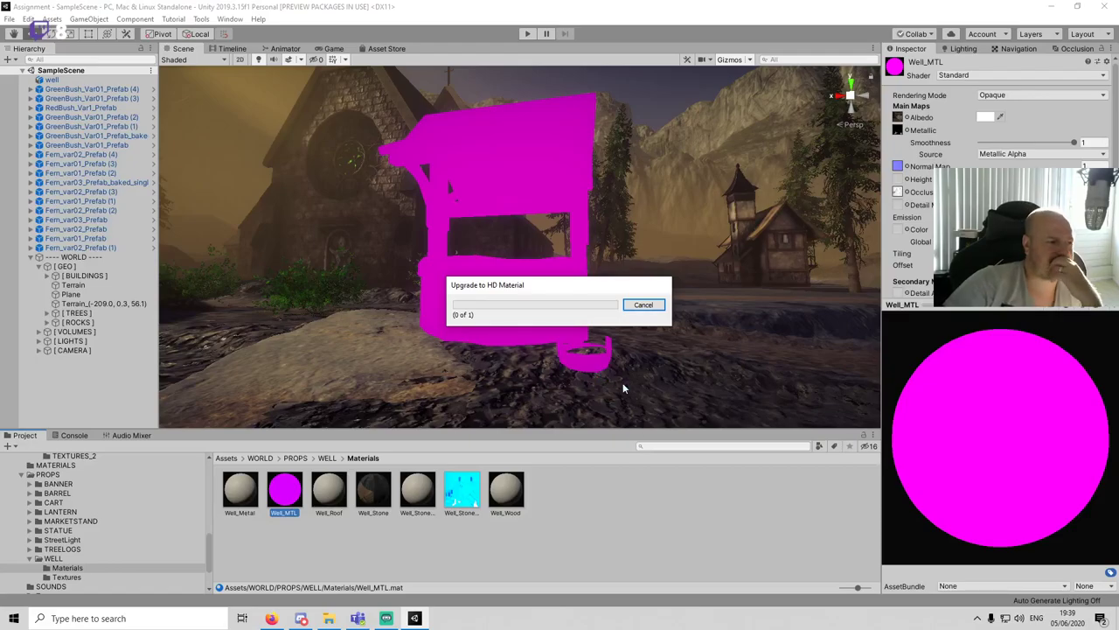
Step: Select the well up close and lower the upper limit of its Well_MTL Smoothness Remapping to roughly 70% of the range
scroll(549, 220, down, 5)
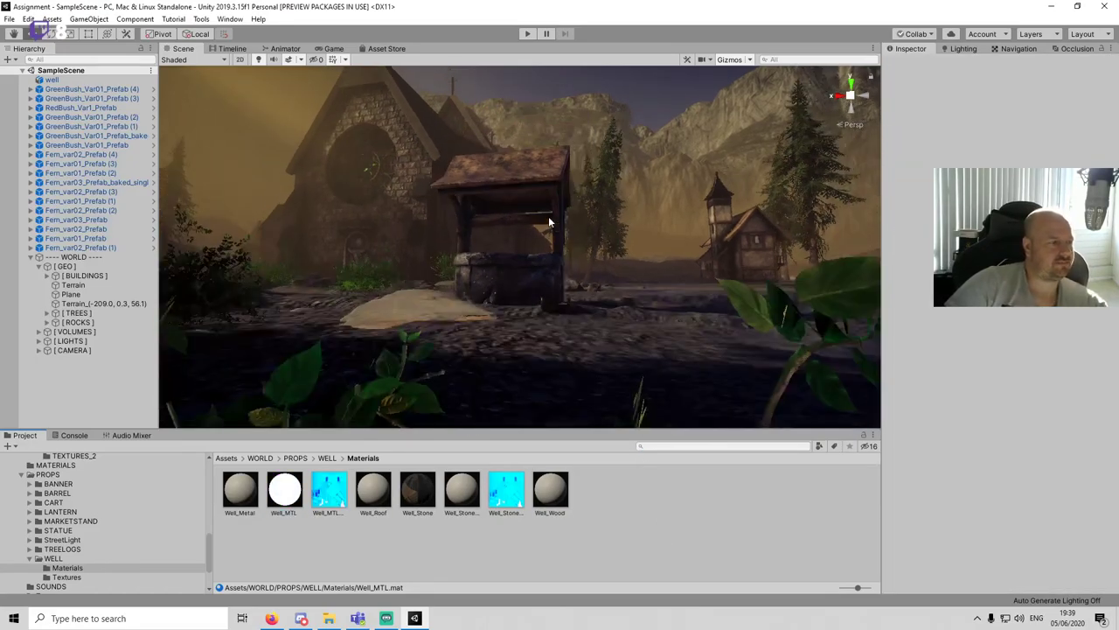
alt+drag(549, 218, 524, 263)
right_drag(523, 263, 451, 242)
scroll(451, 242, up, 4)
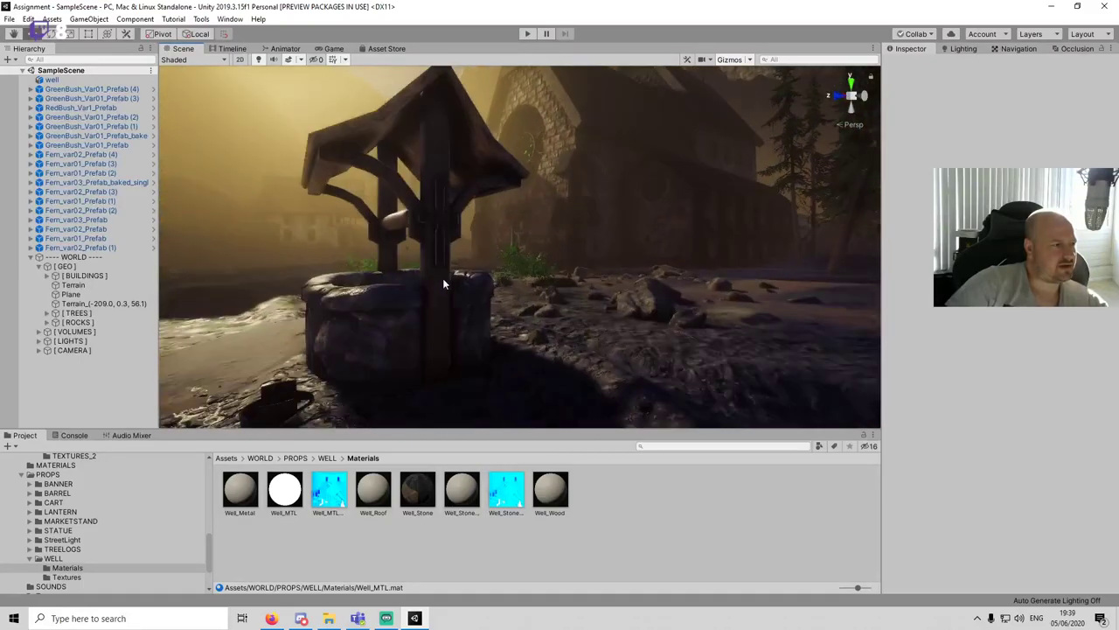
alt+drag(445, 283, 540, 262)
scroll(540, 262, up, 4)
right_drag(539, 262, 533, 262)
click(533, 262)
click(920, 446)
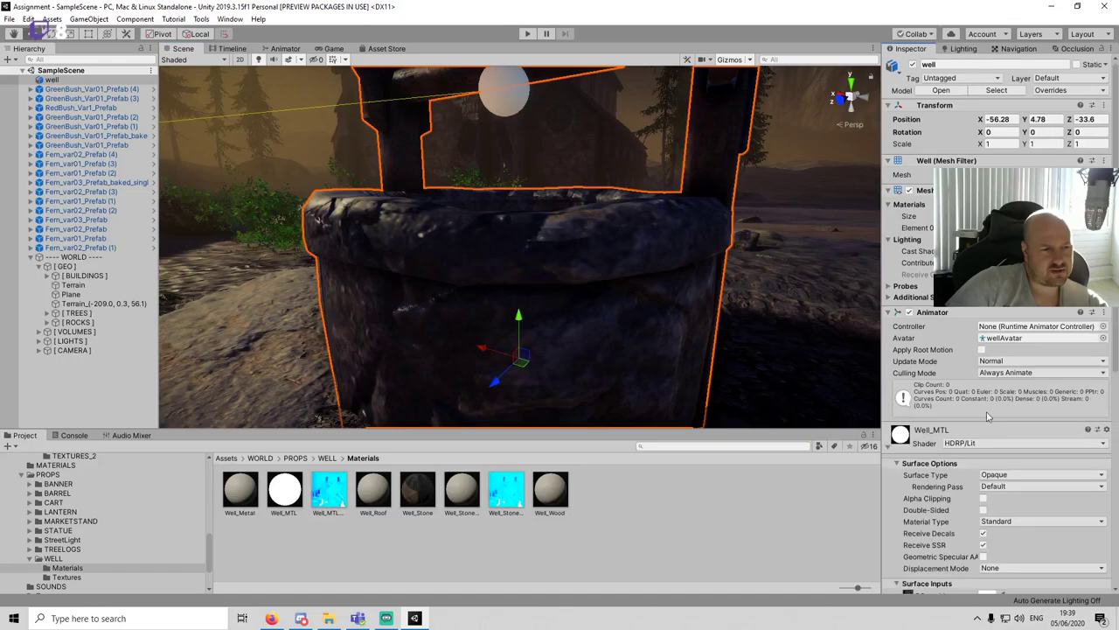
scroll(983, 420, down, 5)
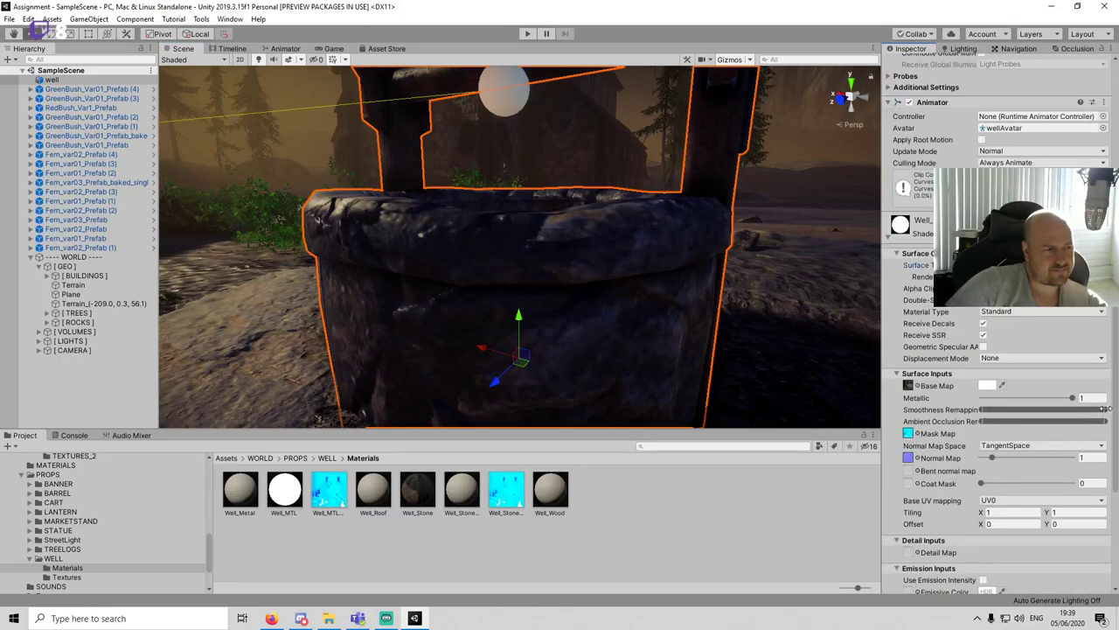
drag(1104, 409, 1069, 411)
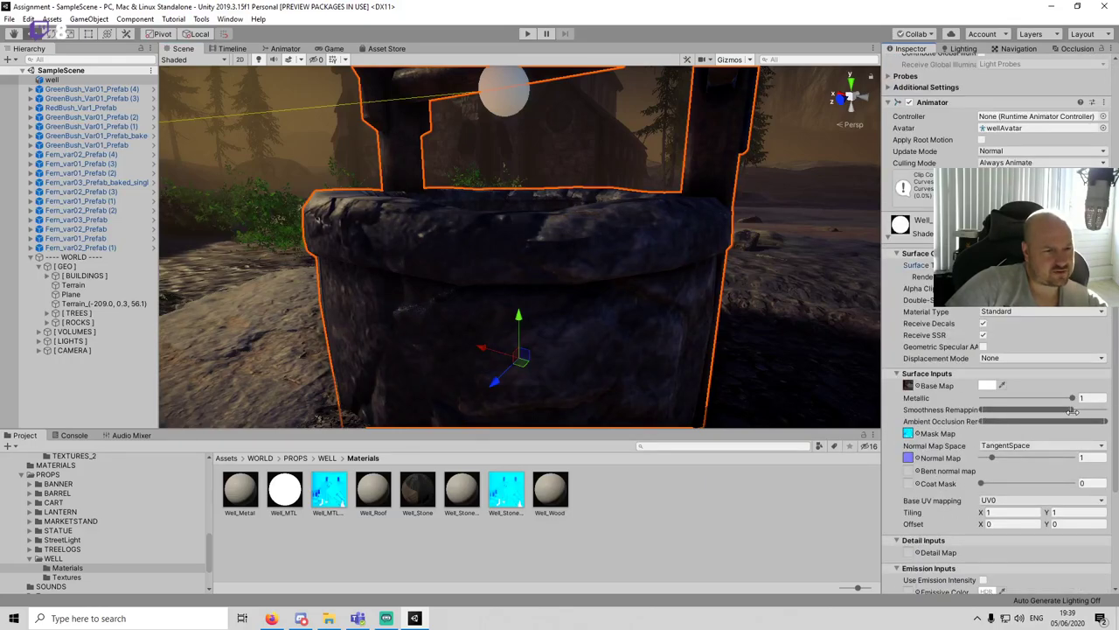
click(780, 526)
Step: Play the scene to check the well in game, stop playing and raise the well to Y 4.93
scroll(564, 203, down, 5)
click(527, 34)
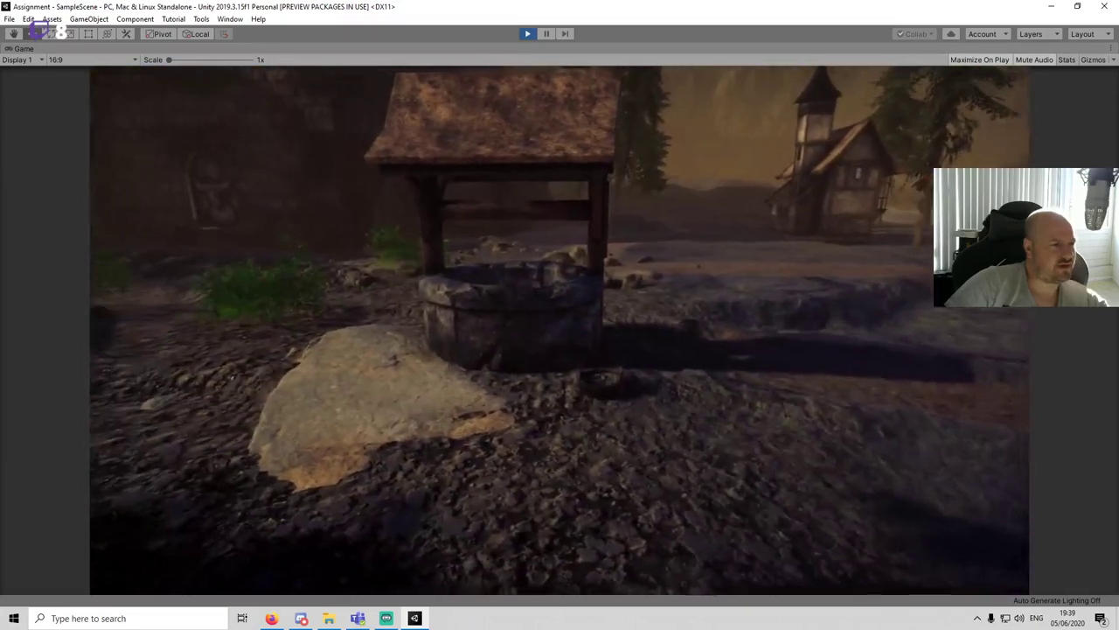
key(ctrl+p)
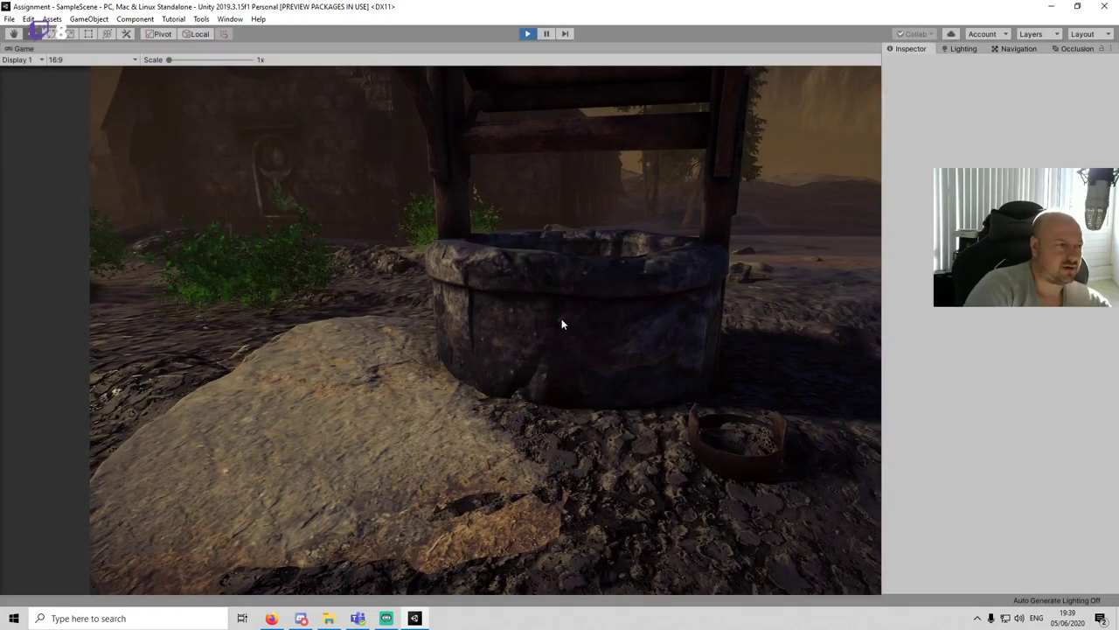
mouse_move(520, 254)
mouse_down()
mouse_move(523, 244)
mouse_move(524, 256)
mouse_up()
Step: Add a Capsule Collider component to the well
scroll(962, 403, down, 10)
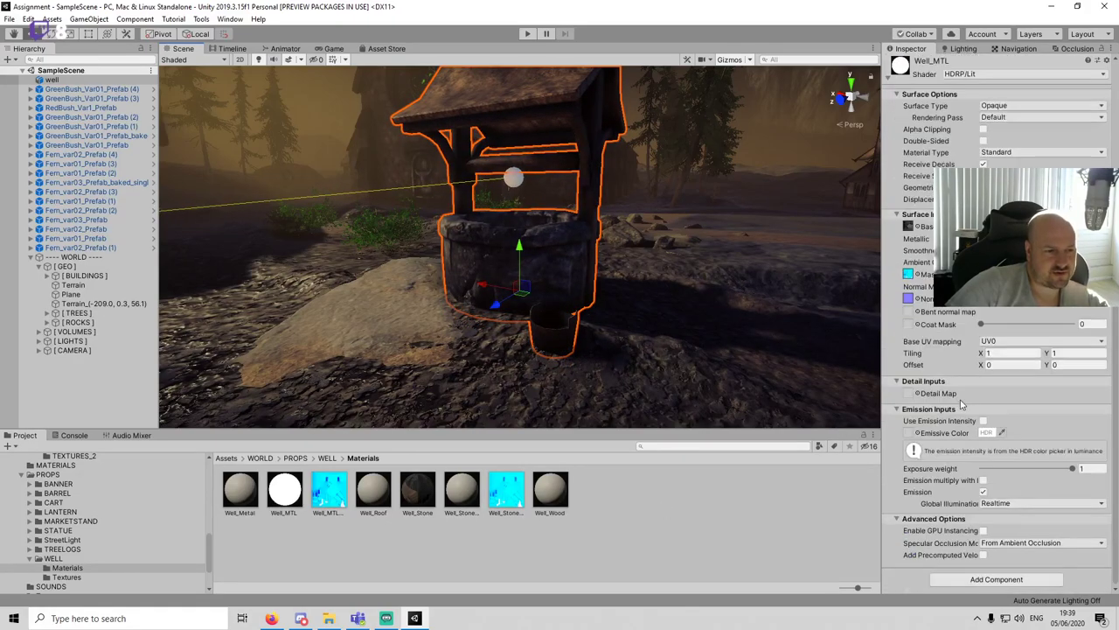
click(971, 577)
text(cy)
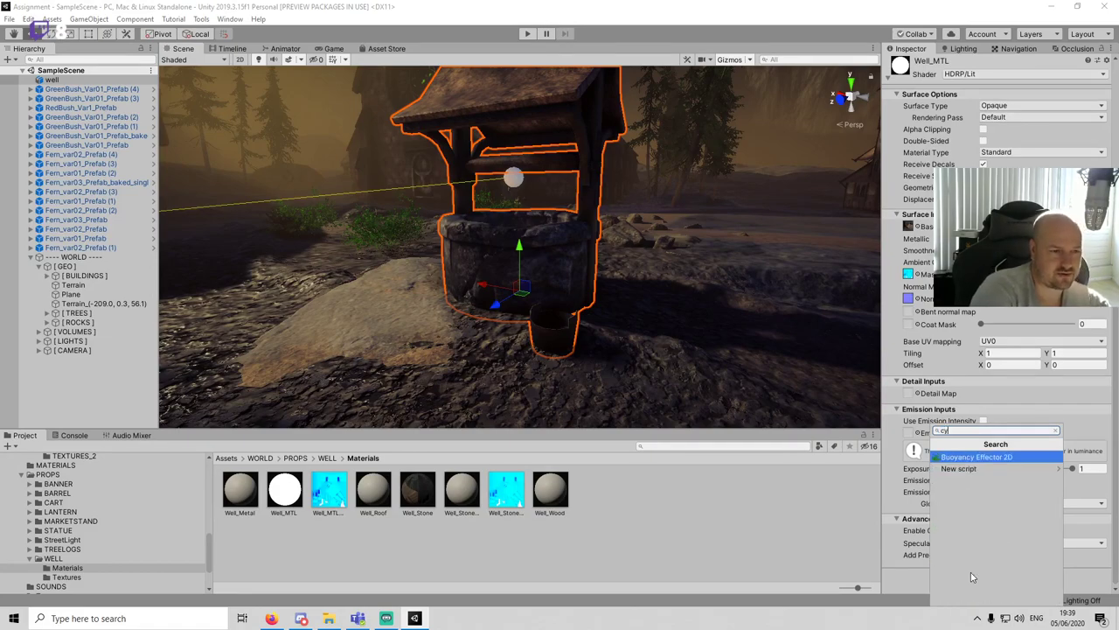
key(BackSpace)
key(BackSpace)
text(cap)
key(Return)
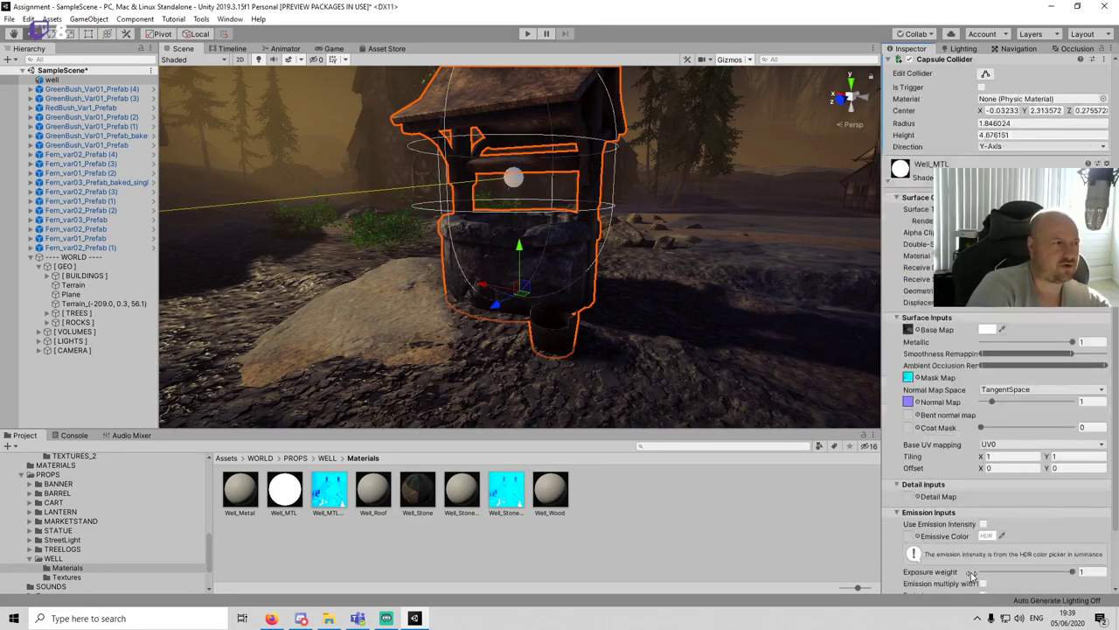
Step: Set the well's Capsule Collider centre Y to 1.75 and save the scene
scroll(969, 408, down, 3)
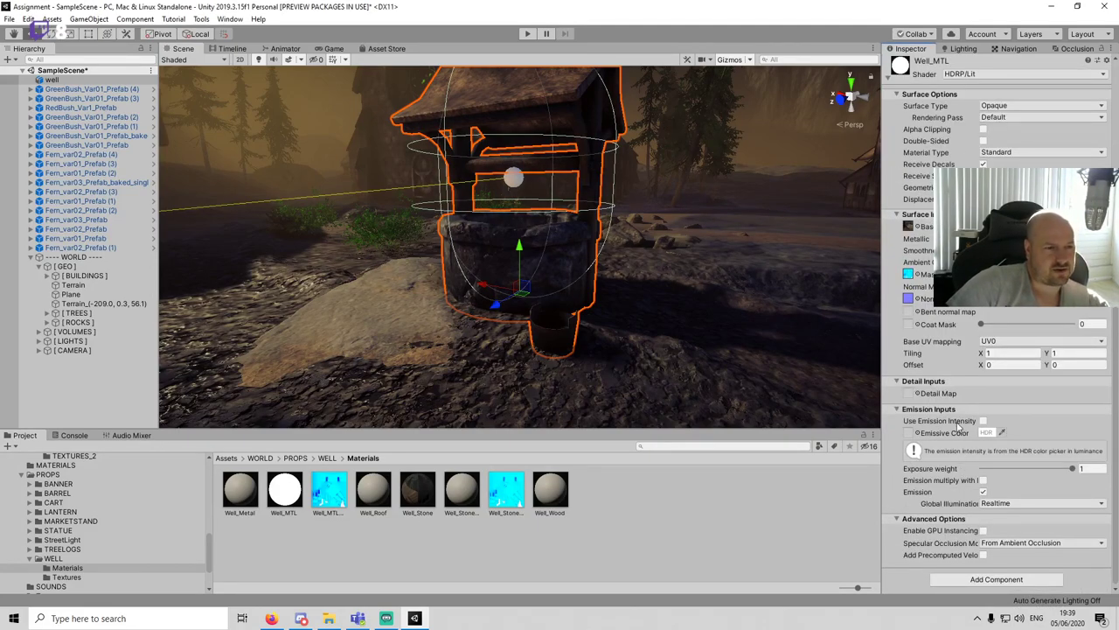
scroll(959, 423, up, 10)
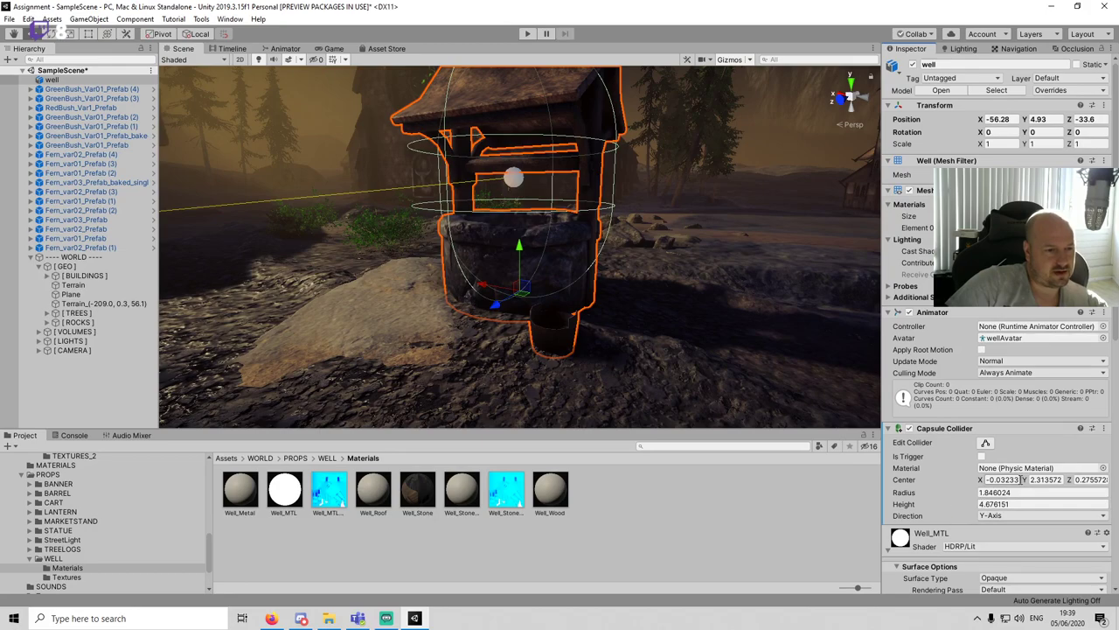
click(1025, 480)
text(1.75)
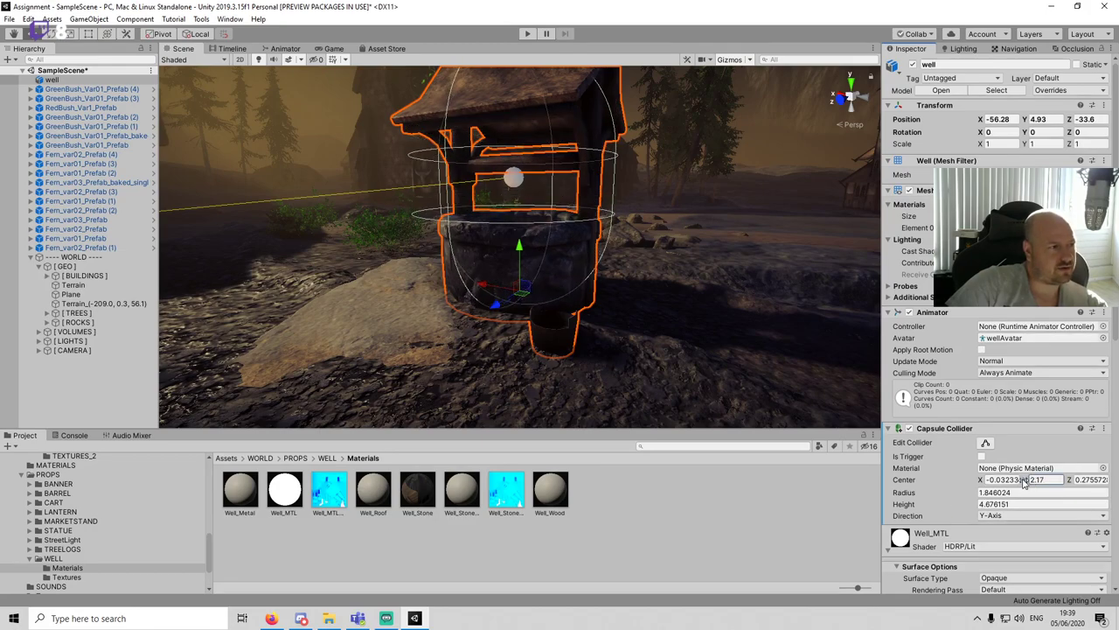
click(705, 513)
key(ctrl+s)
Step: Place the barrel_1 model from the BARREL props folder on the ground beside the timber house and frame it
scroll(631, 235, down, 10)
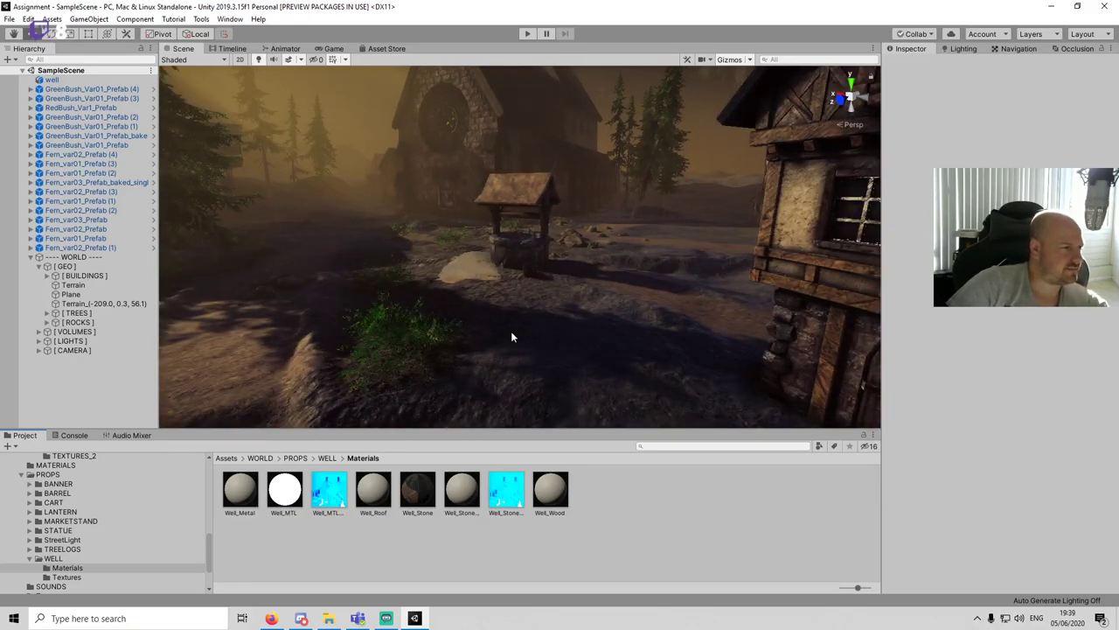
scroll(576, 242, down, 3)
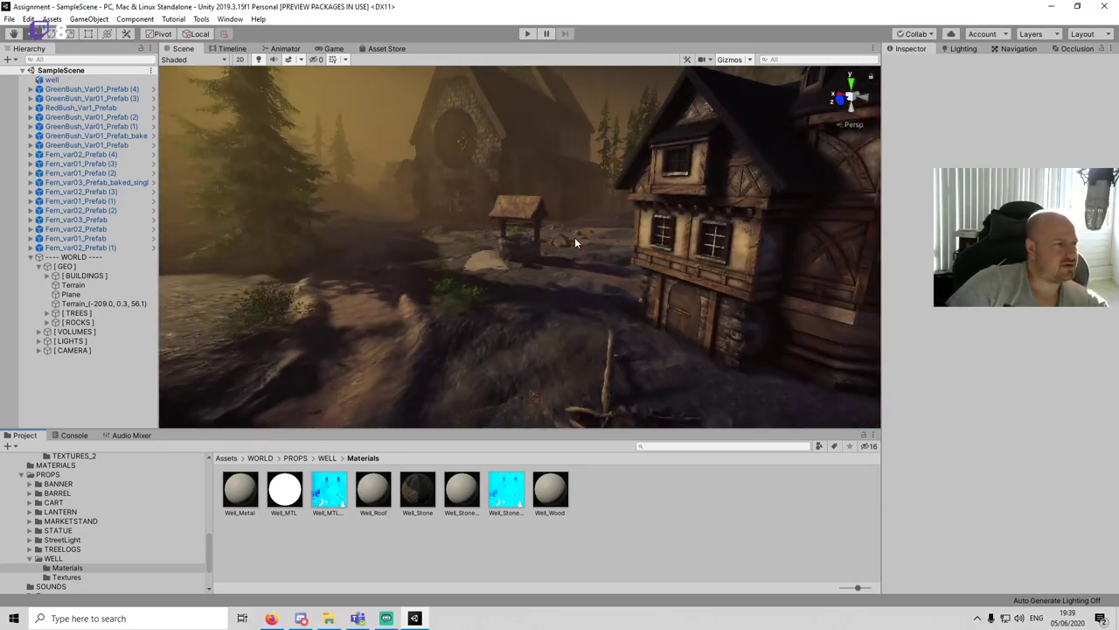
click(28, 558)
click(57, 493)
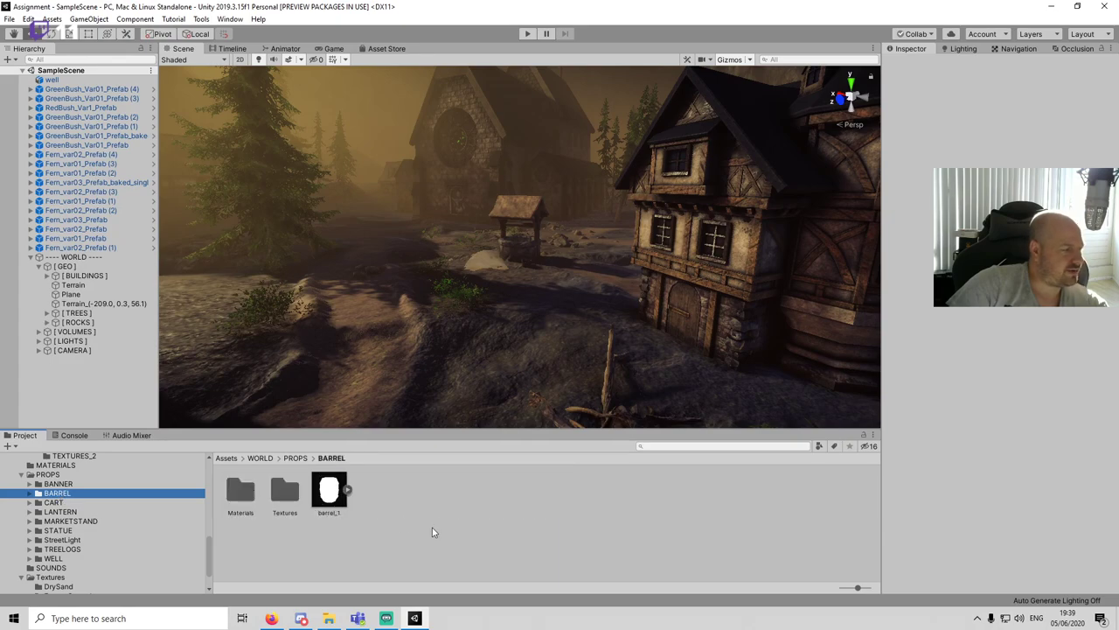
click(337, 502)
scroll(737, 411, down, 3)
drag(330, 500, 670, 327)
scroll(662, 306, up, 2)
key(f)
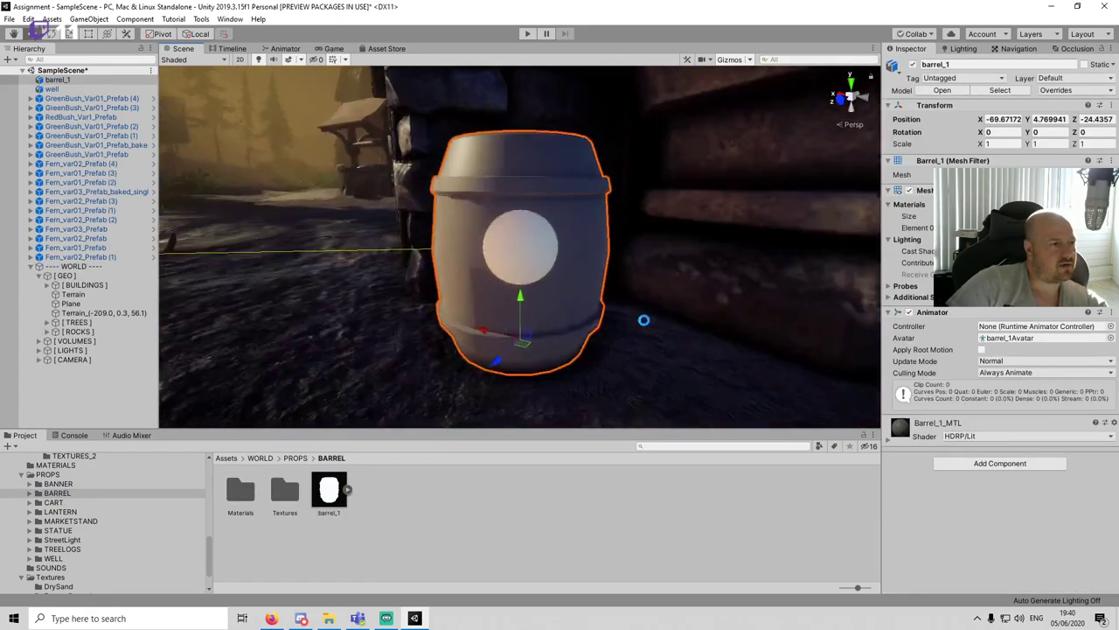
Step: In the barrel's Materials folder, select Barrel_1_MTL, change its shader to Standard and set the albedo colour to white
click(28, 494)
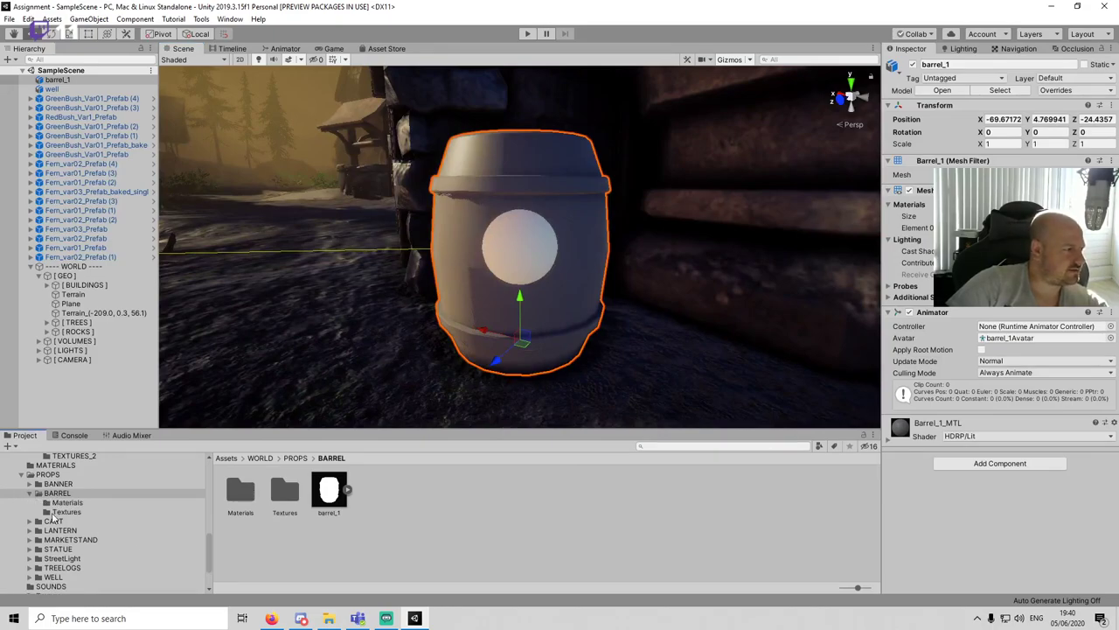
click(66, 503)
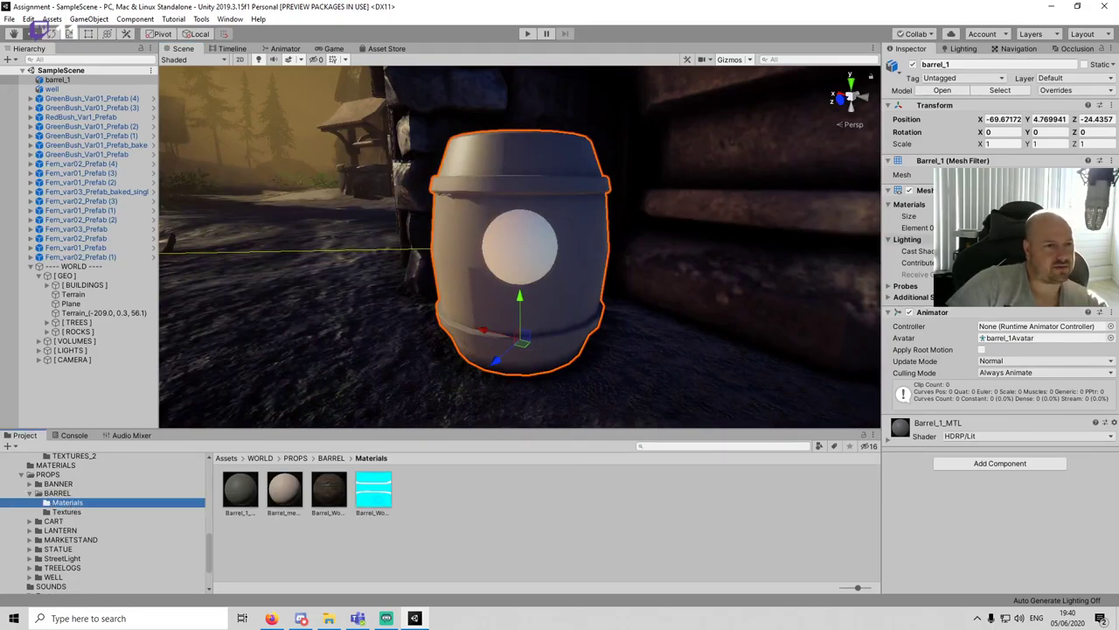
click(241, 489)
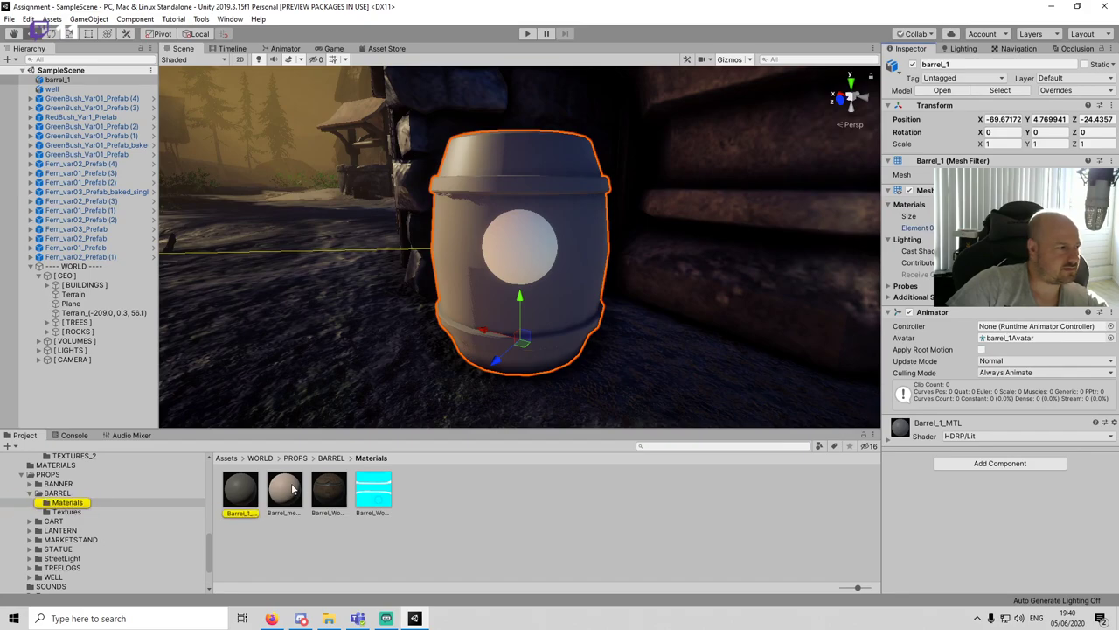
click(1021, 76)
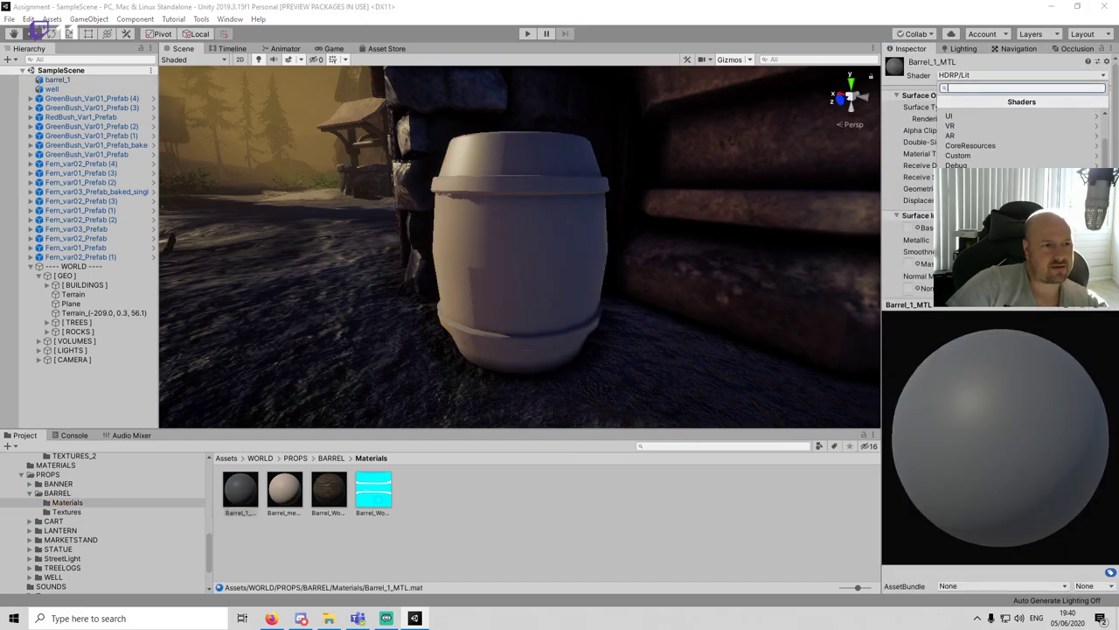
click(962, 264)
click(985, 117)
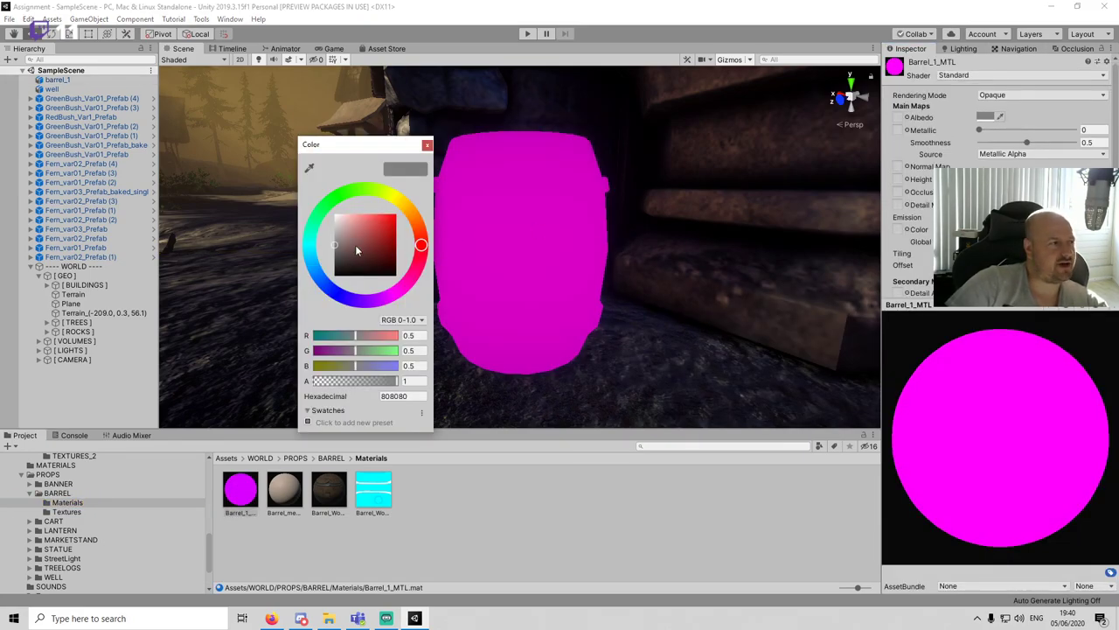
click(427, 144)
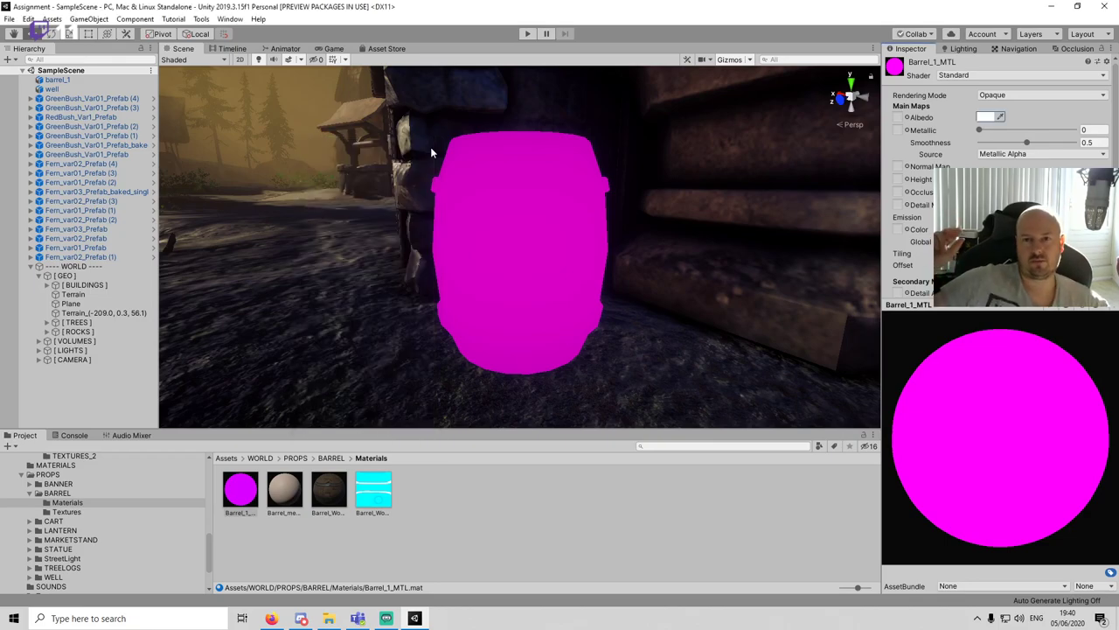
Step: Assign the textures from the BARREL Textures folder to the albedo, occlusion, metallic and normal map slots of Barrel_1_MTL
click(66, 512)
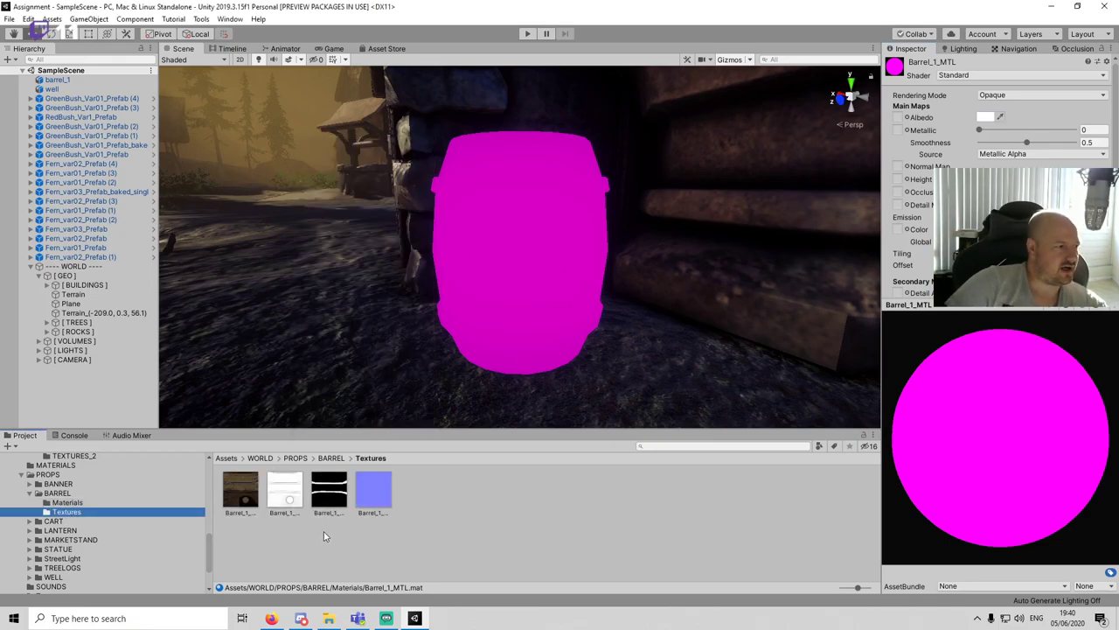
drag(252, 497, 899, 118)
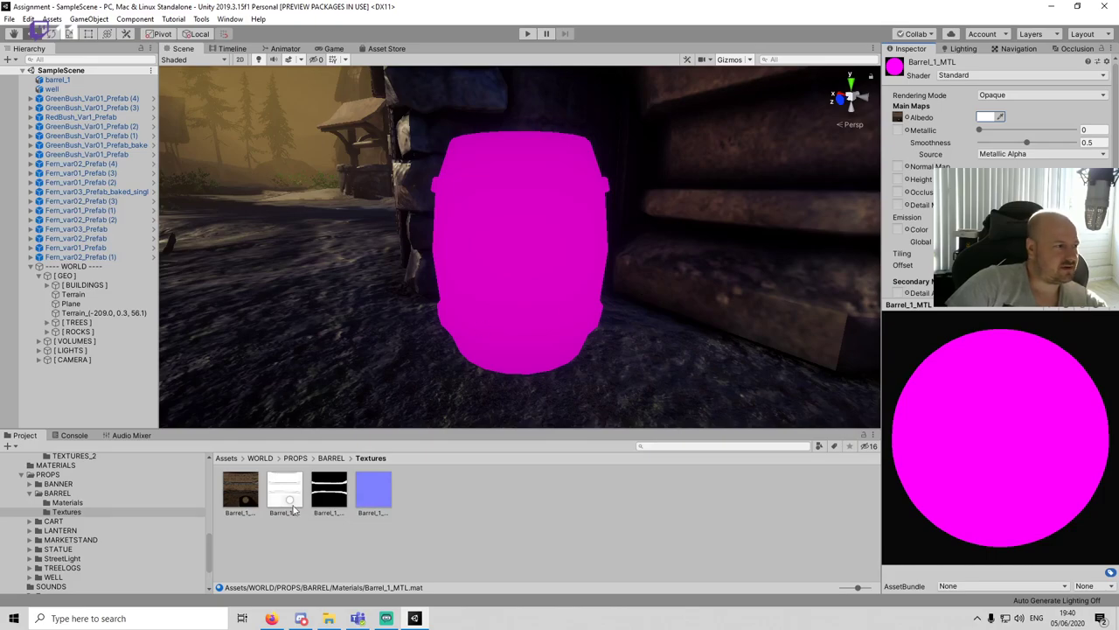
drag(292, 491, 897, 191)
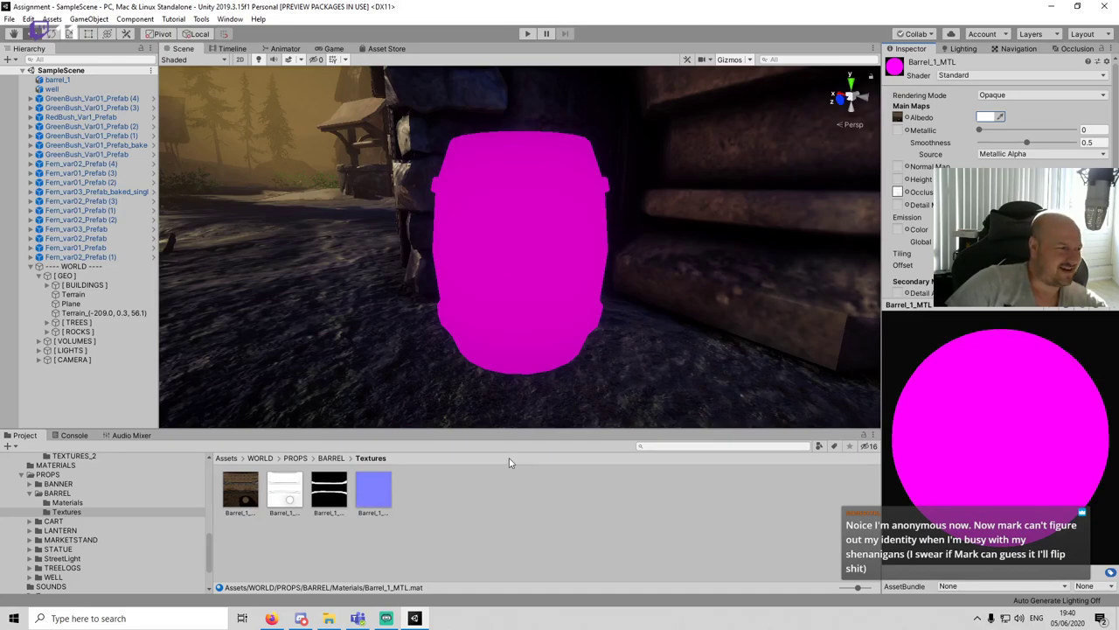
drag(341, 498, 902, 130)
drag(901, 220, 905, 172)
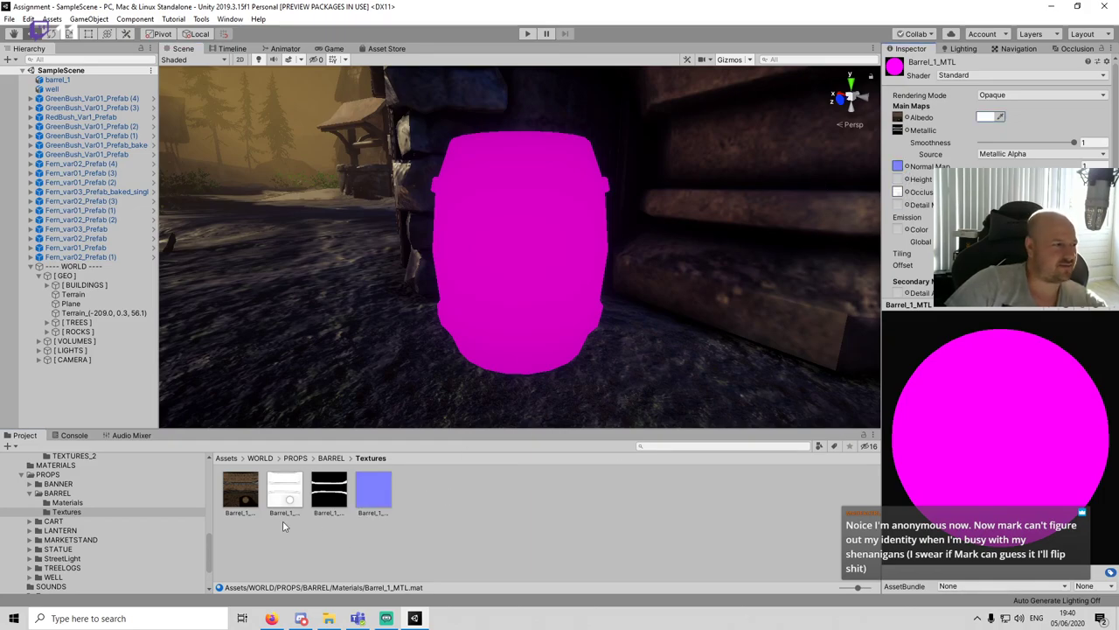
Step: Upgrade the Barrel_1_MTL material to a High Definition Render Pipeline material
click(66, 502)
click(240, 490)
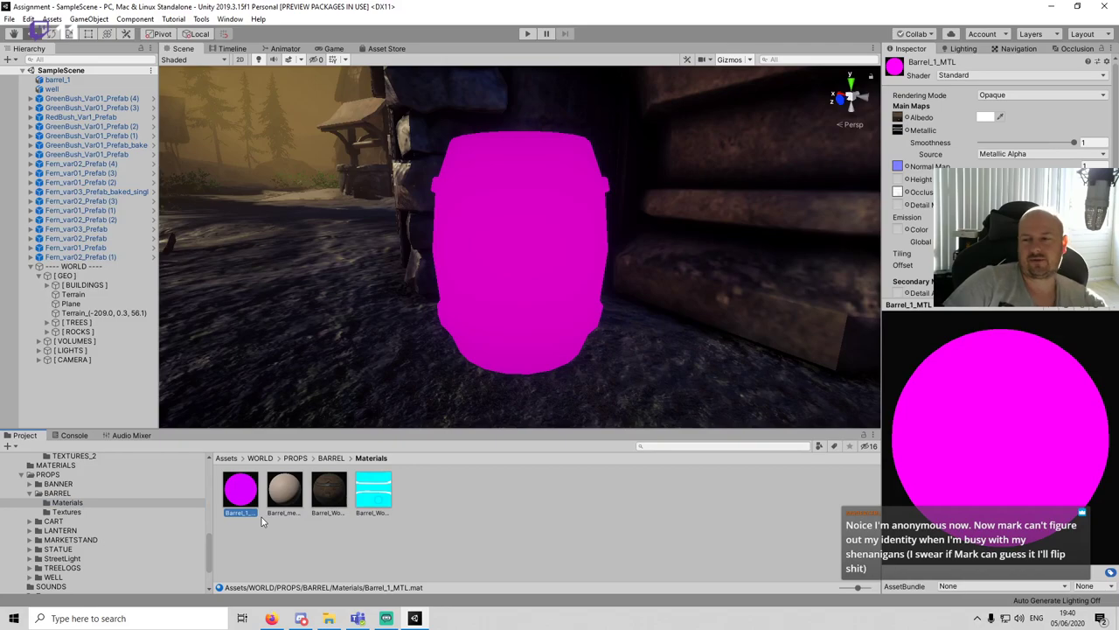
click(29, 18)
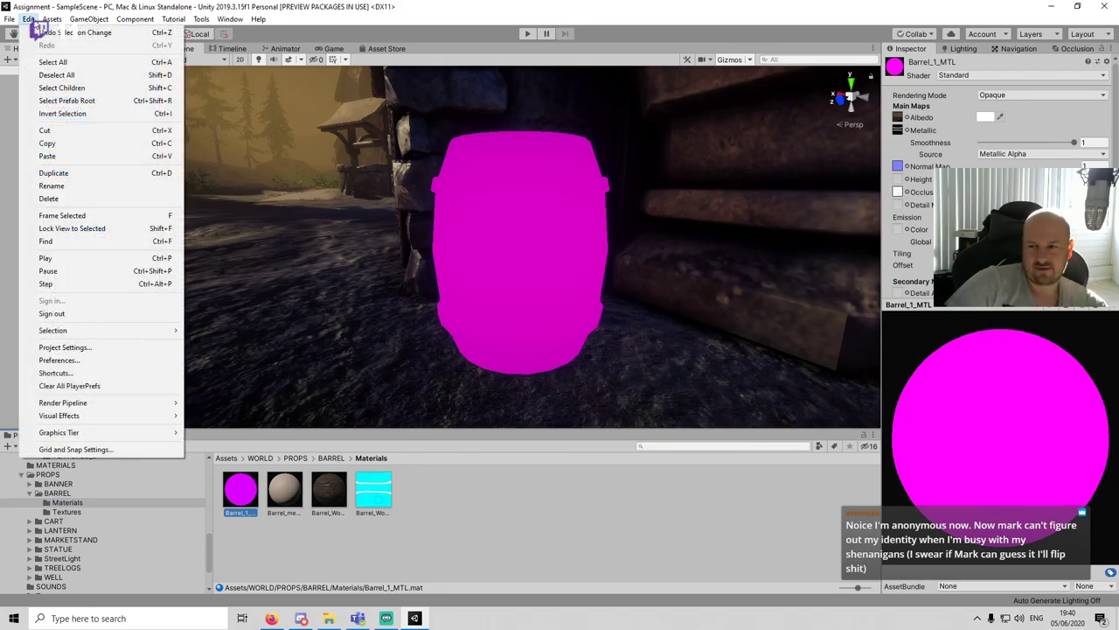
mouse_move(94, 408)
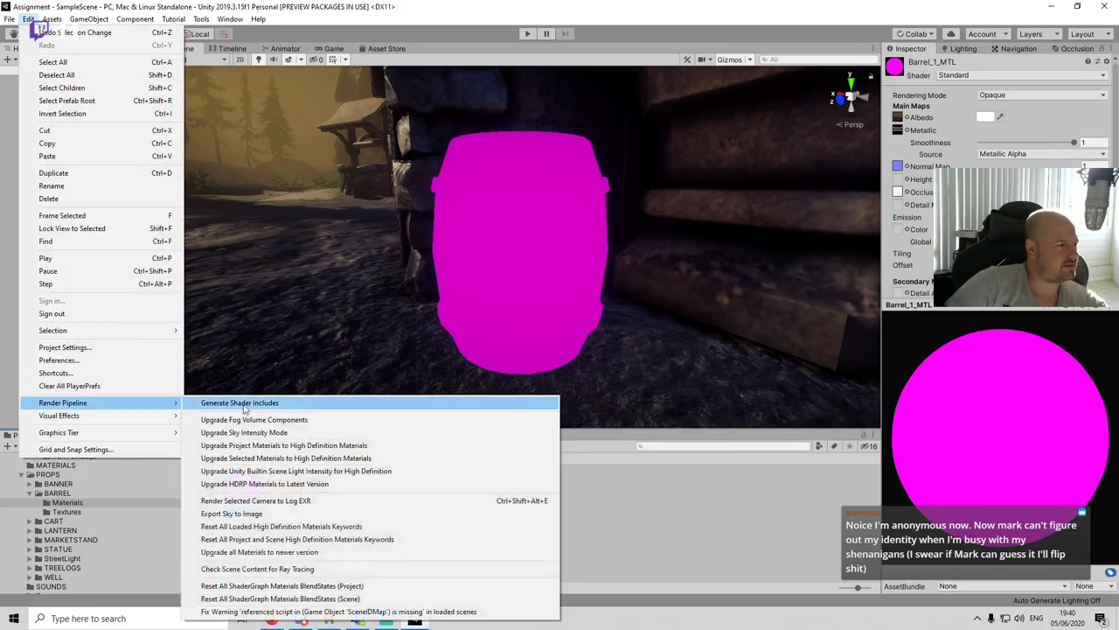
click(271, 448)
click(592, 333)
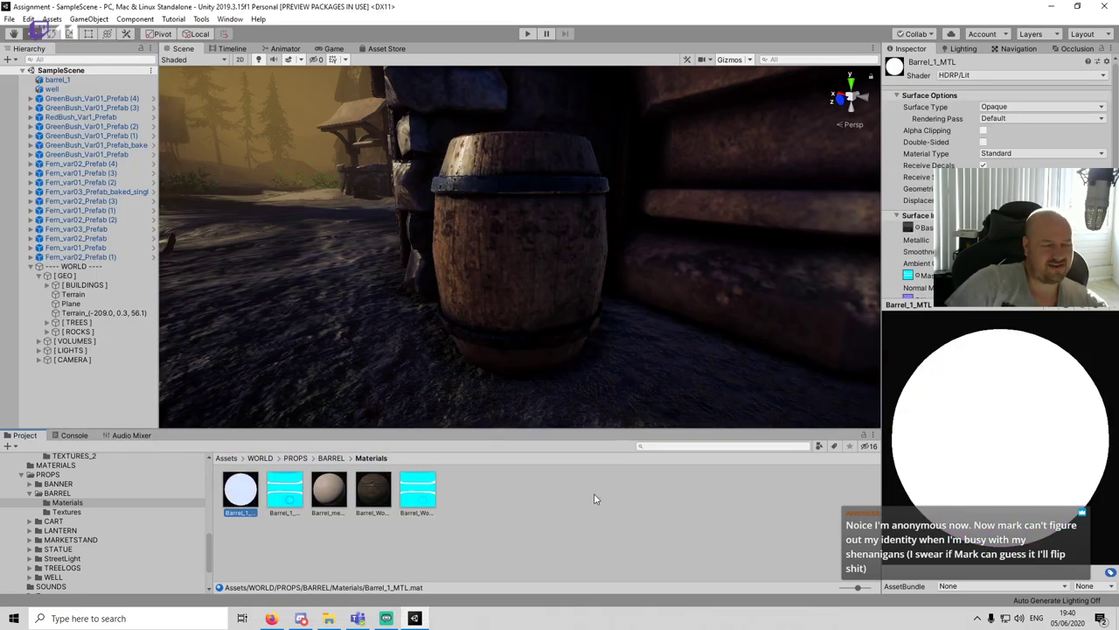
Step: Select the barrel in the scene and adjust the smoothness remapping of its Barrel_1_MTL material
scroll(531, 275, down, 10)
scroll(528, 260, up, 12)
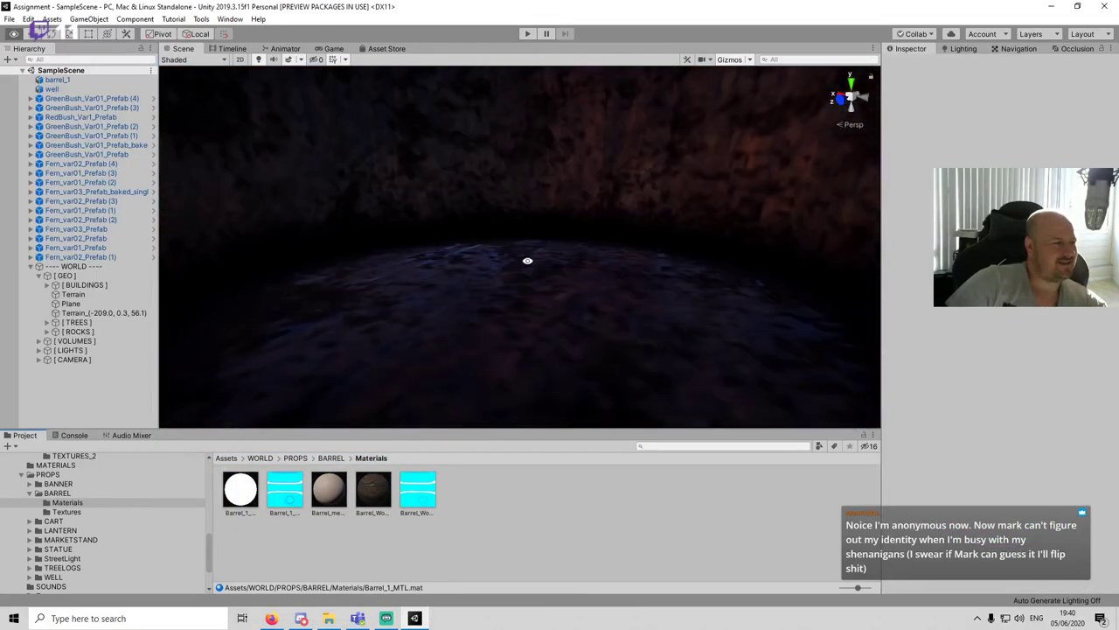
scroll(532, 250, down, 6)
click(532, 252)
click(928, 424)
scroll(927, 424, down, 6)
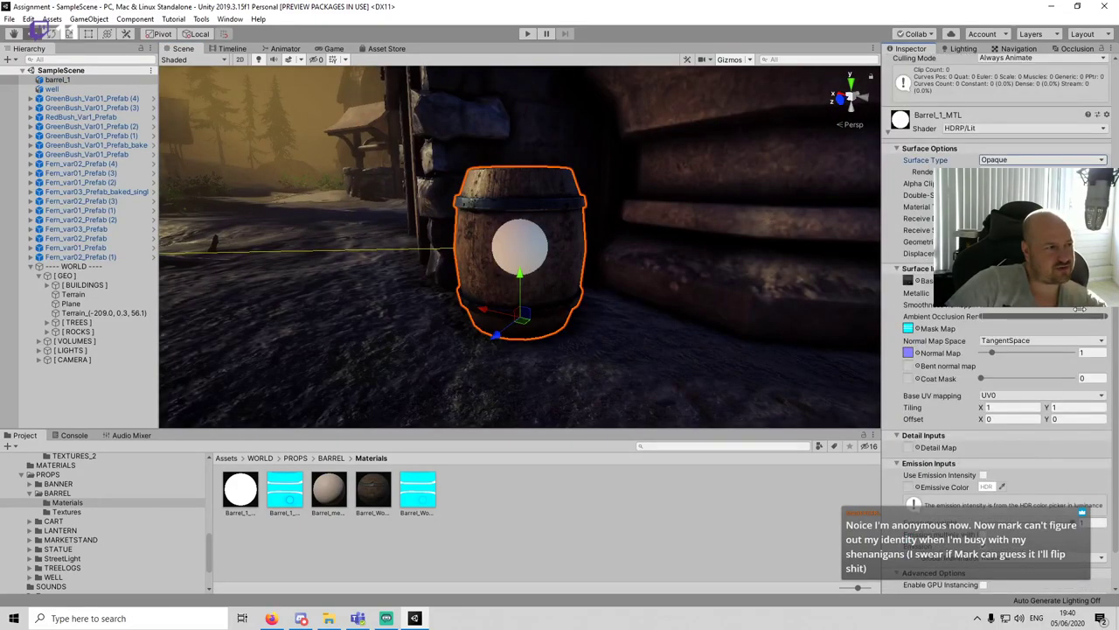
drag(1080, 309, 1053, 313)
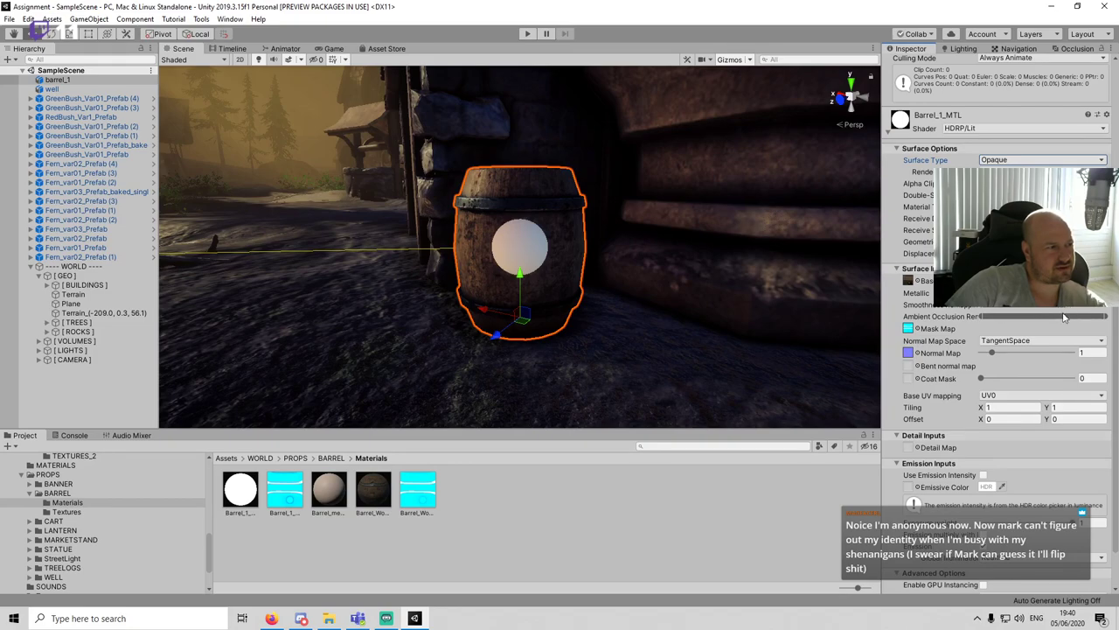
click(594, 215)
Step: Duplicate barrel_1 and place the copy on the ground beside the timber house on the opposite side of the village
scroll(567, 265, down, 10)
middle_drag(563, 262, 786, 287)
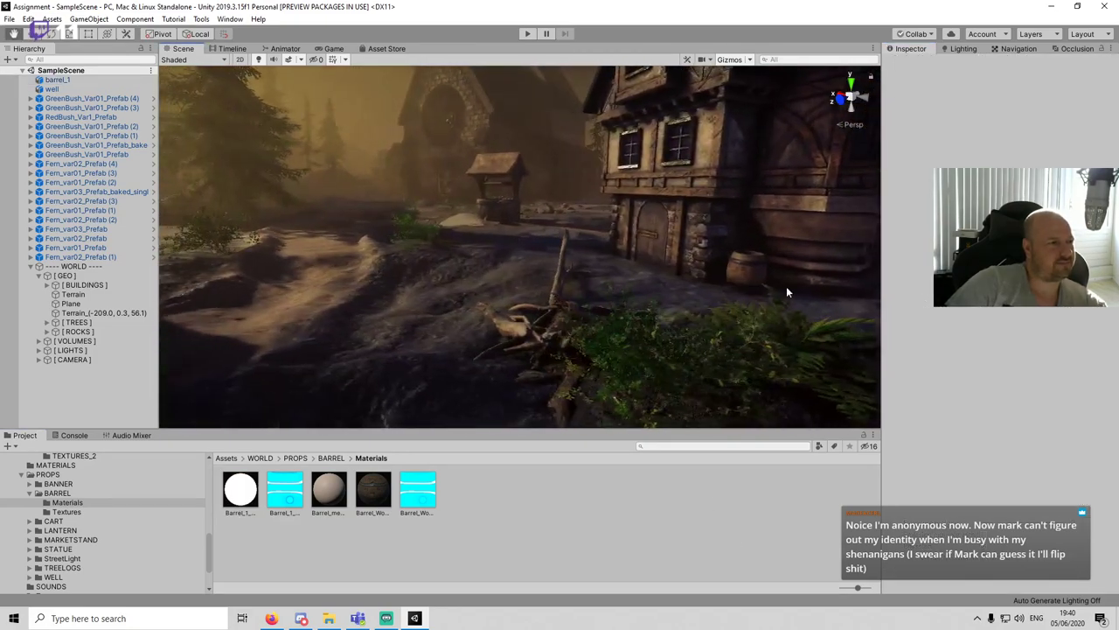
click(56, 80)
key(f)
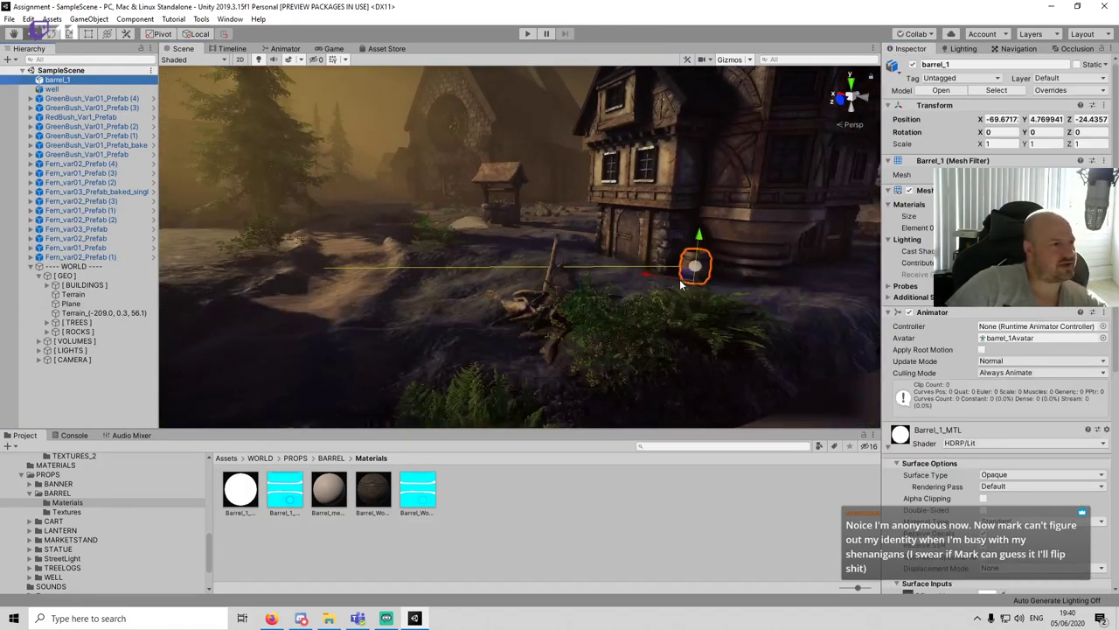
alt+drag(681, 281, 619, 295)
key(ctrl+d)
drag(685, 277, 194, 276)
middle_drag(354, 269, 611, 282)
drag(569, 280, 550, 309)
Step: Duplicate the copied barrel, tip the new one about 90 degrees onto its side and raise it to about Y 5.25
key(ctrl+d)
key(e)
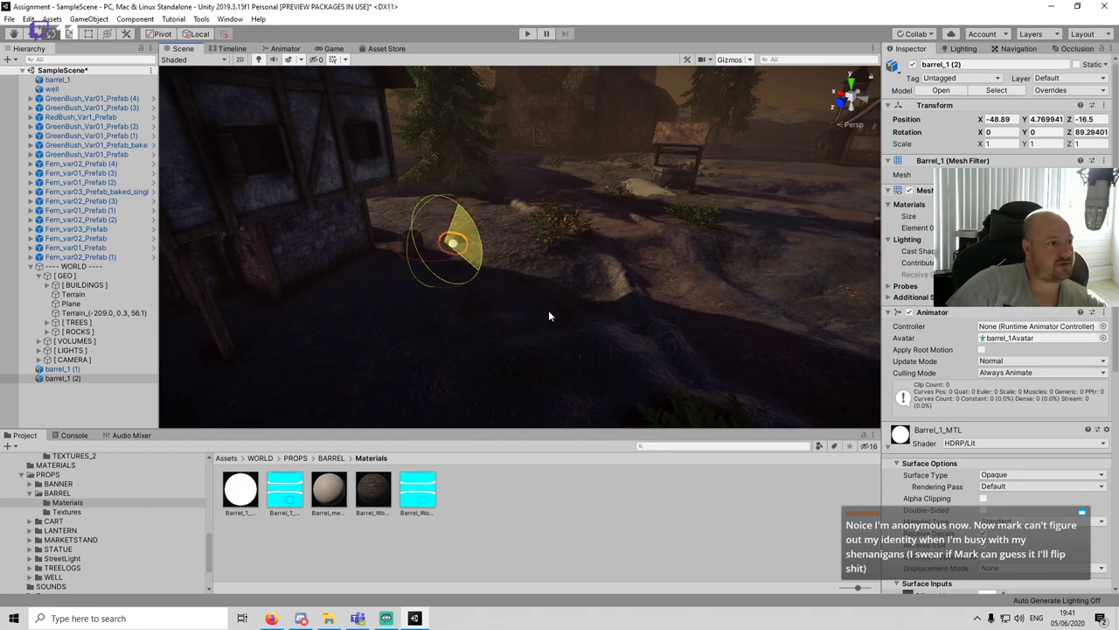
key(f)
key(w)
drag(445, 208, 476, 154)
Step: Fine-tune the tipped barrel to about 92.7 degrees Z rotation, settle it on the ground at about Y 5.28 and save the scene
key(e)
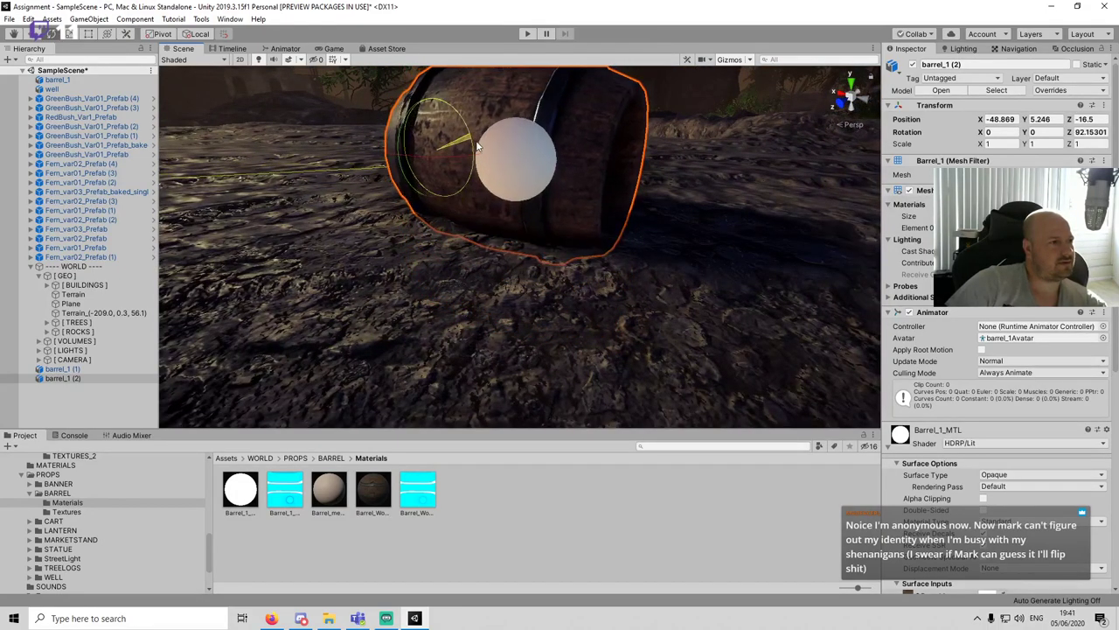
key(w)
click(433, 105)
click(446, 142)
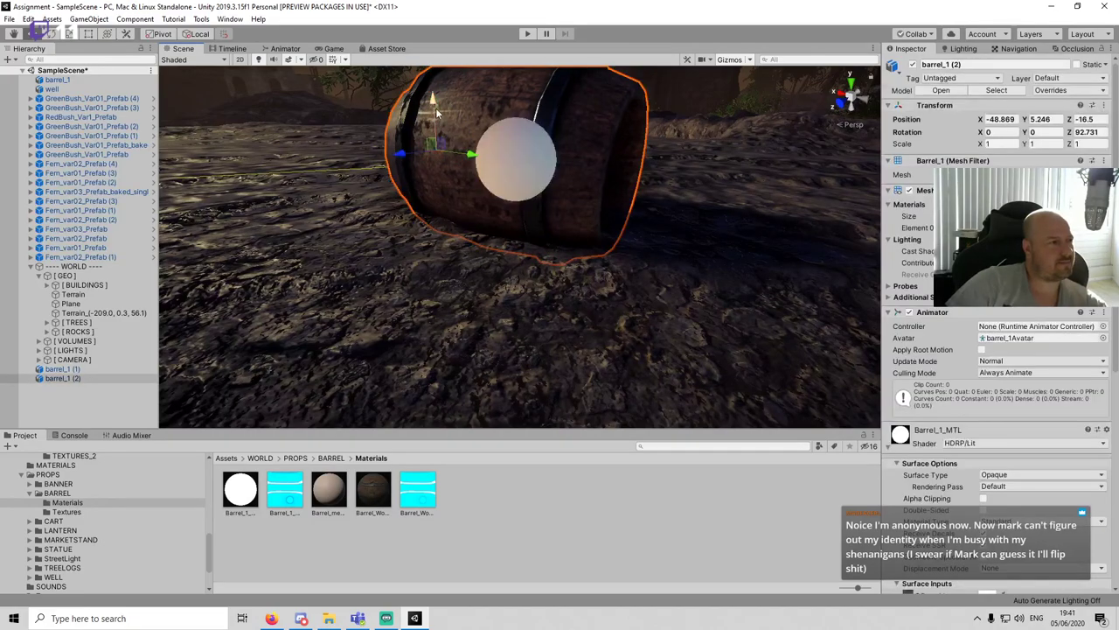
drag(434, 101, 435, 110)
click(524, 529)
scroll(635, 289, down, 8)
middle_drag(641, 227, 475, 279)
key(ctrl+s)
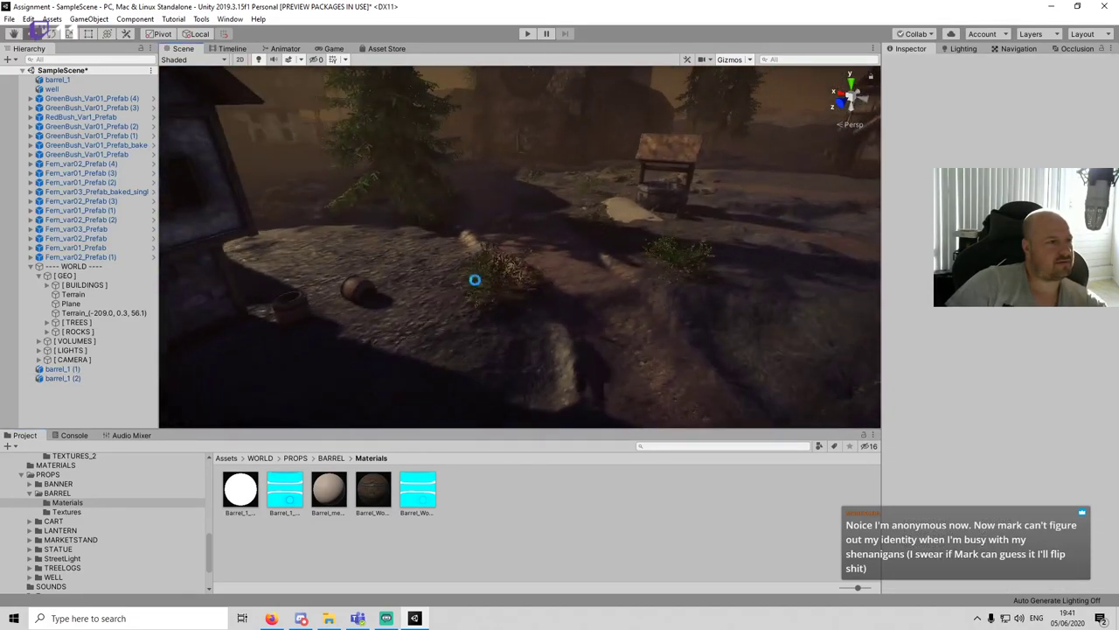
Step: Play the scene in the Game view to check the barrels, and stop playback
click(334, 49)
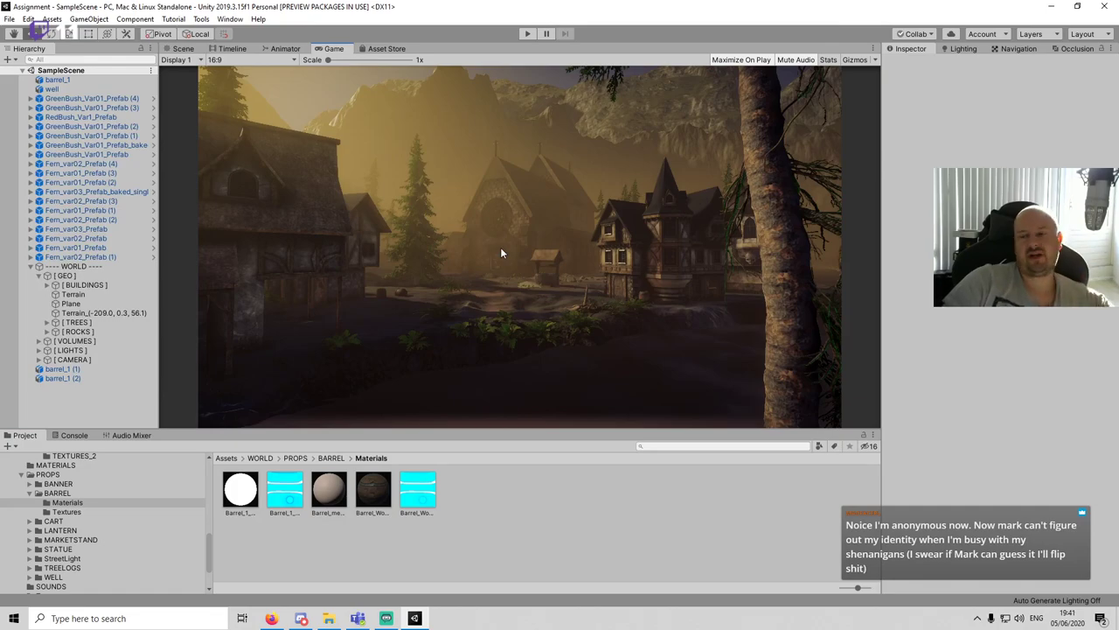
click(527, 35)
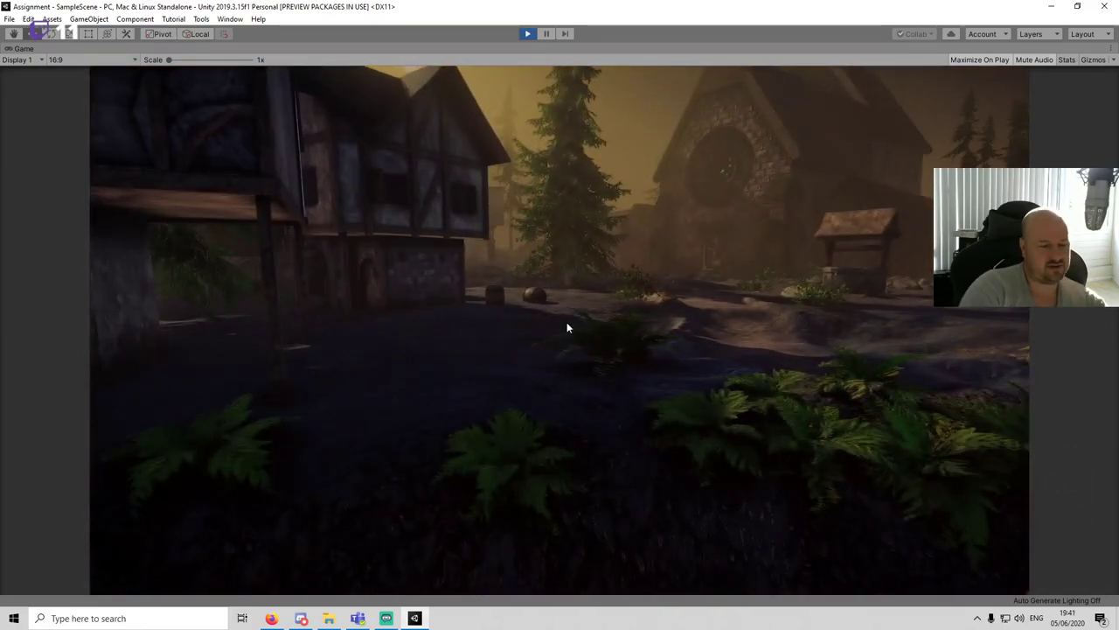
key(ctrl+p)
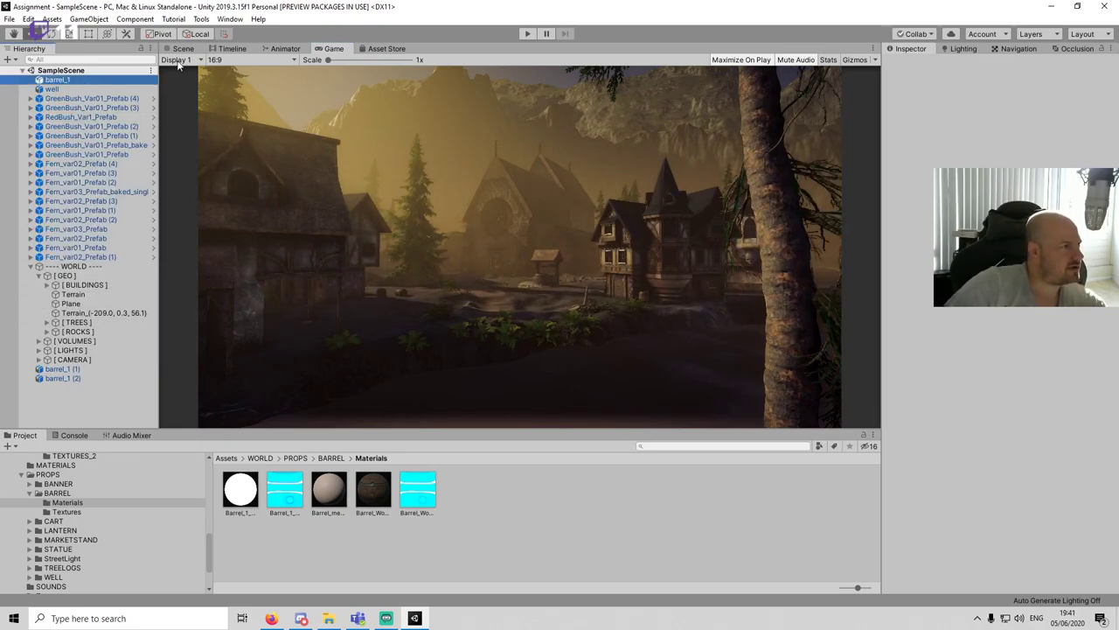
Step: Duplicate the original barrel_1 and place the copy by the wooden posts of the large foreground house
double_click(57, 79)
scroll(575, 320, down, 3)
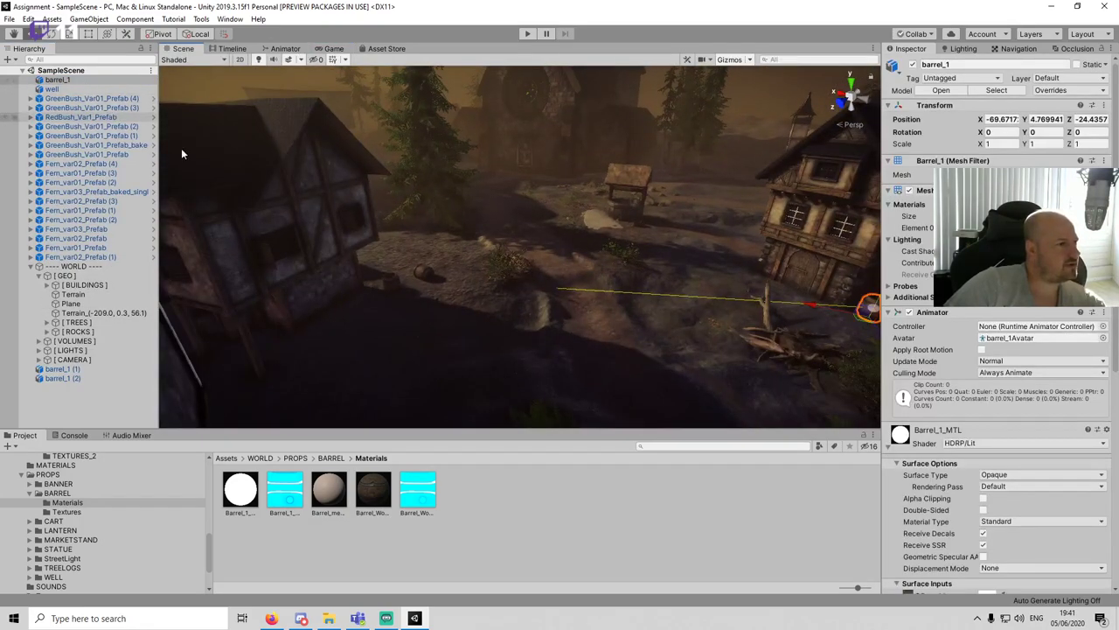
scroll(734, 331, down, 2)
key(ctrl+d)
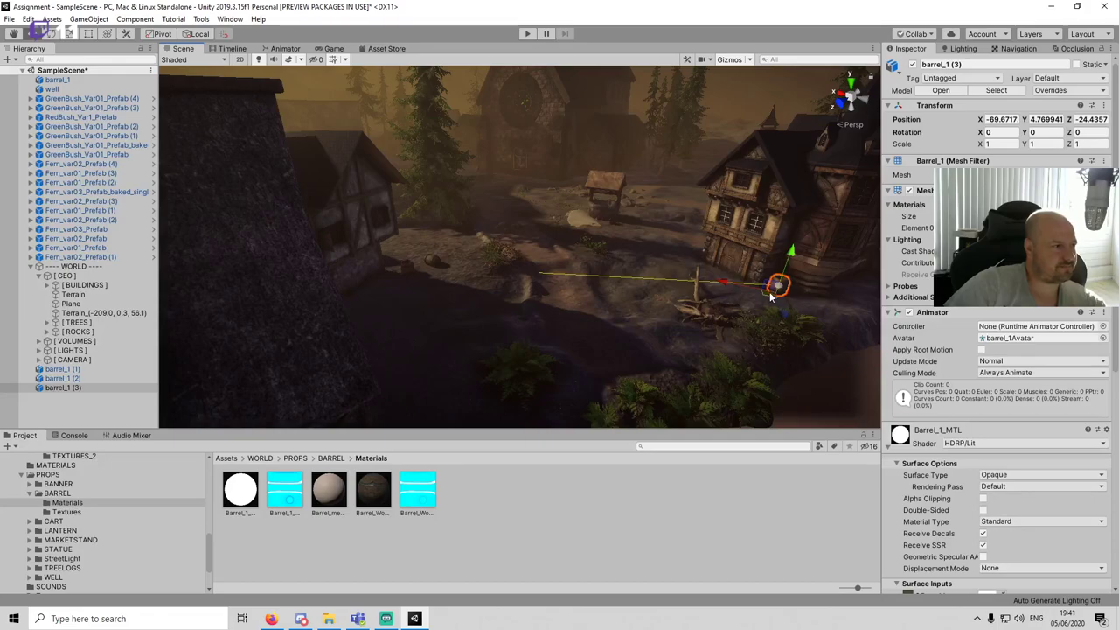
drag(770, 295, 444, 399)
middle_drag(426, 401, 487, 297)
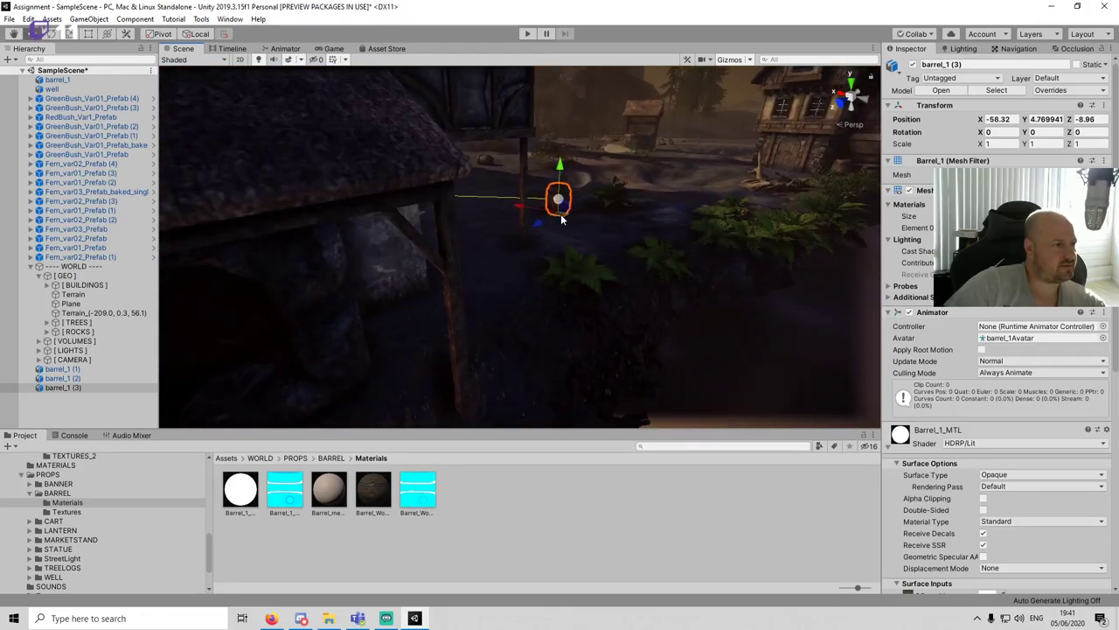
drag(561, 220, 457, 289)
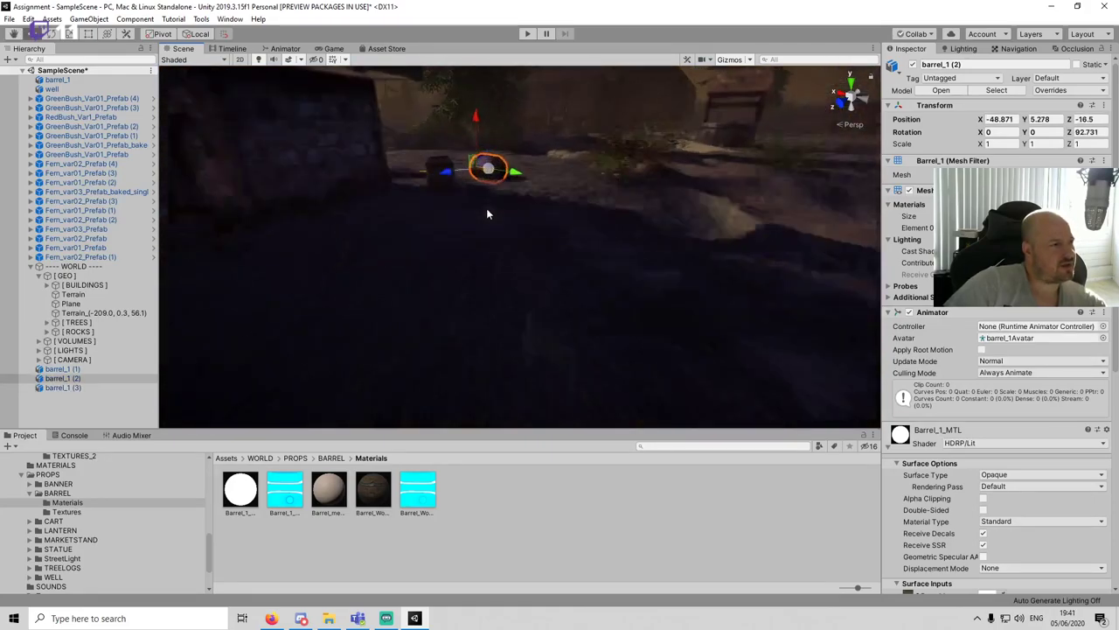
Step: Move the tipped barrel to about Z -13.35, in front of the upright barrel beside the house, and save the scene
key(f)
drag(514, 246, 415, 295)
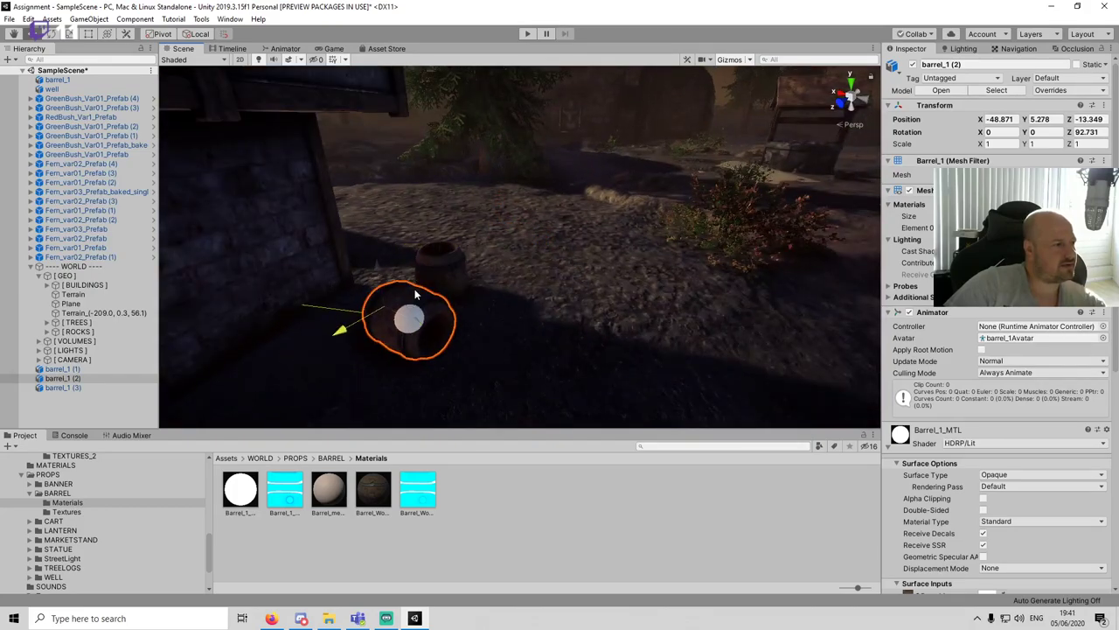
click(517, 215)
key(ctrl+s)
middle_drag(517, 216, 595, 242)
scroll(499, 248, down, 5)
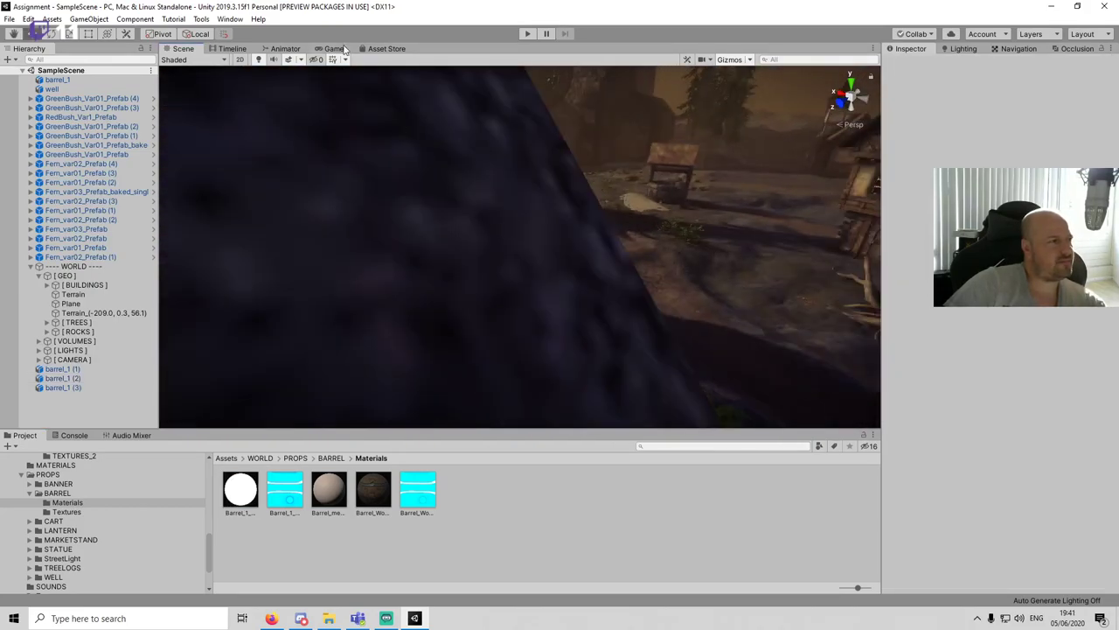
Step: Check the barrel placement in a maximized Game view and restore the editor layout
click(333, 48)
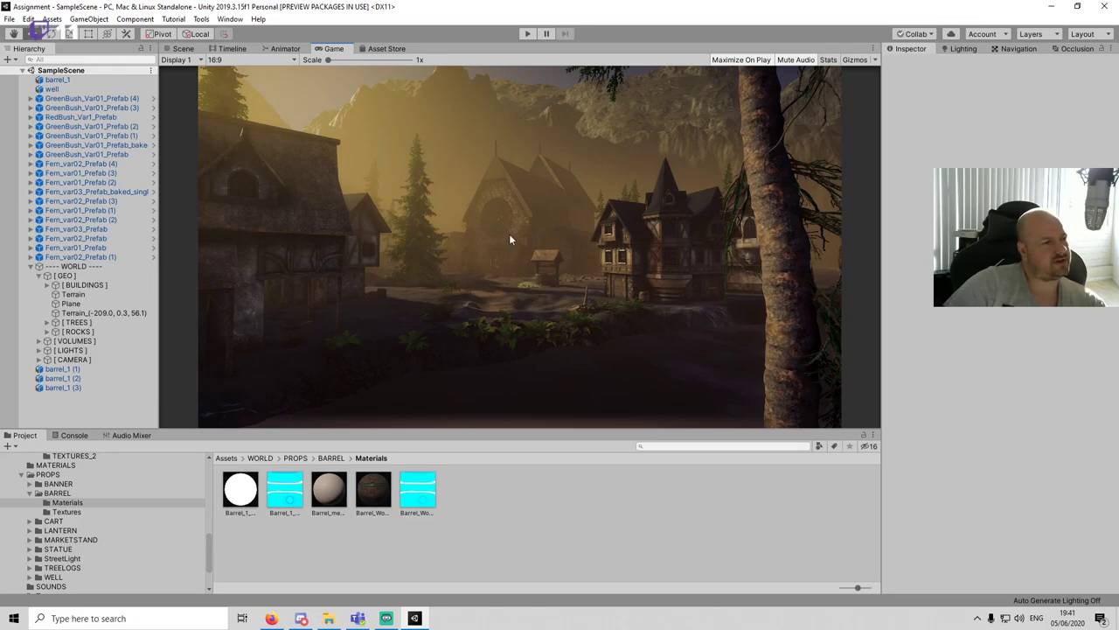
key(shift+space)
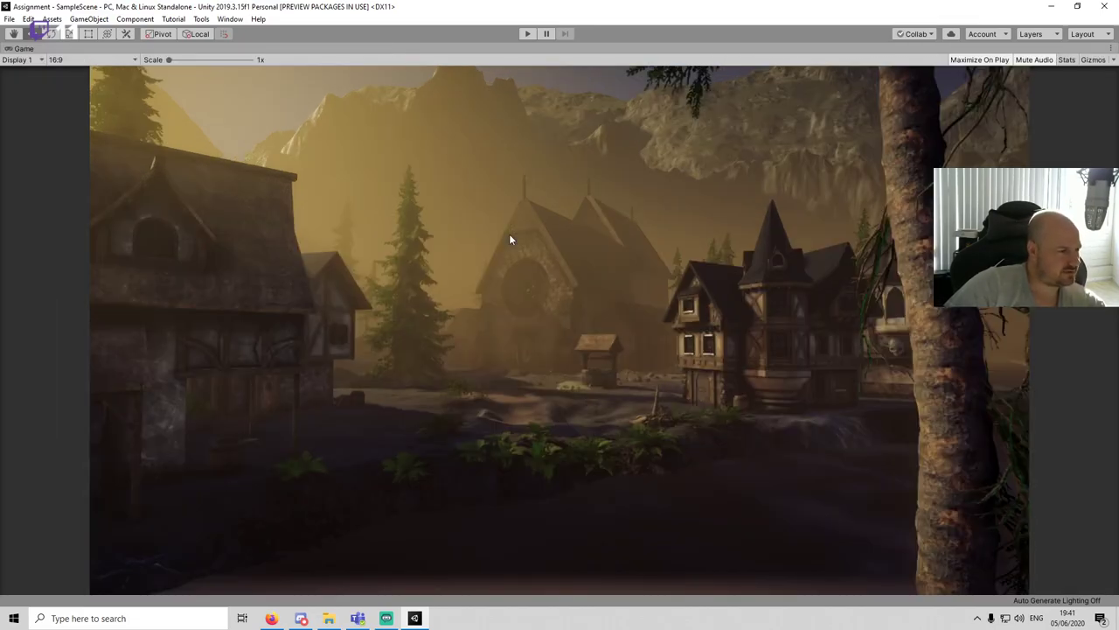
key(shift+space)
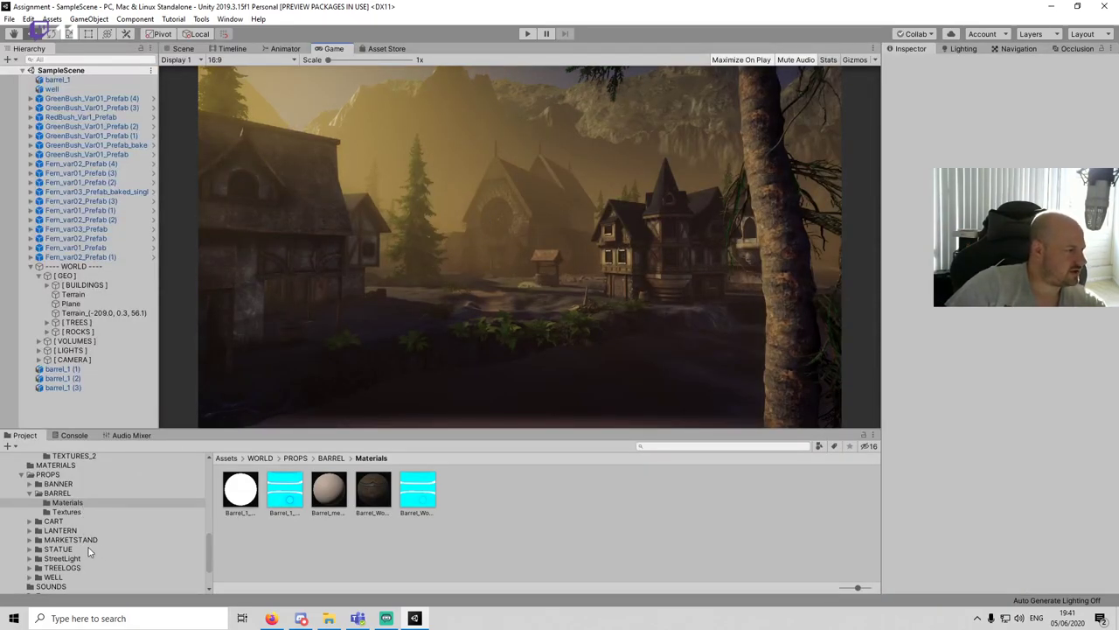
Step: Place the Statue model from the STATUE props folder on the raised ground near the well and frame it
click(121, 549)
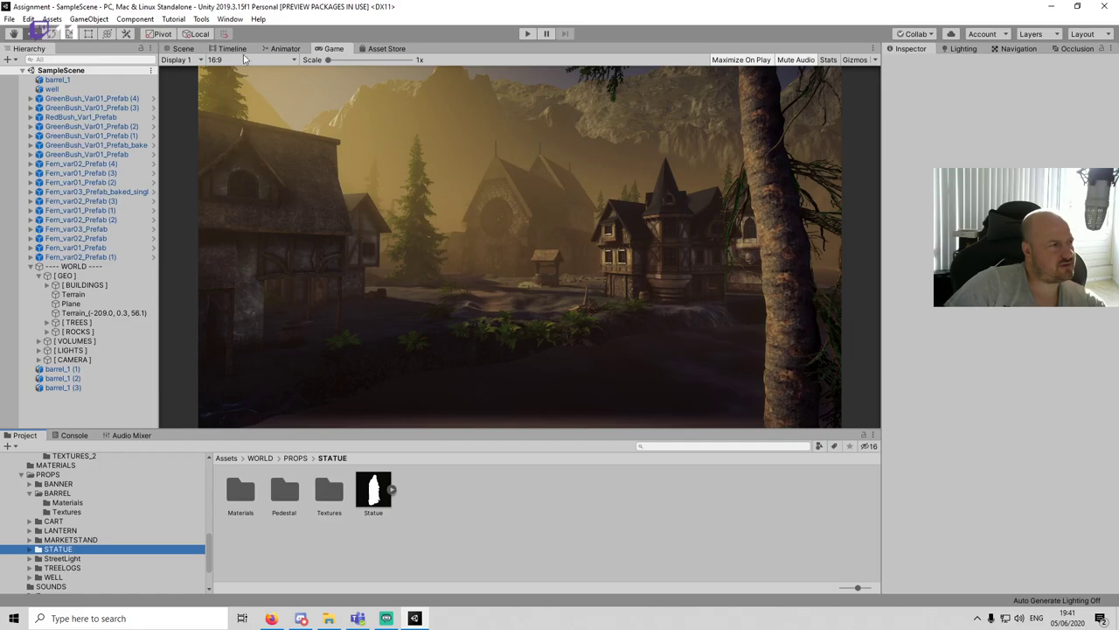
click(187, 51)
middle_drag(588, 239, 522, 424)
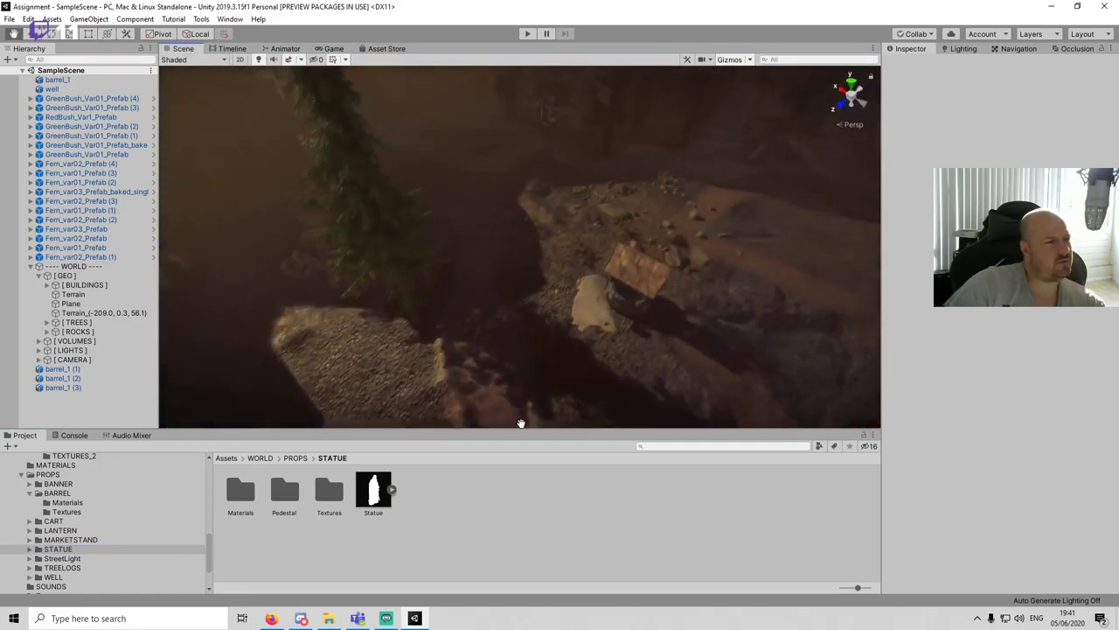
scroll(569, 253, down, 3)
right_drag(568, 254, 617, 172)
drag(666, 311, 680, 302)
key(f)
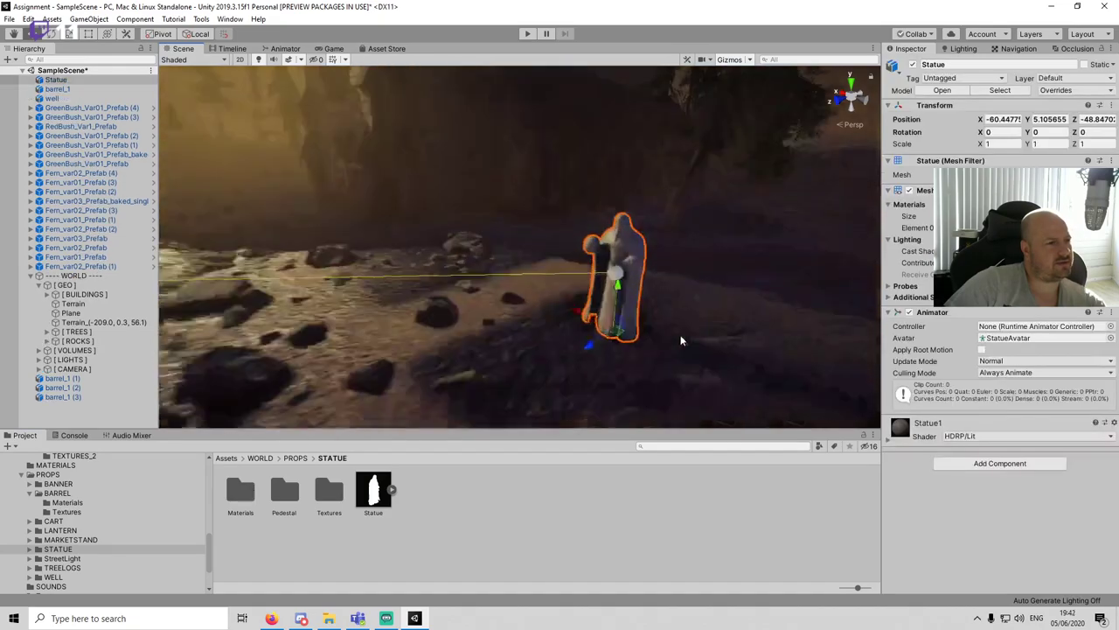
click(629, 559)
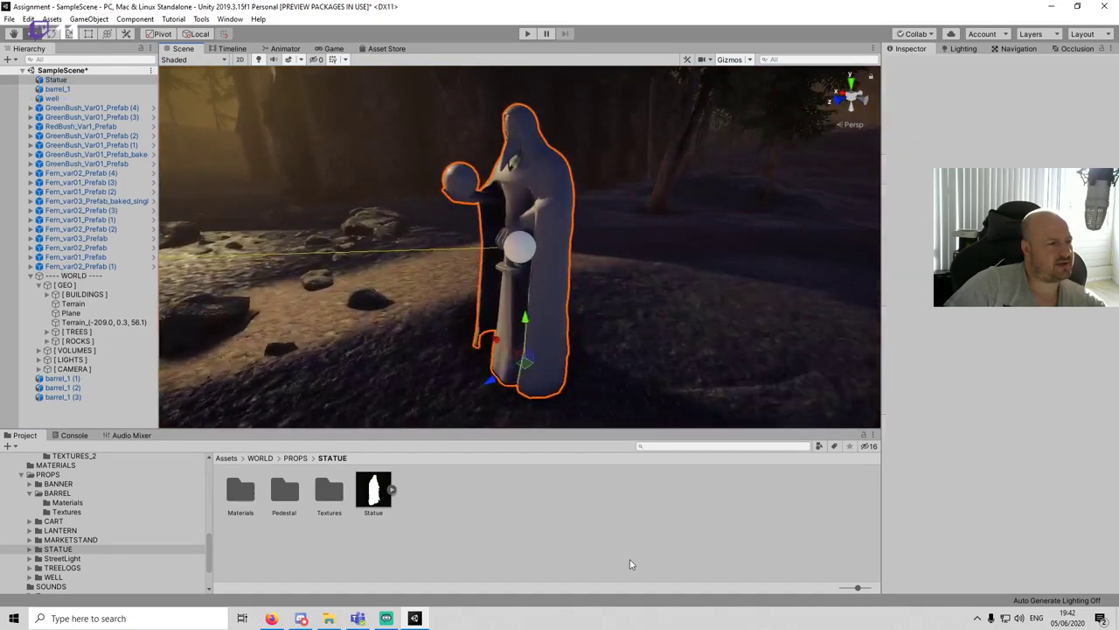
Step: Apply the Statue_MTL material from the STATUE Materials folder to the statue and save the scene
click(564, 206)
double_click(242, 500)
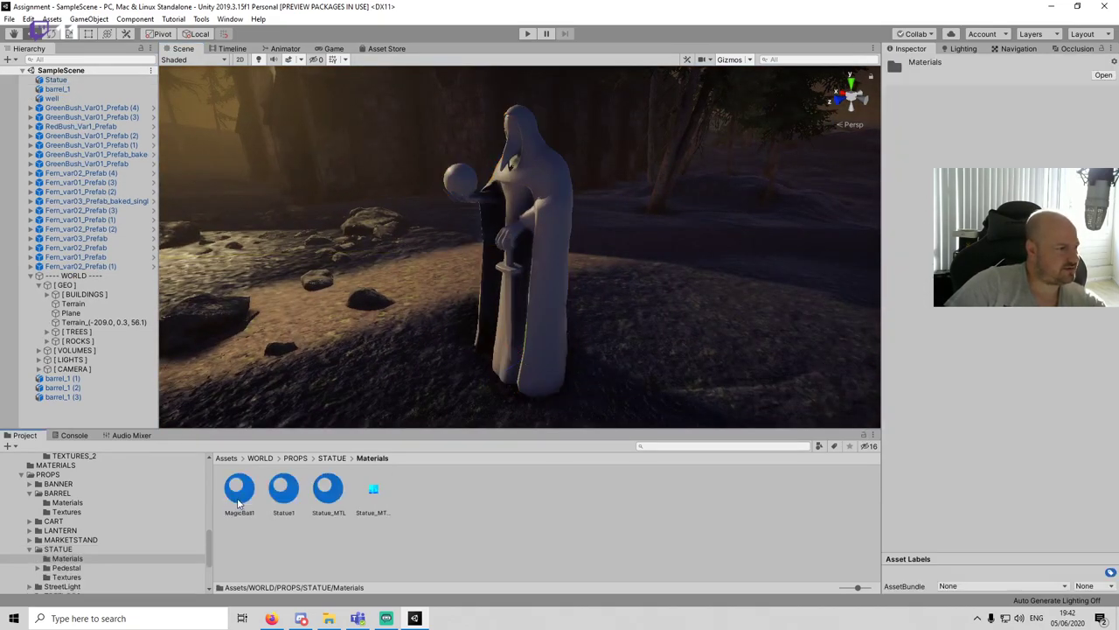
click(331, 490)
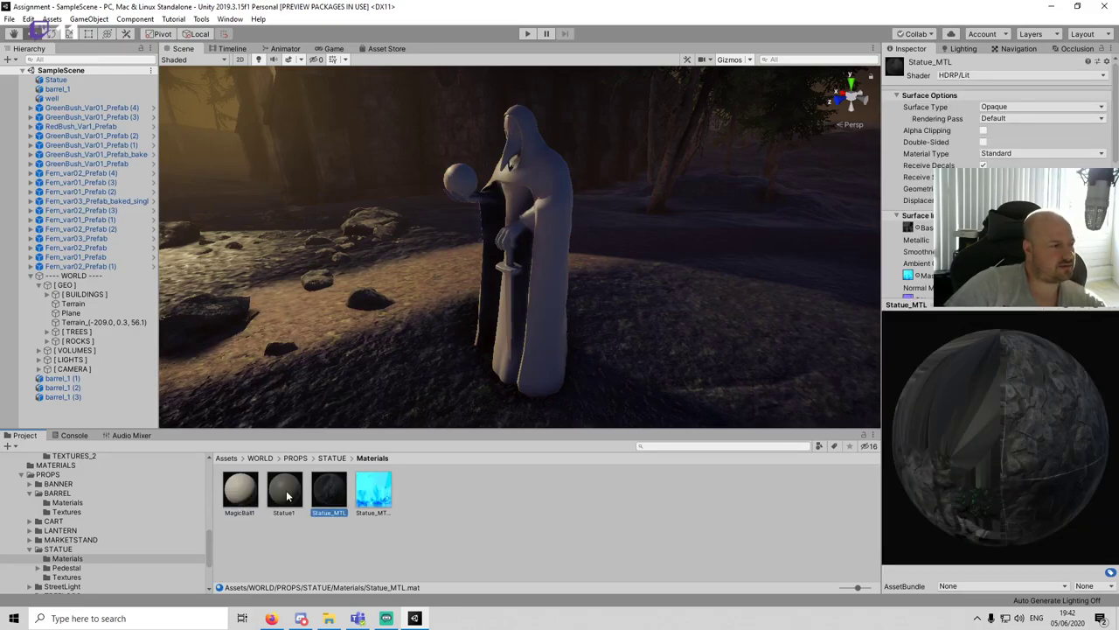
click(561, 281)
click(284, 490)
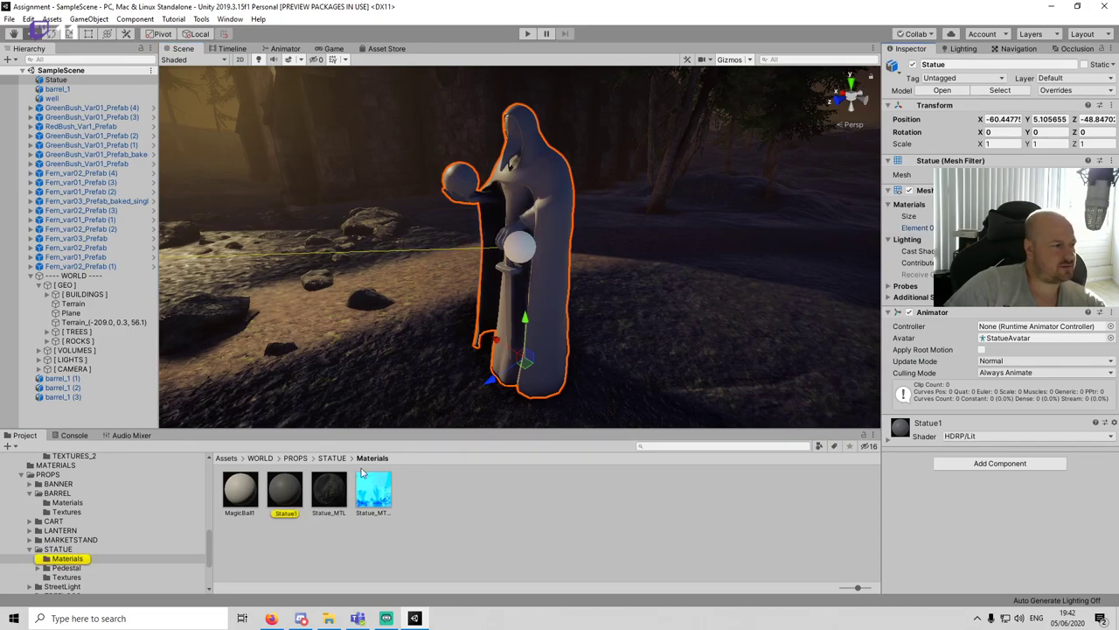
click(323, 496)
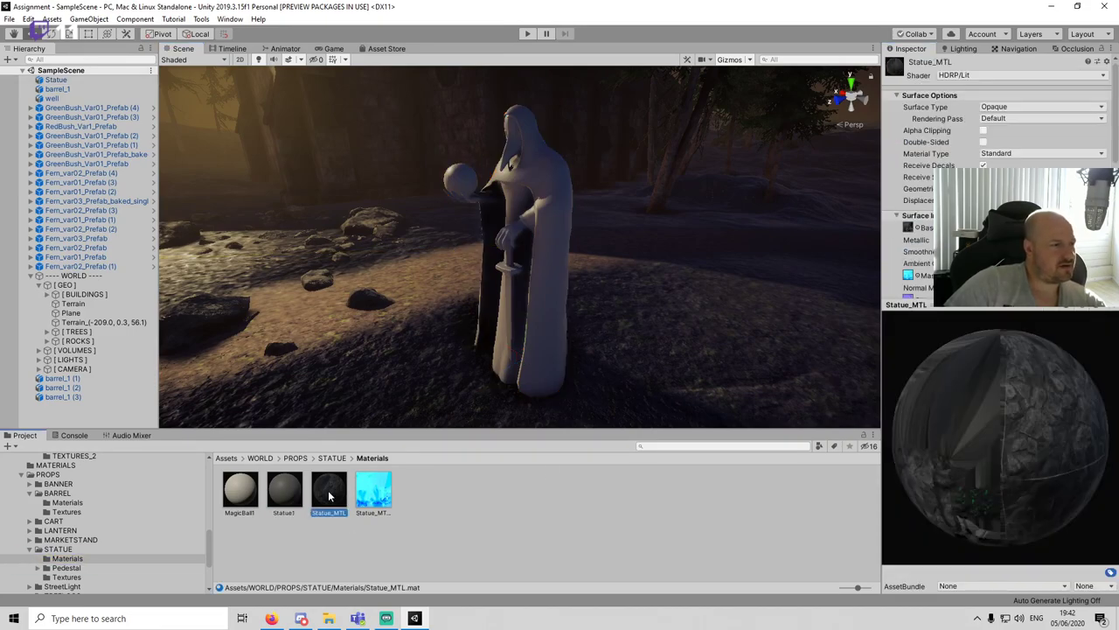
drag(329, 495, 694, 243)
key(ctrl+s)
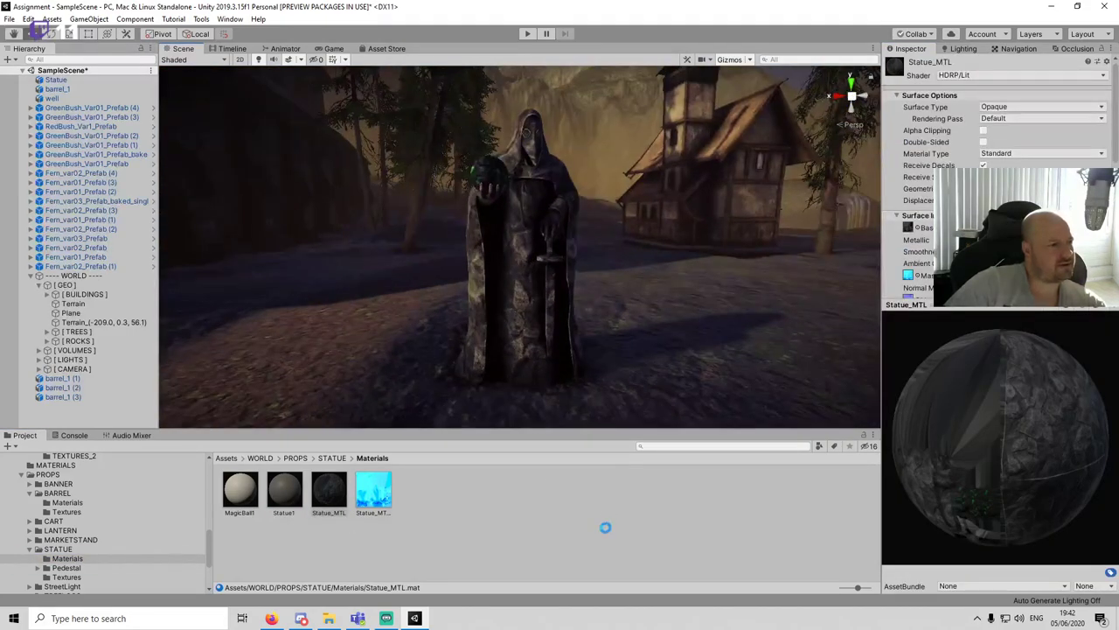
Step: Scale the statue up uniformly to several times its size and check how it looks in Play mode
click(604, 528)
scroll(573, 264, down, 8)
scroll(574, 263, up, 5)
alt+drag(574, 263, 518, 257)
click(521, 265)
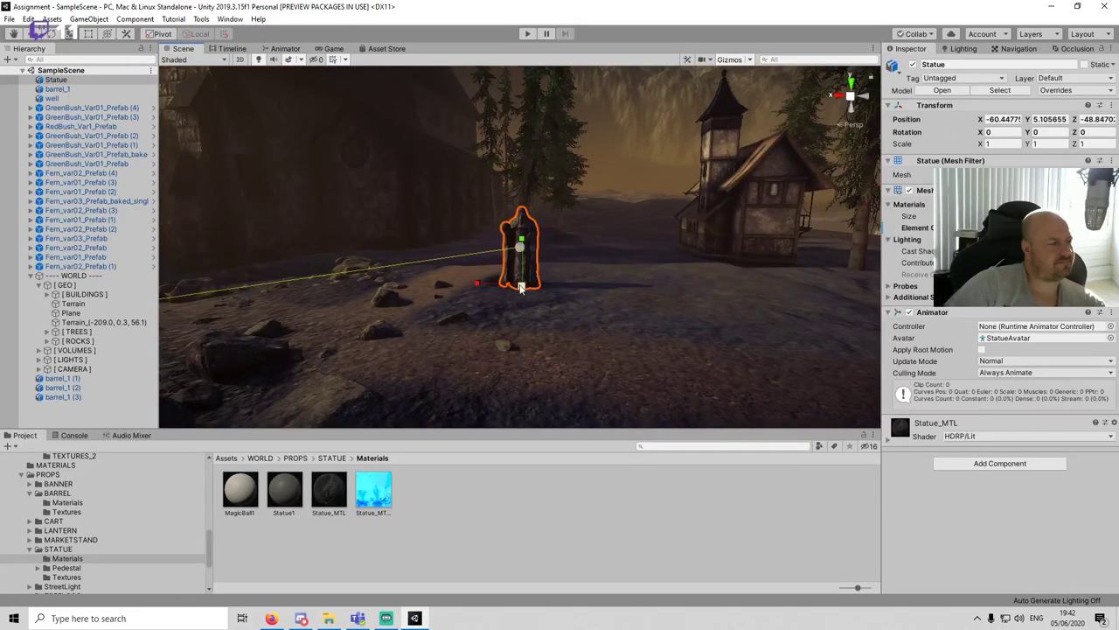
scroll(568, 245, down, 5)
click(591, 528)
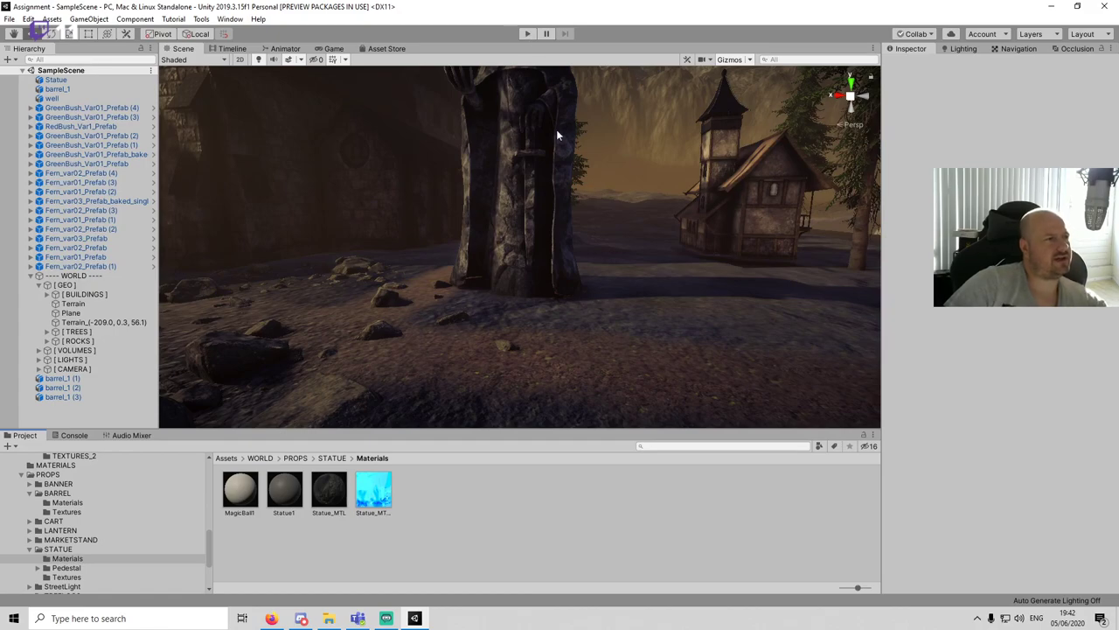
click(527, 33)
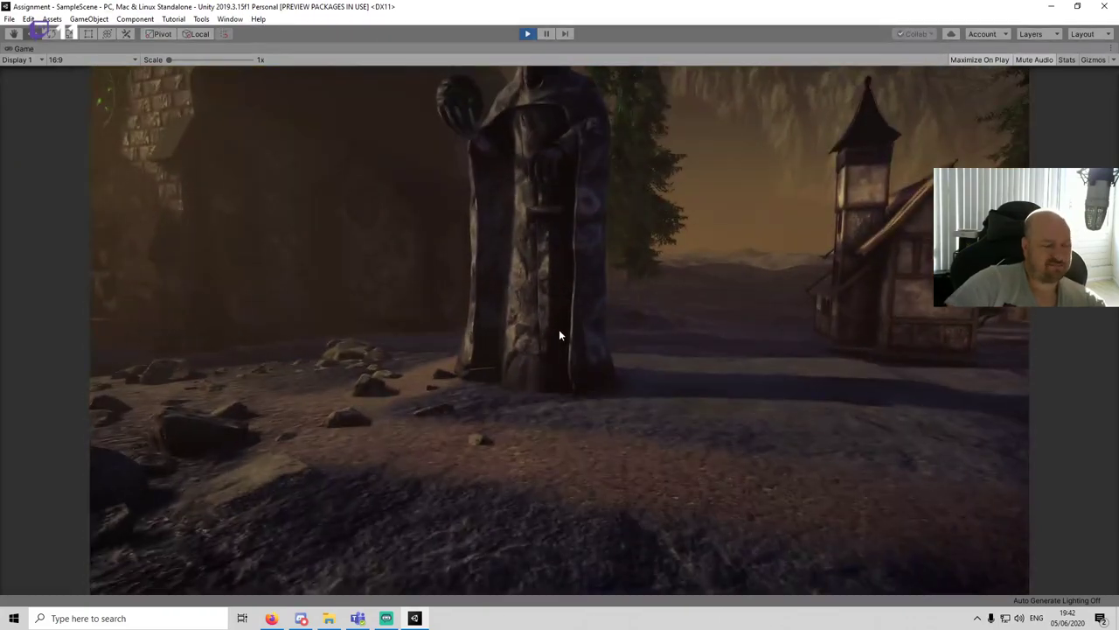
key(ctrl+p)
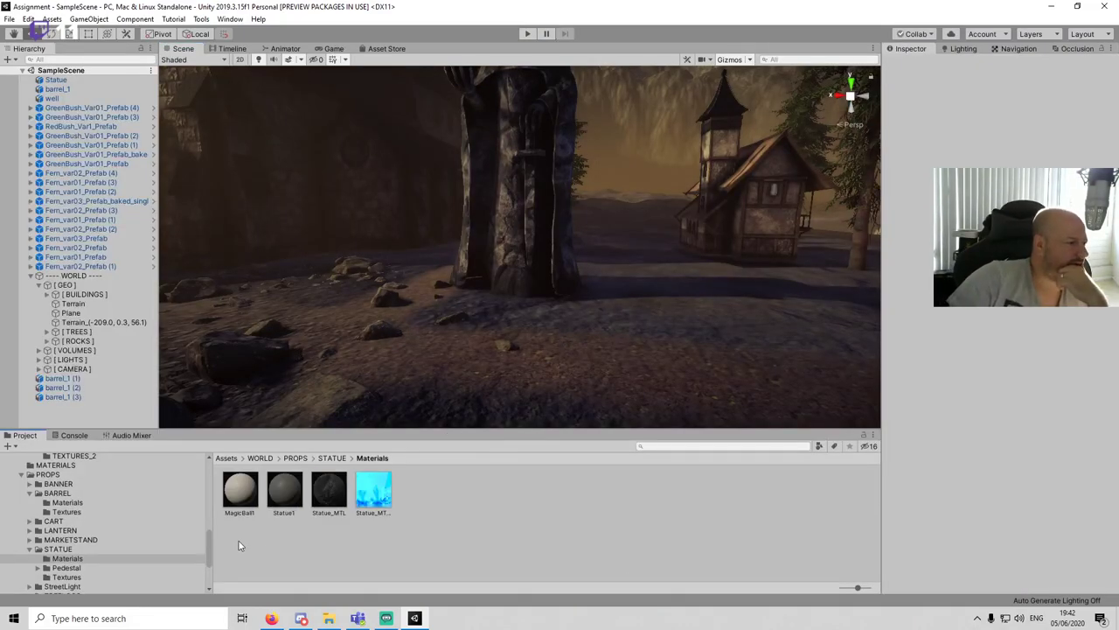
Step: Delete the Statue from the scene and save
click(114, 81)
key(Delete)
scroll(445, 176, down, 3)
key(ctrl+s)
Step: Place the marketstand model from the MARKETSTAND props folder on the open ground near the well and lower it to about Y 5.04
middle_drag(462, 167, 550, 230)
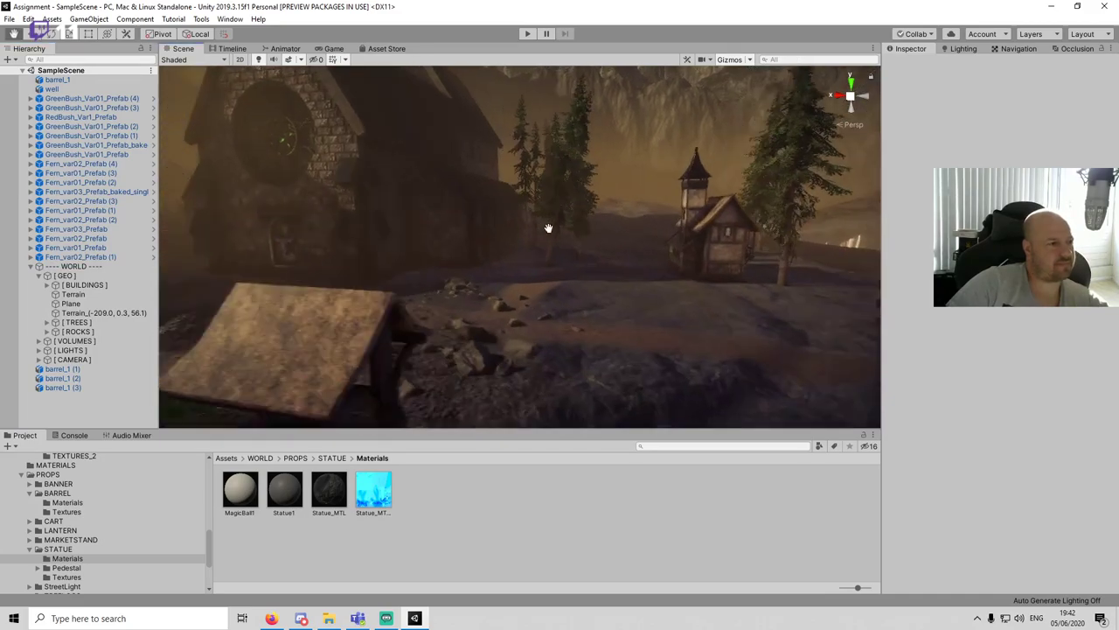
alt+drag(550, 230, 572, 292)
click(72, 540)
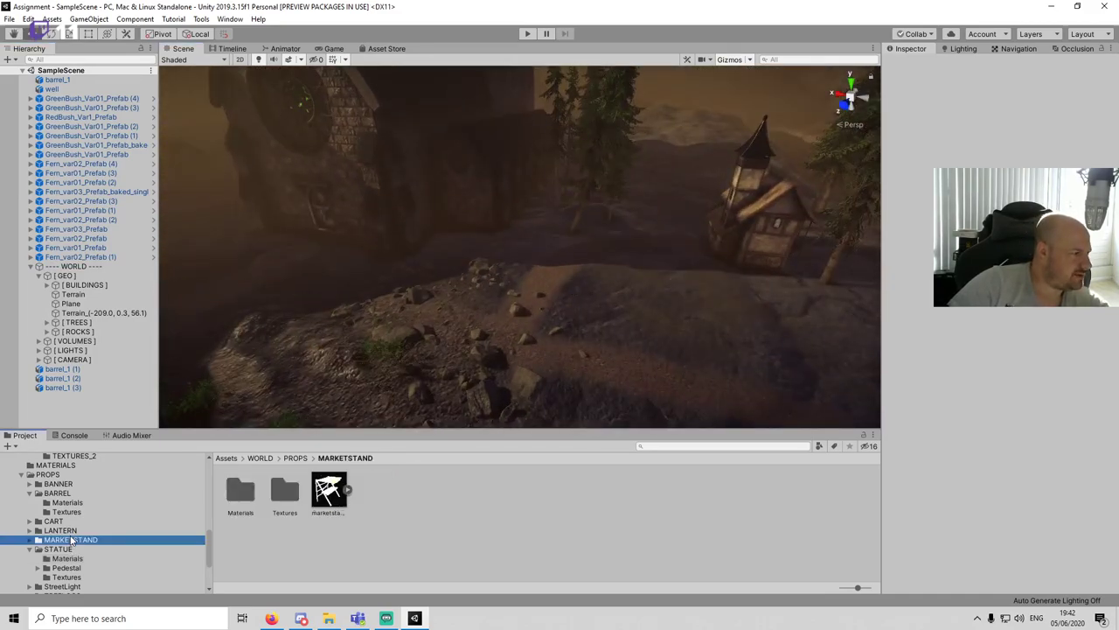
drag(329, 491, 601, 343)
key(f)
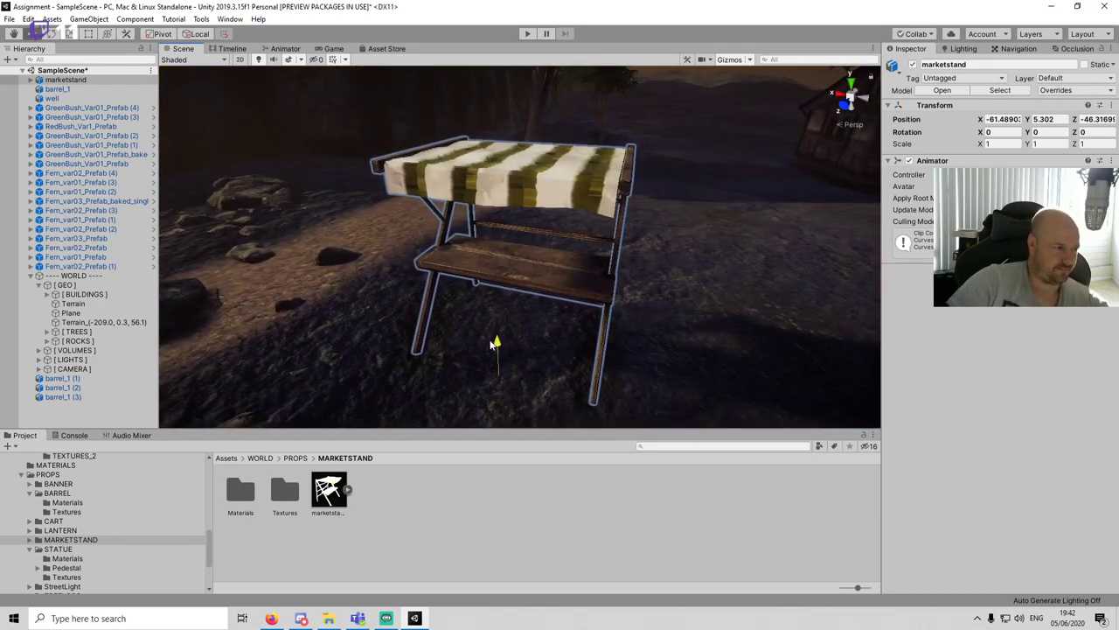
drag(490, 340, 490, 357)
click(516, 498)
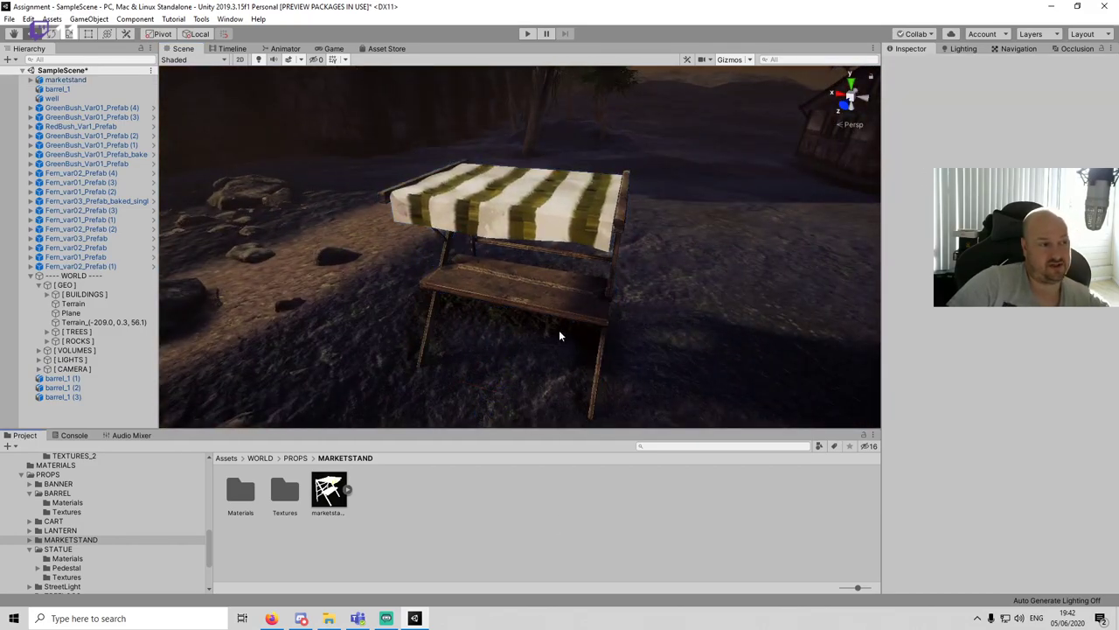
Step: Duplicate the market stand and move the copy beside the original, to about X -63.72
scroll(560, 336, down, 5)
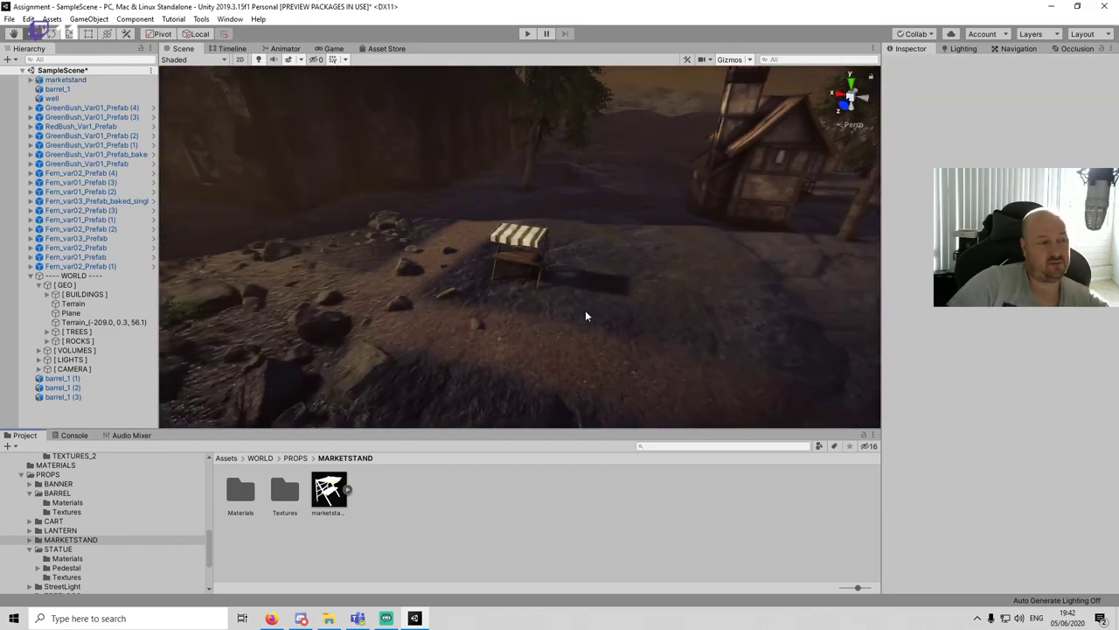
click(537, 234)
key(ctrl+d)
drag(485, 303, 535, 305)
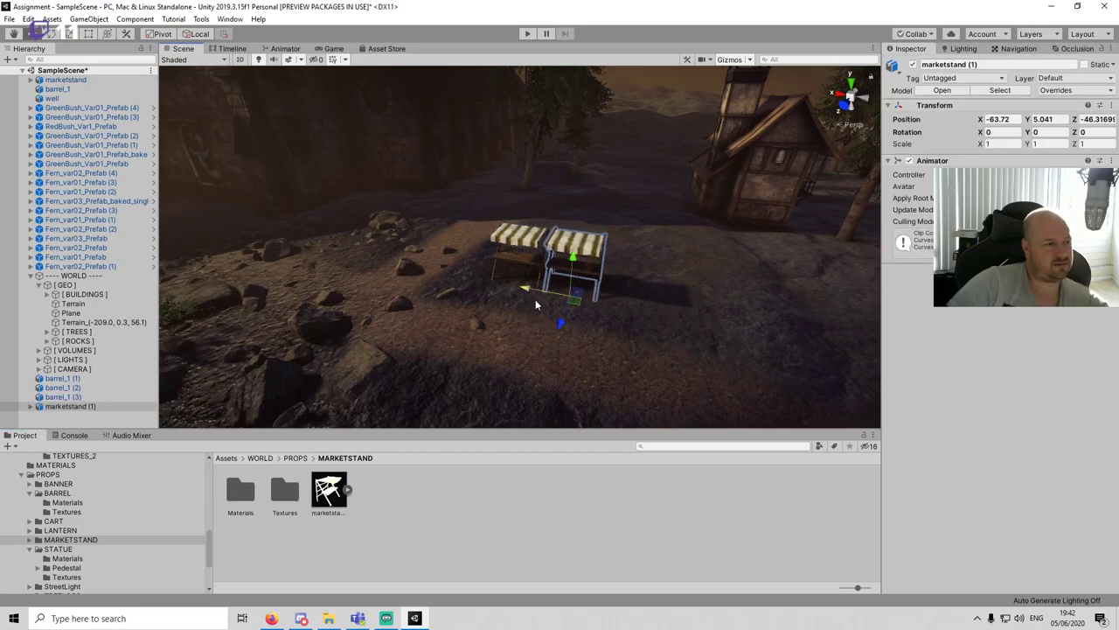
Step: Rotate the two market stands slightly about the vertical axis in opposite directions and save the scene
key(e)
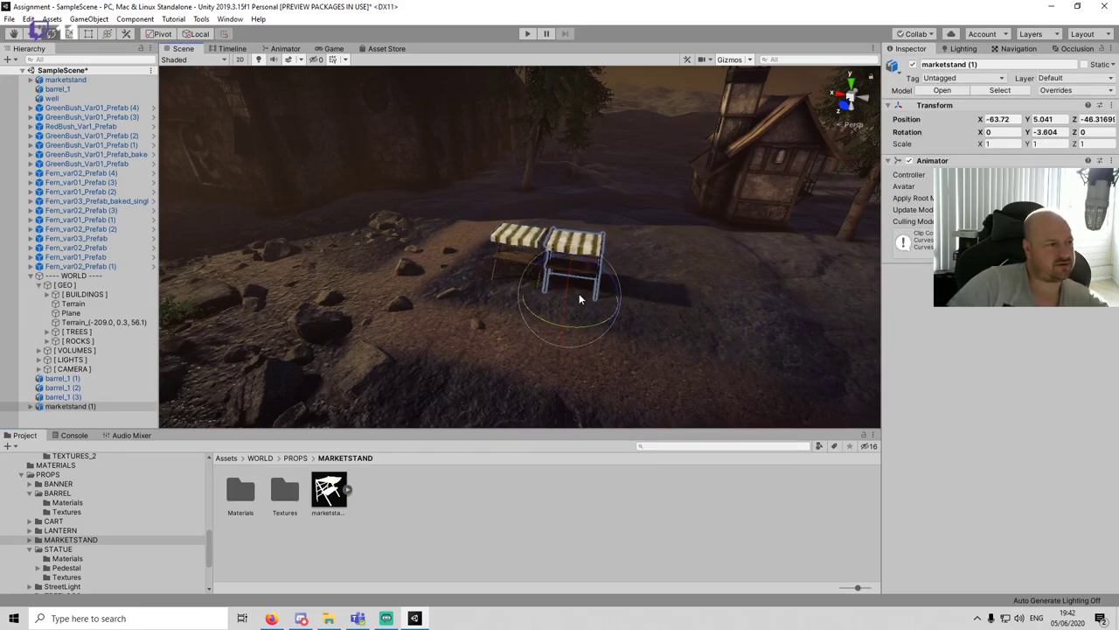
click(534, 285)
drag(541, 319, 534, 310)
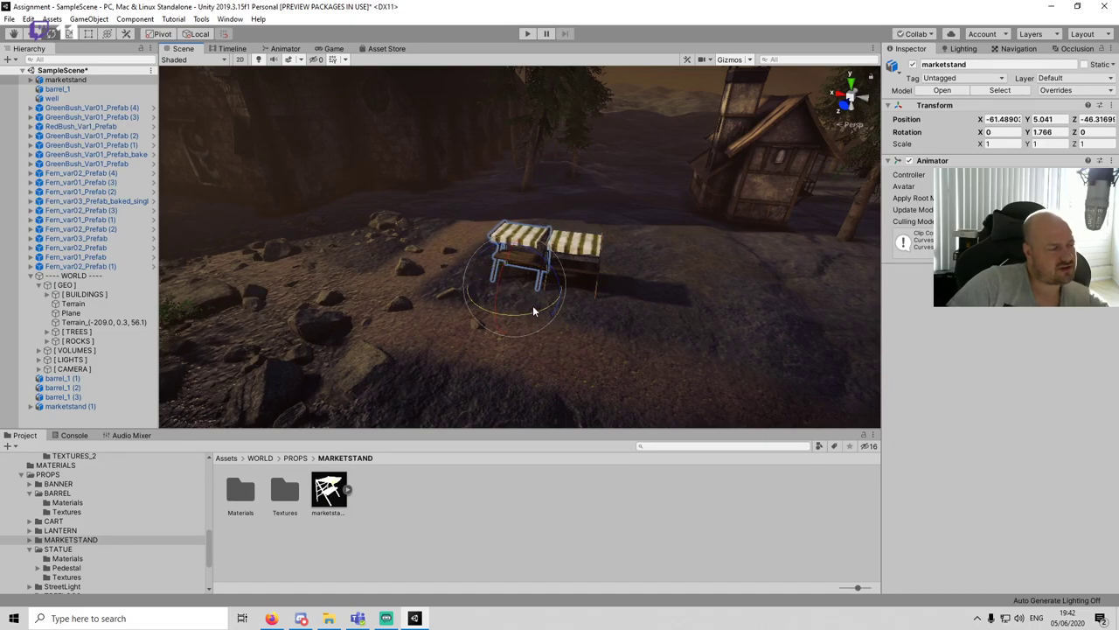
click(599, 476)
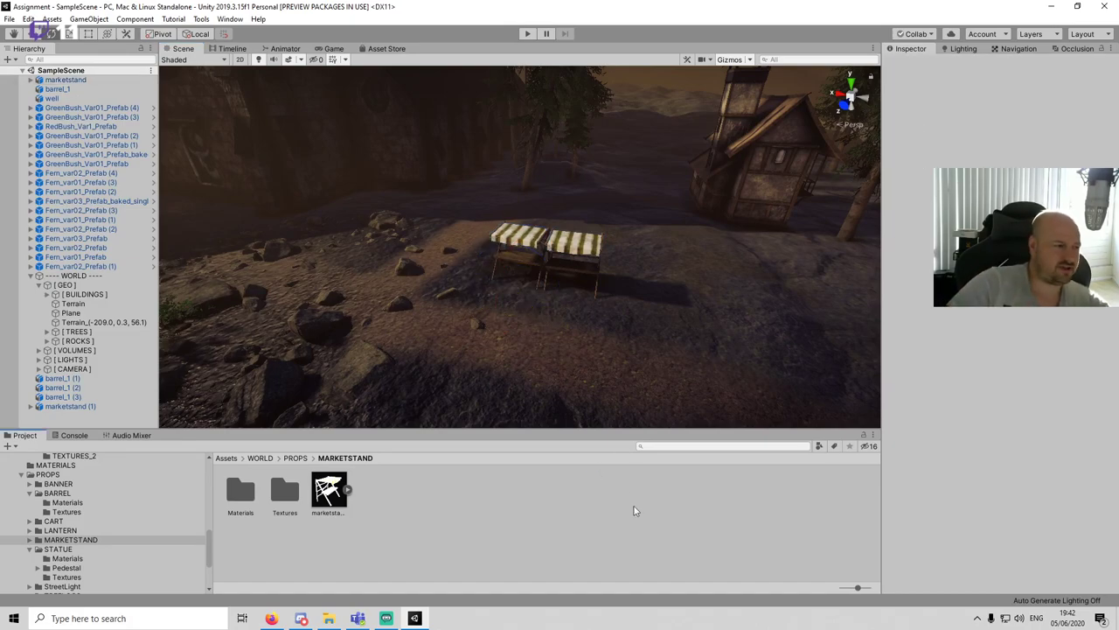
alt+drag(619, 268, 584, 259)
click(584, 261)
drag(553, 336, 388, 185)
click(559, 481)
key(ctrl+s)
Step: Review the ground around the well, stands and house in the Scene and Game views for further prop placement
middle_drag(489, 223, 646, 239)
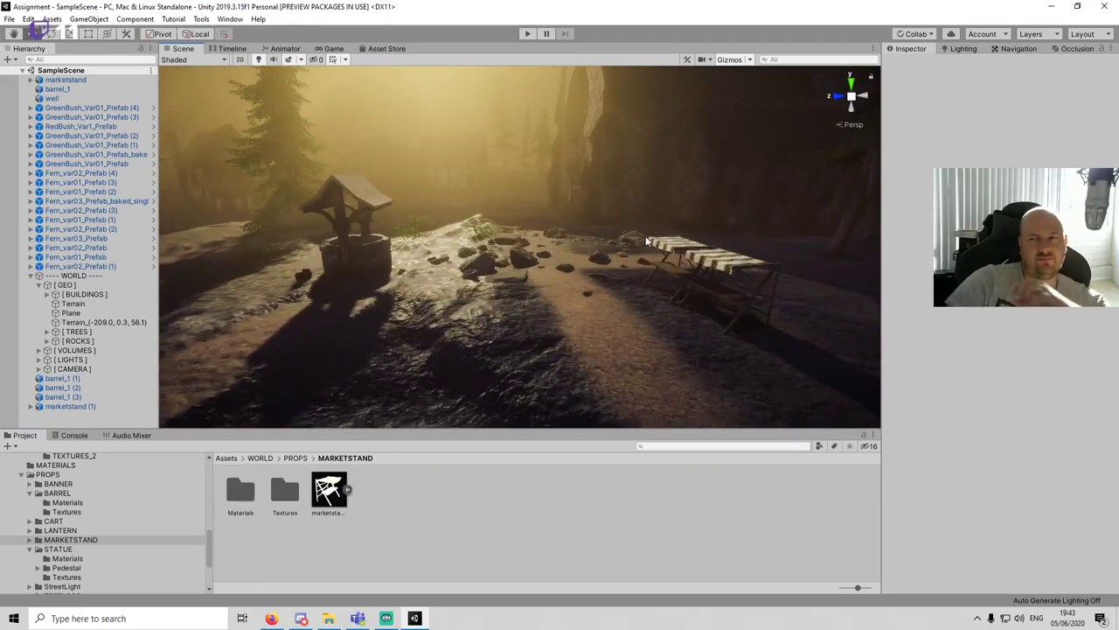
alt+drag(359, 173, 617, 253)
middle_drag(560, 218, 694, 202)
middle_drag(489, 289, 572, 299)
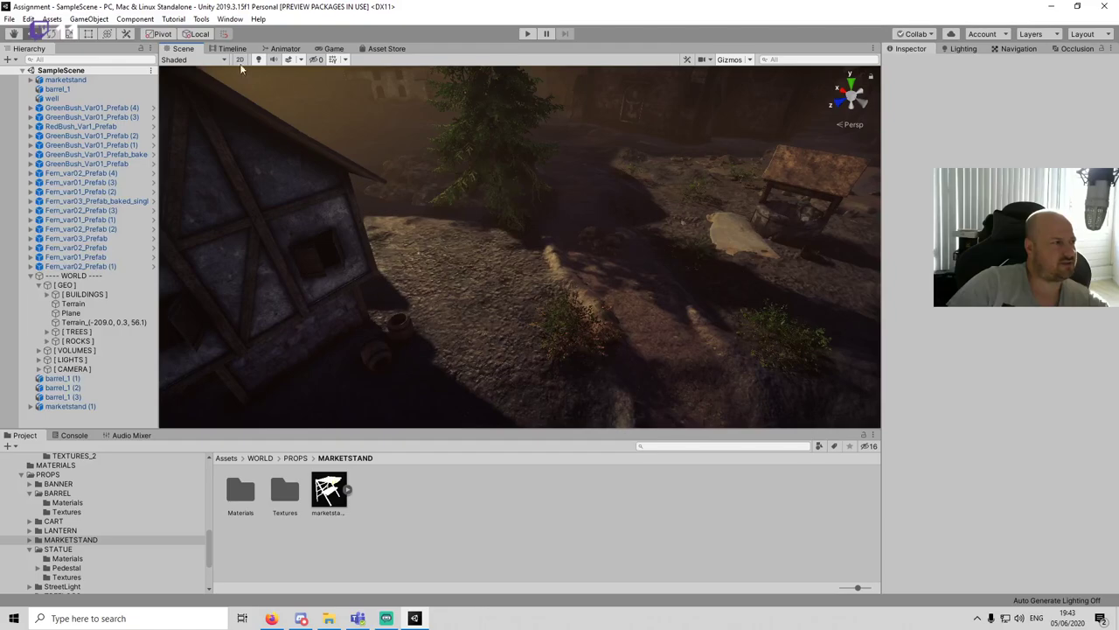
click(333, 49)
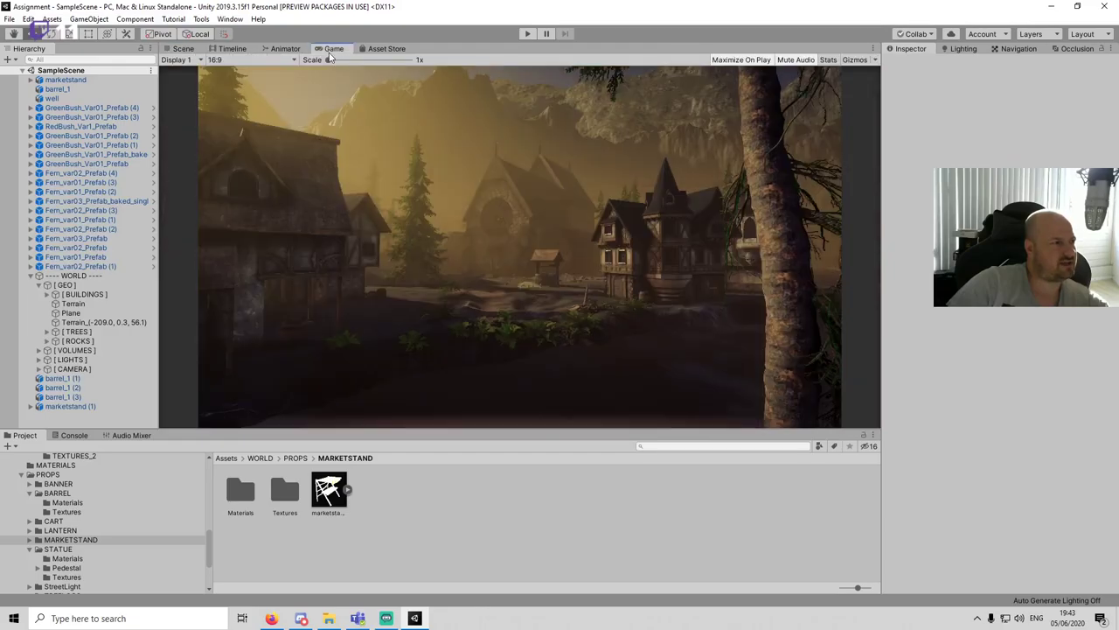
click(181, 50)
middle_drag(569, 237, 524, 235)
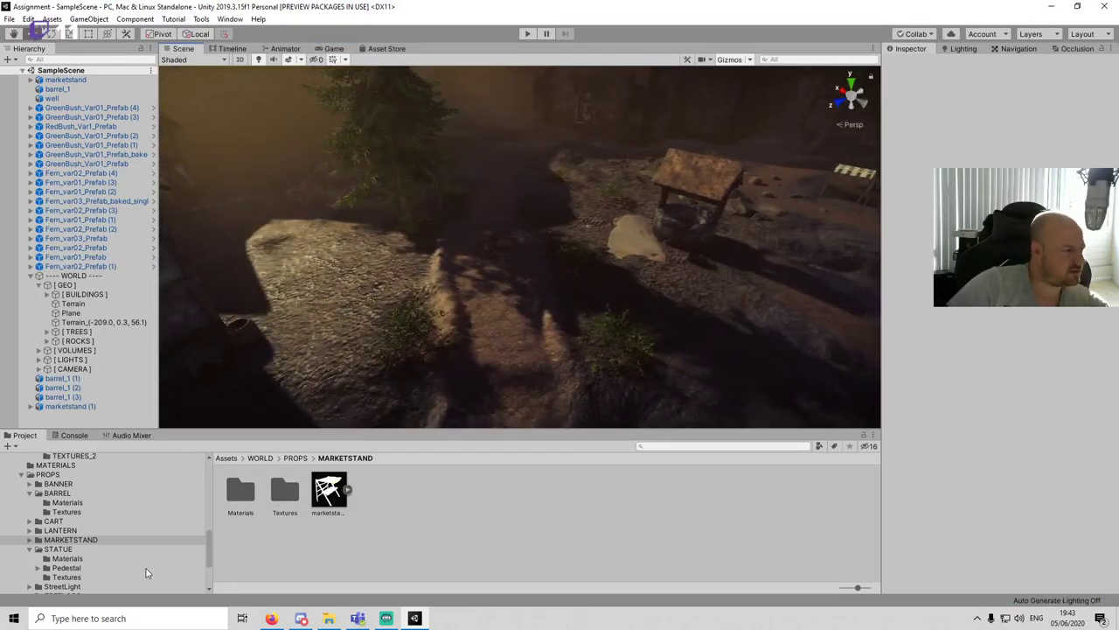
Step: Place the streetlight model from the StreetLight props folder beside the path before the well, rotated about -125.5° on Y, and save
click(55, 532)
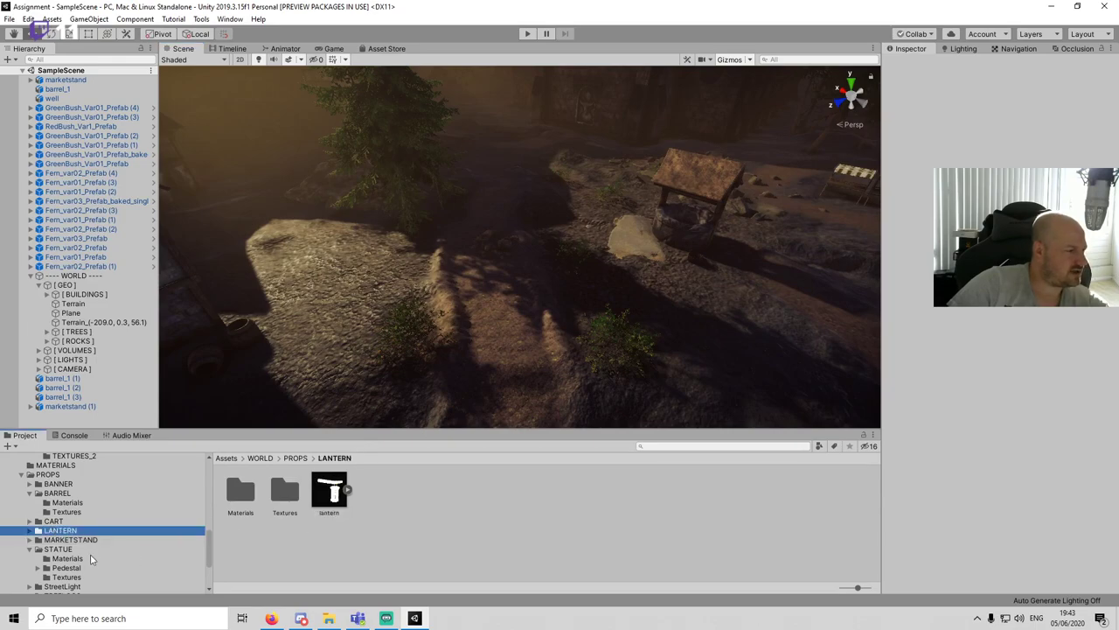
click(29, 549)
click(61, 558)
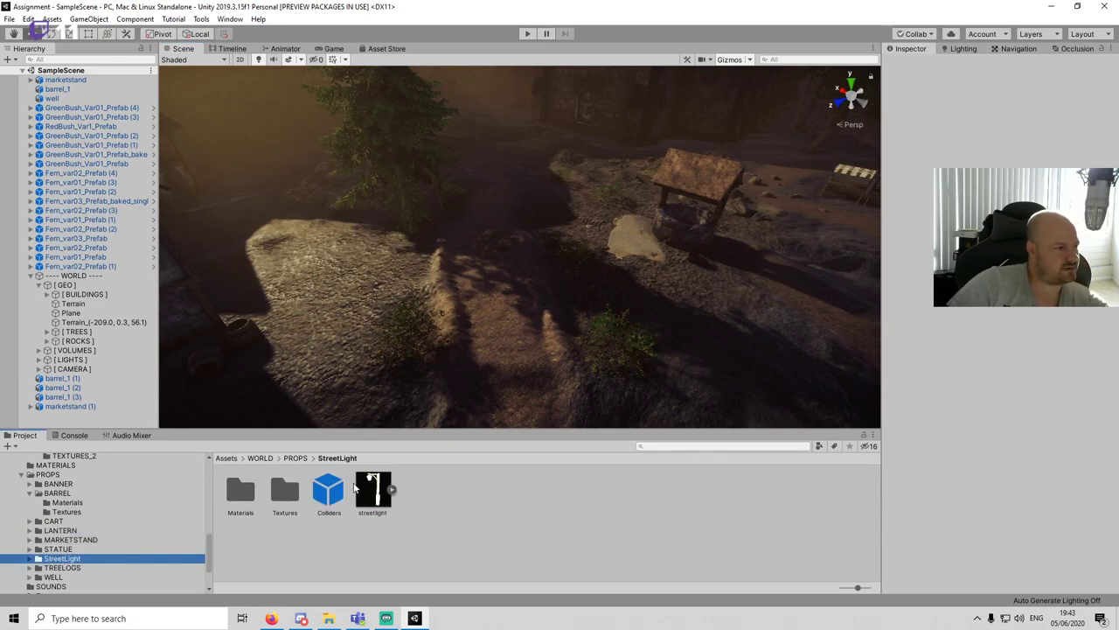
click(376, 494)
drag(376, 495, 816, 408)
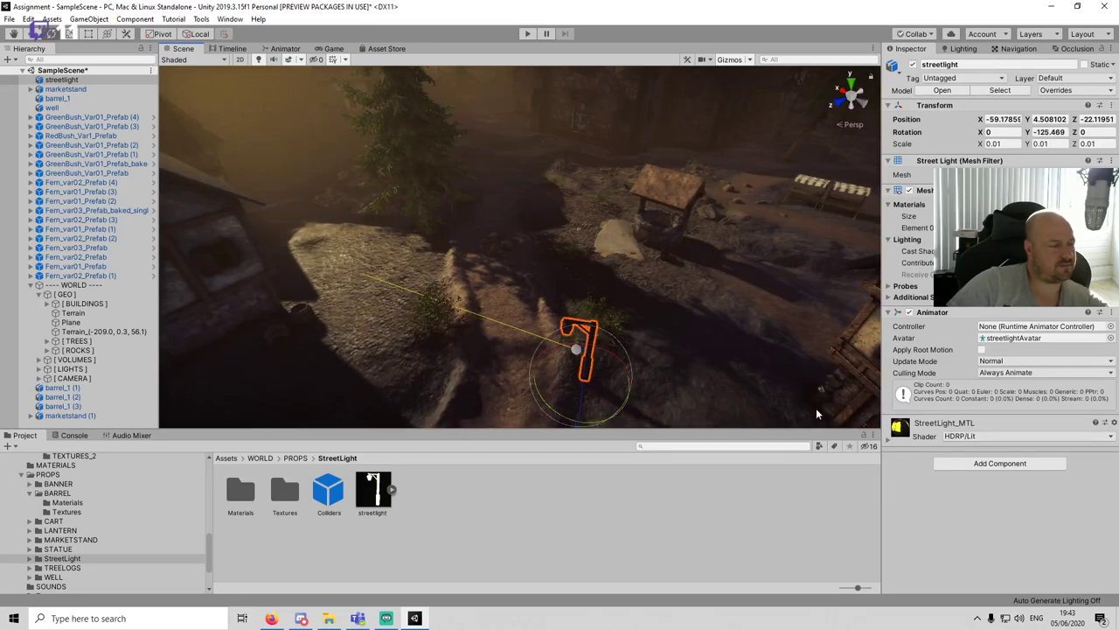
key(f)
key(ctrl+s)
click(475, 217)
scroll(470, 221, down, 4)
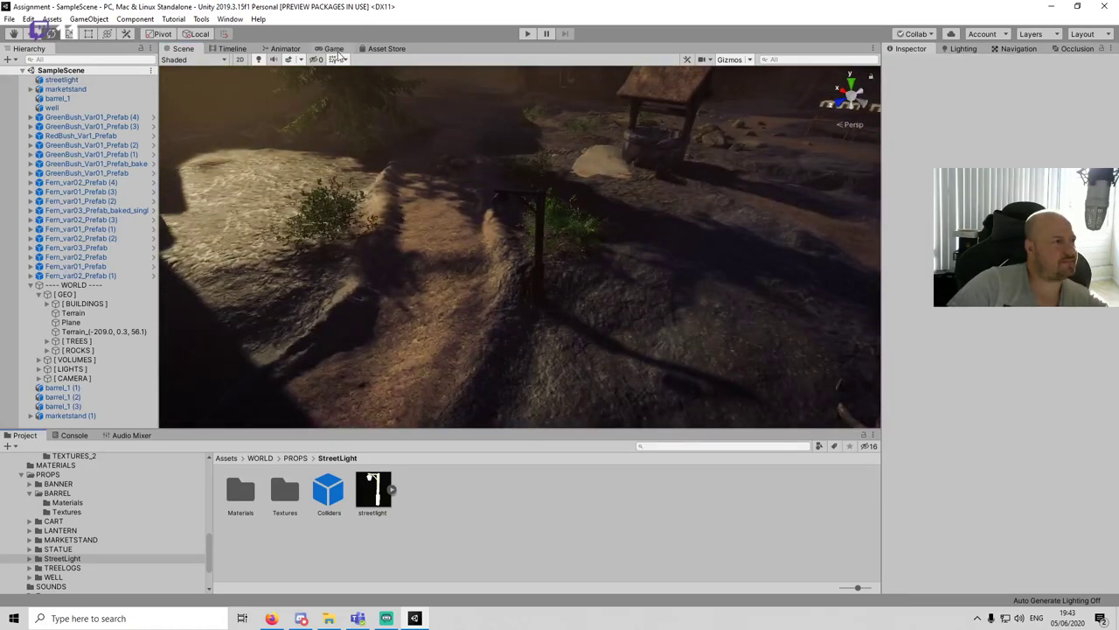
Step: Scale the streetlight up uniformly to about 0.013, judging its size in the Game view
click(333, 49)
click(182, 49)
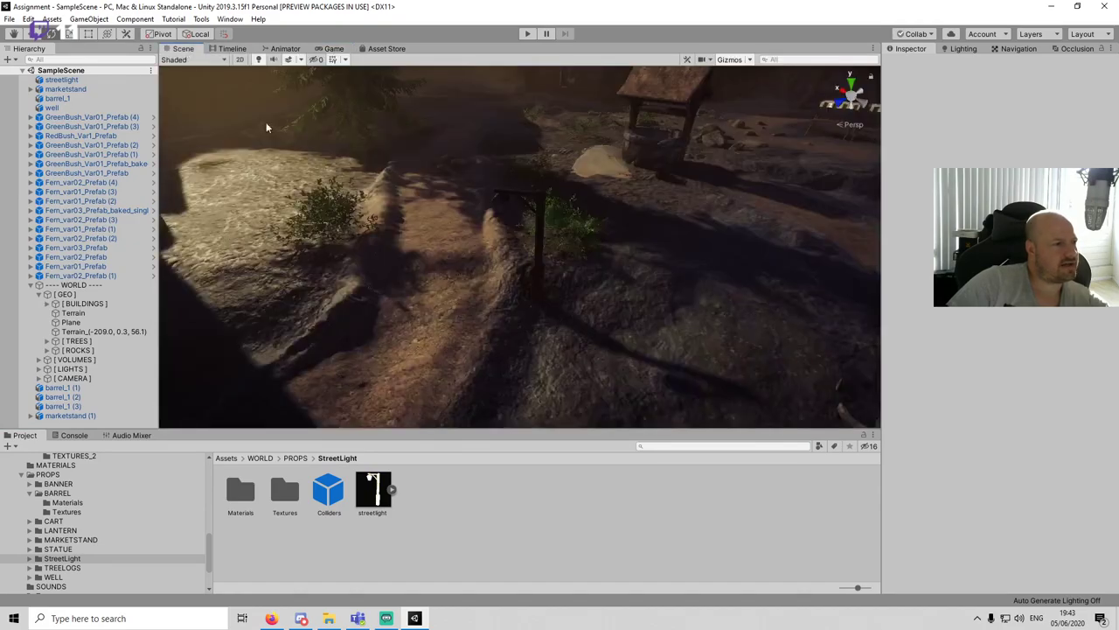
click(540, 281)
drag(532, 296, 559, 272)
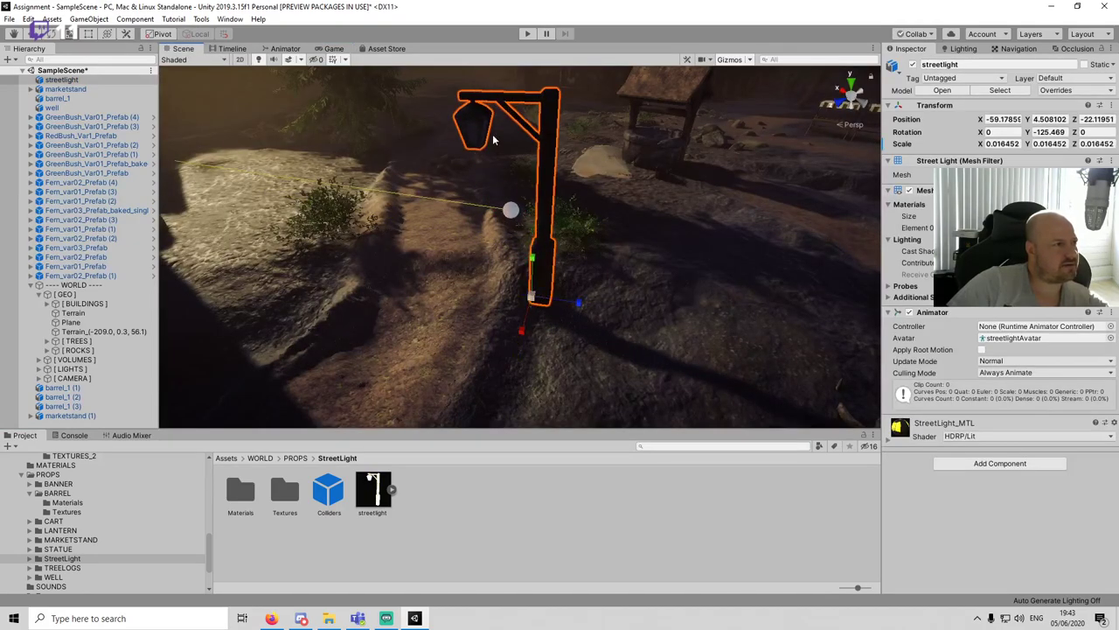
click(334, 49)
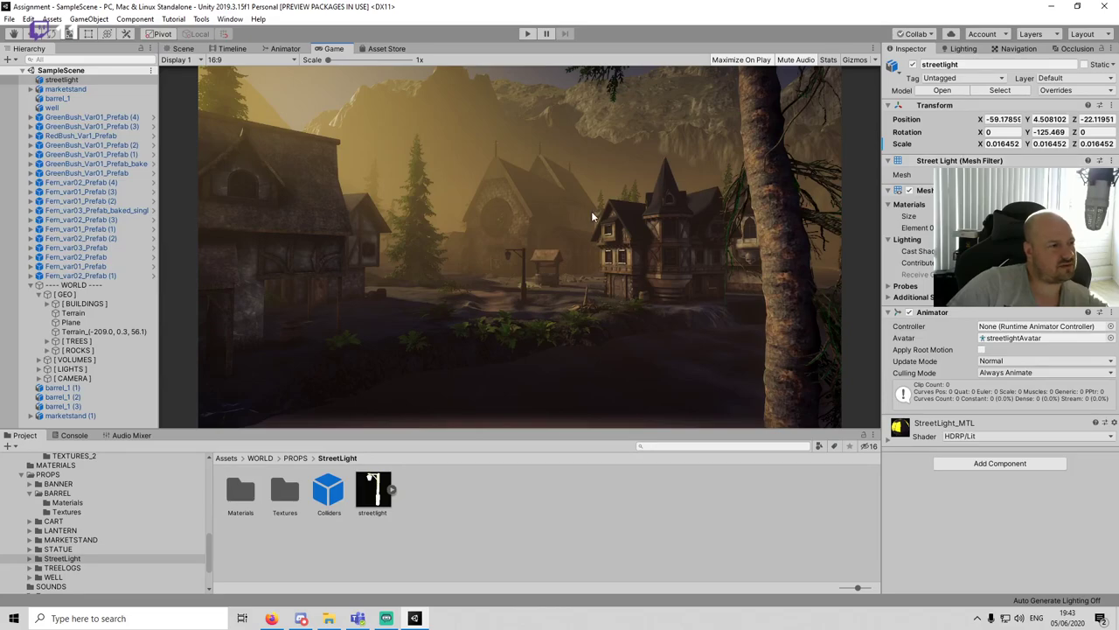
click(183, 49)
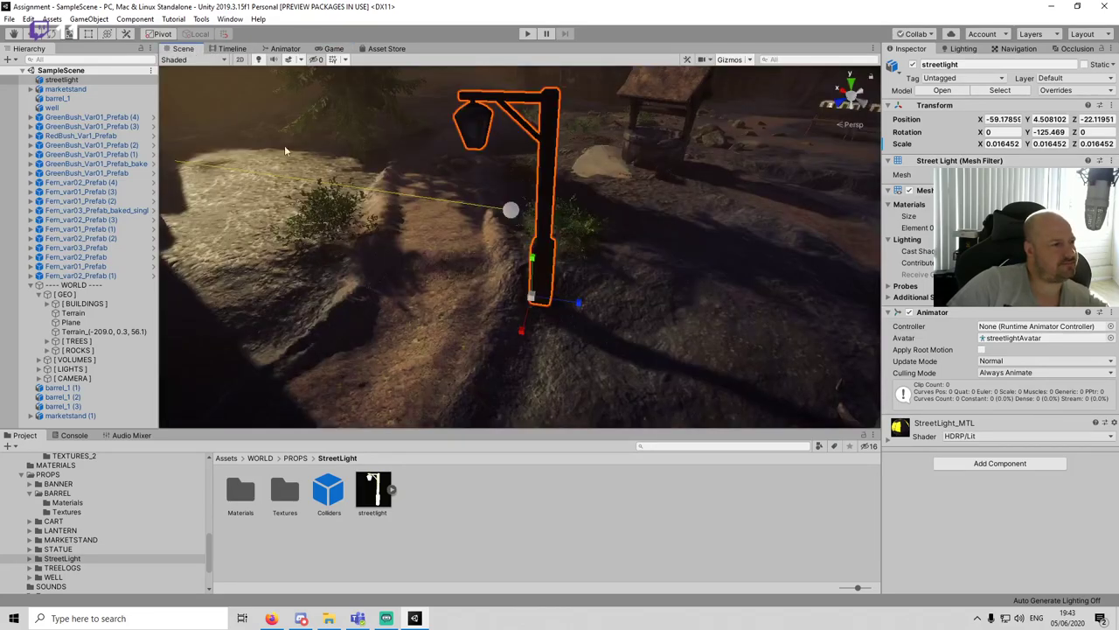
drag(534, 300, 522, 306)
Step: Scale the well down slightly and save the scene
click(651, 157)
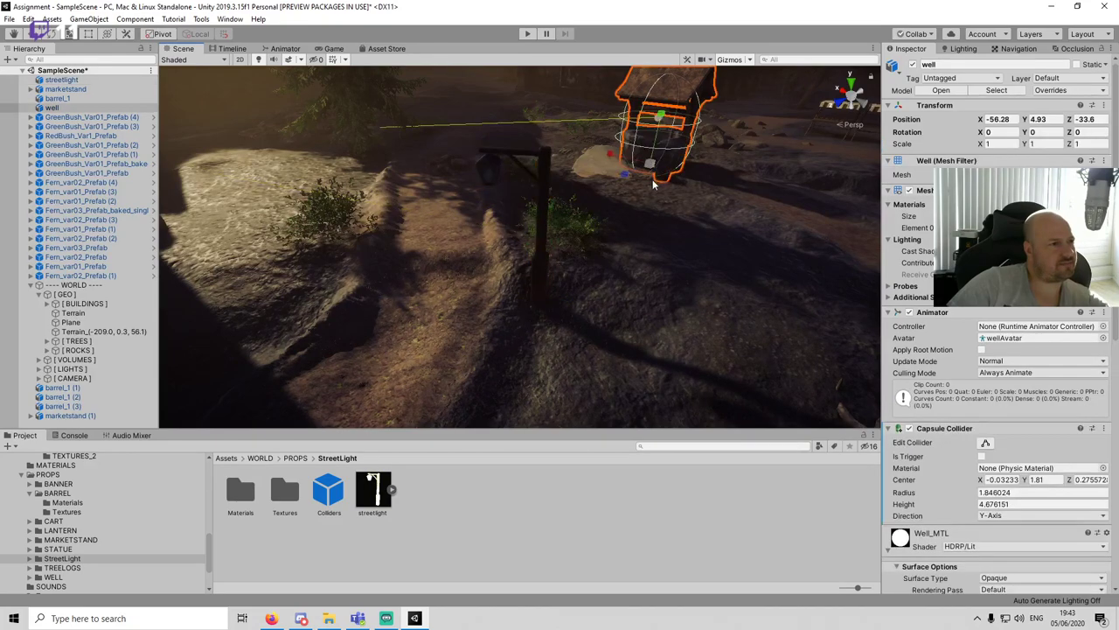
drag(649, 165, 645, 161)
click(585, 467)
key(ctrl+s)
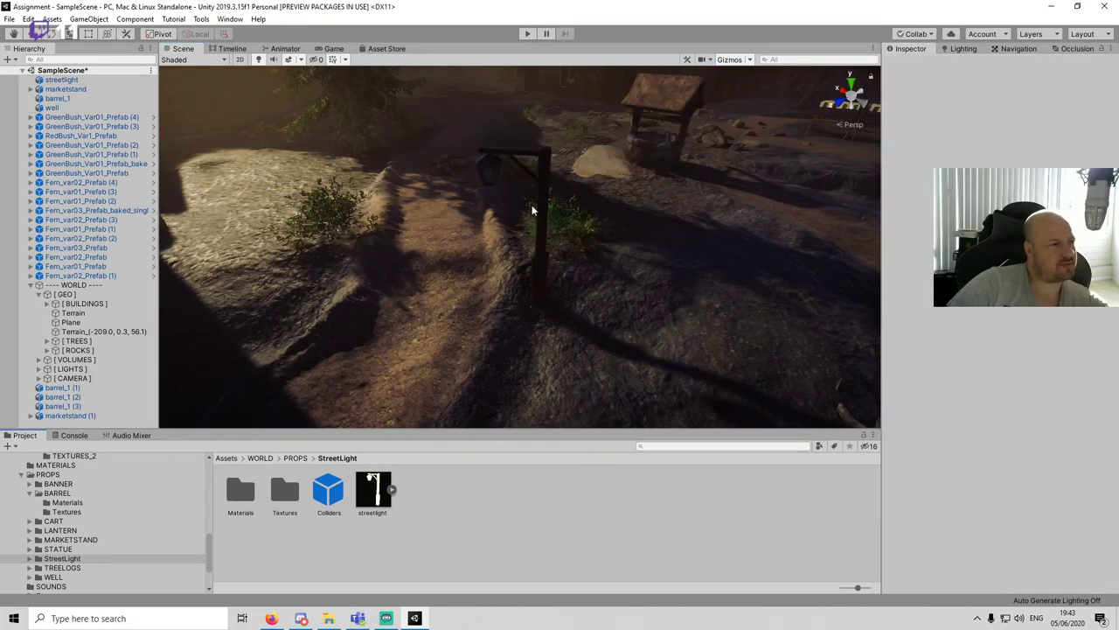
Step: Duplicate the streetlight, move the copy to about X -46.17, Z -34.29, and frame it
click(543, 249)
middle_drag(542, 245, 575, 359)
key(ctrl+d)
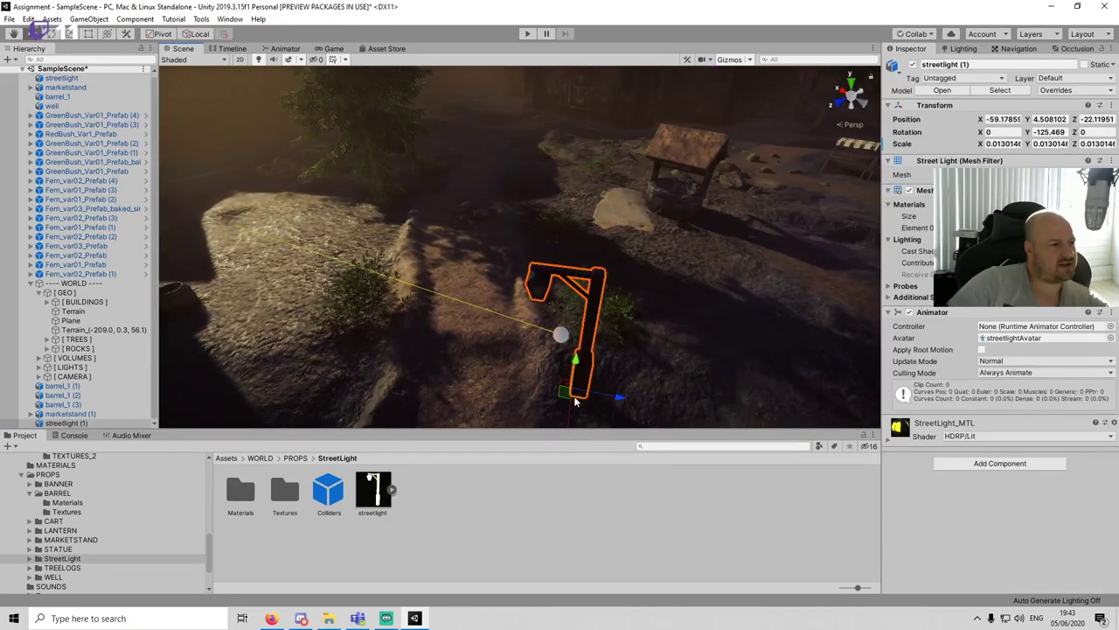
drag(564, 396, 528, 169)
key(f)
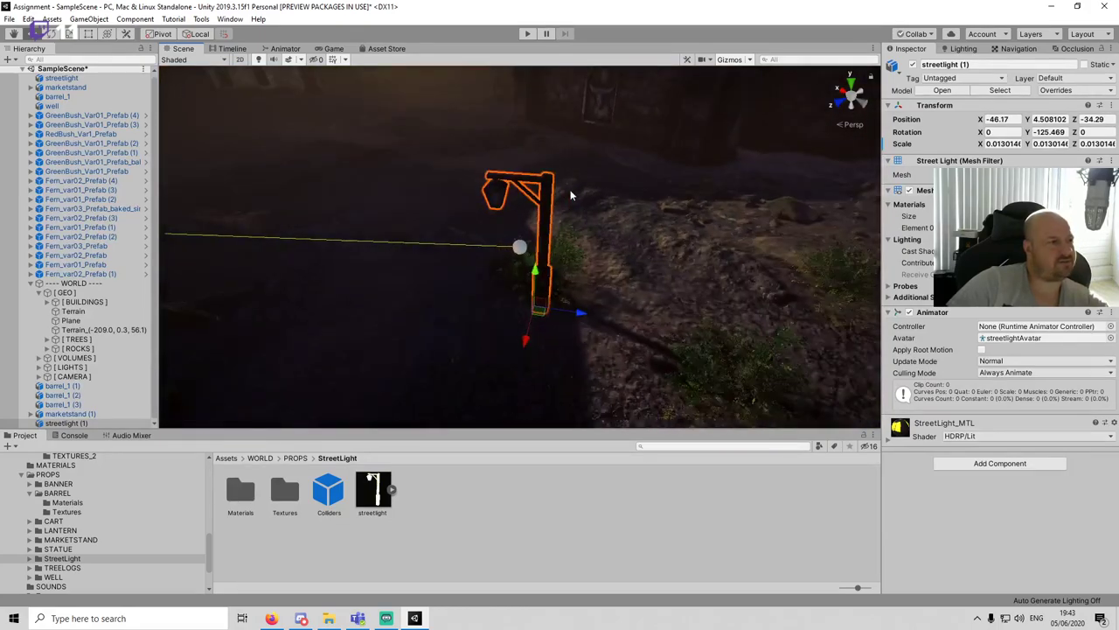
Step: Move the copied streetlight farther back, behind the bush at the edge of the sunlit ground, and save the scene
drag(530, 307, 509, 251)
key(f)
alt+drag(586, 309, 536, 318)
click(587, 277)
scroll(592, 210, down, 4)
key(ctrl+s)
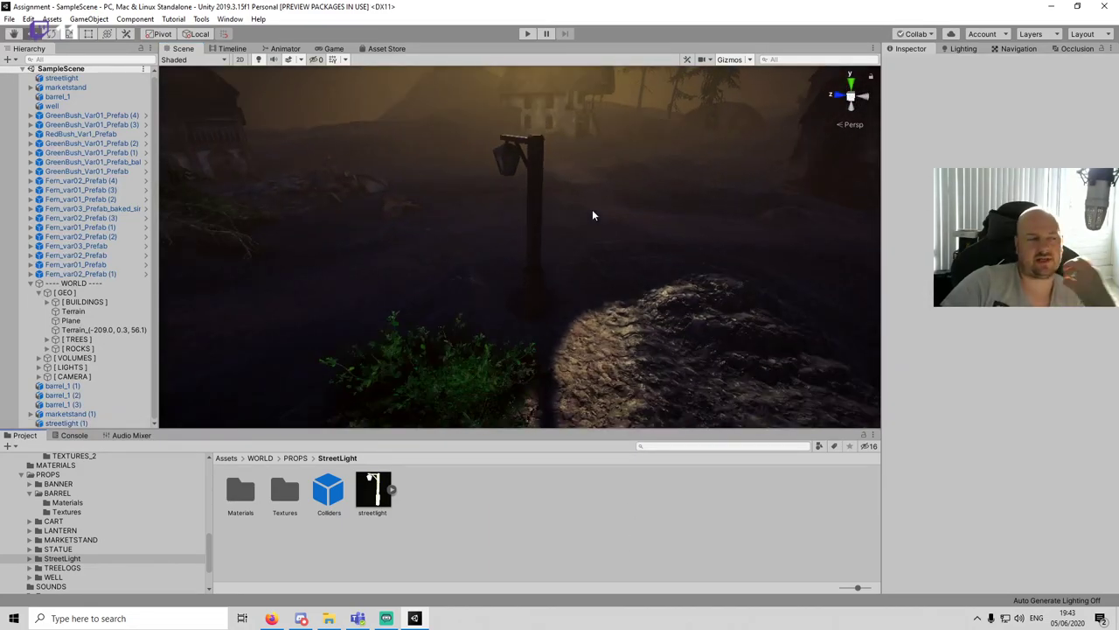
Step: Add a point light as a child of the first streetlight and place it just below the lantern at Y 211.1, Z -74
scroll(592, 215, down, 2)
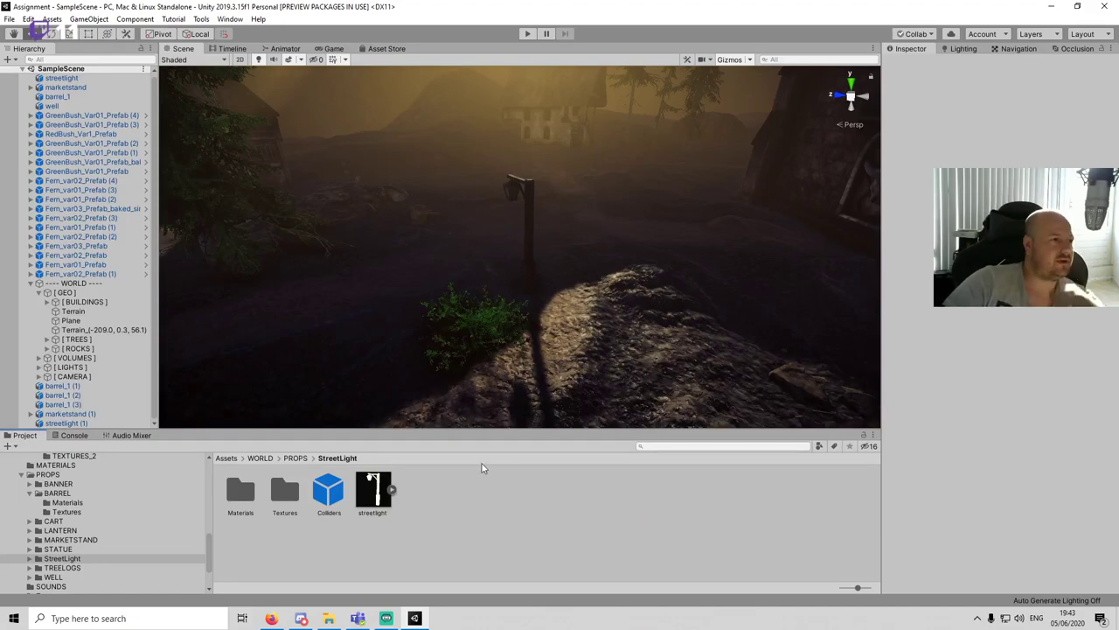
scroll(562, 249, down, 6)
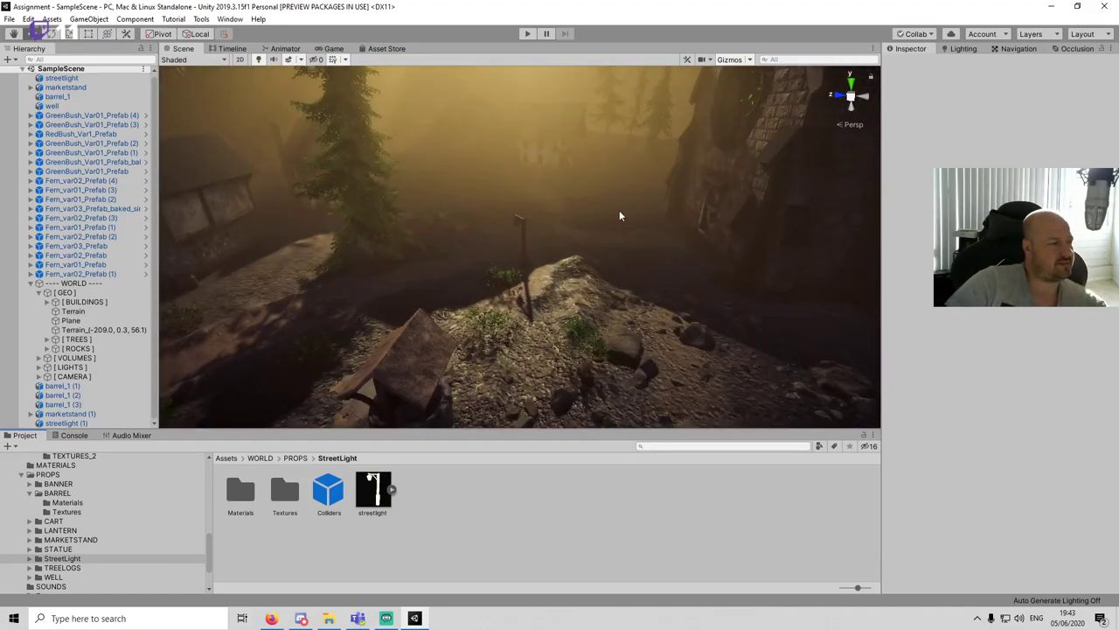
scroll(620, 216, down, 3)
middle_drag(410, 372, 571, 350)
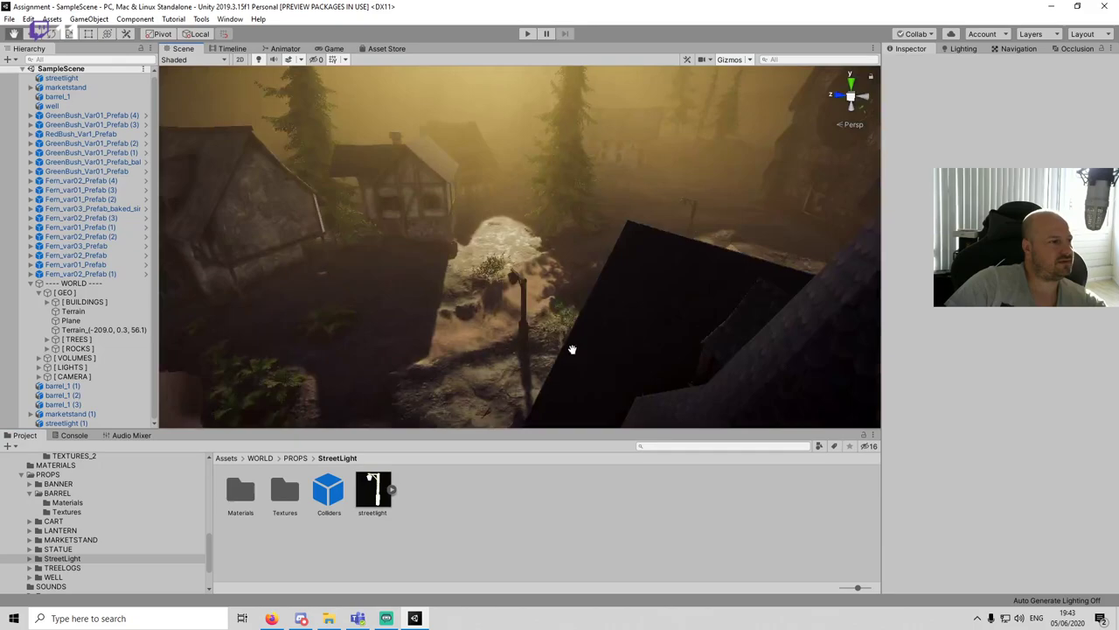
click(516, 291)
key(f)
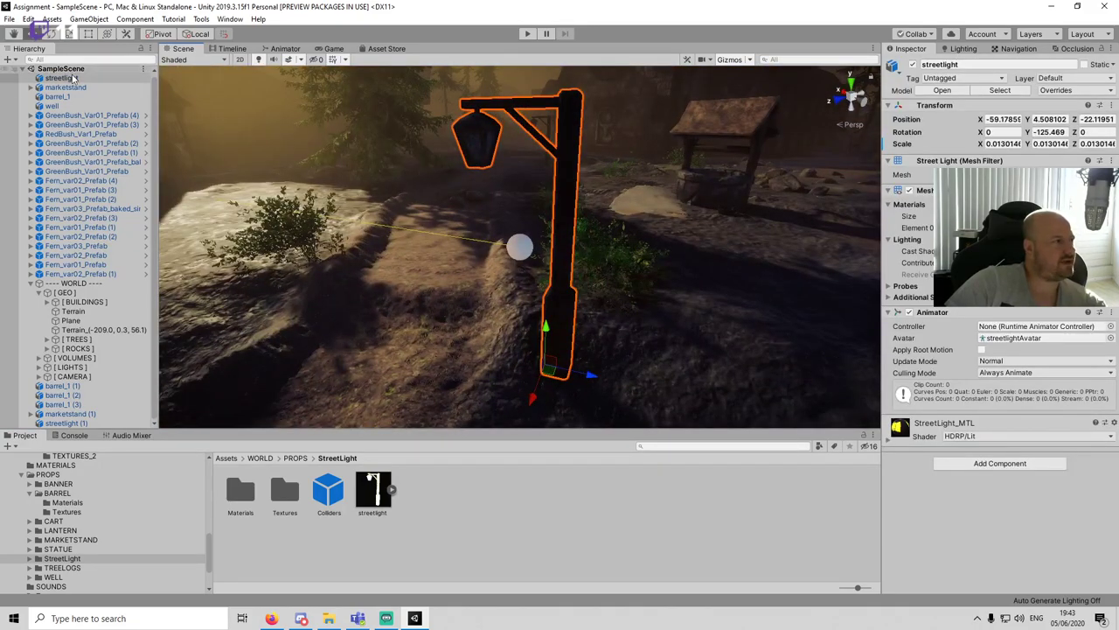
right_click(74, 79)
mouse_move(126, 289)
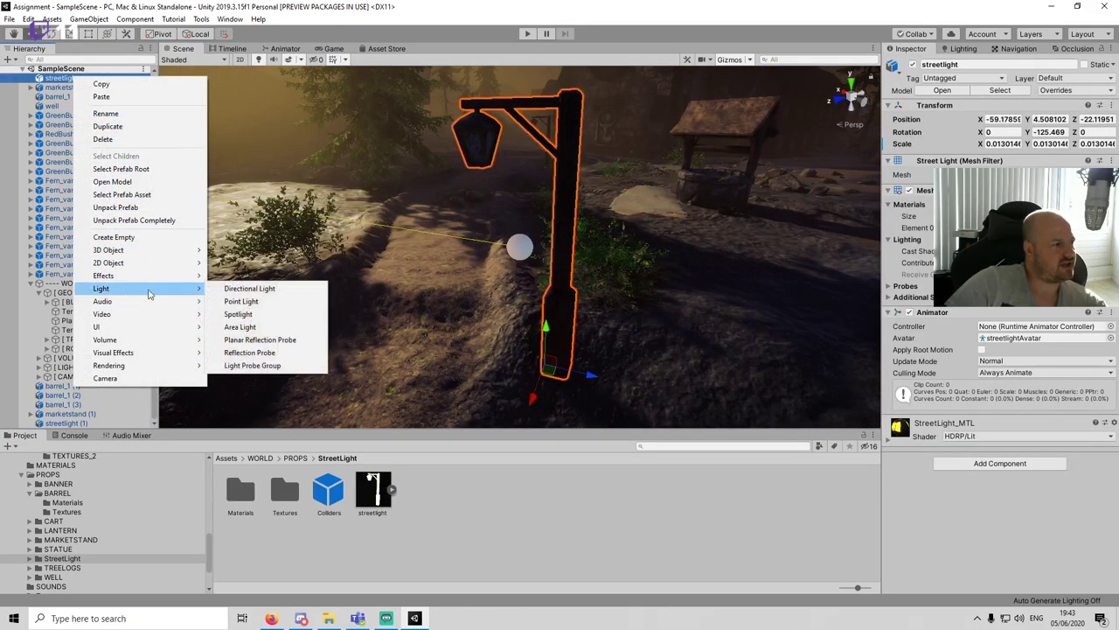
click(241, 302)
drag(544, 342, 478, 137)
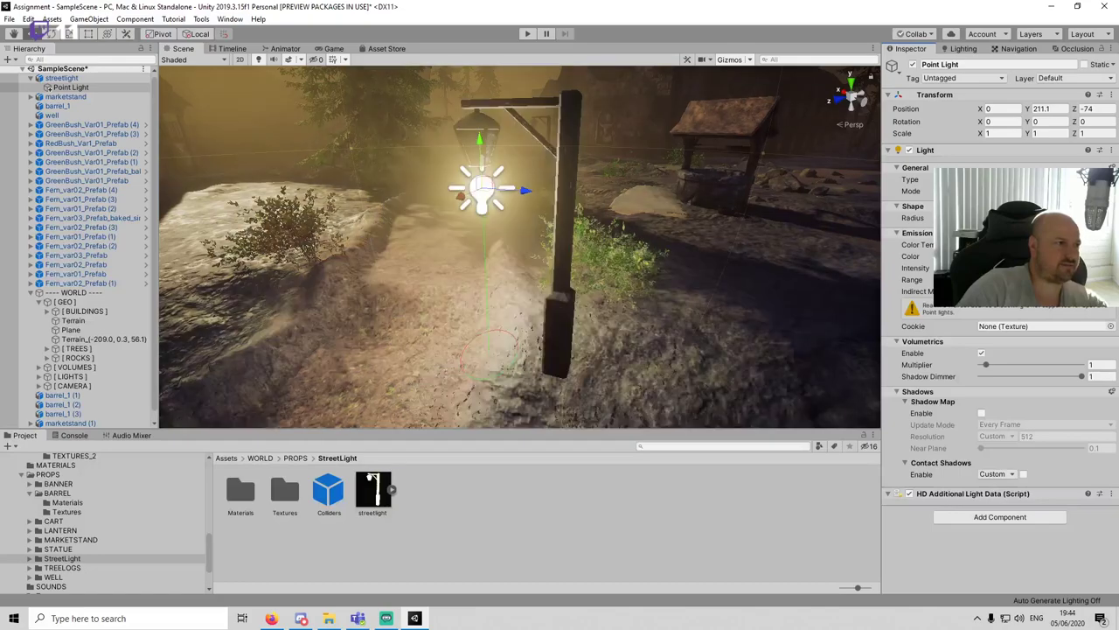
Step: Set the point light's color to bright green (22FF00) and judge its glow from farther away
click(1032, 256)
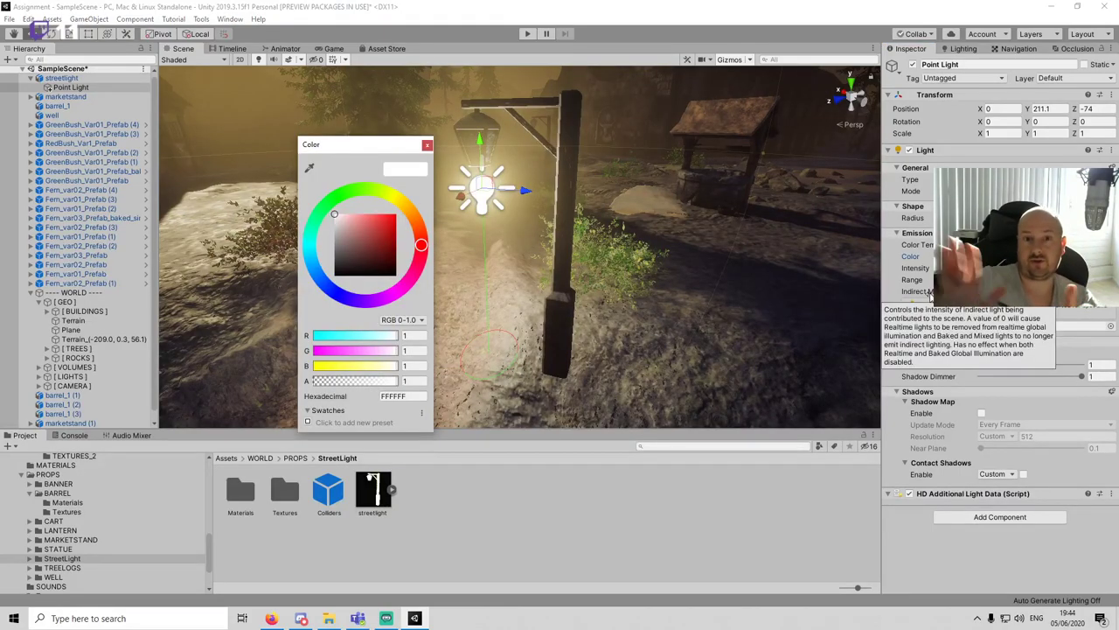
click(346, 192)
click(395, 215)
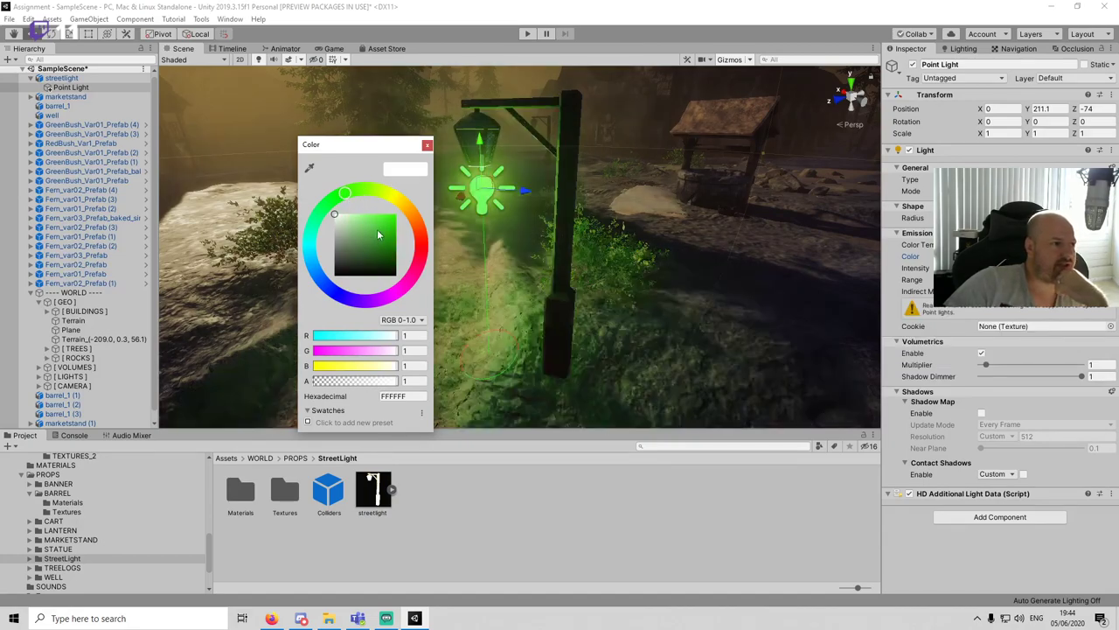
click(427, 145)
click(603, 503)
scroll(583, 266, down, 7)
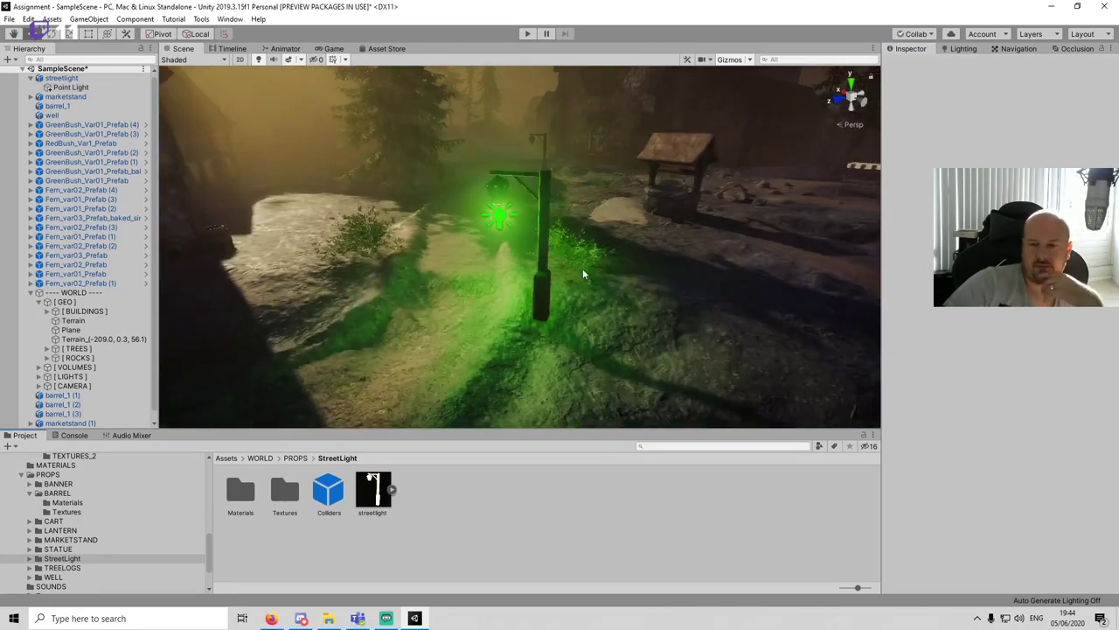
scroll(590, 270, down, 5)
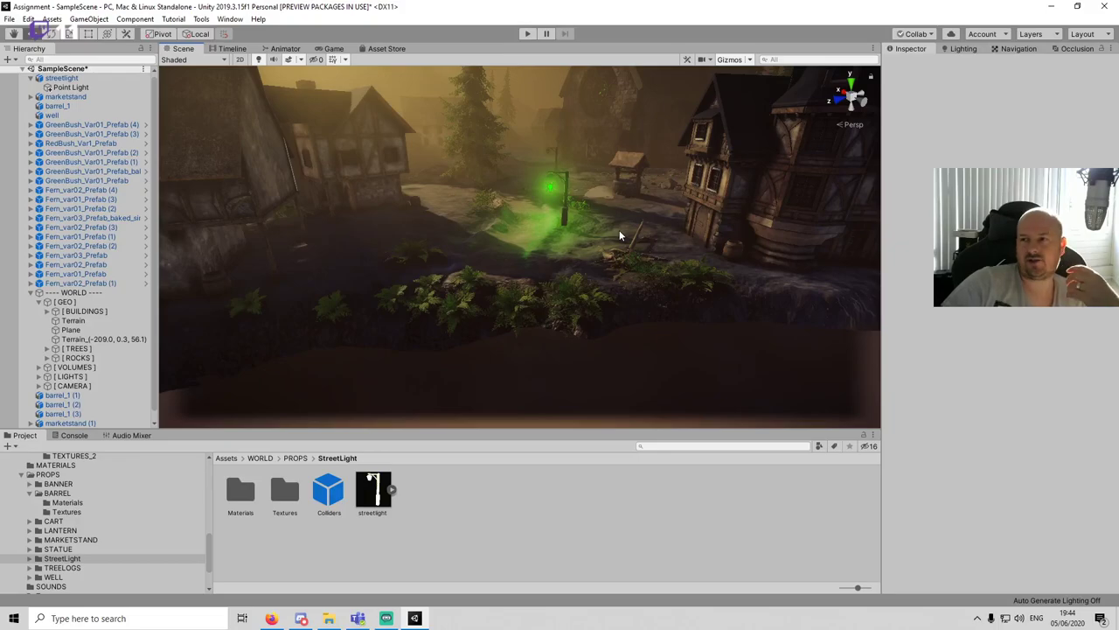
scroll(547, 200, up, 3)
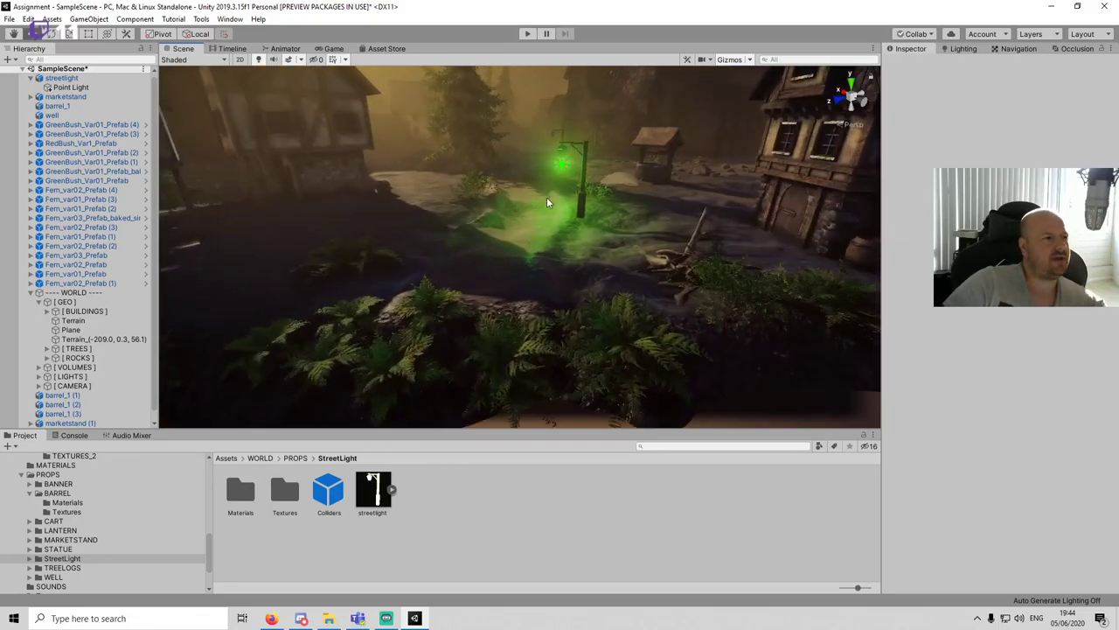
scroll(560, 172, up, 2)
Step: Change the point light's color to red (FF001D), save the scene and view the effect
click(574, 147)
middle_drag(628, 203, 620, 300)
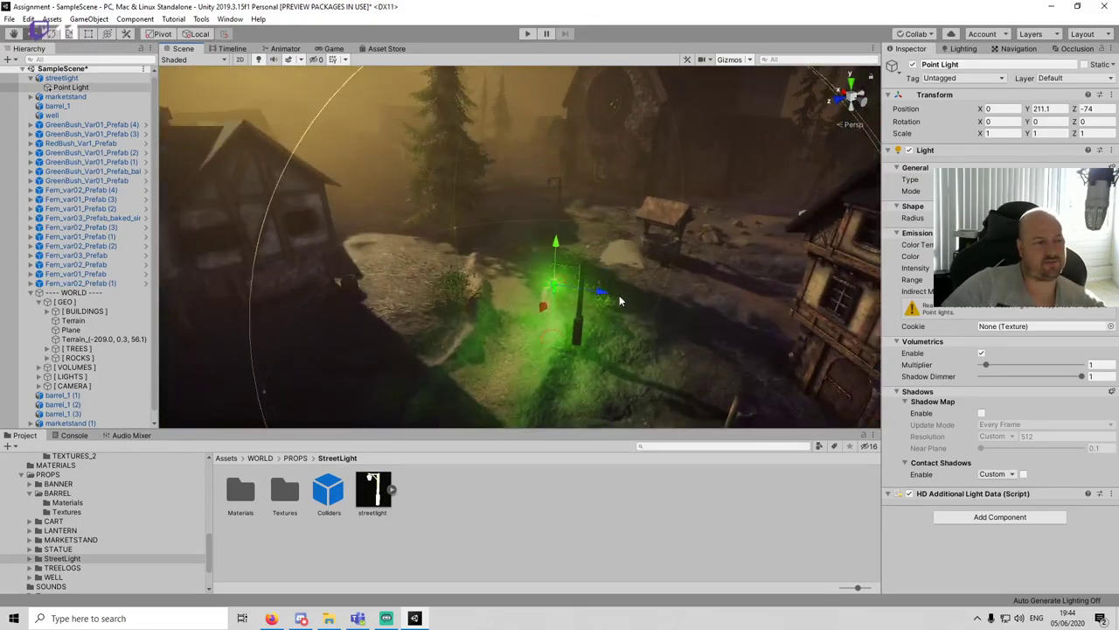
click(1005, 256)
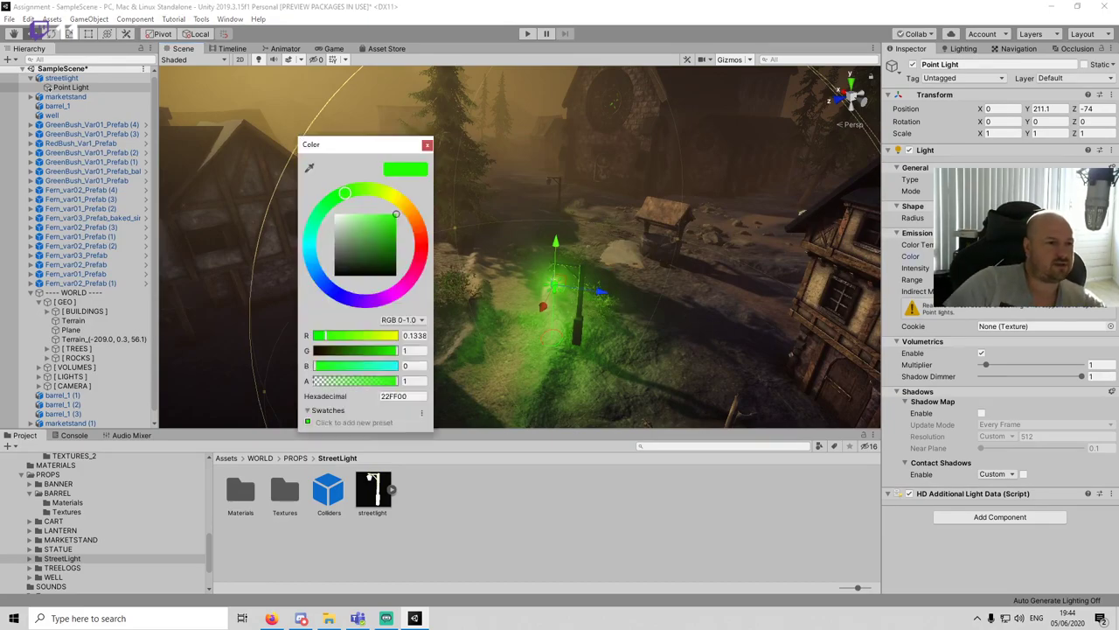
drag(421, 229, 419, 254)
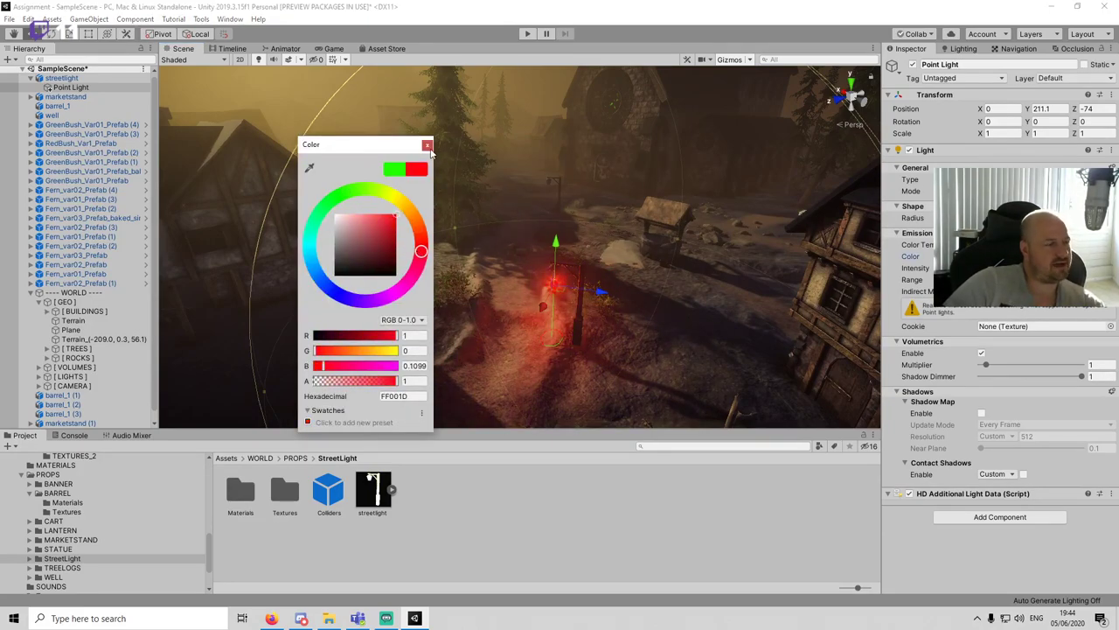
click(427, 145)
click(520, 479)
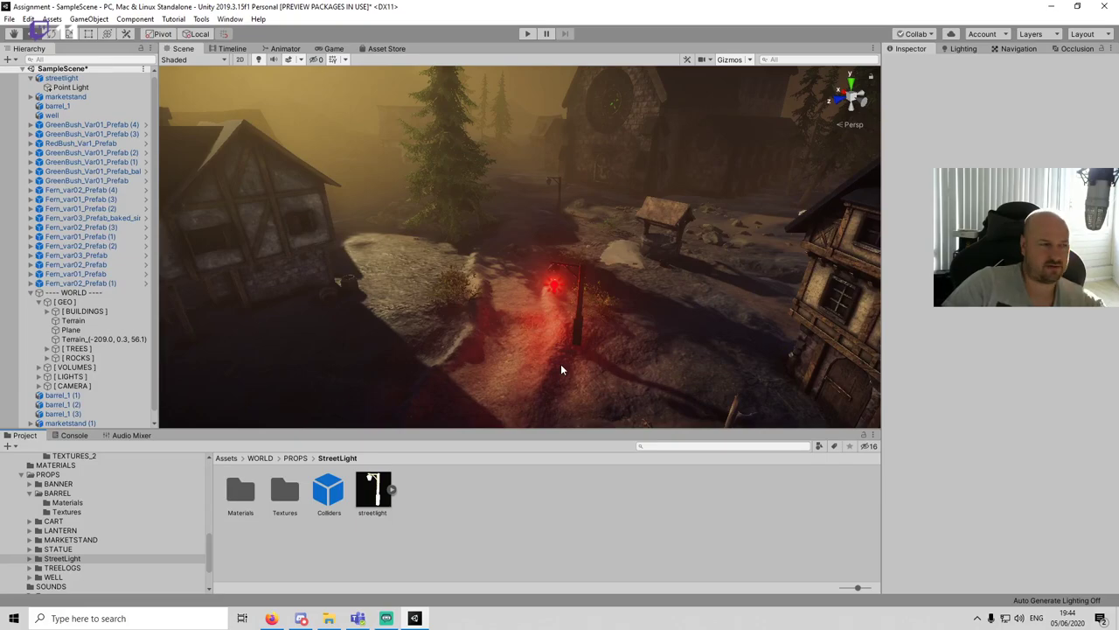
scroll(560, 364, up, 2)
scroll(564, 310, up, 4)
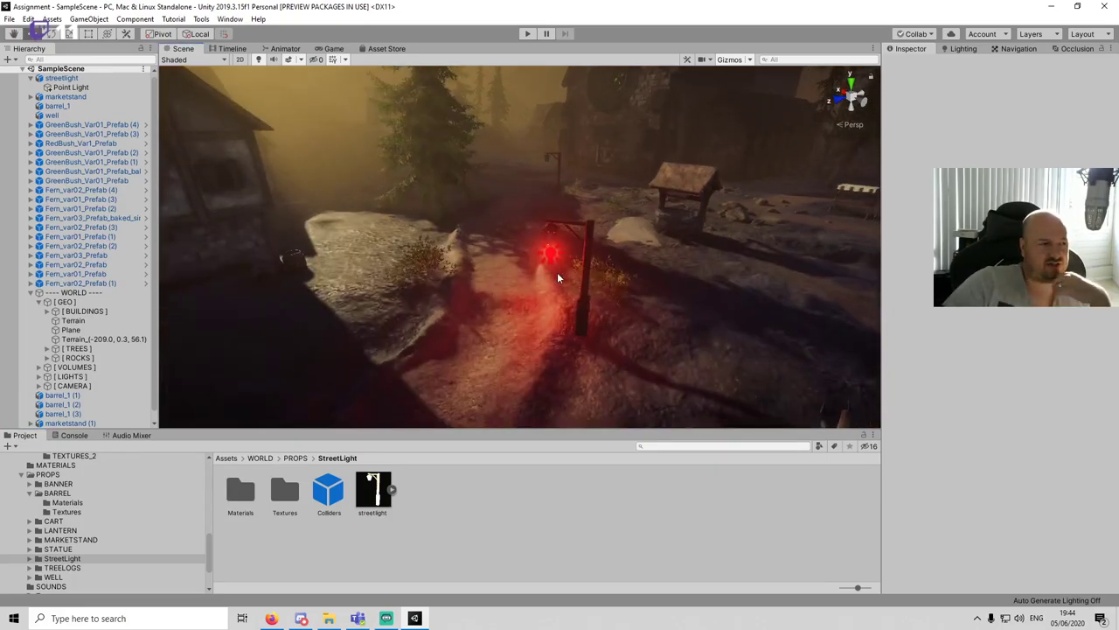
Step: Change the streetlight's point light color to green (11FF00)
click(611, 278)
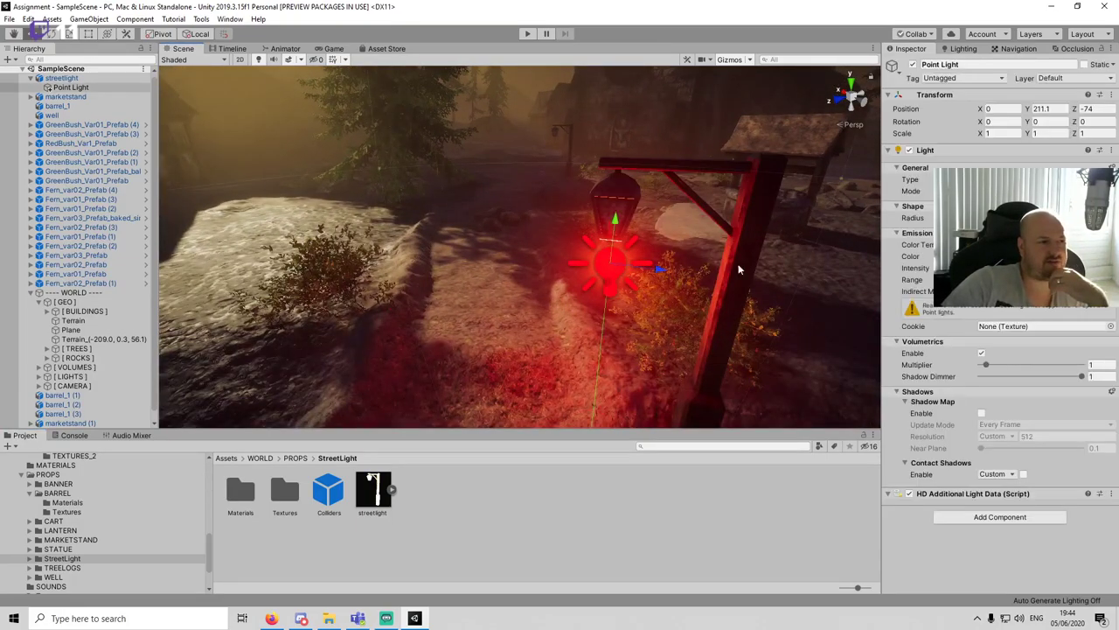
click(1032, 256)
drag(405, 215, 343, 197)
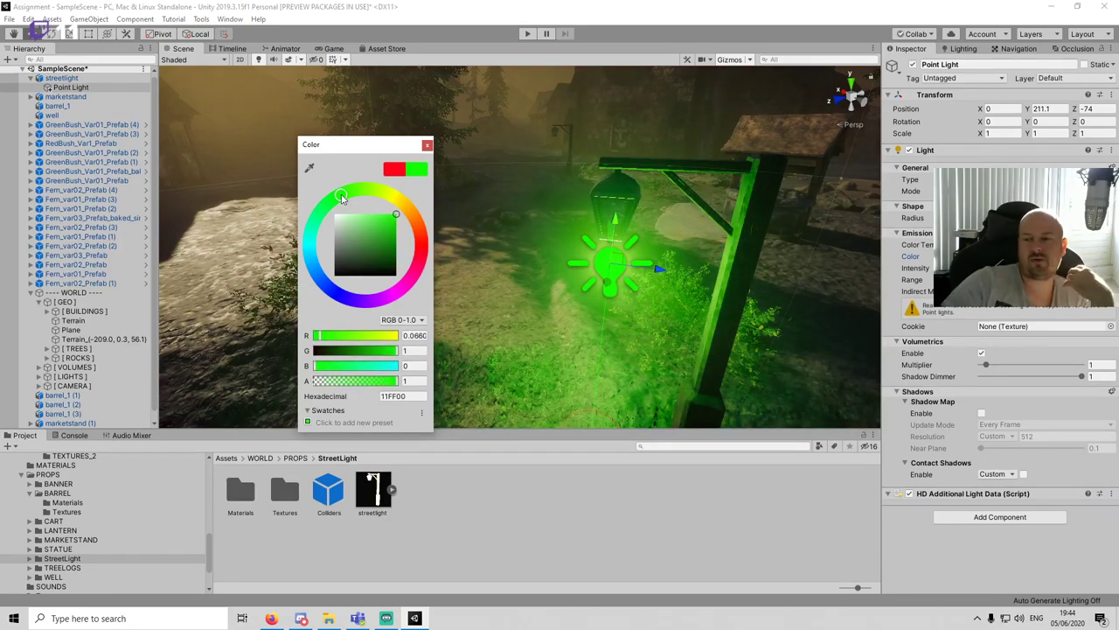
click(427, 145)
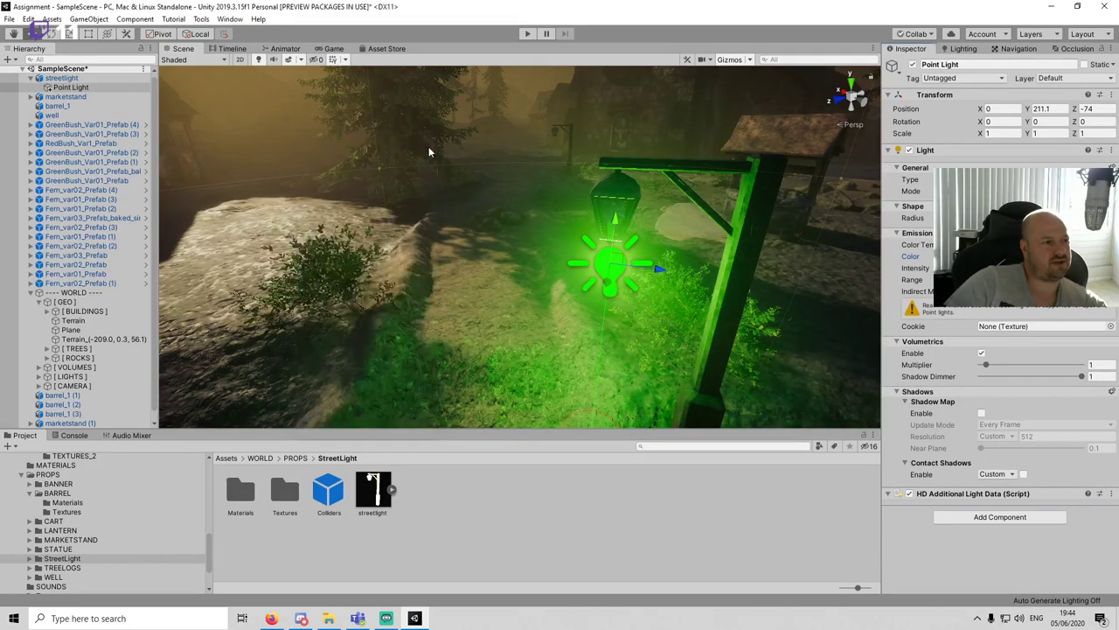
Step: Duplicate the point light and move the copy to the farther streetlight, at X -1558, Z -485
scroll(630, 250, down, 6)
alt+drag(630, 250, 525, 262)
middle_drag(499, 197, 497, 281)
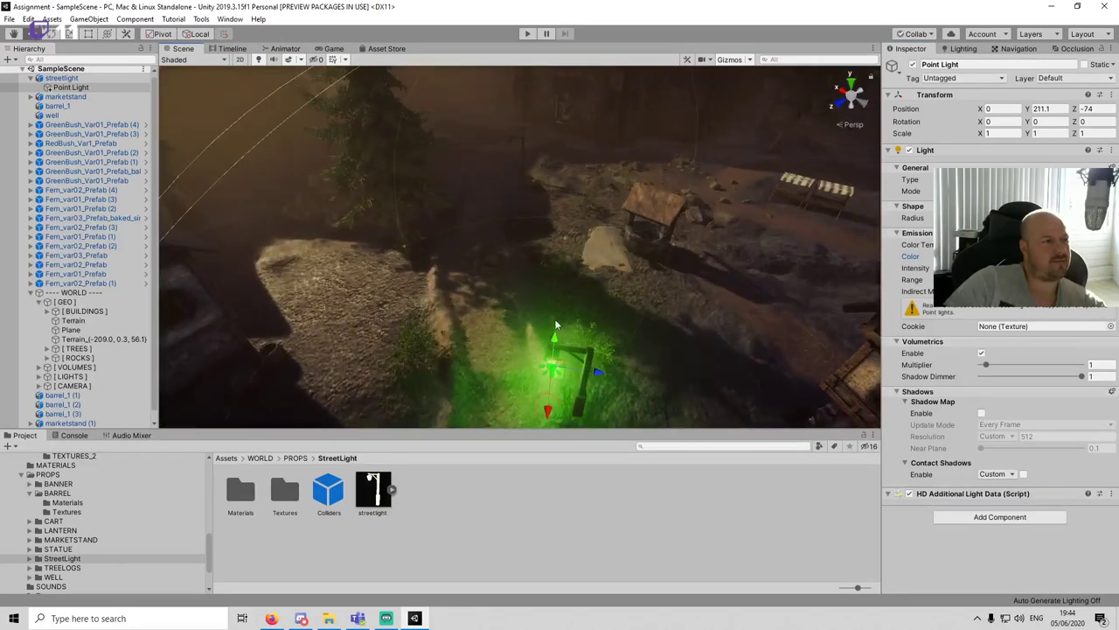
scroll(497, 281, down, 3)
key(ctrl+d)
drag(548, 330, 519, 184)
key(f)
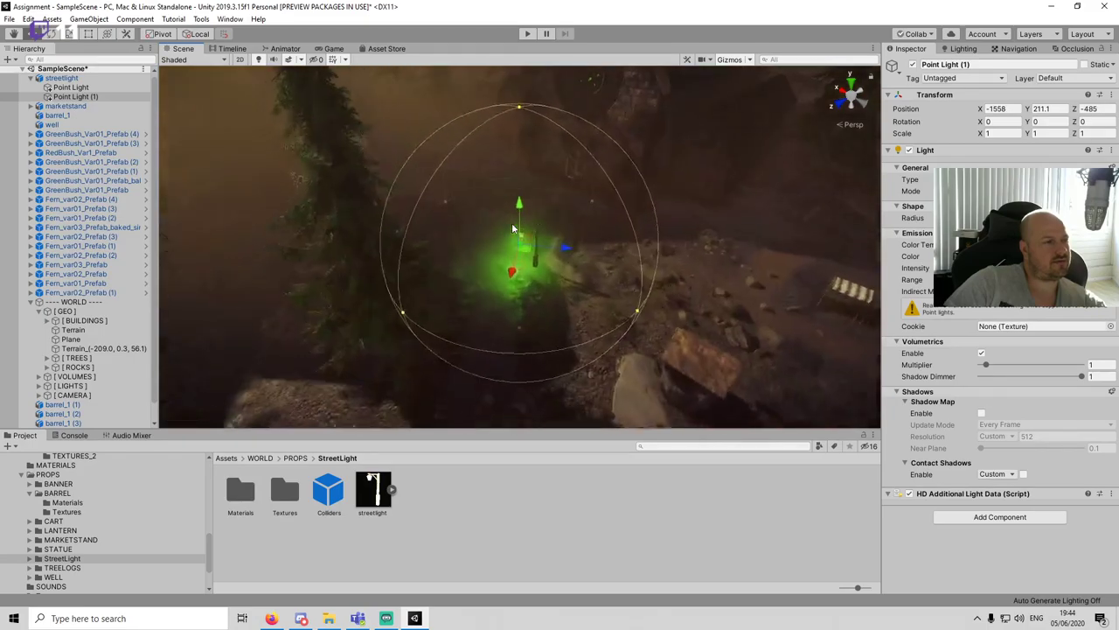
Step: Duplicate the light again, place this copy in front of the distant stone house, save the scene and preview it in Play mode
scroll(537, 253, up, 5)
alt+drag(537, 251, 502, 448)
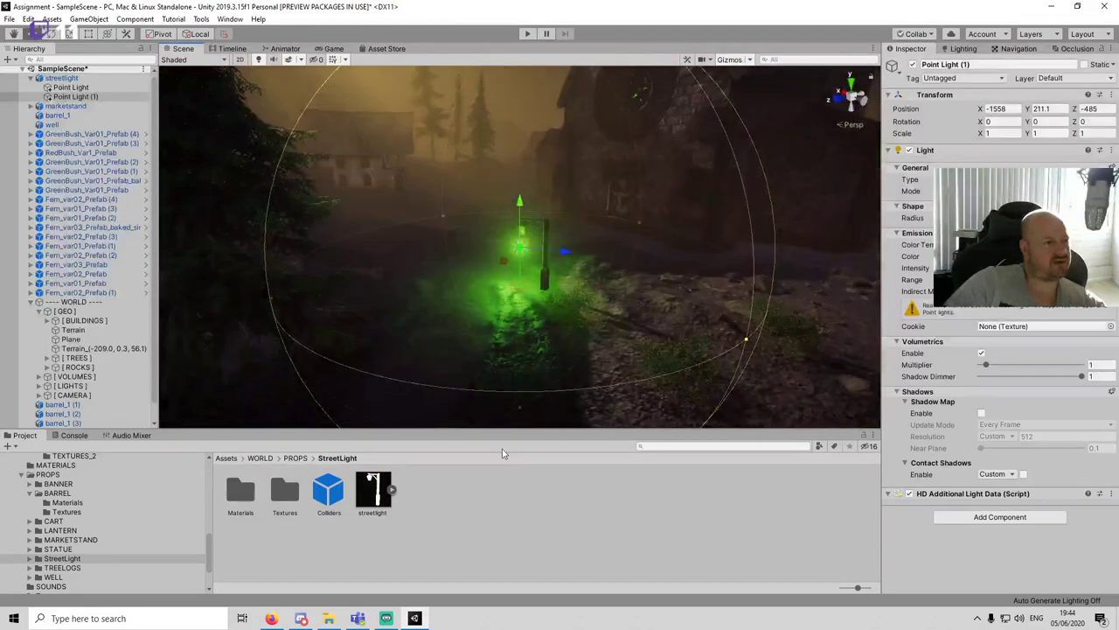
alt+drag(480, 228, 484, 300)
middle_drag(503, 271, 536, 365)
key(ctrl+d)
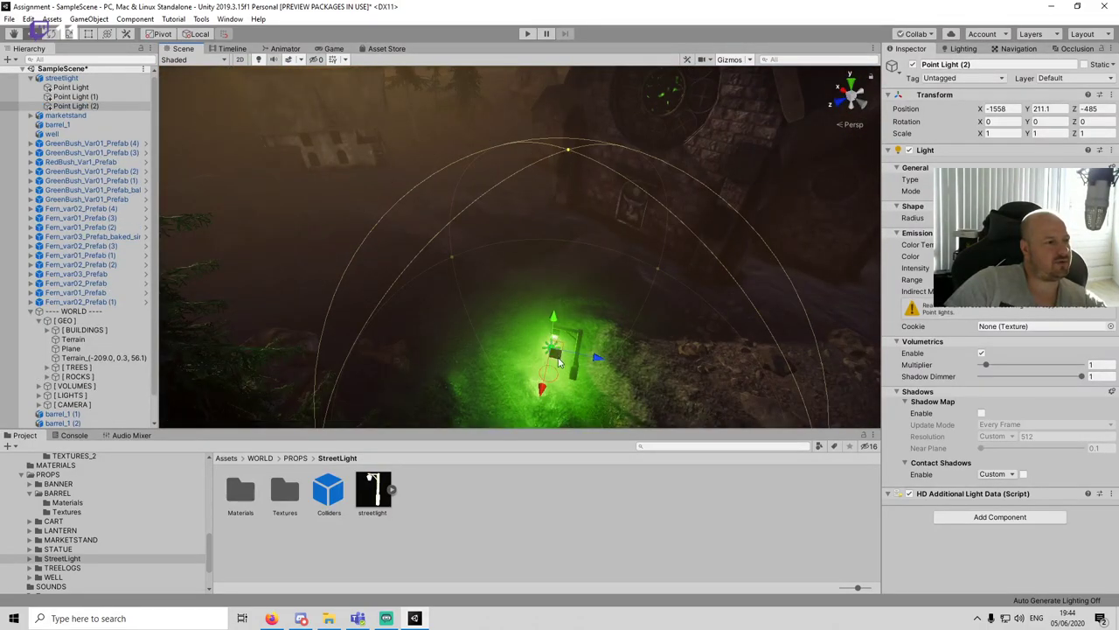
drag(553, 350, 325, 199)
click(511, 492)
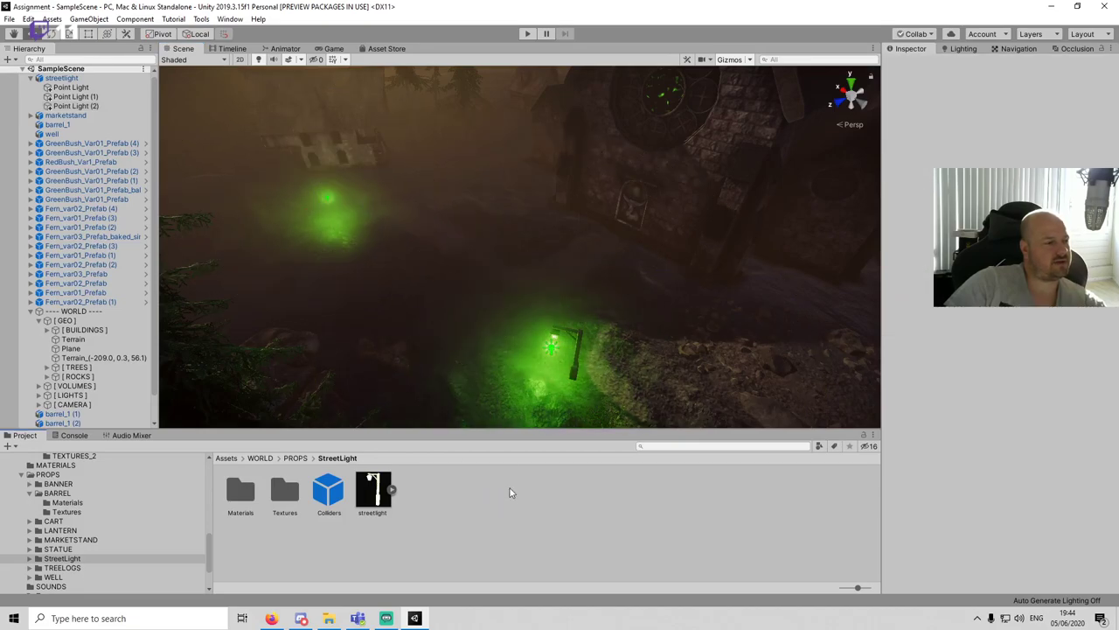
click(527, 34)
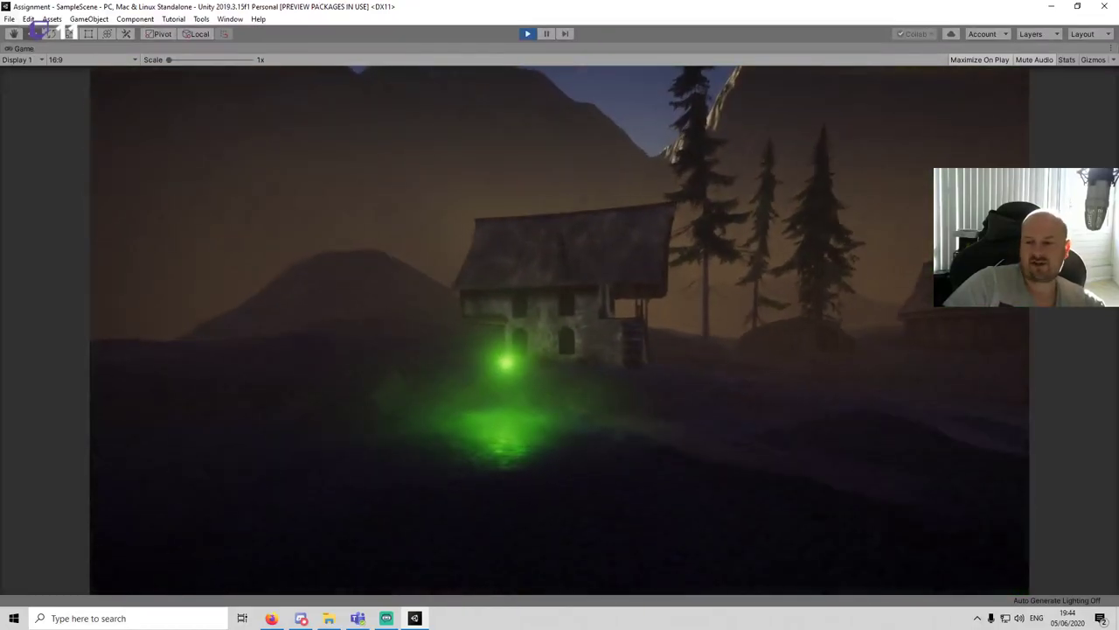
key(ctrl+p)
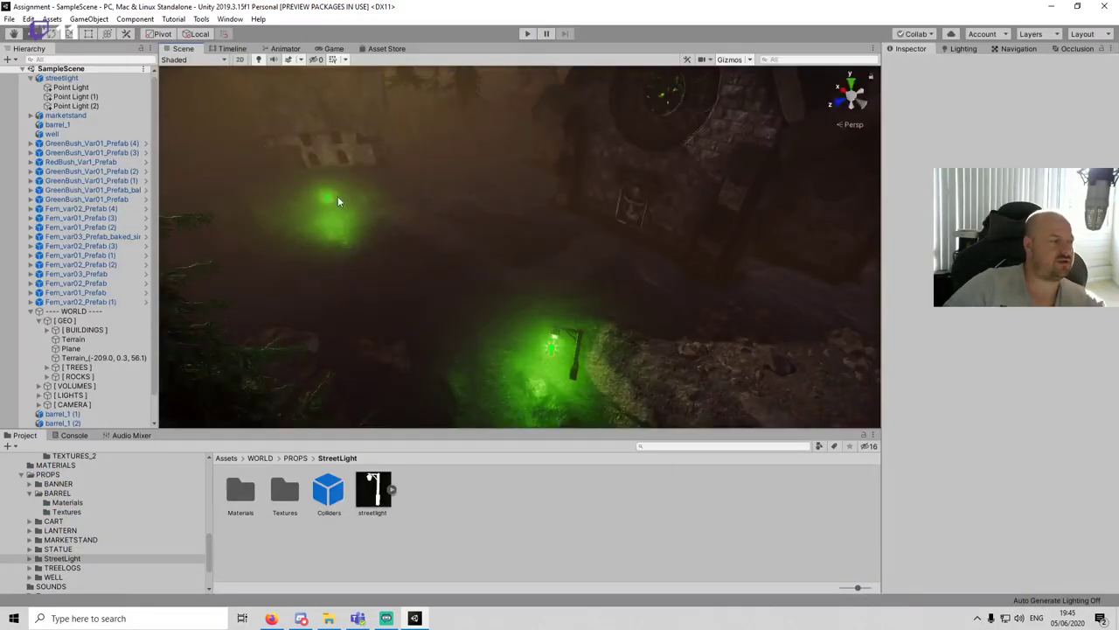
Step: Delete all three point lights from the streetlight
click(110, 87)
key(Delete)
click(105, 88)
key(Delete)
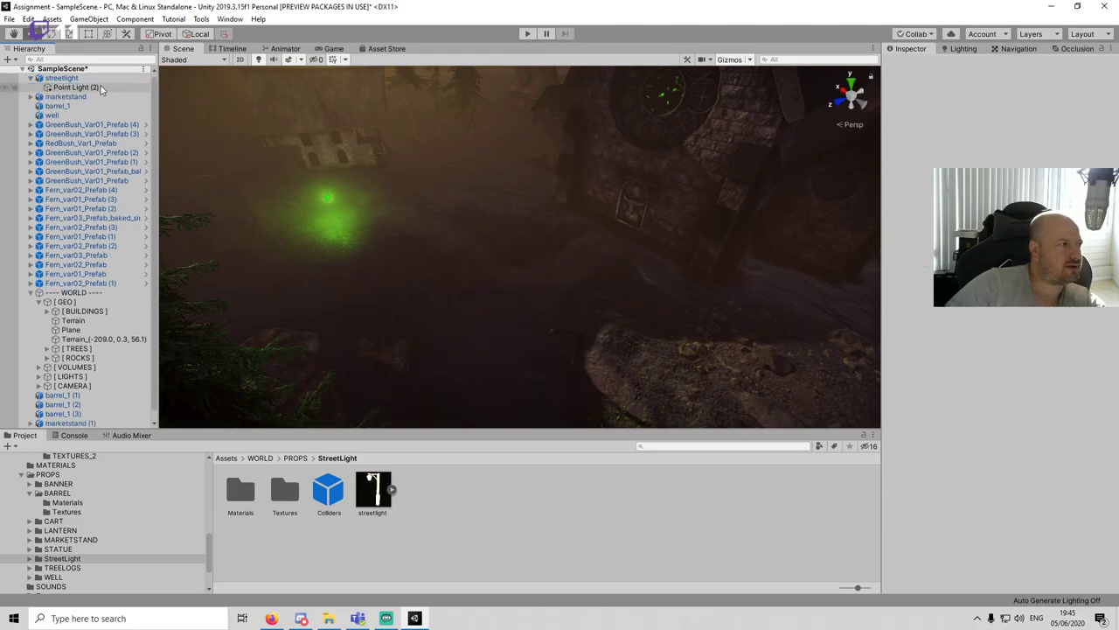
click(104, 88)
key(Delete)
Step: Duplicate the first streetlight and move the copy near the market stands, to about X -61.6, Z -41.46
scroll(575, 264, down, 8)
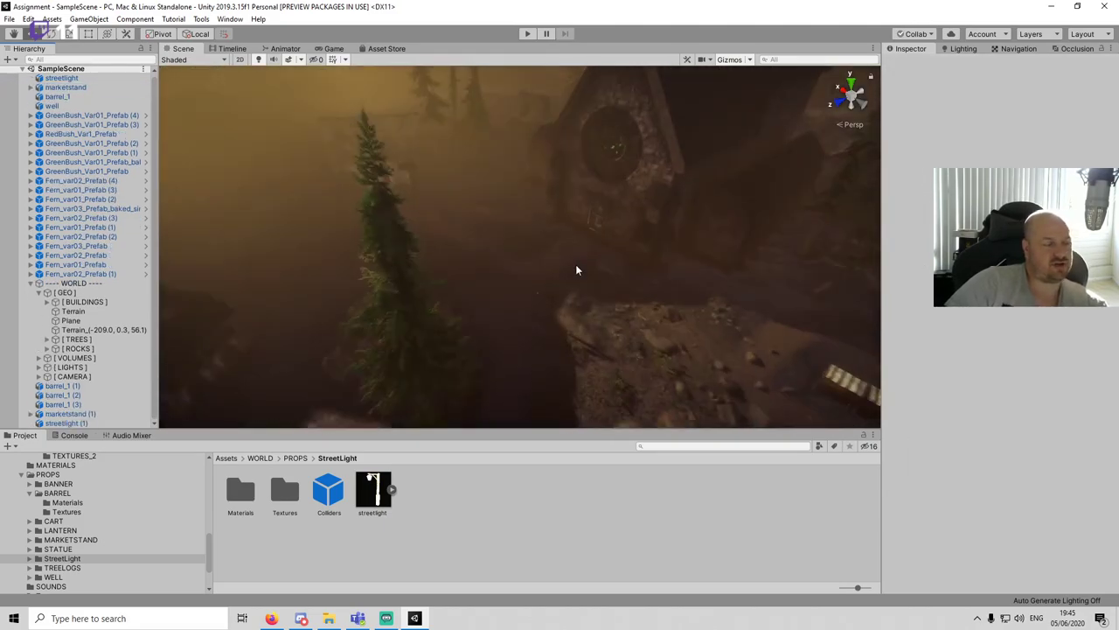
right_drag(618, 301, 622, 260)
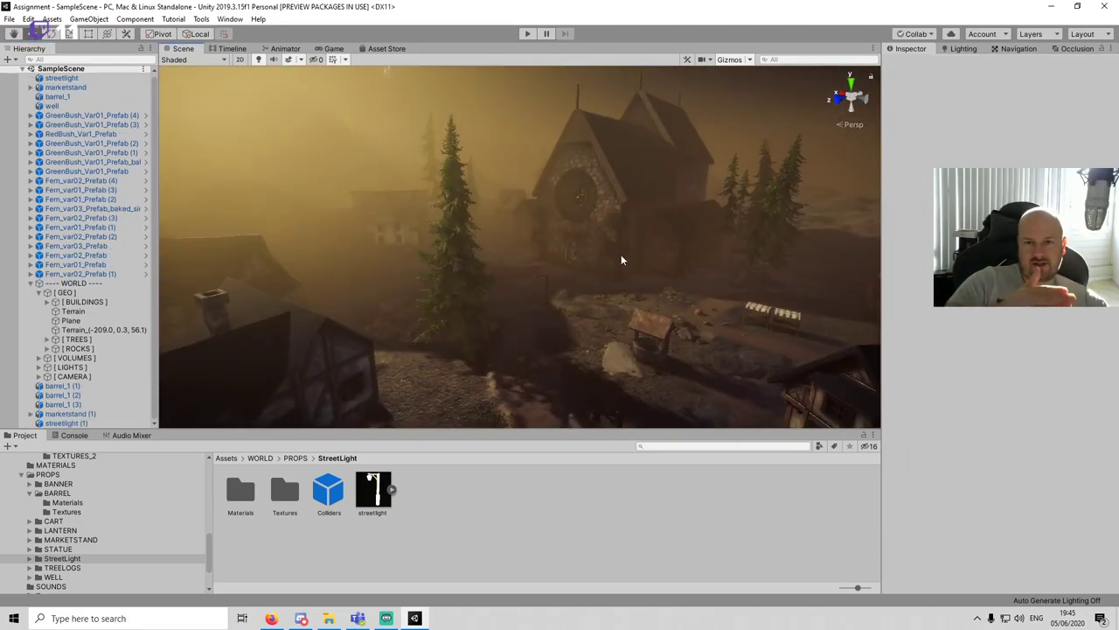
right_drag(645, 306, 525, 251)
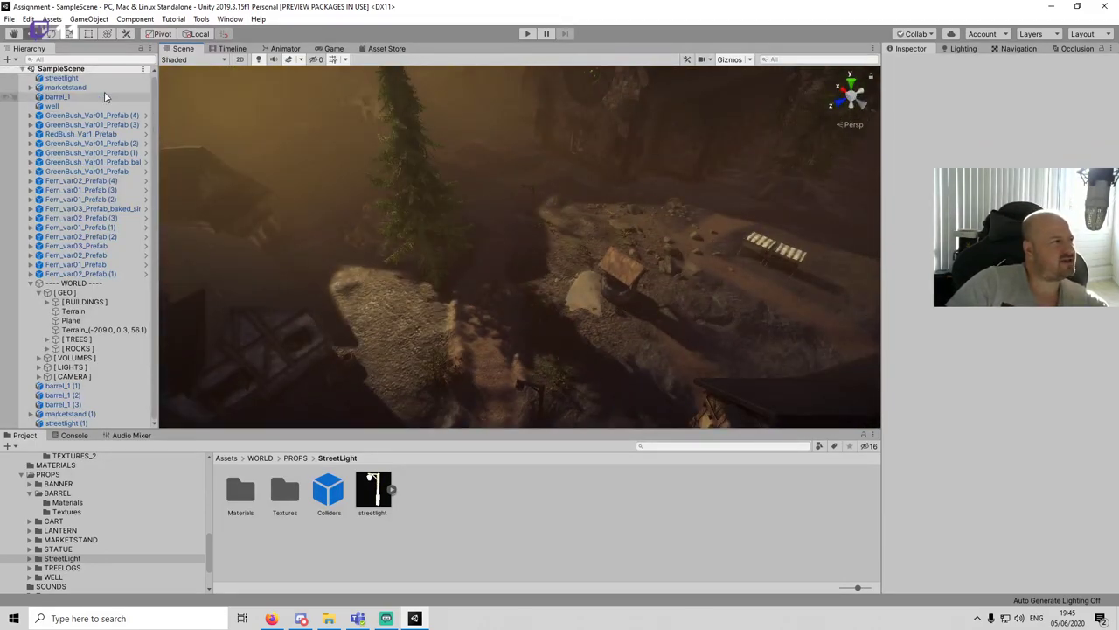
click(62, 78)
key(ctrl+d)
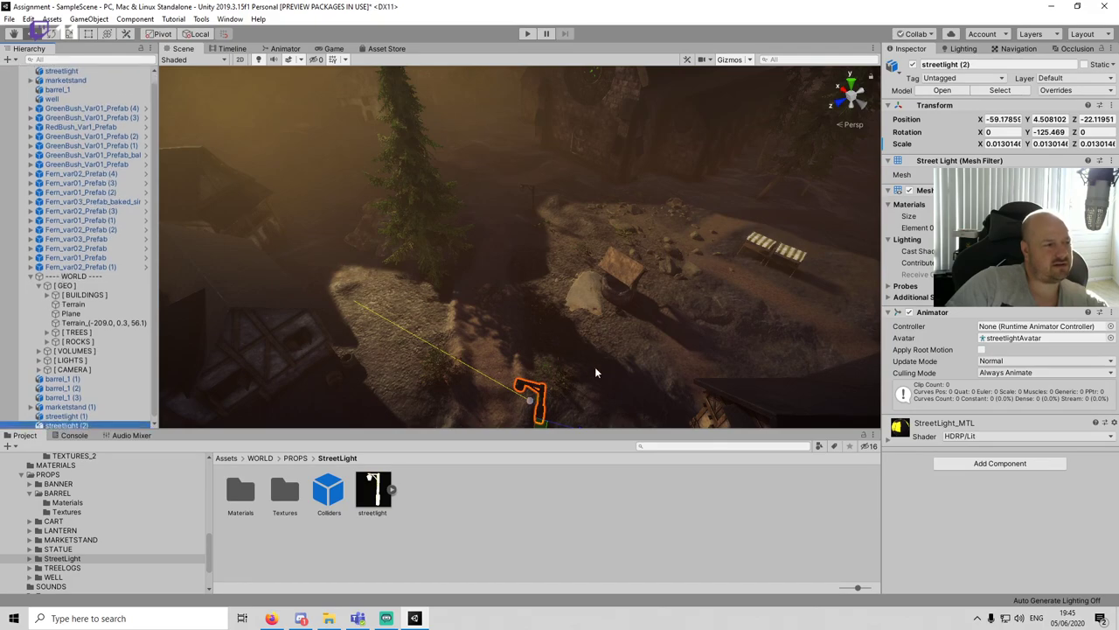
middle_drag(595, 369, 560, 294)
drag(508, 355, 715, 249)
key(f)
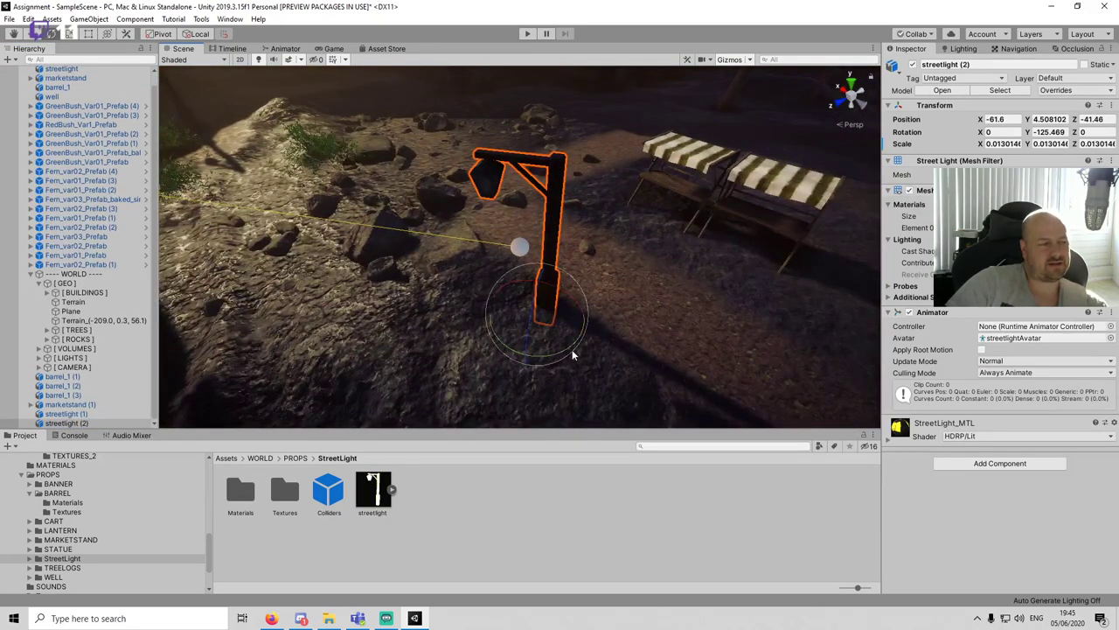
Step: Rotate the new streetlight about its vertical axis, adjust its position slightly and save the scene
drag(572, 349, 323, 320)
scroll(552, 319, down, 3)
key(w)
alt+drag(551, 320, 455, 144)
key(ctrl+s)
drag(618, 265, 616, 243)
click(654, 512)
key(ctrl+s)
middle_drag(625, 312, 770, 297)
scroll(619, 313, down, 5)
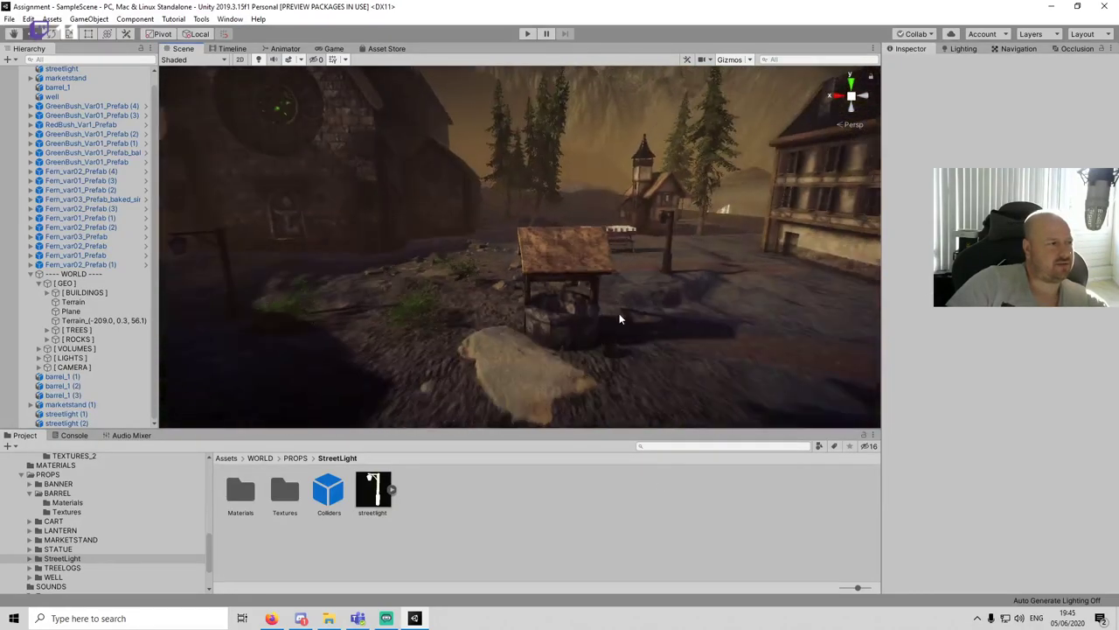
alt+drag(619, 313, 388, 345)
middle_drag(387, 344, 644, 286)
scroll(644, 286, down, 3)
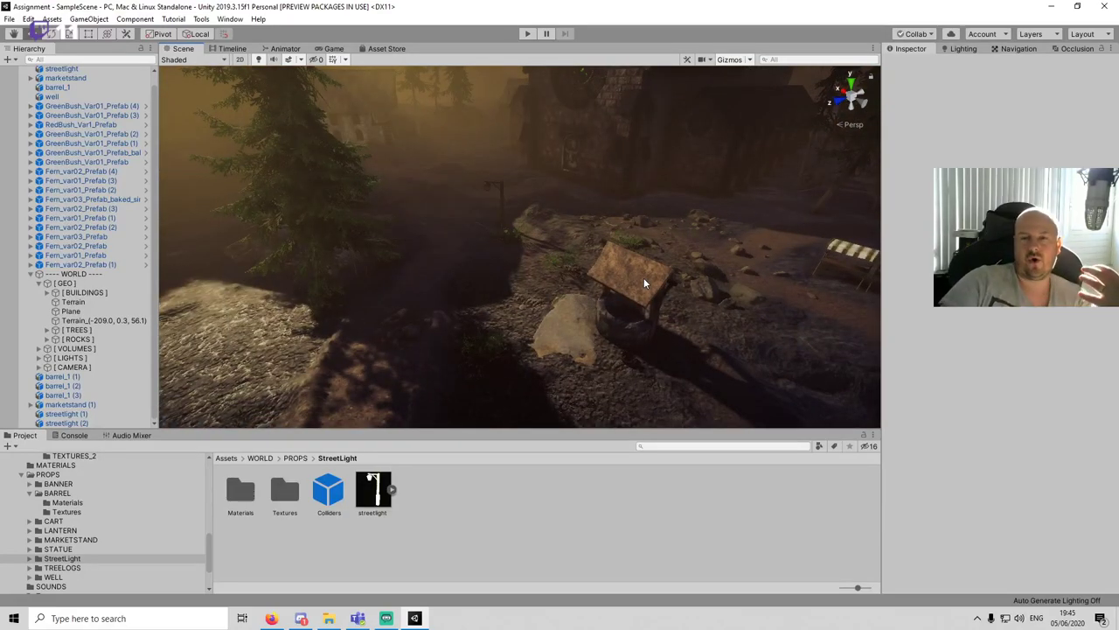
alt+drag(643, 277, 555, 216)
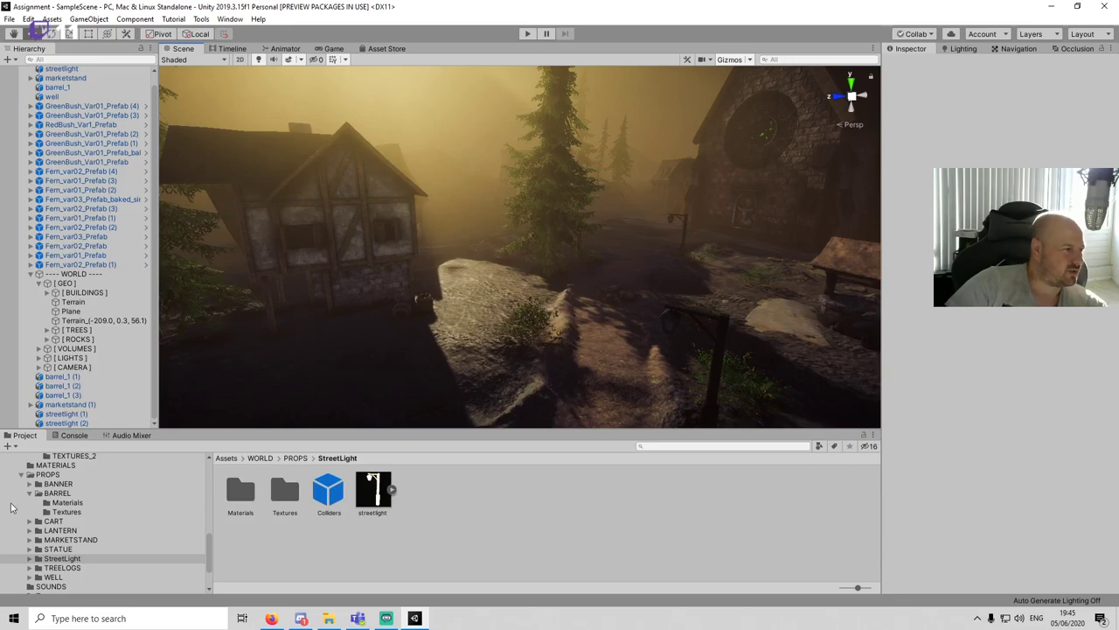
Step: Preview the village scene in Play mode and return to editing
click(30, 494)
alt+drag(436, 316, 586, 196)
click(334, 48)
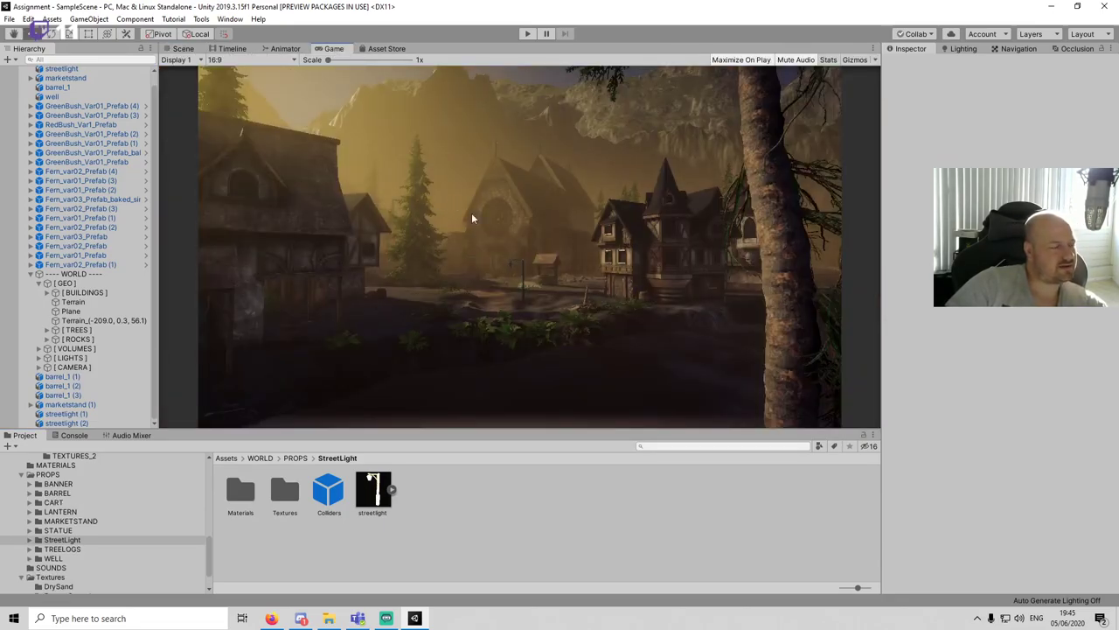
click(526, 34)
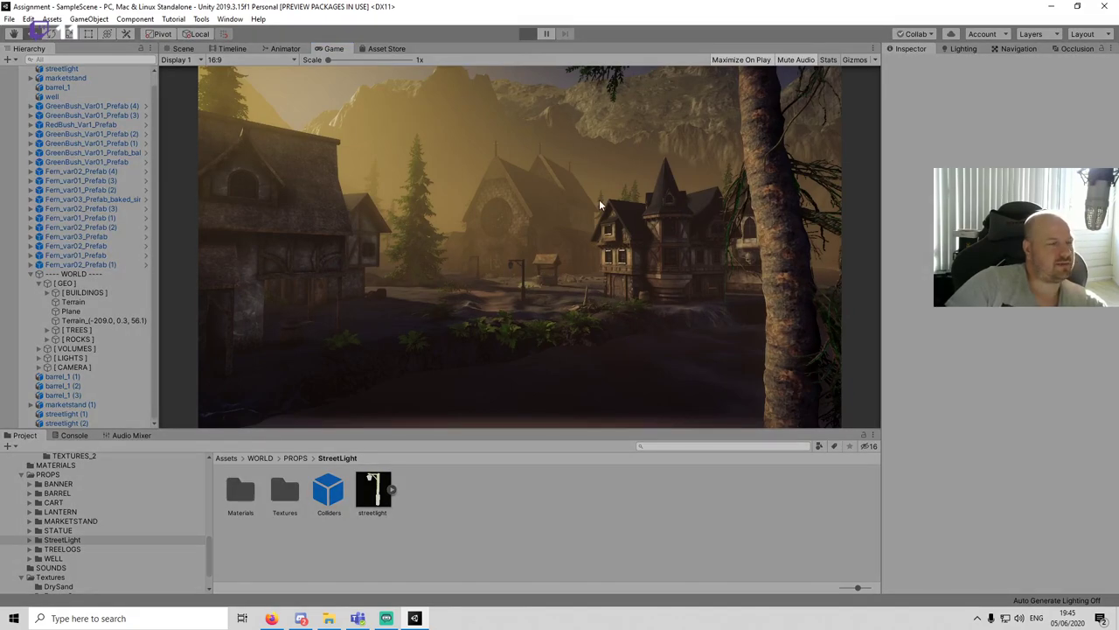
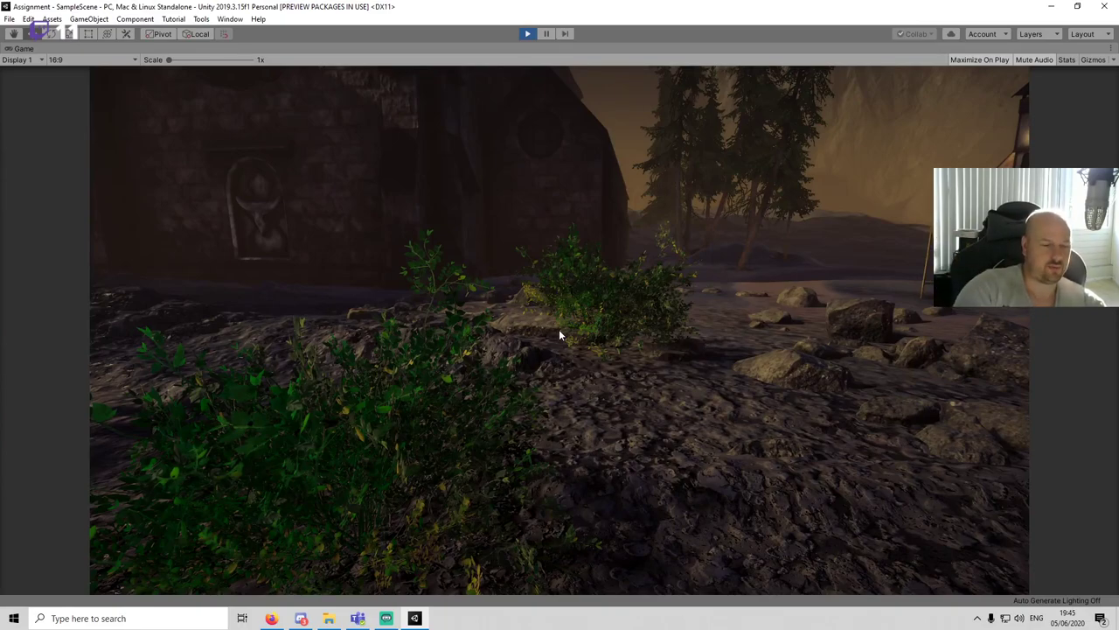
key(ctrl+p)
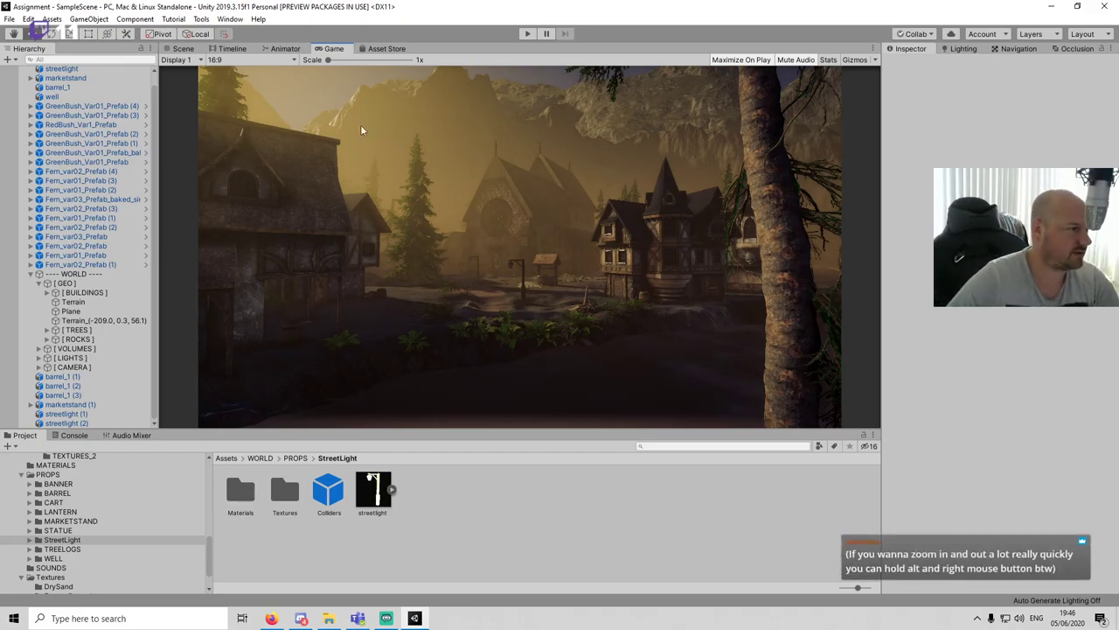
Step: Delete GreenBush_Var01_Prefab (4), the green bush standing on the rocky ground in front of the church
click(183, 49)
scroll(625, 265, down, 6)
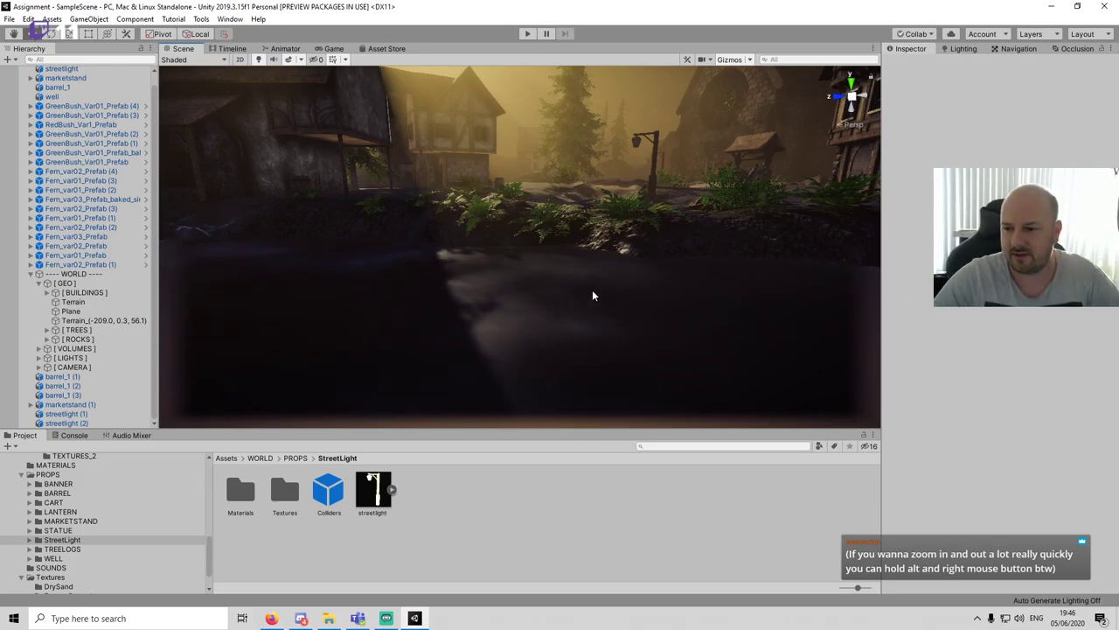
alt+right_drag(565, 232, 584, 297)
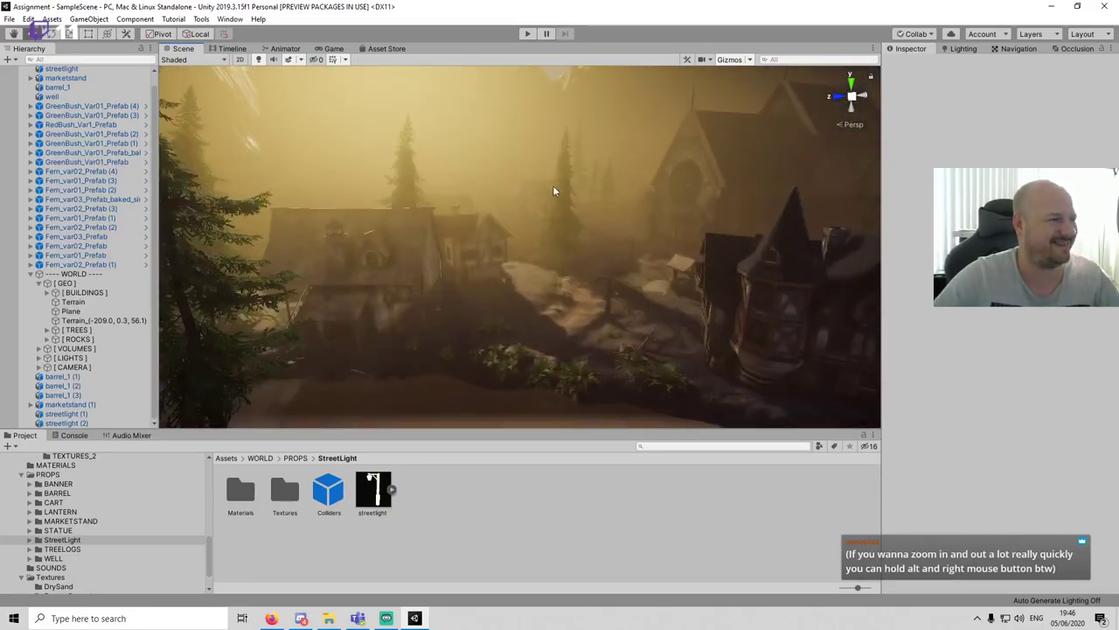
alt+drag(584, 297, 577, 251)
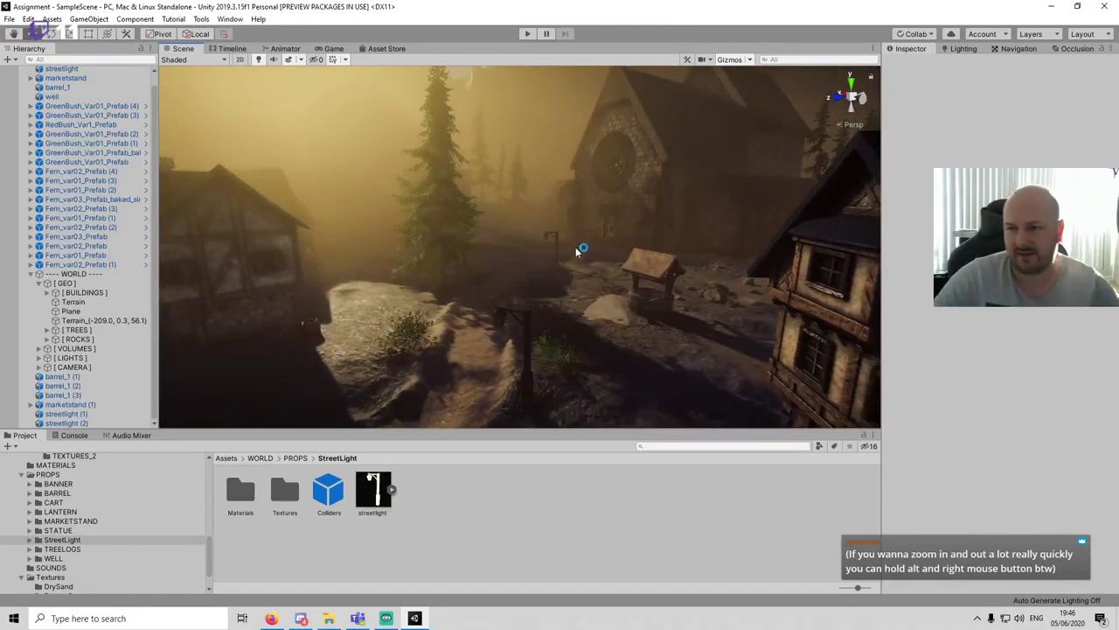
middle_drag(551, 274, 600, 253)
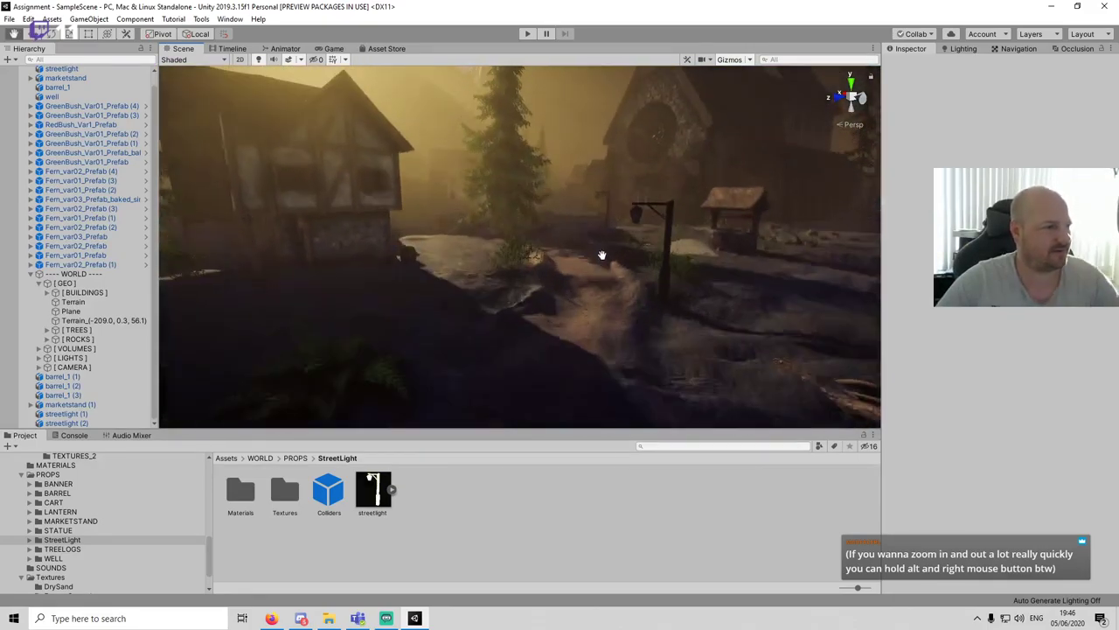
right_drag(511, 276, 588, 327)
middle_drag(609, 312, 672, 299)
click(671, 298)
click(667, 292)
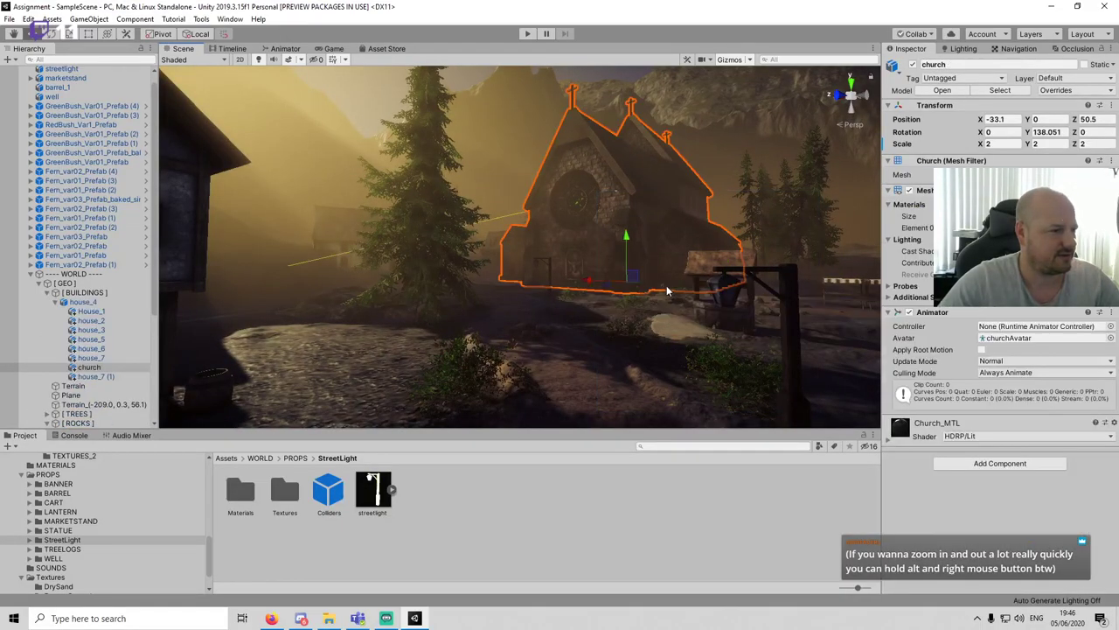
right_drag(680, 311, 789, 327)
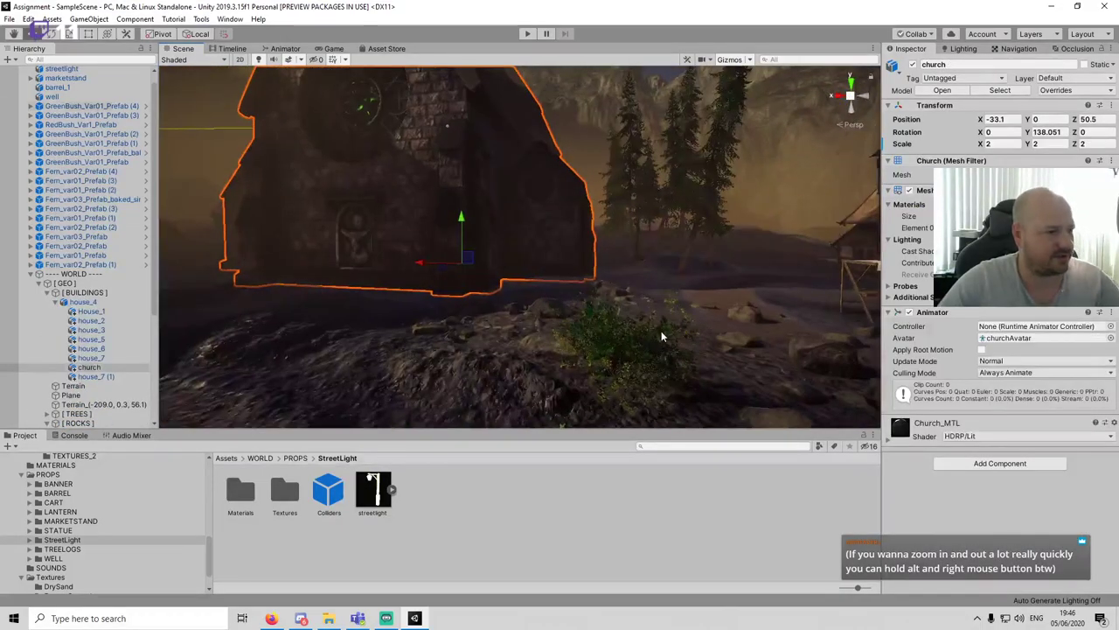
click(662, 335)
key(Delete)
Step: Inspect the bushes and path around the central streetlight, and check the composition through the game camera
scroll(528, 246, down, 10)
mouse_move(536, 292)
middle_down()
mouse_move(465, 313)
mouse_move(556, 284)
middle_up()
scroll(556, 283, up, 8)
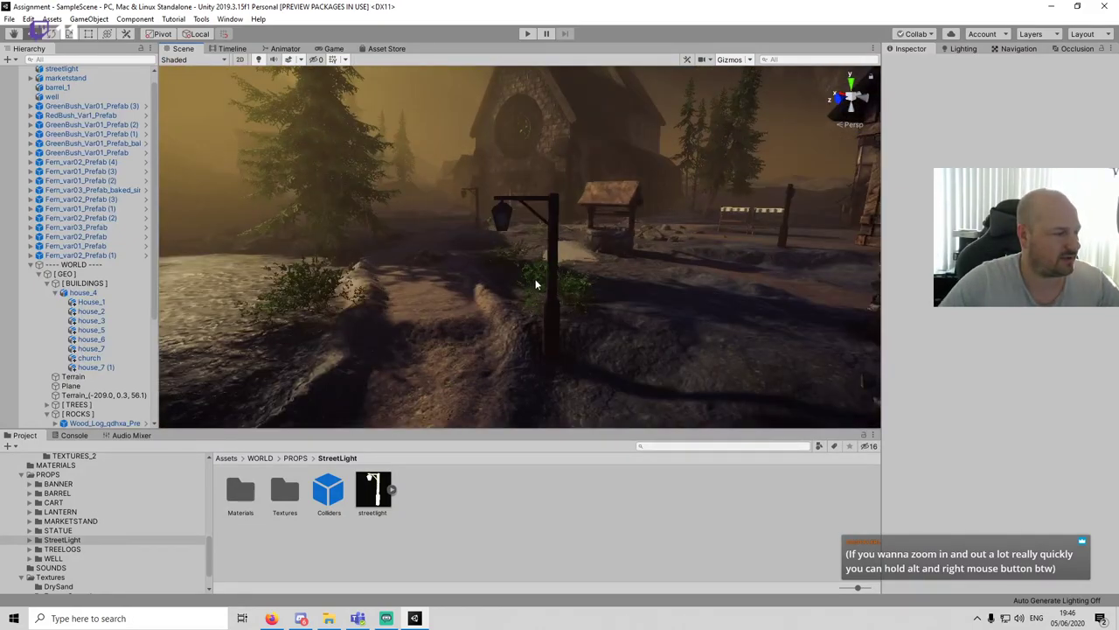
click(535, 281)
click(567, 365)
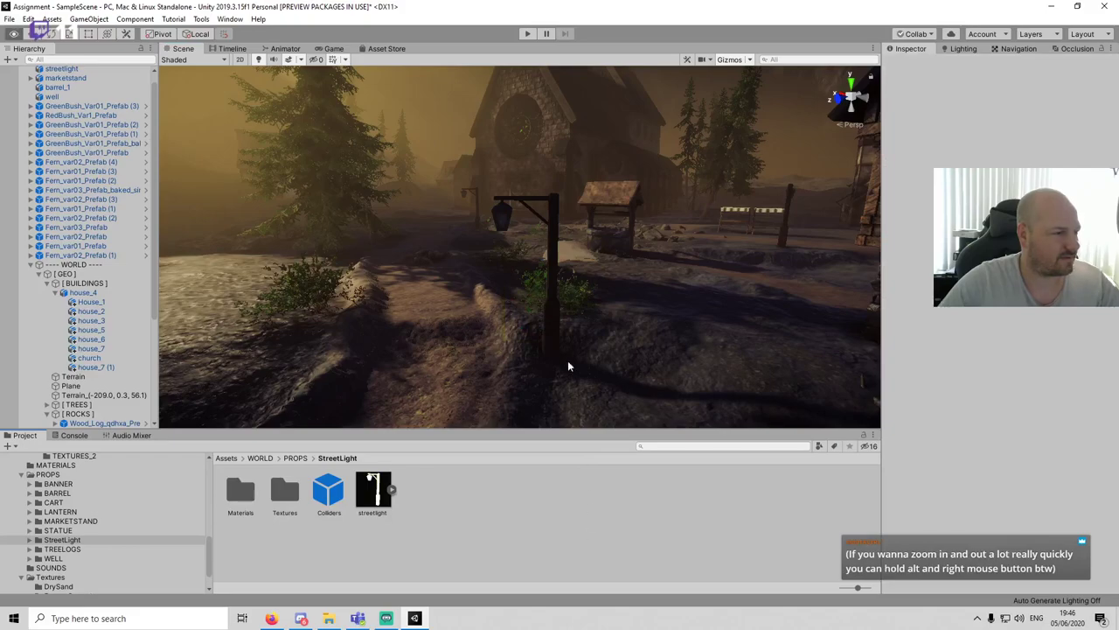
alt+drag(617, 337, 665, 297)
middle_drag(664, 298, 612, 341)
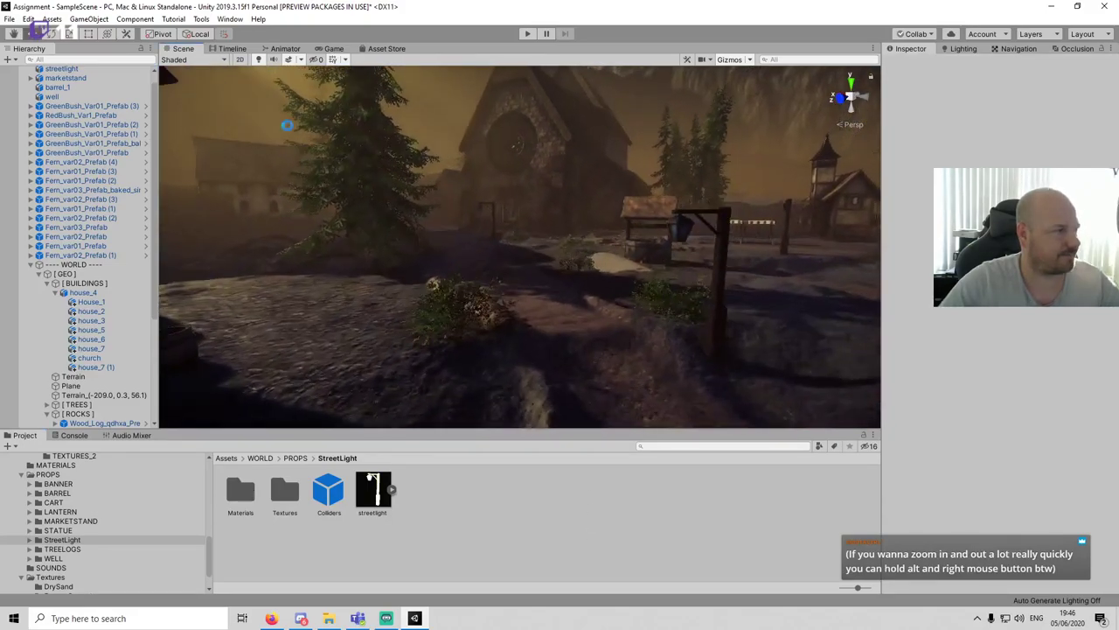
click(333, 50)
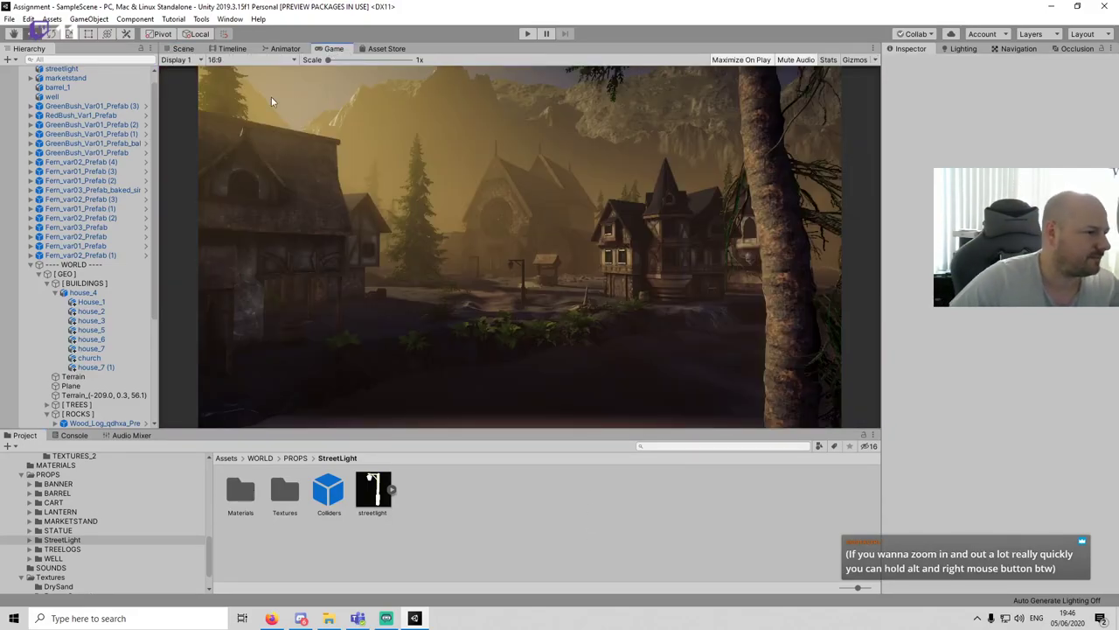
Step: Delete three ferns from the dense cluster on the riverbank in front of the streetlight, including Fern_var03_Prefab
click(183, 49)
alt+drag(524, 312, 530, 290)
right_drag(530, 289, 555, 307)
click(575, 339)
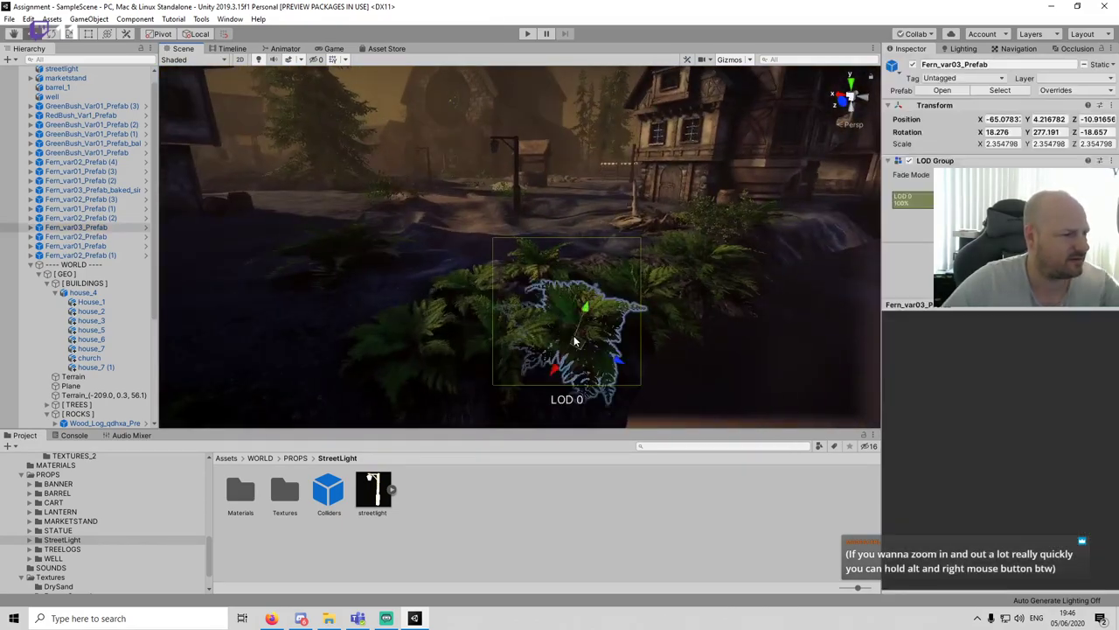
key(Delete)
click(477, 273)
key(Delete)
click(653, 286)
key(Delete)
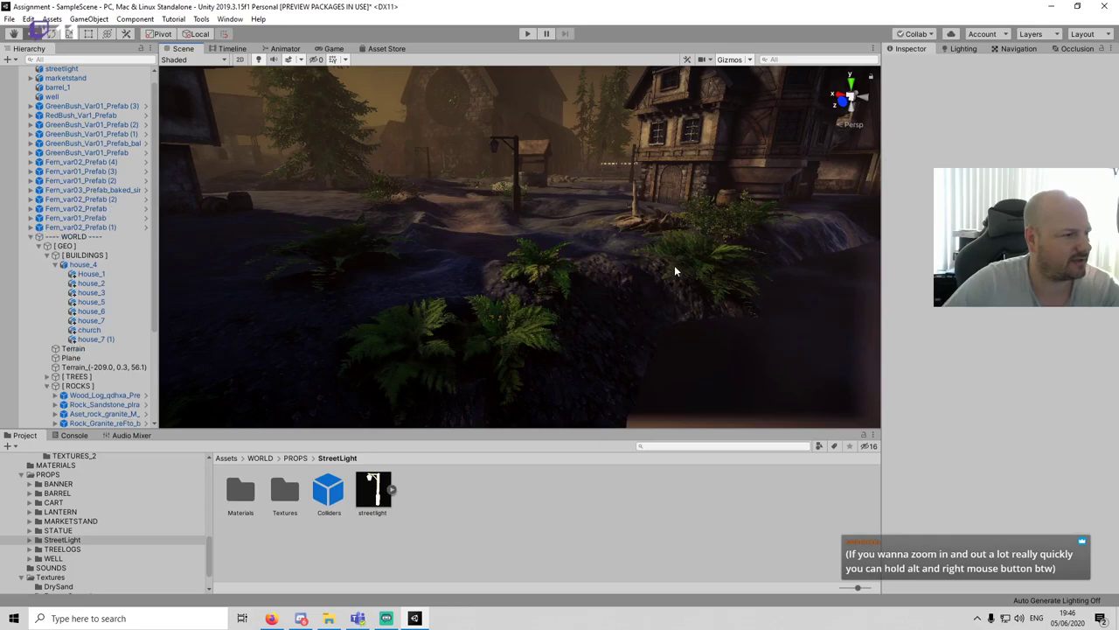
Step: Preview the thinned-out riverbank plants in Play mode and return to editing
click(334, 49)
click(526, 34)
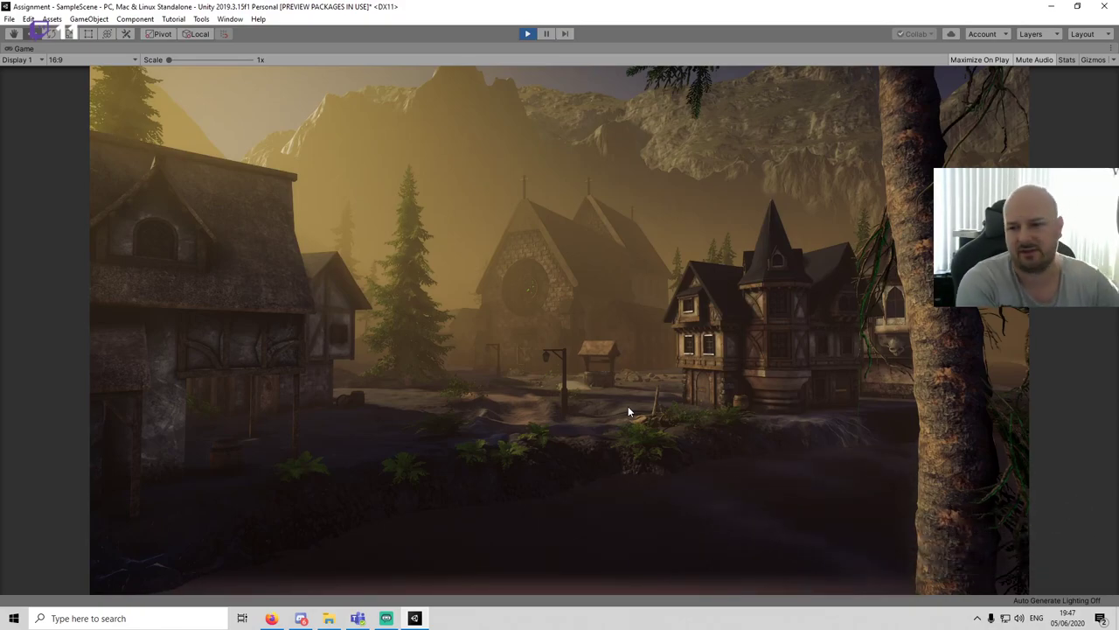
key(ctrl+p)
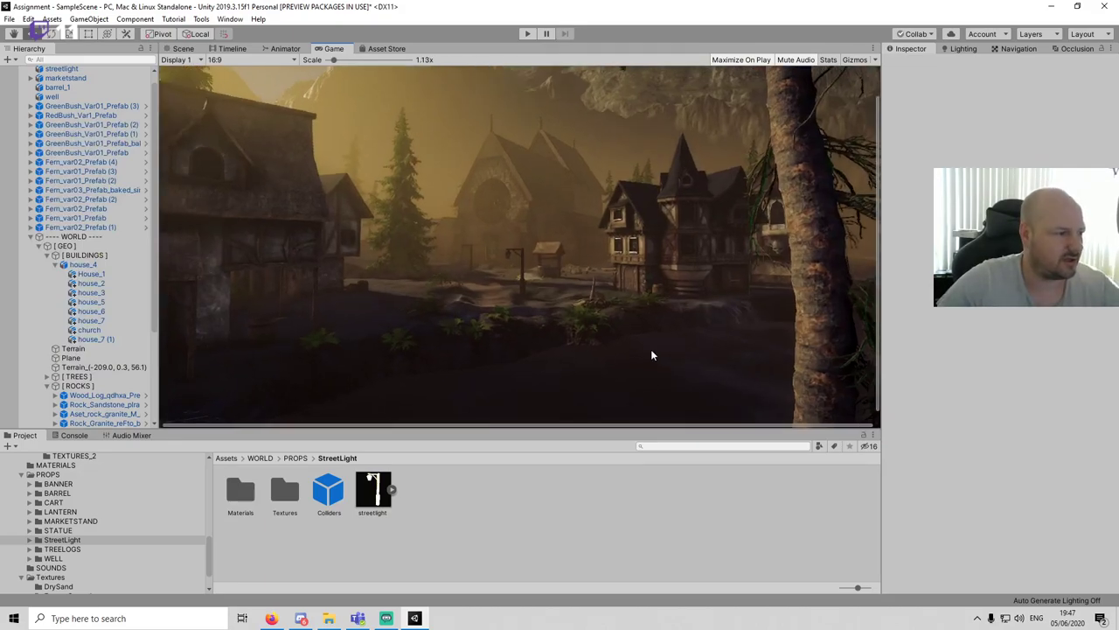
Step: Delete the original GreenBush_Var01_Prefab and check the result through the game camera
click(183, 49)
right_drag(417, 232, 426, 115)
key(w)
click(473, 257)
key(Delete)
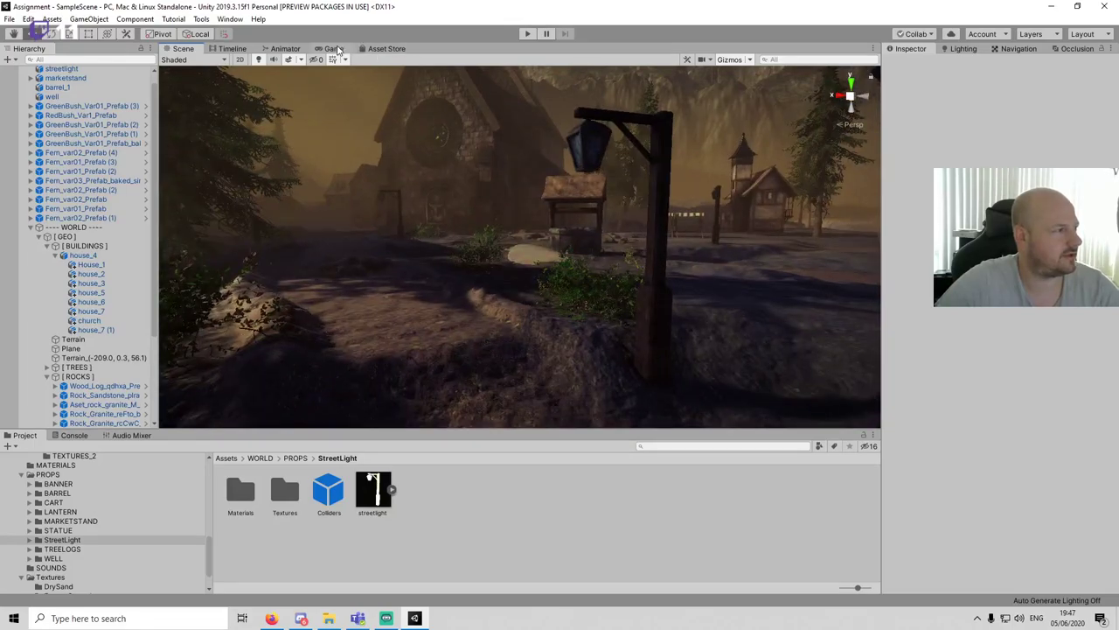
click(336, 49)
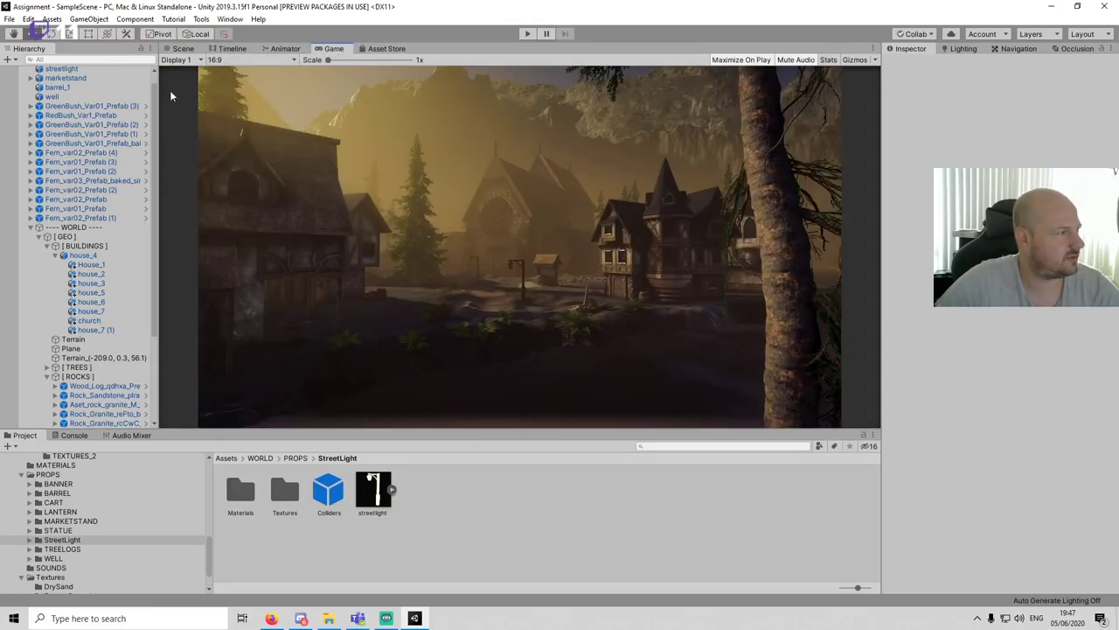
Step: Delete Fern_var02_Prefab (2) from the riverbank, save the scene and check the result through the game camera
click(180, 49)
right_drag(514, 256, 538, 310)
click(539, 310)
key(Delete)
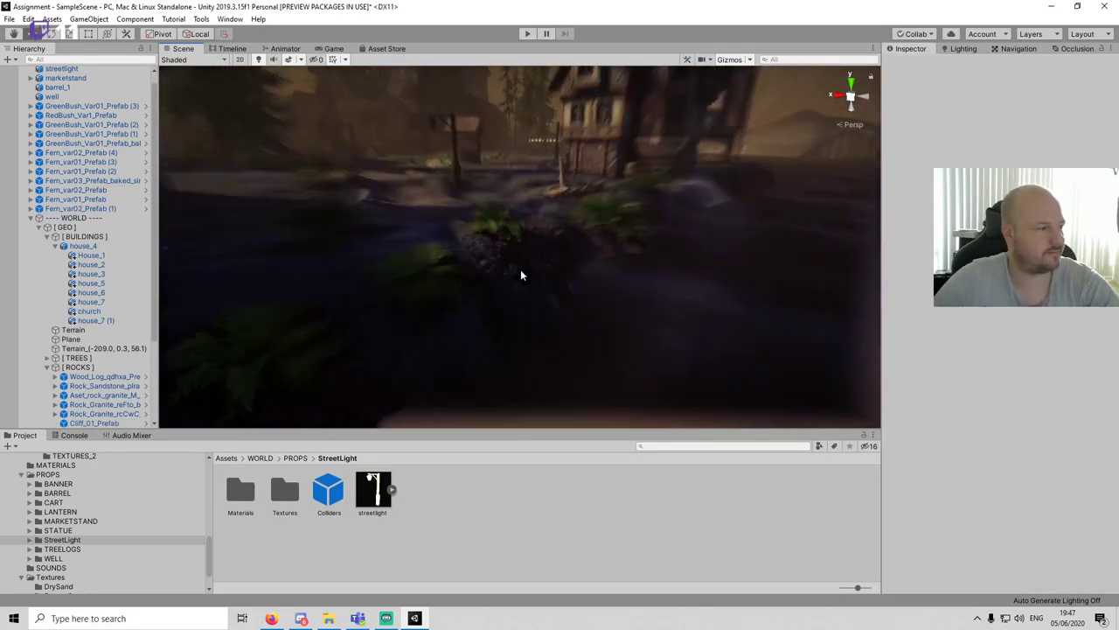
scroll(521, 271, down, 3)
key(ctrl+s)
scroll(525, 303, up, 4)
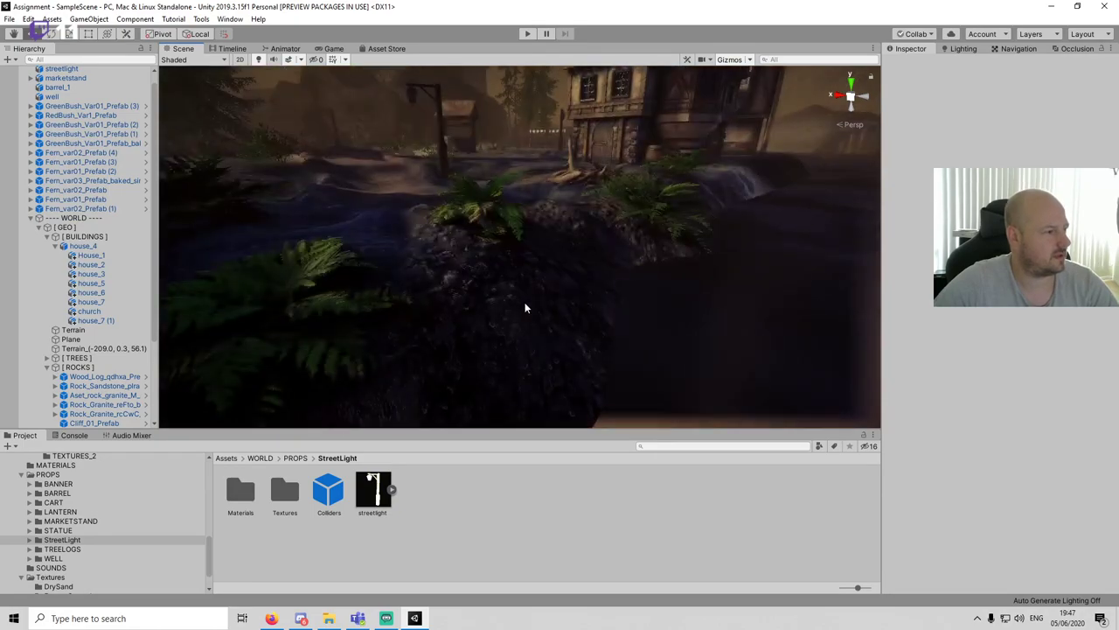
scroll(526, 308, down, 3)
right_drag(577, 303, 563, 368)
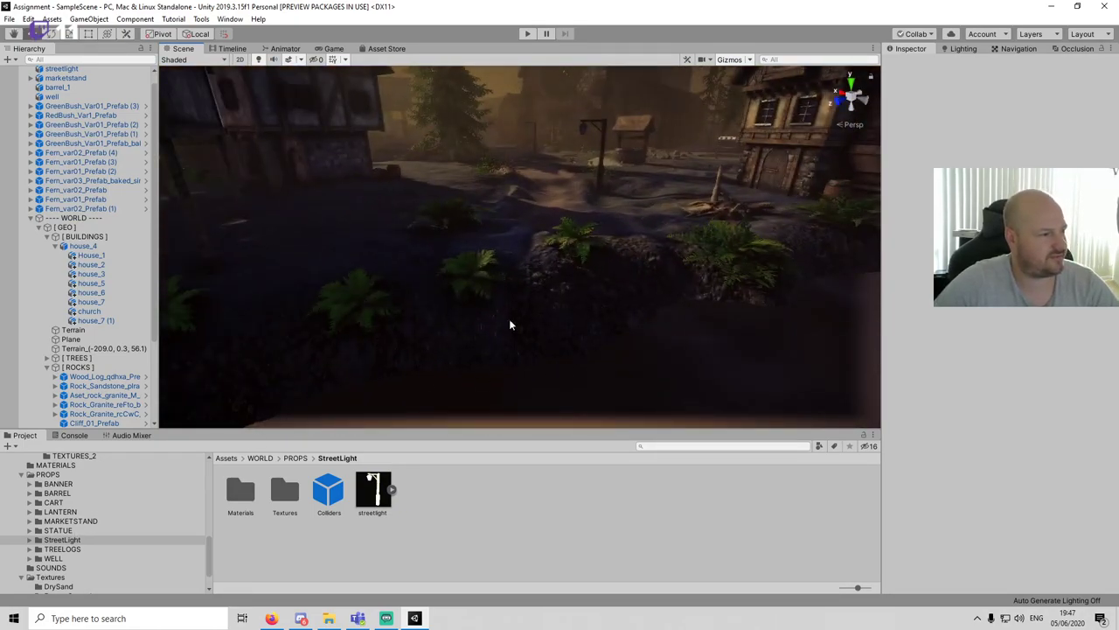
click(333, 48)
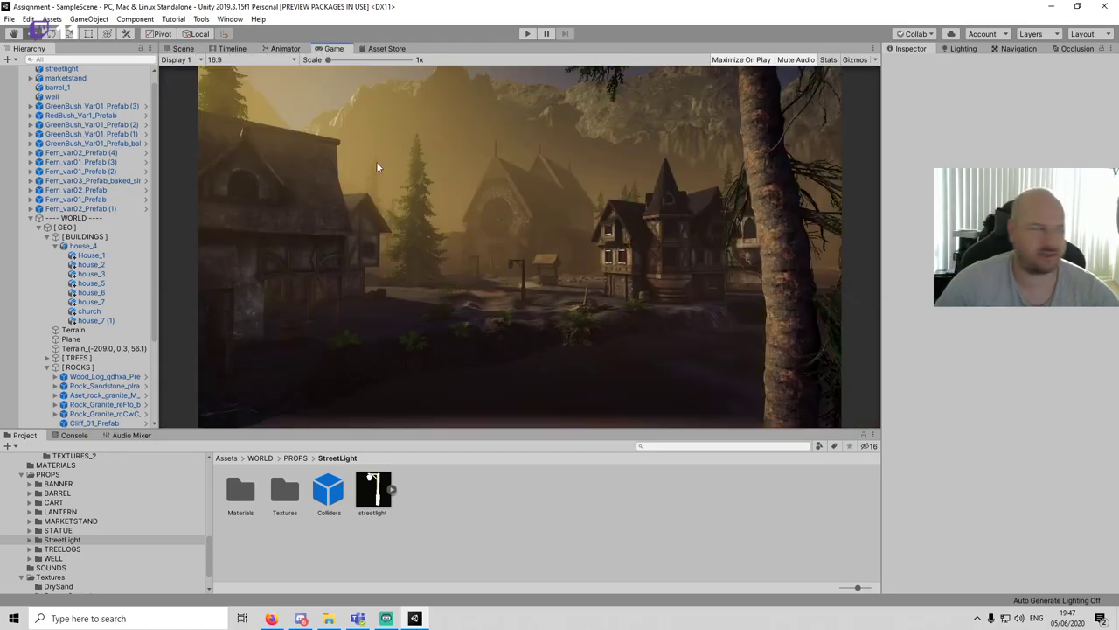
Step: Deactivate the water Plane to expose the riverbed
click(183, 49)
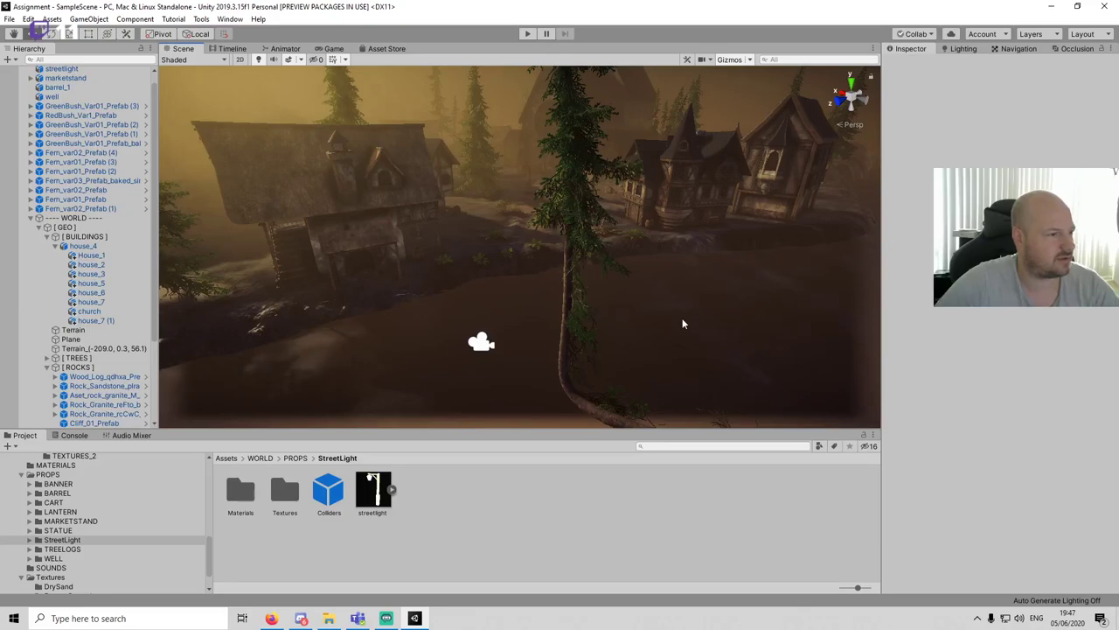
click(682, 320)
click(912, 66)
click(710, 516)
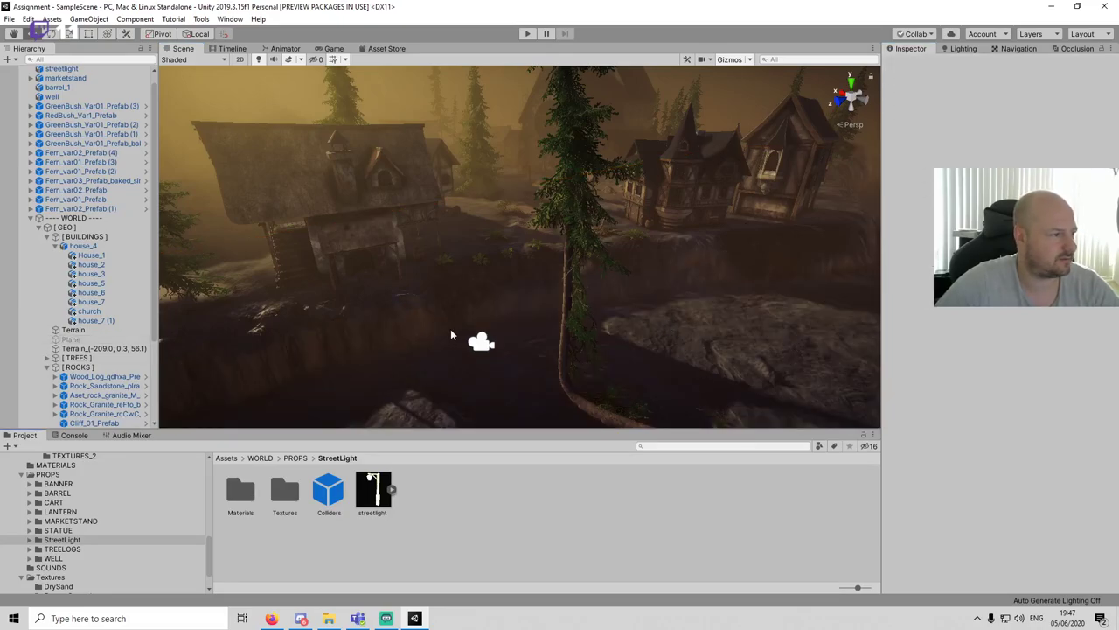
Step: Browse the Quixel Megascans assets and show the contents of the Rock_Granite_rcCwC folder
scroll(96, 525, up, 5)
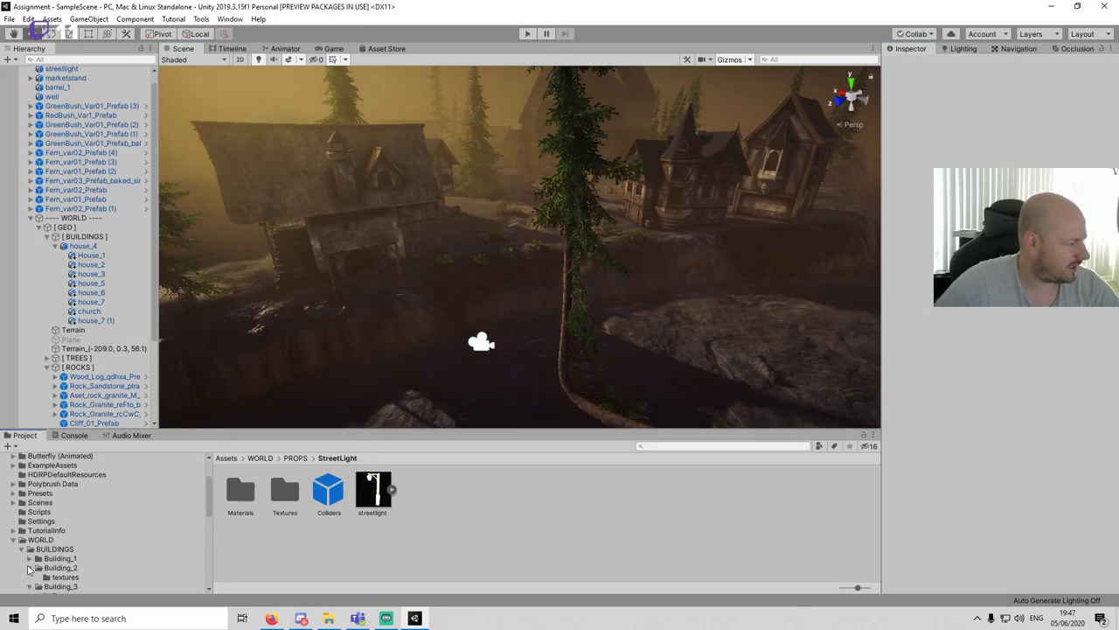
scroll(35, 511, up, 3)
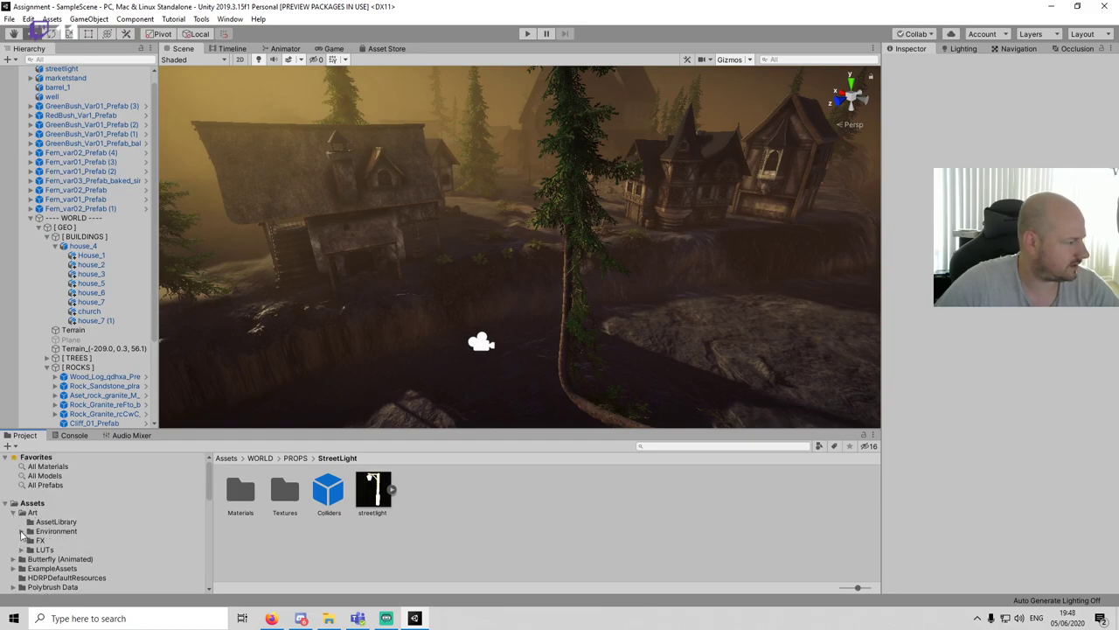
click(22, 530)
click(46, 533)
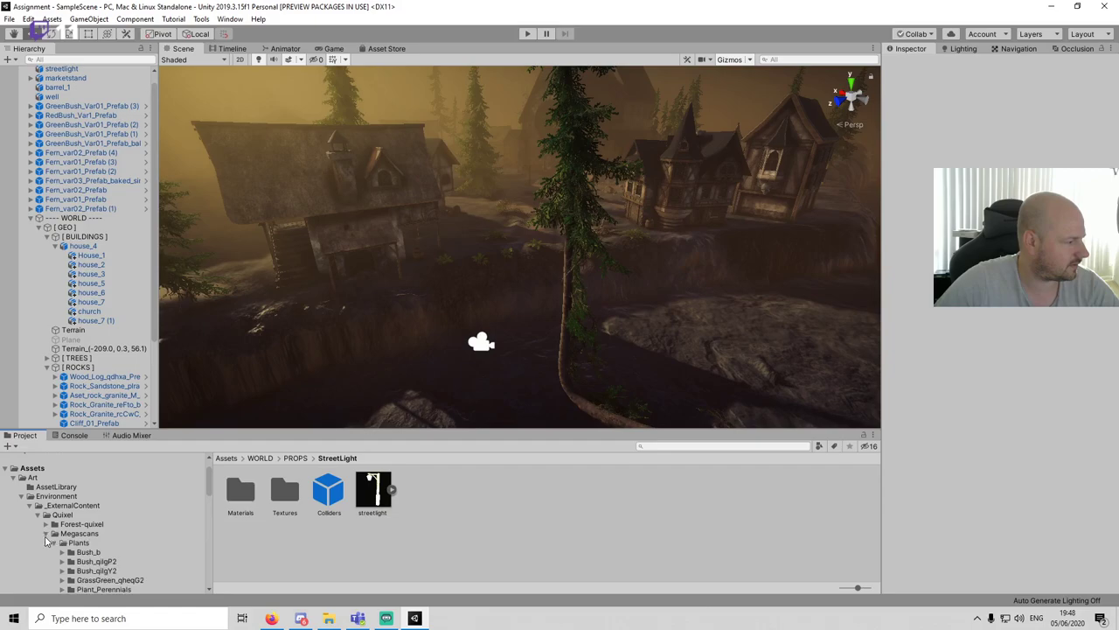
click(55, 542)
click(52, 531)
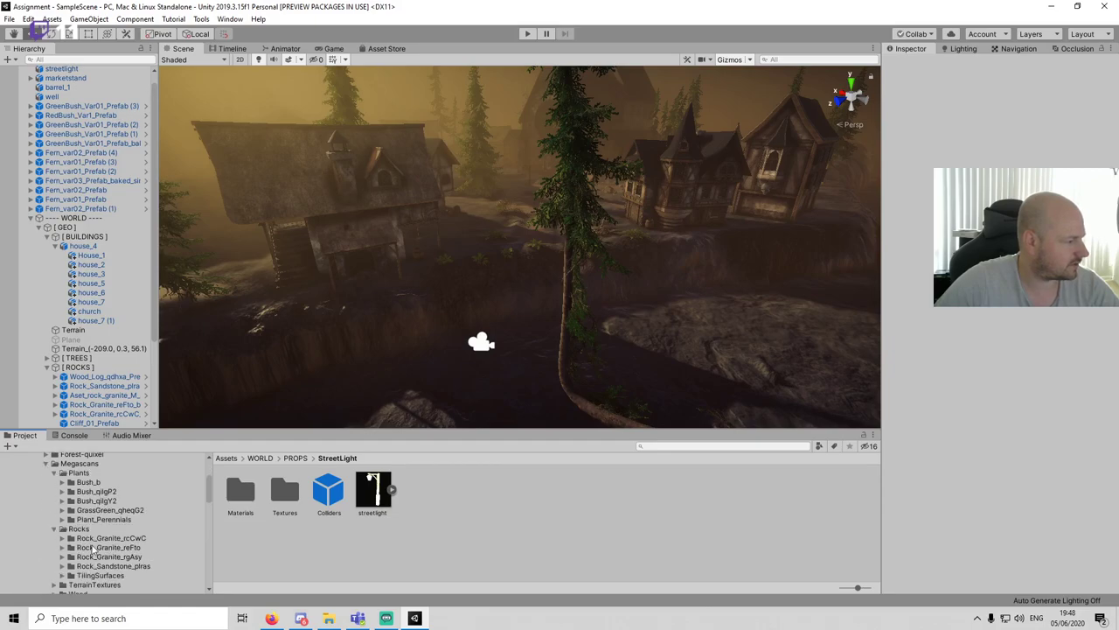
click(102, 540)
Step: Open the Rock_06 folder among the environment's Cliffs assets
scroll(86, 549, down, 5)
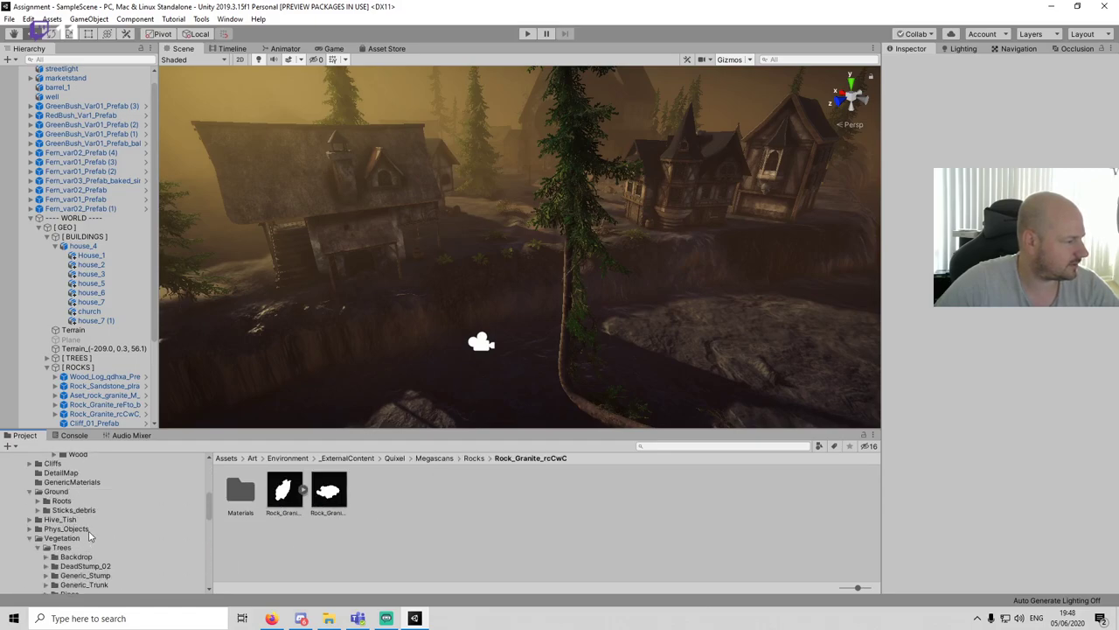
scroll(96, 538, down, 2)
click(35, 504)
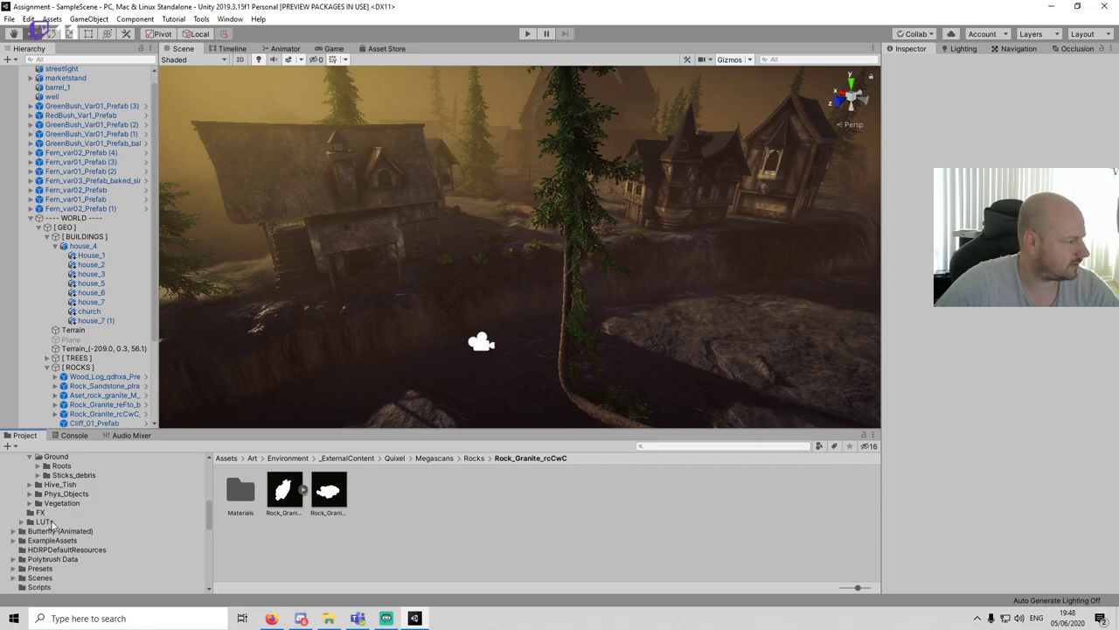
scroll(52, 516, up, 2)
click(29, 464)
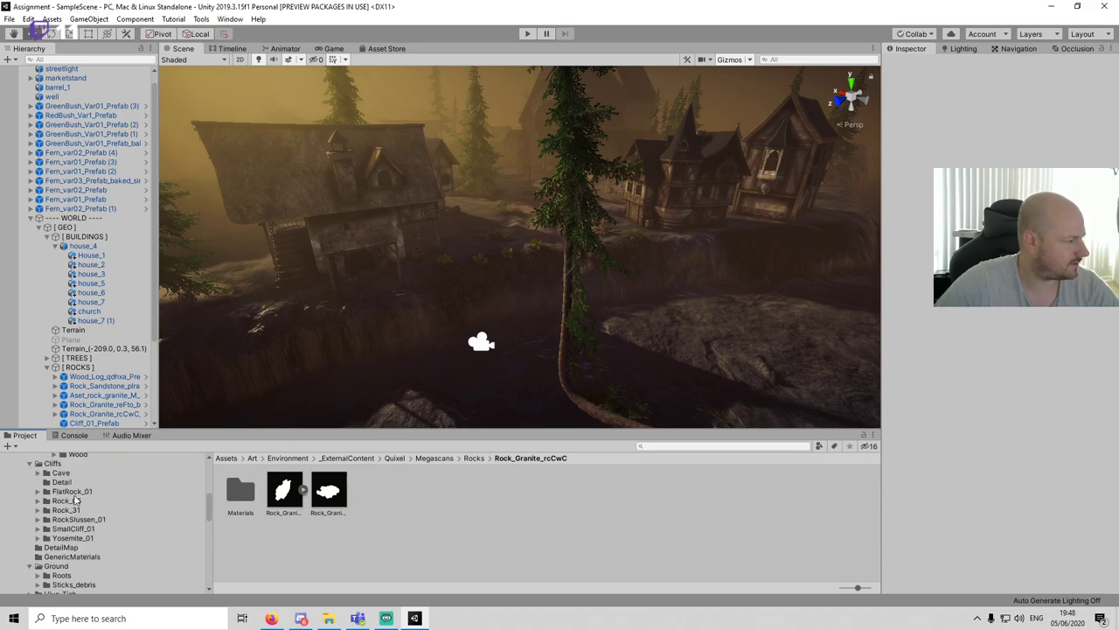
click(39, 501)
click(67, 500)
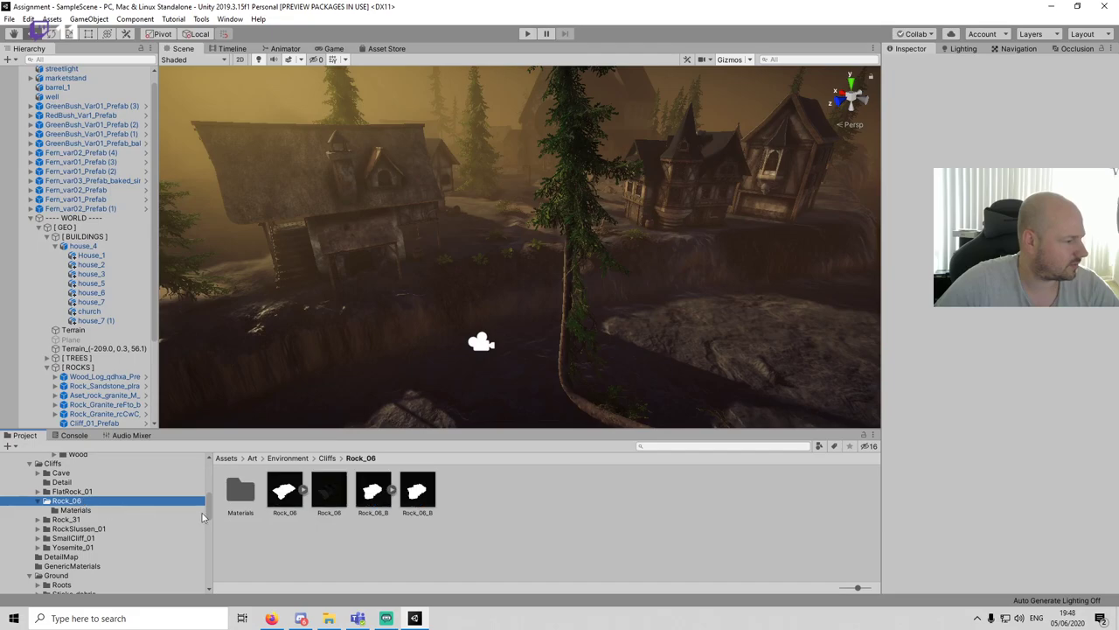
Step: Add the Rock_06 prefab to the riverbed and move it against the bank below the village
click(333, 495)
drag(332, 499, 669, 324)
drag(778, 329, 786, 327)
key(w)
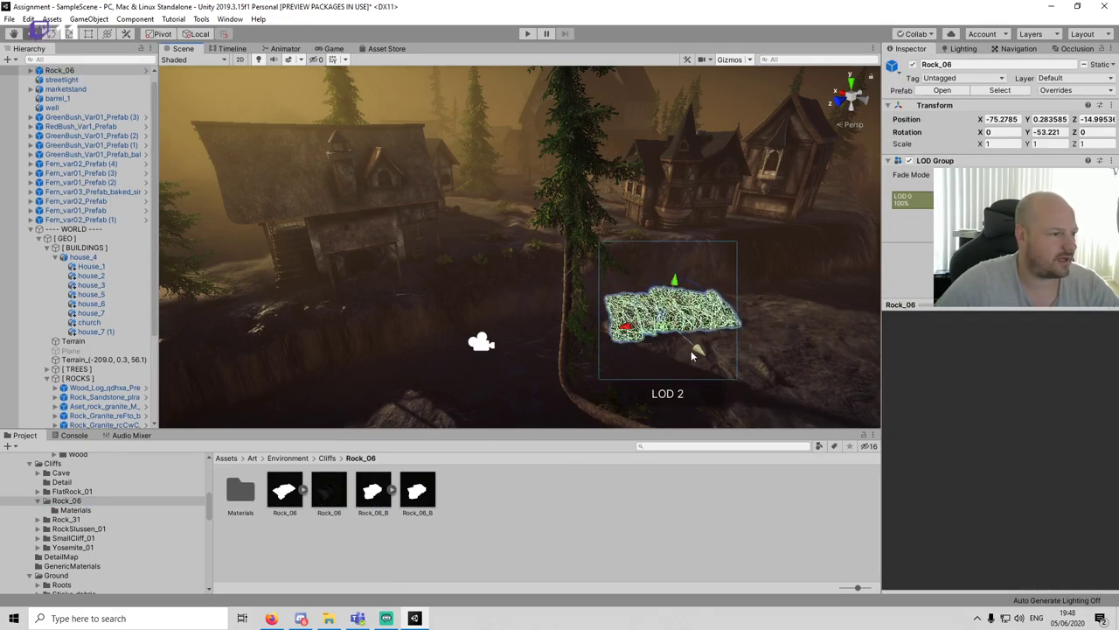
drag(696, 355, 661, 326)
key(f)
Step: Scale Rock_06 up uniformly so it covers the riverbank, and inspect it from several sides
key(r)
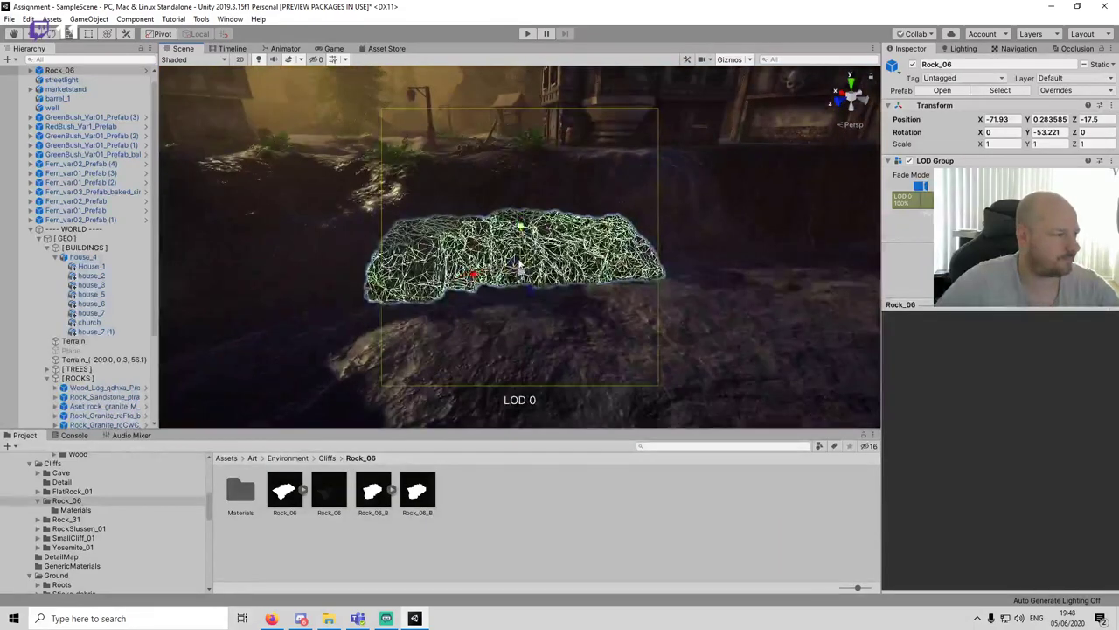
drag(521, 271, 563, 258)
click(587, 557)
right_drag(568, 314, 573, 287)
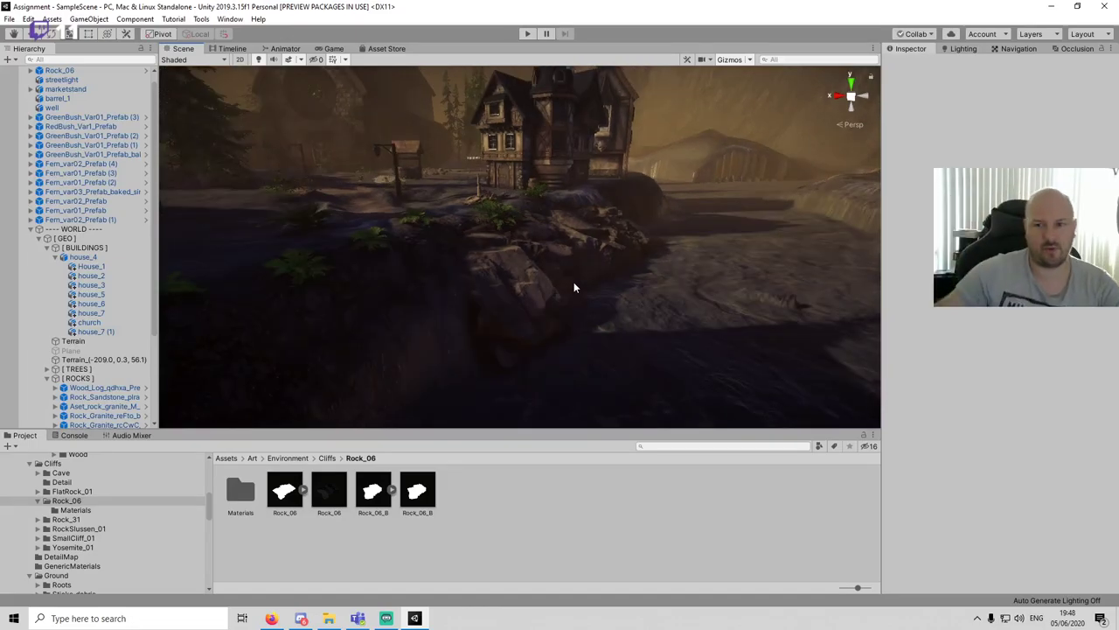
alt+drag(574, 287, 432, 228)
right_drag(432, 227, 539, 265)
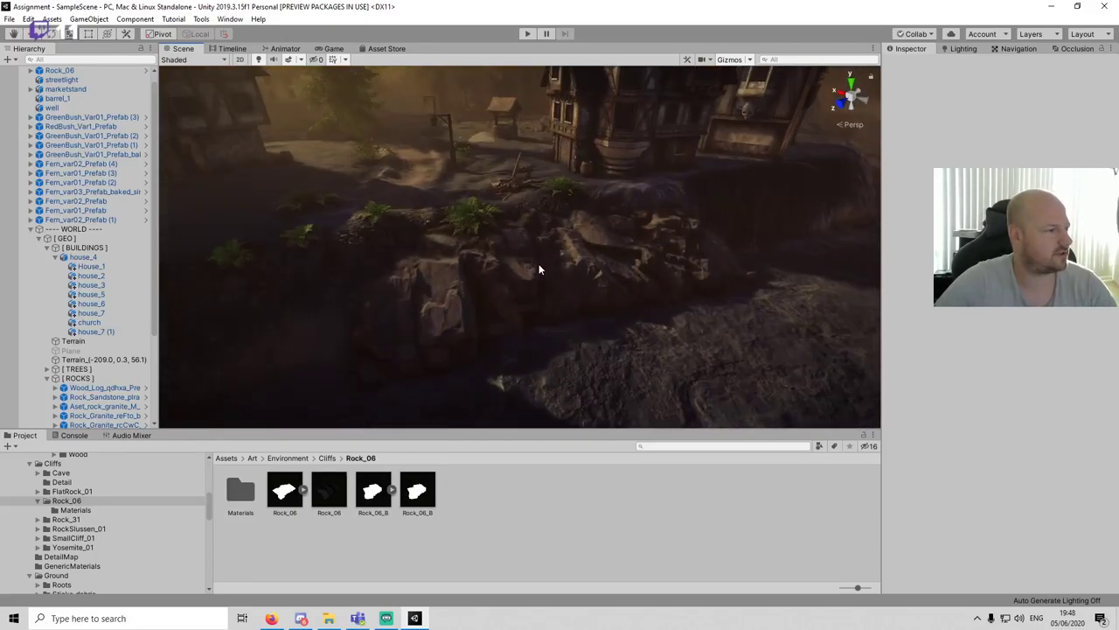
Step: Duplicate Rock_06, place the copy further along the riverbank at about X -64.32, Z -5.42, and check it through the game camera
click(540, 265)
key(ctrl+d)
drag(643, 267, 479, 331)
key(w)
click(516, 529)
mouse_move(516, 302)
right_down()
mouse_move(519, 271)
mouse_move(569, 250)
mouse_move(510, 288)
right_up()
click(508, 327)
drag(529, 317, 539, 320)
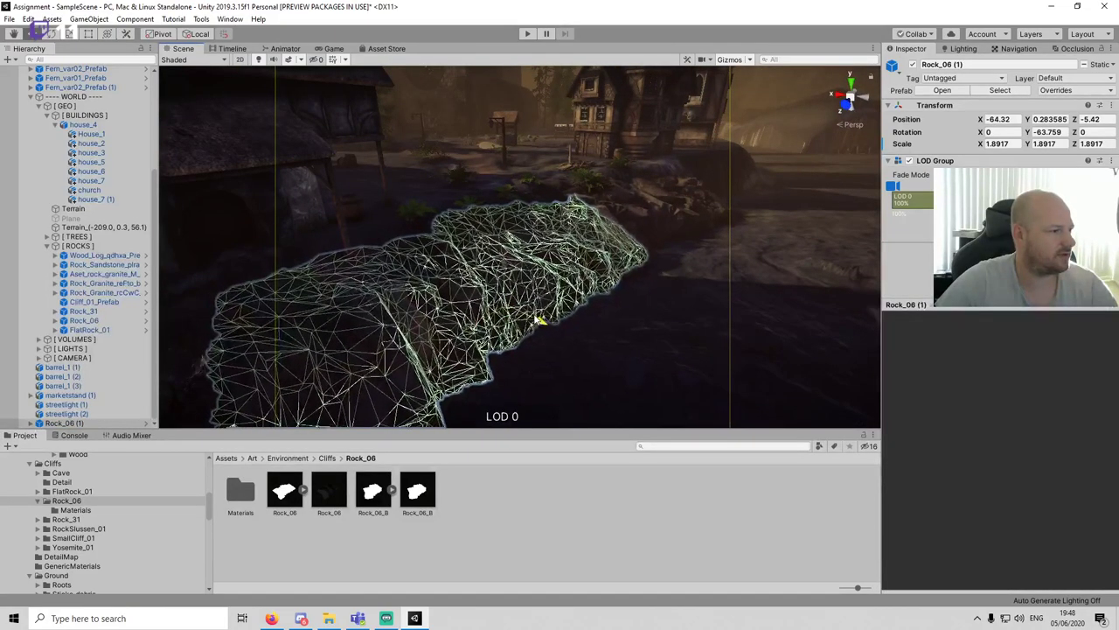
click(611, 331)
right_drag(611, 331, 520, 283)
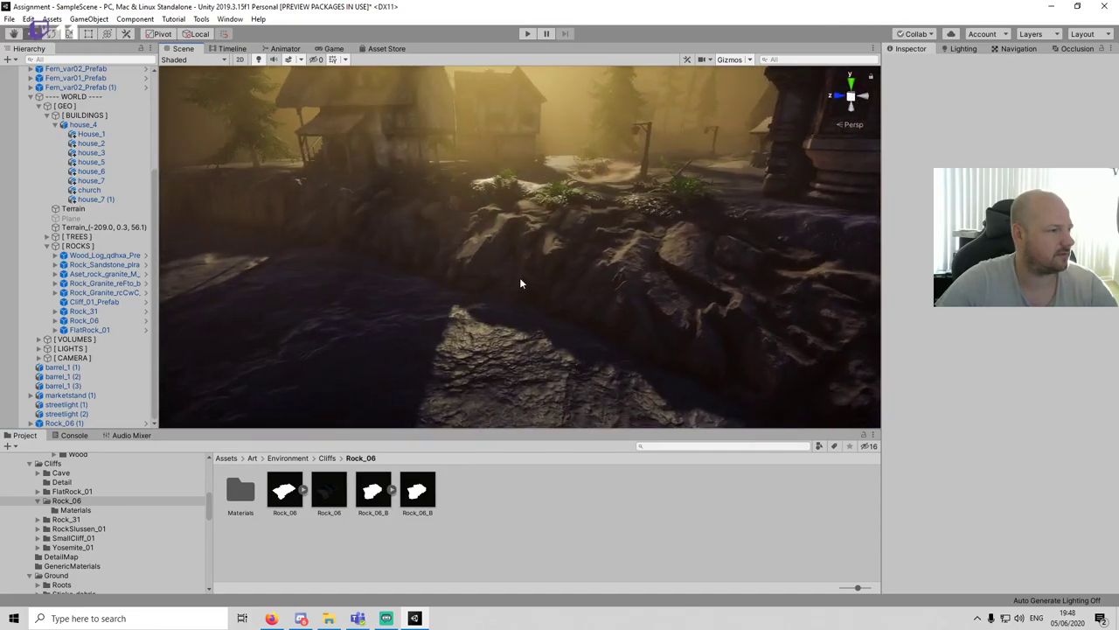
click(333, 48)
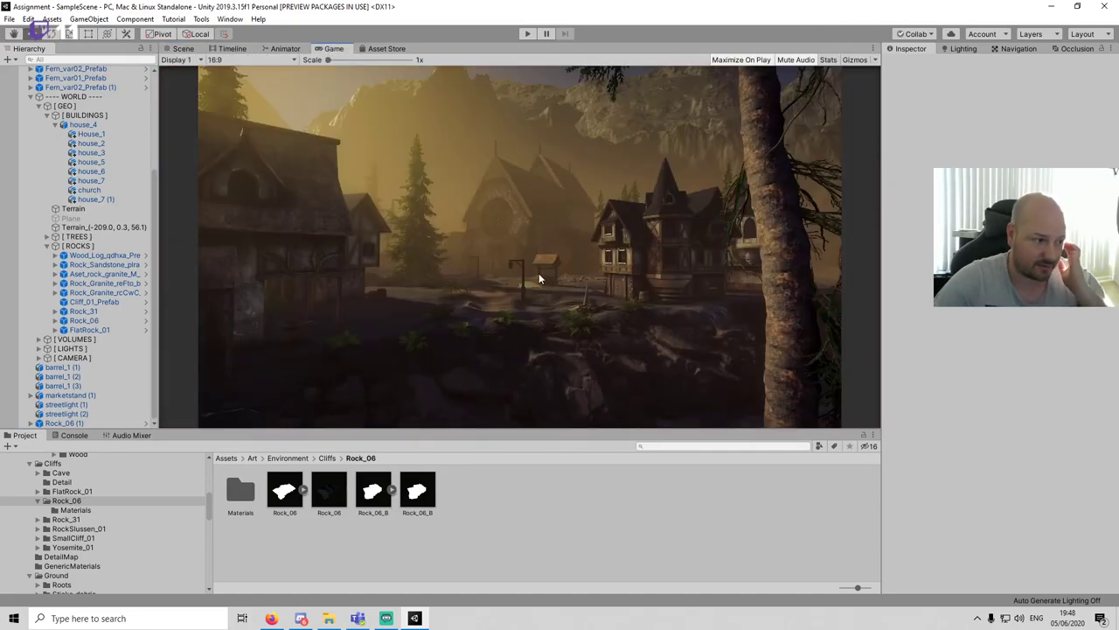
click(183, 48)
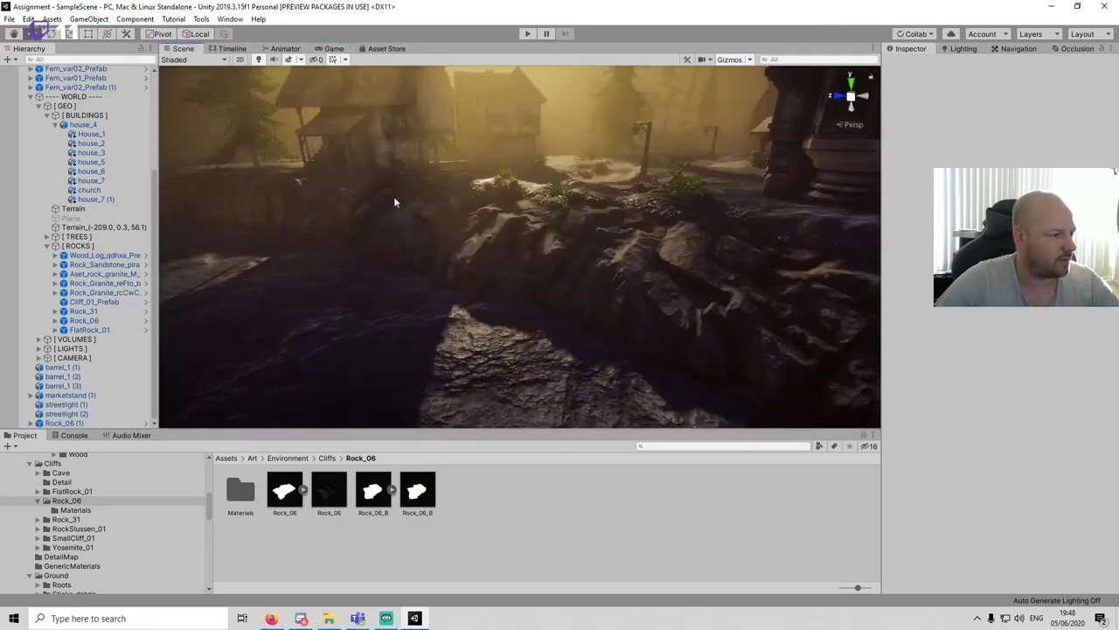
Step: Add the Rock_31 prefab from the Cliffs assets to the riverbed and set its scale to 1 on all axes
right_drag(481, 257, 848, 282)
right_drag(550, 310, 456, 310)
click(77, 519)
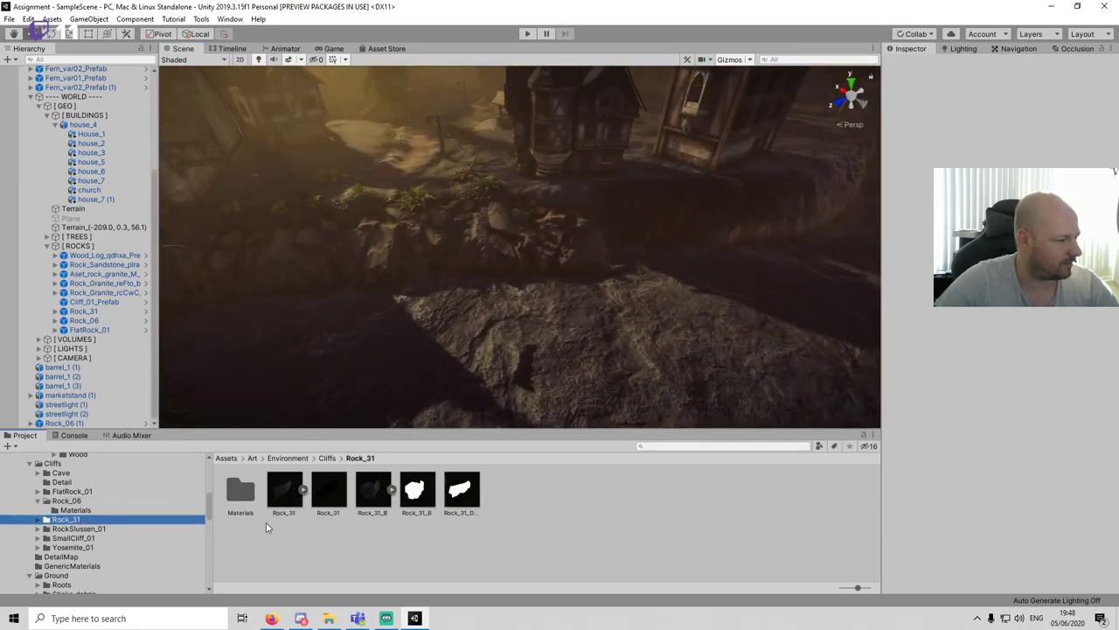
drag(336, 502, 692, 329)
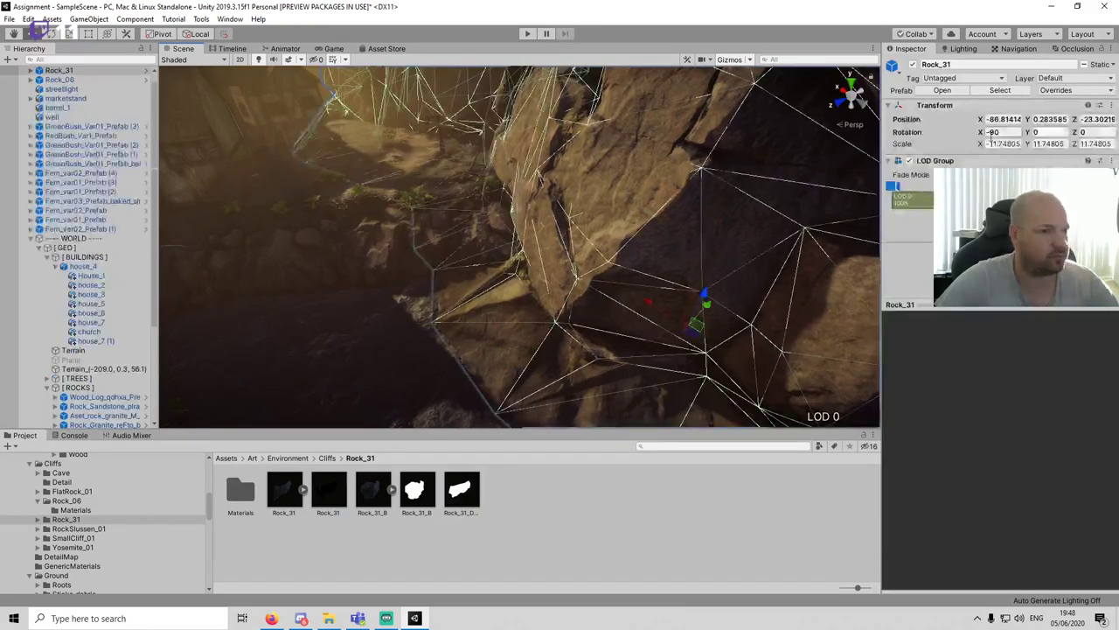
click(999, 145)
text(1)
key(Tab)
text(1)
key(Tab)
text(1)
key(Return)
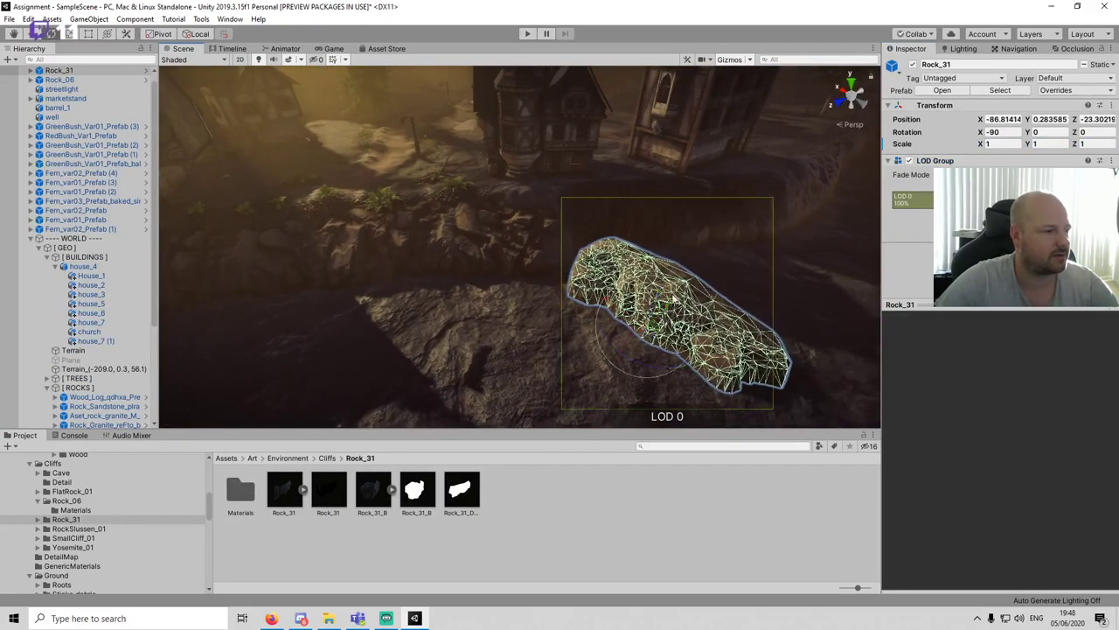
Step: Rotate Rock_31 and fit it into the riverbank below the houses
drag(649, 372, 728, 254)
key(r)
key(w)
drag(657, 247, 671, 229)
click(669, 334)
right_drag(660, 276, 505, 194)
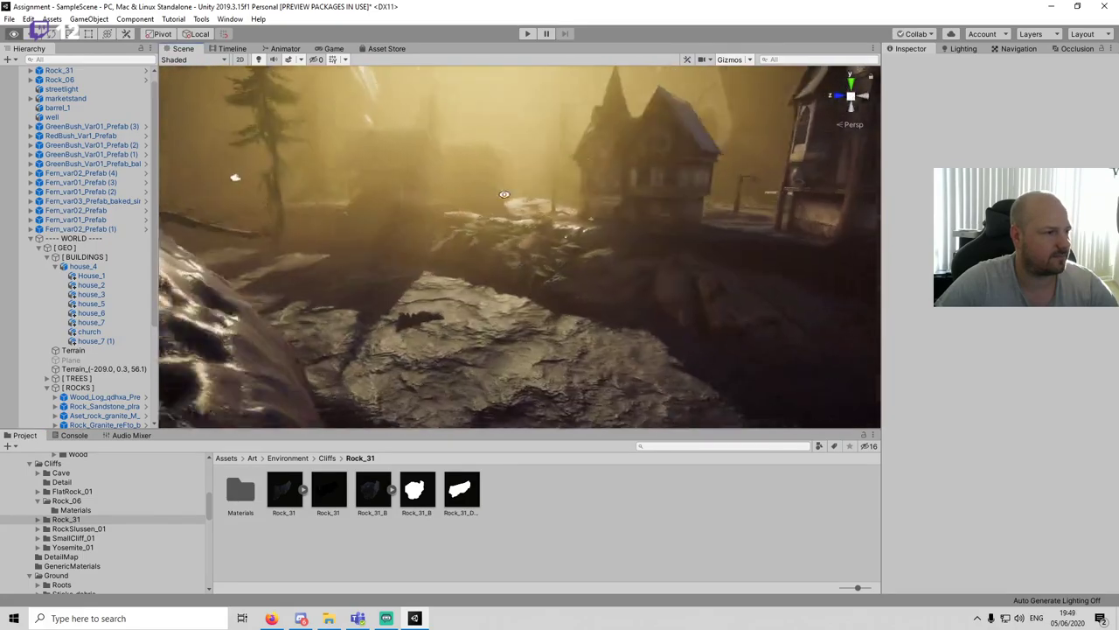
alt+drag(504, 194, 584, 267)
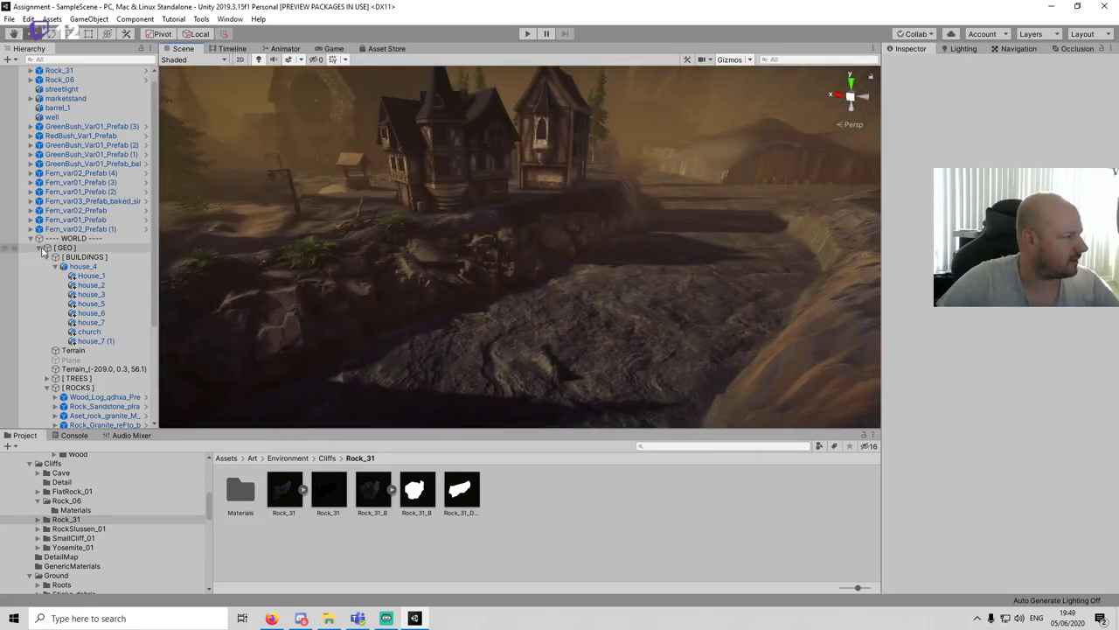
Step: Reactivate the water Plane and lower it to Y -1.41
scroll(70, 332, down, 2)
click(70, 325)
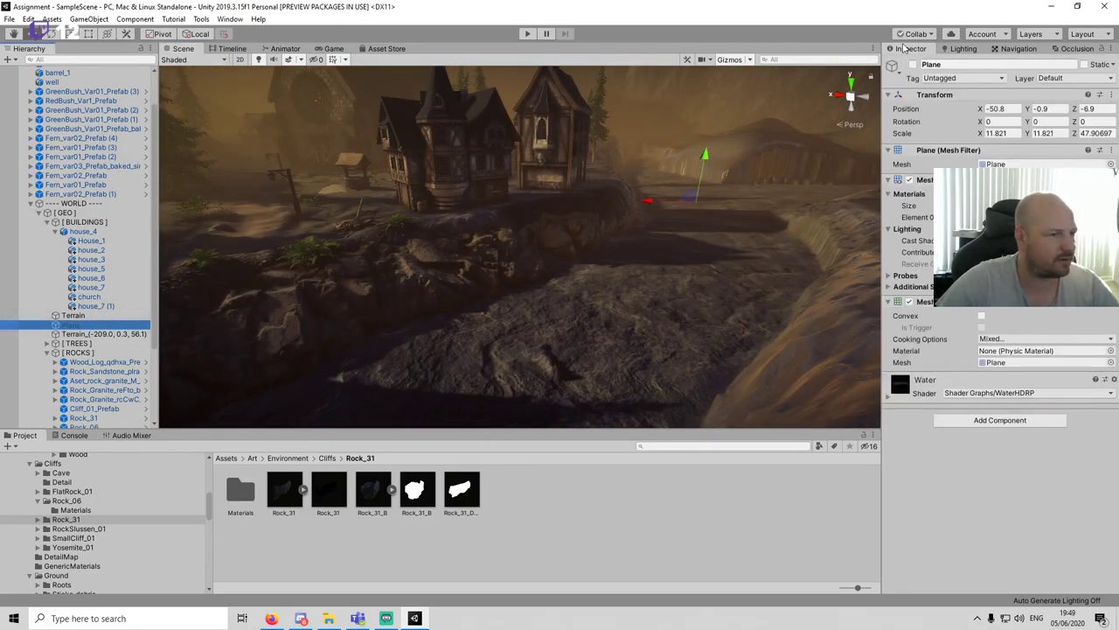
click(630, 512)
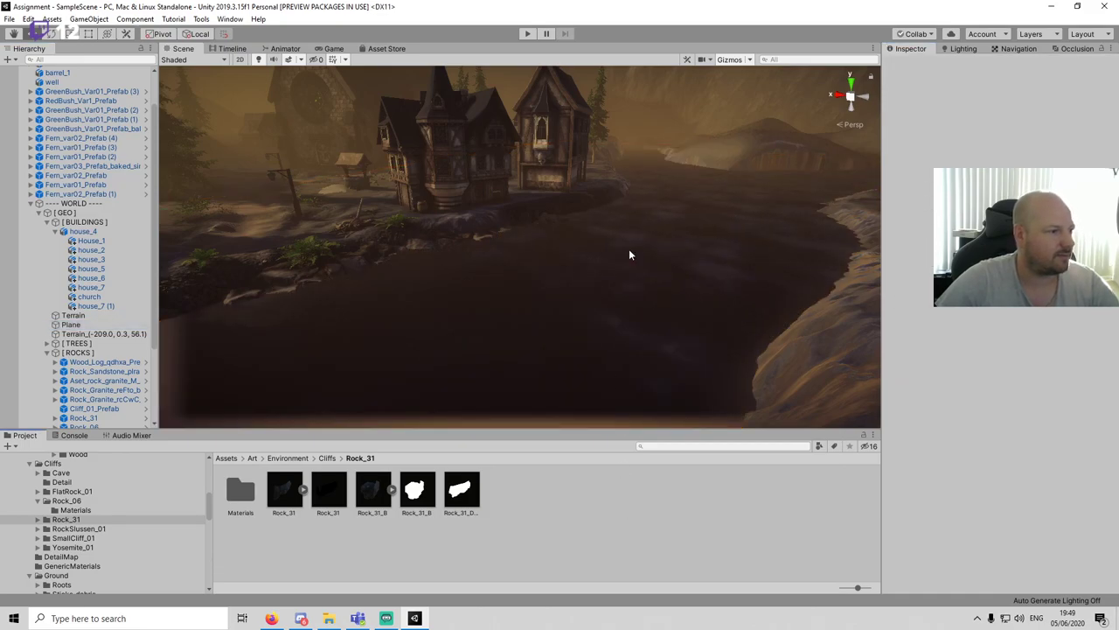
click(688, 178)
drag(705, 163, 697, 168)
click(645, 525)
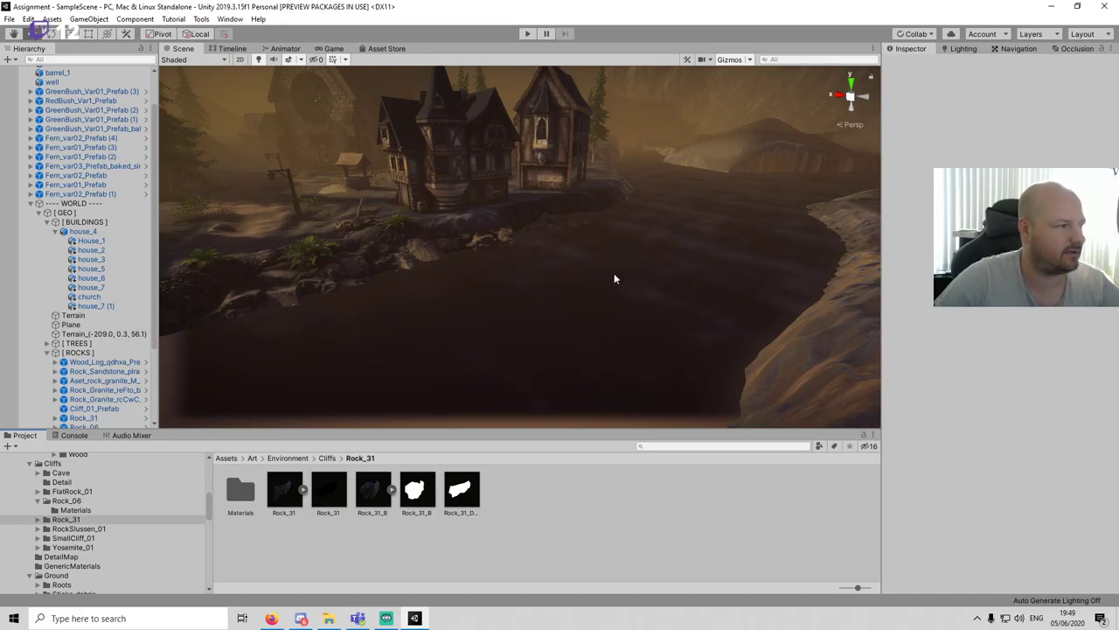
Step: Lower the alpha of the Water material's Water A colour to about 0.035 and reduce the Water B alpha close to zero
click(588, 338)
click(945, 383)
scroll(988, 363, down, 8)
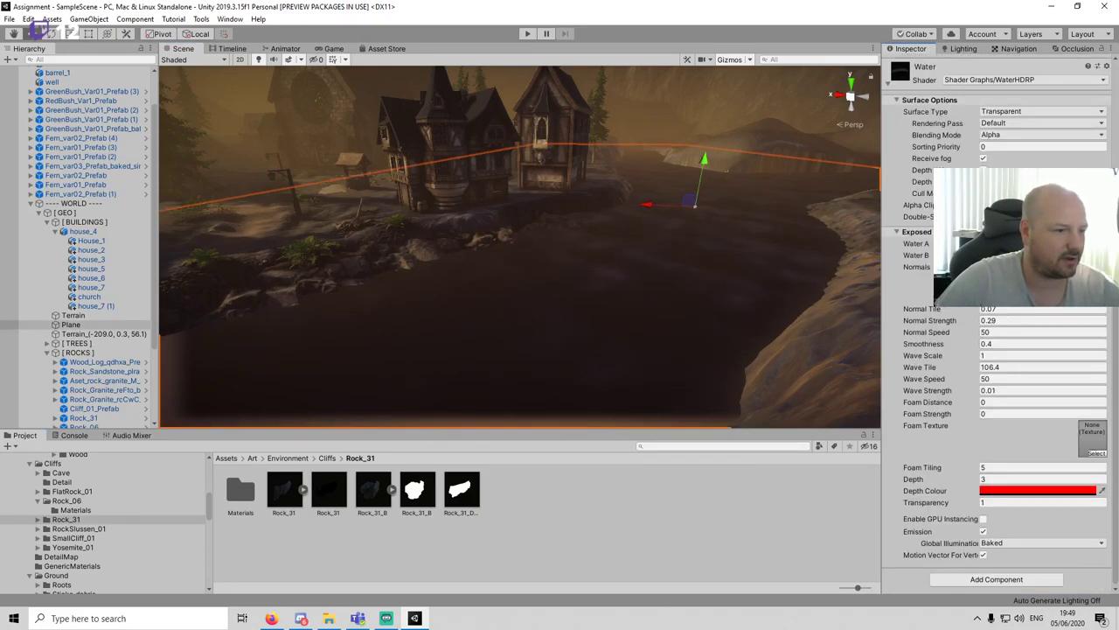
click(1032, 244)
drag(364, 387, 318, 387)
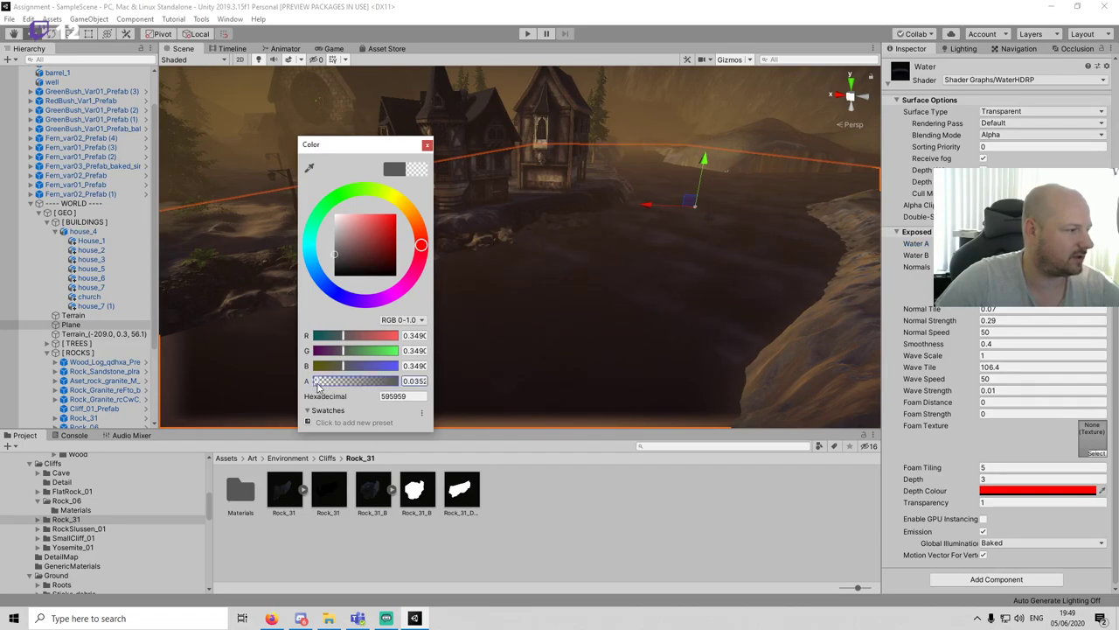
click(426, 144)
click(1041, 254)
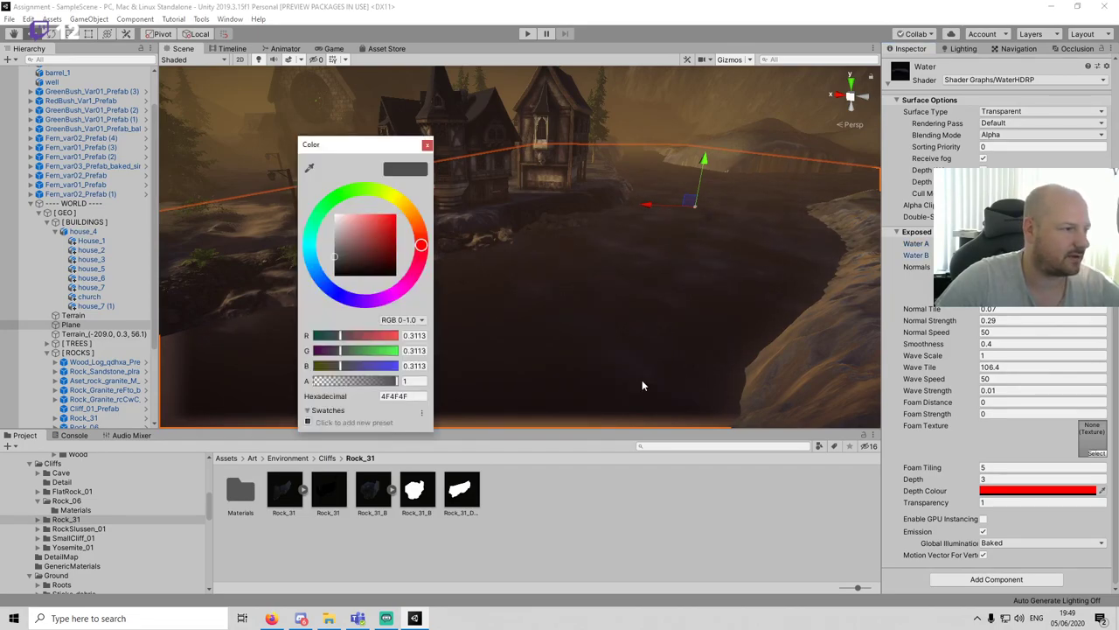
drag(348, 385, 324, 392)
click(426, 145)
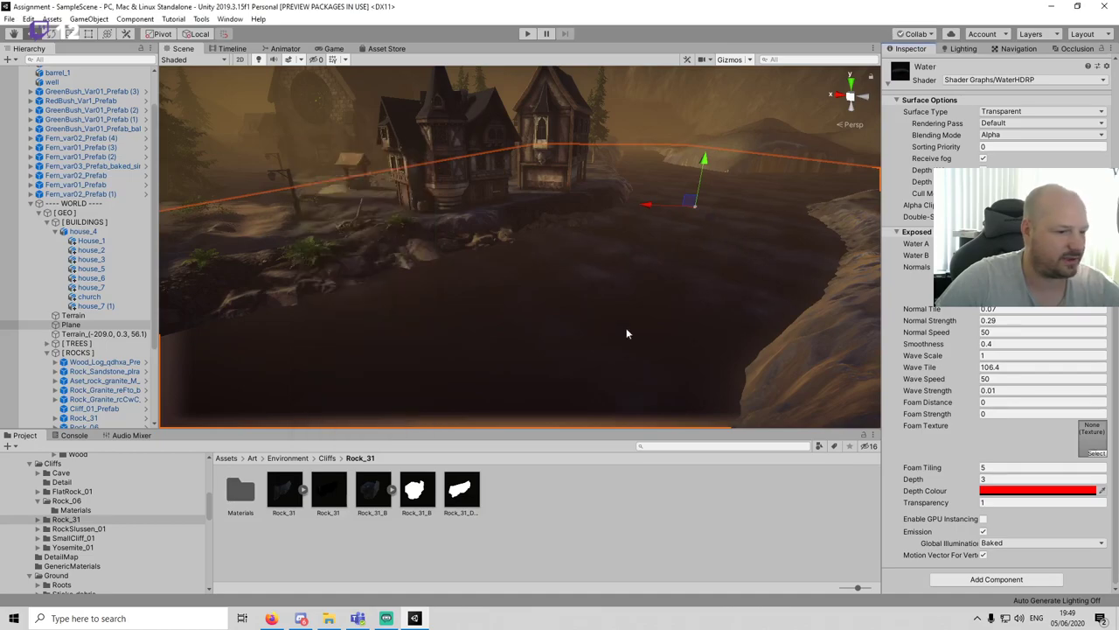
Step: Set the Water material's Transparency to 21.84 and deactivate the water Plane
drag(925, 503, 526, 535)
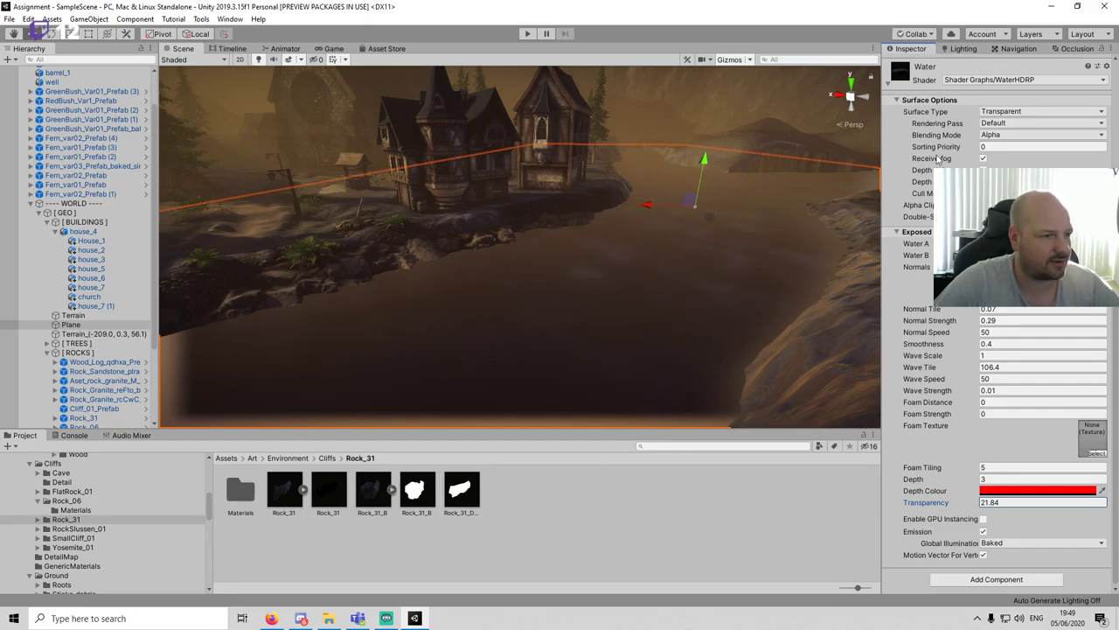
scroll(939, 160, up, 6)
click(912, 65)
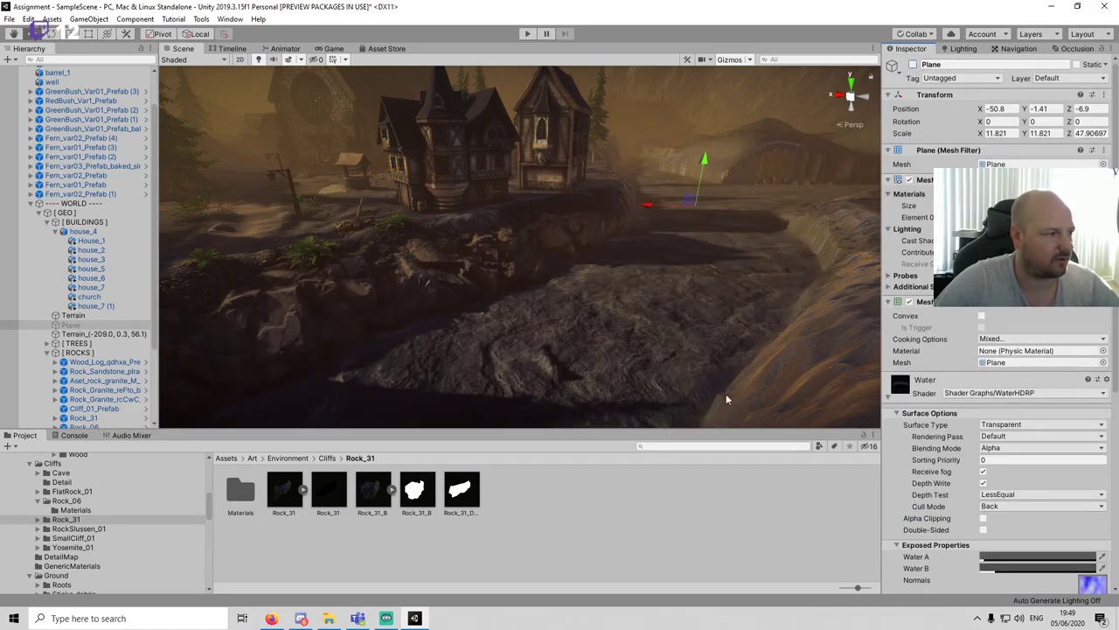
click(628, 357)
Step: Play the scene, examine the riverbank rocks and village while moving the camera around, and stop playing
middle_drag(626, 356, 855, 326)
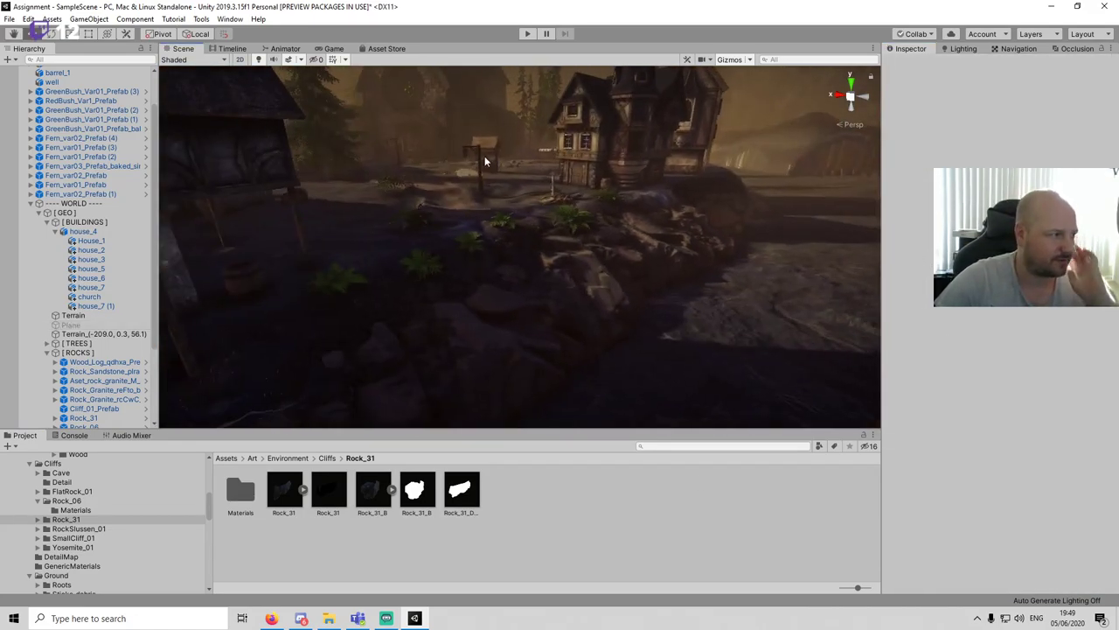
click(332, 49)
click(528, 34)
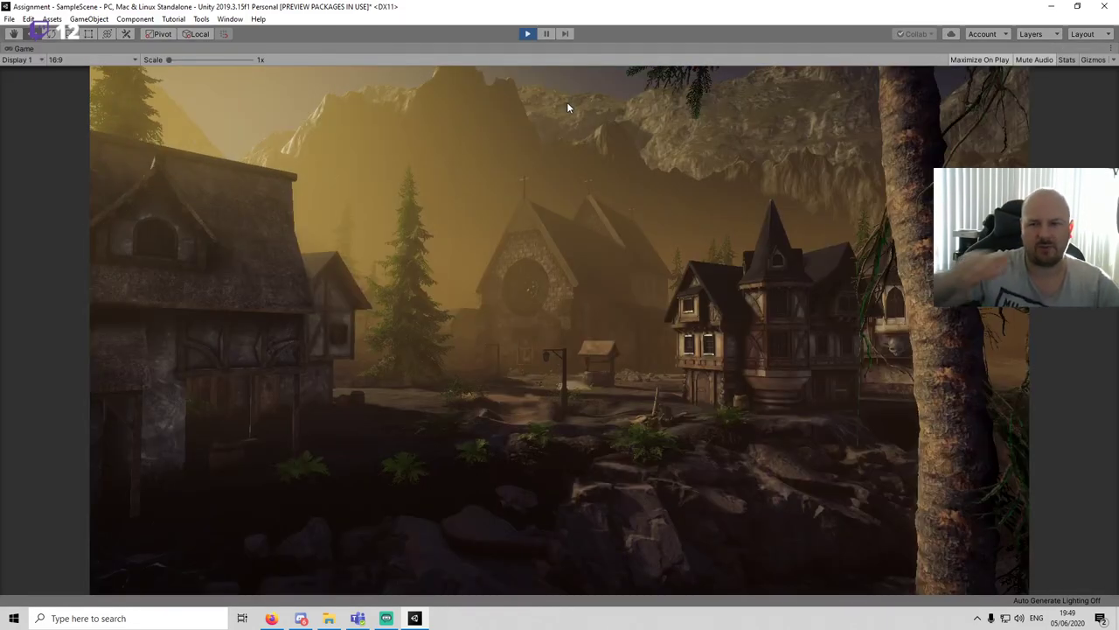
key(s)
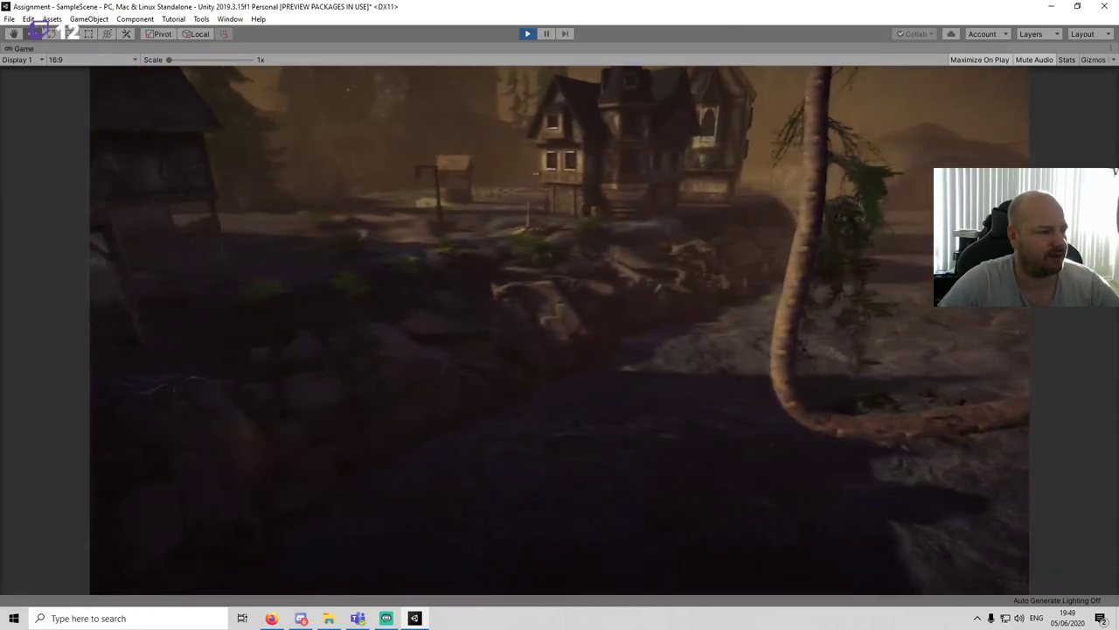
key(Escape)
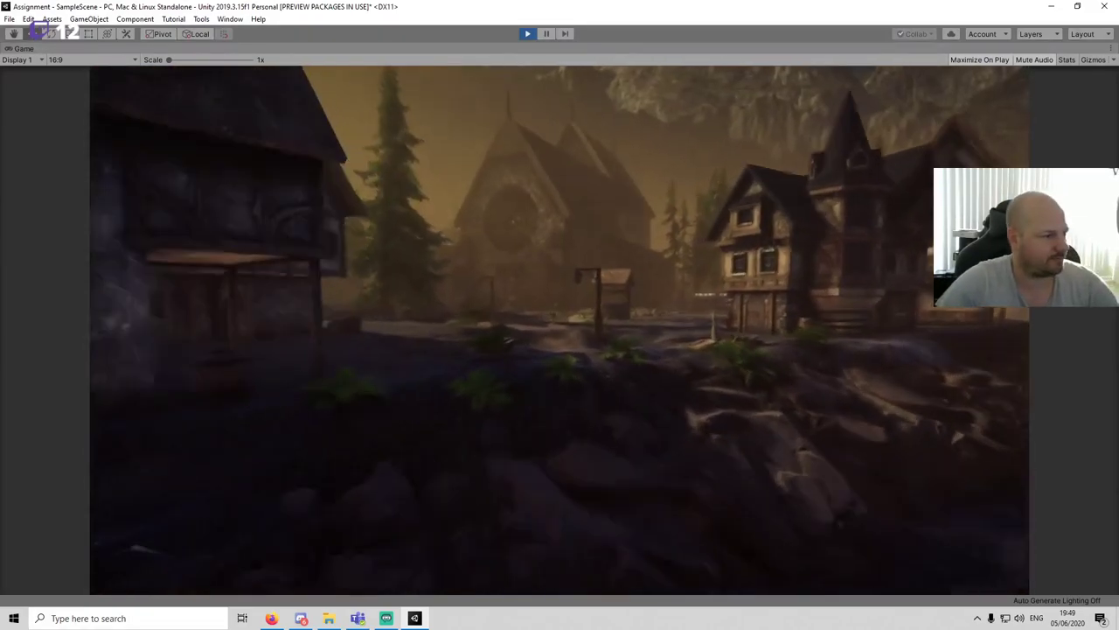
key(w)
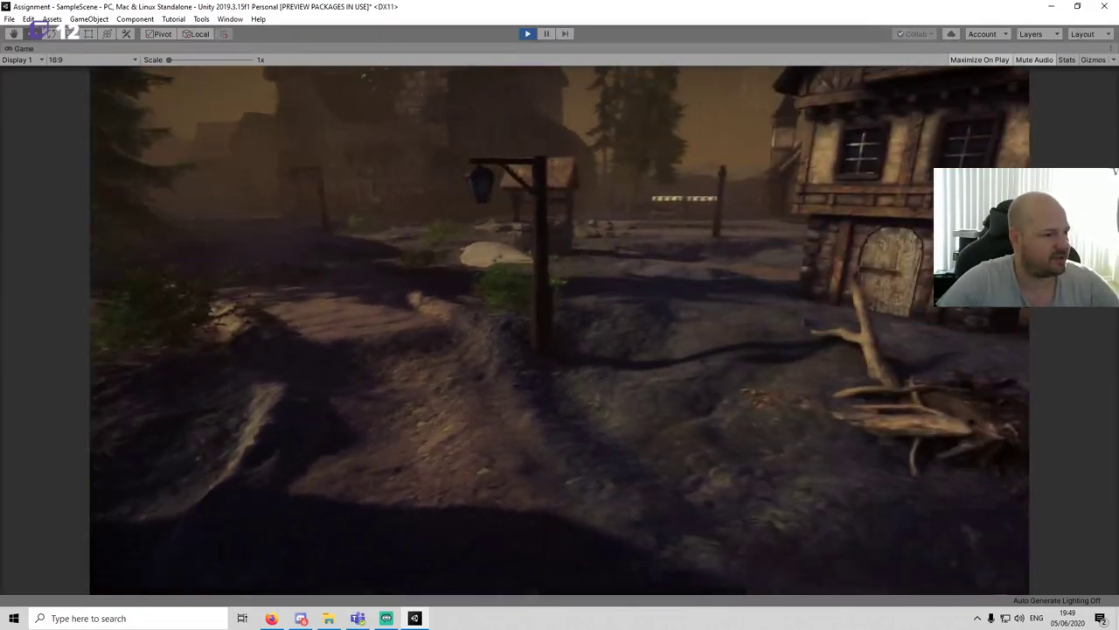
key(Escape)
click(527, 33)
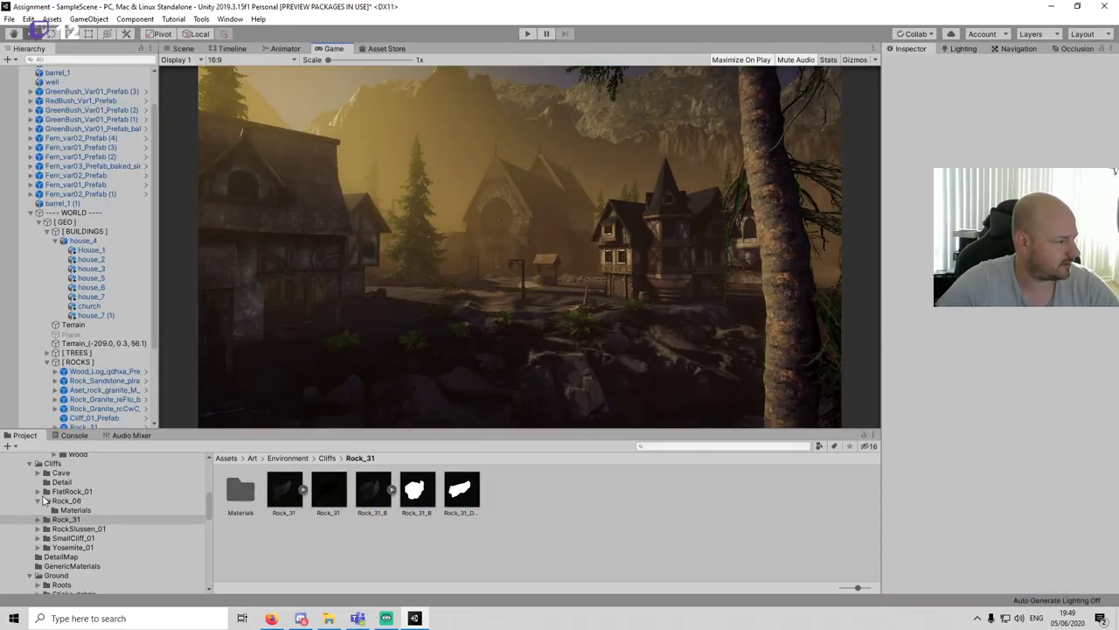
Step: Browse the cliff and Megascans rock folders and select the Rock_Granite_reFto_brighter prefab
click(81, 492)
scroll(79, 507, down, 10)
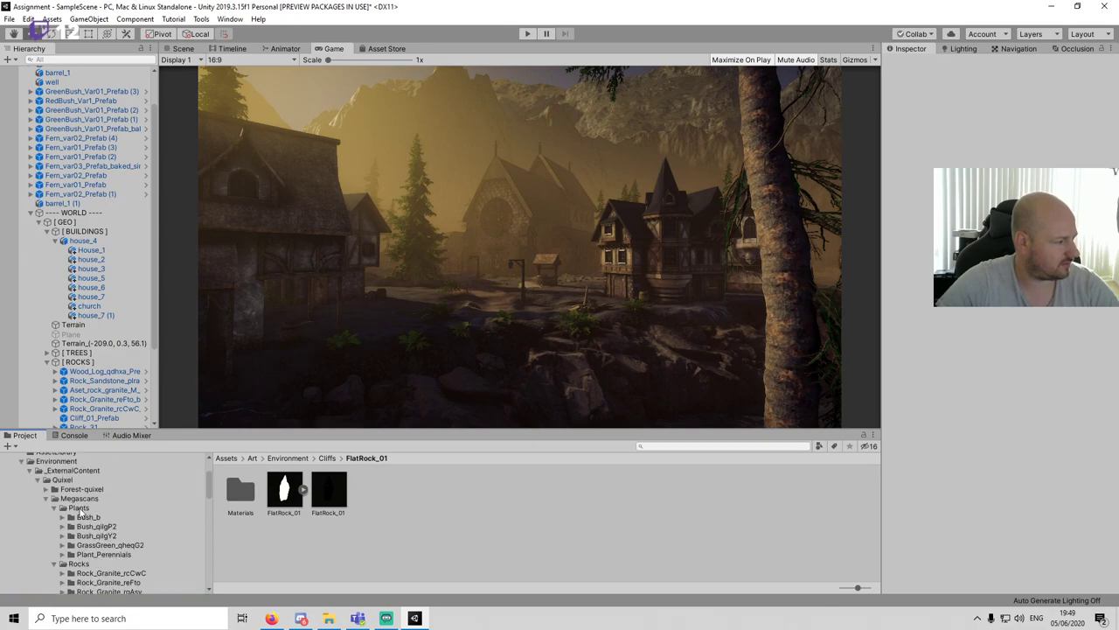
scroll(98, 531, down, 2)
click(104, 537)
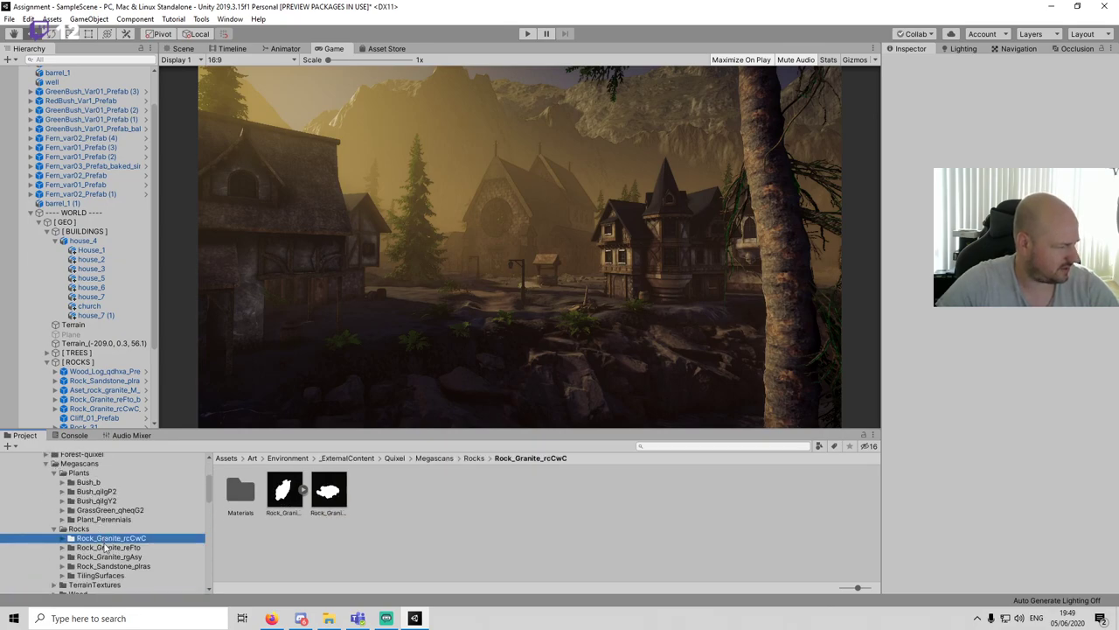
click(107, 547)
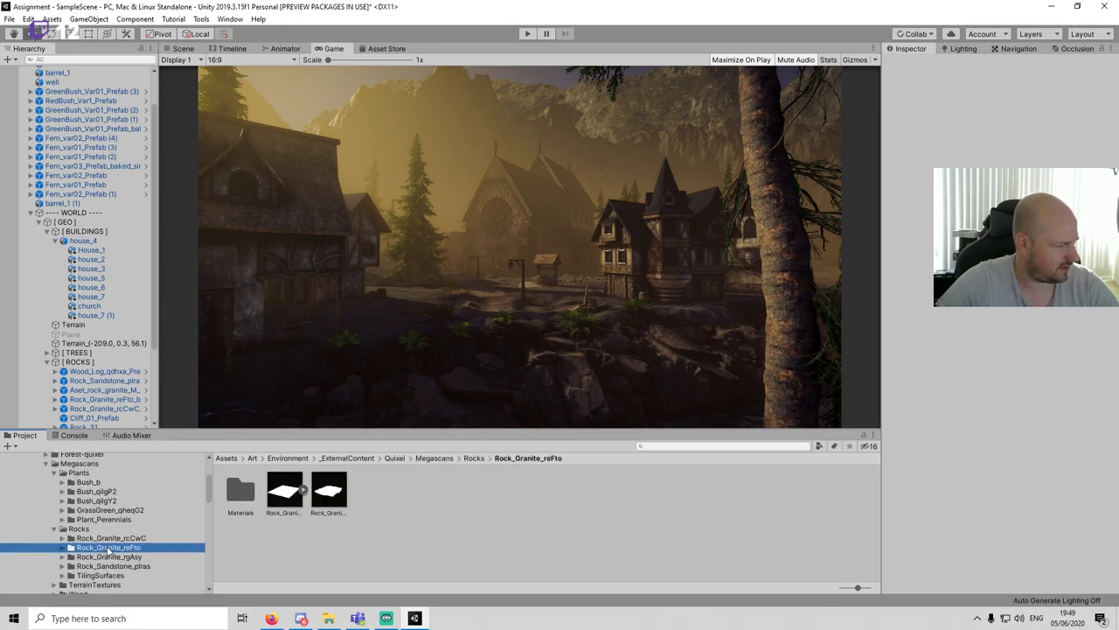
click(323, 505)
Step: Place the Rock_Granite_reFto_brighter prefab on the village ground in front of the well and scale it uniformly to about 17.3
click(183, 48)
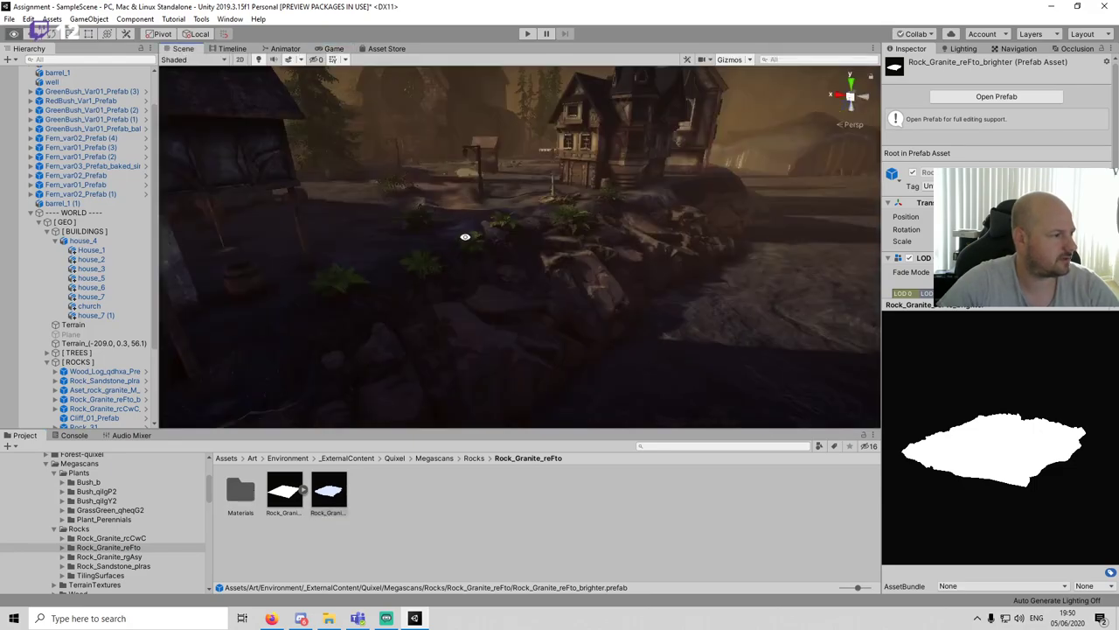
right_drag(465, 236, 504, 315)
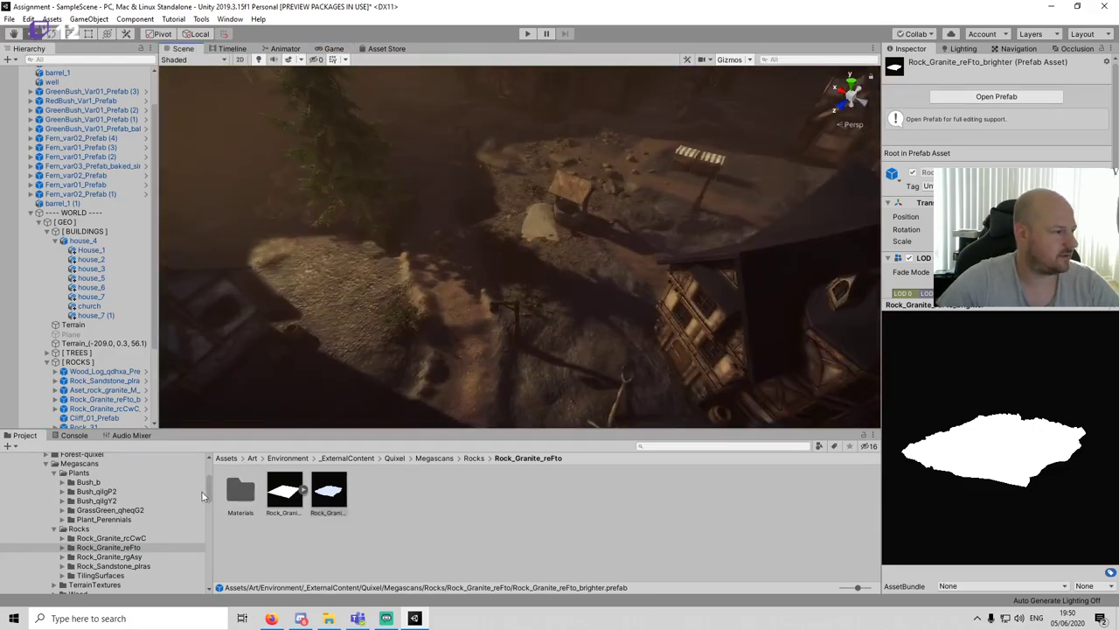
drag(281, 500, 583, 161)
key(r)
key(Delete)
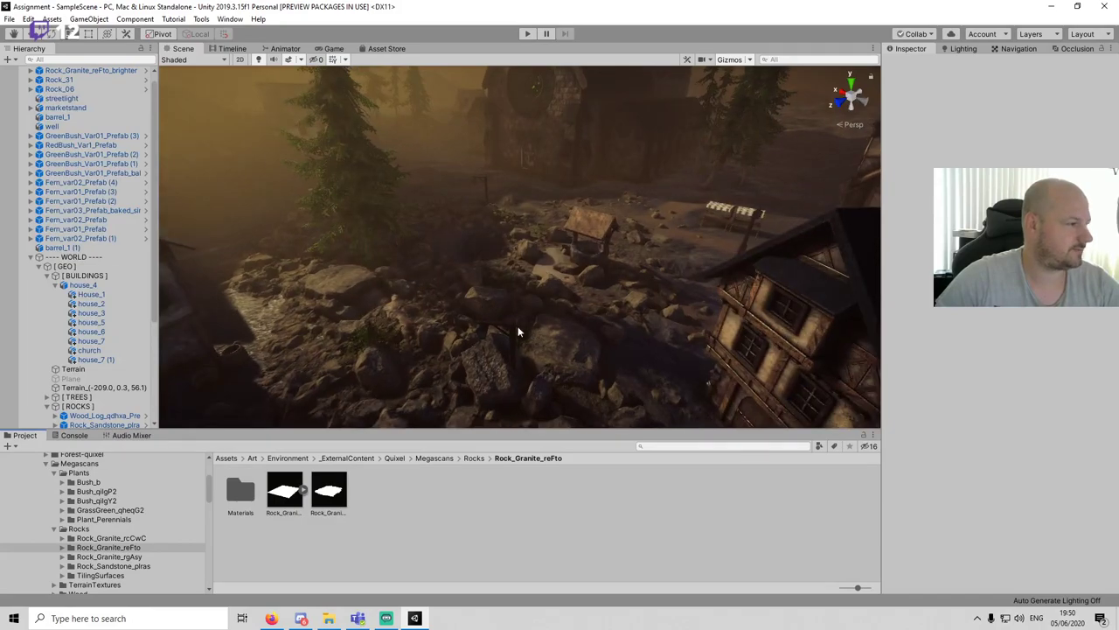
Step: Sink the placed granite rock into the village ground, to a Y position of about 4.14
scroll(472, 260, down, 2)
click(558, 310)
key(w)
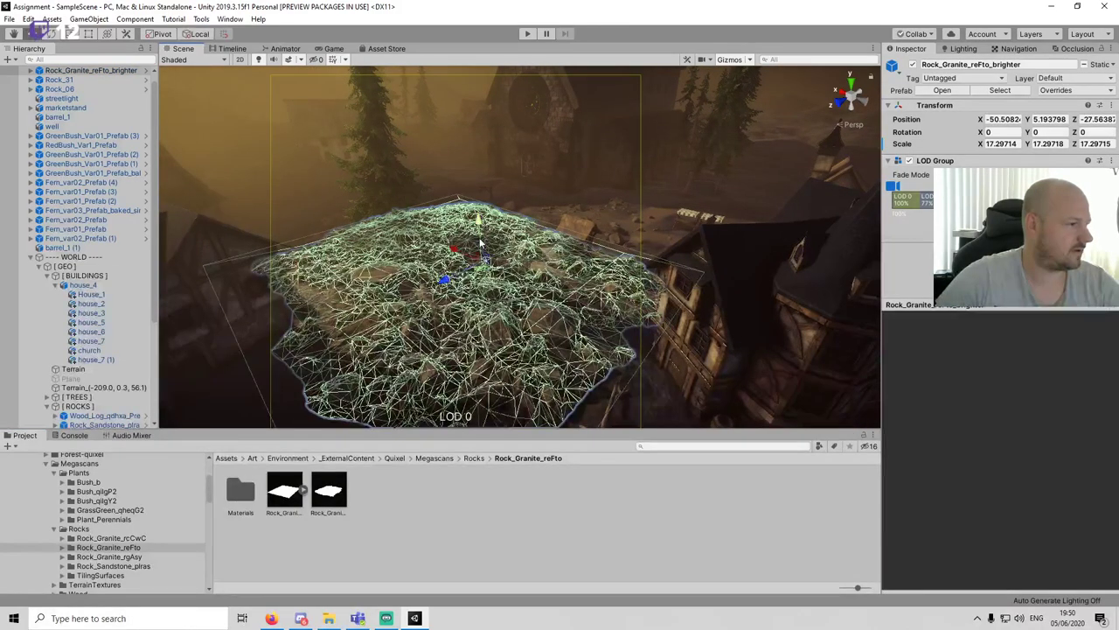
drag(478, 221, 501, 450)
click(518, 338)
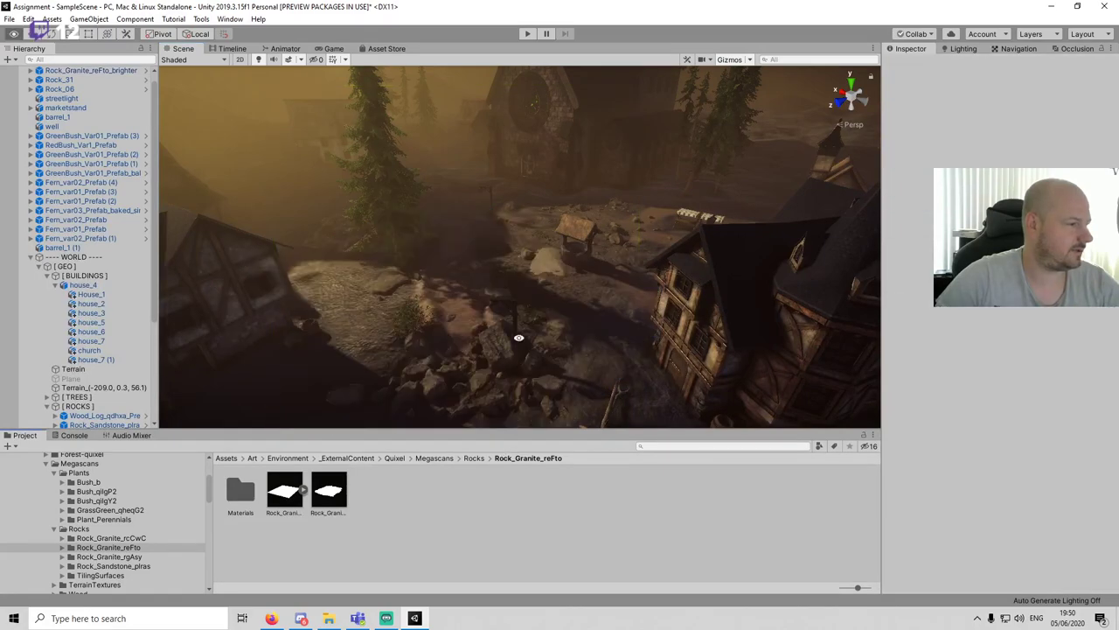
right_drag(518, 337, 598, 300)
click(598, 300)
drag(535, 234, 535, 240)
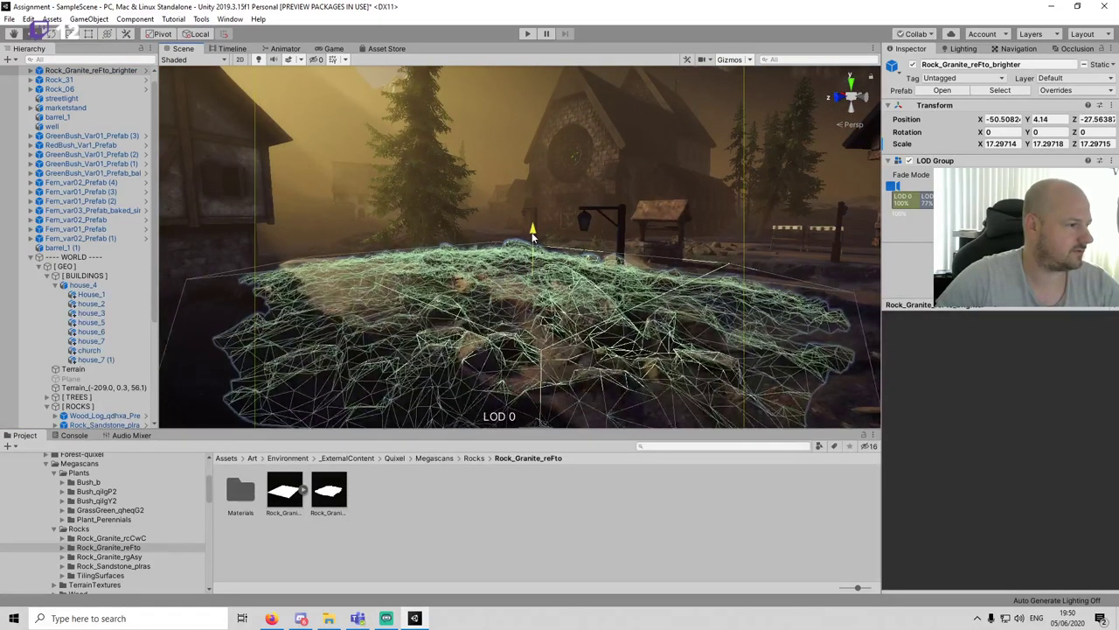
click(565, 505)
Step: Shift the granite rock to X -49.52 and rotate it about the vertical axis to about 50.85 degrees
right_drag(573, 301, 589, 350)
click(584, 307)
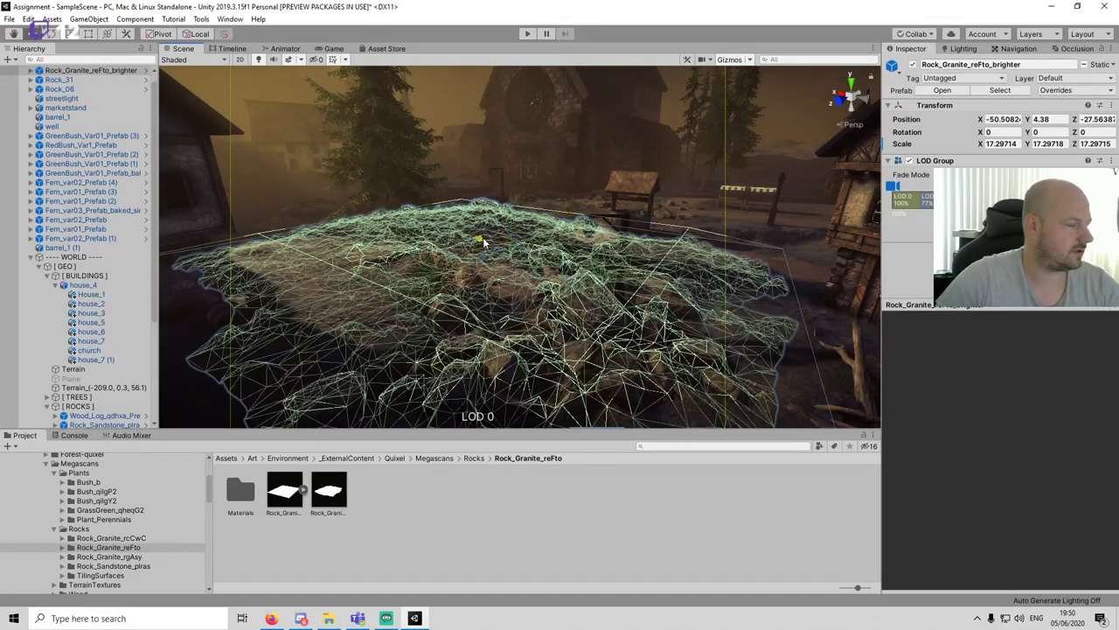
drag(483, 243, 411, 267)
click(585, 522)
click(538, 283)
key(e)
click(505, 561)
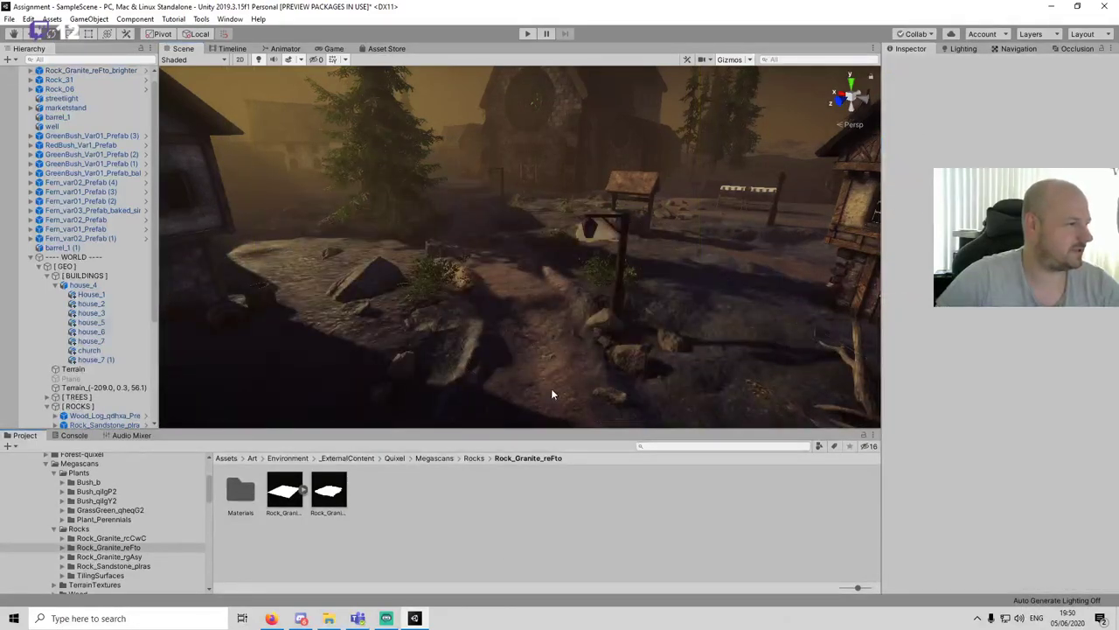
Step: Raise the granite rock slightly, to a Y position of about 4.59, so its stones protrude around the street light
key(ctrl+z)
drag(530, 212, 534, 211)
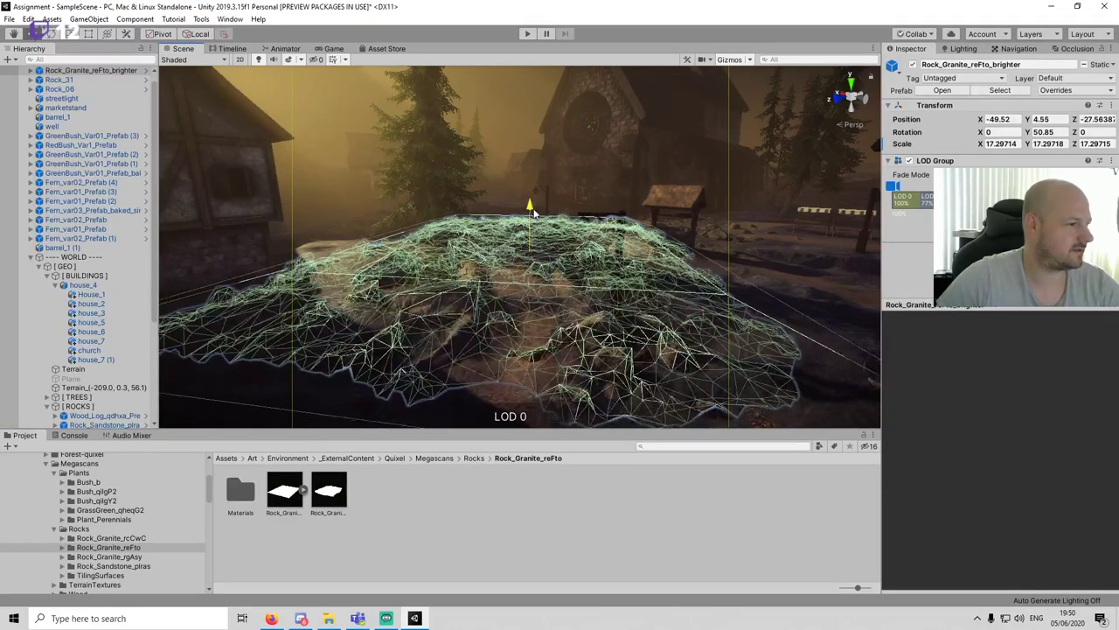
click(589, 490)
right_drag(595, 306, 647, 267)
click(647, 262)
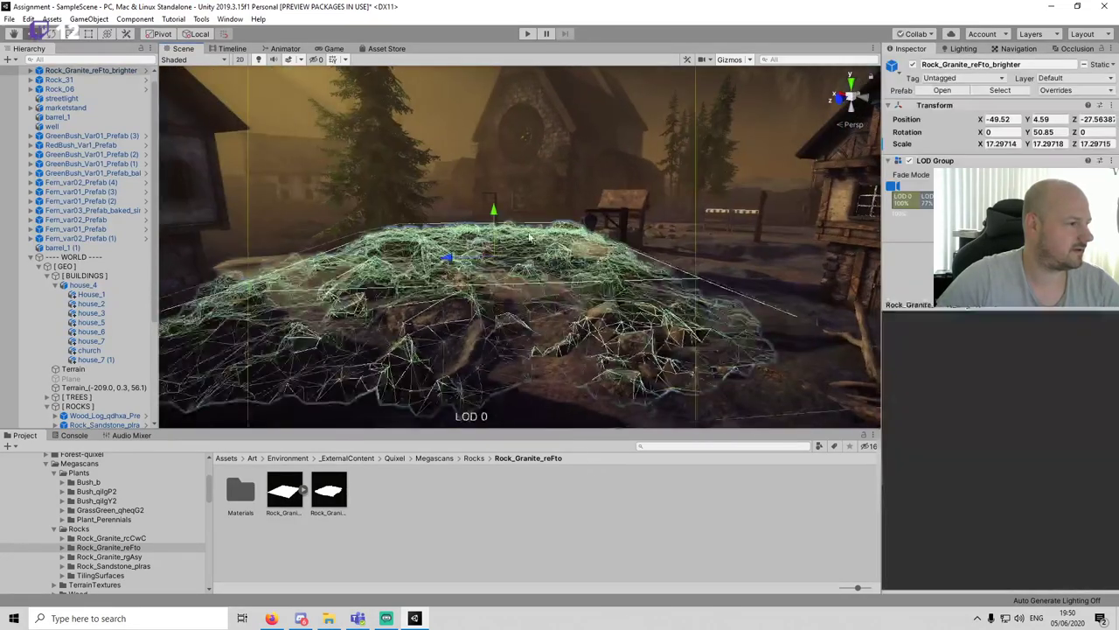
drag(494, 214, 501, 216)
click(608, 494)
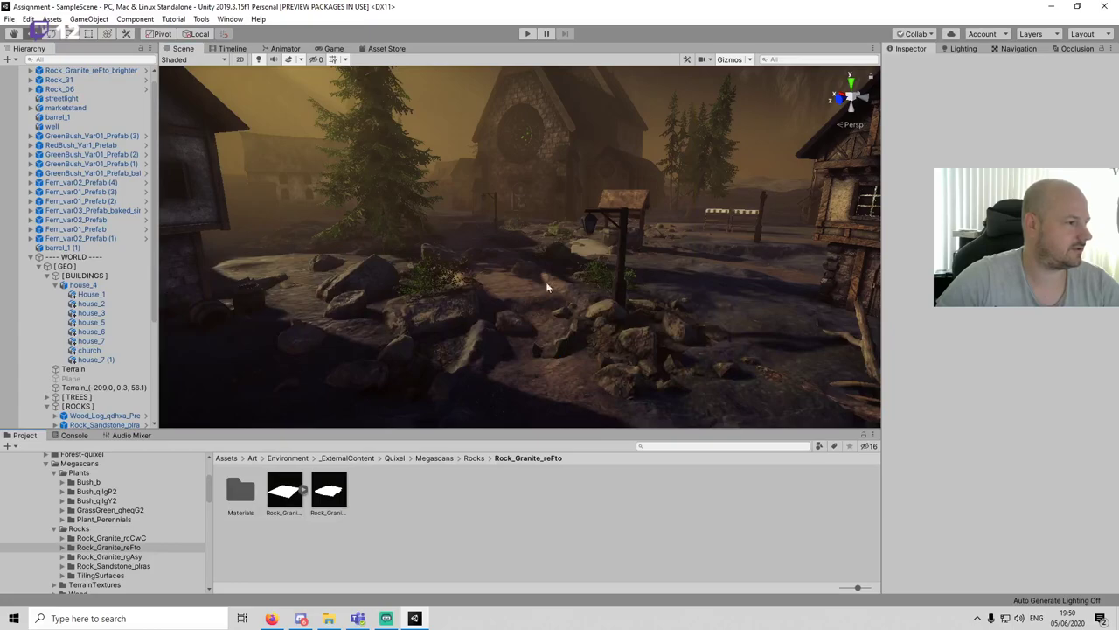
Step: Play the scene, examine the new rocks around the street light and well, and stop playing
click(333, 48)
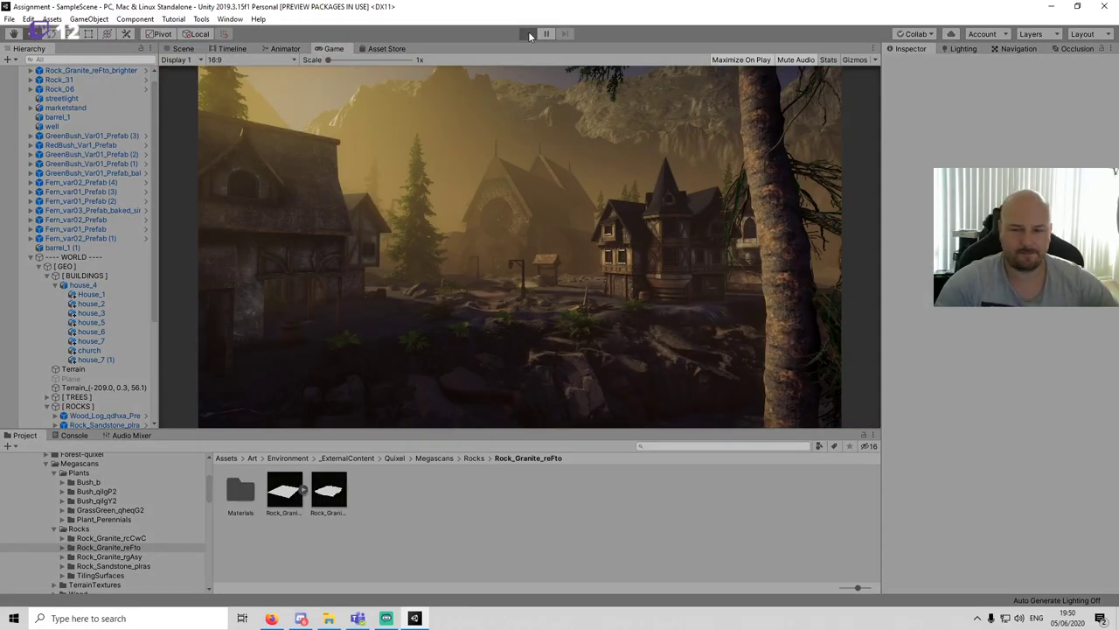
click(528, 33)
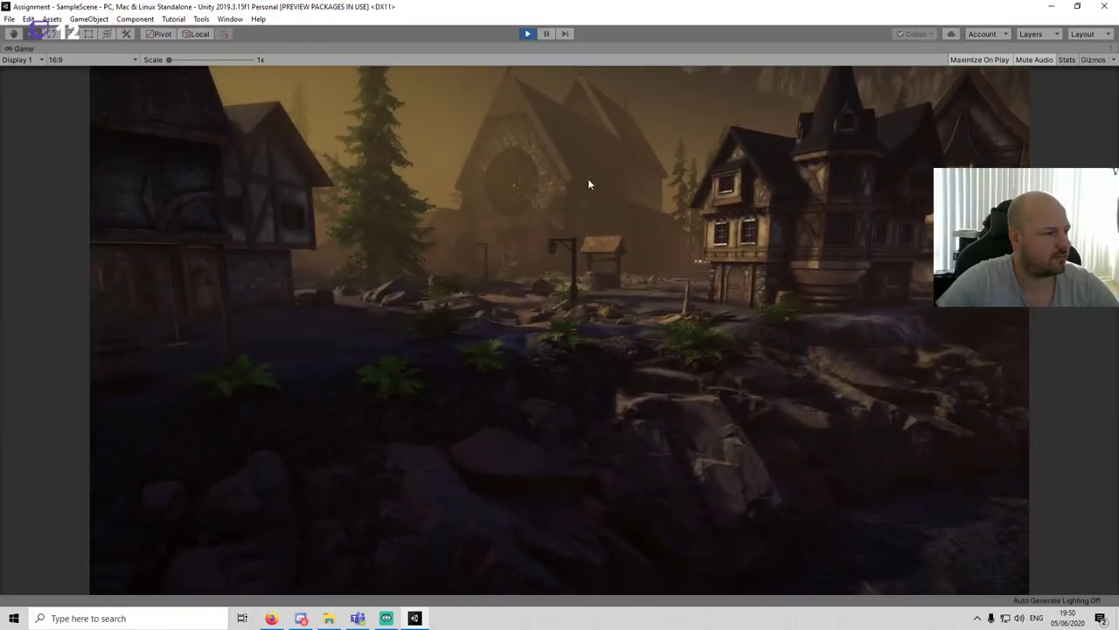
click(529, 33)
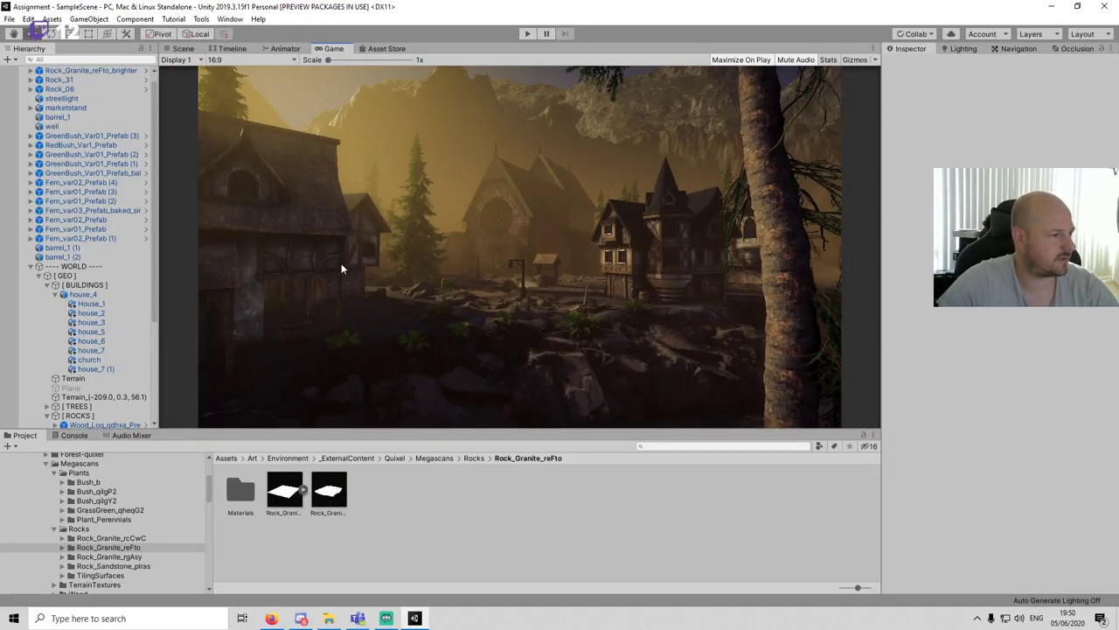
Step: Place a second Rock_Granite_reFto_brighter prefab between the well and the timber house, scaled uniformly to about 11.33
click(184, 50)
right_drag(585, 215, 637, 246)
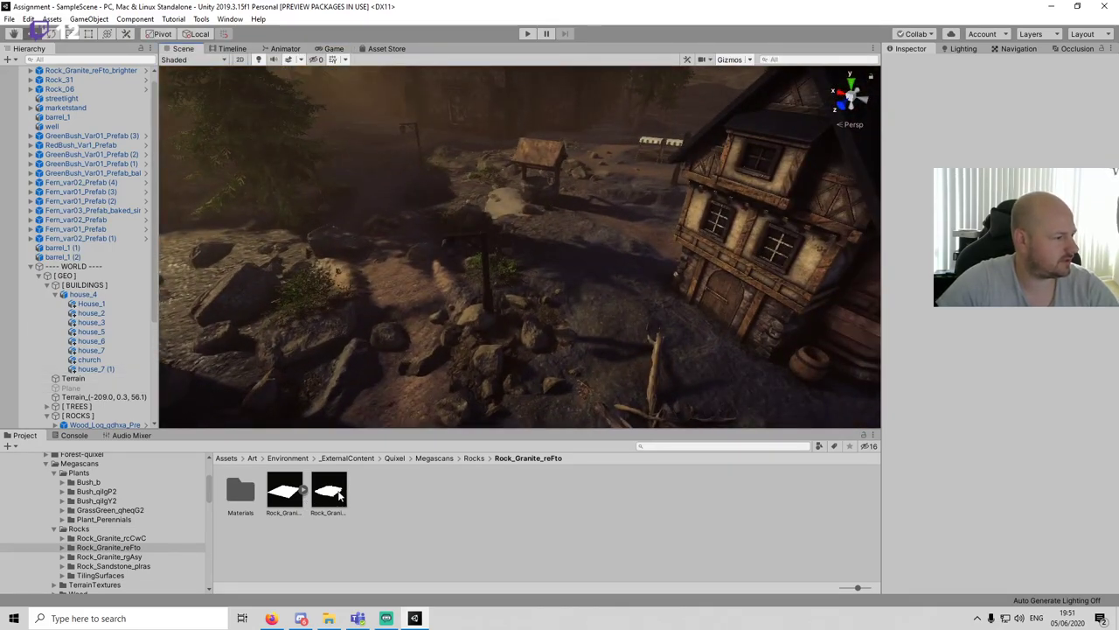
drag(340, 495, 665, 185)
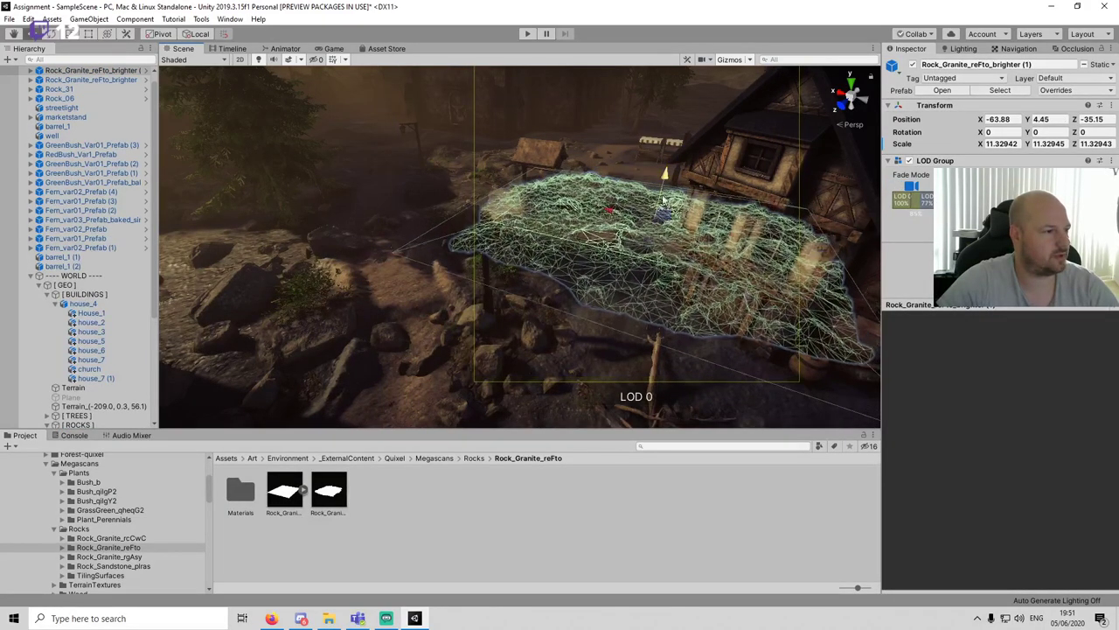
Step: Set the second granite rock's Y position to 4.65 and save the scene
click(612, 317)
right_drag(612, 316, 640, 273)
key(w)
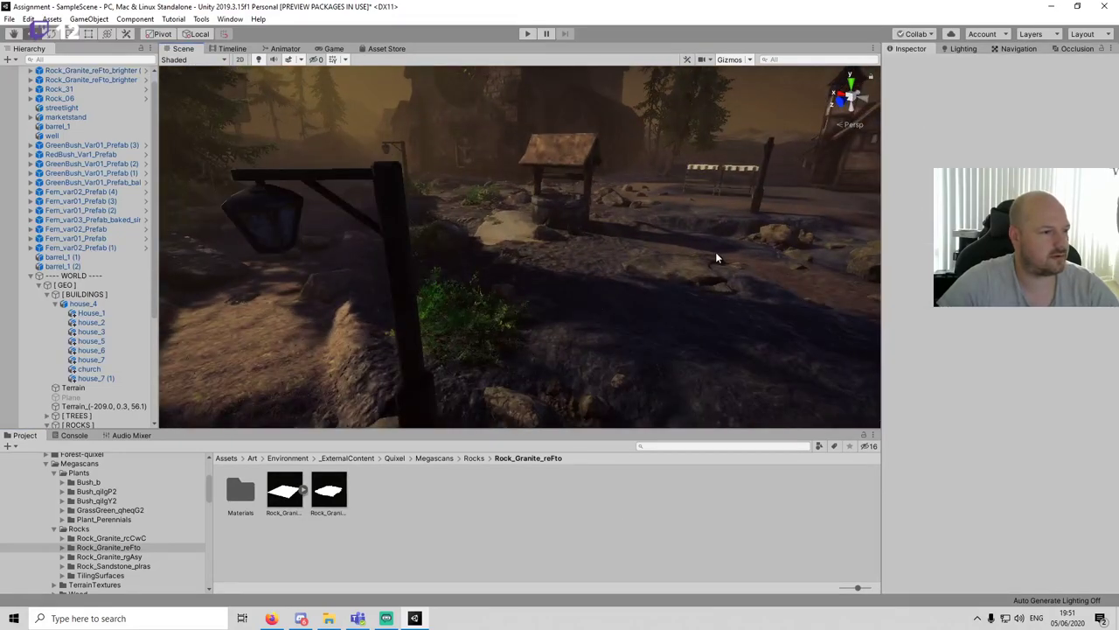
click(717, 257)
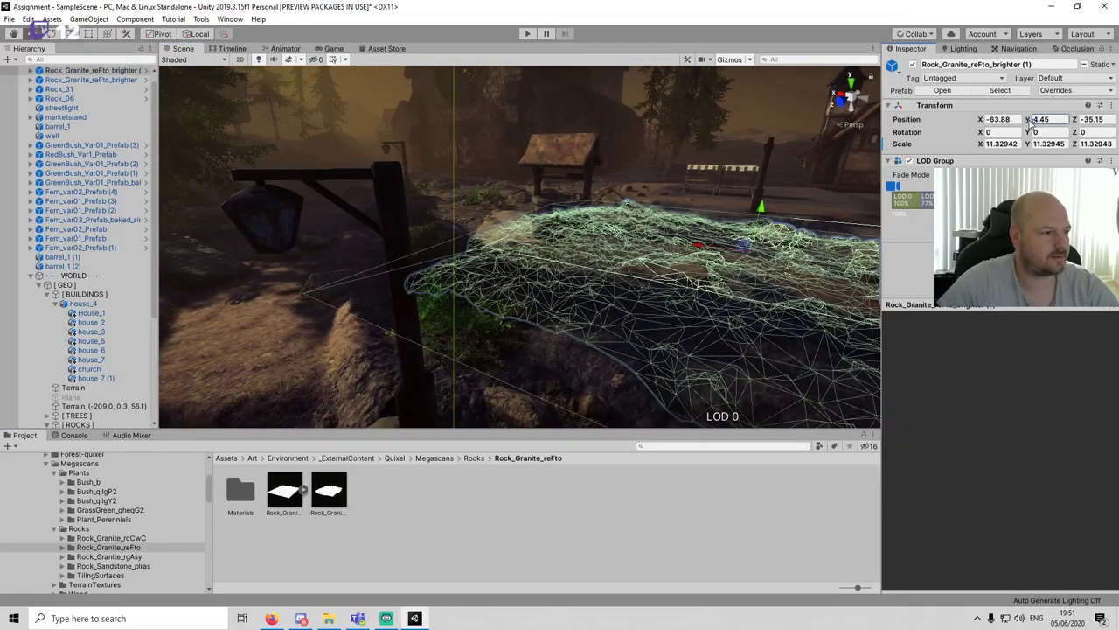
drag(1031, 123, 1034, 120)
click(775, 477)
middle_drag(755, 264, 567, 224)
key(ctrl+s)
Step: Play the scene, examine the ground between the timber house and the well, and stop playing
scroll(570, 245, down, 5)
right_drag(572, 257, 573, 293)
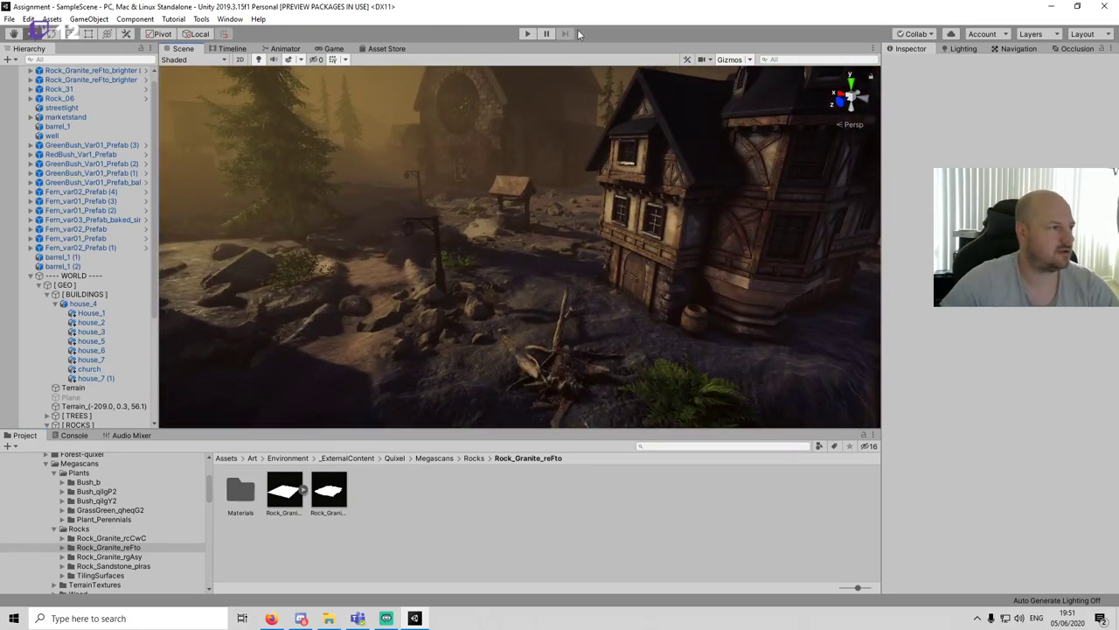
click(525, 34)
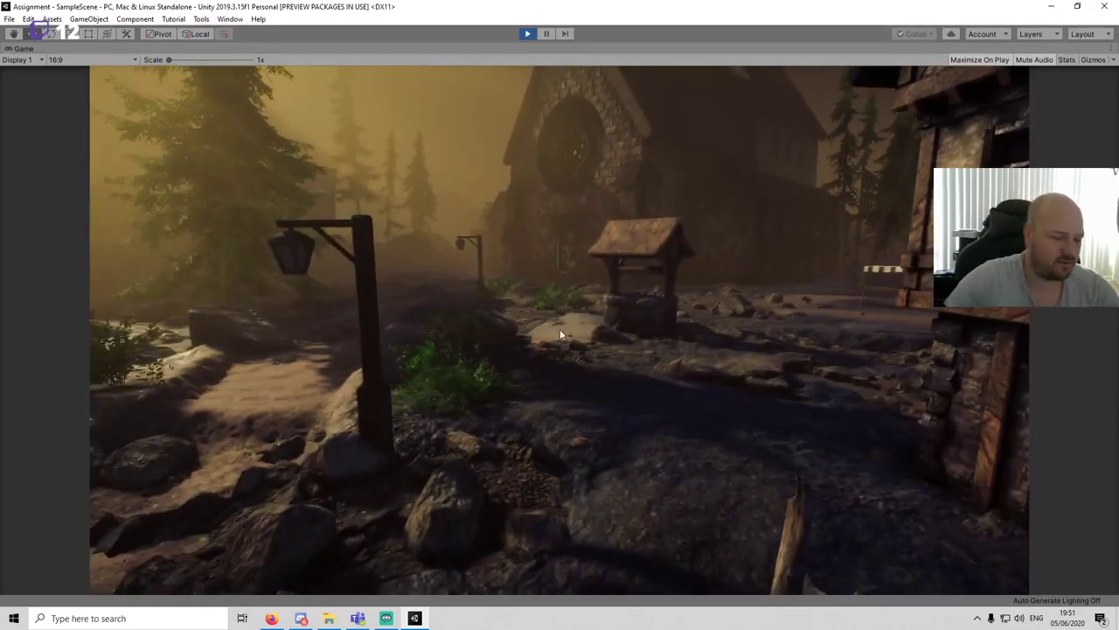
key(ctrl+p)
Step: Rotate the second granite rock about its vertical axis to about 147.8 degrees
click(566, 254)
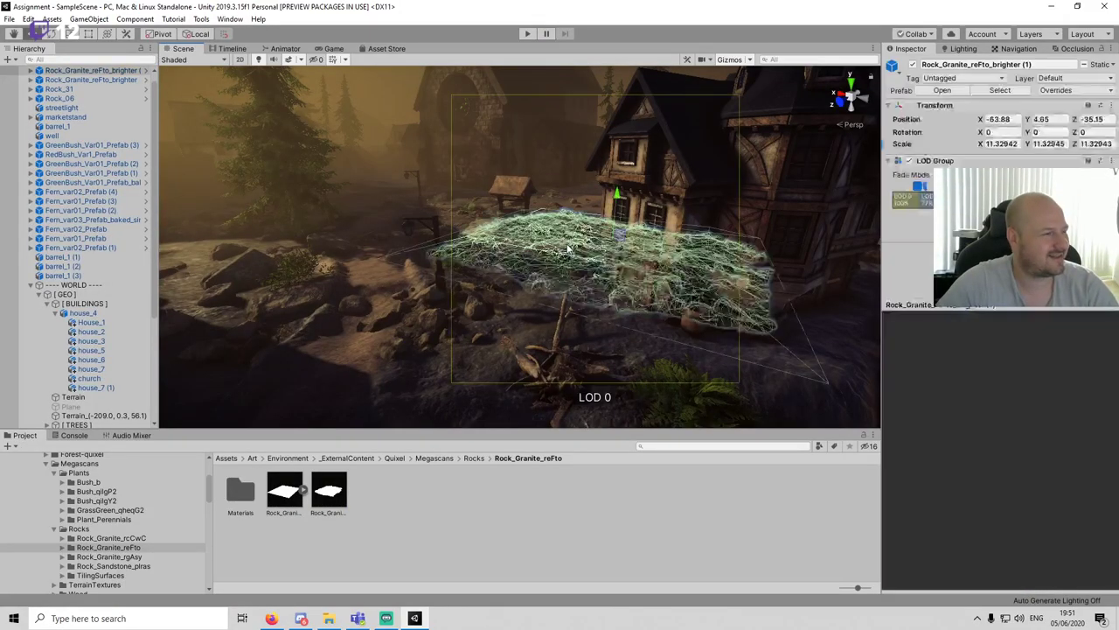
key(f)
scroll(566, 254, up, 5)
alt+drag(567, 253, 589, 303)
drag(500, 306, 263, 319)
click(421, 517)
alt+drag(527, 288, 639, 255)
click(637, 255)
Step: Scale the second granite rock down slightly and uniformly
key(r)
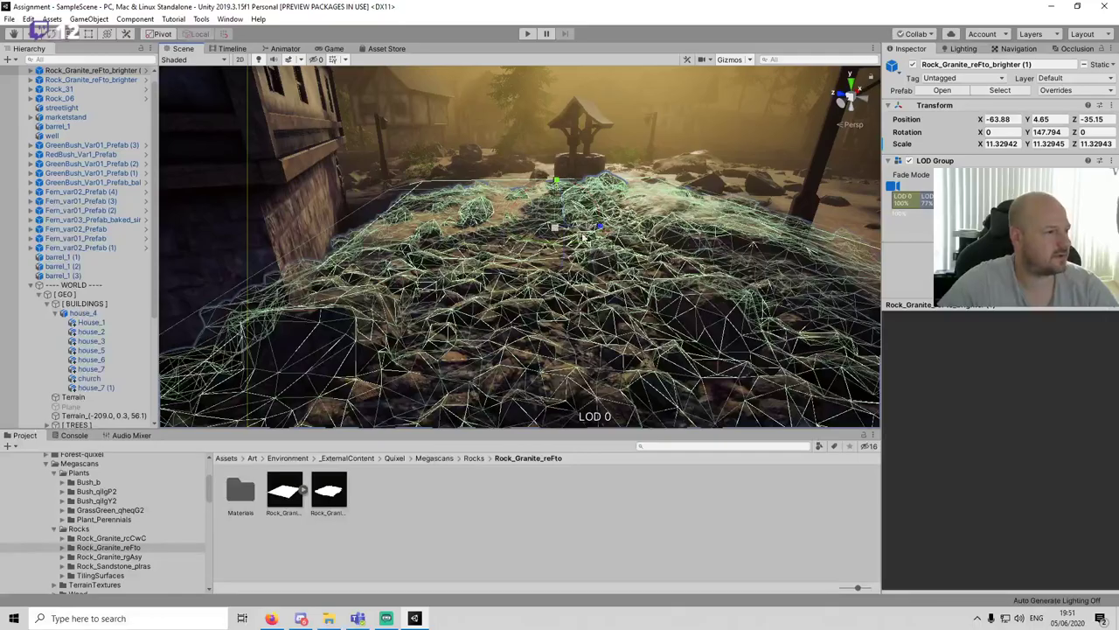
mouse_move(554, 228)
mouse_down()
mouse_move(563, 274)
mouse_move(557, 253)
mouse_move(545, 260)
mouse_move(486, 221)
mouse_move(544, 227)
mouse_up()
key(w)
click(553, 258)
click(539, 255)
click(534, 422)
Step: Adjust the second granite rock's height so only loose stones protrude beside the house, and save the scene
click(564, 300)
drag(557, 172, 557, 180)
click(572, 534)
alt+drag(559, 278, 592, 254)
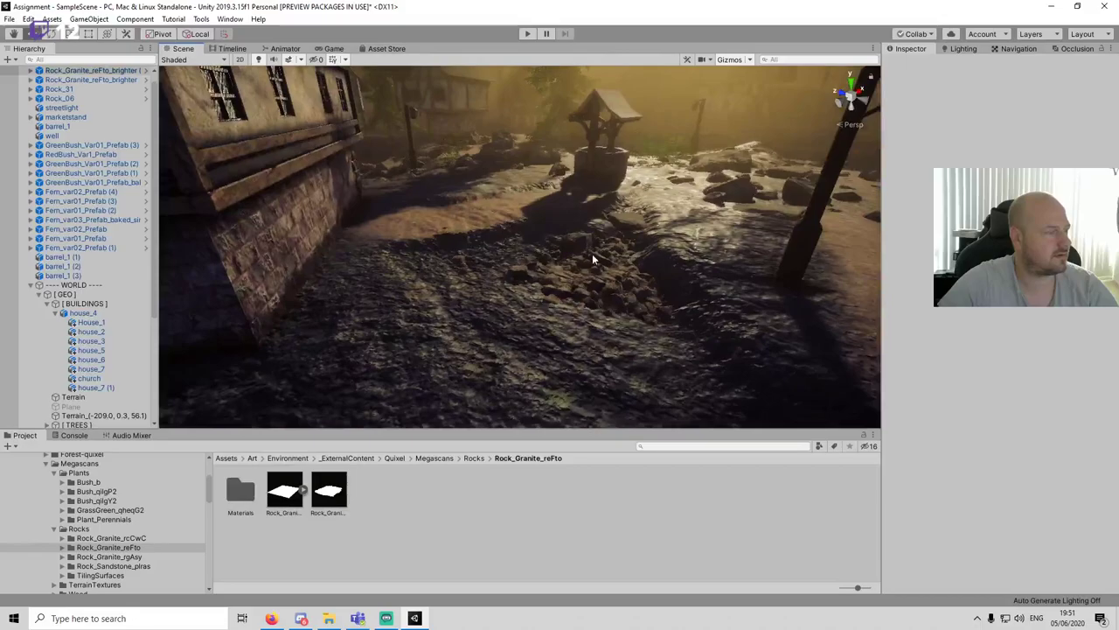
click(592, 254)
click(592, 542)
key(ctrl+s)
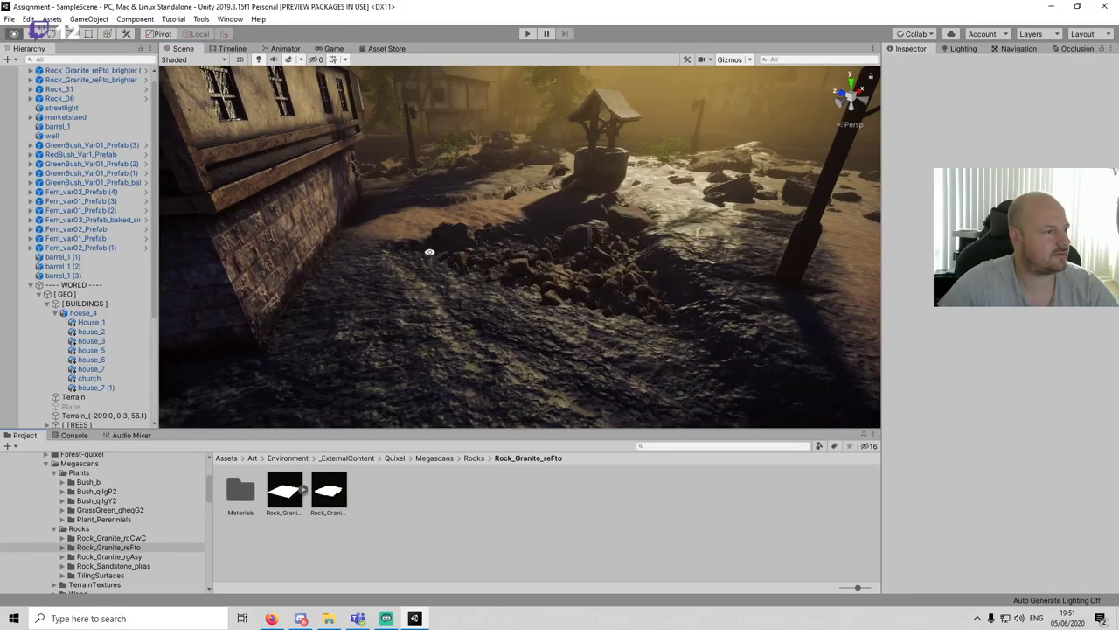
Step: Move the well a short distance sideways along the village ground
alt+drag(430, 251, 460, 265)
middle_drag(460, 265, 570, 288)
right_drag(569, 289, 427, 236)
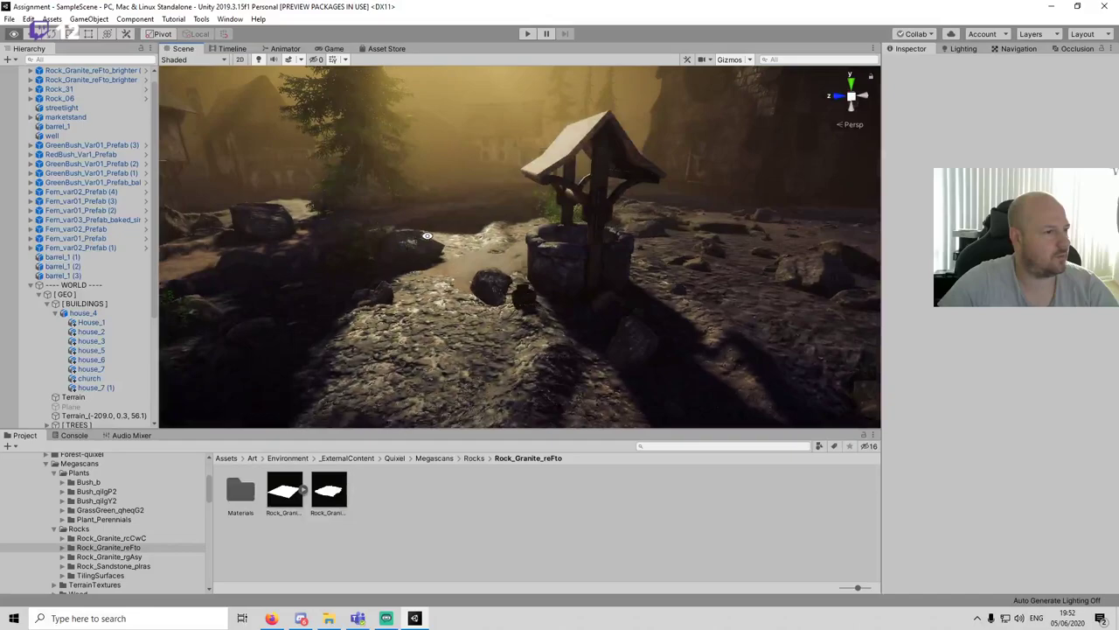
click(559, 280)
drag(540, 288, 505, 289)
click(523, 483)
right_drag(559, 293, 489, 192)
Step: Play the scene, move through the village to examine it, show the rendering statistics, and stop playing
click(331, 49)
key(ctrl+p)
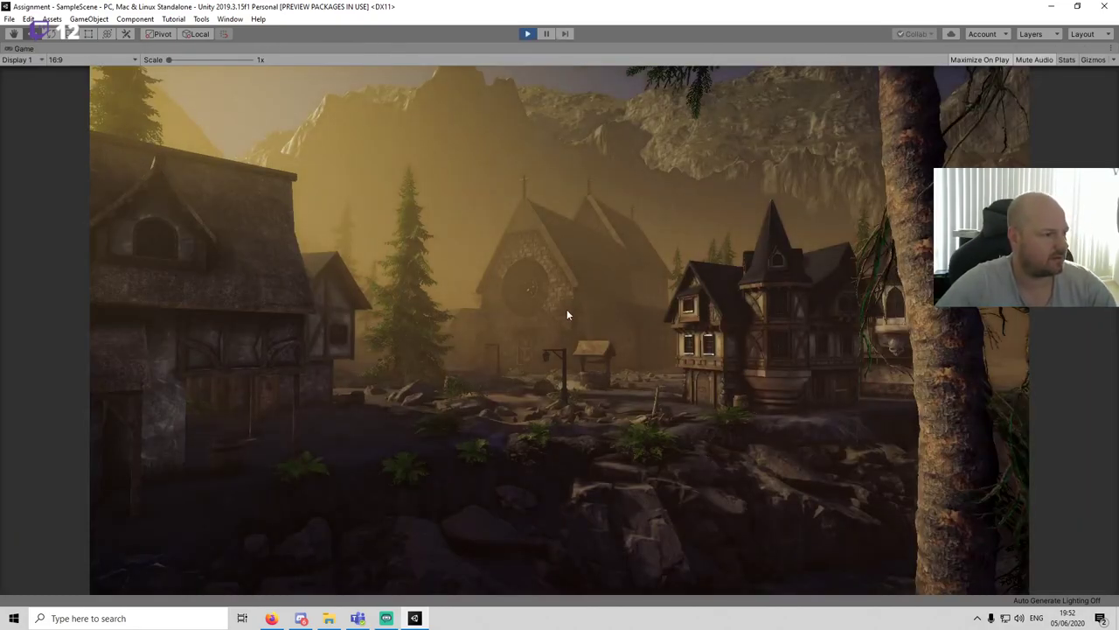
right_drag(614, 316, 607, 342)
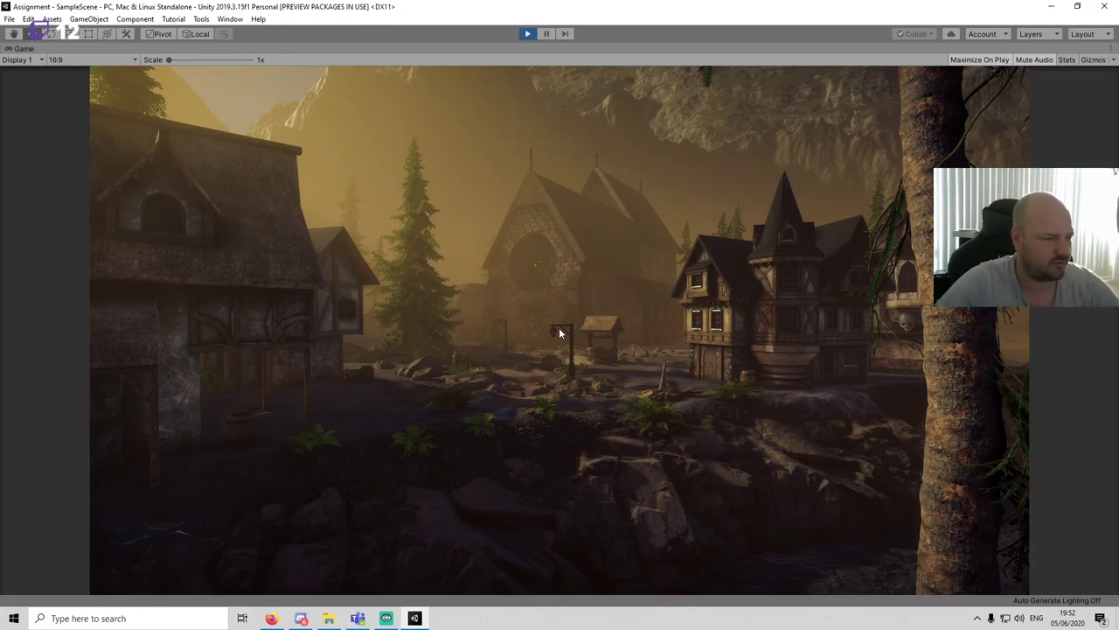
key(w)
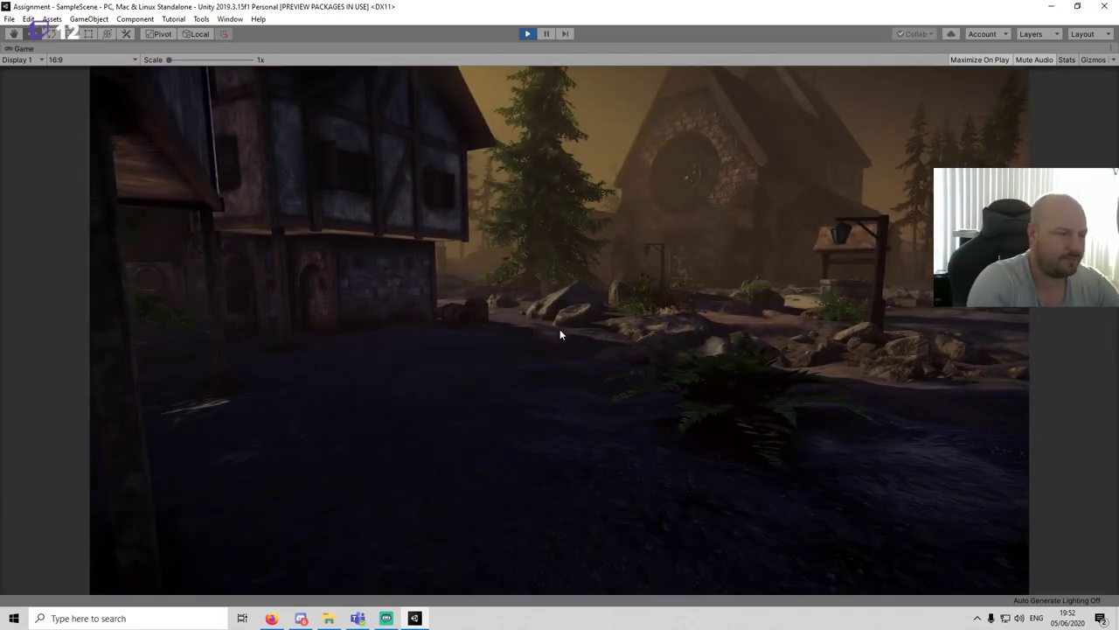
click(1066, 59)
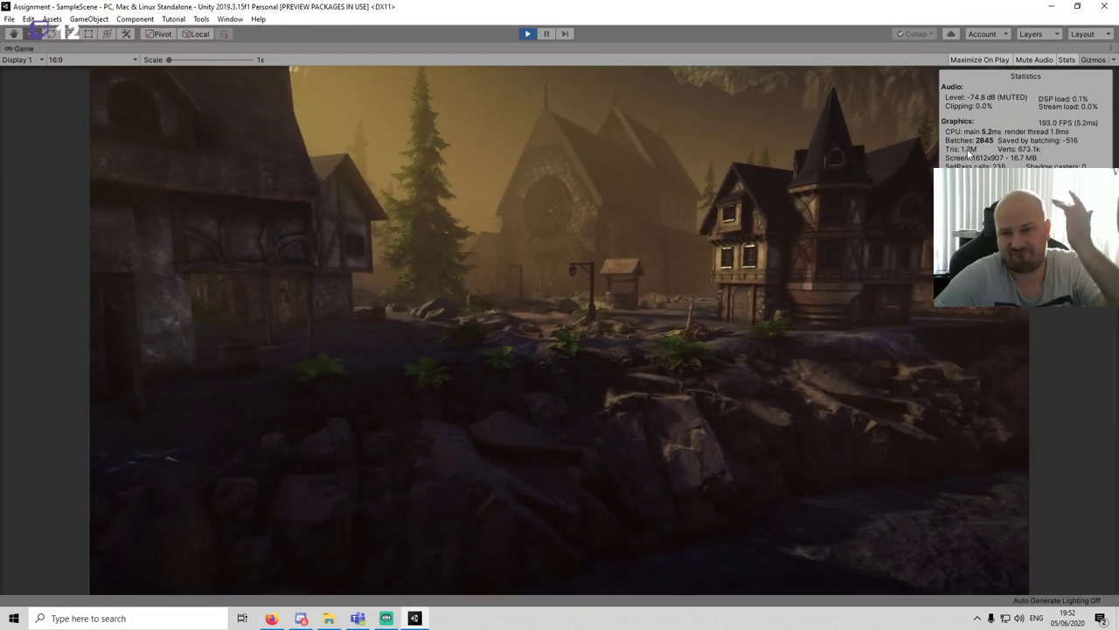
click(527, 35)
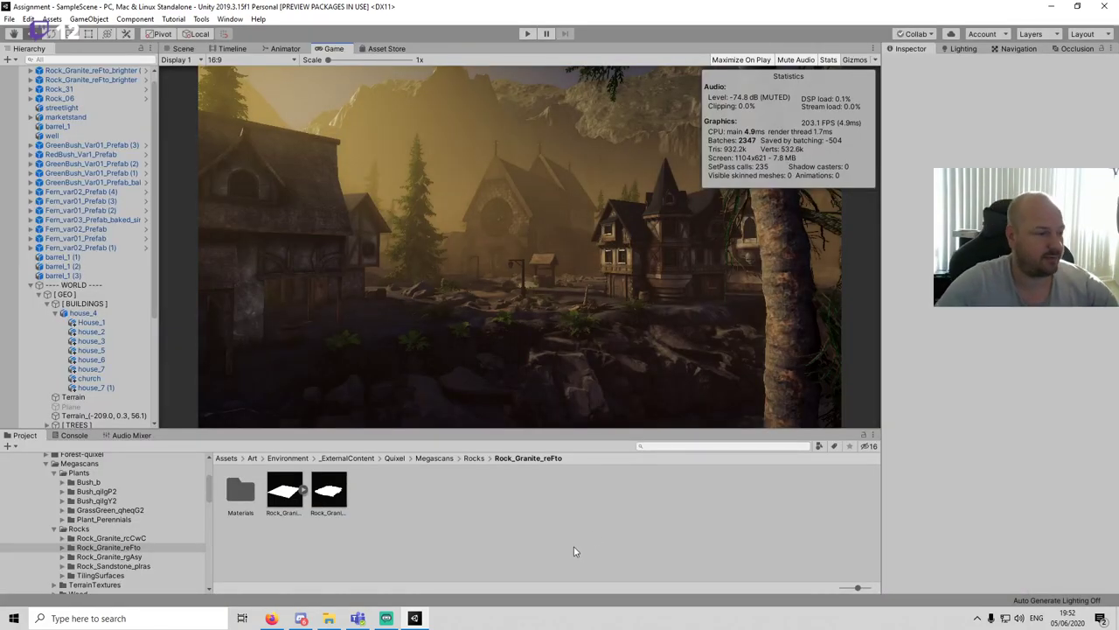
Step: Collapse the [ ROCKS ] group and create an empty child object under ---- WORLD ----
click(31, 285)
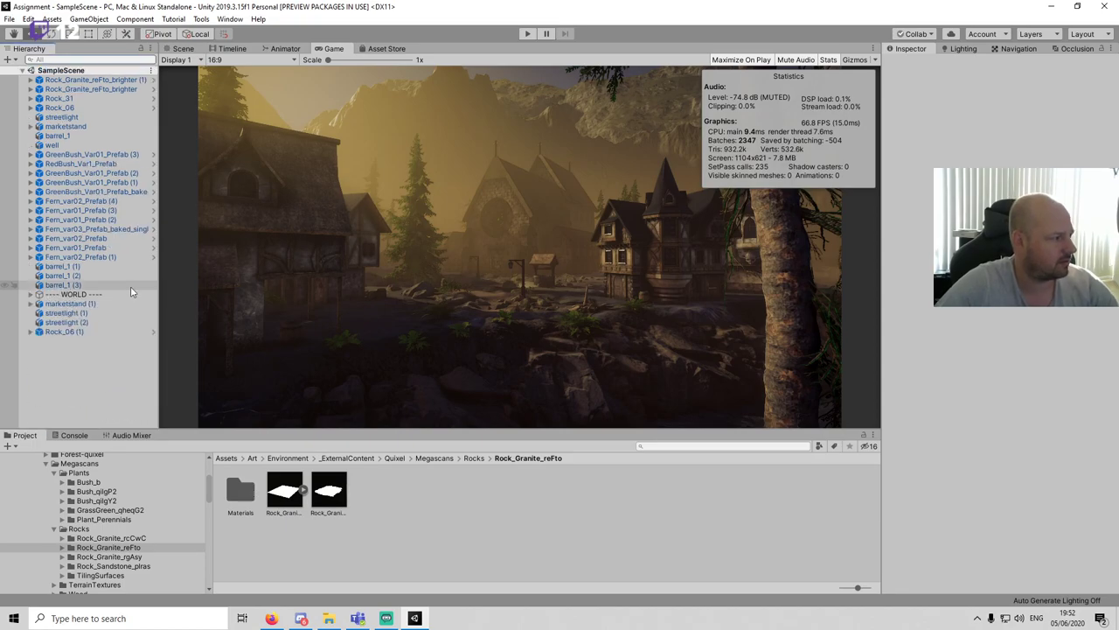
click(67, 296)
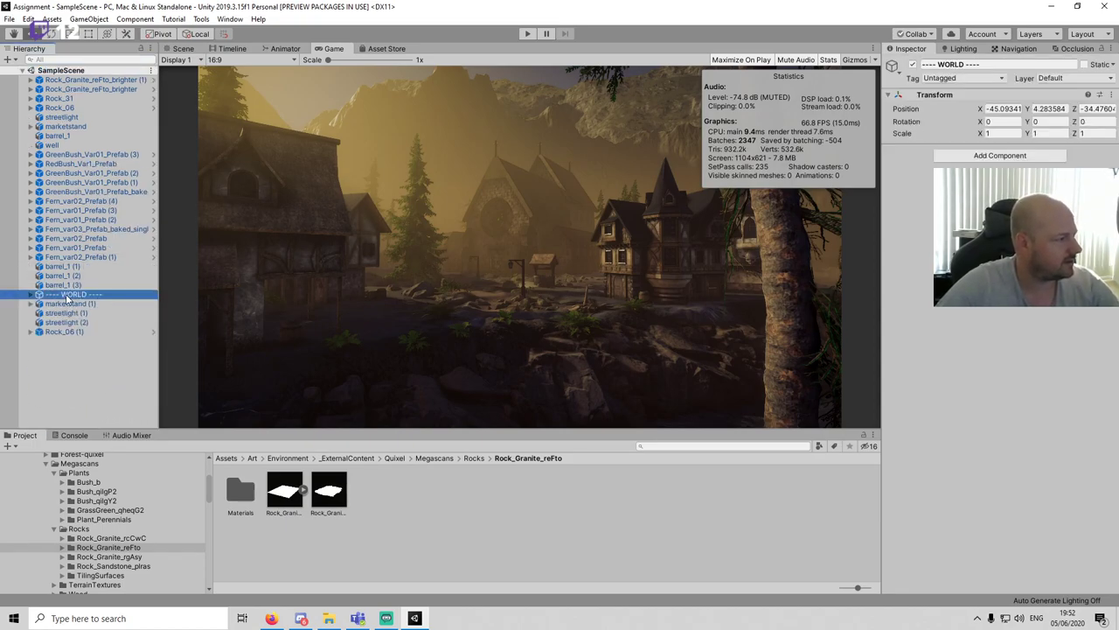
click(31, 296)
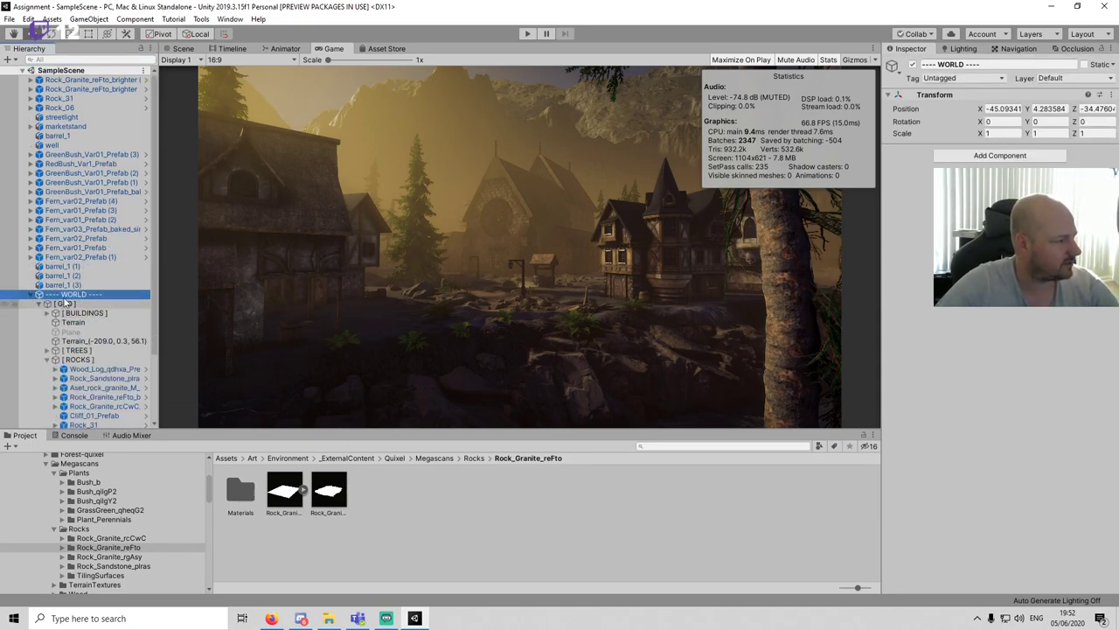
right_click(62, 317)
click(38, 359)
click(46, 359)
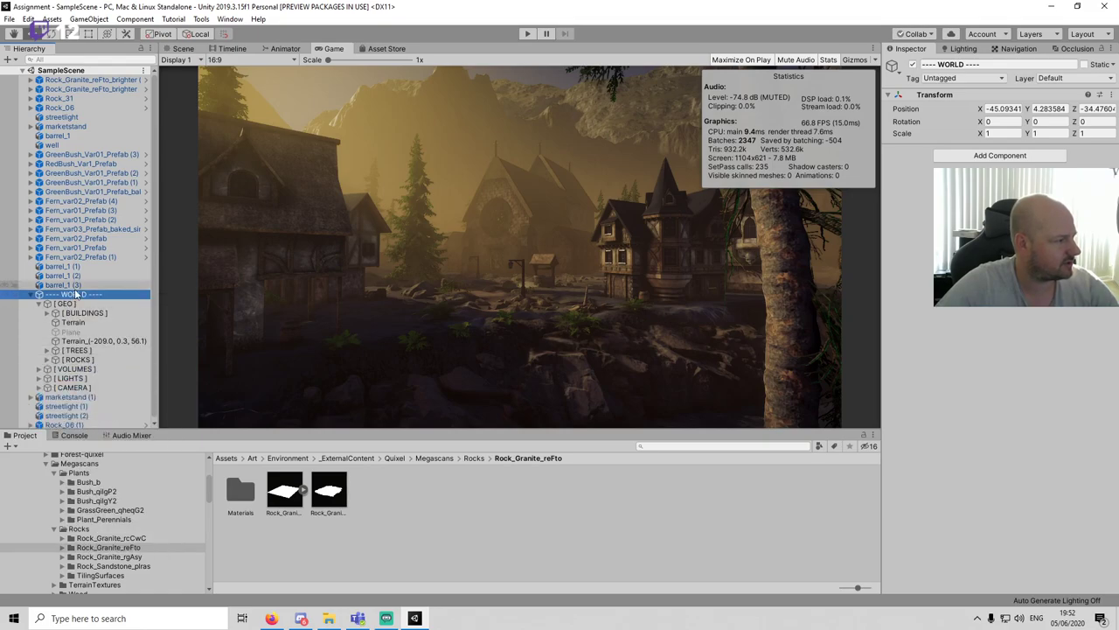
right_click(76, 298)
click(109, 407)
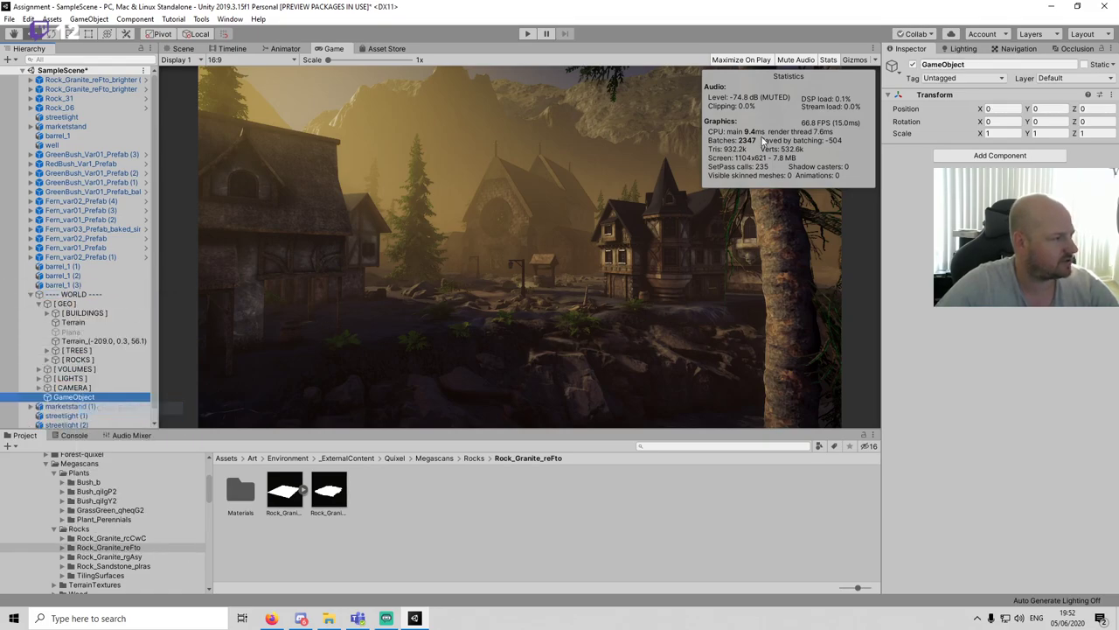
Step: Name the new empty object [ PROPS ] and parent barrel_1 (1), barrel_1 (2) and barrel_1 (3) under it
click(974, 66)
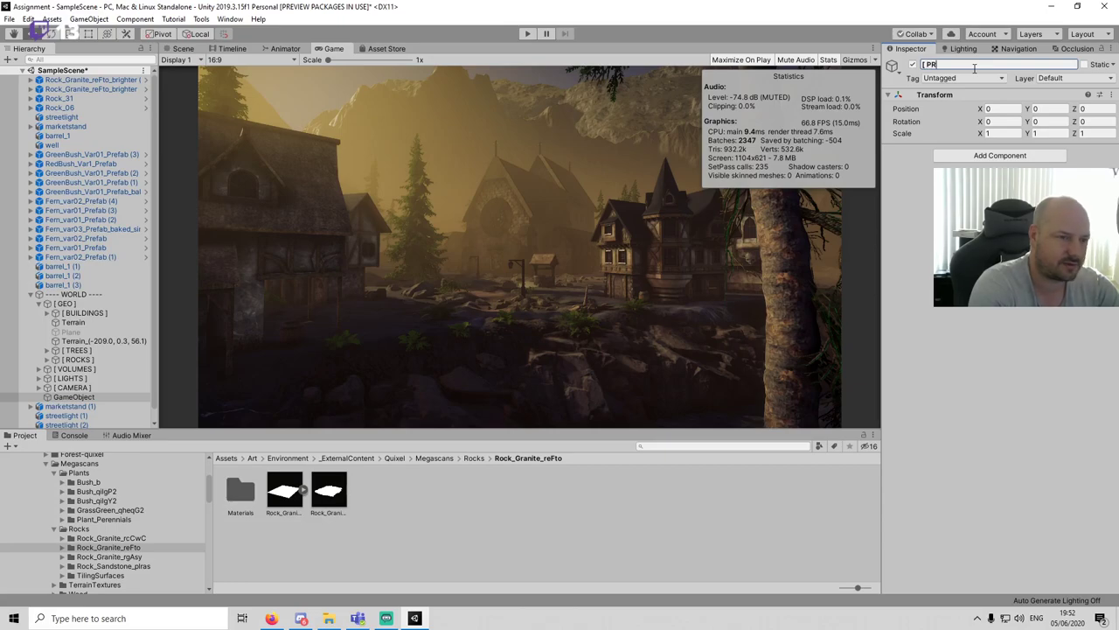
click(81, 285)
shift+click(80, 268)
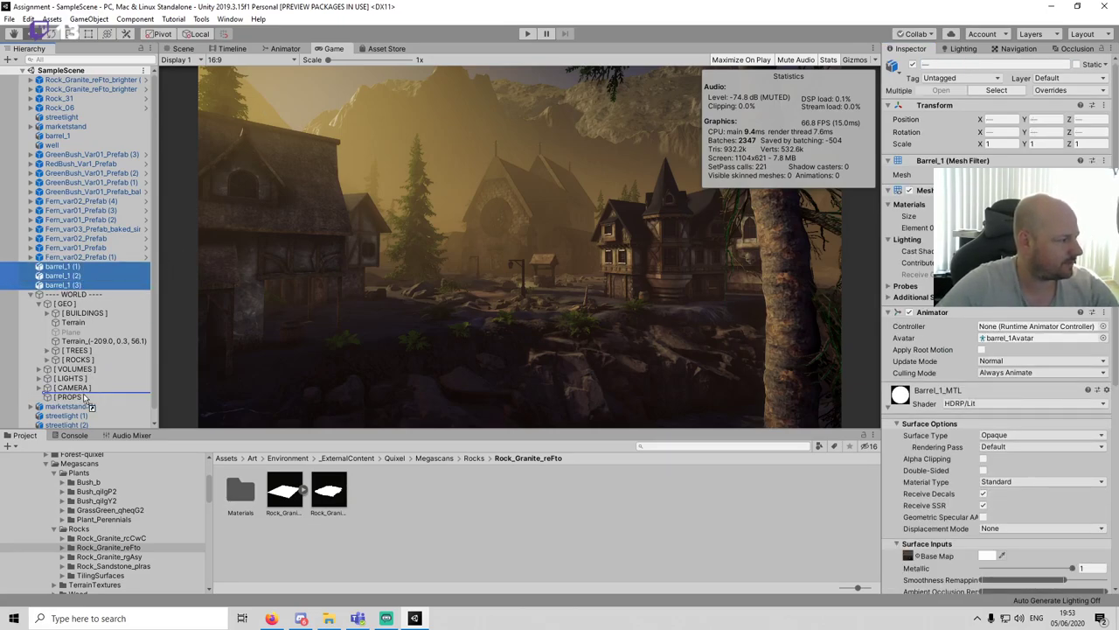
drag(80, 400, 80, 398)
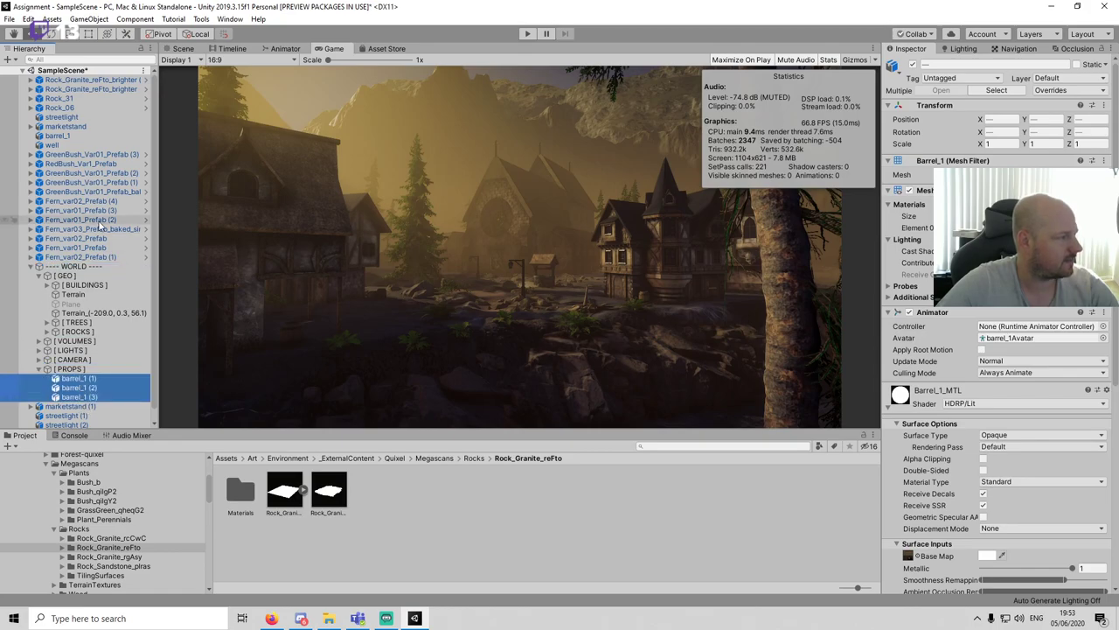
Step: Move the remaining loose streetlights, market stands, barrel and well into the [ PROPS ] group and collapse it
click(72, 146)
shift+click(72, 136)
key(shift+Up)
key(shift+Up)
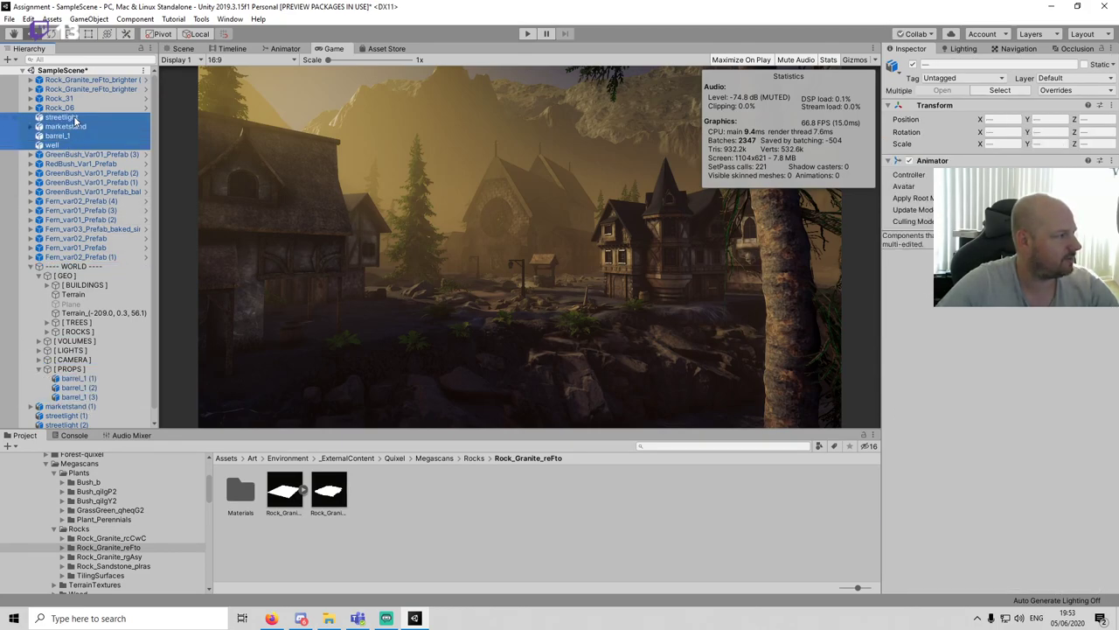
scroll(70, 262, down, 1)
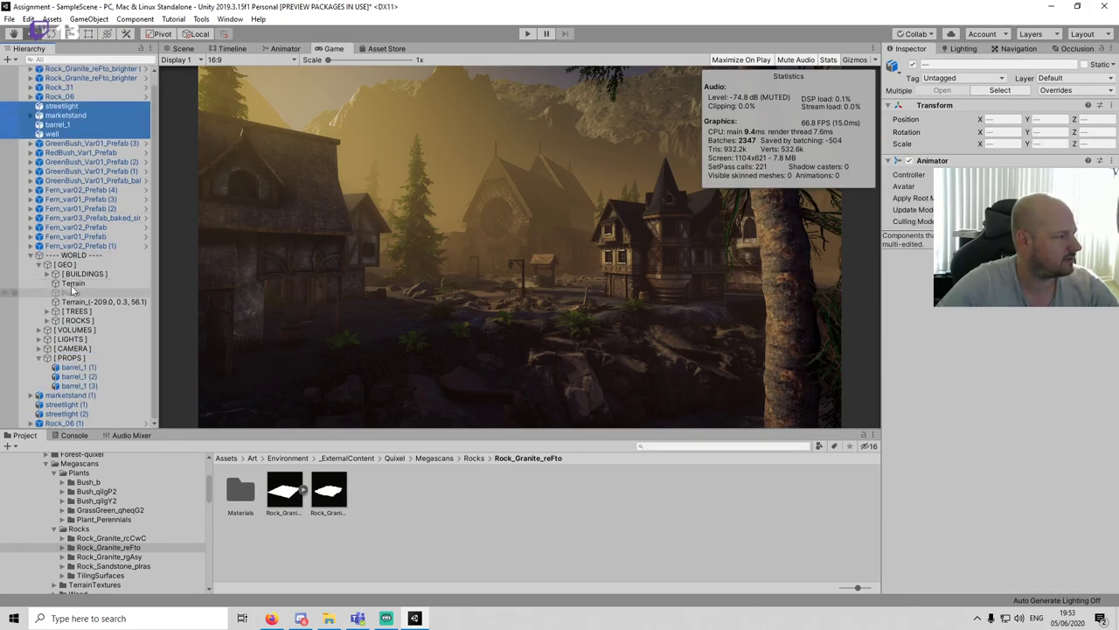
ctrl+click(75, 414)
ctrl+click(76, 406)
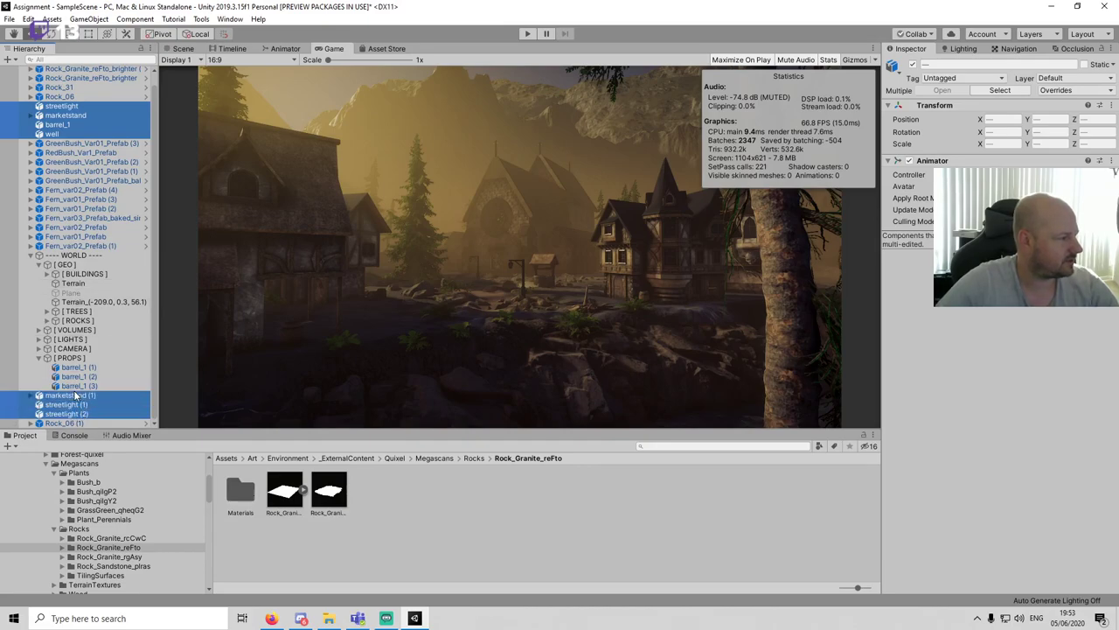
drag(74, 359, 74, 359)
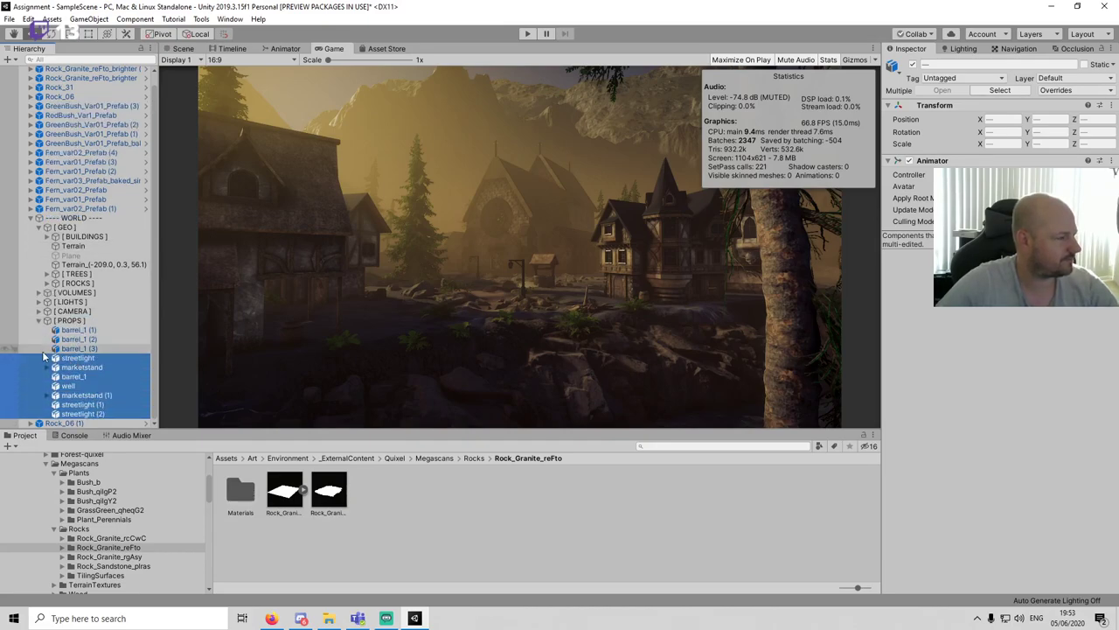
click(39, 321)
click(77, 367)
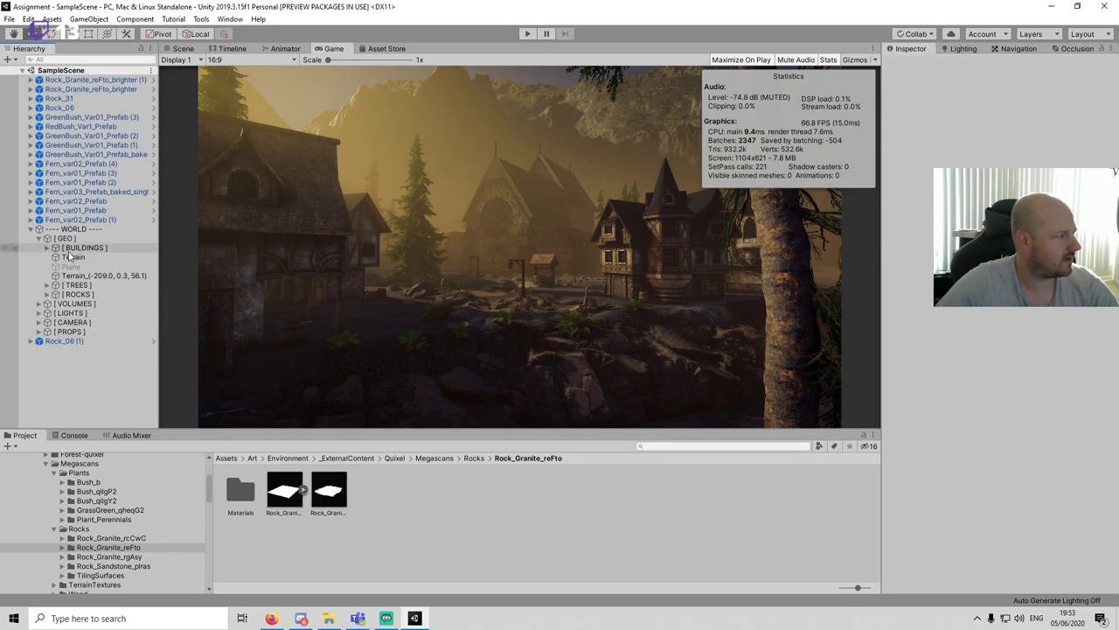
Step: Move both loose granite rocks, Rock_31 and Rock_06 into the [ ROCKS ] group and collapse it
click(96, 81)
shift+click(60, 107)
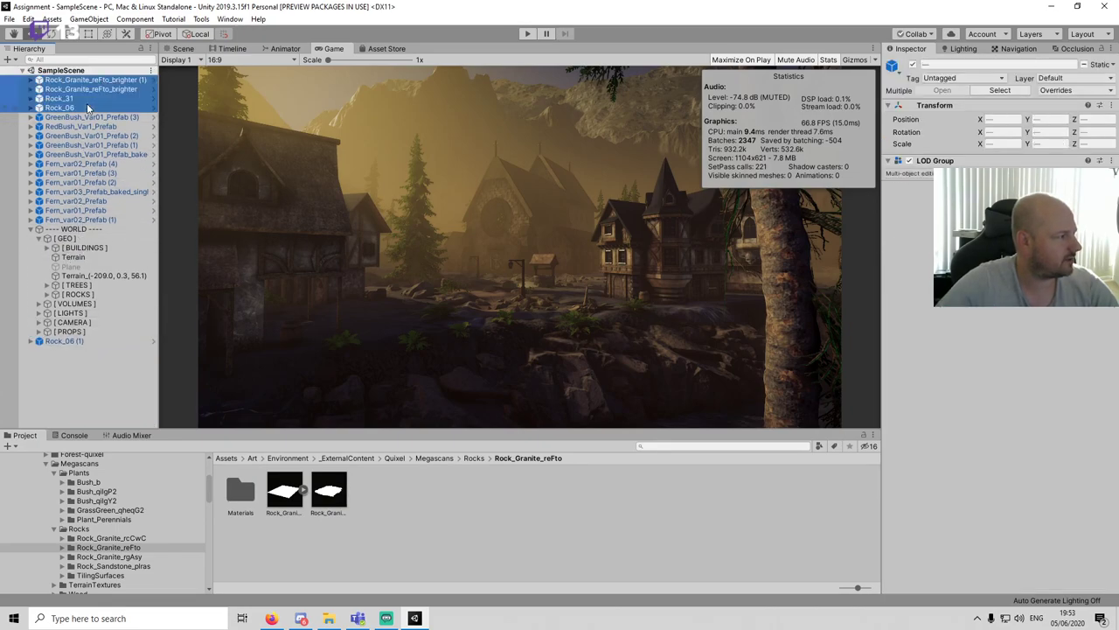
drag(92, 303, 88, 295)
click(88, 296)
key(Left)
key(Left)
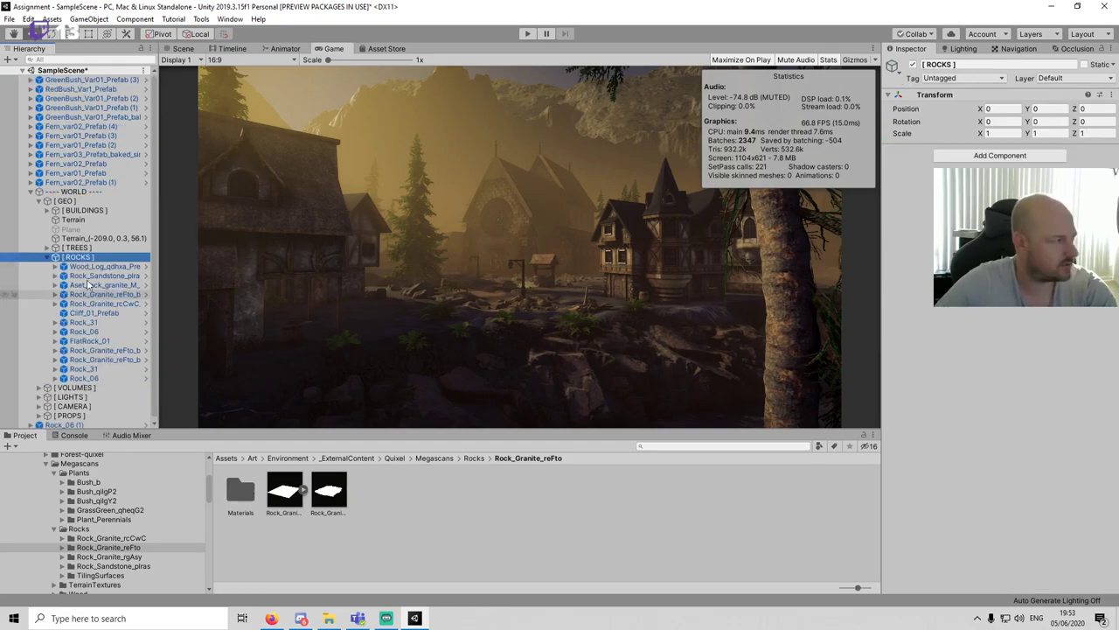
Step: Create an empty child object under [ GEO ] and name it [ FOLIAGE ]
right_click(88, 201)
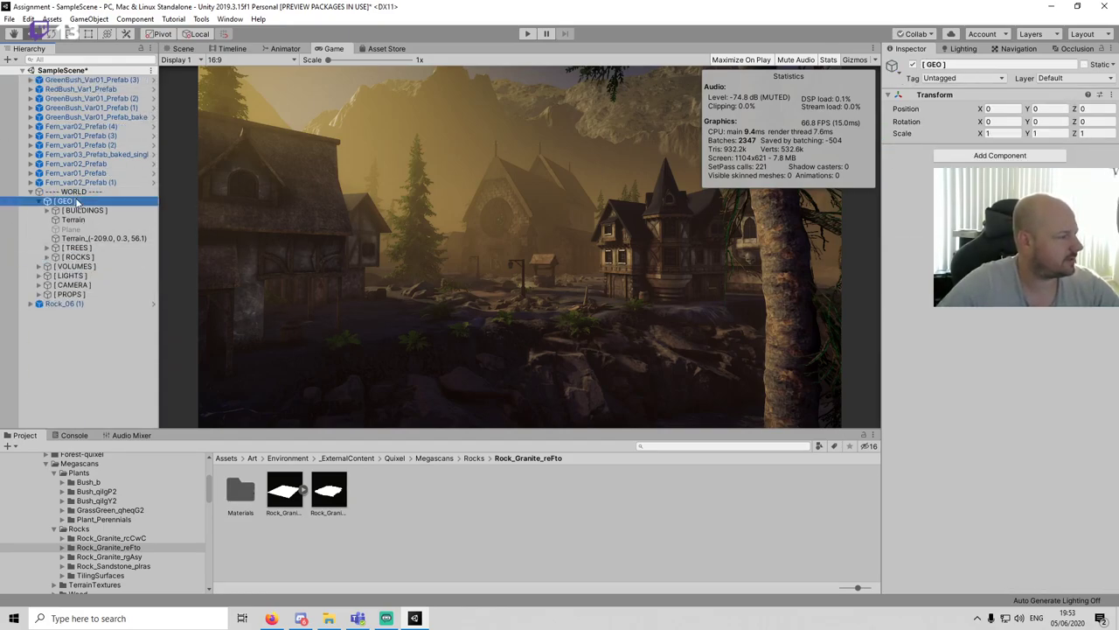
click(116, 307)
click(982, 66)
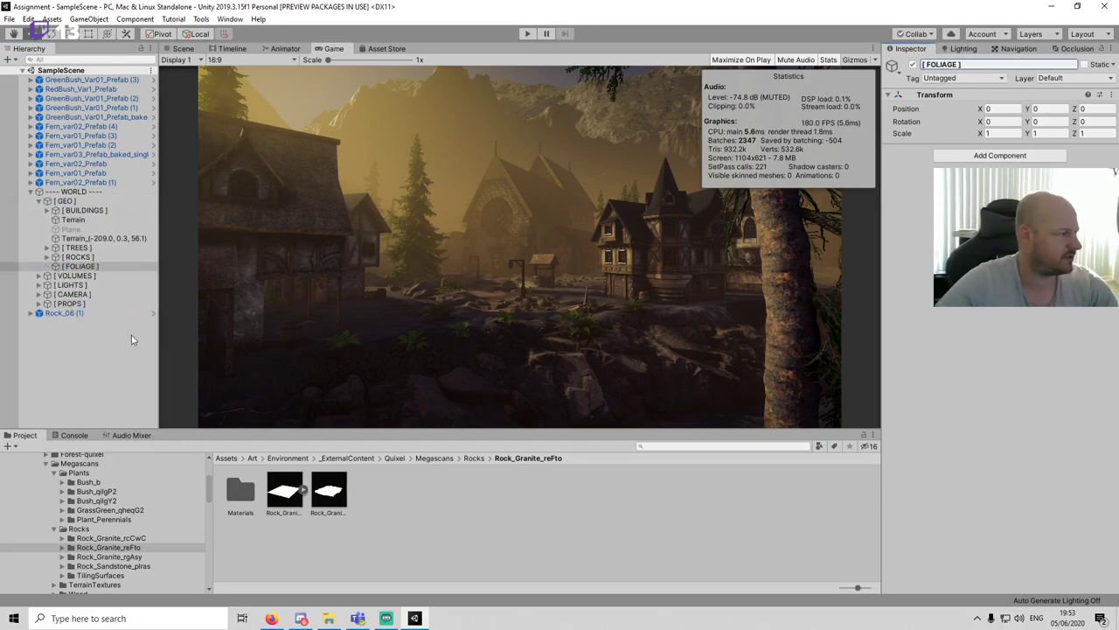
Step: Move all loose bush and fern prefabs into the [ FOLIAGE ] group and collapse it
click(87, 80)
shift+click(102, 181)
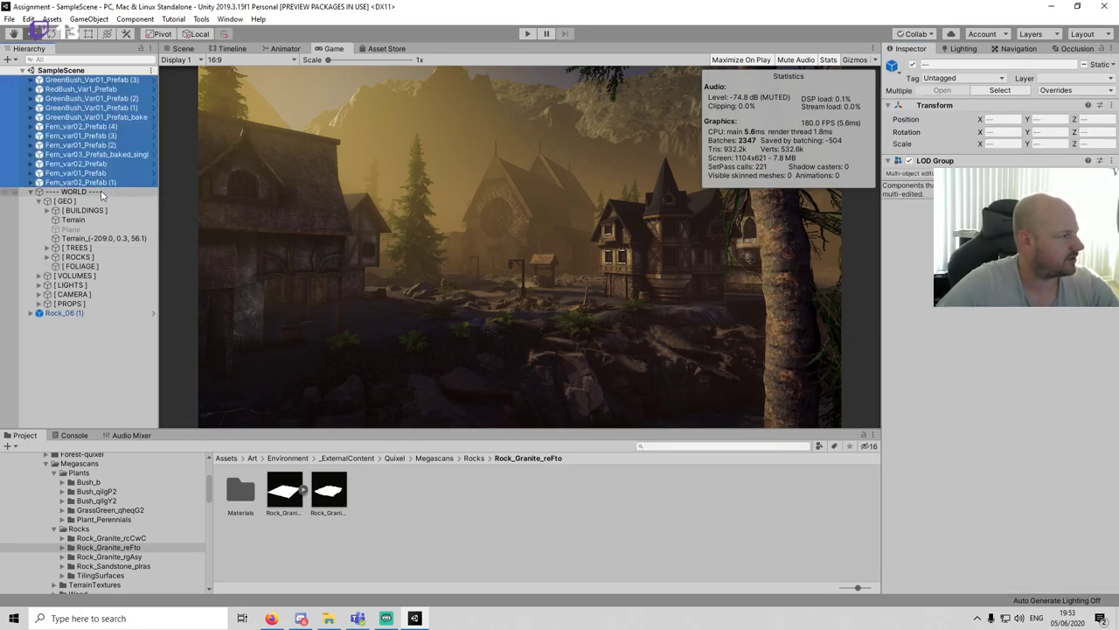
drag(103, 271, 87, 266)
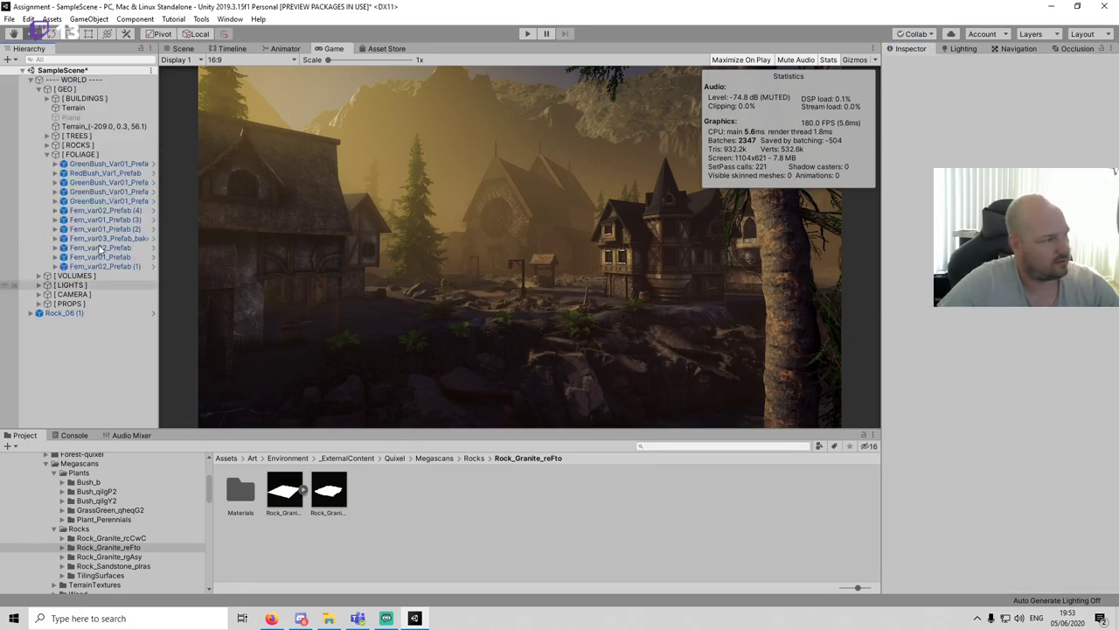
click(48, 154)
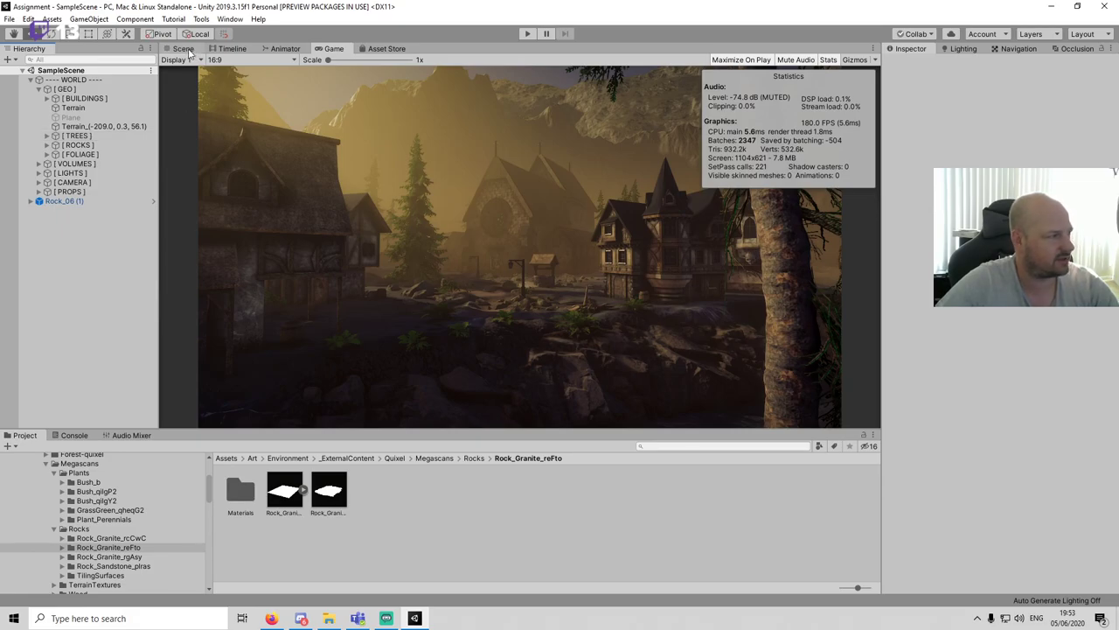
Step: Return to the Scene view, fine-tune the height of the granite rock in front of the church, and save the scene
click(182, 48)
key(w)
right_drag(558, 288, 583, 327)
click(587, 323)
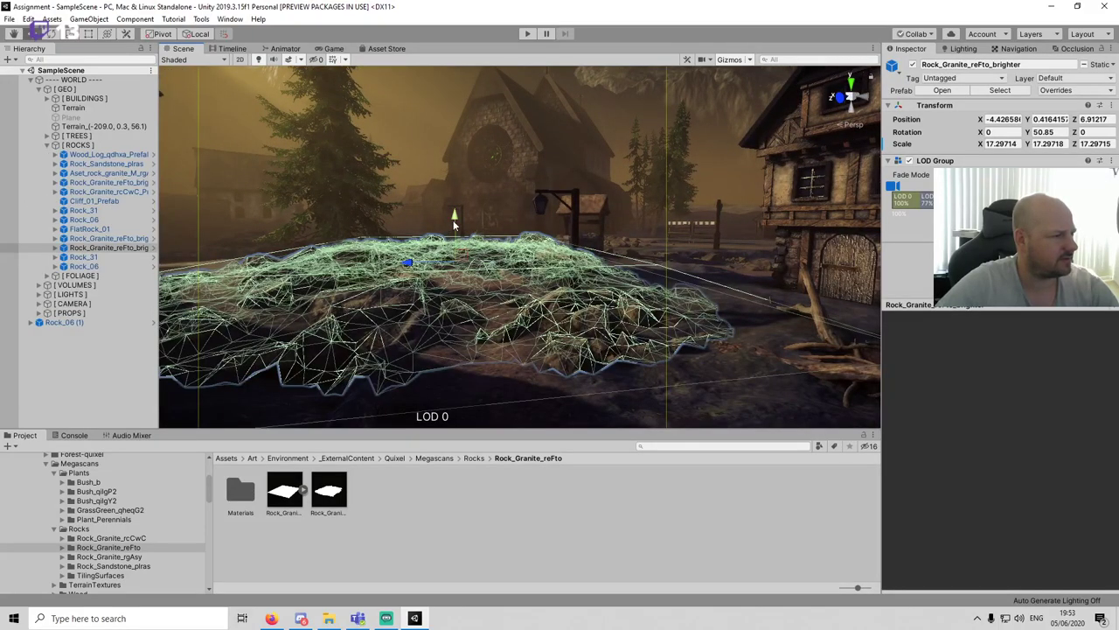
click(554, 537)
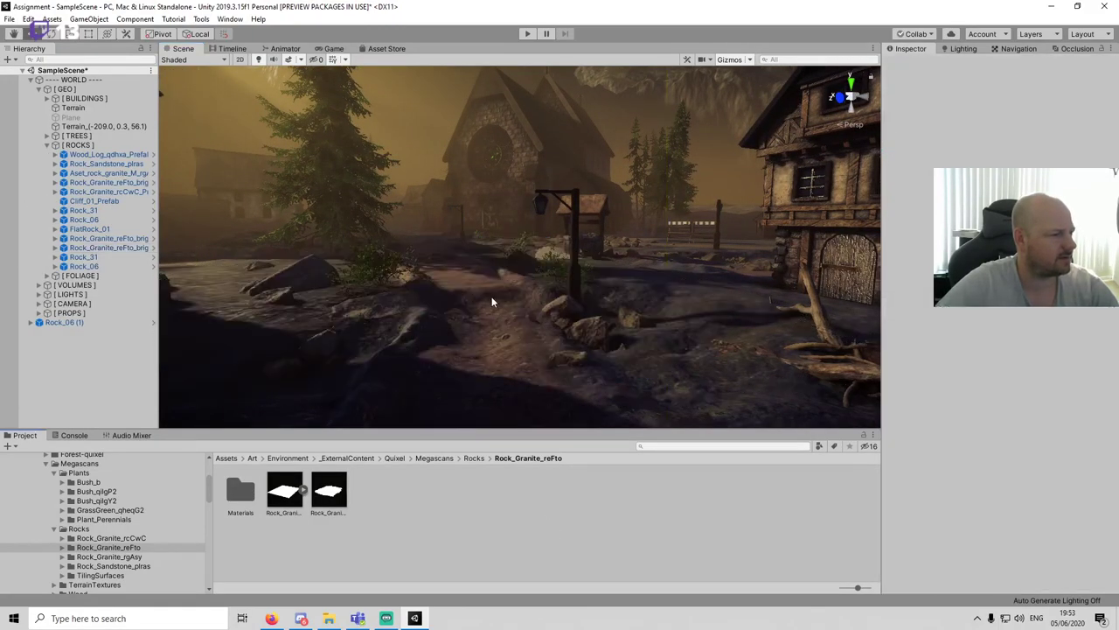
scroll(517, 296, down, 2)
scroll(516, 297, up, 2)
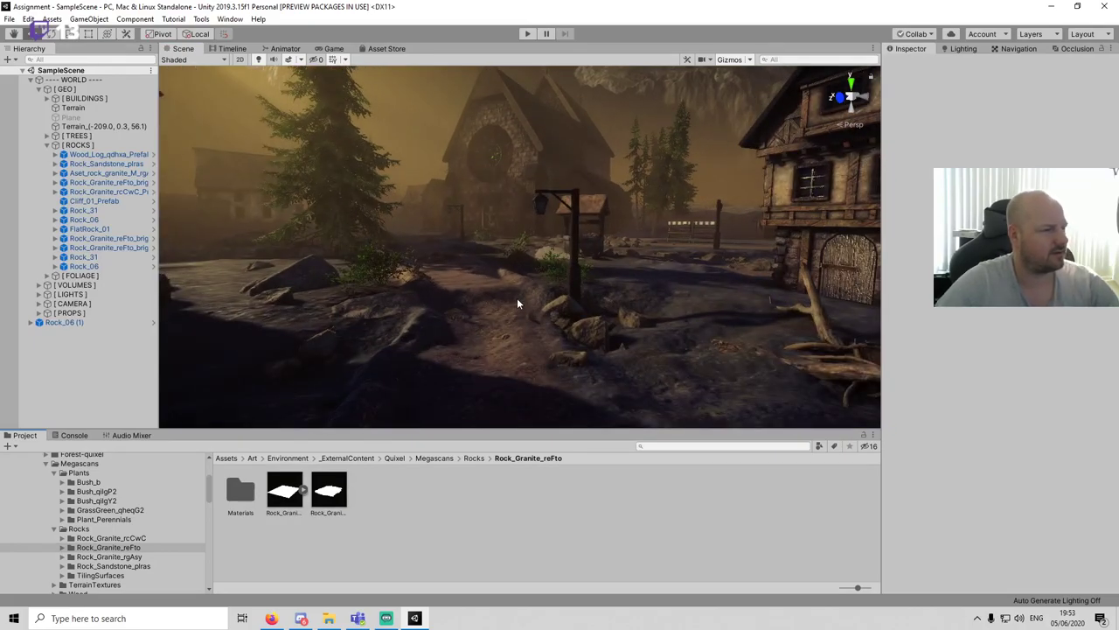
scroll(516, 296, up, 1)
middle_drag(517, 296, 583, 278)
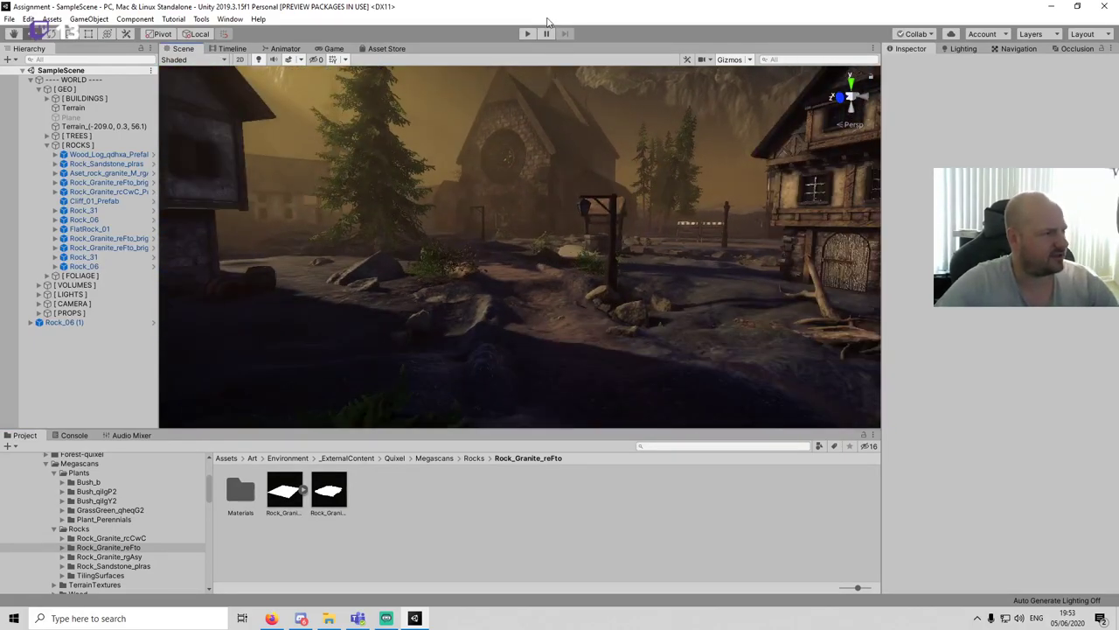
Step: Play the scene, move the camera towards the village to examine the blended rocks, and stop playing
click(527, 33)
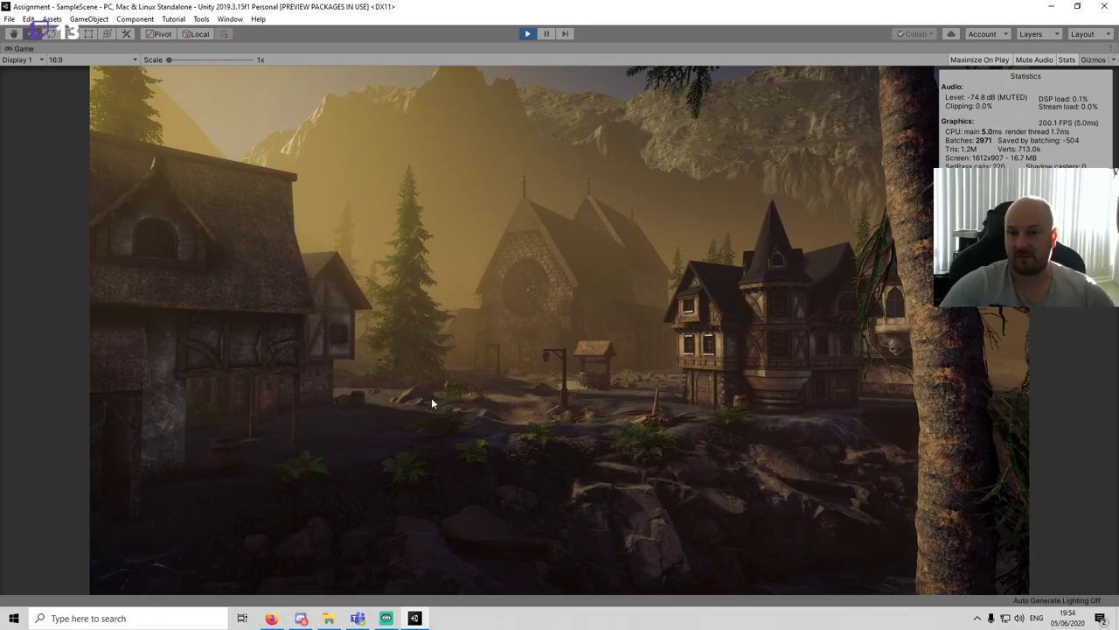
right_drag(432, 406, 381, 433)
key(w)
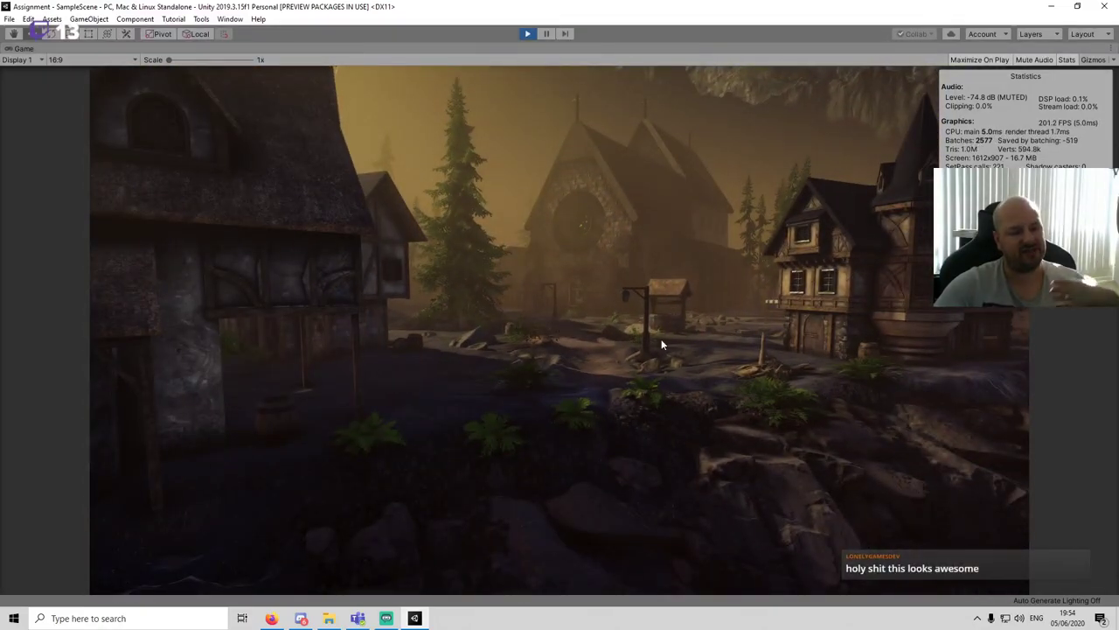
key(ctrl+p)
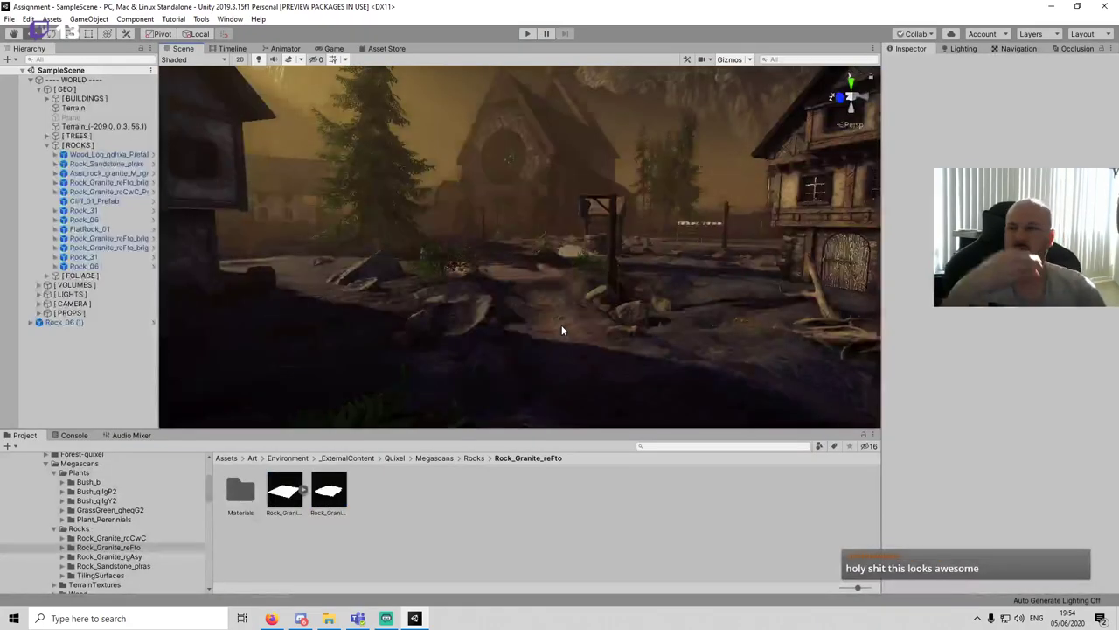
Step: Collapse the [ GEO ] group in the scene hierarchy
click(40, 381)
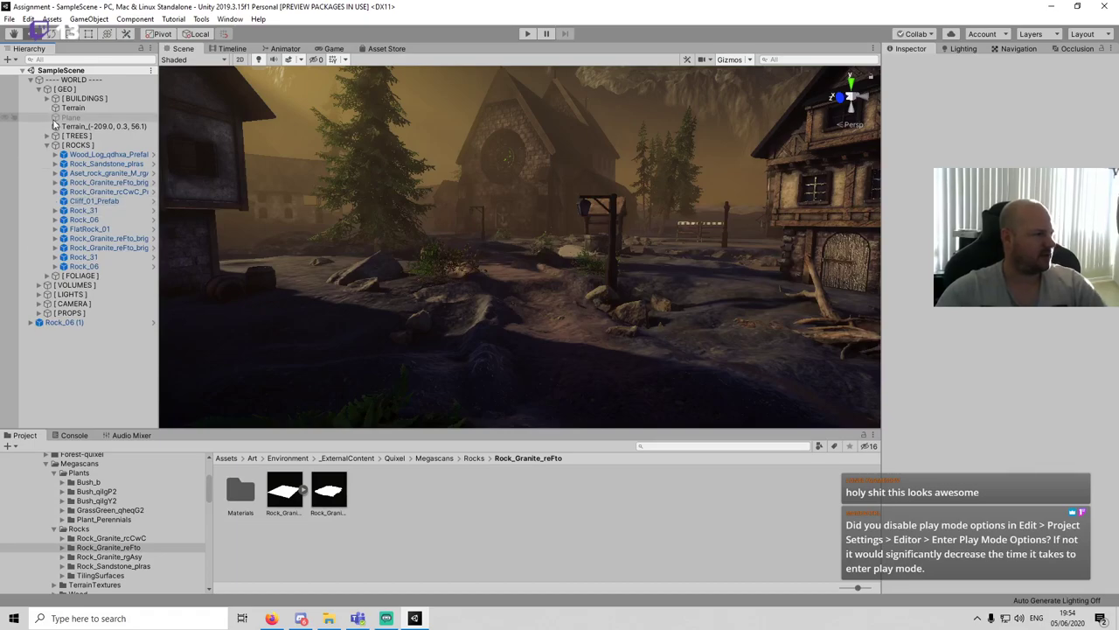
click(39, 89)
scroll(568, 295, down, 3)
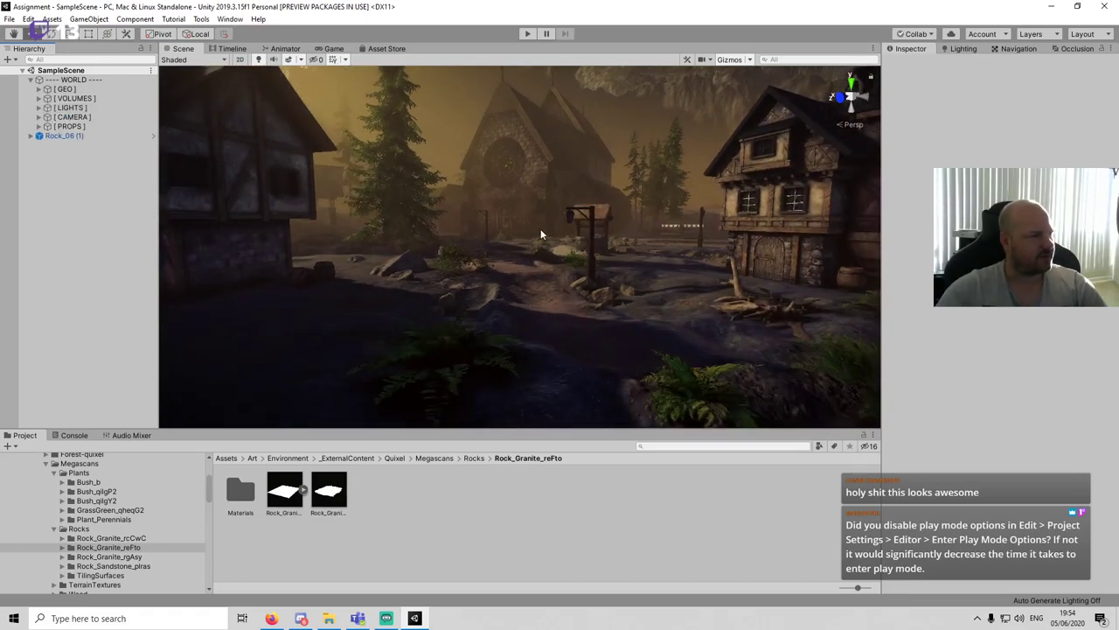
scroll(549, 279, down, 5)
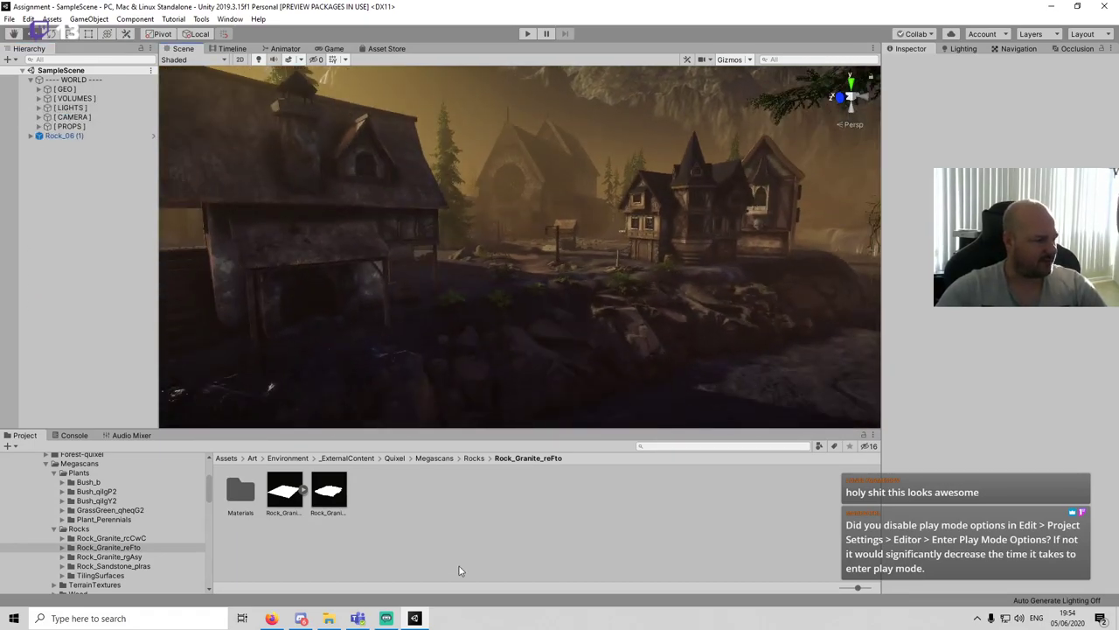
Step: Browse the project's asset folders and collapse the BUILDINGS folder under WORLD
click(330, 618)
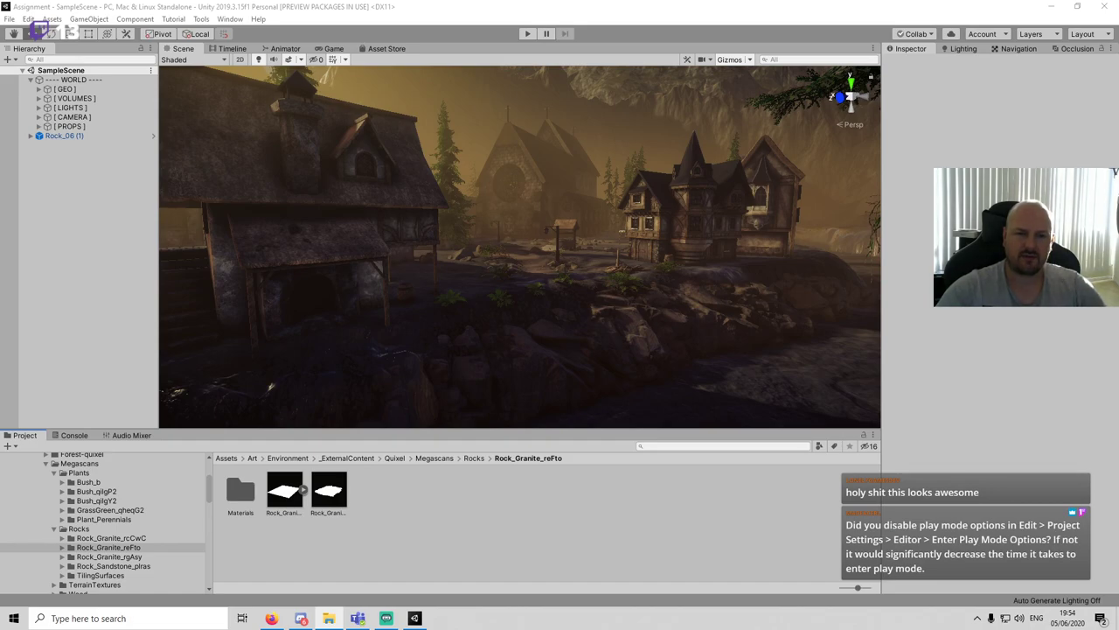
click(76, 495)
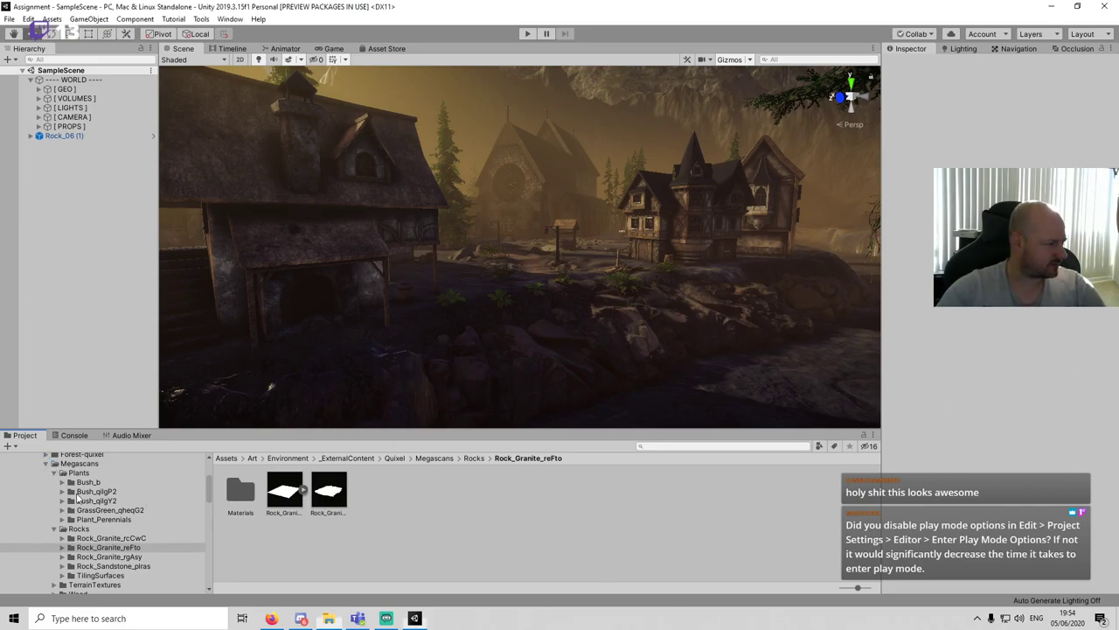
scroll(77, 497, down, 10)
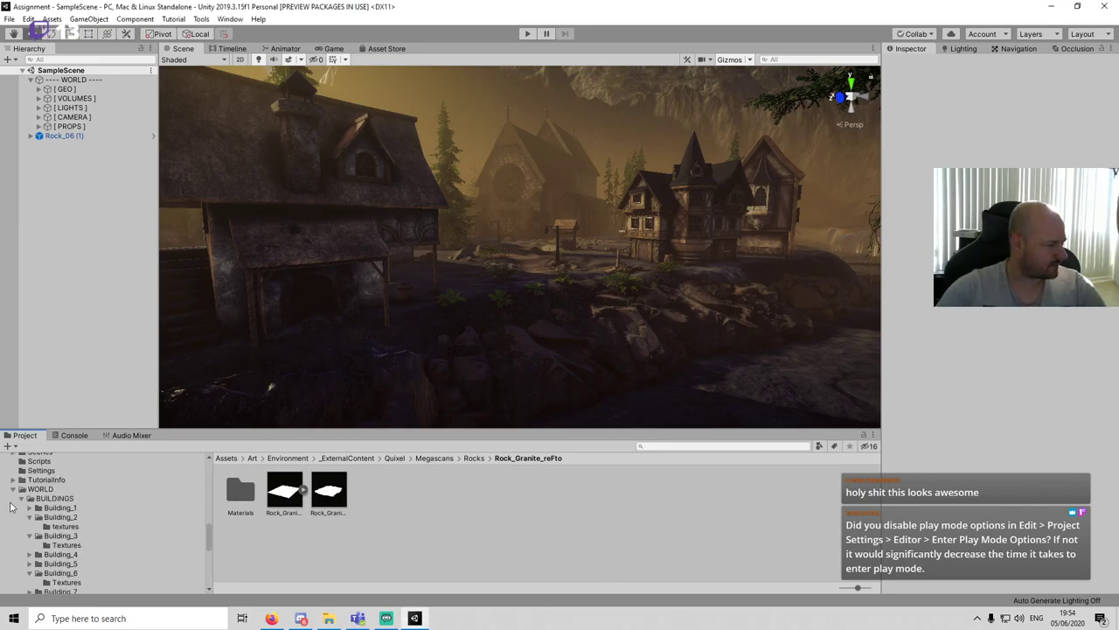
click(22, 499)
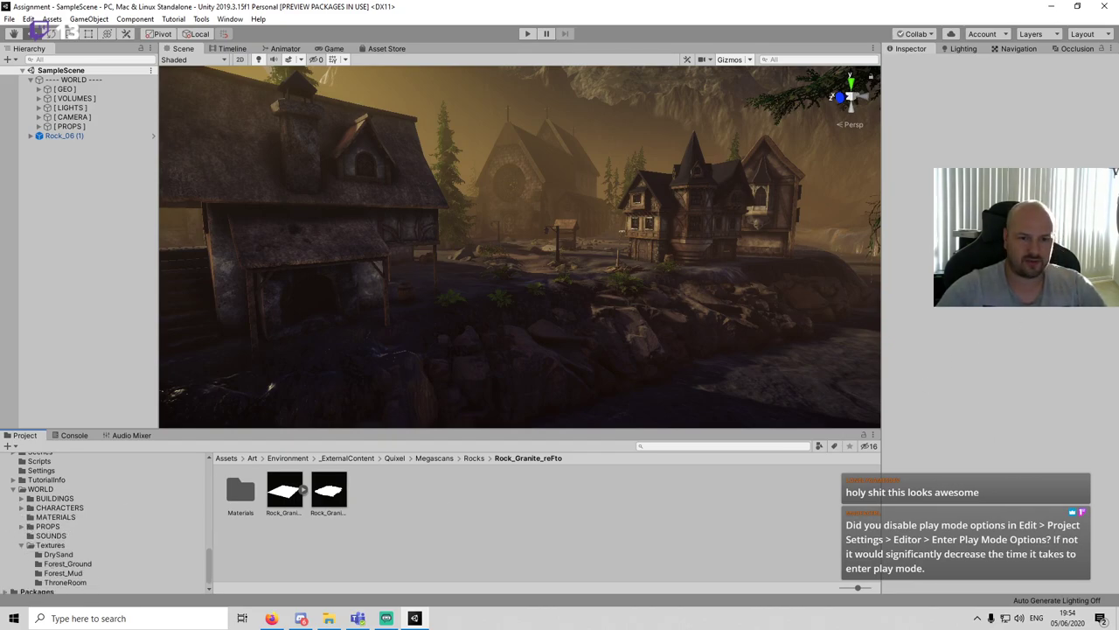
scroll(54, 487, down, 1)
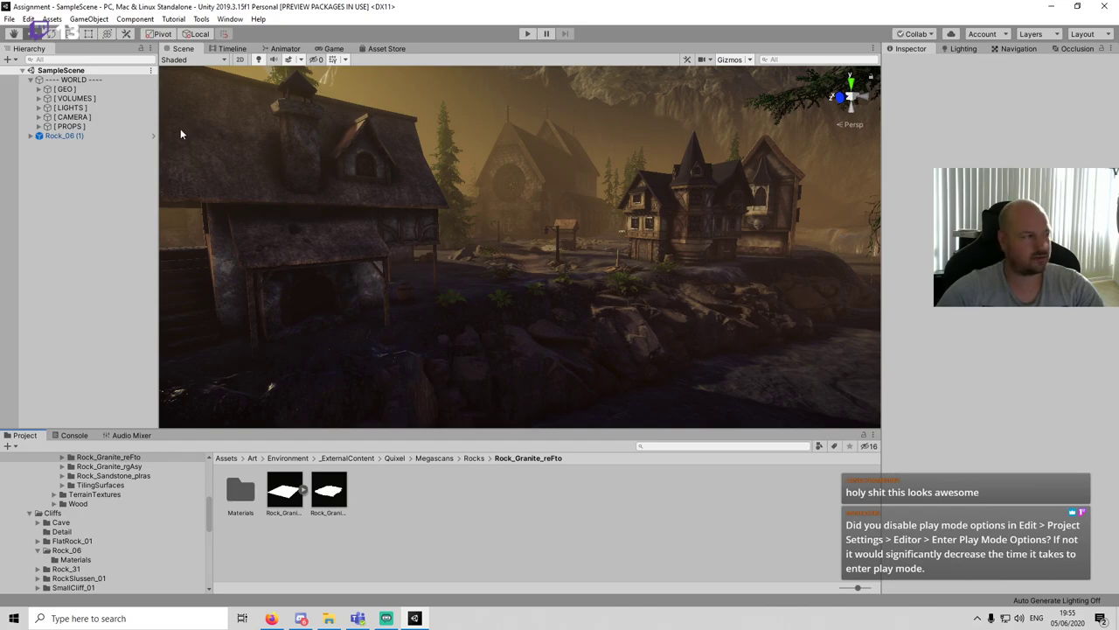
Step: Try to enable Enter Play Mode Options (Experimental) in the project's Editor settings and close the settings
click(29, 19)
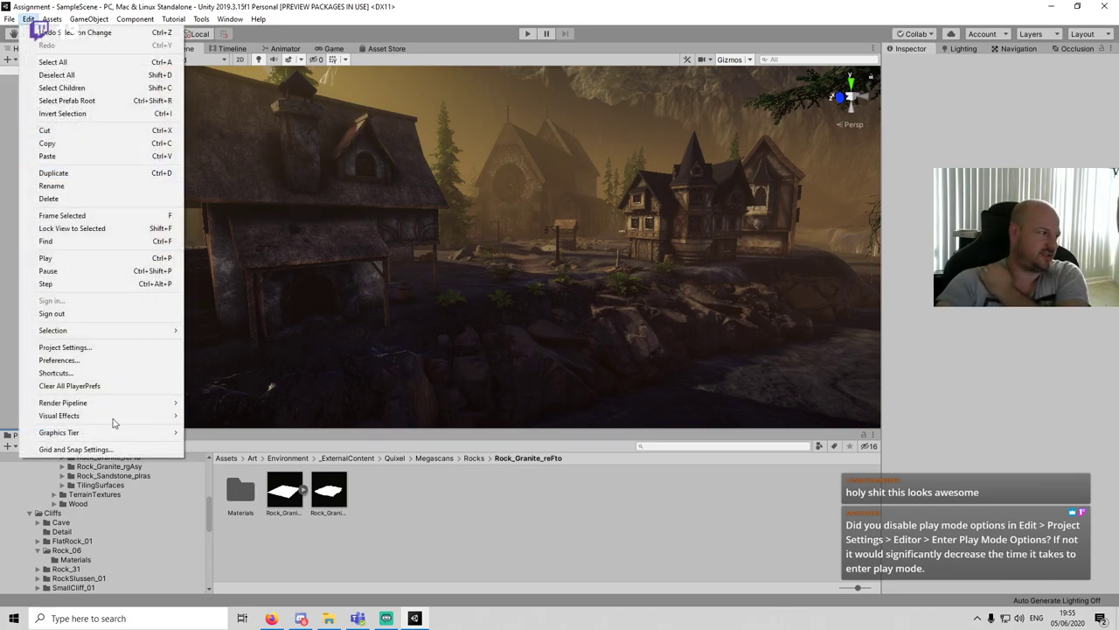
click(88, 347)
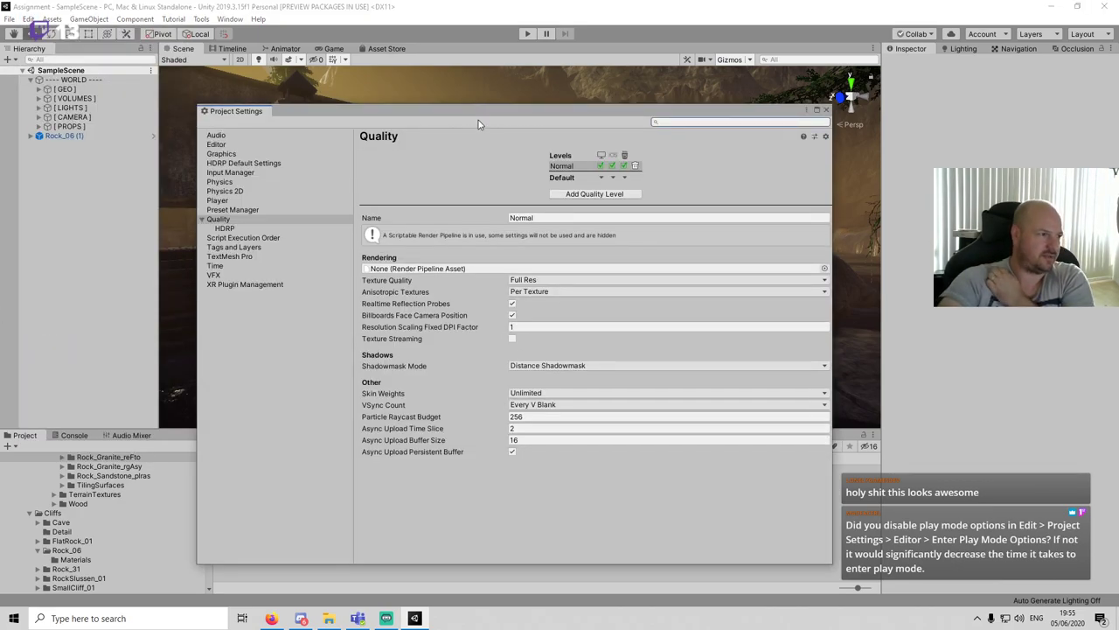
drag(490, 111, 556, 103)
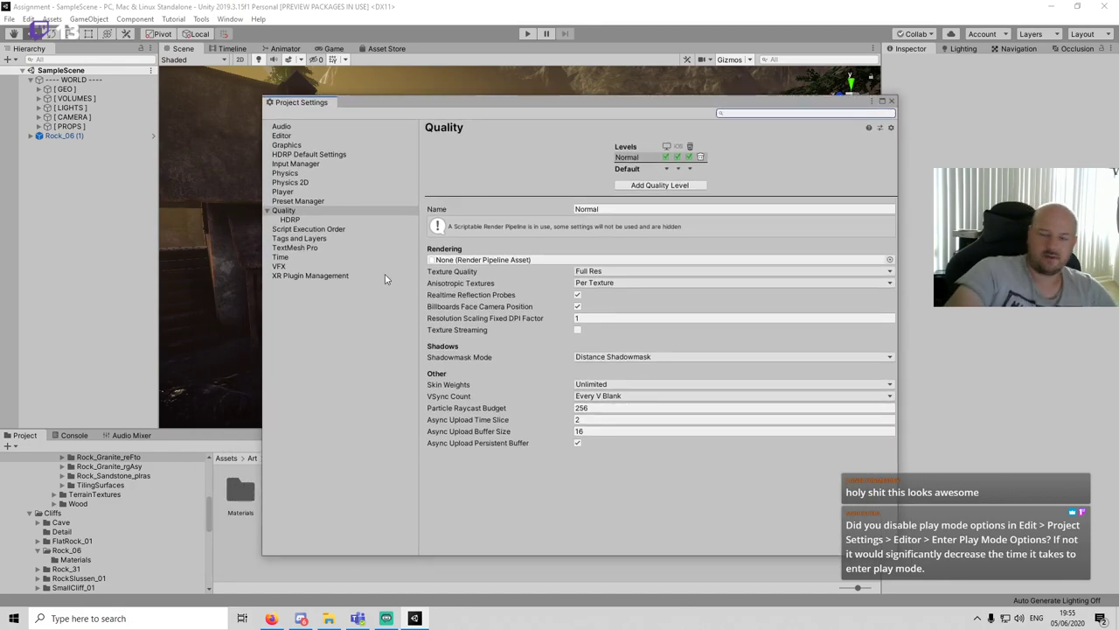
click(297, 139)
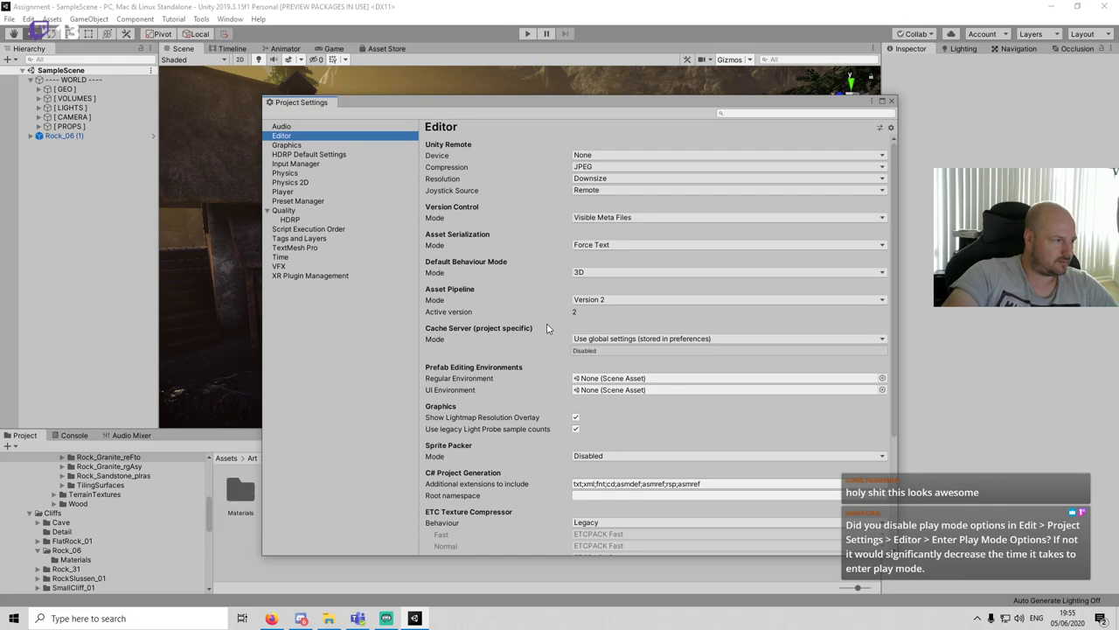
scroll(553, 290, down, 6)
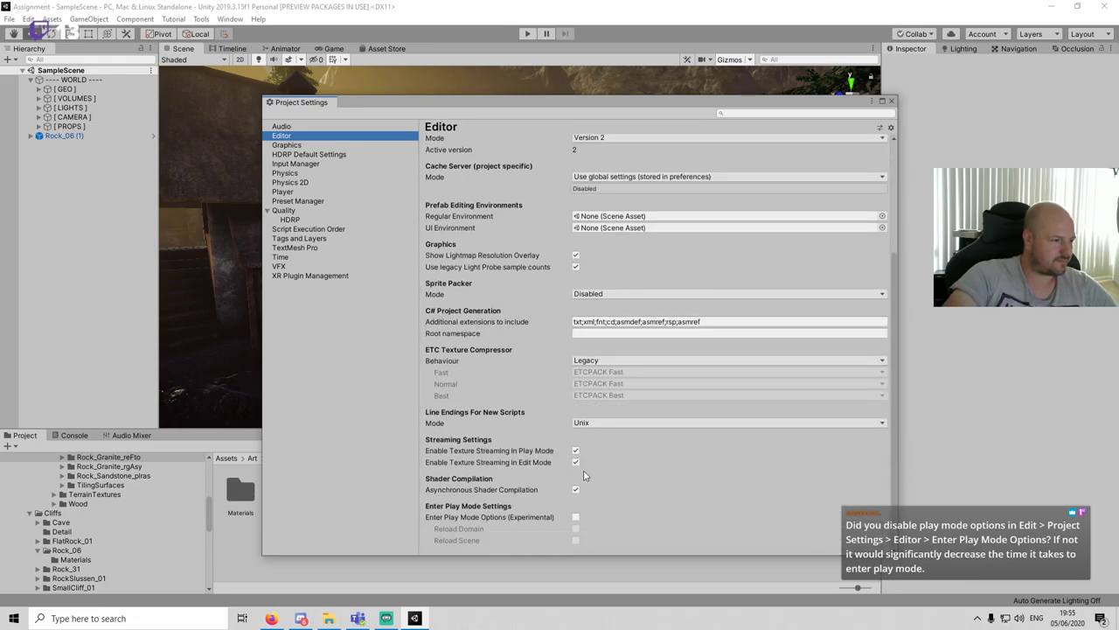
click(576, 518)
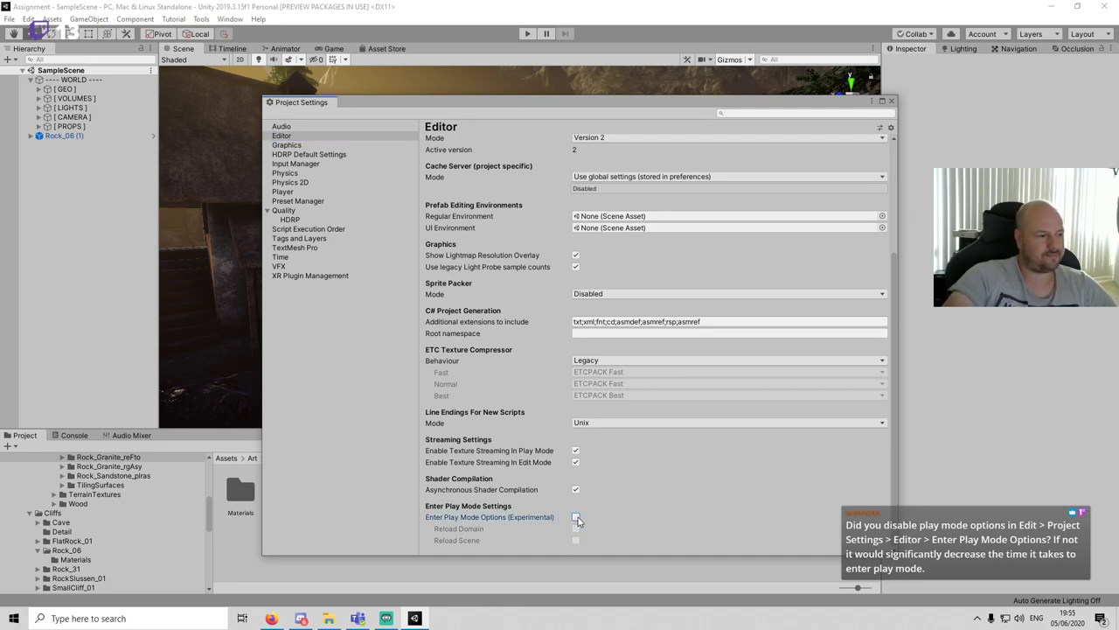
click(889, 100)
Step: Play and stop the scene twice to check how quickly it enters play mode
click(528, 33)
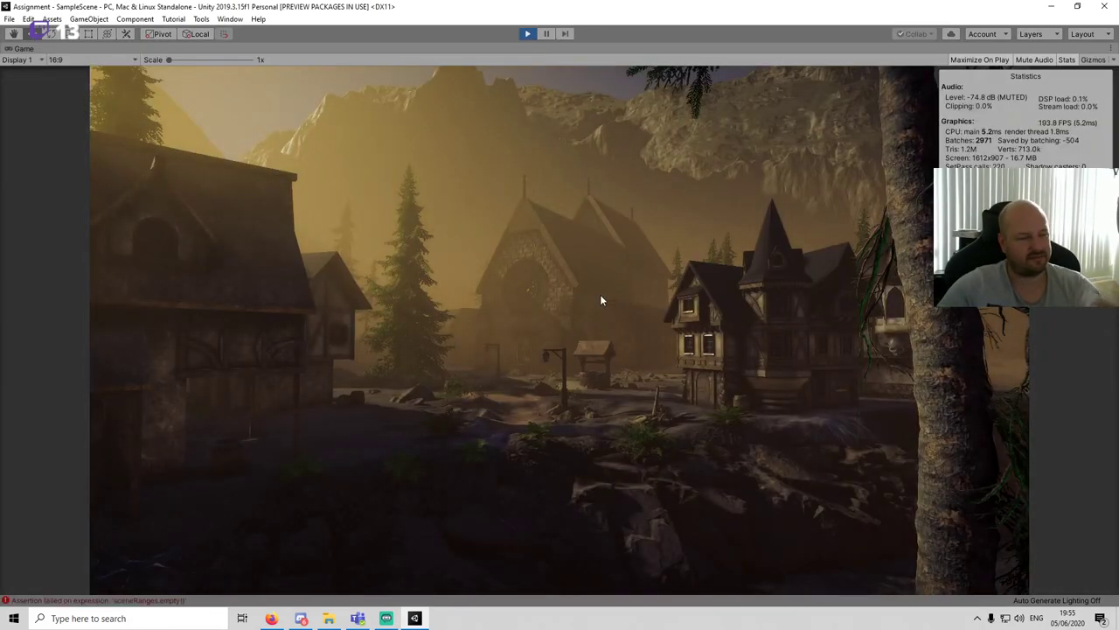
click(527, 36)
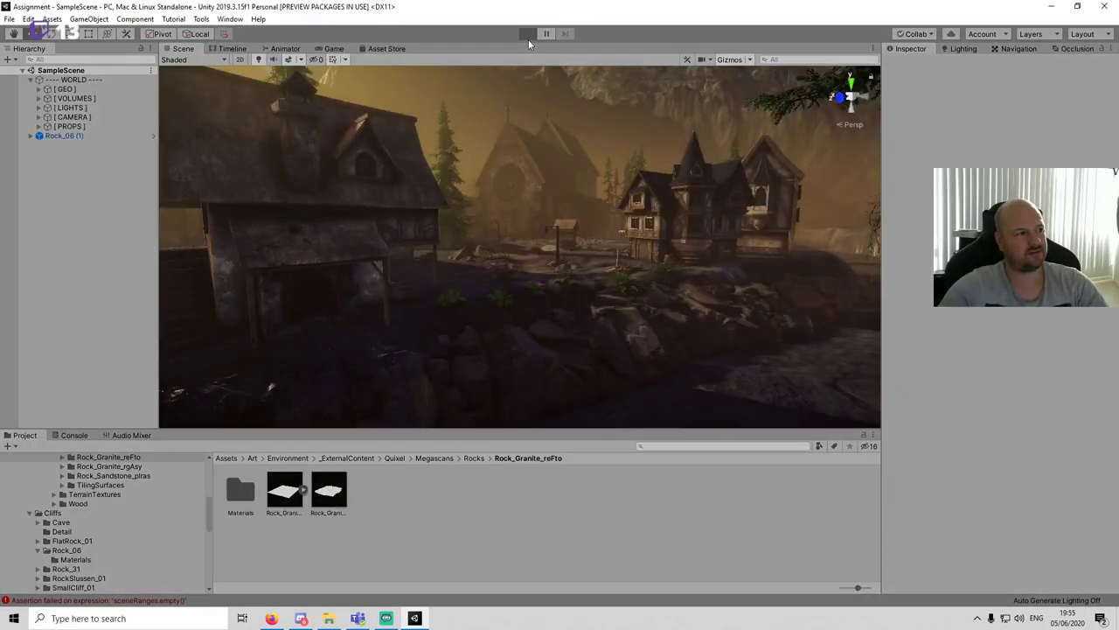
click(528, 38)
click(528, 39)
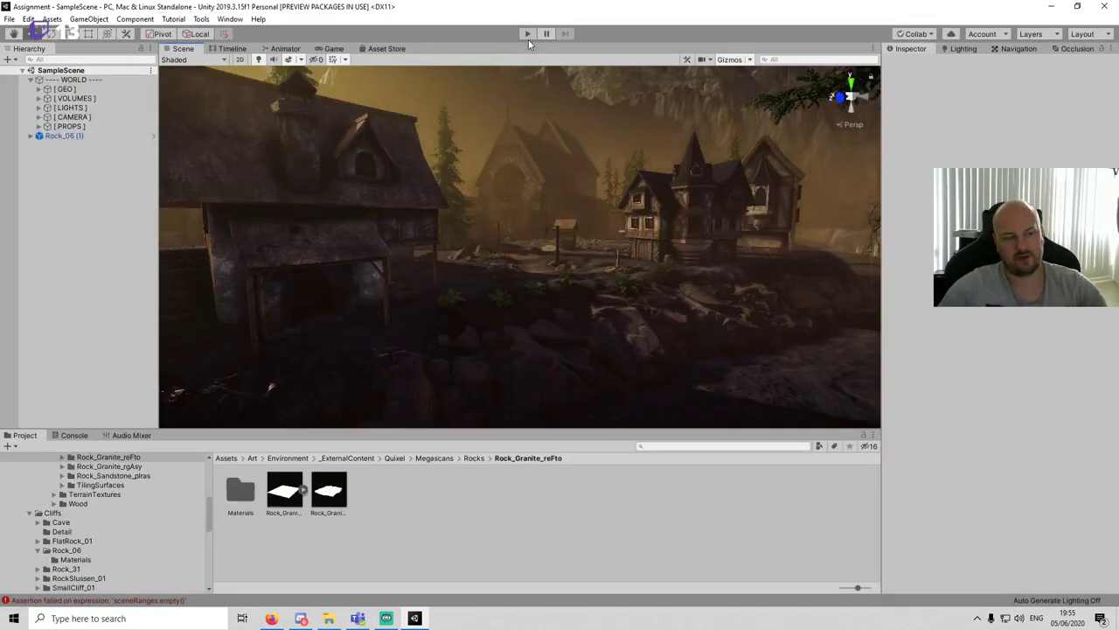
click(528, 39)
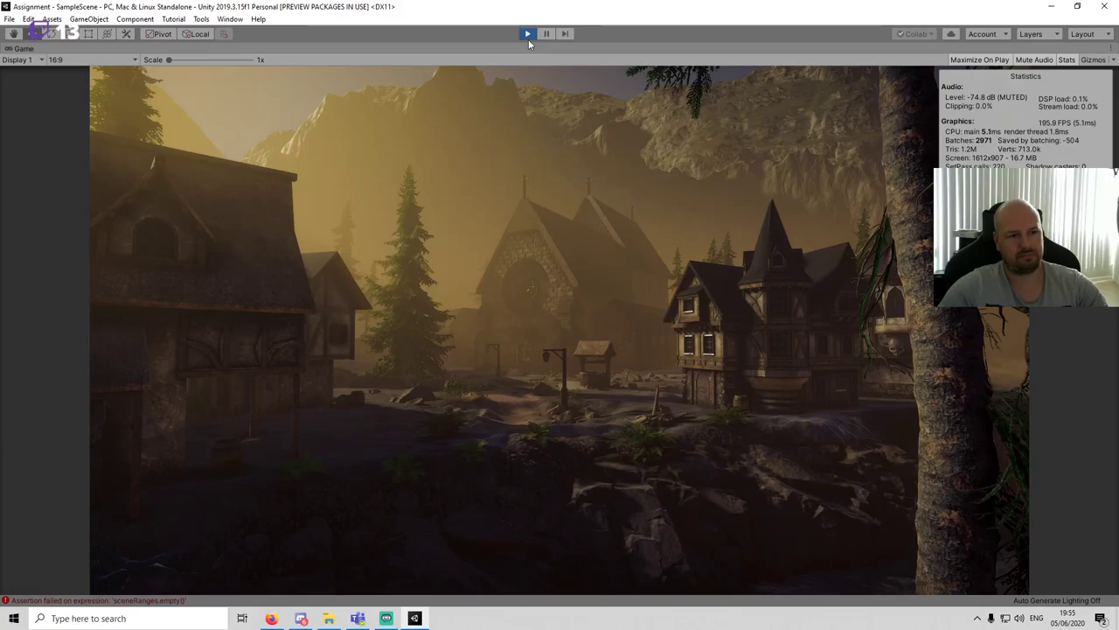
click(528, 40)
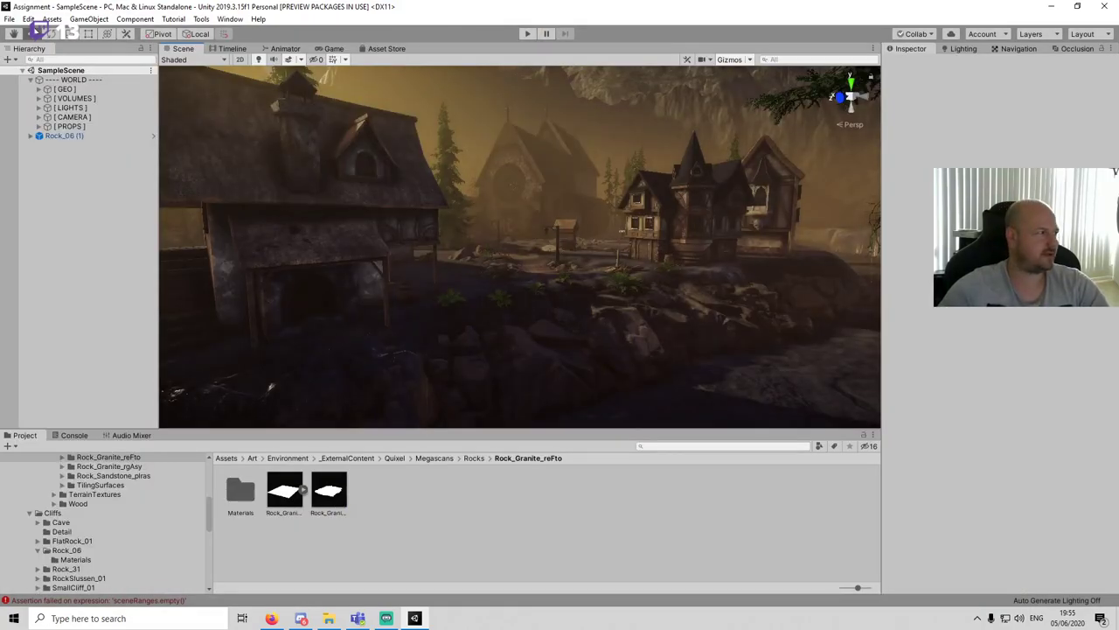
Step: Reopen the project's Editor settings and check the Enter Play Mode Settings section
click(28, 18)
click(52, 346)
scroll(708, 340, down, 5)
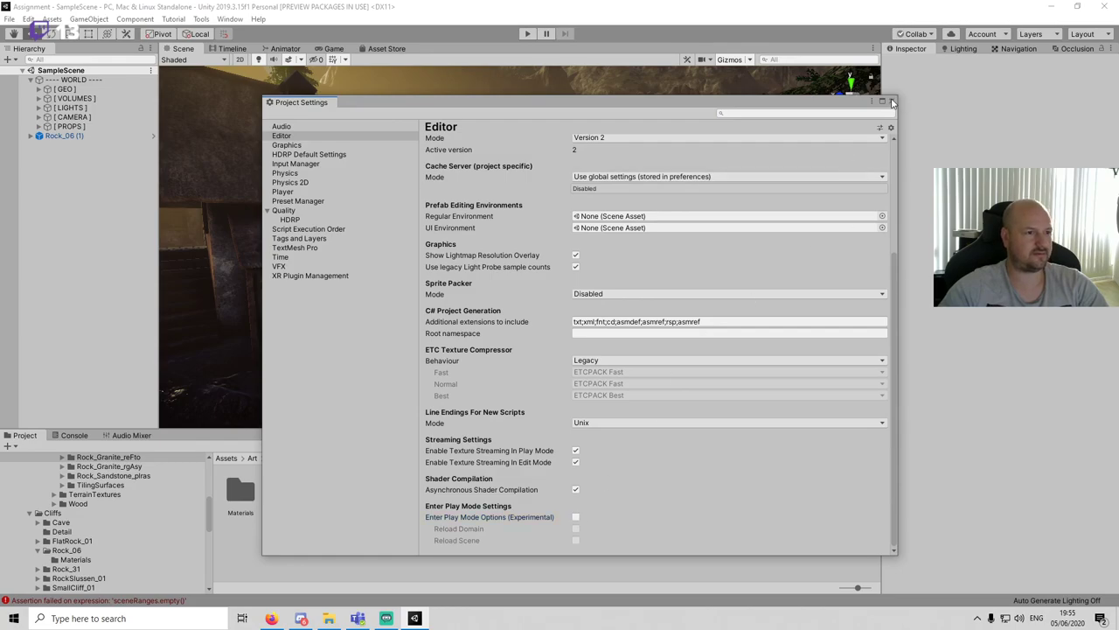
Step: Close the project settings, then run the scene briefly in Play mode and stop it
click(891, 101)
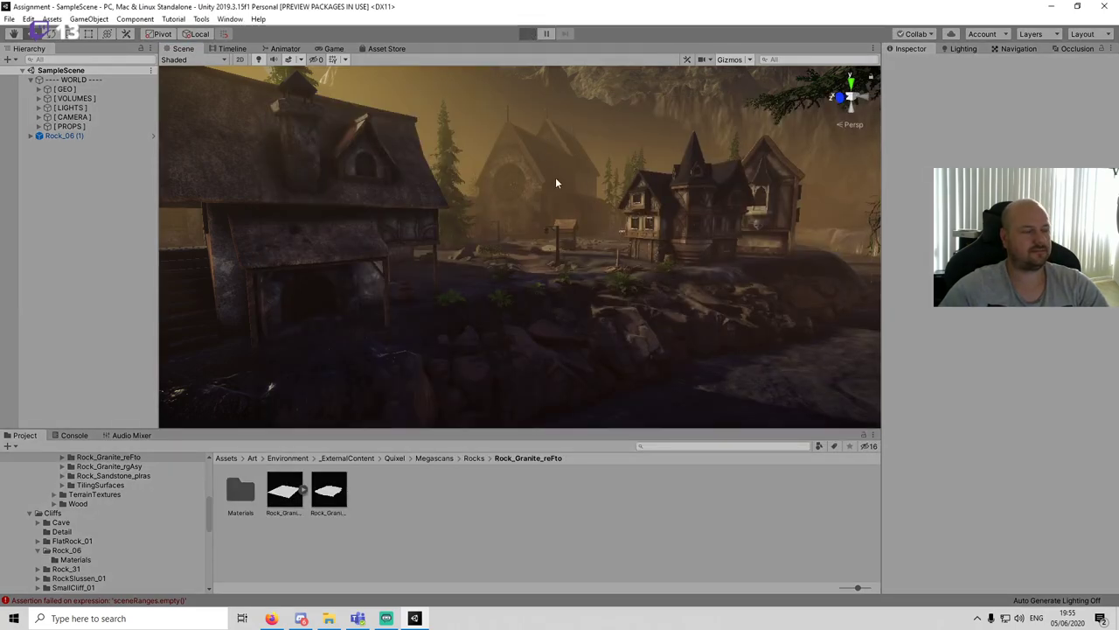
key(ctrl+p)
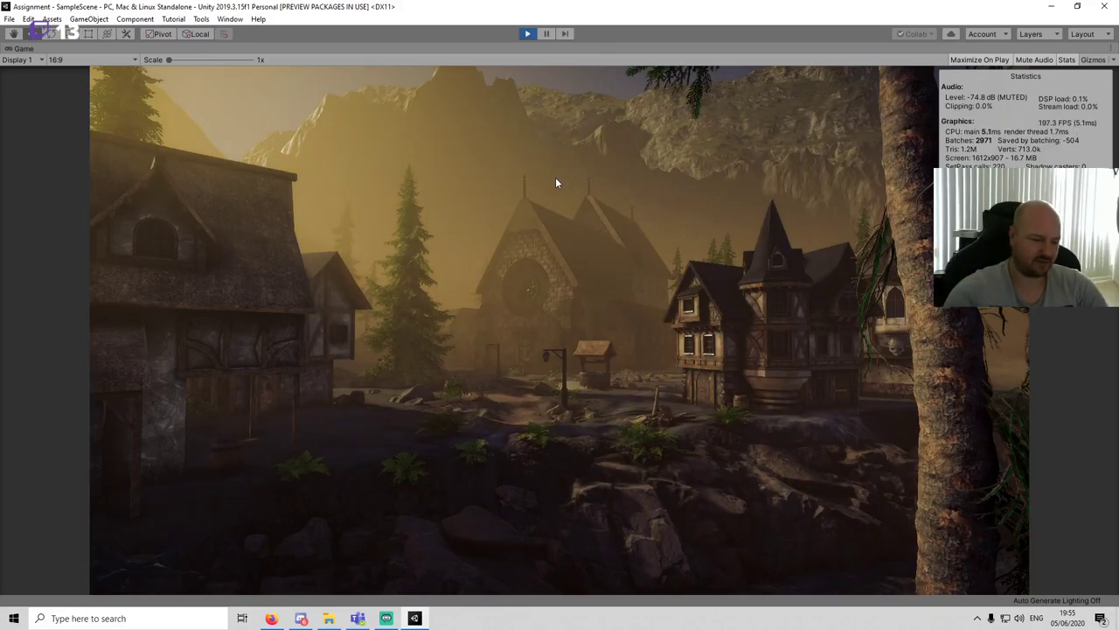
key(ctrl+p)
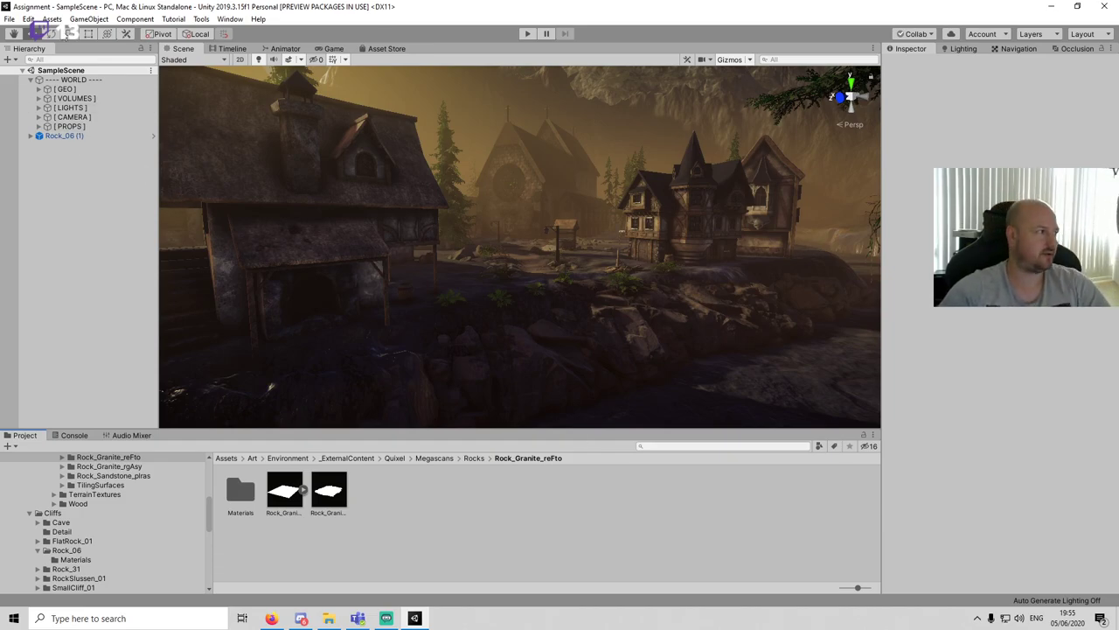
Step: Review the Enter Play Mode options in the Editor project settings, then close the settings
click(29, 19)
click(65, 347)
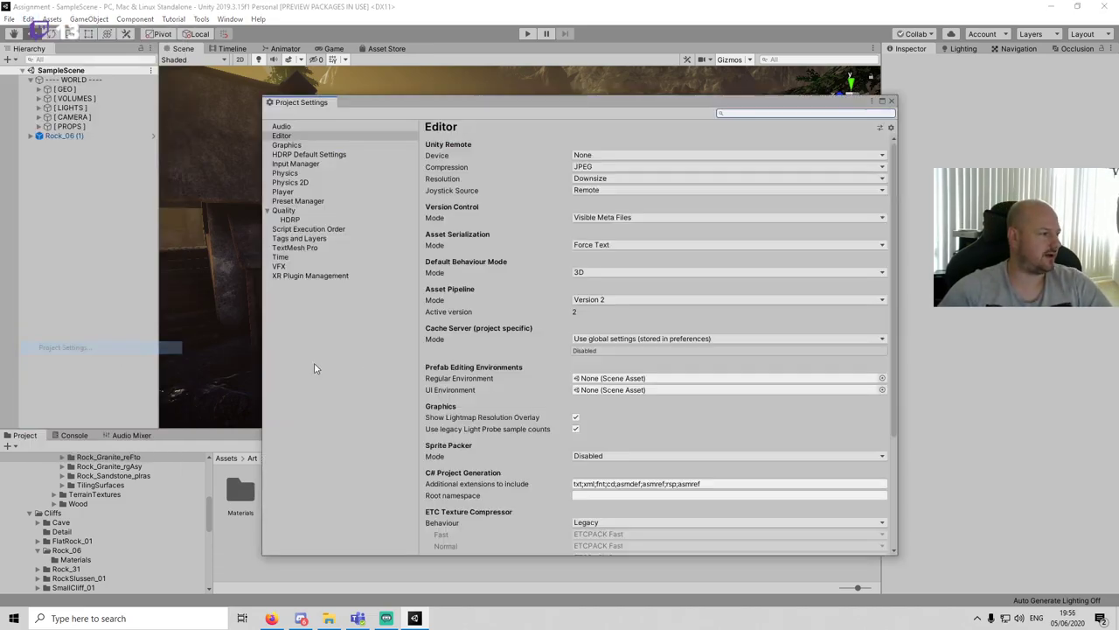
scroll(623, 446, down, 5)
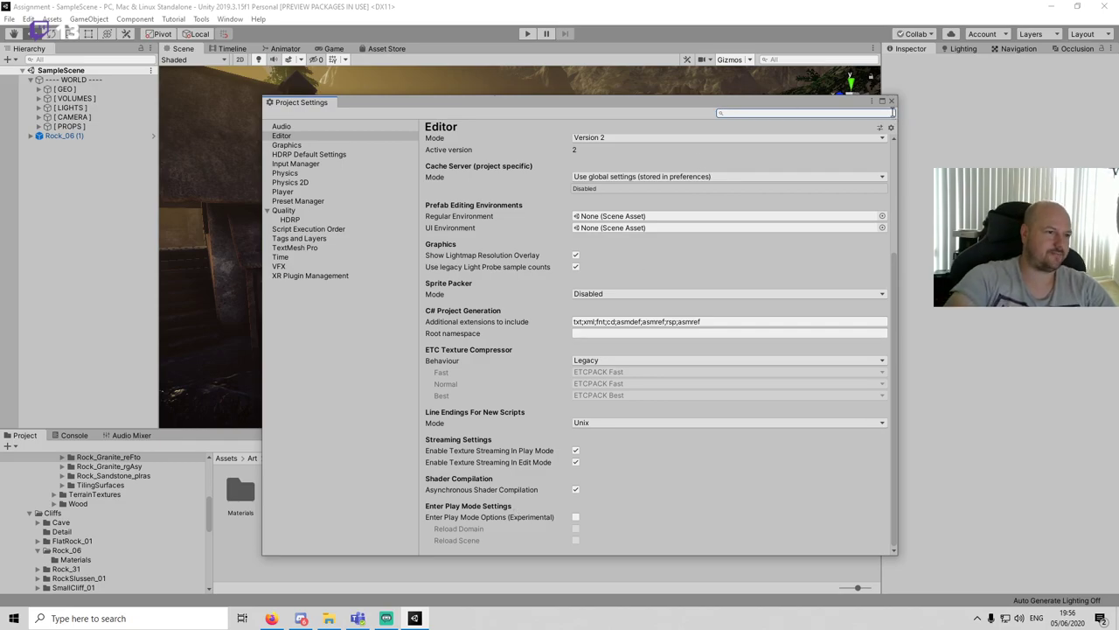
click(891, 102)
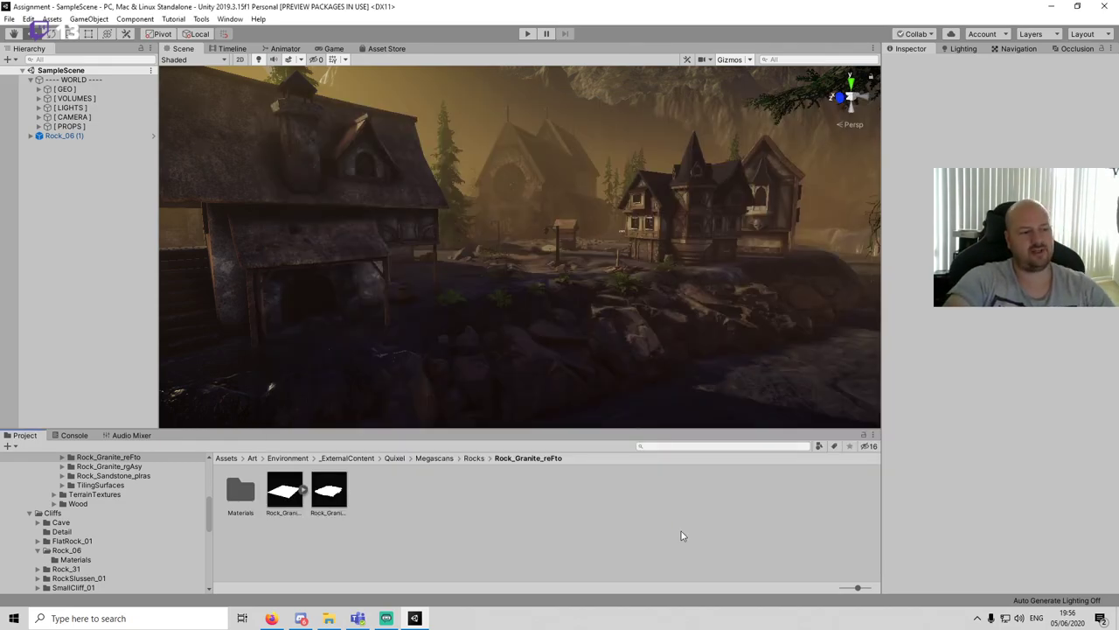
Step: Place the Viking_Fence model from the WORLD/PROPS/Fence folder in the village scene and frame it
middle_drag(702, 253, 631, 292)
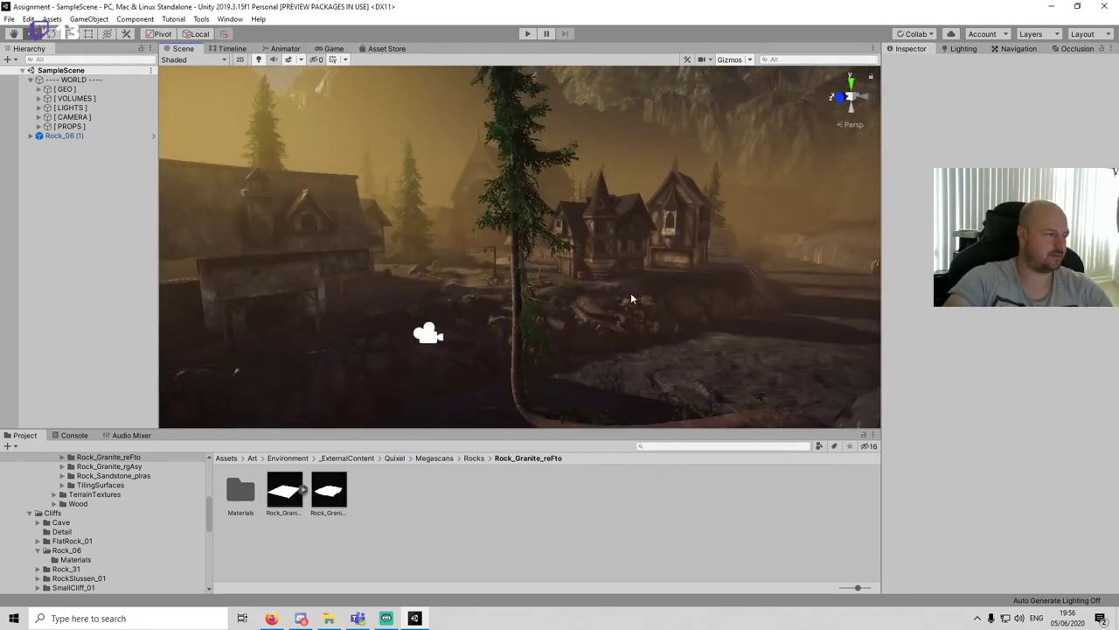
scroll(102, 541, down, 10)
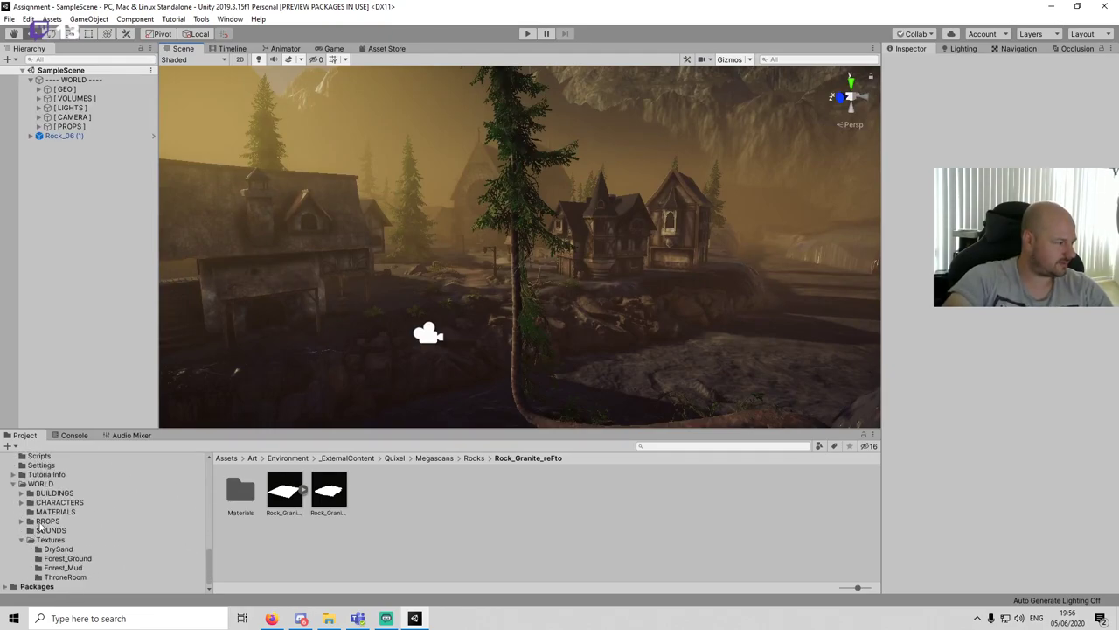
click(42, 522)
double_click(368, 503)
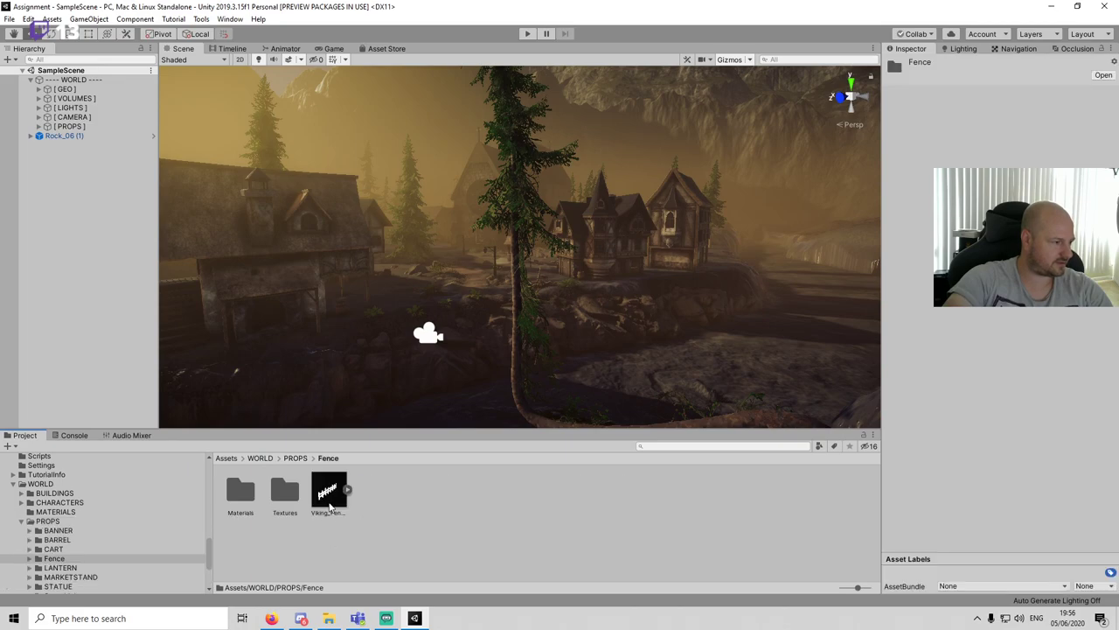
drag(331, 507, 448, 304)
key(f)
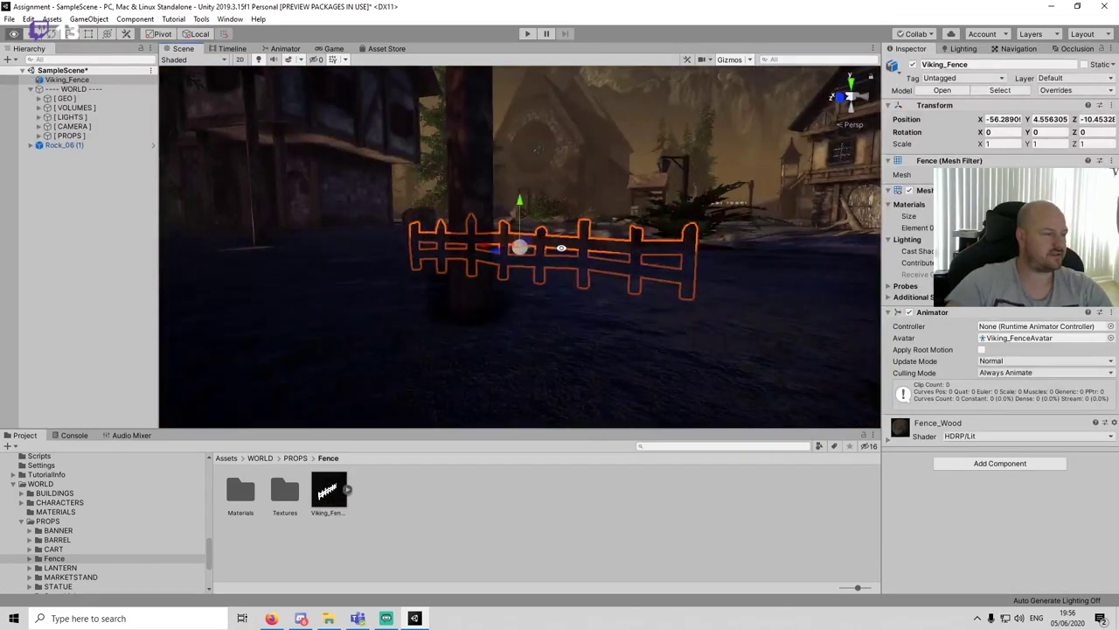
Step: Raise the fence to about Y 5.04 and rotate it about 3.4 degrees around Z
alt+drag(699, 210, 569, 237)
drag(521, 204, 545, 204)
key(e)
alt+drag(607, 250, 415, 252)
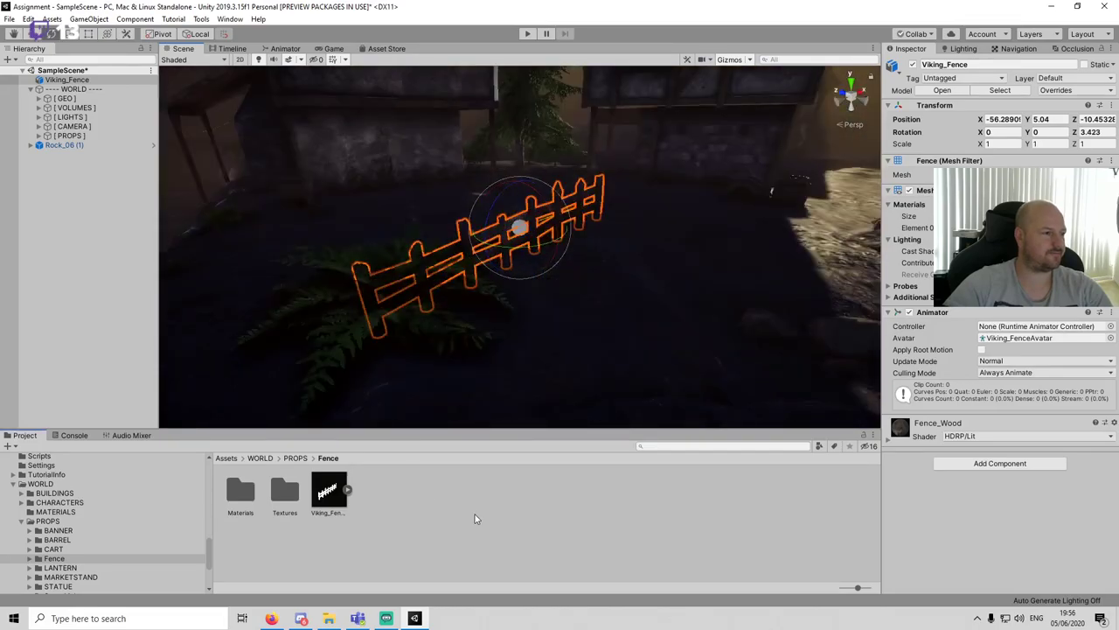
Step: Turn off the Scene view effects, move the fence to about (-59.49, 4.85, -7.48) beside the house, and rotate it to about Y -77
click(516, 534)
click(293, 61)
scroll(490, 201, down, 5)
alt+drag(445, 190, 678, 260)
scroll(671, 280, up, 3)
click(643, 276)
click(625, 269)
key(e)
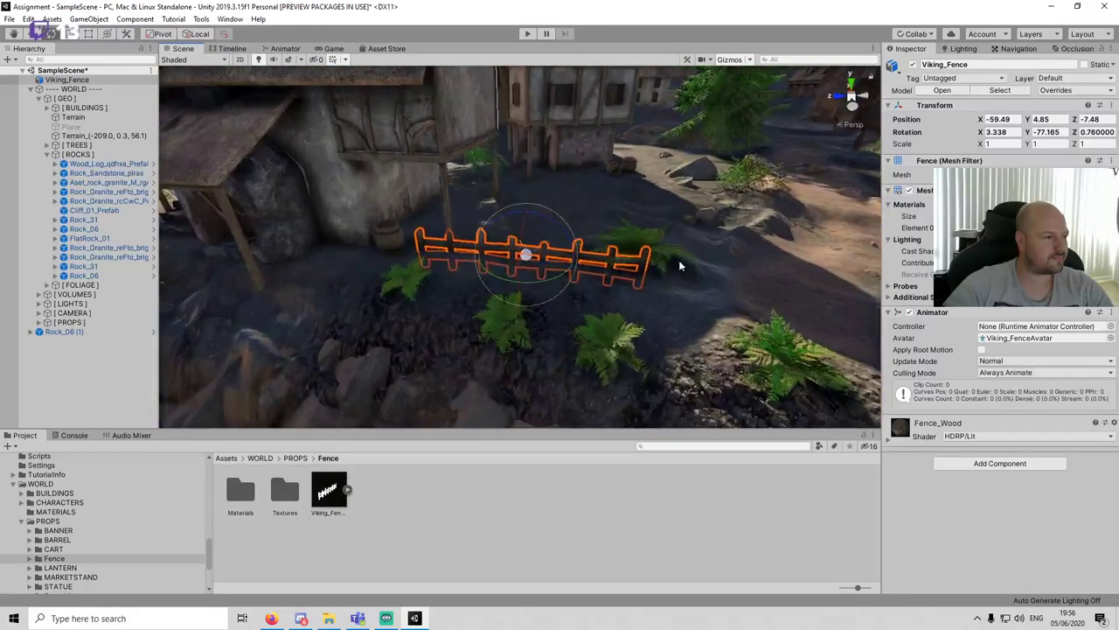
Step: Delete the fern behind the fence's far end from the house and move the fence to about (-59.85, 5.4, -8.94)
click(643, 231)
key(Delete)
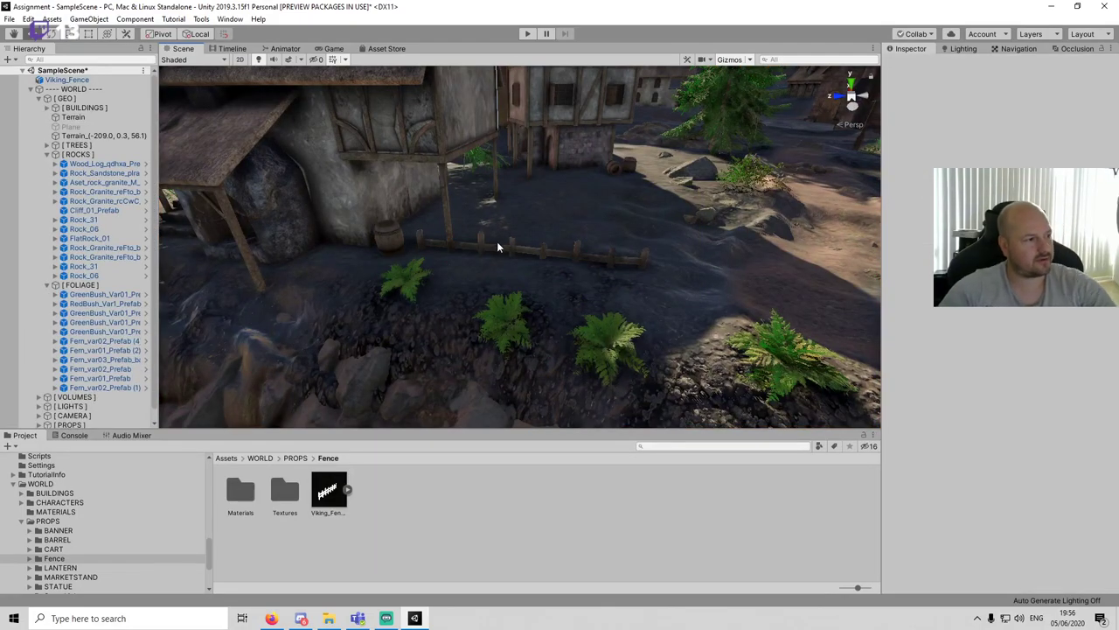
click(521, 253)
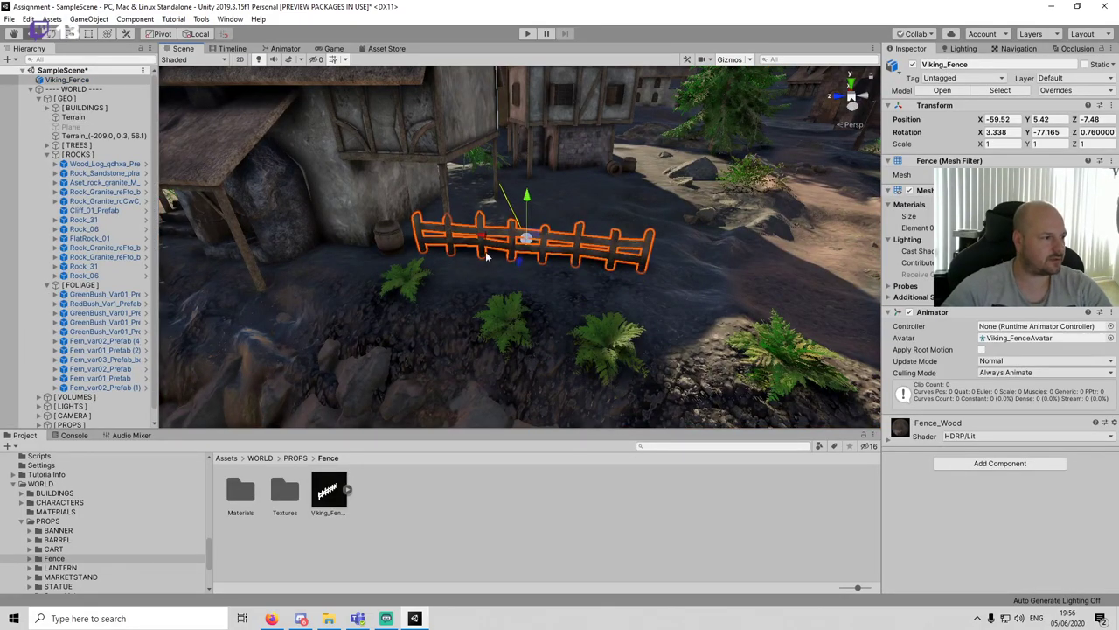
drag(488, 255, 545, 248)
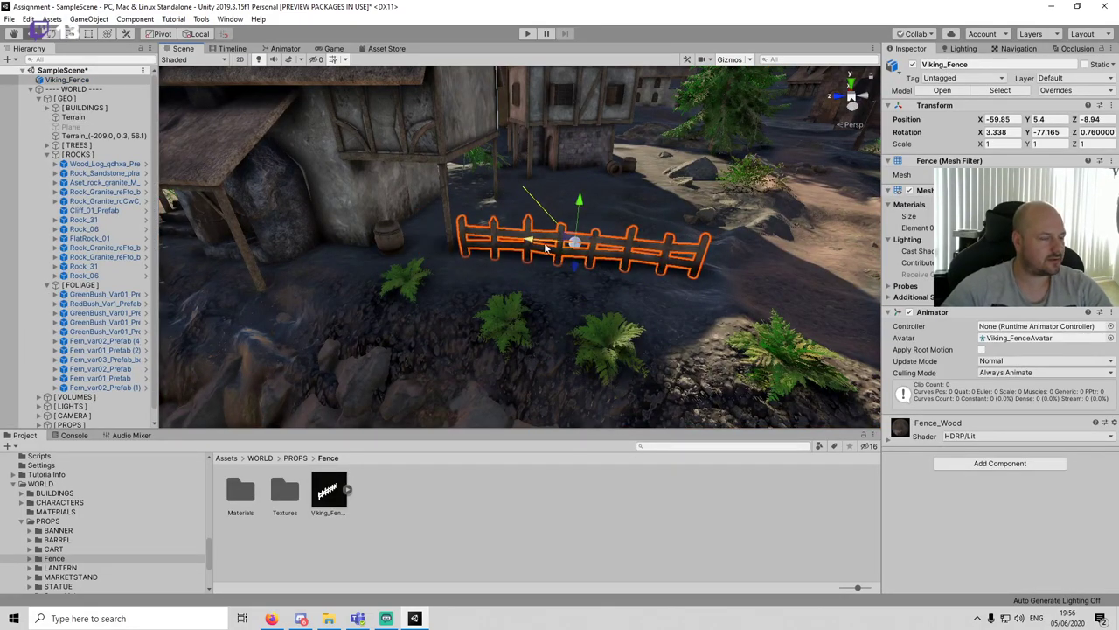
Step: Add a Box Collider component to the fence and save the scene
click(980, 466)
text(box)
key(Return)
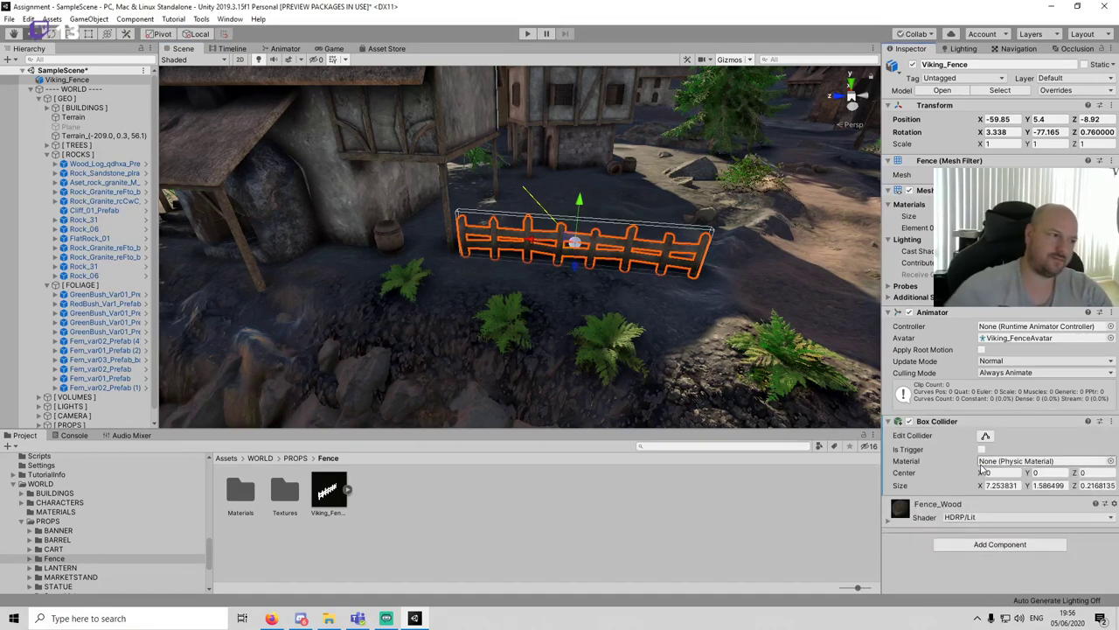
key(ctrl+s)
Step: Turn the fence to about Y -66.5, move it to about (-60.62, 5.35, -8.65), and check it in the Game view
alt+drag(637, 223, 381, 189)
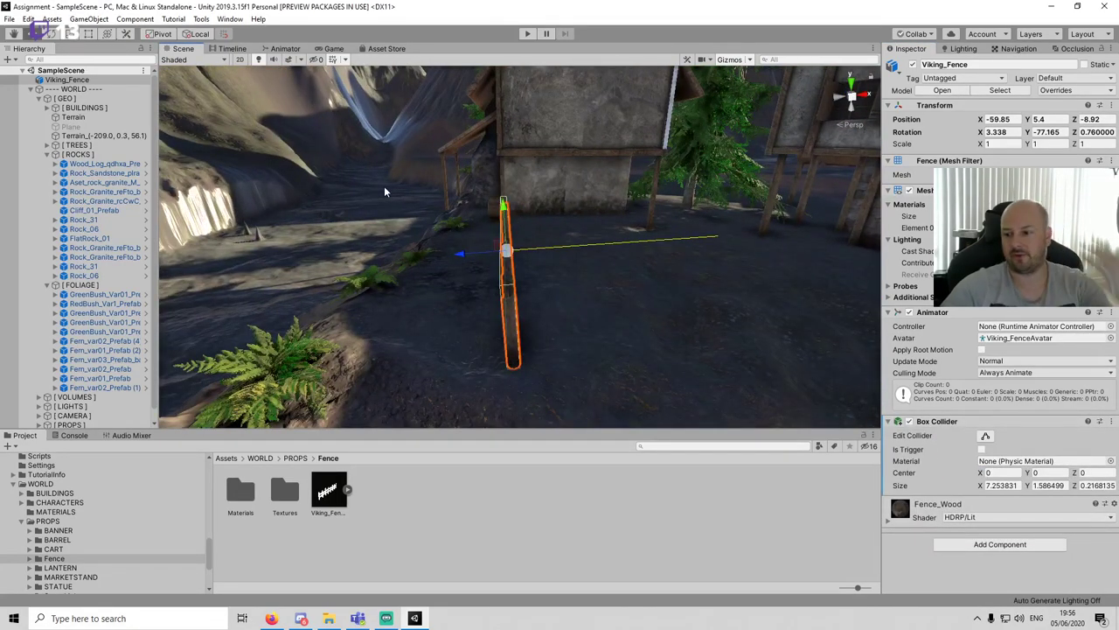
alt+drag(566, 277, 494, 274)
key(e)
key(w)
scroll(529, 313, down, 3)
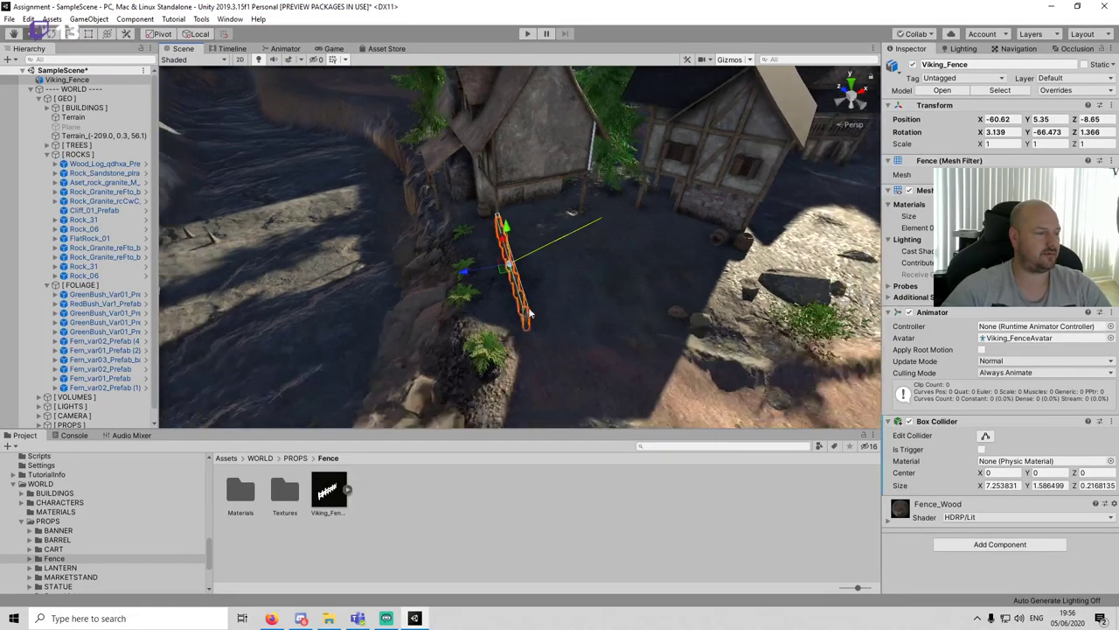
alt+drag(529, 313, 409, 142)
click(334, 49)
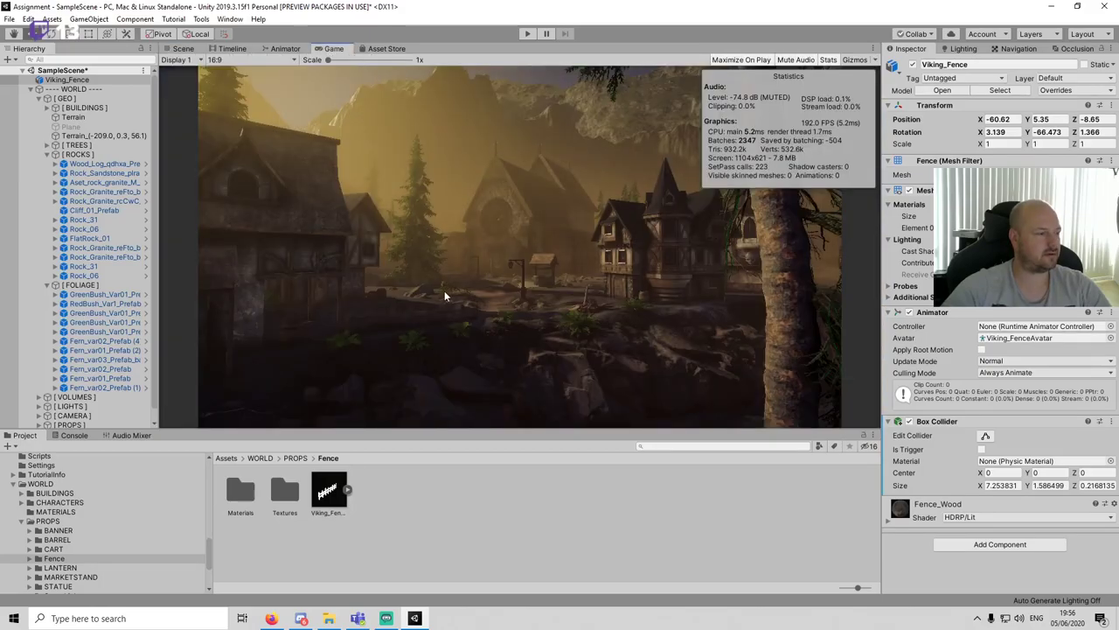
click(194, 49)
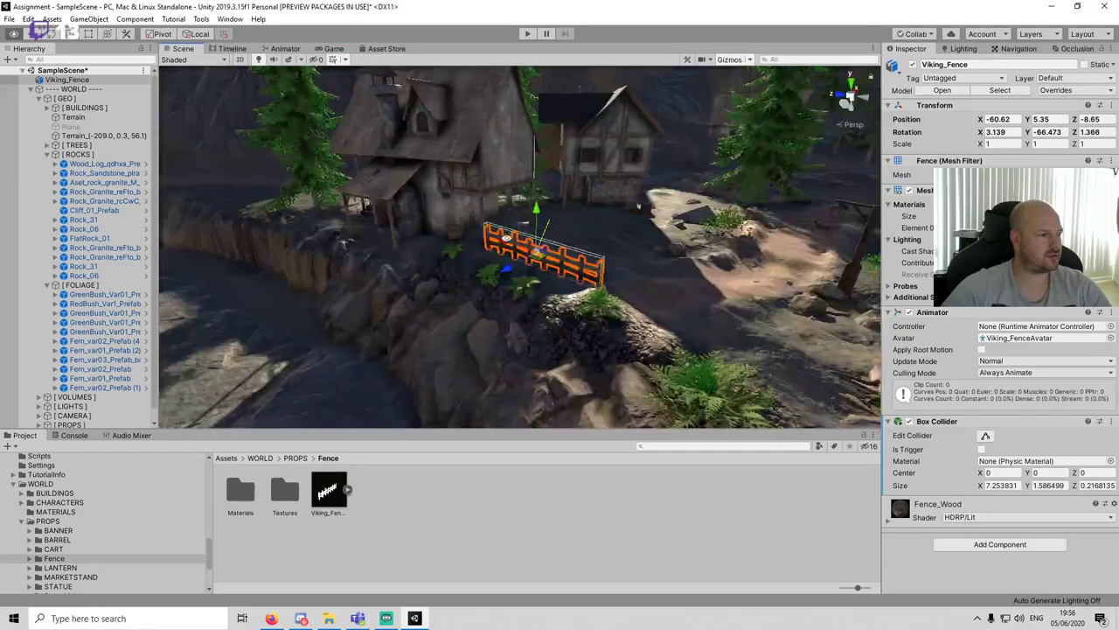
Step: Set the fence's tilt to about Z 0.29, raise it to about Y 5.53, and save the scene
alt+drag(504, 236, 521, 194)
key(f)
key(e)
key(w)
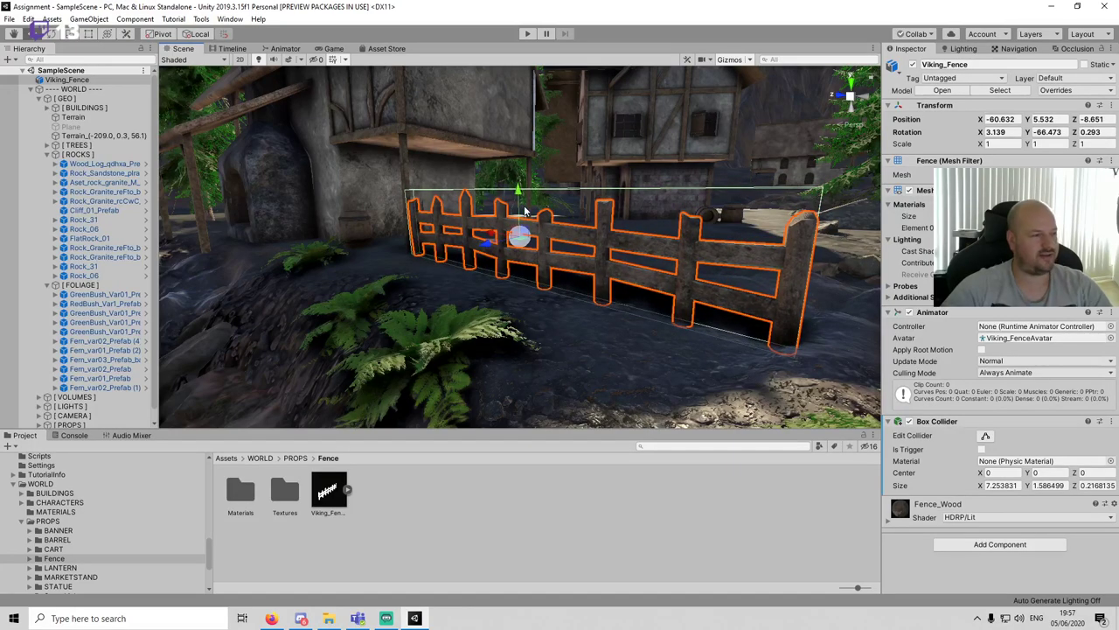
Step: Scale the fence uniformly to about 0.85, reposition it at about (-60.51, 5.39, -8.41), and save the scene
scroll(564, 262, down, 10)
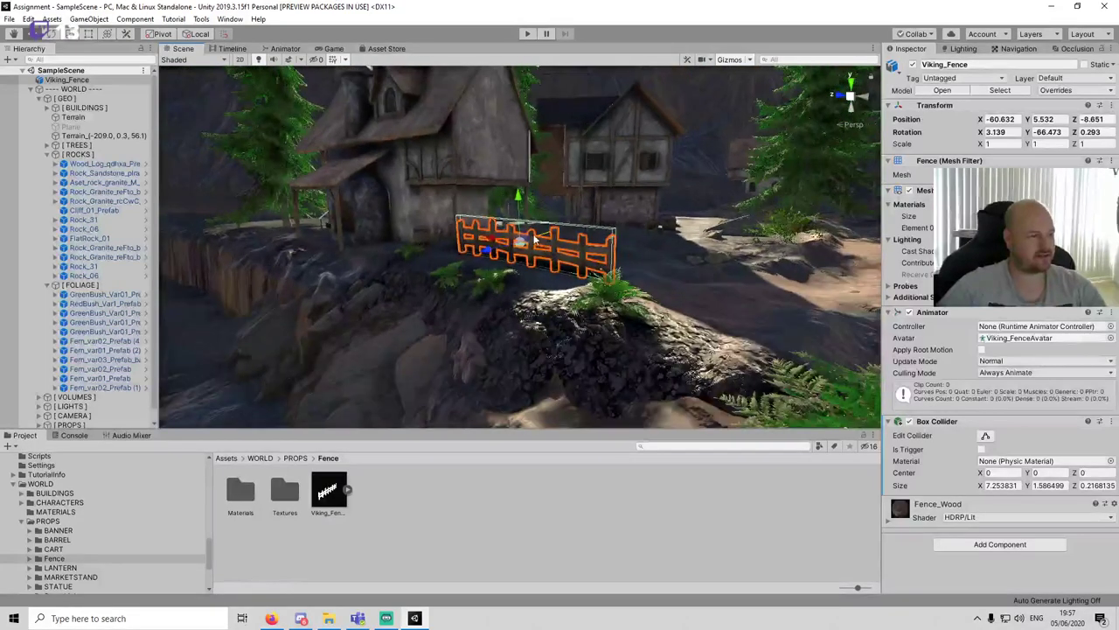
alt+drag(568, 268, 573, 316)
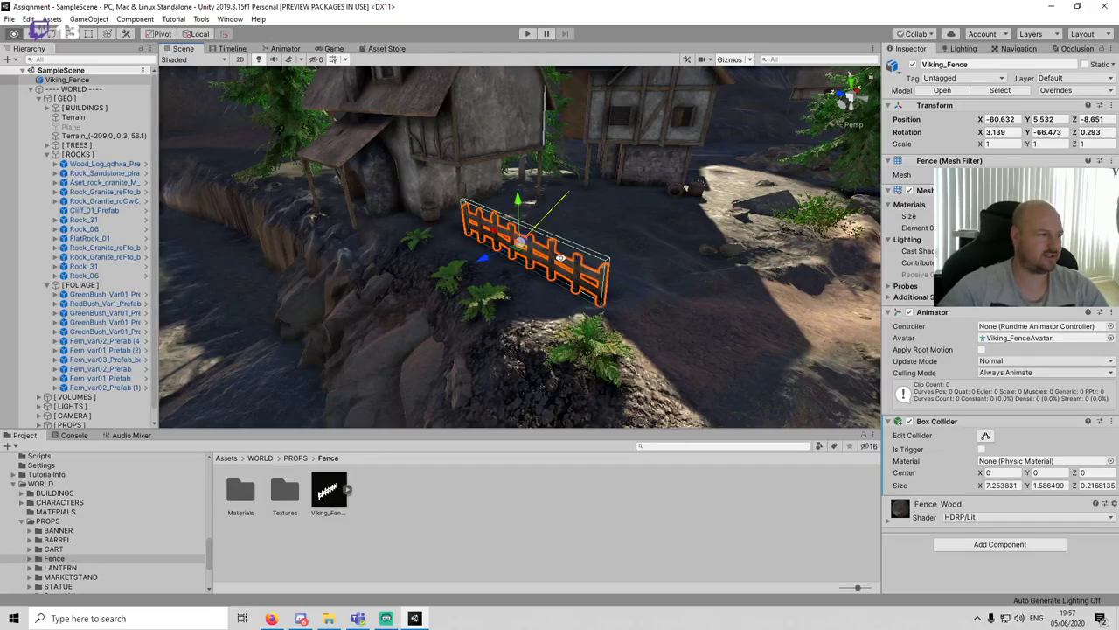
alt+drag(561, 258, 695, 249)
key(r)
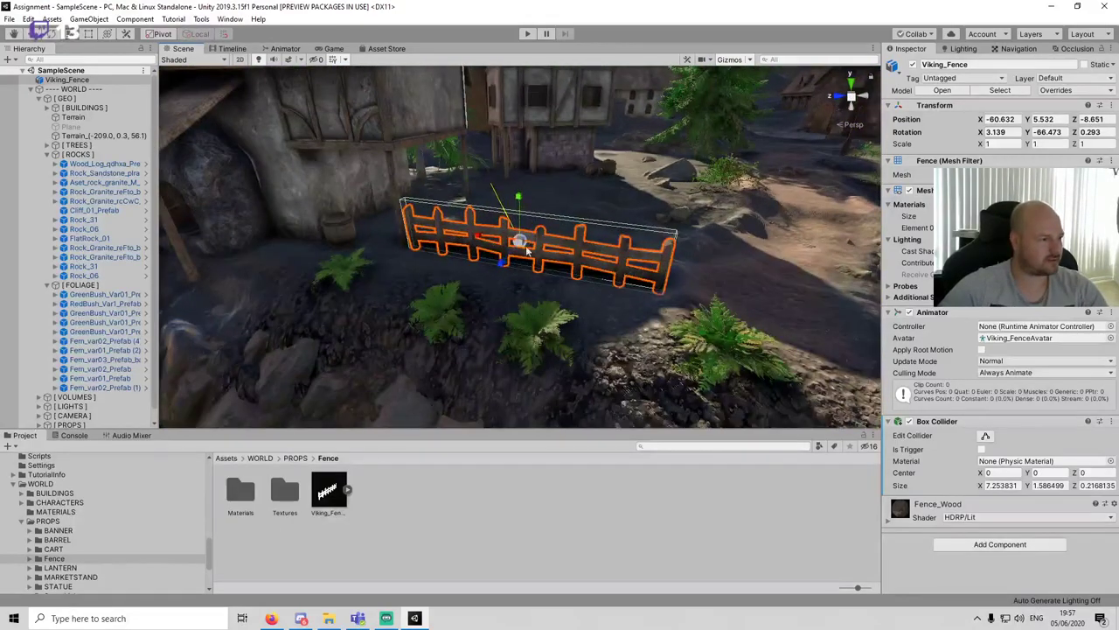
drag(528, 251, 516, 247)
drag(524, 213, 487, 241)
key(ctrl+s)
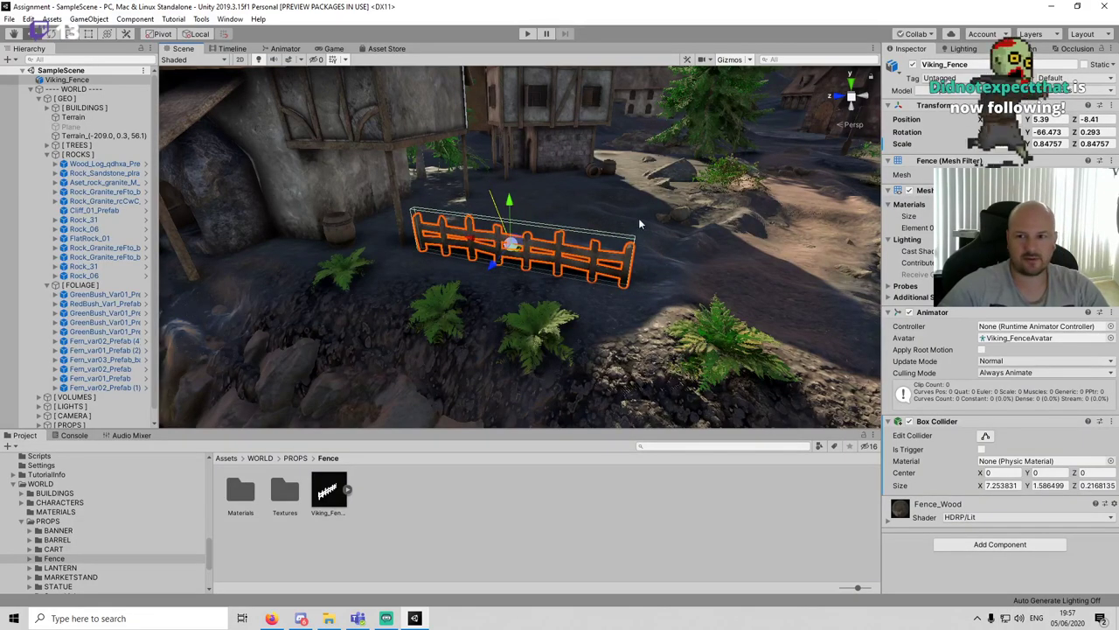
Step: Duplicate the fence, turn the copy to about Y -128, and place it at about (-59.41, 5.54, -13.58) to continue the fence line
alt+drag(639, 220, 496, 233)
scroll(499, 233, up, 5)
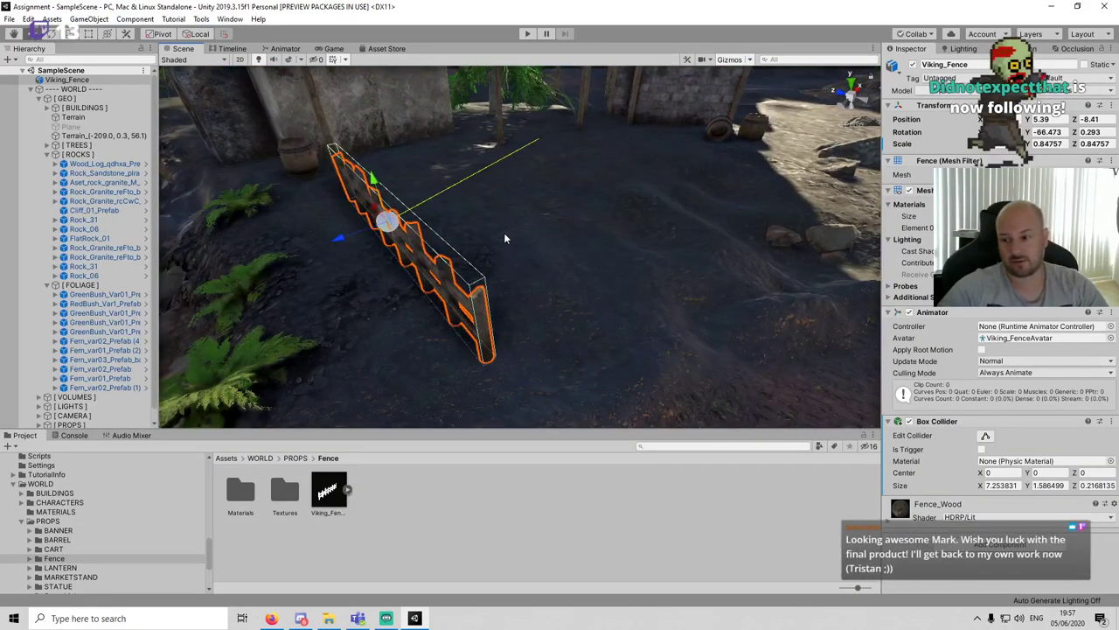
scroll(504, 233, down, 3)
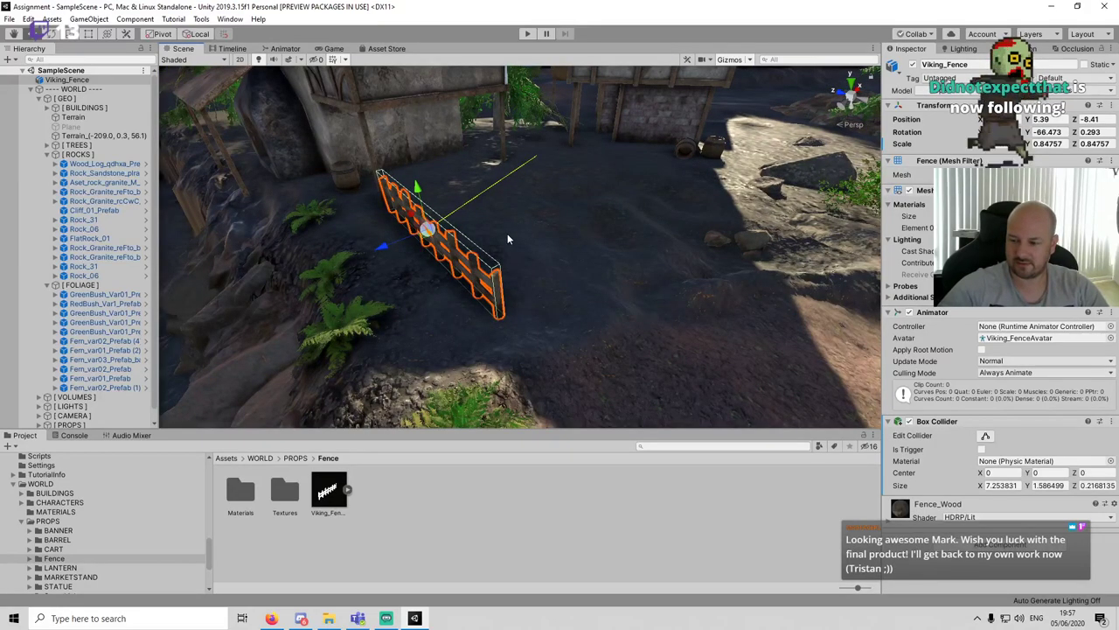
alt+drag(507, 233, 490, 252)
key(e)
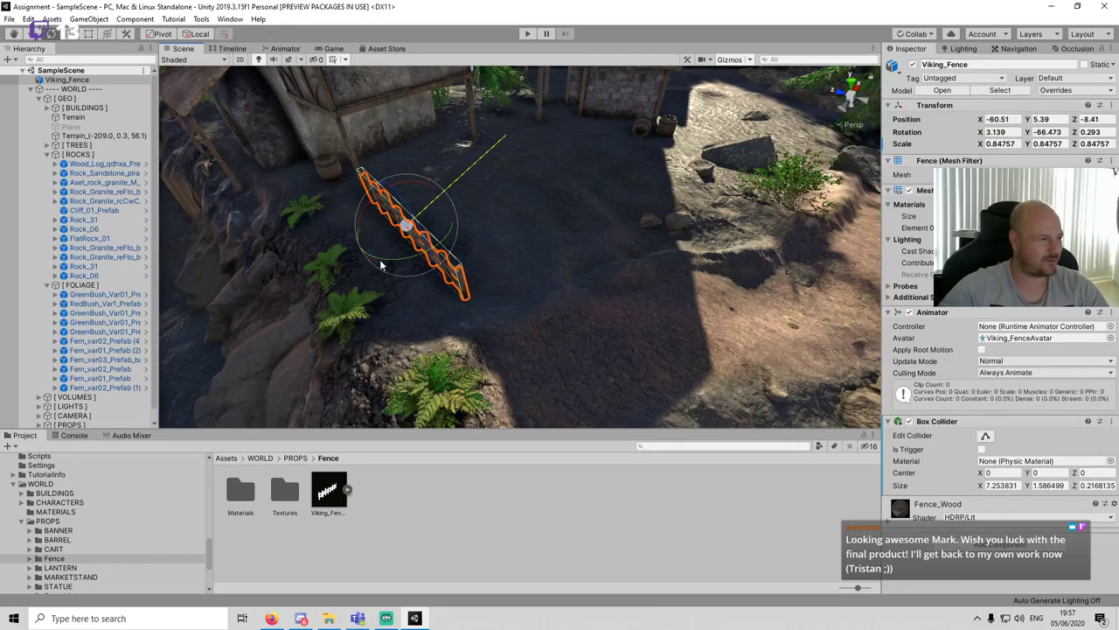
key(ctrl+d)
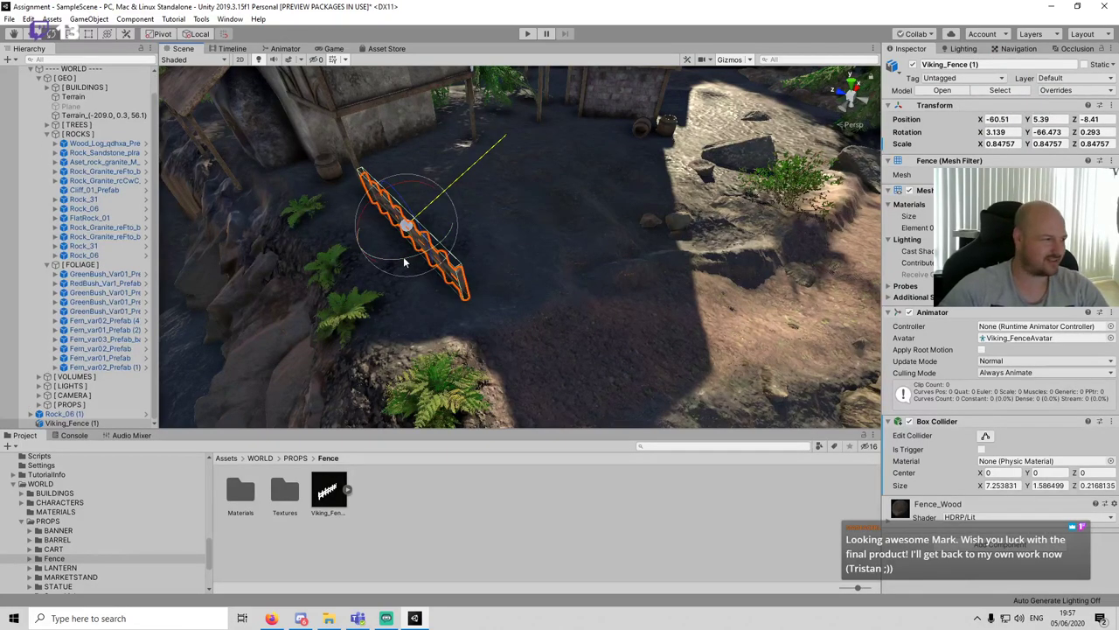
drag(405, 261, 597, 256)
key(w)
key(f)
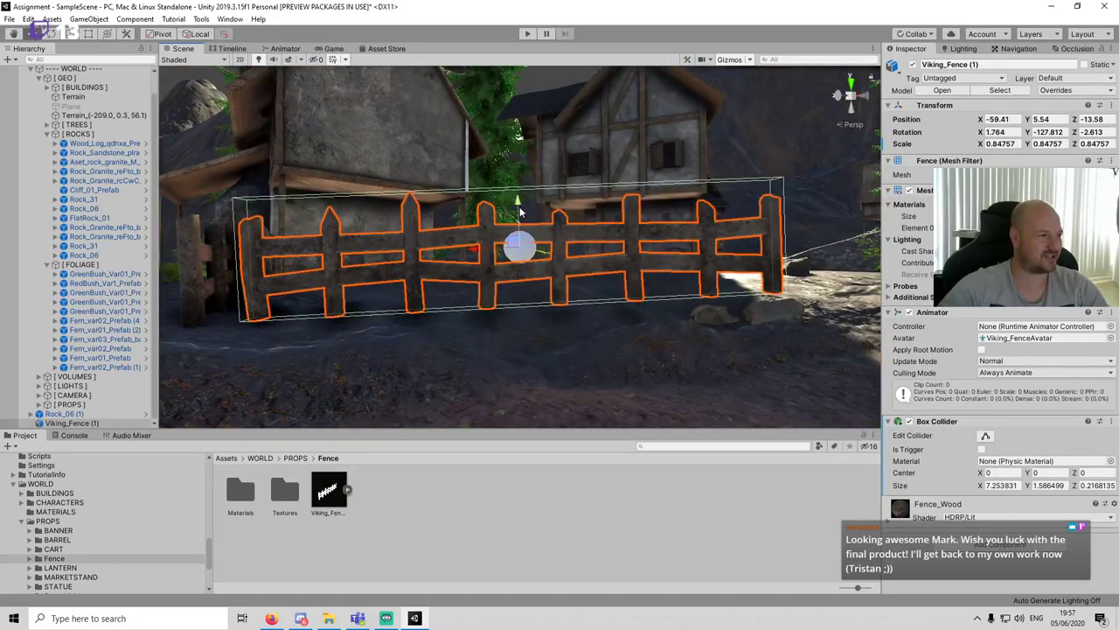
Step: Lower the second fence to about Y 5.21 and level its tilt to about Z -0.28 to fit the ground
drag(520, 210, 535, 241)
key(e)
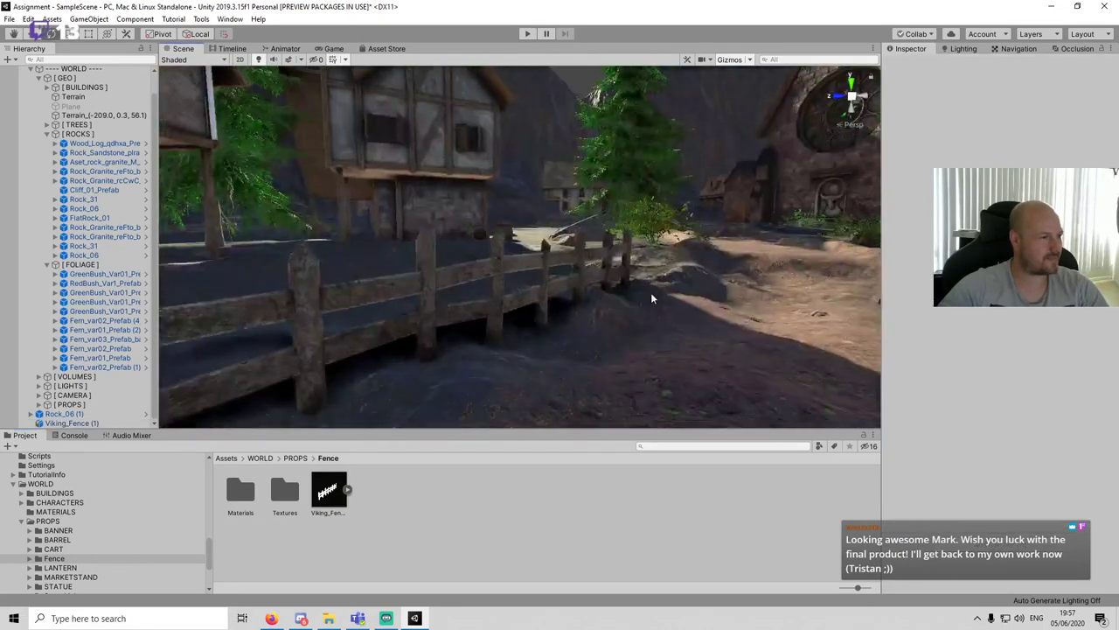
click(502, 252)
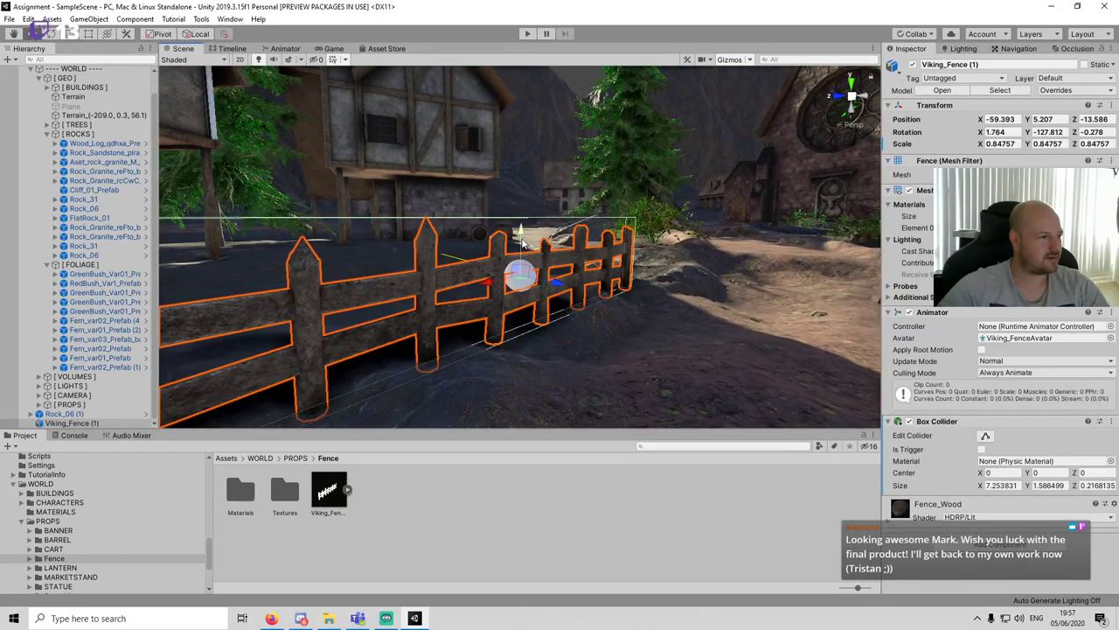
alt+drag(522, 242, 505, 271)
Step: Deselect the fence, review both fence sections in the Game view, and run the scene in Play mode
click(521, 560)
scroll(544, 306, down, 5)
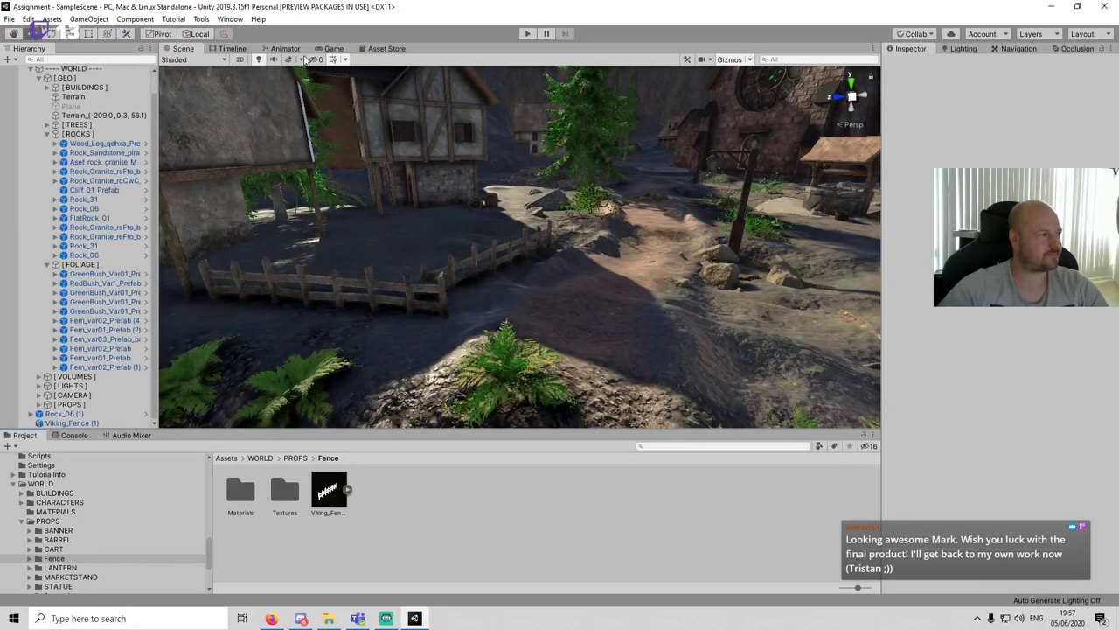
click(332, 49)
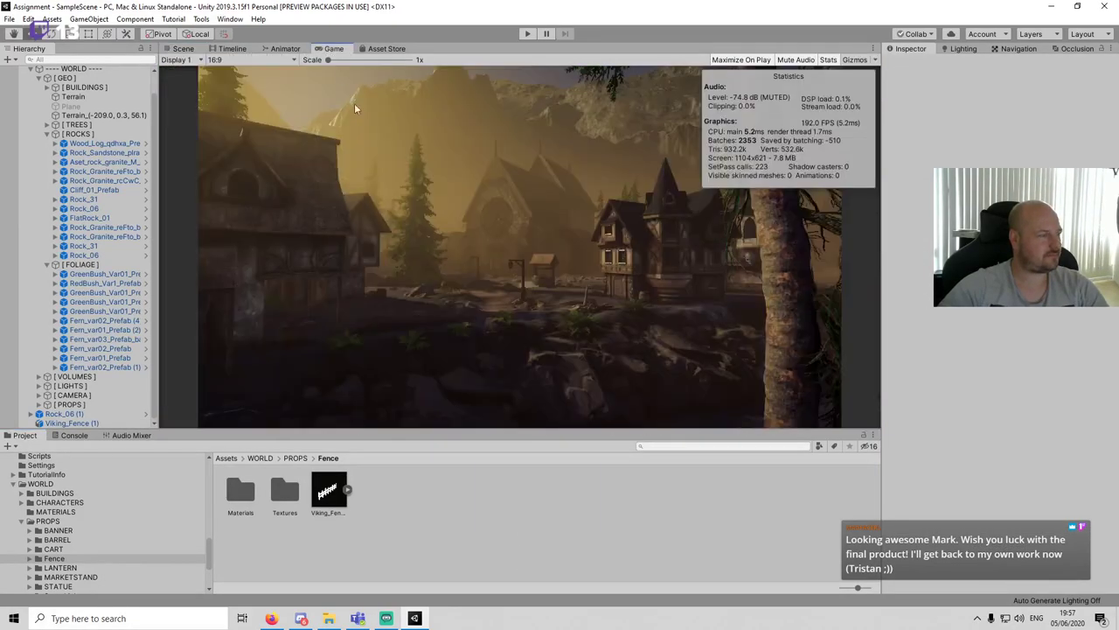
click(528, 34)
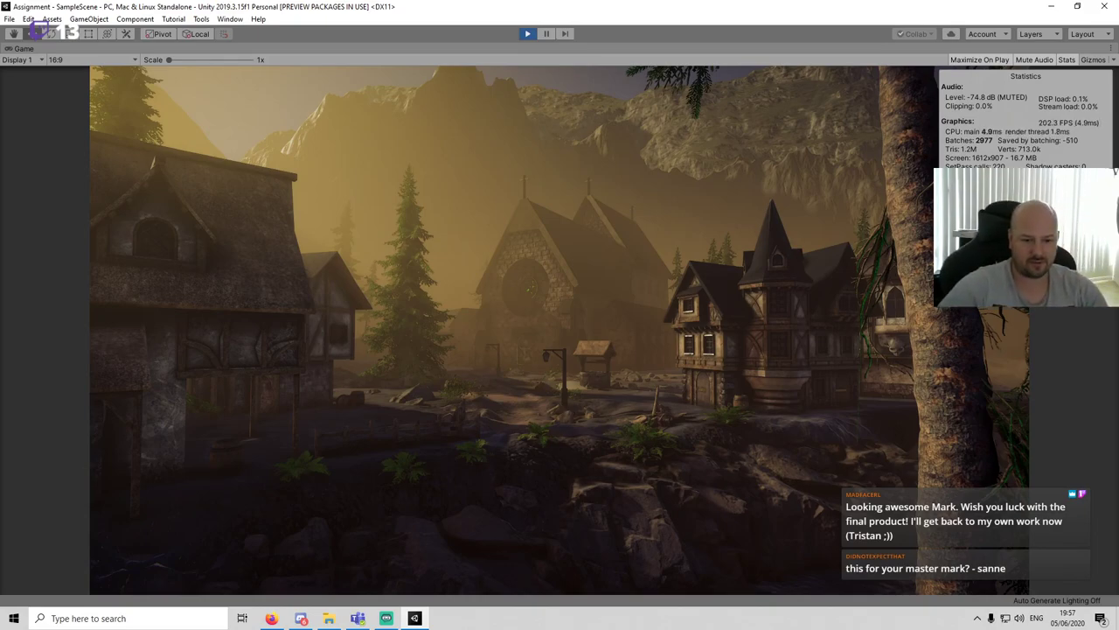
Step: Switch to the browser, skim the Methode research document from its title page through the reference list, and return to Unity
key(alt+Tab)
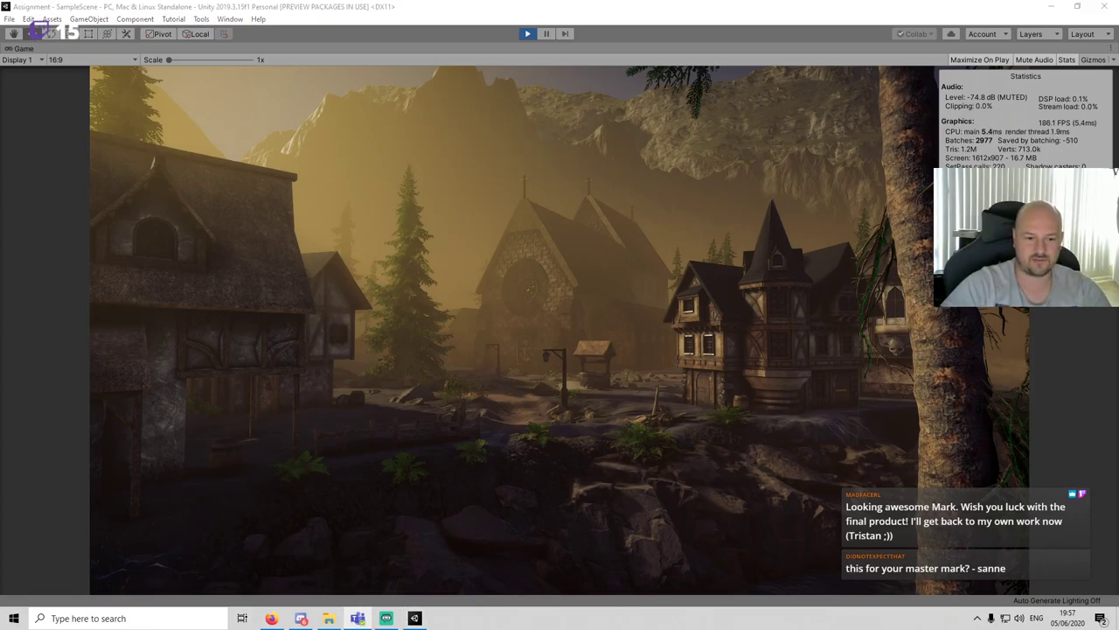
key(alt+Tab)
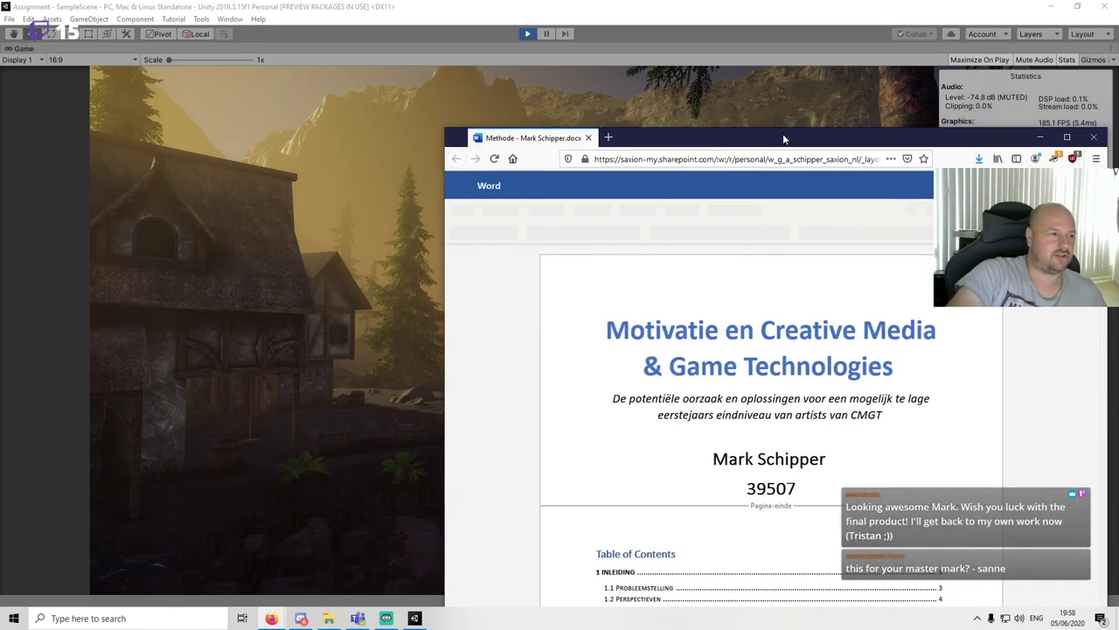
double_click(783, 133)
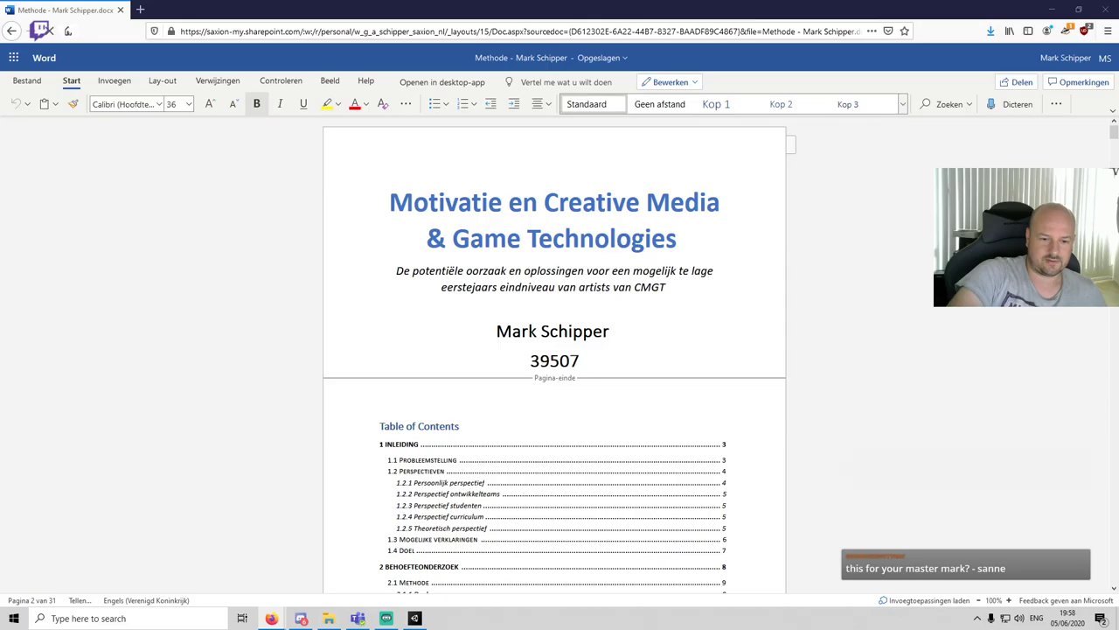
click(1073, 153)
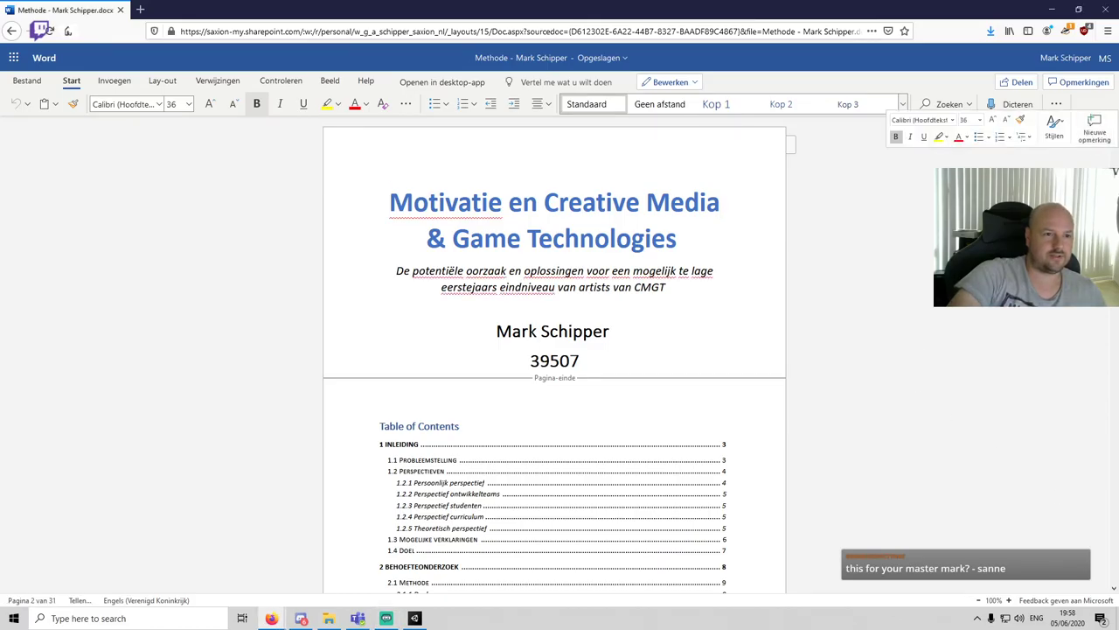
click(570, 360)
scroll(570, 361, down, 1)
scroll(1004, 321, down, 20)
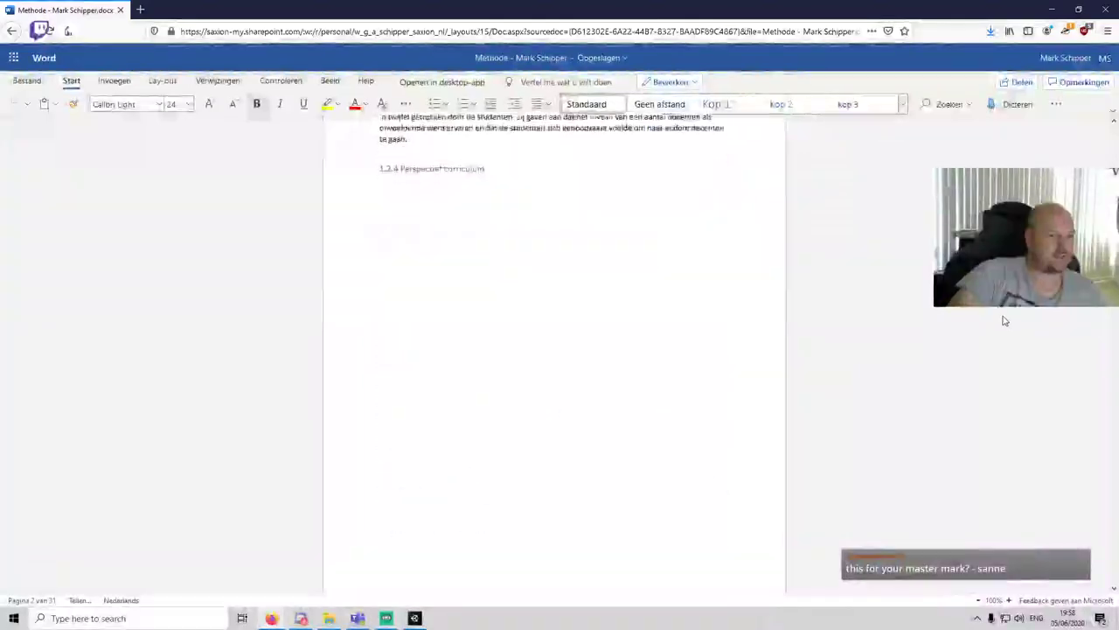
scroll(1005, 320, down, 15)
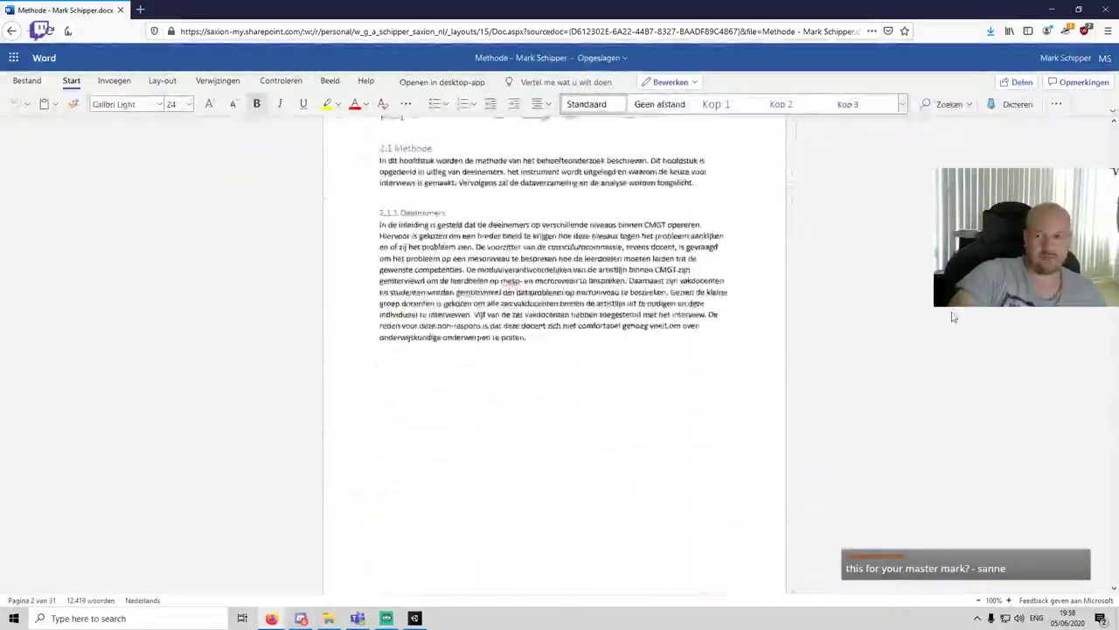
scroll(966, 325, down, 20)
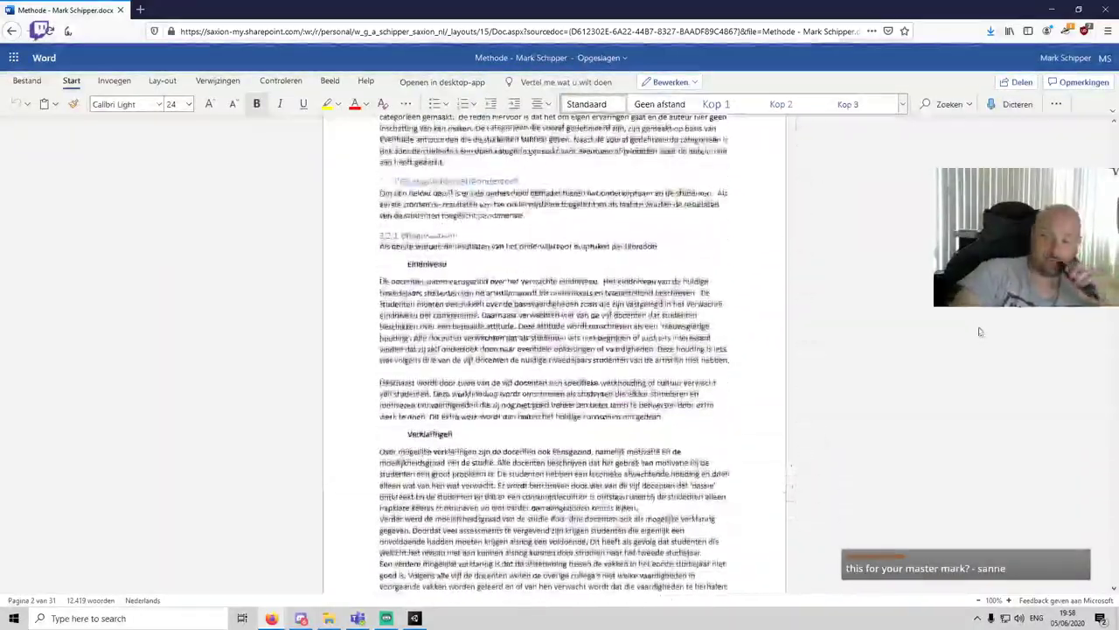
scroll(992, 338, down, 15)
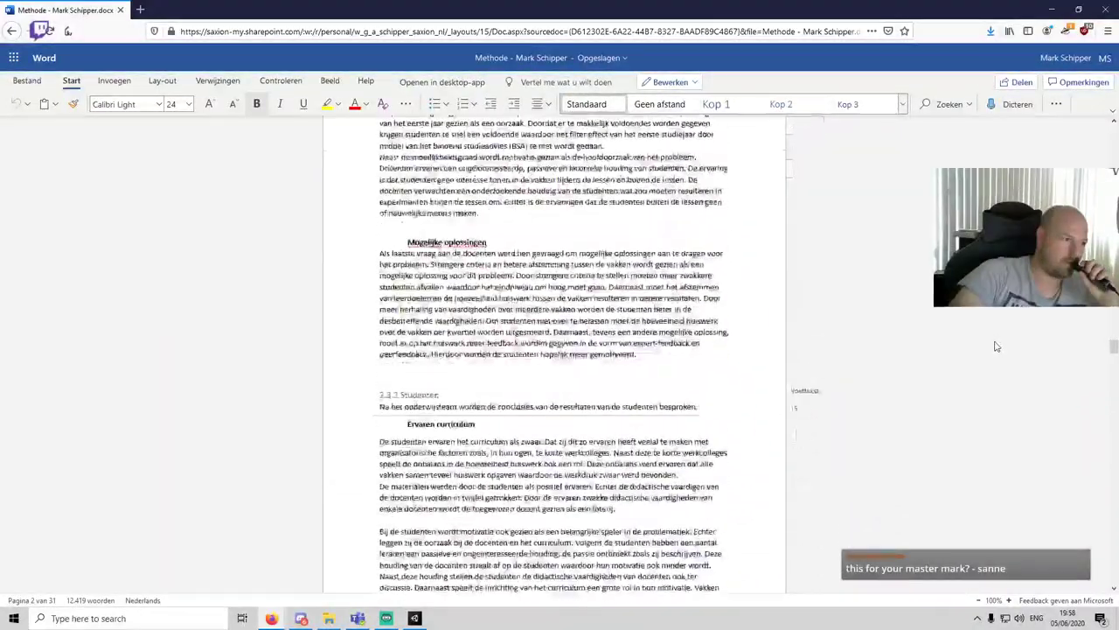
scroll(995, 347, down, 15)
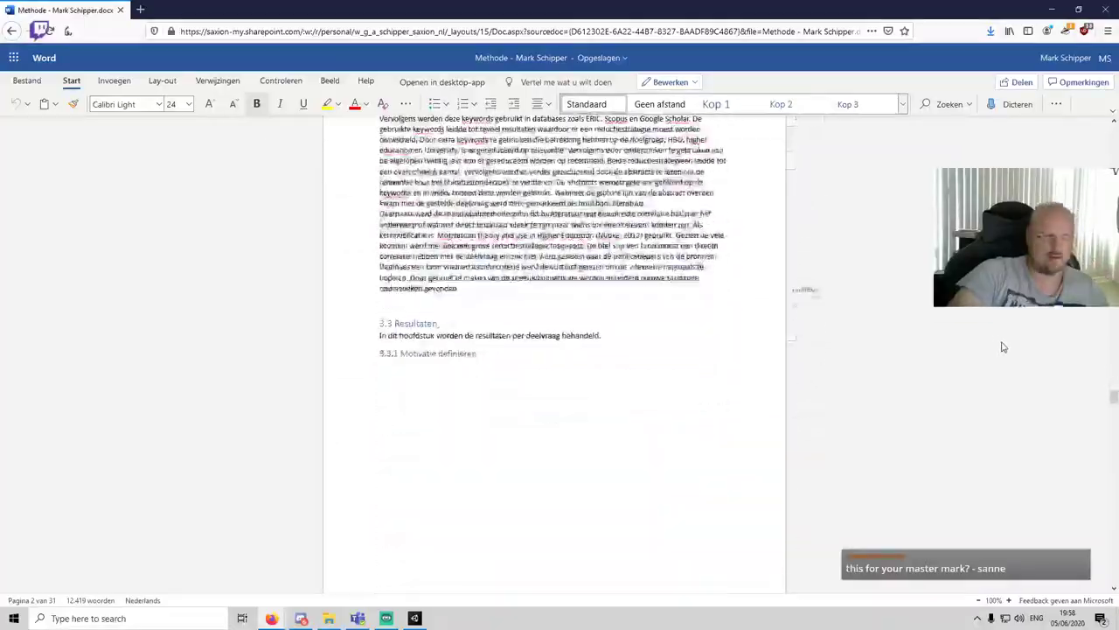
scroll(953, 413, down, 15)
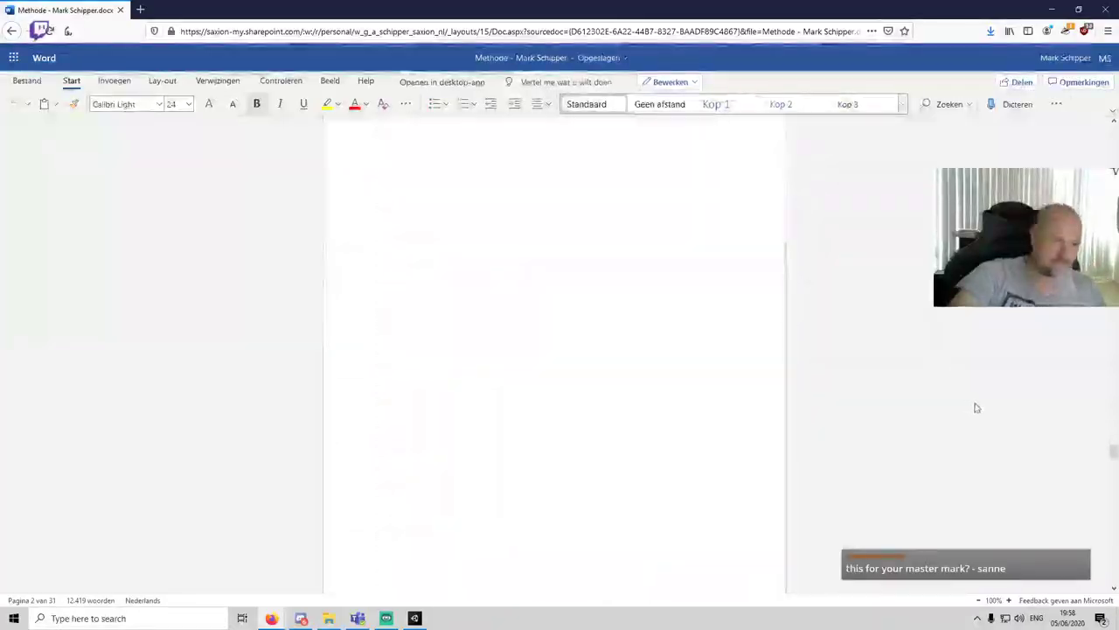
scroll(976, 408, down, 15)
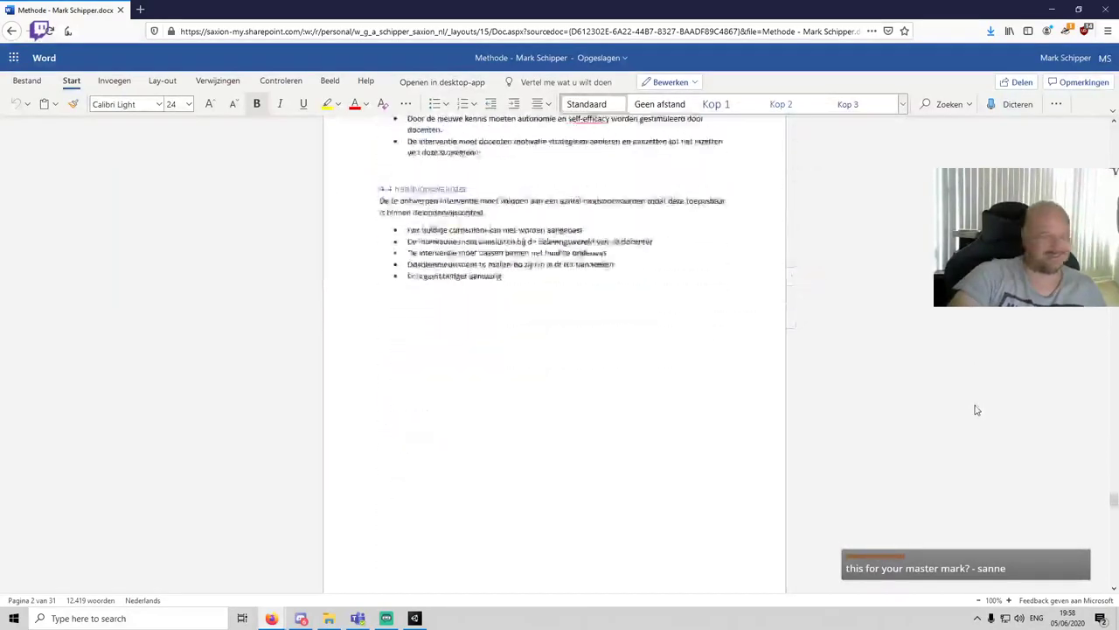
scroll(976, 410, down, 5)
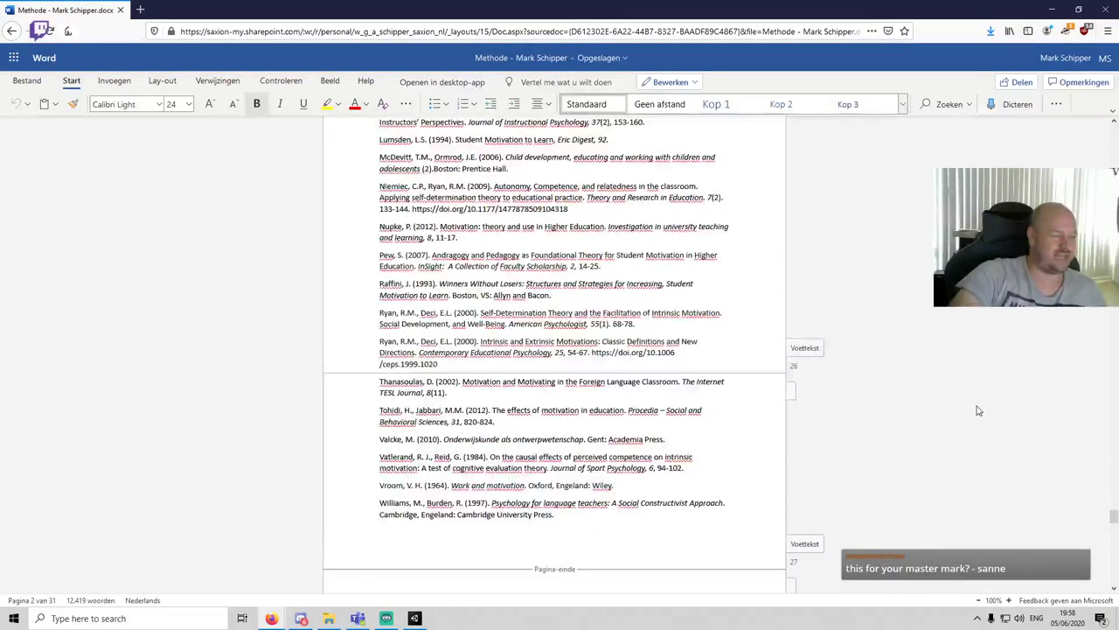
scroll(979, 410, up, 4)
scroll(978, 410, up, 15)
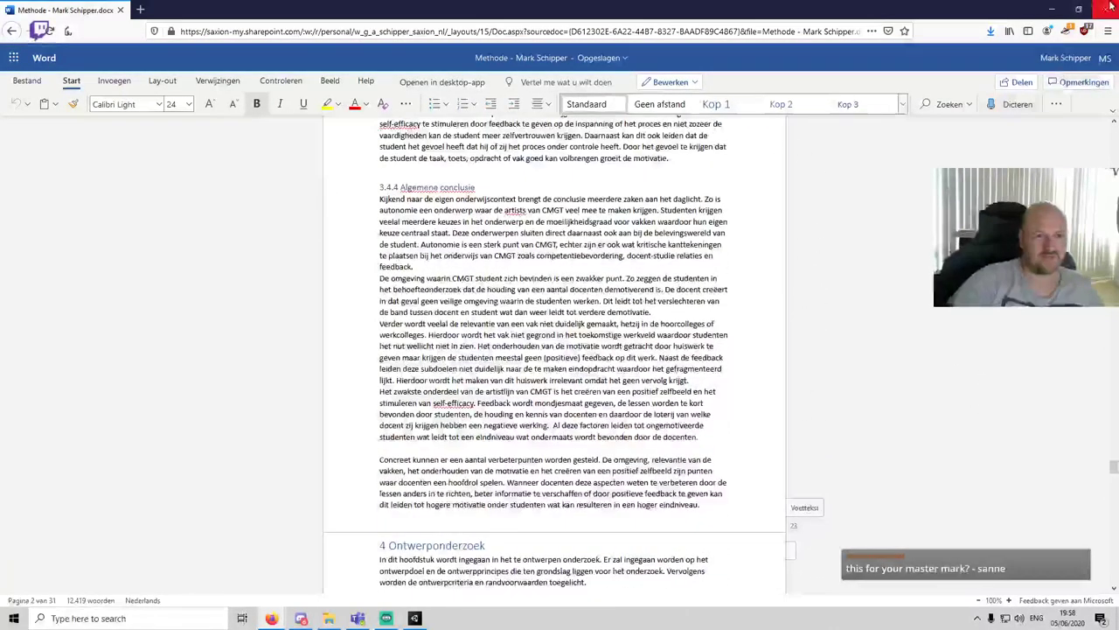
key(alt+Tab)
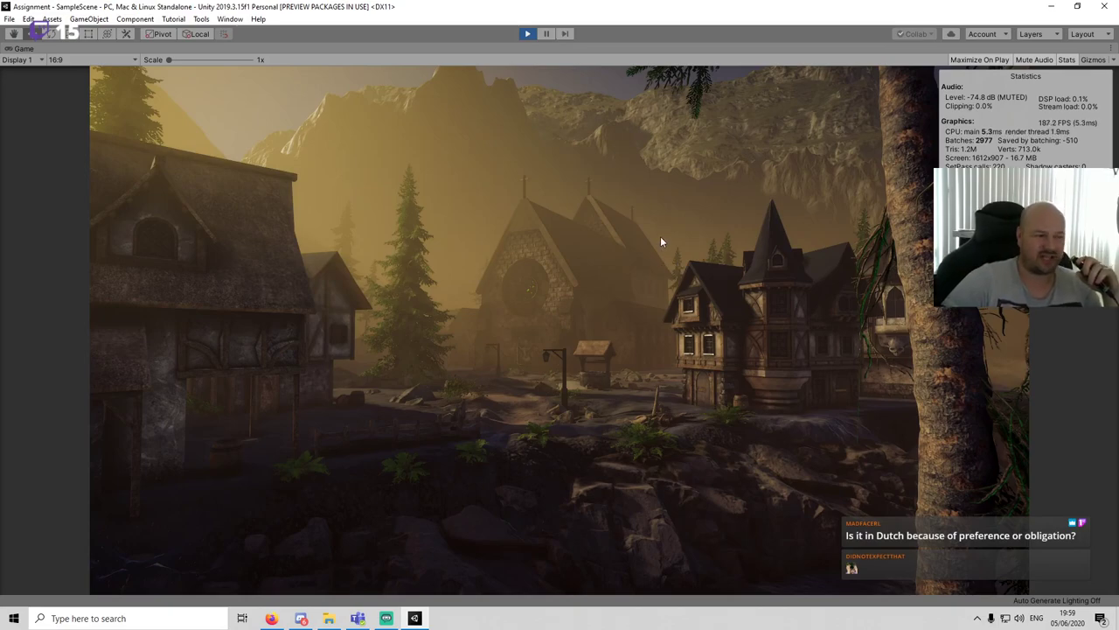
Step: Stop Play mode, duplicate the first fence in the Scene view, and place the copy beside the tower house at about (-68.74, 5.18, -21.47)
click(526, 34)
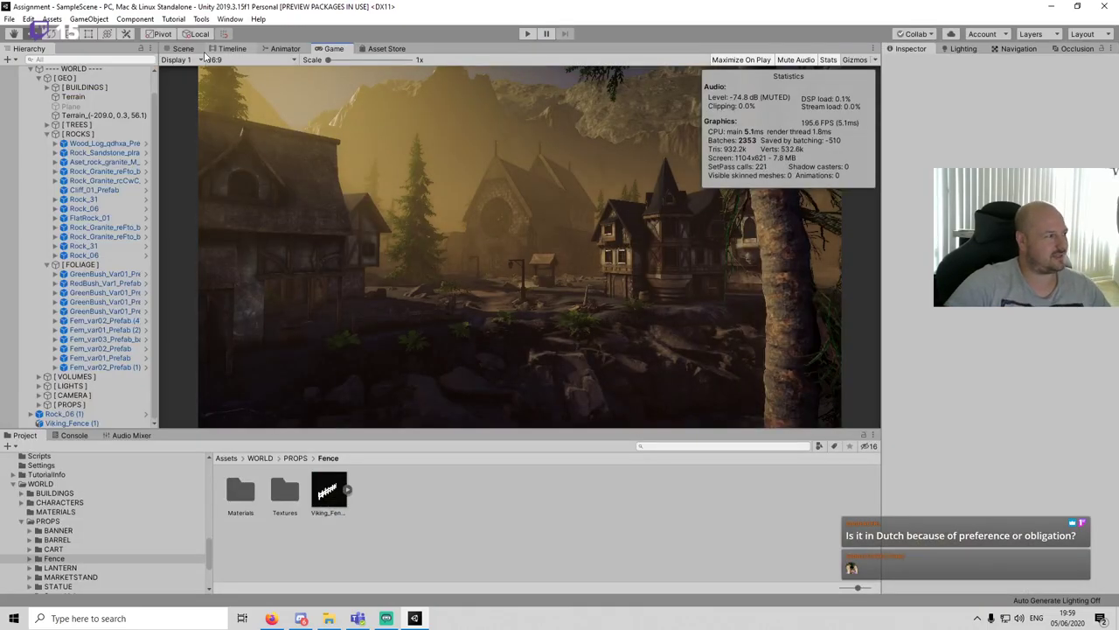
click(183, 48)
click(439, 301)
scroll(439, 300, down, 3)
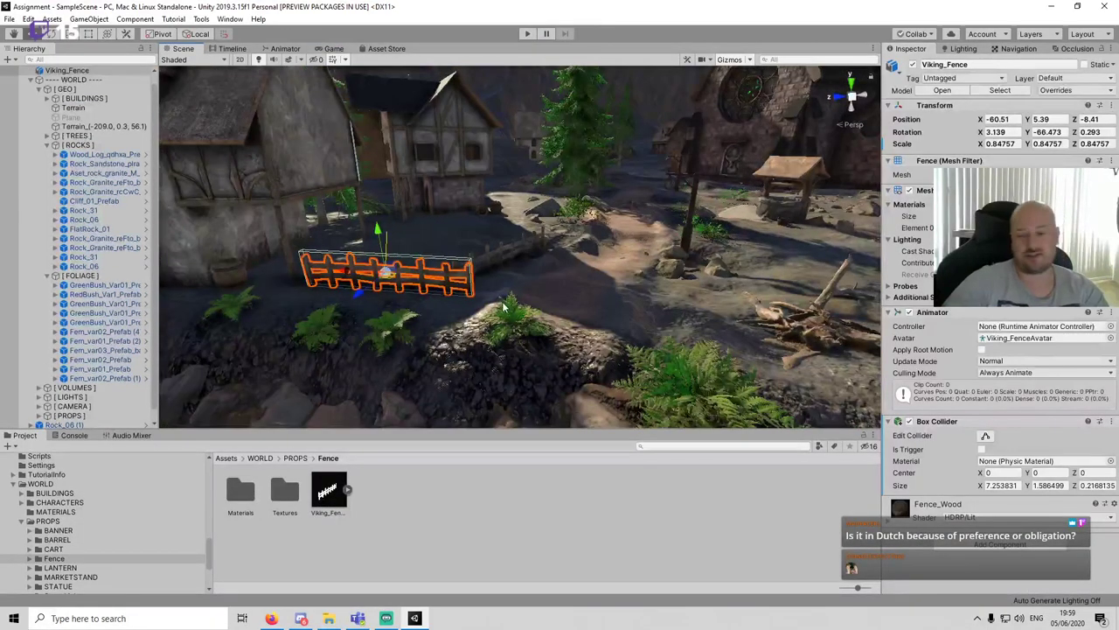
alt+drag(505, 306, 605, 306)
middle_drag(605, 306, 471, 301)
key(ctrl+d)
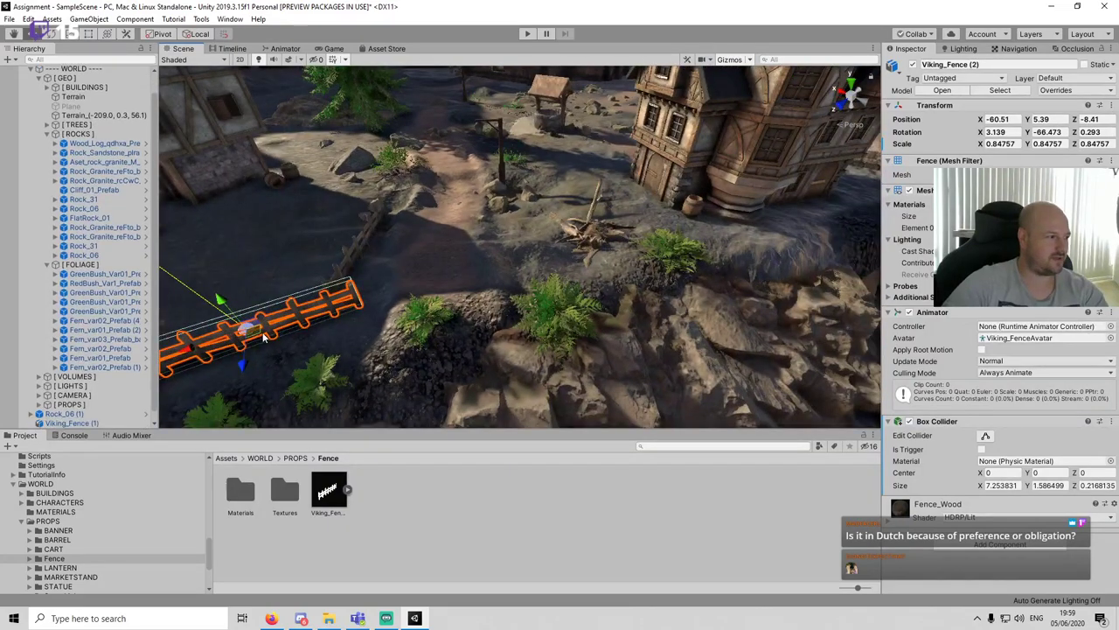
drag(254, 331, 663, 234)
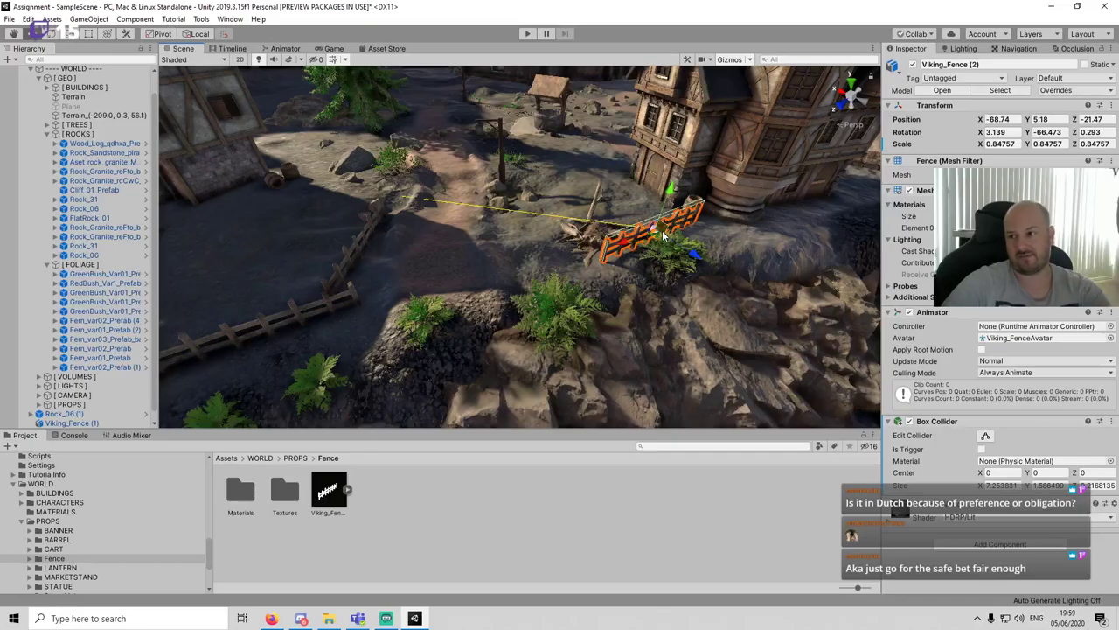
Step: Tilt the fence beside the tower house to about Z -4.09 to follow the sloping ground, and save the scene
key(f)
alt+drag(544, 272, 746, 216)
click(625, 488)
alt+drag(636, 295, 661, 206)
scroll(524, 244, up, 3)
click(524, 244)
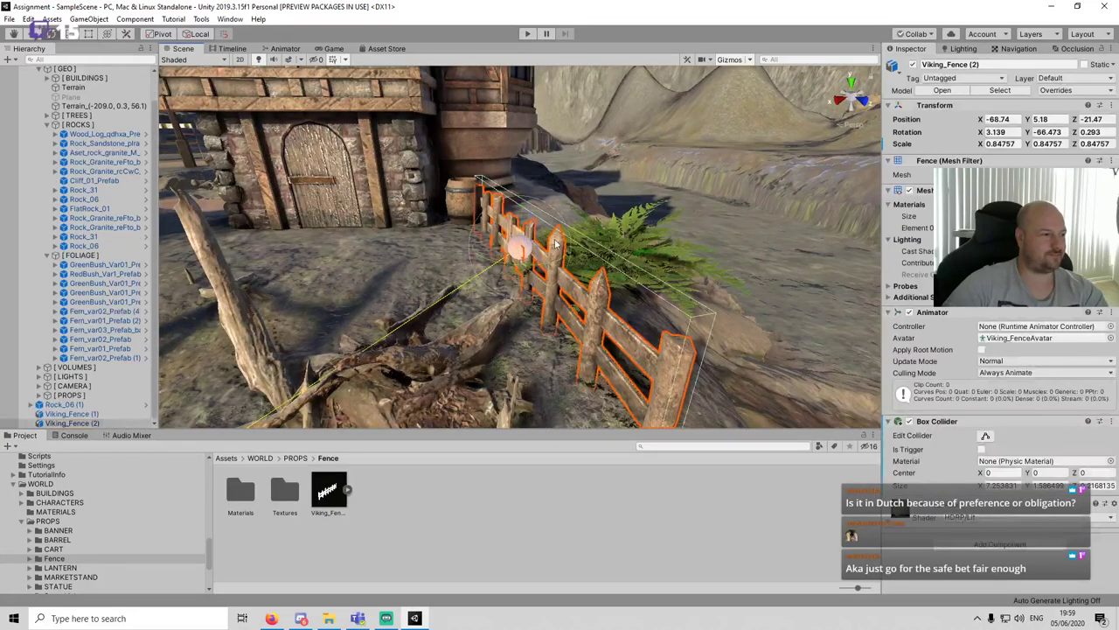
drag(526, 244, 363, 268)
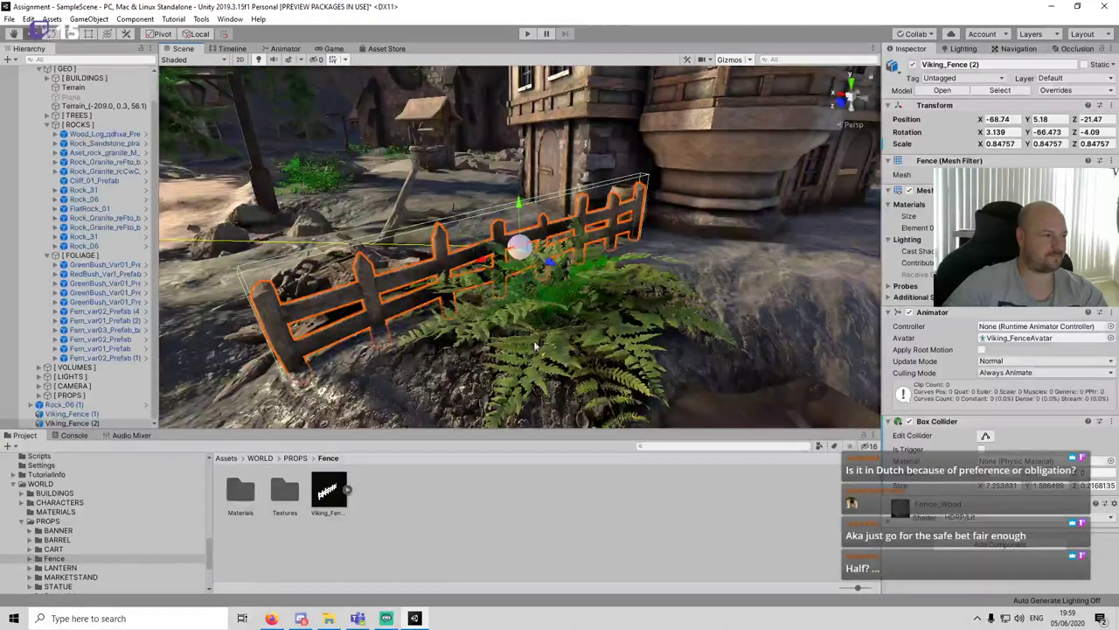
click(507, 511)
alt+drag(437, 271, 719, 251)
key(ctrl+s)
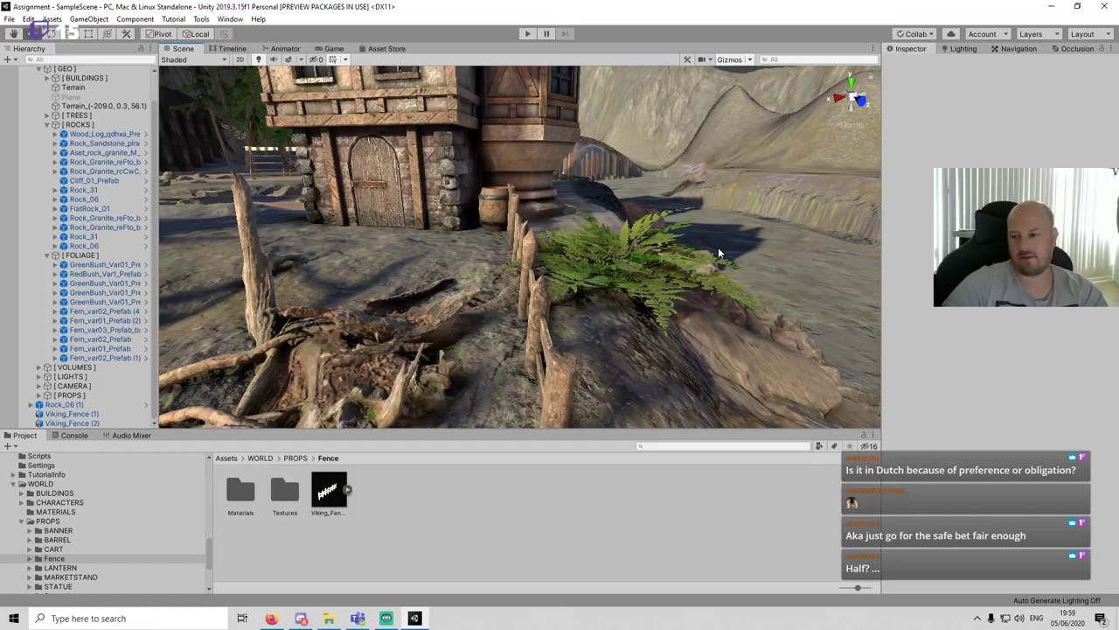
Step: Switch to the browser, skim the Ontwerponderzoek document through its tables, flowchart and closing notes, and close its window
click(272, 618)
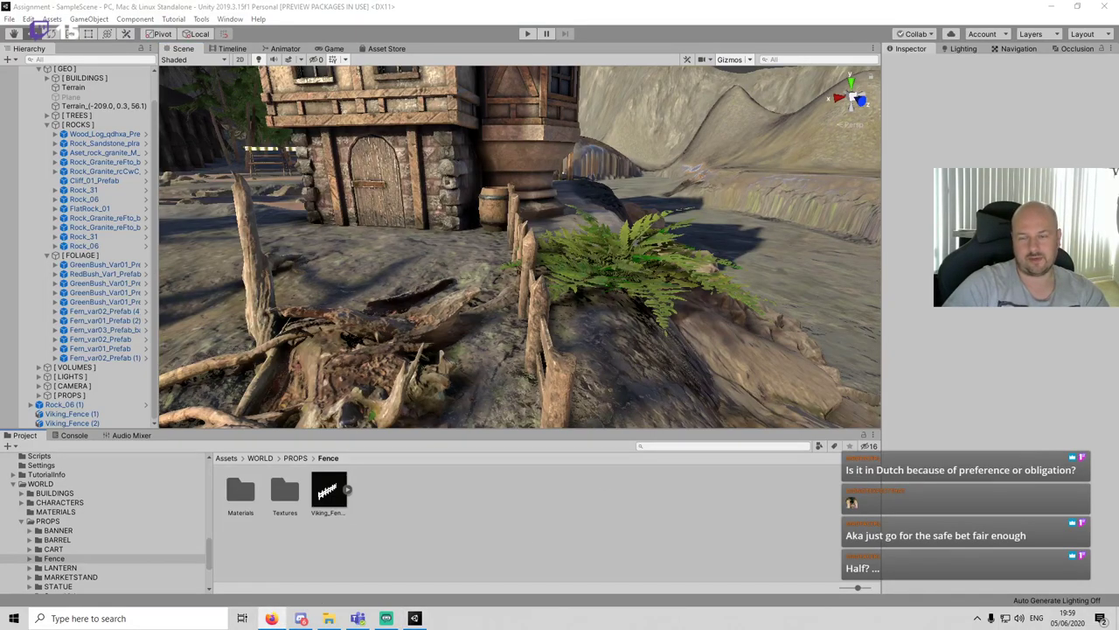
drag(1118, 126, 731, 128)
double_click(731, 128)
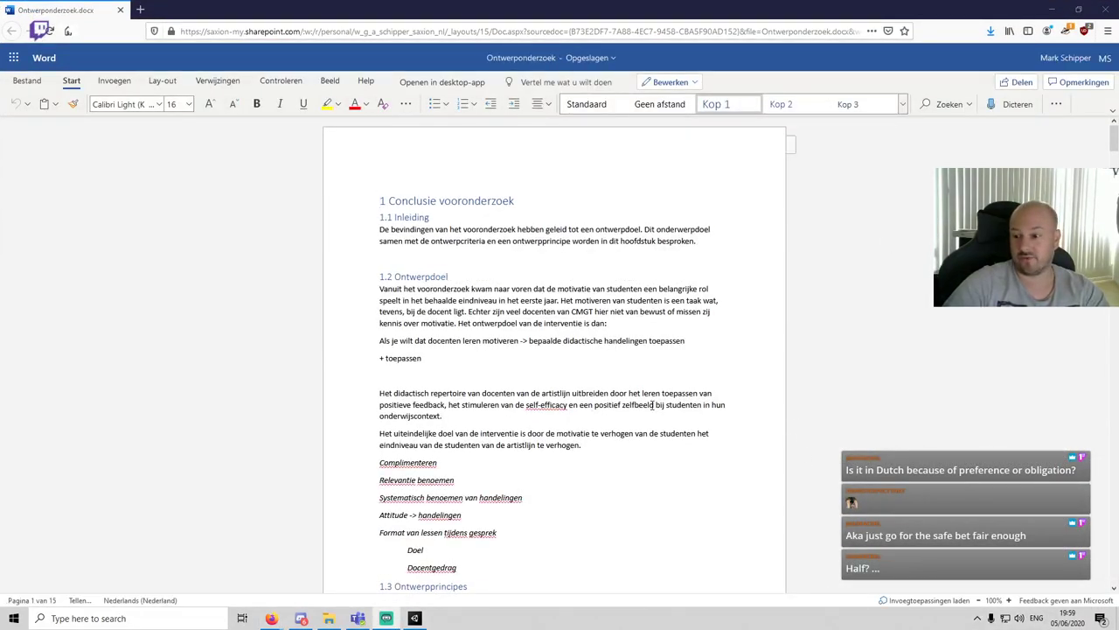
click(561, 393)
scroll(600, 352, down, 20)
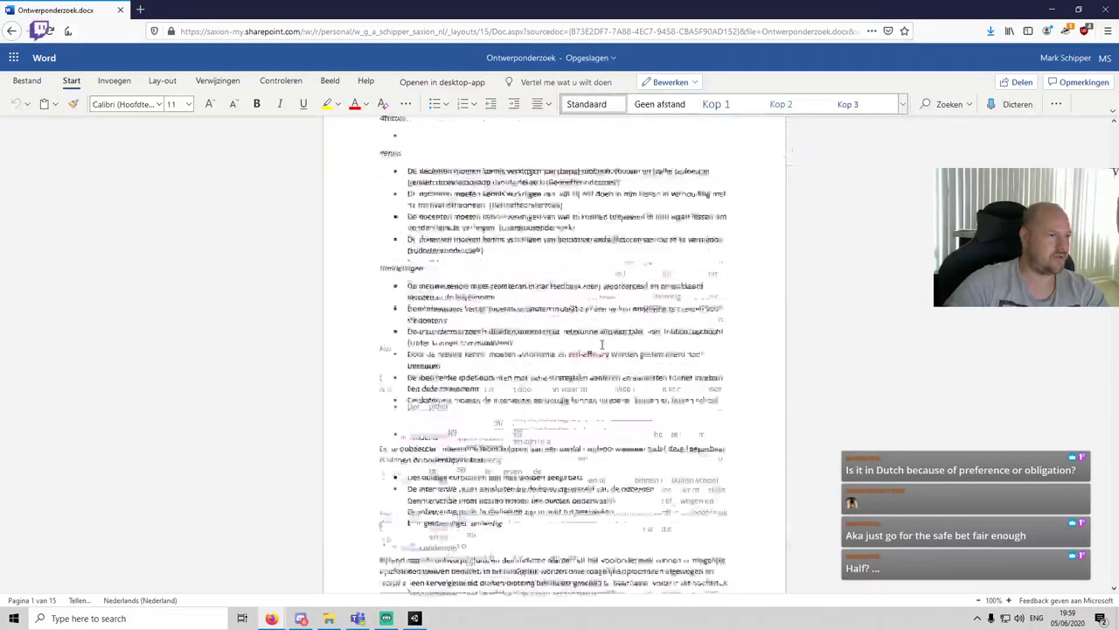
scroll(601, 344, down, 10)
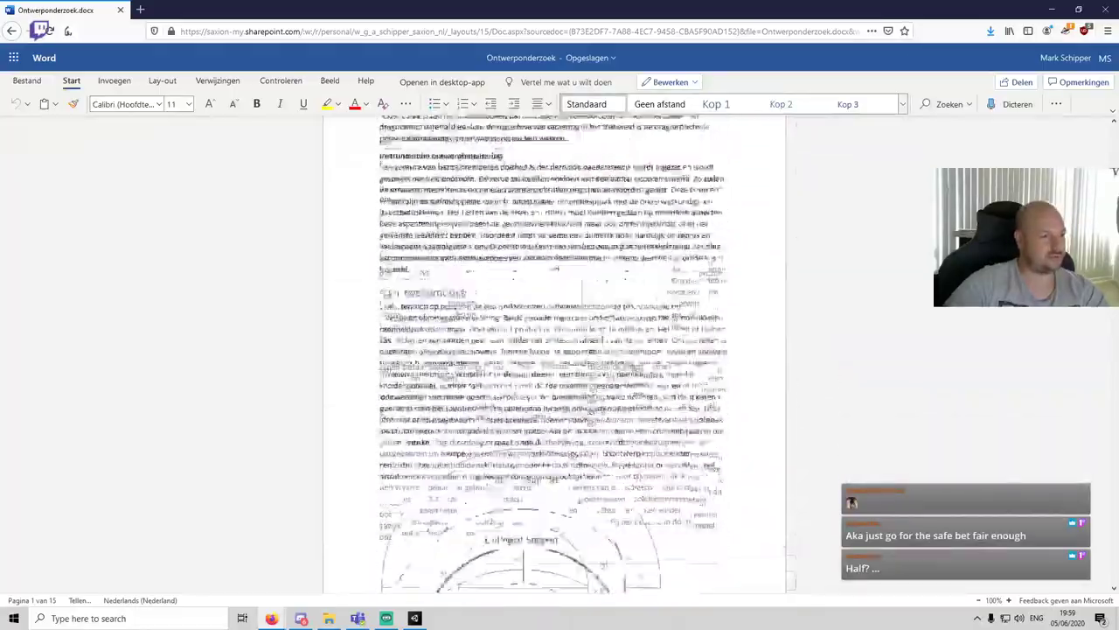
scroll(603, 320, up, 4)
scroll(612, 336, down, 15)
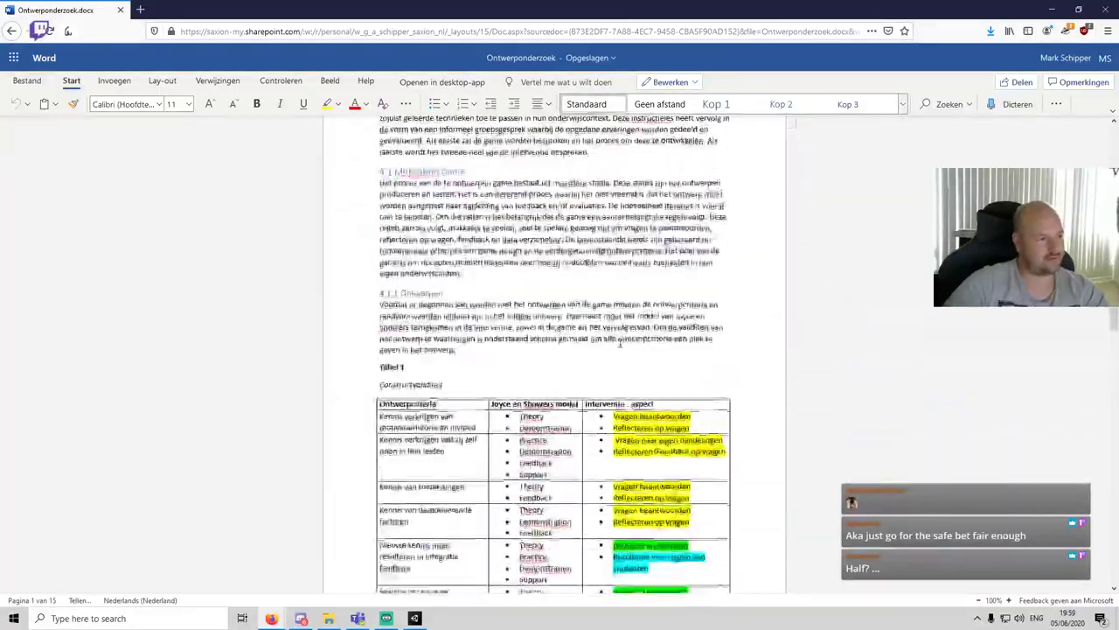
scroll(626, 354, down, 4)
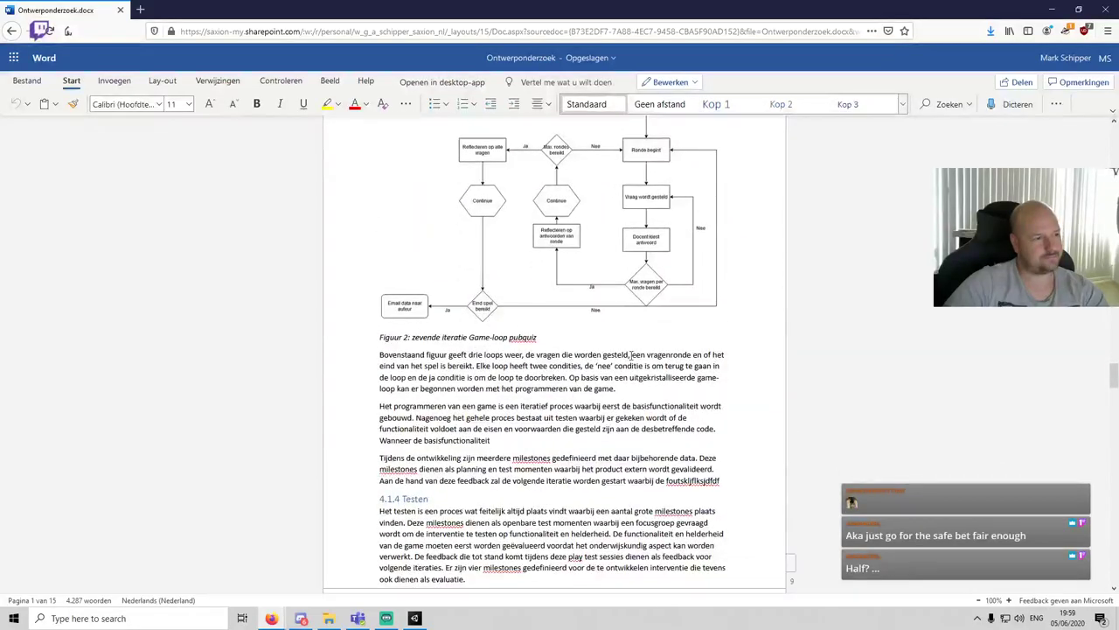
scroll(629, 354, up, 1)
scroll(539, 402, down, 15)
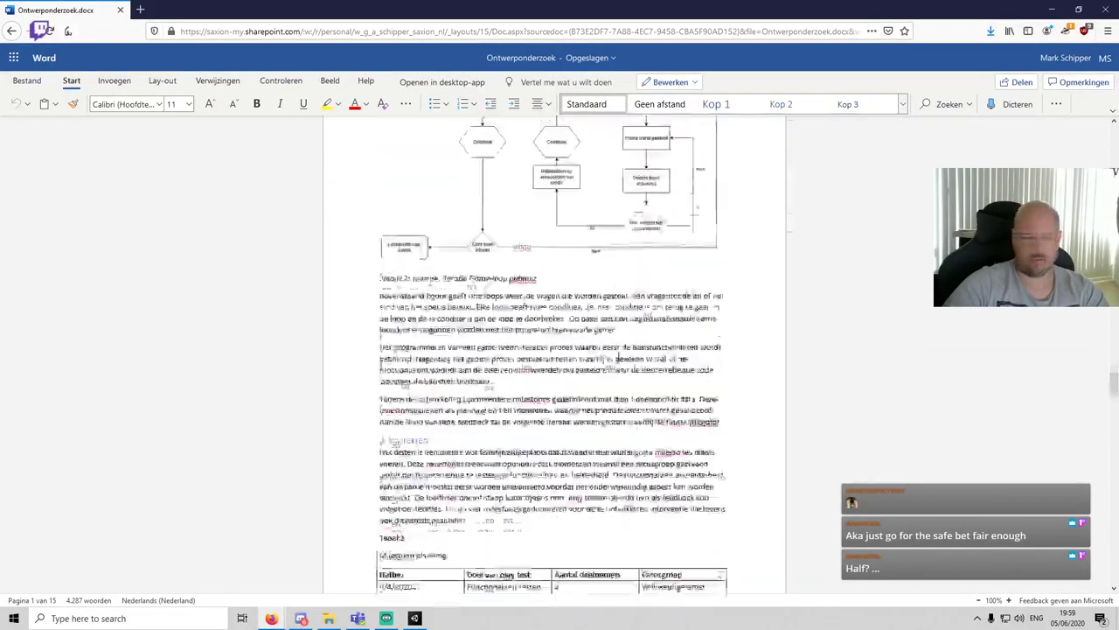
scroll(620, 352, down, 20)
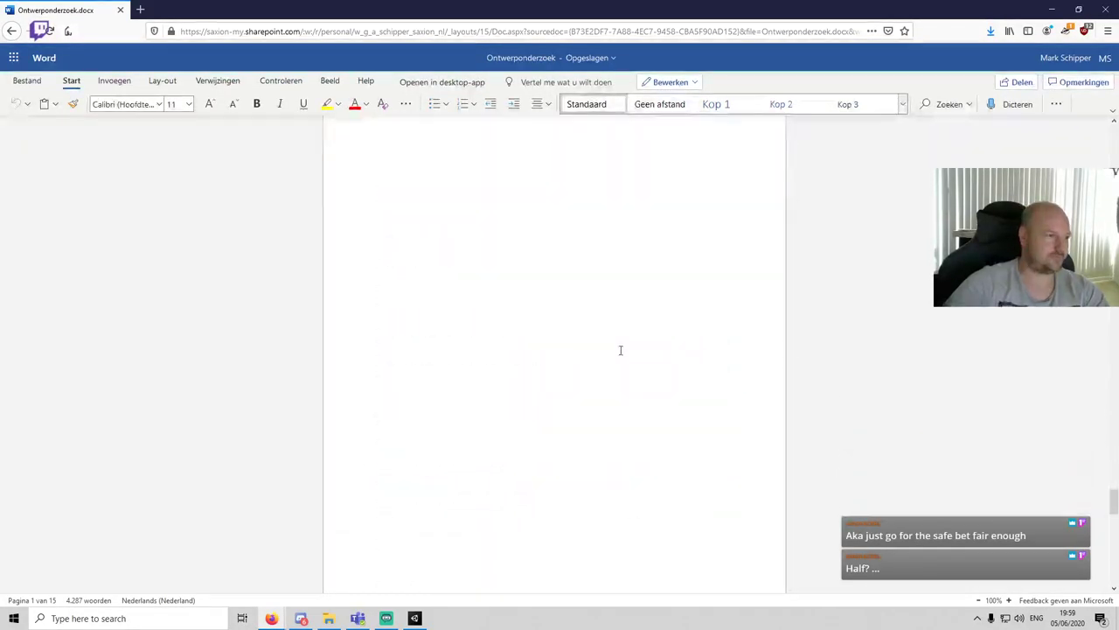
scroll(620, 350, down, 13)
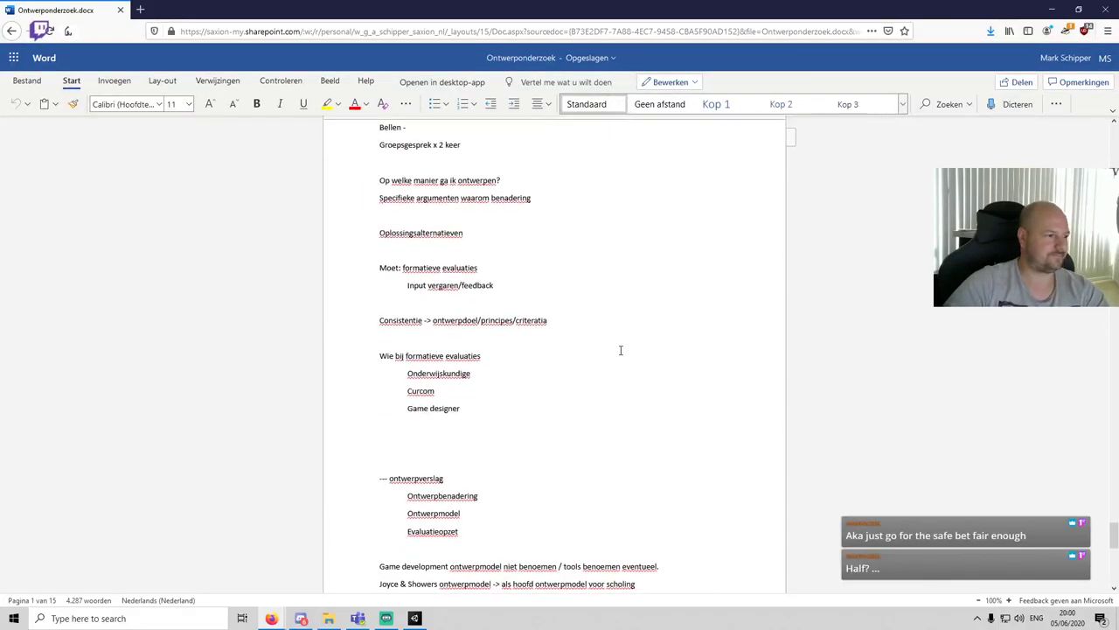
scroll(621, 350, up, 3)
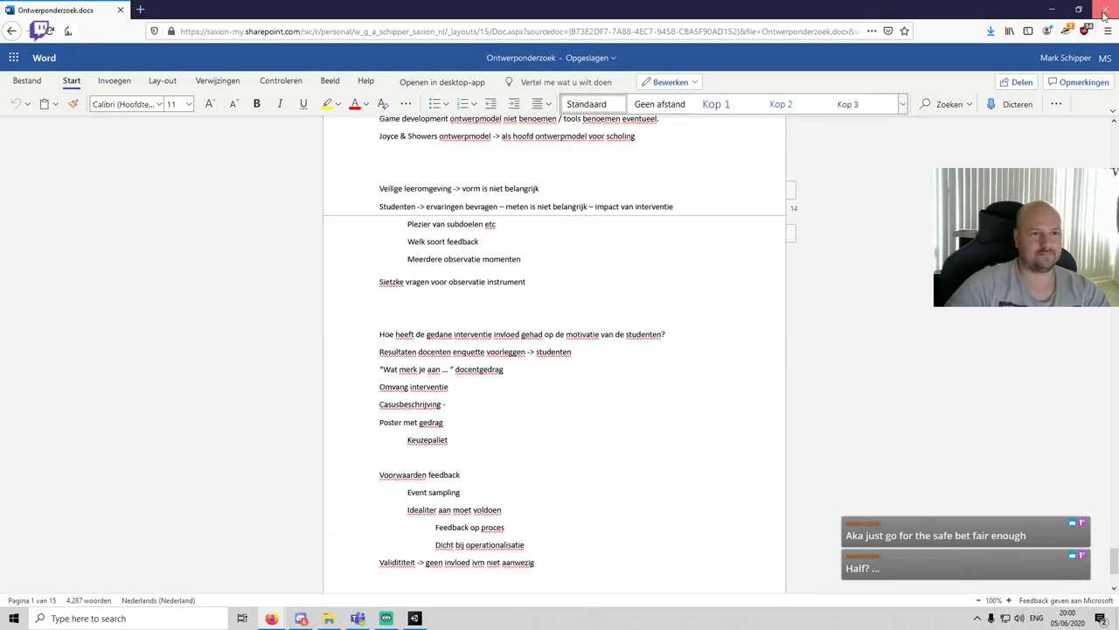
click(1108, 8)
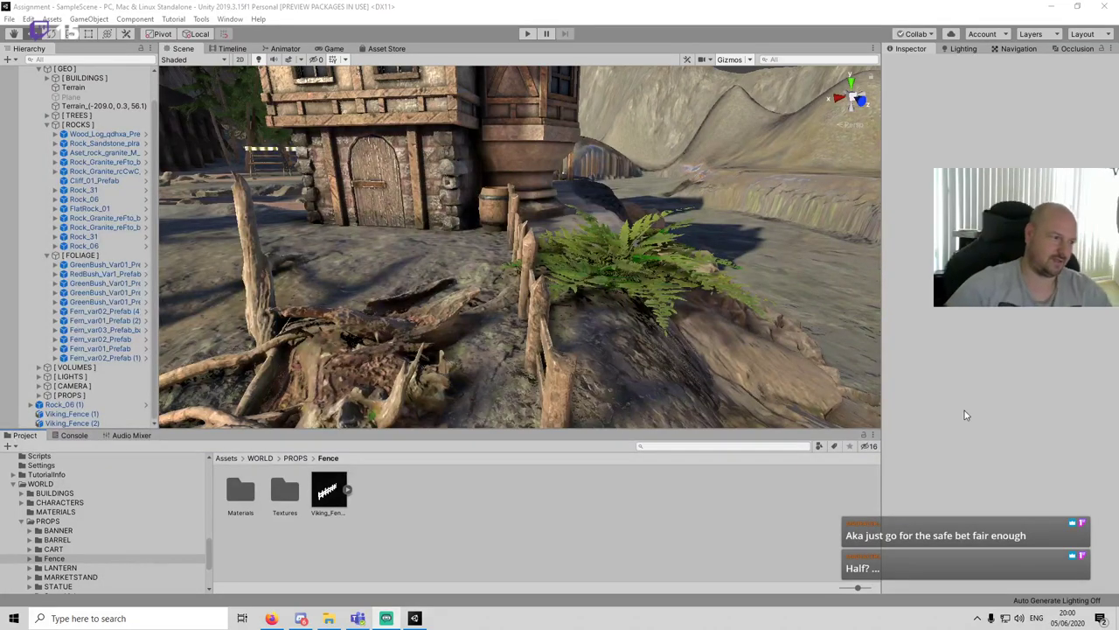
Step: Duplicate the fence beside the tower house and move the copy along the slope to about (-66.69, 4.81, -16.78)
scroll(584, 274, down, 5)
alt+drag(584, 273, 386, 284)
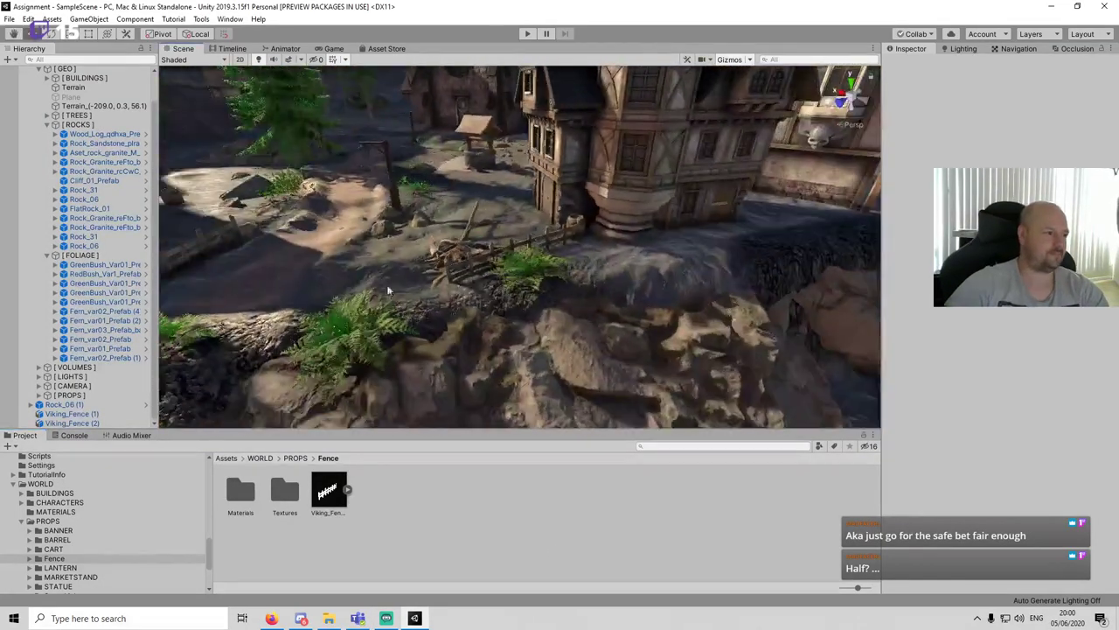
middle_drag(386, 284, 581, 253)
scroll(636, 244, up, 3)
click(671, 228)
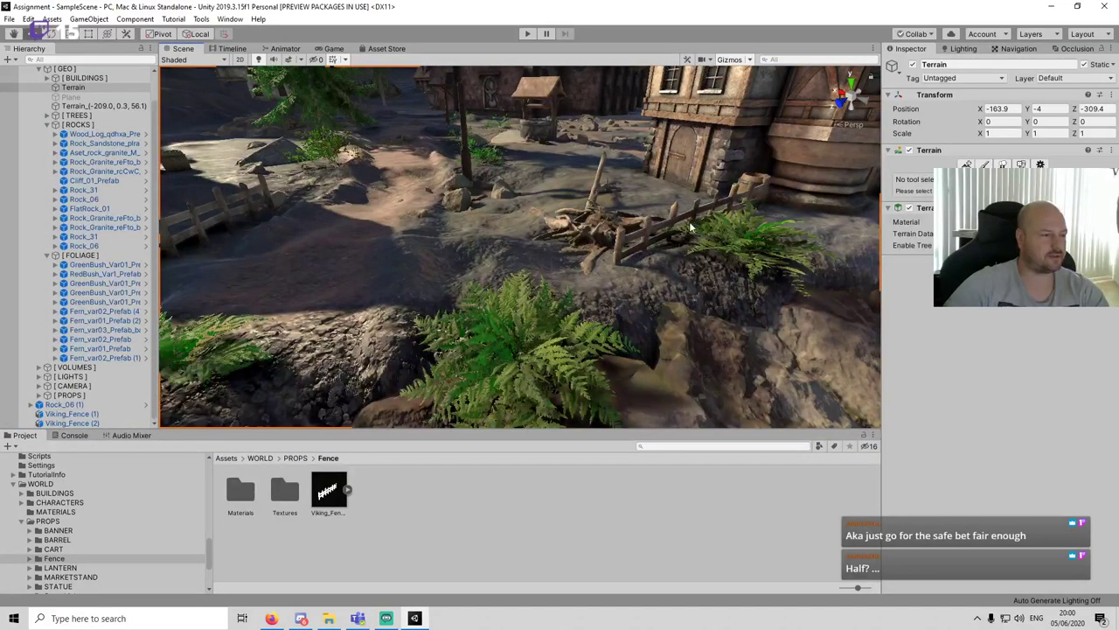
click(675, 229)
key(ctrl+d)
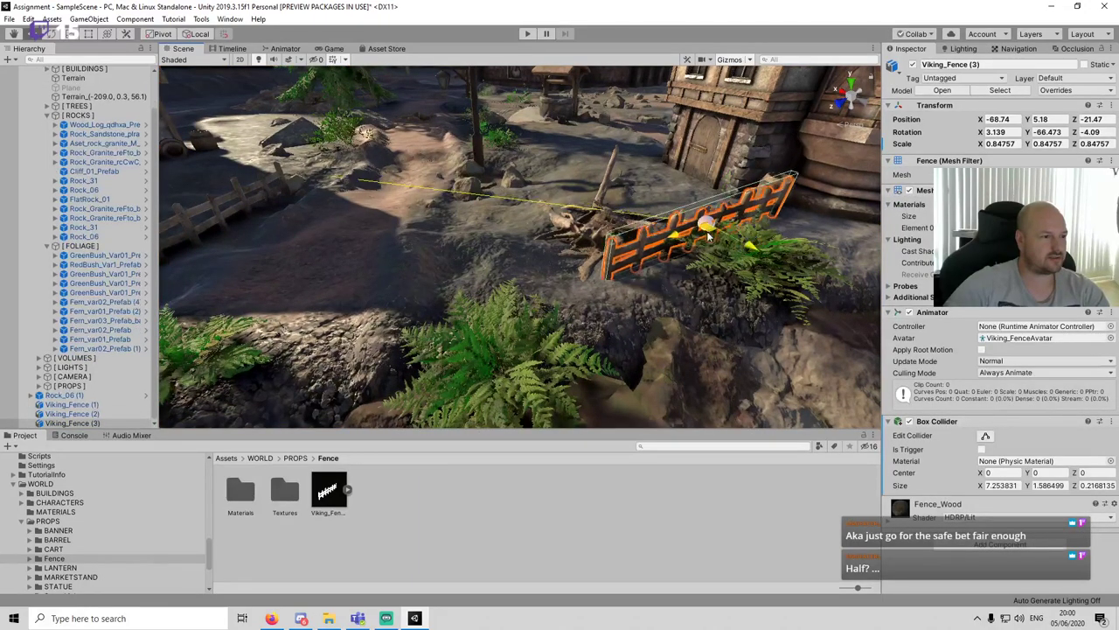
drag(716, 243, 606, 283)
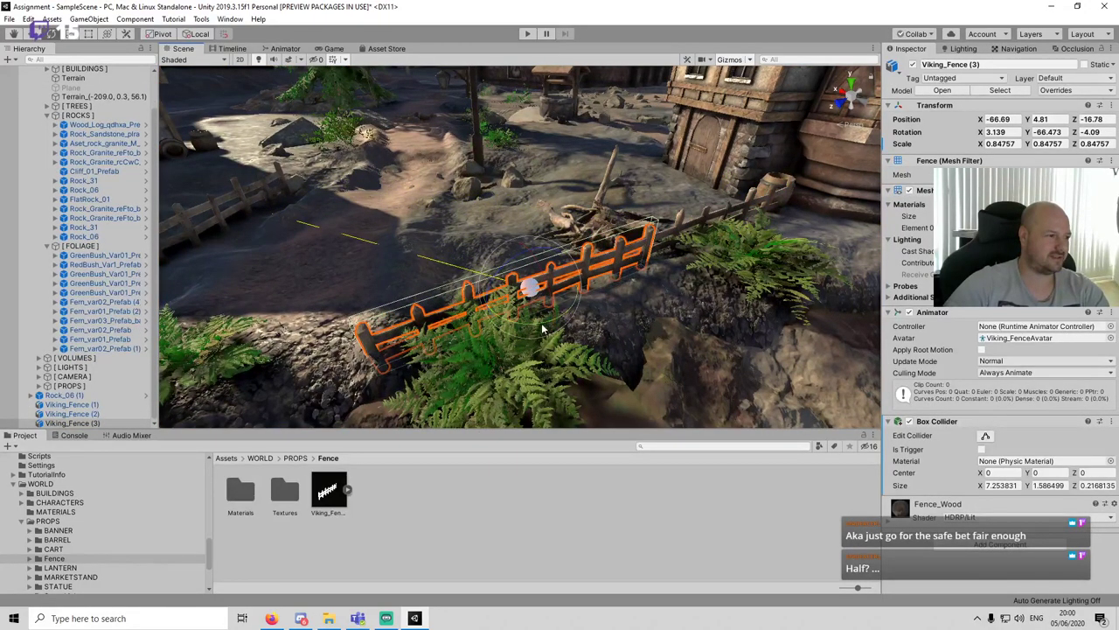
Step: Rotate the new fence to about (5.101, -5.685, -1.26) and join it to the tower house fence at about (-65.77, 5.04, -18.27)
drag(542, 328, 626, 313)
drag(555, 273, 544, 251)
key(w)
alt+drag(544, 251, 752, 289)
key(f)
key(e)
drag(508, 212, 493, 219)
scroll(502, 229, down, 5)
click(555, 487)
alt+drag(560, 279, 454, 262)
Step: Check the fences in the Game view and turn on the fog and lighting effects in the Scene view
click(334, 49)
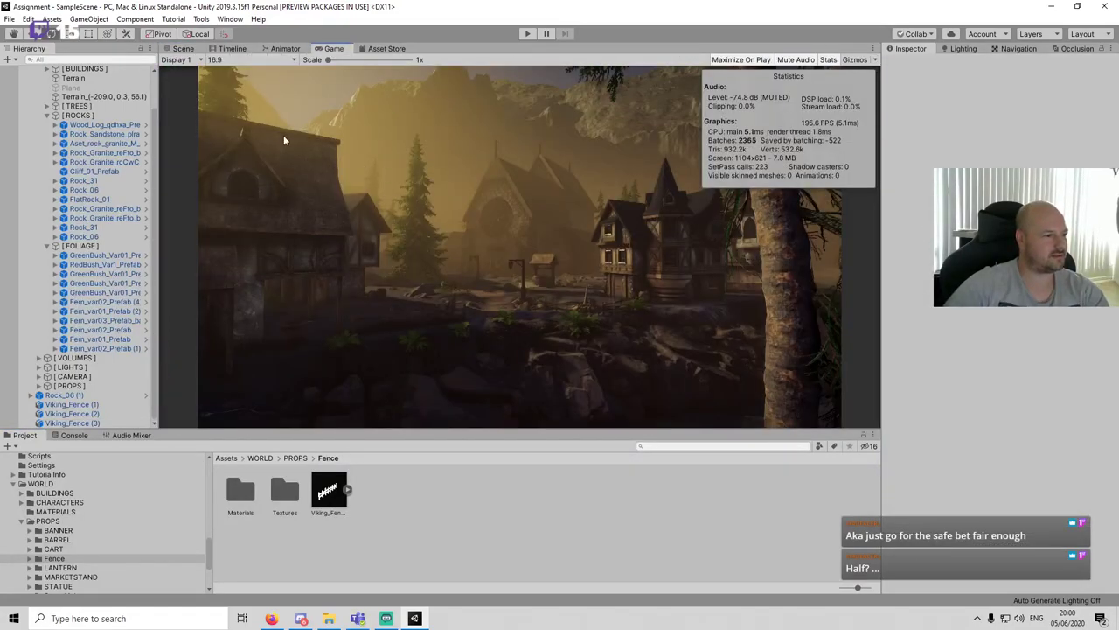
click(184, 49)
click(334, 48)
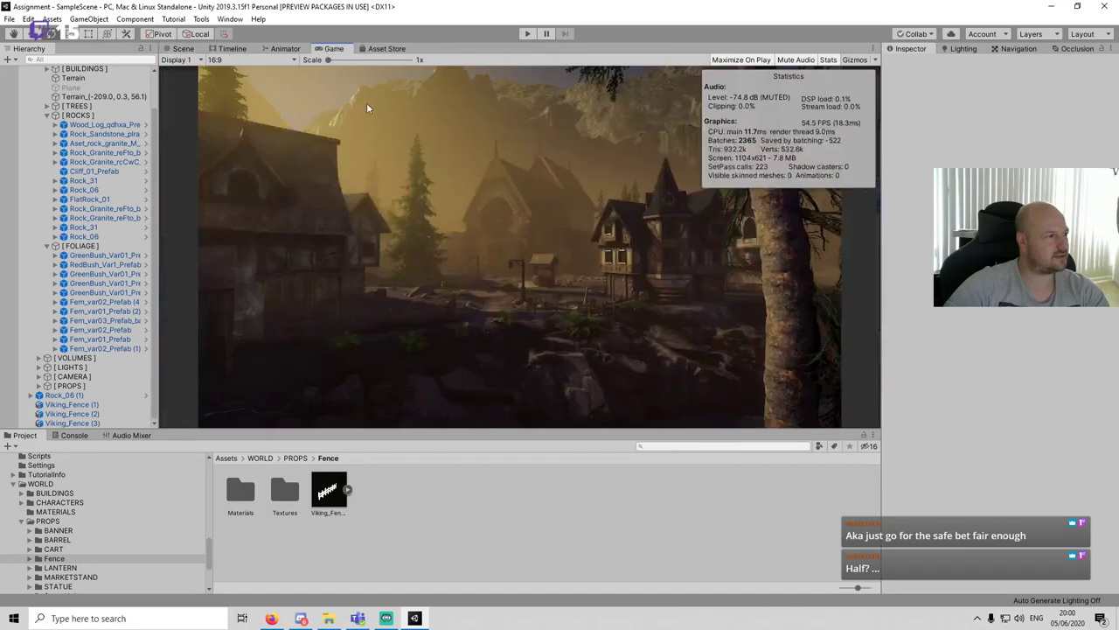
click(183, 49)
click(287, 61)
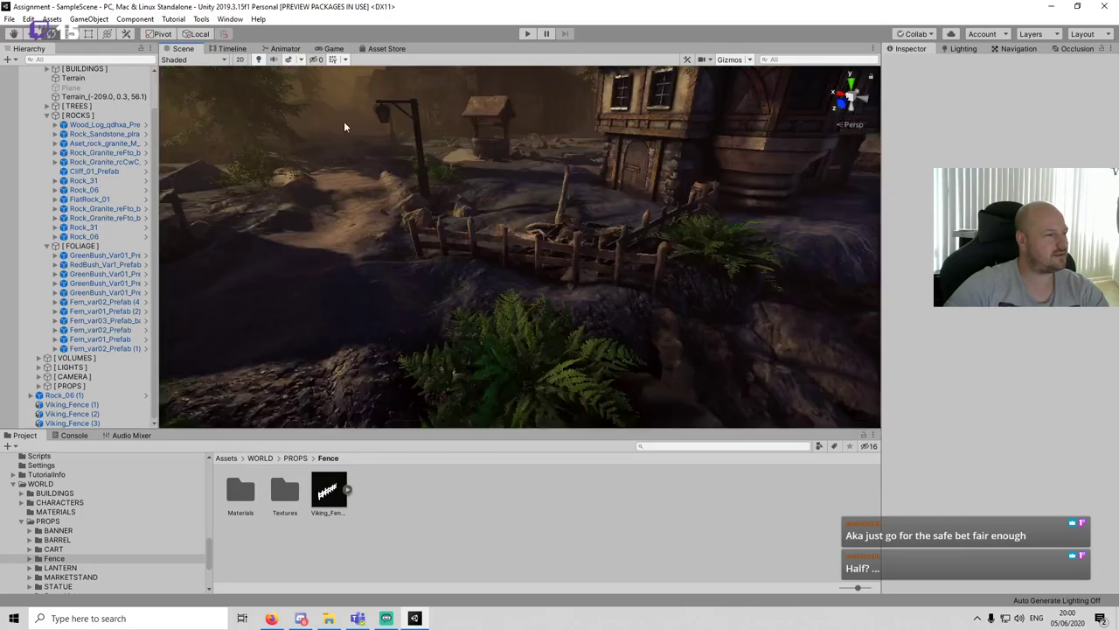
Step: Duplicate the newest fence and place the copy beyond the tower house door at about (-62.38, 5.96, -28.86)
alt+drag(367, 166, 622, 232)
click(487, 265)
middle_drag(486, 267, 697, 265)
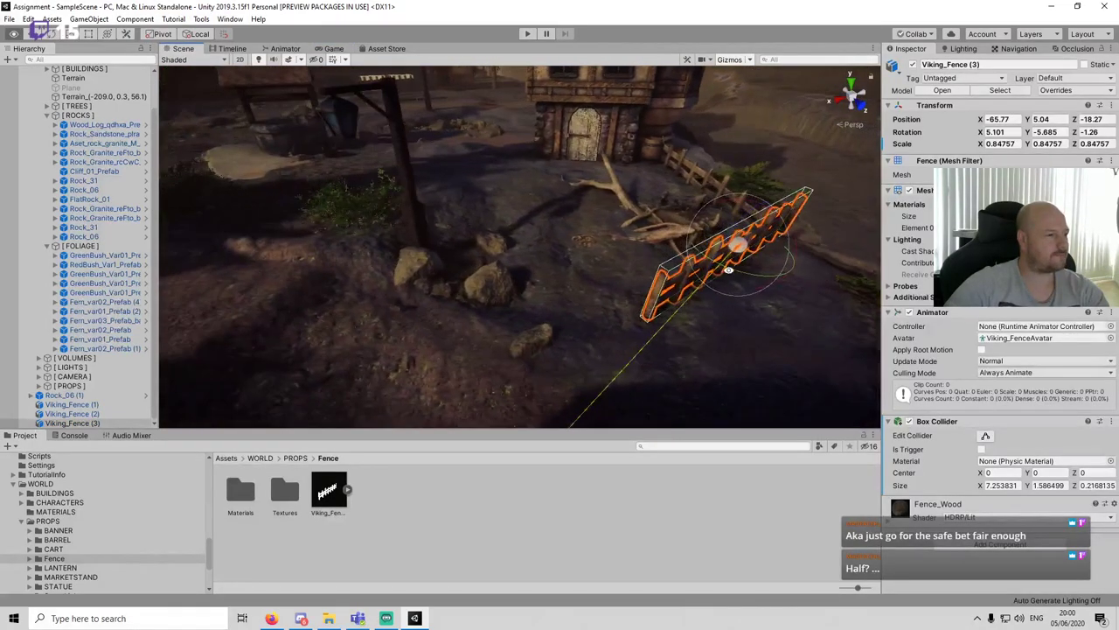
scroll(698, 264, down, 5)
middle_drag(564, 256, 647, 251)
key(w)
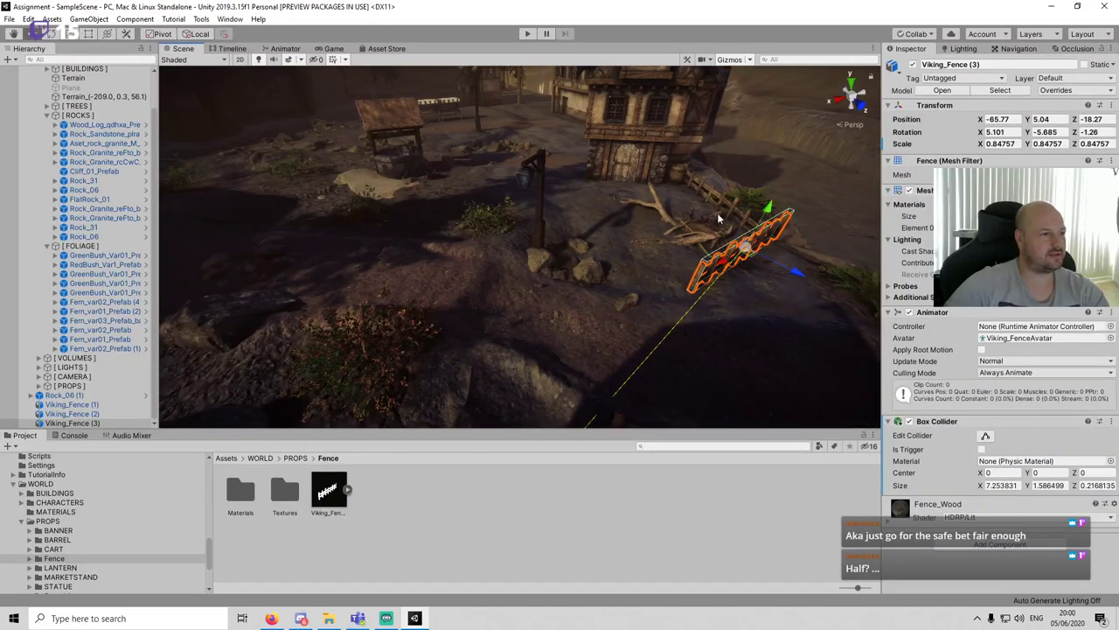
key(ctrl+d)
drag(742, 250, 525, 170)
key(f)
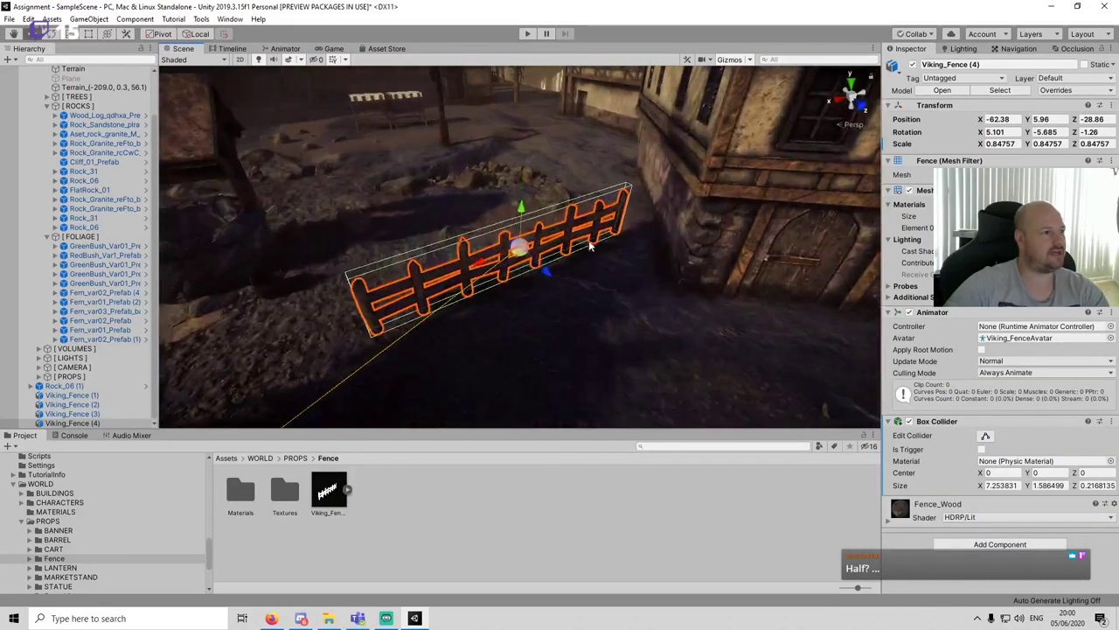
Step: Rotate the fence copy near the tower house door to suit the ground and save the scene
key(e)
drag(517, 282, 520, 232)
key(w)
click(547, 503)
key(ctrl+s)
Step: Preview the fences from the game camera in Play mode, stop playing, and return to the Scene view
alt+drag(486, 302, 435, 101)
scroll(573, 283, down, 3)
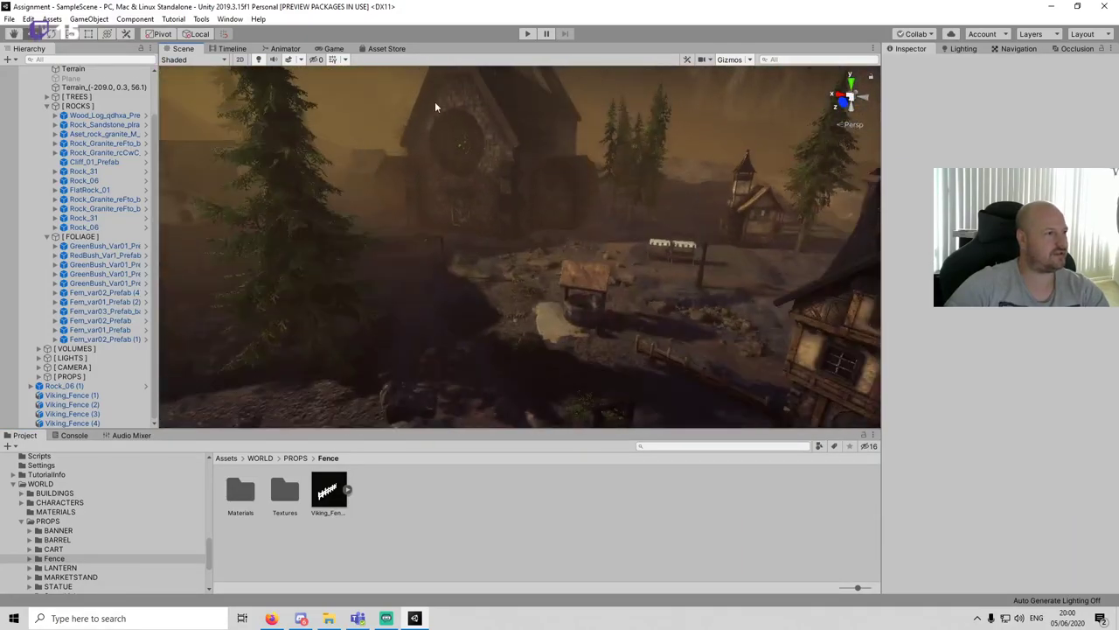
click(333, 50)
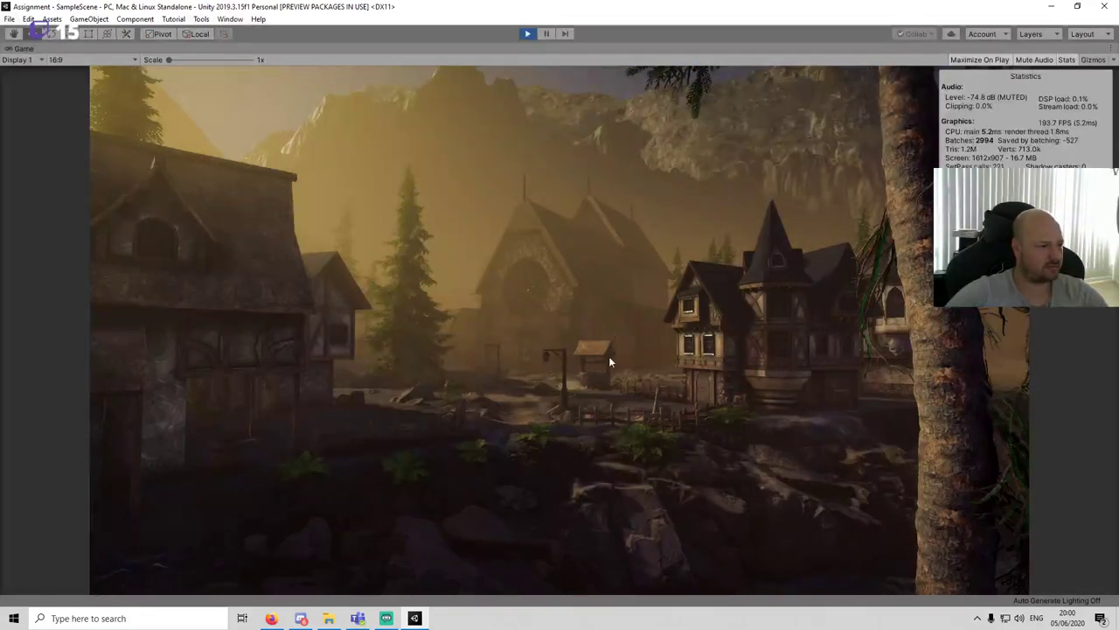
right_drag(624, 367, 561, 335)
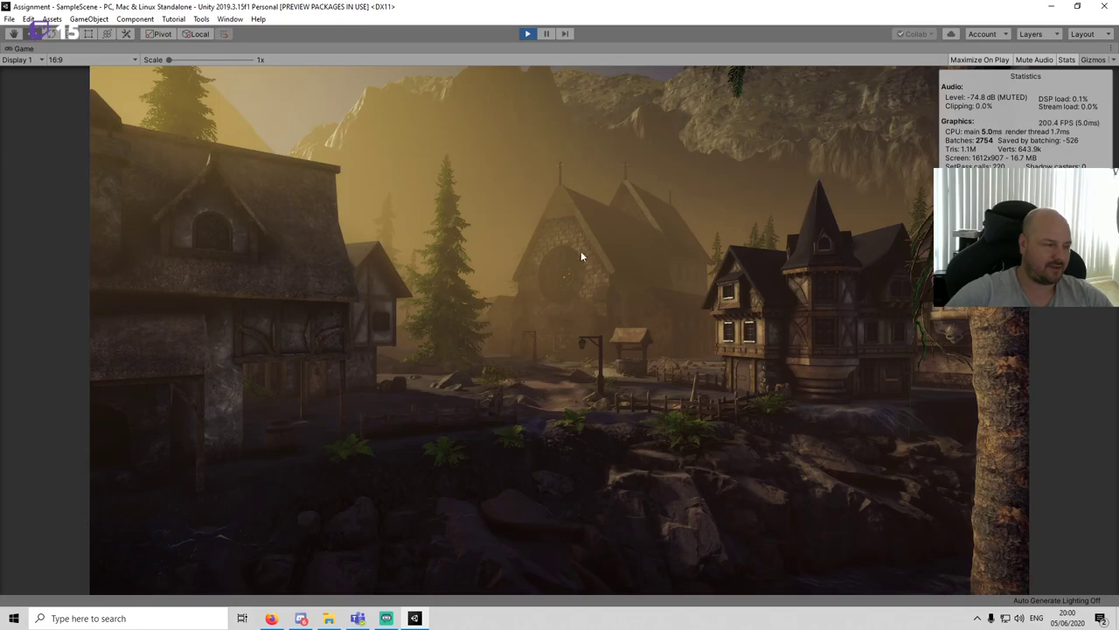
key(ctrl+p)
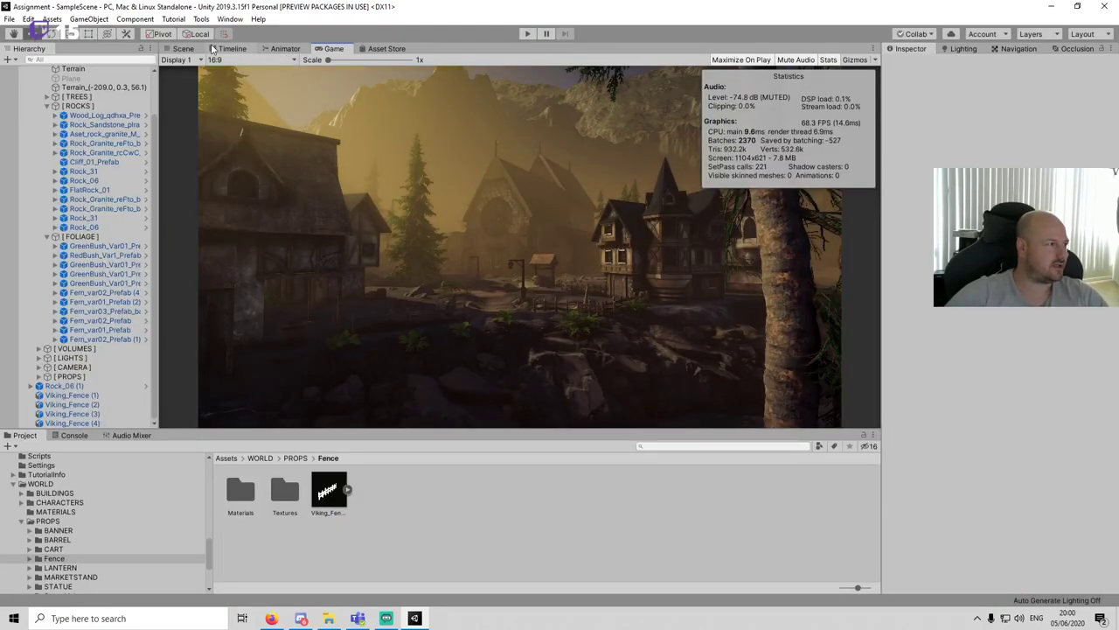
click(182, 48)
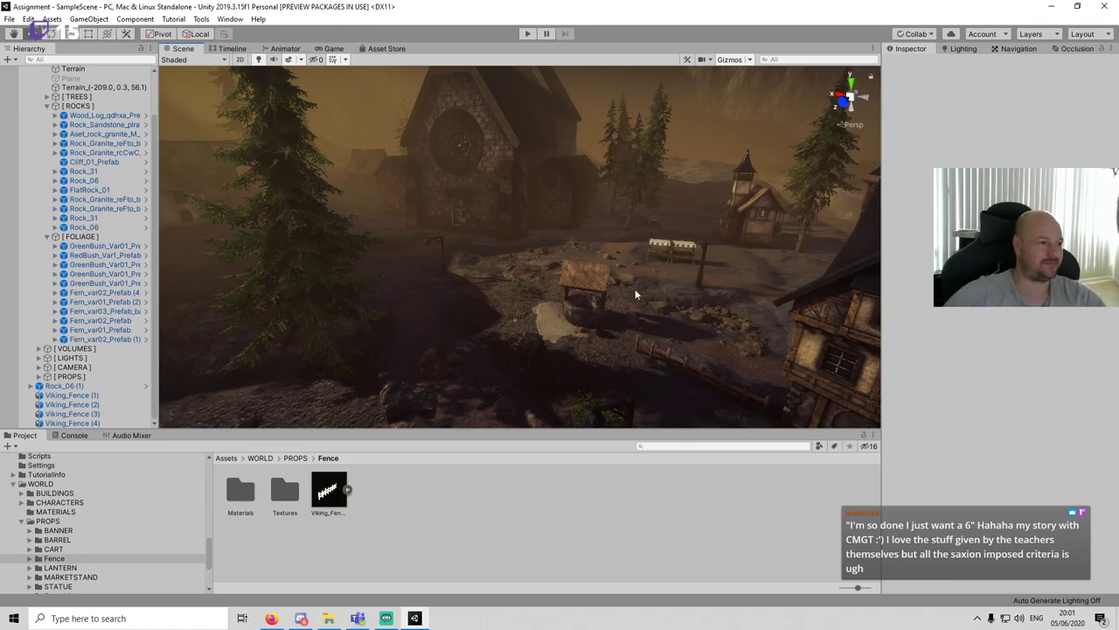
Step: Duplicate the fence in front of the large house and move the copy across the path toward the rocks
middle_drag(635, 294, 725, 271)
scroll(602, 270, down, 3)
middle_drag(622, 295, 609, 282)
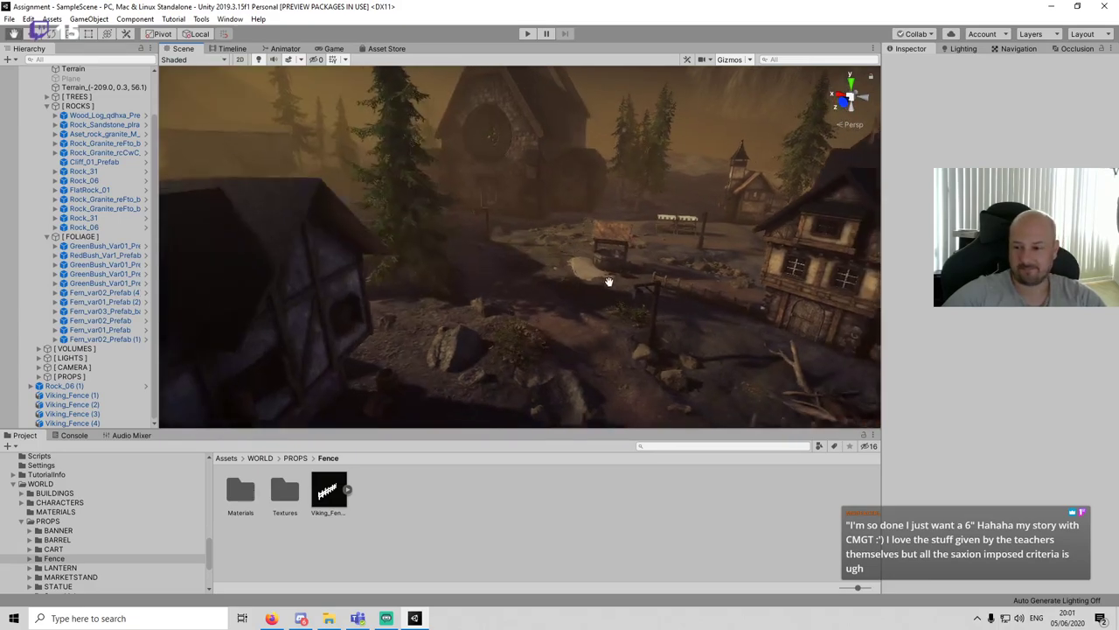
right_drag(609, 281, 629, 261)
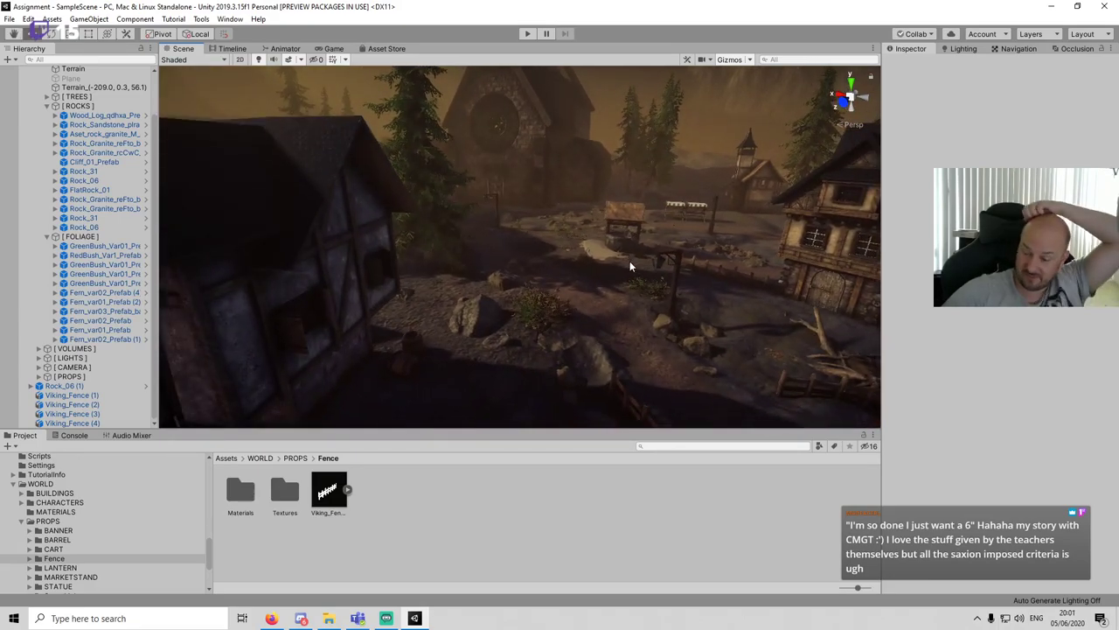
right_drag(560, 278, 649, 284)
click(600, 291)
click(396, 284)
key(ctrl+d)
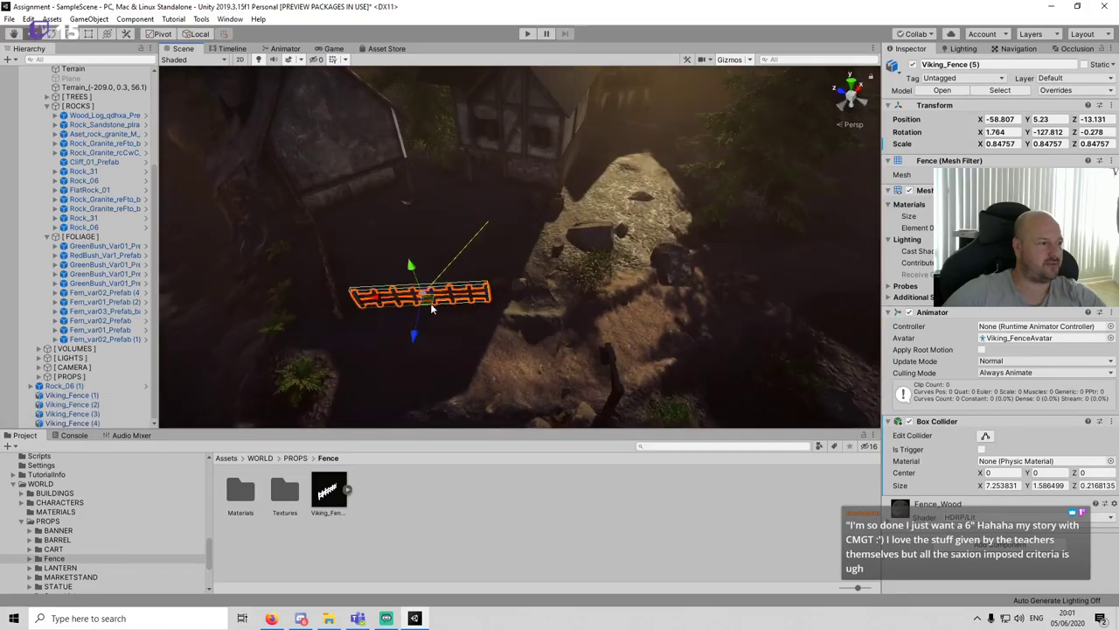
drag(428, 304, 710, 281)
Step: Turn the copied fence to about Y -177.593 and set it behind the large rock at about (-49.01, 5.67, -20.56)
key(e)
key(f)
key(w)
drag(555, 265, 589, 280)
alt+drag(589, 279, 714, 225)
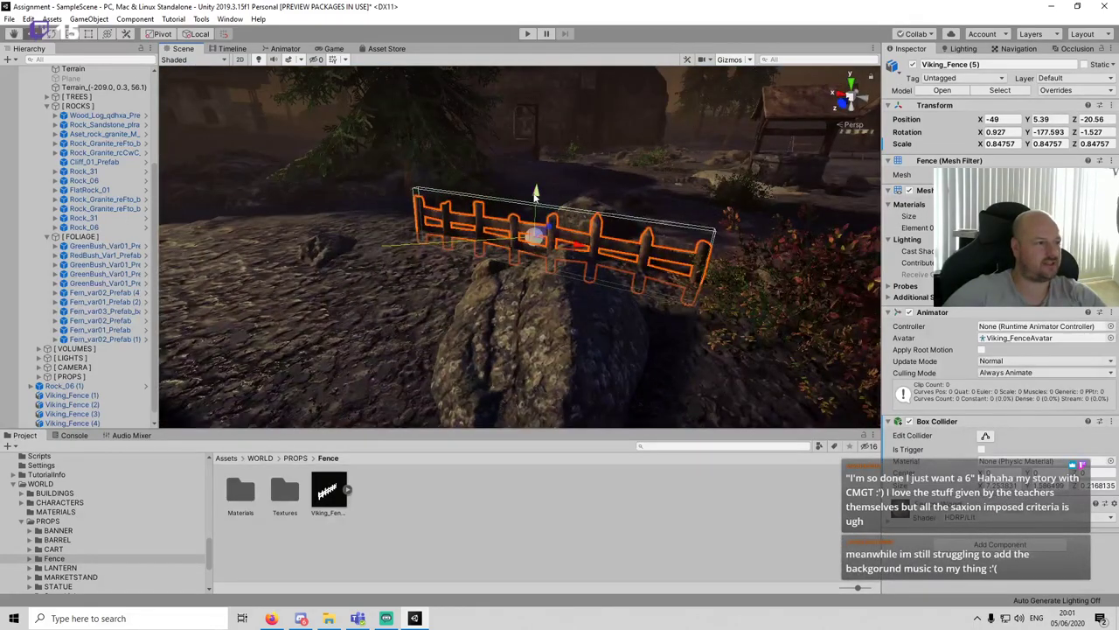
drag(535, 194, 536, 178)
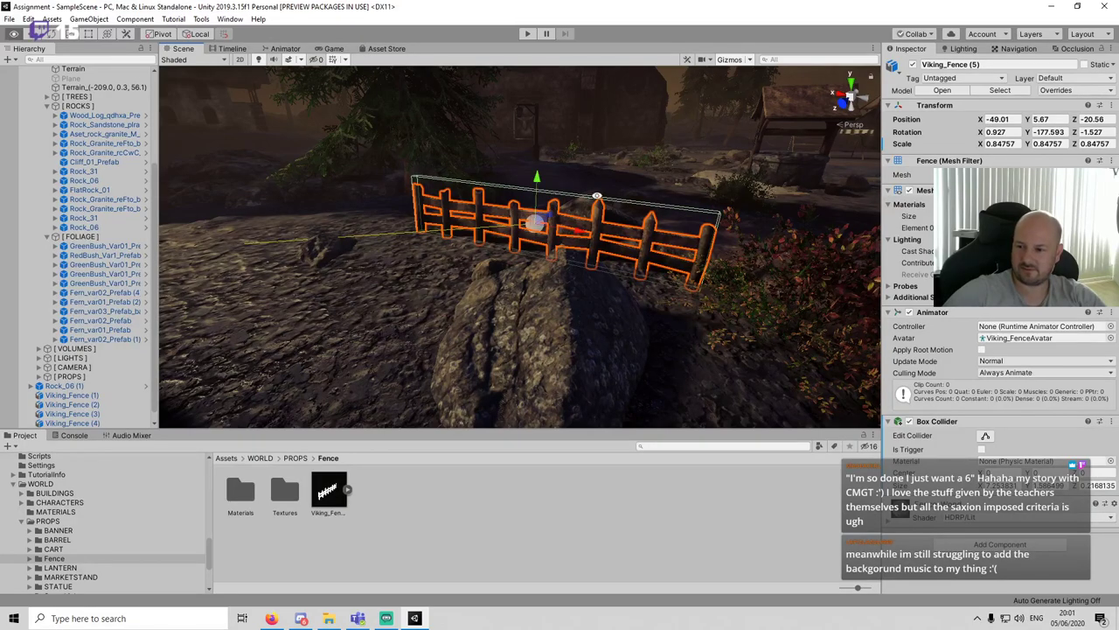
alt+drag(598, 195, 491, 229)
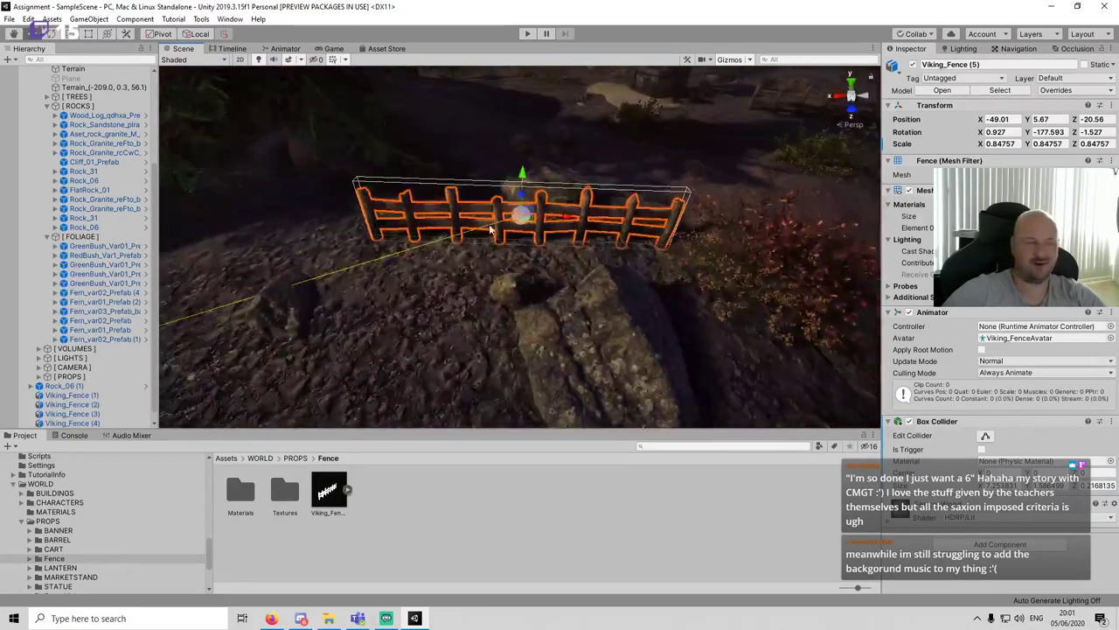
Step: Duplicate the fence behind the rock and continue the row at about (-42.748, 5.698, -19.516), turned to about Y -202.399
middle_drag(491, 229, 705, 245)
key(ctrl+d)
drag(730, 239, 565, 242)
key(e)
key(w)
drag(512, 196, 565, 214)
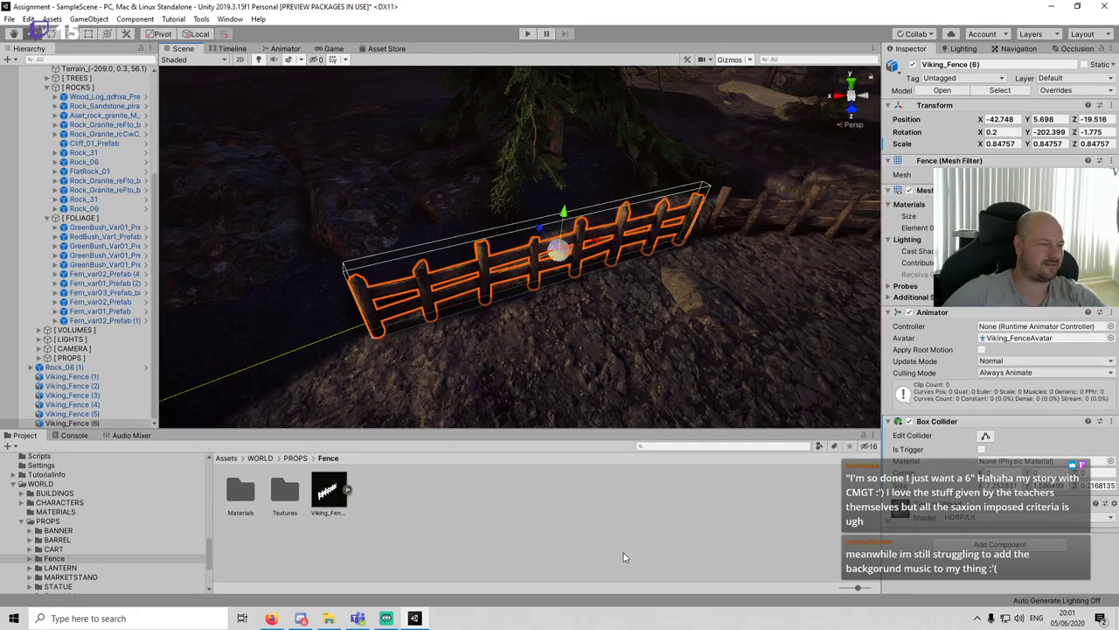
click(624, 553)
Step: Duplicate the fence in front of the large house and extend the row at about (-54.16, 5.04, -17.84), turned to about Y -139.132
alt+drag(625, 292, 520, 263)
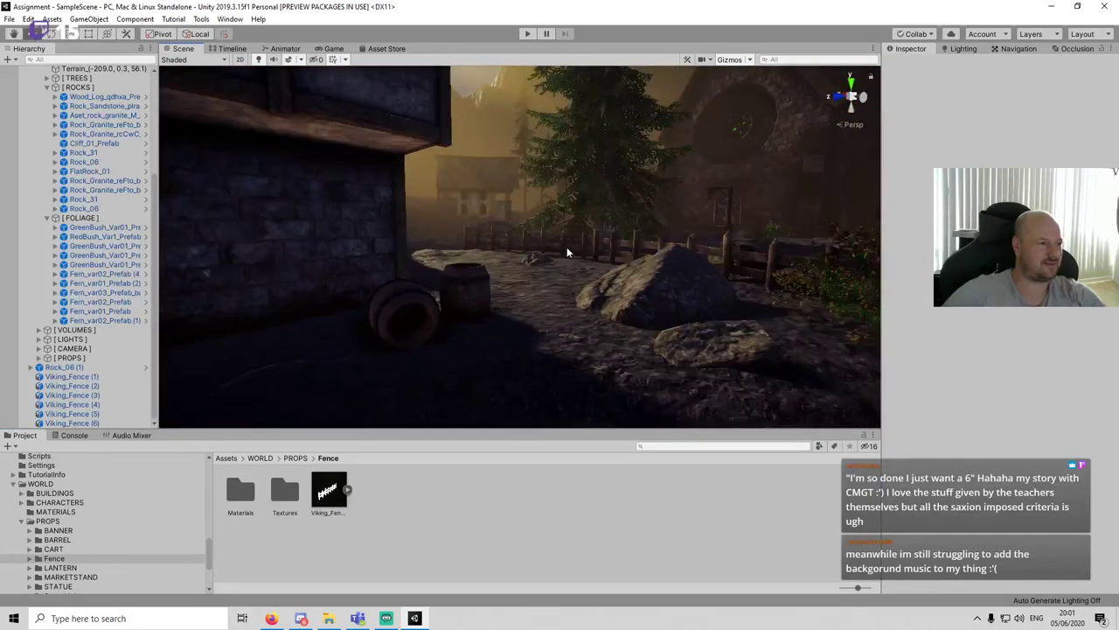
right_drag(566, 247, 447, 266)
click(443, 266)
key(ctrl+d)
drag(393, 249, 637, 267)
key(e)
key(w)
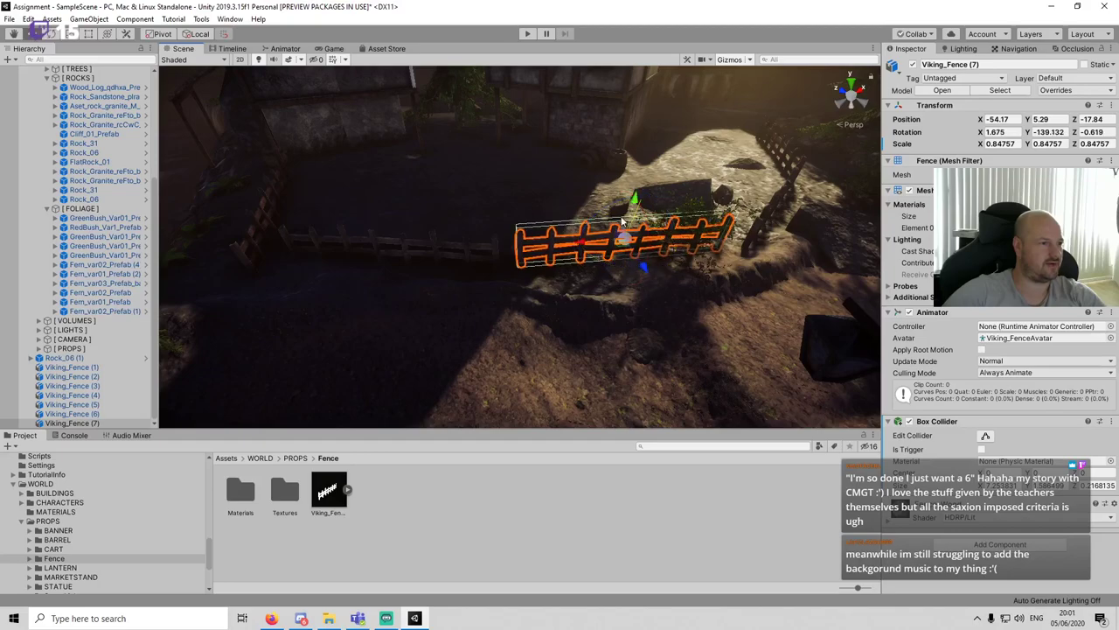
drag(635, 207, 635, 217)
click(527, 309)
Step: Tip the newest fence over to about X -63.676, settle it on the ground around (-54.25, 4.97, -17.95), and save the scene
right_drag(527, 310, 537, 247)
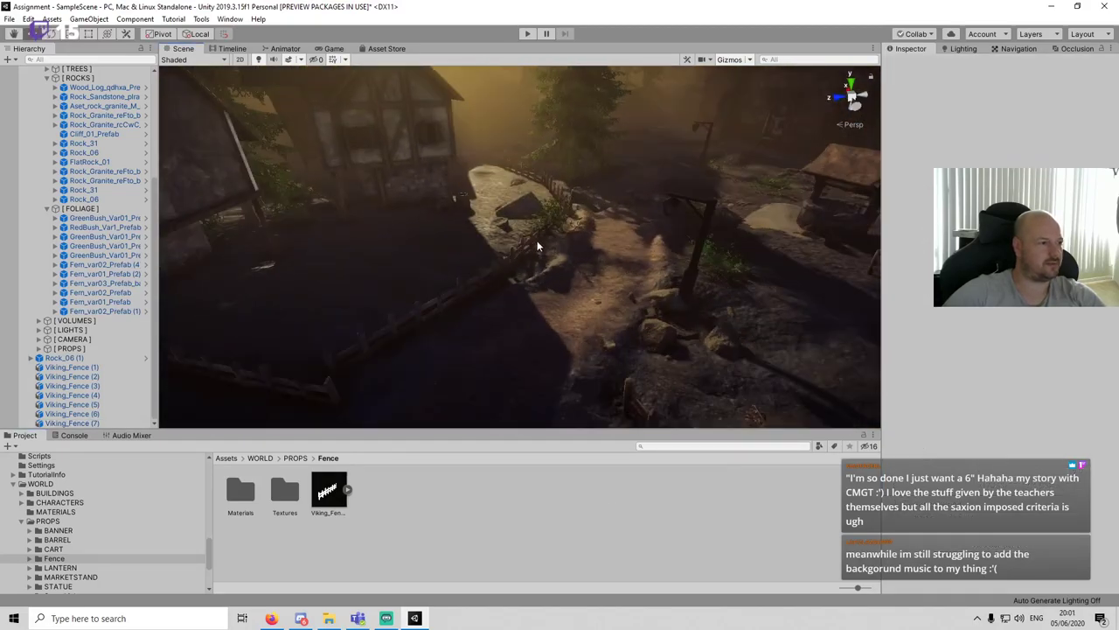
click(537, 247)
click(537, 246)
key(f)
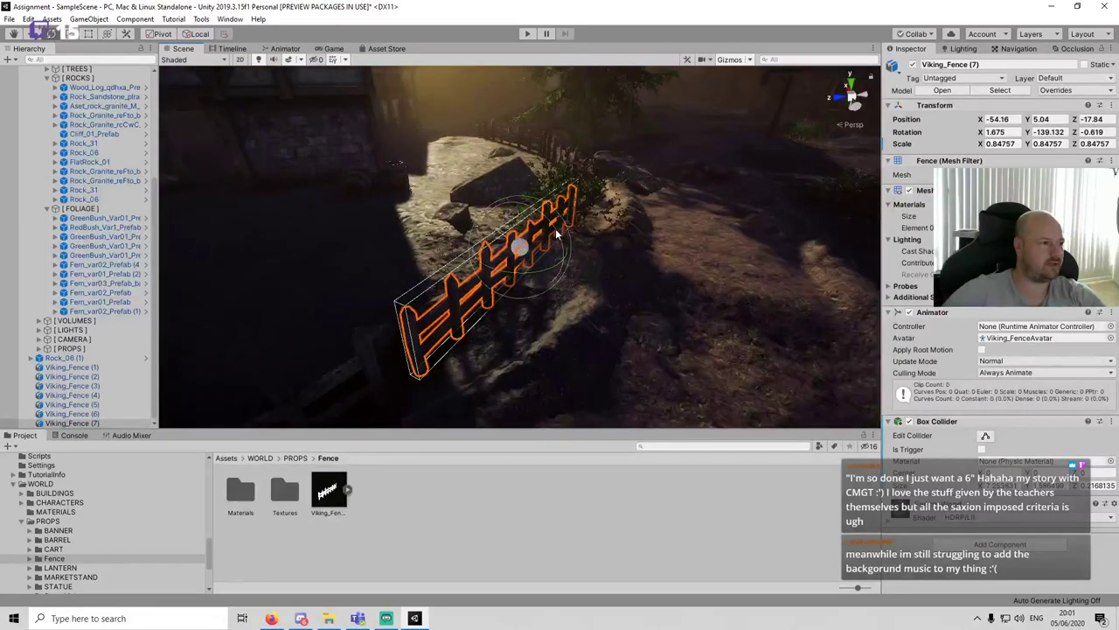
drag(556, 234, 419, 209)
right_drag(420, 210, 669, 191)
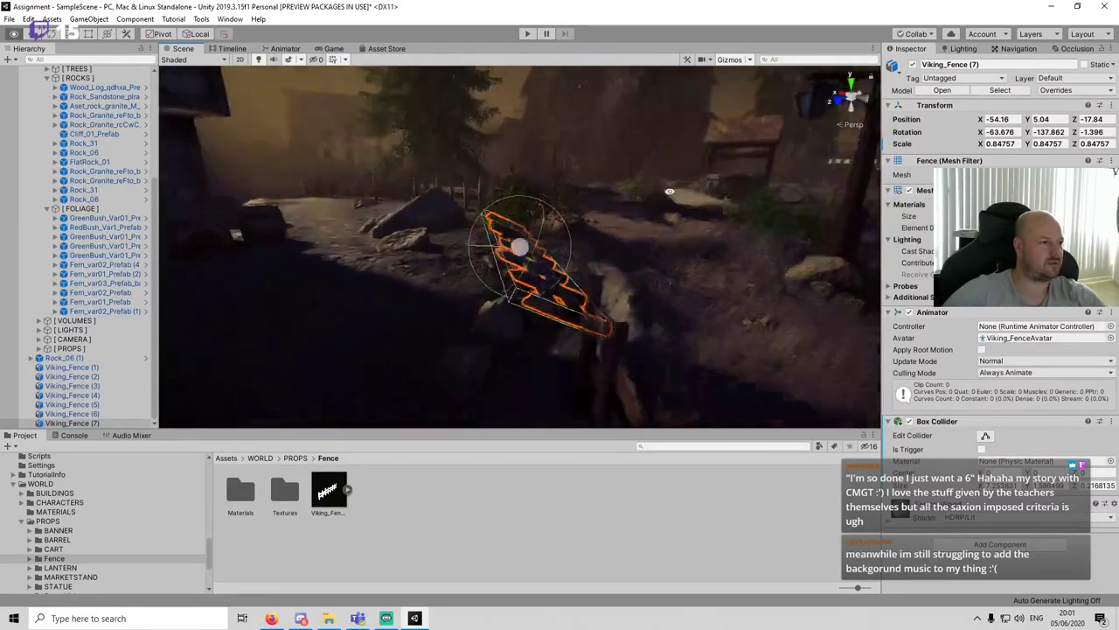
key(w)
alt+drag(670, 192, 490, 234)
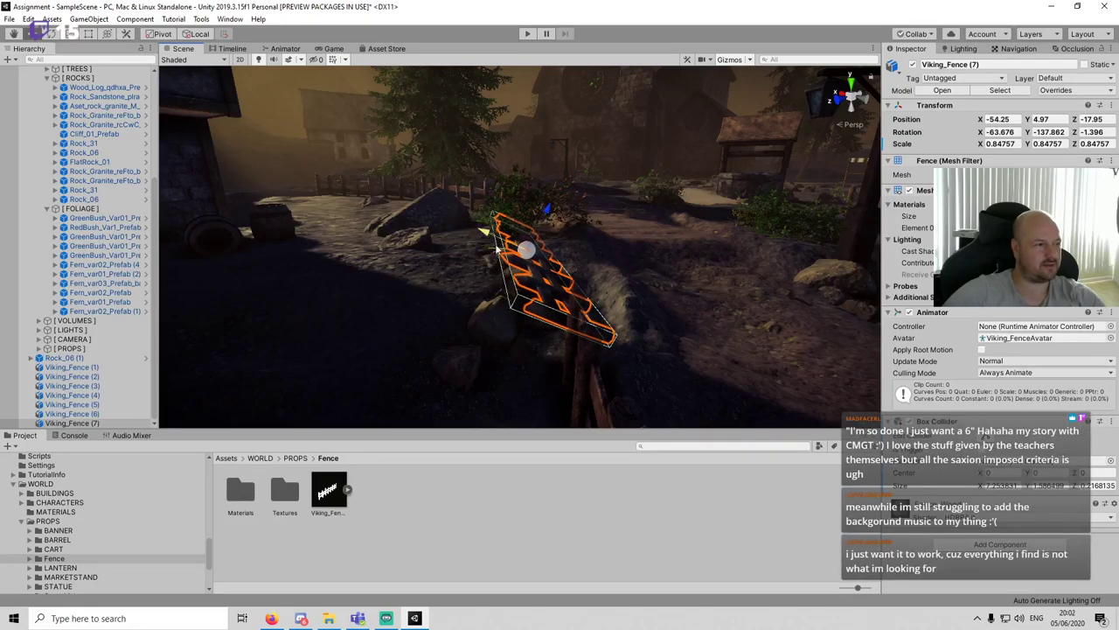
click(620, 287)
alt+drag(620, 288, 526, 279)
key(ctrl+s)
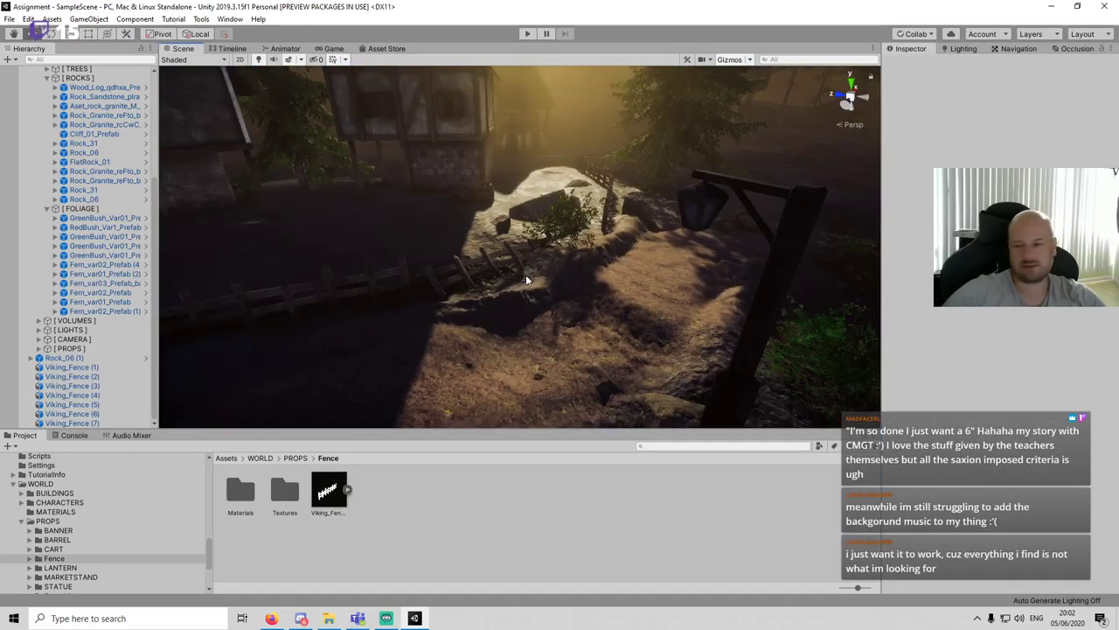
Step: Collapse the WORLD group in the Hierarchy and create an empty GameObject at the scene root
mouse_move(526, 275)
right_down()
mouse_move(558, 345)
mouse_move(583, 284)
mouse_move(525, 293)
mouse_move(542, 288)
right_up()
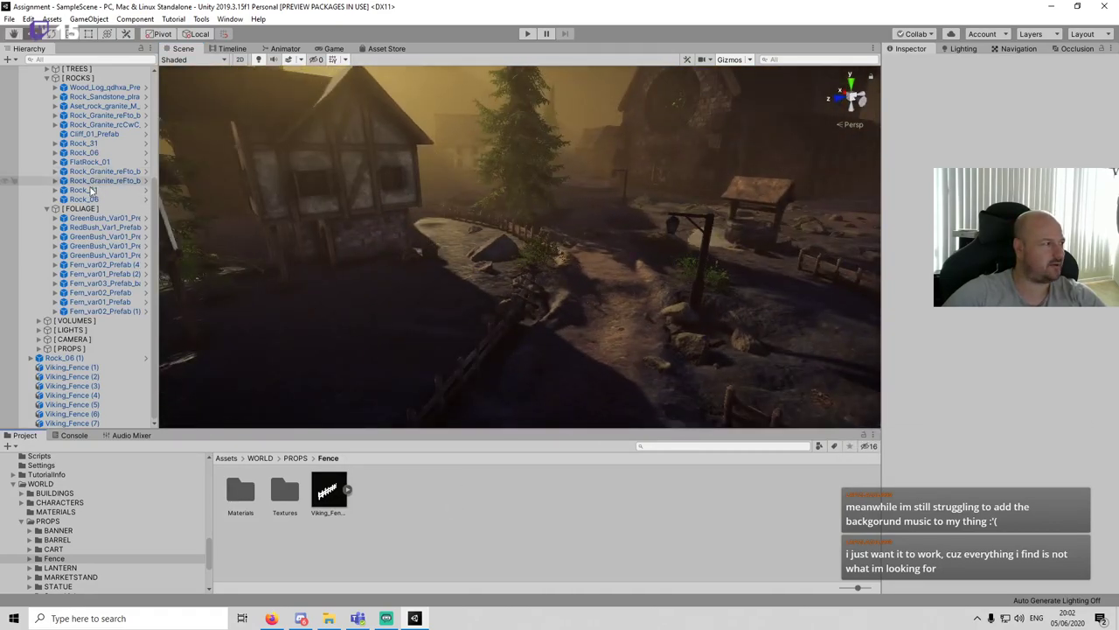
scroll(91, 190, up, 5)
click(31, 89)
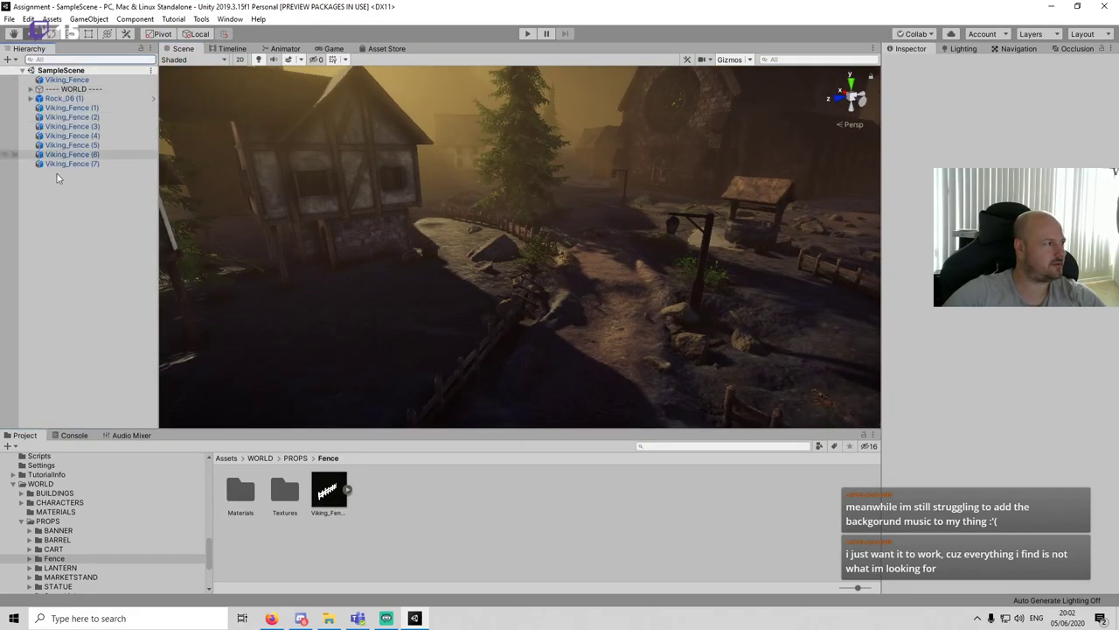
right_click(71, 230)
click(109, 337)
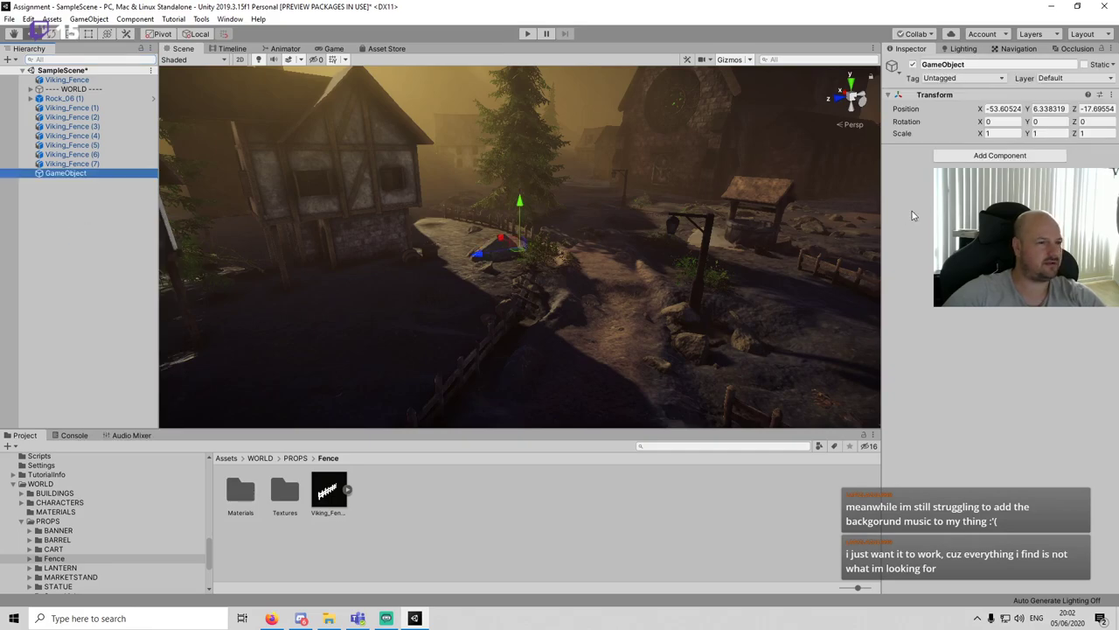
Step: Add an Audio Source component to the empty GameObject
click(996, 156)
key(BackSpace)
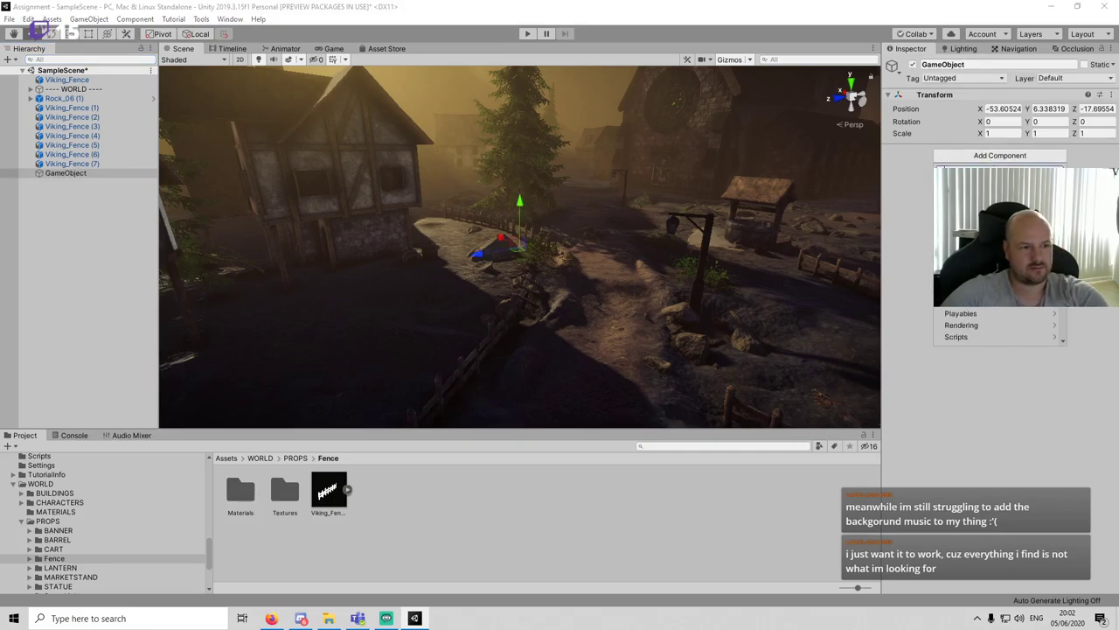
click(978, 208)
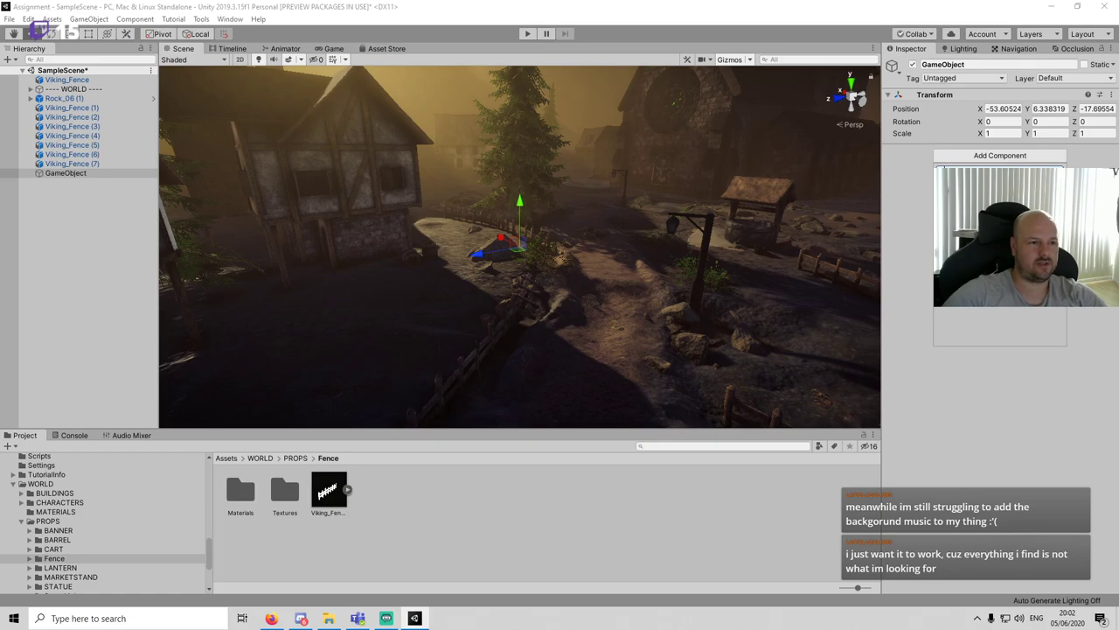
click(977, 293)
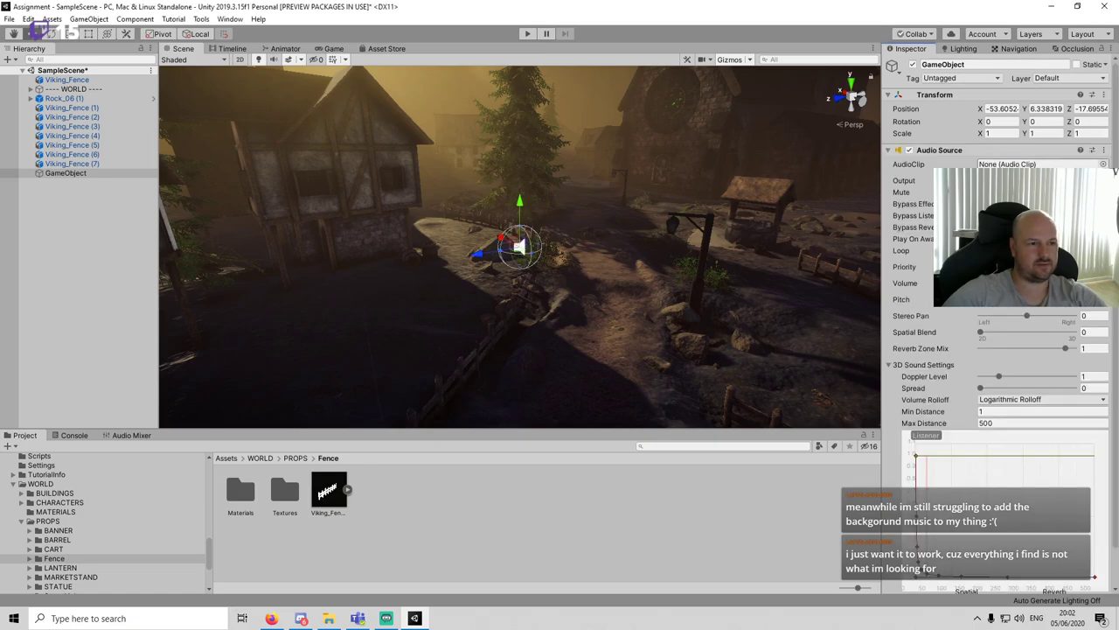
Step: Assign the 104834__a-e__inception-3 clip to the Audio Source on the empty GameObject
click(1104, 164)
click(478, 207)
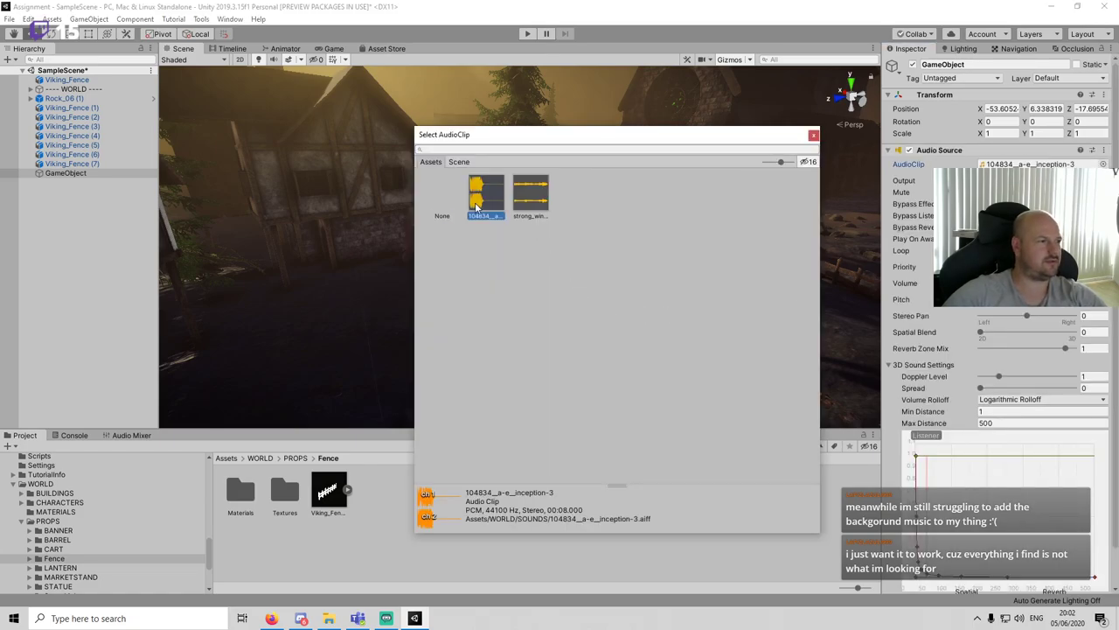
click(531, 202)
double_click(501, 195)
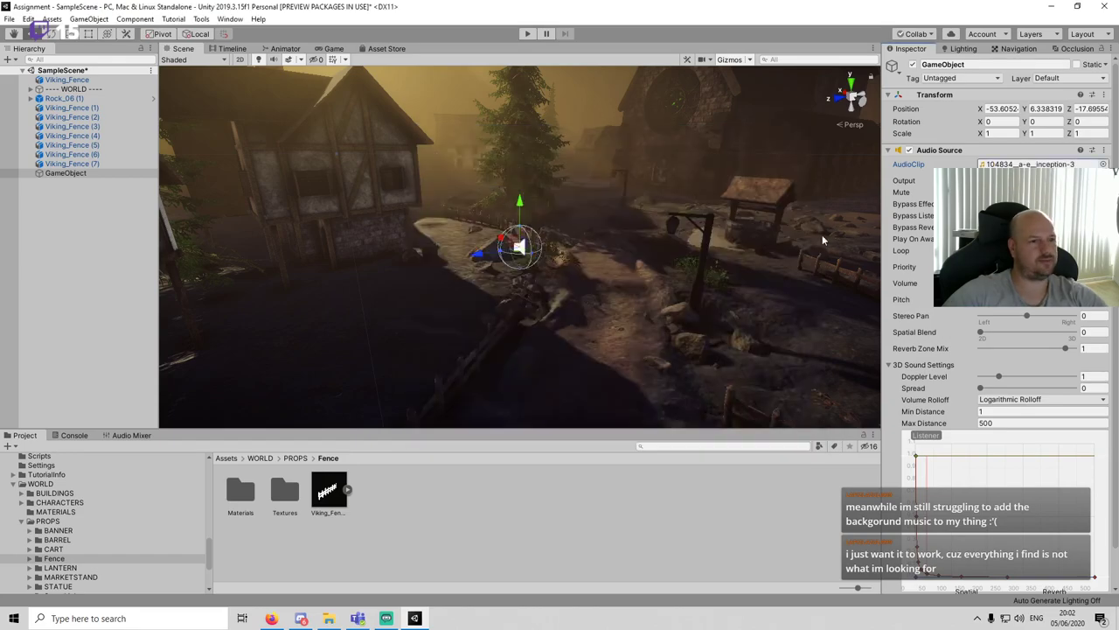
Step: Locate the assigned audio clip in the SOUNDS folder and preview its playback
click(1032, 165)
click(244, 498)
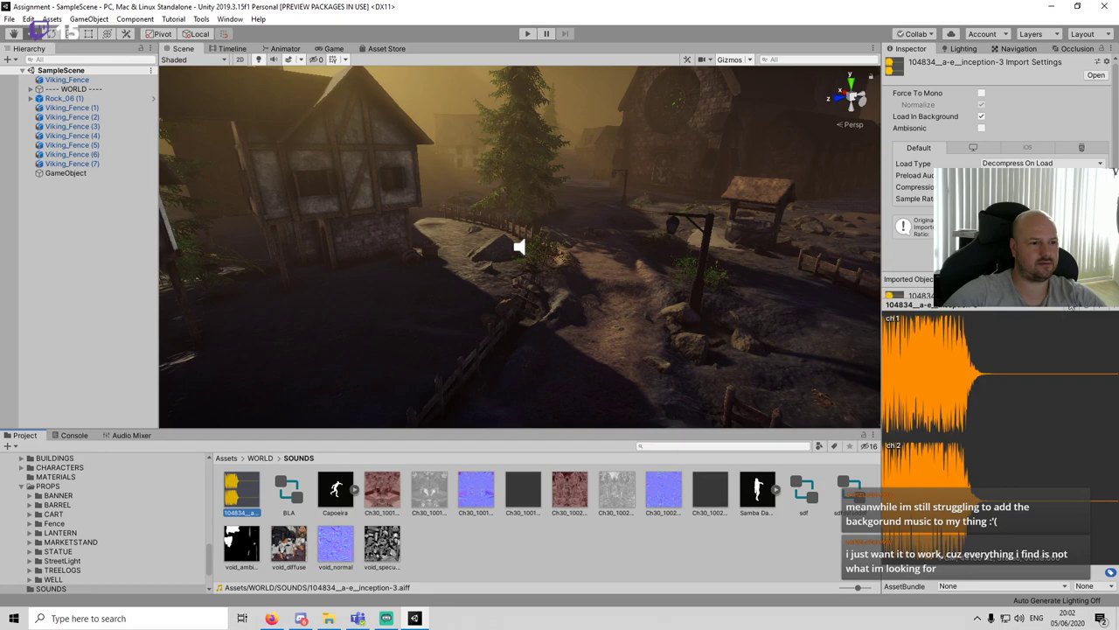
click(1070, 307)
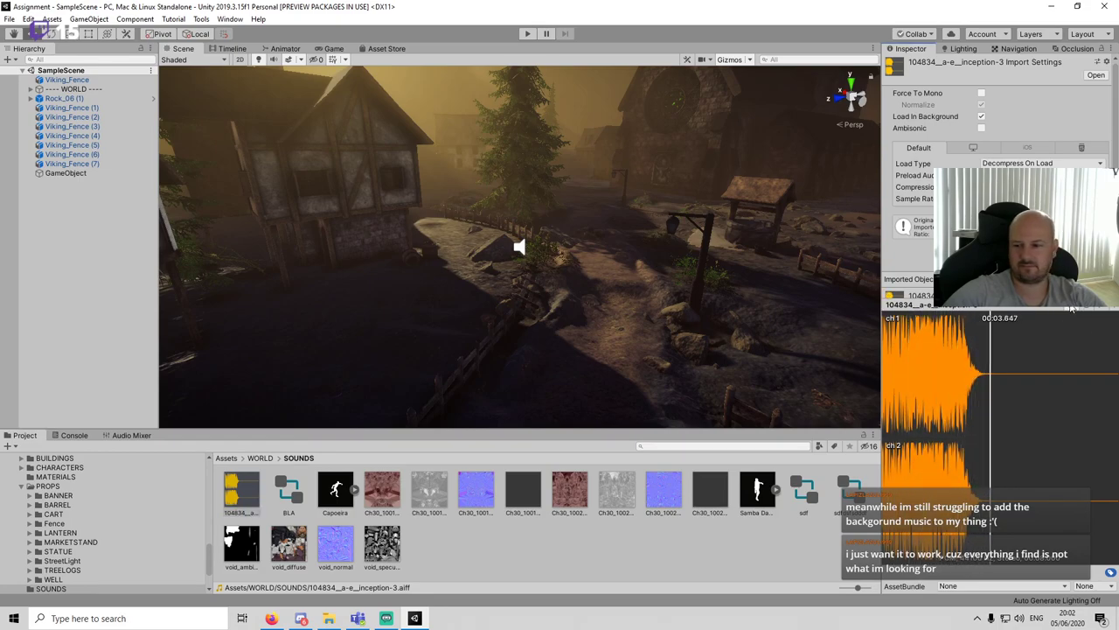
click(694, 514)
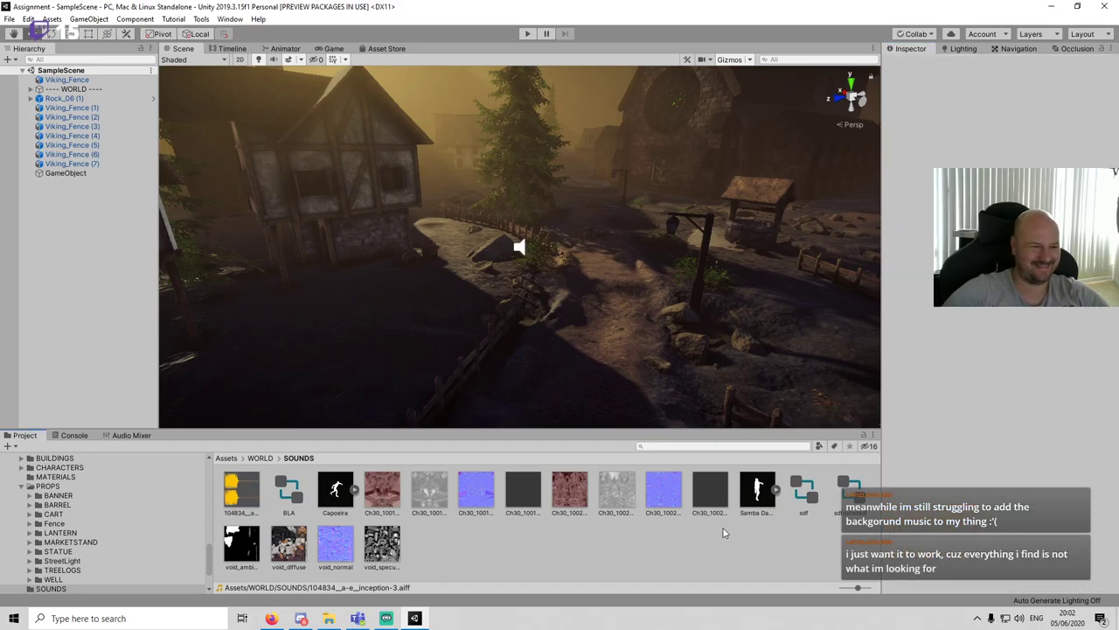
Step: Reassign the inception-3 clip from the SOUNDS folder to the GameObject's Audio Source and clear the selection
click(77, 173)
drag(242, 478, 1014, 164)
click(792, 567)
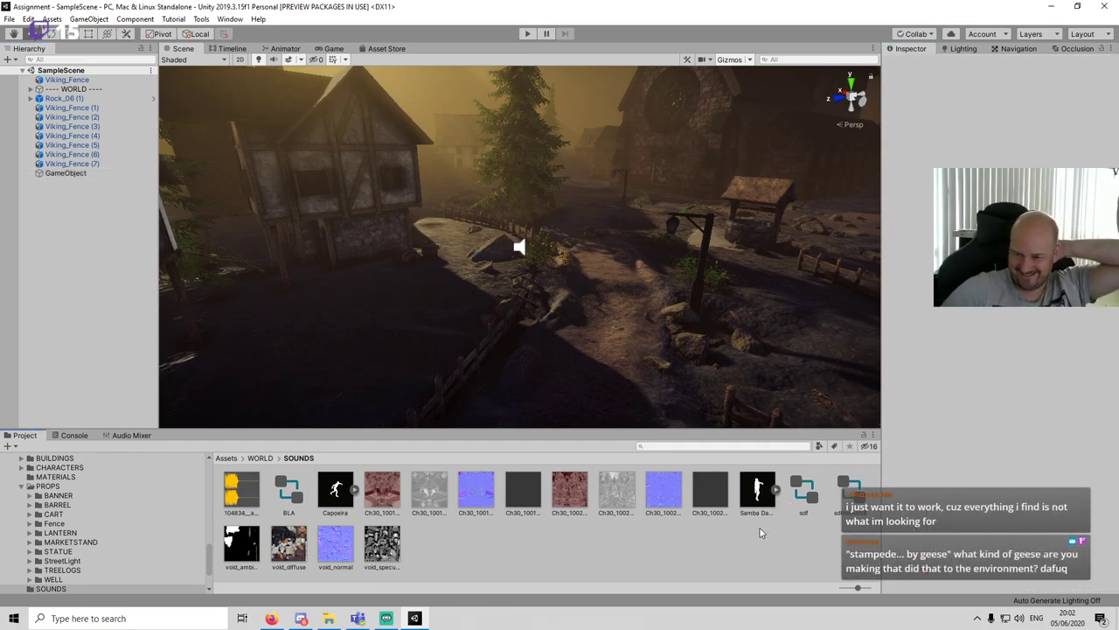
Step: Select the empty GameObject and run the scene briefly to test its audio playback
scroll(650, 294, down, 3)
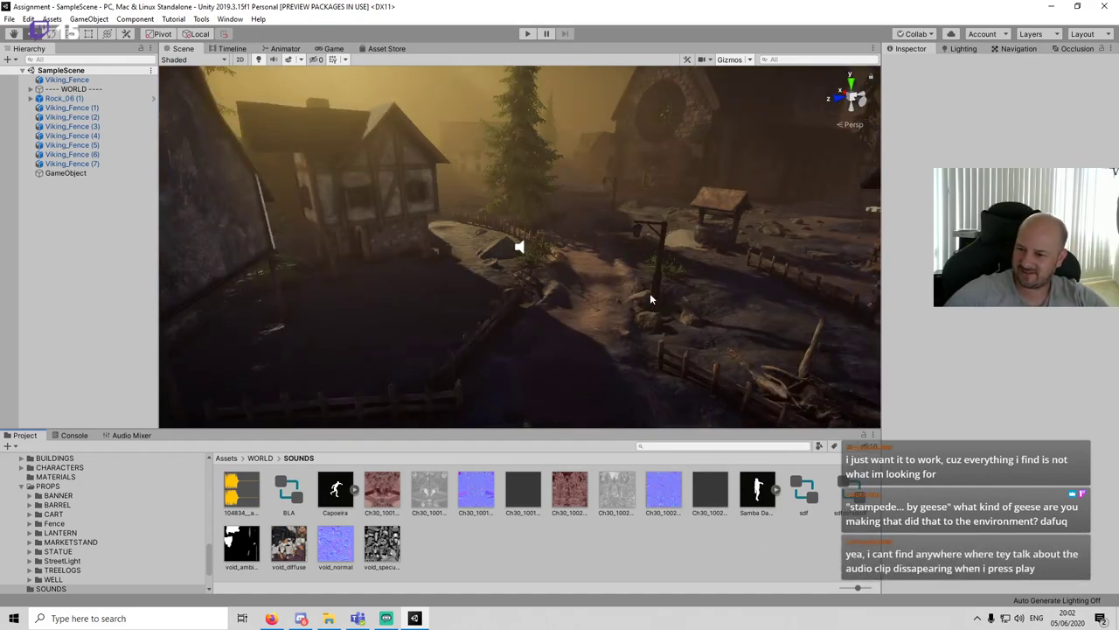
alt+drag(650, 299, 395, 191)
click(66, 172)
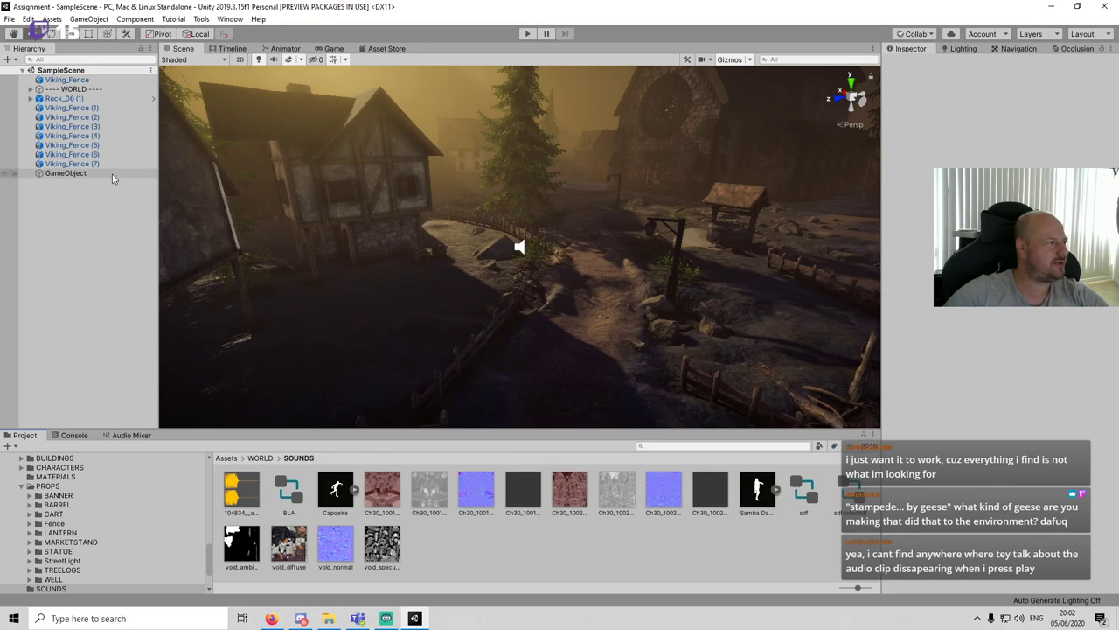
click(528, 33)
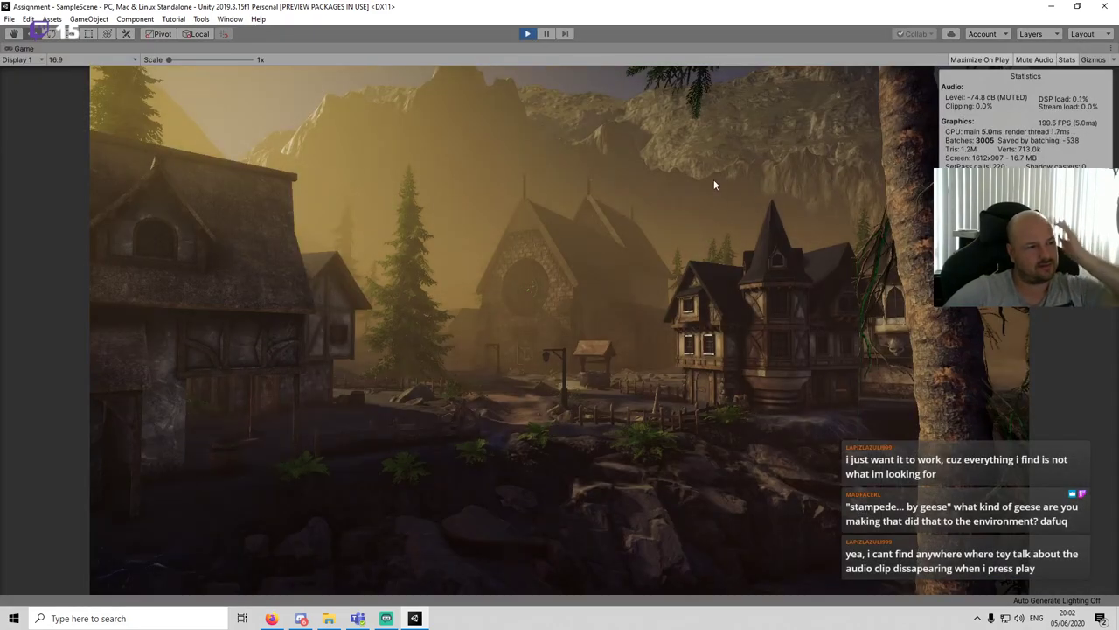
click(527, 33)
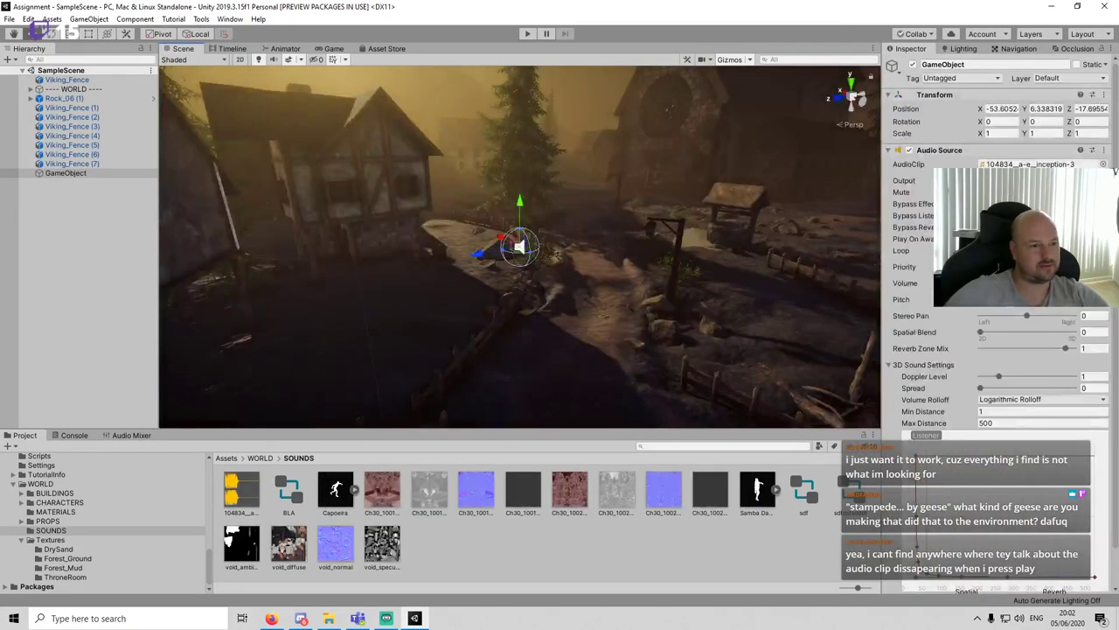
Step: Turn off Maximize On Play and Mute Audio for the Game view and playtest the scene's sound
click(328, 48)
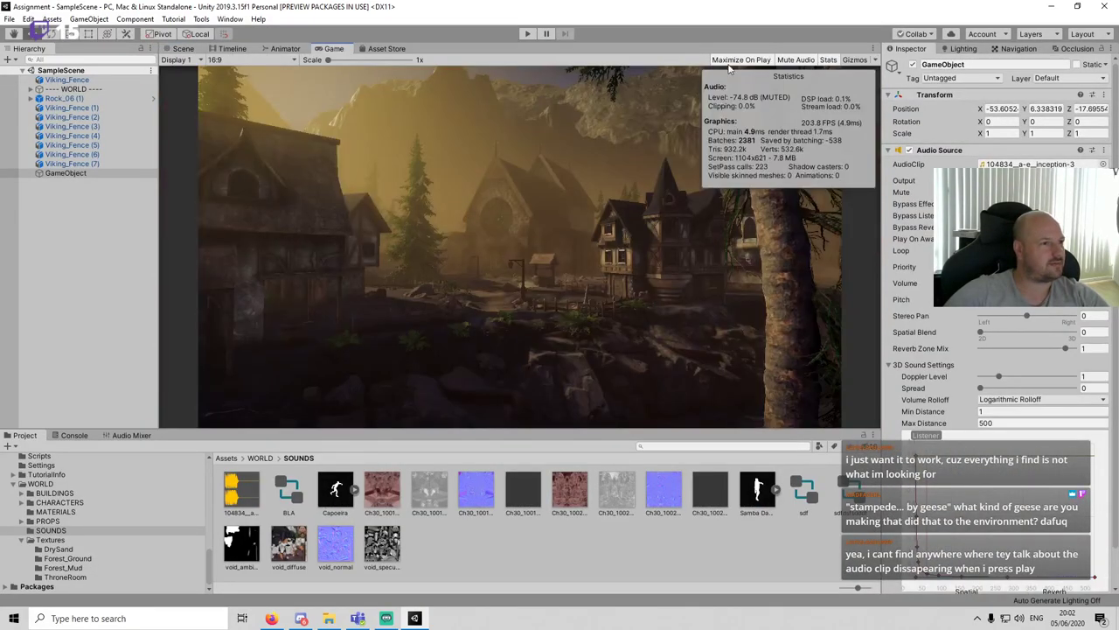
click(530, 34)
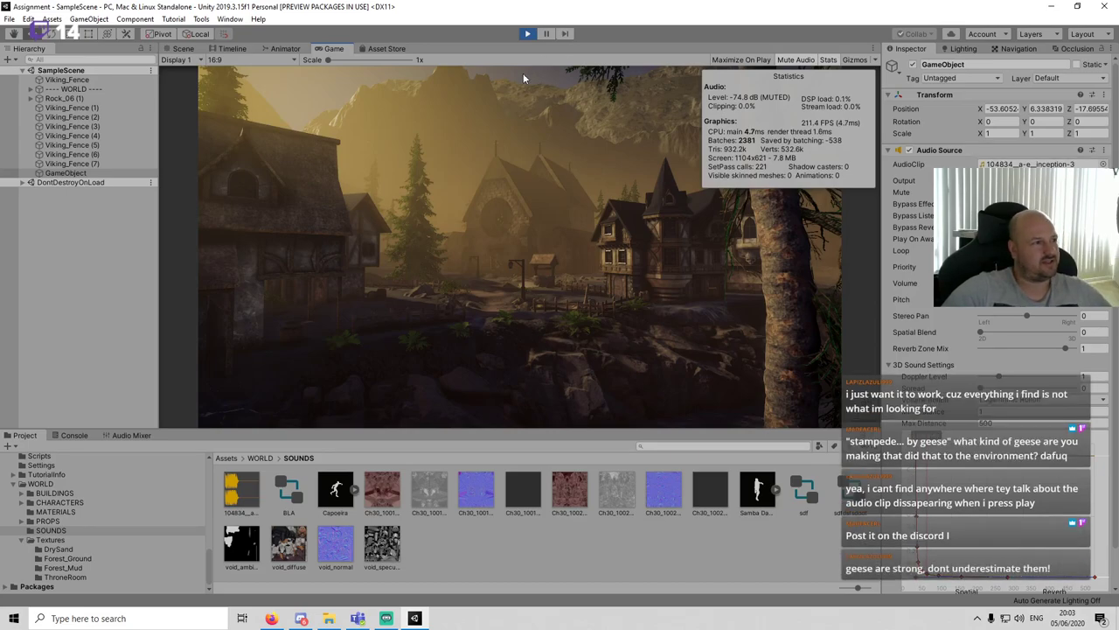
click(524, 37)
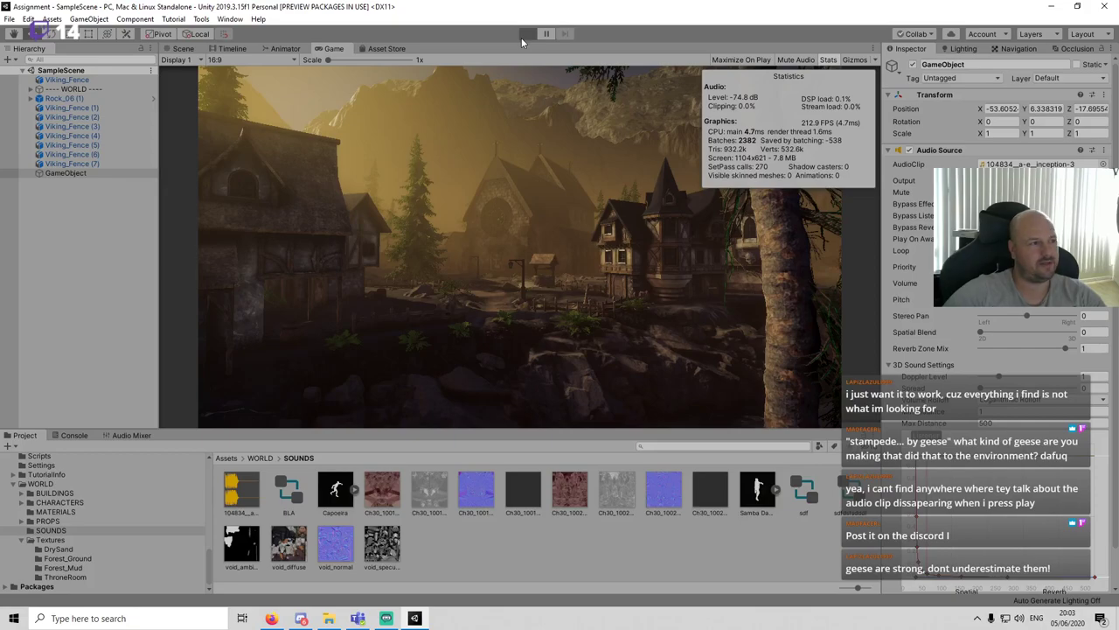
click(522, 37)
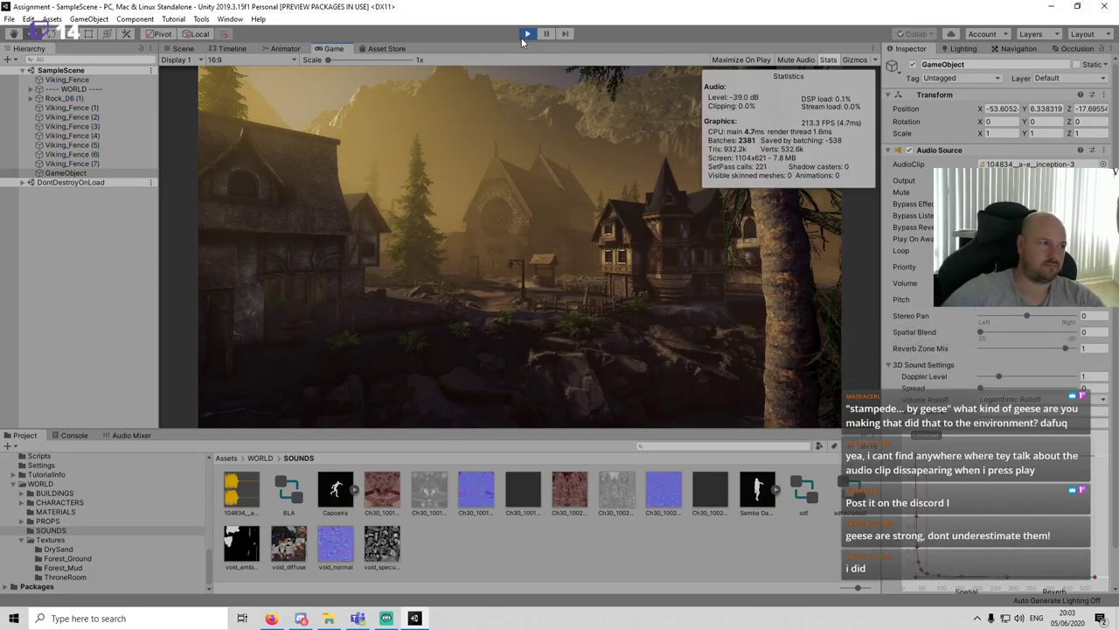
click(526, 35)
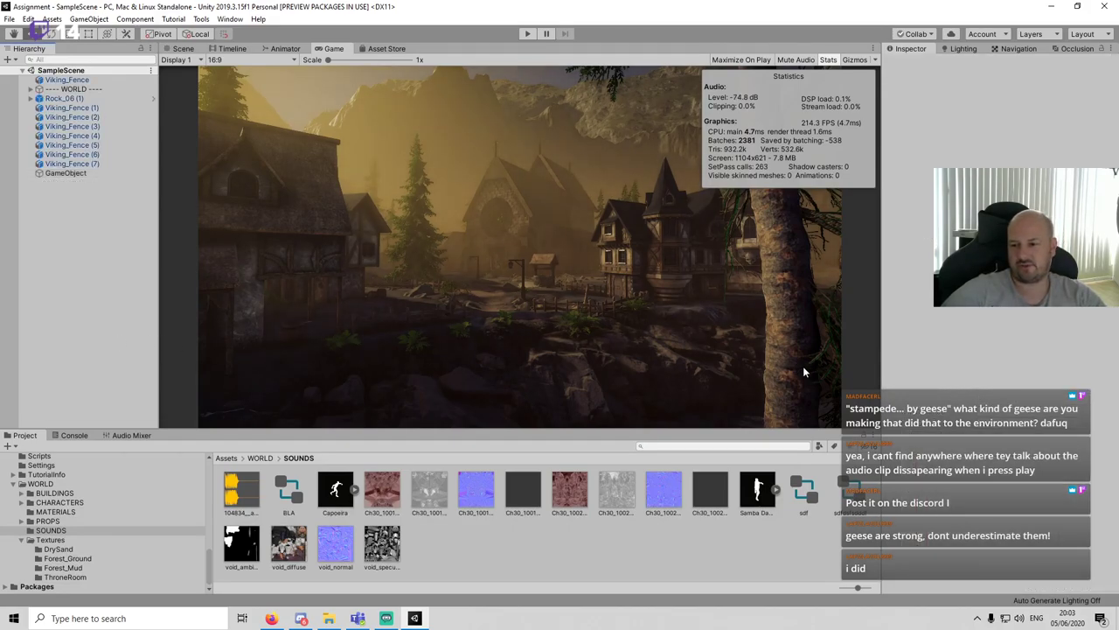
Step: Replace the GameObject's audio clip with strong_winter_wind
click(415, 618)
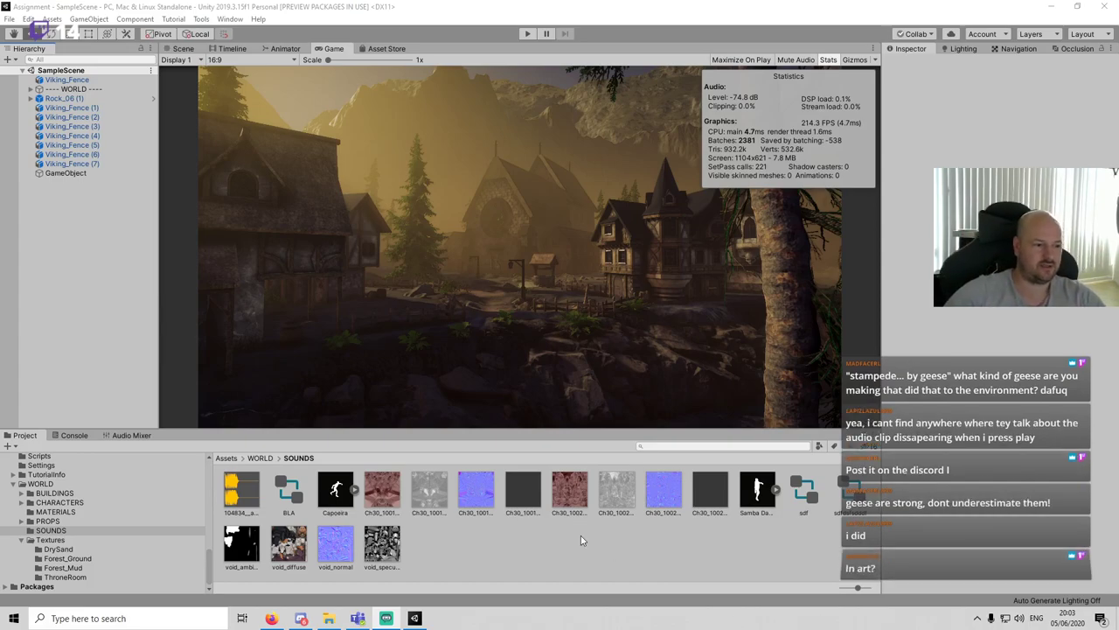
click(637, 540)
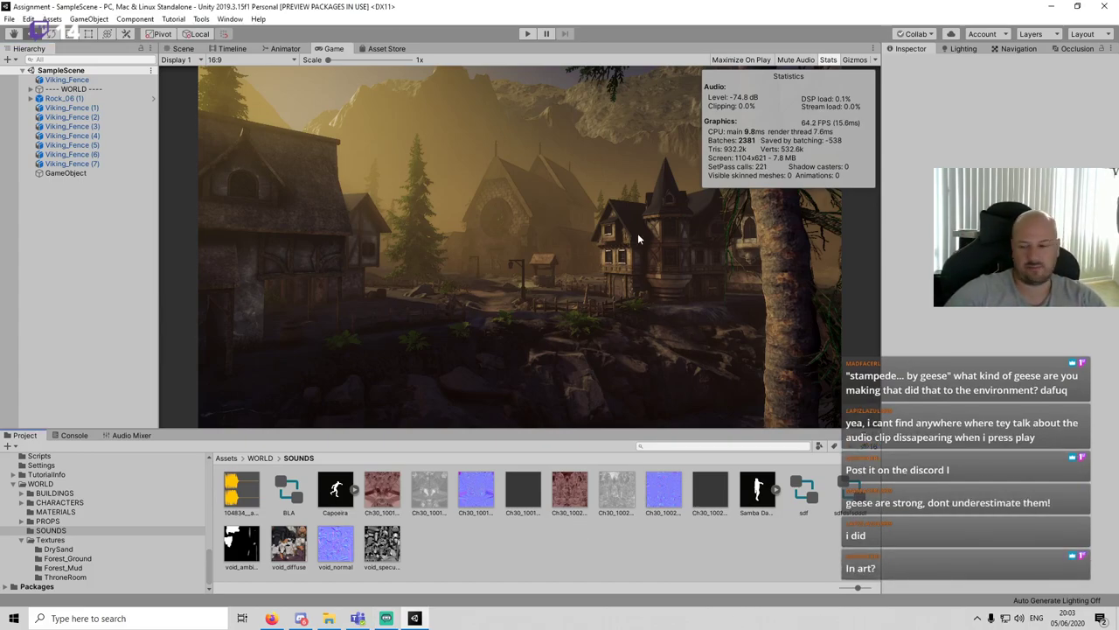
click(184, 48)
click(66, 173)
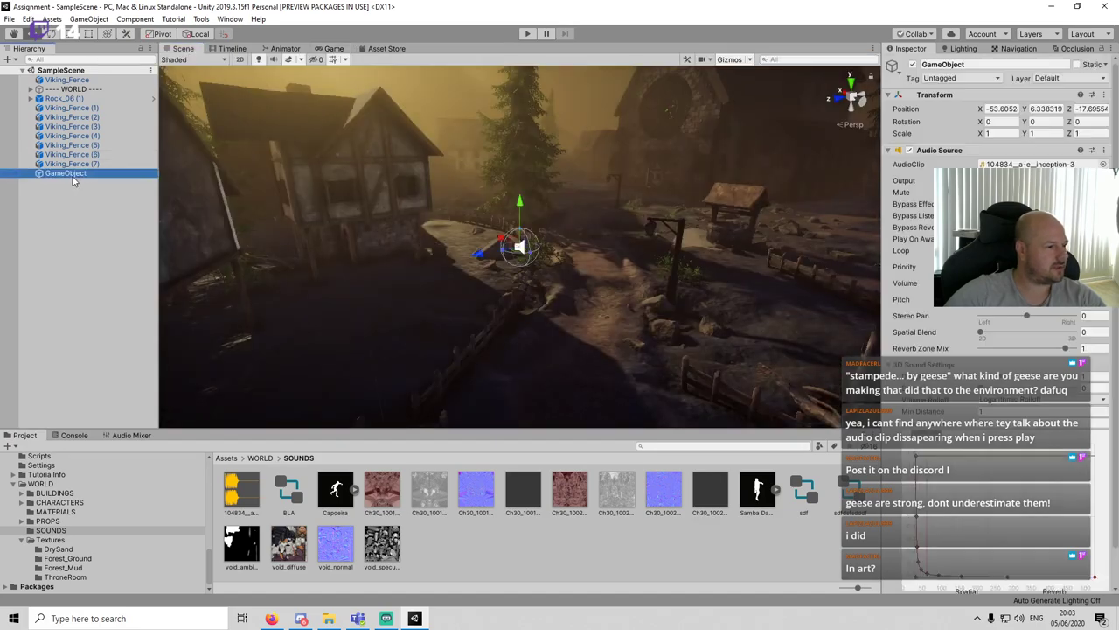
click(1027, 163)
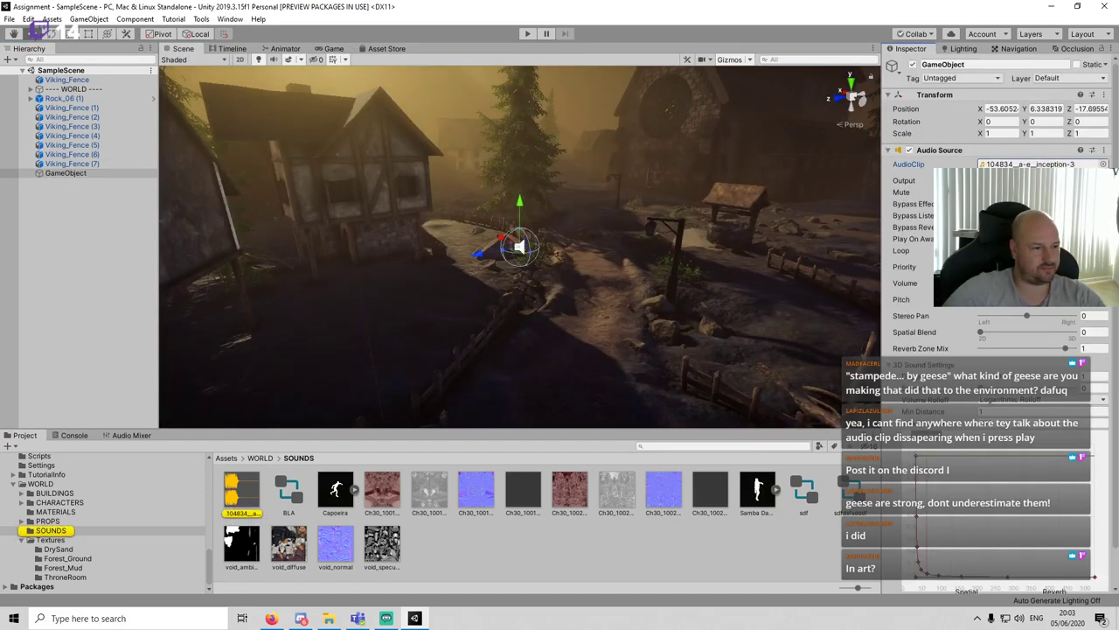
click(1103, 164)
double_click(532, 192)
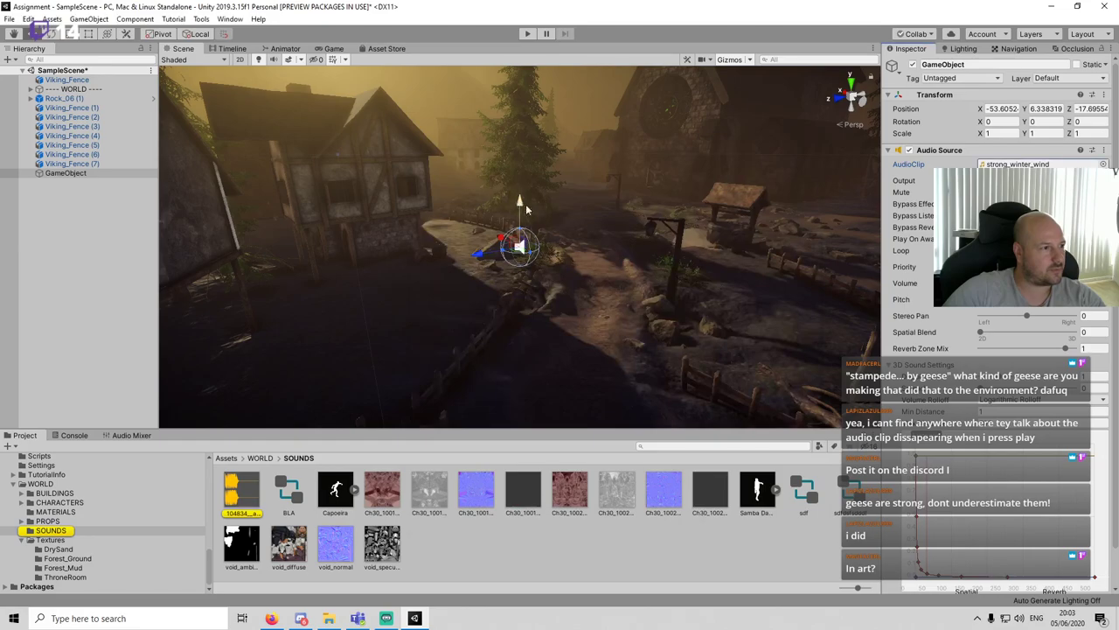
Step: Playtest the scene with the wind clip, looking around the village, and stop play mode
click(527, 33)
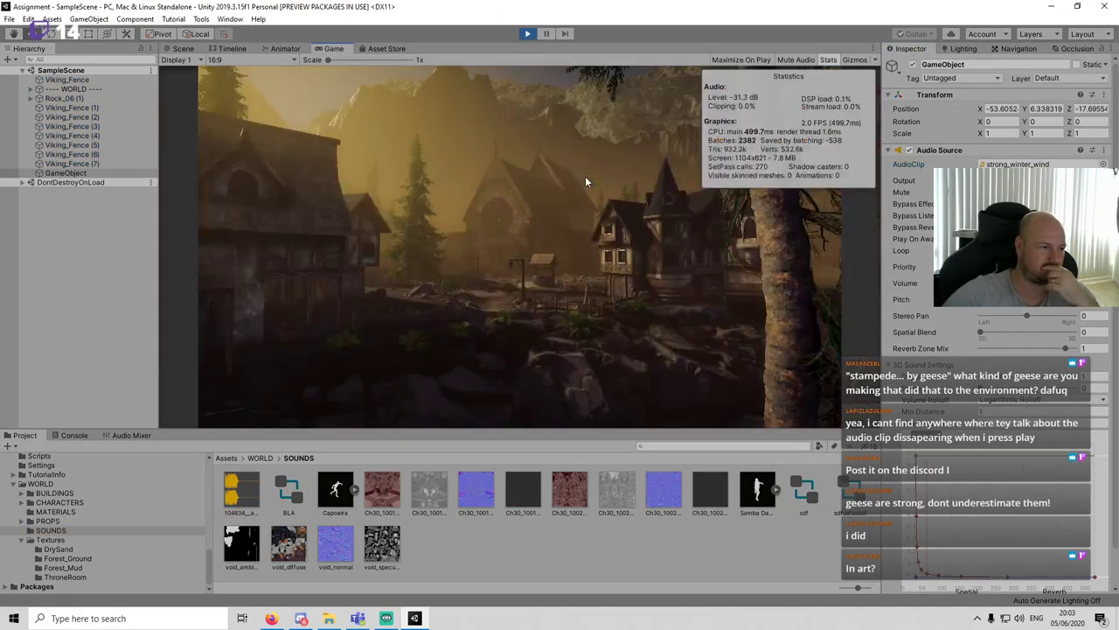
click(573, 229)
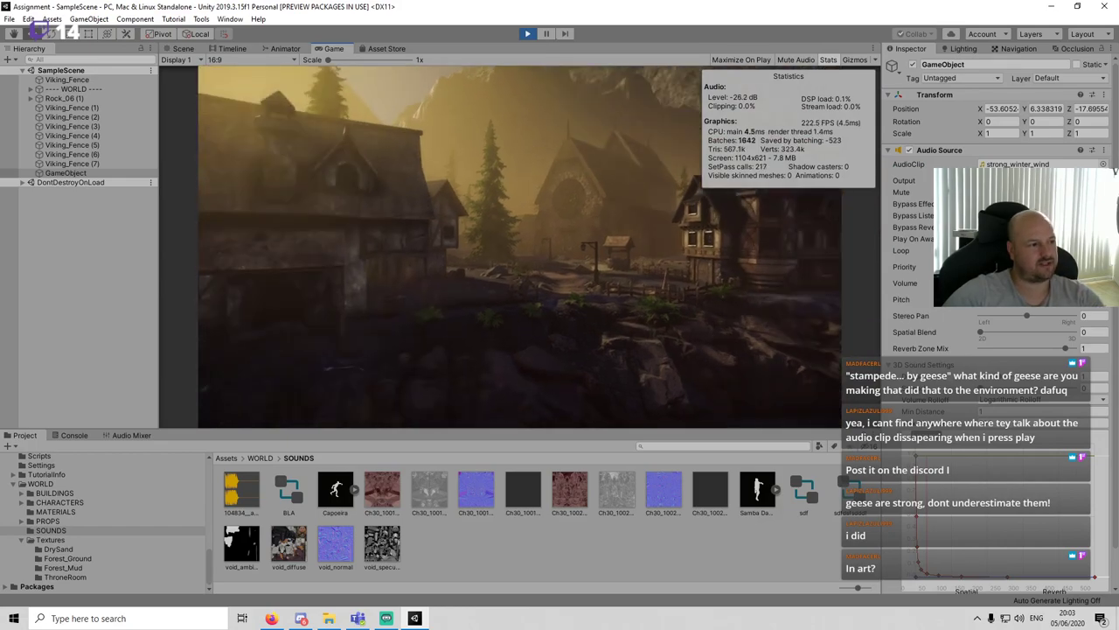
click(529, 33)
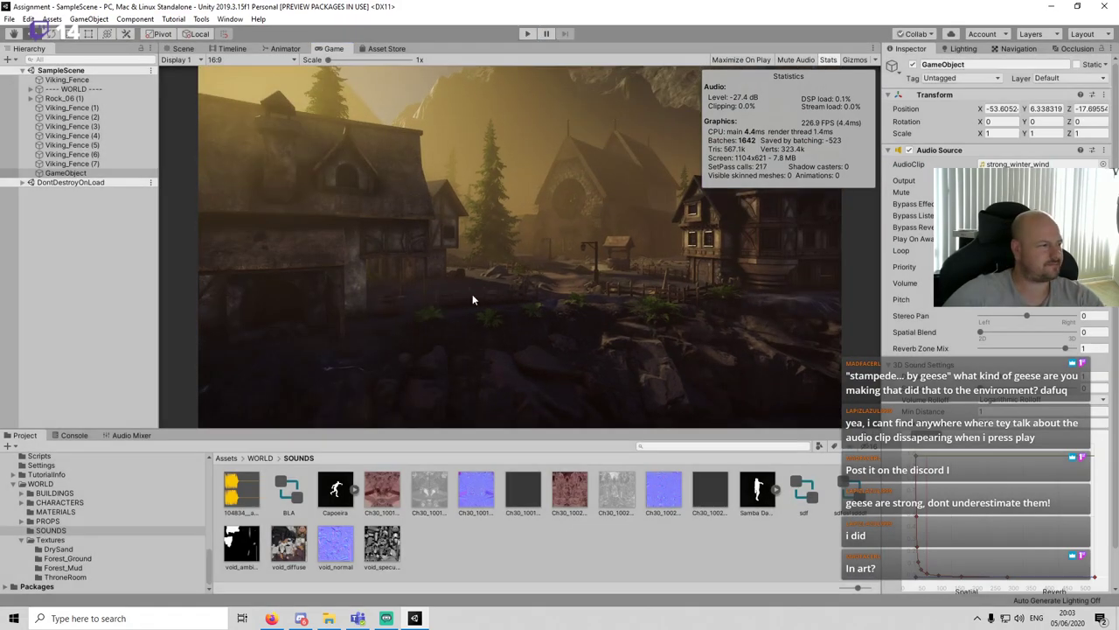
Step: Delete the empty GameObject carrying the Audio Source from the scene
click(579, 296)
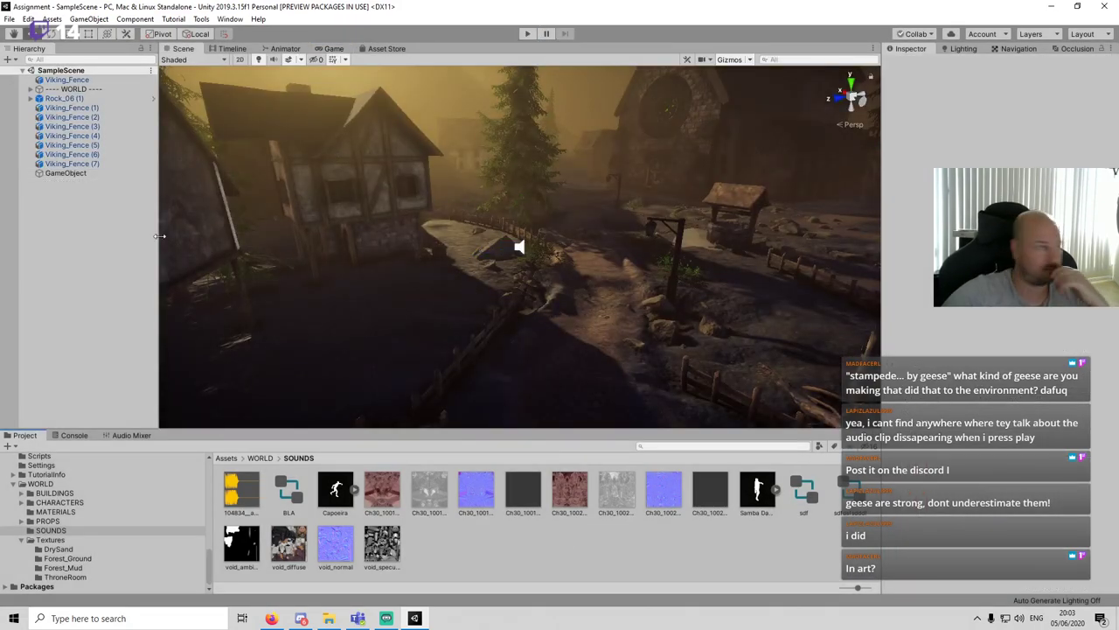
click(96, 175)
key(Delete)
scroll(459, 224, down, 5)
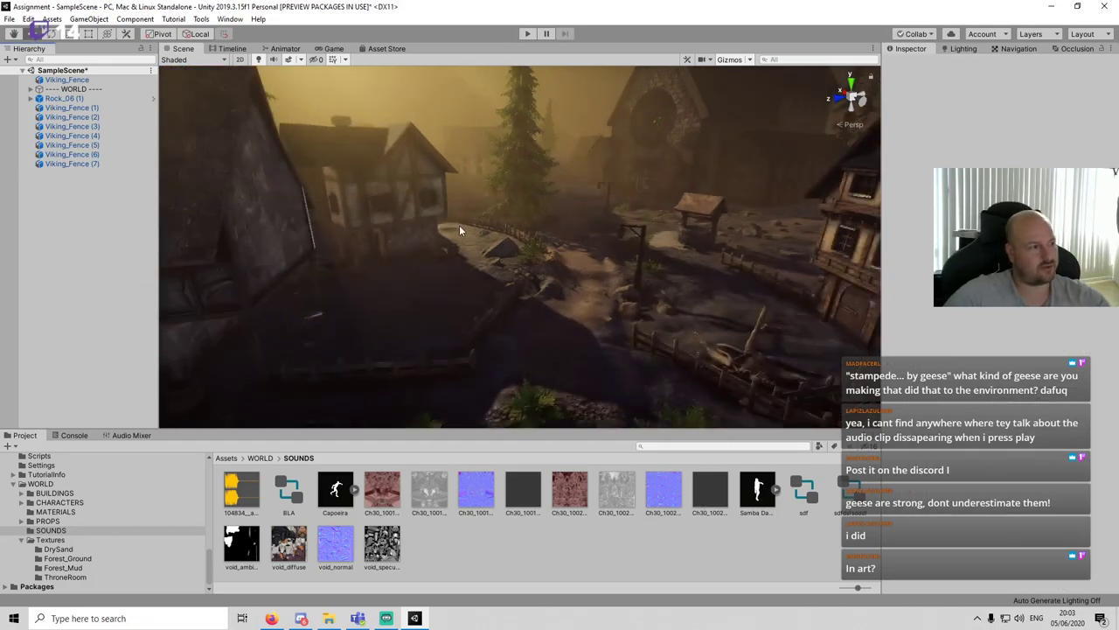
right_drag(468, 234, 472, 175)
Step: Playtest the scene in a maximized Game view, look around the village and its fences, and stop play mode
click(334, 48)
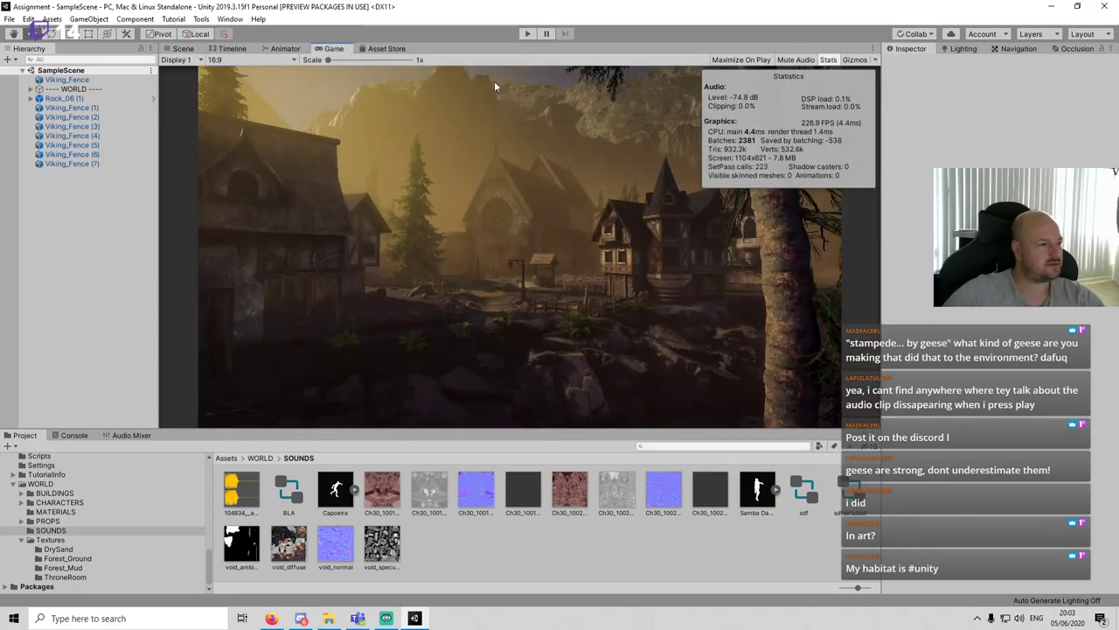
click(526, 35)
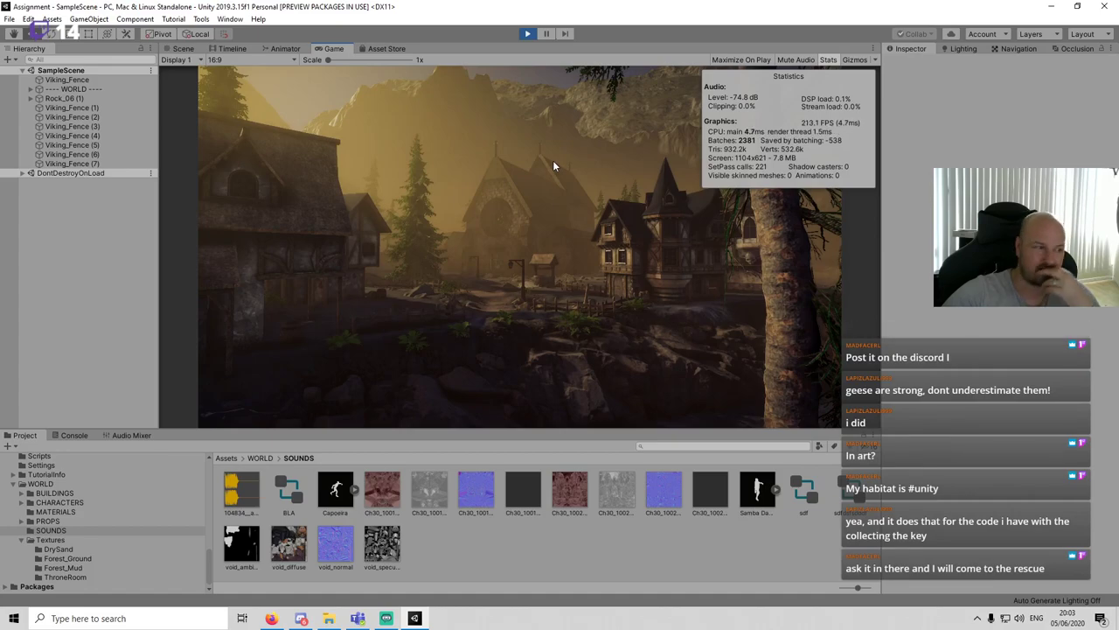
right_click(335, 50)
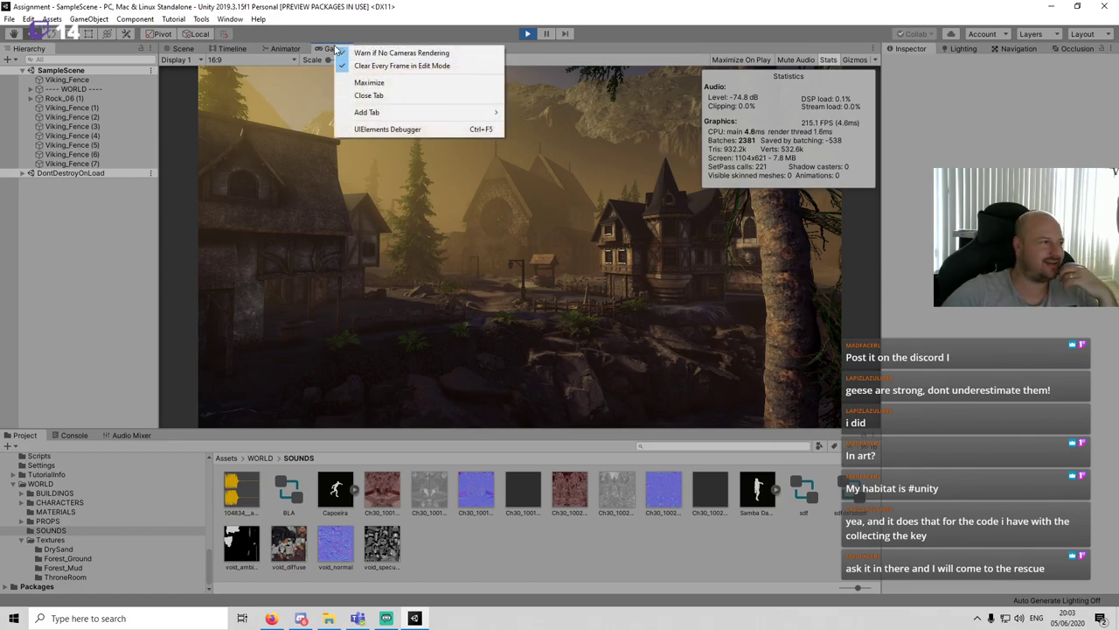
click(370, 82)
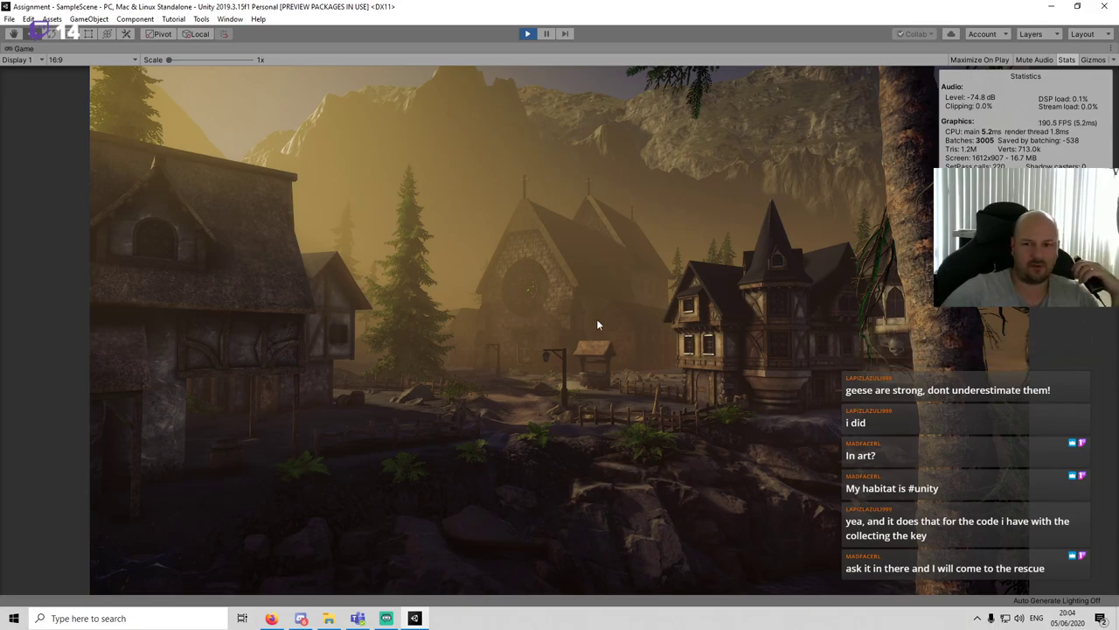
right_drag(596, 320, 559, 331)
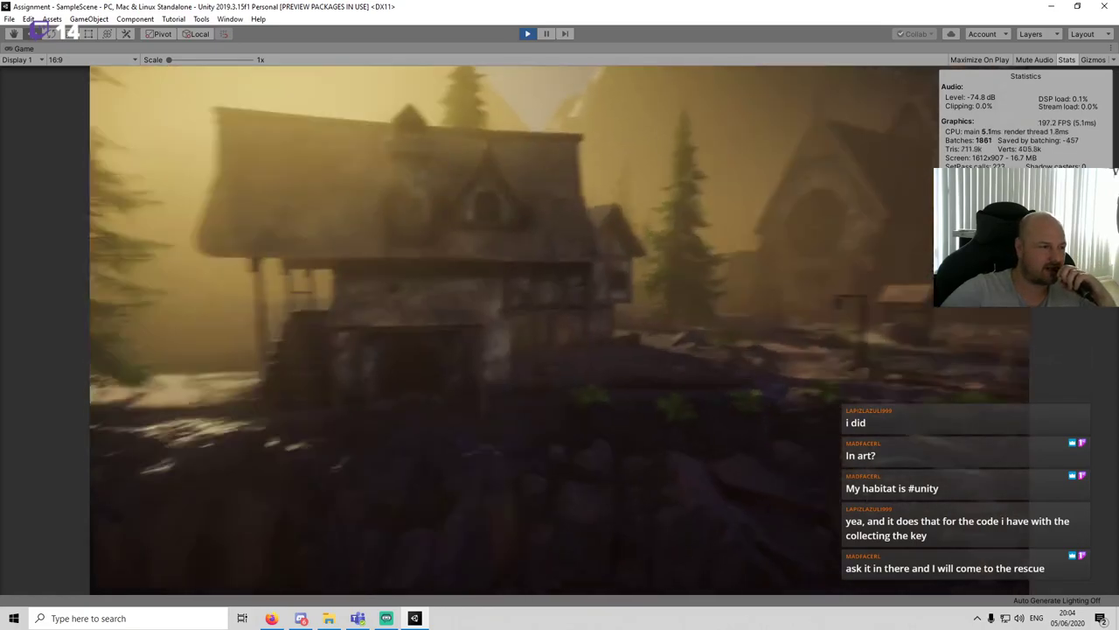
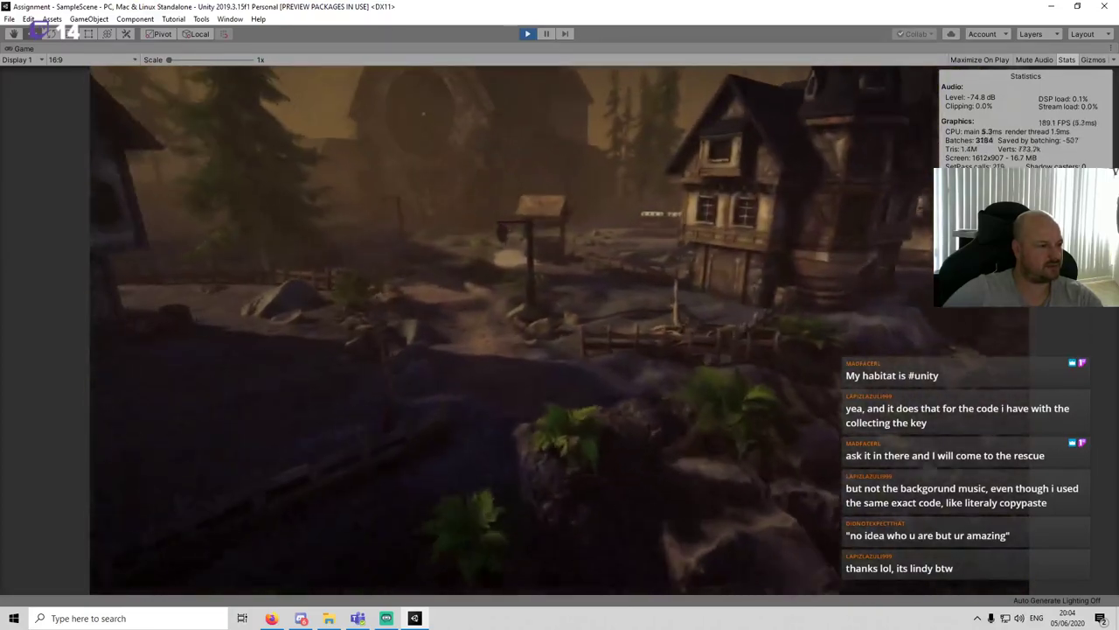
click(528, 34)
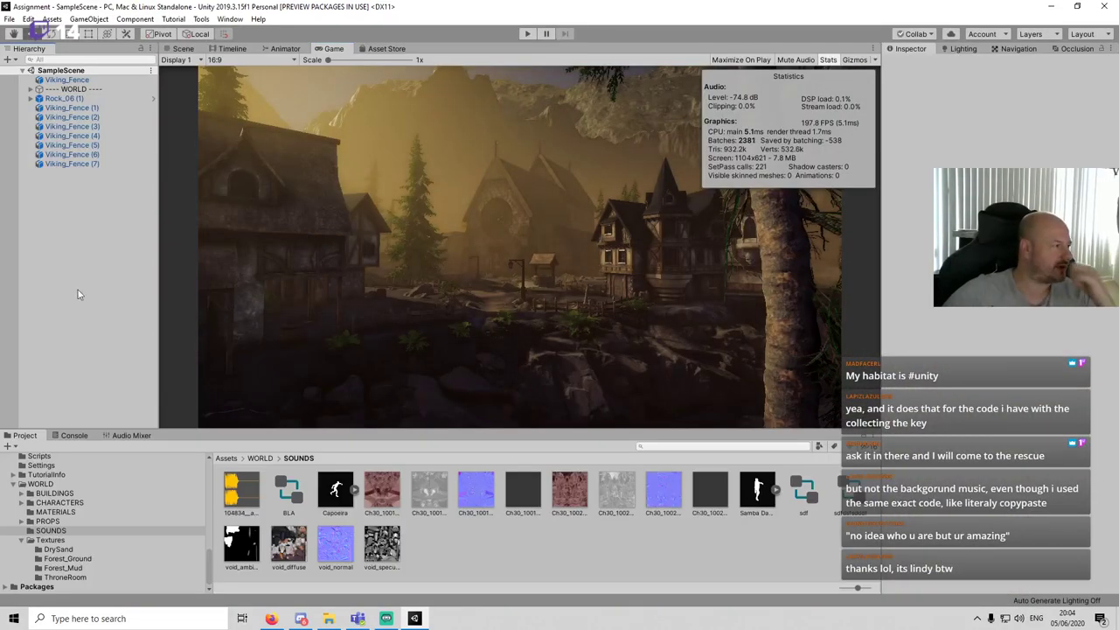
Step: Open the Polybrush window in prefab scatter mode and bring its scatter settings and prefab palette into view
click(200, 19)
mouse_move(224, 33)
click(308, 34)
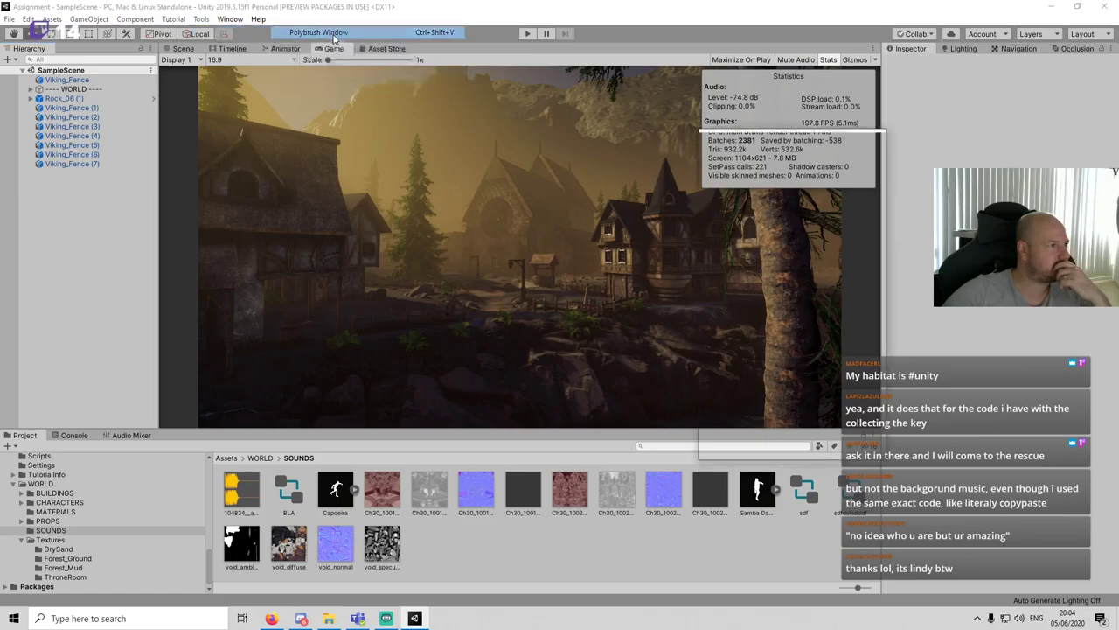
click(828, 153)
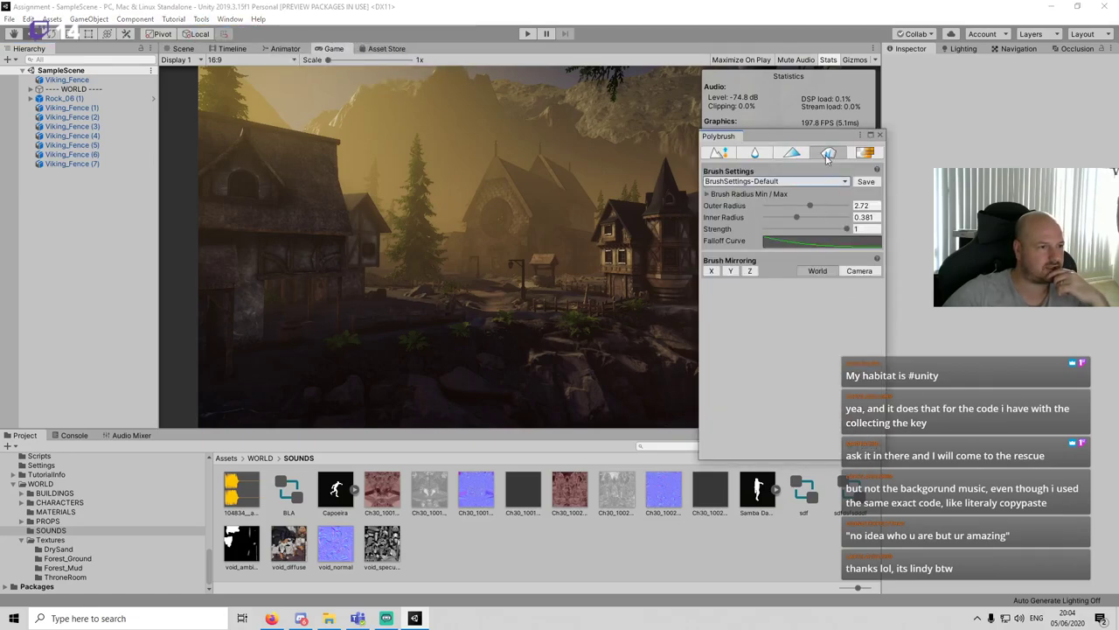
scroll(760, 371, down, 1)
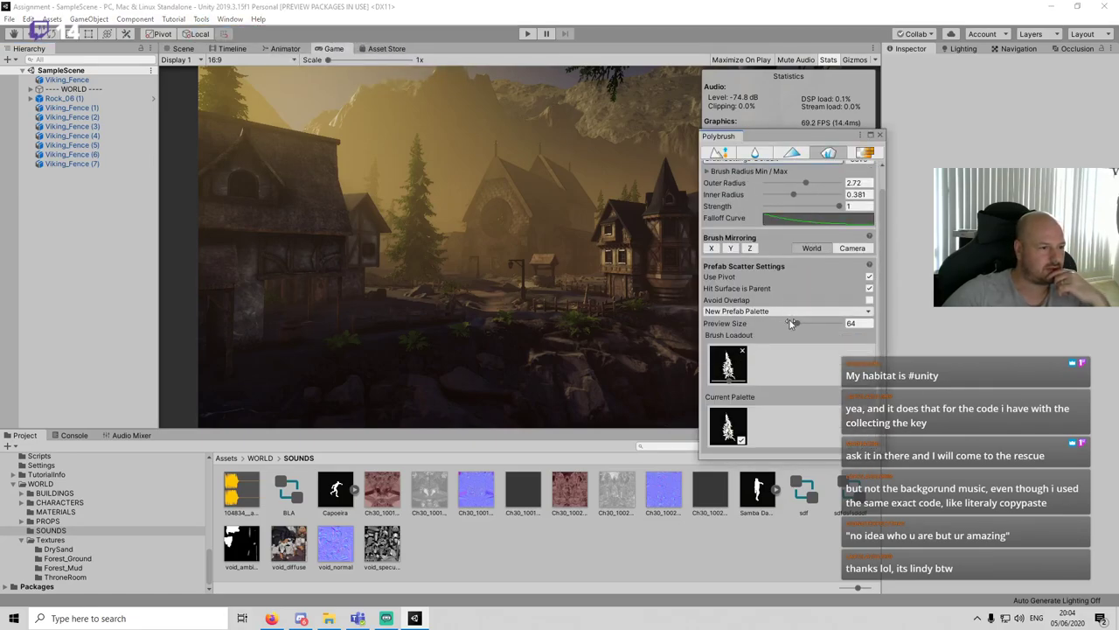
Step: Set the prefab scatter preview size to 128 and return to the Scene view above the village
drag(798, 325, 838, 322)
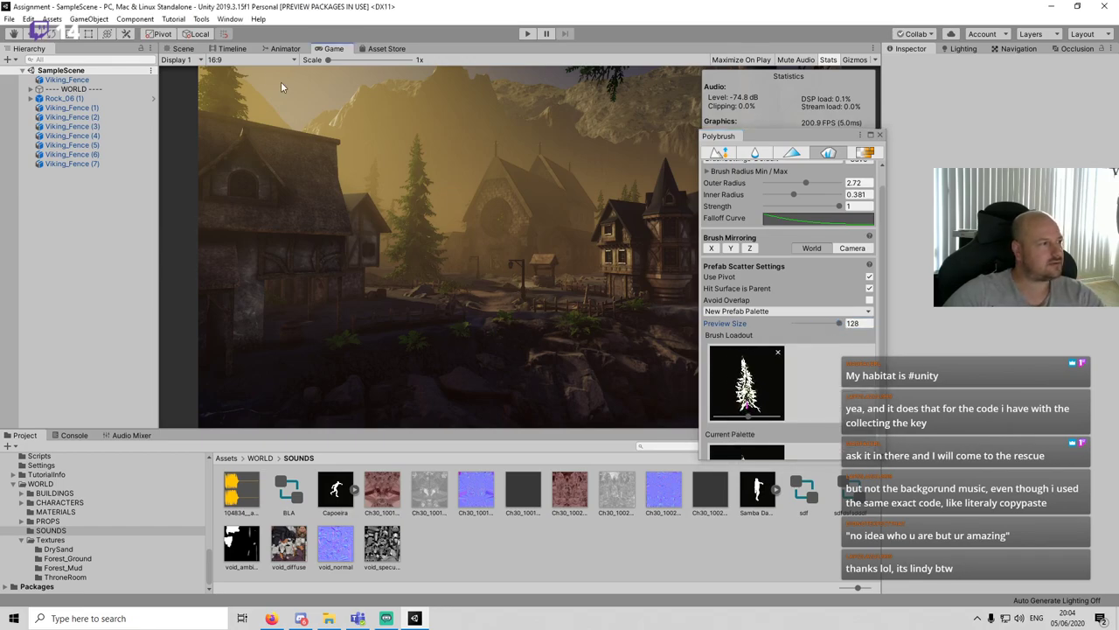
click(181, 50)
alt+drag(578, 271, 630, 284)
scroll(828, 250, up, 1)
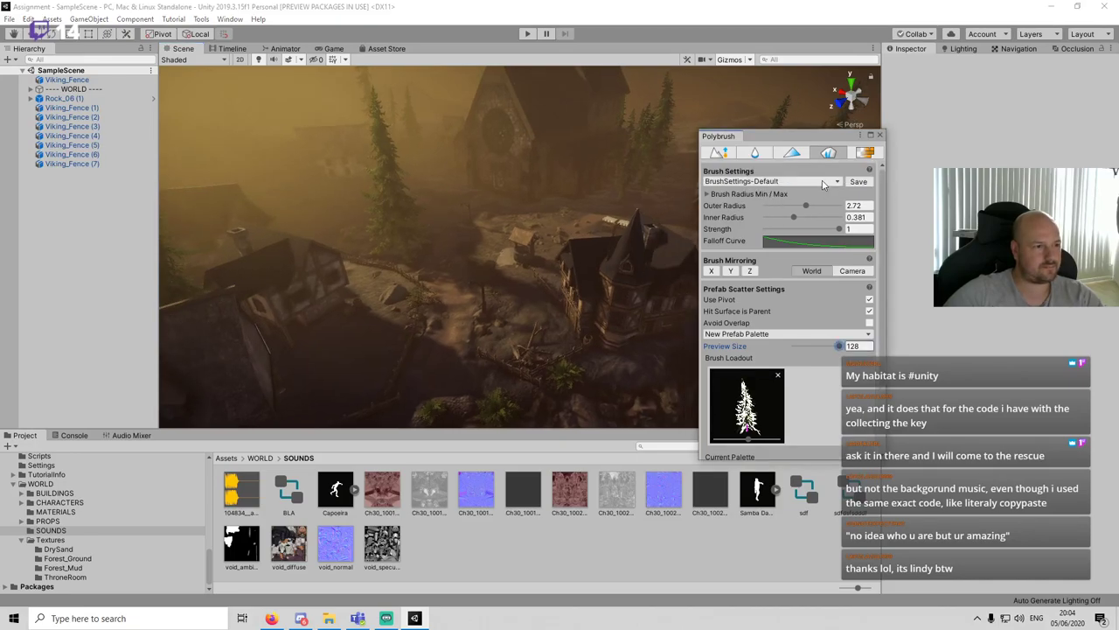
Step: Reload the BrushSettings-Default preset, expand the brush radius limits, and set the outer radius to 3.46
click(822, 183)
click(760, 187)
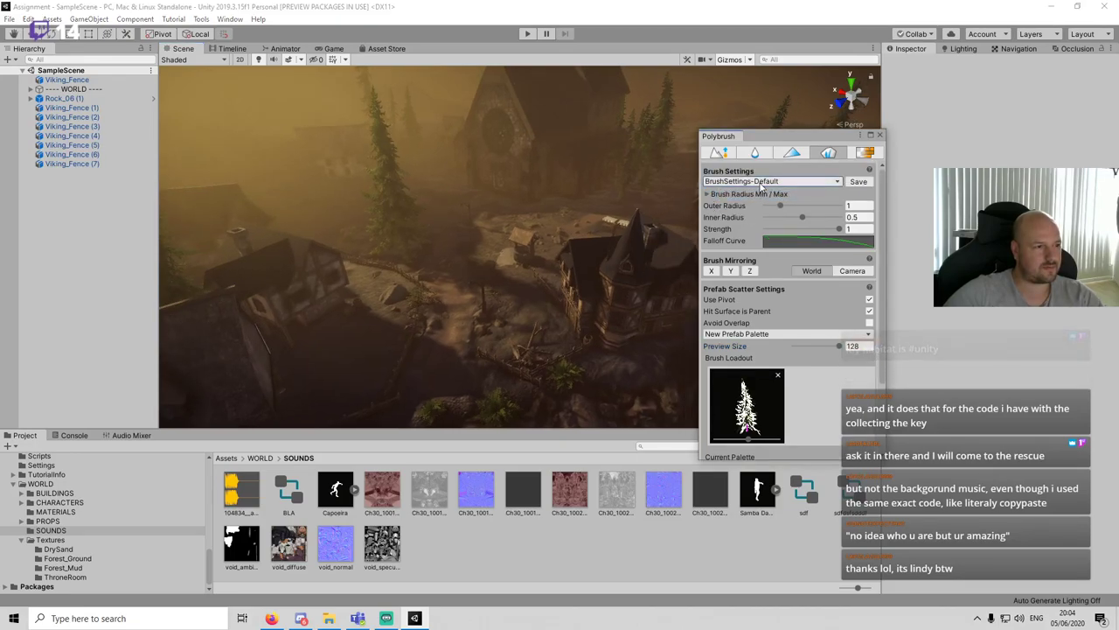
click(707, 195)
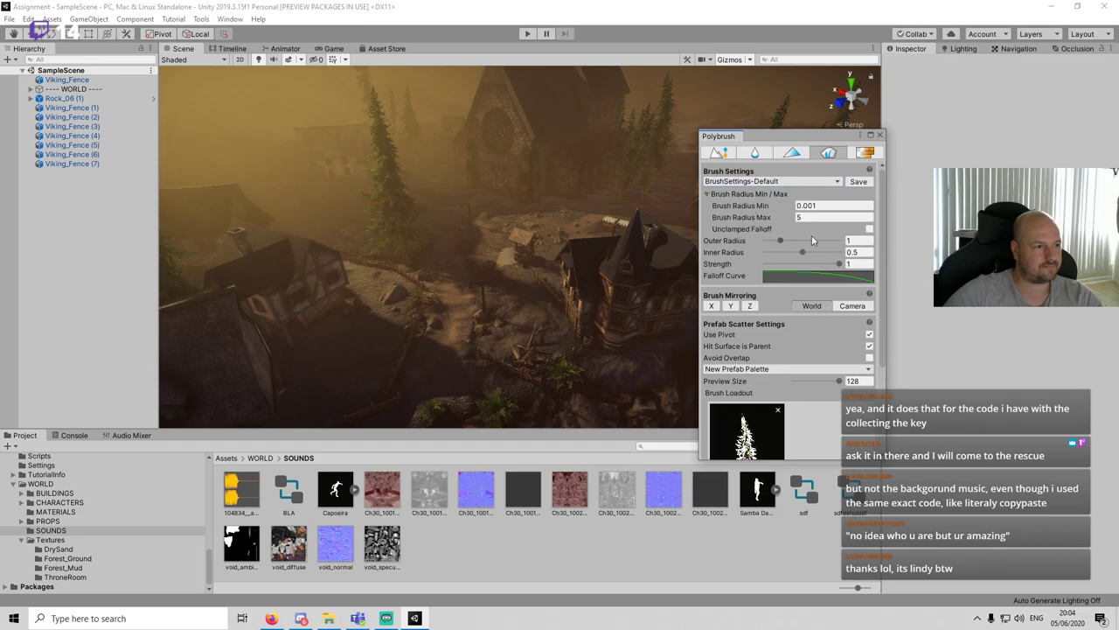
drag(775, 239, 798, 245)
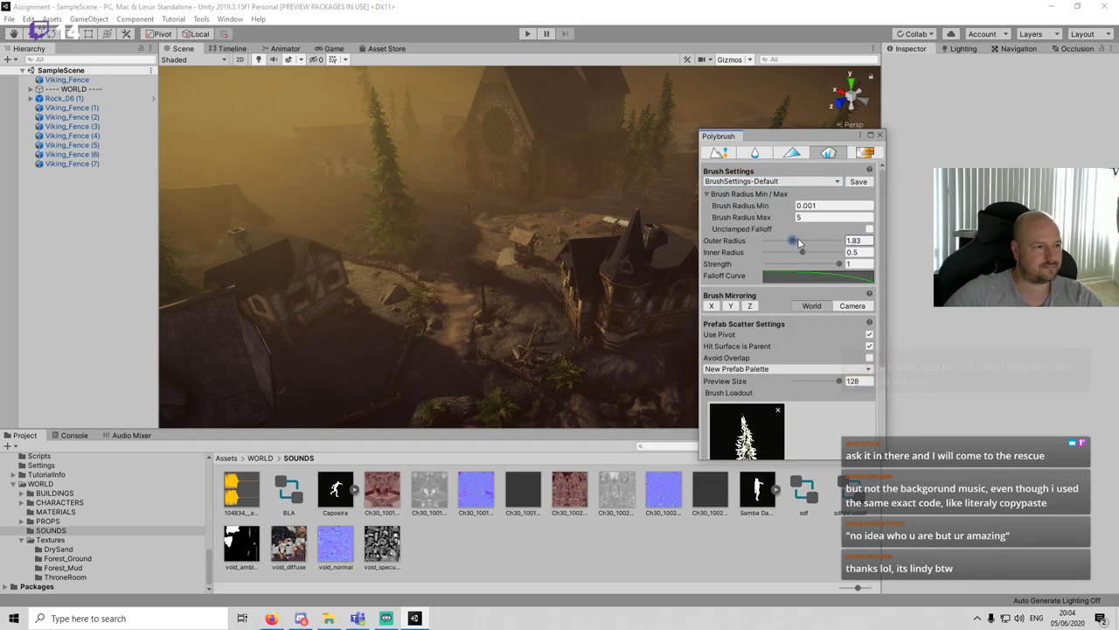
middle_drag(612, 302, 358, 278)
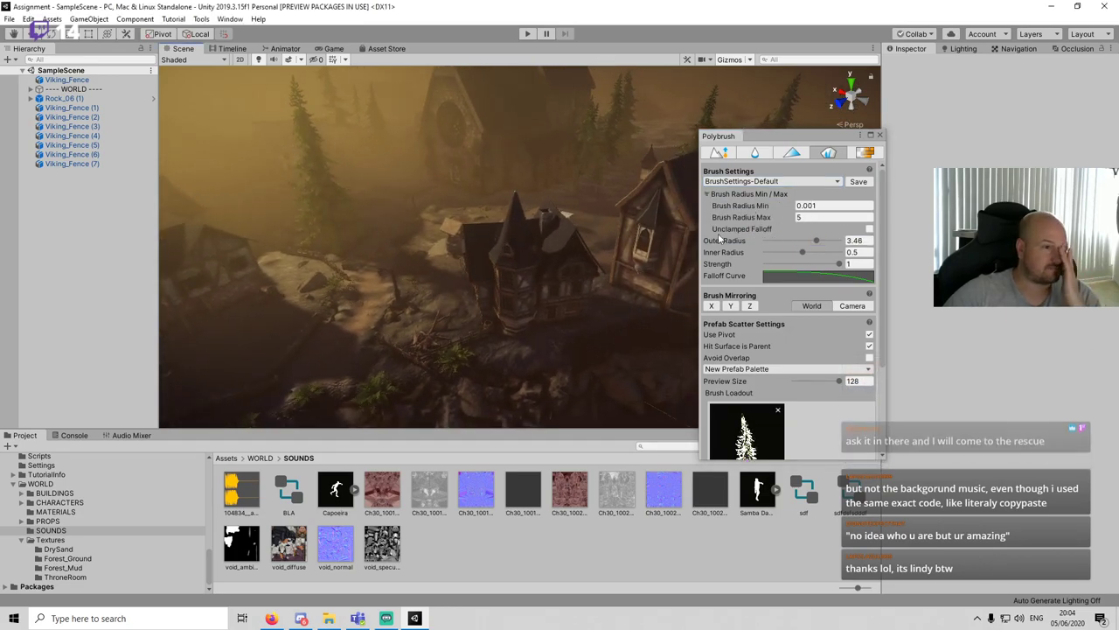
Step: Try to scatter the loaded tree prefab on the village terrain in prefab scatter mode
click(831, 156)
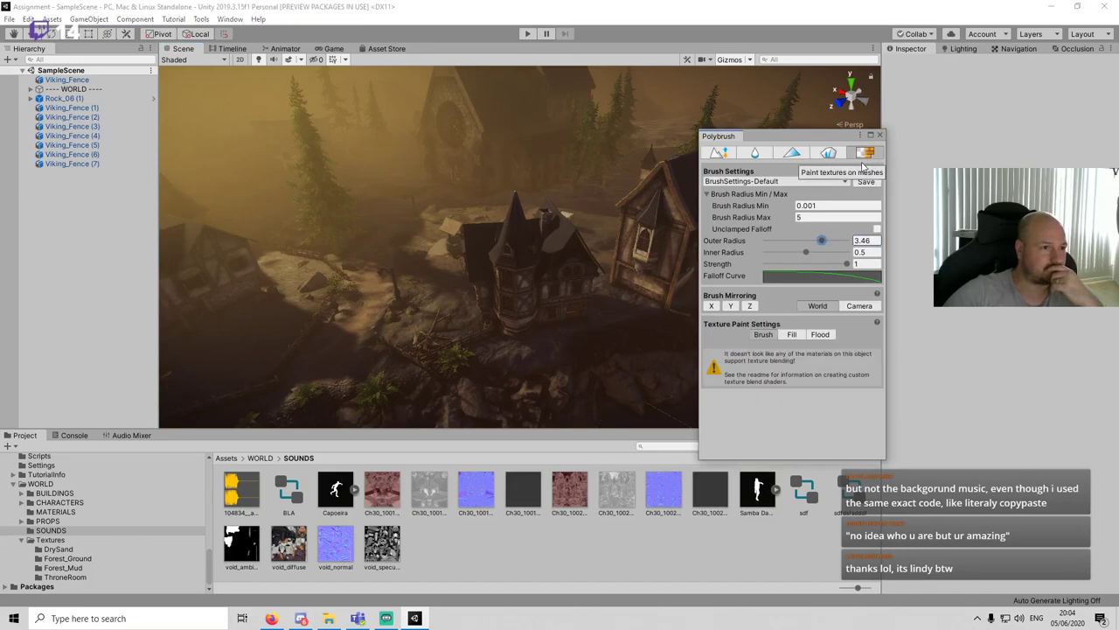
click(829, 154)
click(429, 308)
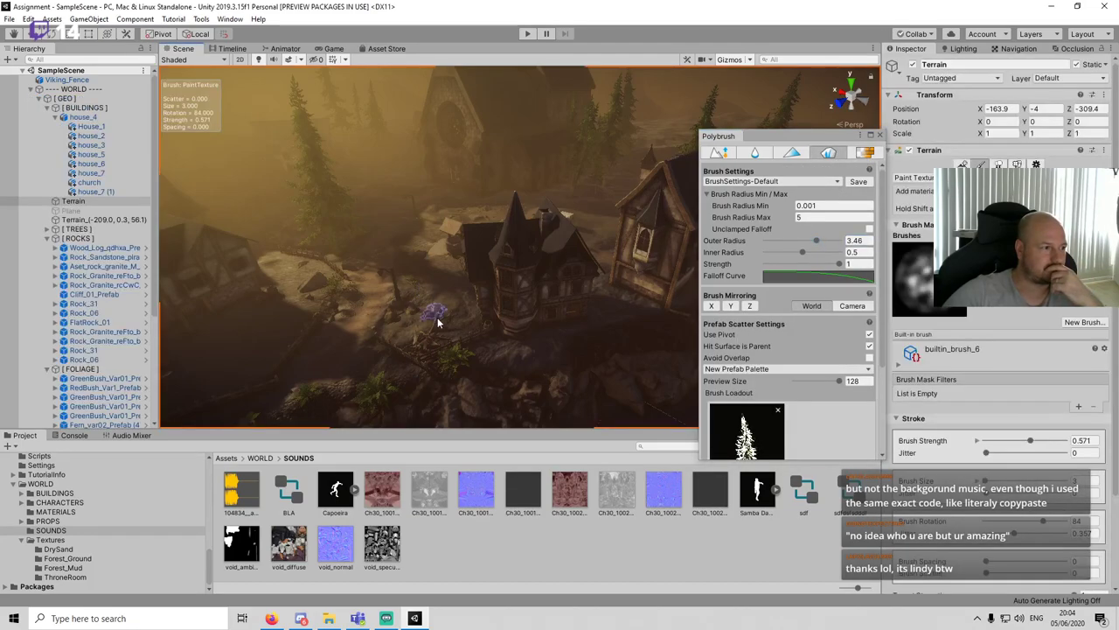
middle_drag(452, 312, 580, 274)
scroll(577, 274, up, 3)
click(567, 272)
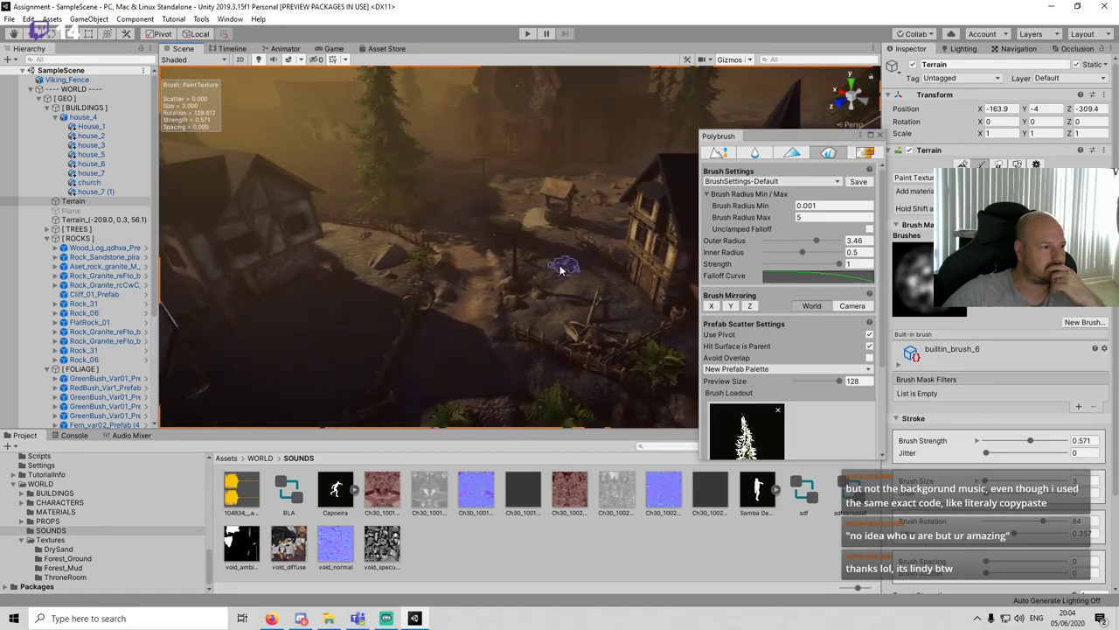
Step: Reselect New Prefab Palette, lower the loadout tree's slider to its minimum, and try scattering it on the terrain again
scroll(791, 271, down, 3)
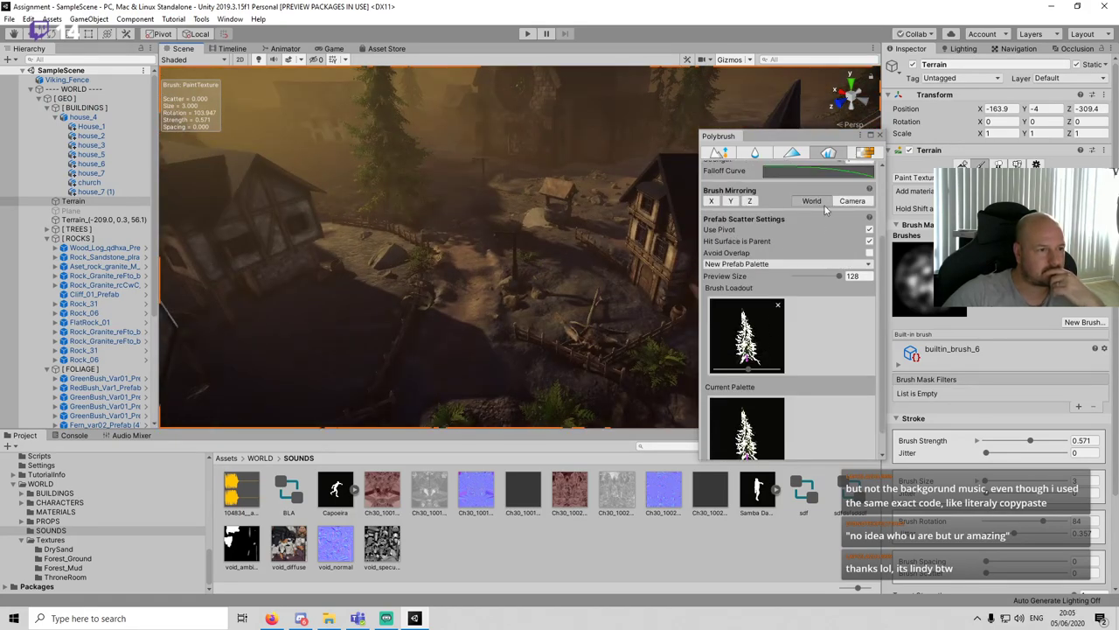
click(820, 267)
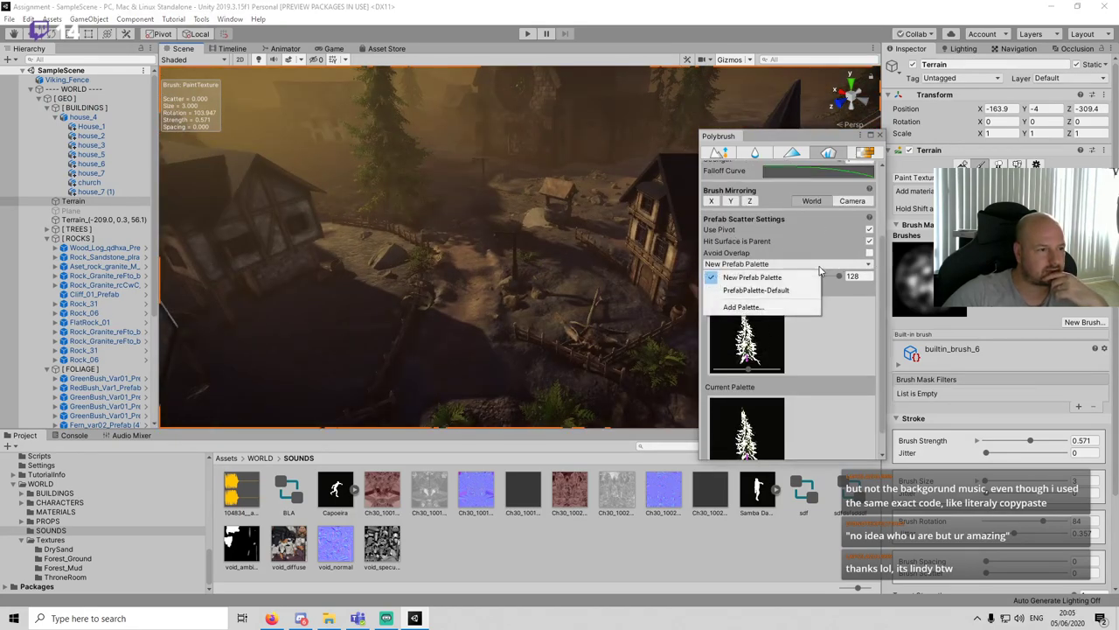
click(794, 290)
click(794, 266)
click(778, 278)
click(772, 297)
scroll(782, 385, down, 1)
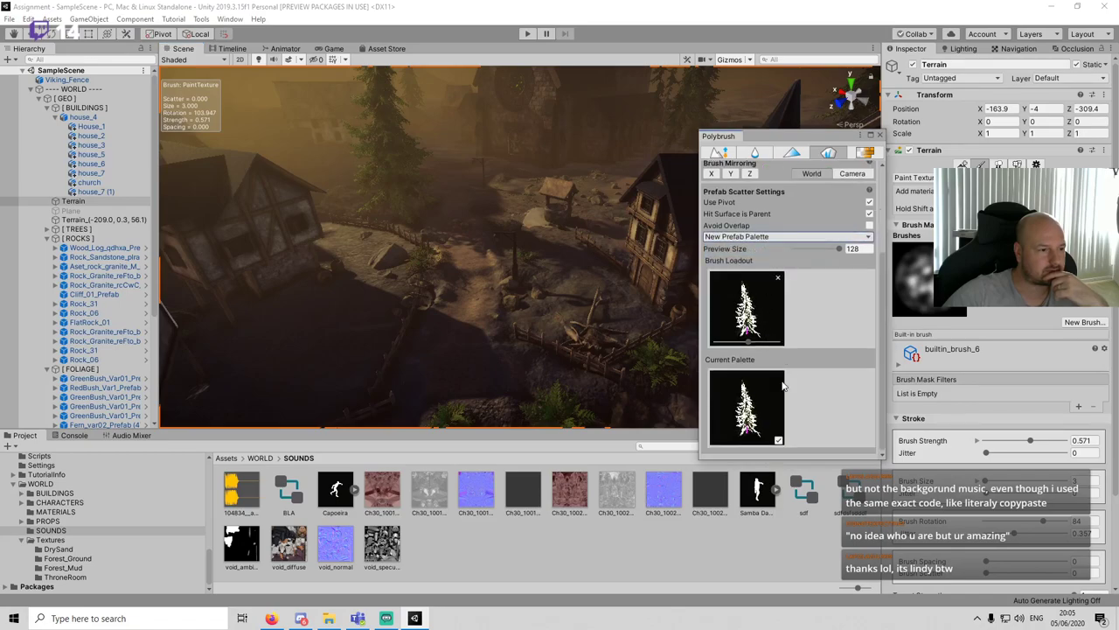
drag(739, 341, 711, 339)
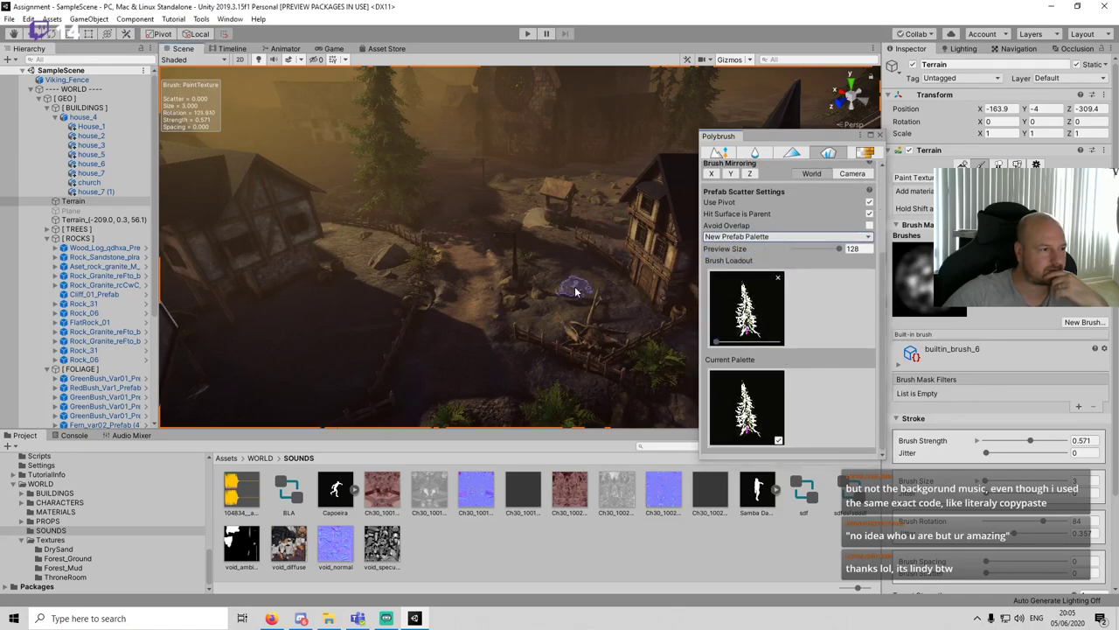
click(581, 292)
Step: Deselect the terrain and close the Polybrush window
middle_drag(600, 303, 353, 292)
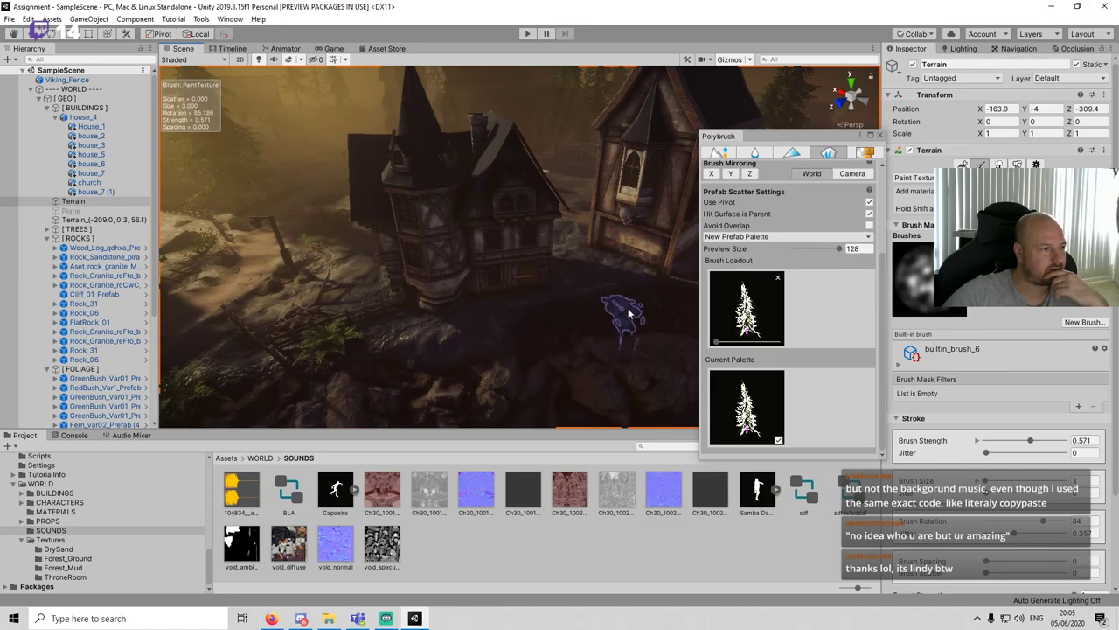
click(592, 550)
click(880, 135)
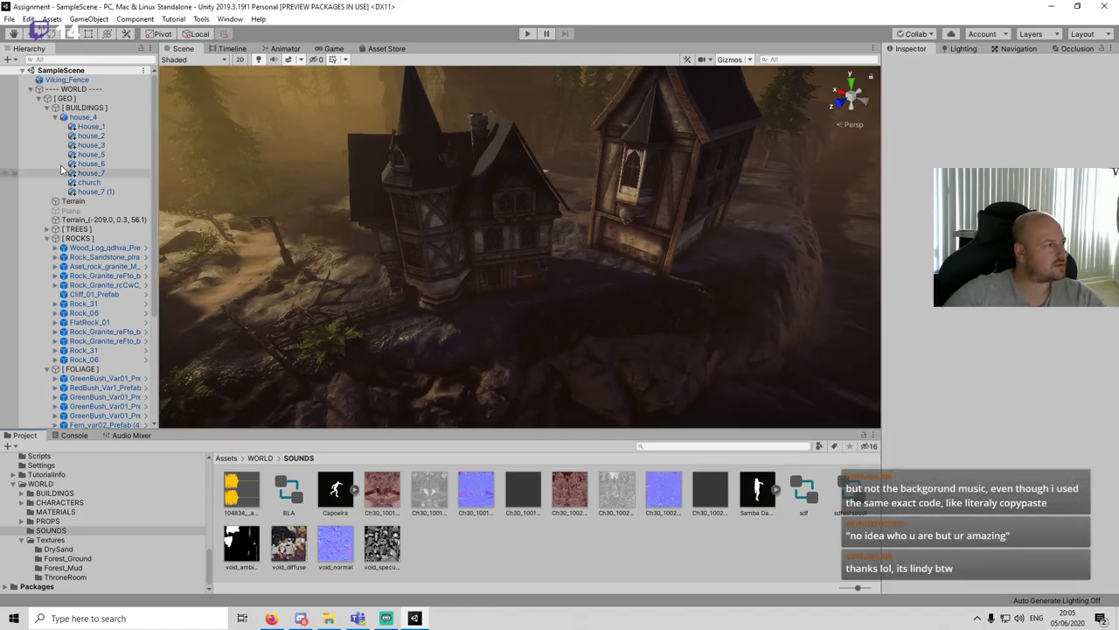
Step: Expand the WORLD hierarchy and collapse its buildings, rocks and foliage groups
click(30, 89)
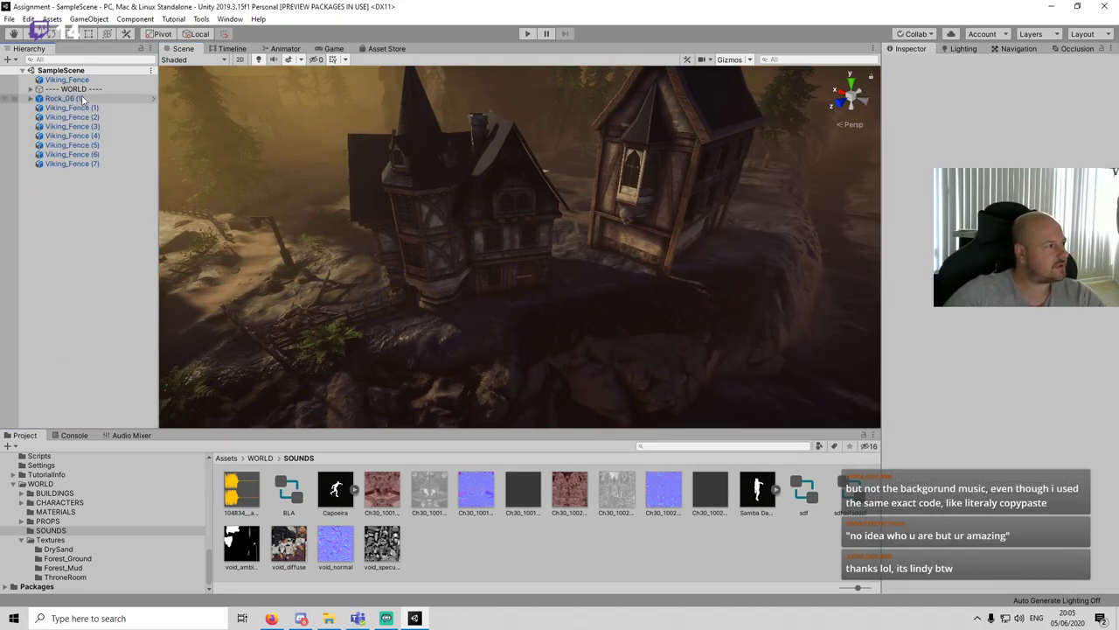
click(63, 90)
click(31, 90)
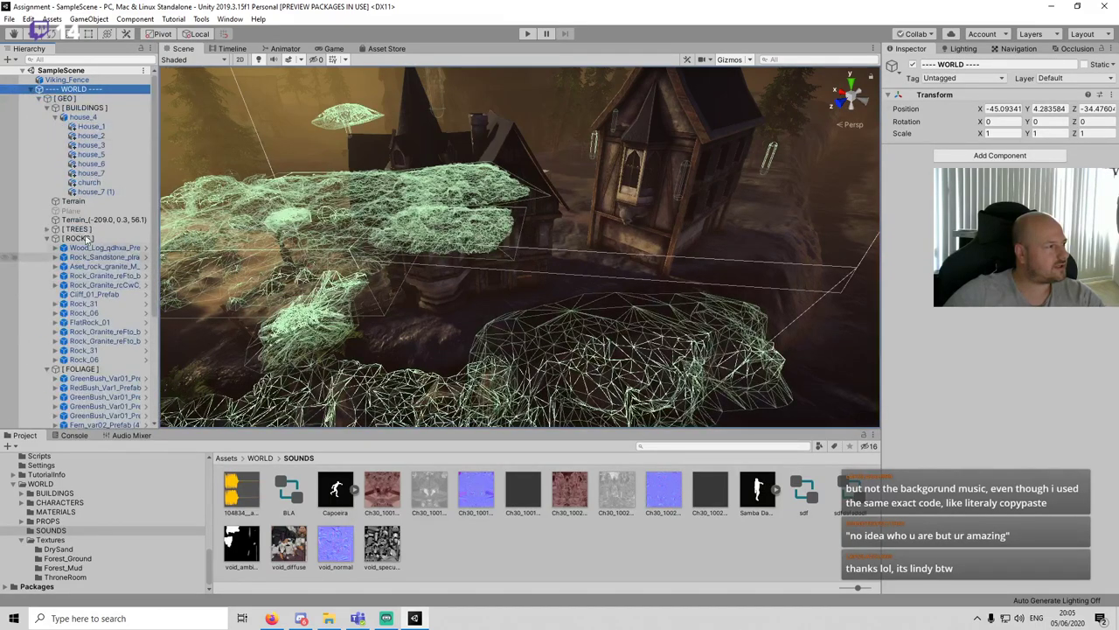
click(47, 108)
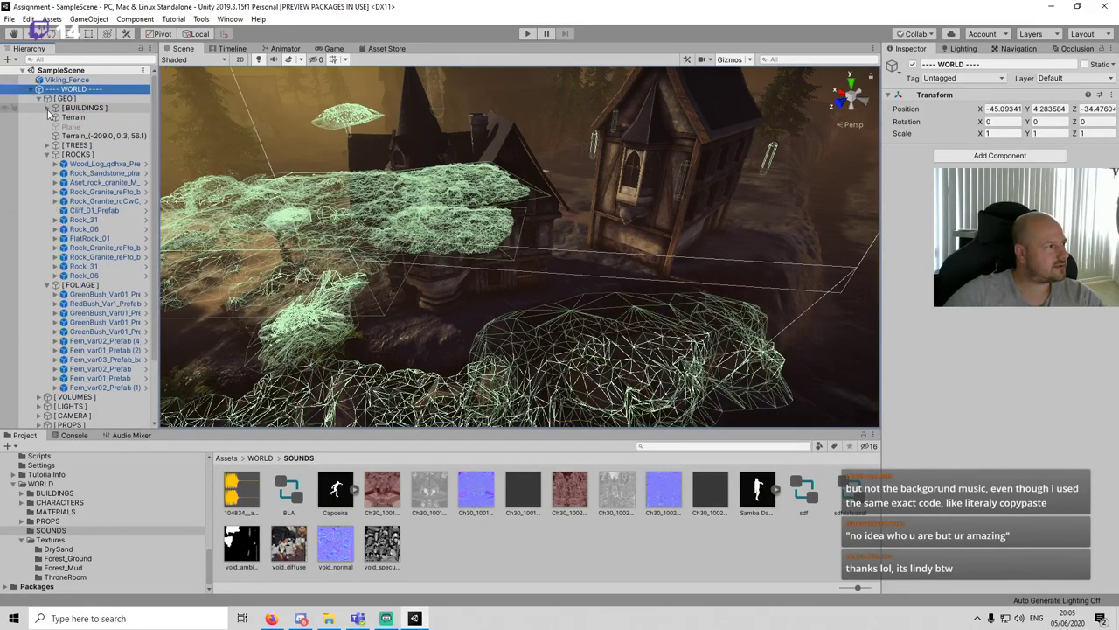
click(47, 155)
click(46, 163)
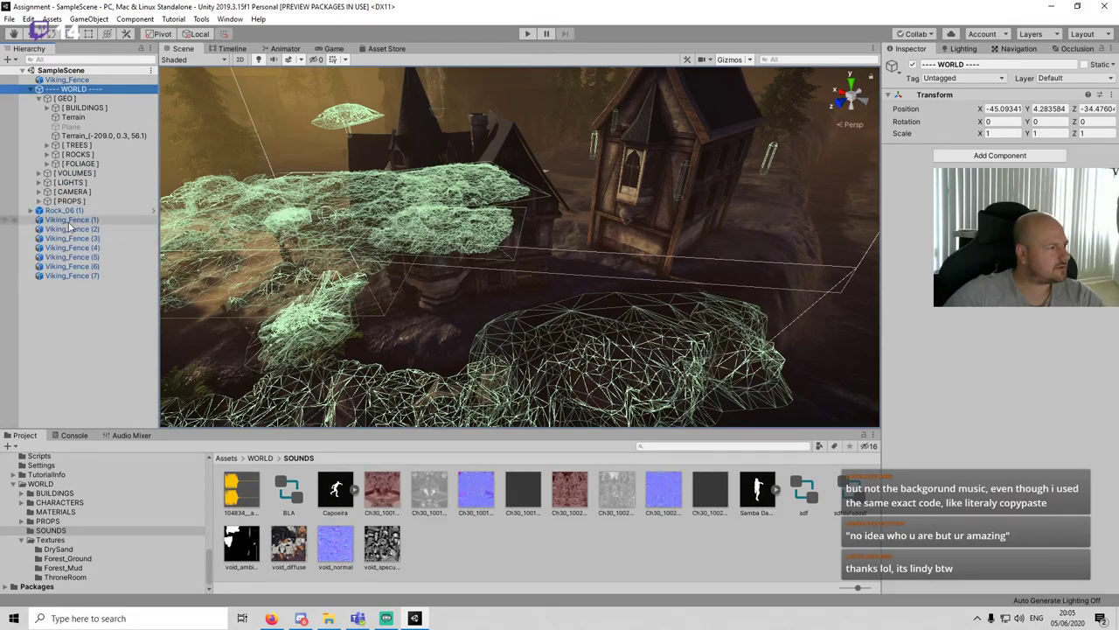
Step: Move the fences Viking_Fence (1) through Viking_Fence (7) into the [PROPS] group
click(70, 221)
shift+click(81, 276)
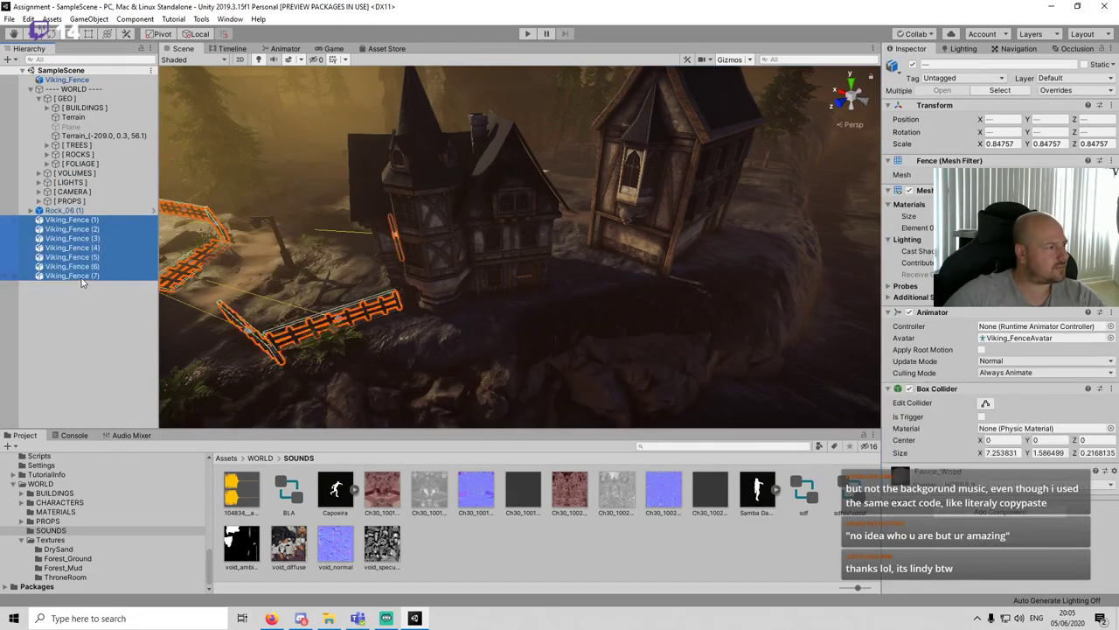
drag(83, 216, 40, 202)
click(39, 202)
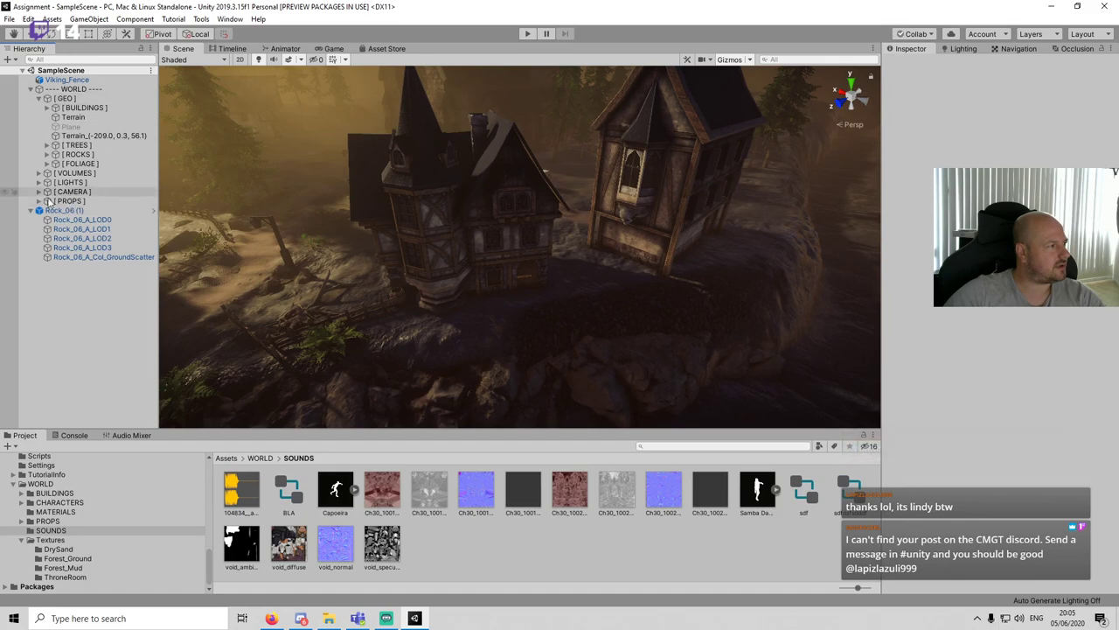
Step: Move Rock_06 (1) into the [ROCKS] group and keep that group collapsed
click(65, 211)
drag(86, 200, 77, 154)
click(49, 155)
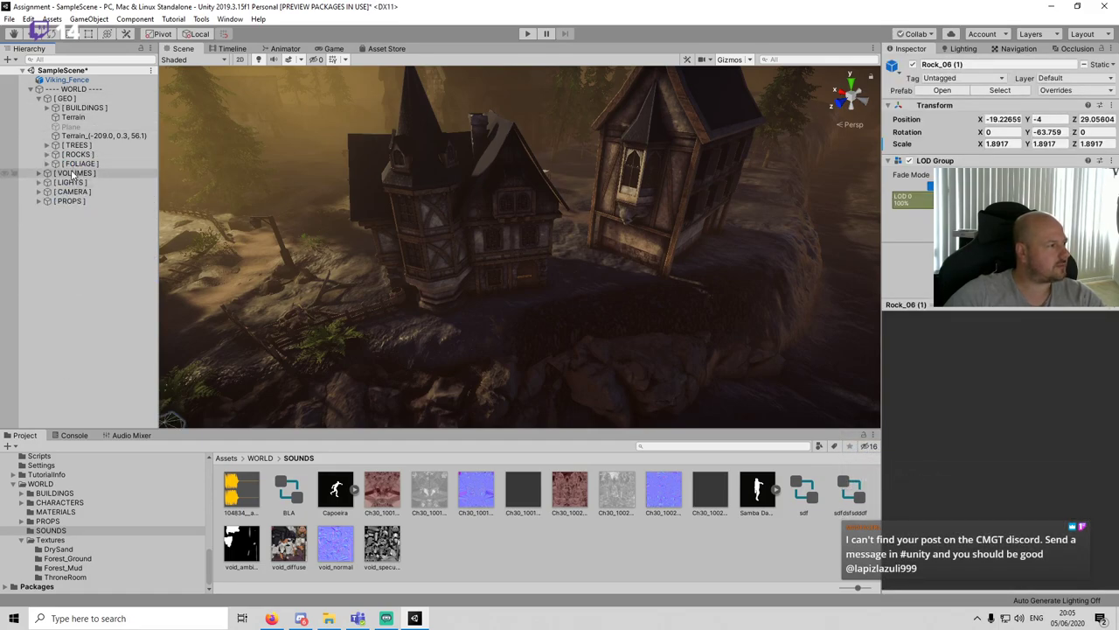
Step: Move the [PROPS] group into [GEO] and the remaining Viking_Fence into [PROPS], leaving [GEO] collapsed
drag(76, 202, 83, 109)
click(54, 80)
click(39, 98)
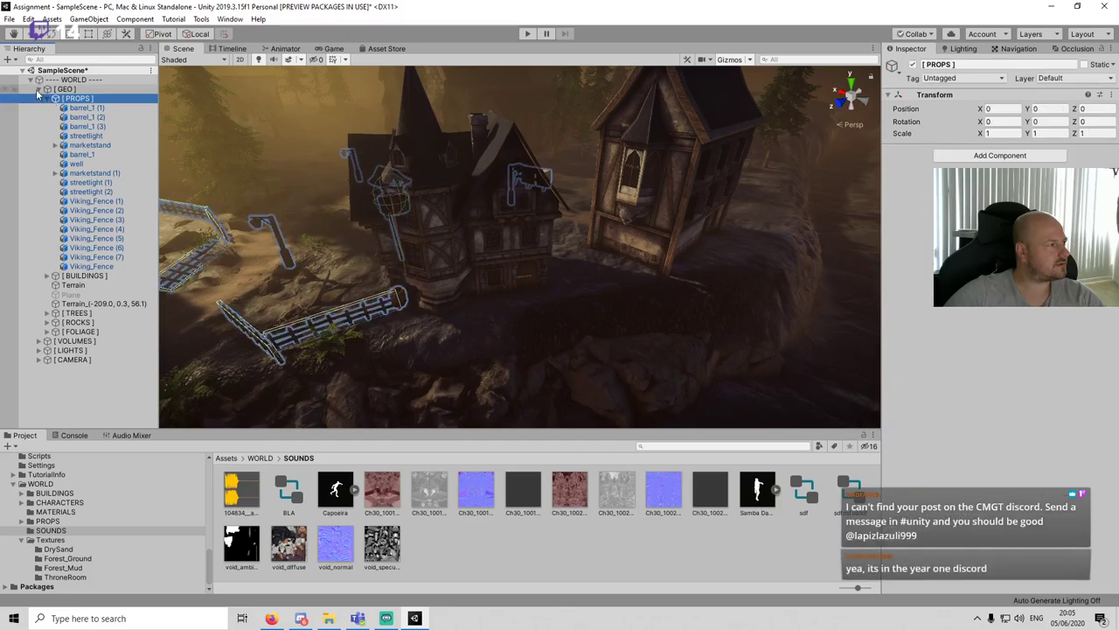
click(38, 90)
click(51, 221)
Step: Check the village framing against the Game view and delete the large foreground tree beside the rocky bank
middle_drag(398, 228, 566, 256)
scroll(571, 243, down, 4)
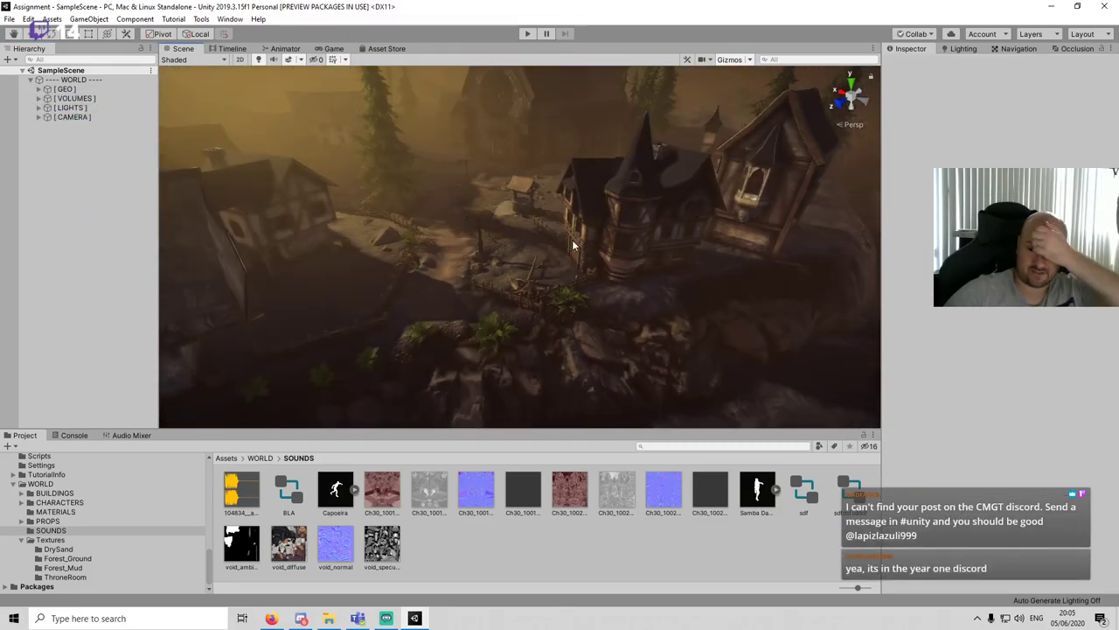
middle_drag(486, 242, 548, 225)
right_drag(547, 227, 648, 212)
right_drag(561, 254, 571, 279)
key(s)
click(333, 48)
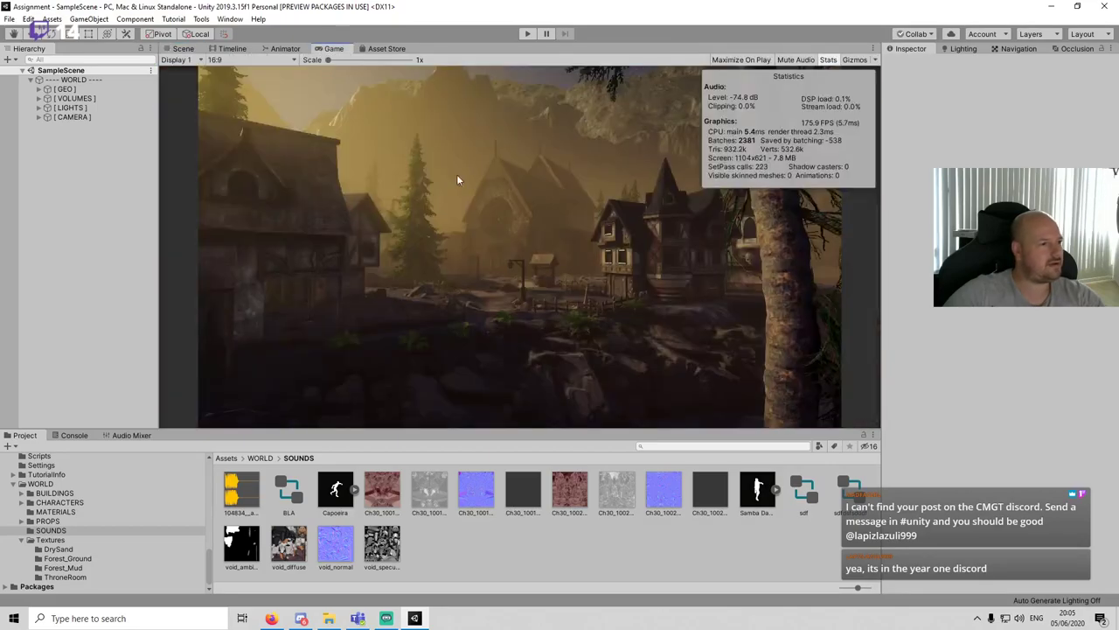
click(183, 48)
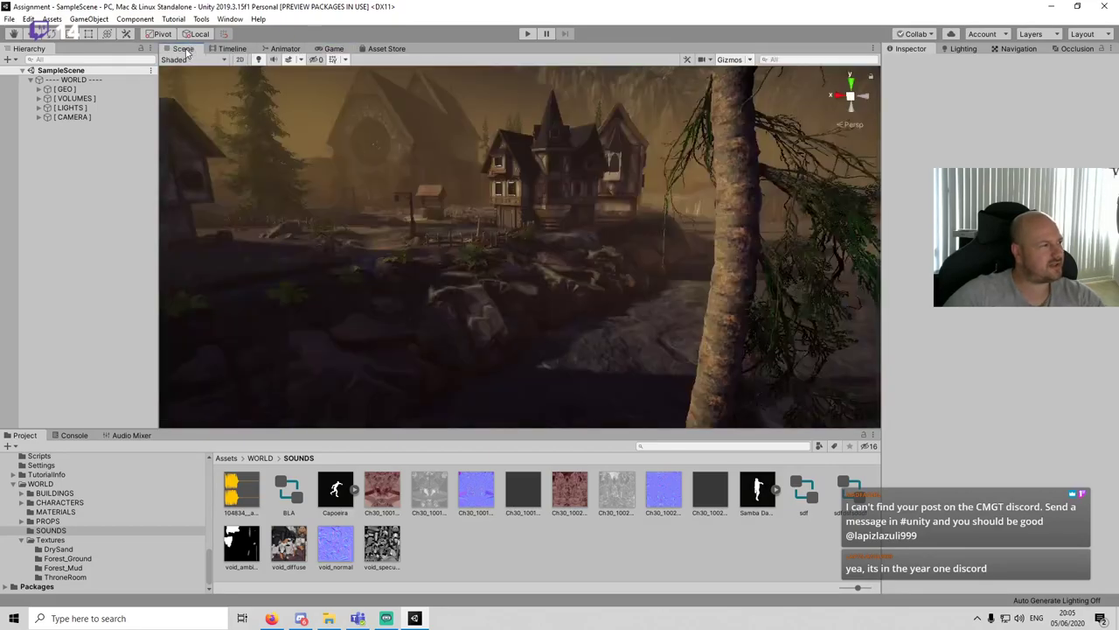
click(726, 233)
key(Delete)
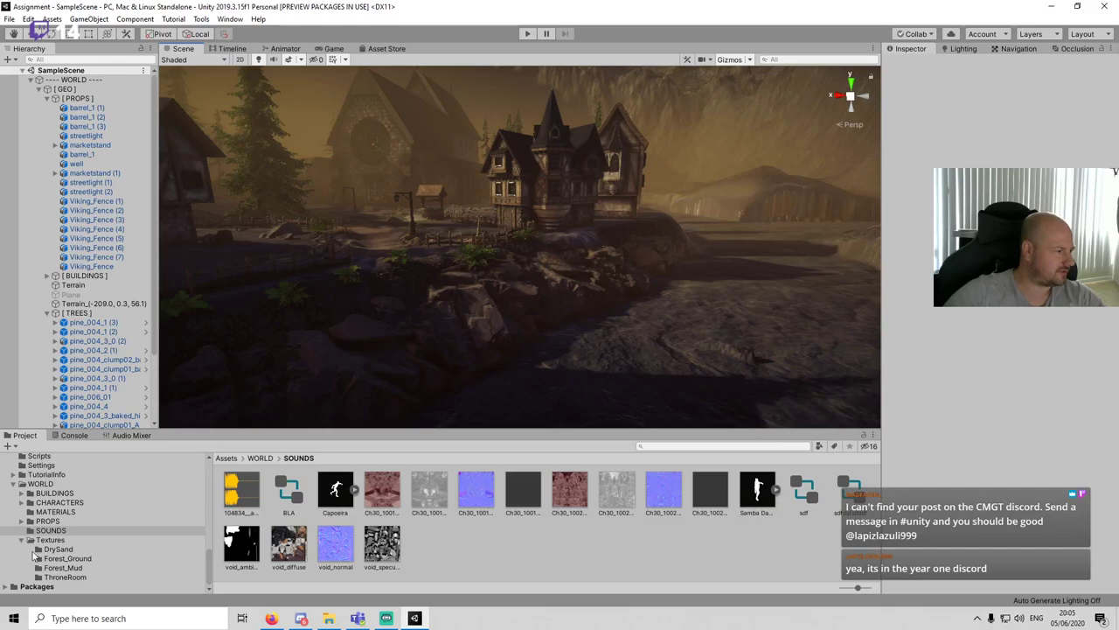
Step: Browse the project's Vegetation assets and open the Pine_004_new folder inside Trees/Pines
click(23, 540)
scroll(100, 526, up, 15)
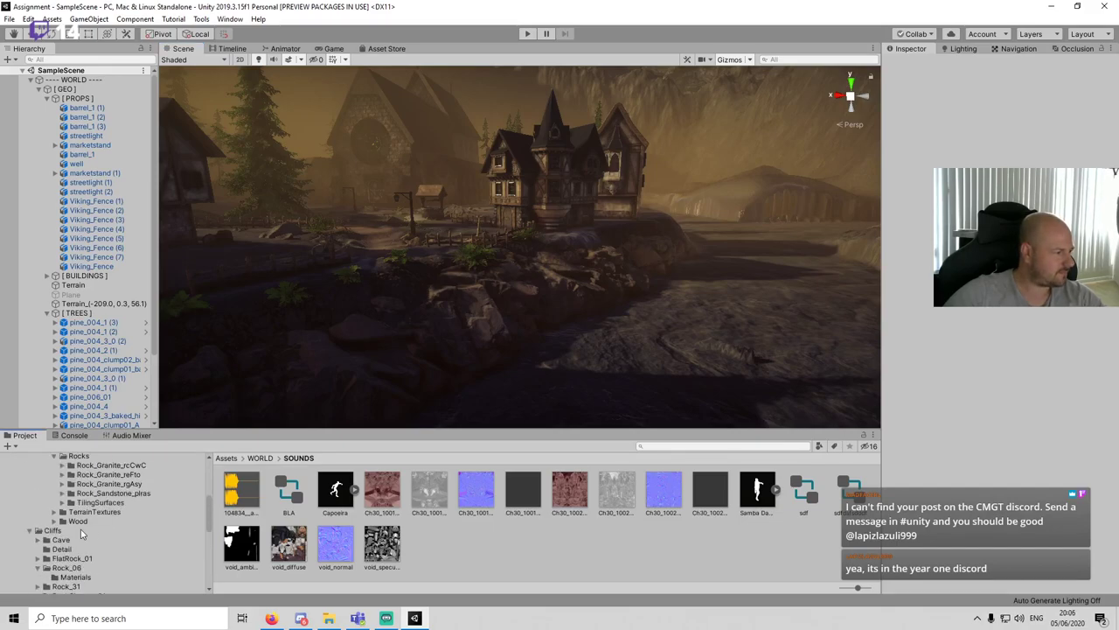
scroll(100, 527, down, 15)
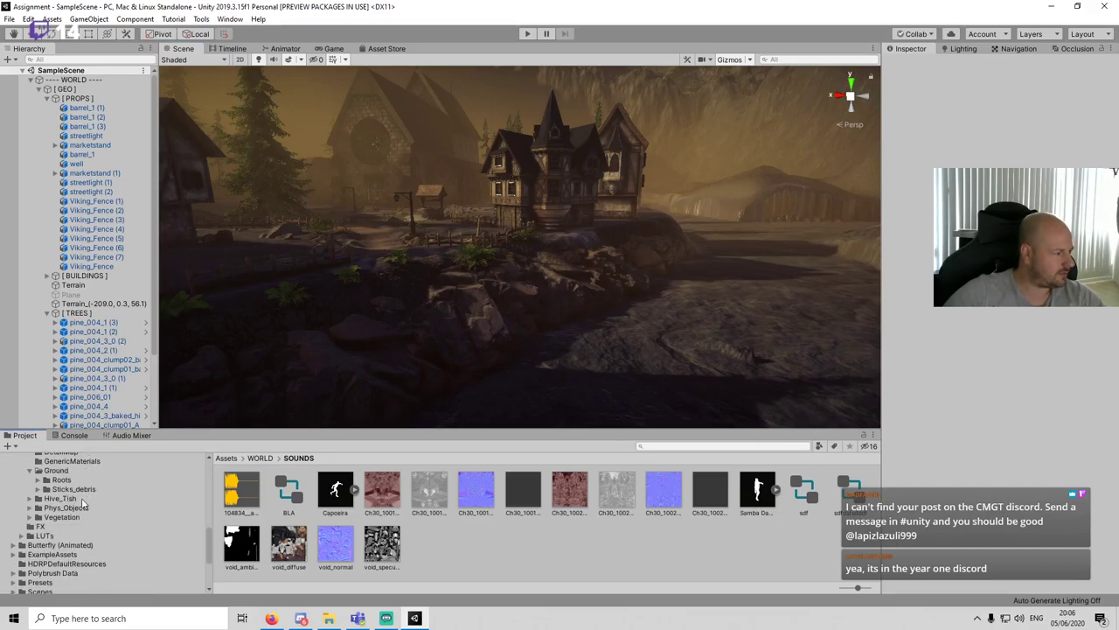
scroll(87, 494, down, 4)
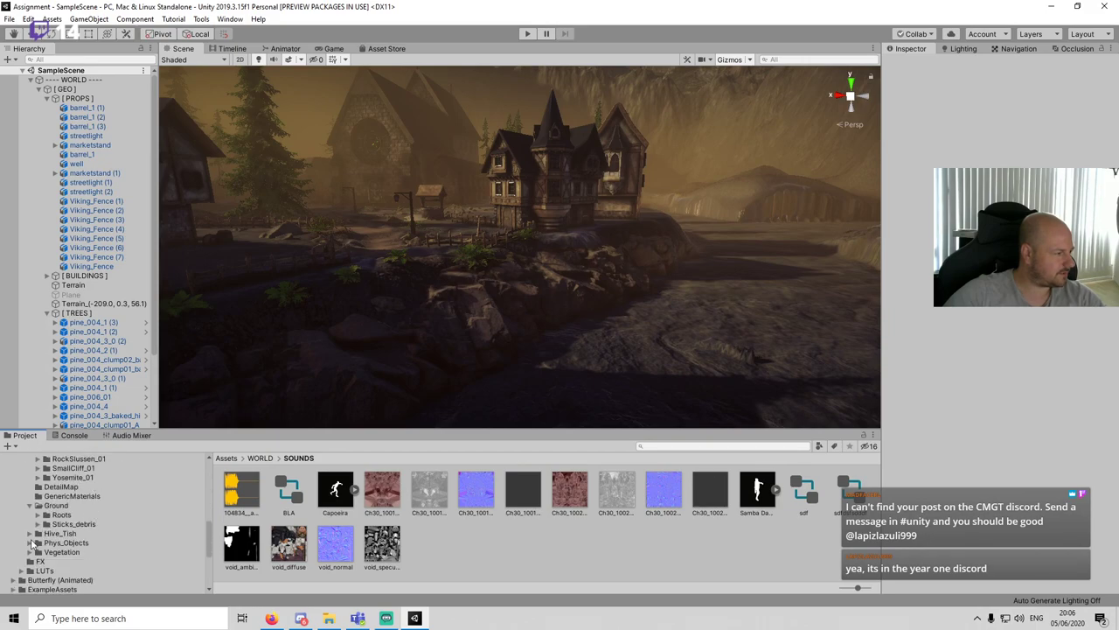
click(30, 552)
scroll(77, 551, down, 5)
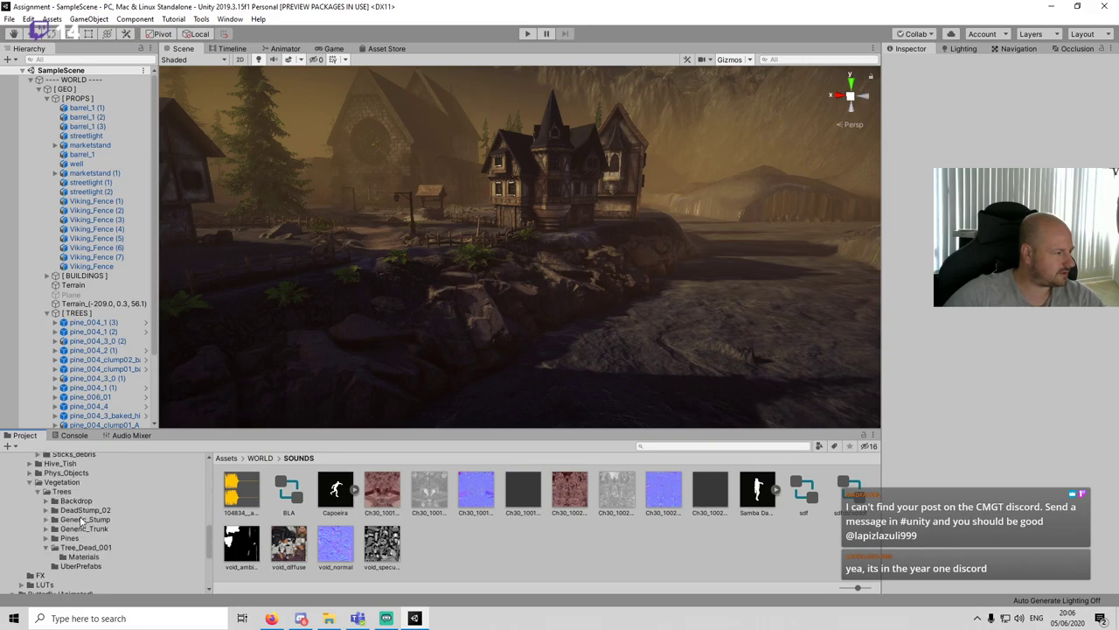
click(82, 520)
click(47, 538)
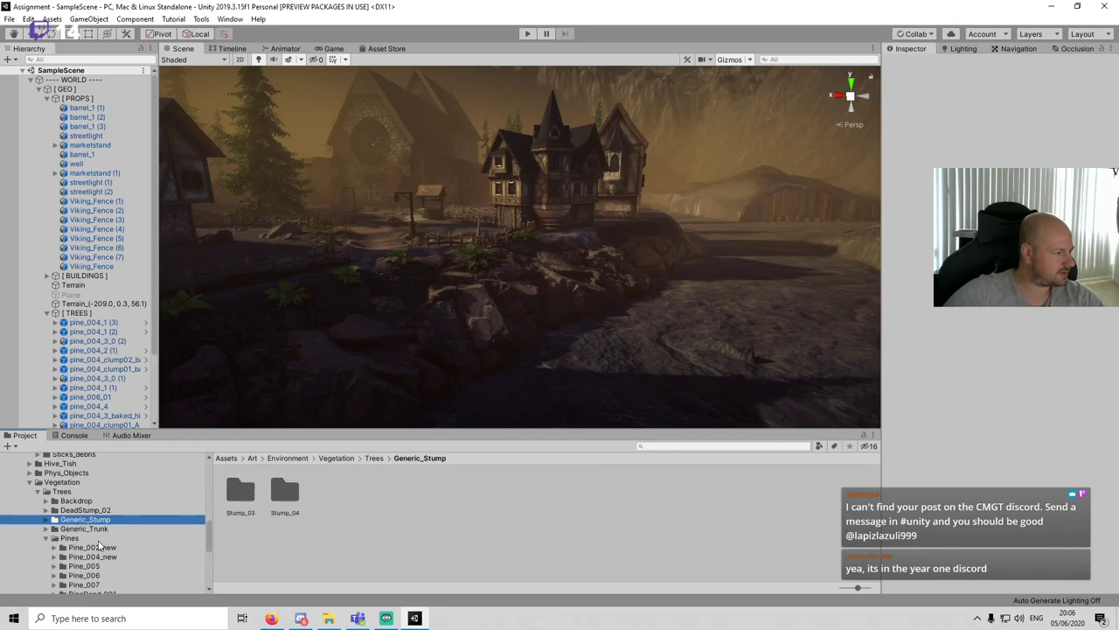
click(92, 556)
Step: Place the pine_004_1 tree near the village houses and tilt it to about 10.7 degrees on Z
drag(340, 498, 609, 236)
key(f)
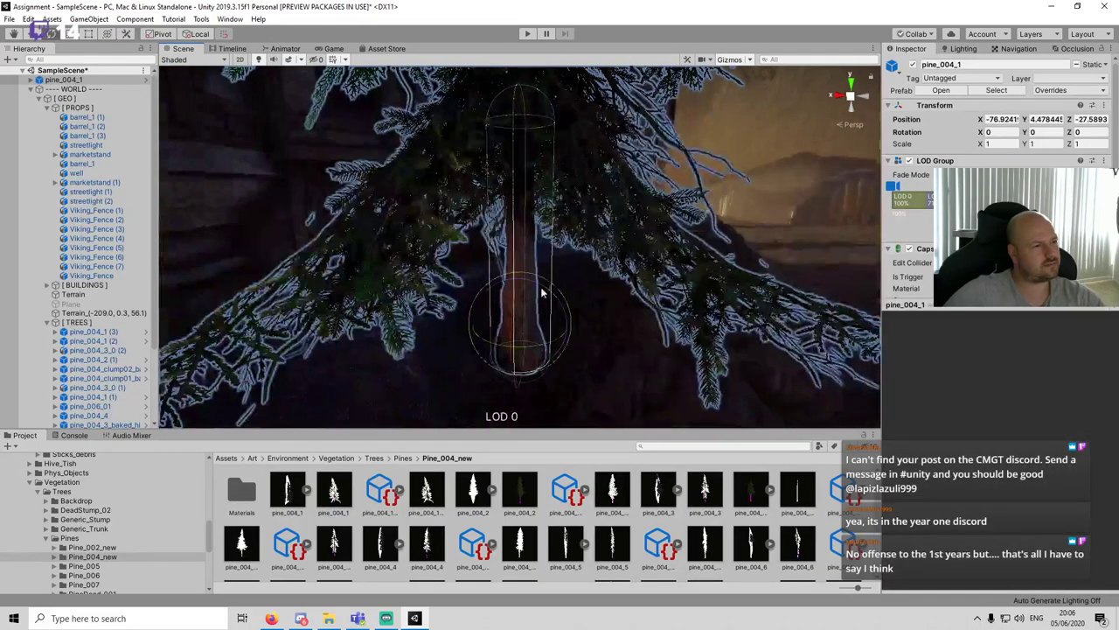
scroll(547, 296, up, 3)
Step: Play the scene in the Game view to judge the village with the new pine and check the console for messages
click(337, 49)
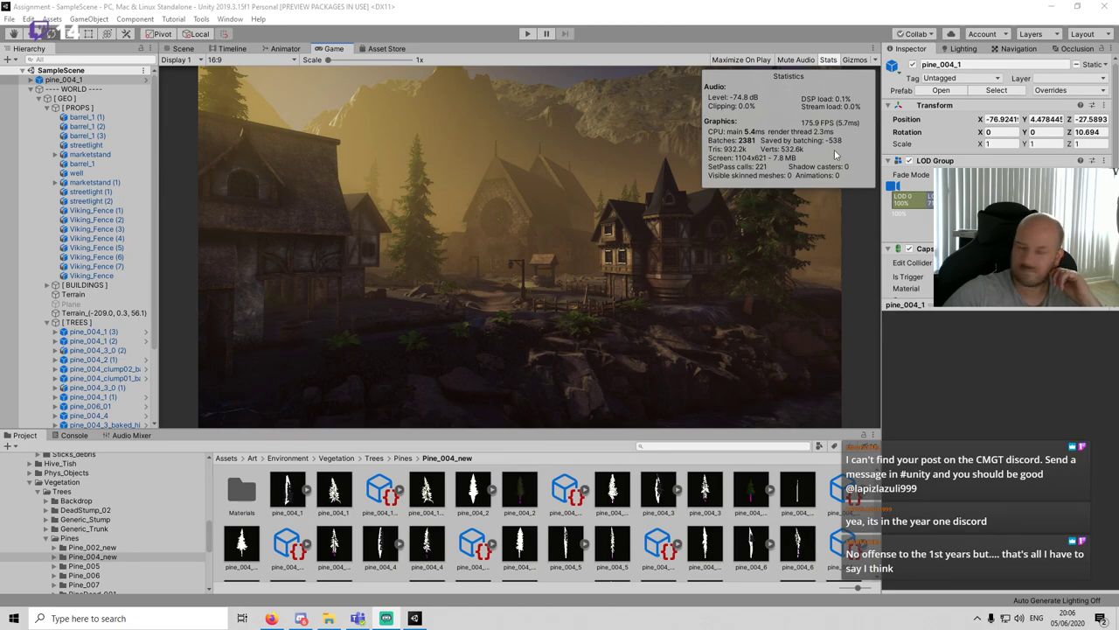
click(520, 301)
click(526, 34)
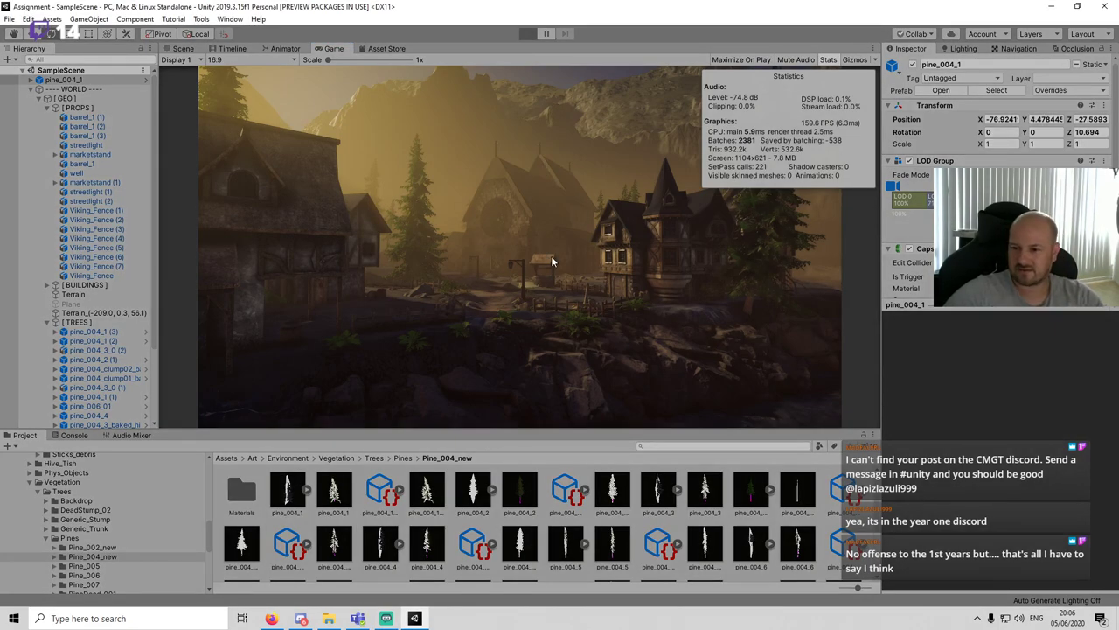
key(ctrl+s)
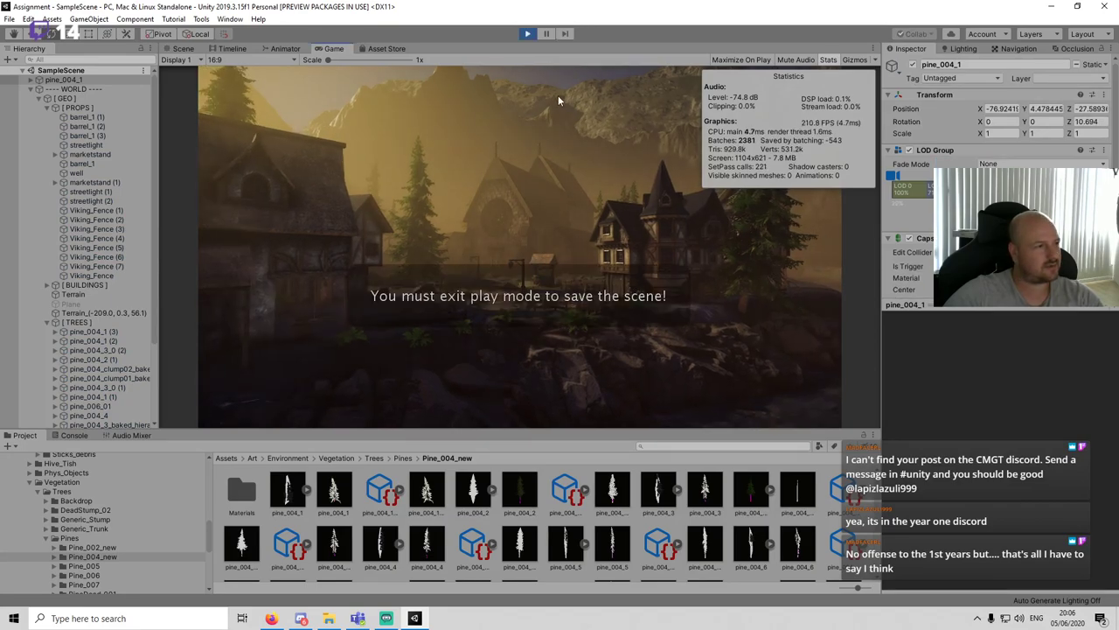
click(73, 435)
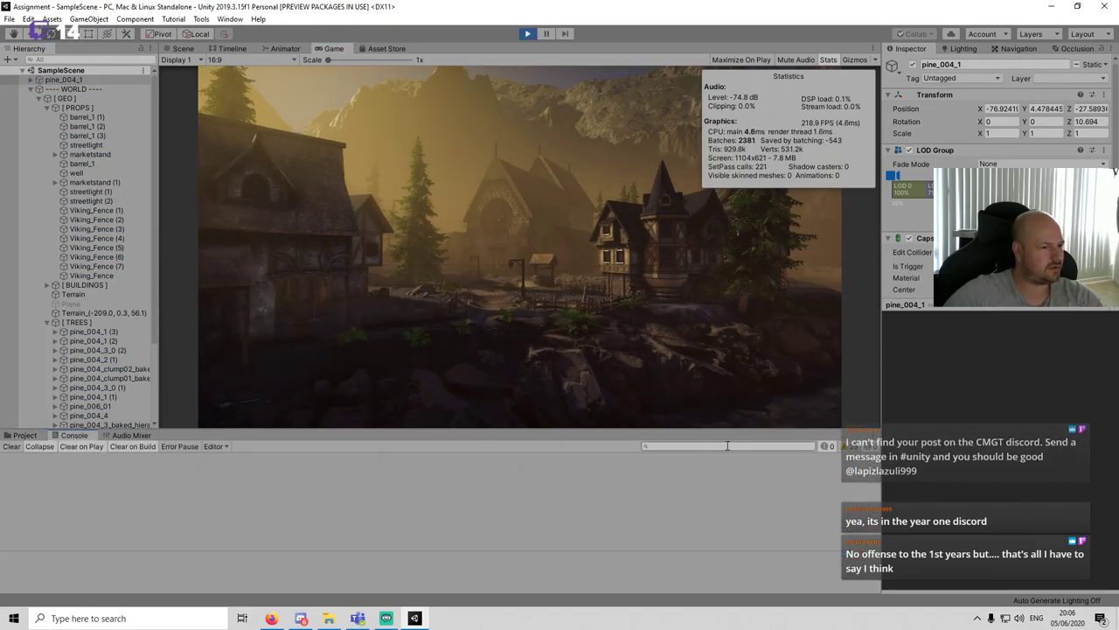
Step: Rerun play mode with a maximised Game view, look around the village, and stop playing
click(527, 34)
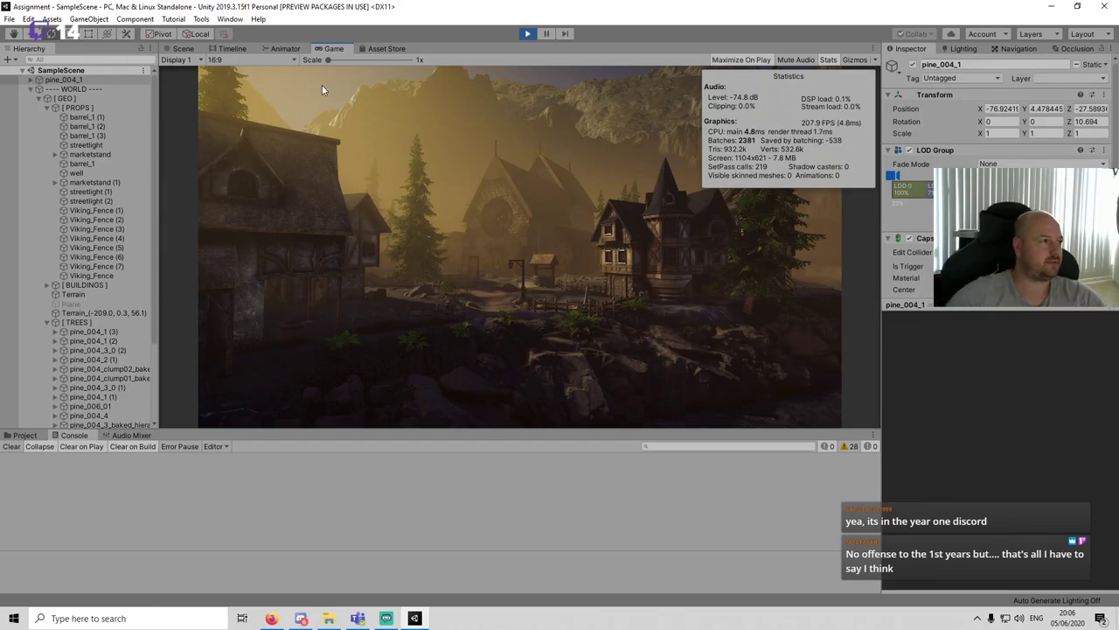
right_click(331, 49)
click(350, 85)
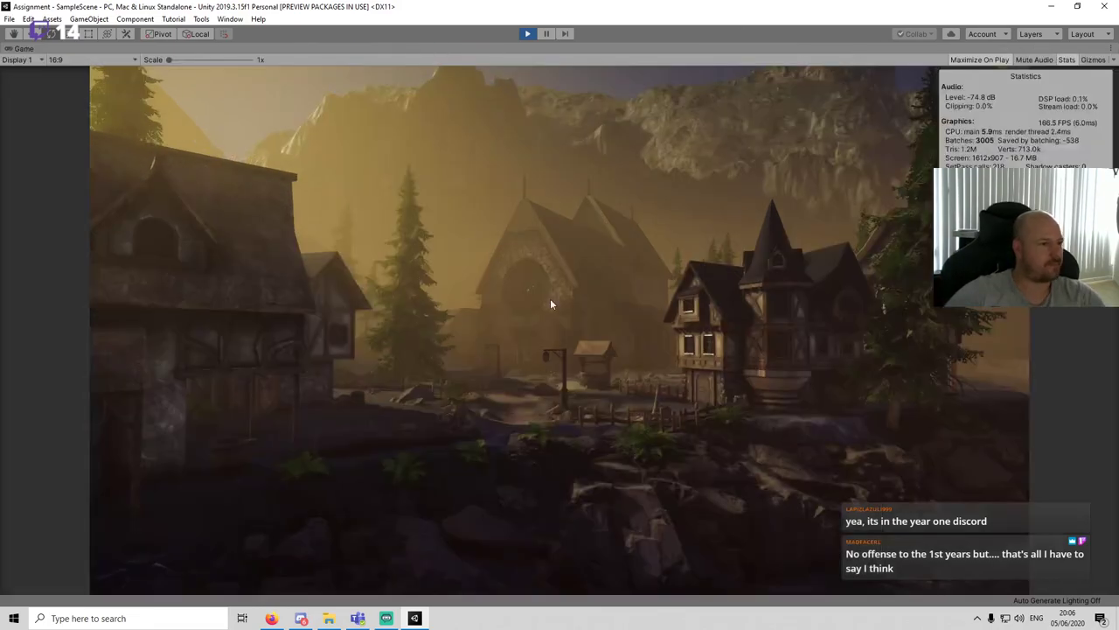
right_drag(579, 299, 564, 320)
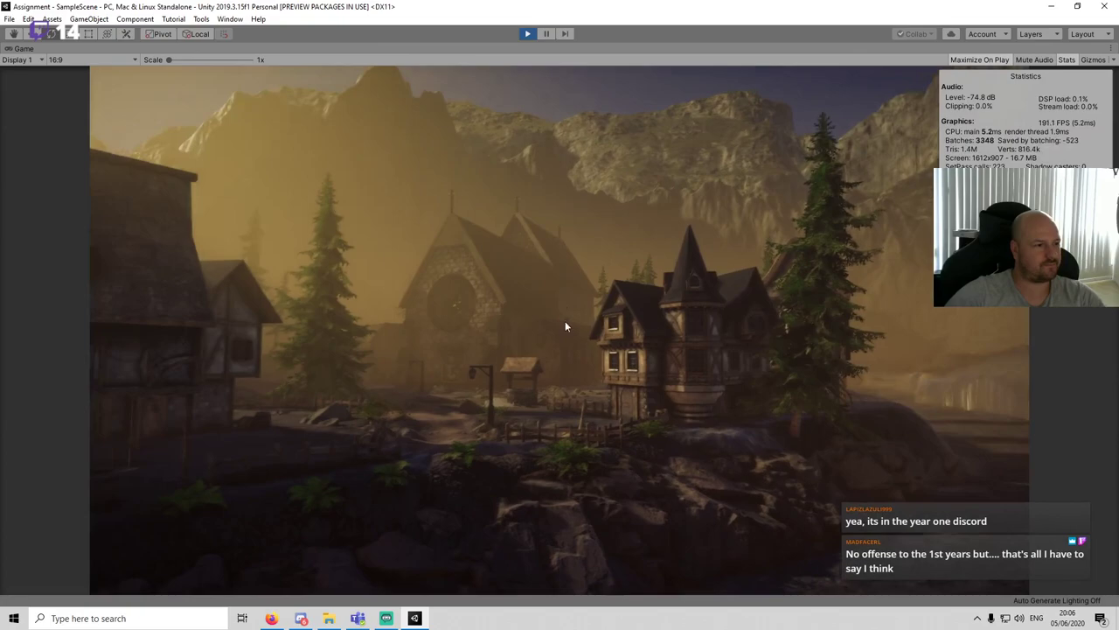
click(528, 35)
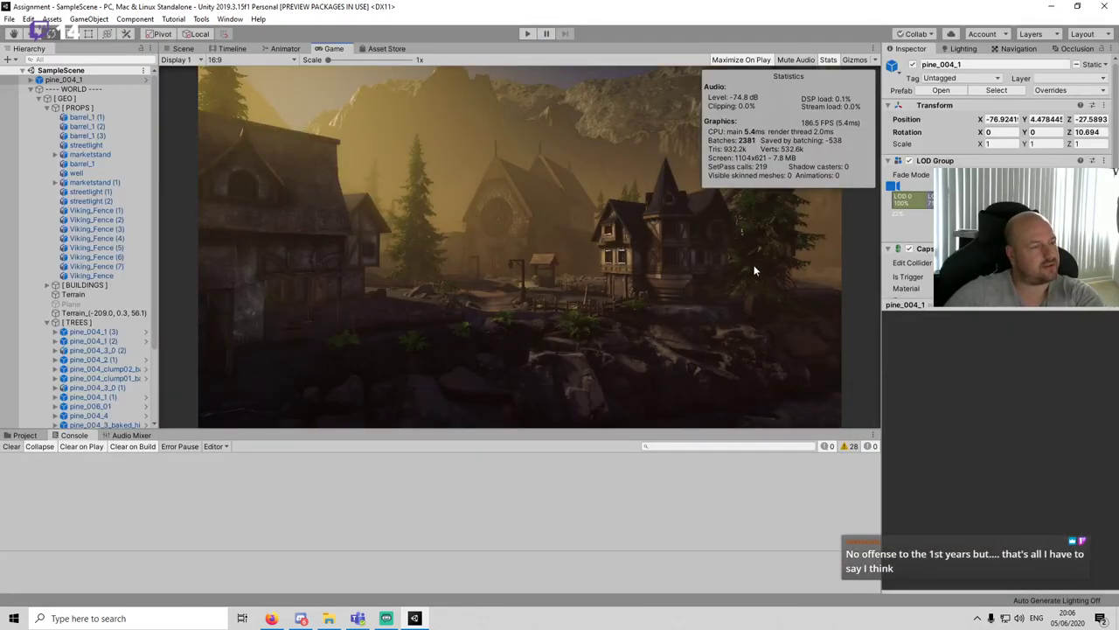
click(527, 33)
Step: Delete the pine_004_1 tree beside the turreted house and save the scene
click(181, 49)
key(Delete)
click(574, 532)
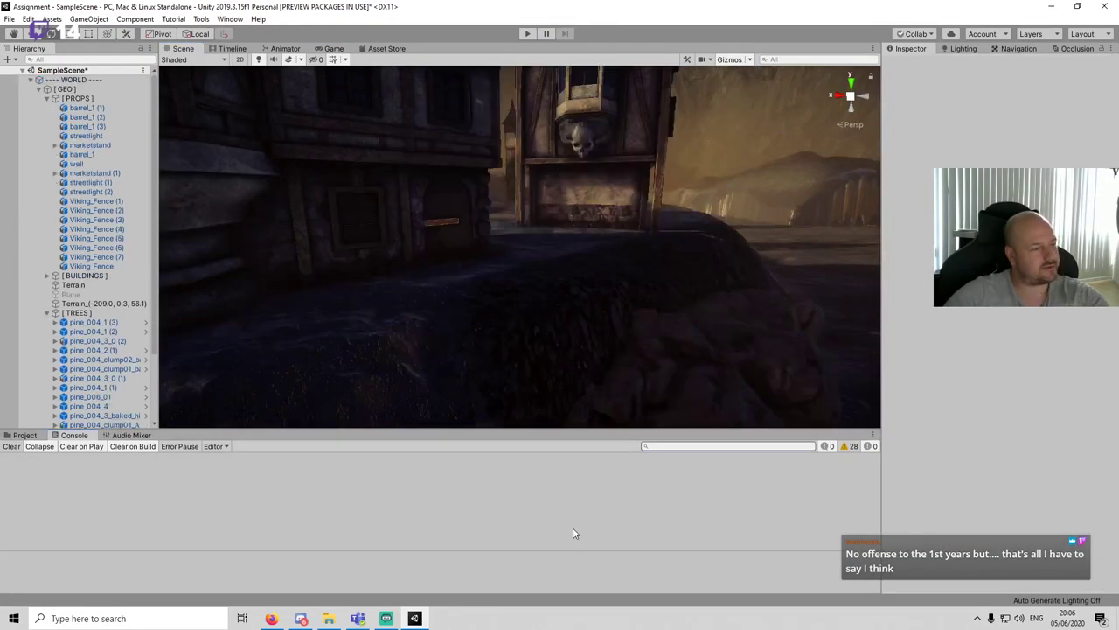
scroll(566, 232, down, 5)
key(ctrl+s)
middle_drag(620, 224, 692, 258)
scroll(521, 242, down, 3)
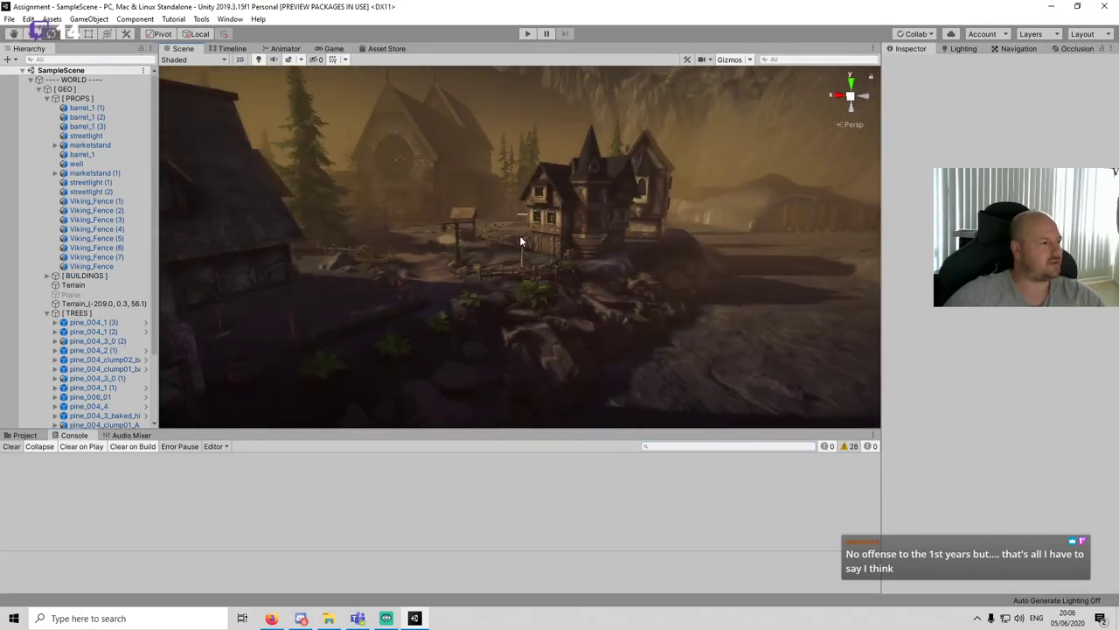
Step: Collapse the WORLD group in the hierarchy and open the WORLD/PROPS/BANNER asset folder
click(30, 80)
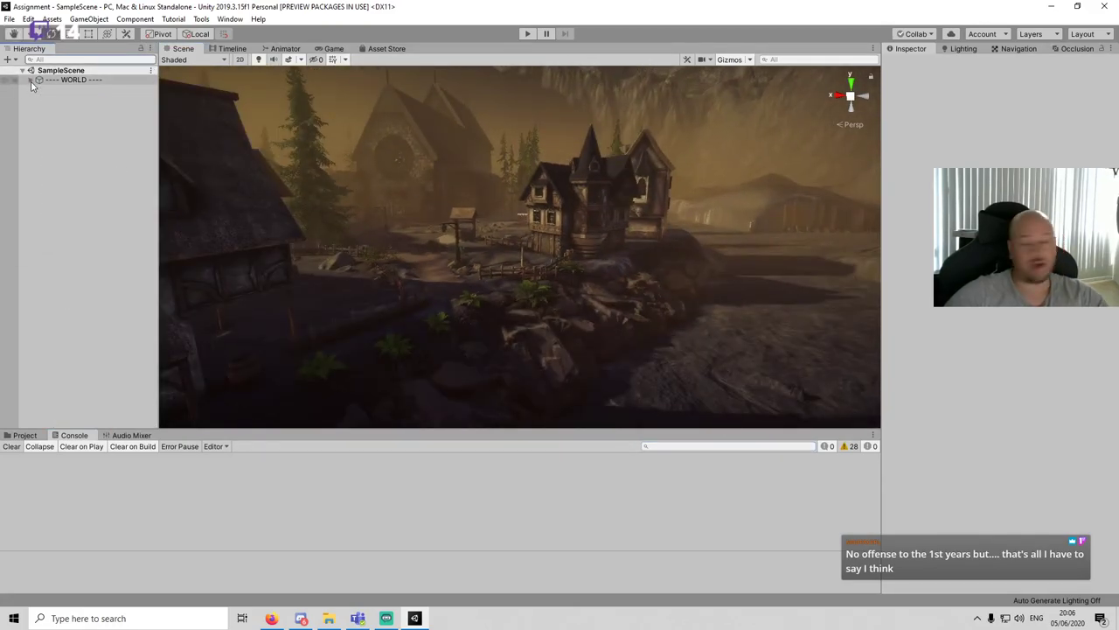
click(26, 434)
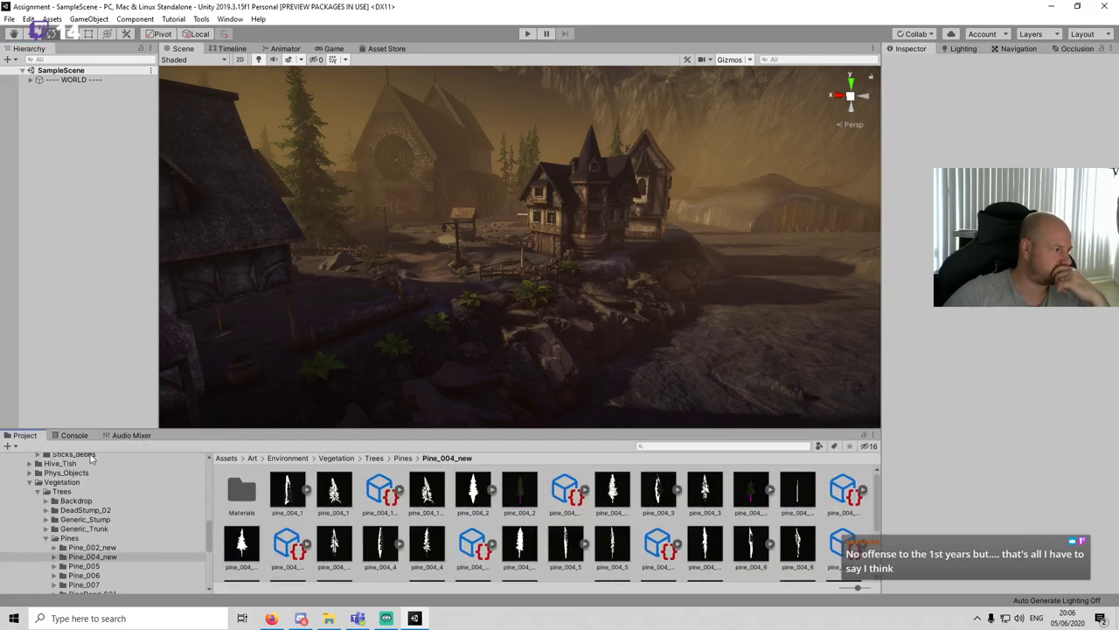
click(29, 473)
click(31, 501)
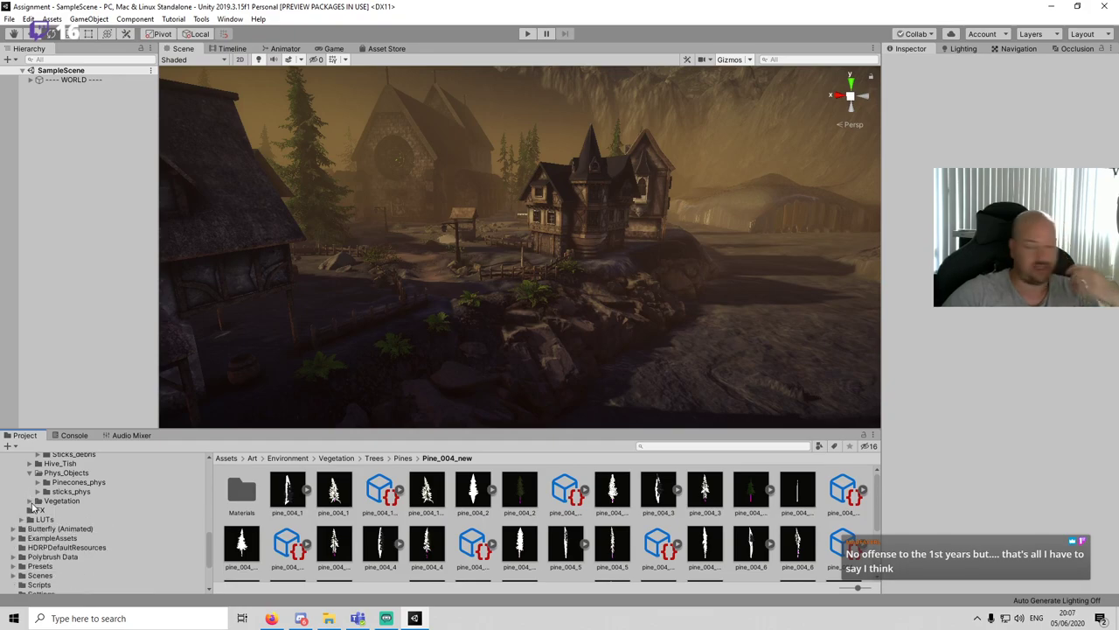
scroll(63, 510, up, 10)
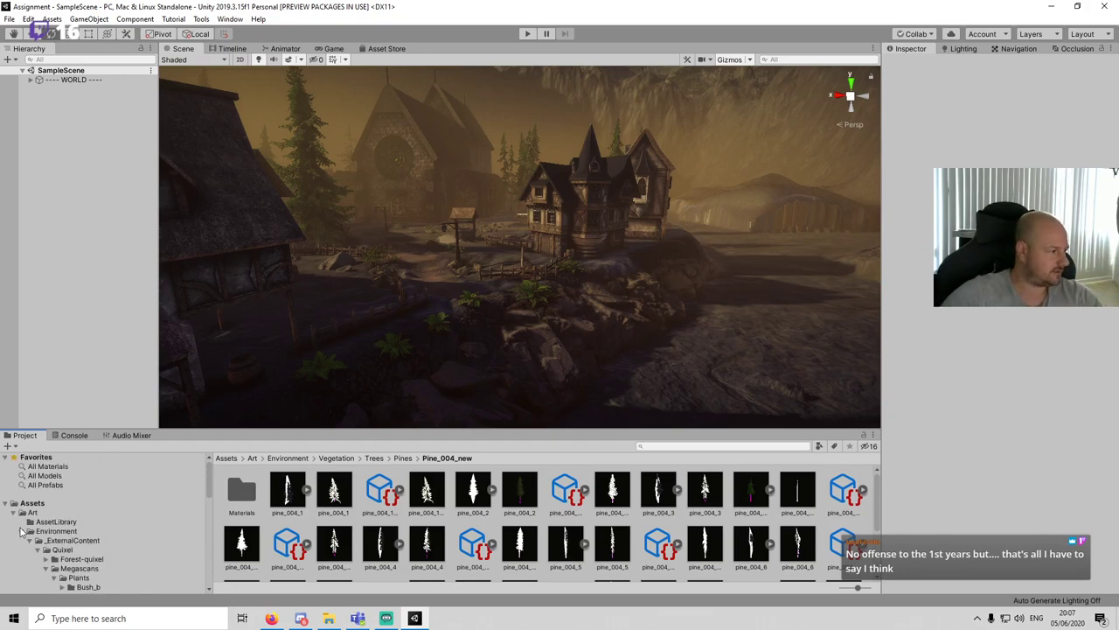
click(24, 533)
scroll(115, 535, down, 5)
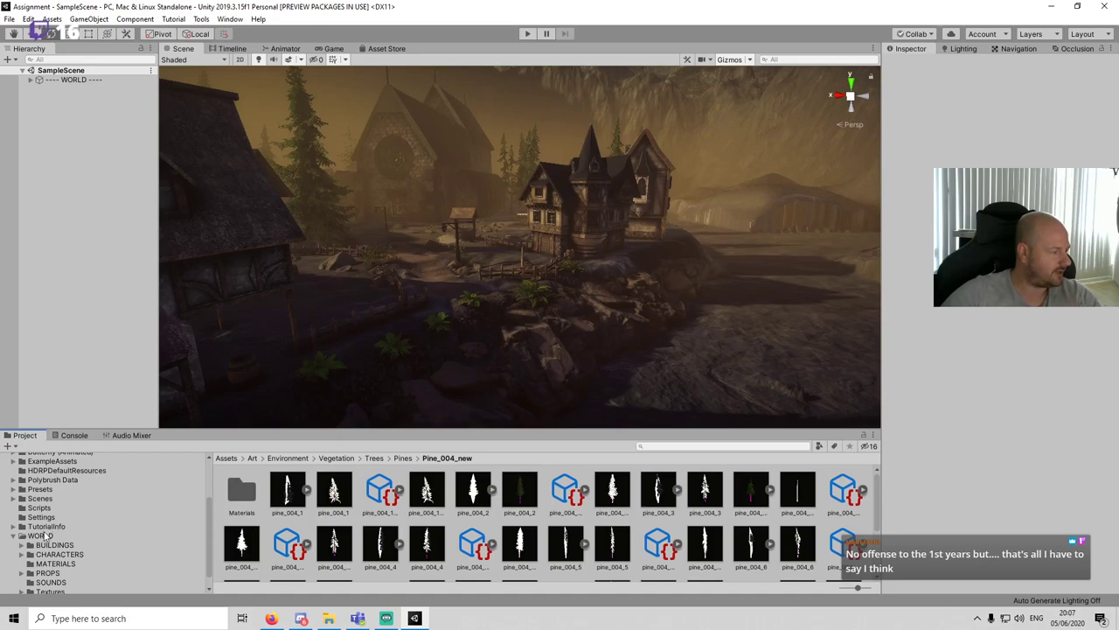
scroll(54, 544, down, 2)
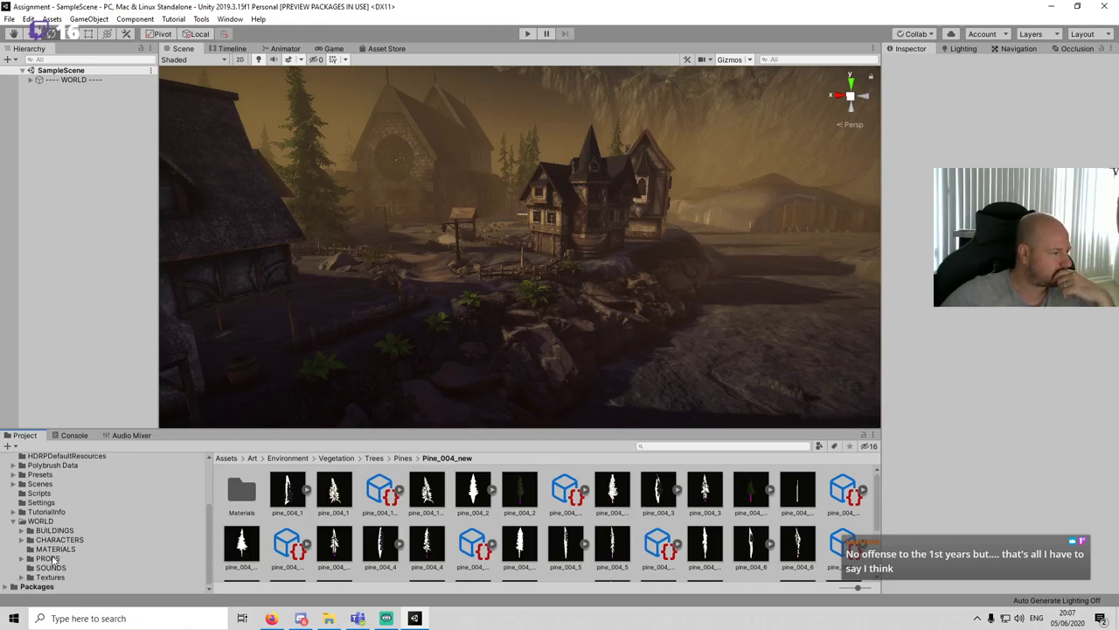
click(48, 558)
double_click(253, 490)
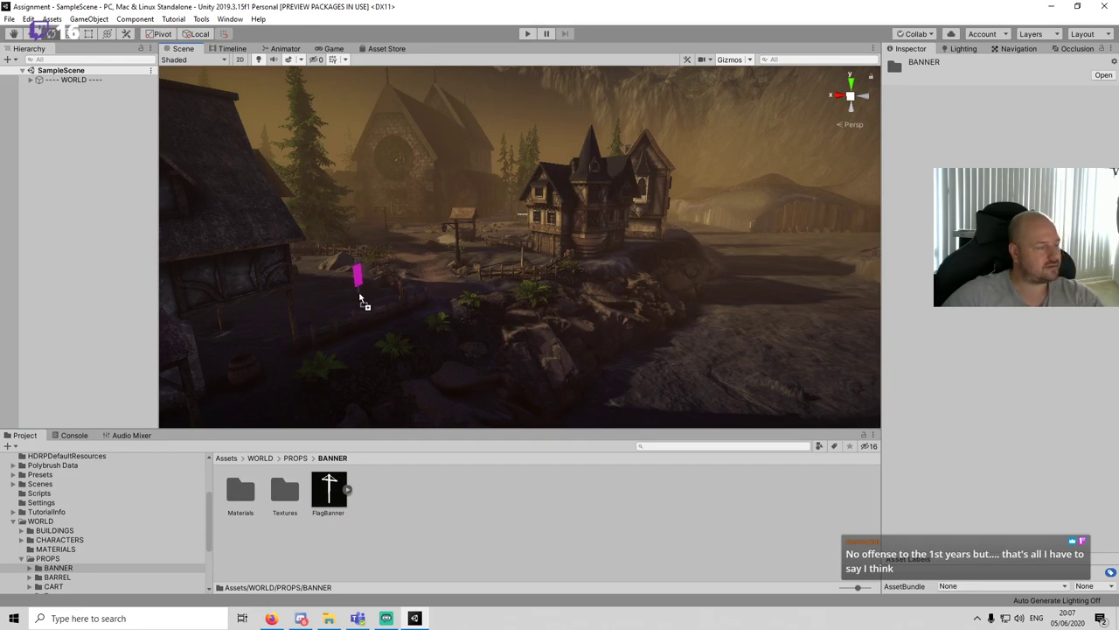
Step: Place the FlagBanner prop on the ground beside the wooden fence near the village houses
drag(380, 304, 382, 306)
key(f)
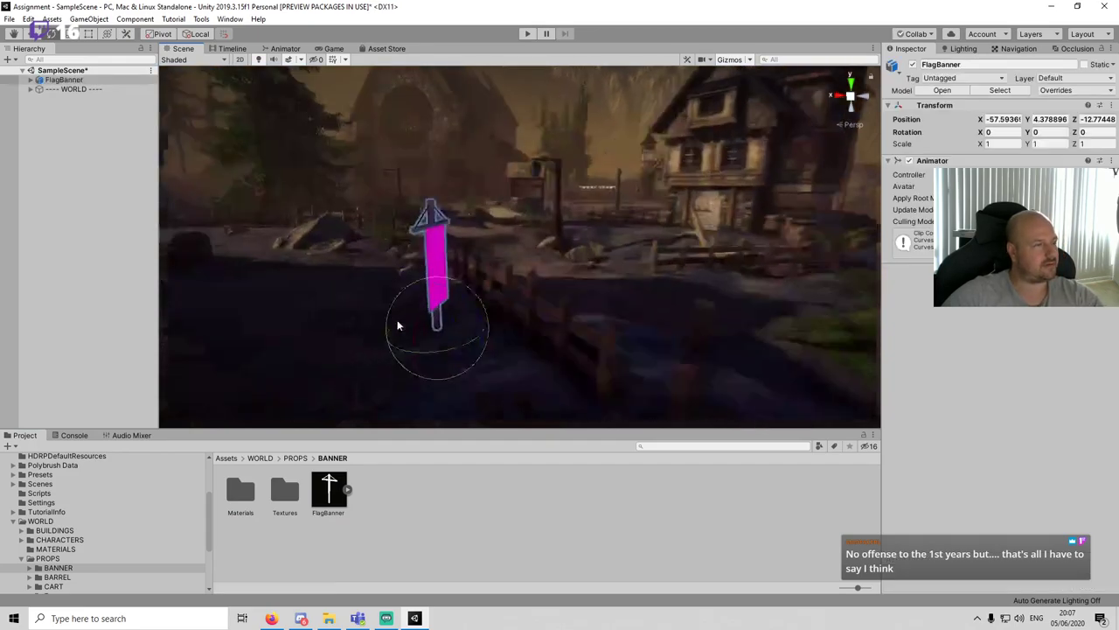
click(554, 484)
Step: Open the banner's Materials folder and select the Flag1 material
click(239, 511)
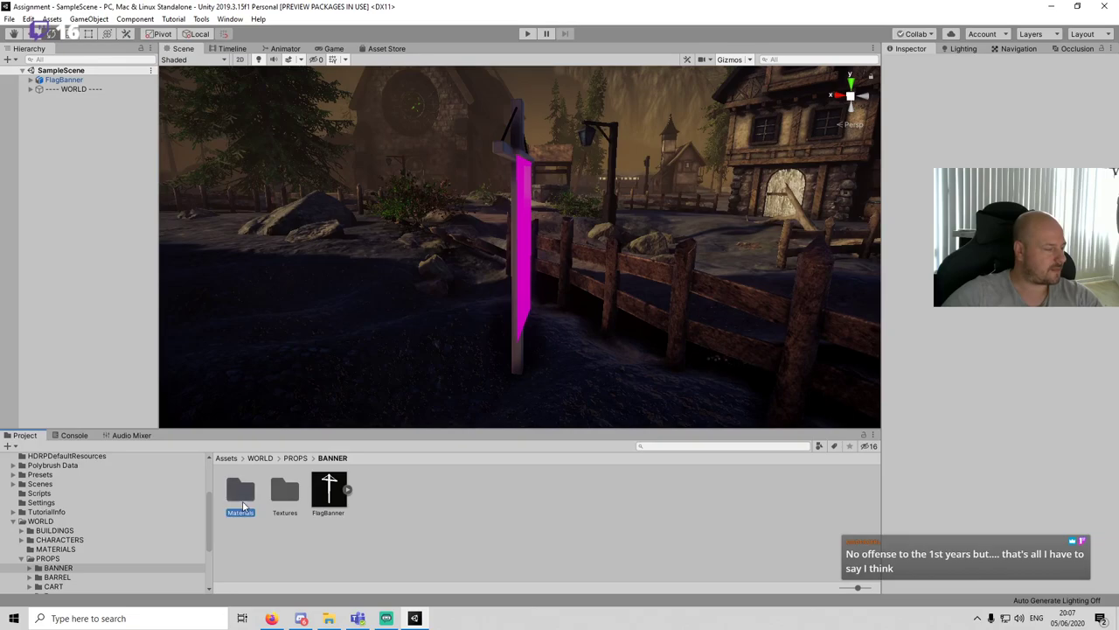
double_click(250, 494)
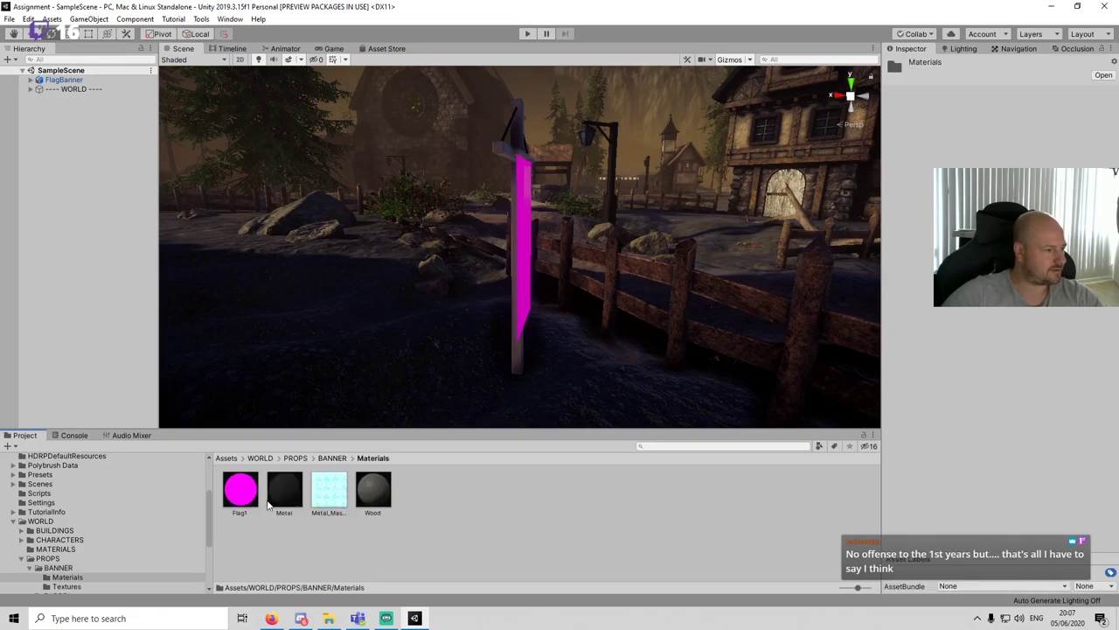
click(243, 492)
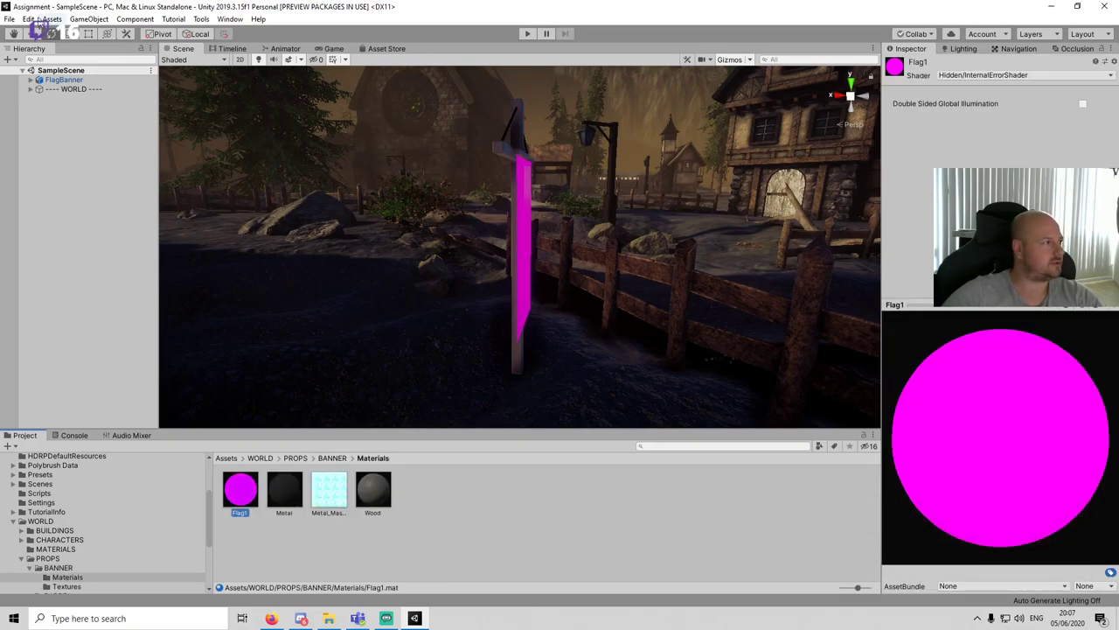
Step: Try to upgrade the selected Flag1 material to a High Definition material through the render pipeline conversion
click(33, 19)
mouse_move(115, 407)
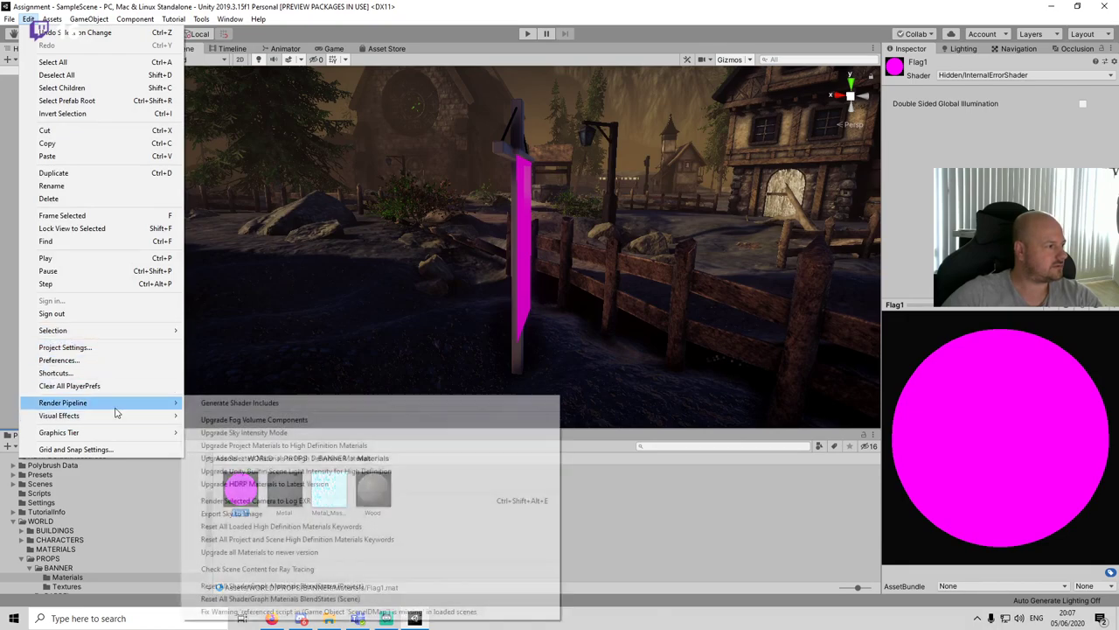
click(267, 458)
click(592, 331)
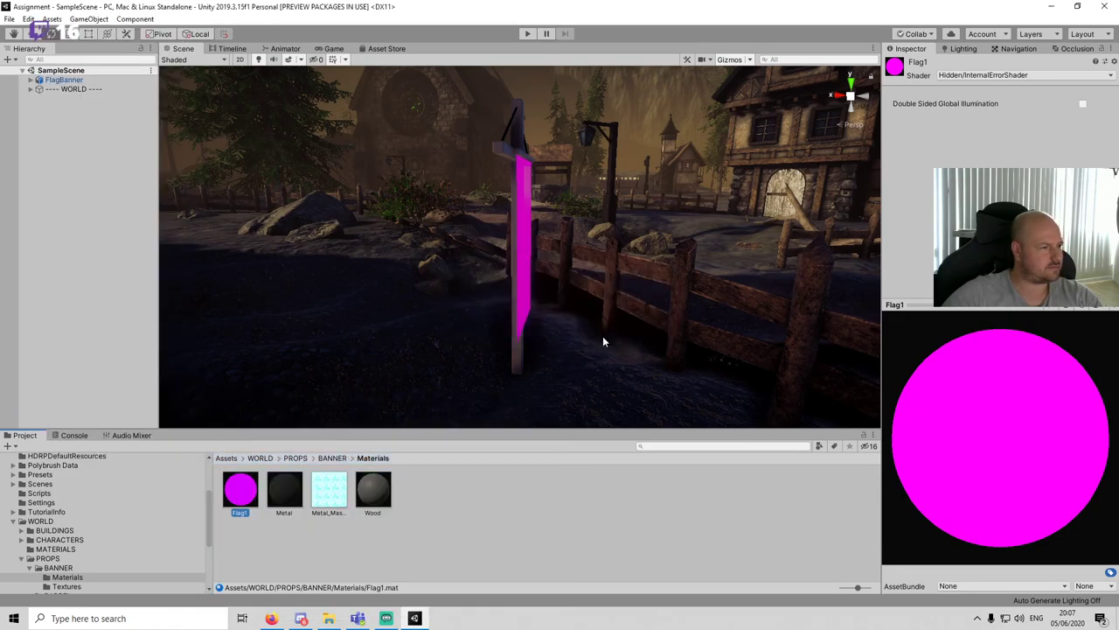
Step: Set the Flag1 material's shader to HDRP/Lit
click(991, 75)
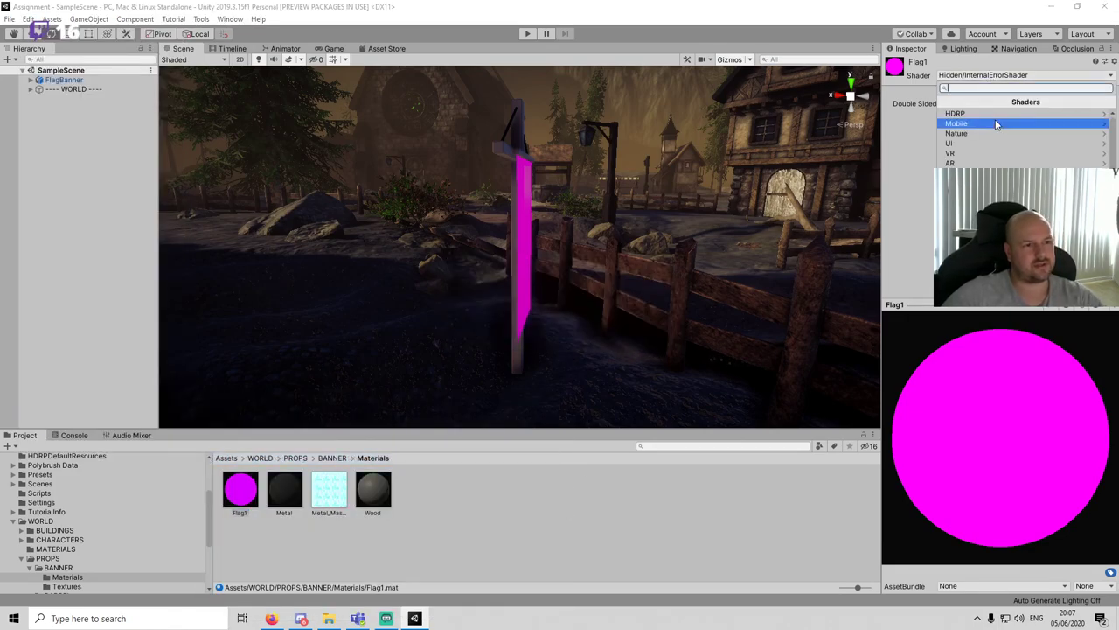
click(995, 124)
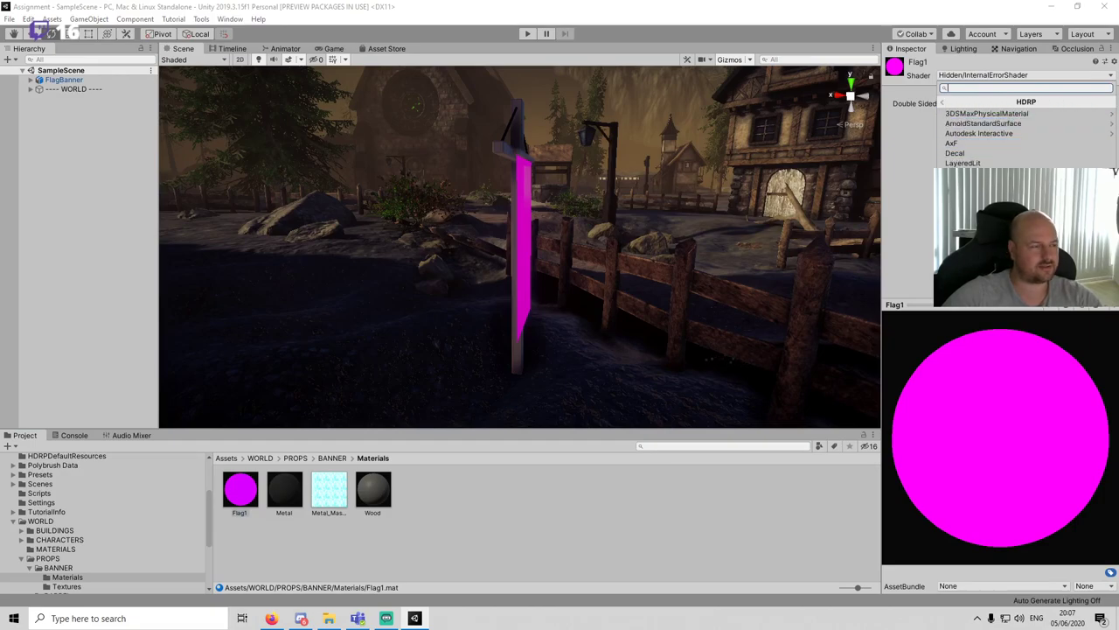
click(955, 183)
Step: Assign the FlagTest texture from the banner's Textures folder as Flag1's base map
alt+drag(562, 251, 407, 336)
click(67, 585)
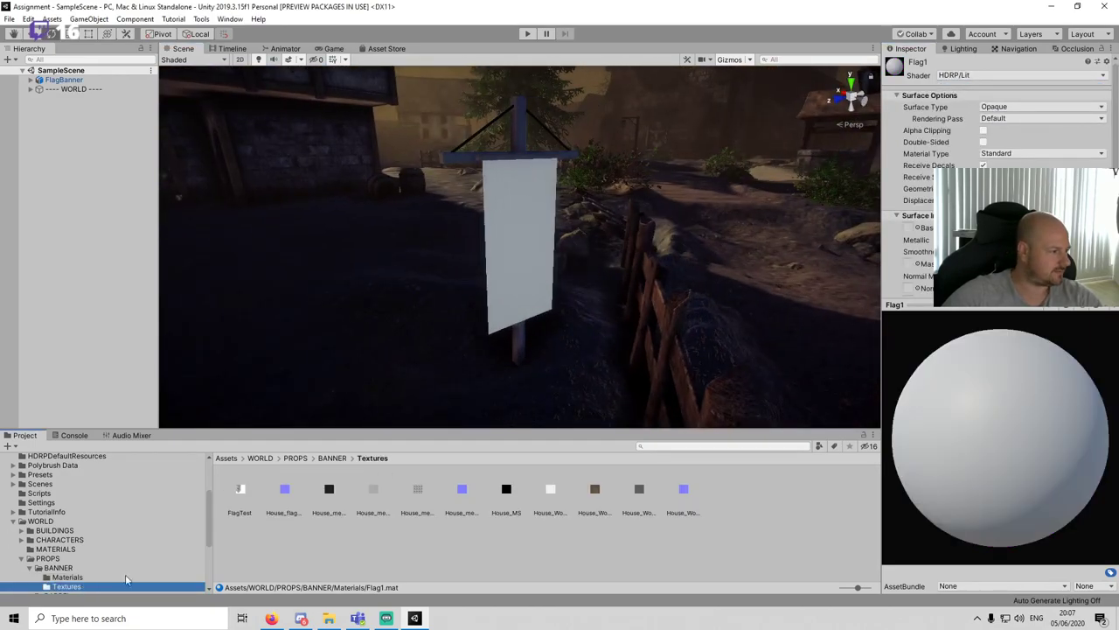
drag(238, 489, 915, 229)
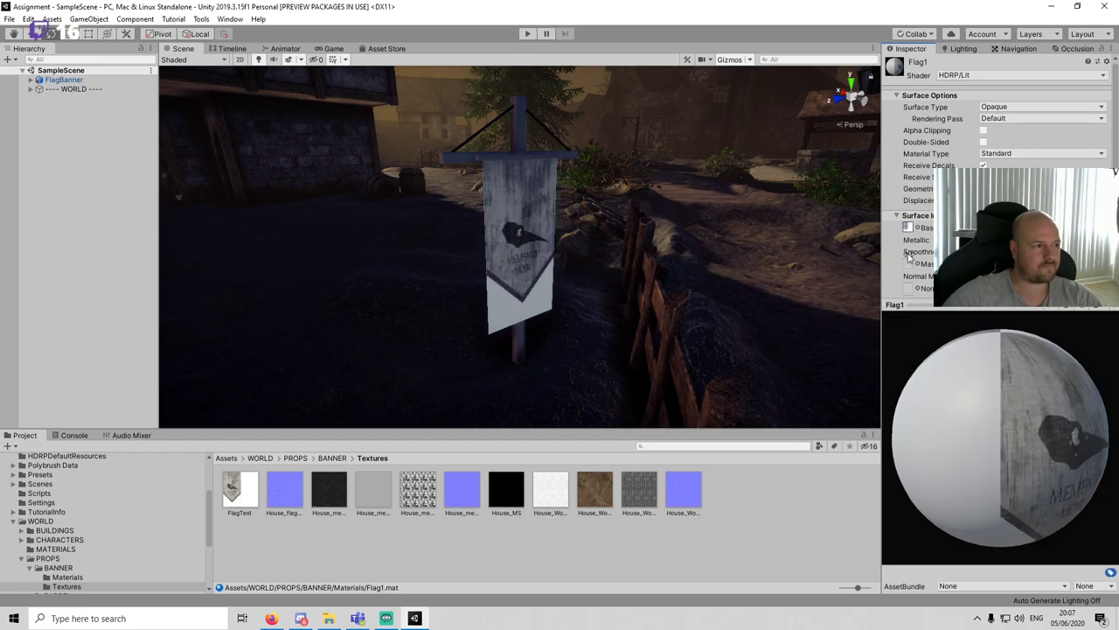
Step: Try Alpha Clipping on the Flag1 material and examine the banner's pointed lower edge up close
click(983, 130)
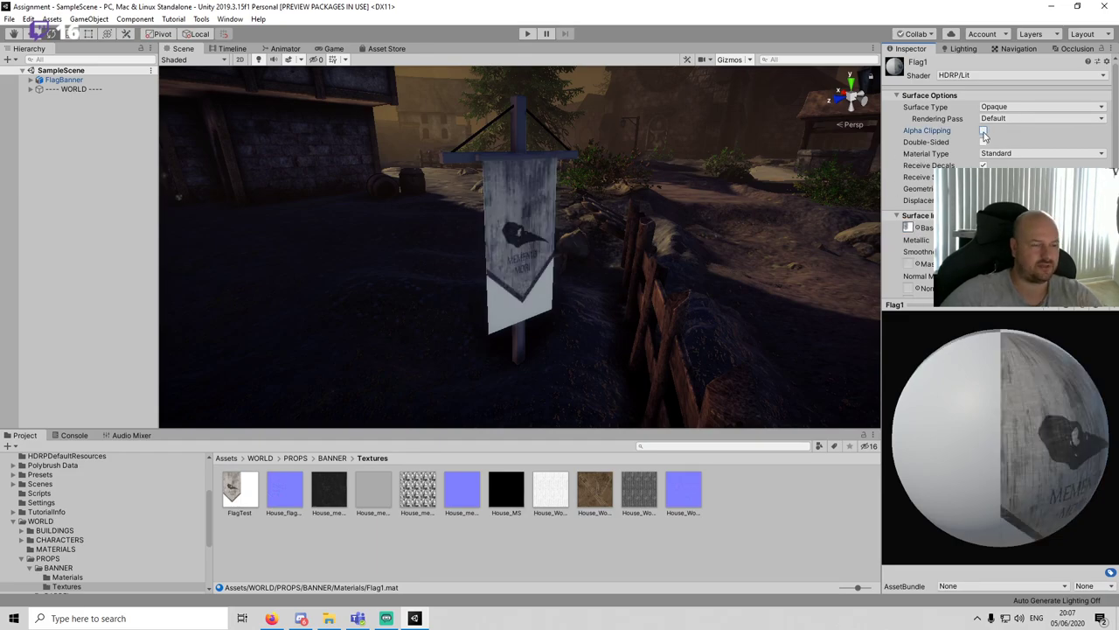
scroll(613, 261, up, 3)
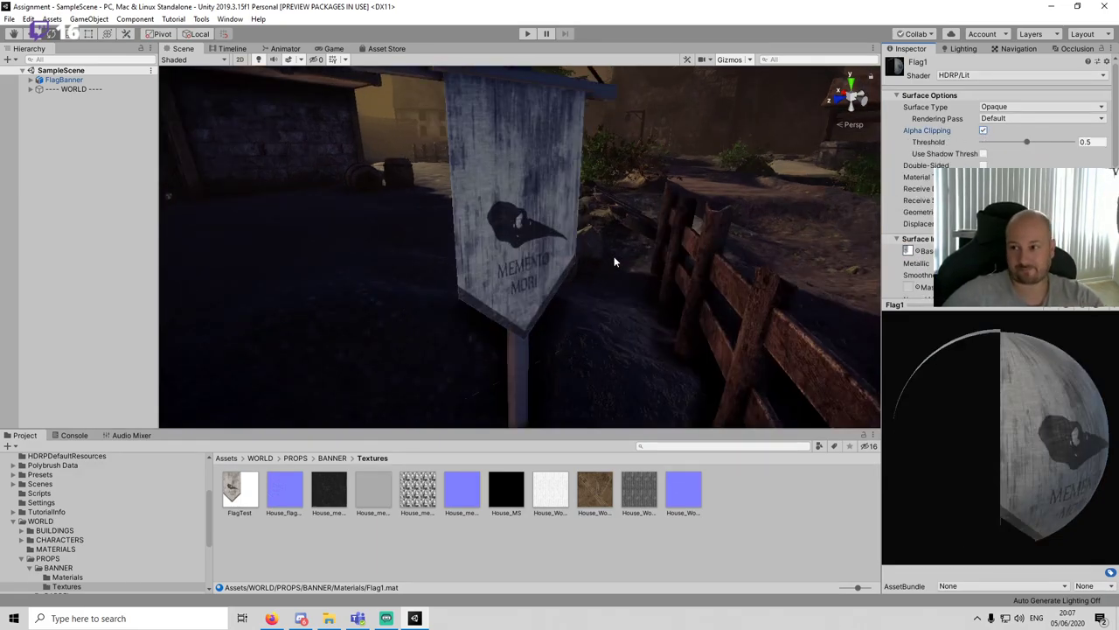
scroll(603, 271, up, 4)
scroll(531, 229, down, 4)
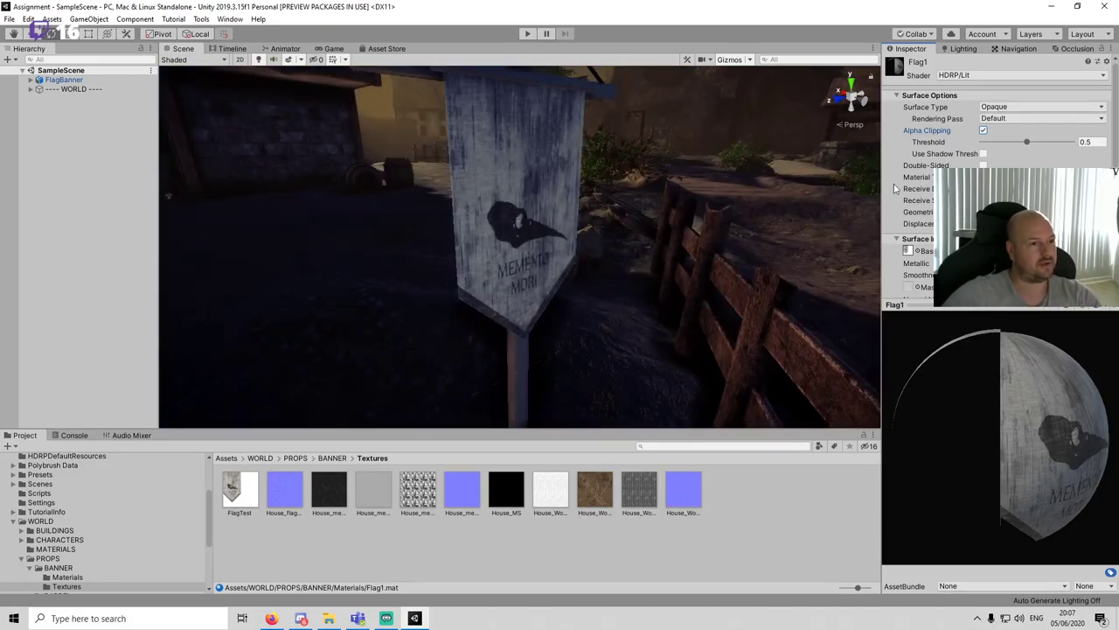
Step: Turn off Alpha Clipping on Flag1, try the Transparent surface type, and return it to Opaque
click(983, 130)
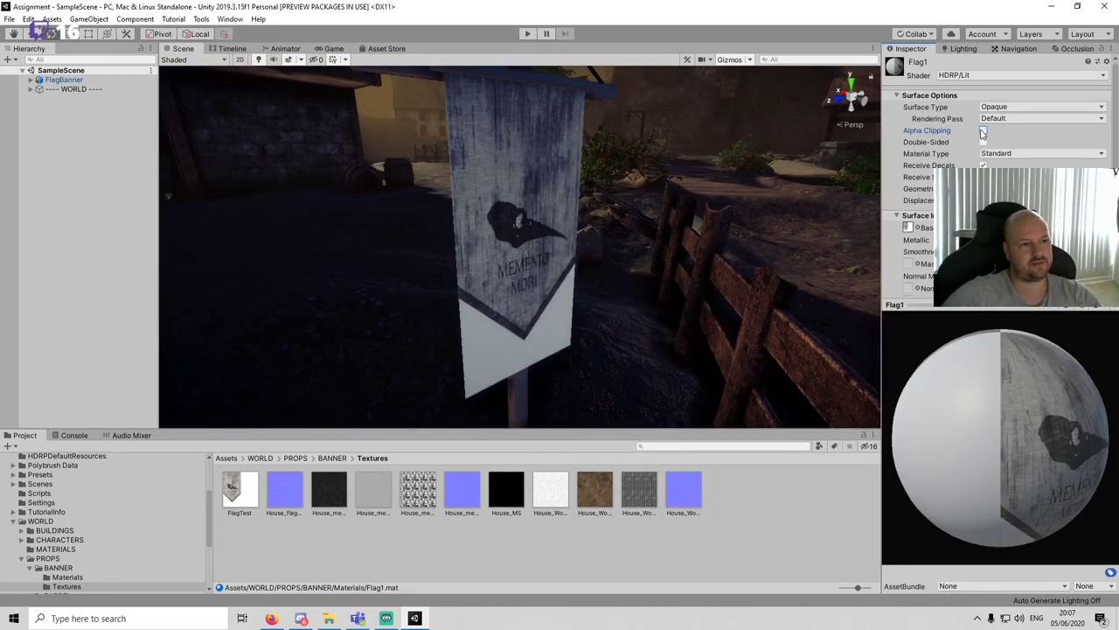
click(1023, 106)
click(1023, 130)
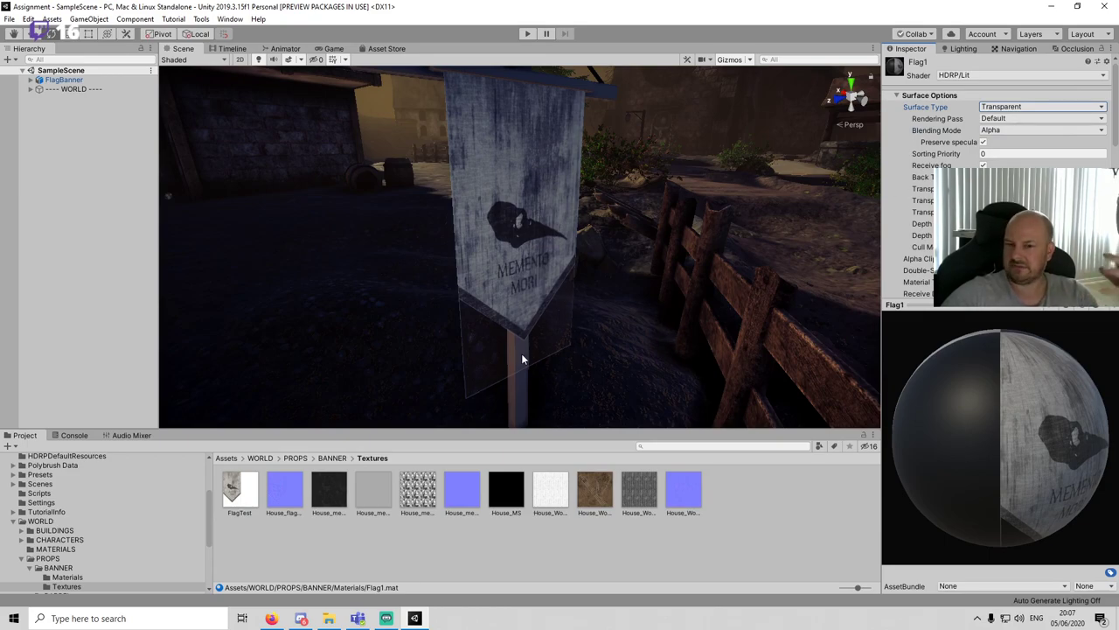
click(1021, 106)
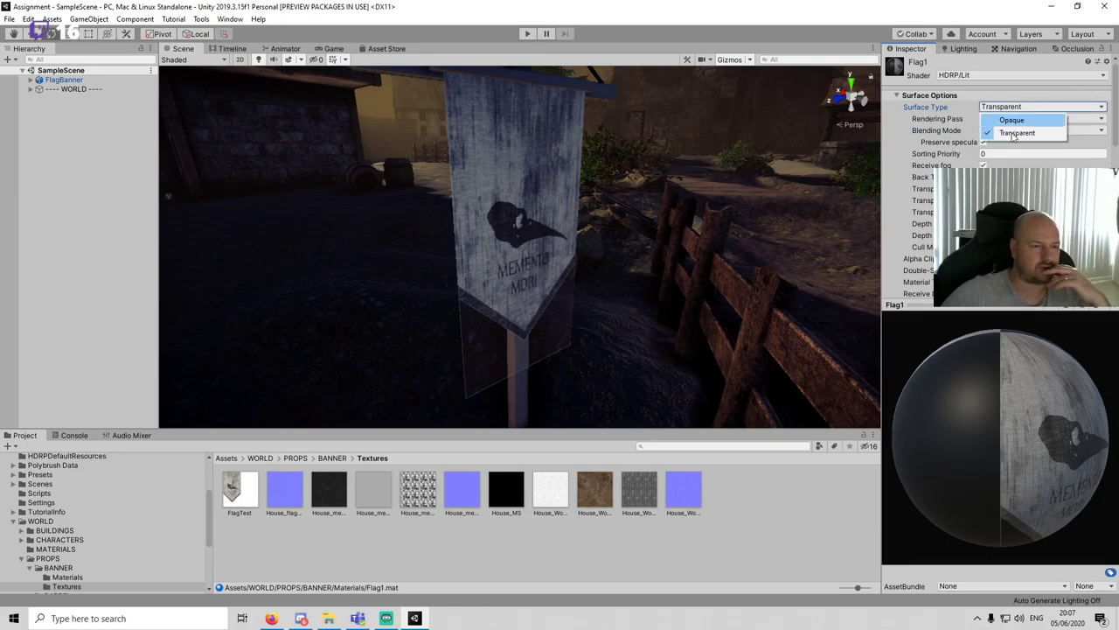
click(1012, 120)
Step: Enable Alpha Clipping on the opaque Flag1 material, adjust its threshold, and deselect the material
click(983, 130)
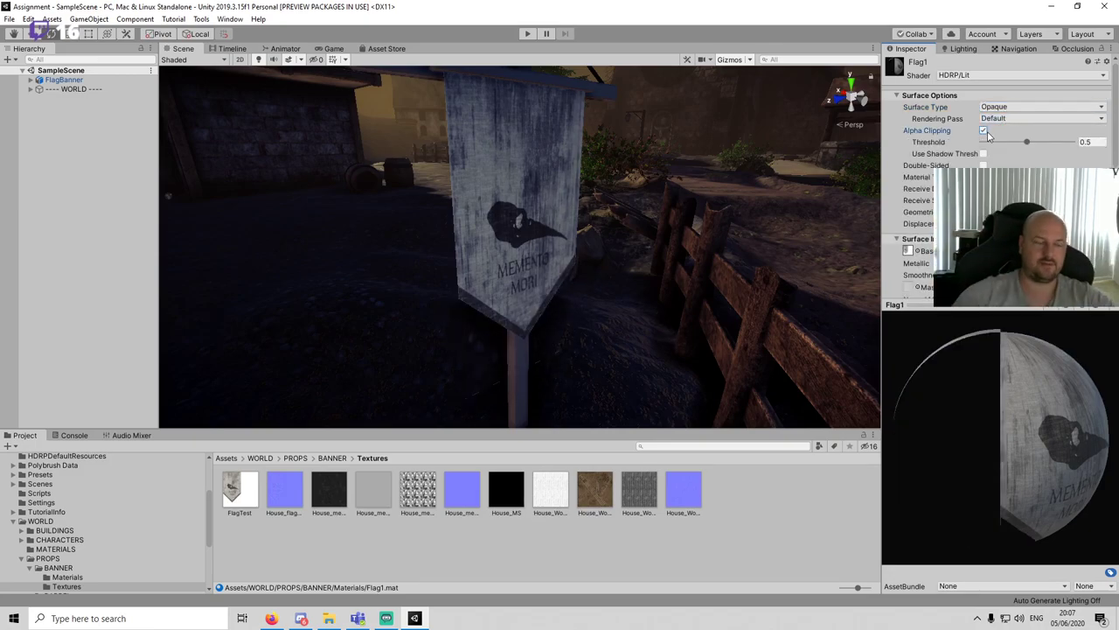
mouse_move(1027, 143)
mouse_down()
mouse_move(968, 158)
mouse_move(1040, 151)
mouse_up()
click(746, 480)
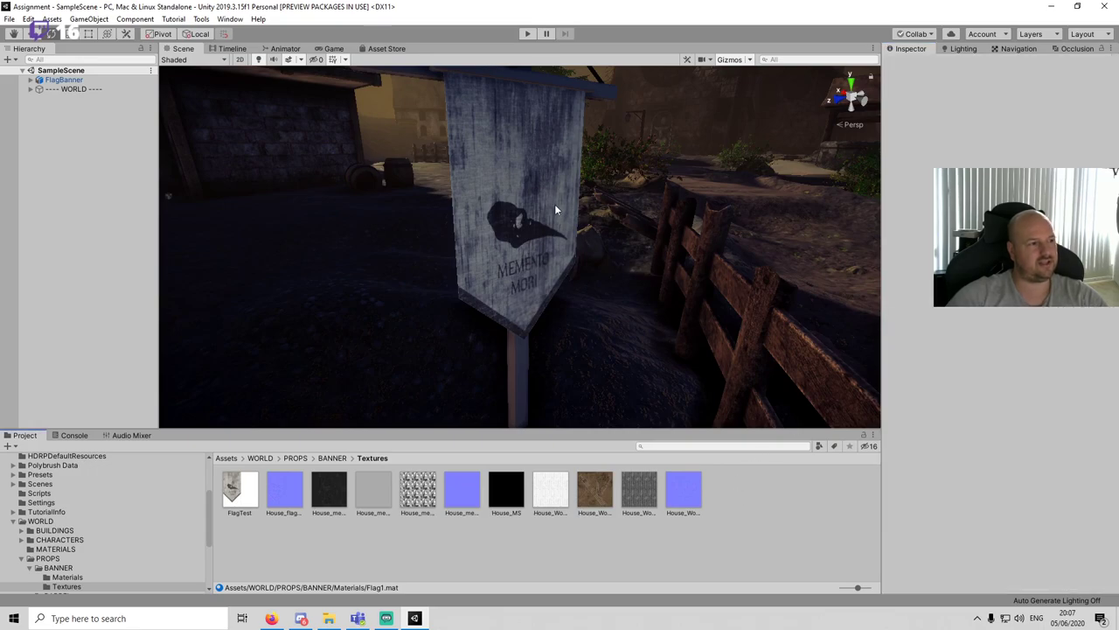
Step: Examine the flag banner and its separate Flag mesh from different distances
scroll(561, 229, down, 5)
scroll(562, 231, up, 5)
scroll(563, 230, down, 5)
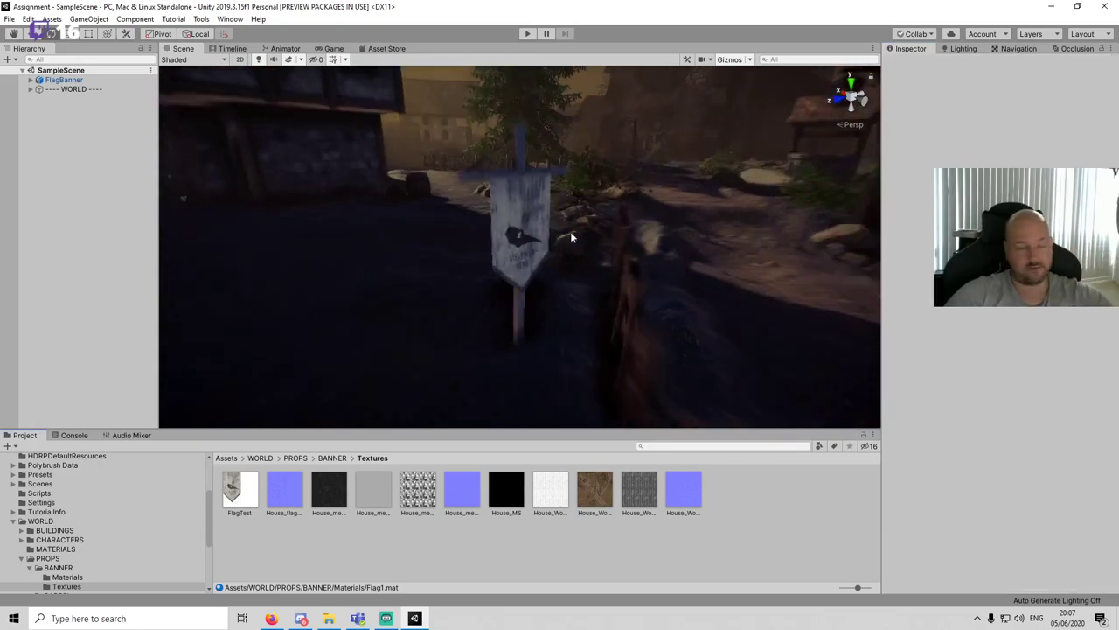
scroll(570, 231, up, 2)
click(538, 229)
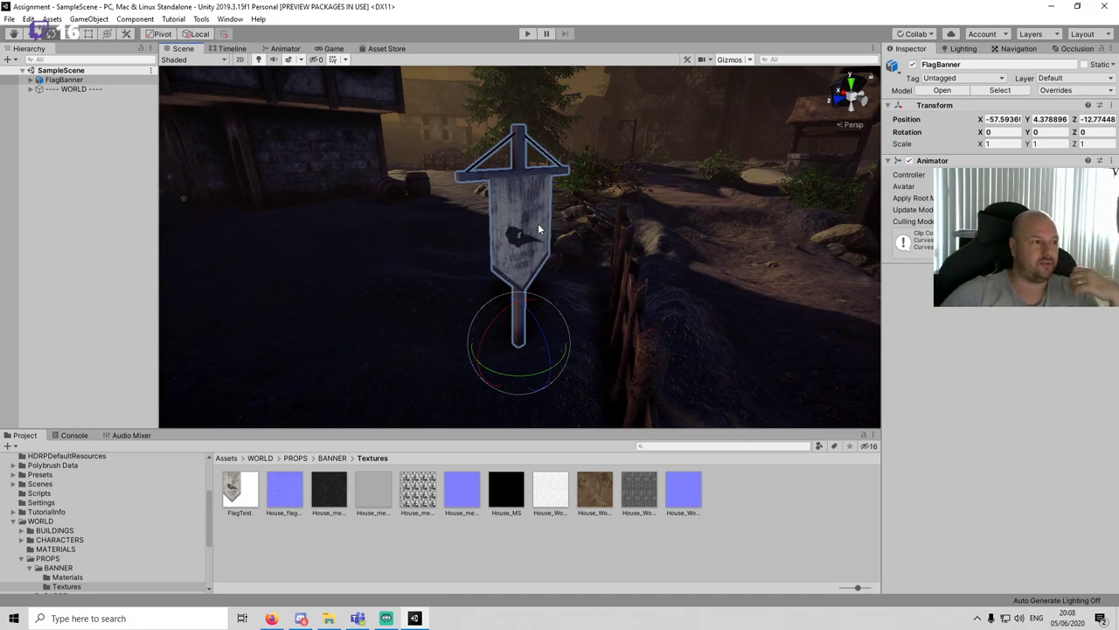
click(538, 225)
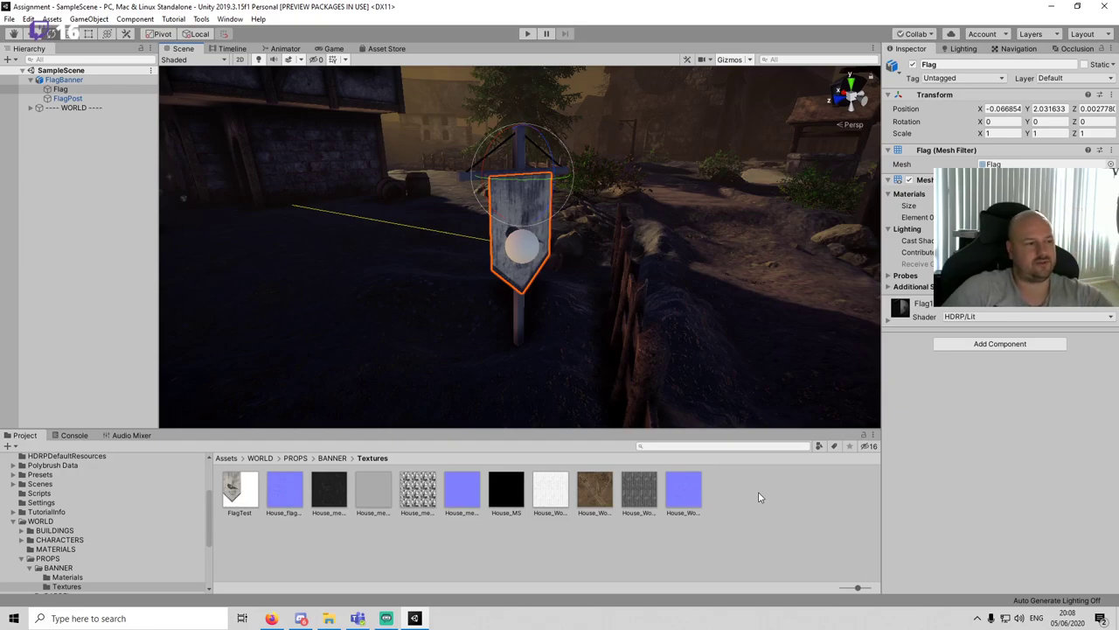
click(760, 517)
scroll(533, 237, up, 3)
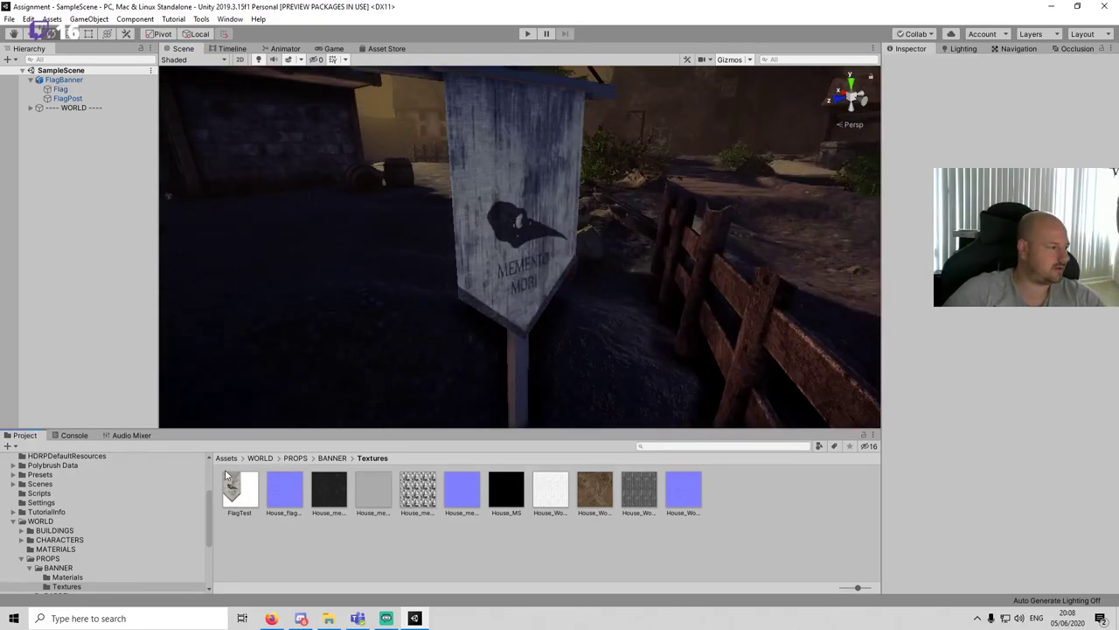
Step: Set the base colour of the flag post's Wood material to white (FFFFFF)
click(54, 98)
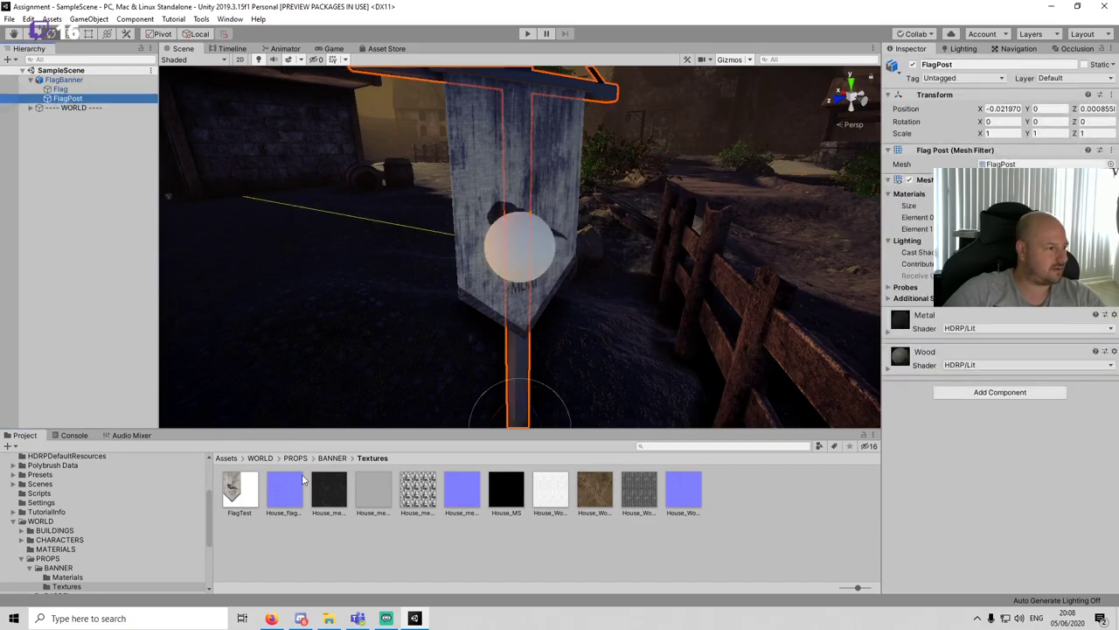
click(65, 577)
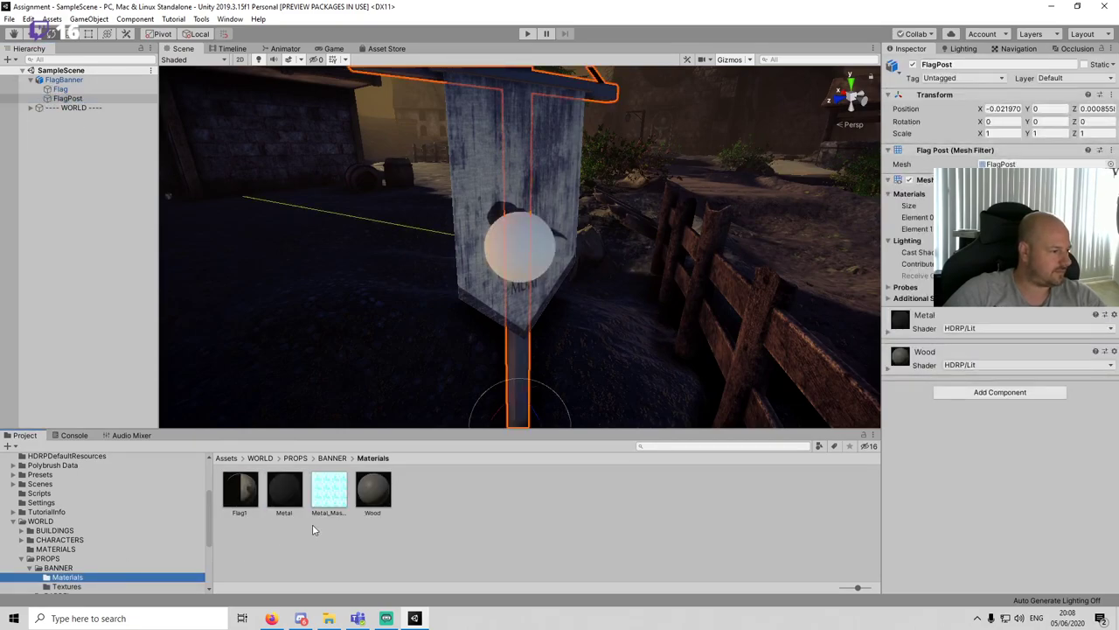
click(380, 493)
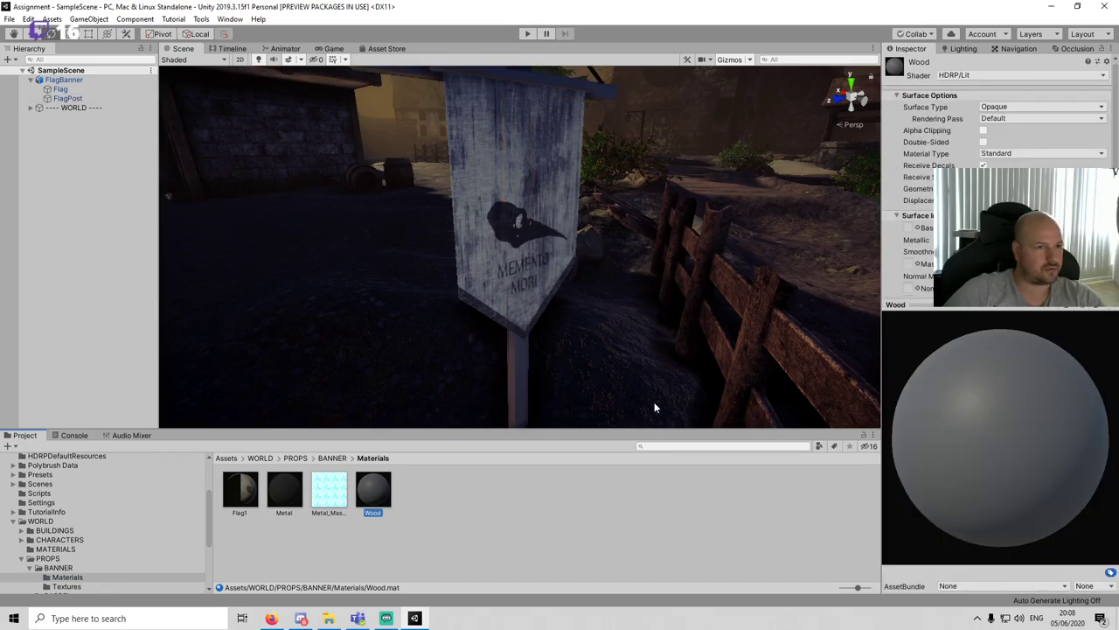
click(1031, 227)
drag(358, 229, 286, 173)
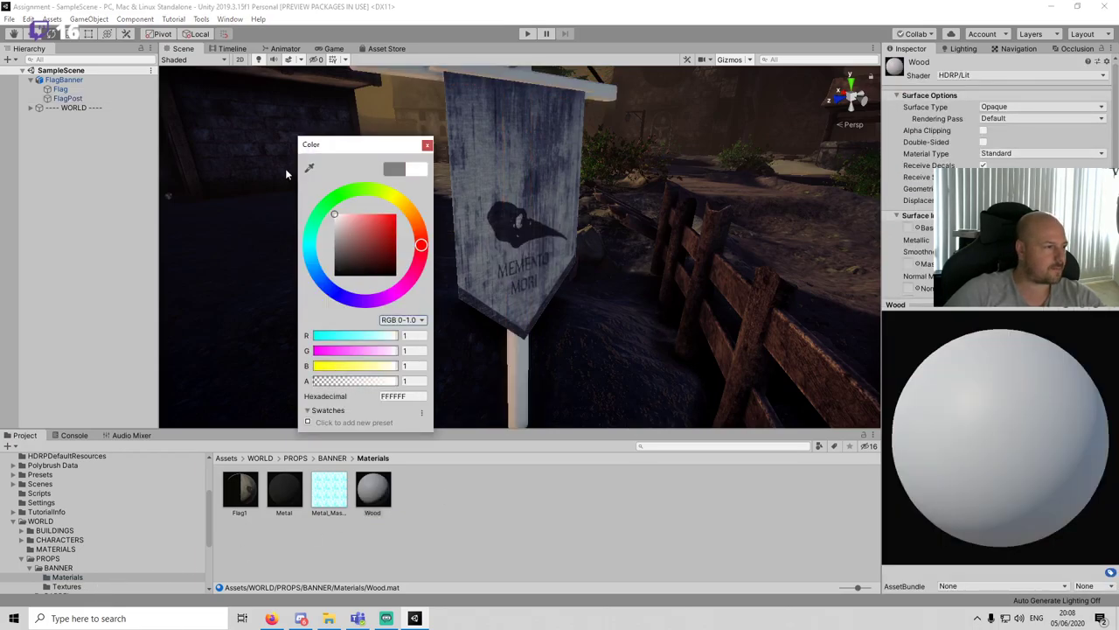
click(426, 146)
Step: Assign the brown wood texture as the Wood material's base map, along with the wood normal map, from the banner's Textures folder
scroll(92, 566, down, 2)
click(77, 551)
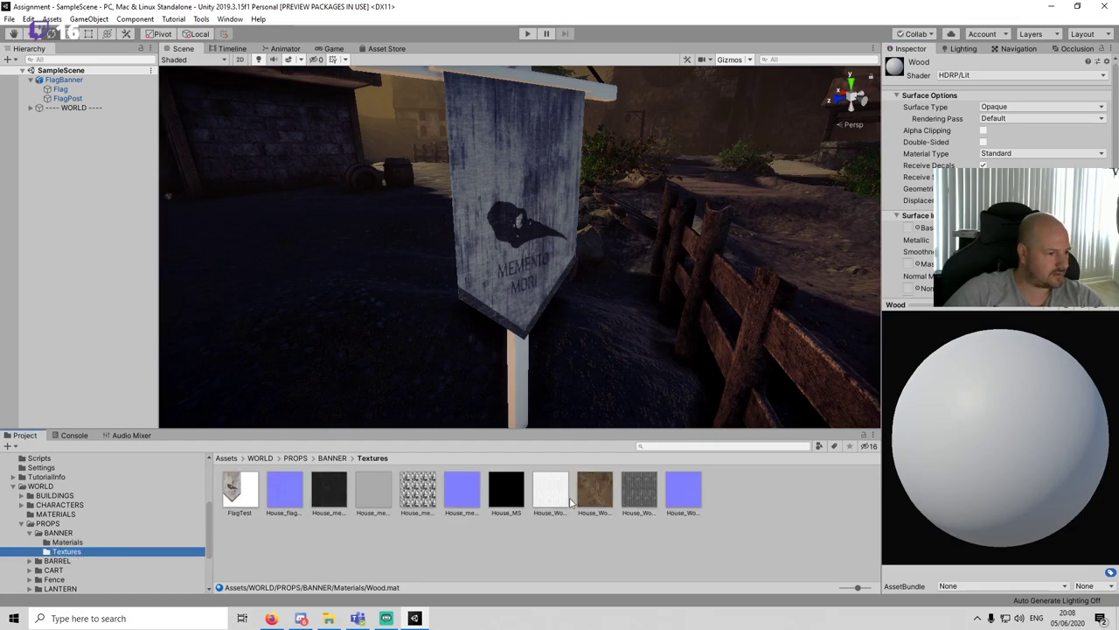
drag(594, 492, 911, 229)
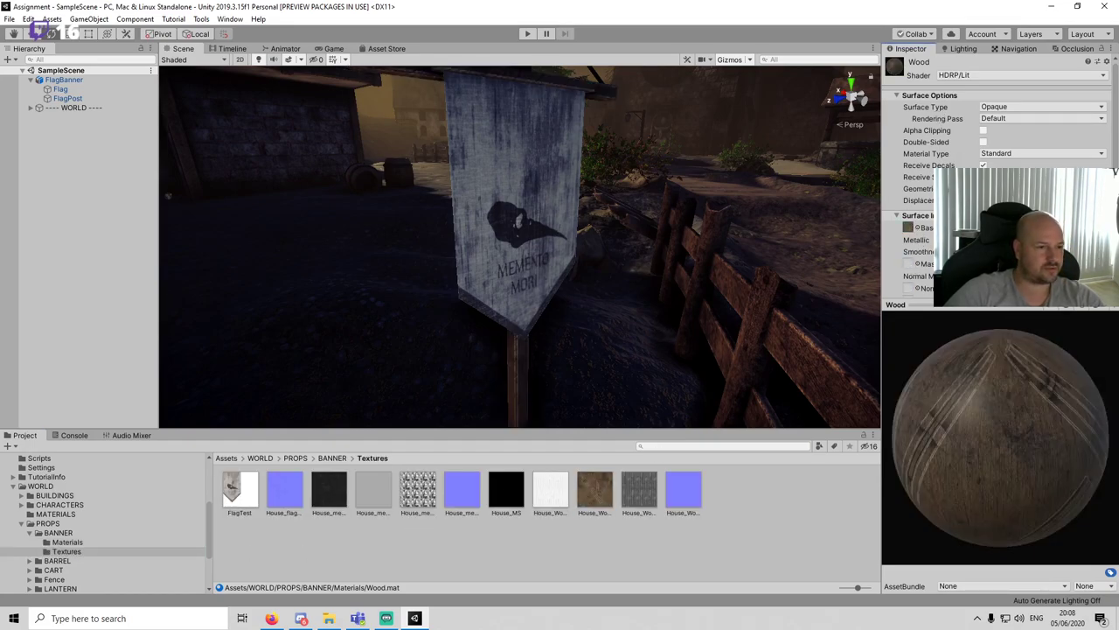
scroll(927, 236, down, 4)
scroll(953, 236, up, 2)
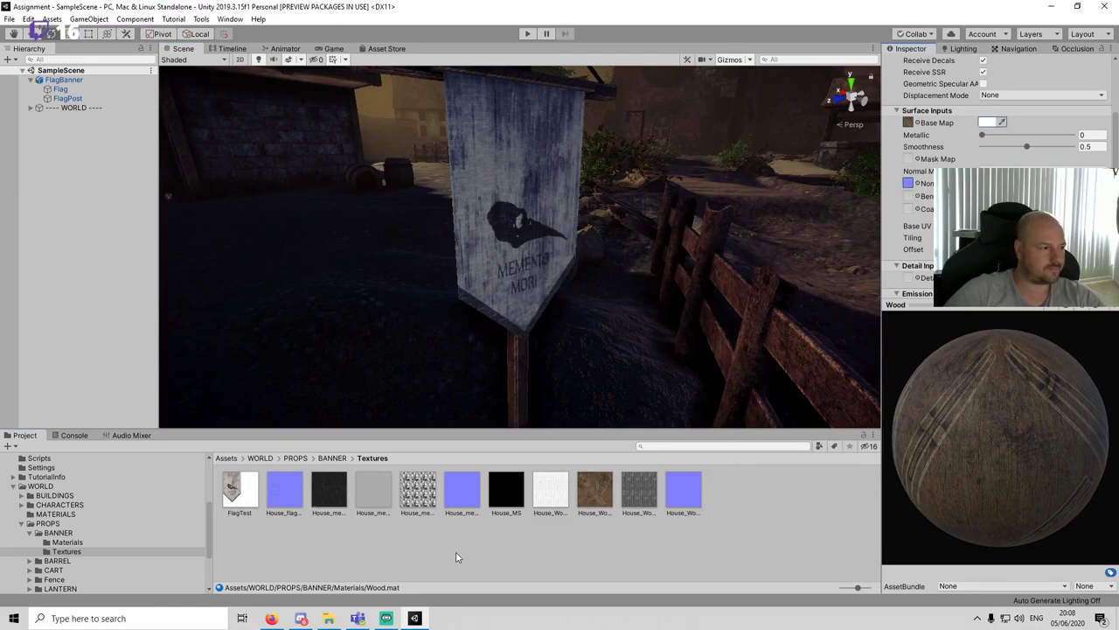
click(444, 532)
scroll(568, 225, down, 3)
scroll(562, 227, up, 3)
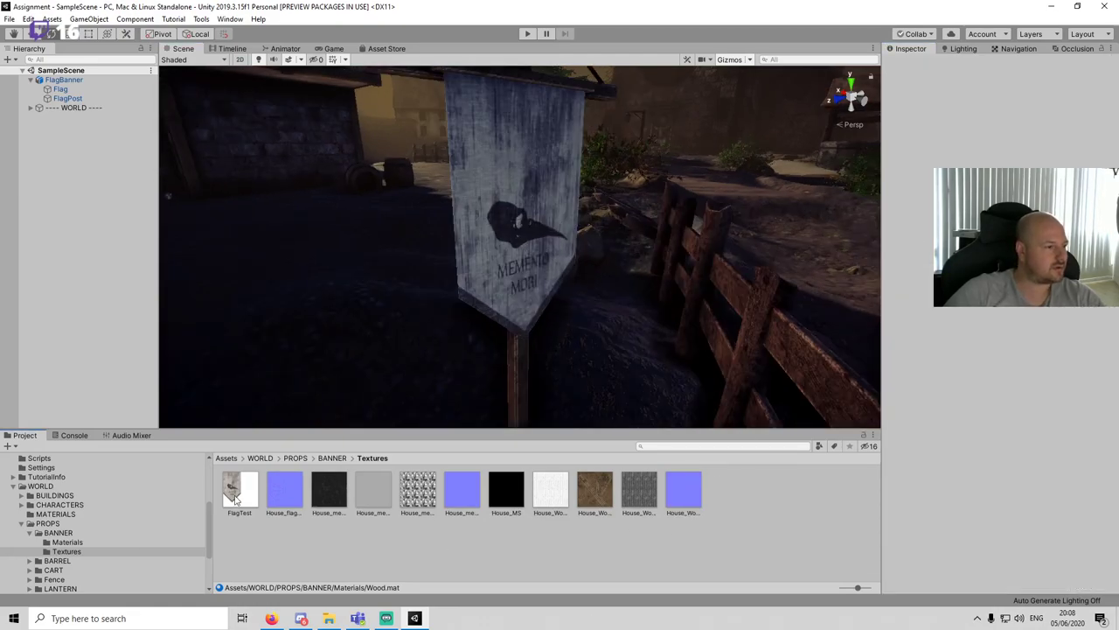
Step: Review the Metal material's texture maps and displacement settings alongside the banner's textures
click(103, 542)
click(290, 498)
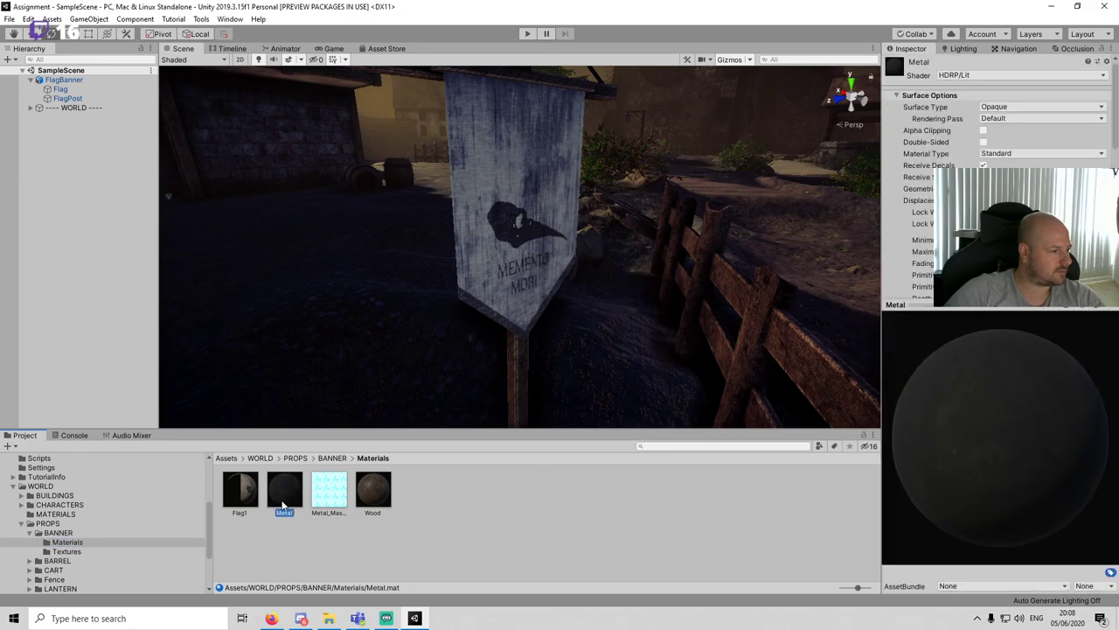
click(118, 553)
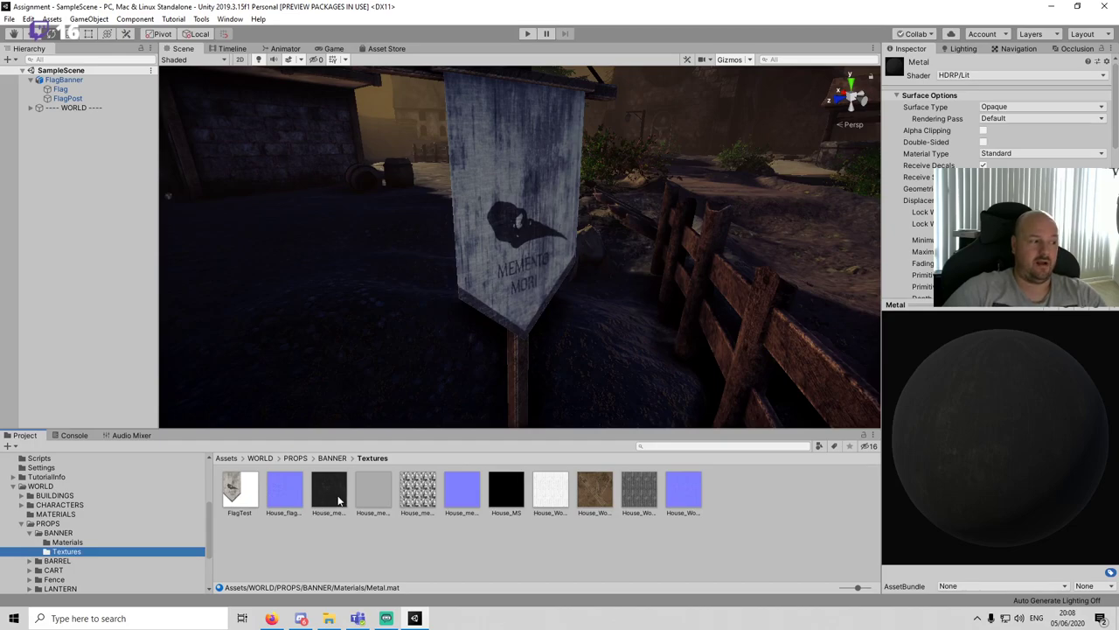
scroll(901, 258, down, 10)
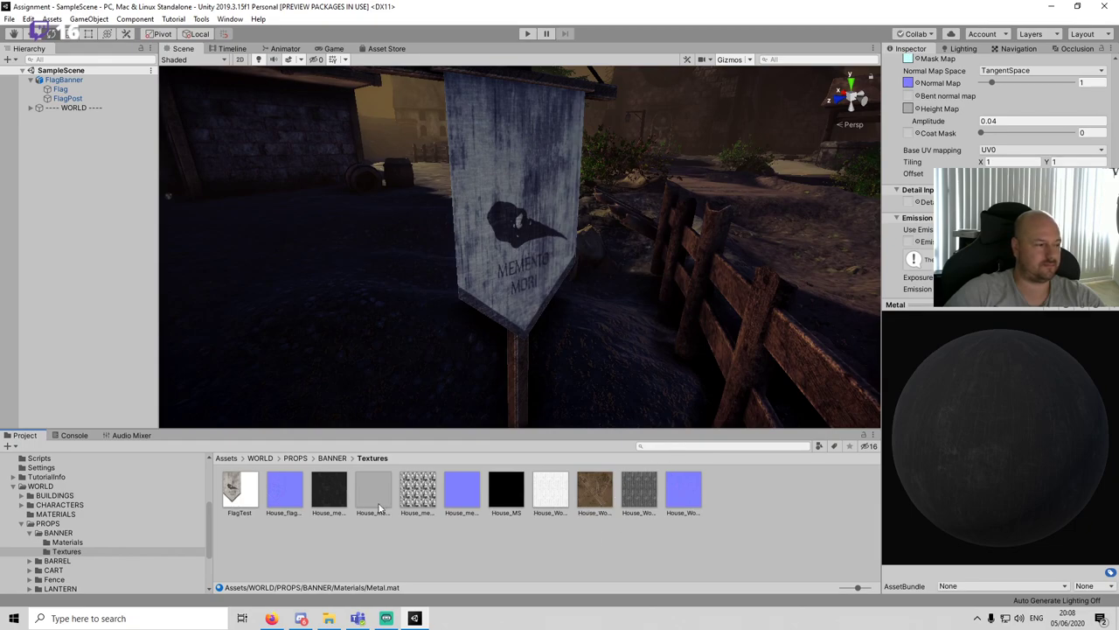
scroll(1012, 163, up, 10)
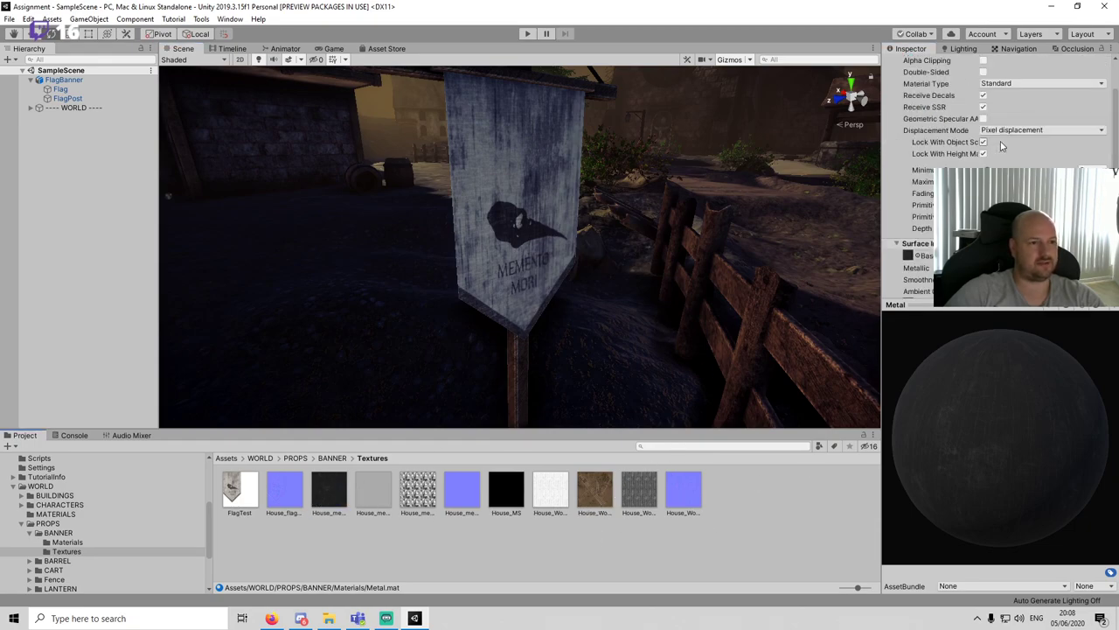
scroll(1012, 162, down, 6)
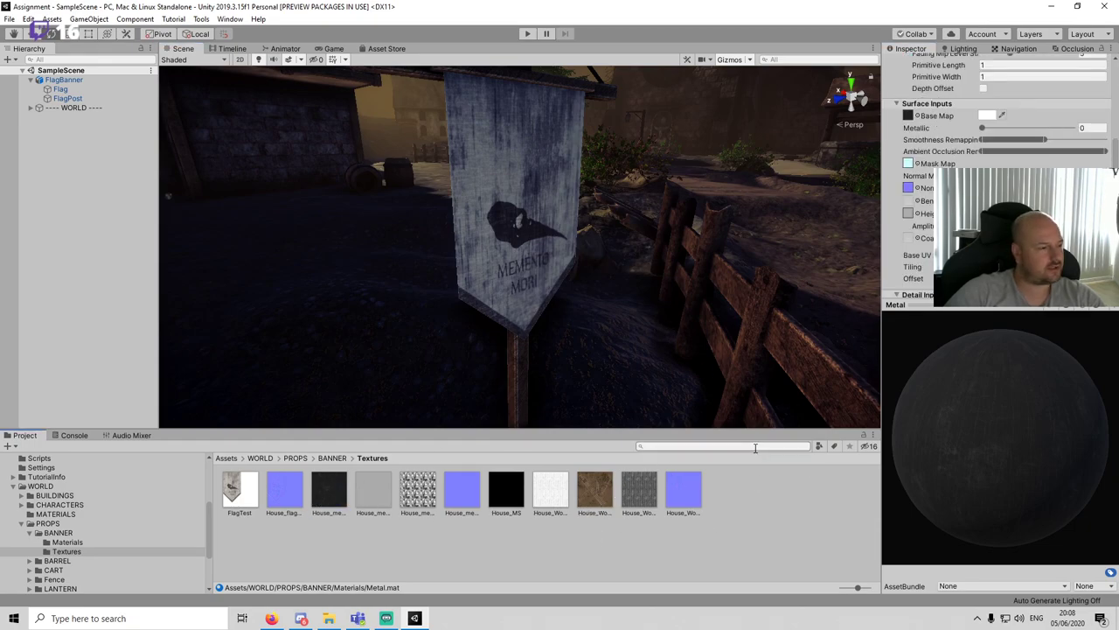
click(767, 509)
Step: Try adding a Cloth physics component to the FlagPost object
click(515, 231)
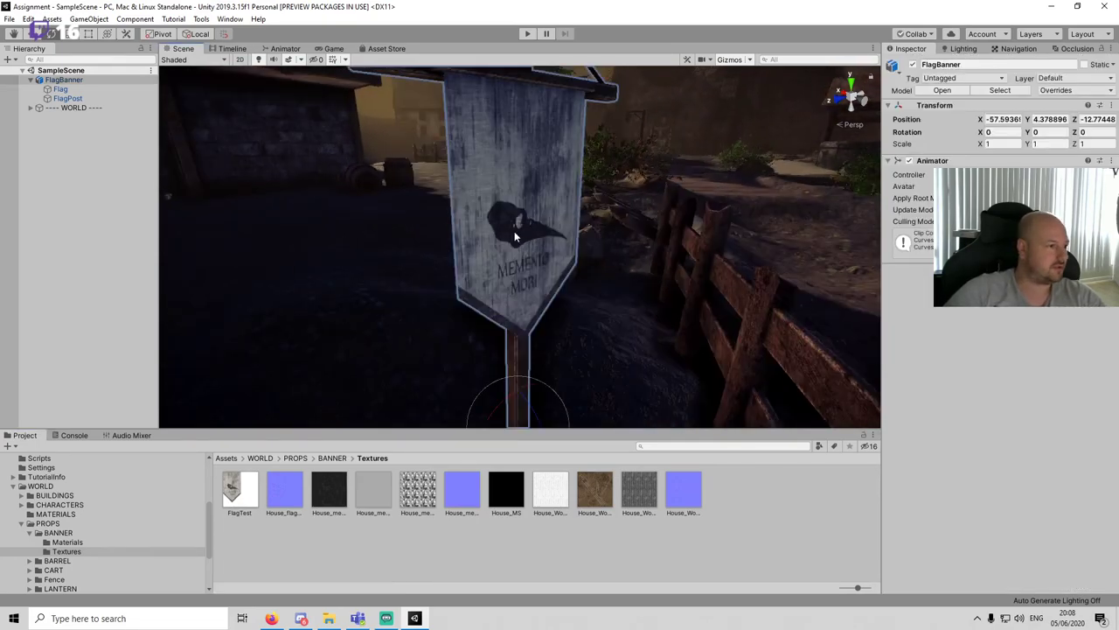
click(60, 89)
click(67, 97)
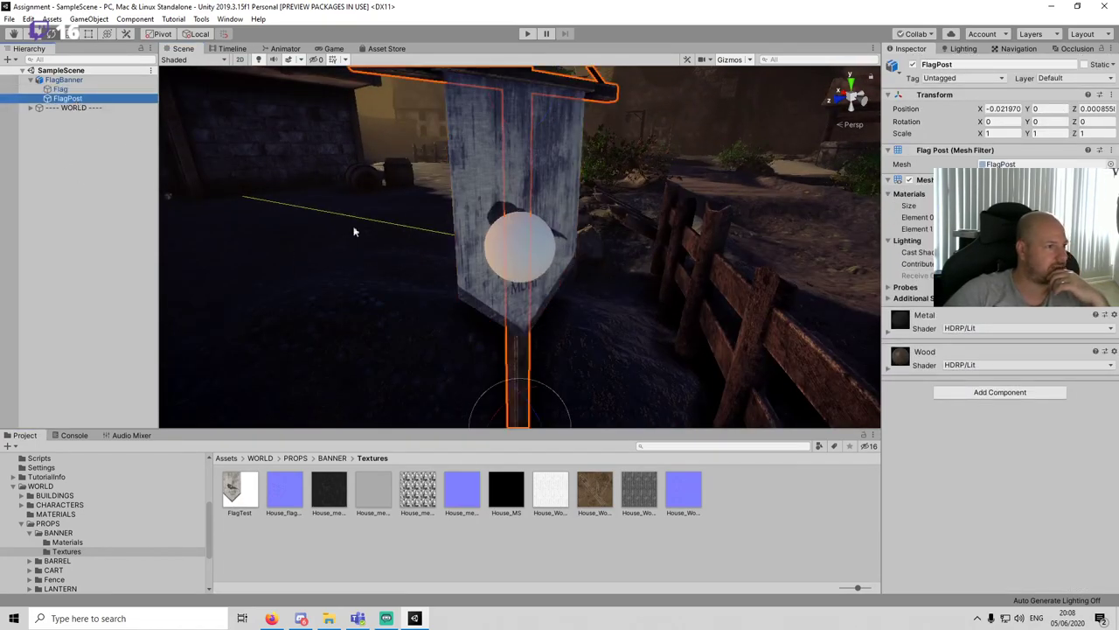
click(989, 394)
scroll(988, 507, down, 3)
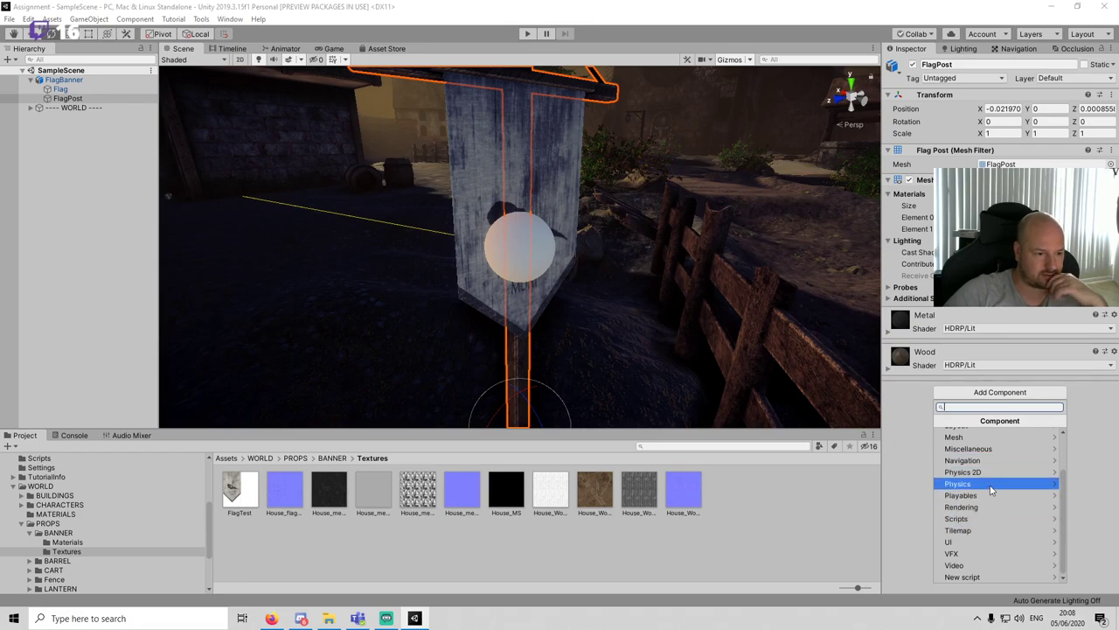
click(991, 491)
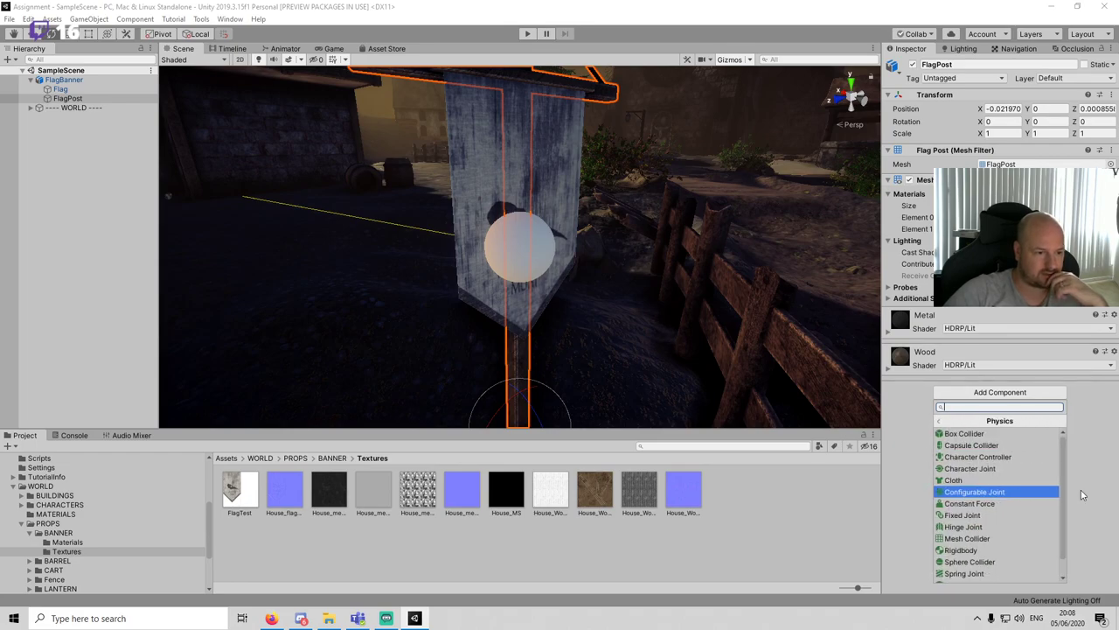
click(988, 483)
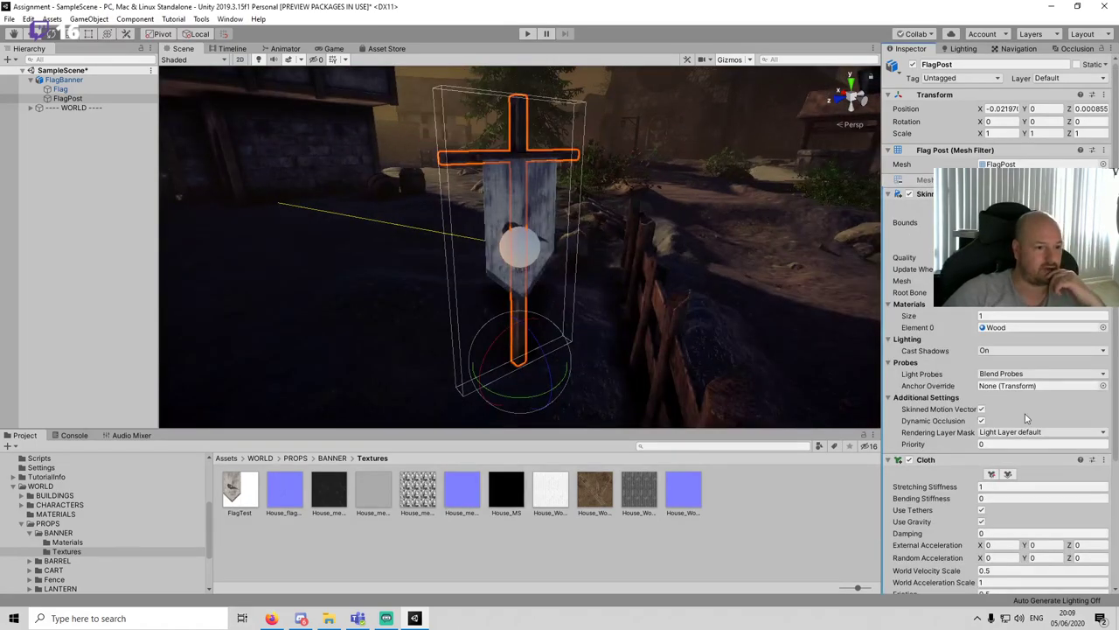
Step: Open cloth constraint editing for FlagPost and examine the post's crossbar up close
scroll(1026, 419, down, 3)
click(990, 311)
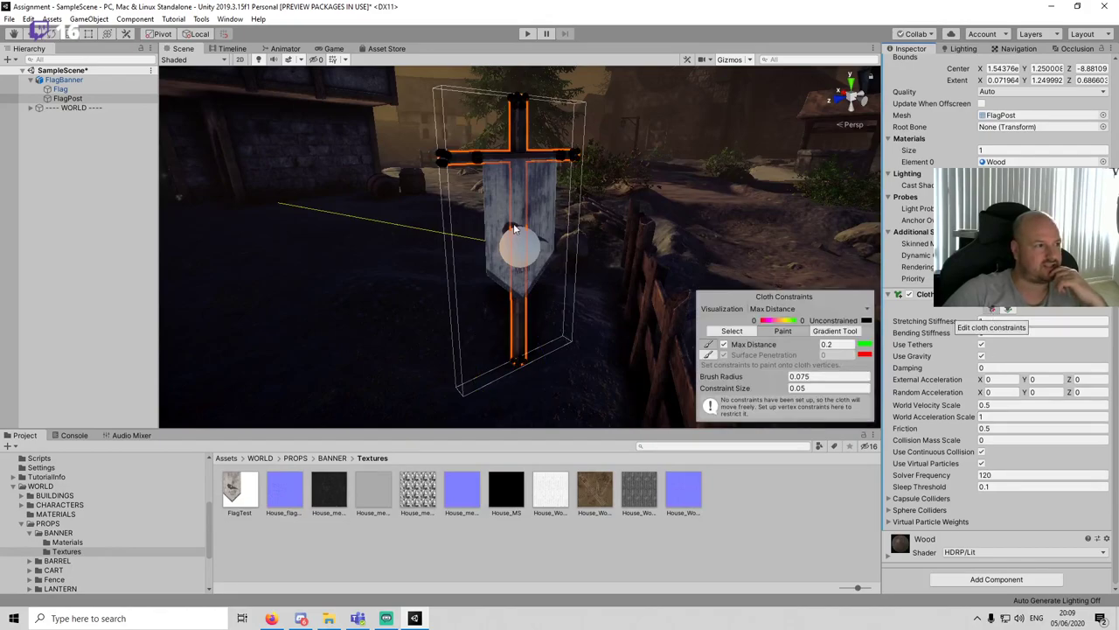
middle_drag(590, 231, 561, 320)
scroll(501, 242, up, 12)
click(734, 532)
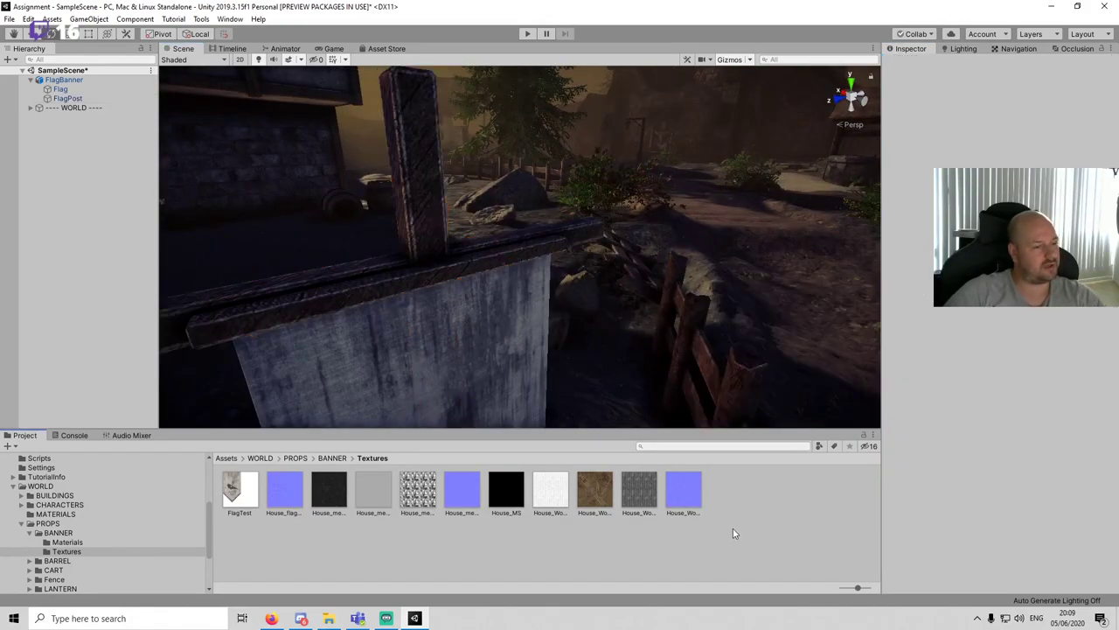
Step: Remove the Cloth component from FlagPost
click(109, 98)
scroll(942, 349, down, 3)
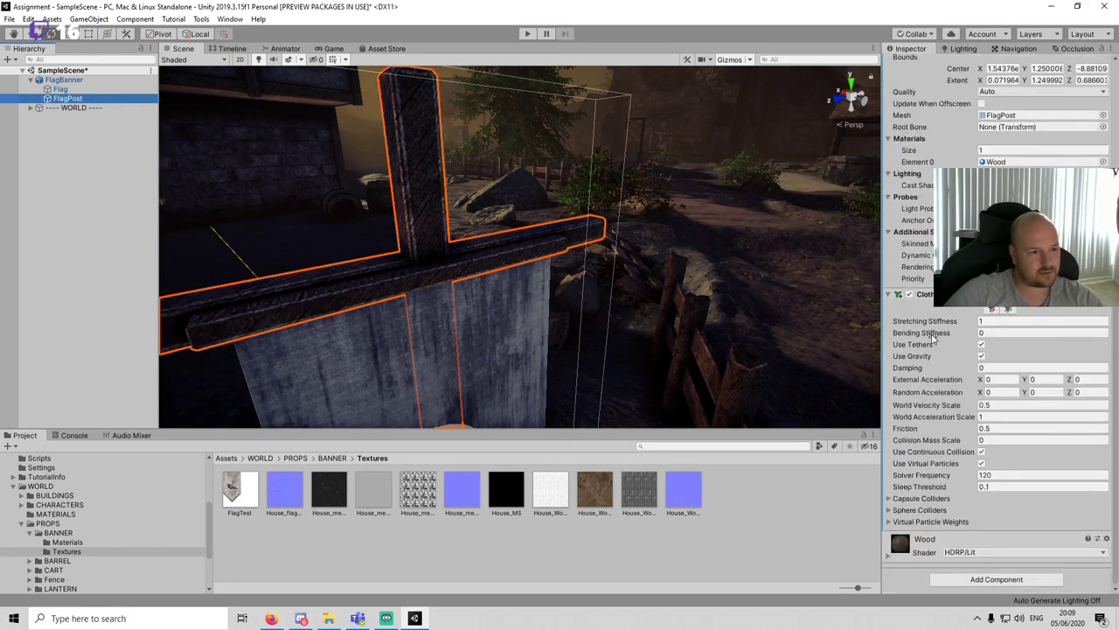
right_click(932, 298)
click(980, 332)
Step: Add a Cloth physics component to the banner's Flag object
click(64, 79)
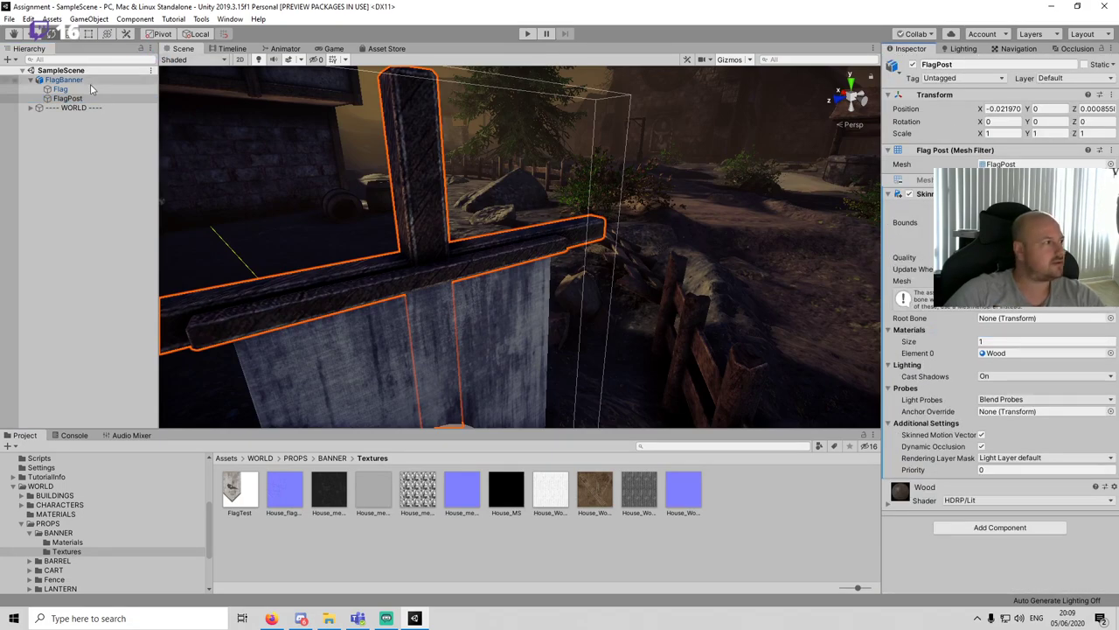
click(135, 89)
click(963, 348)
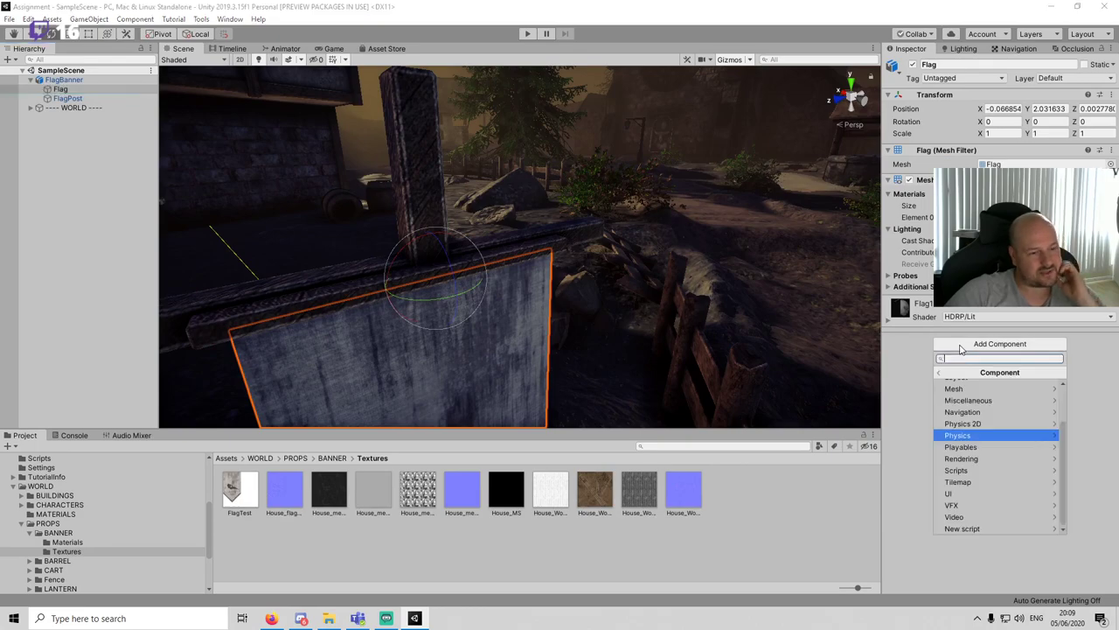
click(977, 437)
click(956, 432)
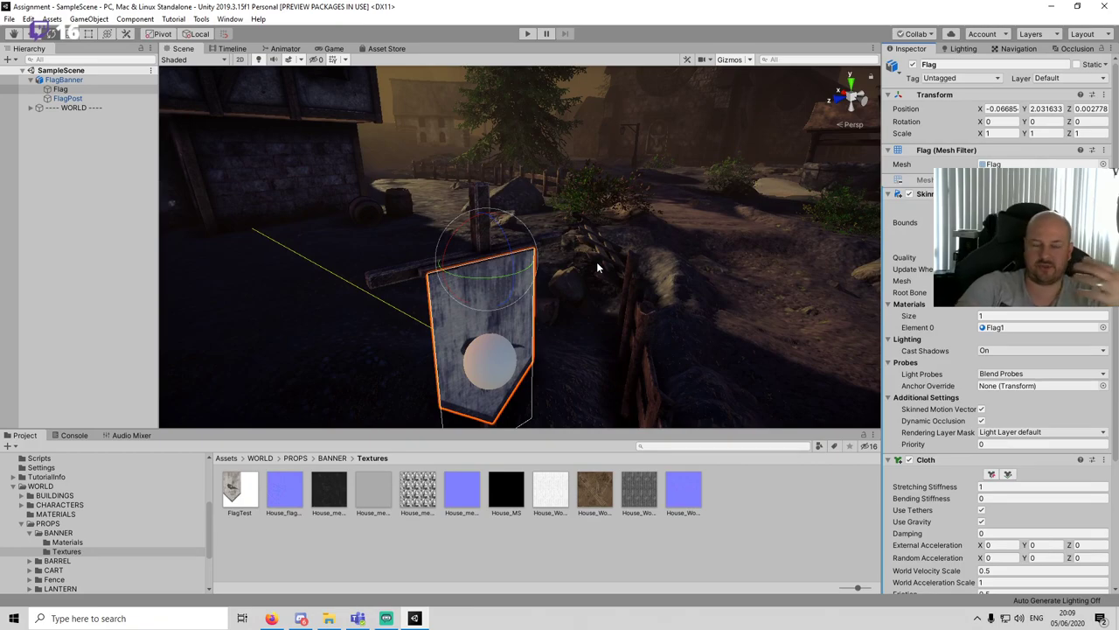
Step: Paint a Max Distance cloth constraint of 0.2 onto the vertices along the Flag's upper edge
click(992, 475)
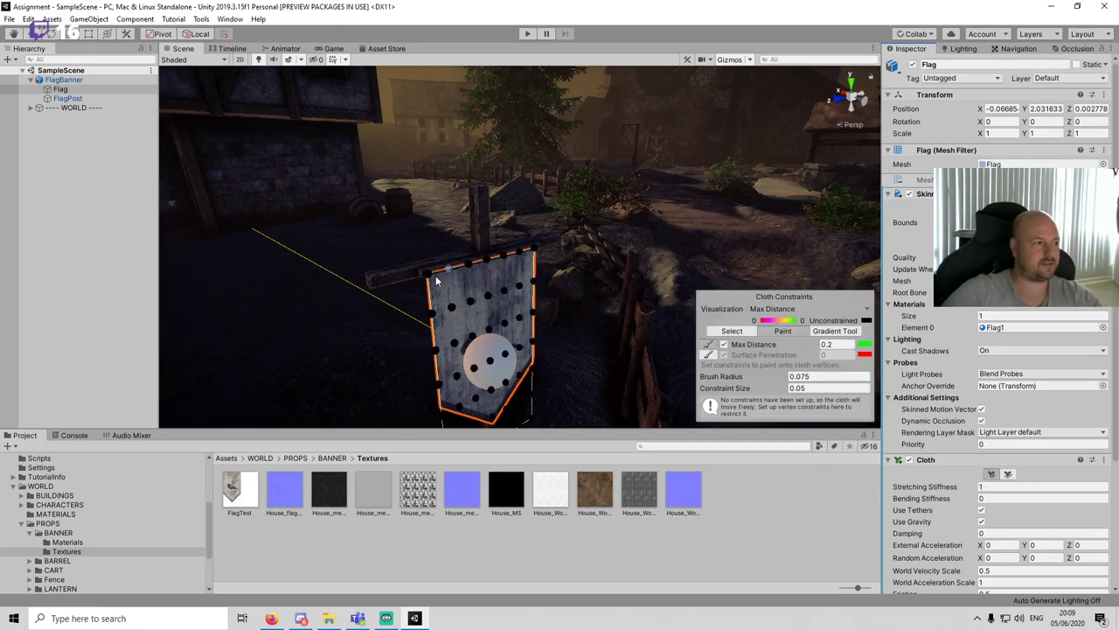
click(432, 280)
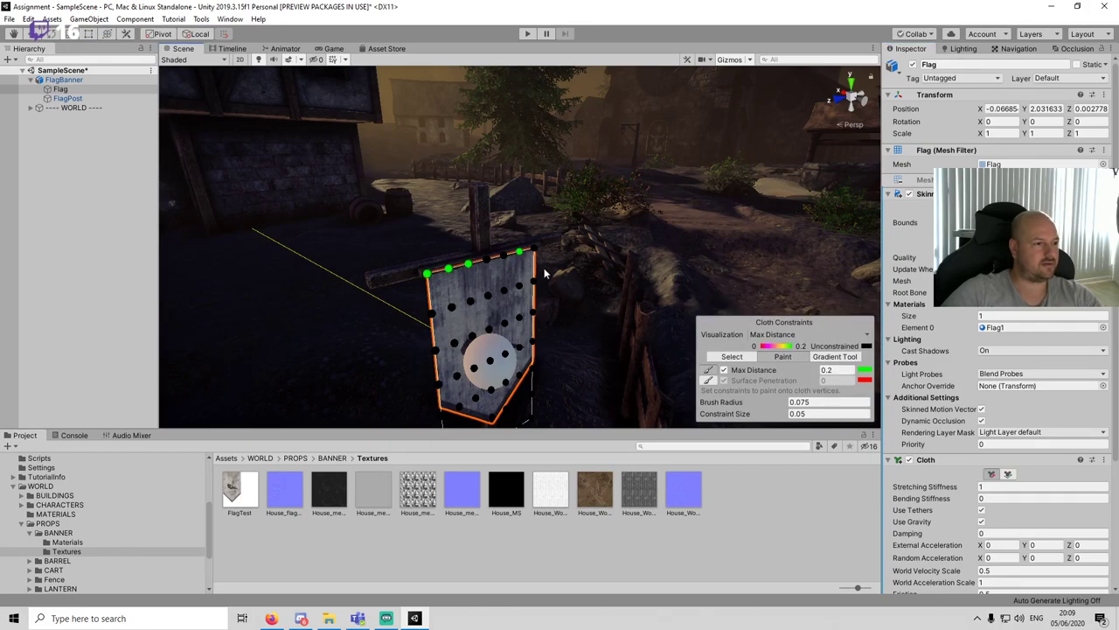
scroll(544, 274, up, 5)
click(389, 312)
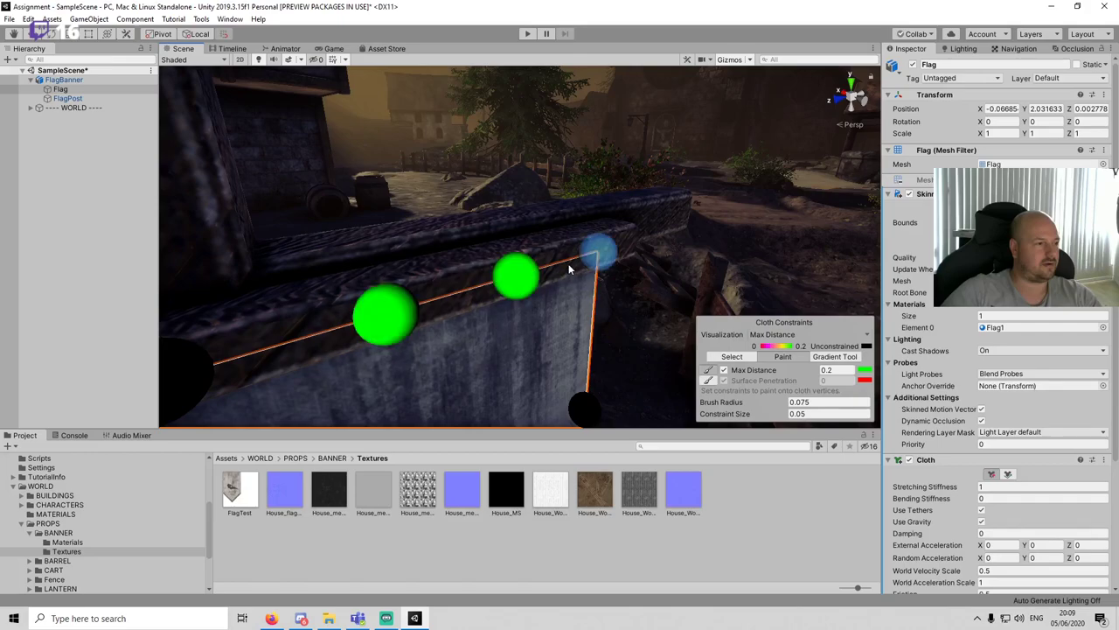
scroll(538, 297, down, 5)
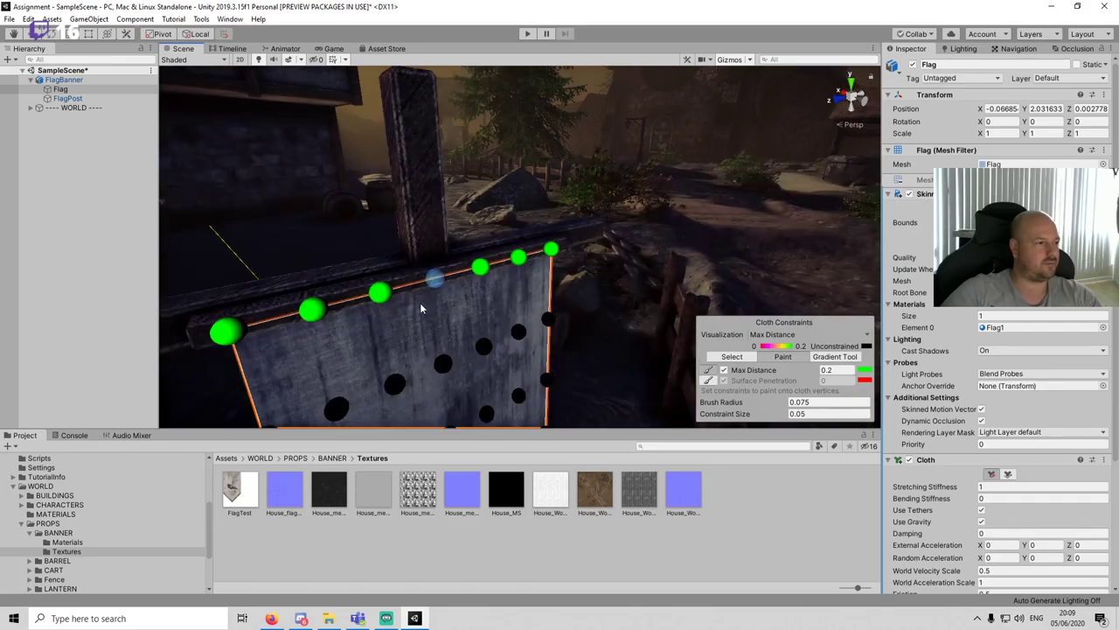
Step: Switch the cloth constraints to vertex selection, check the visualization options, and run the scene to test the flag's cloth
click(733, 357)
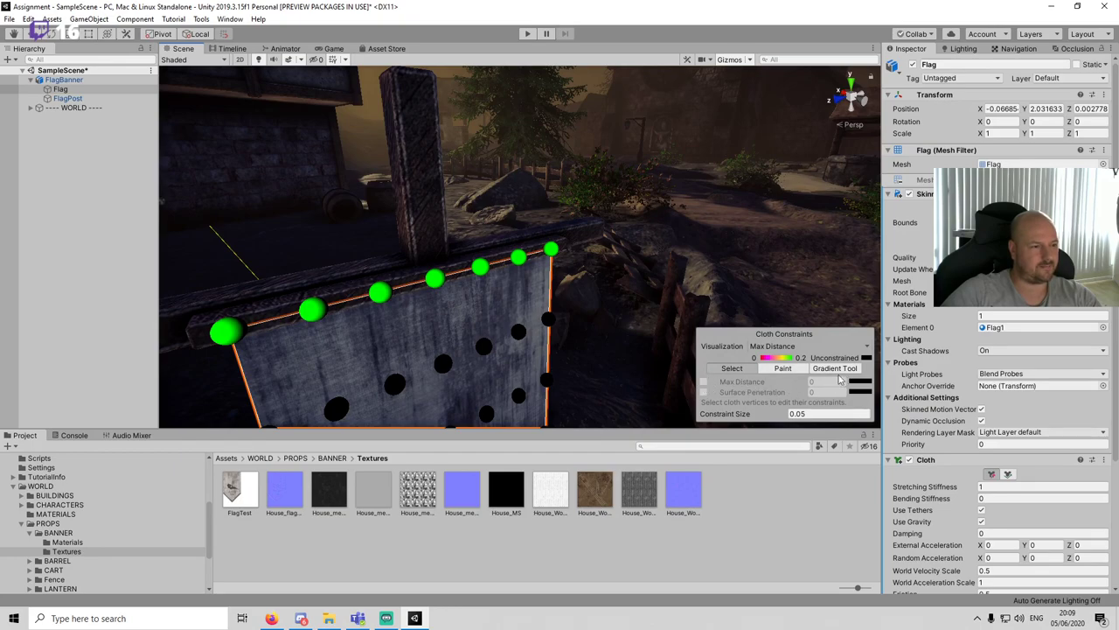
click(787, 347)
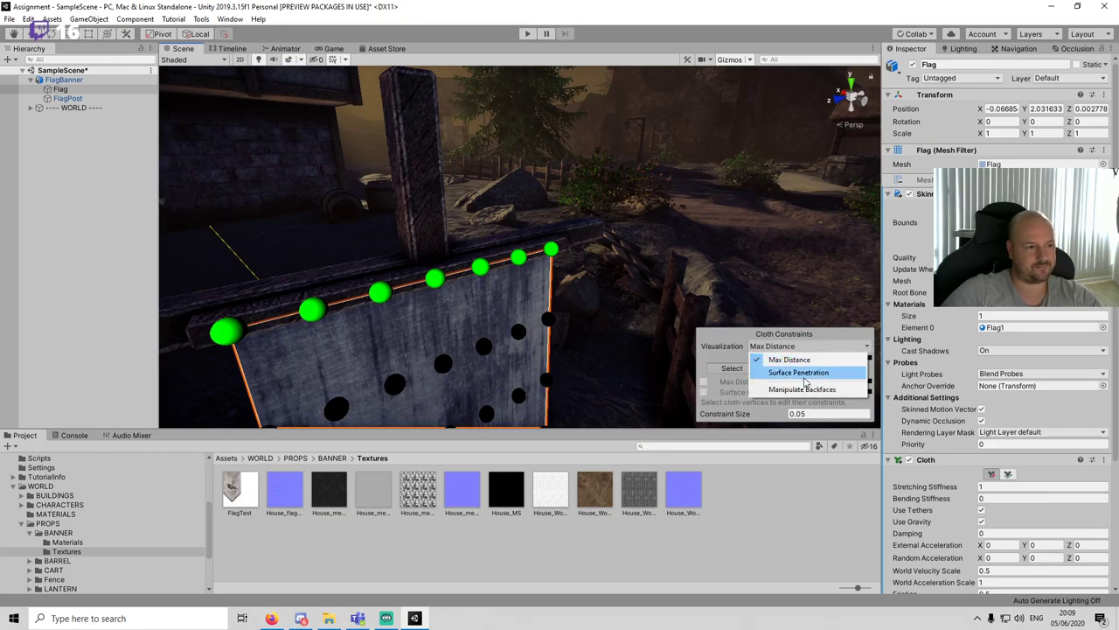
click(766, 336)
click(527, 34)
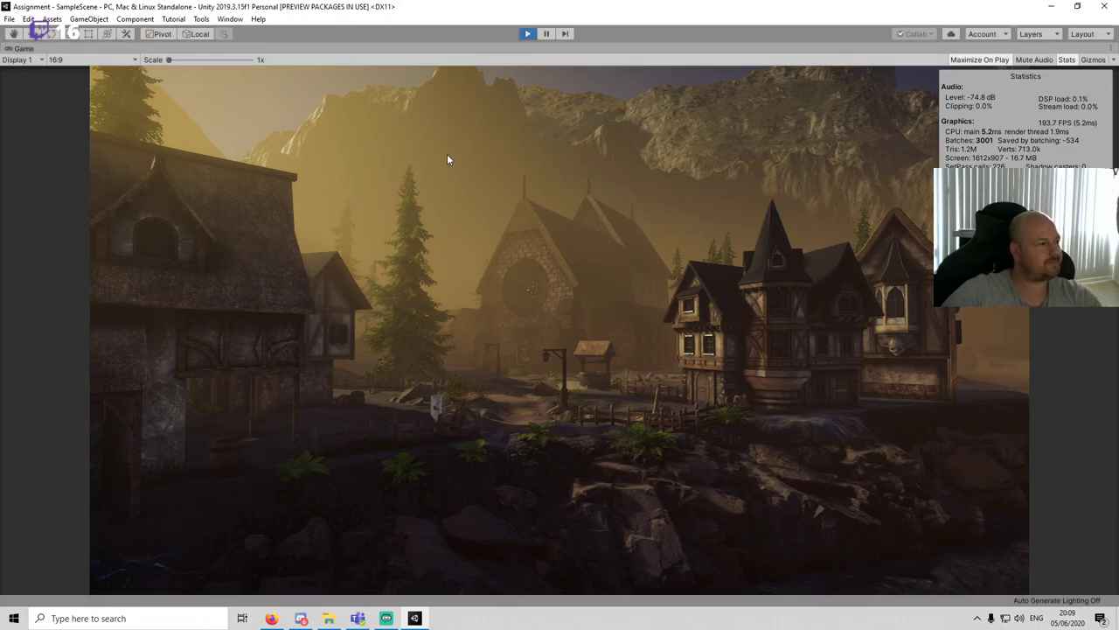
Step: Stop the running scene, turn off Maximize On Play, and run the scene again
key(ctrl+p)
click(331, 48)
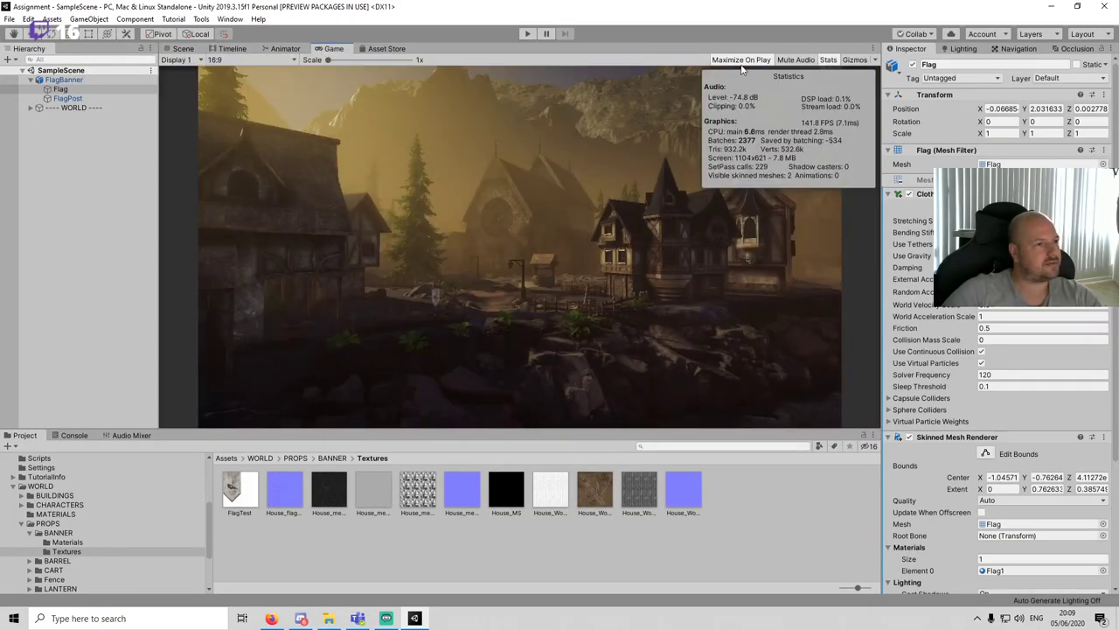
click(527, 35)
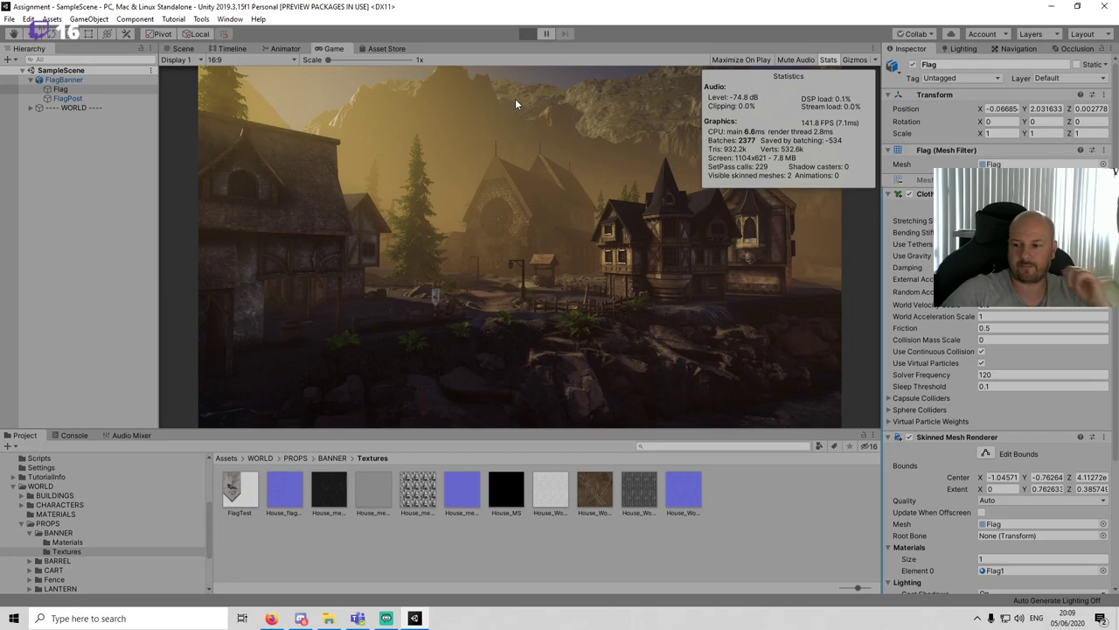
Step: Examine the flag's cloth motion and renderer settings in the Scene view during play, and stop the run
click(189, 49)
middle_drag(564, 256, 569, 204)
scroll(586, 202, down, 6)
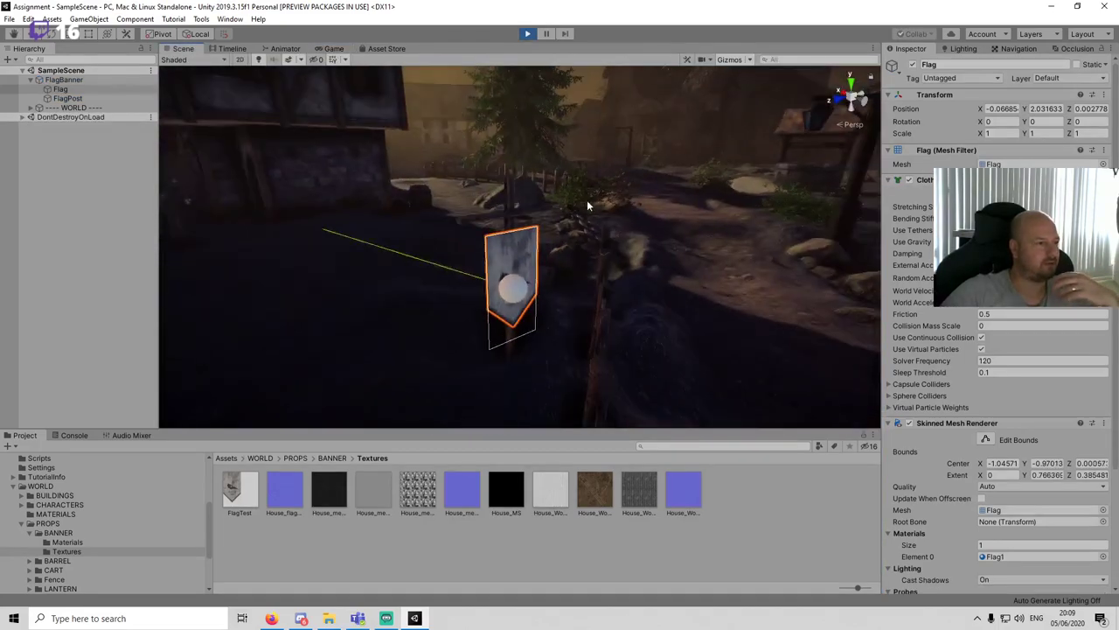
scroll(587, 202, up, 3)
scroll(968, 420, down, 3)
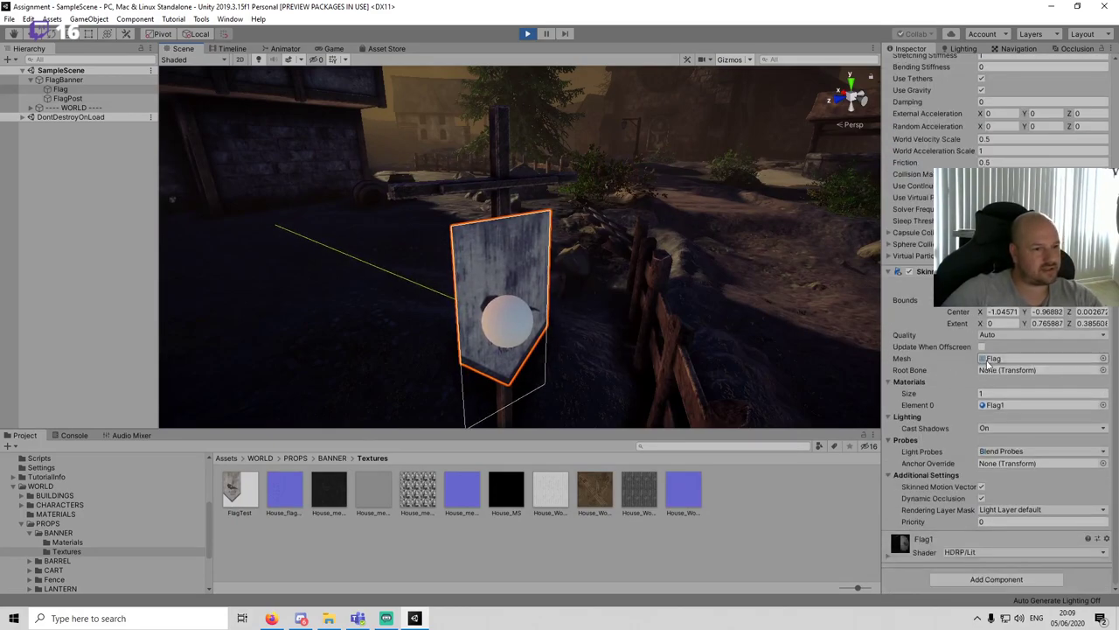
scroll(1005, 262, up, 3)
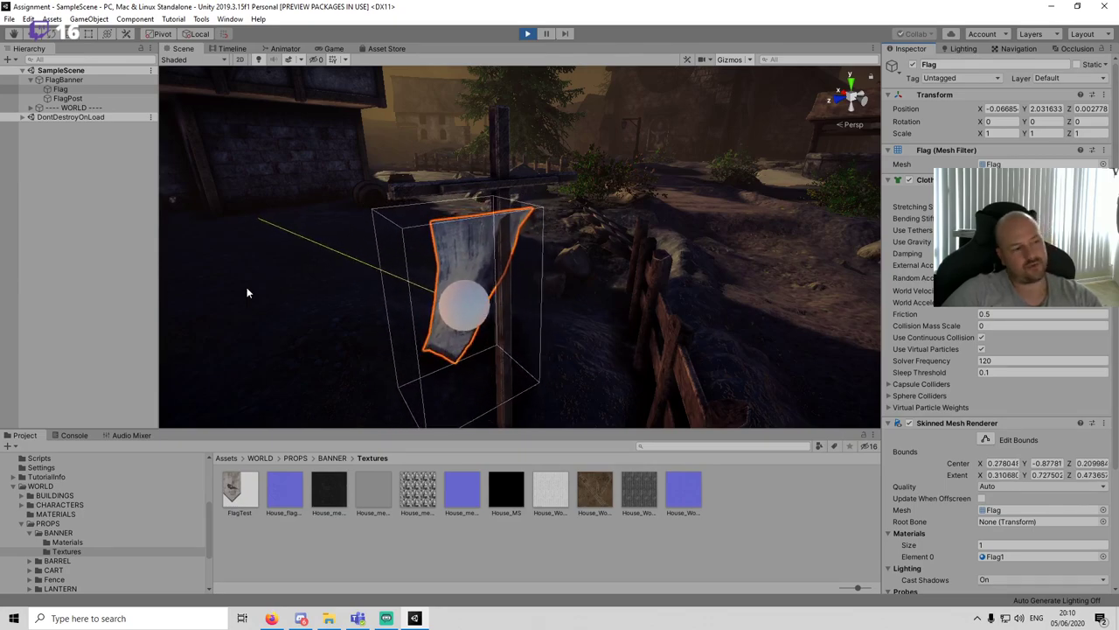
click(527, 33)
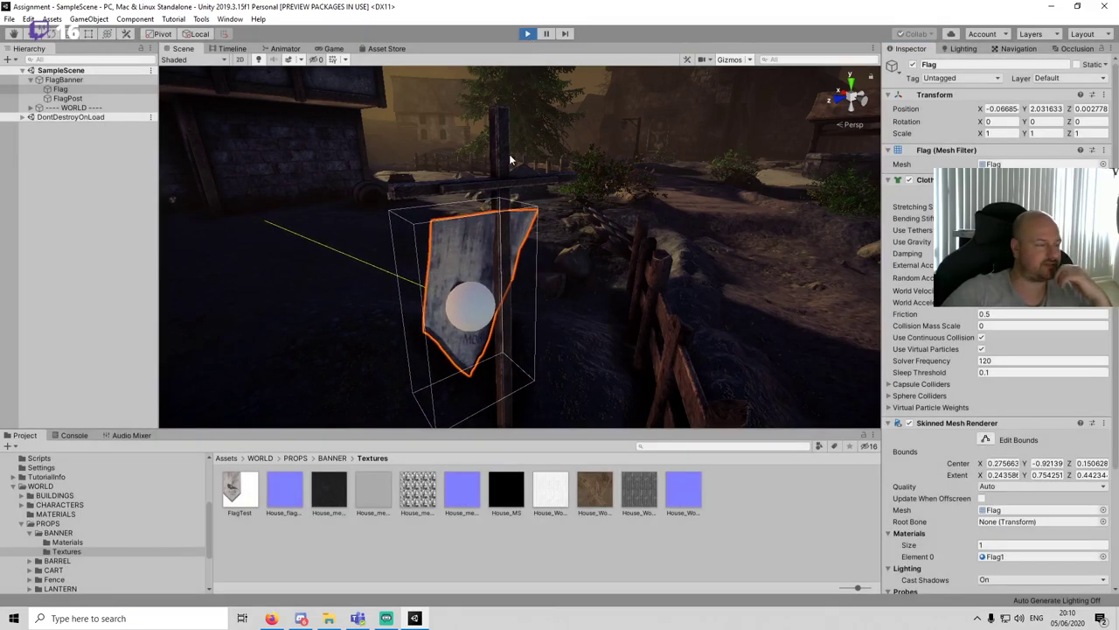
Step: Set the Max Distance value for painting cloth constraints to 0 and keep paint mode active
click(182, 49)
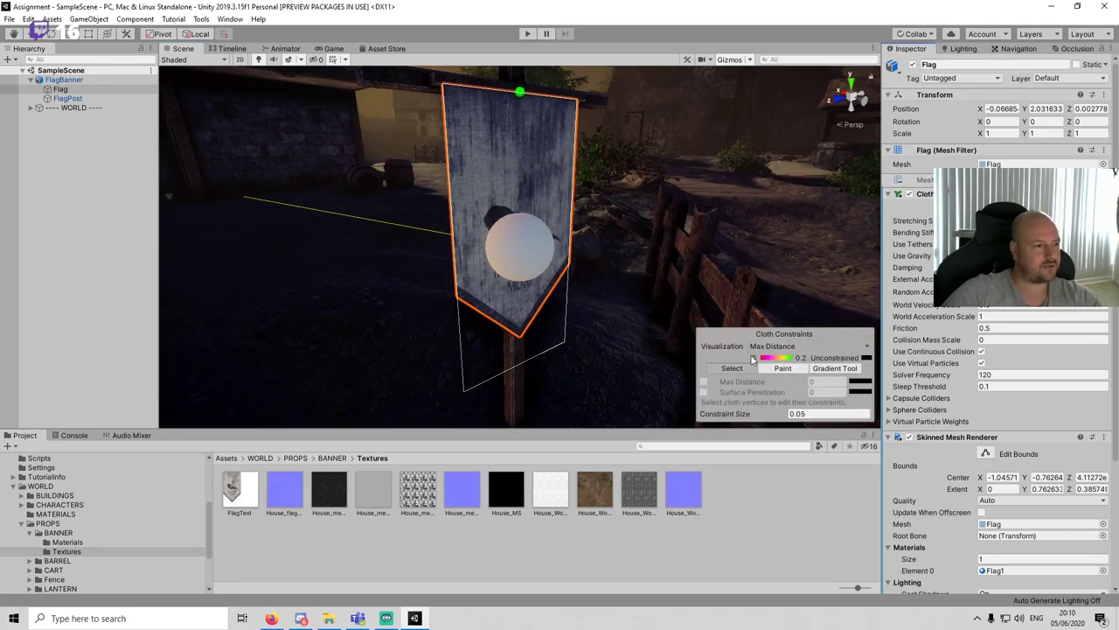
click(784, 369)
click(831, 369)
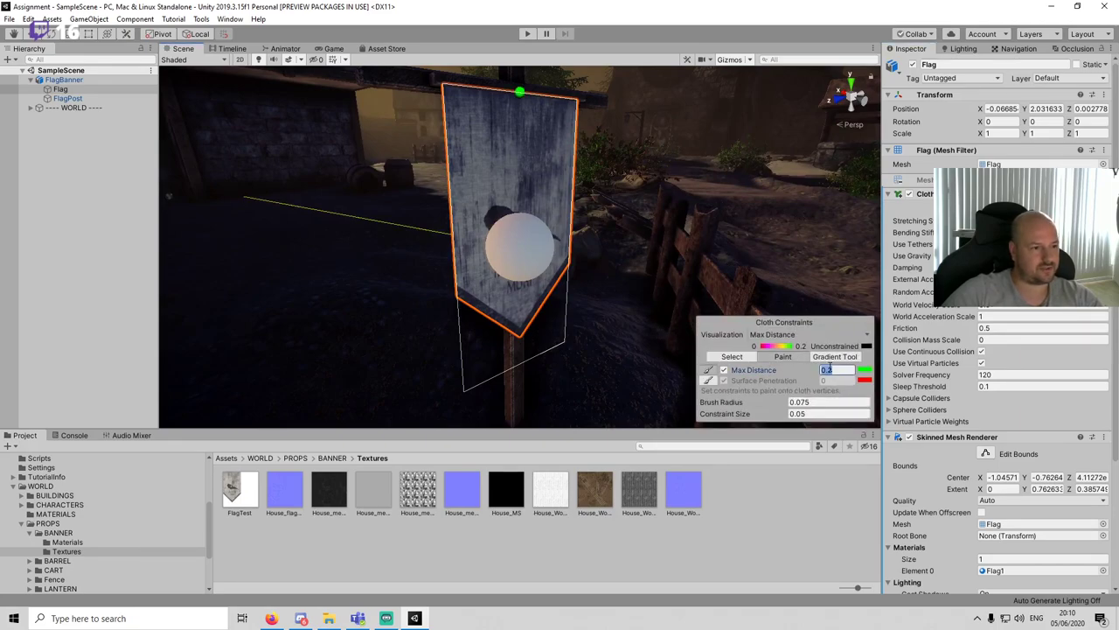
text(0)
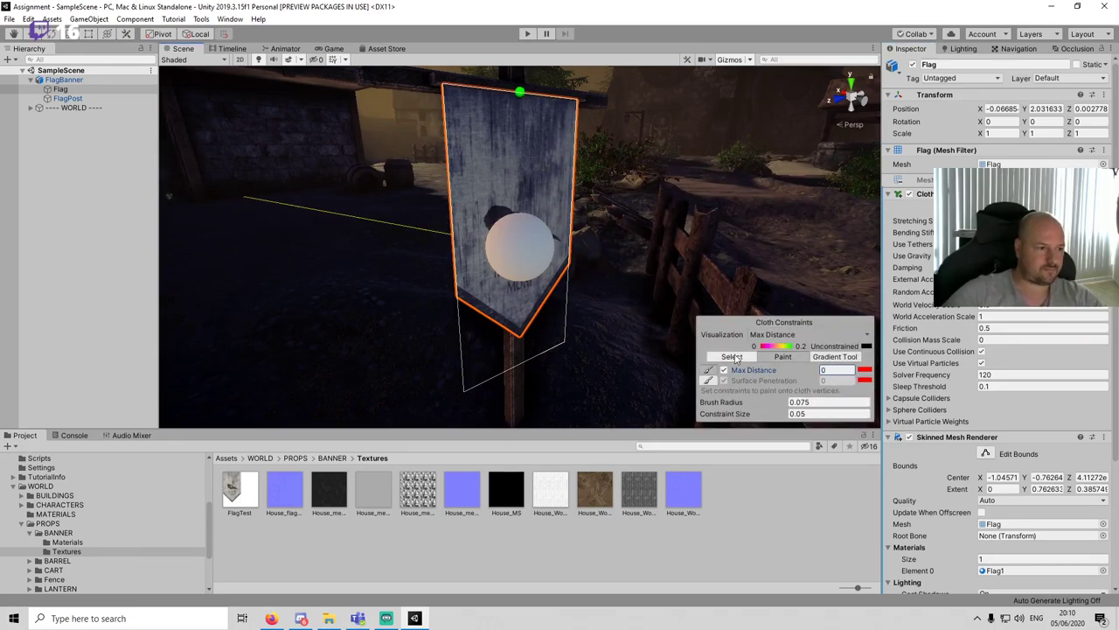
click(733, 356)
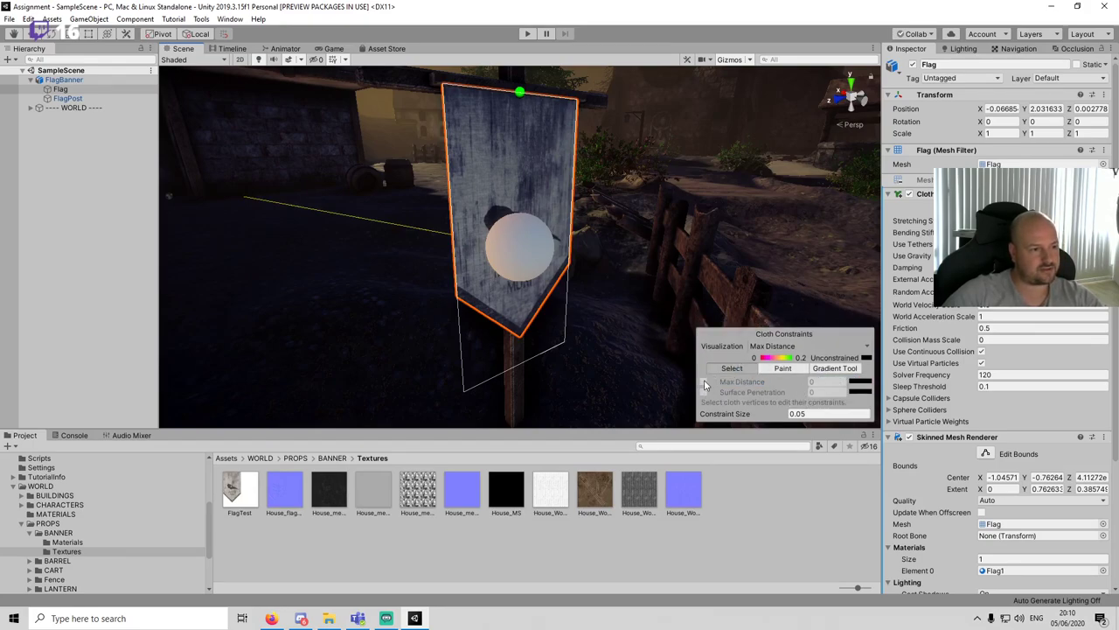
middle_drag(632, 221, 629, 319)
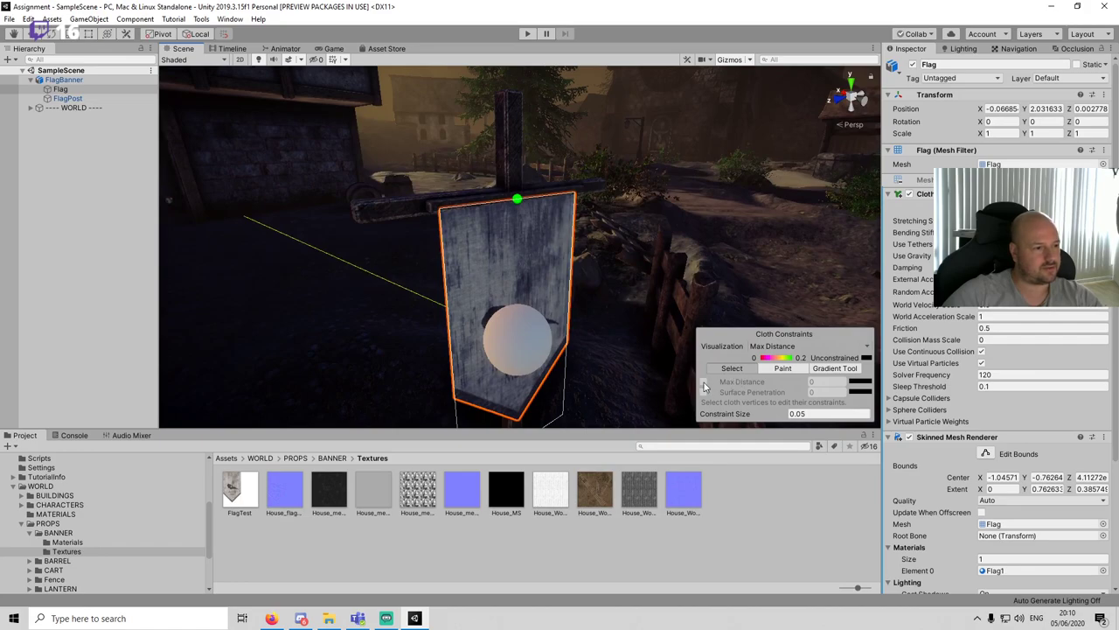
click(781, 368)
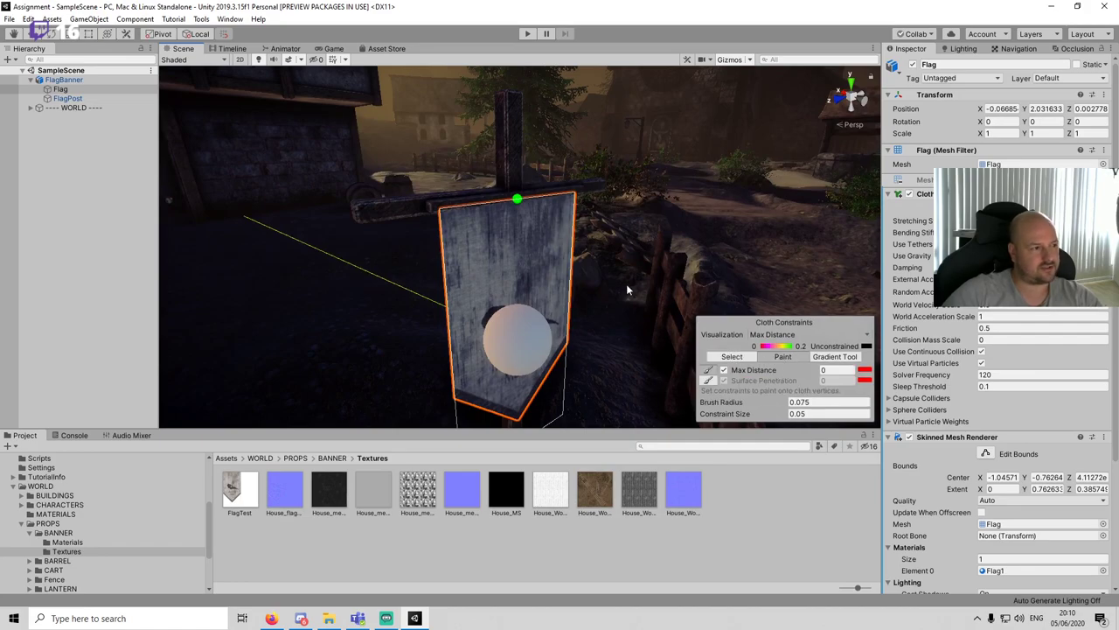
Step: Run the scene briefly to test the flag, stop it, and review the Flag's Cloth and Skinned Mesh Renderer settings
click(528, 34)
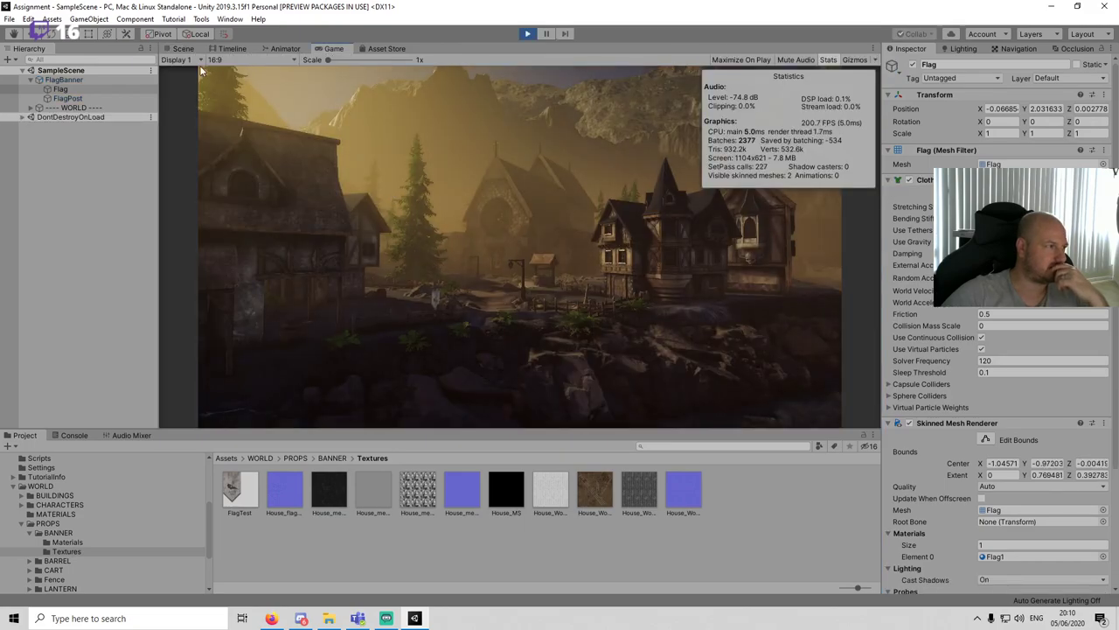
click(528, 33)
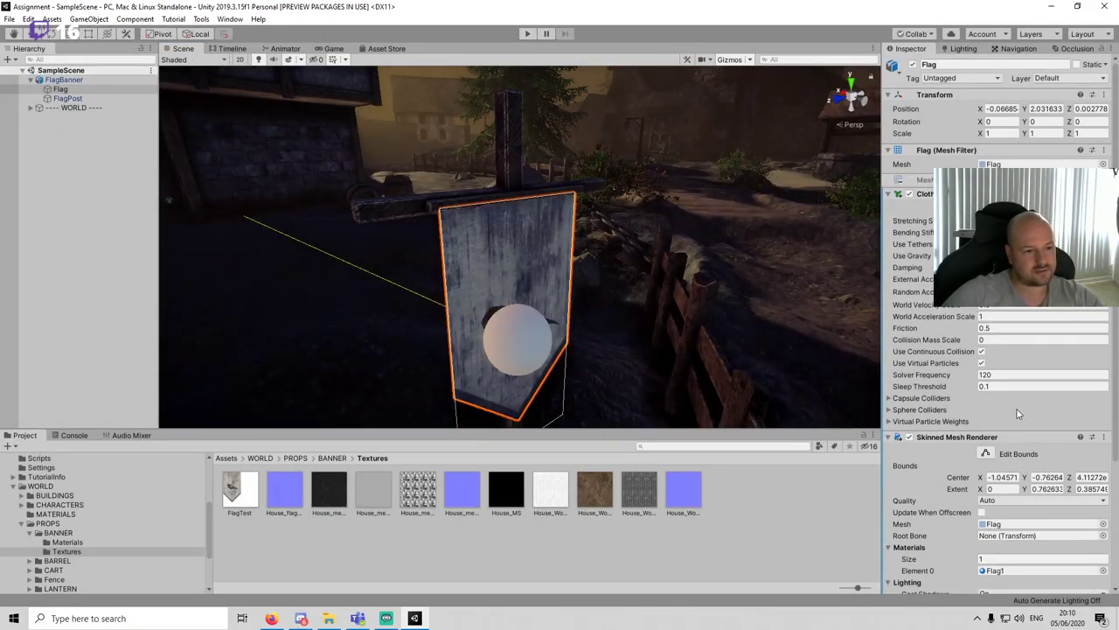
scroll(1018, 413, down, 3)
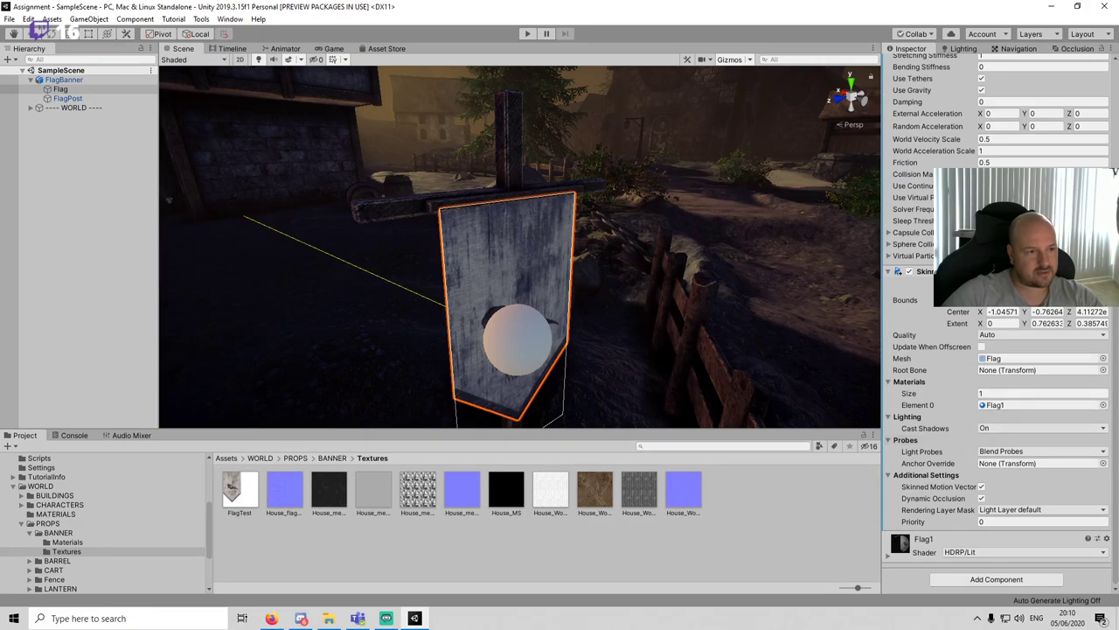
scroll(994, 439, up, 3)
click(991, 161)
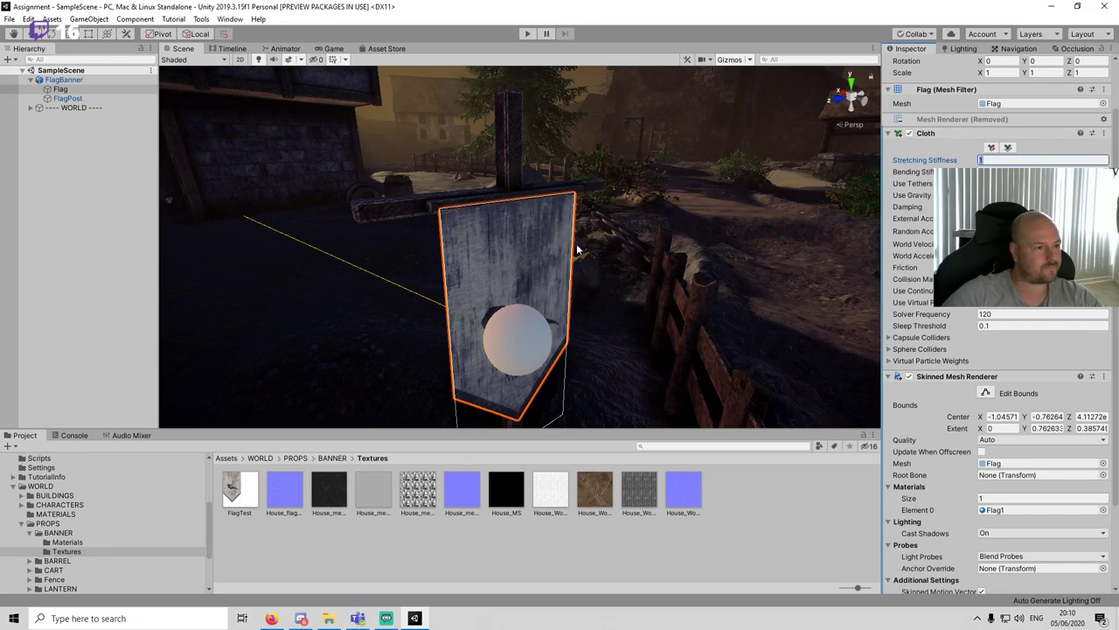
Step: Box-select the cloth vertices across the Flag's upper edge and constrain them to a Max Distance of 0
click(990, 148)
scroll(666, 336, up, 3)
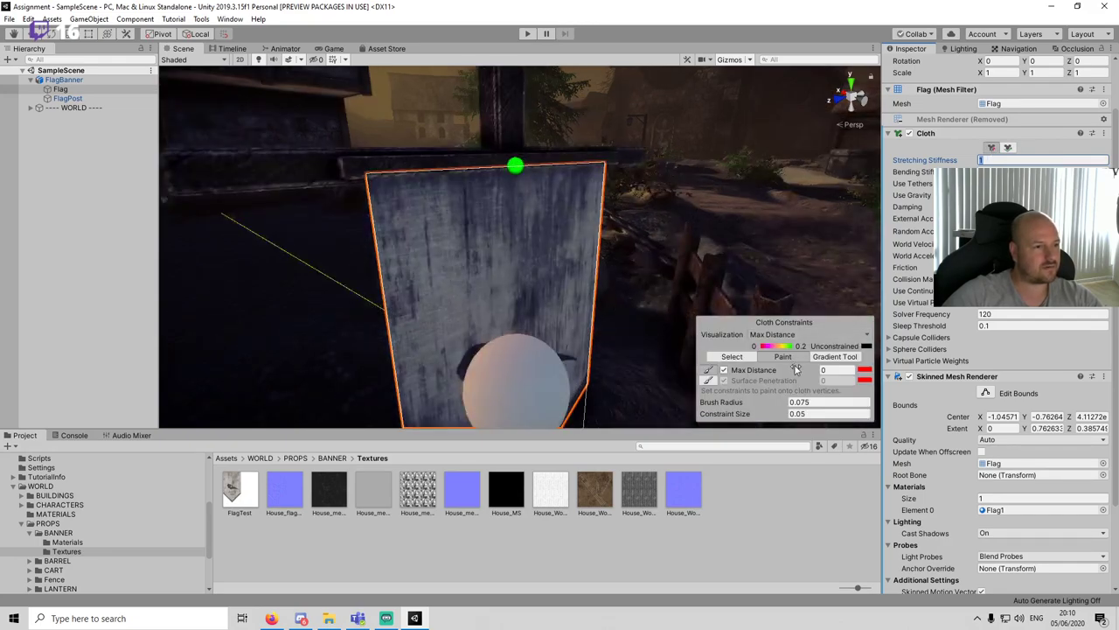
click(742, 359)
middle_drag(545, 197, 548, 281)
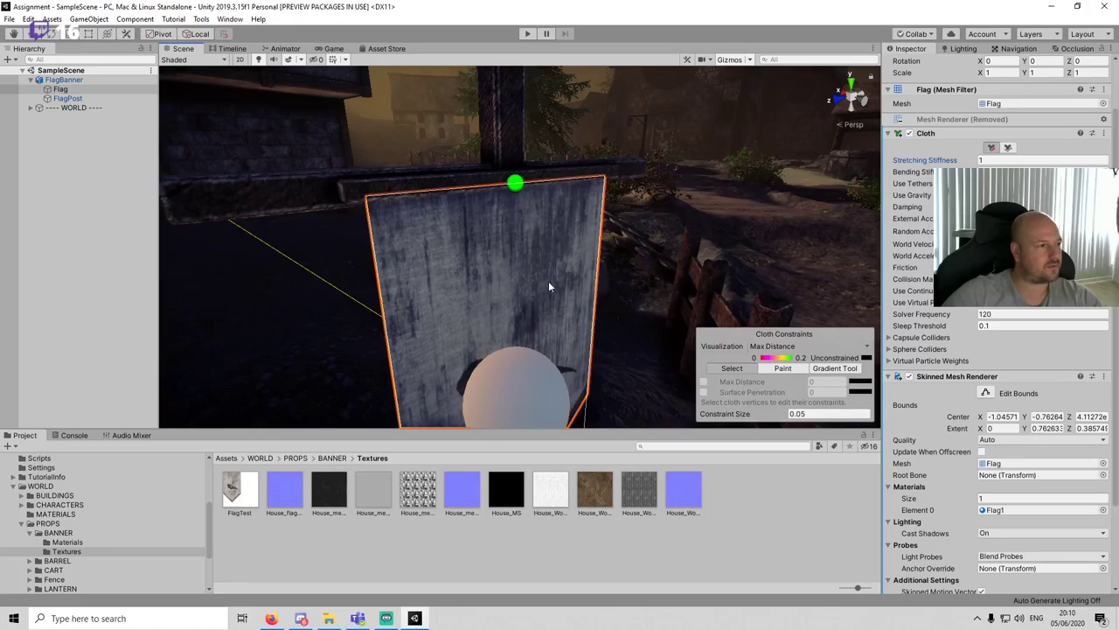
click(61, 89)
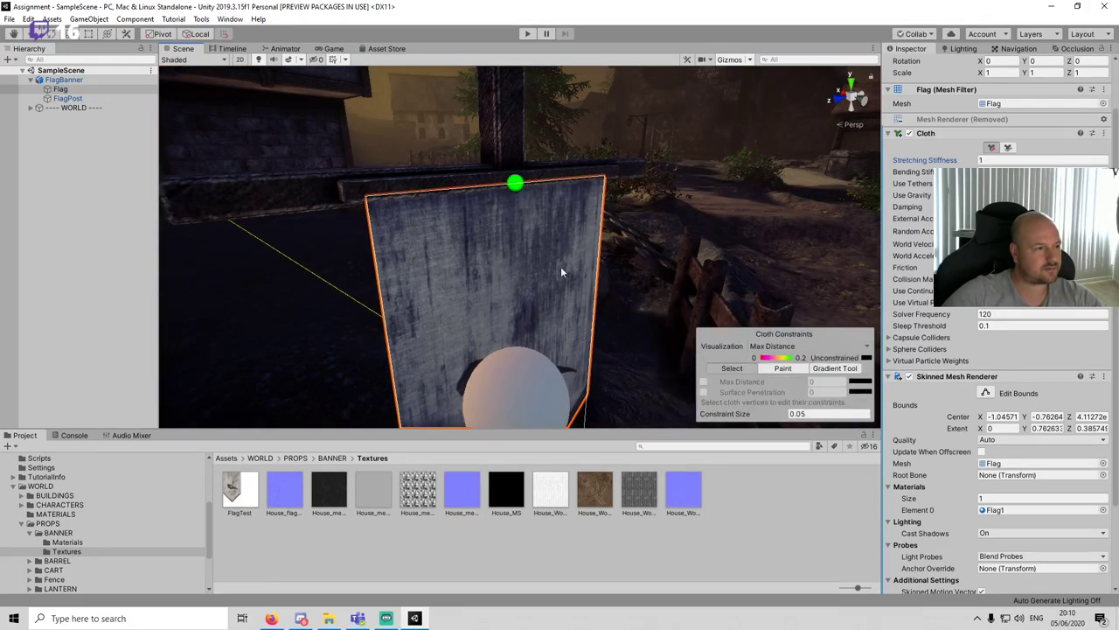
drag(313, 123, 693, 264)
alt+drag(761, 271, 587, 184)
click(785, 368)
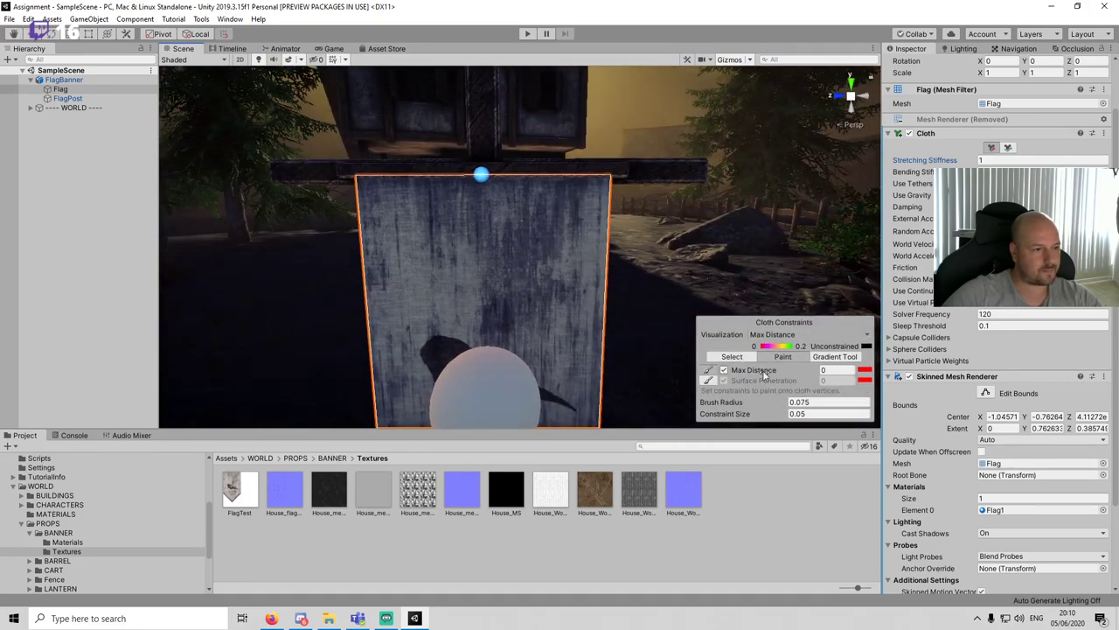
click(731, 357)
click(704, 382)
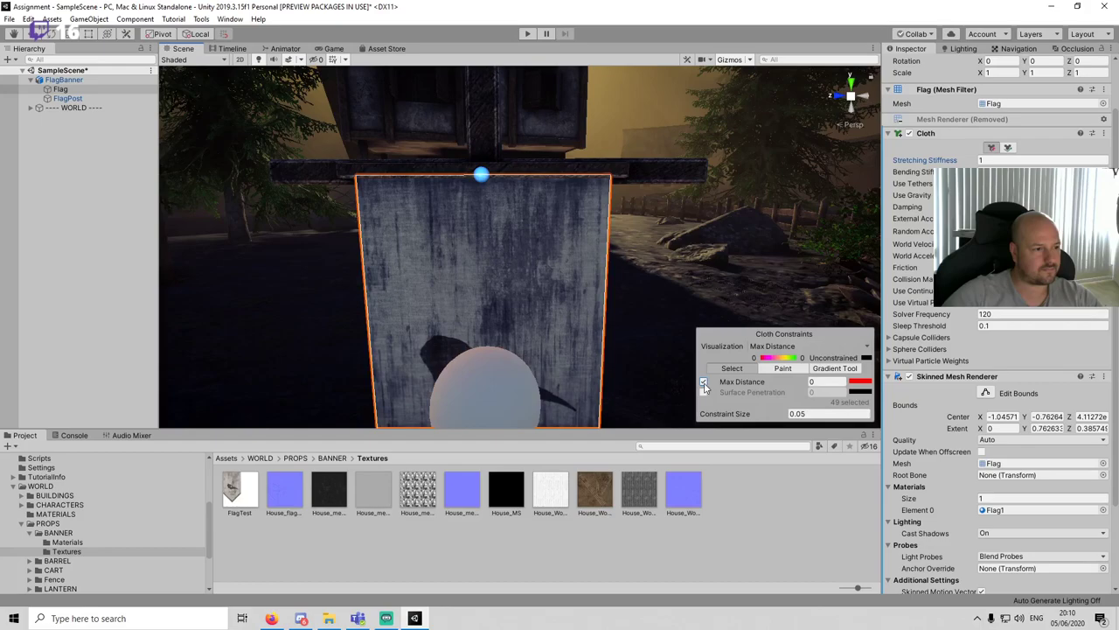
alt+drag(614, 260, 692, 280)
click(747, 493)
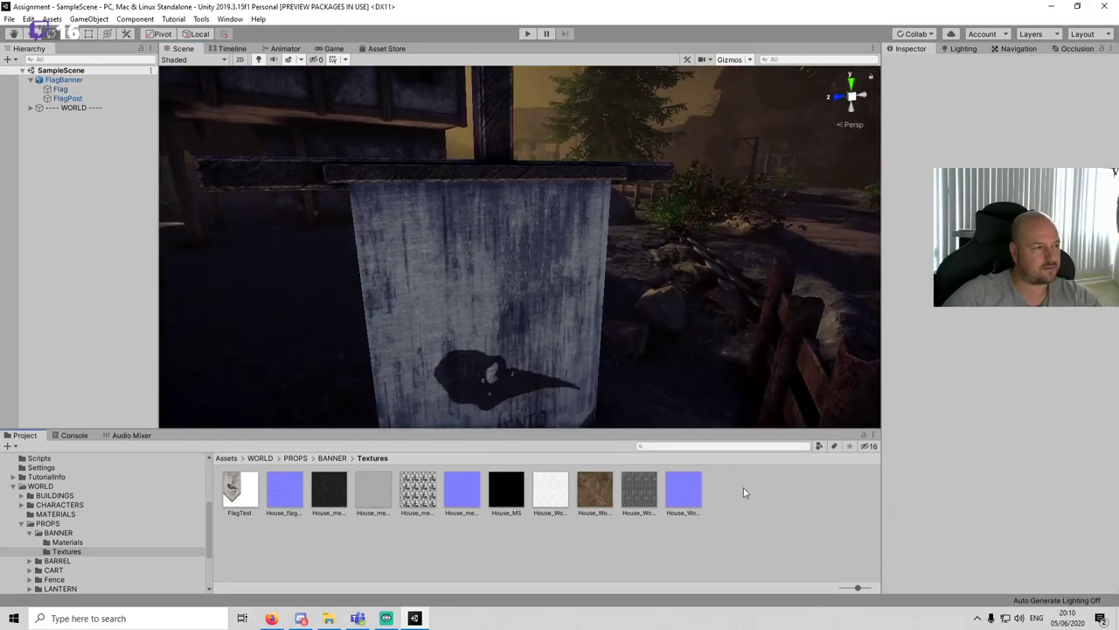
Step: Run the scene to check the banner in the Scene view, stop it, and read the errors in the Console
scroll(510, 270, down, 5)
click(509, 270)
click(527, 34)
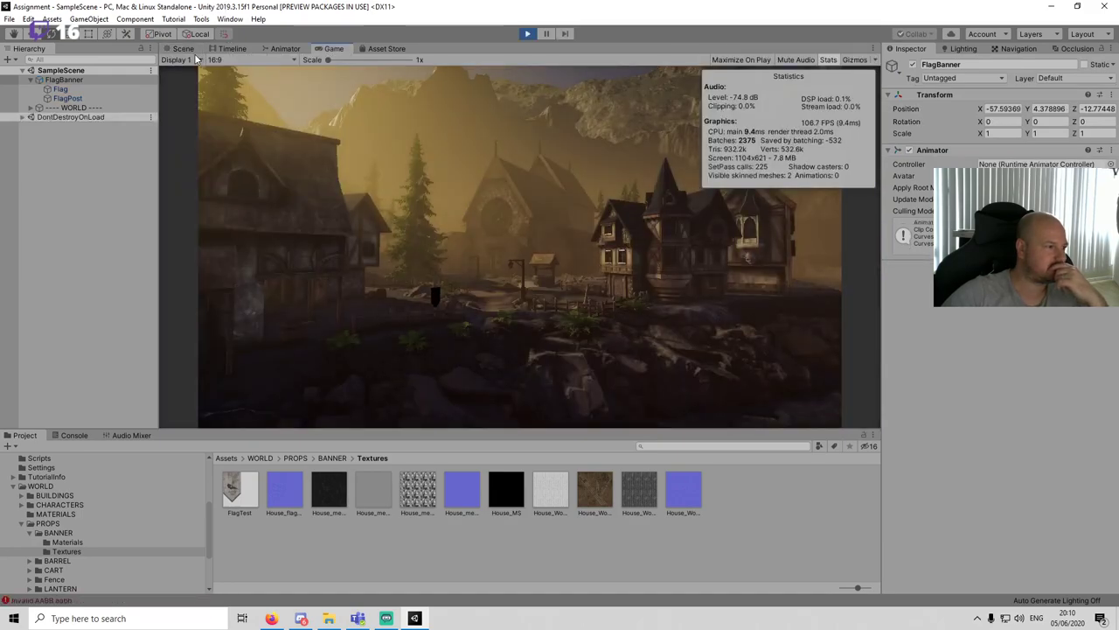
click(193, 51)
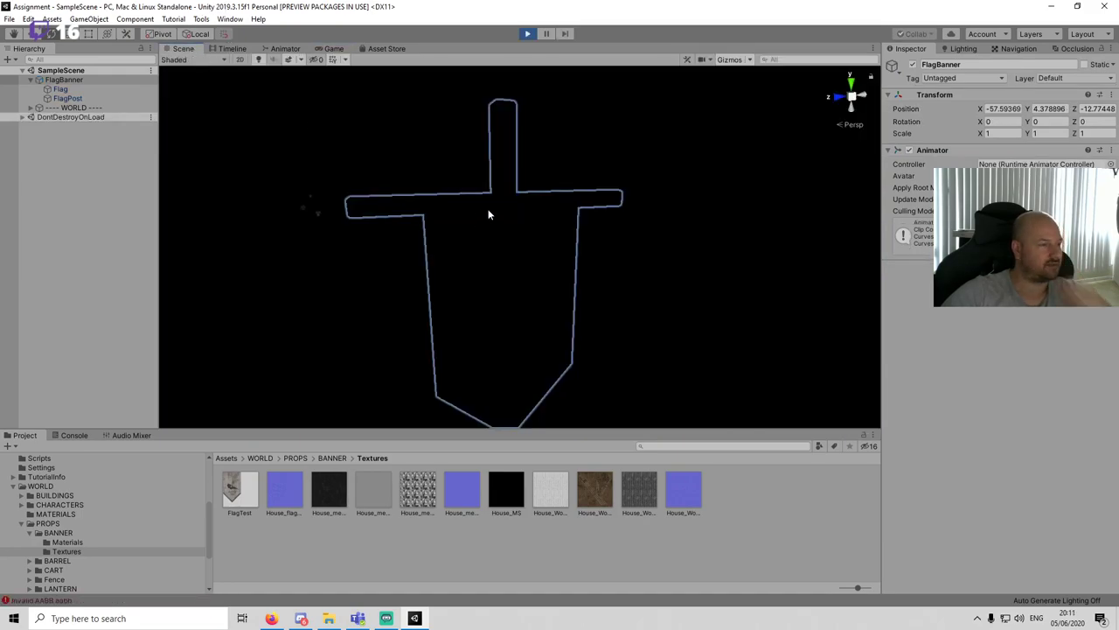
scroll(498, 250, down, 5)
click(525, 34)
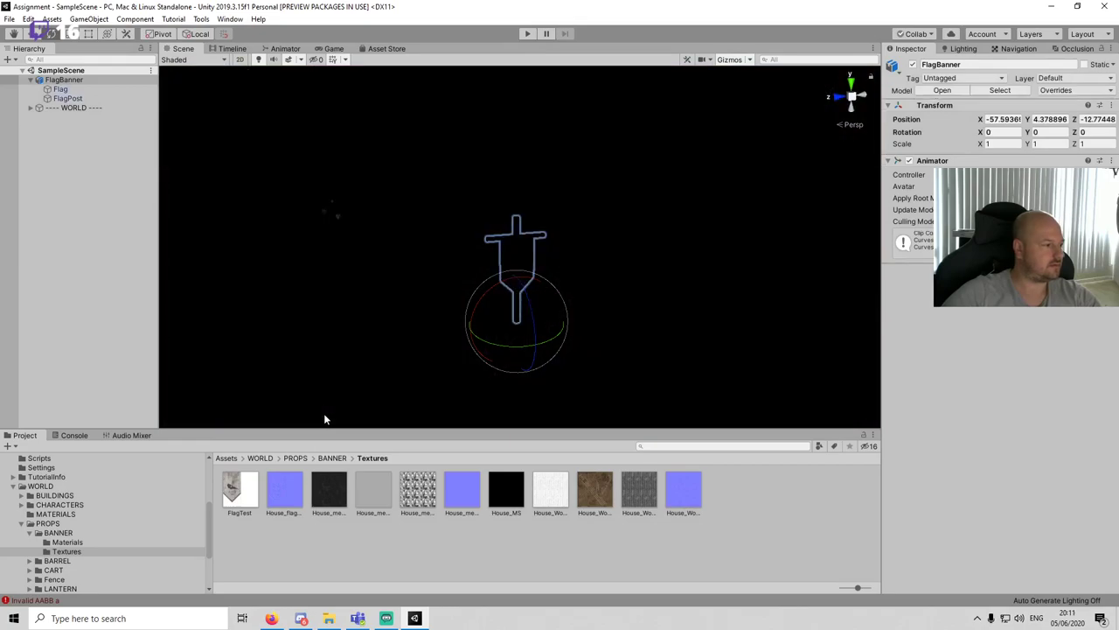
click(74, 434)
click(227, 518)
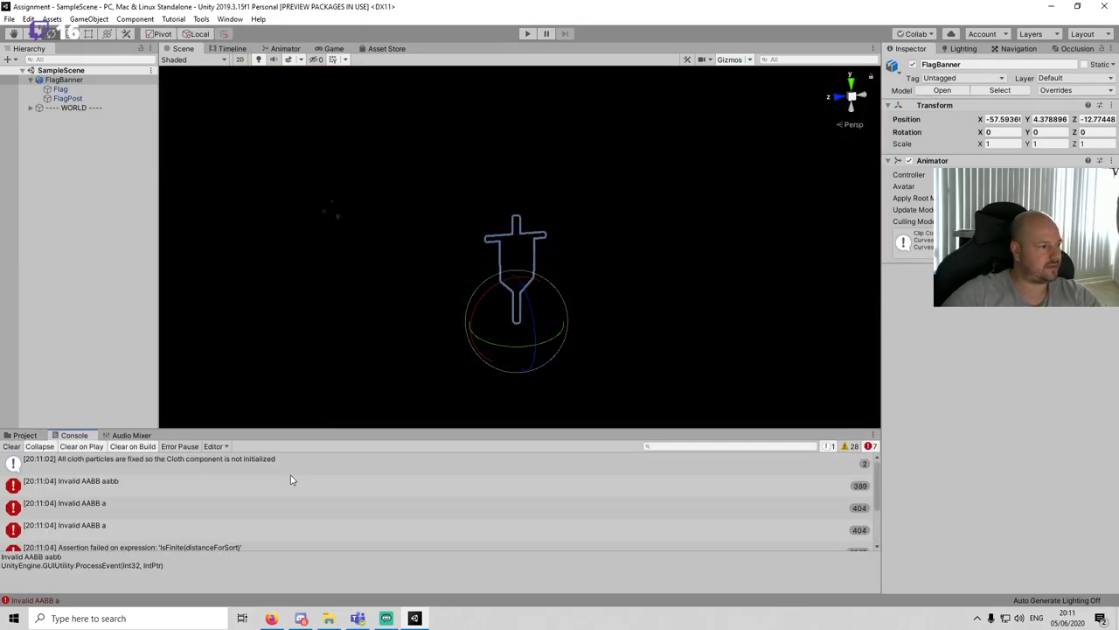
Step: Switch the Flag's Cloth component off and on again and inspect the flag from several angles
double_click(111, 89)
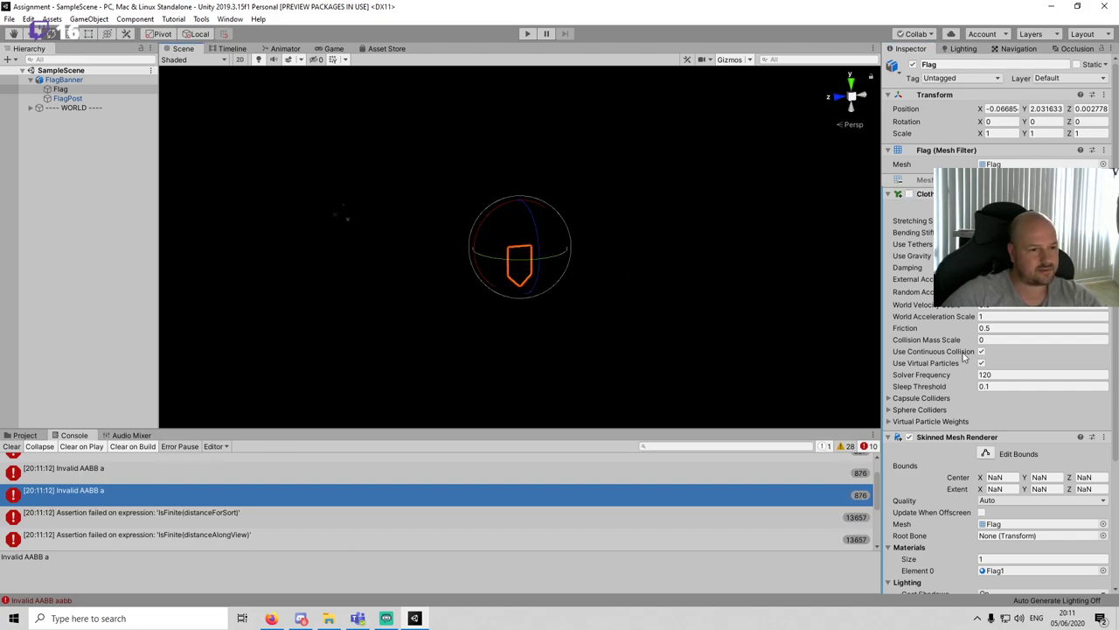
click(909, 194)
scroll(534, 278, up, 5)
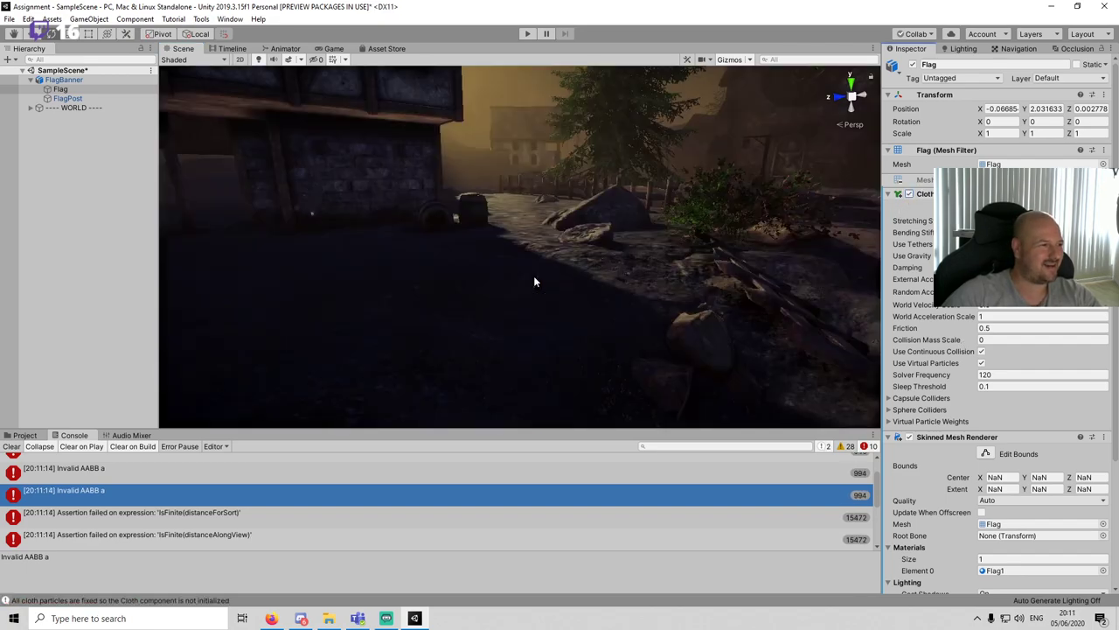
right_drag(534, 277, 588, 313)
alt+drag(588, 313, 635, 303)
scroll(635, 303, down, 5)
scroll(556, 310, up, 4)
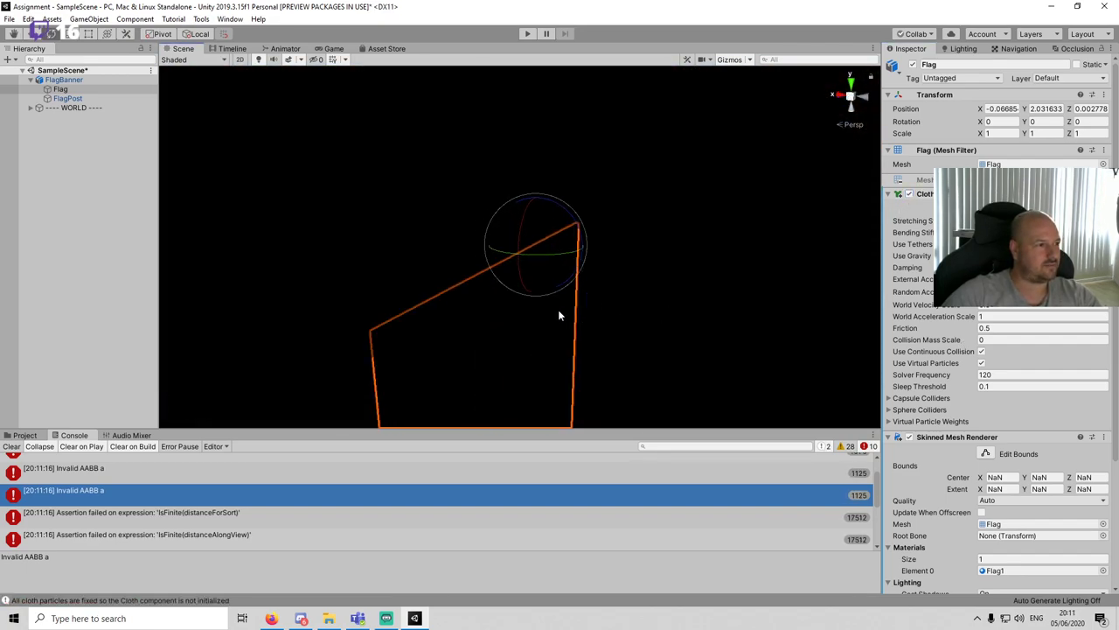
Step: Deactivate the FlagBanner object to check the scene without it, and reactivate it
click(80, 81)
click(913, 65)
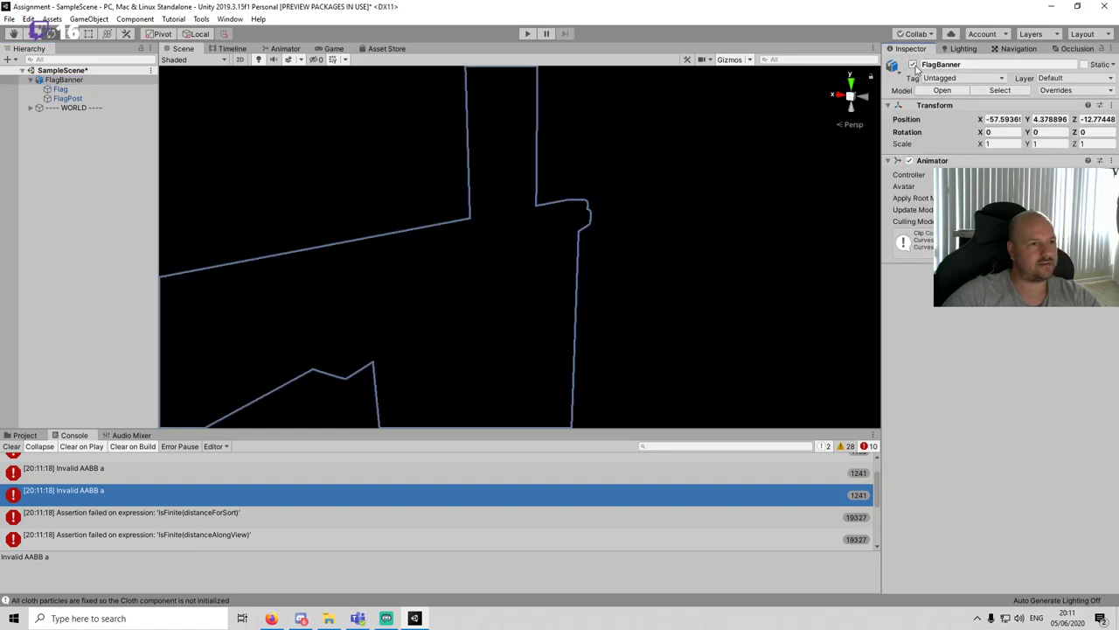
click(81, 147)
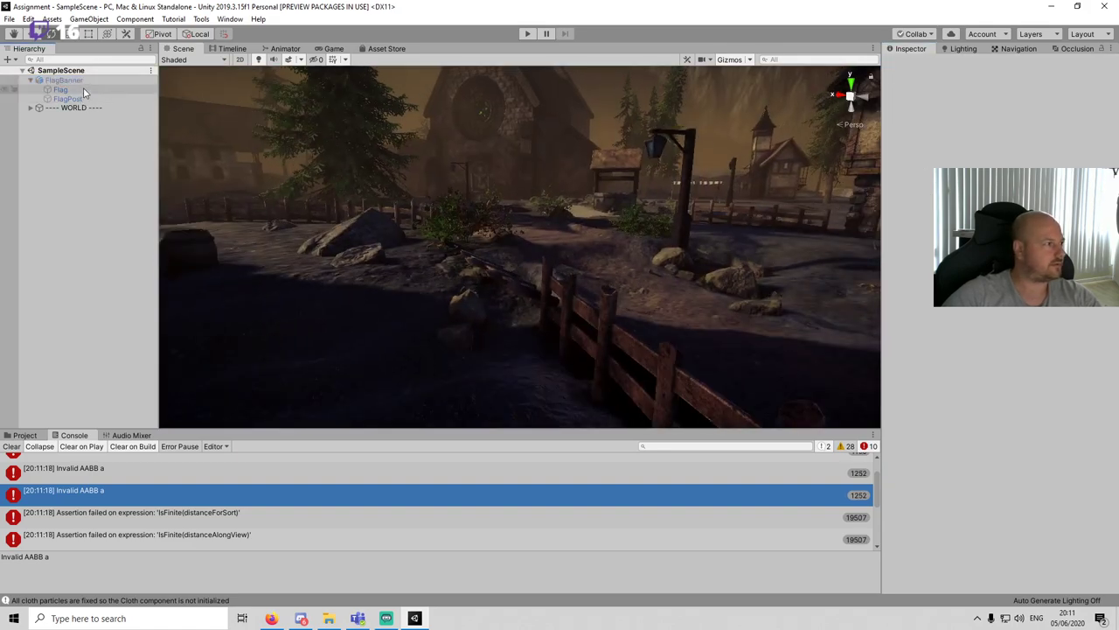
click(77, 80)
click(913, 65)
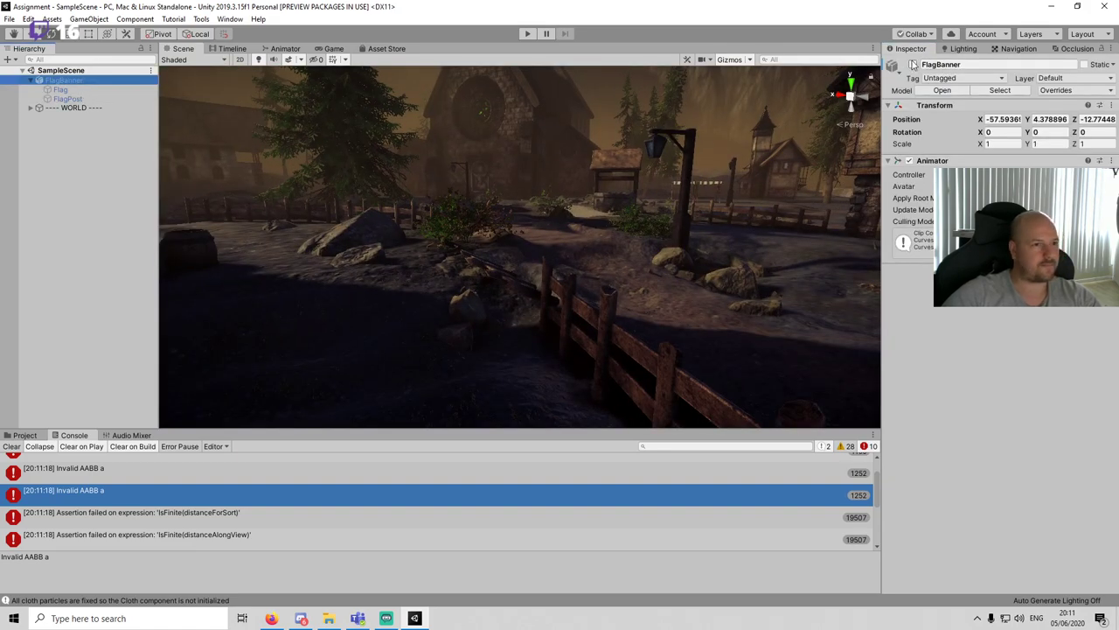
Step: Unpack the FlagBanner prefab completely in the scene
click(79, 98)
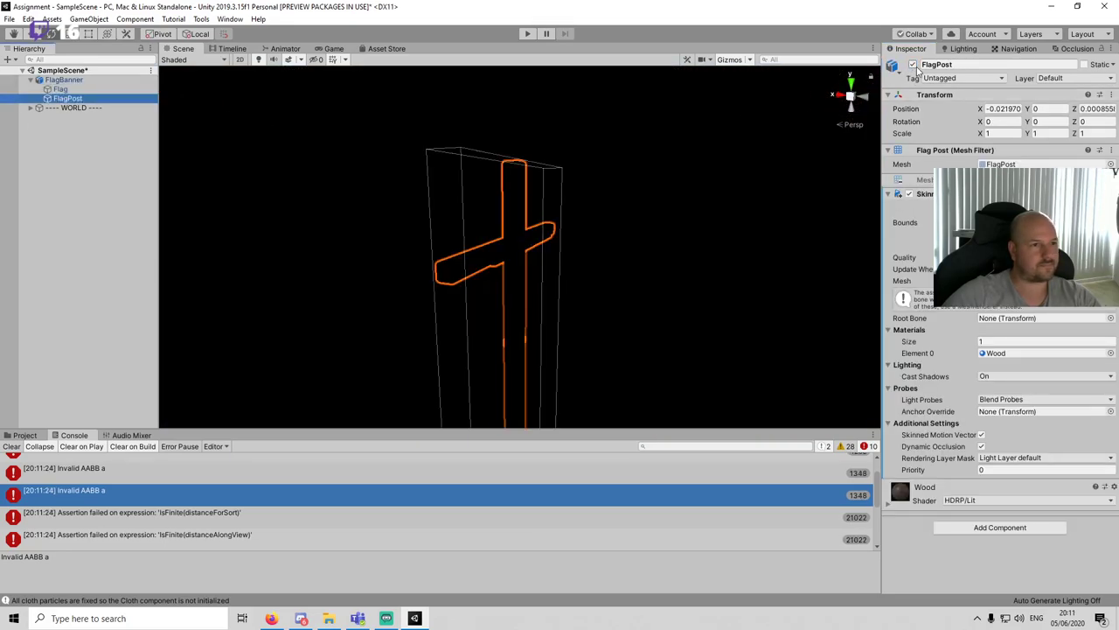
click(97, 81)
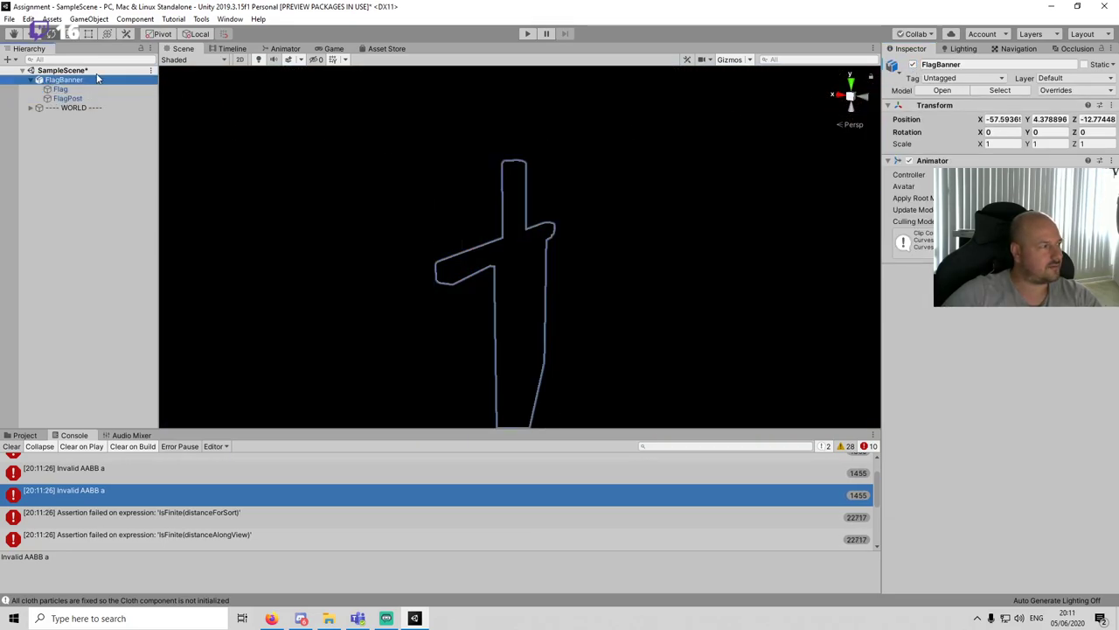
right_click(97, 81)
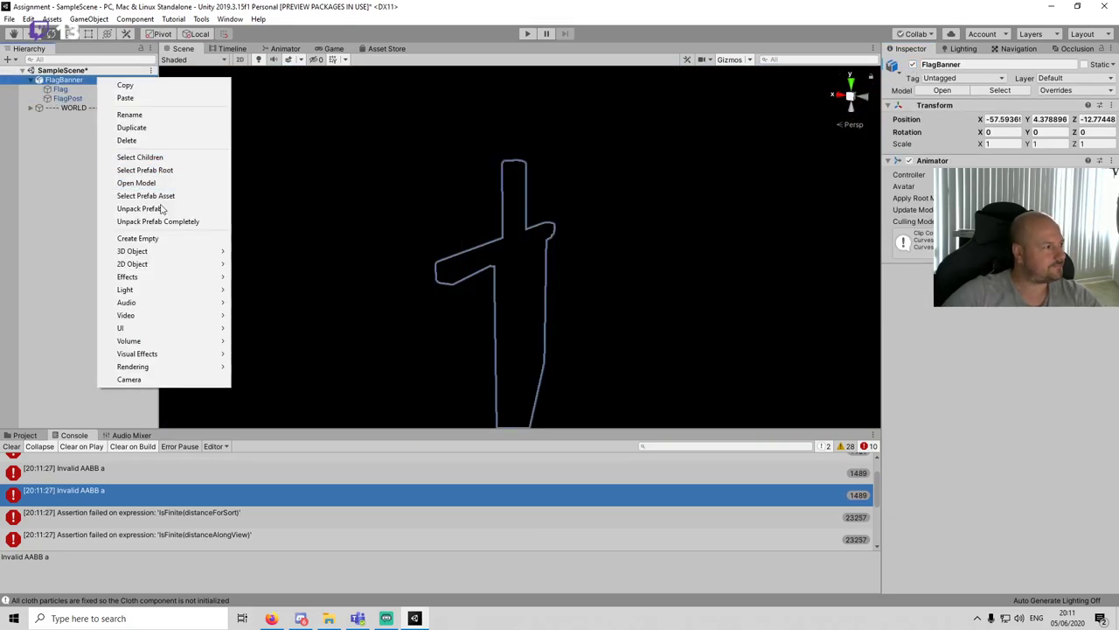
click(123, 221)
Step: Try deleting the Flag object from FlagBanner, clear the Console, and undo the deletion
click(87, 98)
click(93, 89)
key(Delete)
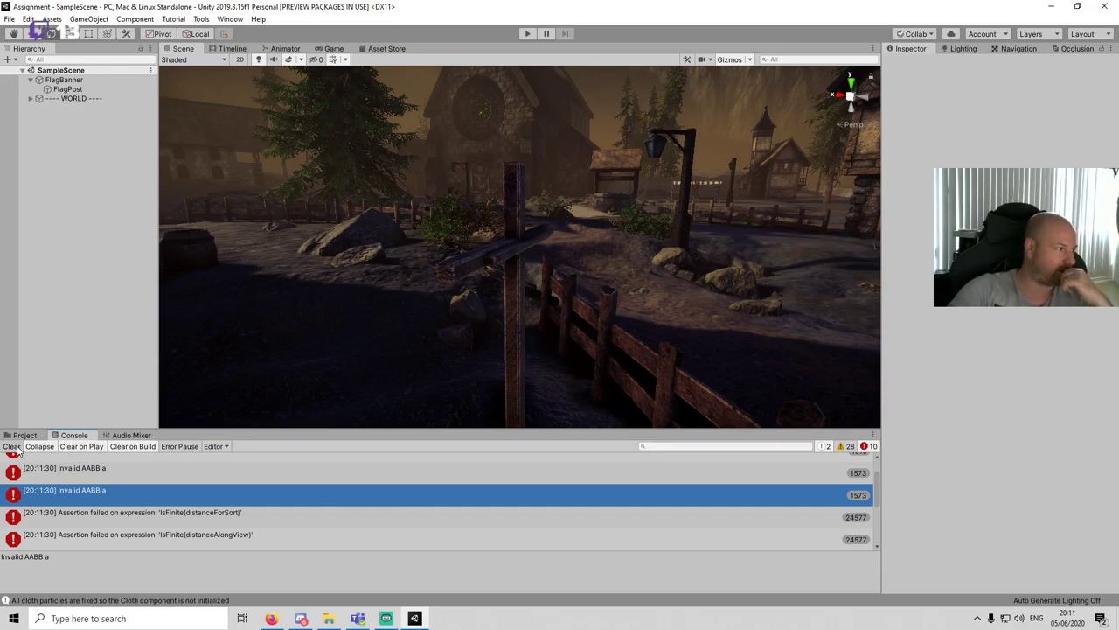
click(11, 446)
click(27, 435)
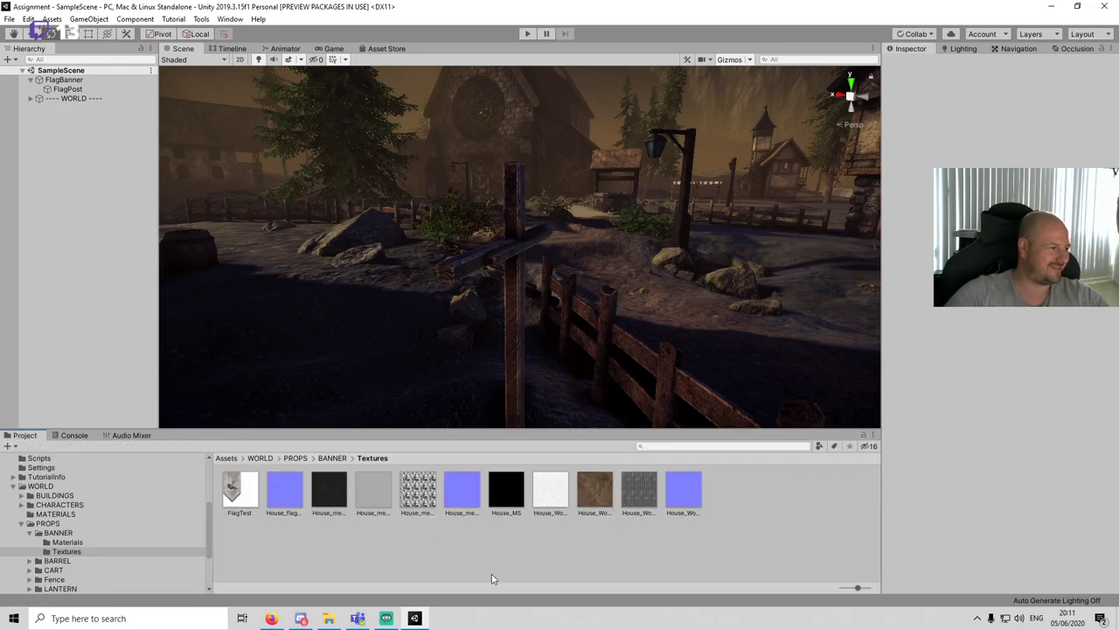
click(58, 532)
key(ctrl+z)
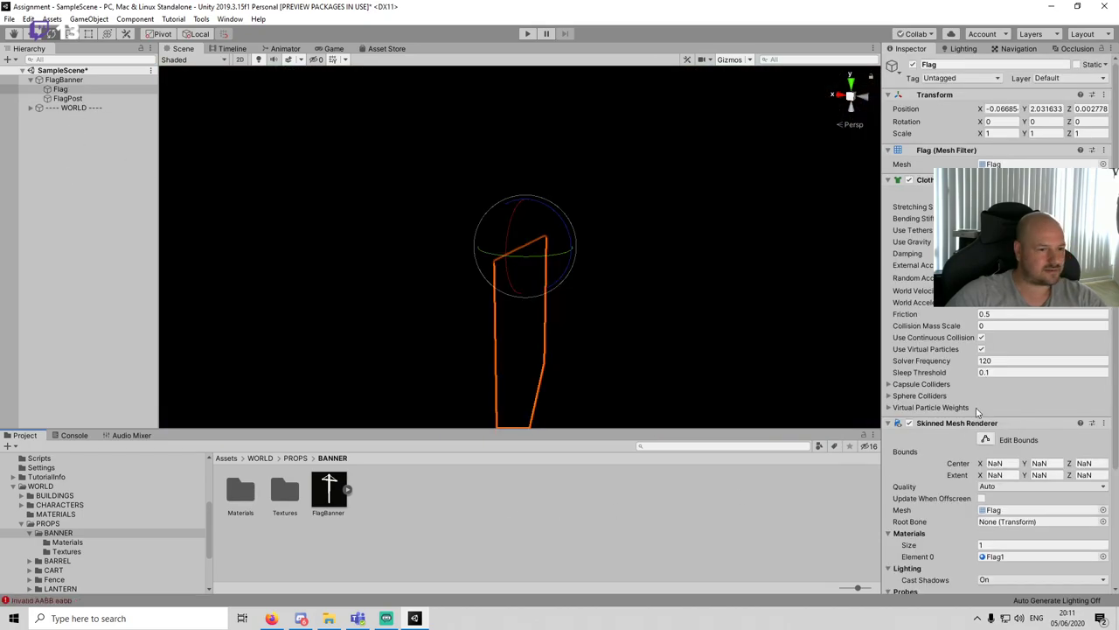
Step: Toggle the Flag's Skinned Mesh Renderer off and on, and try to remove that component
click(910, 422)
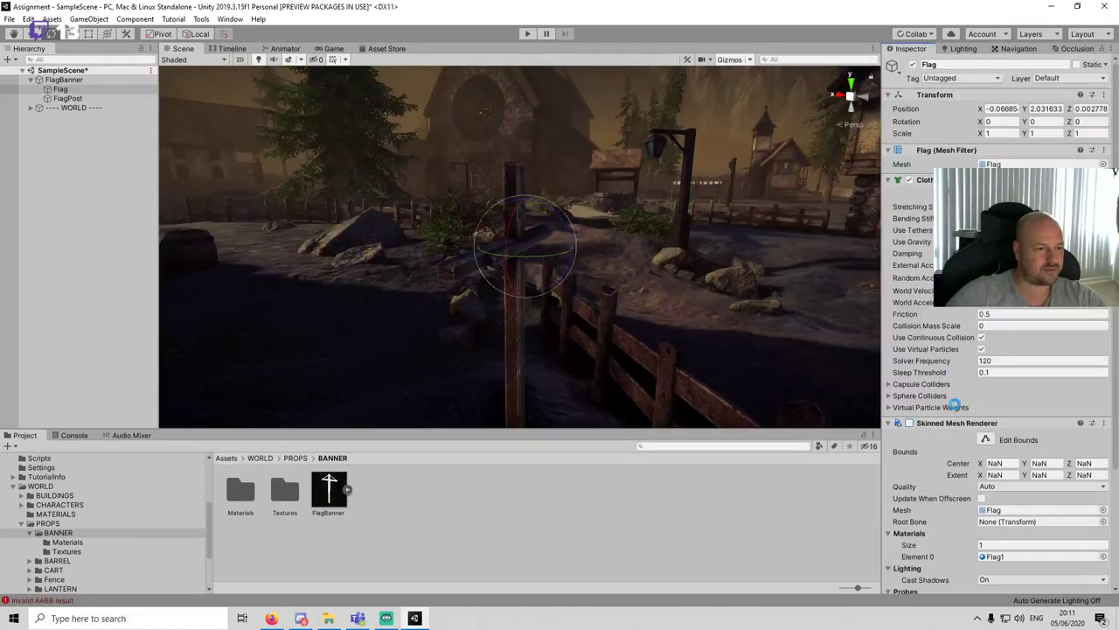
right_click(956, 423)
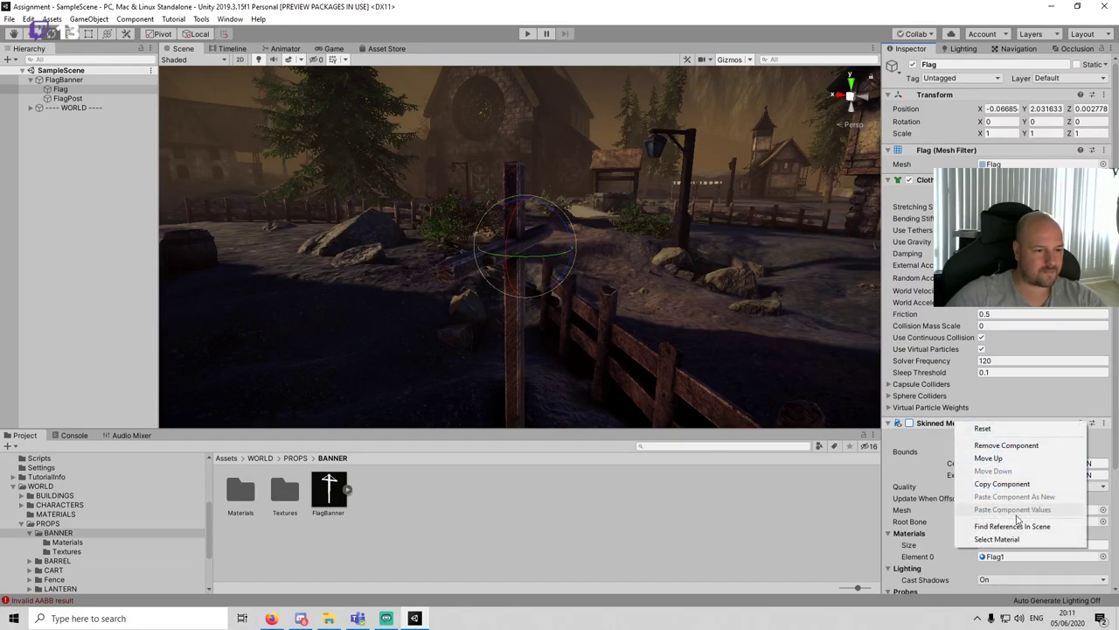
click(909, 423)
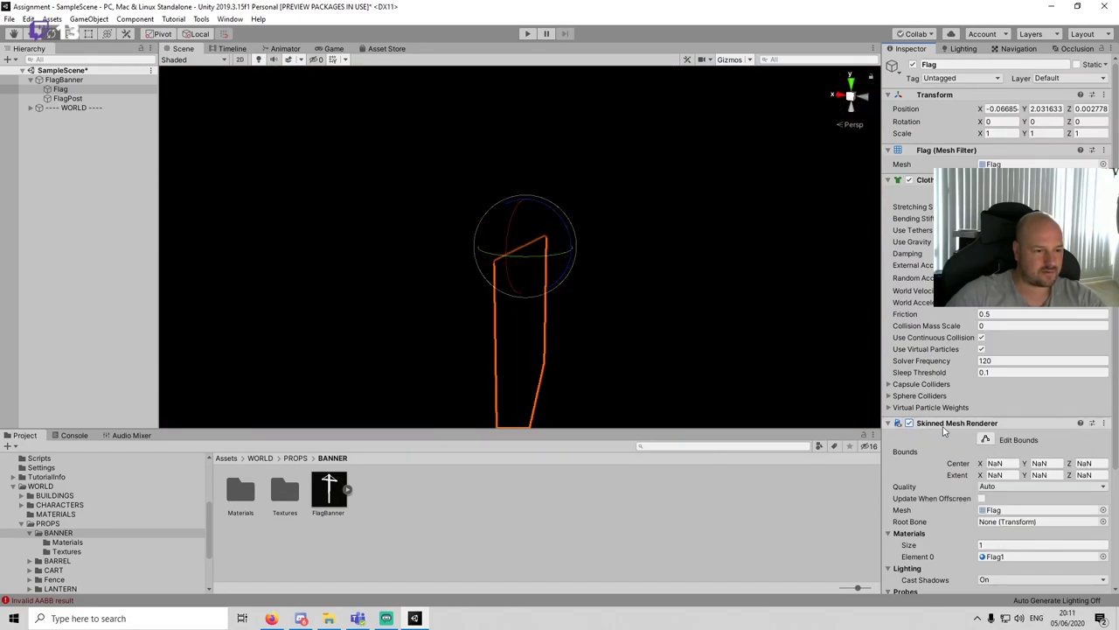
right_click(949, 423)
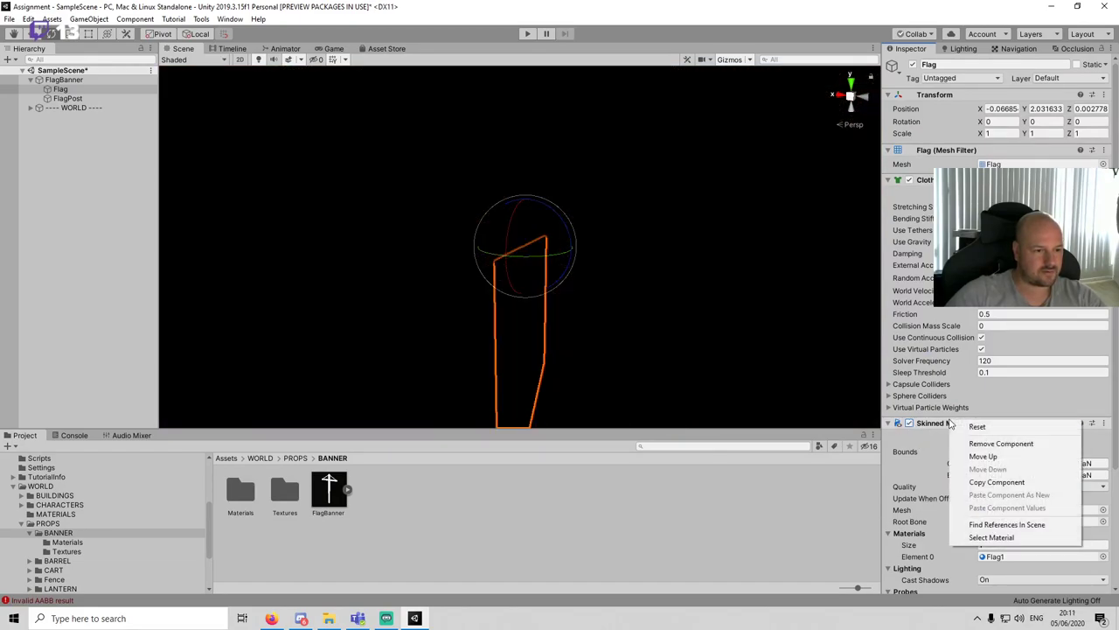
click(1006, 443)
click(646, 332)
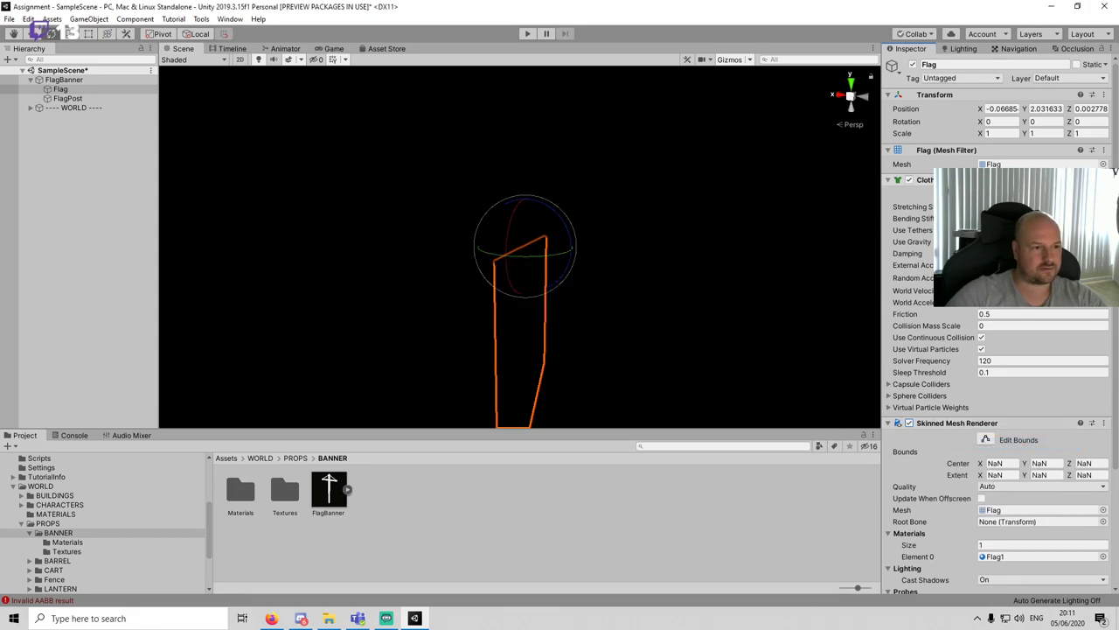
Step: Remove the Cloth component and the Skinned Mesh Renderer from the Flag
click(996, 203)
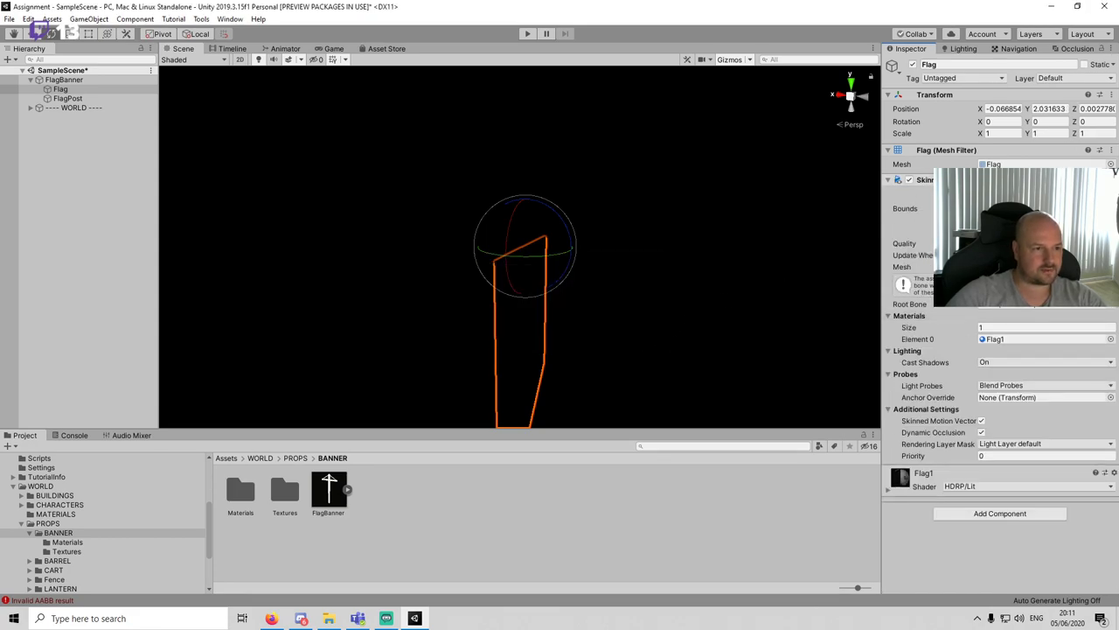
click(997, 202)
alt+drag(642, 309, 779, 244)
key(ctrl+s)
Step: Add a Mesh Renderer component to the Flag
scroll(544, 276, down, 5)
click(1000, 183)
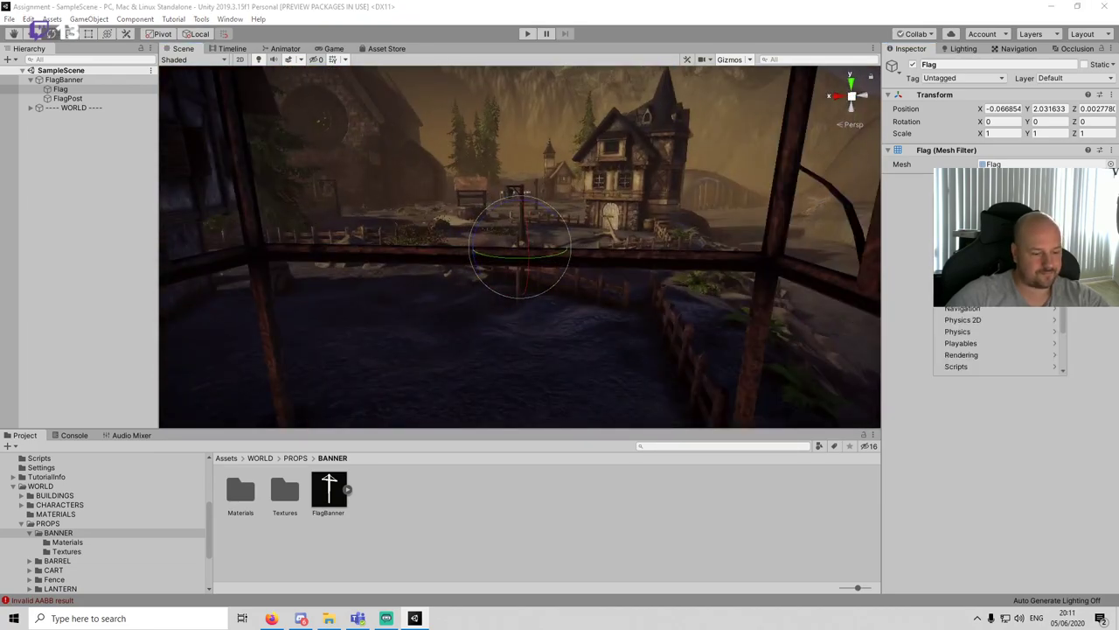
text(mesh)
click(975, 250)
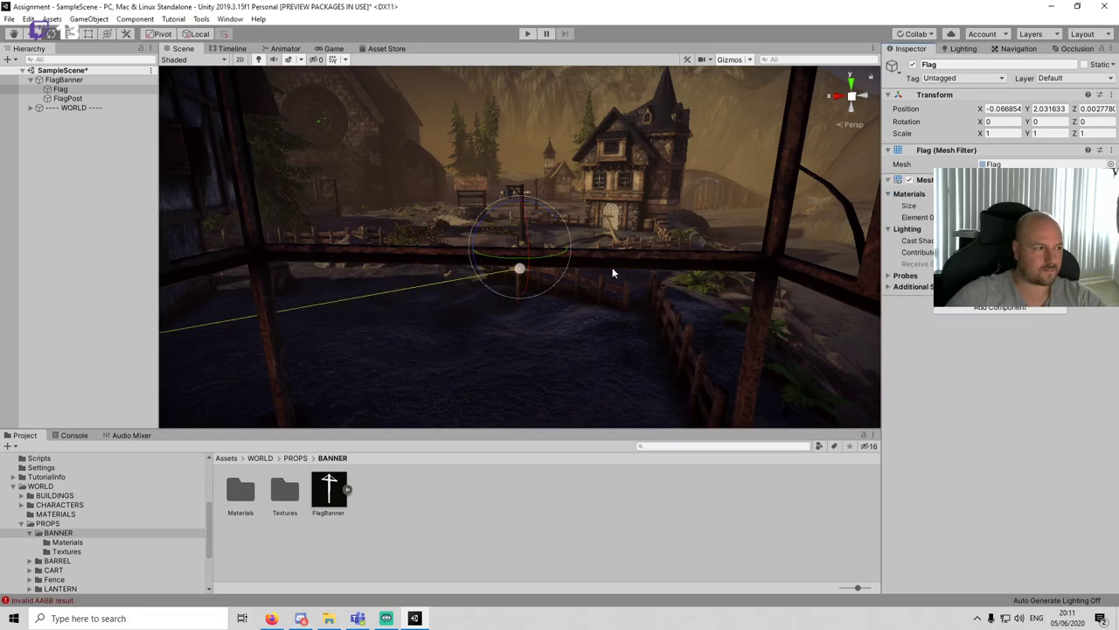
Step: Apply the Flag1 material from the BANNER Materials folder to the flag mesh in the scene
scroll(616, 268, up, 8)
alt+drag(616, 269, 565, 286)
scroll(565, 285, down, 4)
scroll(566, 281, up, 3)
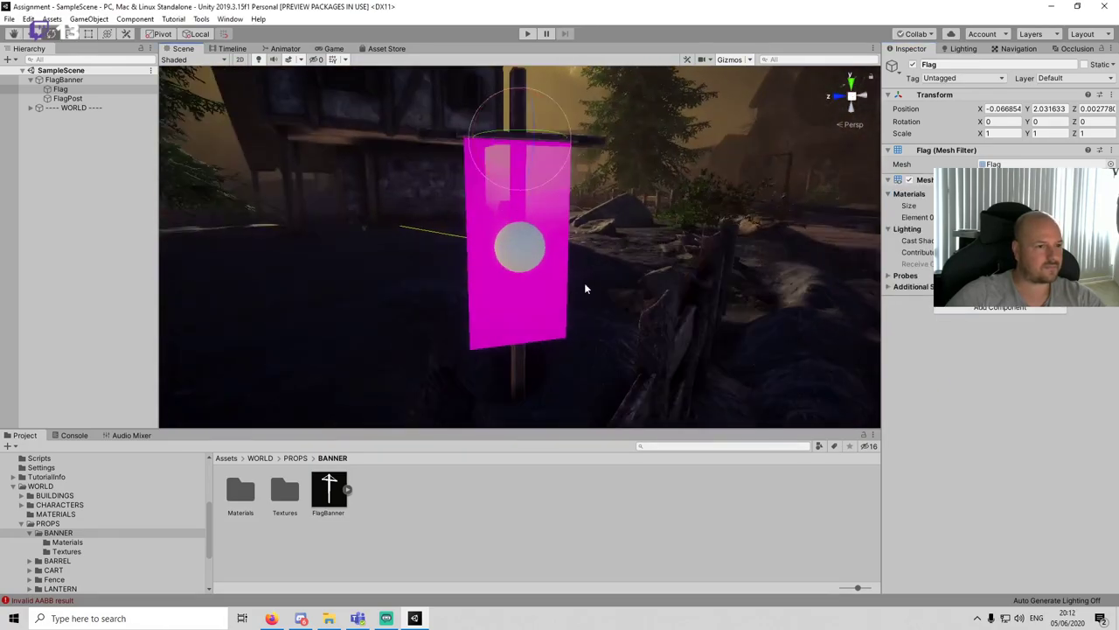
click(69, 542)
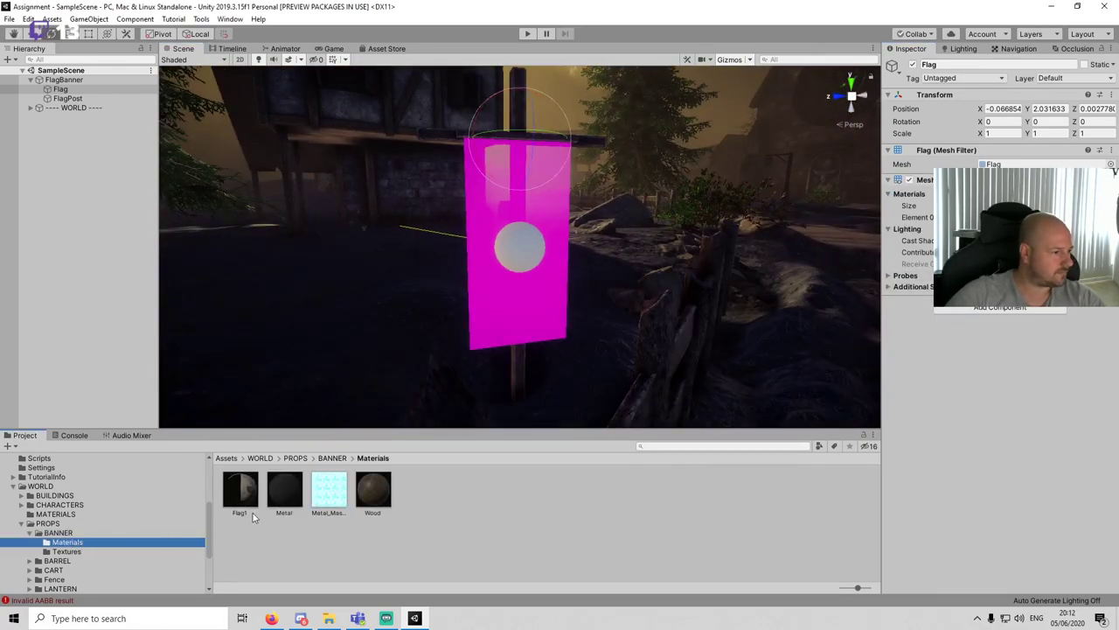
drag(252, 505, 524, 263)
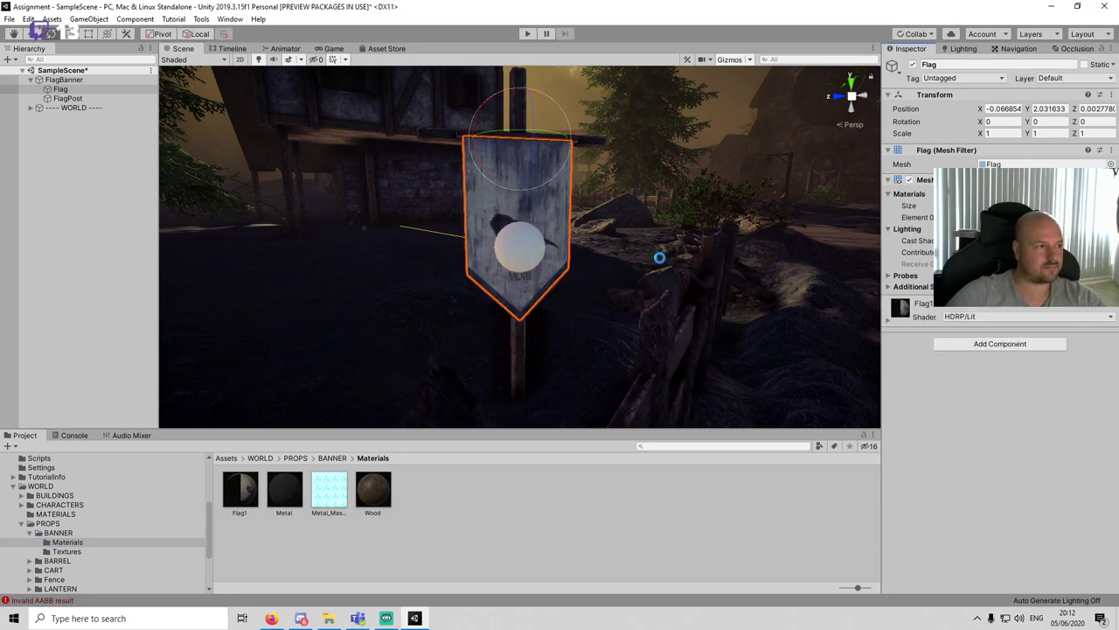
Step: Add a Cloth component to the Flag
click(999, 344)
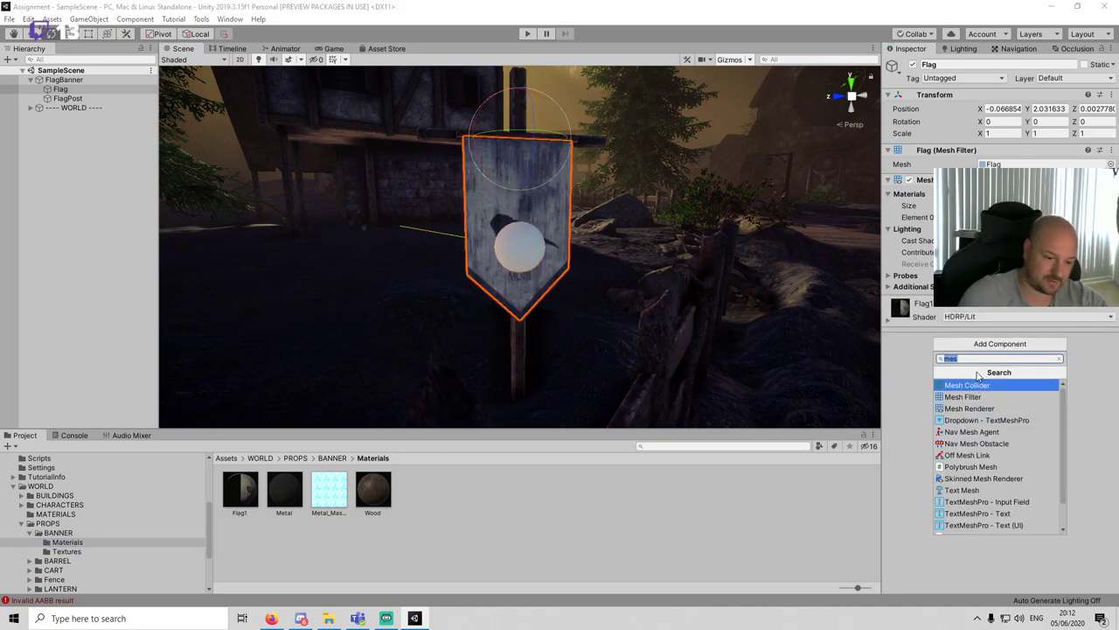
text(cloth)
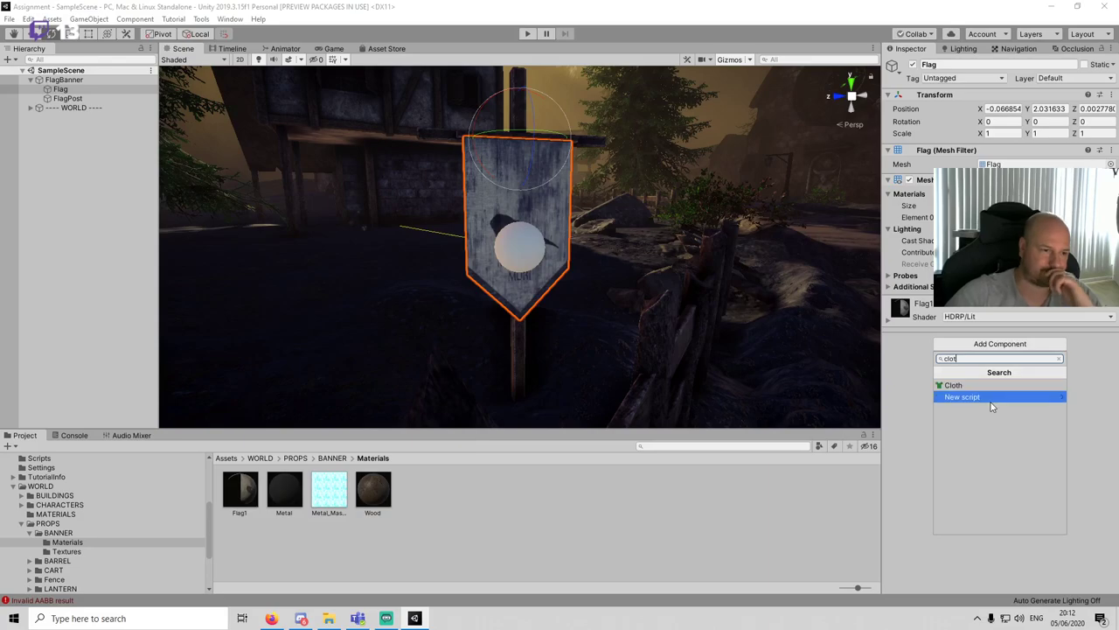
click(987, 392)
scroll(989, 375, down, 3)
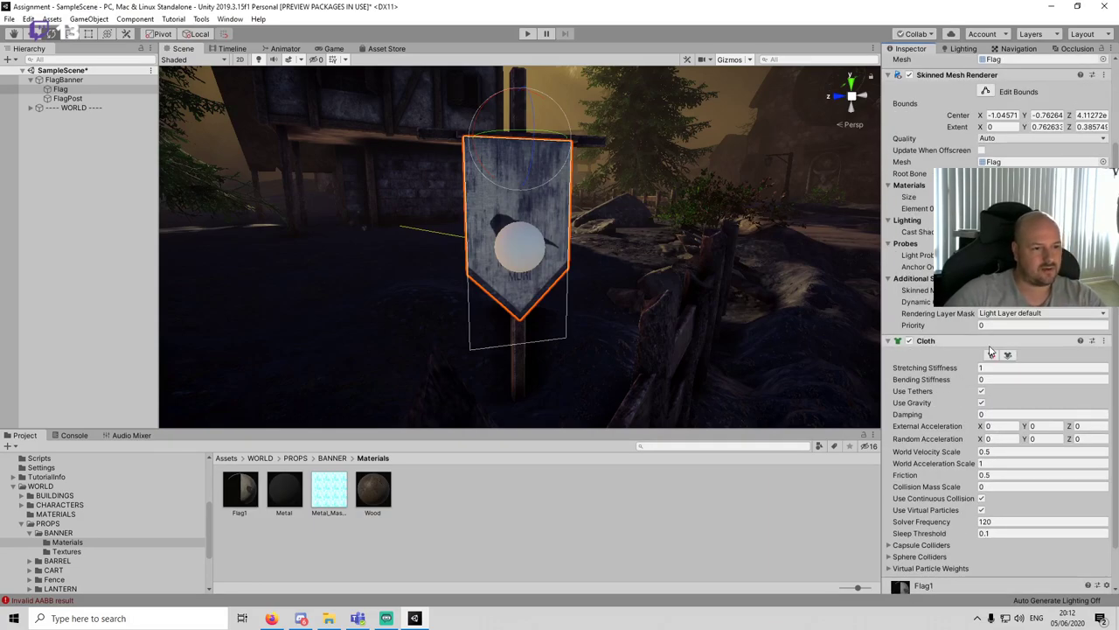
Step: Start editing the cloth constraints and box-select the row of vertices along the Flag's upper edge
click(991, 355)
right_drag(627, 216, 630, 188)
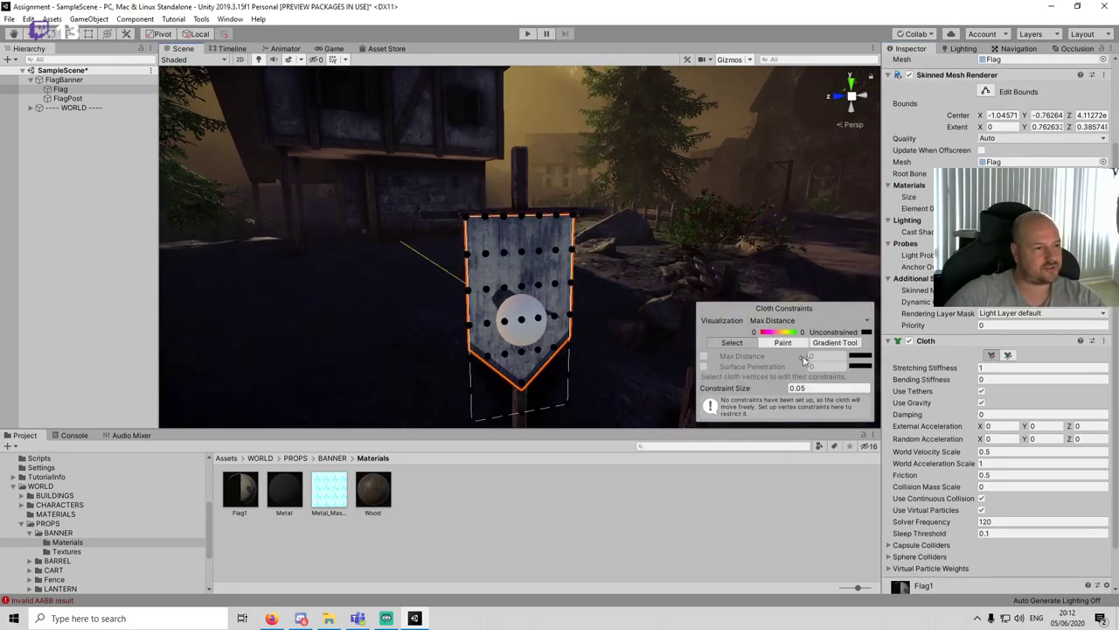
click(784, 342)
scroll(574, 236, up, 2)
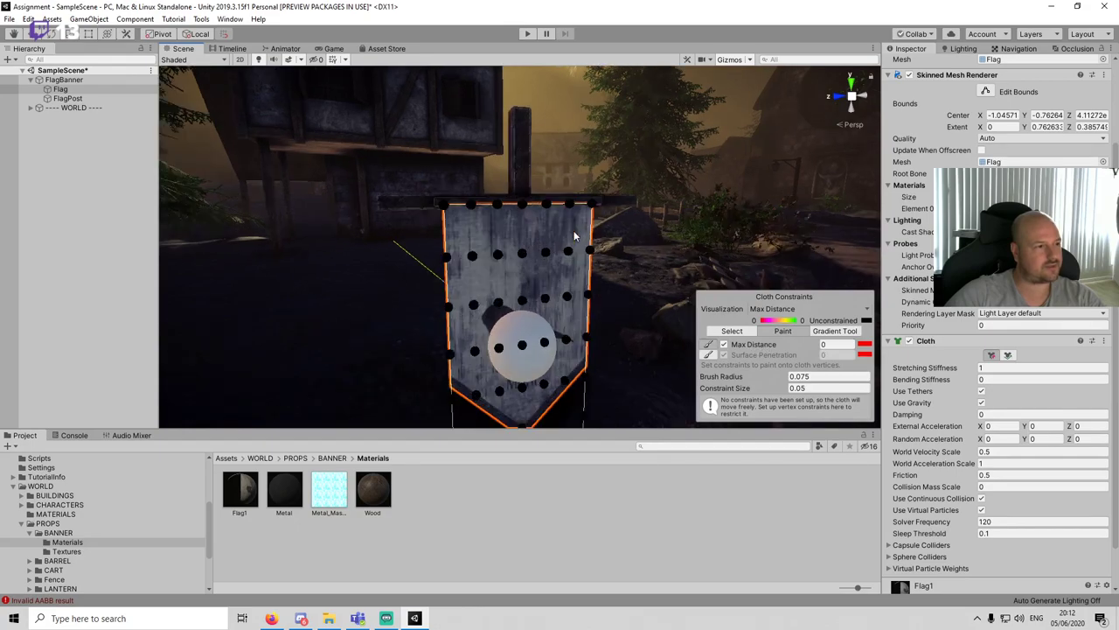
click(732, 332)
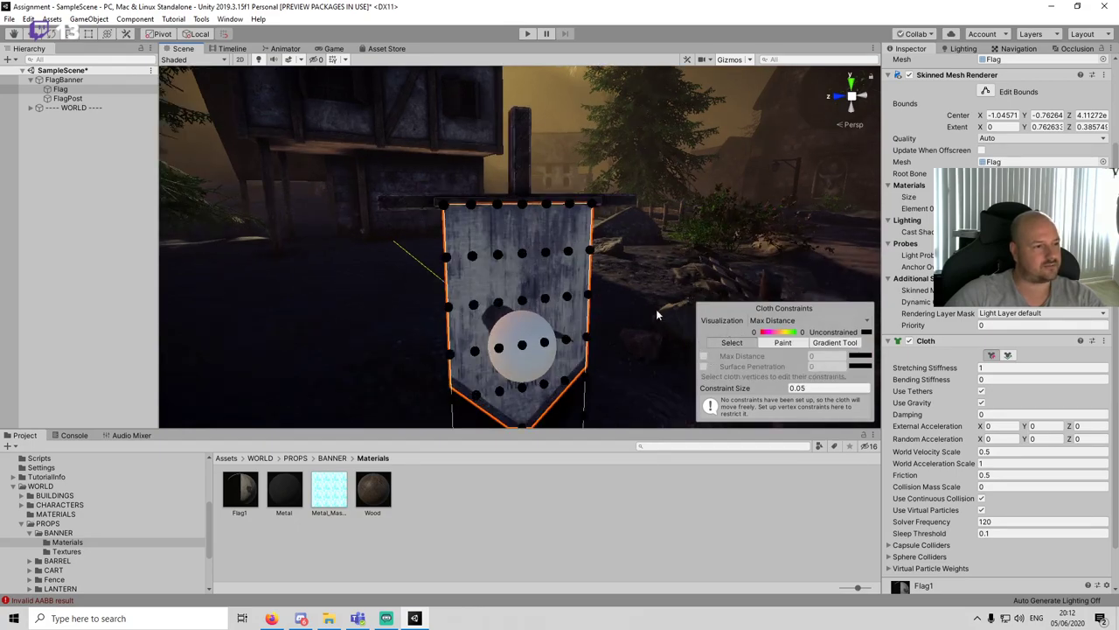
drag(435, 172, 638, 225)
scroll(600, 239, up, 3)
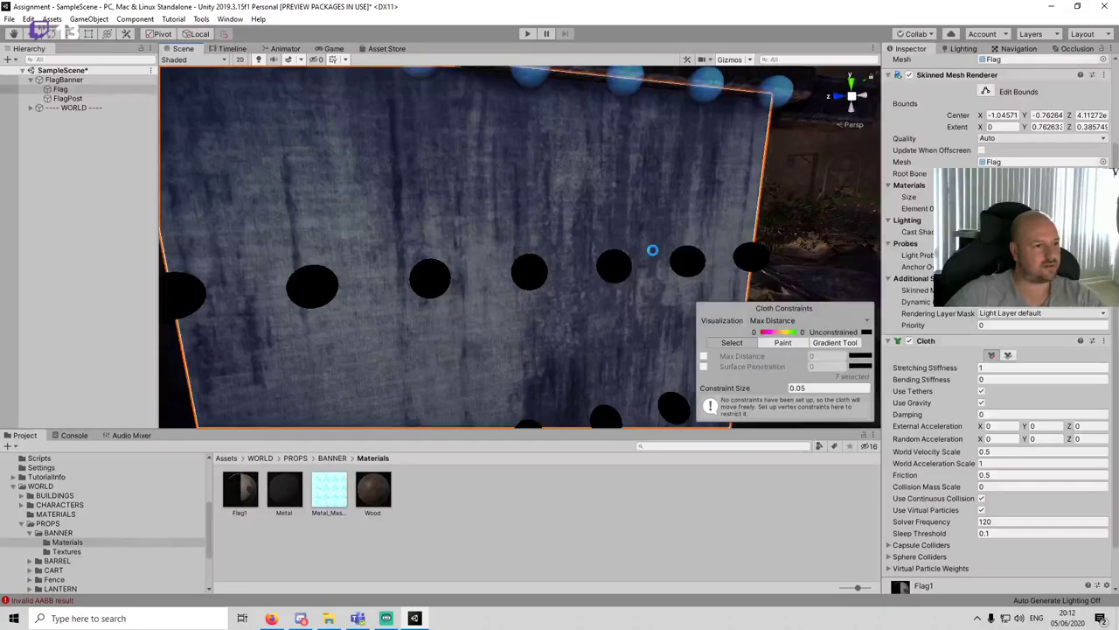
Step: Set the Cloth's Damping to 0.66 and its External Acceleration Z to 0
scroll(959, 363, down, 1)
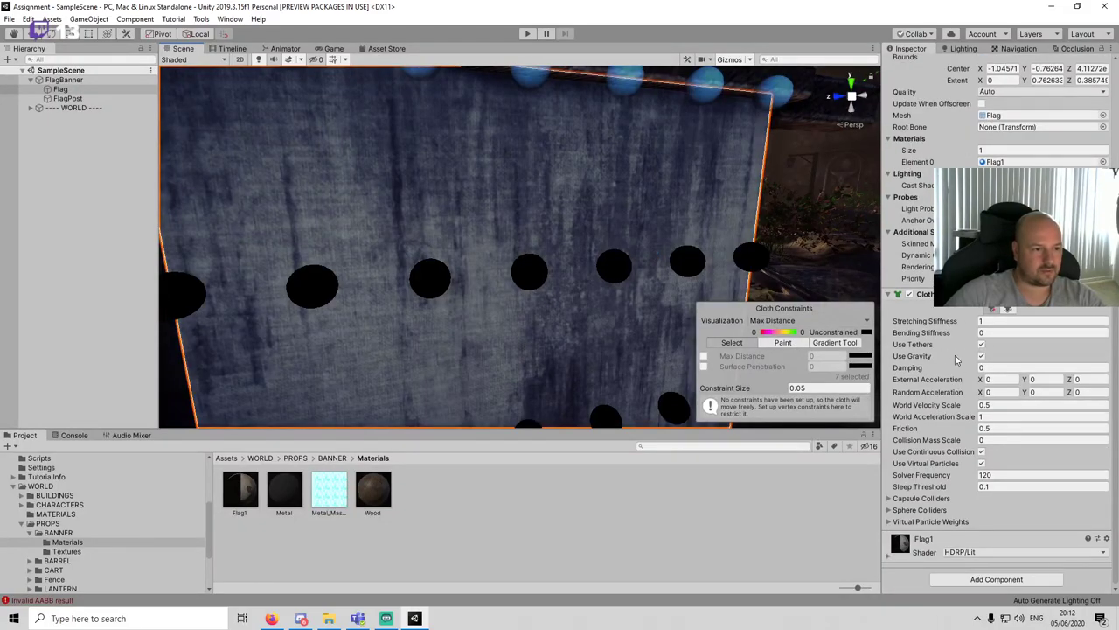
drag(917, 368, 934, 370)
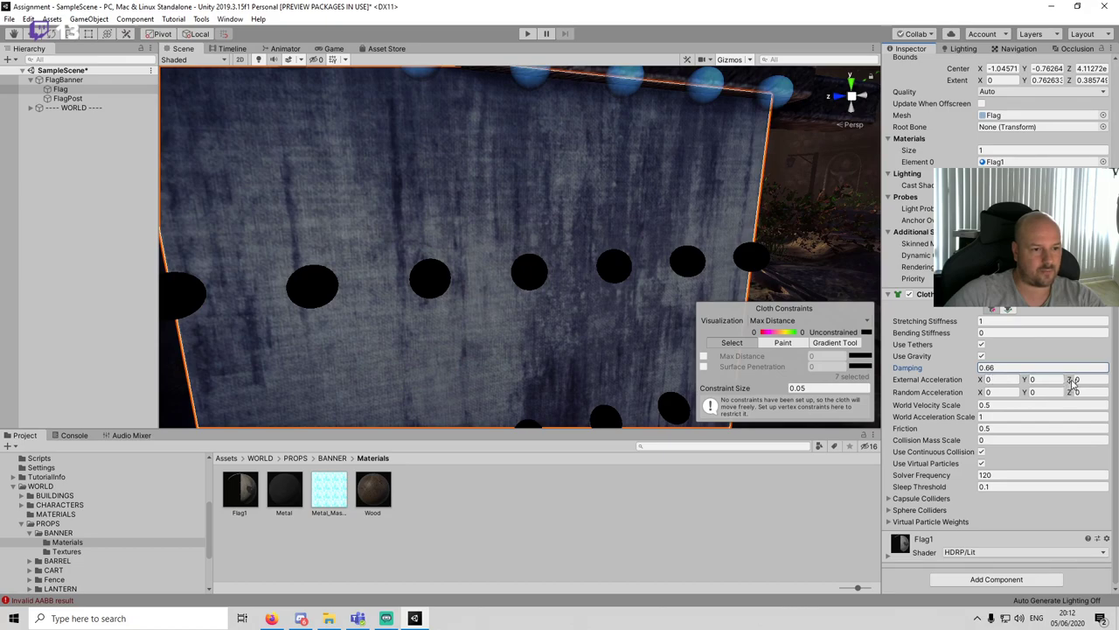
drag(1073, 384, 1074, 385)
click(1093, 380)
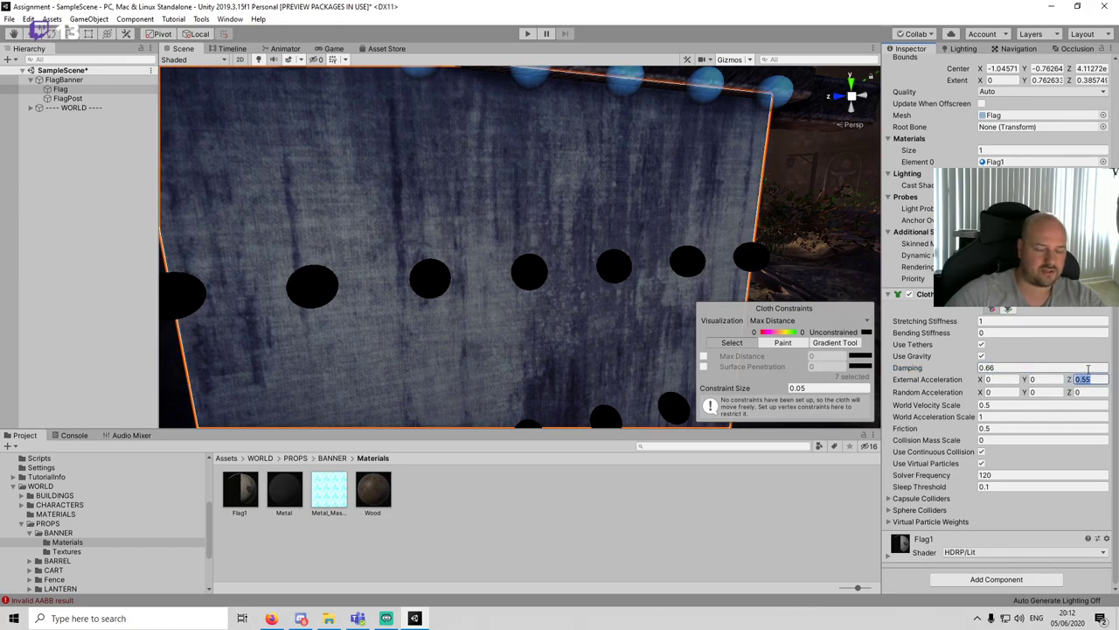
text(0)
Step: Set the Cloth's Random Acceleration to X 0.21 and Z 2.09, and save the scene
key(Tab)
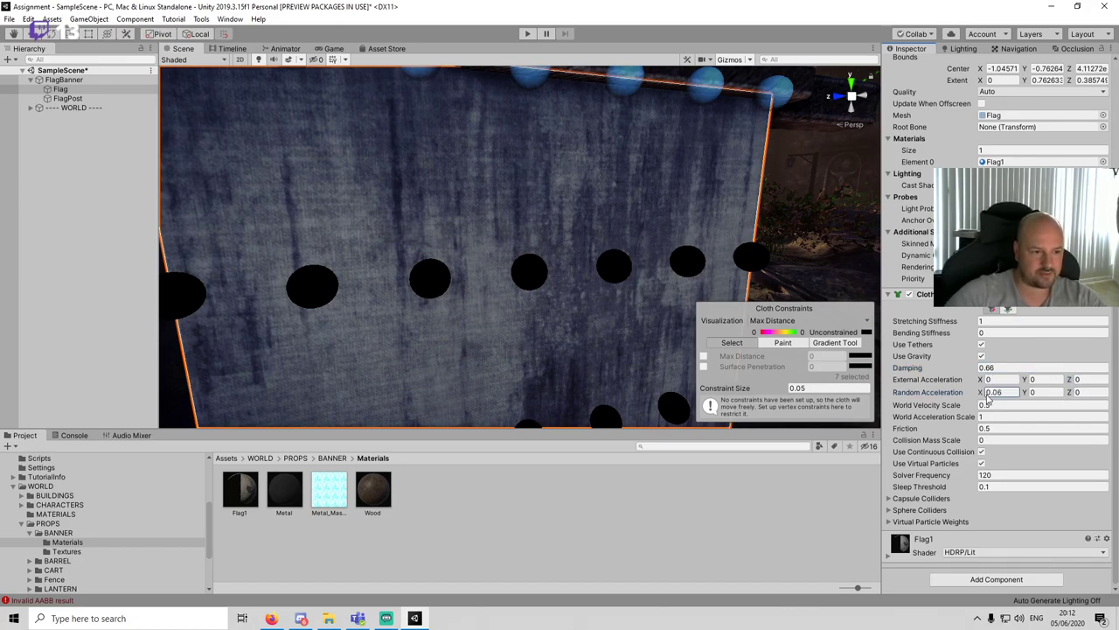
click(1085, 393)
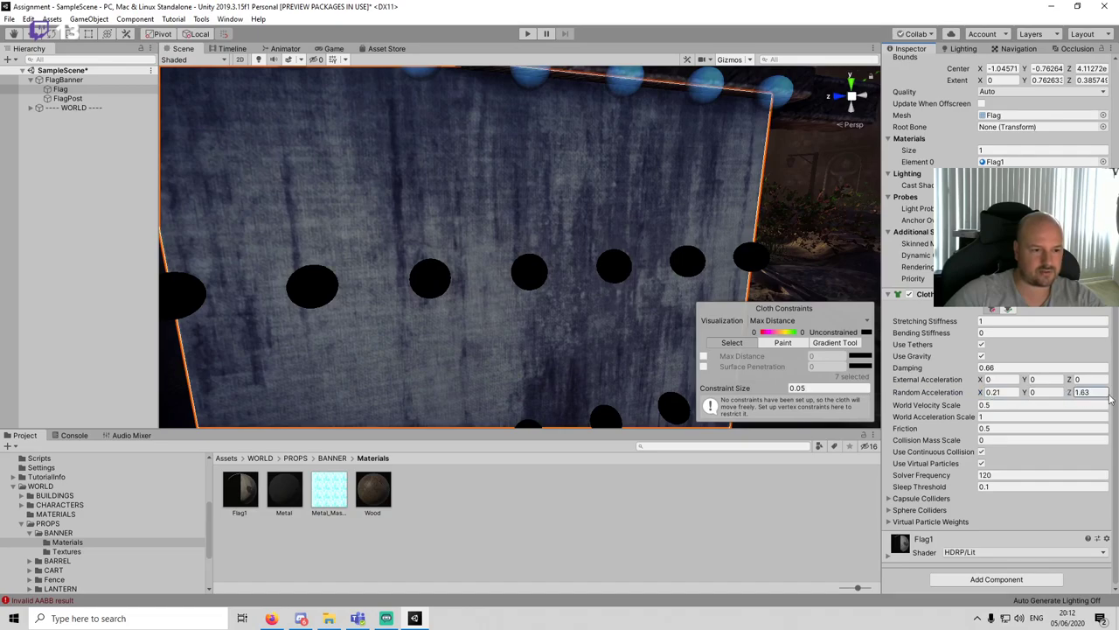
drag(1110, 399, 1118, 400)
key(ctrl+s)
Step: Set the size of the Cloth's Capsule Colliders list to 1
click(889, 498)
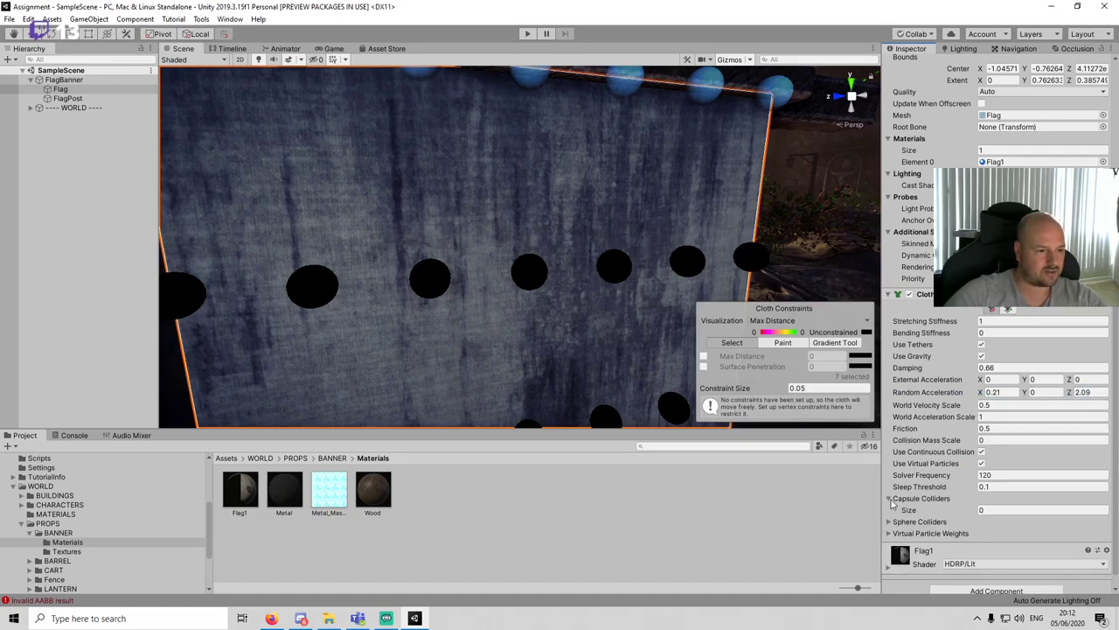
click(991, 510)
text(1)
key(Return)
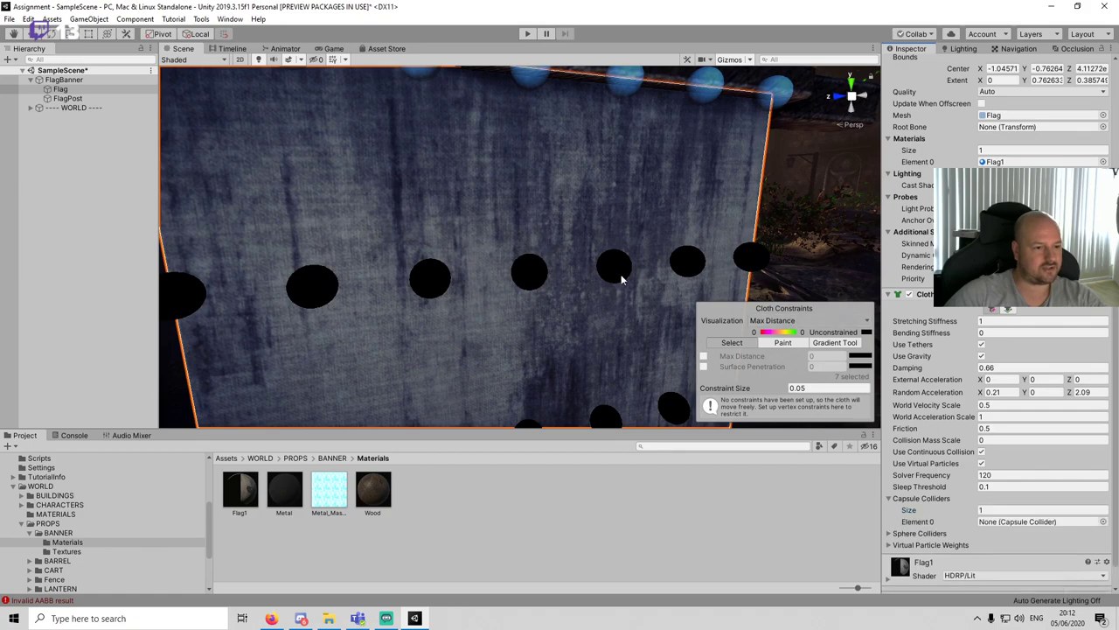
Step: Add a Capsule Collider component to the FlagPost and view its extent around the post
alt+drag(622, 277, 751, 272)
scroll(569, 262, down, 6)
alt+drag(569, 262, 643, 276)
scroll(643, 276, up, 5)
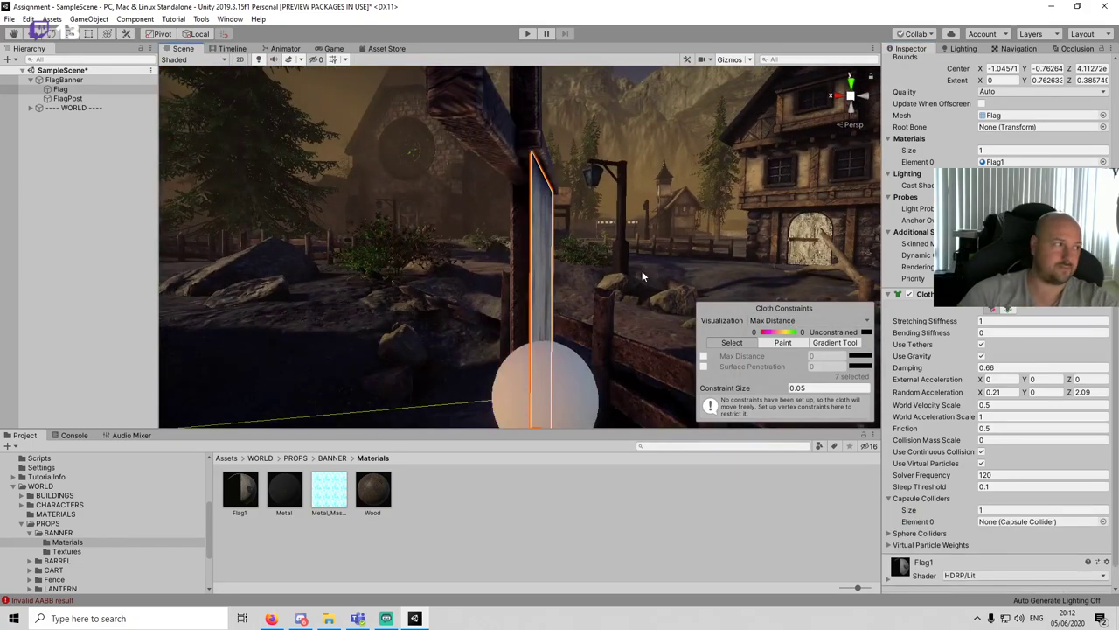
click(67, 98)
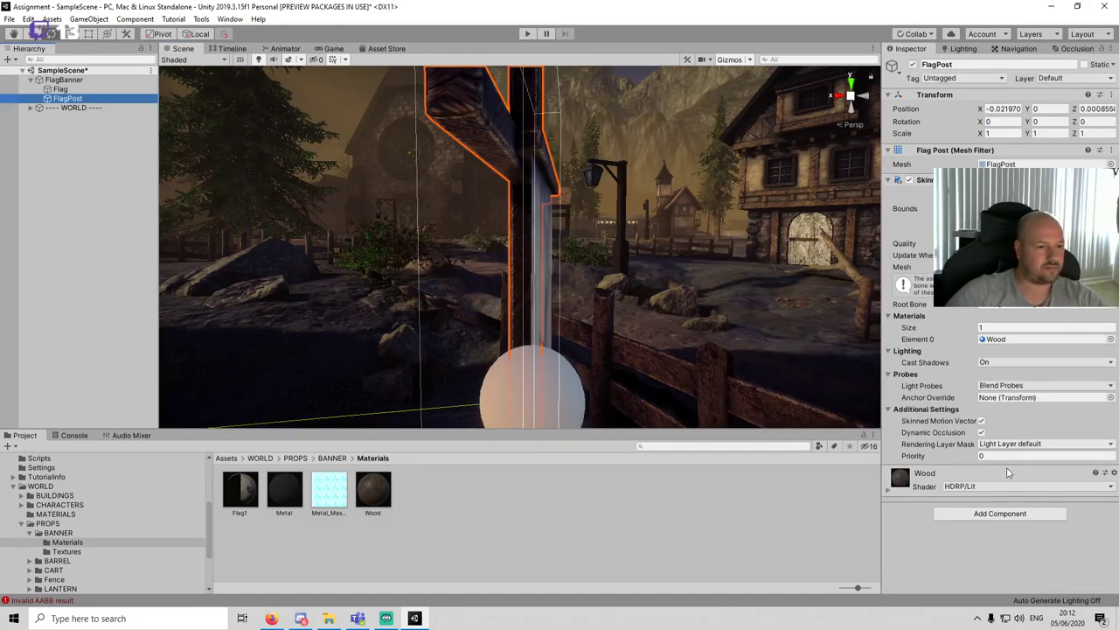
click(1001, 512)
text(cap)
key(Return)
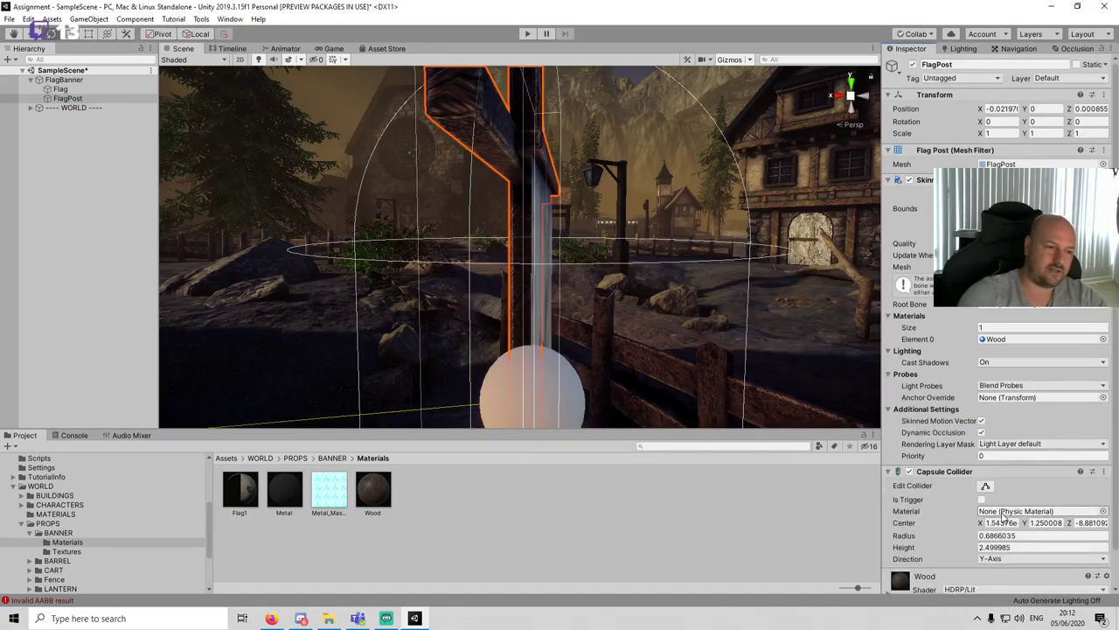
scroll(975, 413, down, 3)
alt+drag(789, 417, 822, 413)
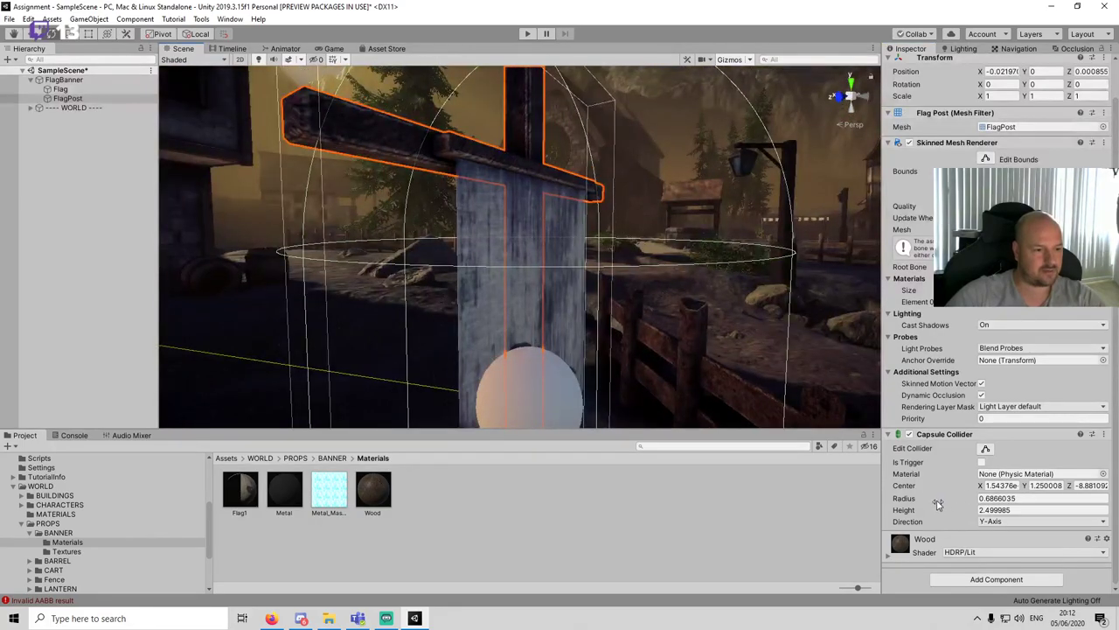
Step: Set the FlagPost's Capsule Collider radius to 0.07 and assign FlagPost as Element 0 of the Flag's Cloth capsule colliders
drag(937, 505, 921, 503)
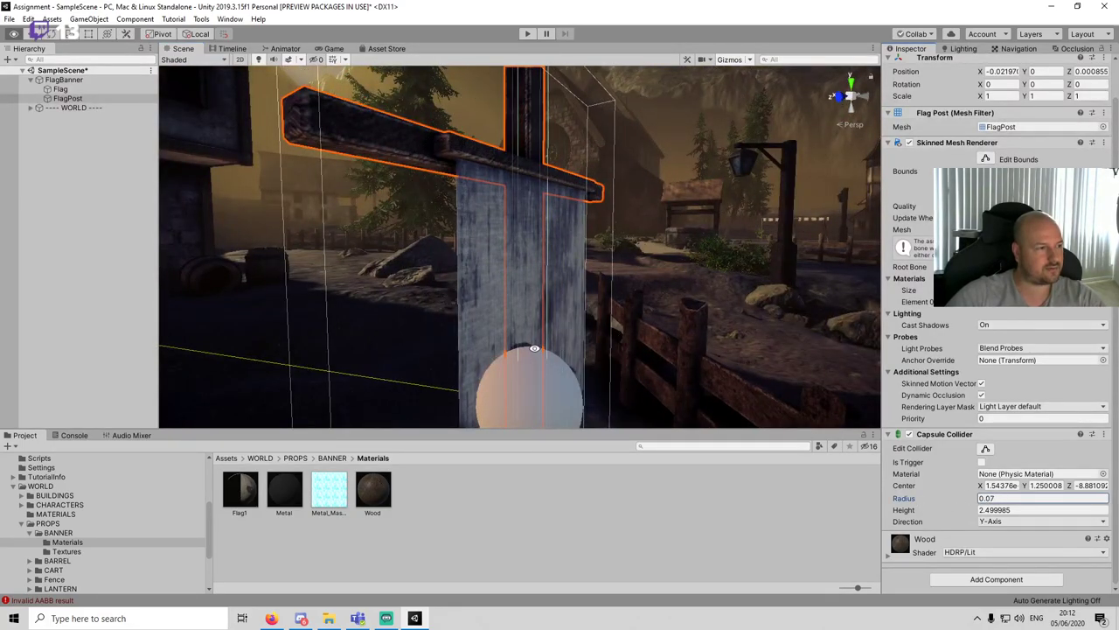
alt+drag(535, 348, 665, 346)
click(59, 89)
scroll(1034, 461, down, 6)
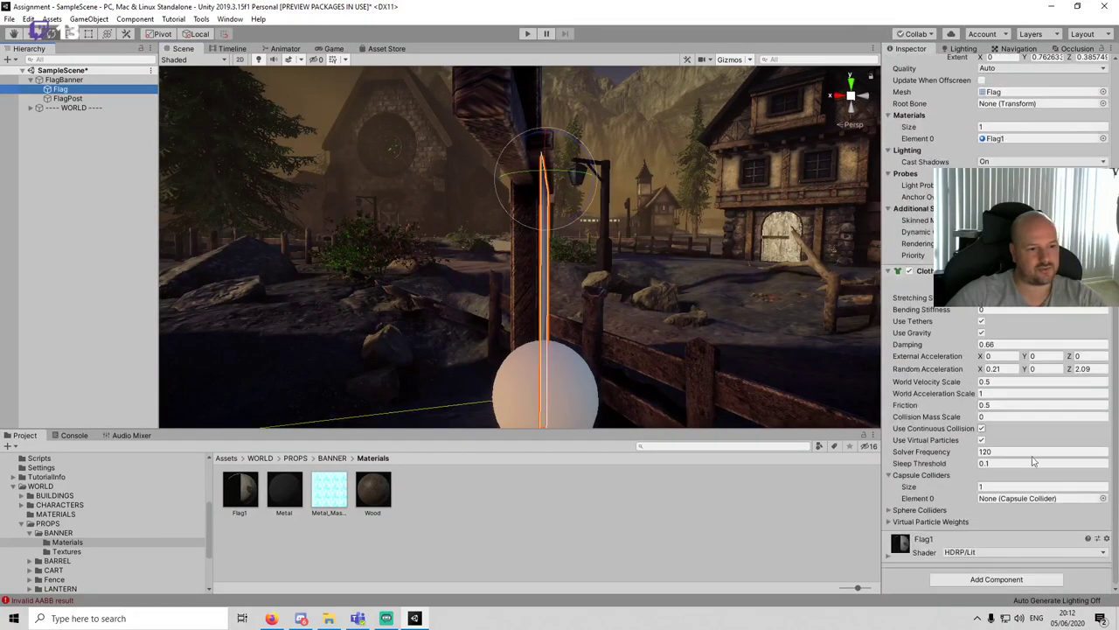
drag(67, 98, 1041, 498)
alt+drag(660, 250, 458, 250)
scroll(458, 250, down, 8)
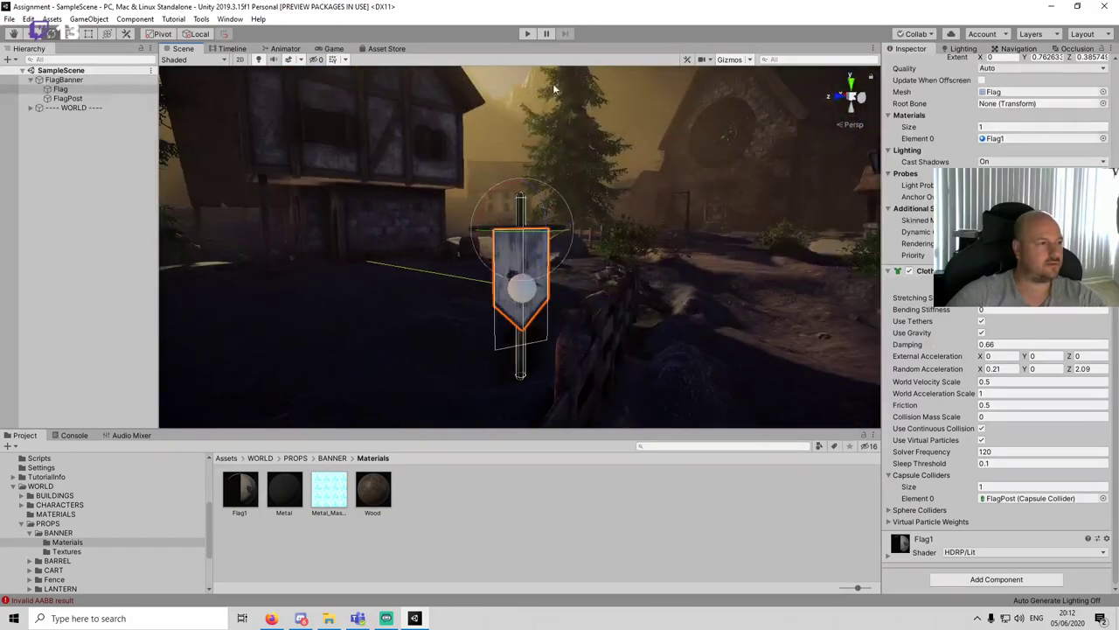
Step: Play-test the scene to check how the flag's cloth behaves with the post collider, and stop the test
click(529, 34)
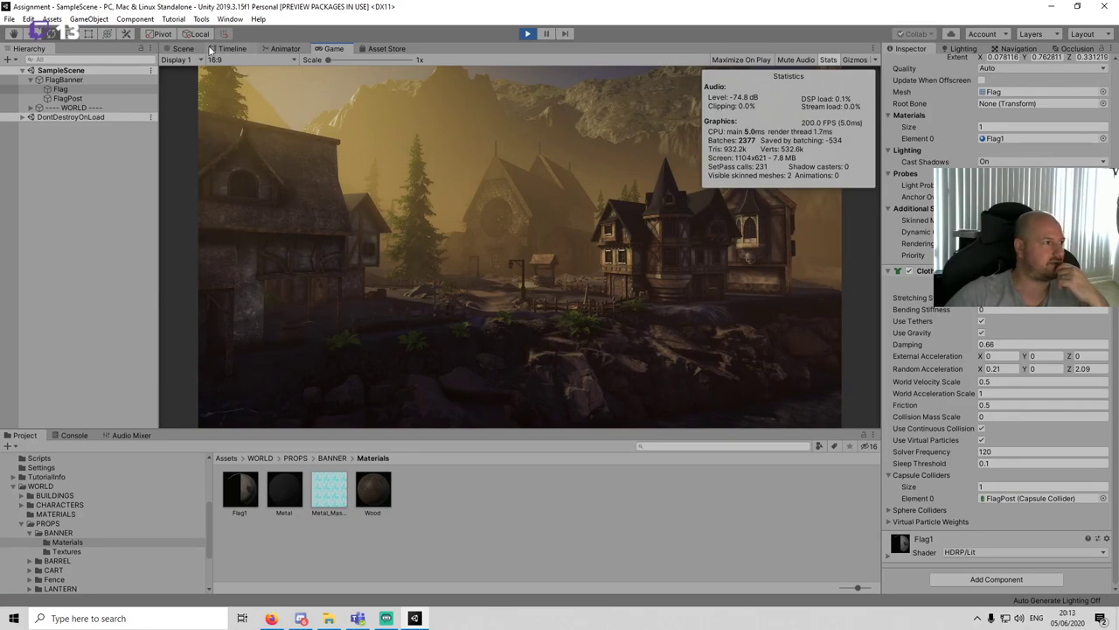
click(183, 48)
middle_drag(523, 350, 591, 70)
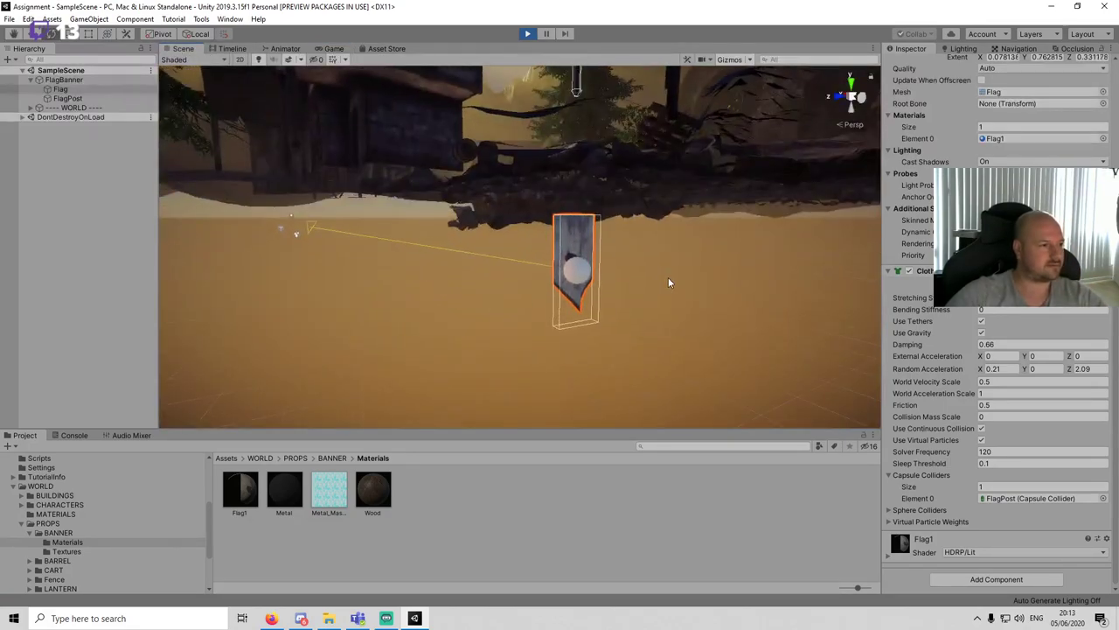
scroll(668, 278, up, 5)
middle_drag(618, 323, 662, 301)
click(527, 33)
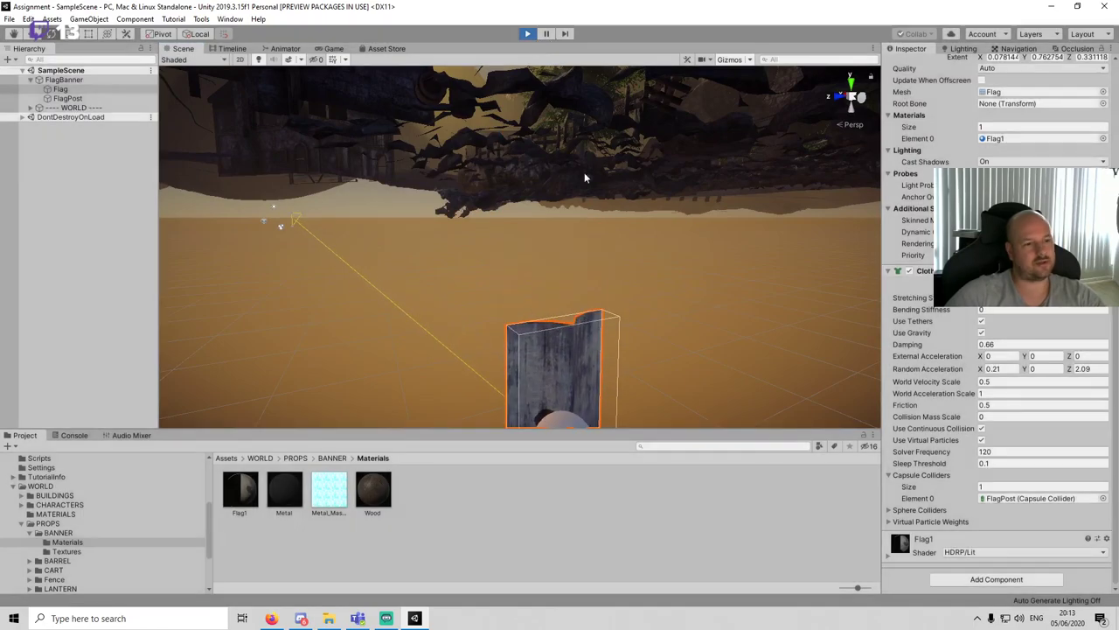
Step: Set the size of the Cloth's Capsule Colliders list to 0
click(1005, 487)
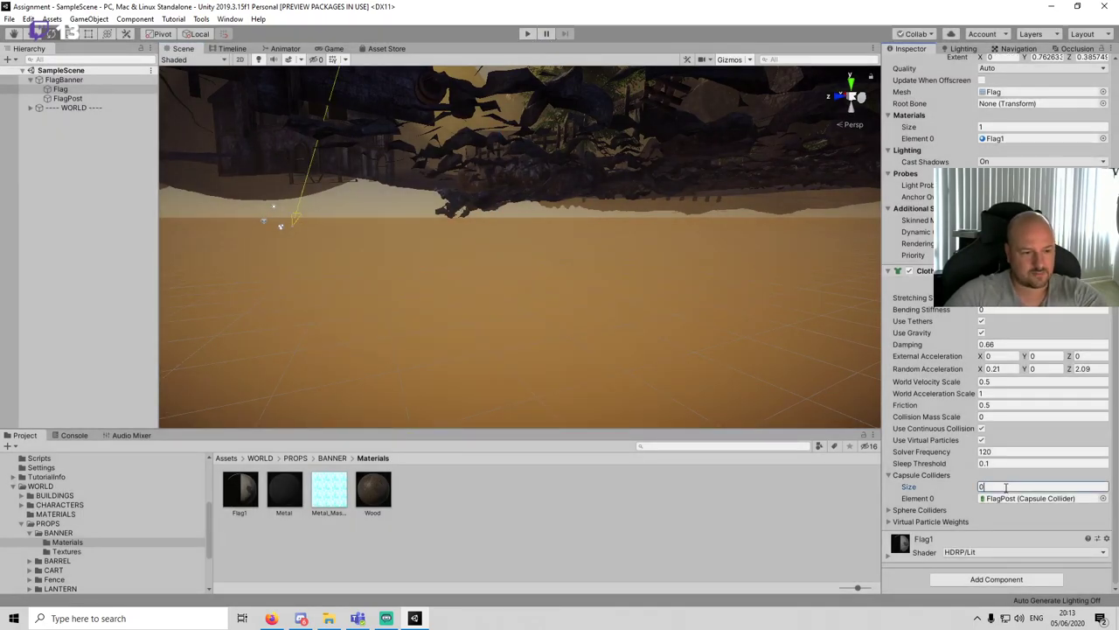
text(0)
key(Return)
Step: Play-test the flag's cloth without any capsule collider, watching it in the Scene view, and stop the test
click(528, 34)
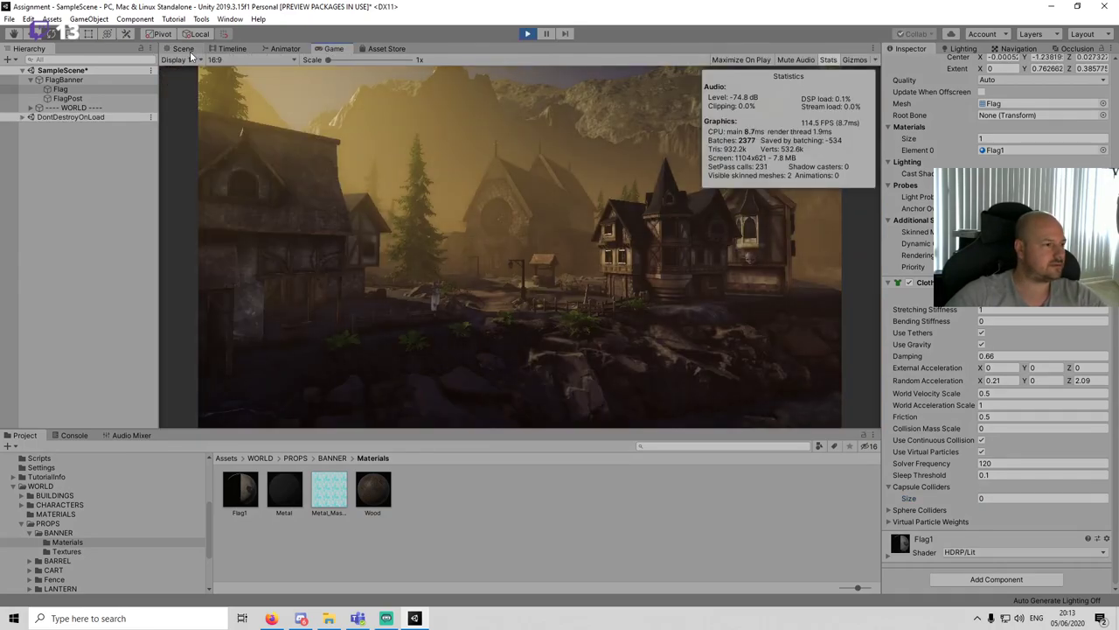
click(183, 49)
key(f)
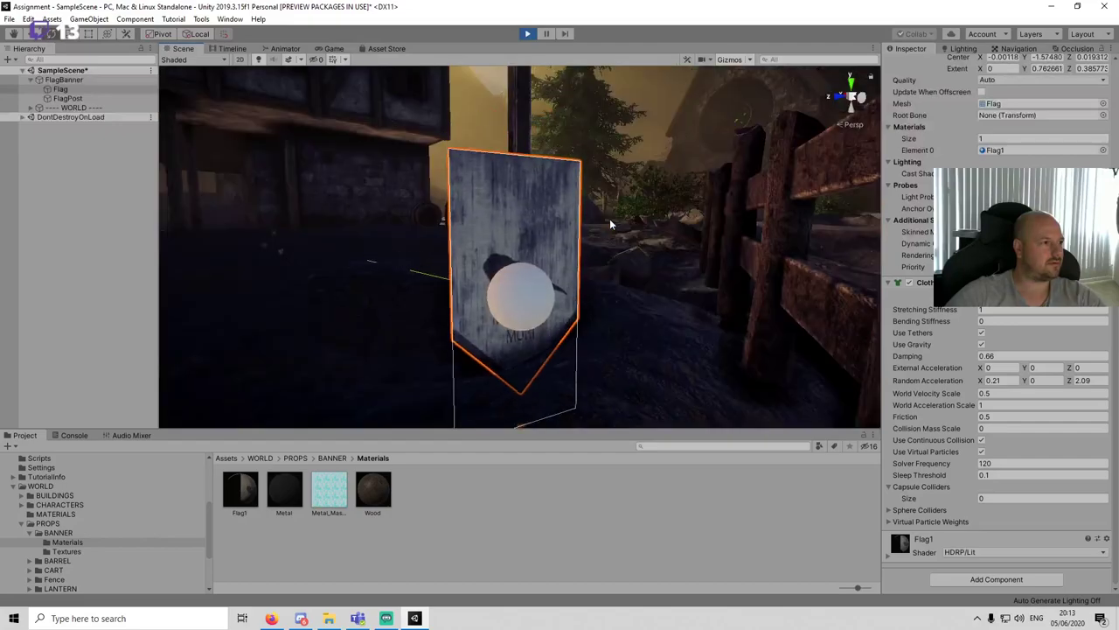
scroll(612, 227, down, 5)
scroll(621, 249, up, 2)
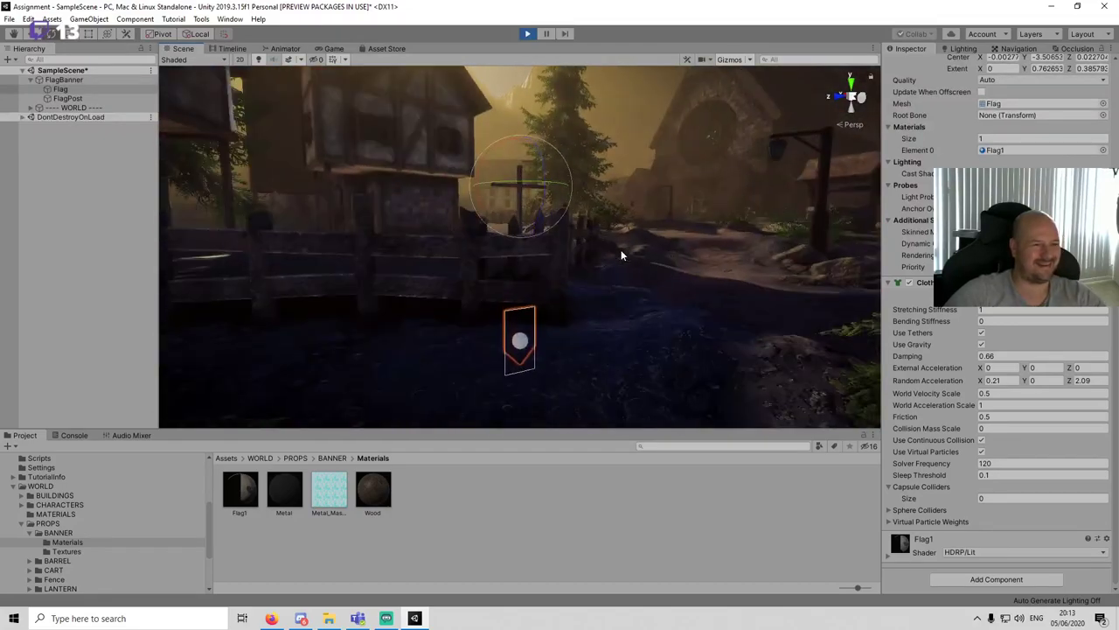
click(527, 35)
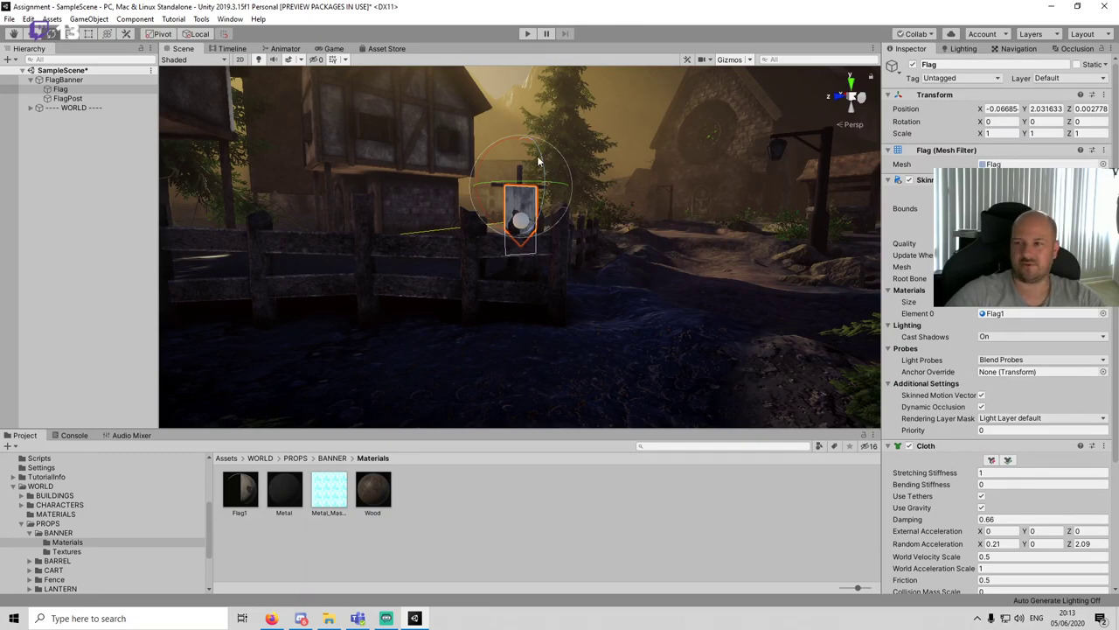
Step: Paint a Max Distance constraint of 0 onto the cloth vertices along the flag's top edge
middle_drag(536, 158, 572, 234)
scroll(584, 235, up, 8)
key(f)
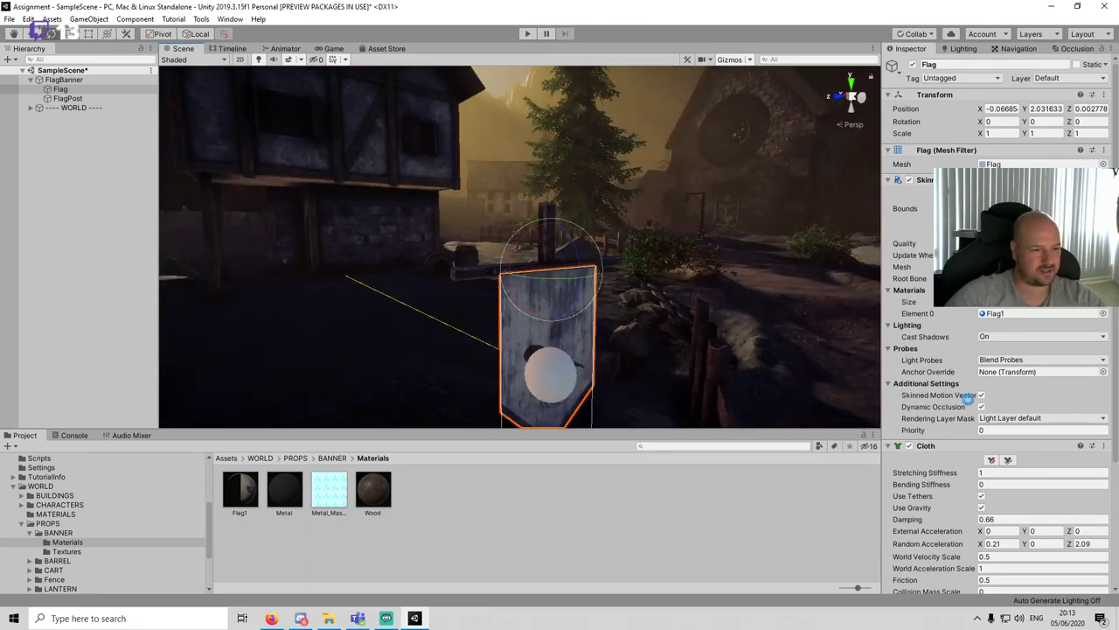
scroll(966, 398, down, 3)
click(991, 355)
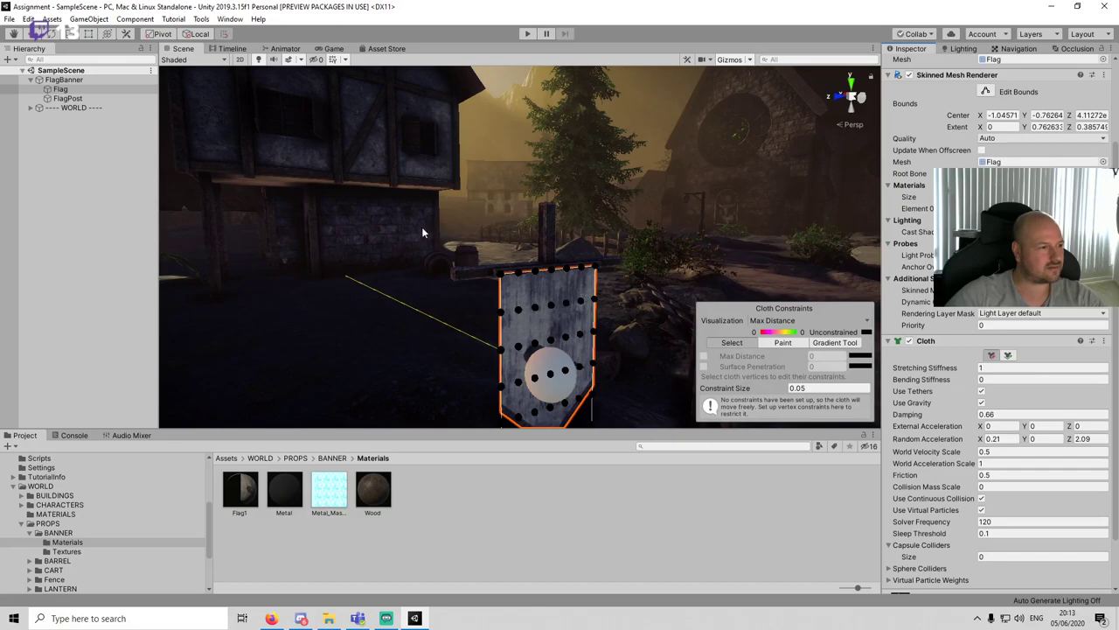
drag(423, 229, 700, 296)
click(782, 343)
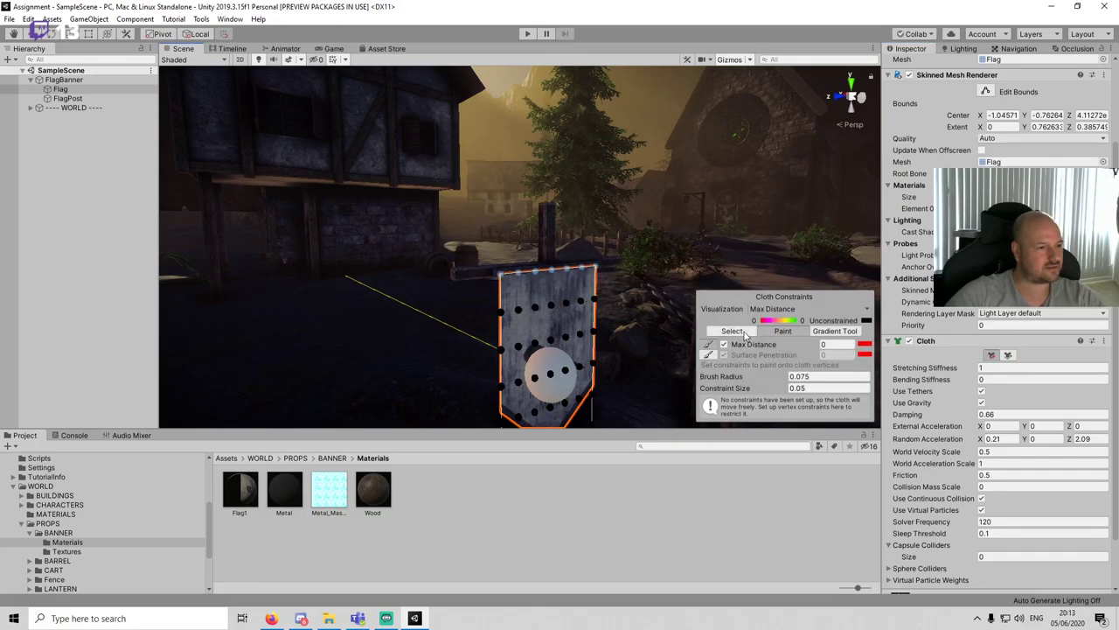
drag(502, 278, 555, 278)
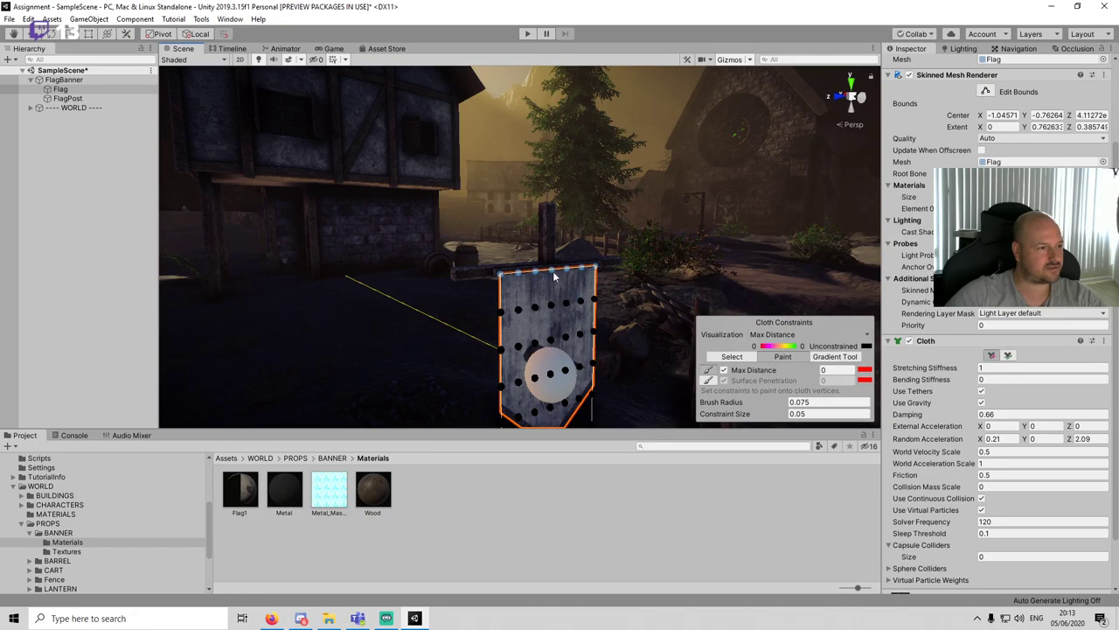
click(611, 357)
Step: Reselect the flag and inspect the constraints painted on its top row of cloth vertices
scroll(611, 357, up, 4)
scroll(601, 345, down, 3)
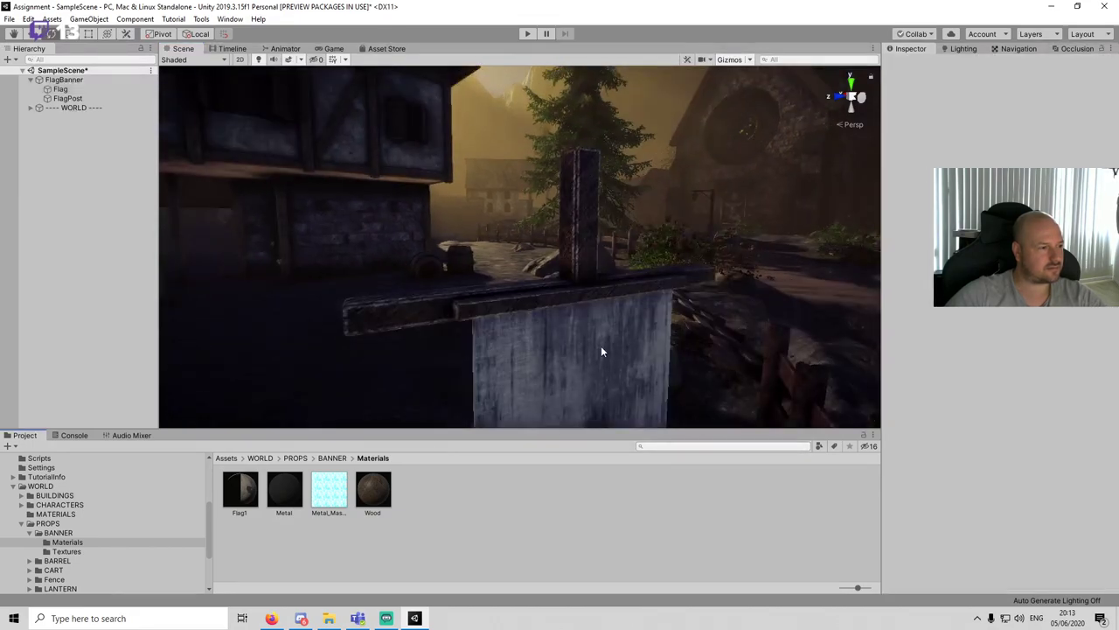
click(602, 345)
scroll(1003, 392, down, 3)
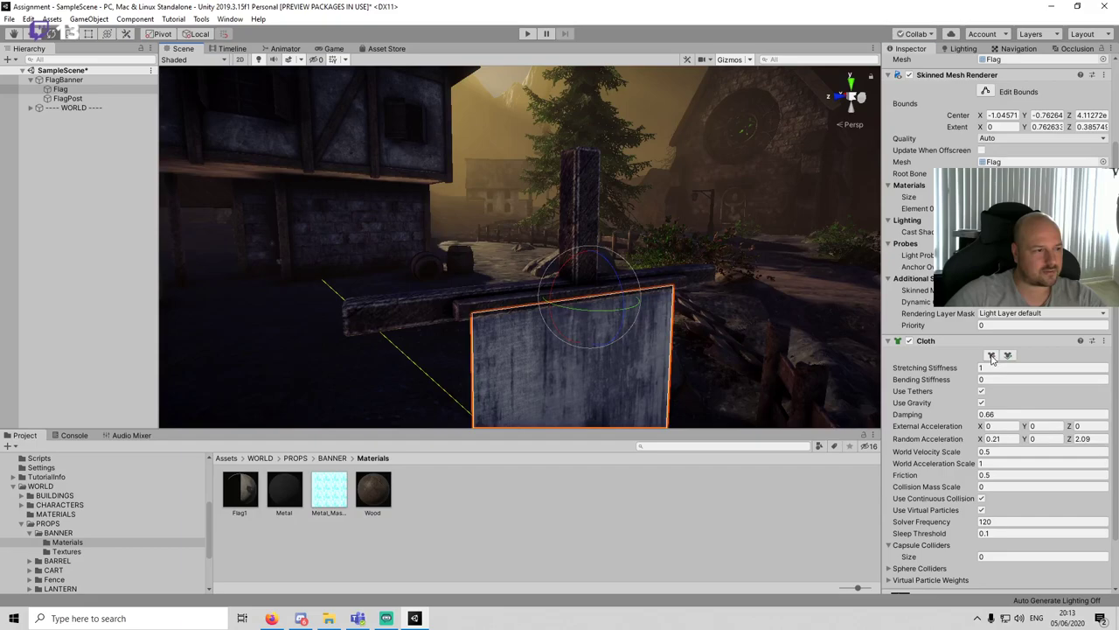
click(991, 355)
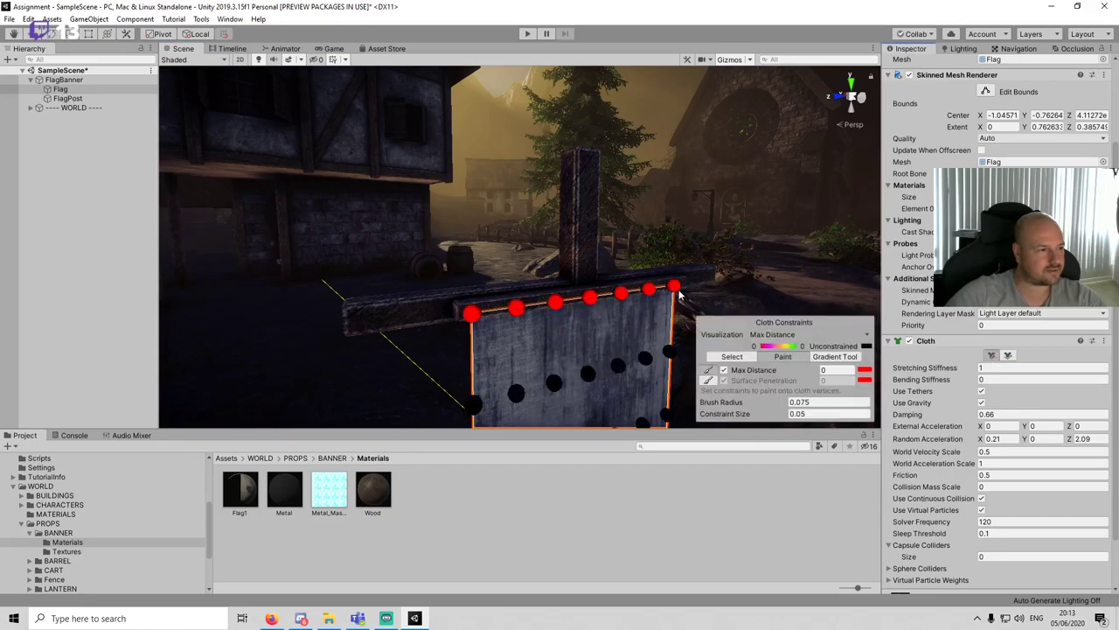
Step: Play-test the pinned flag, examine its cloth movement from several sides in the Scene view, and stop the test
click(528, 33)
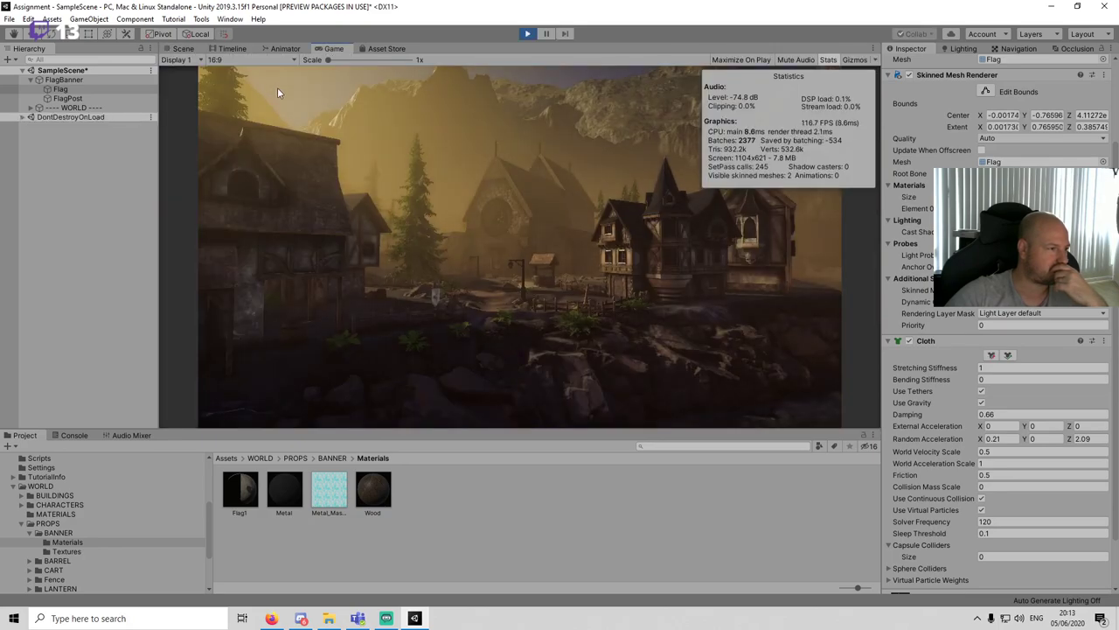
click(183, 49)
middle_drag(550, 238, 541, 135)
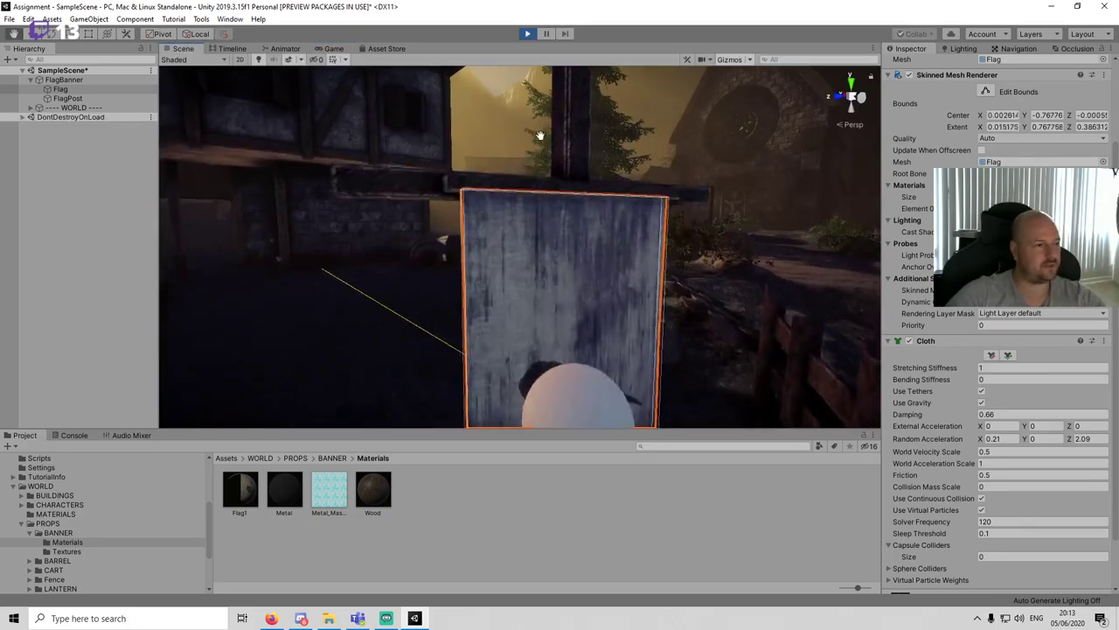
scroll(551, 219, down, 10)
click(132, 304)
alt+drag(578, 298, 635, 272)
scroll(635, 272, up, 10)
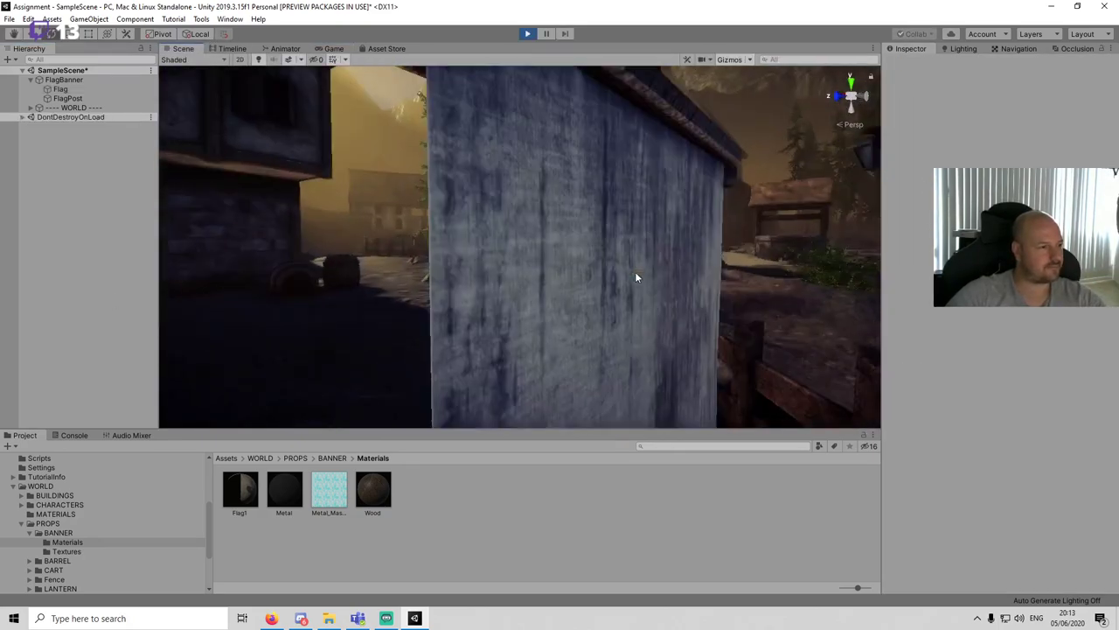
scroll(636, 277, down, 5)
scroll(646, 253, up, 1)
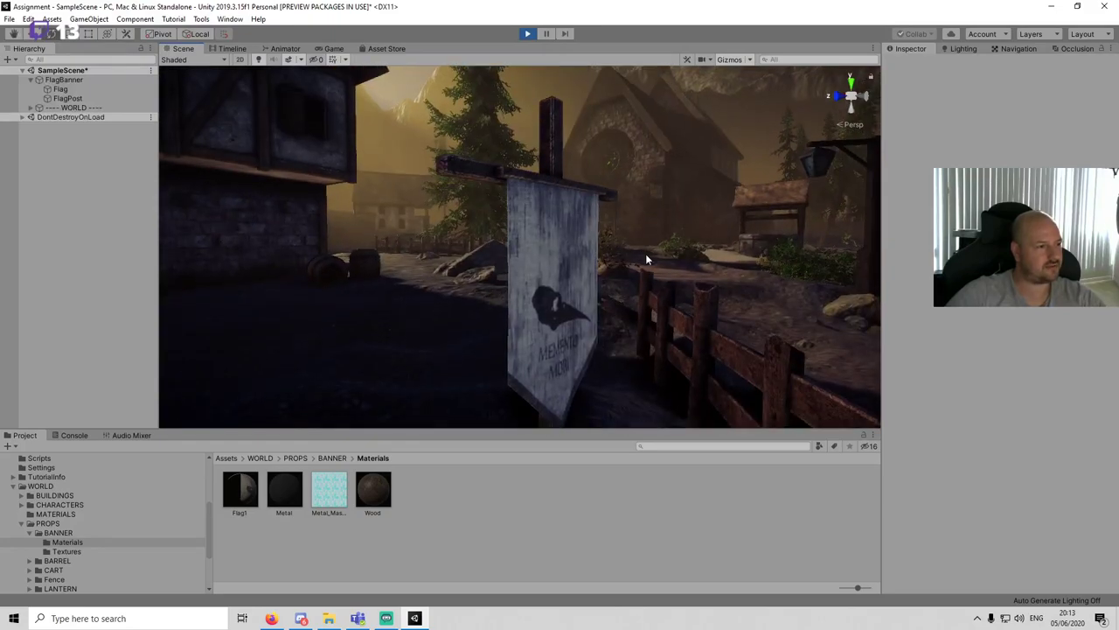
click(528, 34)
Step: Set the Cloth's Capsule Colliders size to 1 and assign FlagPost as Element 0
scroll(957, 496, down, 5)
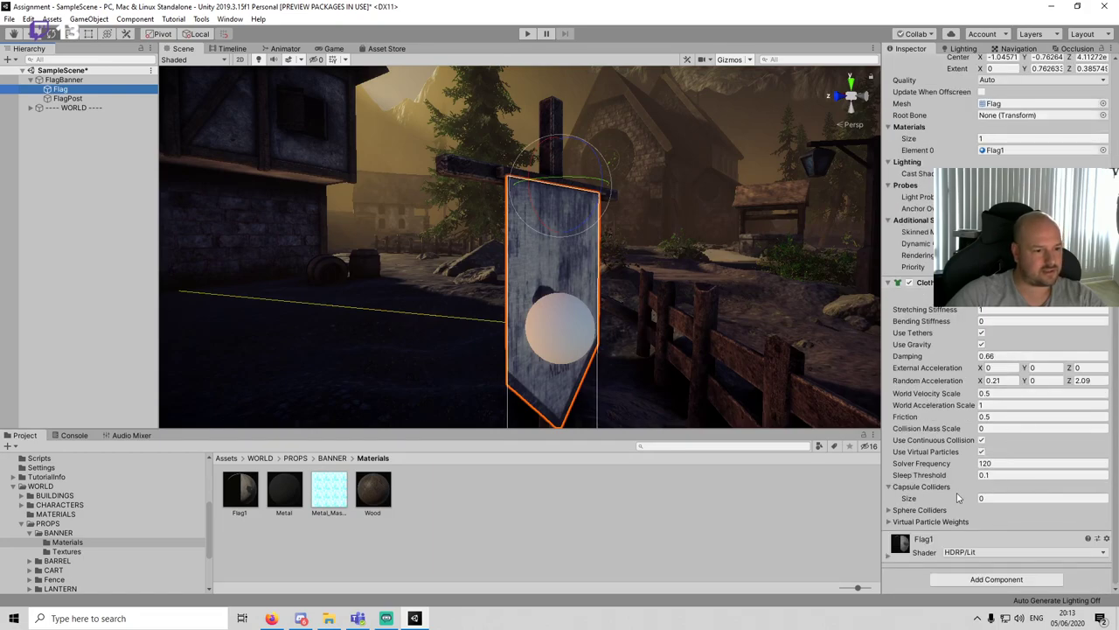
click(1005, 497)
text(1)
key(Return)
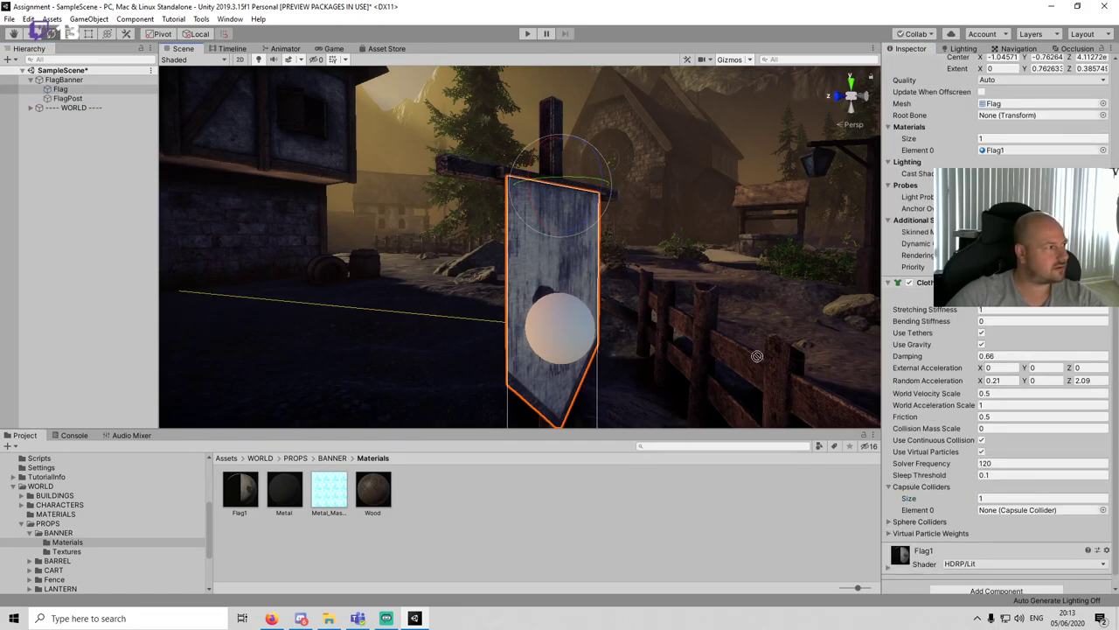
drag(1014, 502, 1016, 510)
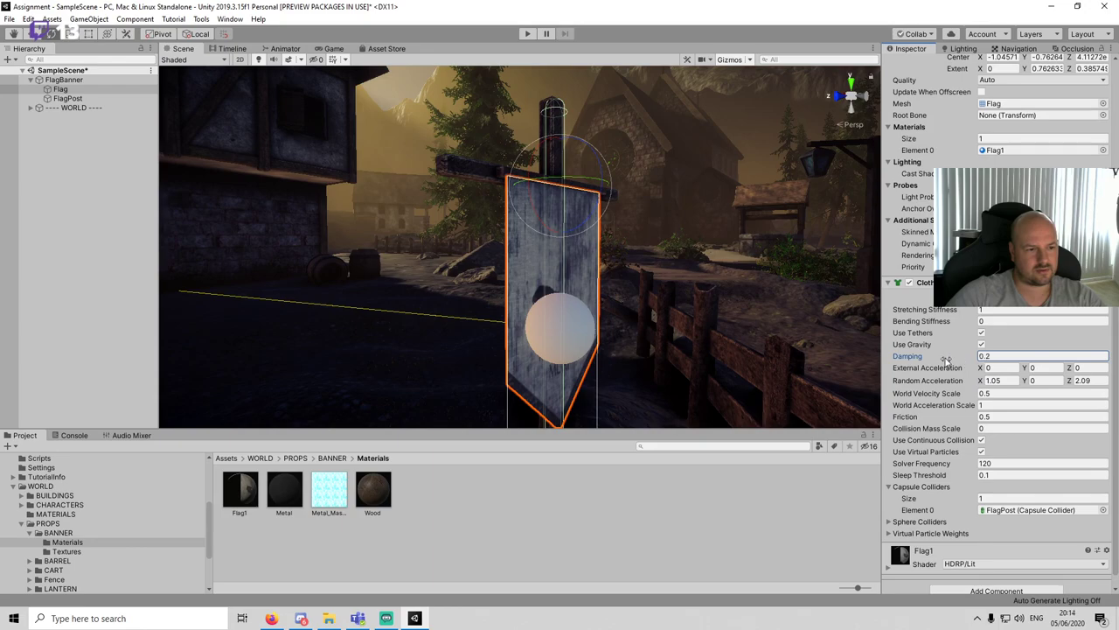
Step: Run the scene and examine the banner's cloth movement against the post in the Scene view
click(529, 34)
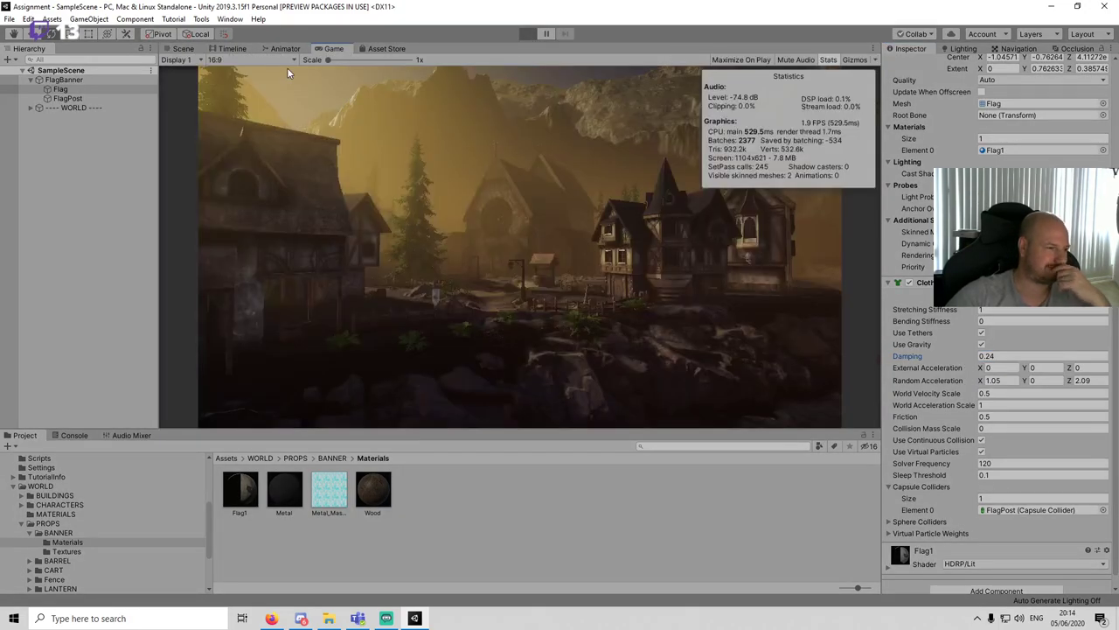
click(183, 48)
click(124, 304)
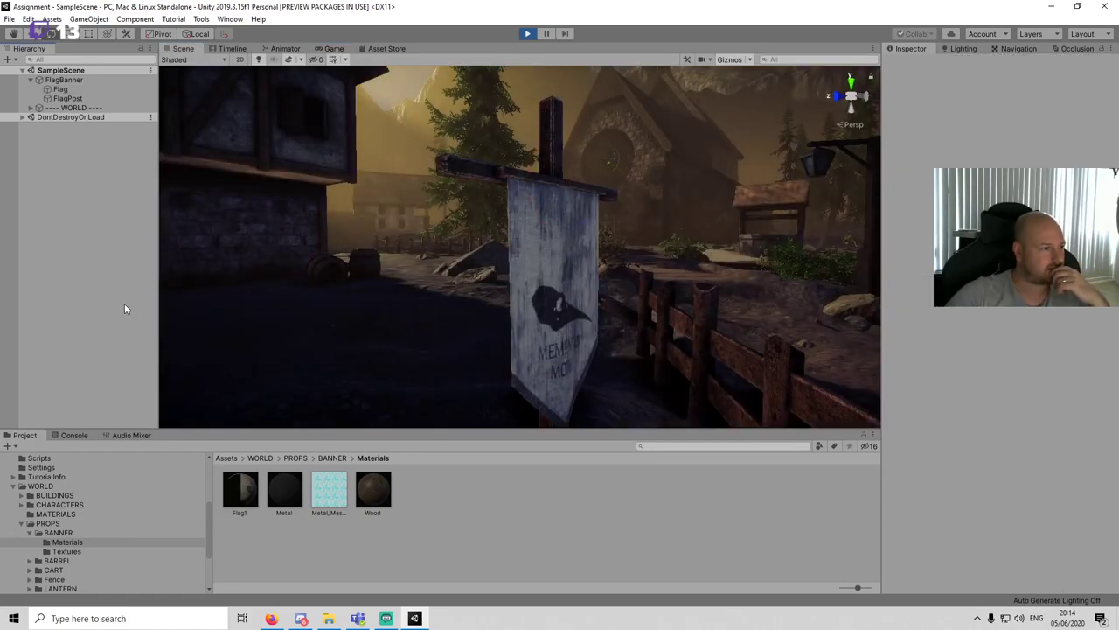
scroll(602, 276, down, 5)
alt+drag(617, 261, 568, 272)
scroll(689, 301, up, 5)
click(588, 276)
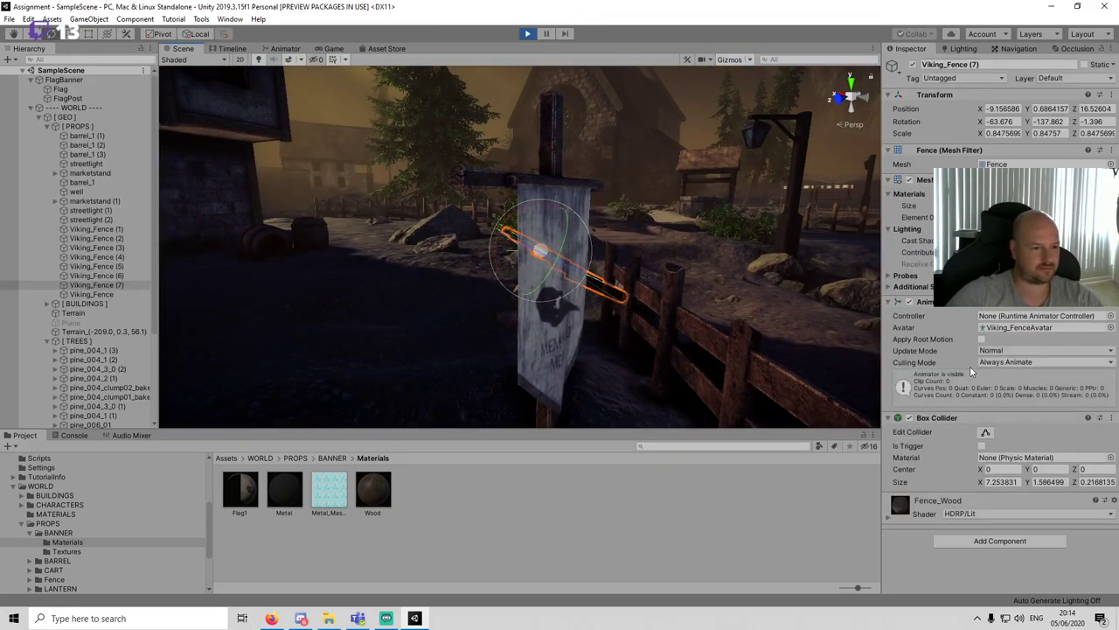
Step: Try a Random Acceleration of X -10.42 and Z -1.36 on the Flag's Cloth while the scene runs
click(98, 90)
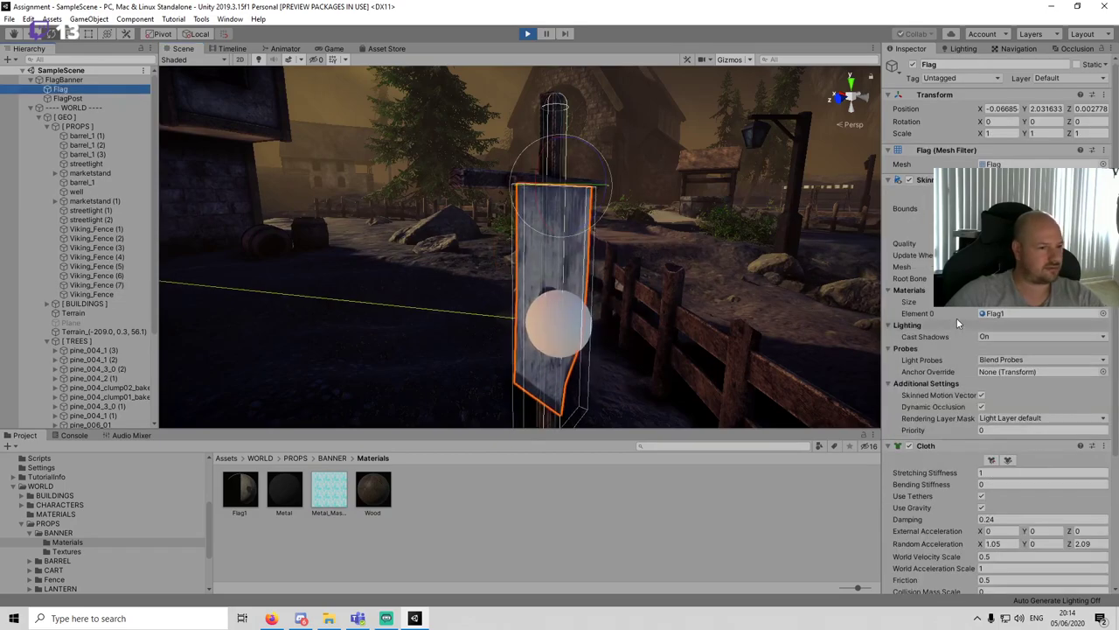
scroll(973, 419, down, 3)
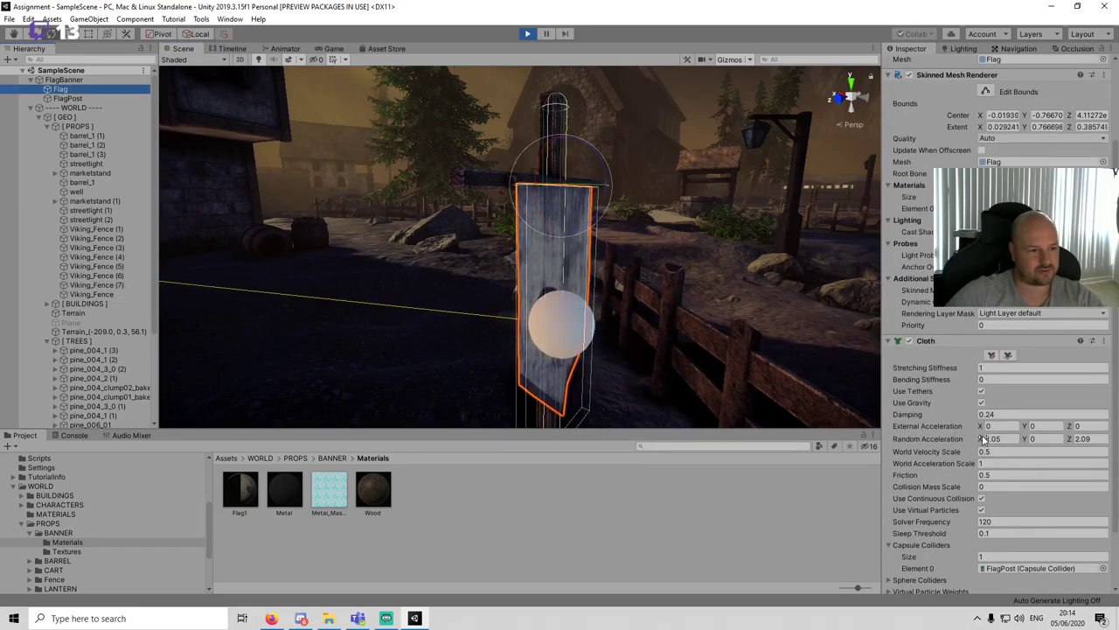
drag(982, 439, 757, 446)
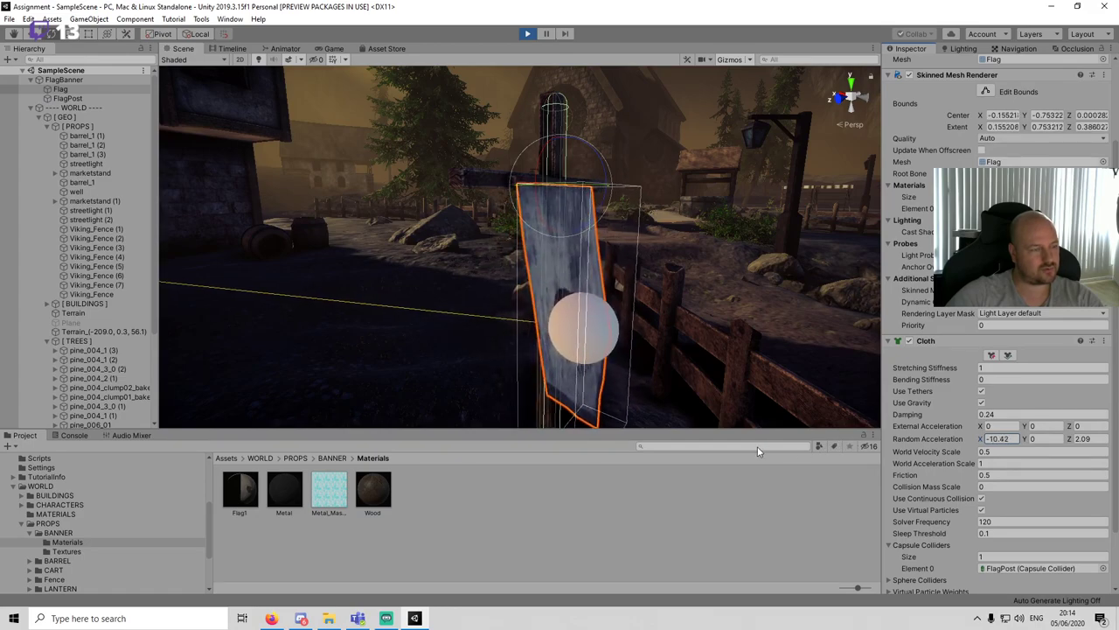
drag(1069, 439, 1013, 440)
Step: Set the Cloth's Random Acceleration to X 5 and Z 0 and view the flag from above
click(1013, 439)
text(*)
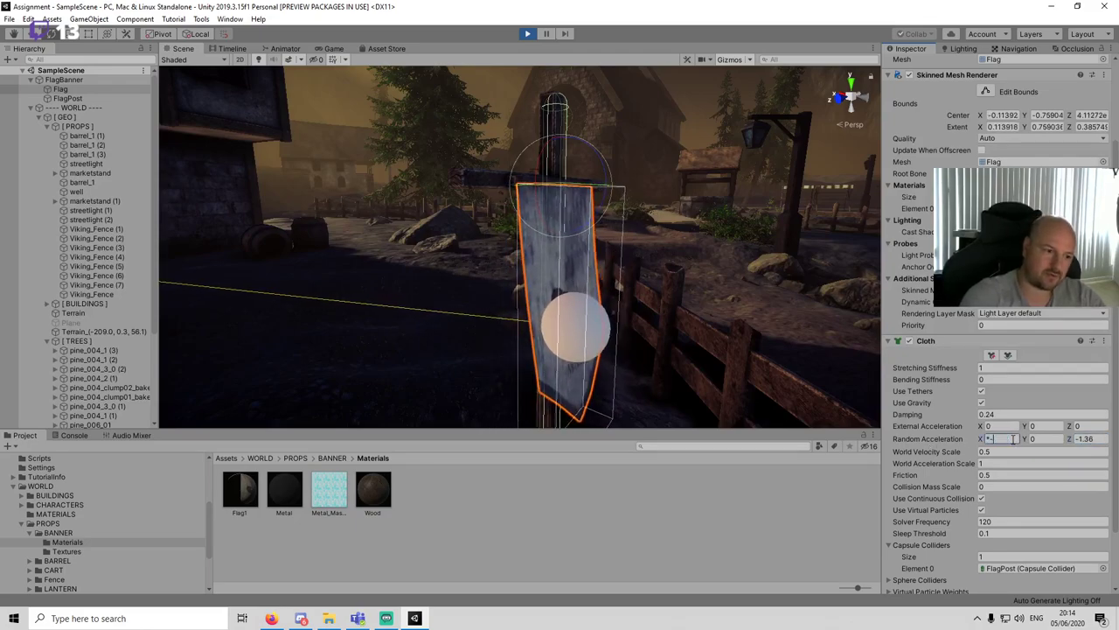
text(5)
key(Tab)
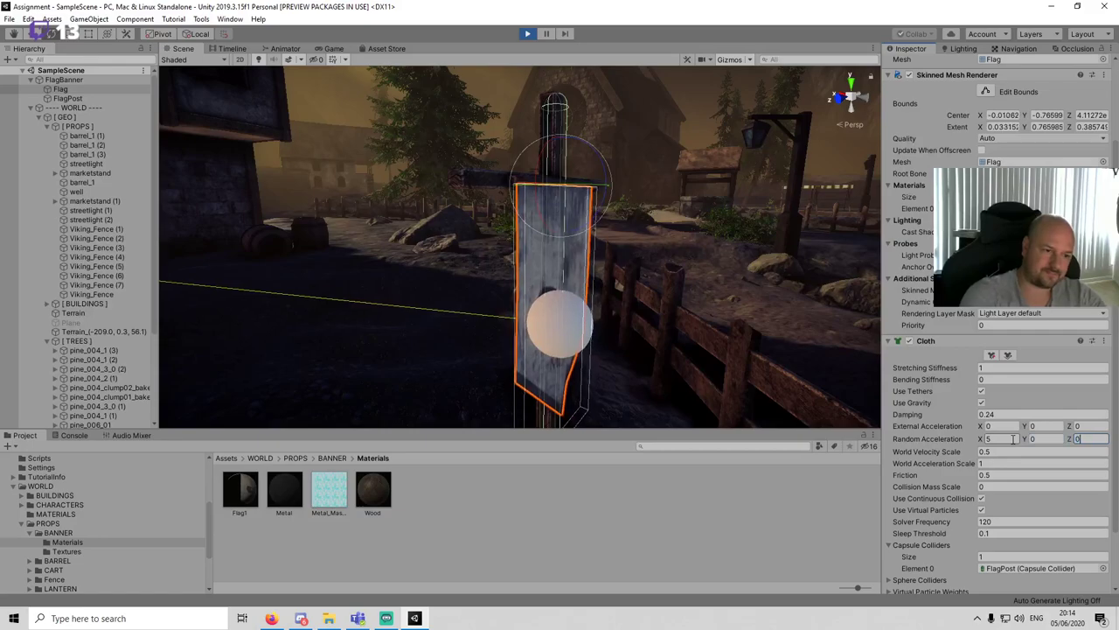
alt+drag(743, 383, 668, 393)
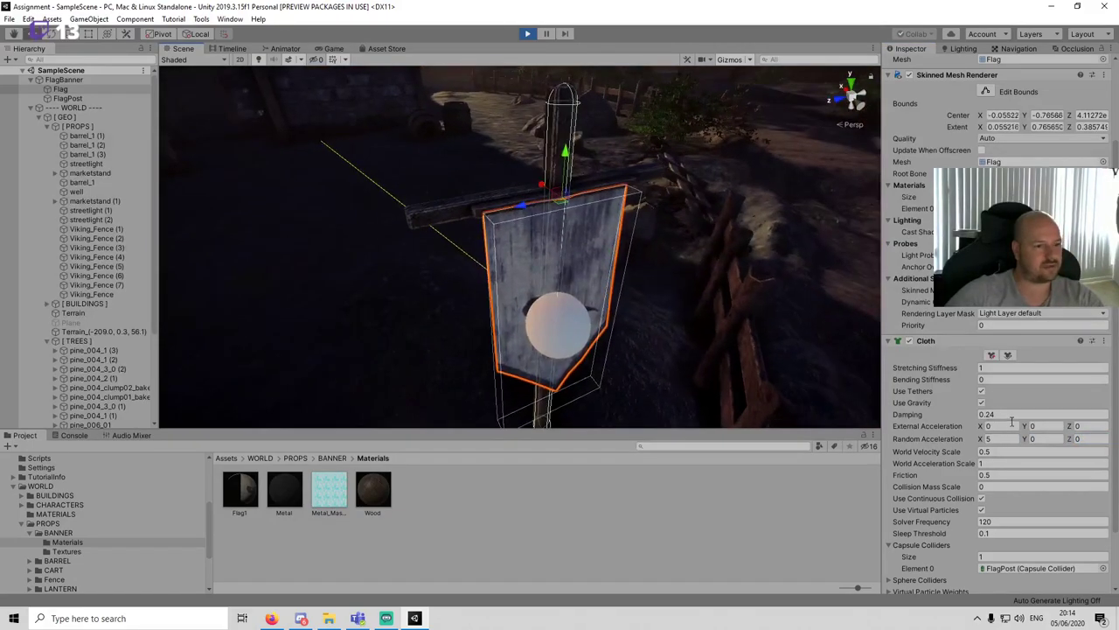
Step: Set the Cloth's Random Acceleration X to -24.06 and check the flag's movement from the side
drag(980, 439, 584, 435)
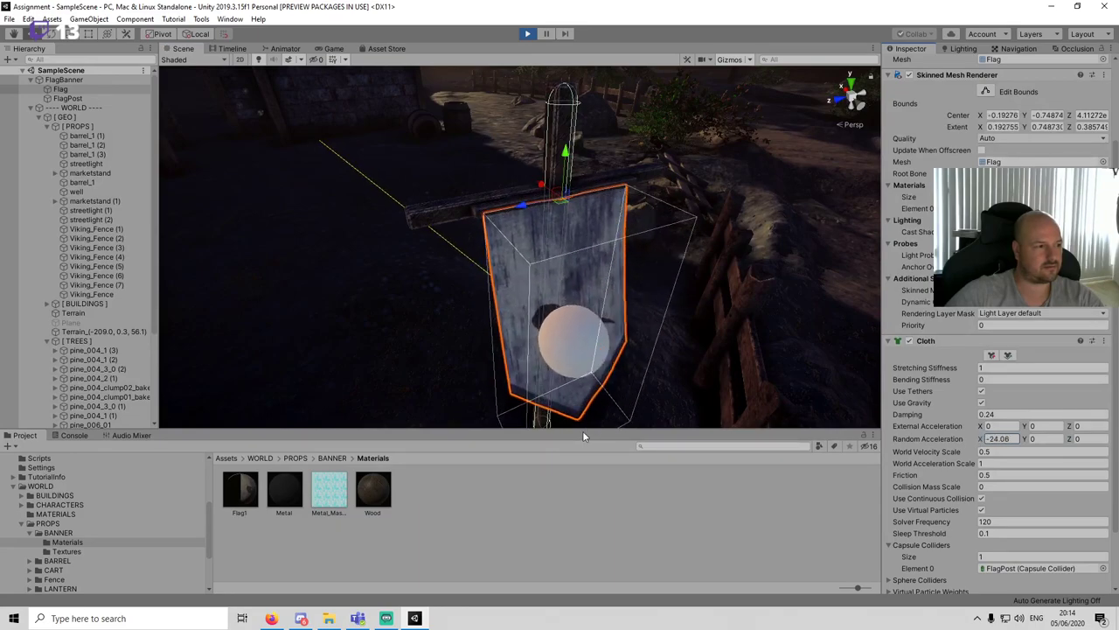
alt+drag(643, 324, 826, 271)
click(1014, 439)
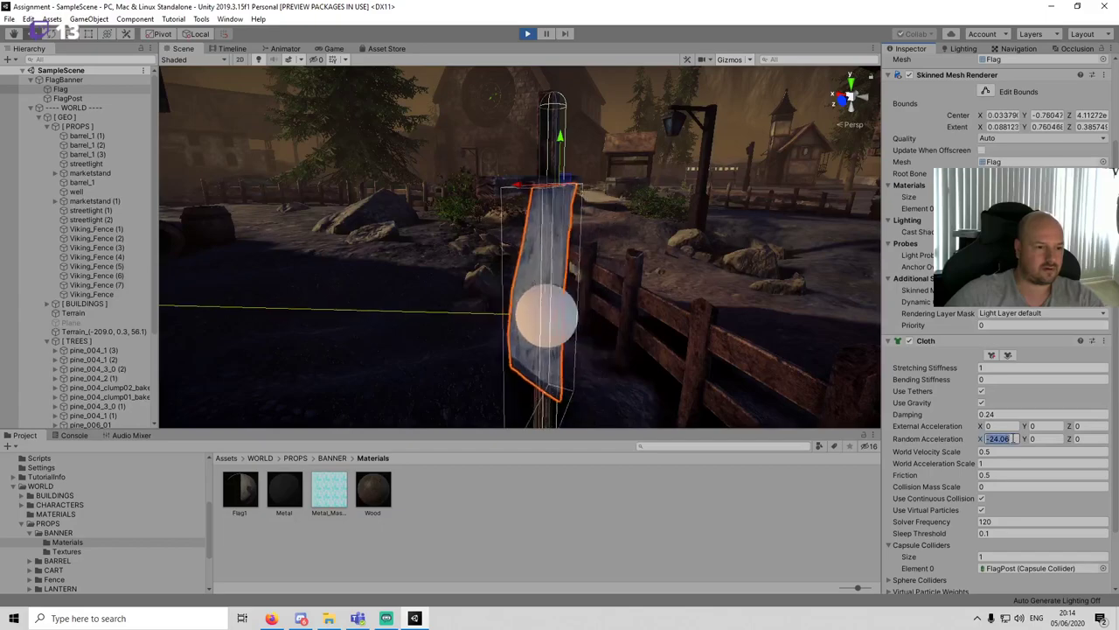
Step: During play, set the flag Cloth's random acceleration X to 0 and its external acceleration to X -4.22 and Z -4.98
text(0)
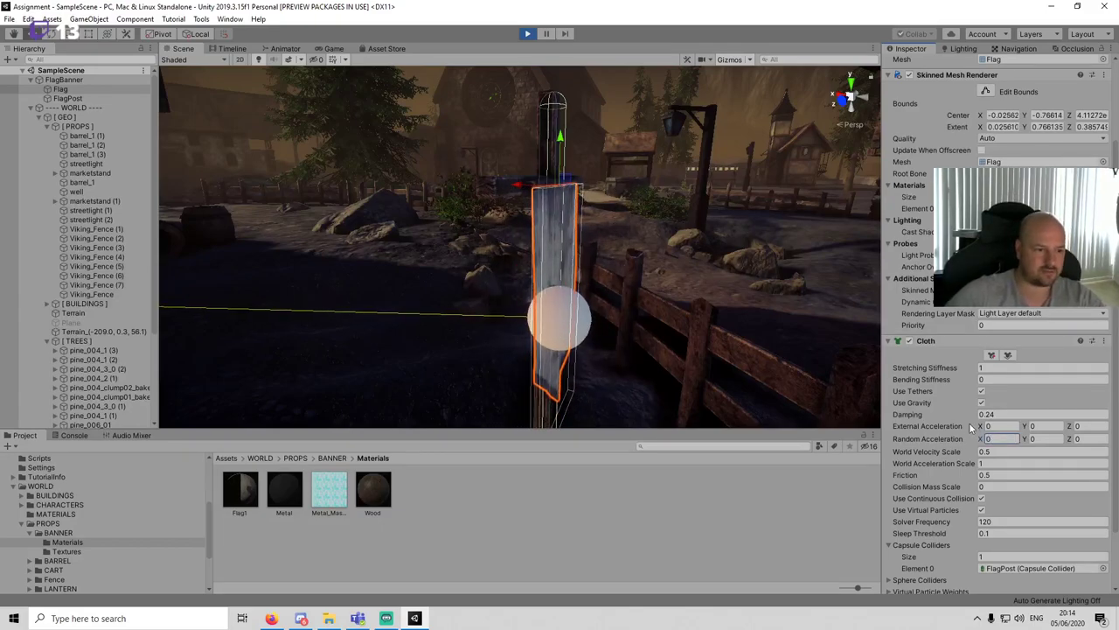
drag(987, 424, 910, 437)
alt+drag(616, 293, 594, 295)
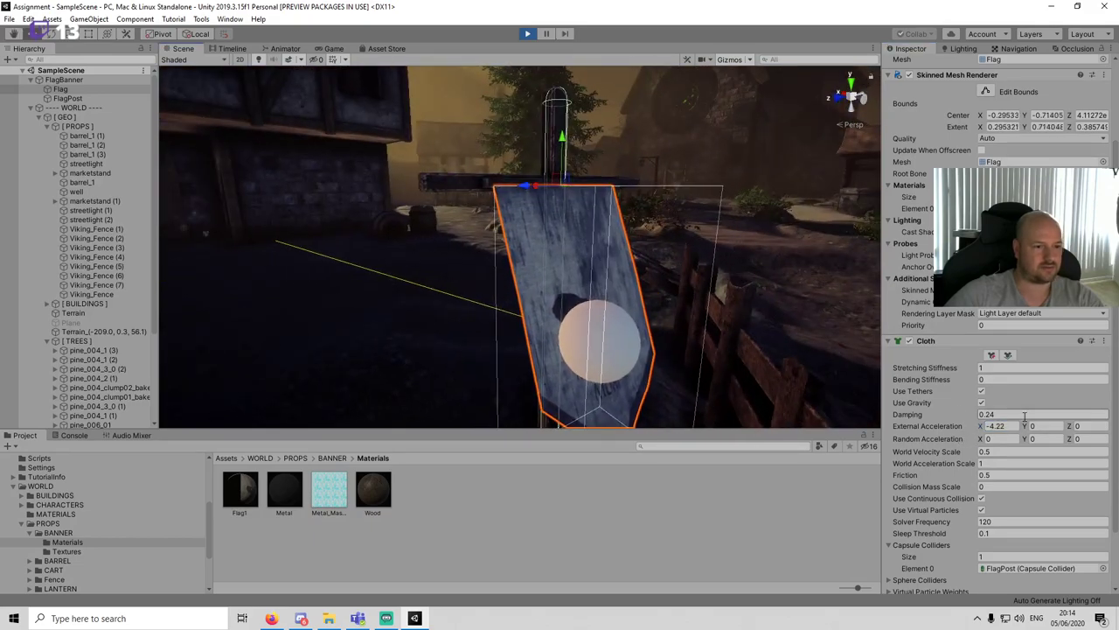
drag(1073, 429, 977, 435)
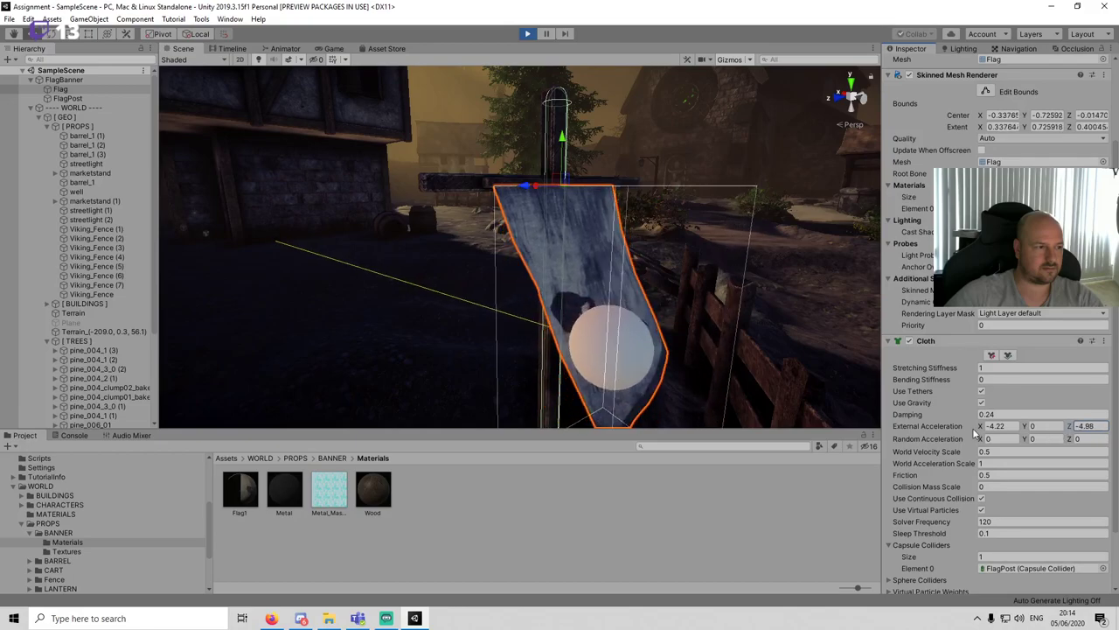
scroll(642, 308, down, 4)
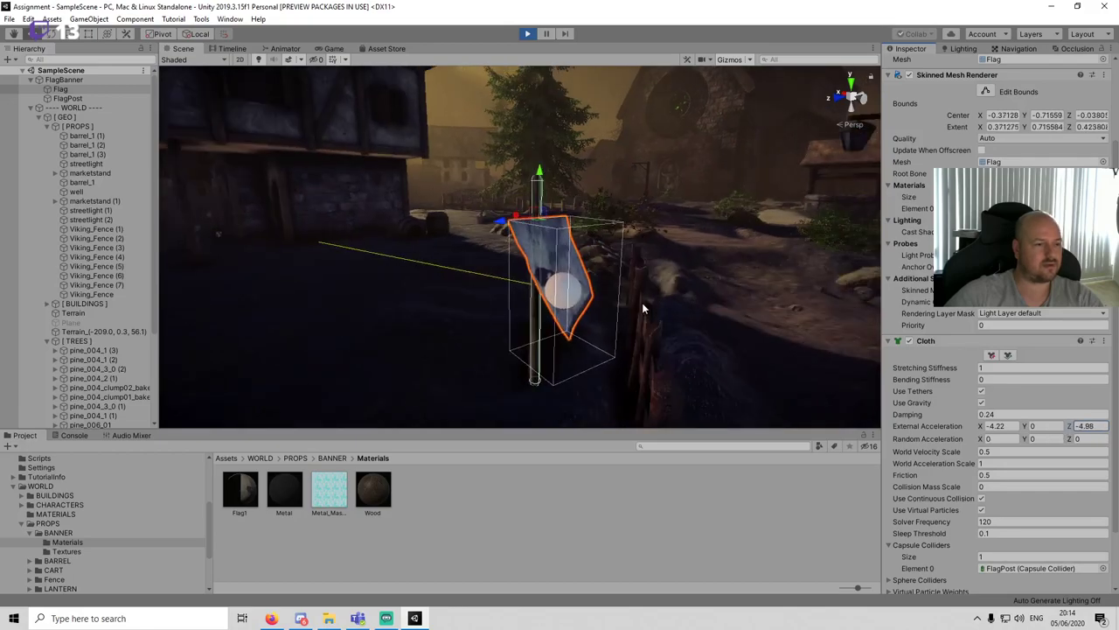
Step: Set the flag Cloth's external acceleration to X -3 and Z 4, leaving play mode so that the values persist
click(1007, 427)
text(-3)
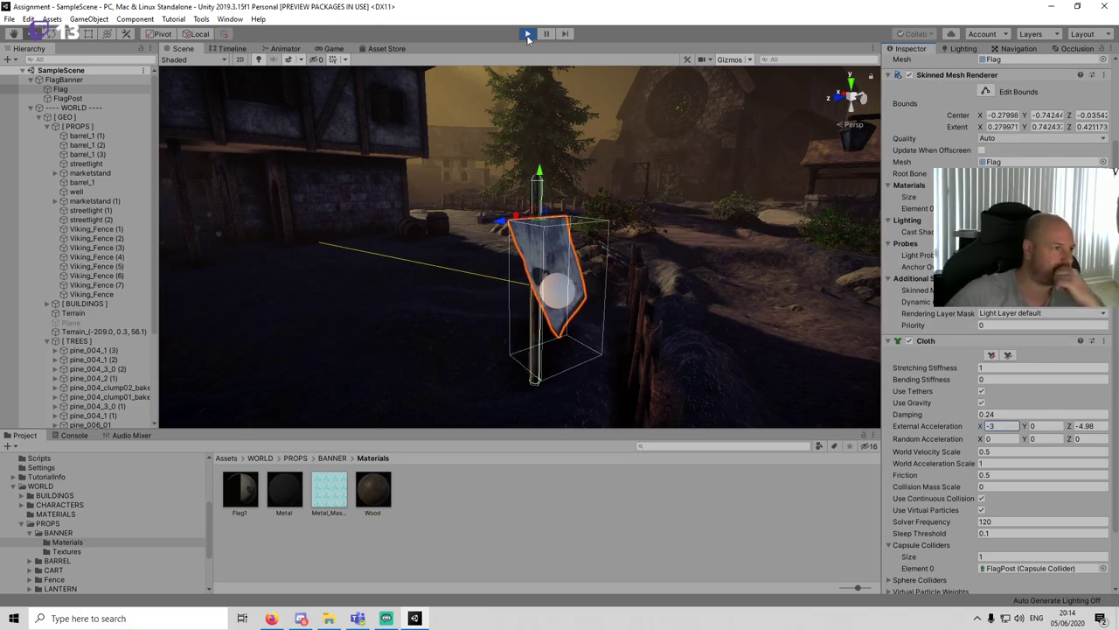
click(527, 35)
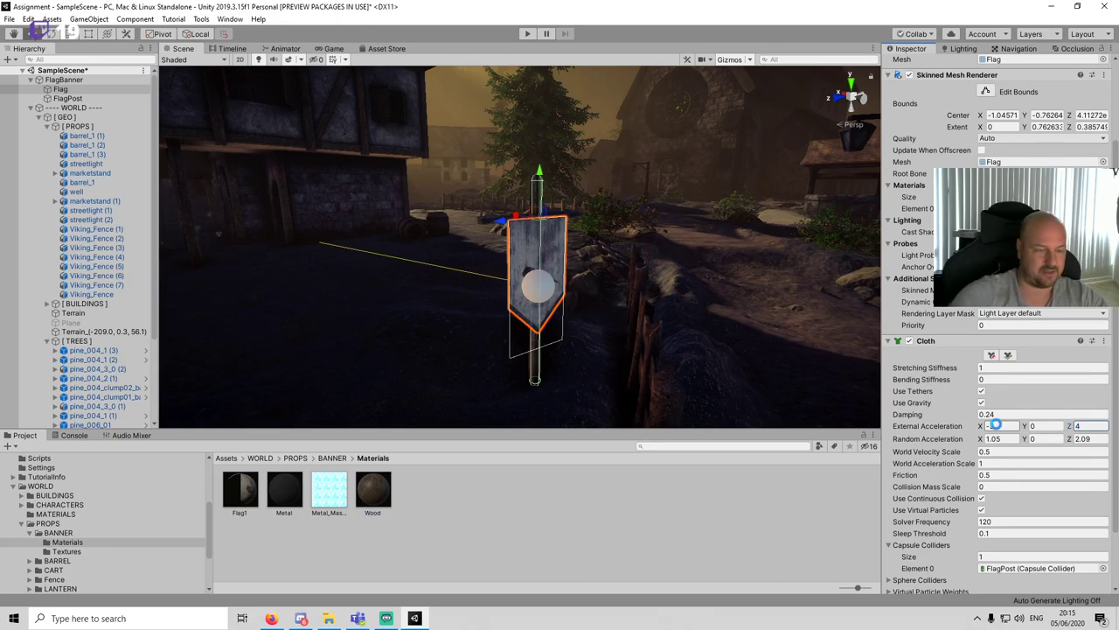
Step: Run the scene and examine the banner's cloth motion from several angles and distances in the Scene view
click(527, 35)
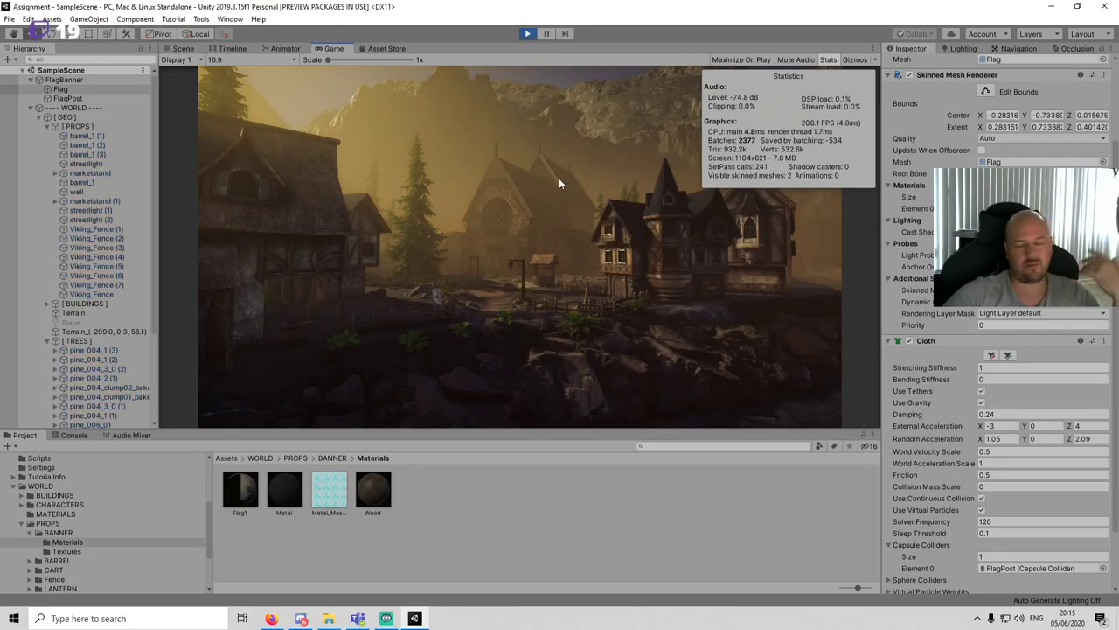
click(186, 48)
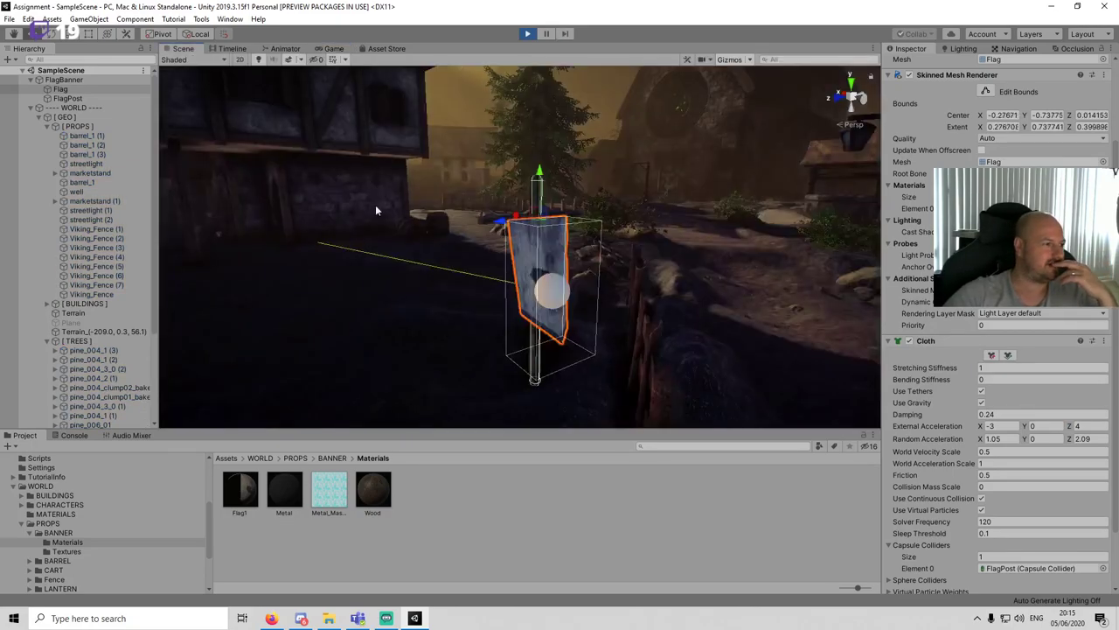
alt+drag(620, 276, 731, 312)
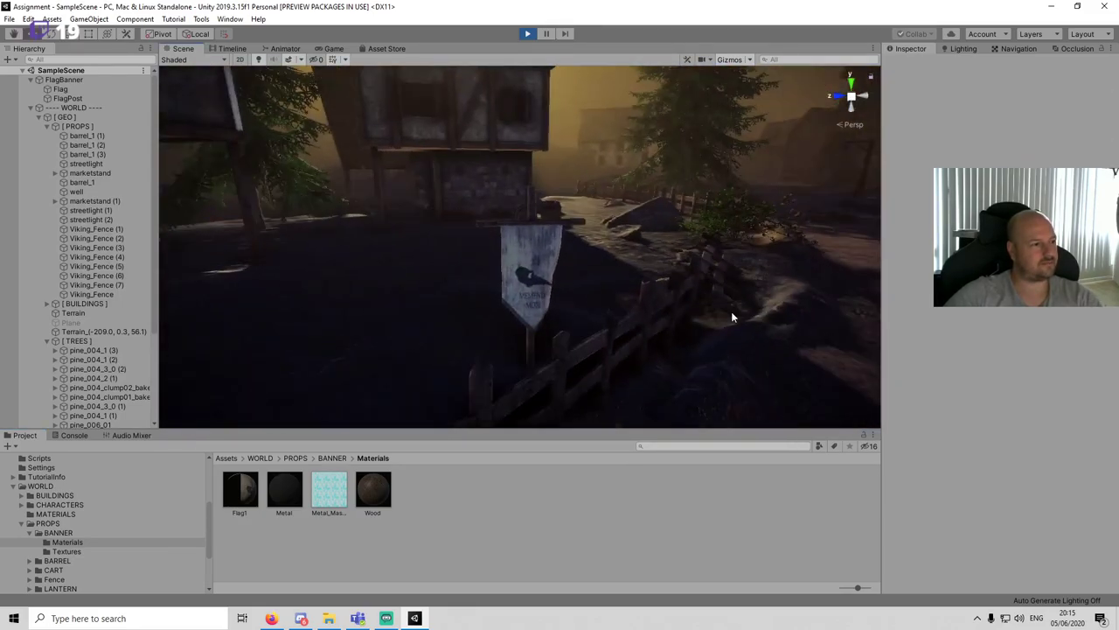
scroll(731, 312, up, 8)
scroll(731, 311, down, 8)
scroll(639, 307, up, 5)
alt+drag(637, 308, 688, 289)
scroll(689, 291, down, 8)
scroll(689, 290, up, 8)
Step: In edit mode, set the flag Cloth's random acceleration to 1 on X, Y and Z and its external acceleration Y to 0.26
click(523, 272)
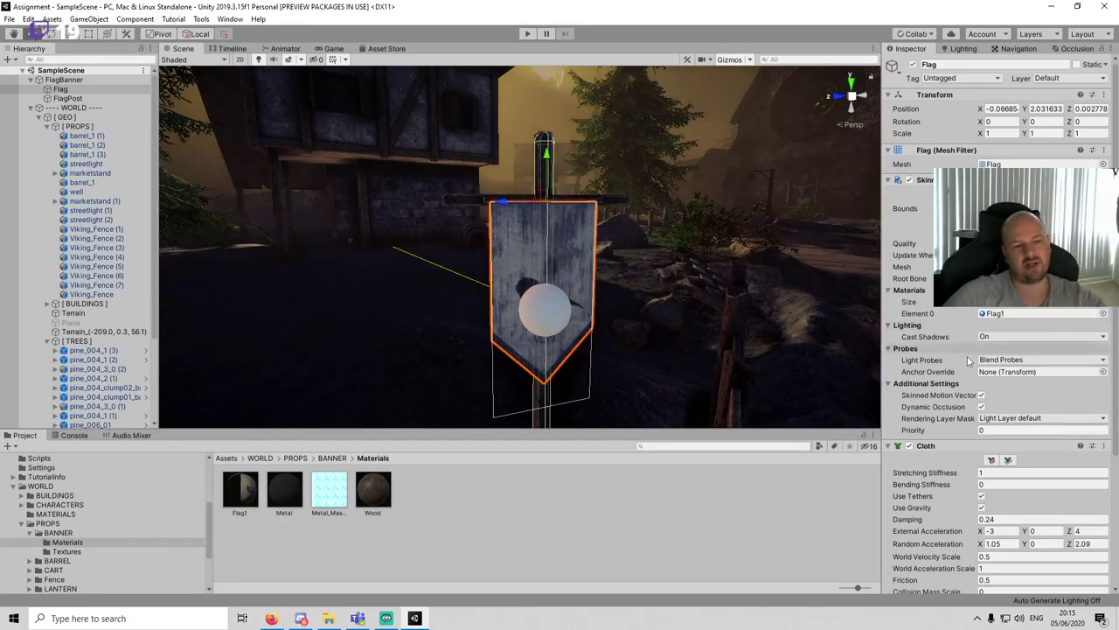
scroll(1010, 385, down, 5)
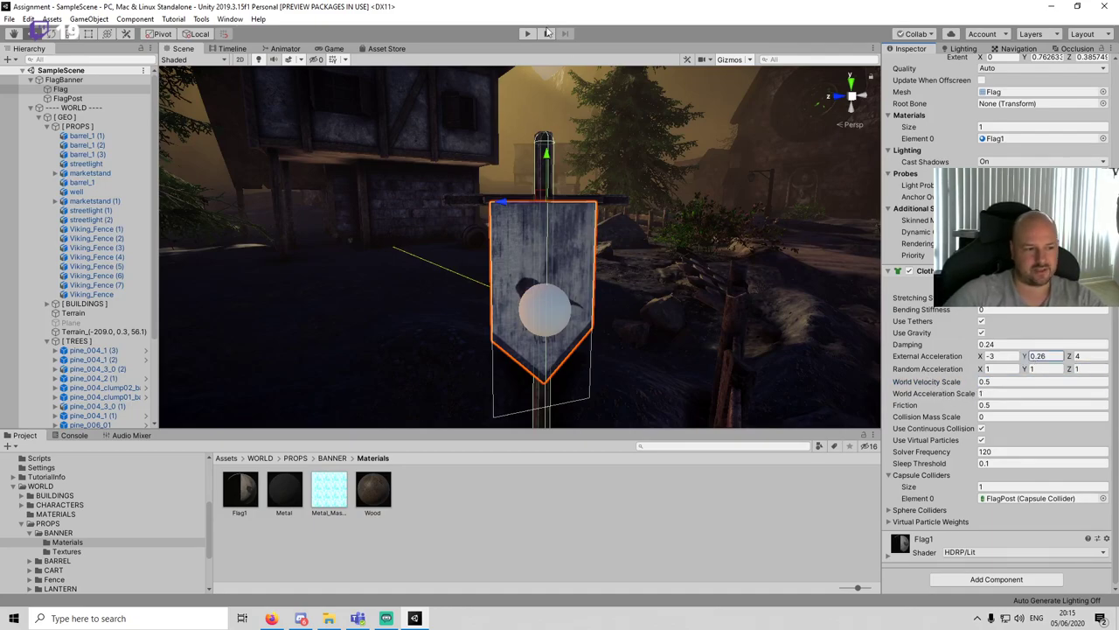
Step: Run the scene with the Game view maximized, examine the banner's motion up close, and stop playing
click(528, 34)
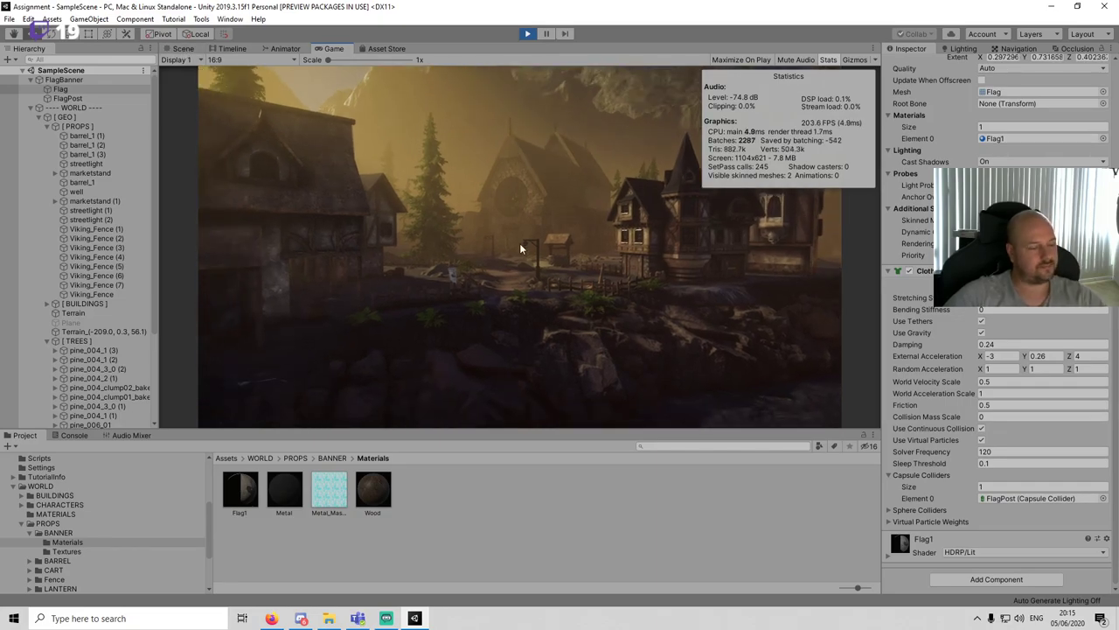
right_click(310, 50)
click(363, 87)
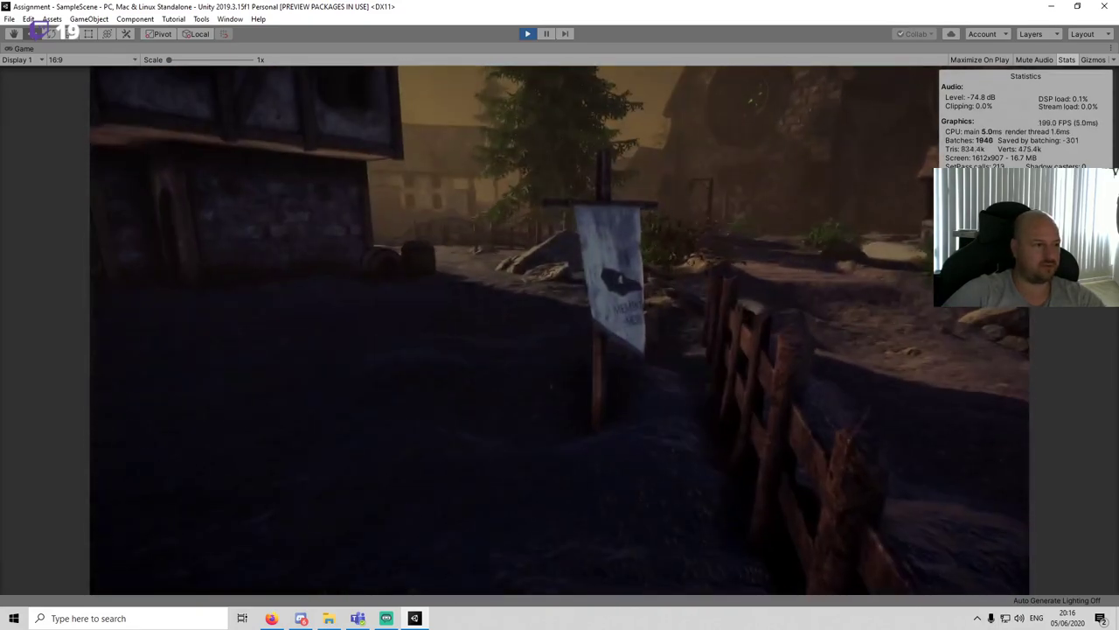
click(526, 35)
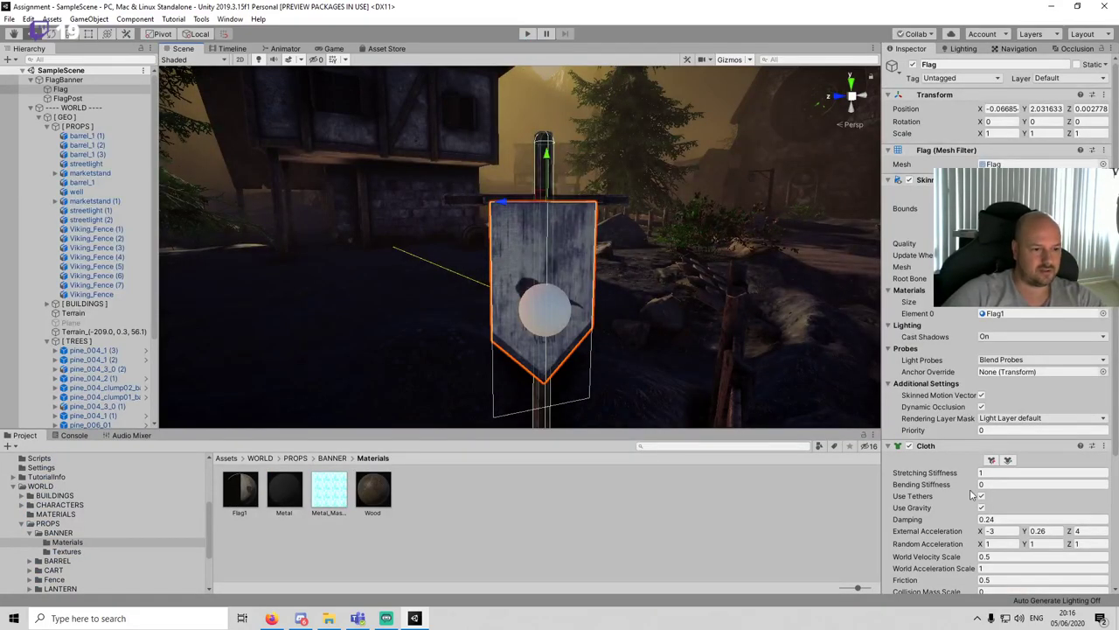
Step: Run the scene again and set the flag Cloth's random acceleration to -20 on X, Y and Z during play
scroll(970, 495, down, 3)
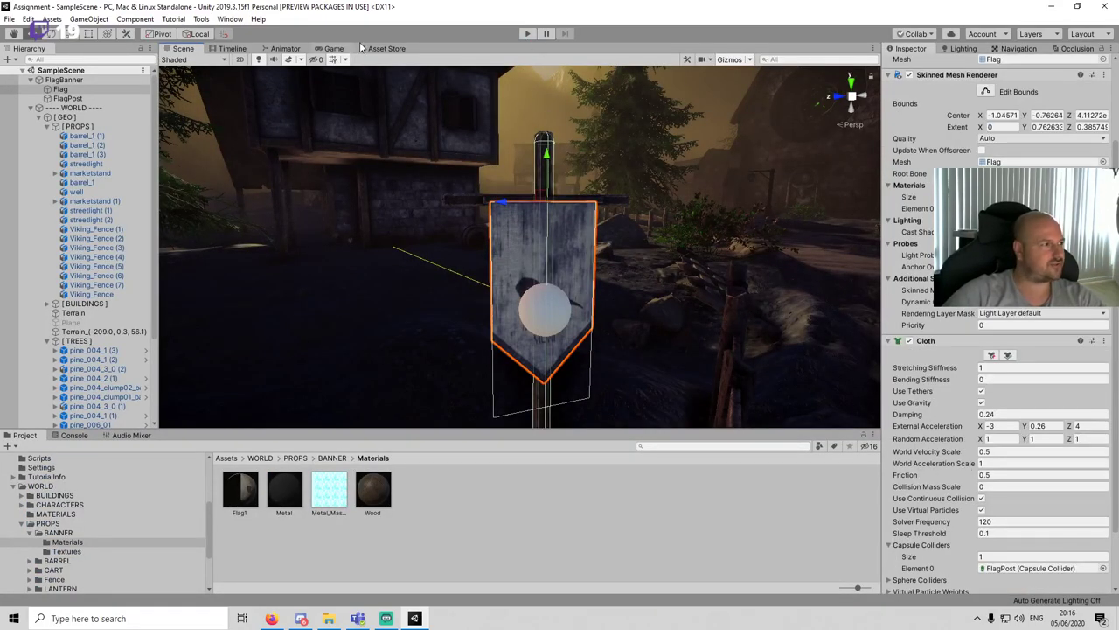
click(524, 35)
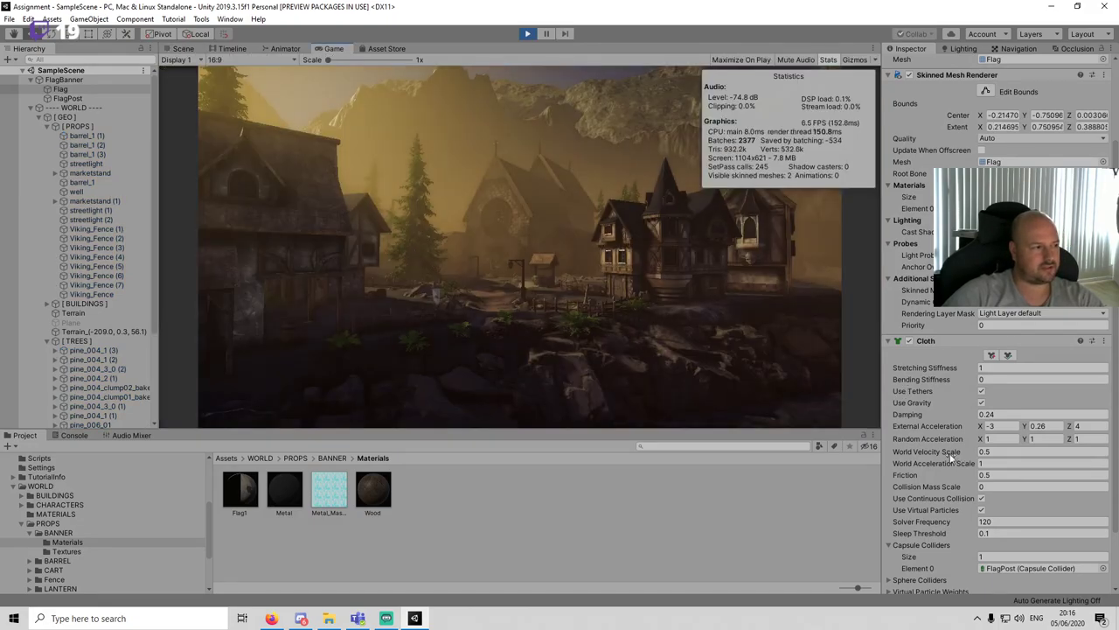
click(183, 48)
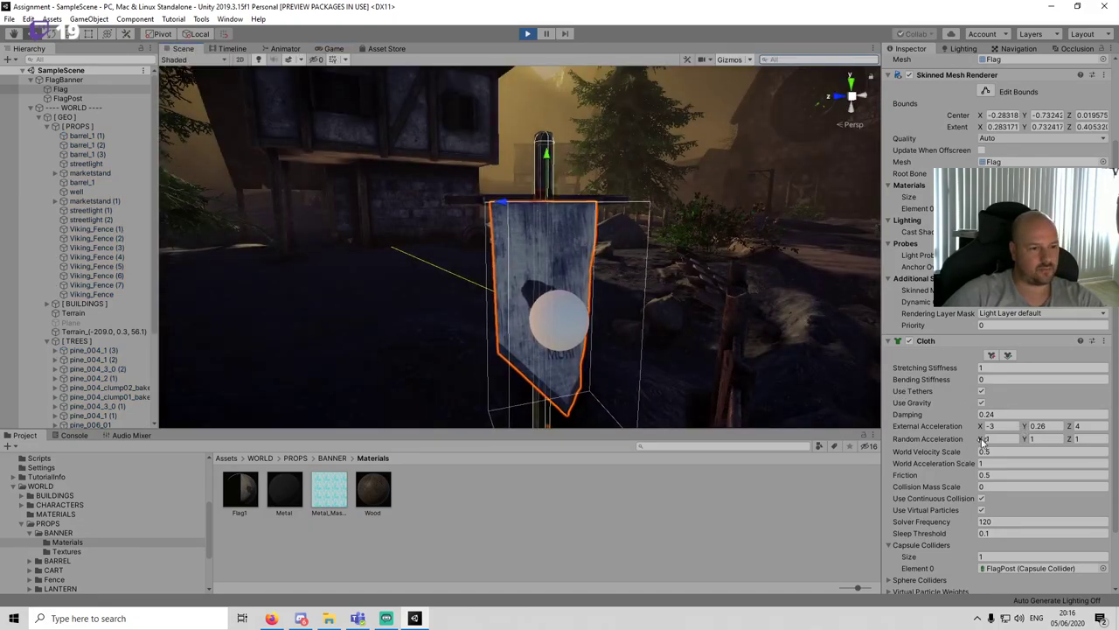
drag(979, 439, 761, 340)
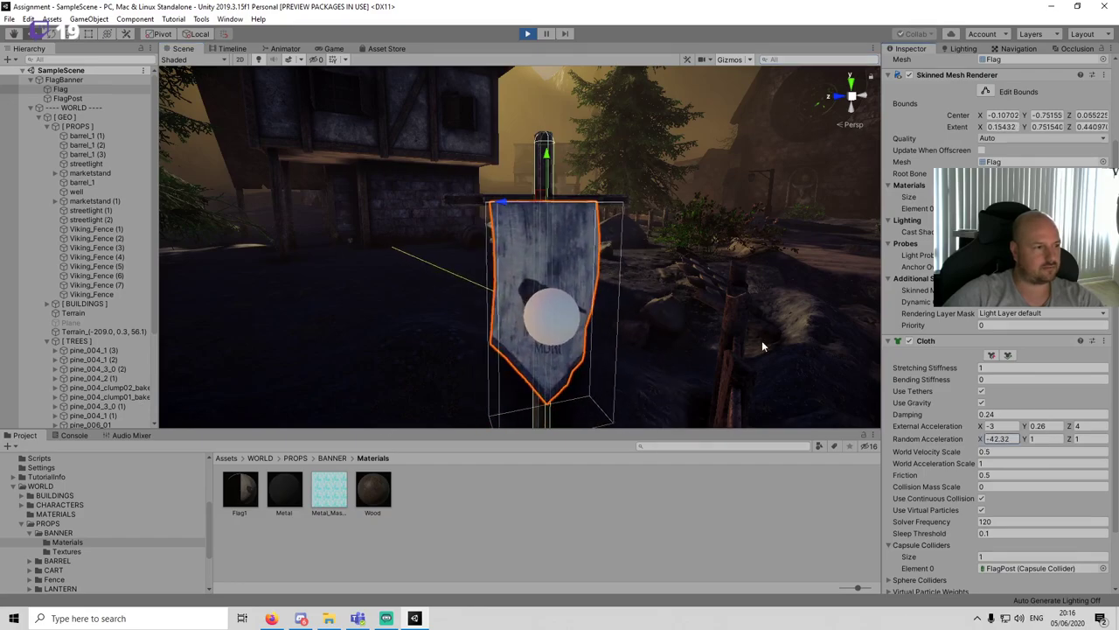
click(1000, 438)
text(-20)
key(Tab)
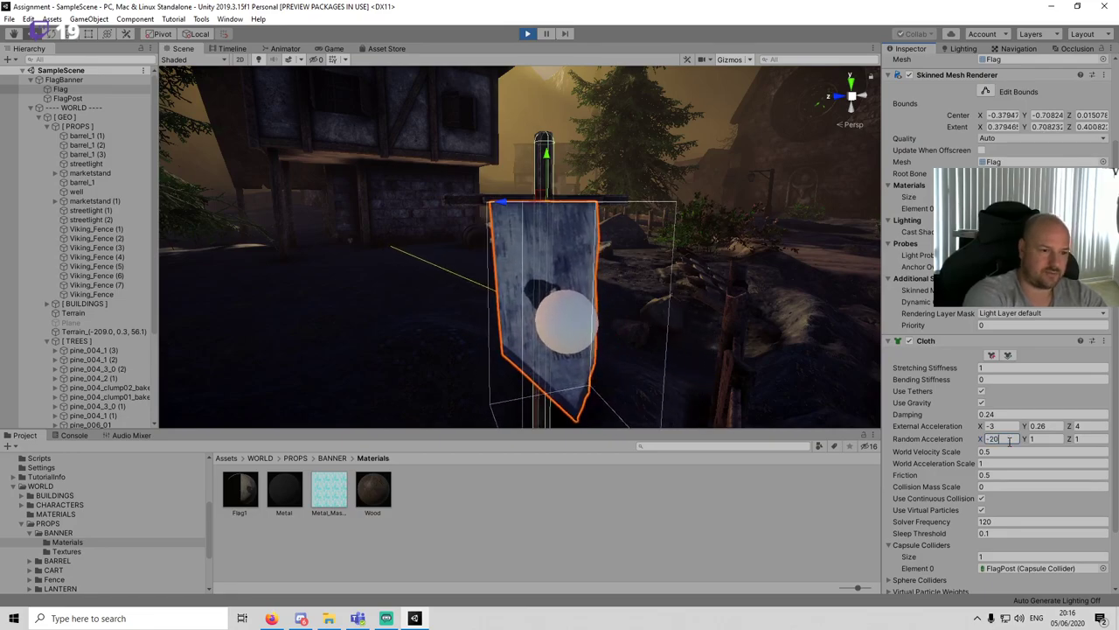
text(29)
key(Tab)
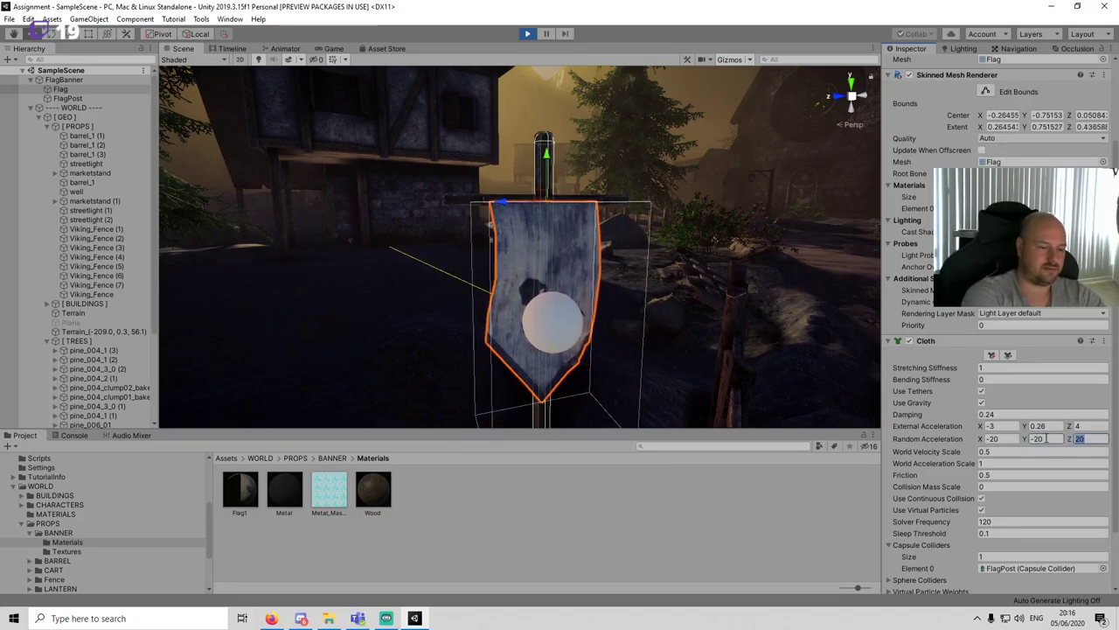
text(-2)
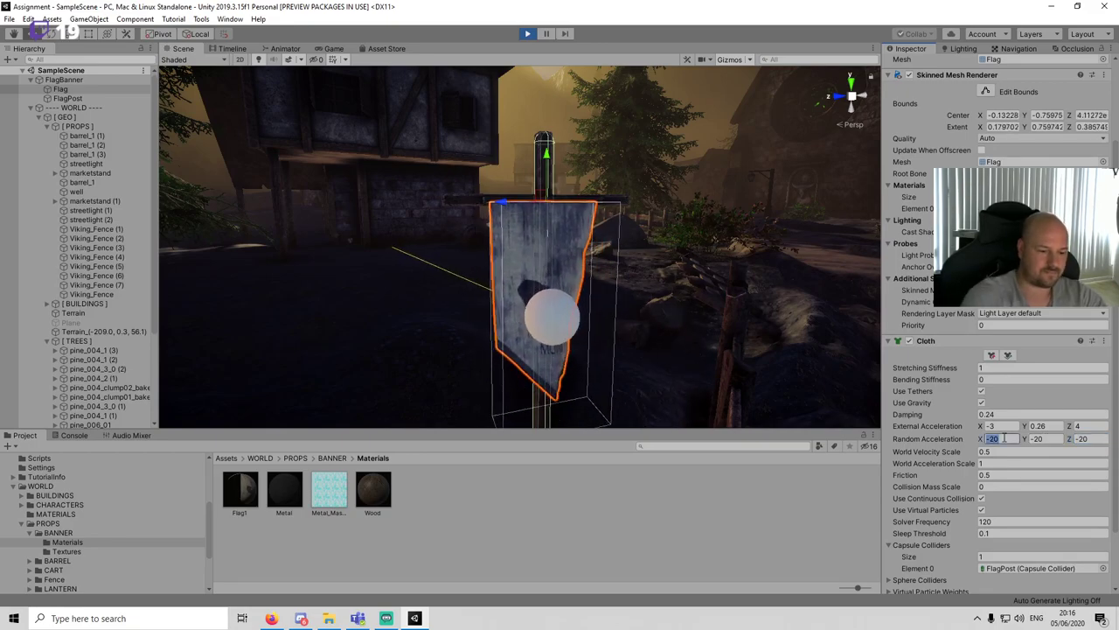
Step: Set the Cloth's random acceleration X to -5 and its external acceleration to Y 4.34 and Z -0.62, checking the flag's motion from several sides
text(-5)
alt+drag(669, 282, 818, 280)
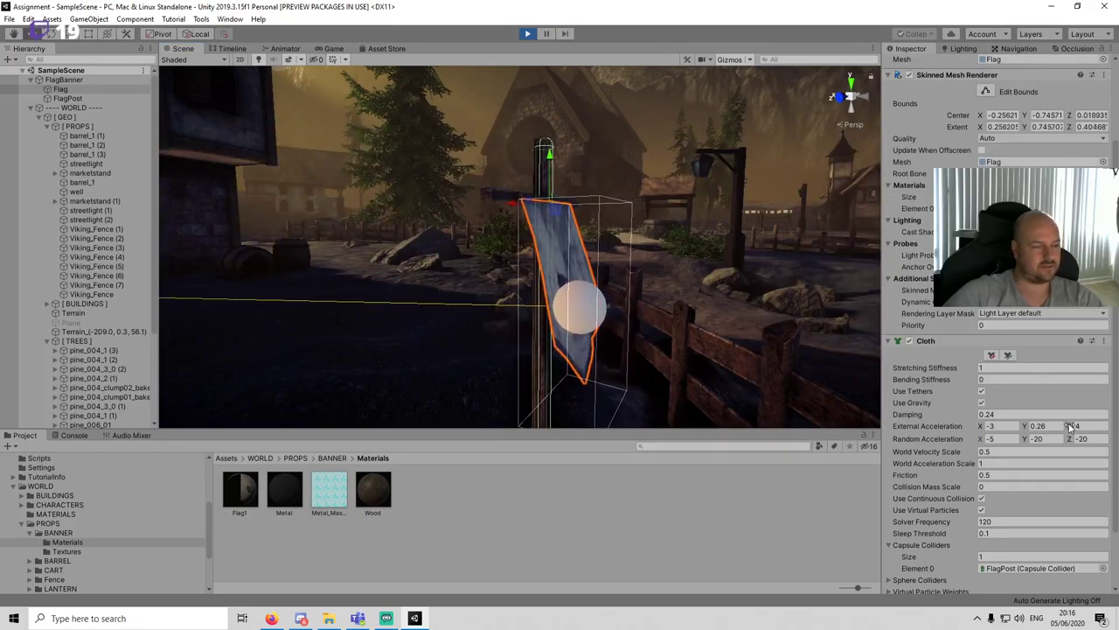
drag(1069, 425, 983, 428)
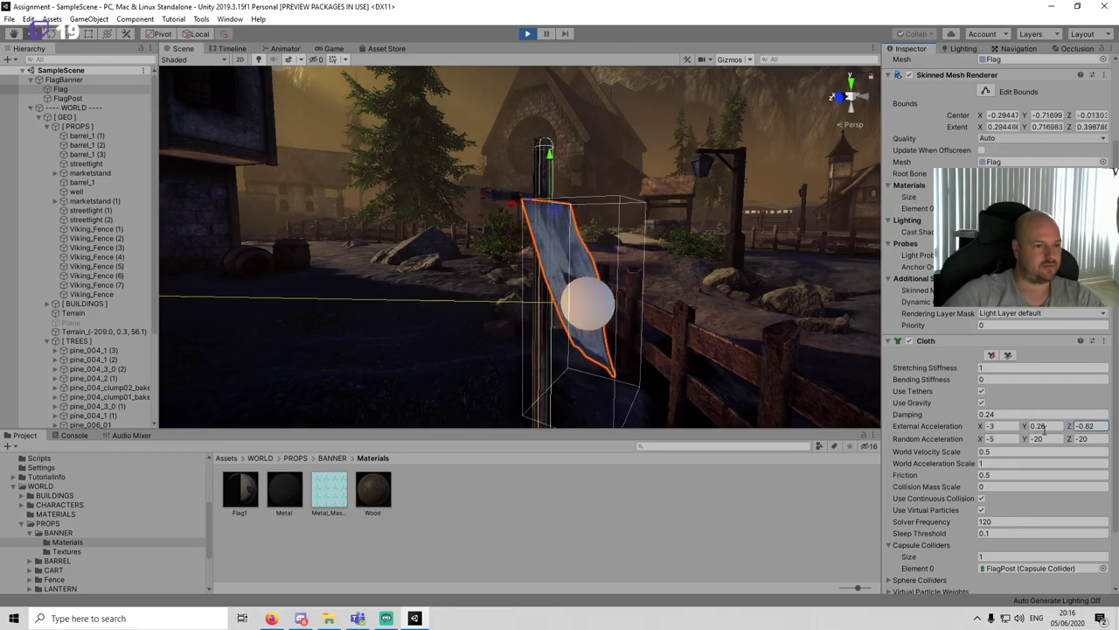
drag(1028, 429, 1071, 428)
alt+drag(700, 266, 444, 265)
scroll(453, 266, down, 8)
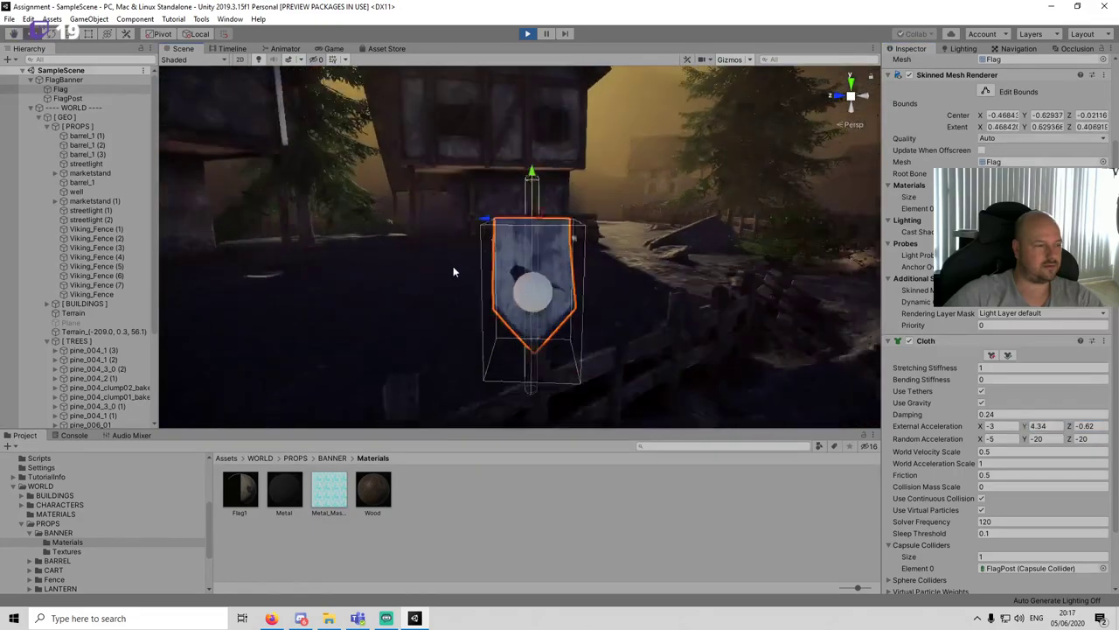
click(604, 518)
alt+drag(568, 262, 815, 252)
scroll(815, 251, up, 5)
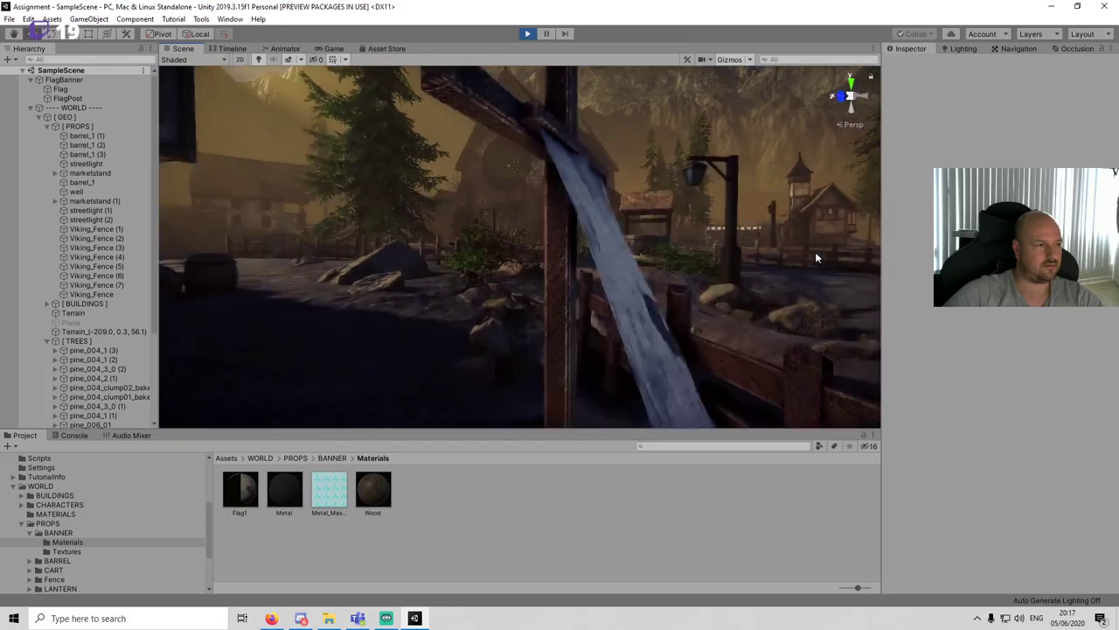
right_drag(771, 254, 615, 280)
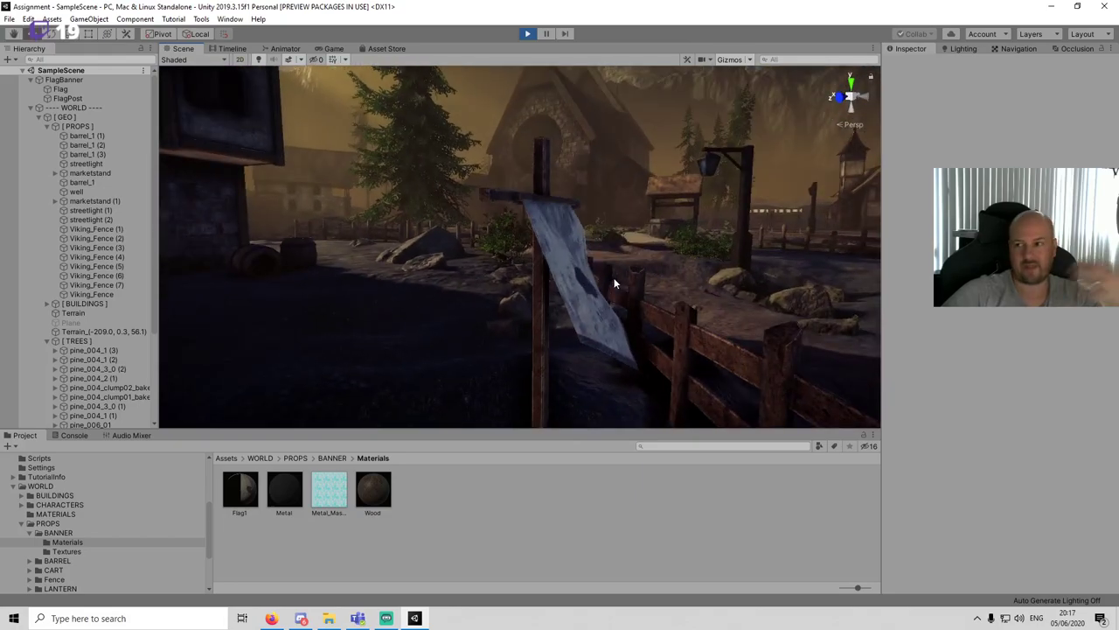
Step: Carry the flag's play-mode Cloth settings into edit mode by copying the component and pasting its values after stopping play
click(546, 261)
scroll(949, 366, down, 5)
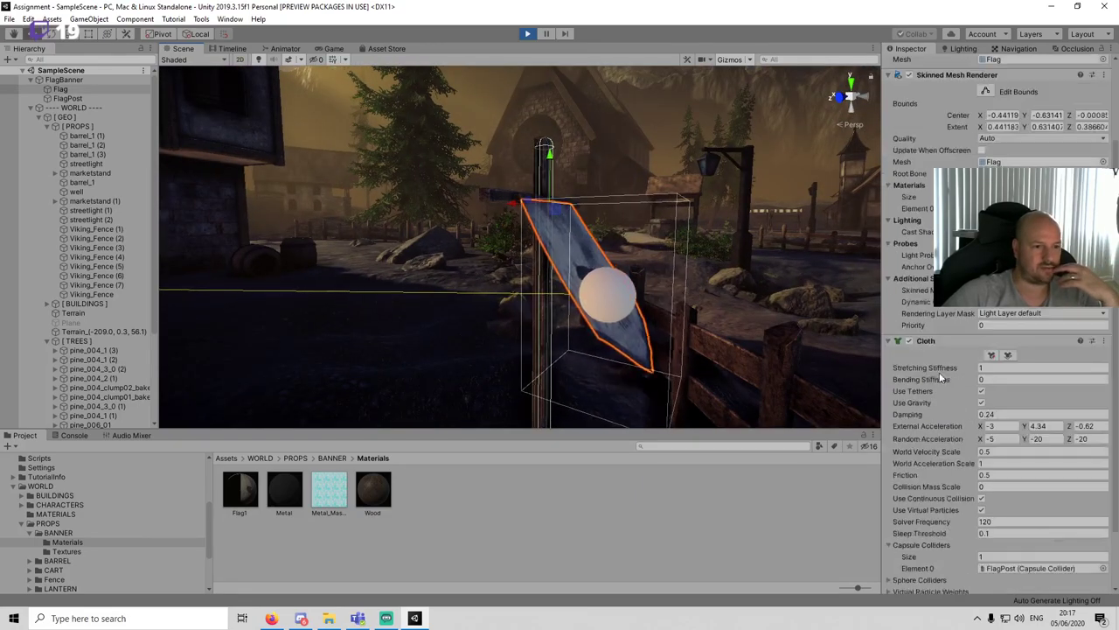
right_click(949, 341)
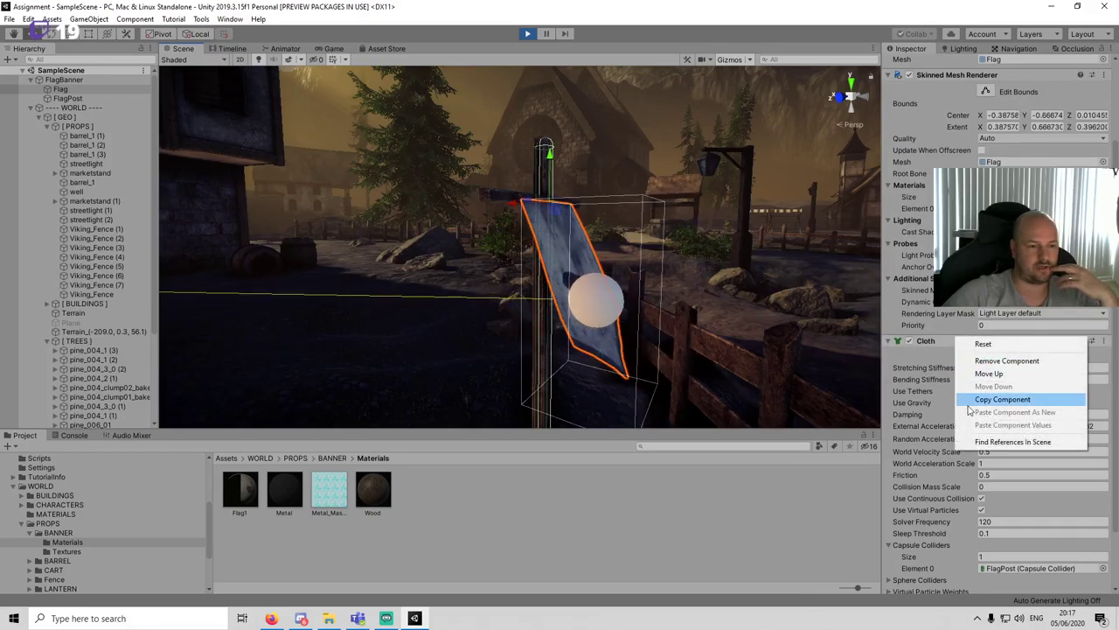
click(1002, 399)
click(527, 33)
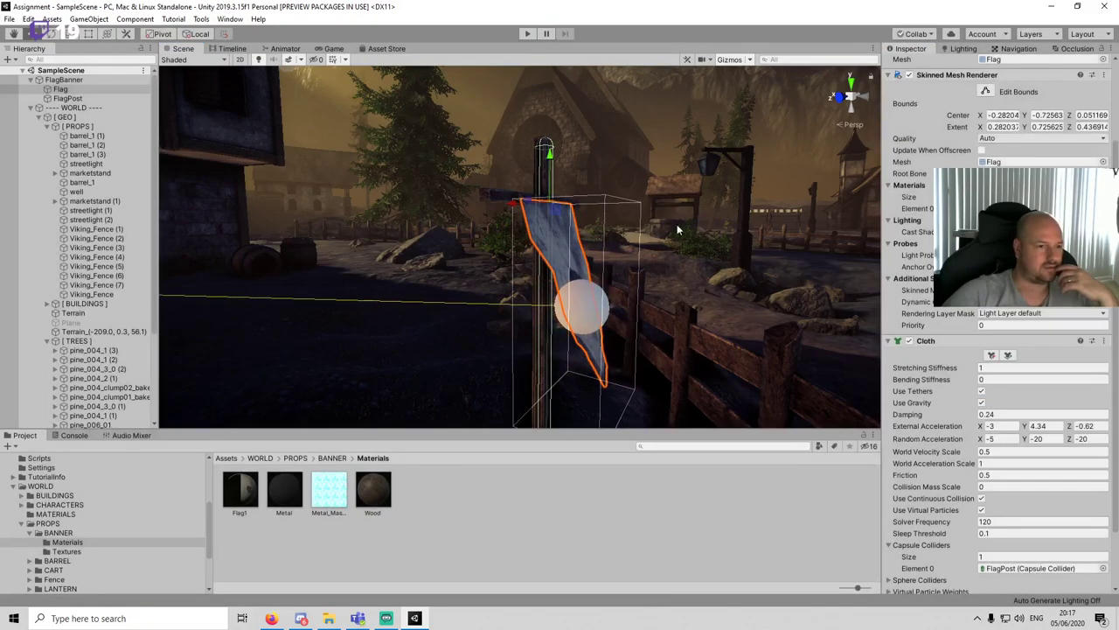
right_click(940, 342)
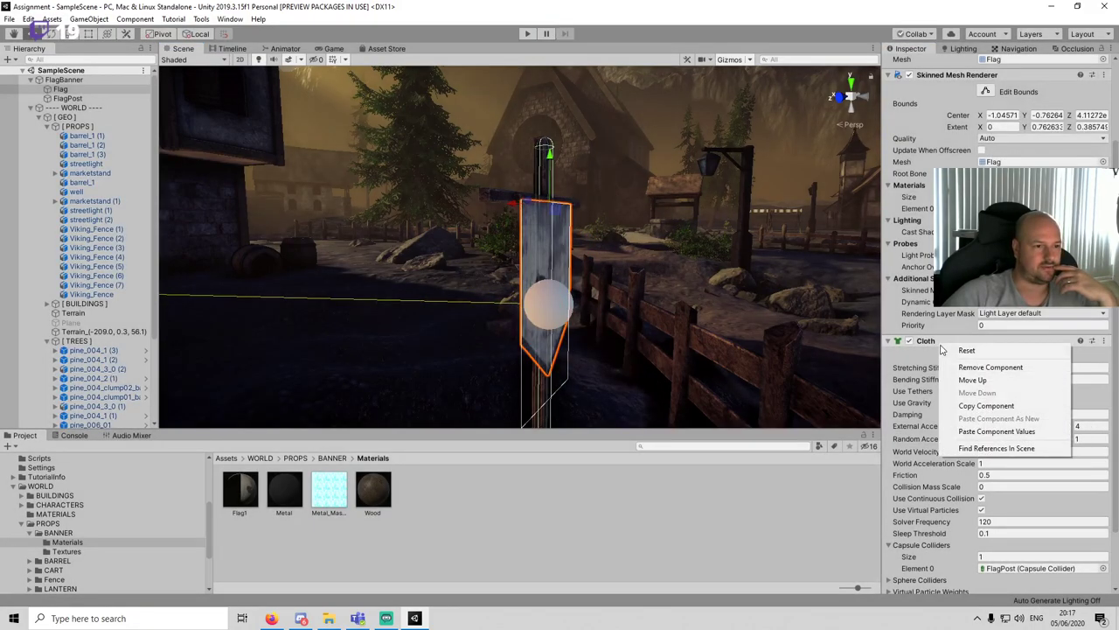
click(997, 431)
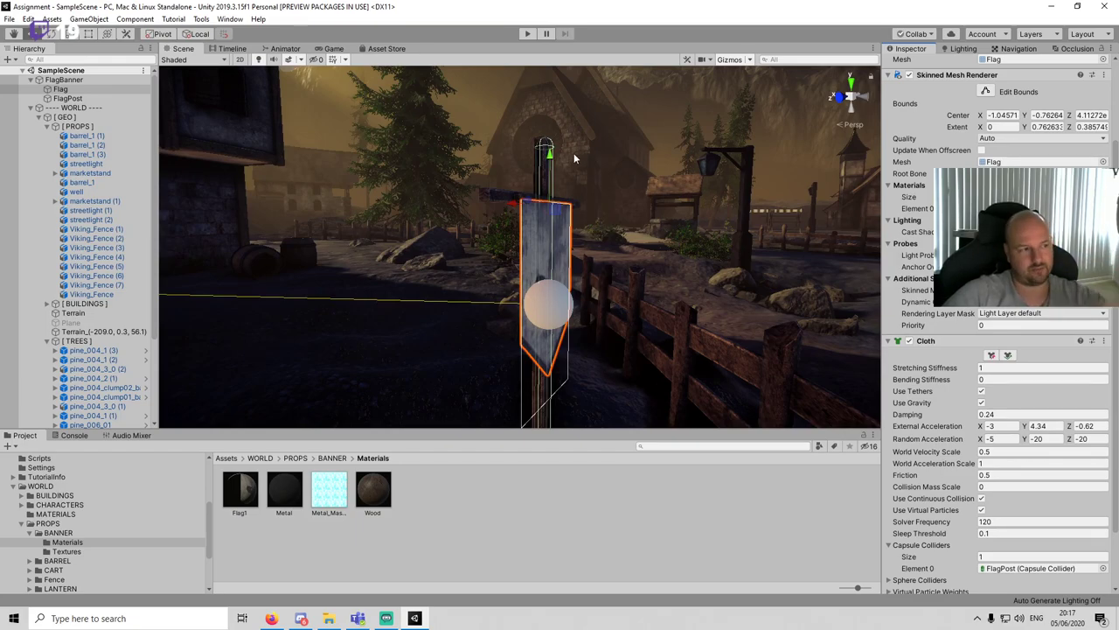
Step: Test the pasted cloth settings by running the scene in a maximized Game view, and stop playing
click(528, 35)
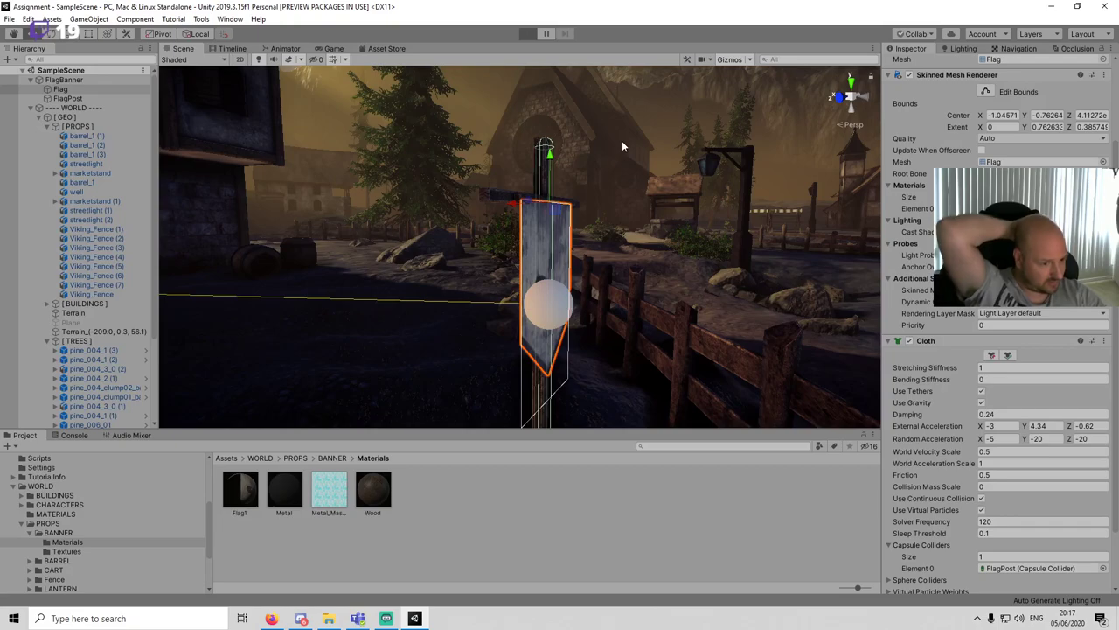
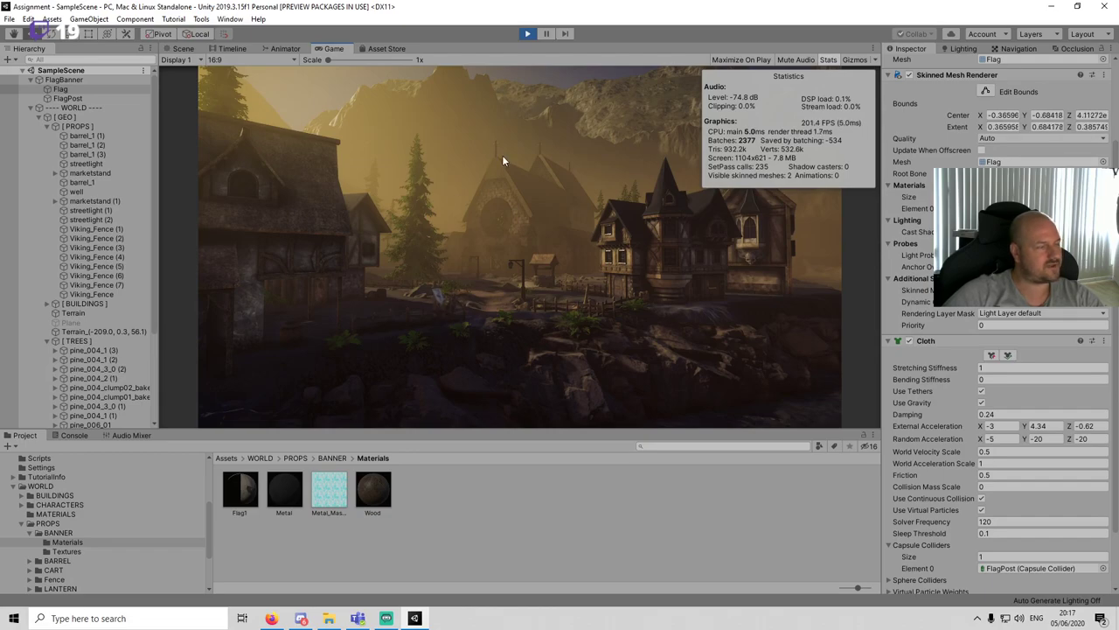
right_click(325, 50)
click(368, 85)
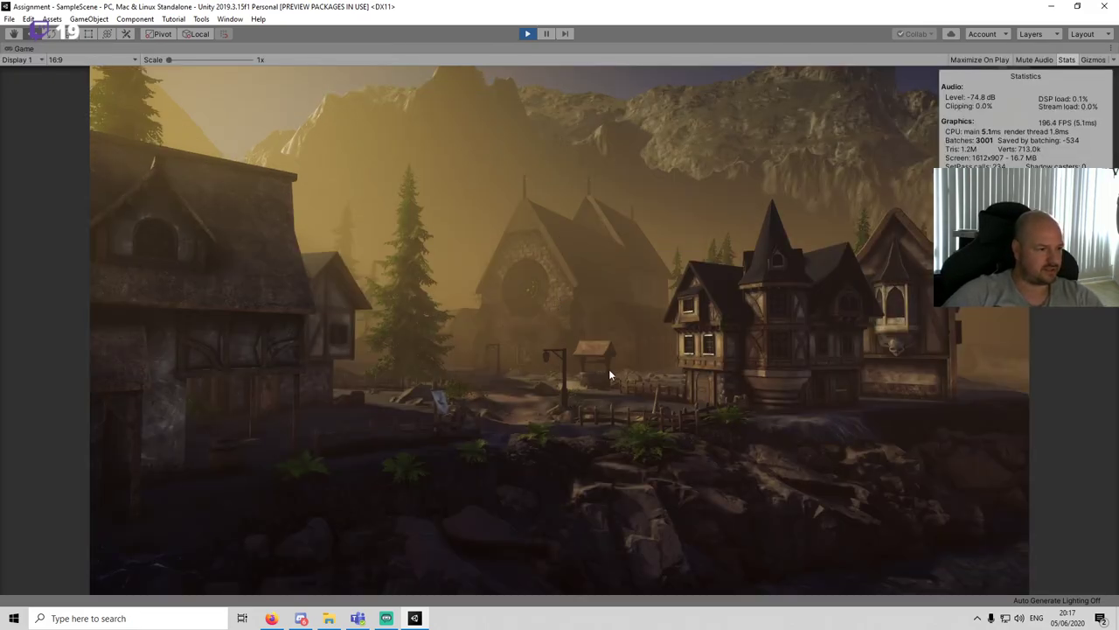
click(528, 33)
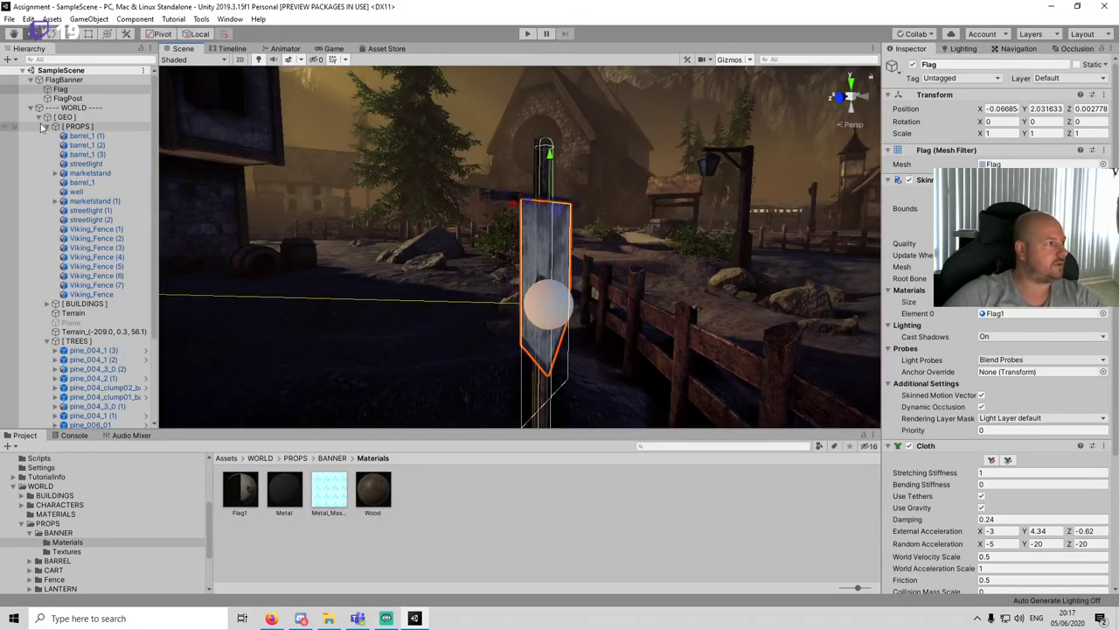
Step: Enable the inactive water Plane object in the GEO group
click(47, 127)
click(60, 155)
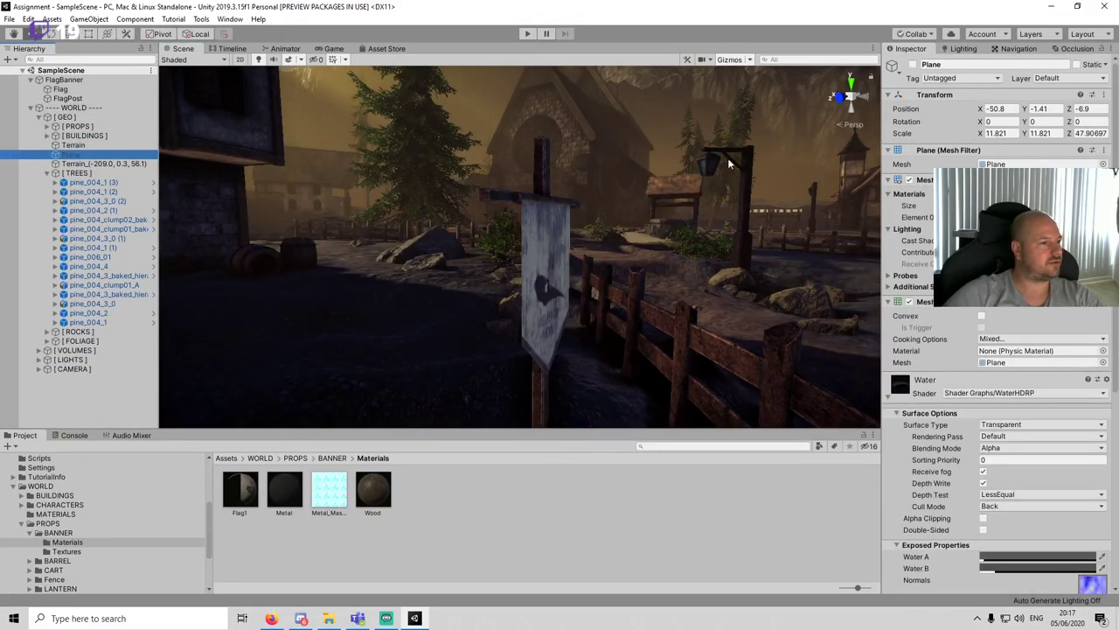
click(912, 64)
Step: Run the scene with the Game view maximized to check the water and the flag, and stop playing
click(525, 34)
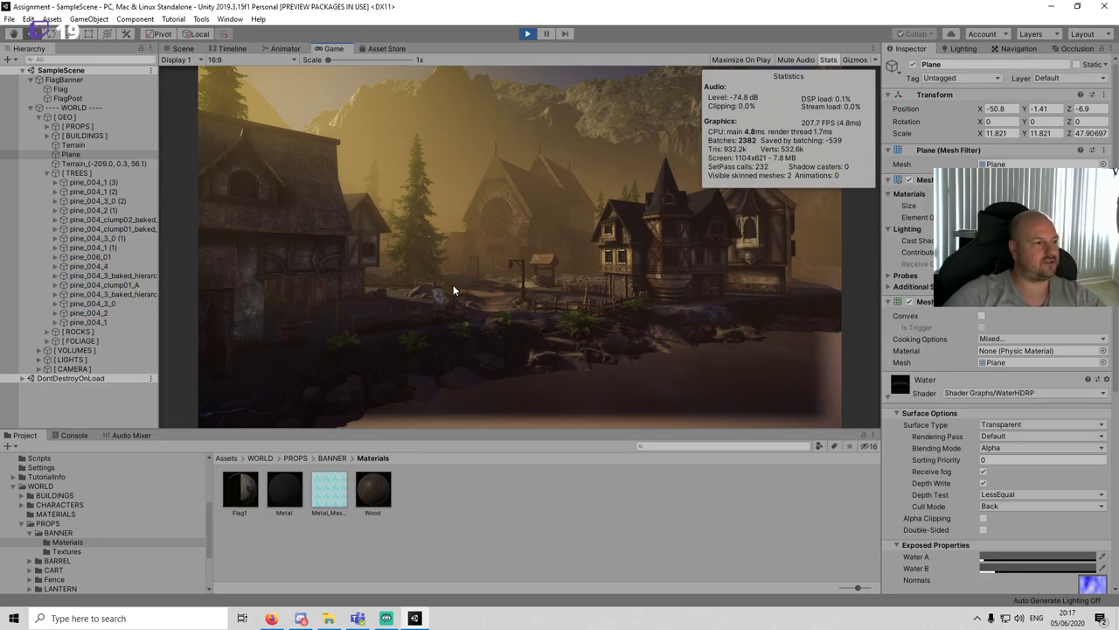
right_click(335, 50)
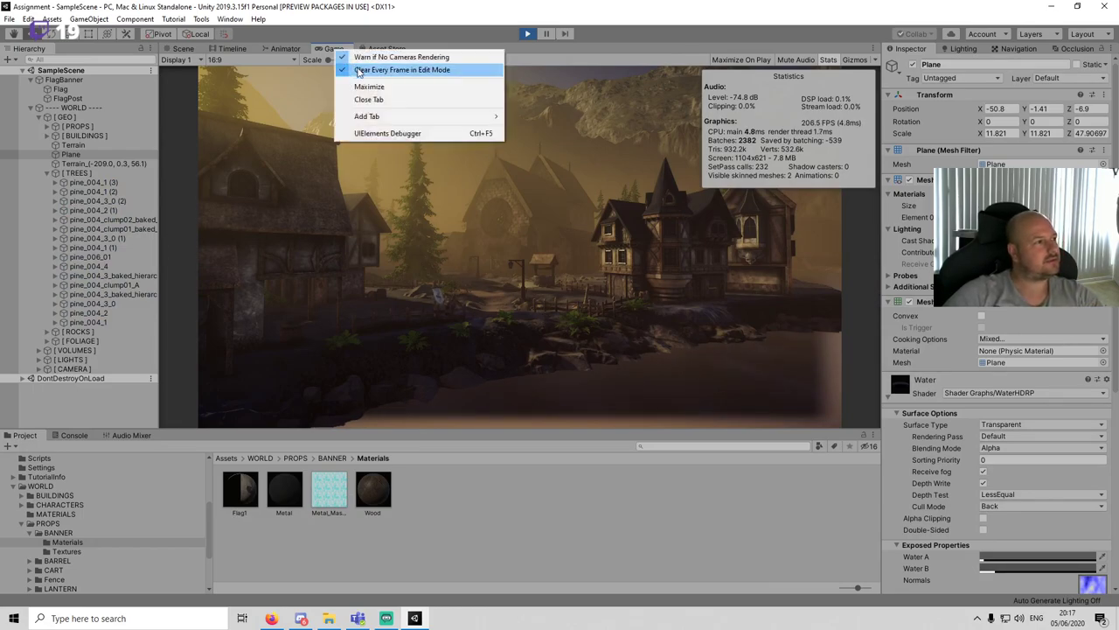
click(367, 83)
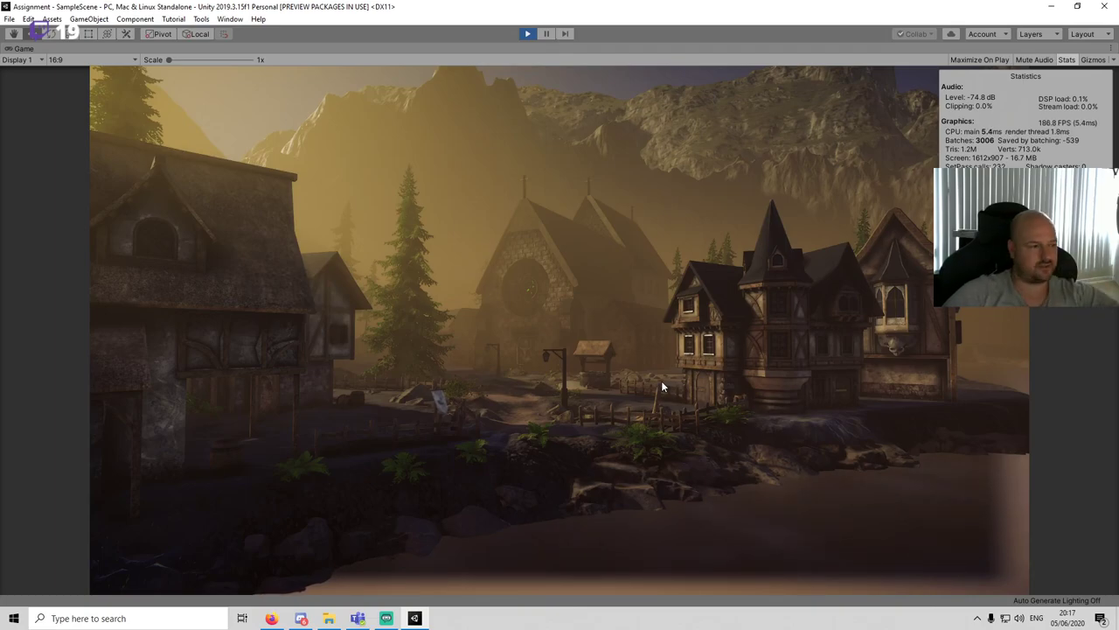
right_drag(557, 418, 516, 490)
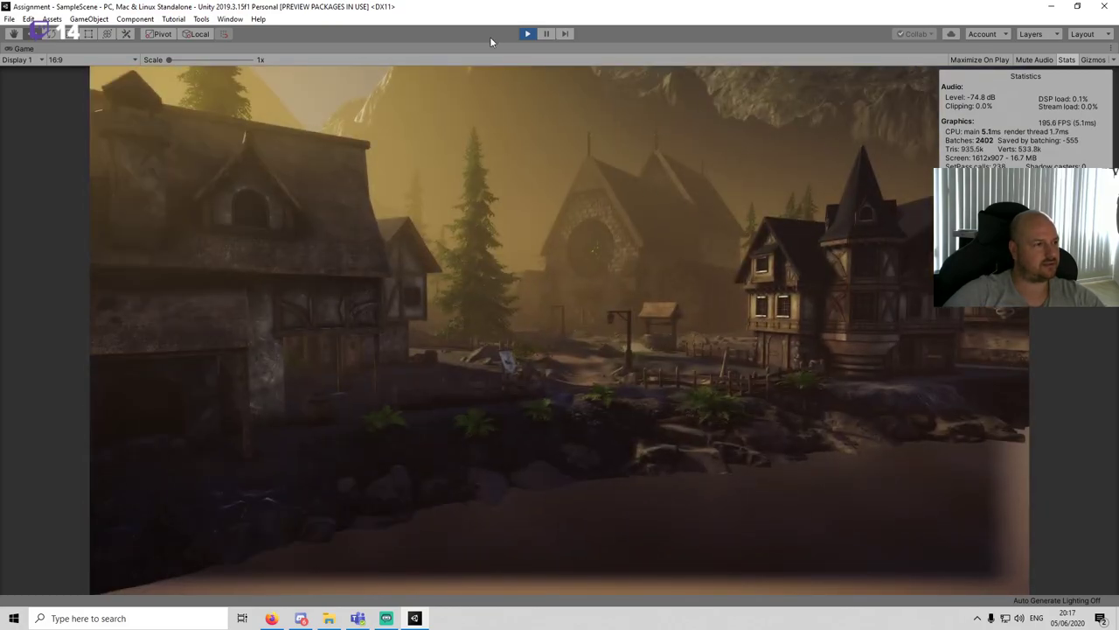
click(528, 34)
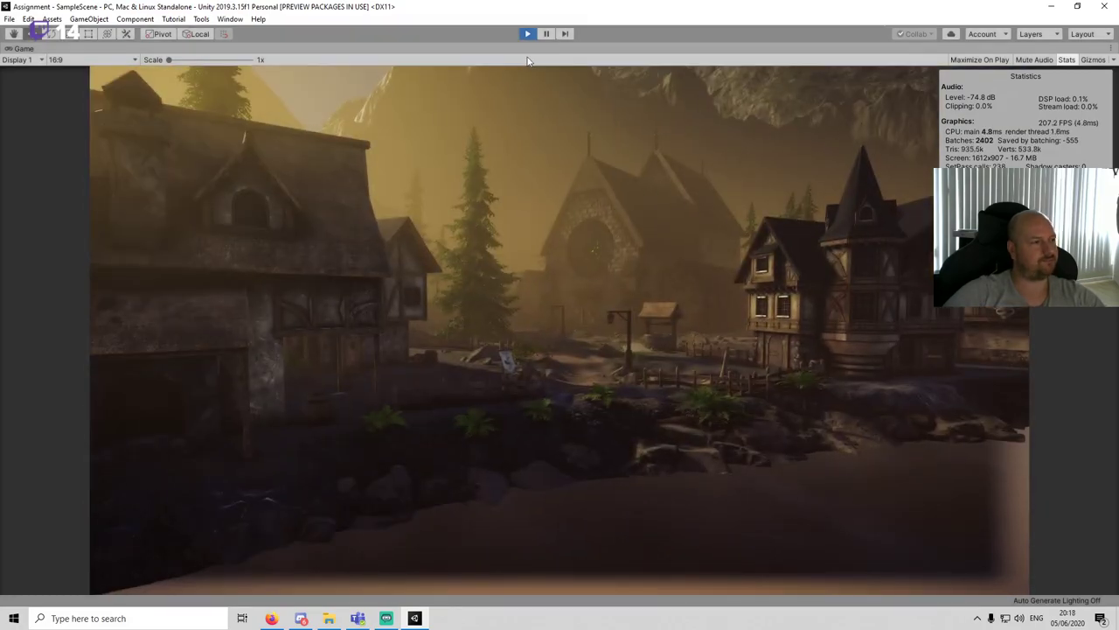
Step: Select the Terrain across the river and open the Add Tree dialog for its Paint Trees tool
click(627, 516)
scroll(607, 252, down, 8)
alt+drag(607, 252, 334, 271)
click(681, 174)
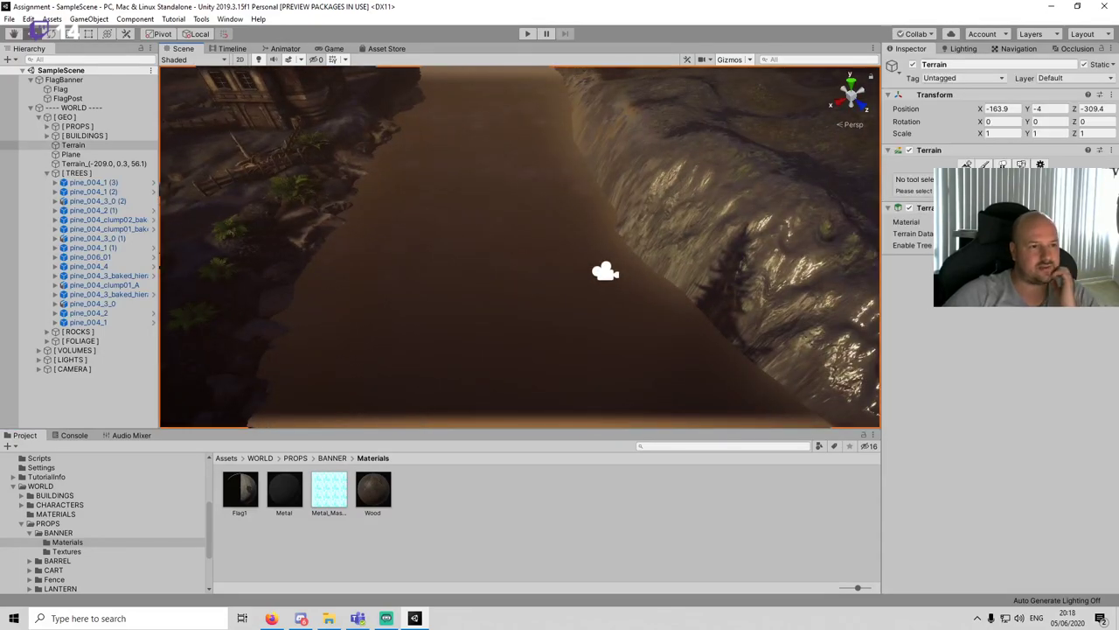
click(1002, 164)
click(1041, 270)
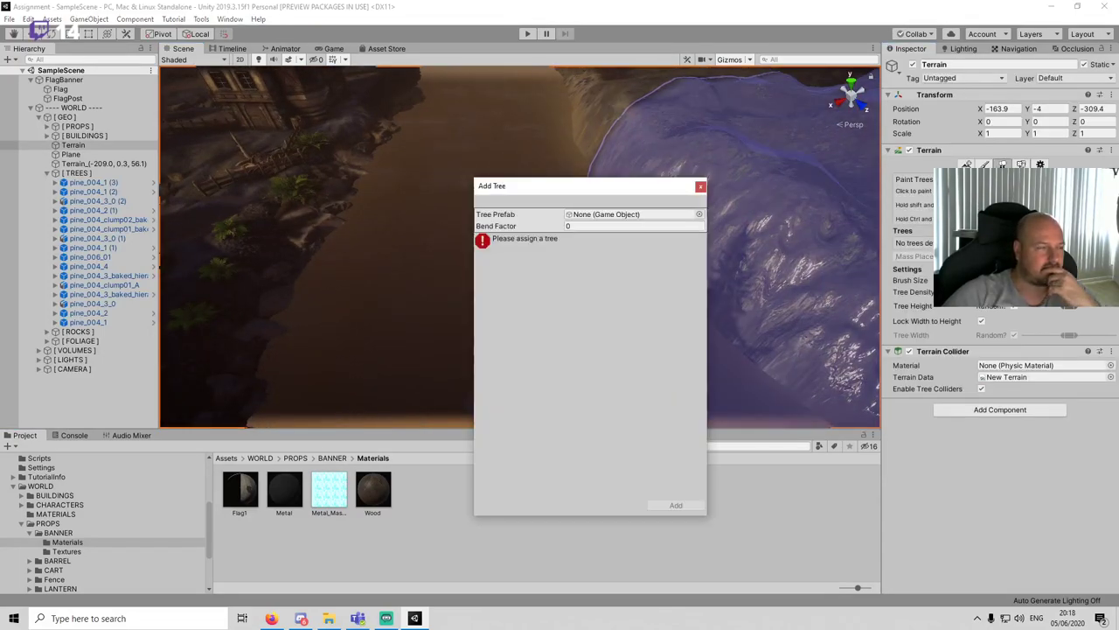
Step: Add the Fern_var02_Prefab_baked_single prefab to the Terrain's trees
click(699, 213)
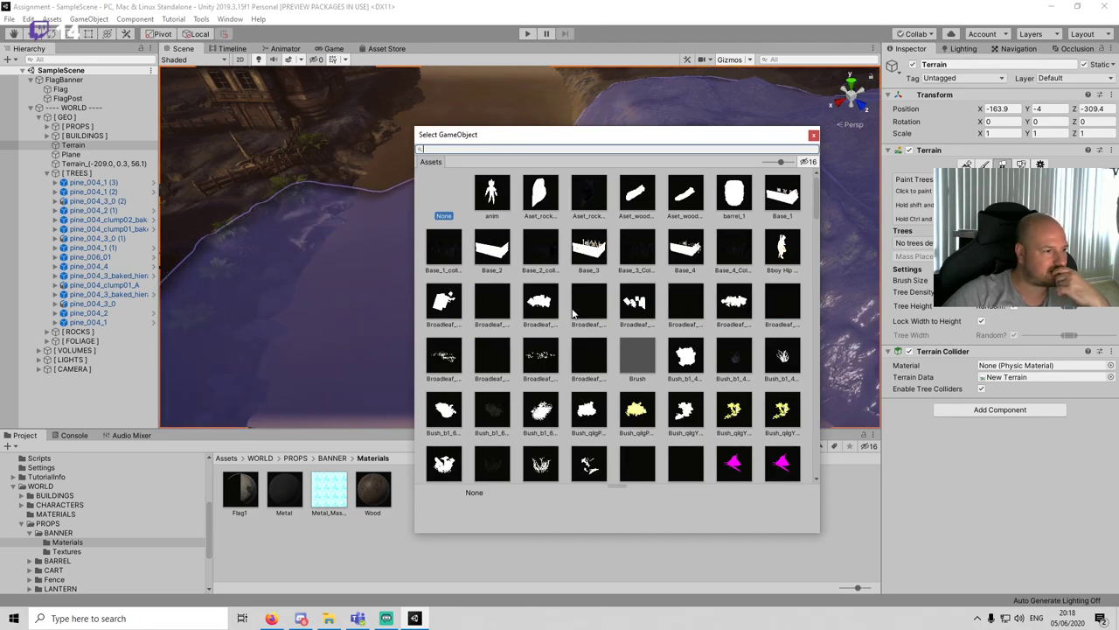
scroll(573, 313, down, 1)
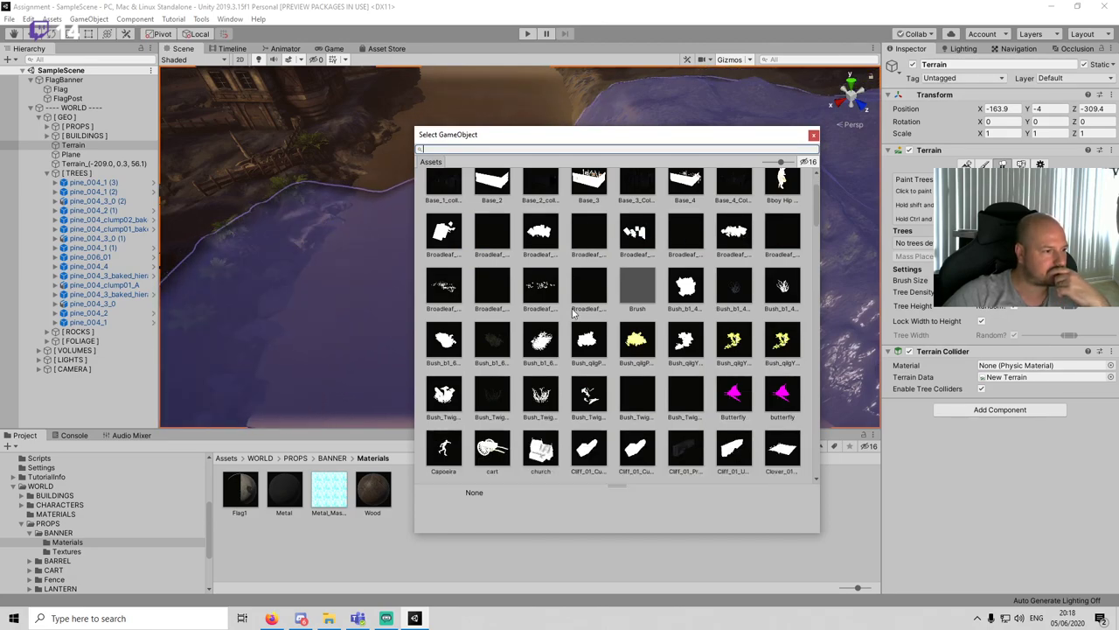
scroll(574, 313, down, 5)
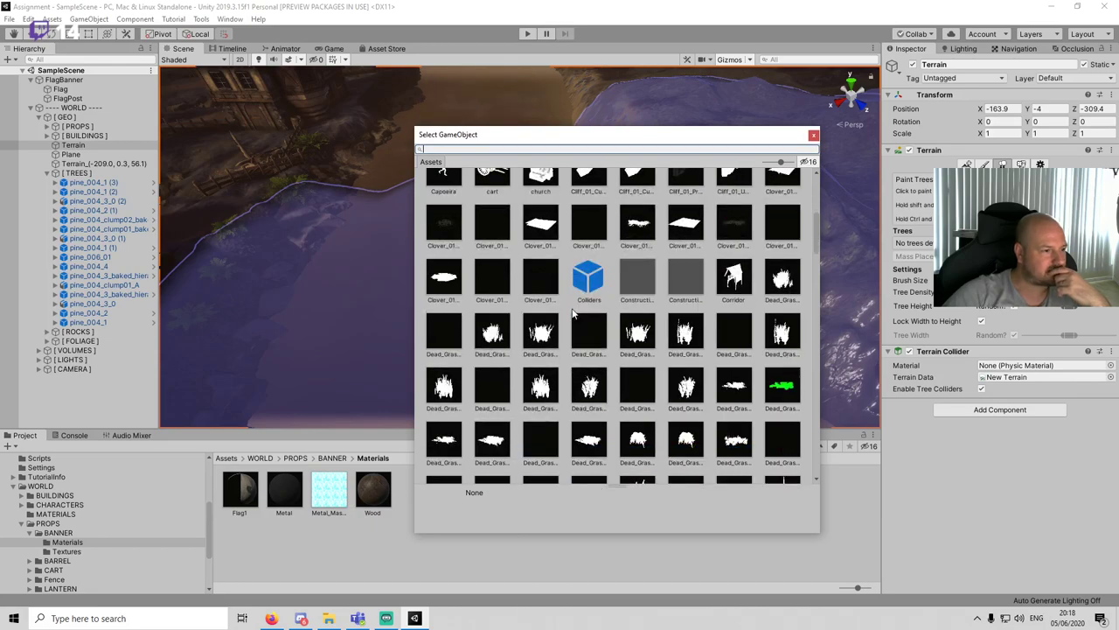
scroll(574, 313, down, 2)
scroll(637, 372, down, 1)
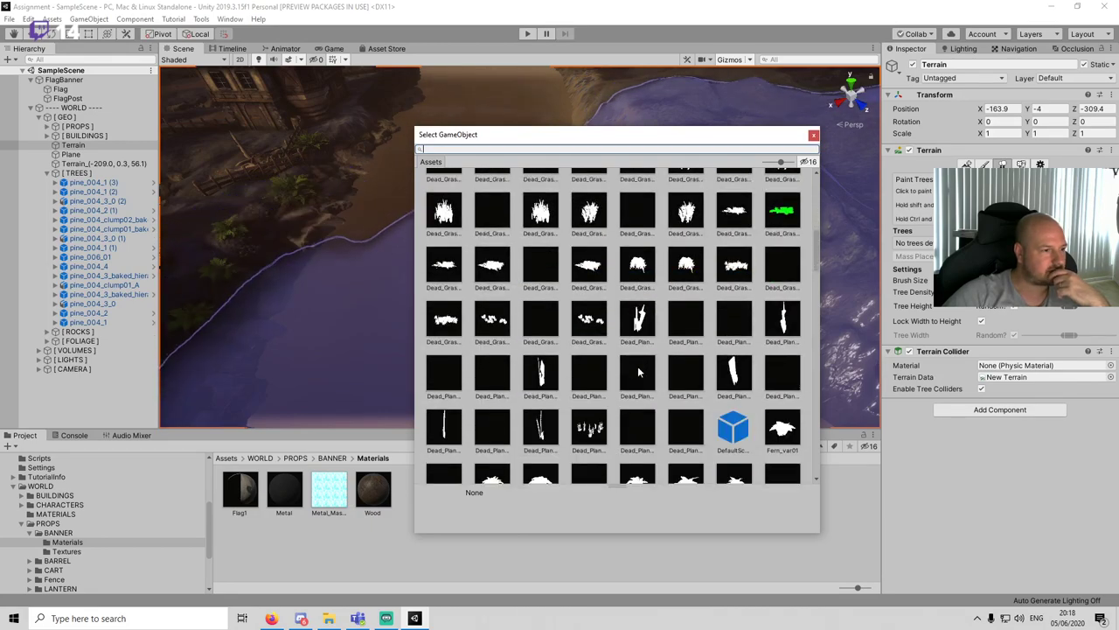
scroll(639, 372, down, 3)
click(637, 346)
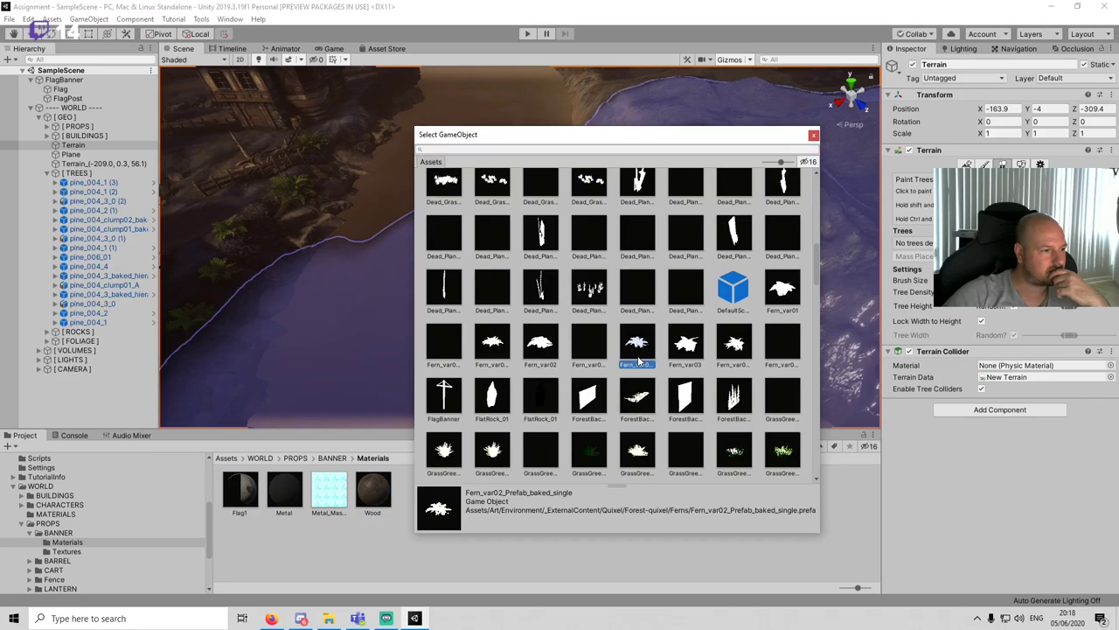
click(814, 136)
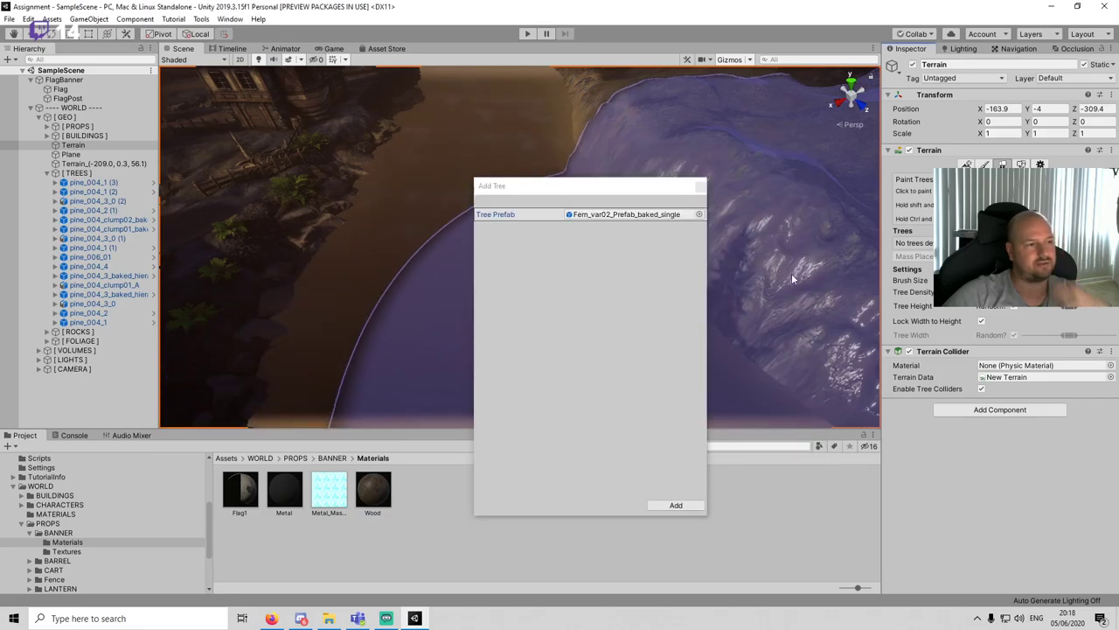
click(693, 505)
Step: Try painting ferns over the hillside across the river with brush size 40 and tree density 83
scroll(730, 285, down, 3)
middle_drag(729, 285, 619, 290)
drag(657, 164, 747, 308)
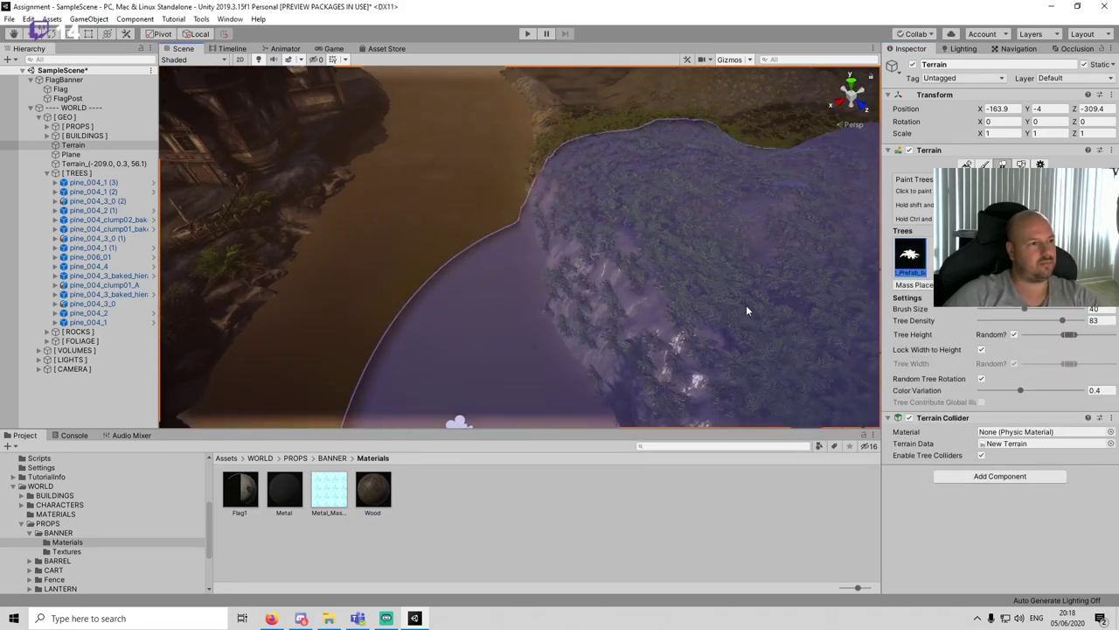
scroll(747, 308, down, 2)
right_drag(683, 603, 616, 226)
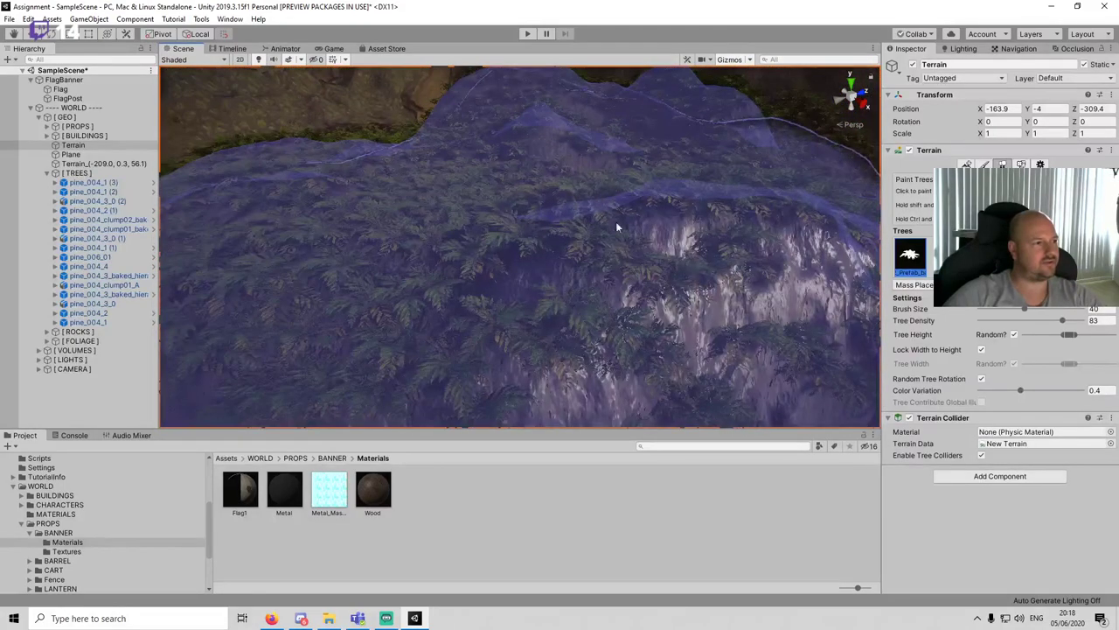
right_drag(757, 279, 733, 301)
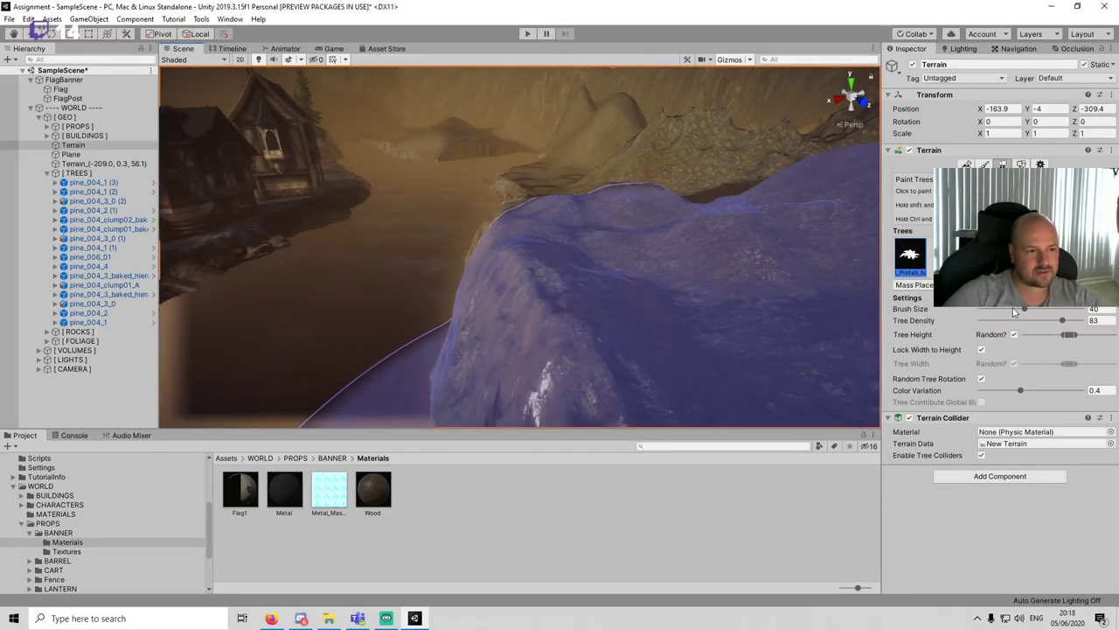
Step: Set the tree brush size to 15, tree density to 56 and color variation to 0.69, keeping random tree rotation on
mouse_move(1025, 310)
mouse_down()
mouse_move(1009, 310)
mouse_move(1082, 339)
mouse_up()
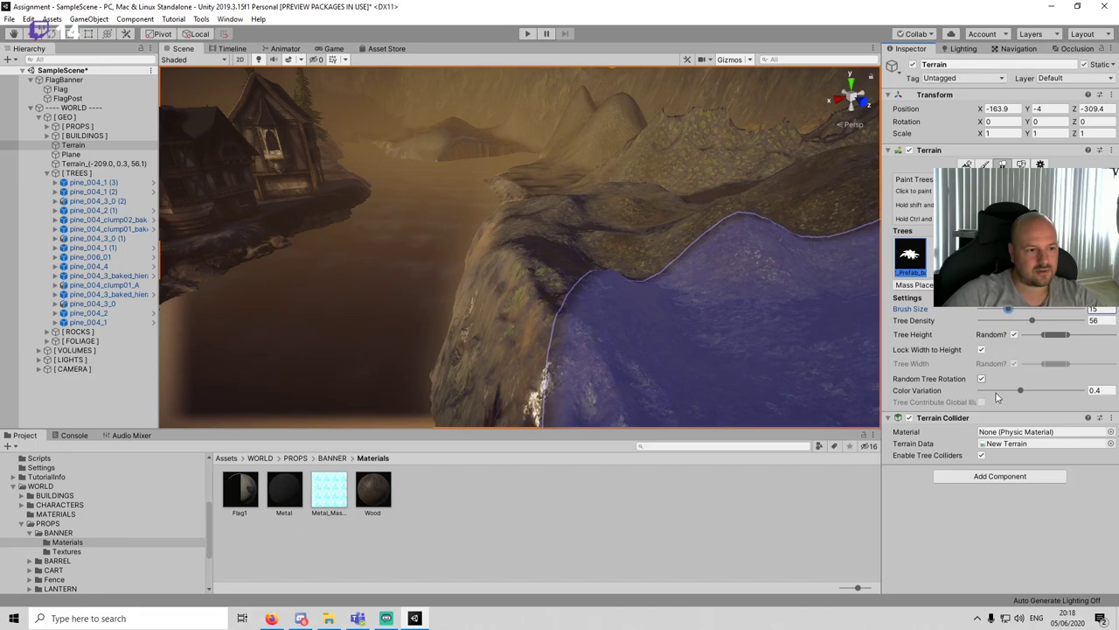
drag(1021, 390, 1065, 391)
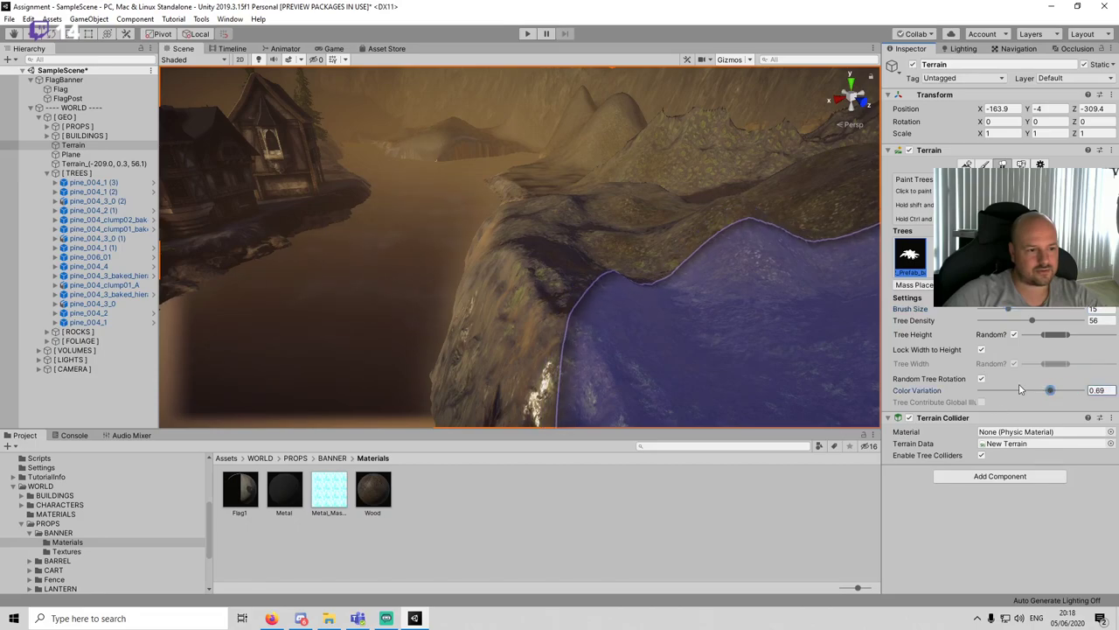
click(984, 379)
Step: Paint a trial stroke of ferns on the hillside across the river and undo it
mouse_move(701, 264)
right_down()
mouse_move(740, 270)
mouse_move(603, 208)
mouse_move(682, 227)
right_up()
mouse_move(682, 227)
mouse_down()
mouse_move(544, 201)
mouse_move(694, 271)
mouse_move(689, 216)
mouse_move(705, 251)
mouse_up()
scroll(689, 216, down, 2)
scroll(706, 251, down, 2)
key(ctrl+z)
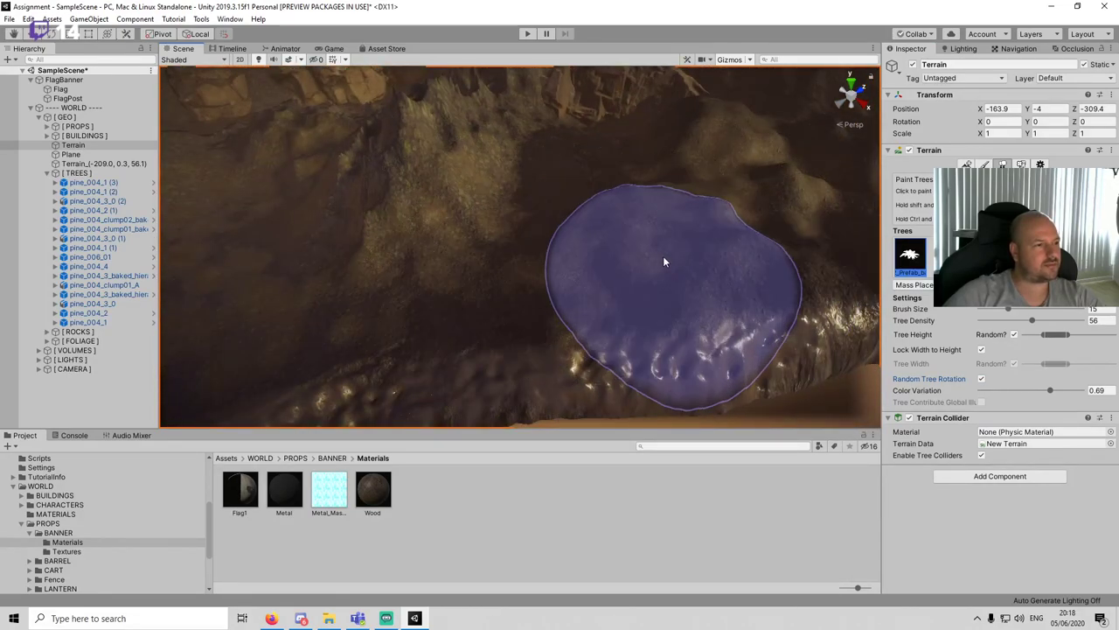
Step: Paint patches of ferns on the ground along the far riverbank and check them against the village
click(663, 257)
click(363, 299)
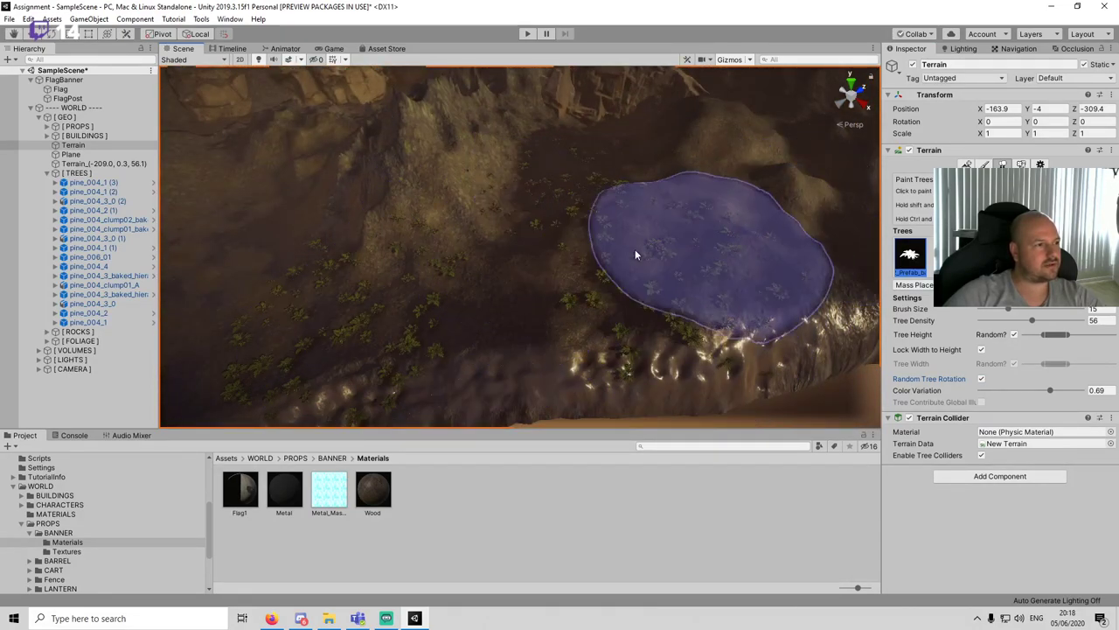
right_drag(699, 260, 540, 163)
middle_drag(539, 163, 735, 267)
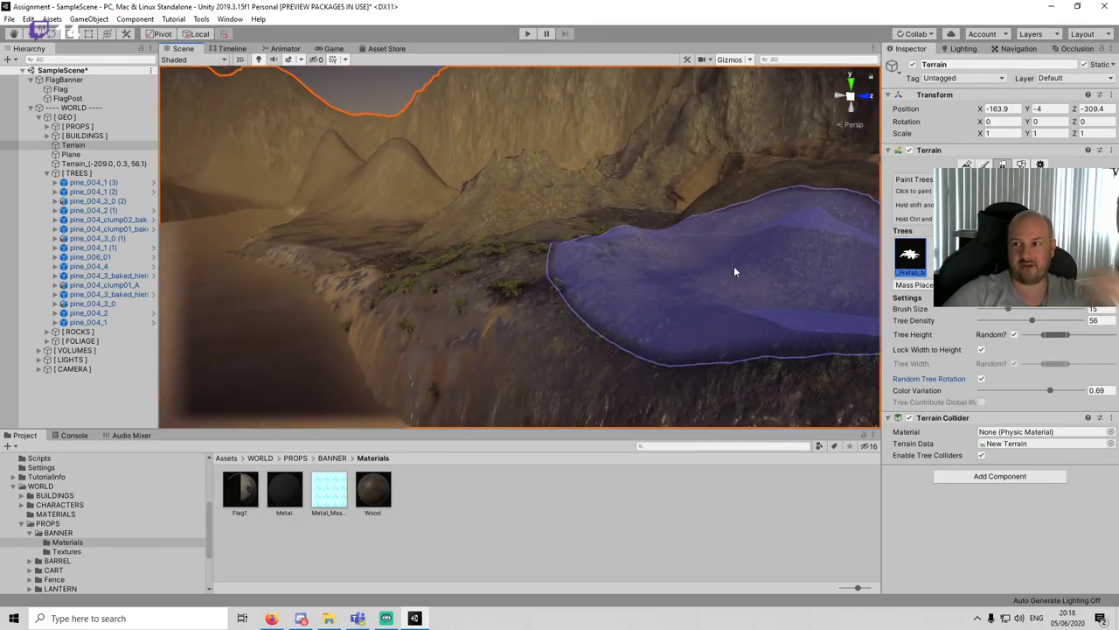
mouse_move(734, 271)
right_down()
mouse_move(464, 342)
mouse_move(569, 317)
mouse_move(367, 330)
mouse_move(499, 290)
right_up()
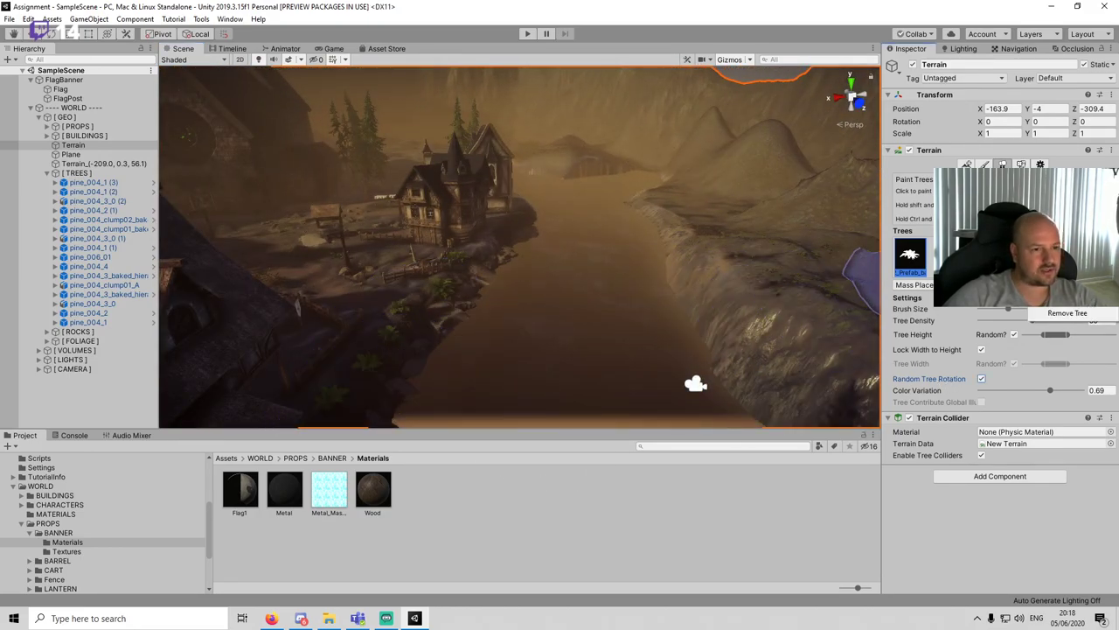
Step: Add the GrassGreen_qheqG2_02 prefab as a second tree type for the Terrain
click(1054, 285)
click(699, 215)
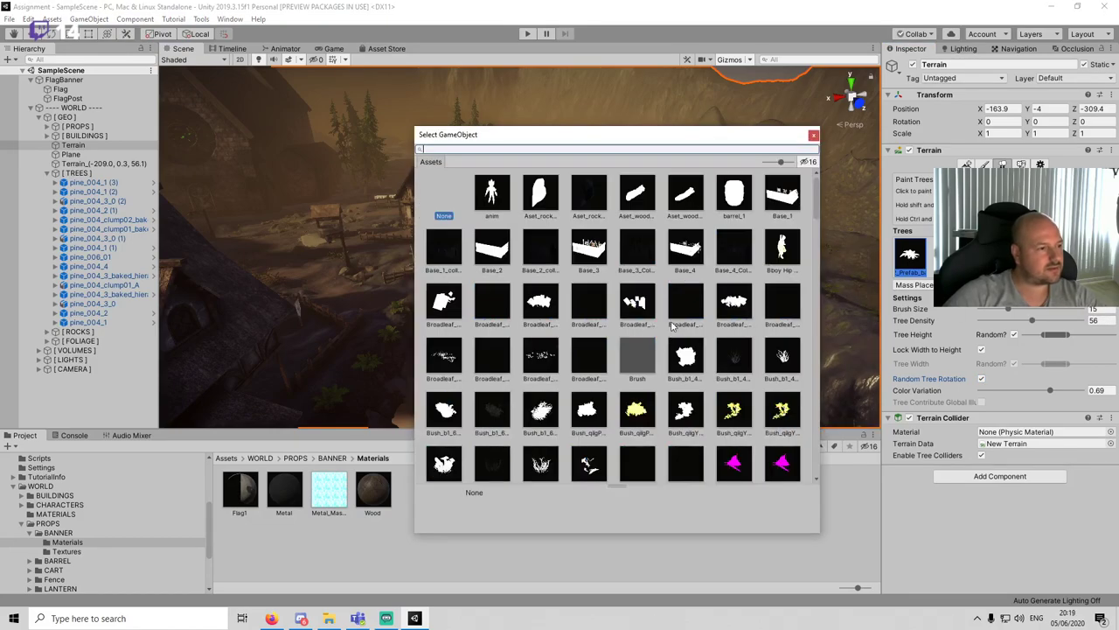
scroll(691, 327, down, 5)
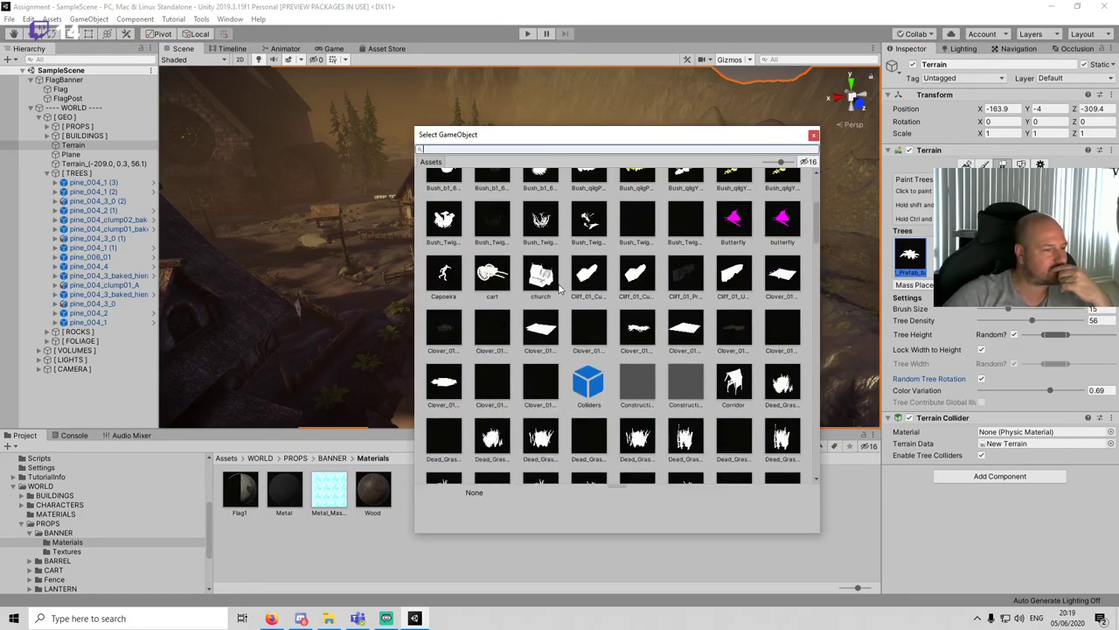
scroll(634, 319, down, 1)
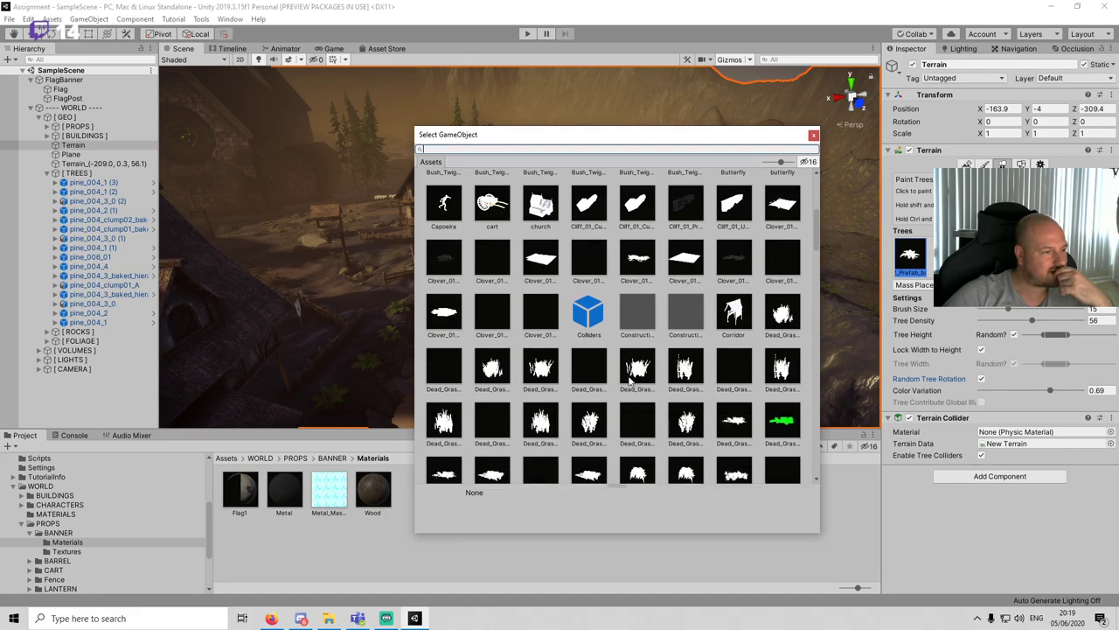
click(633, 374)
click(494, 374)
click(445, 421)
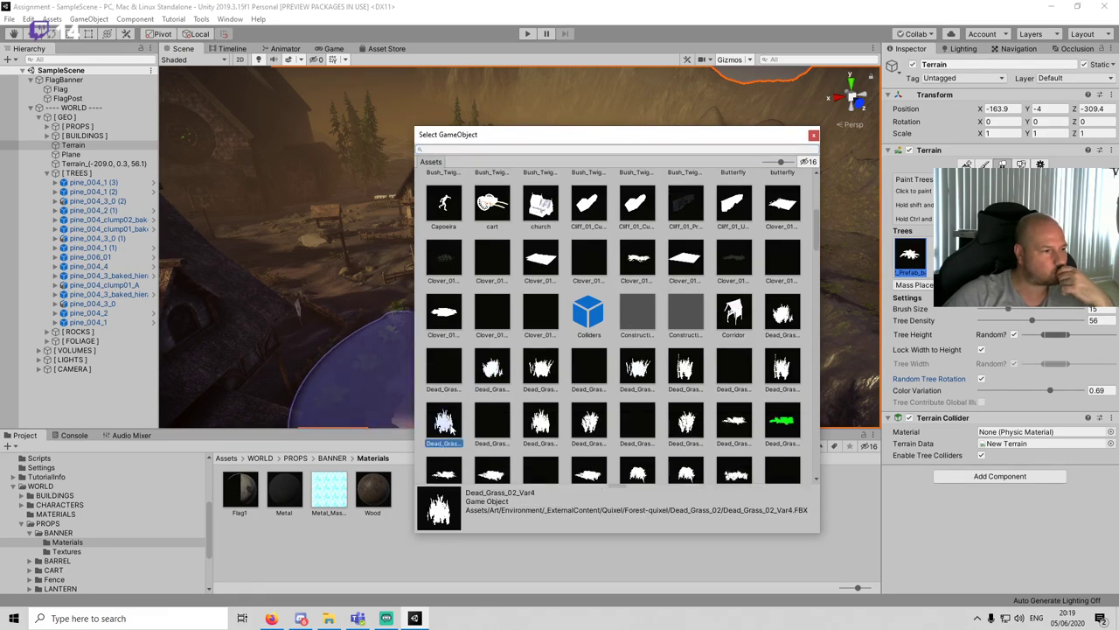
scroll(553, 393, down, 2)
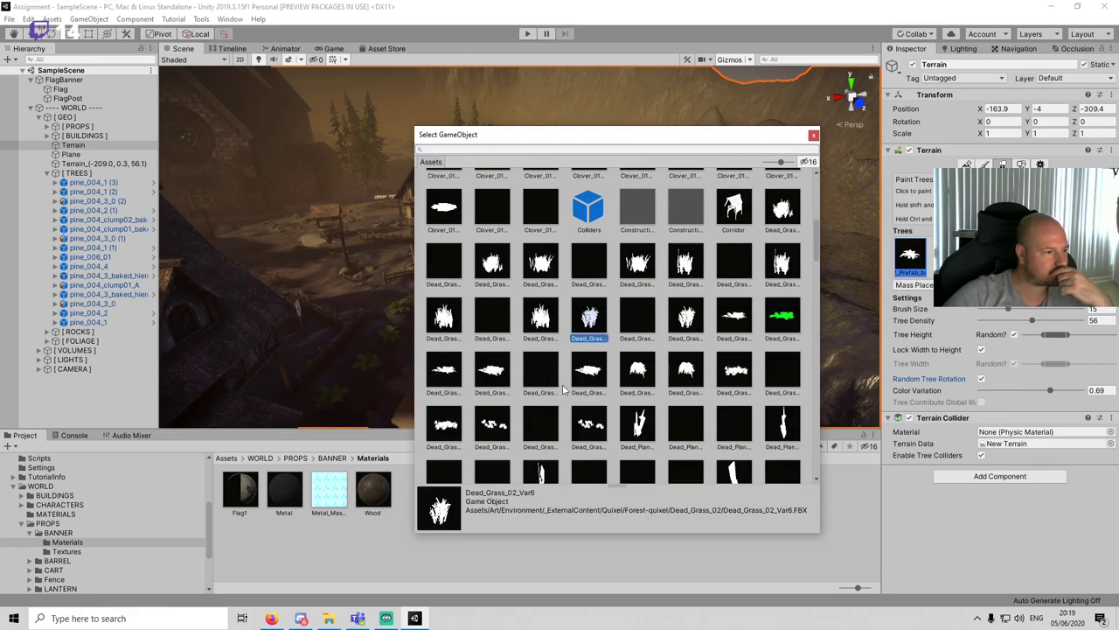
scroll(649, 378, down, 5)
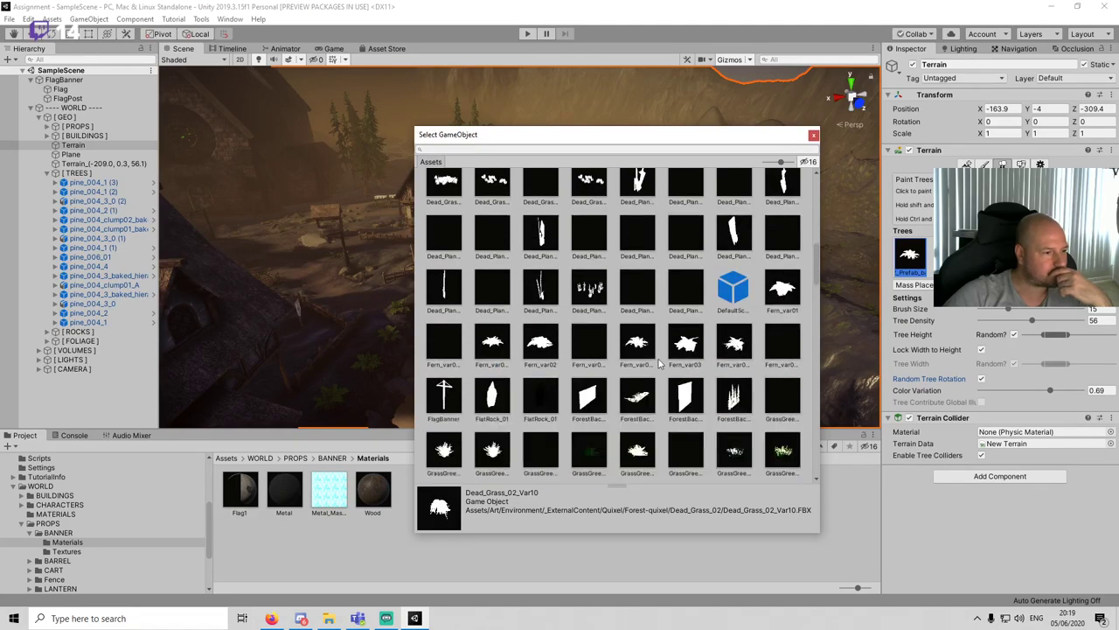
click(592, 457)
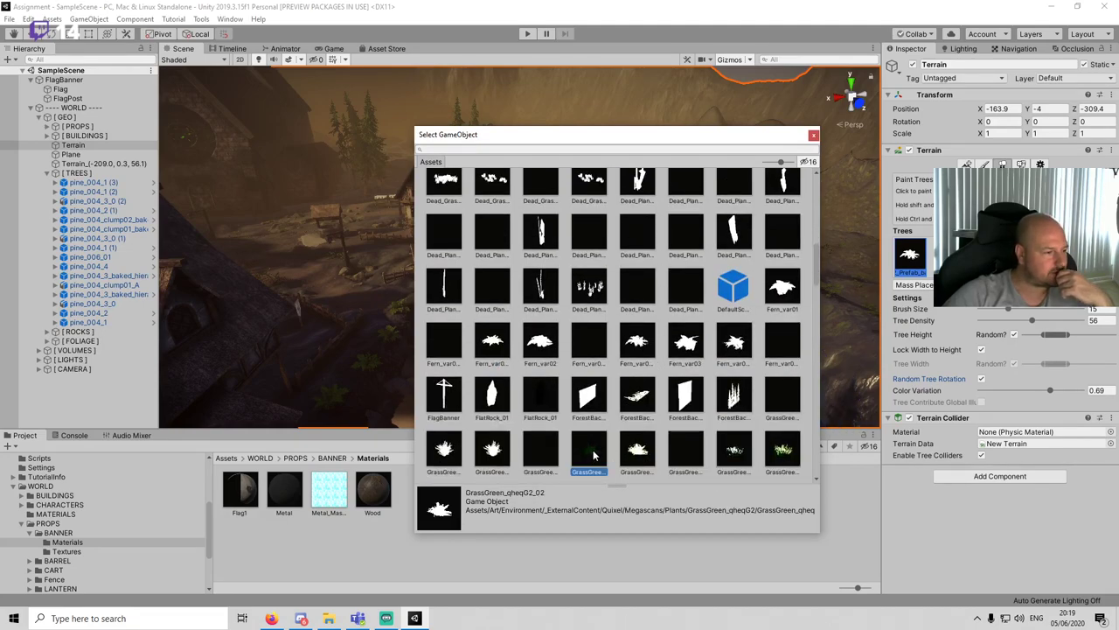
double_click(593, 453)
click(672, 503)
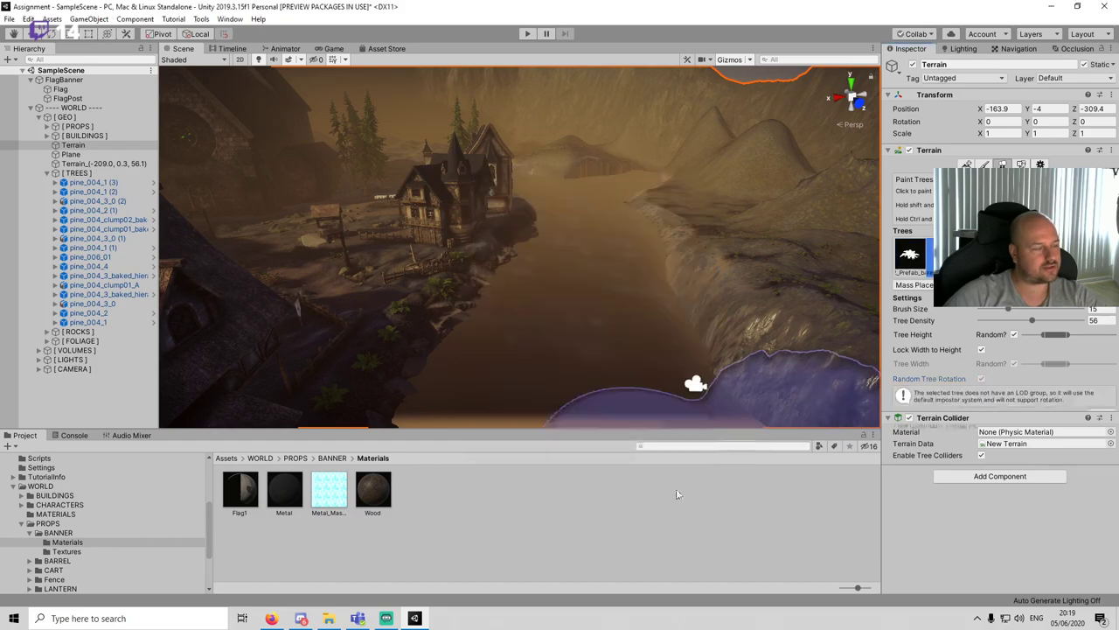
Step: Raise the tree density to 92 and paint with the fern prefab on the ground around the flag banner
scroll(635, 268, up, 3)
mouse_move(632, 264)
right_down()
mouse_move(404, 273)
mouse_move(532, 234)
mouse_move(545, 255)
mouse_move(467, 263)
mouse_move(514, 257)
mouse_move(484, 253)
right_up()
key(w)
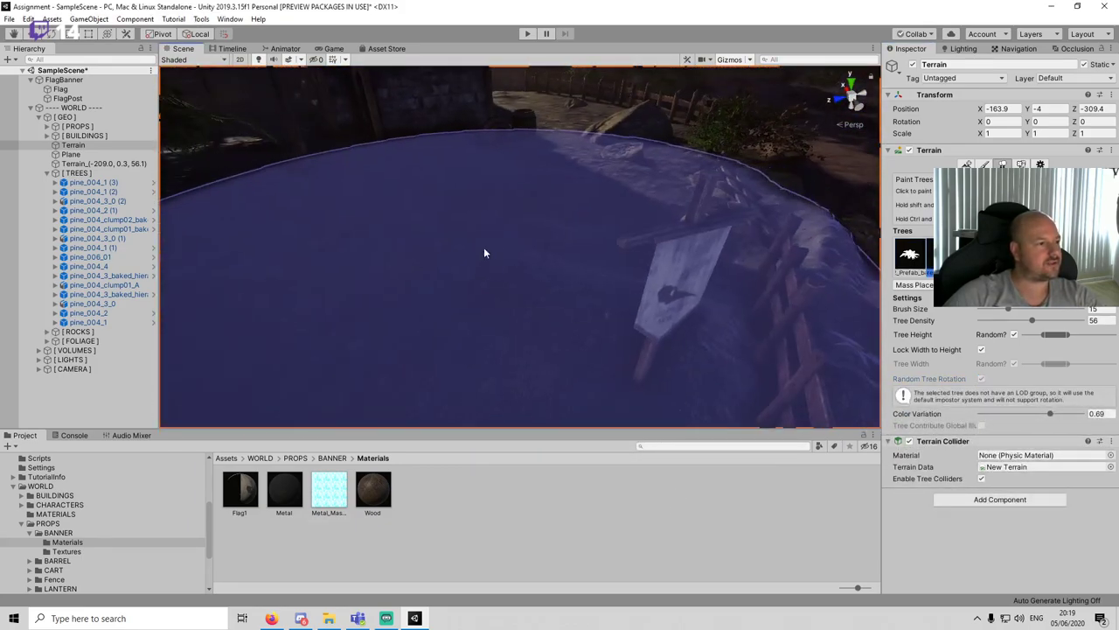
scroll(579, 269, down, 5)
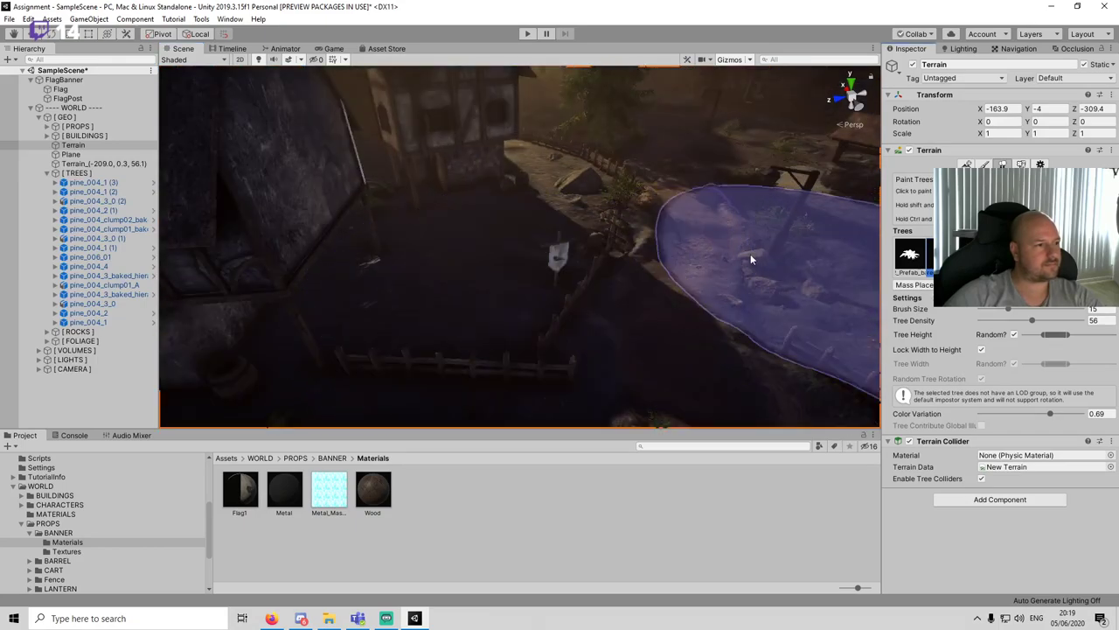
drag(1032, 320, 1073, 324)
scroll(533, 264, up, 5)
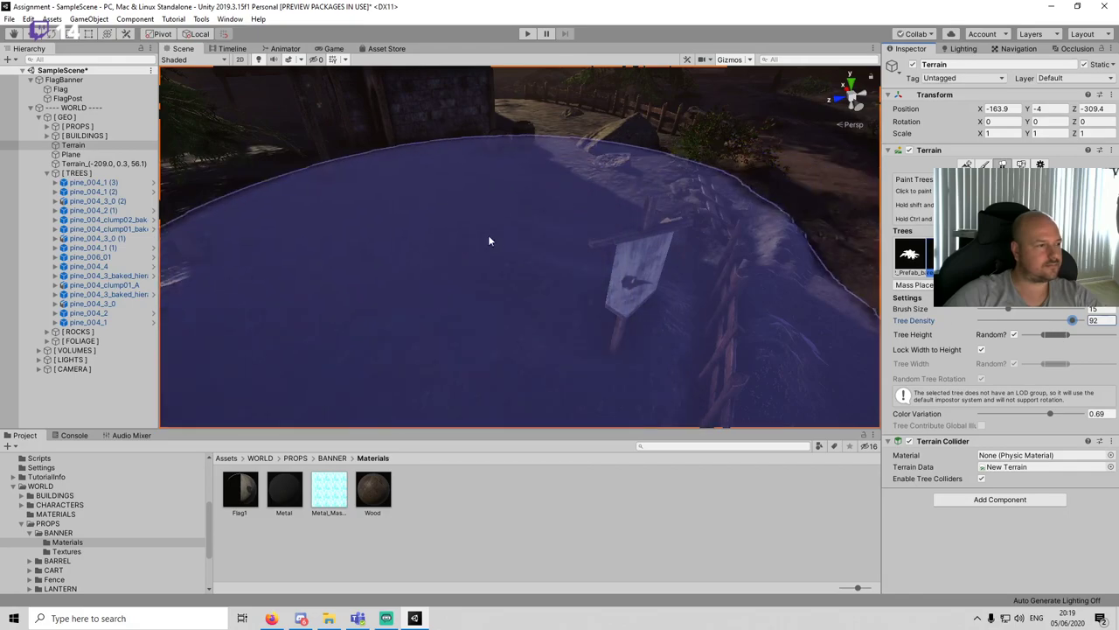
click(910, 254)
click(492, 207)
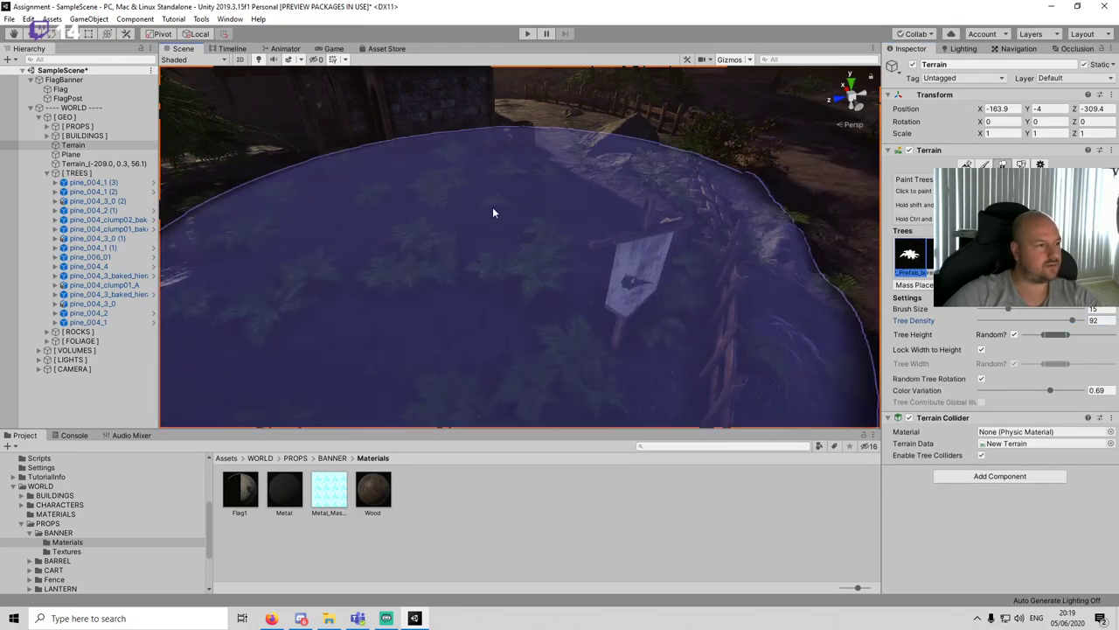
Step: Undo the last fern painting around the flag banner and remove the second tree type, GrassGreen_qheqG2_02, from the Terrain
key(ctrl+z)
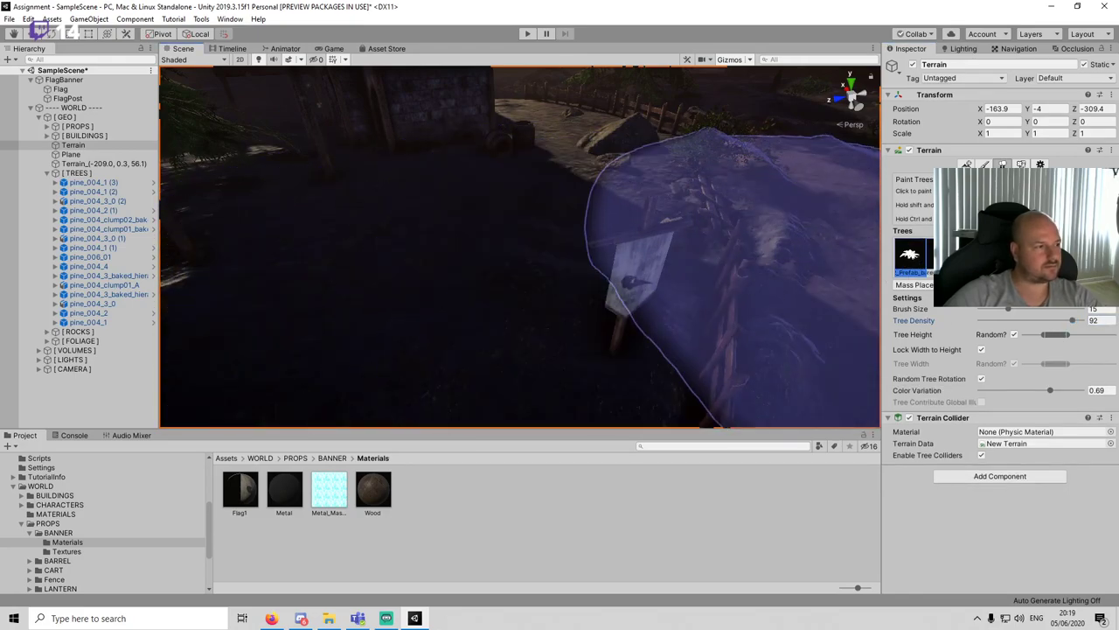
click(940, 255)
click(1053, 286)
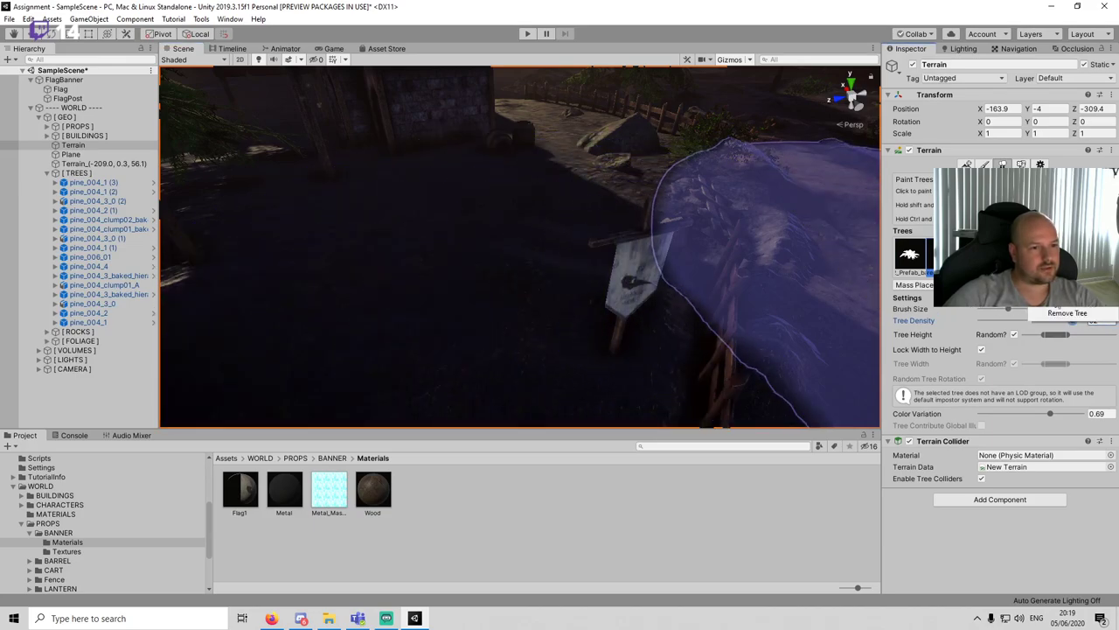
click(1064, 312)
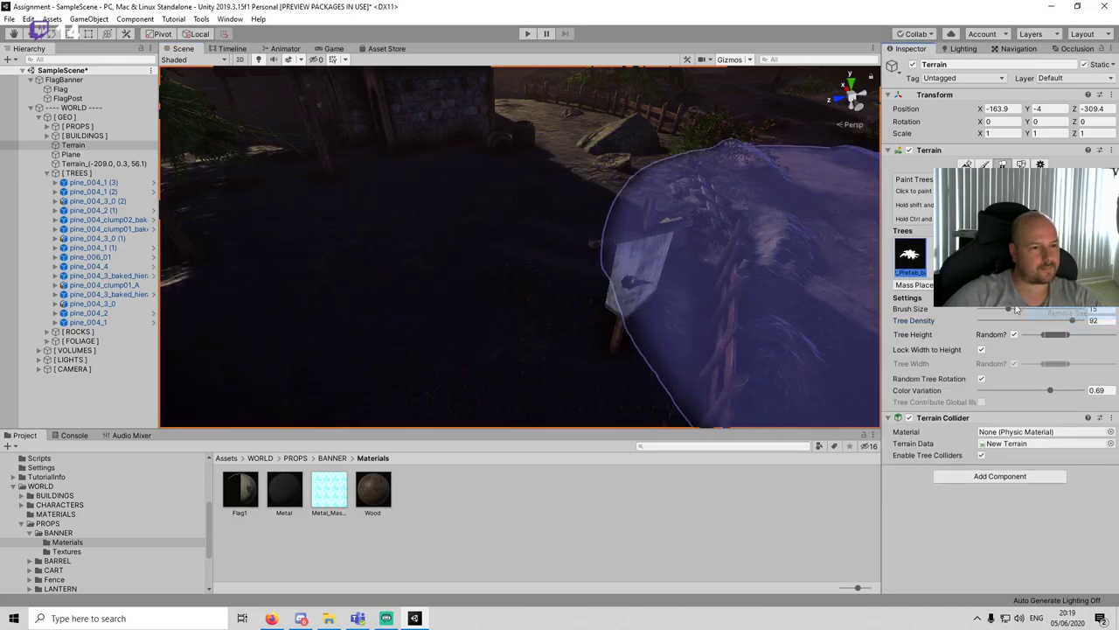
Step: Add a different grass prefab from the project assets as the second tree type for the Terrain
click(1055, 286)
click(1061, 289)
click(699, 215)
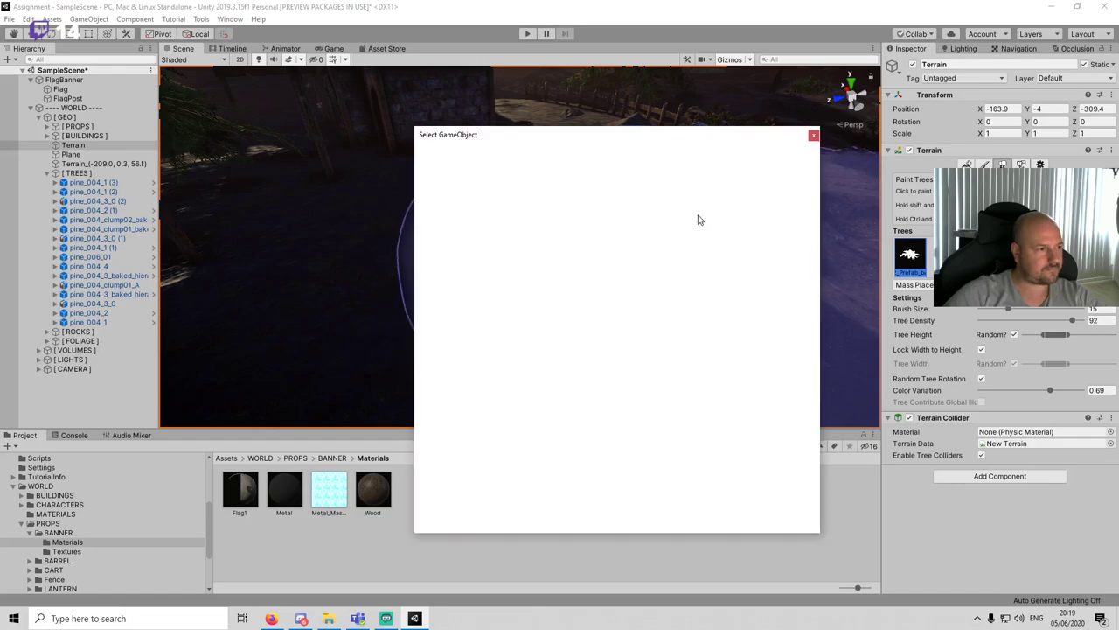
scroll(645, 327, down, 10)
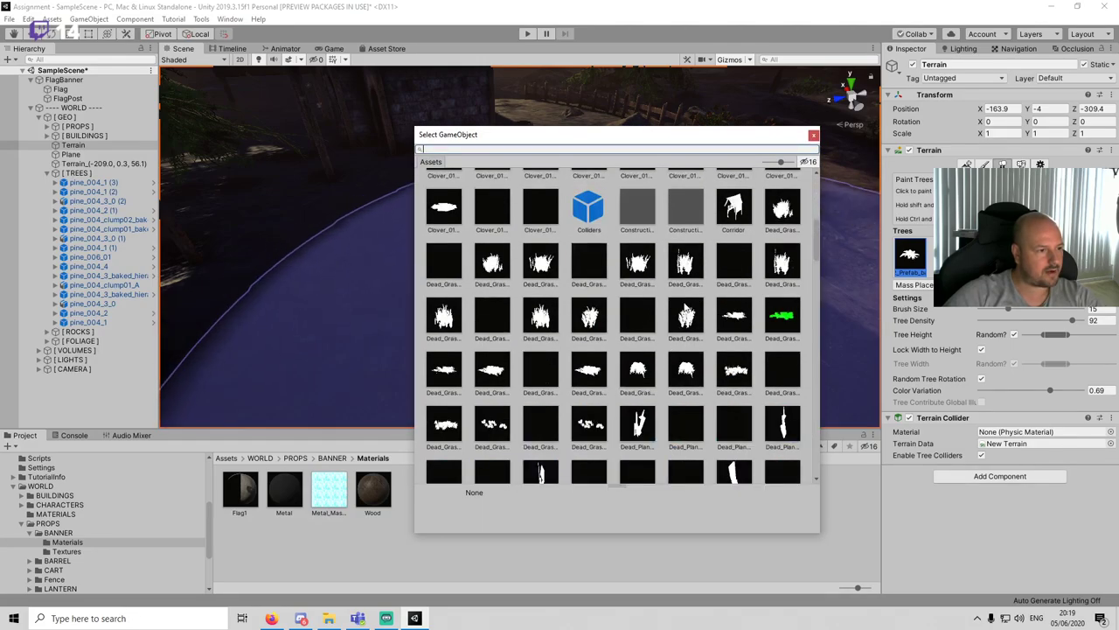
double_click(637, 316)
click(674, 506)
Step: Paint a trial patch of grass on the ground around the flag banner and undo it
click(478, 254)
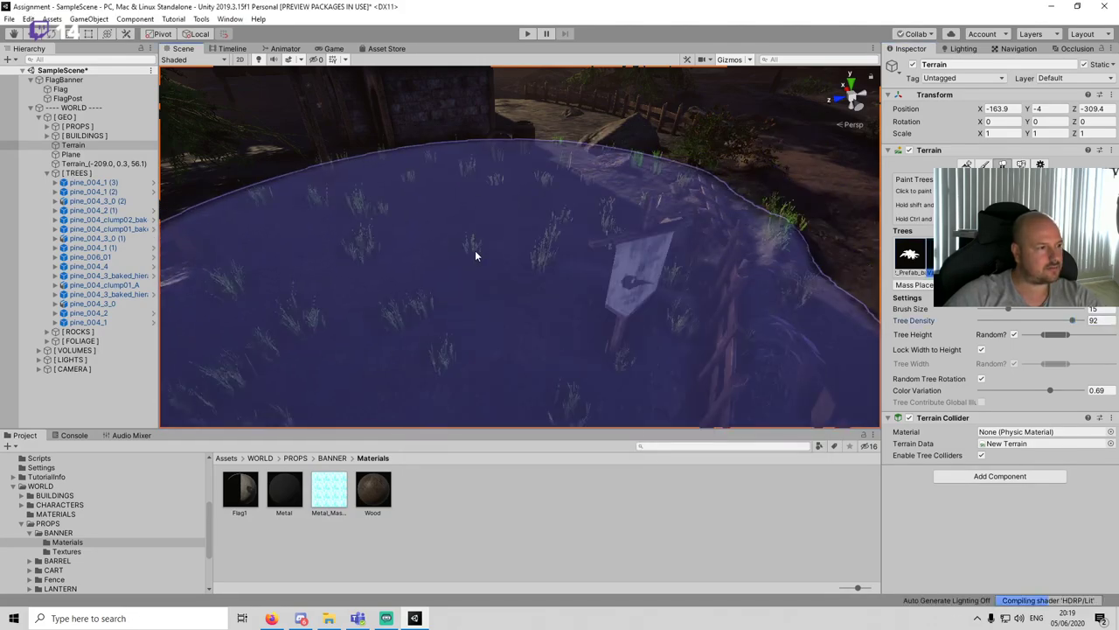
scroll(652, 373, down, 5)
scroll(626, 292, up, 5)
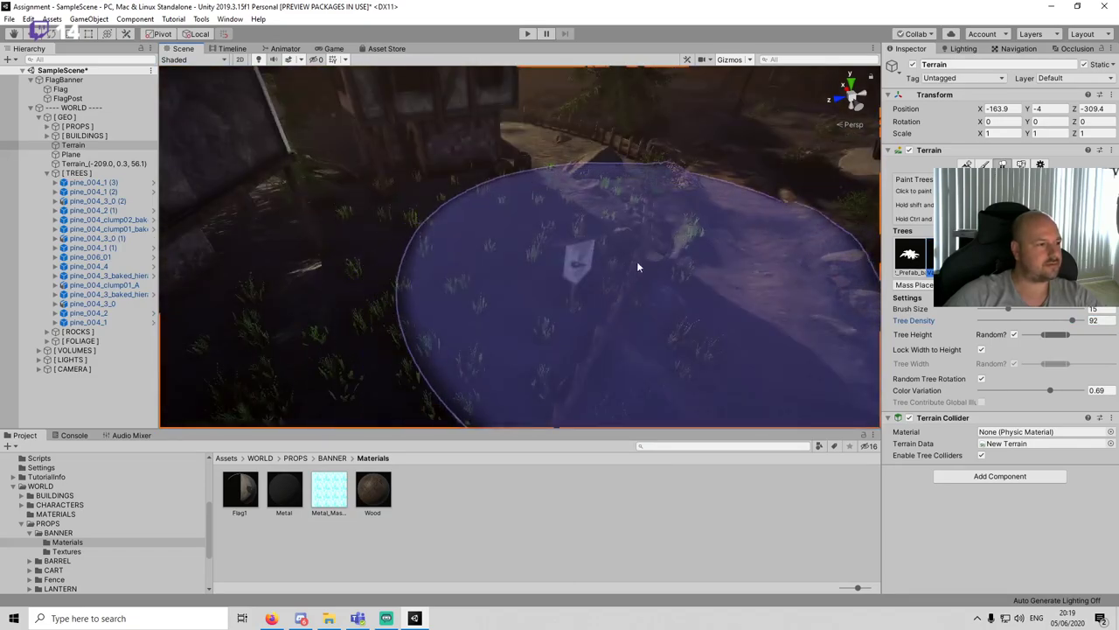
Step: Paint shorter, sparser grass around the flag banner, using a lower random tree height range, tree density 56 and brush size 12
drag(1055, 339, 1050, 339)
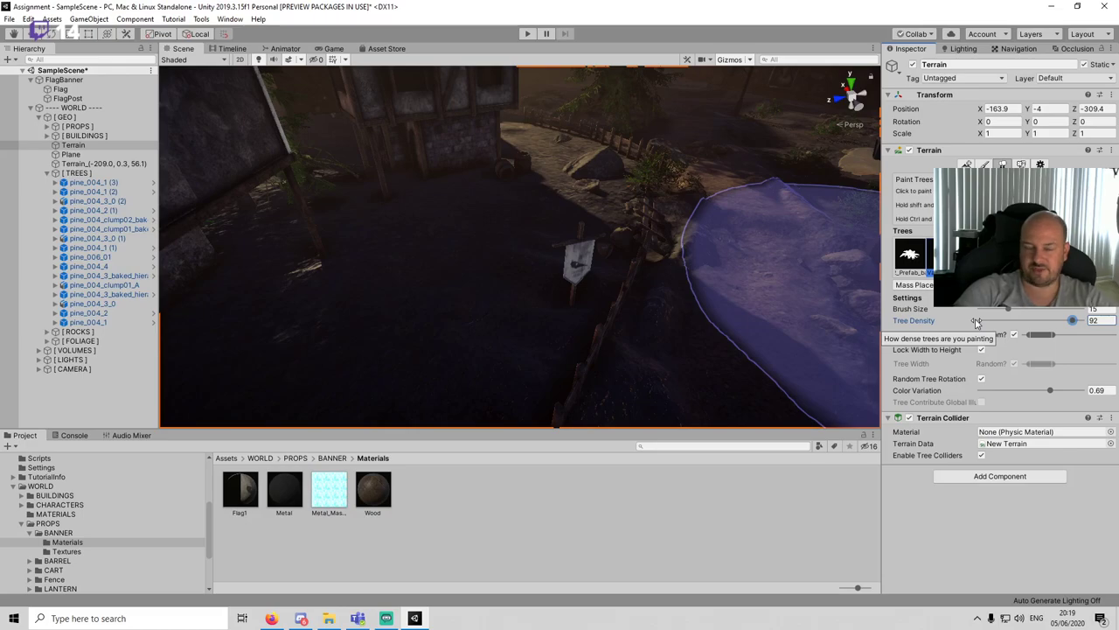
drag(1073, 321, 1005, 309)
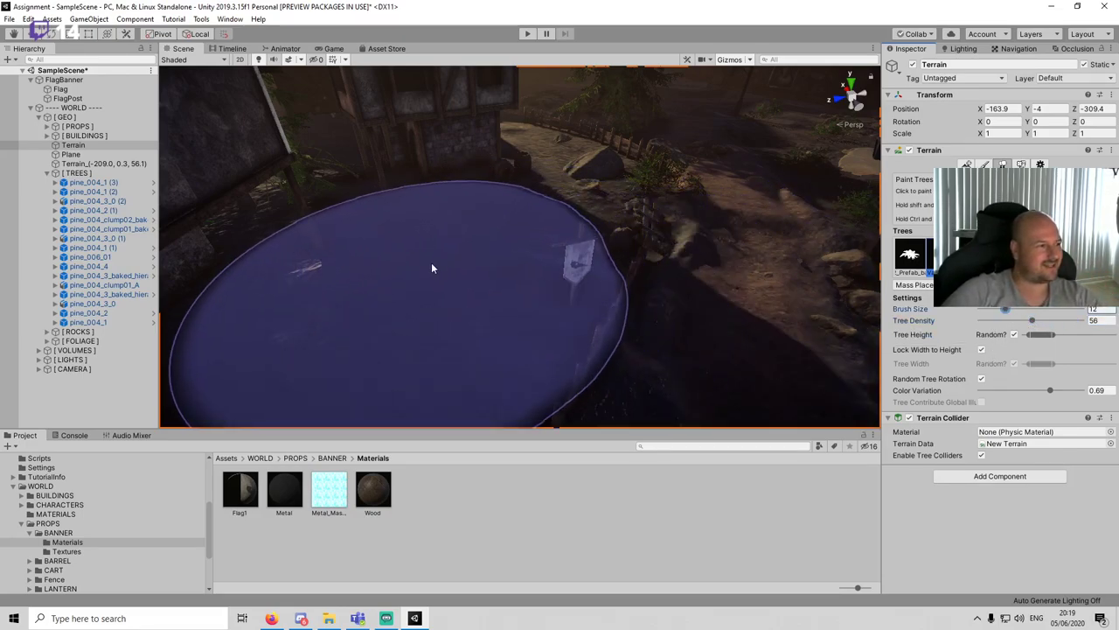
click(431, 265)
mouse_move(472, 293)
middle_down()
mouse_move(504, 240)
mouse_move(564, 201)
middle_up()
scroll(565, 203, down, 4)
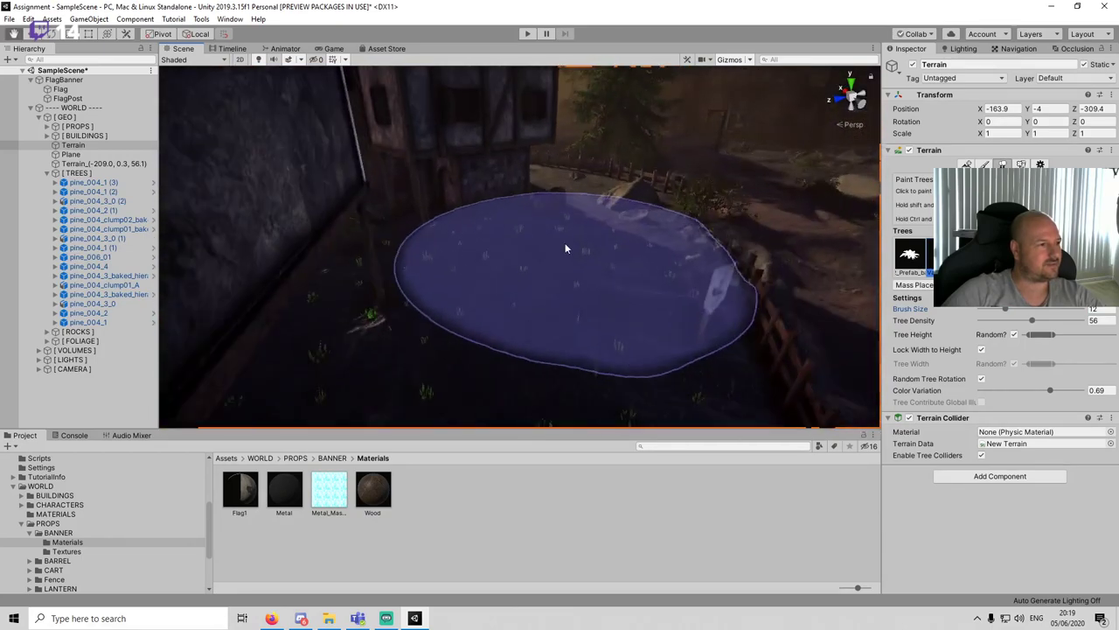
middle_drag(529, 271, 535, 263)
scroll(538, 260, up, 3)
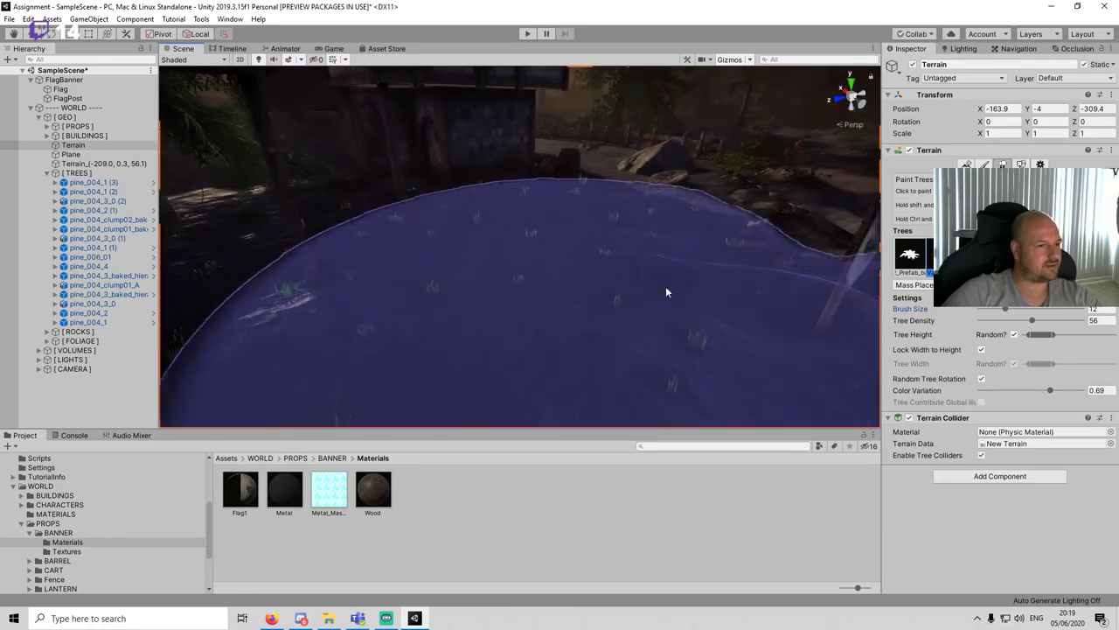
Step: Raise the tree density to 100 and paint grass on the ground near the church and around the well
drag(1048, 325, 1084, 321)
right_drag(591, 306, 654, 283)
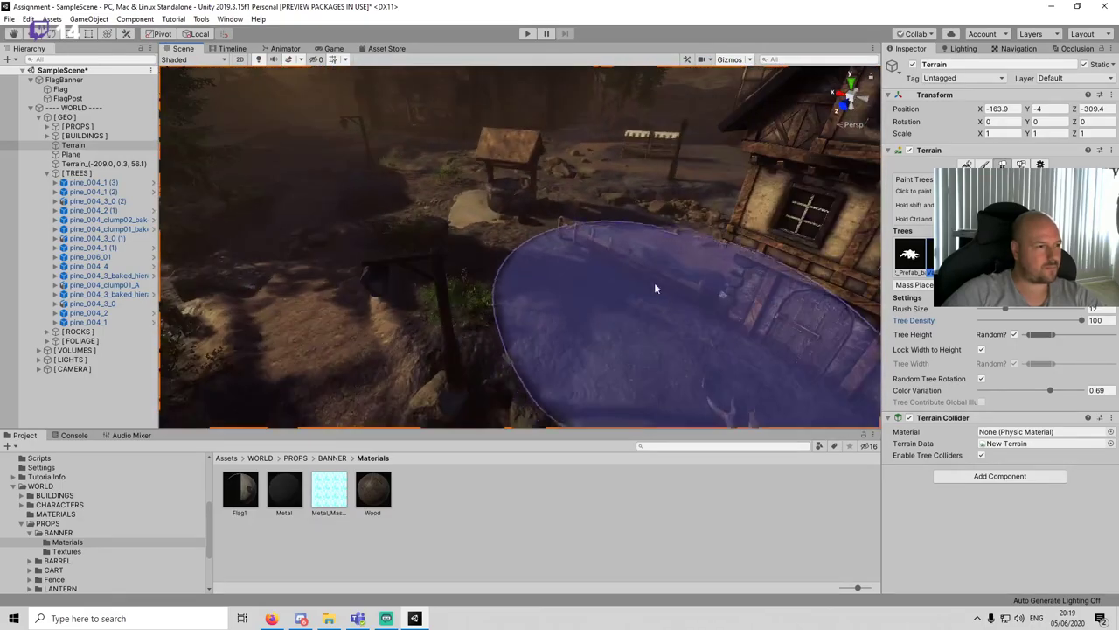
middle_drag(555, 219, 853, 272)
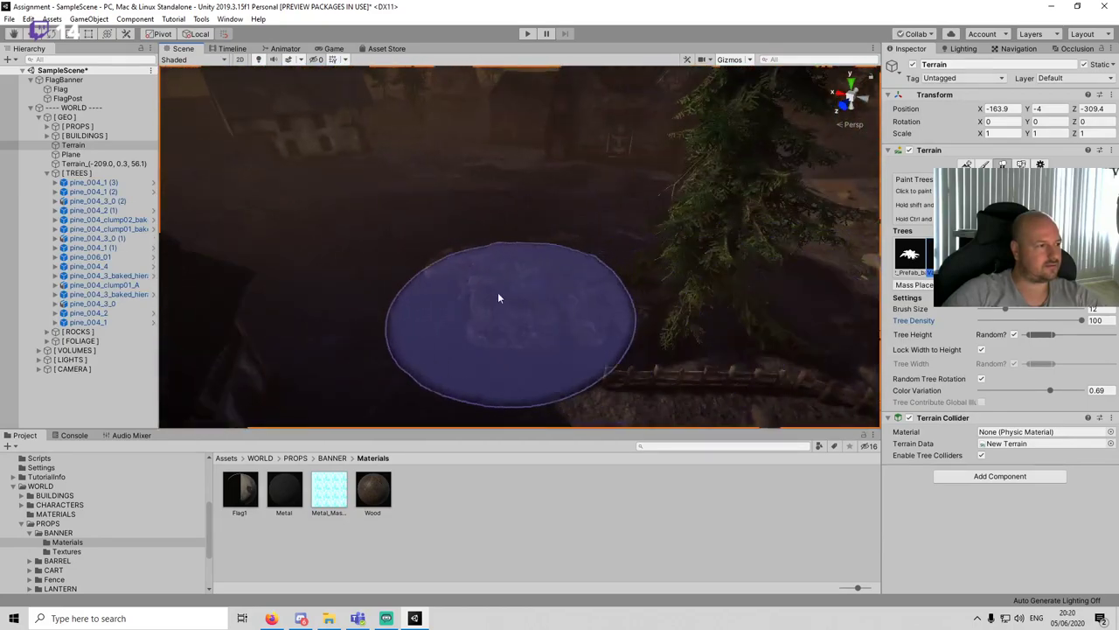
mouse_move(808, 238)
middle_down()
mouse_move(565, 277)
mouse_move(493, 302)
middle_up()
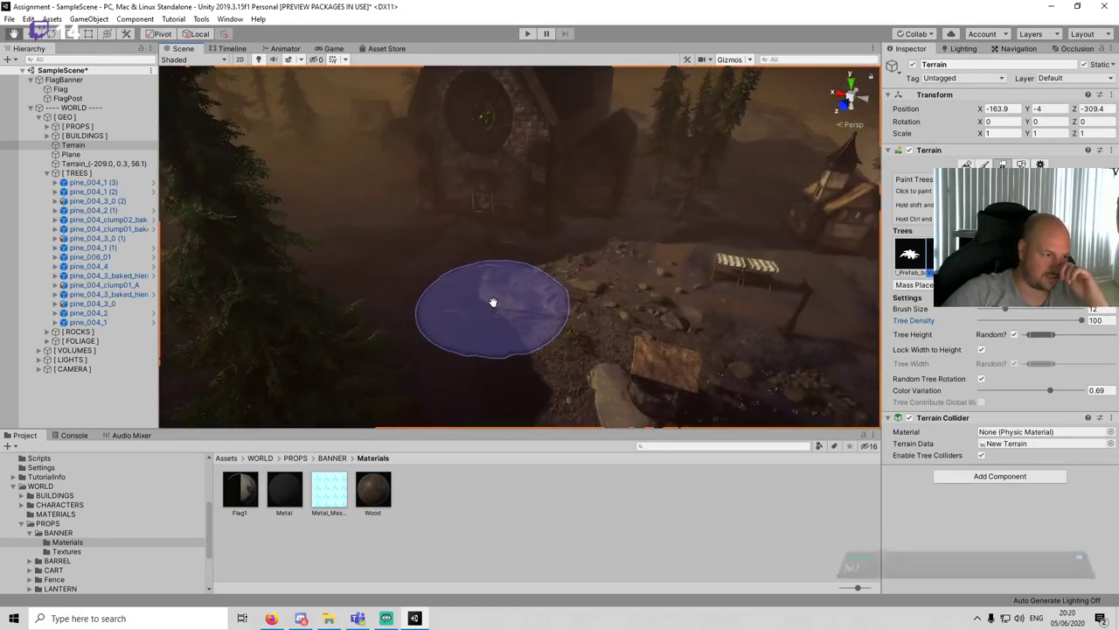
scroll(632, 295, up, 2)
mouse_move(602, 287)
right_down()
mouse_move(622, 280)
mouse_move(626, 306)
right_up()
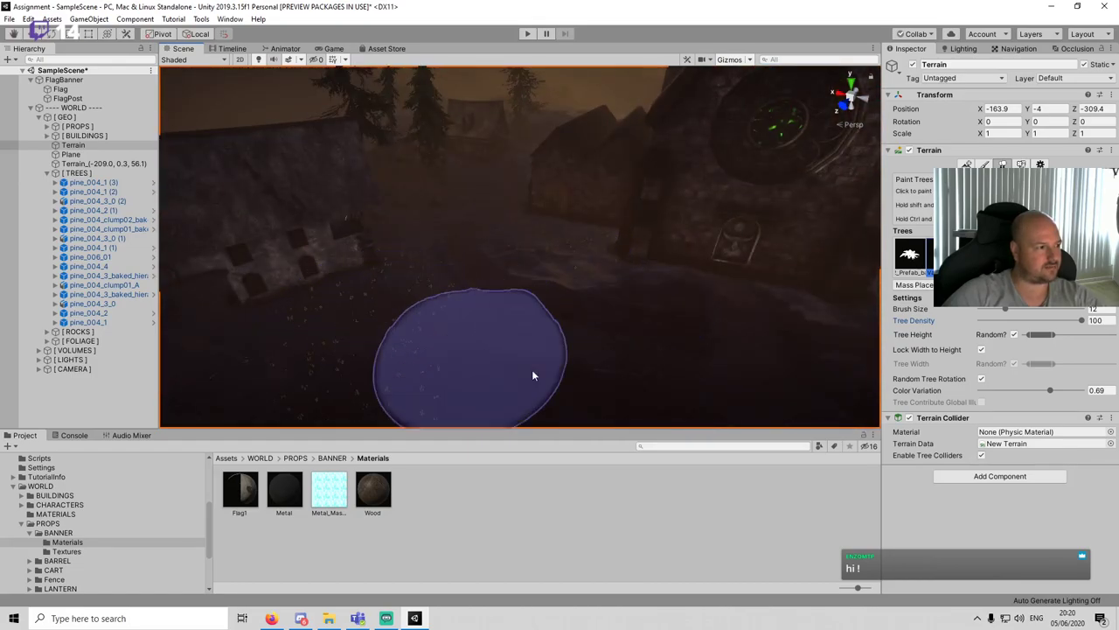
mouse_move(759, 348)
middle_down()
mouse_move(656, 303)
mouse_move(236, 307)
middle_up()
scroll(742, 336, down, 2)
middle_drag(662, 306, 637, 222)
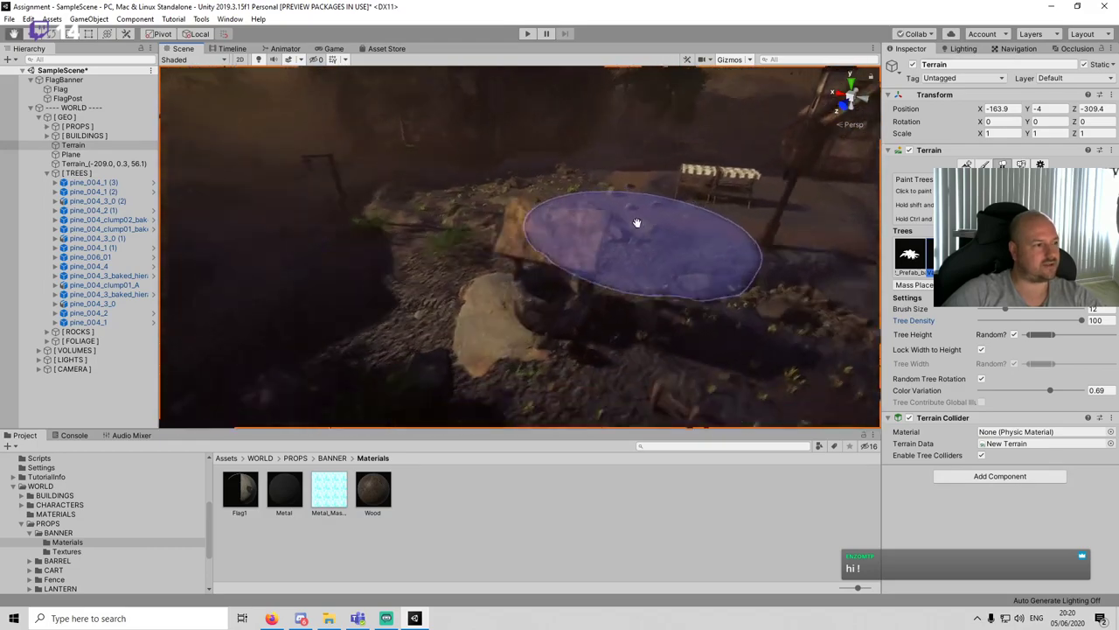
scroll(648, 207, up, 2)
click(544, 216)
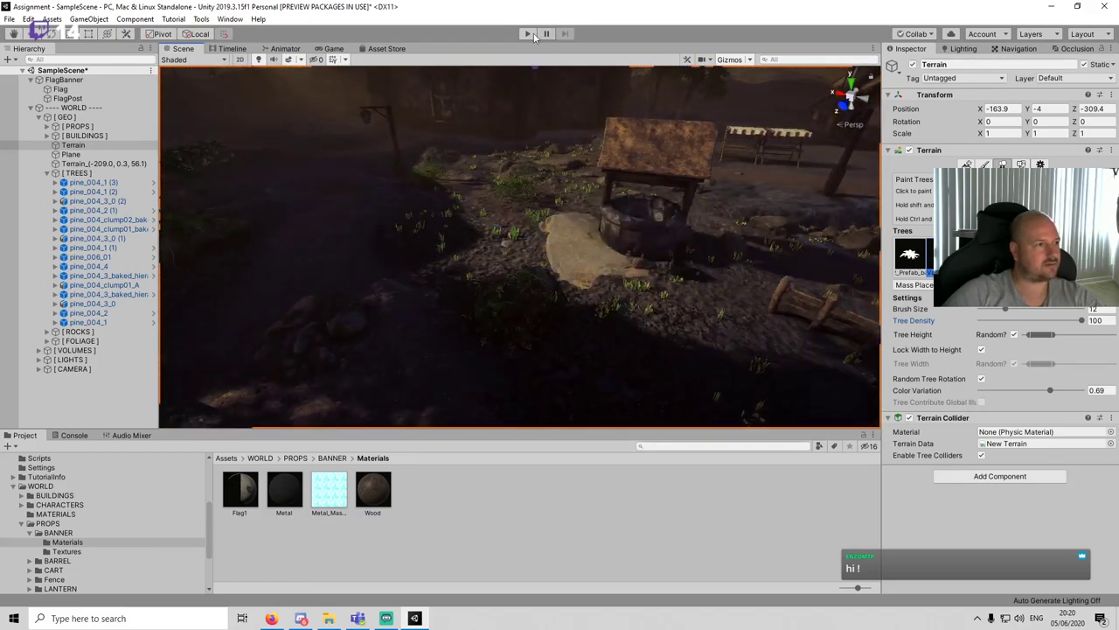
Step: Run the scene in a maximized Game view, fly through the village to inspect the grass and ferns, and stop the run
click(529, 34)
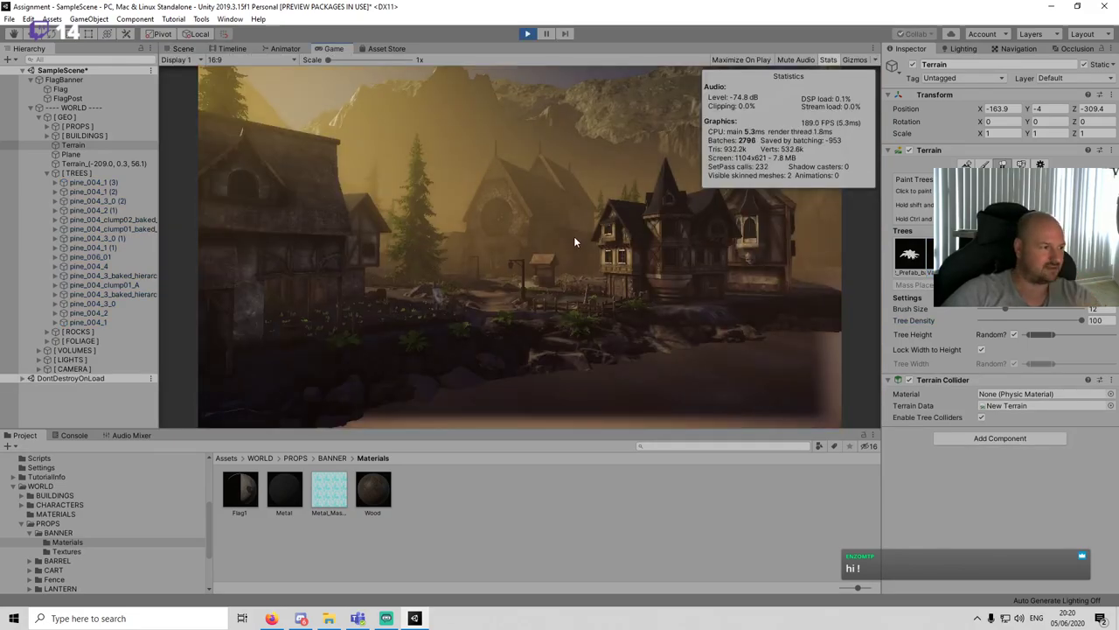
right_click(347, 49)
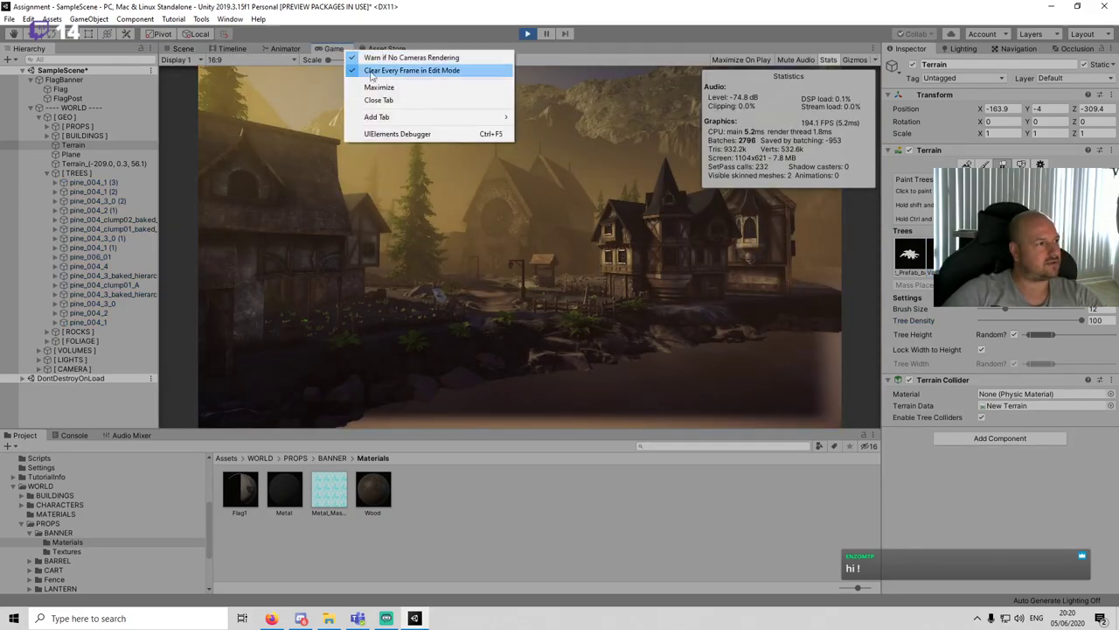
click(376, 85)
key(w)
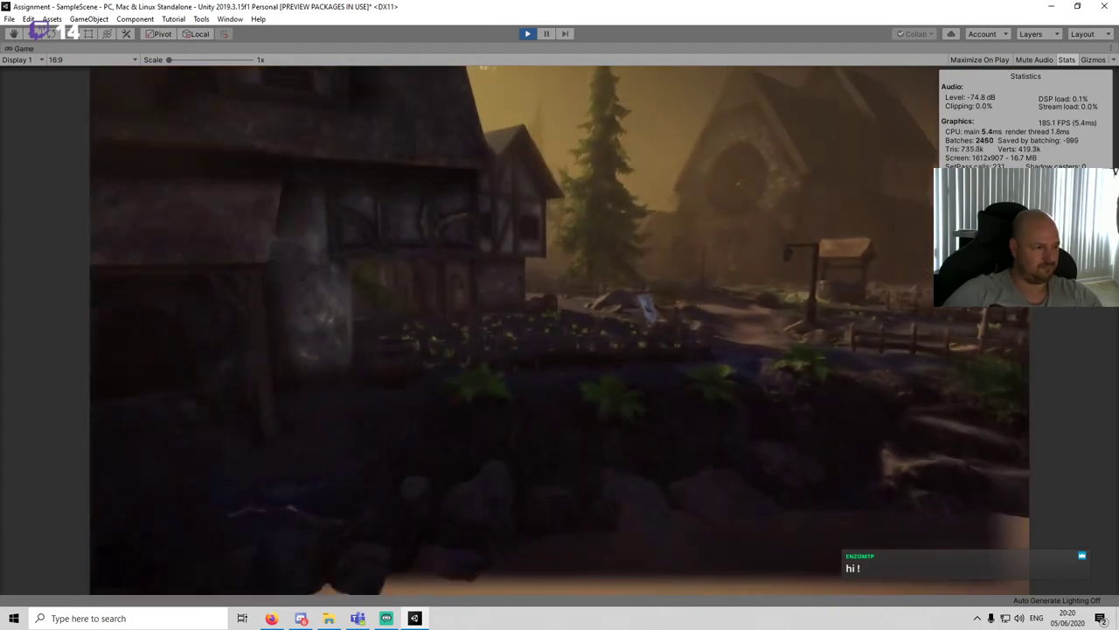
key(w)
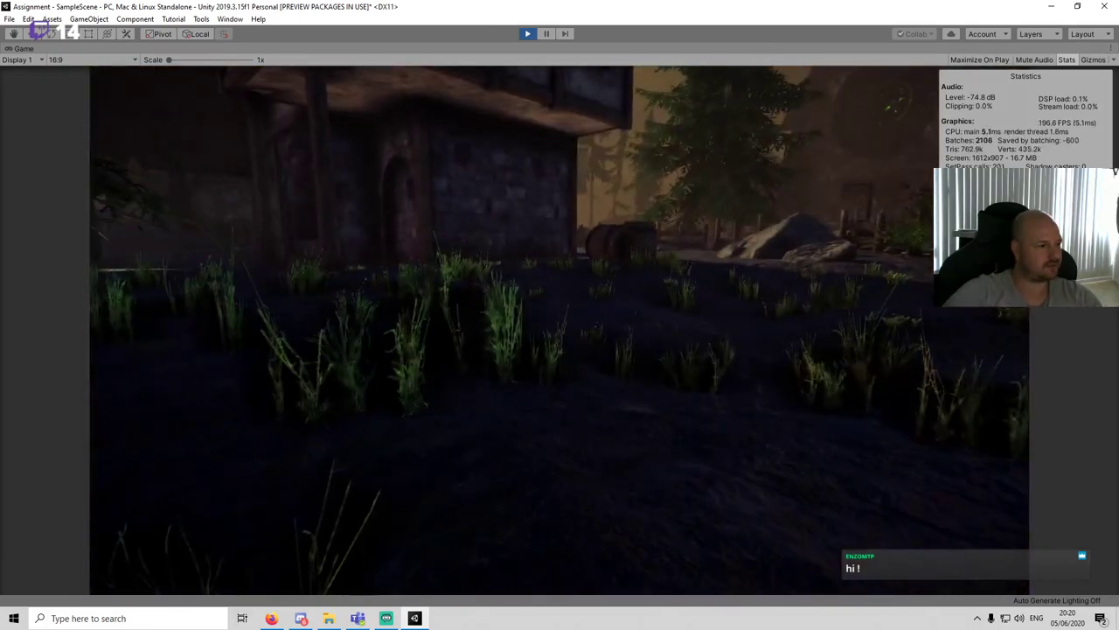
key(w)
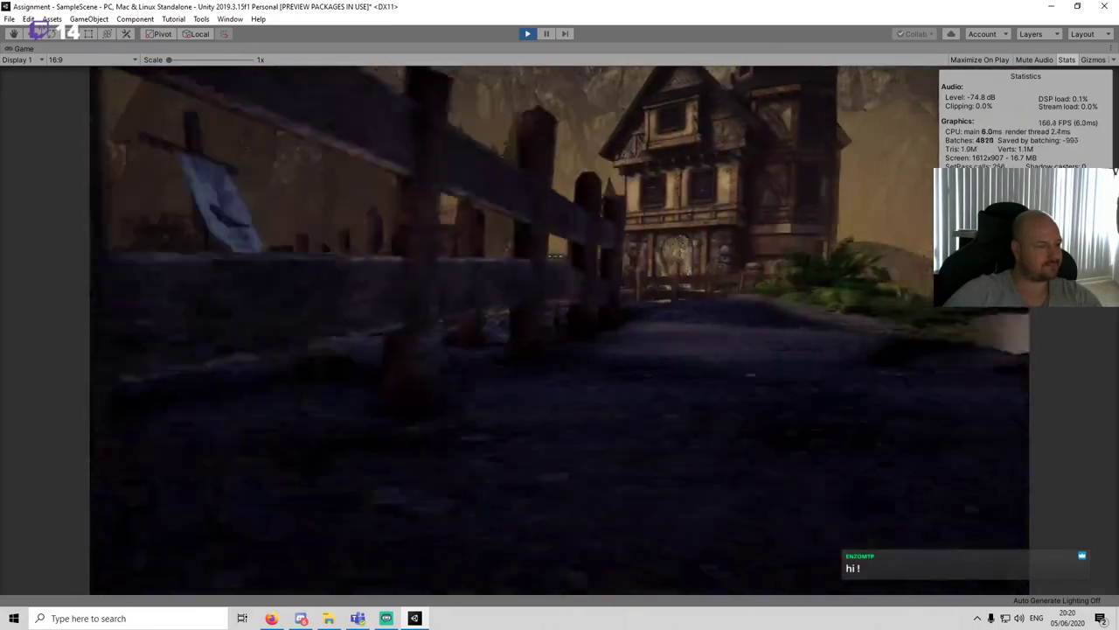
key(s)
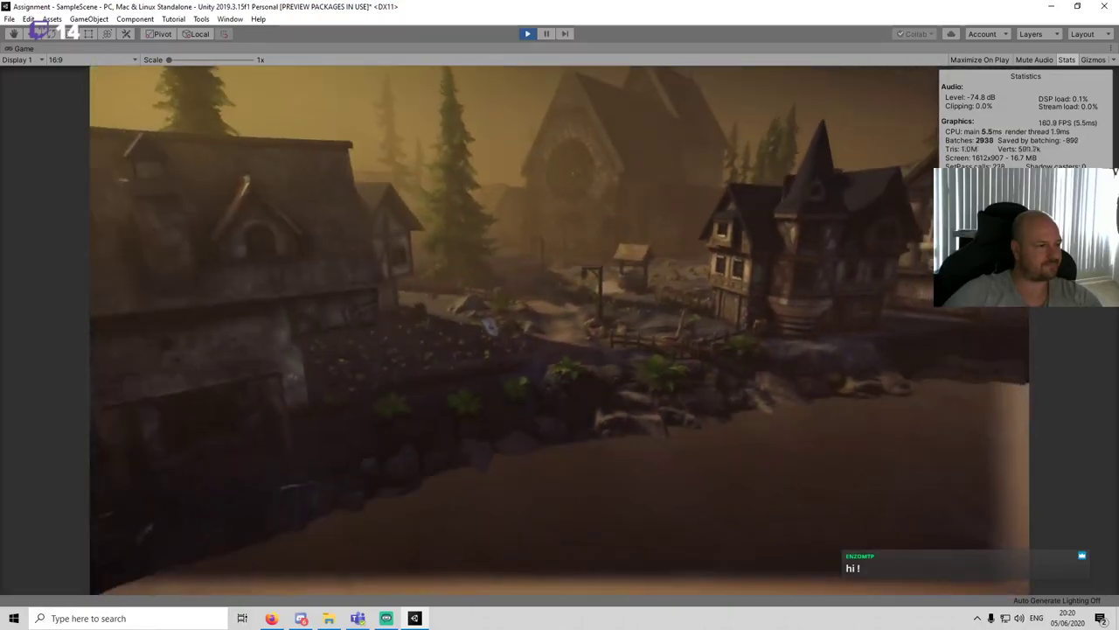
key(w)
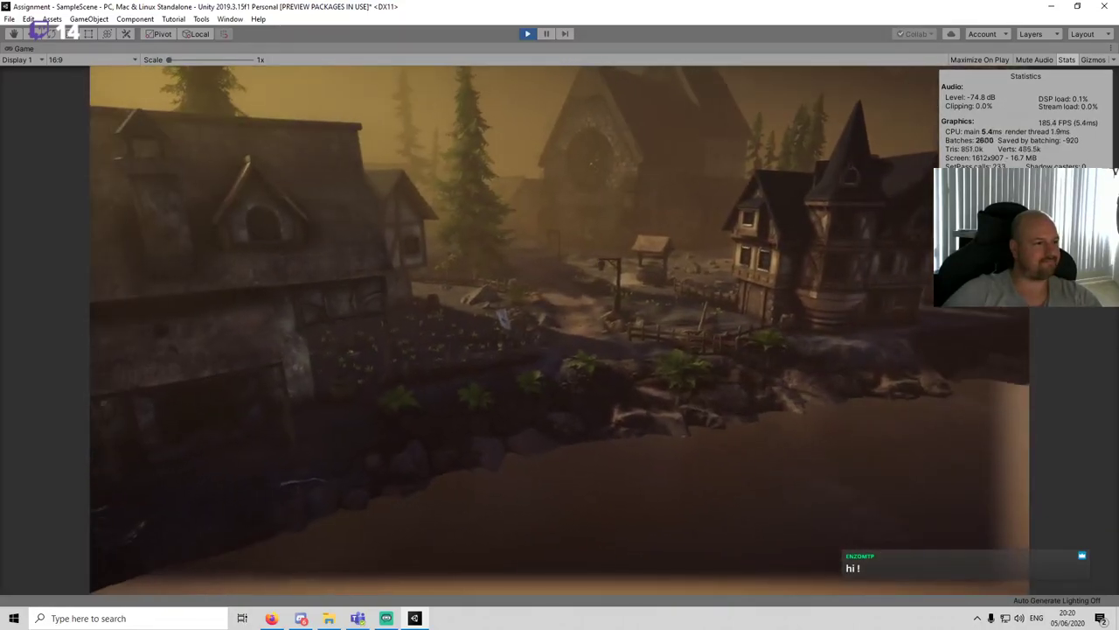
key(w)
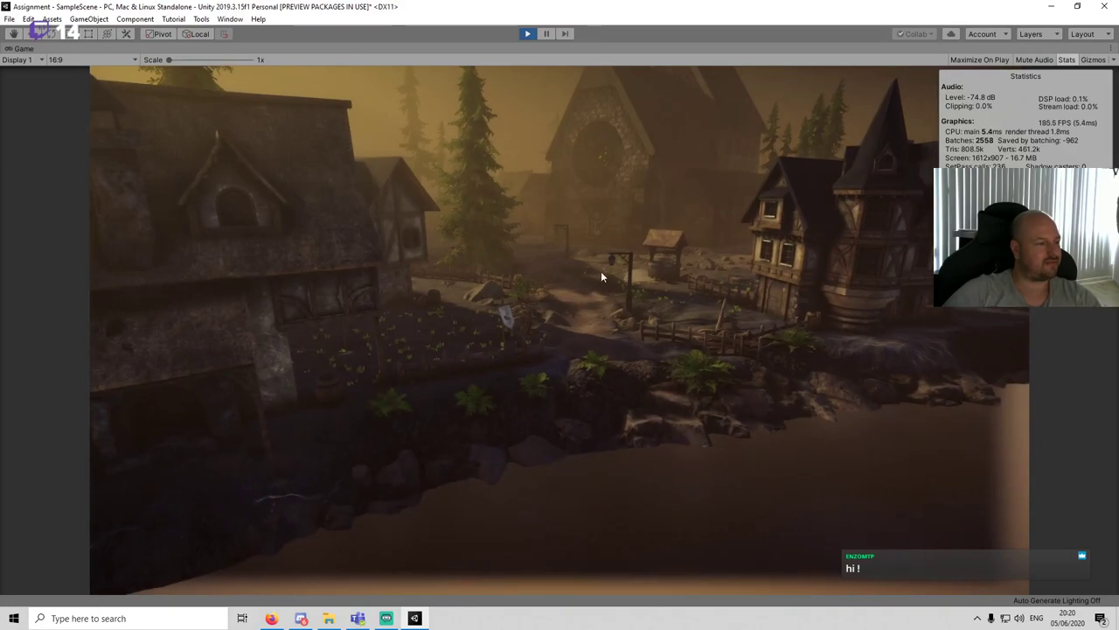
click(527, 34)
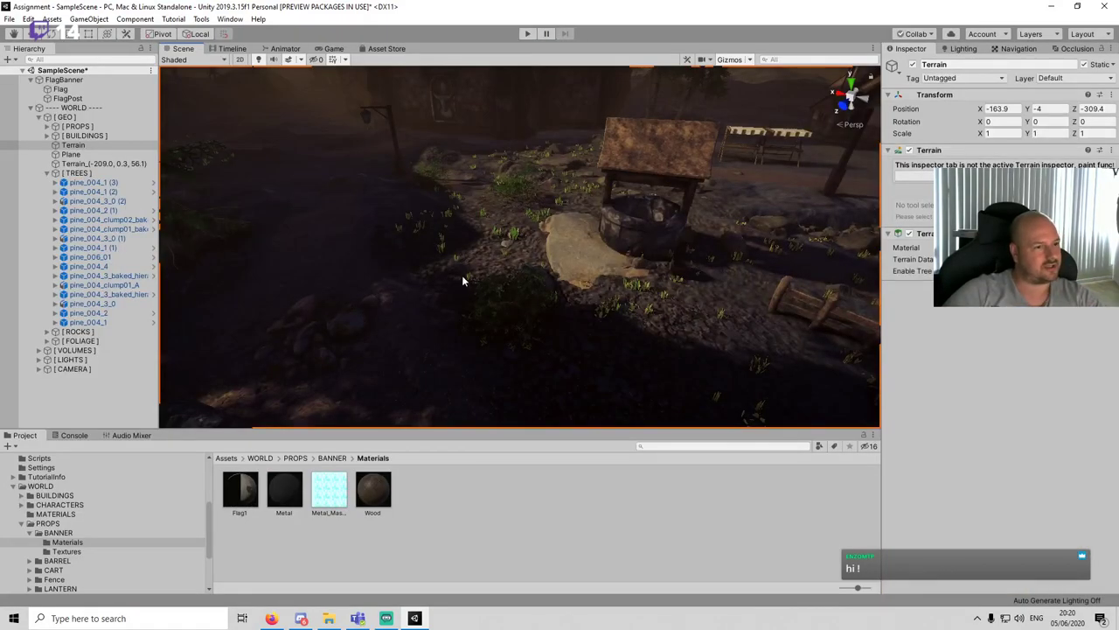
Step: Select the Terrain, erase the painted grass around the well and across the village ground, and clear the selection
click(678, 492)
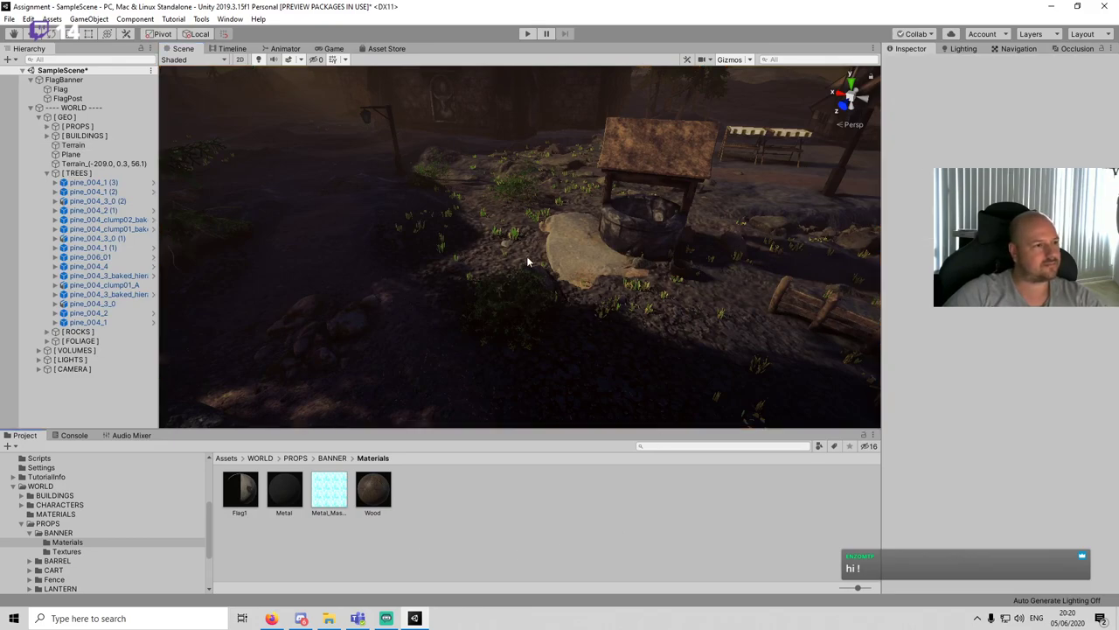
click(468, 217)
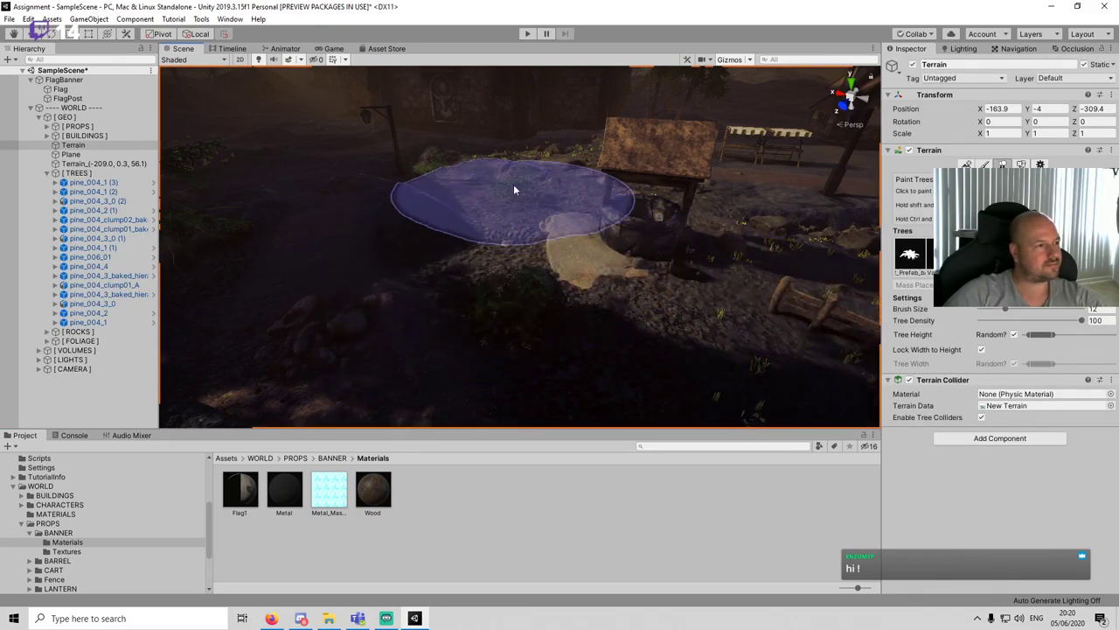
mouse_move(540, 166)
right_down()
mouse_move(688, 332)
mouse_move(575, 338)
mouse_move(472, 306)
right_up()
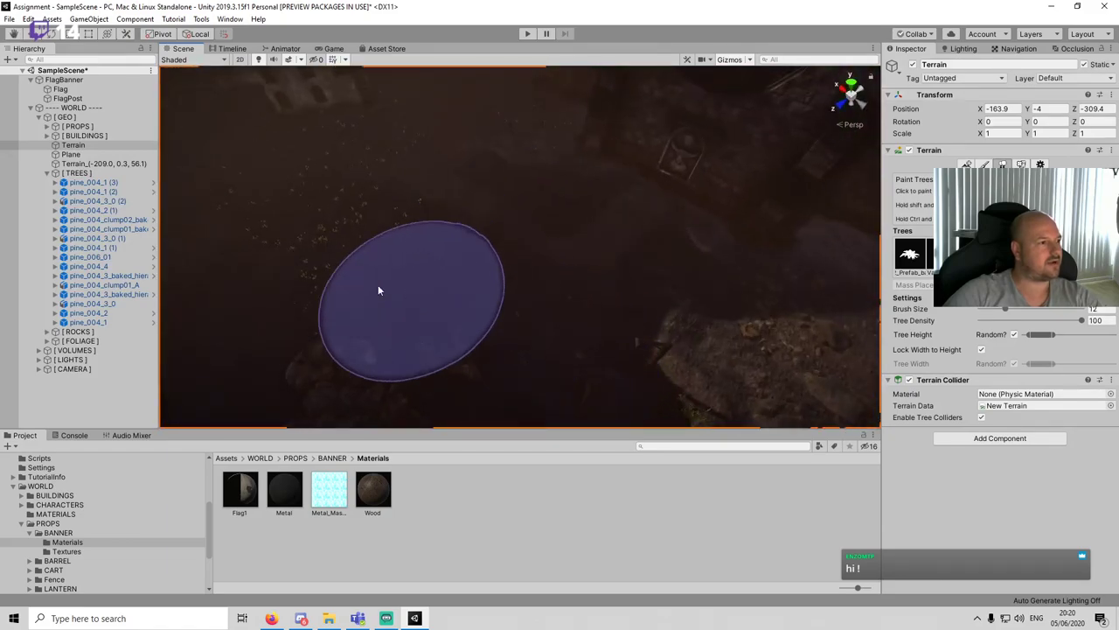
scroll(542, 325, down, 3)
mouse_move(542, 325)
right_down()
mouse_move(554, 272)
mouse_move(772, 225)
mouse_move(652, 252)
mouse_move(706, 253)
mouse_move(575, 337)
mouse_move(719, 219)
mouse_move(599, 308)
mouse_move(657, 210)
right_up()
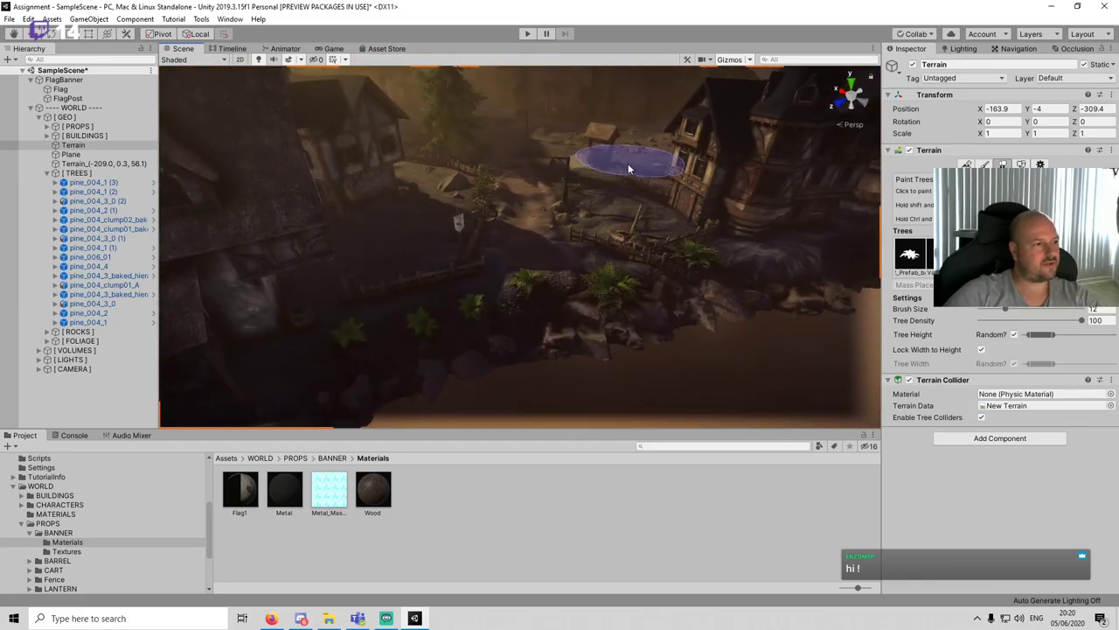
click(587, 511)
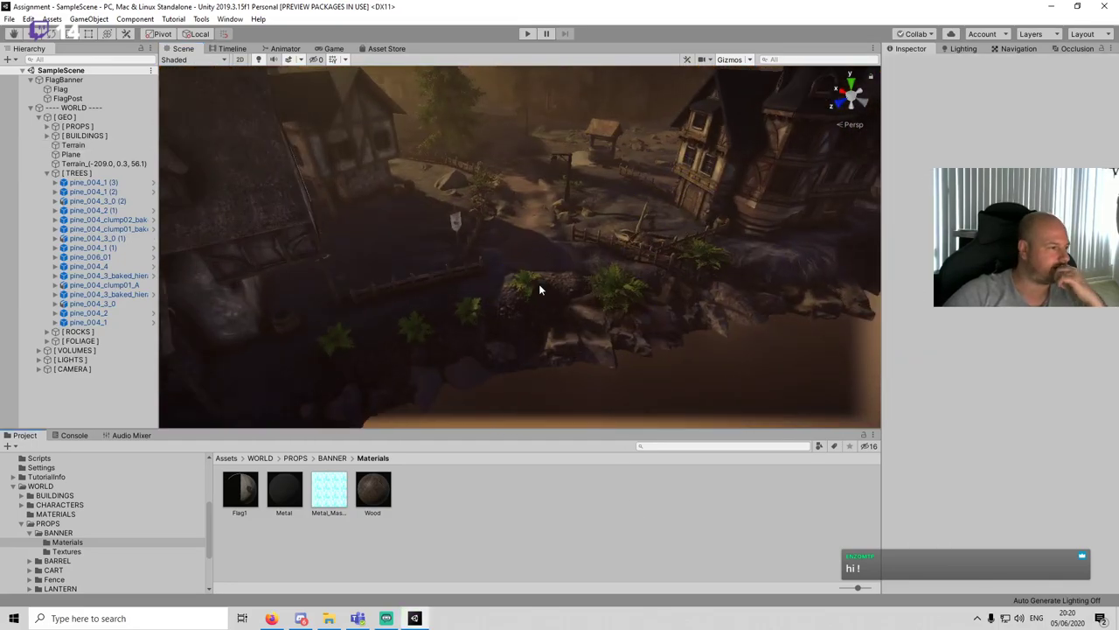
Step: Collapse the PROPS project folder and the TREES group of the scene hierarchy
click(21, 525)
scroll(504, 272, down, 6)
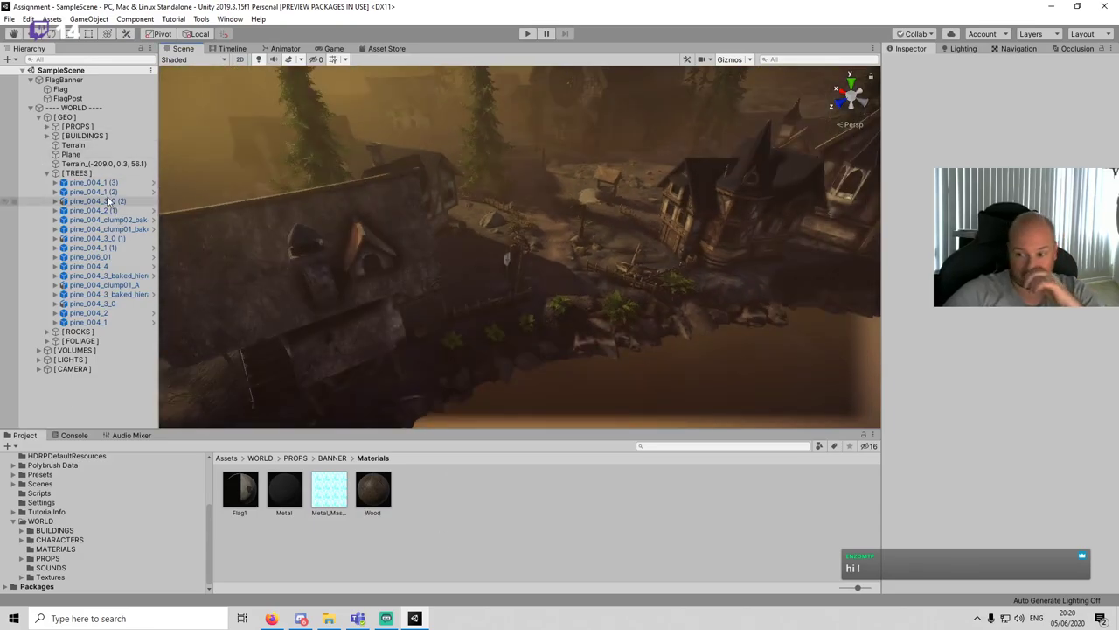
click(46, 173)
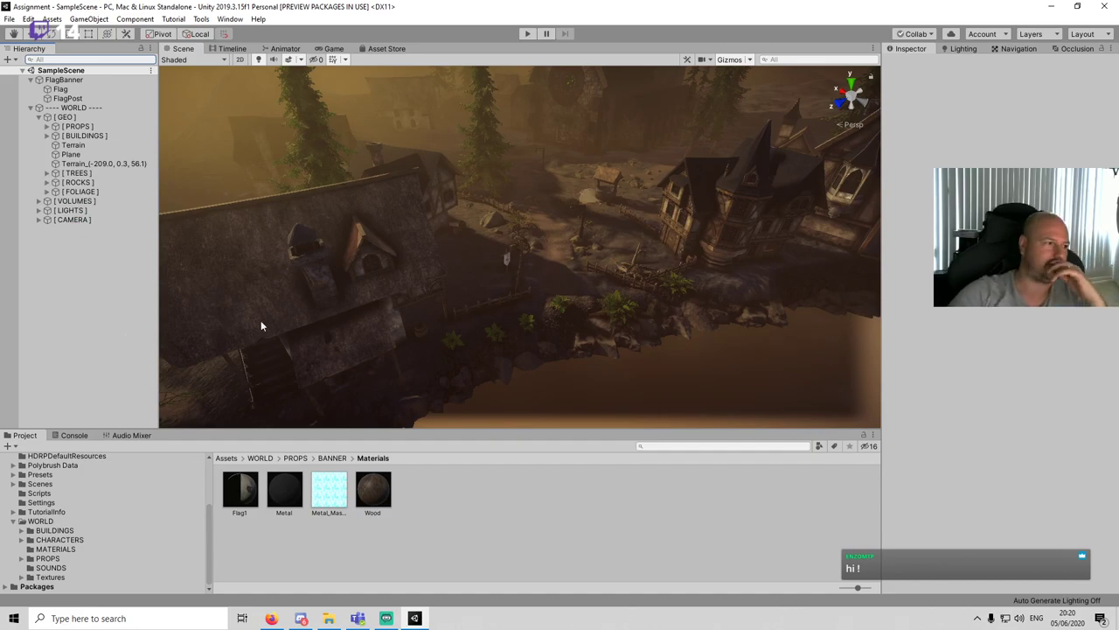
Step: Mark the BUILDINGS group and its children as static, and run the scene briefly to check the rendering statistics
right_drag(260, 325, 488, 280)
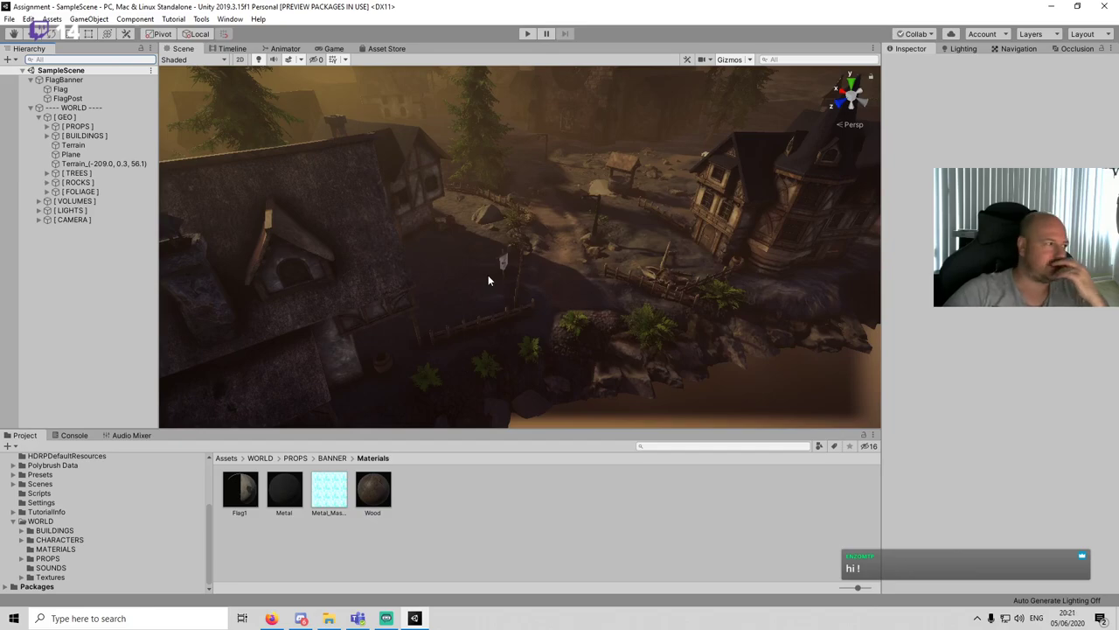
click(79, 136)
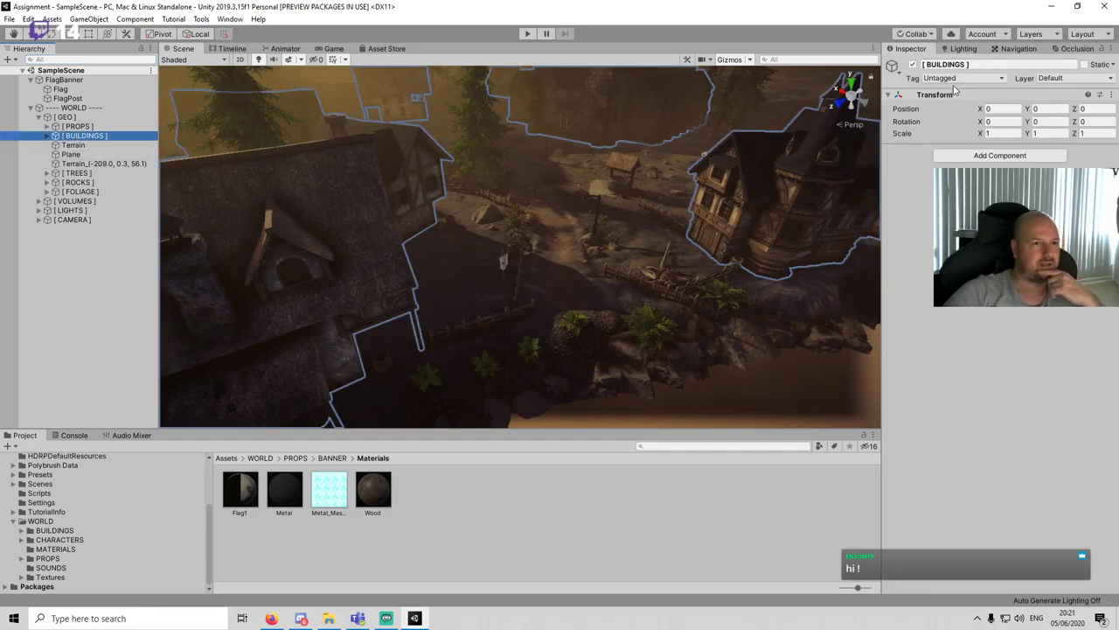
right_drag(418, 207, 569, 175)
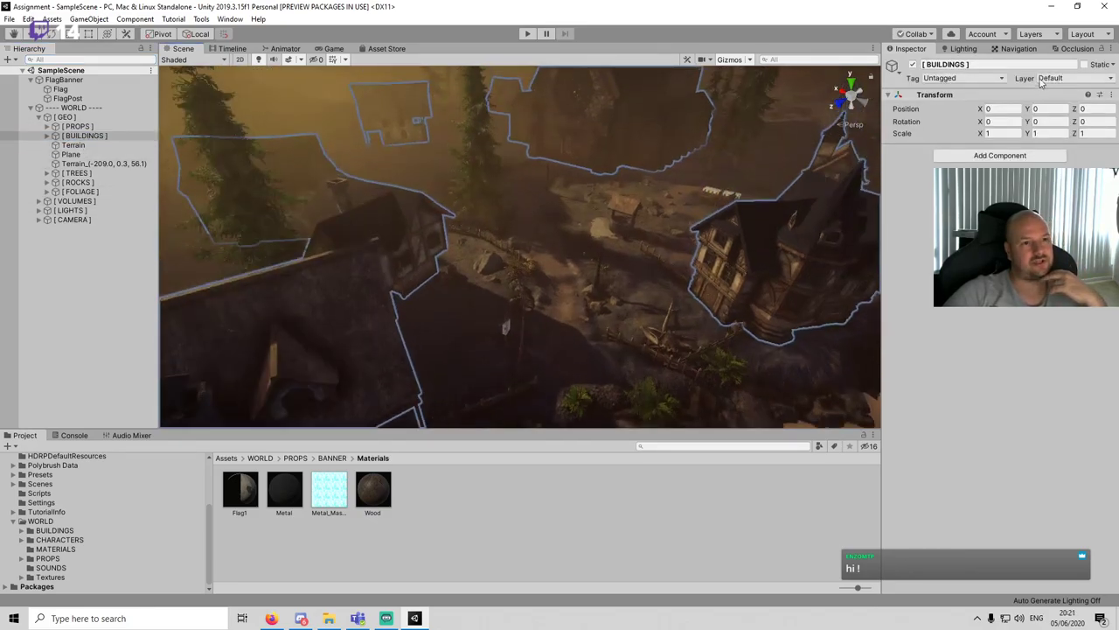
click(1084, 66)
click(522, 332)
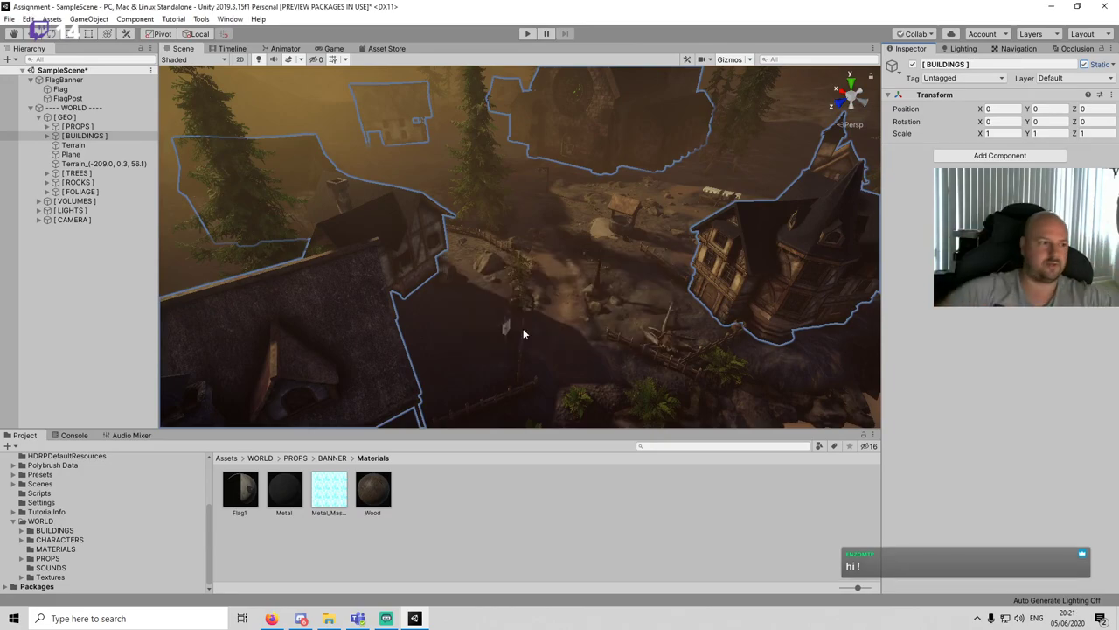
click(610, 530)
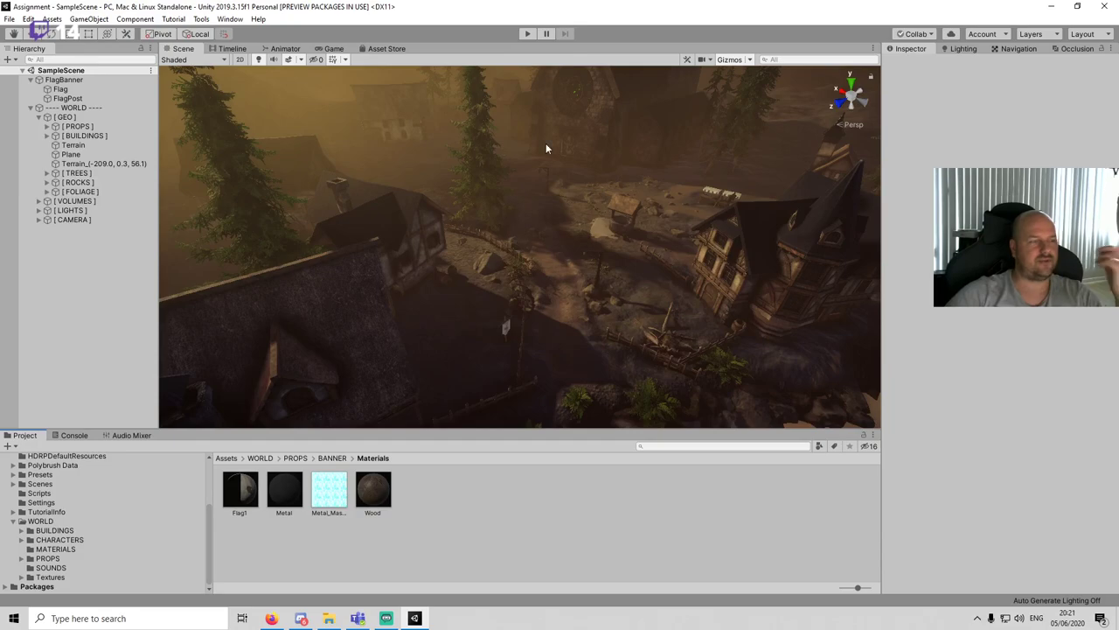
click(526, 35)
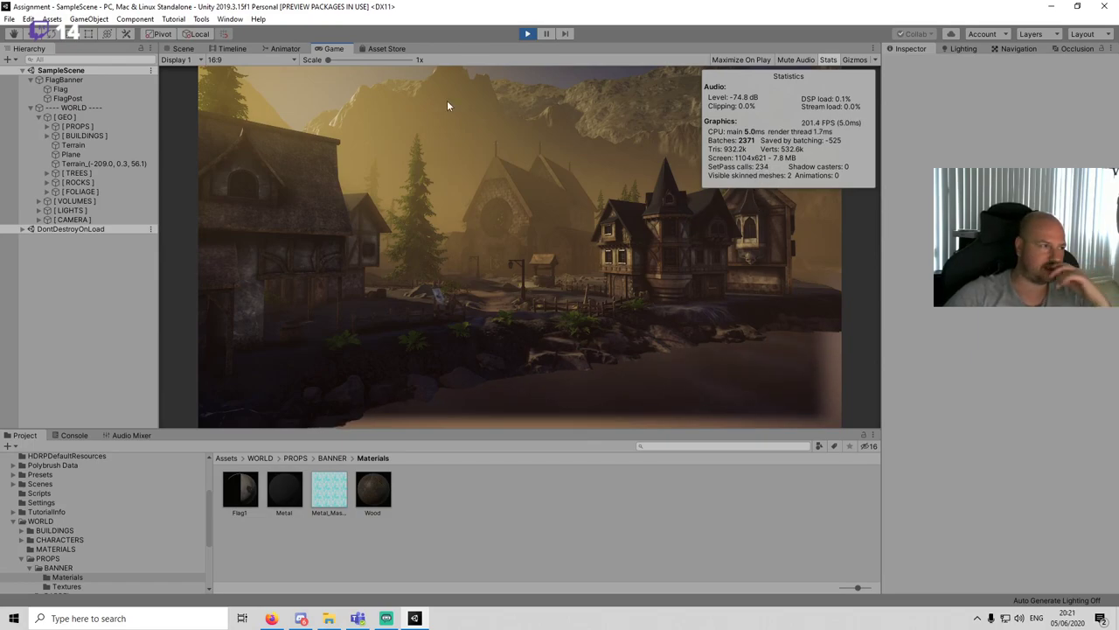
click(530, 34)
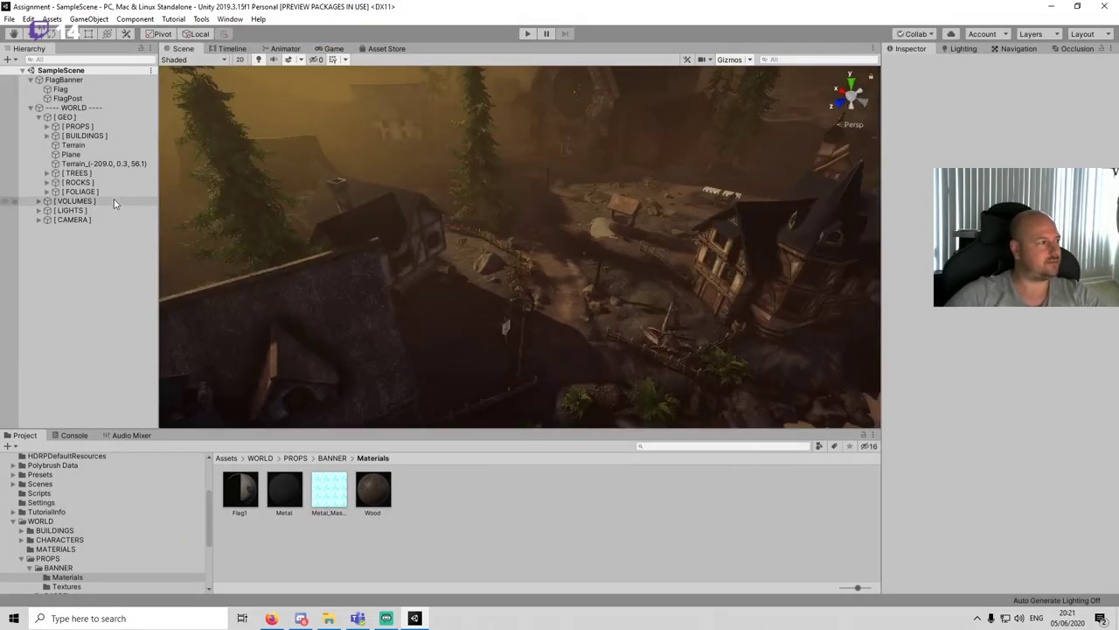
Step: Mark the ROCKS group and its children as static, and clear the selection
click(103, 183)
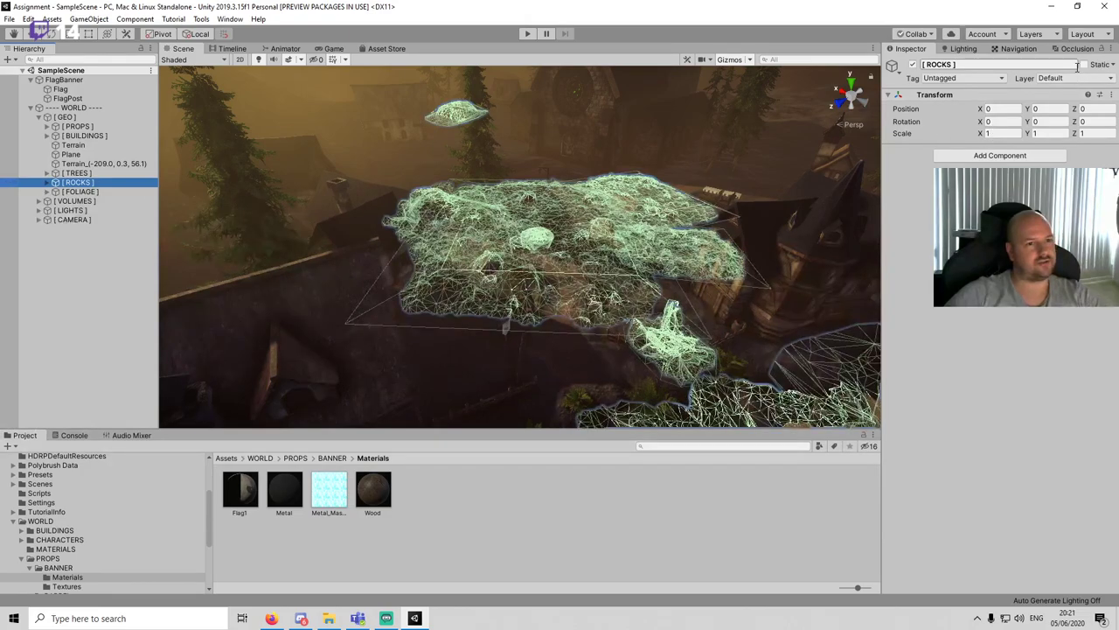
click(1084, 65)
click(515, 332)
click(48, 286)
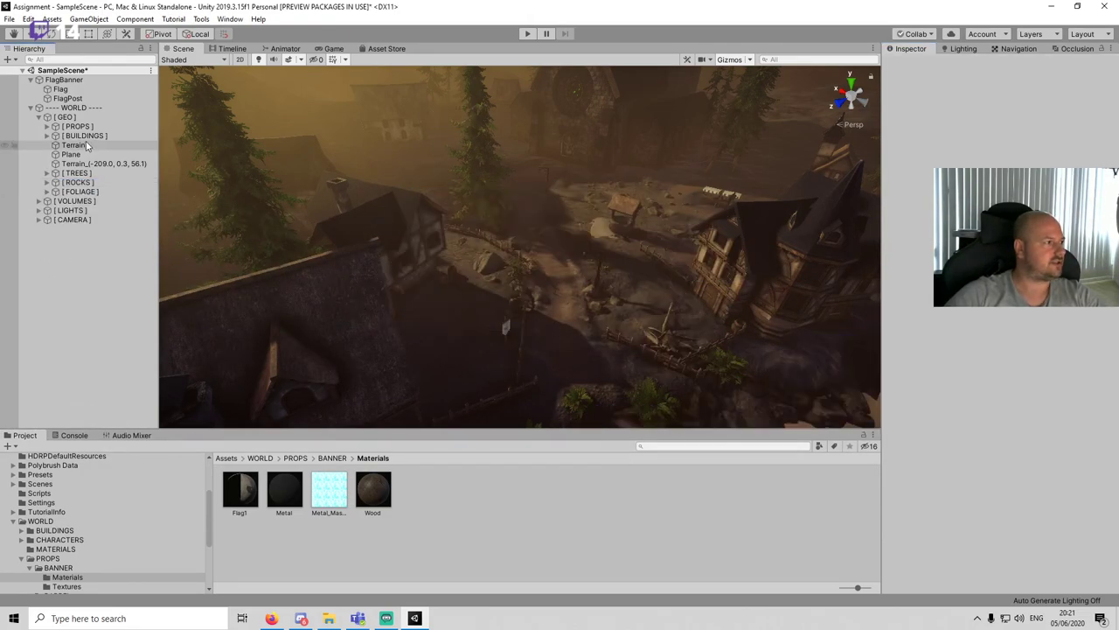
Step: Mark the PROPS group and its children as static, and run the scene briefly to check the rendering statistics
click(82, 192)
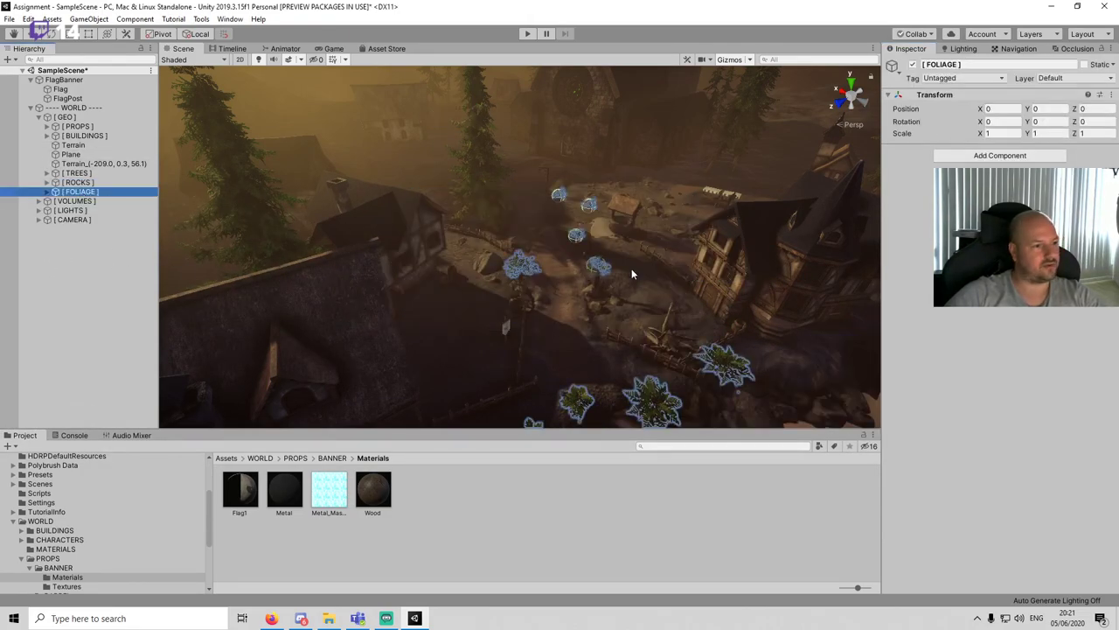
click(77, 127)
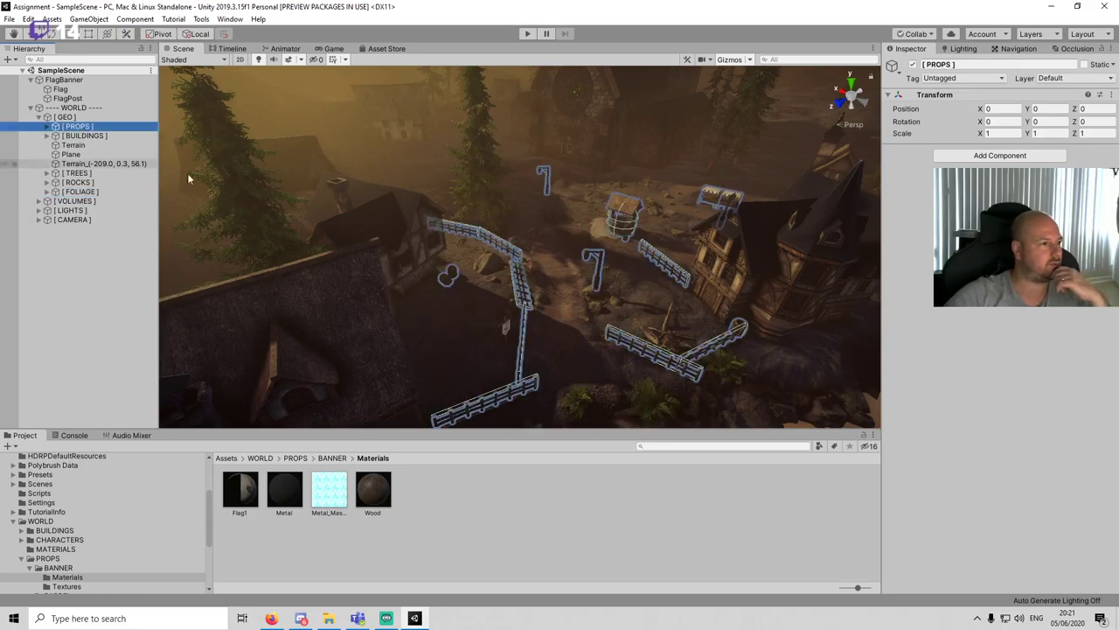
click(1092, 66)
click(515, 332)
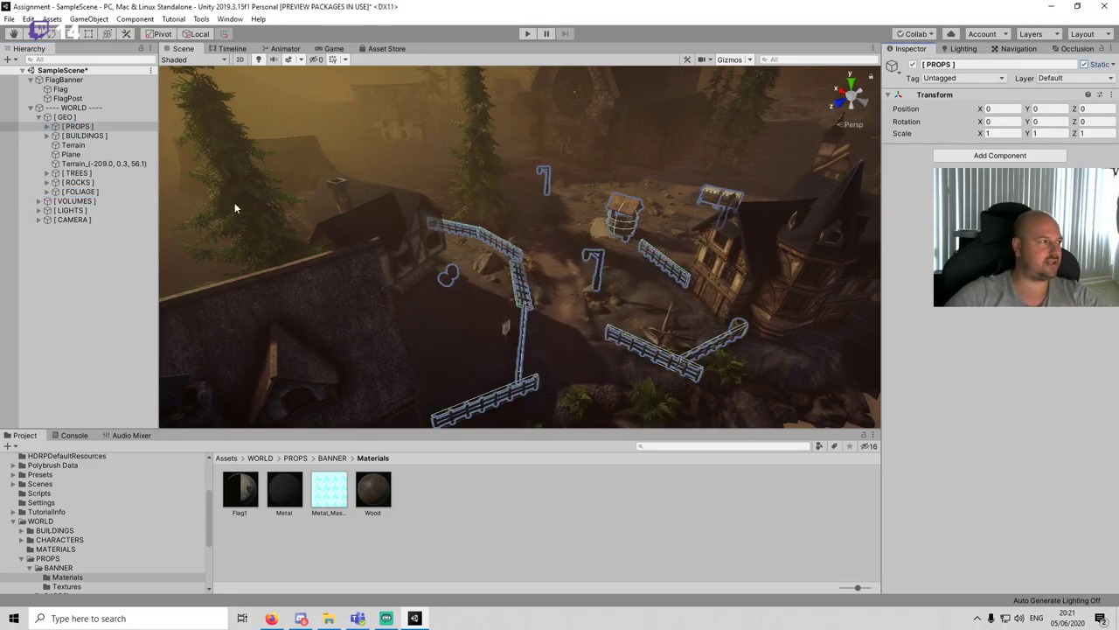
click(129, 252)
click(529, 33)
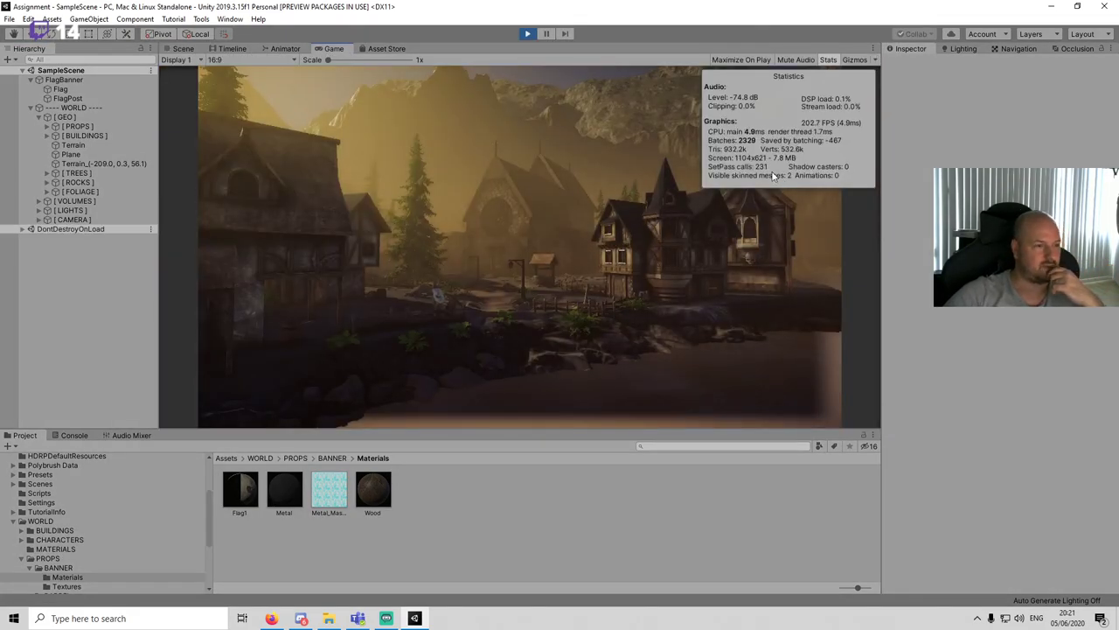
click(527, 33)
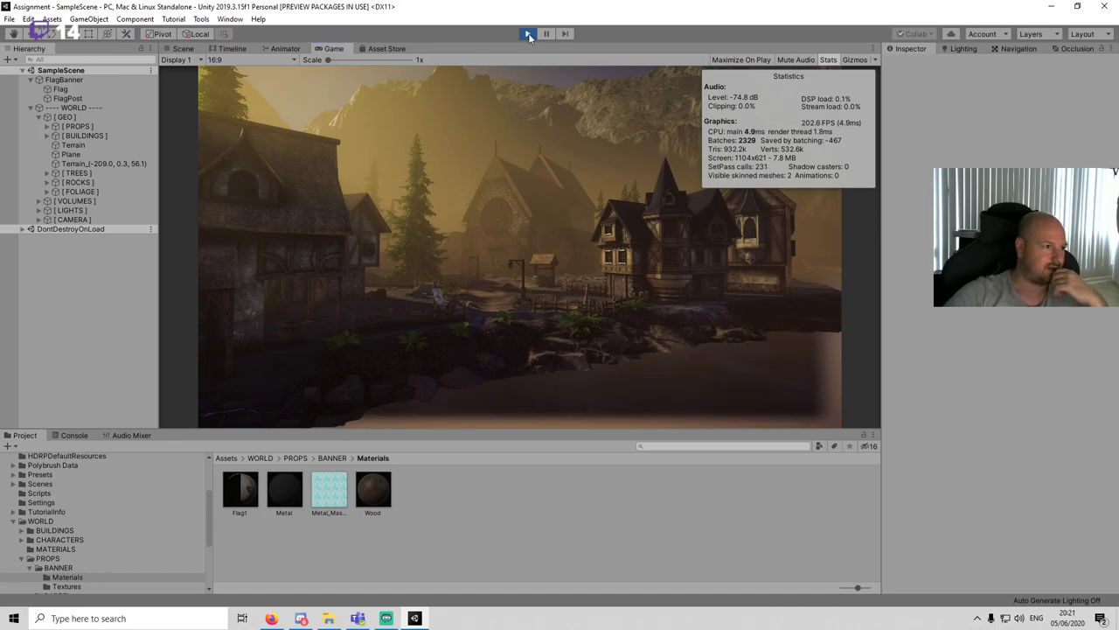
Step: Select the Viking_Fence beside the flag banner and enable GPU instancing on its Fence_Wood material
scroll(548, 189, up, 3)
middle_drag(635, 280, 560, 109)
middle_drag(411, 194, 475, 227)
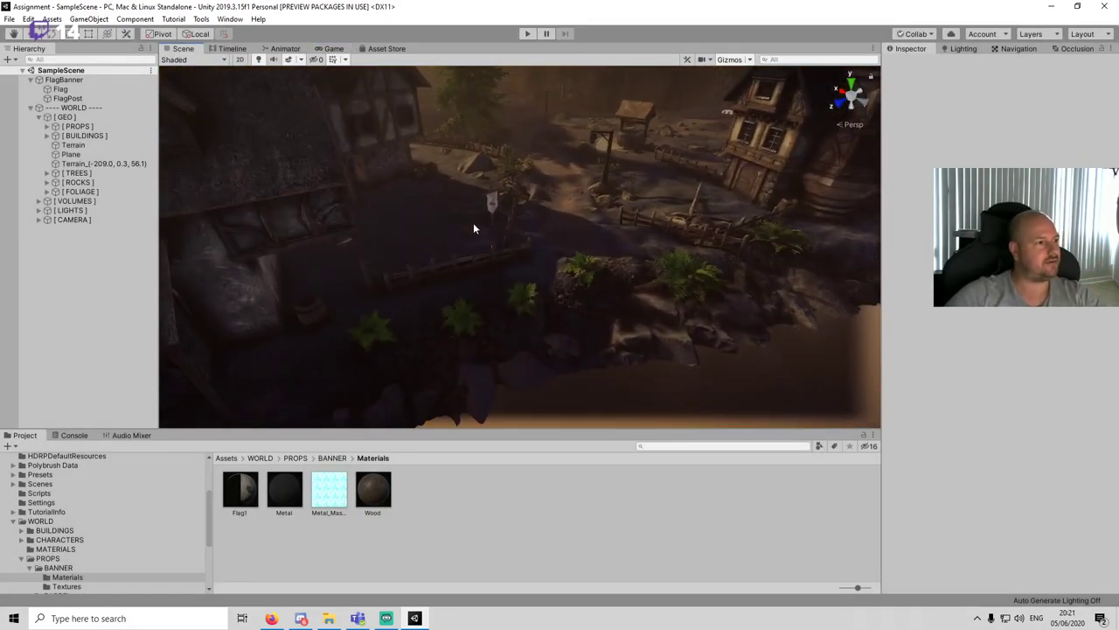
click(468, 254)
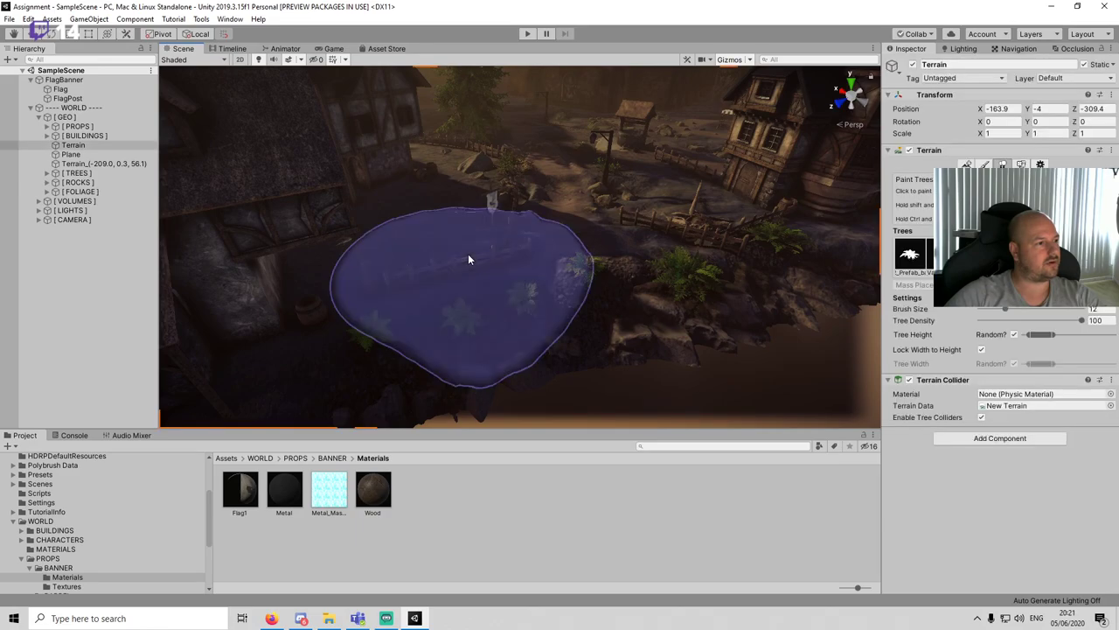
scroll(411, 264, up, 3)
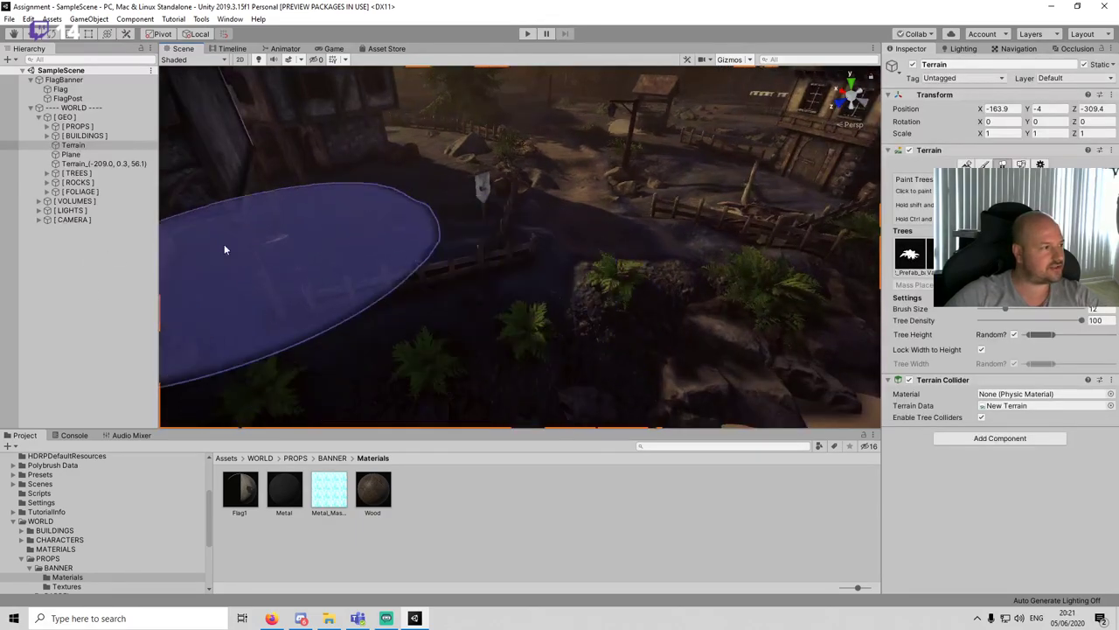
click(469, 259)
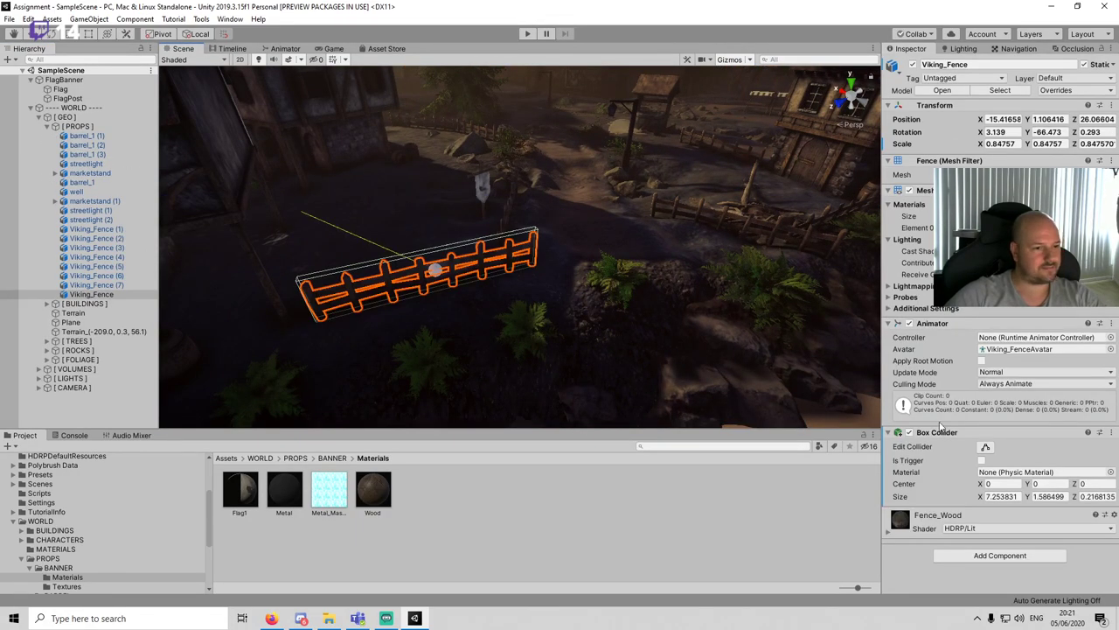
click(934, 517)
scroll(961, 525, down, 8)
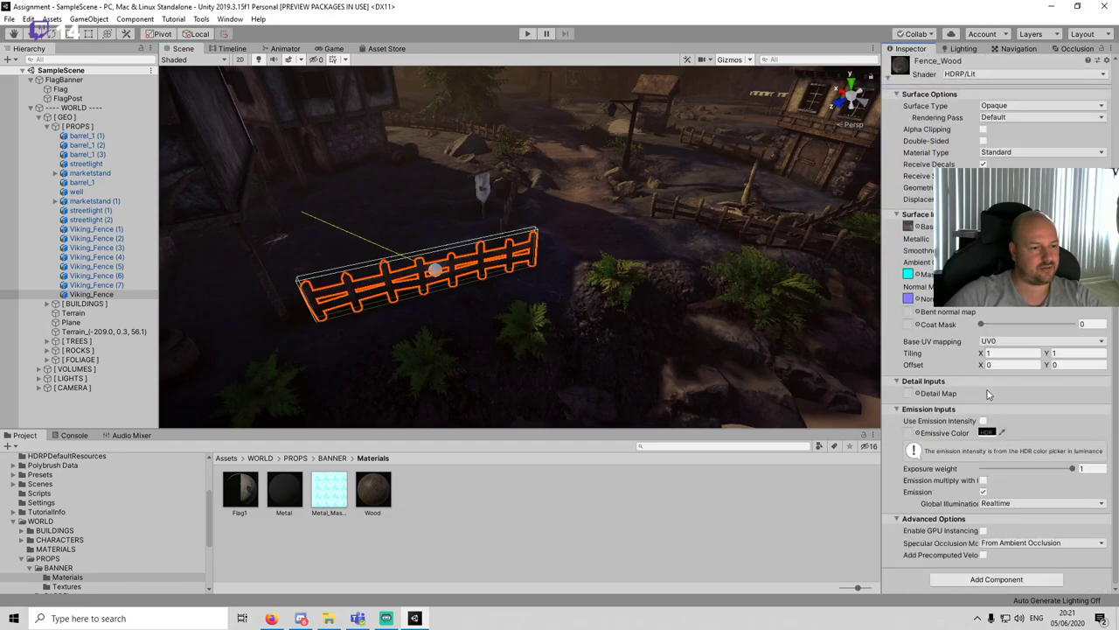
click(982, 531)
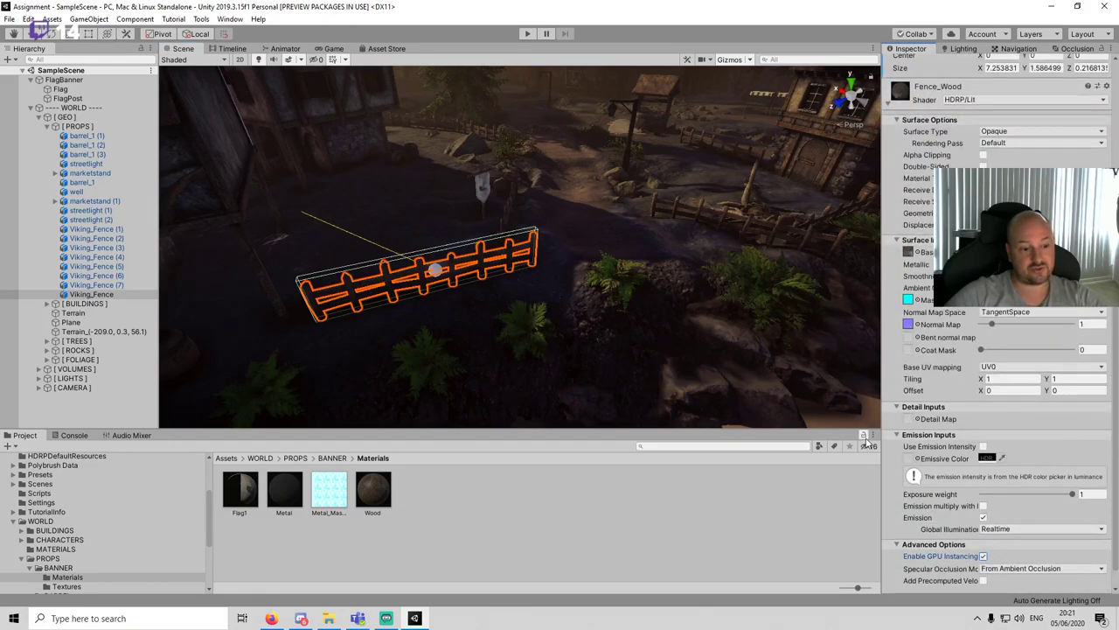
click(762, 514)
Step: Run the scene in a maximized Game view, fly through the village while checking the statistics, and stop the run
click(532, 34)
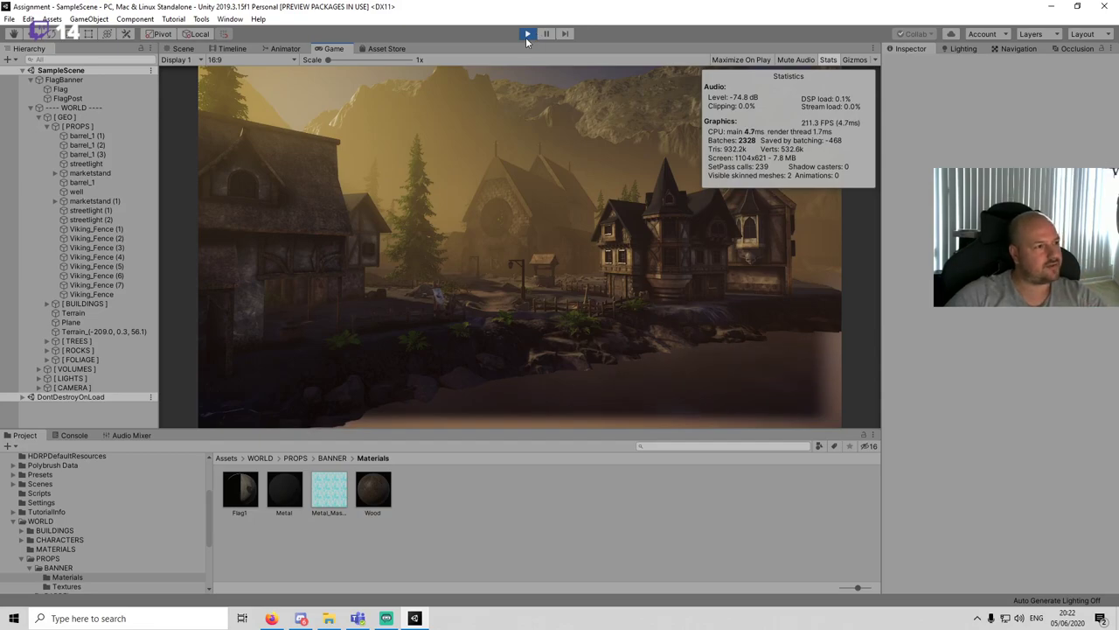
right_click(346, 48)
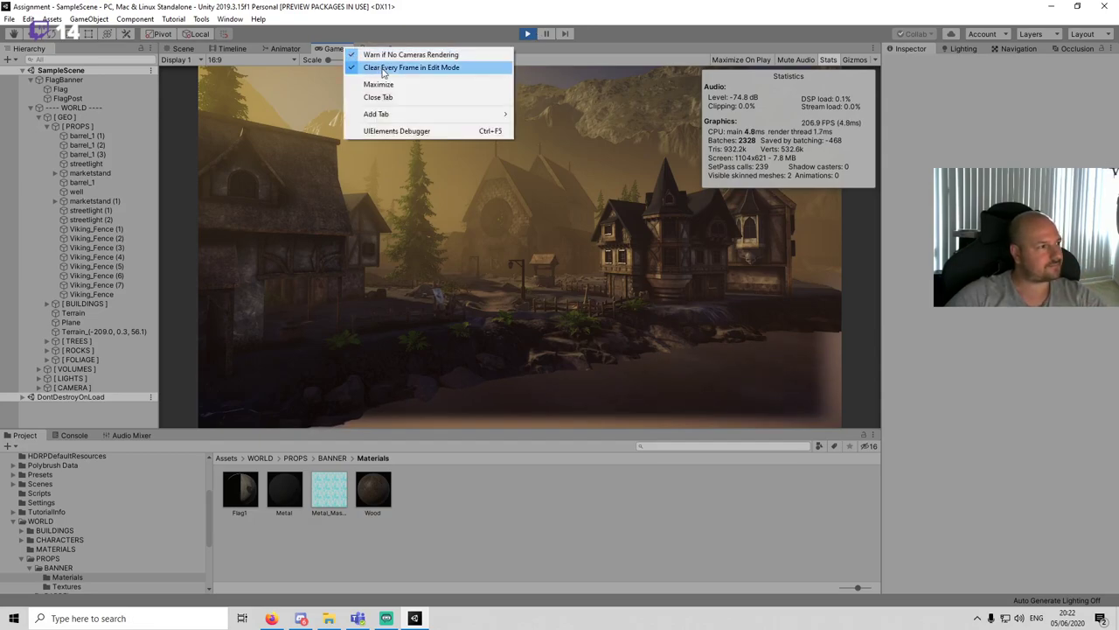
click(393, 85)
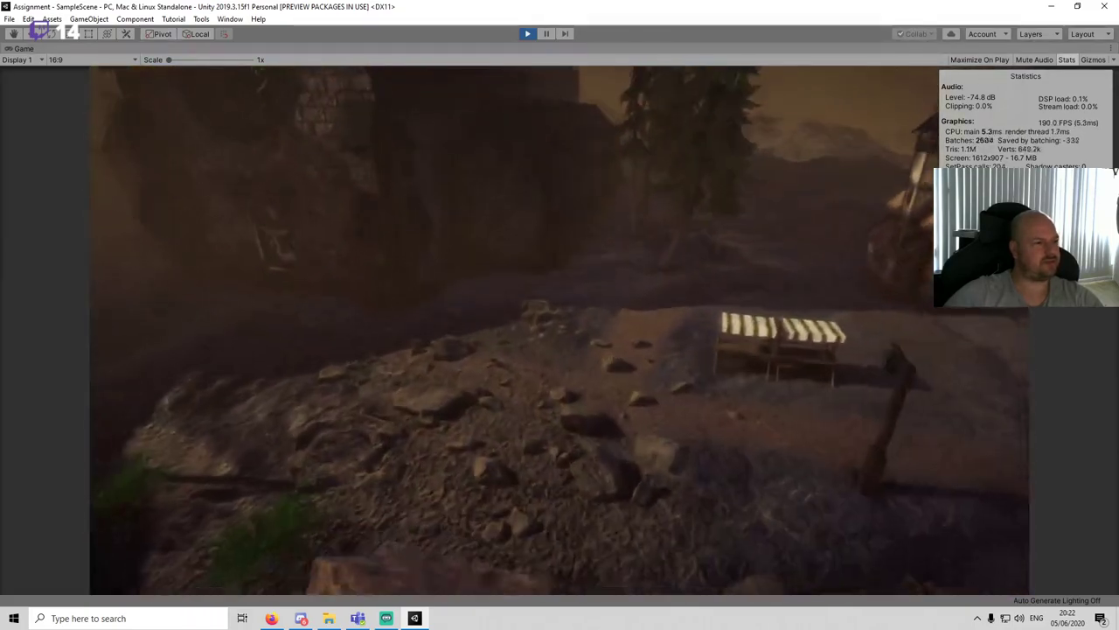
click(527, 33)
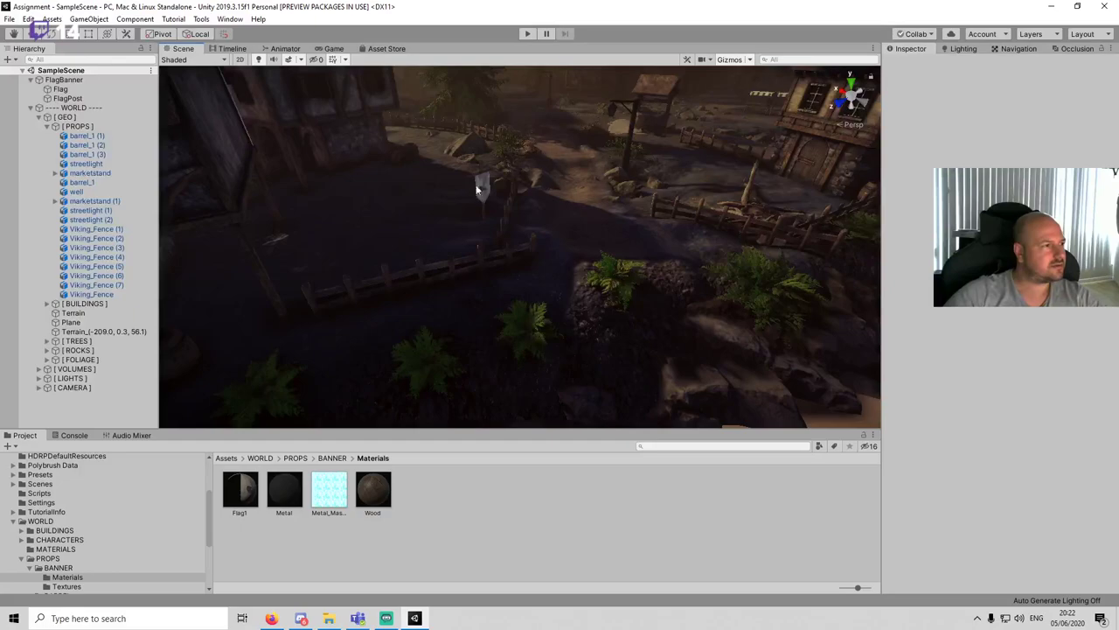
Step: View the ground beside the church, collapse the WORLD project folder, and expand Art and Environment to reach the Vegetation folder
middle_drag(476, 190, 472, 285)
right_drag(472, 286, 579, 353)
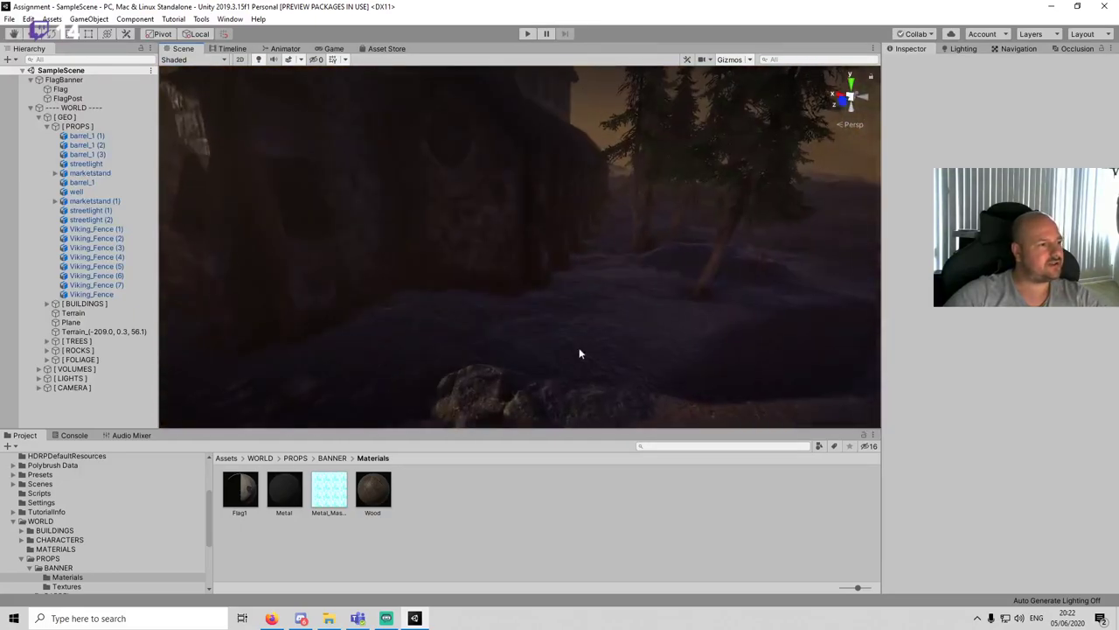
scroll(63, 557, down, 2)
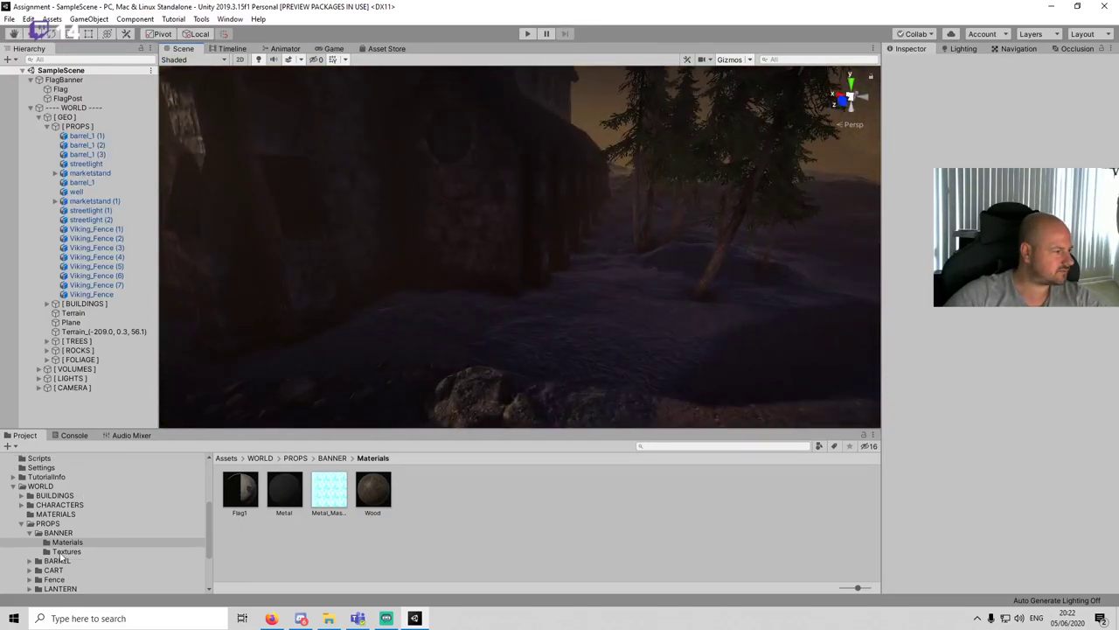
click(13, 487)
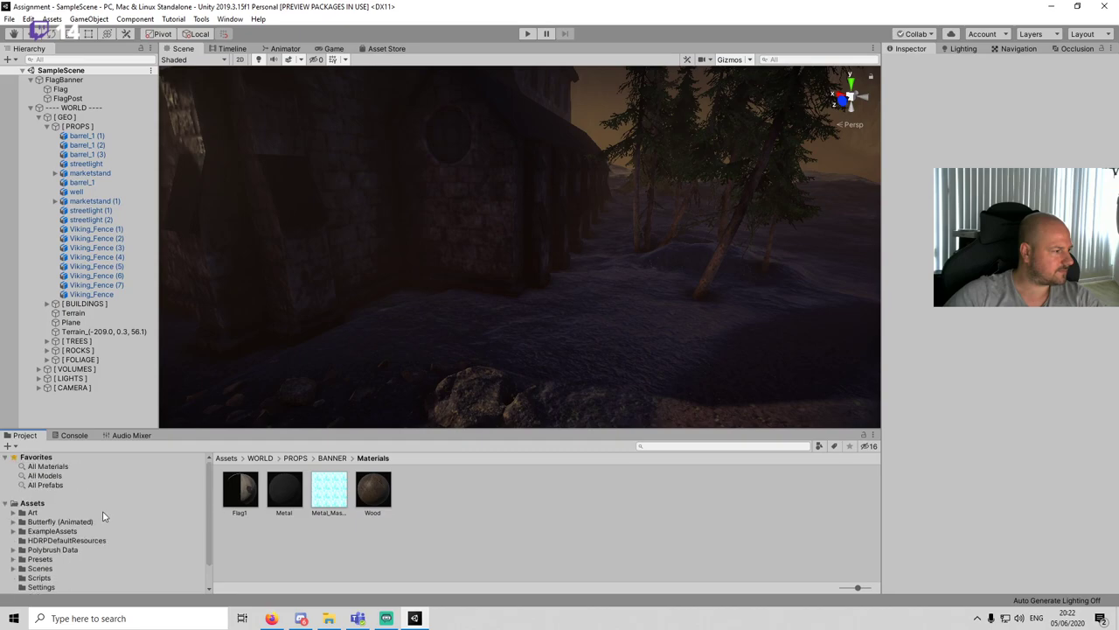
click(13, 513)
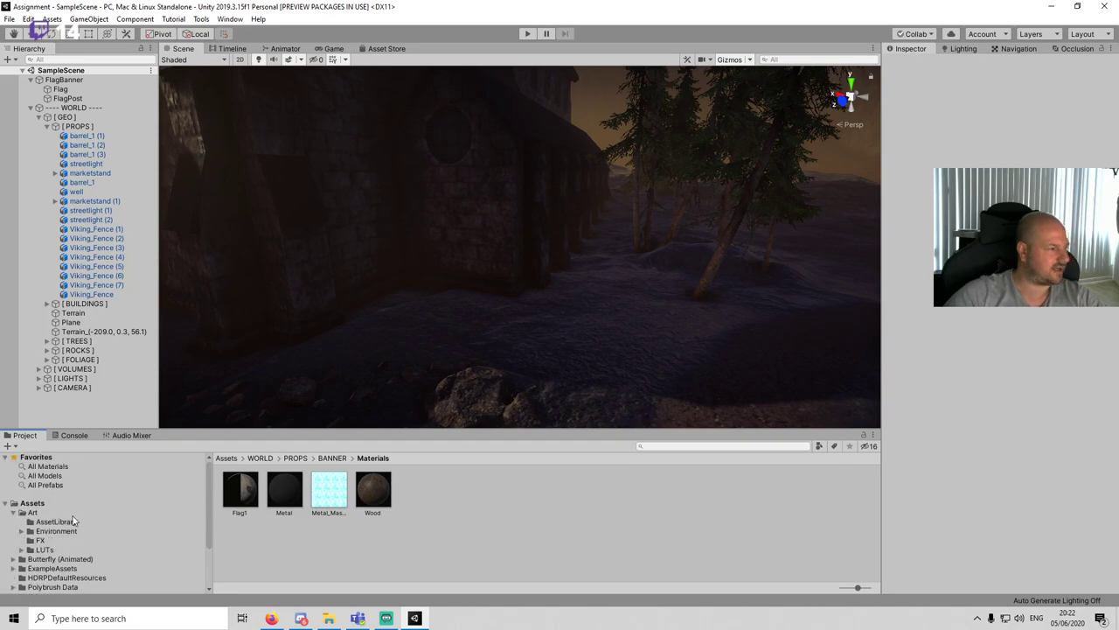
click(21, 531)
scroll(173, 494, down, 2)
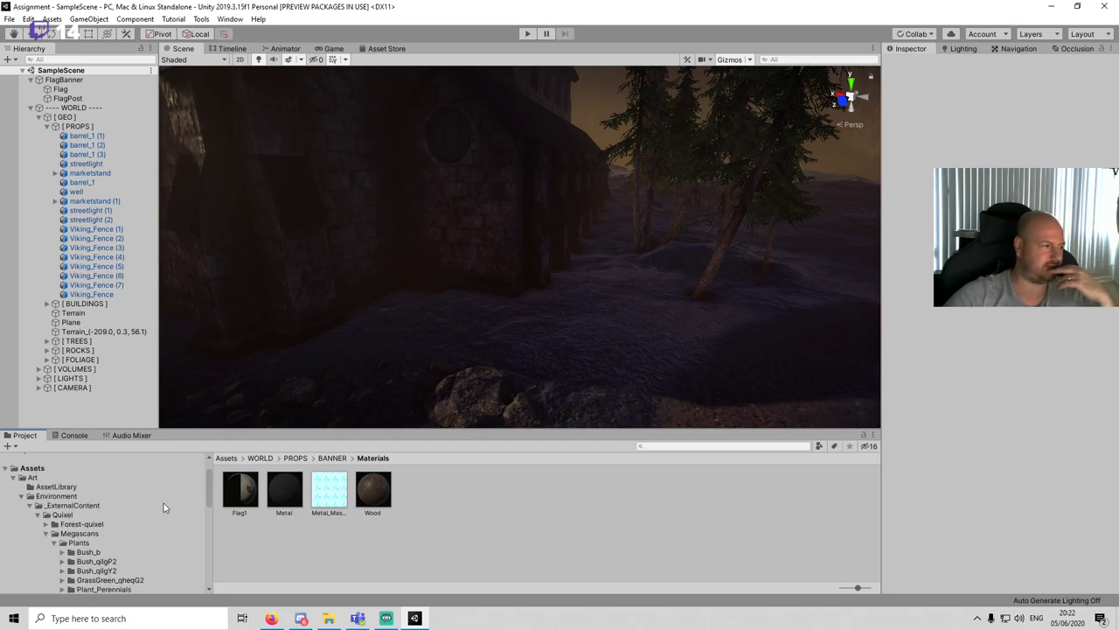
scroll(164, 503, down, 5)
scroll(144, 539, down, 5)
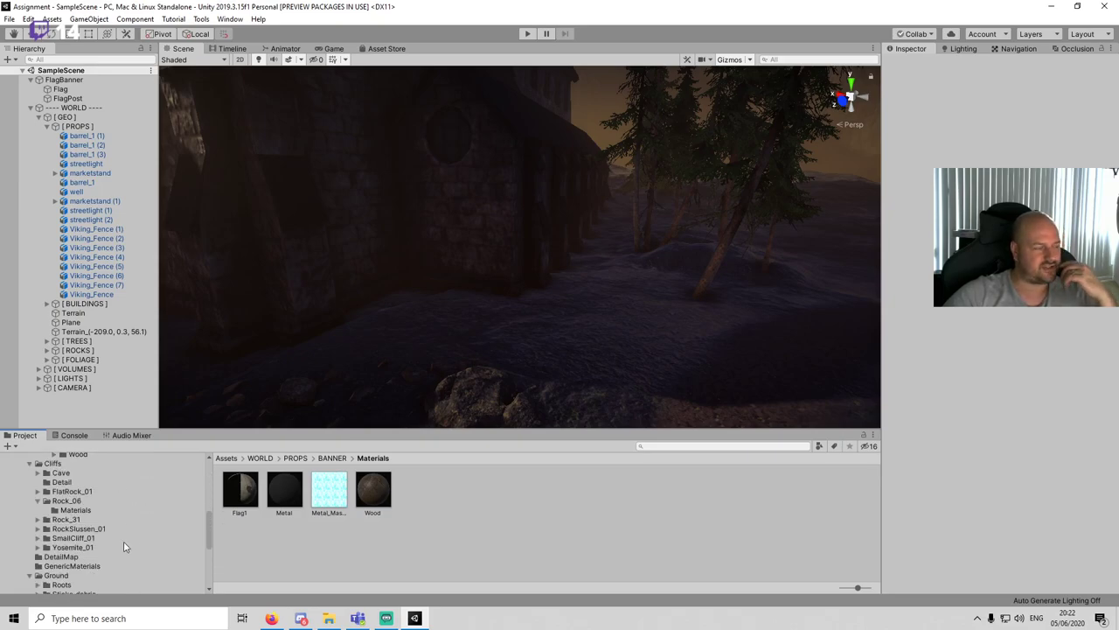
scroll(128, 528, down, 3)
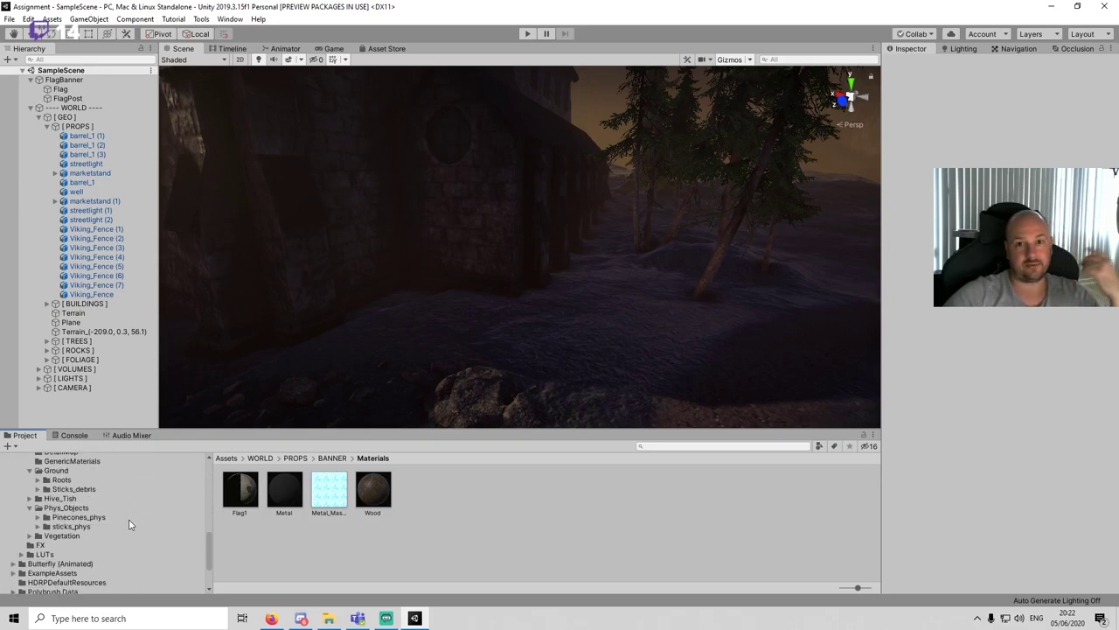
Step: Open the Pine_004_new folder under Vegetation/Trees/Pines and place a pine_004_1 tree on the ground beside the church
click(66, 536)
double_click(243, 521)
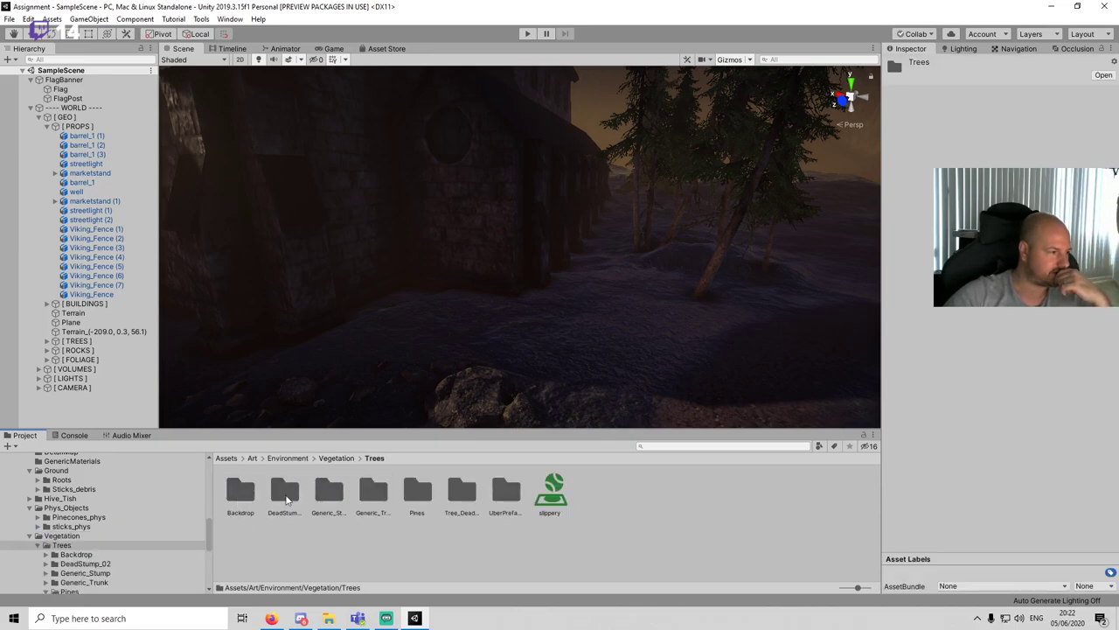
double_click(411, 498)
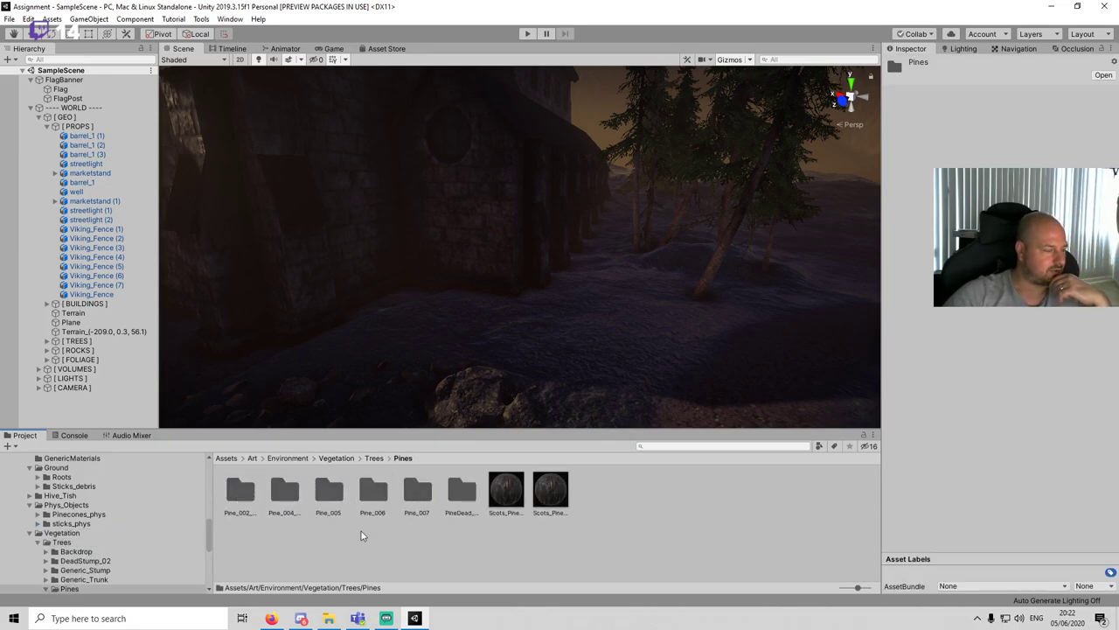
double_click(285, 494)
drag(350, 494, 580, 342)
Step: Run the scene in a maximized Game view, fly toward the church to check the new pine, and stop the run
click(334, 48)
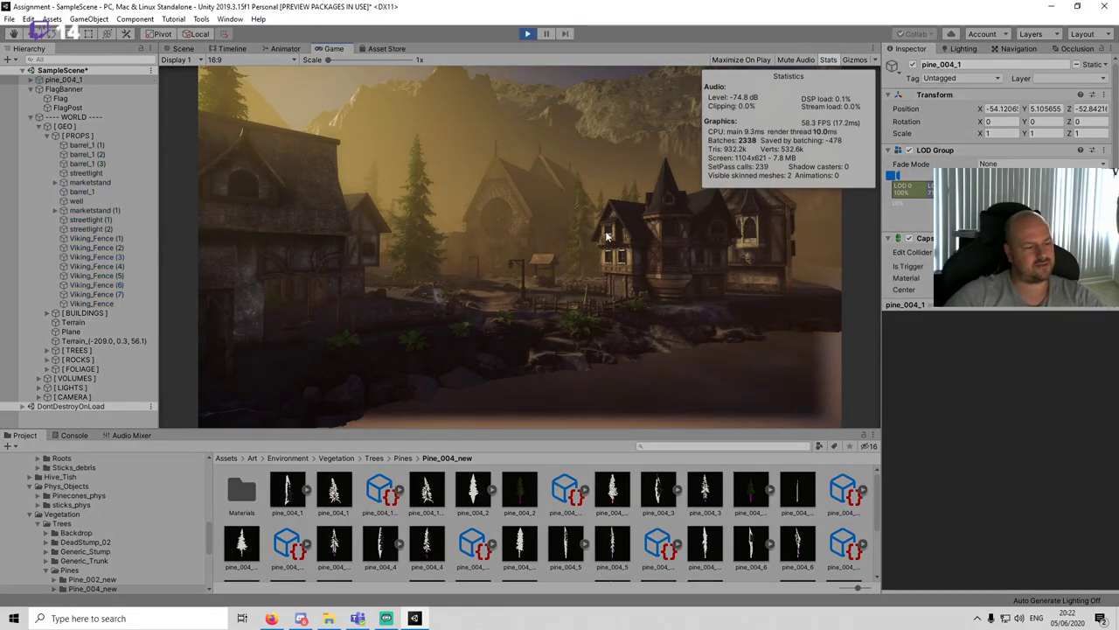
right_click(339, 50)
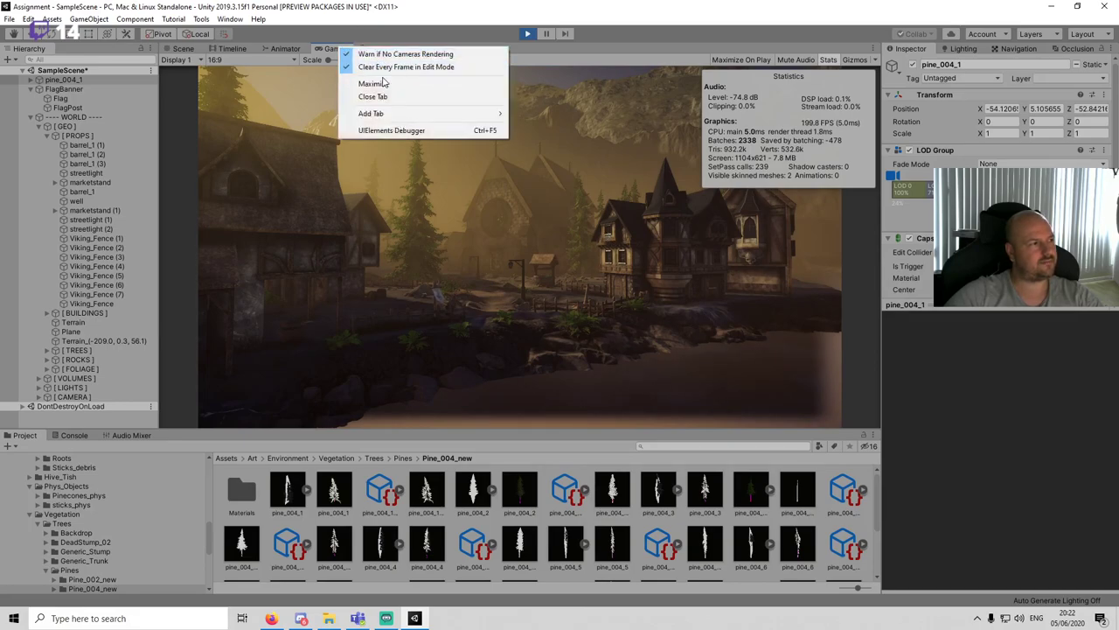
click(367, 82)
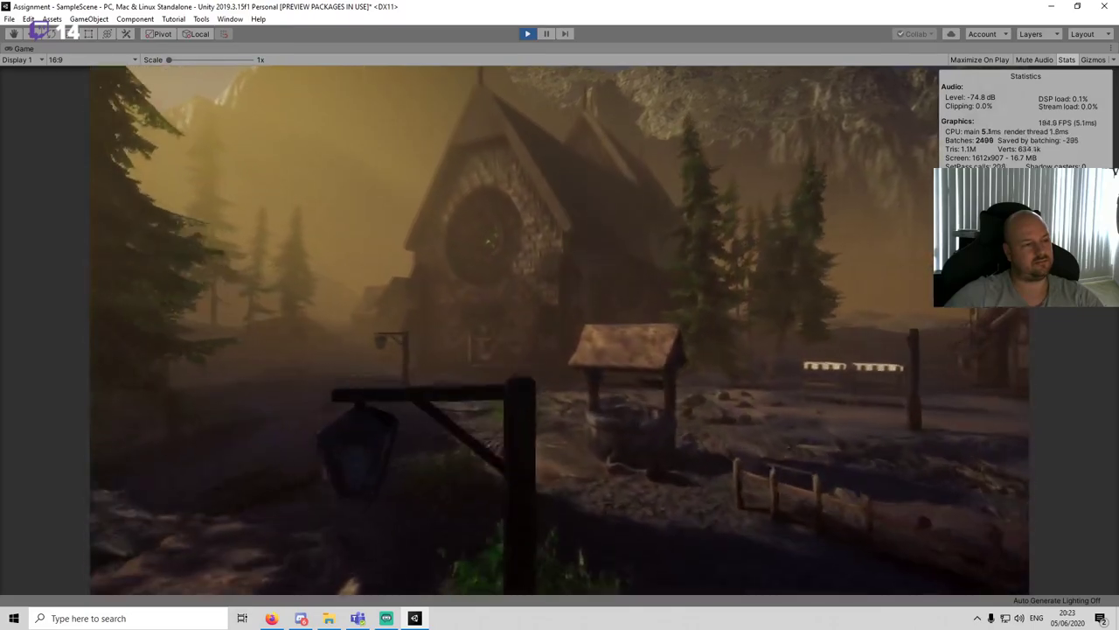
click(531, 33)
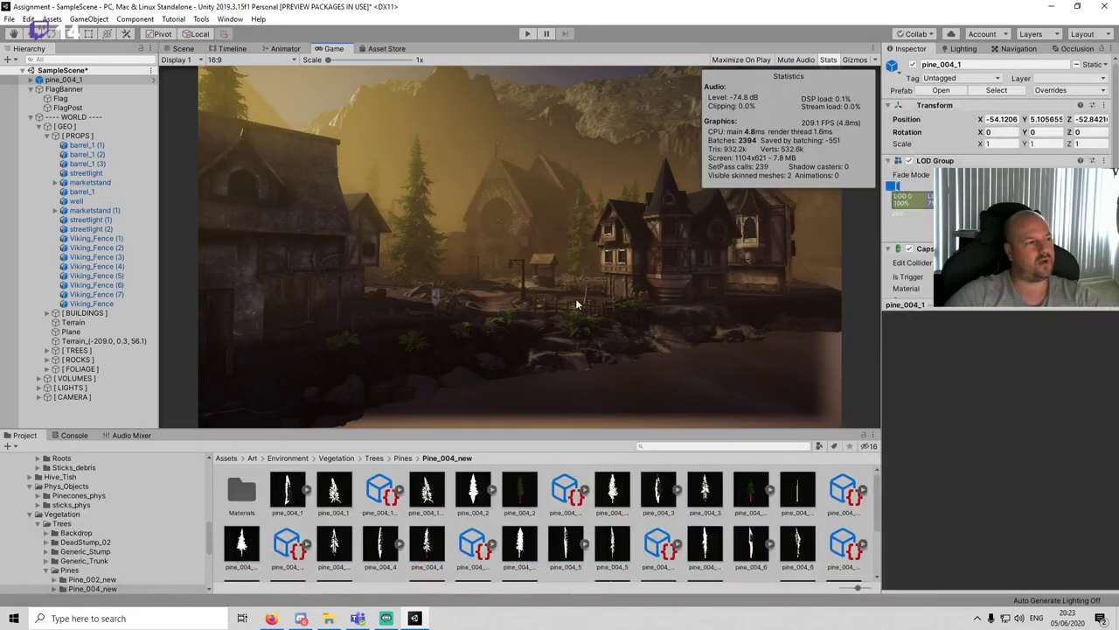
Step: Scale the pine_004_1 tree beside the church down uniformly to about 0.61, comparing its size in the Game view
click(181, 49)
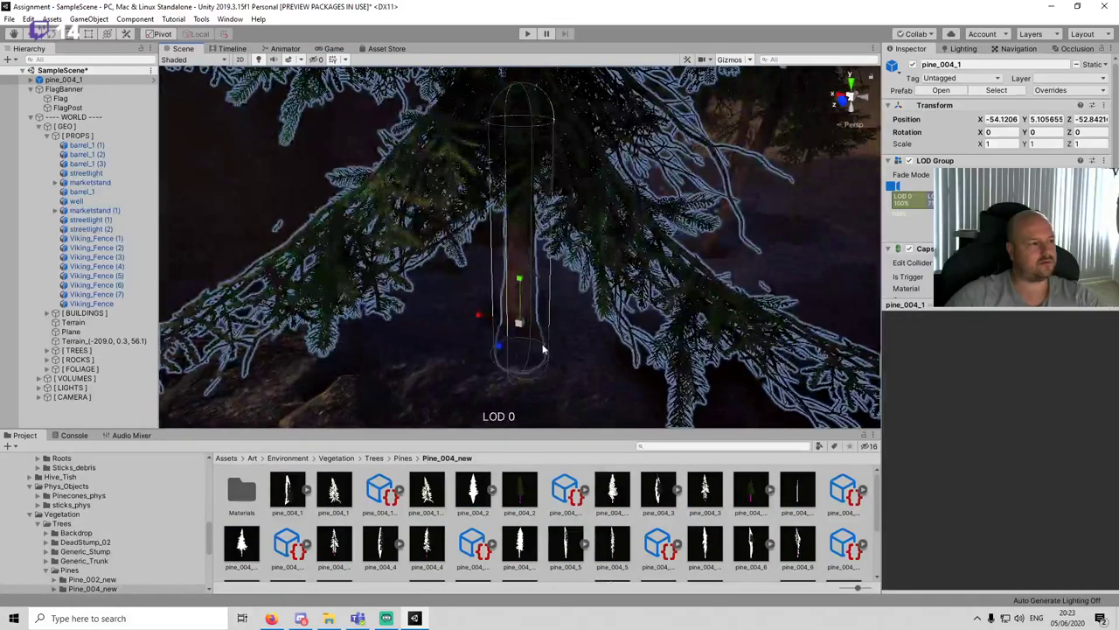
scroll(516, 302, down, 5)
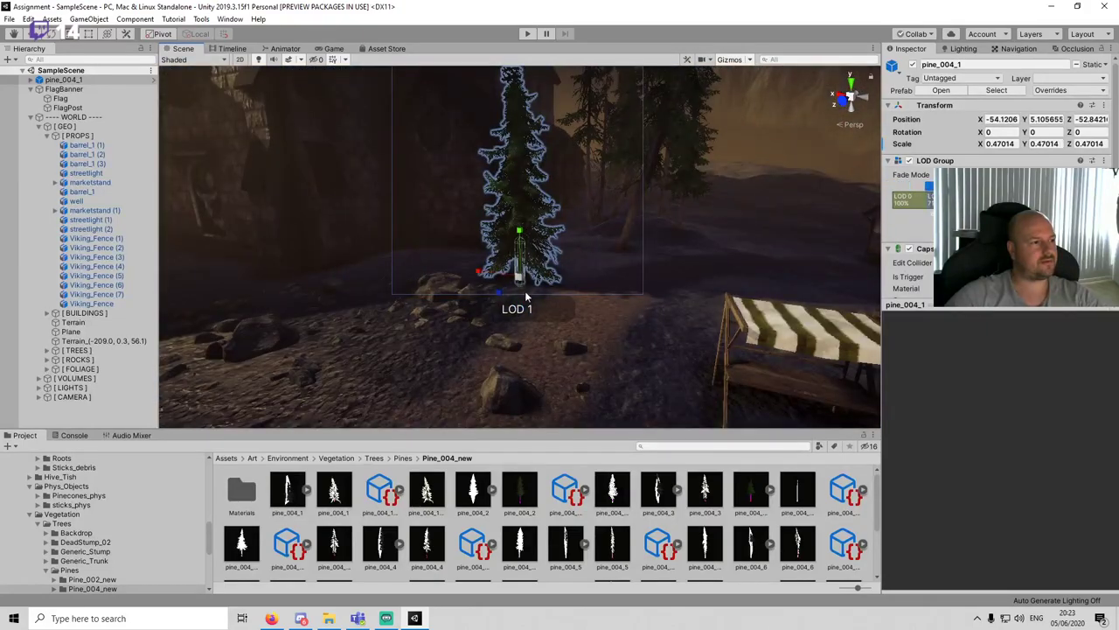
drag(519, 277, 537, 248)
middle_drag(537, 247, 610, 320)
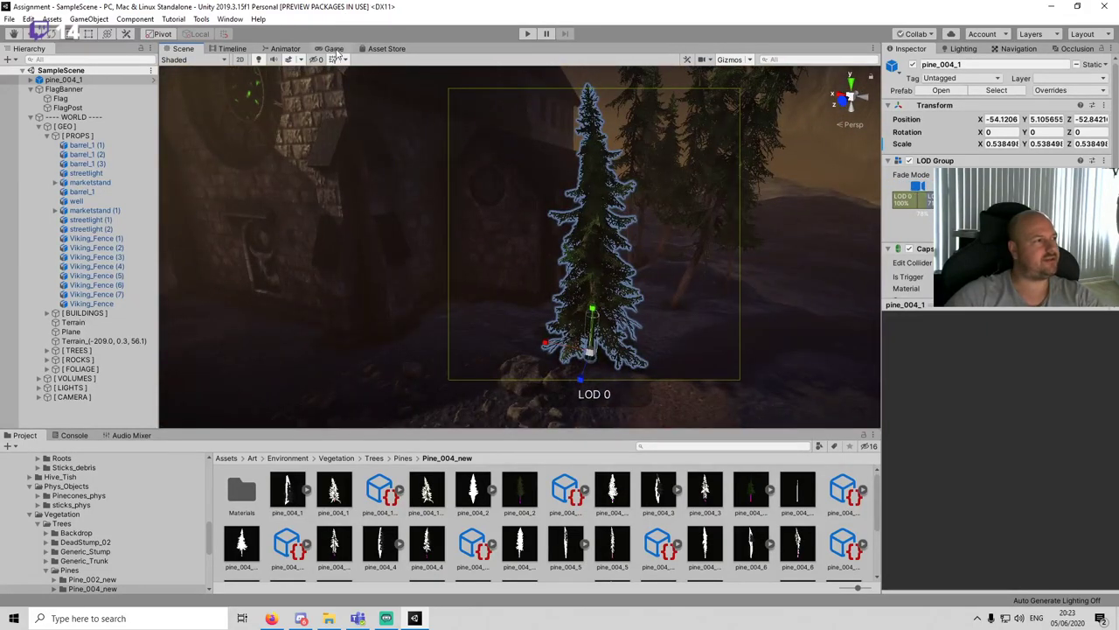
click(334, 49)
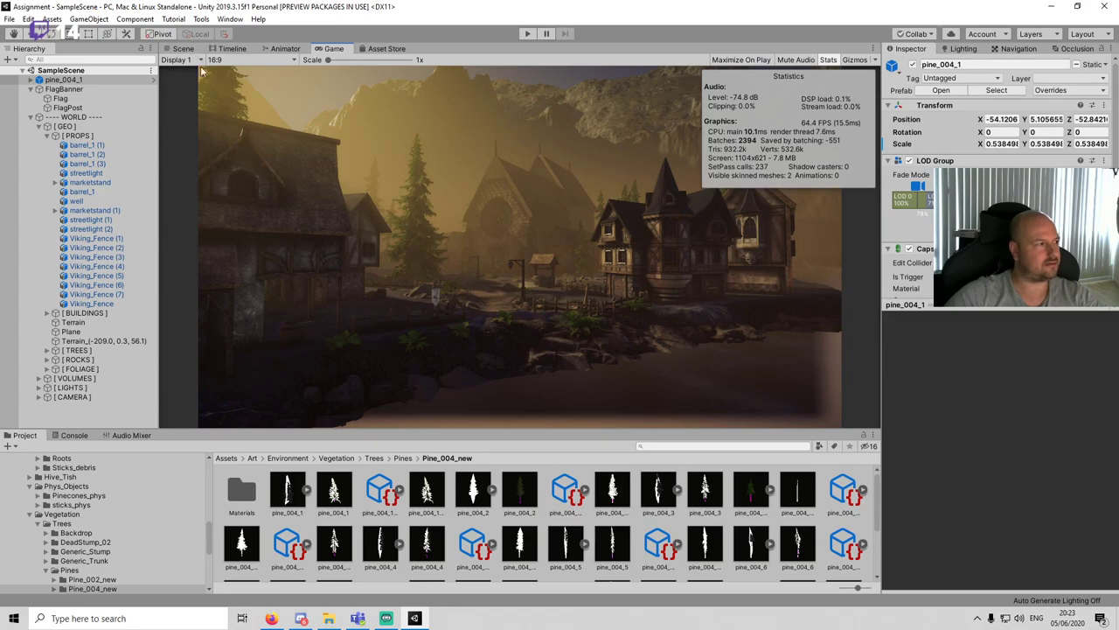
click(182, 49)
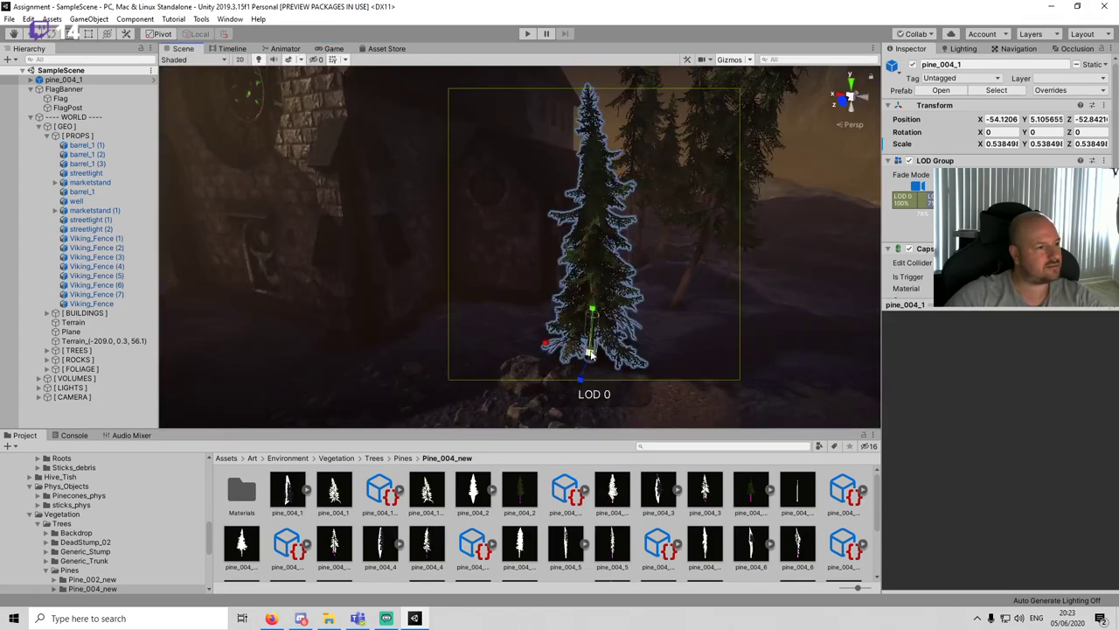
drag(590, 354, 597, 348)
Step: Run the scene in a maximized Game view to check the resized pine by the church, and stop the run
click(336, 49)
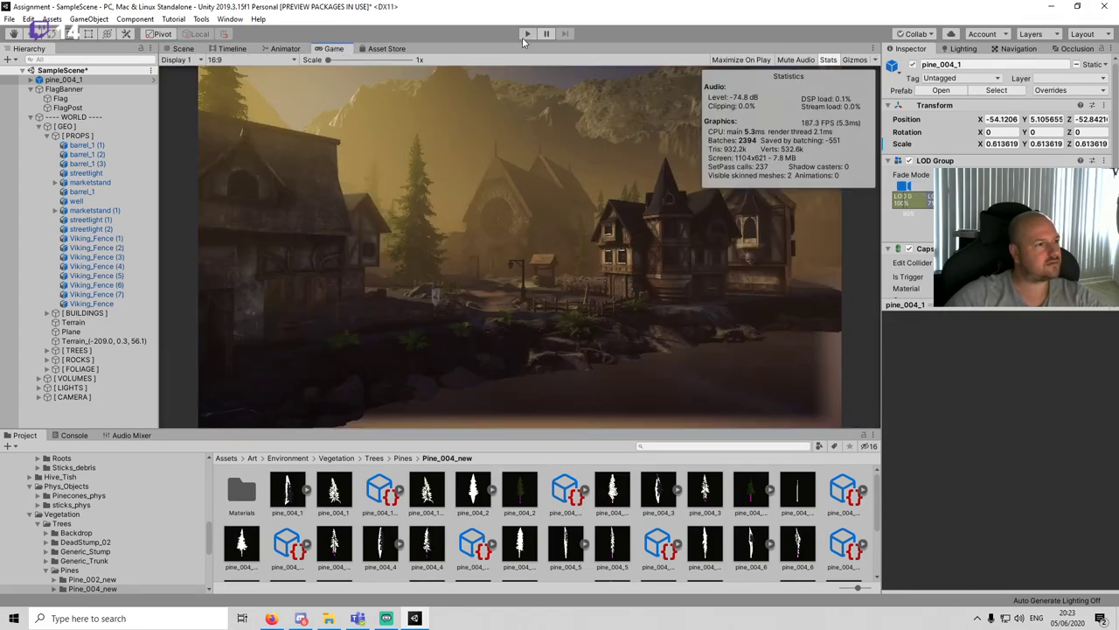
click(525, 35)
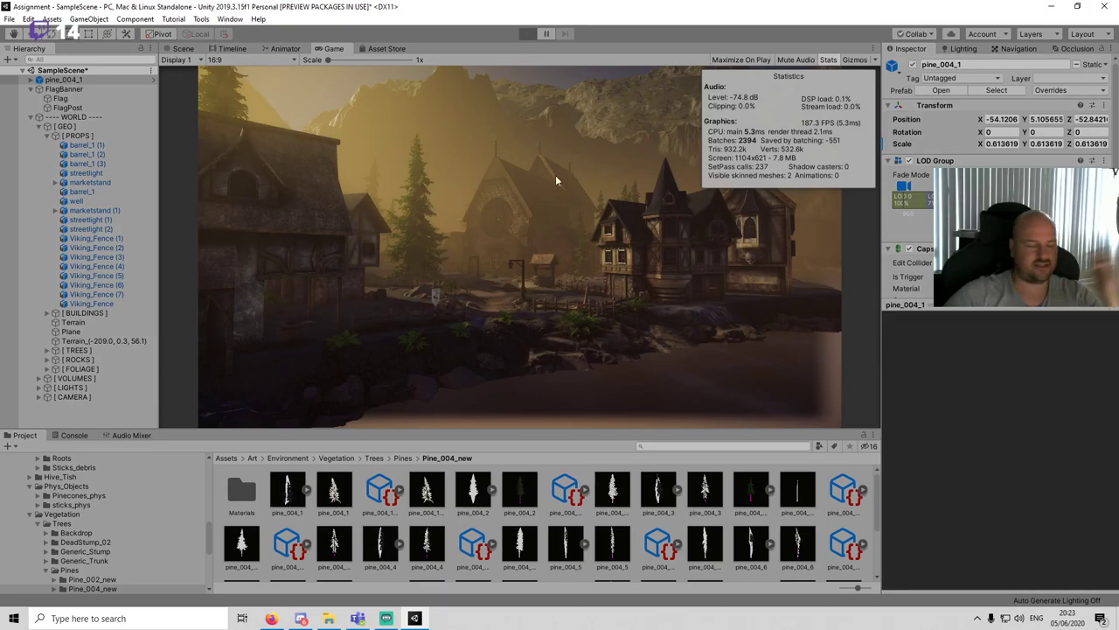
right_click(336, 49)
click(374, 85)
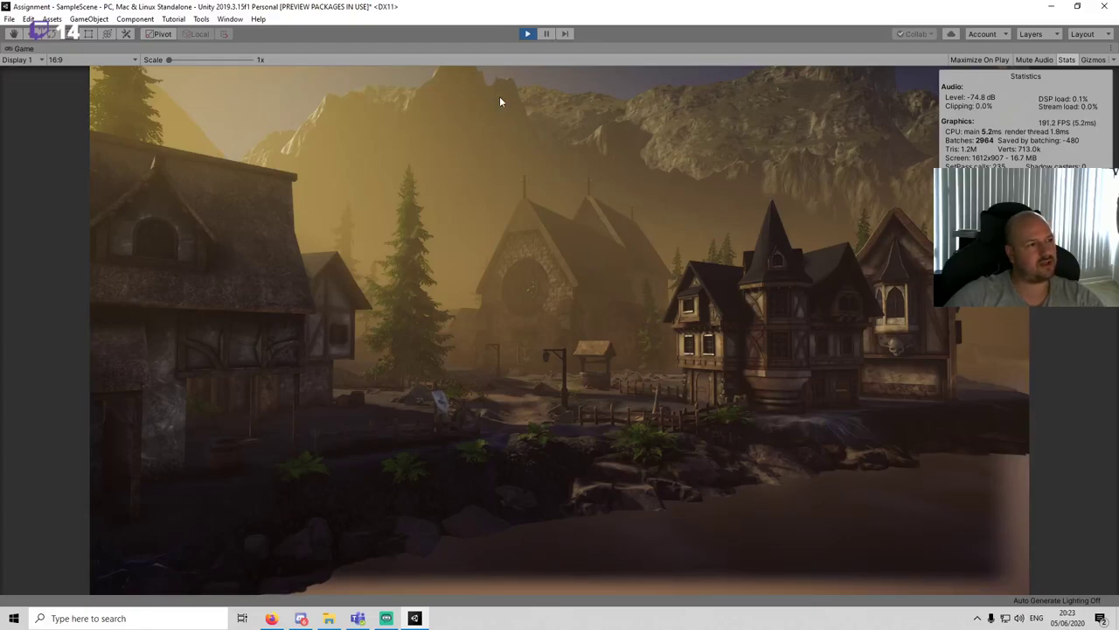
click(526, 34)
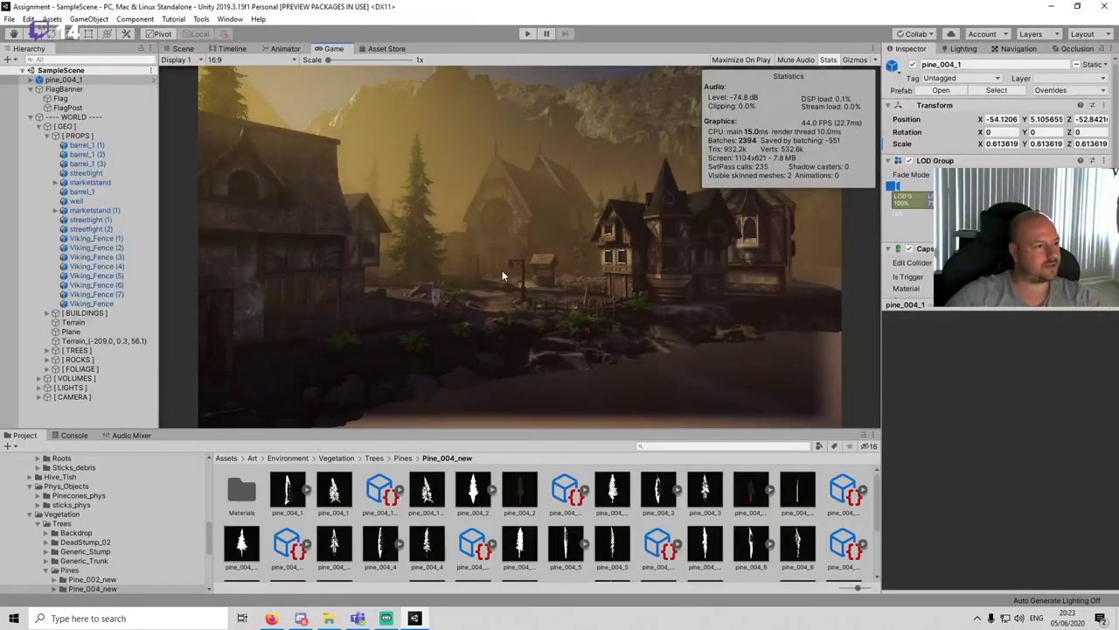
Step: Place a pine_004_1_baked_hierarchy tree and a pine_004_3_0 tree on the shore beside the narrow timber house
click(183, 49)
middle_drag(536, 190, 320, 208)
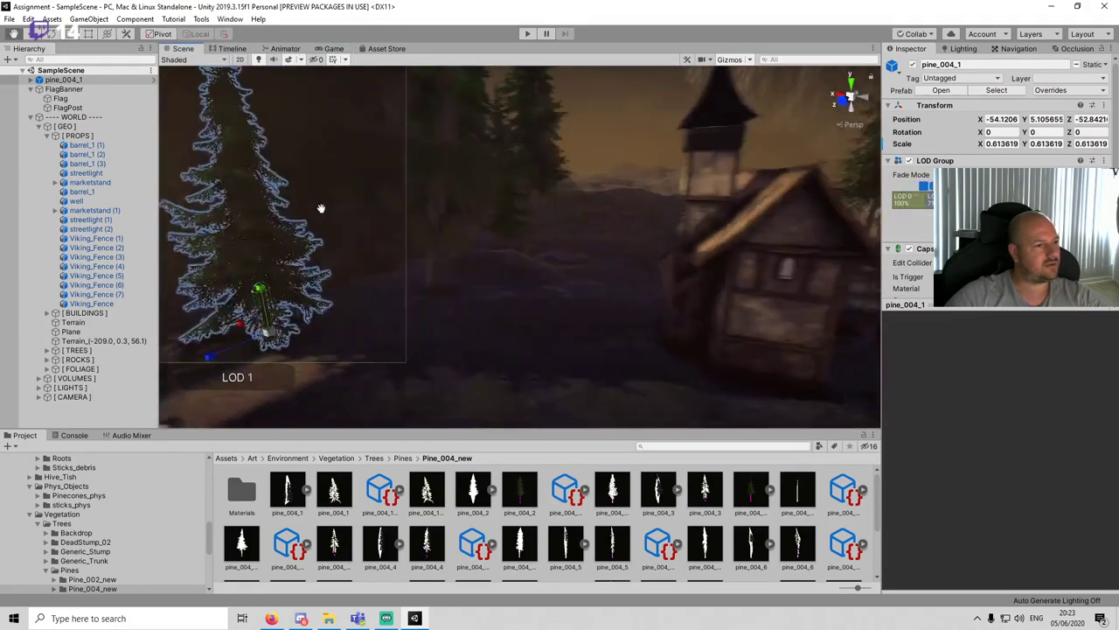
scroll(690, 251, down, 5)
middle_drag(692, 252, 643, 230)
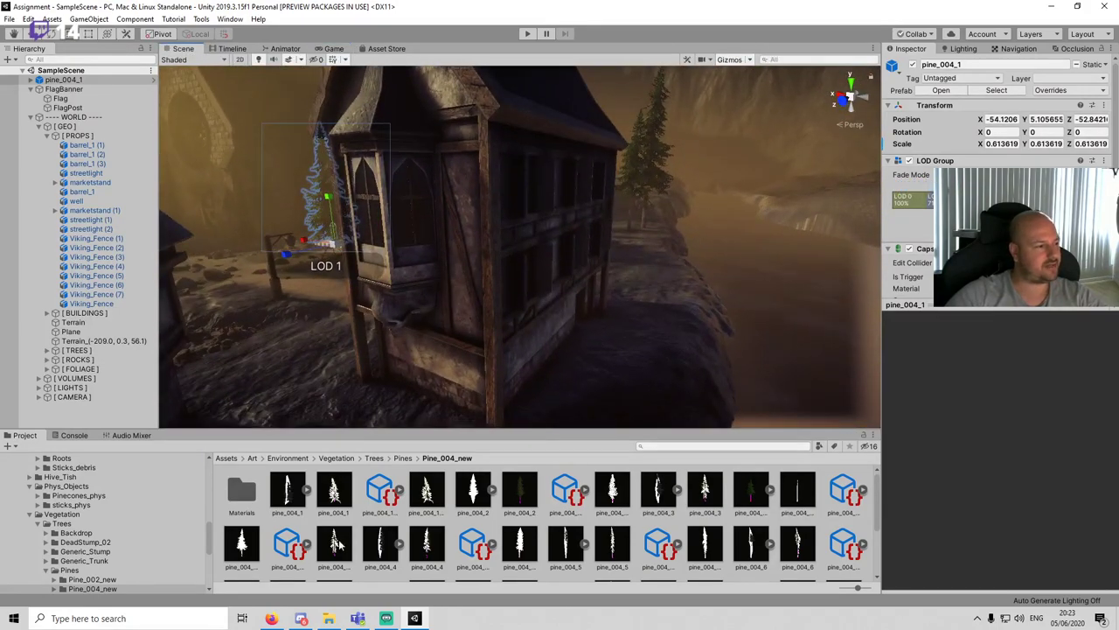
drag(450, 502, 663, 354)
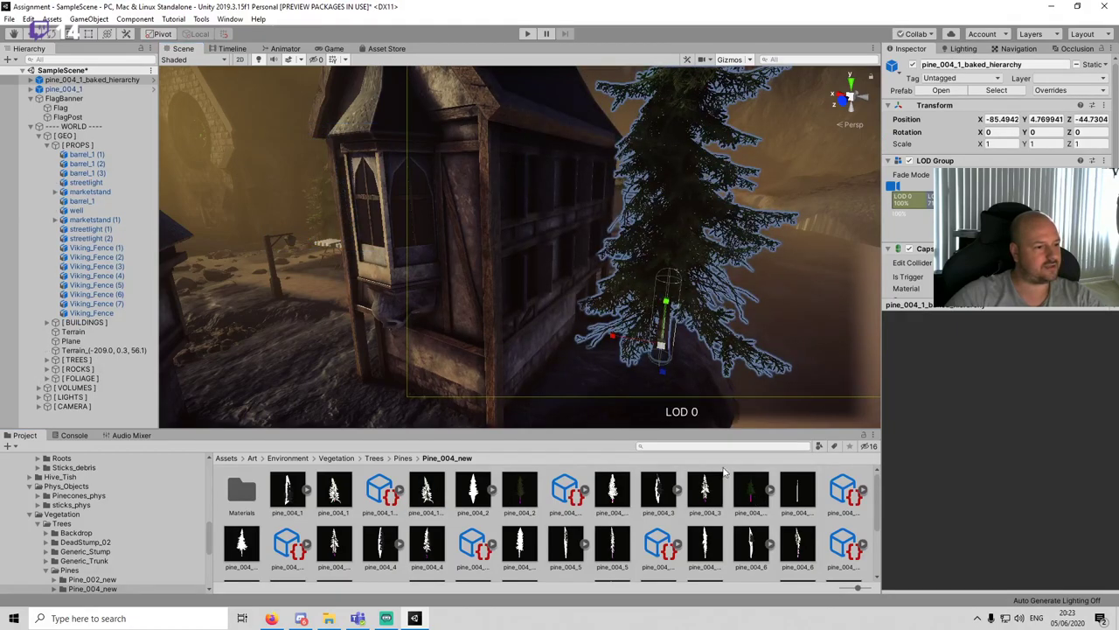
drag(704, 489, 662, 367)
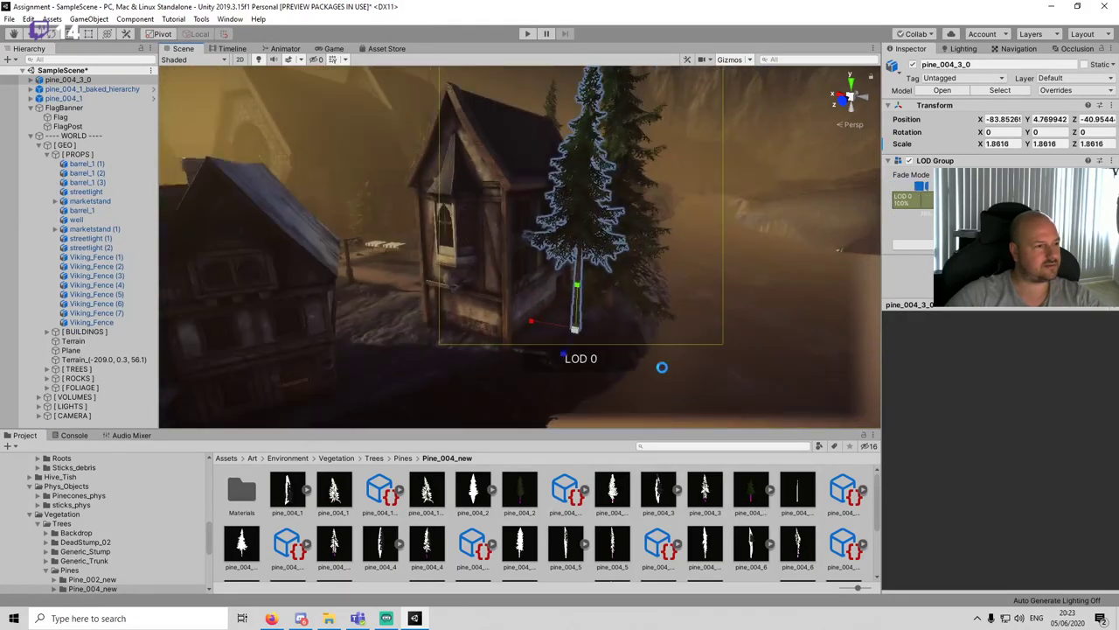
Step: Try a pine_004_6 tree next to the other pines by the narrow timber house and delete it
drag(805, 546, 564, 374)
key(f)
scroll(605, 246, down, 5)
scroll(605, 245, up, 6)
key(Delete)
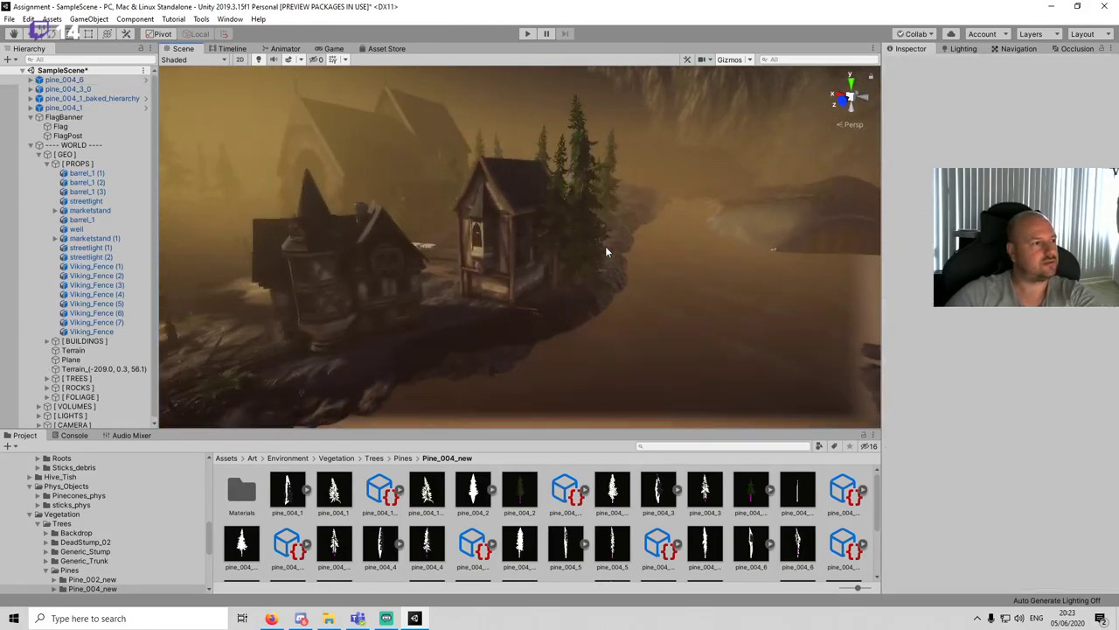
Step: Place a pine_004_clump02_C_baked_hierarchy tree among the pines beside the narrow timber house and inspect the group
scroll(531, 552, down, 3)
drag(473, 551, 544, 309)
key(f)
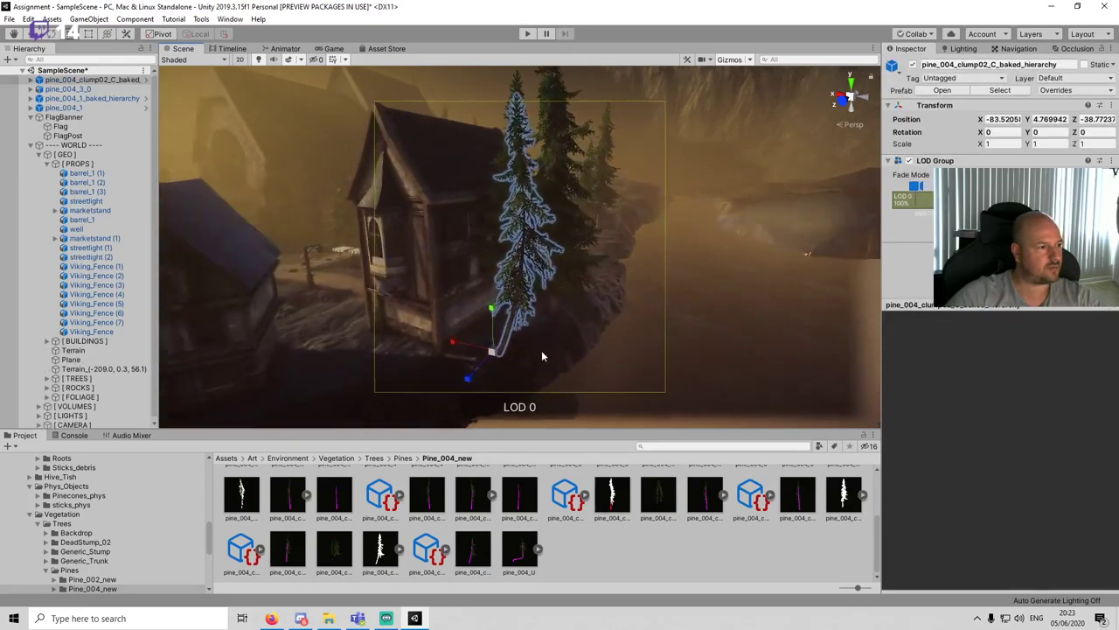
click(591, 554)
alt+drag(346, 250, 696, 254)
right_drag(696, 254, 492, 349)
click(493, 348)
drag(483, 328, 482, 336)
click(569, 550)
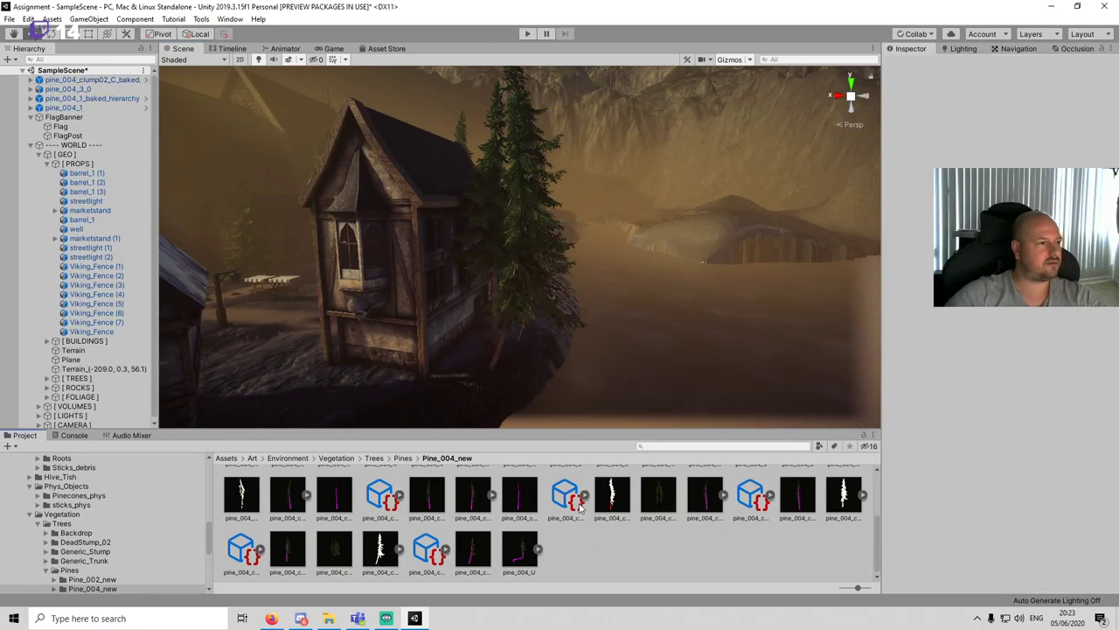
Step: Run the scene in a maximized Game view, hide the statistics overlay, review the village with its new pines, and stop the run
click(527, 33)
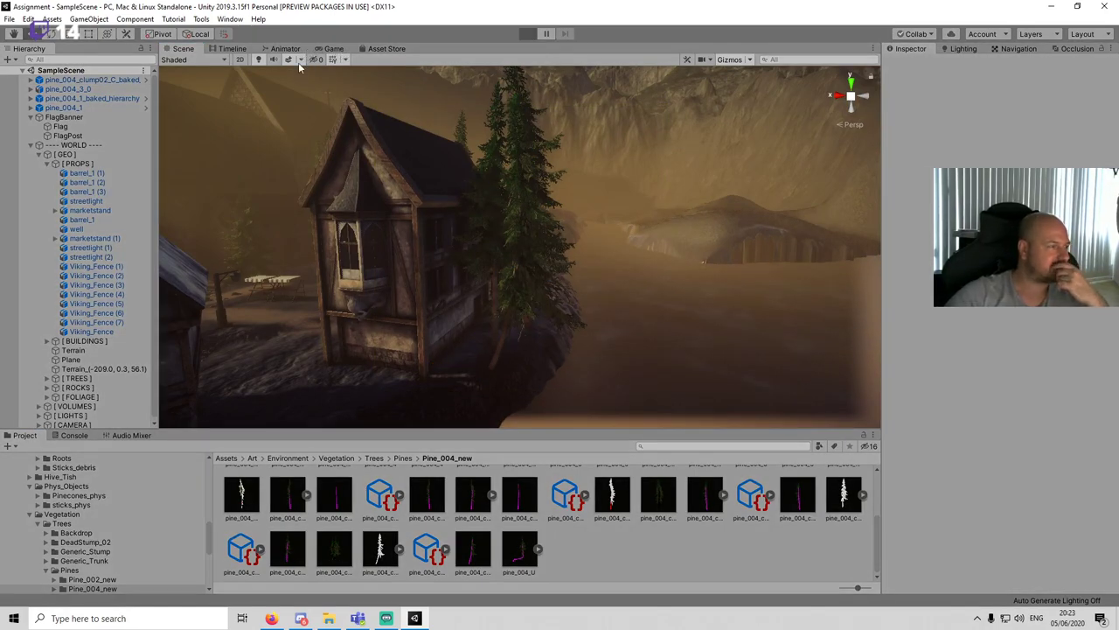
key(ctrl+p)
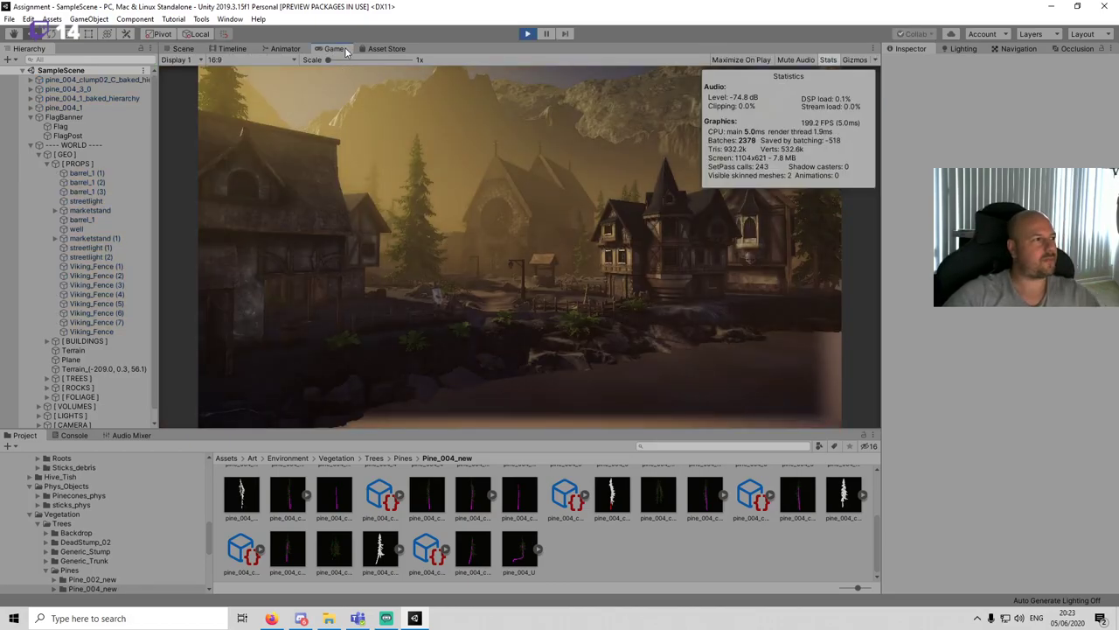
right_click(336, 49)
click(385, 88)
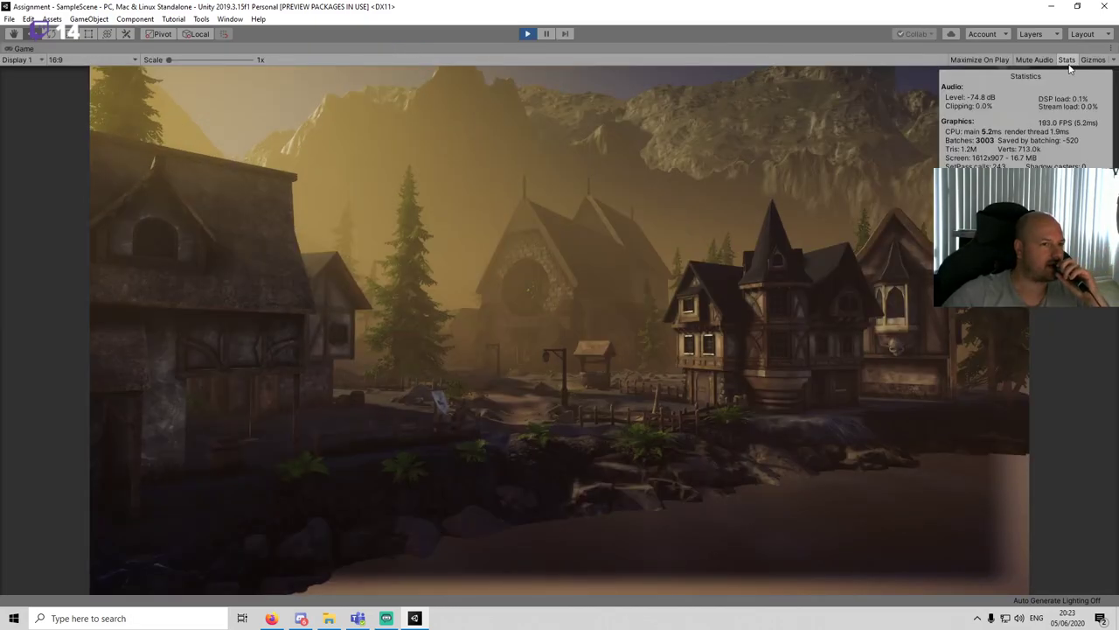
click(1066, 61)
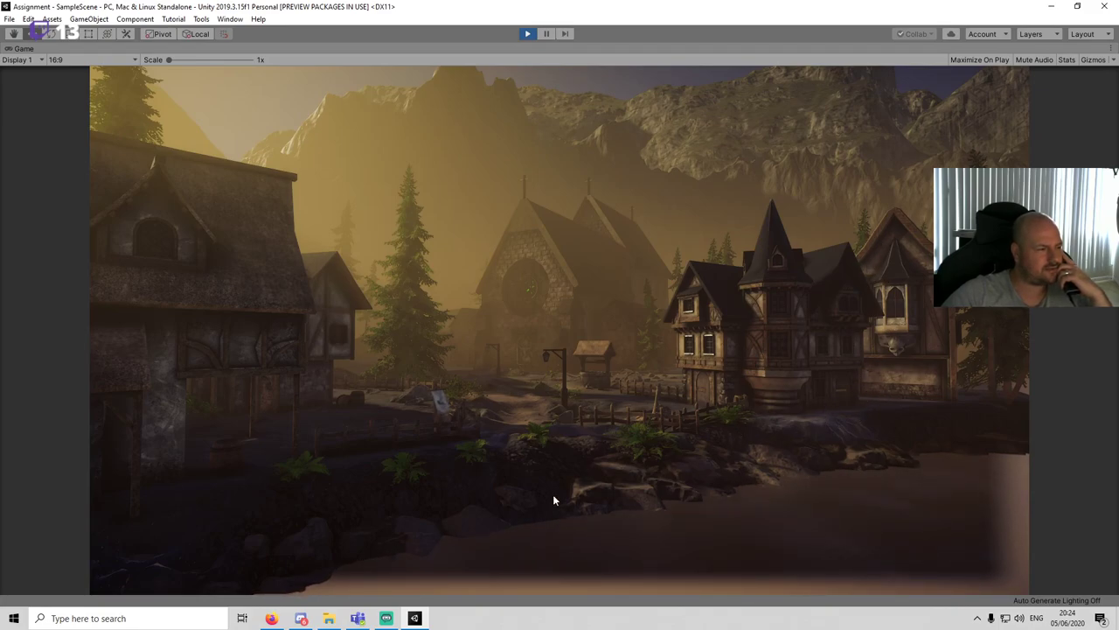
click(527, 34)
Step: Place a pine_004_3_baked_hierarchy tree on the ground in front of the narrow timber house, beside the turreted house
drag(495, 250, 595, 236)
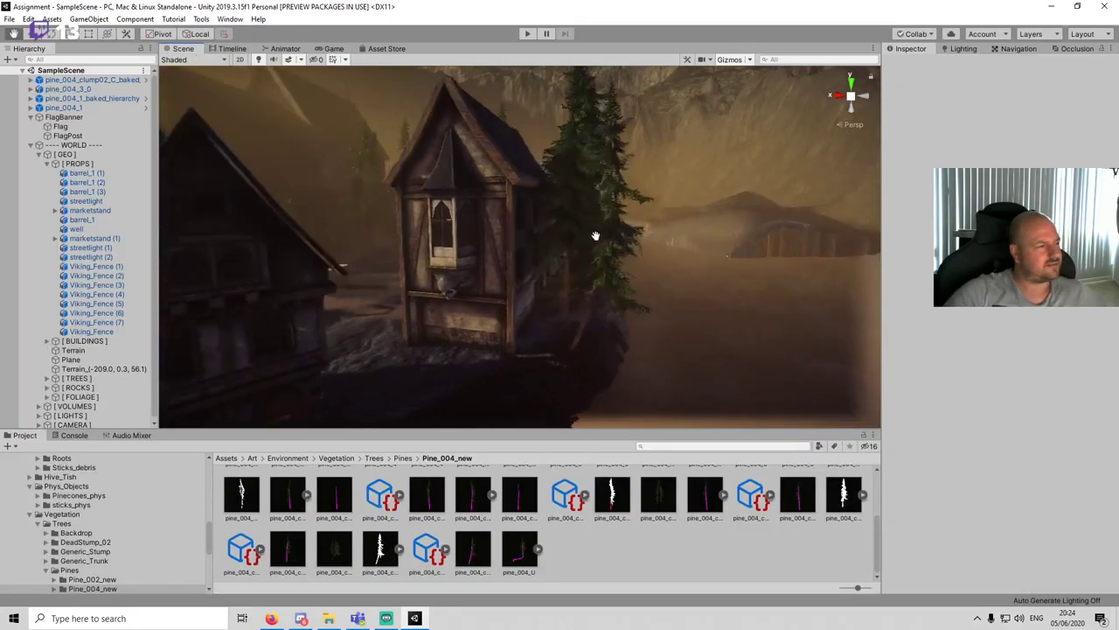
scroll(595, 235, down, 3)
middle_drag(523, 302, 627, 288)
scroll(627, 288, down, 3)
middle_drag(480, 325, 557, 283)
scroll(557, 283, down, 2)
middle_drag(499, 306, 367, 354)
scroll(516, 558, up, 5)
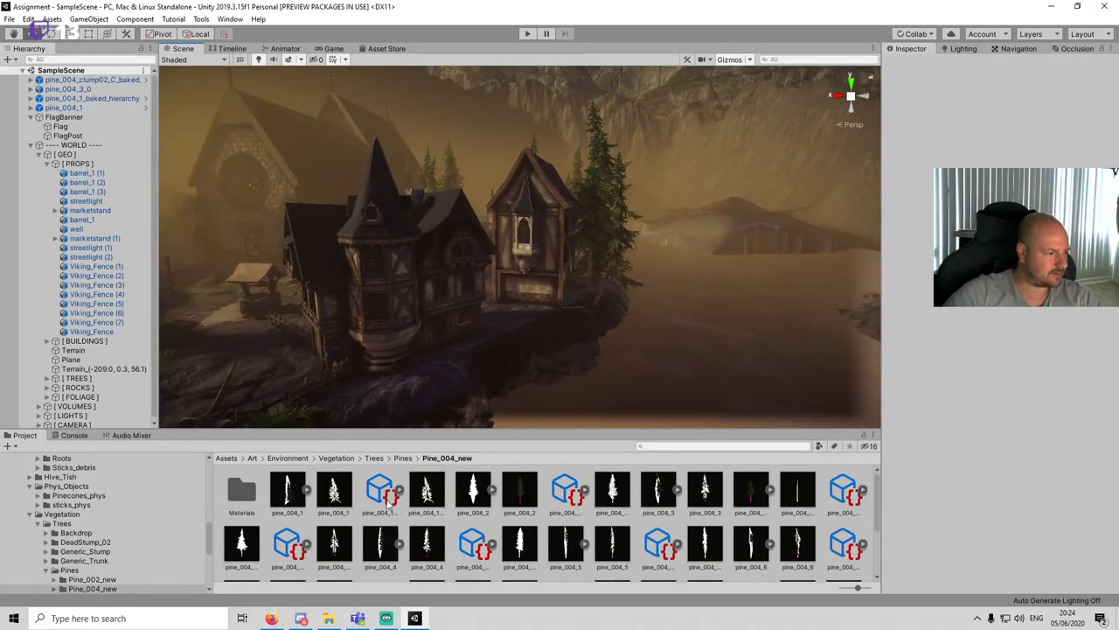
drag(332, 545, 516, 333)
Step: Run the scene in a maximized Game view to check the pine in front of the narrow house, and stop the run
click(527, 34)
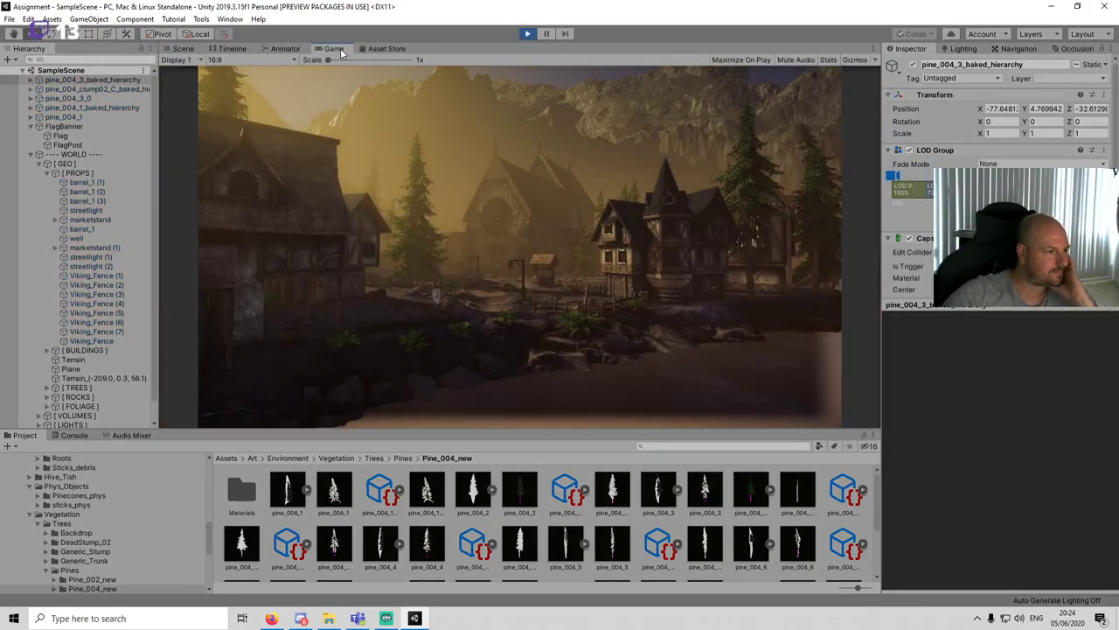
right_click(334, 48)
click(377, 87)
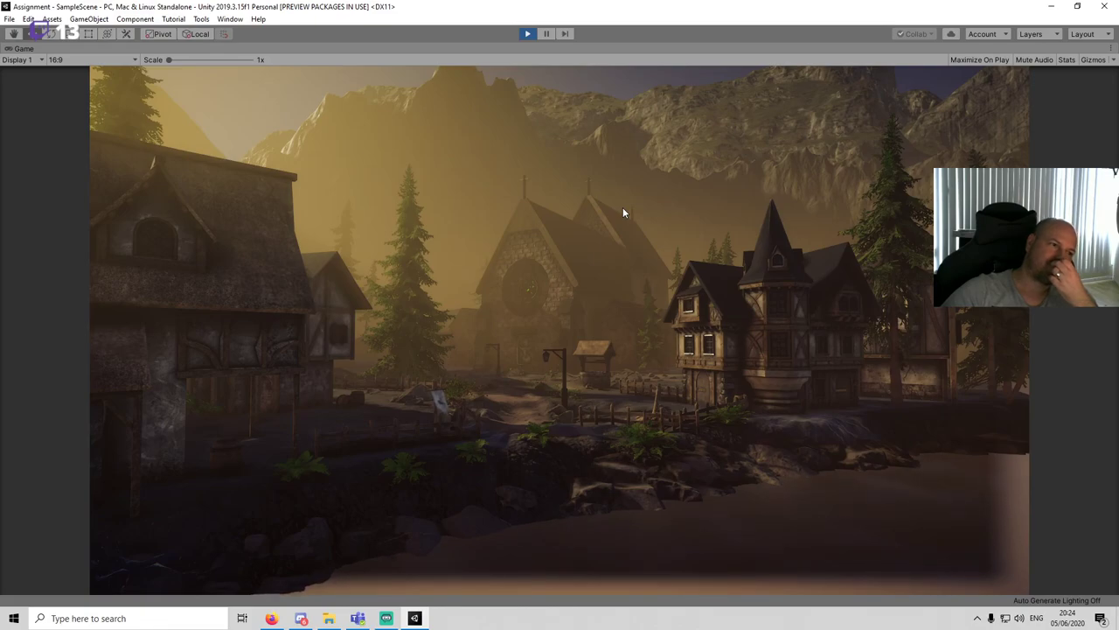
click(527, 33)
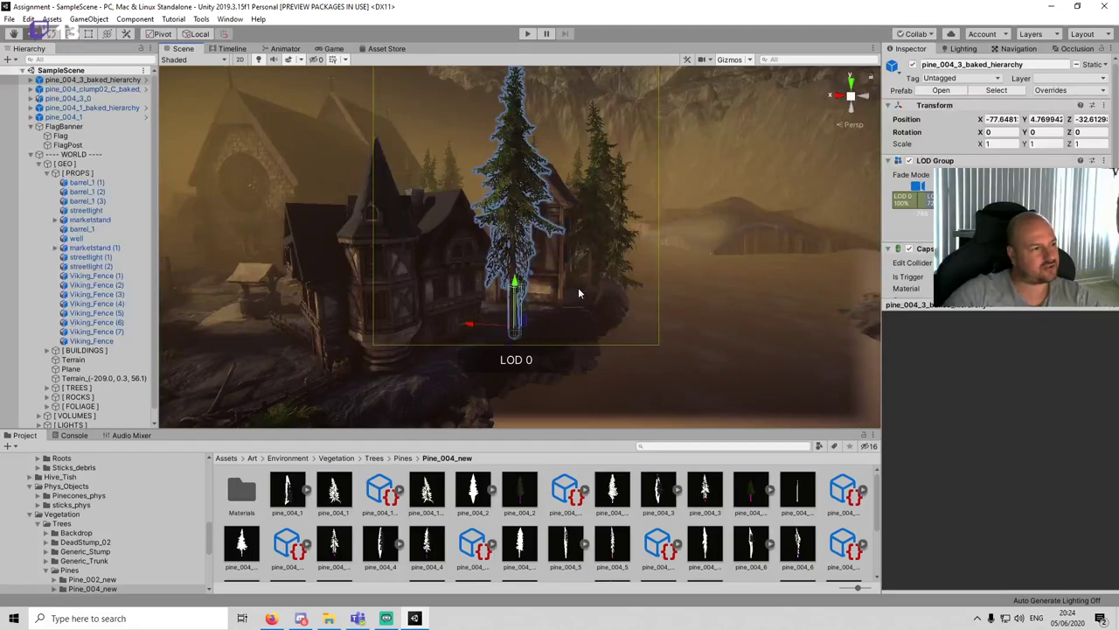
Step: Move the pine_004_3_baked_hierarchy tree toward the water side of the narrow house, checking the Game view, and set its X position to -79.9
scroll(527, 364, up, 5)
drag(528, 326, 722, 331)
click(335, 49)
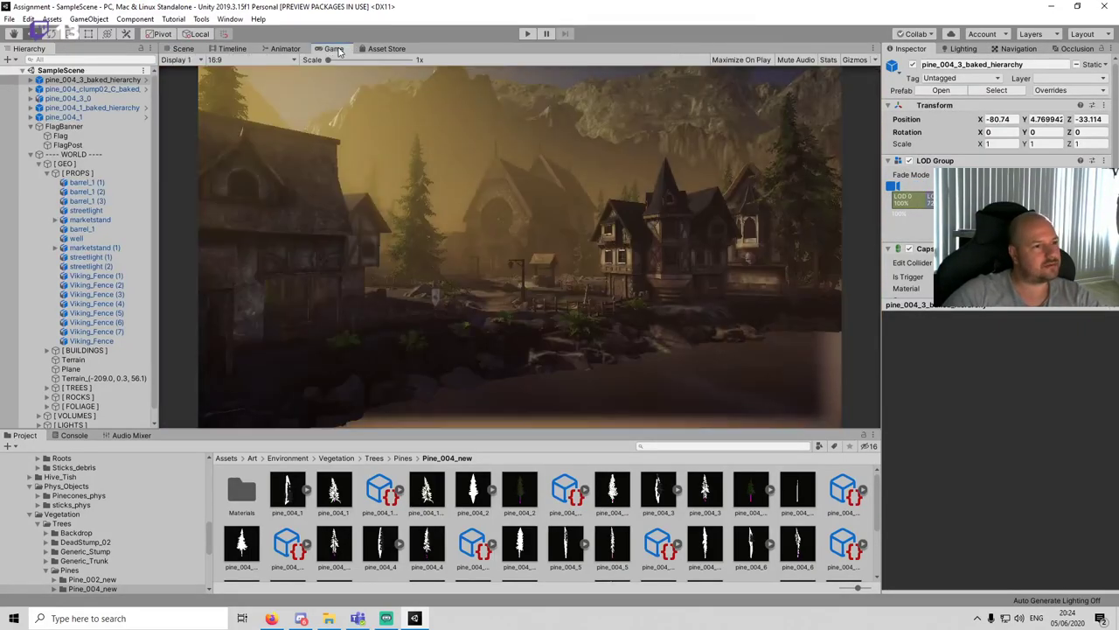
click(179, 49)
drag(684, 326, 645, 325)
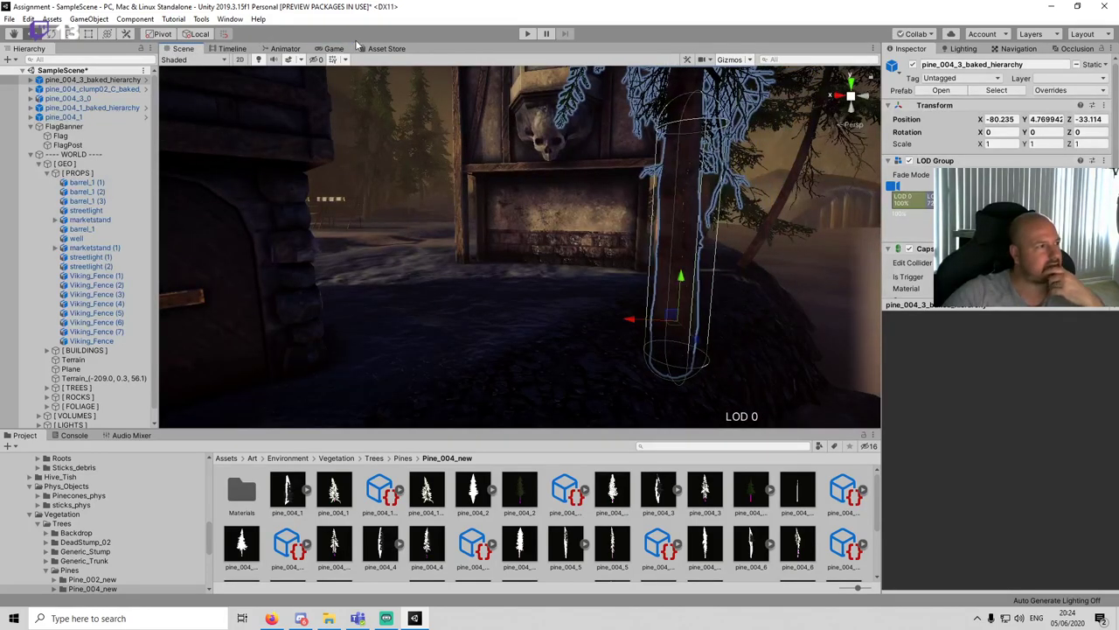
click(335, 49)
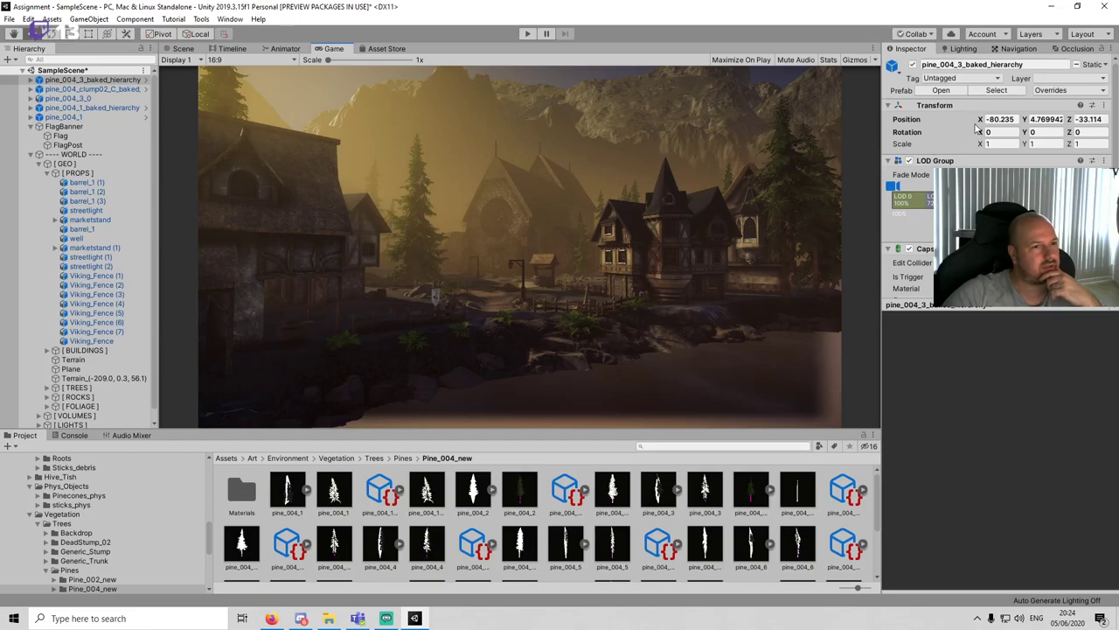
drag(979, 119, 981, 117)
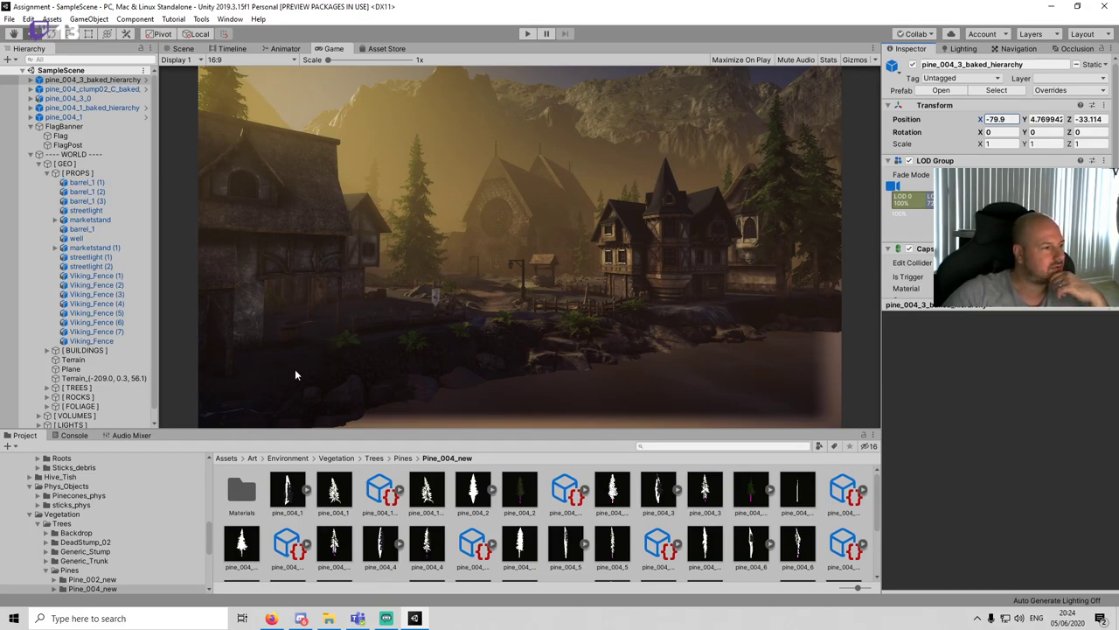
Step: Place a pine_004_clump02_C_baked_hierarchy tree on the waterside ground in front of the large house with the wooden stairs
click(186, 49)
scroll(618, 261, down, 15)
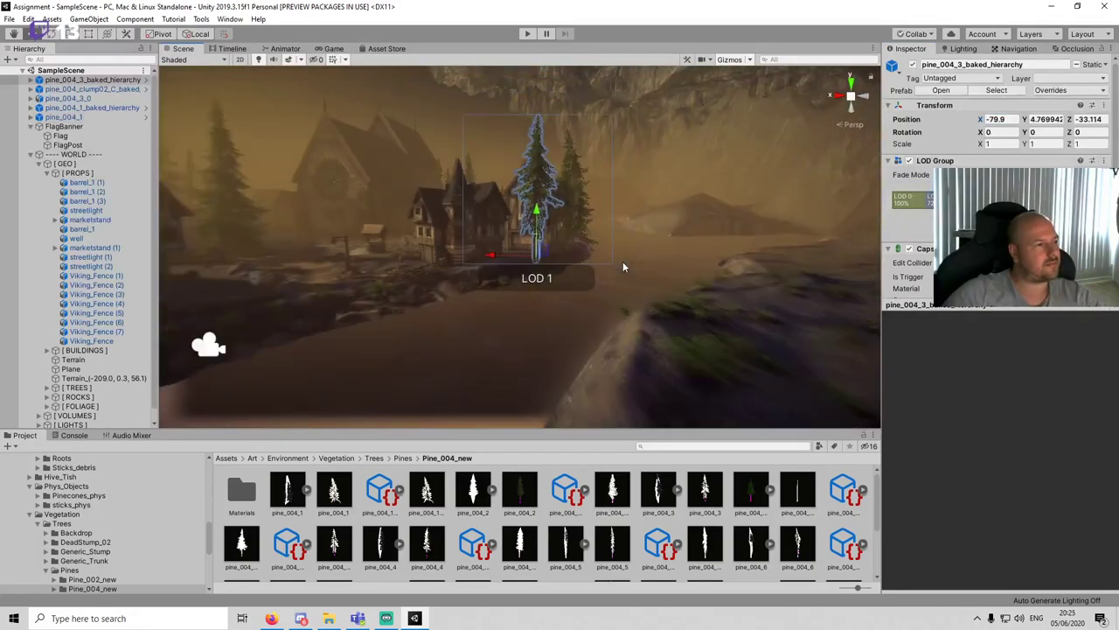
alt+drag(622, 263, 406, 340)
middle_drag(406, 341, 594, 286)
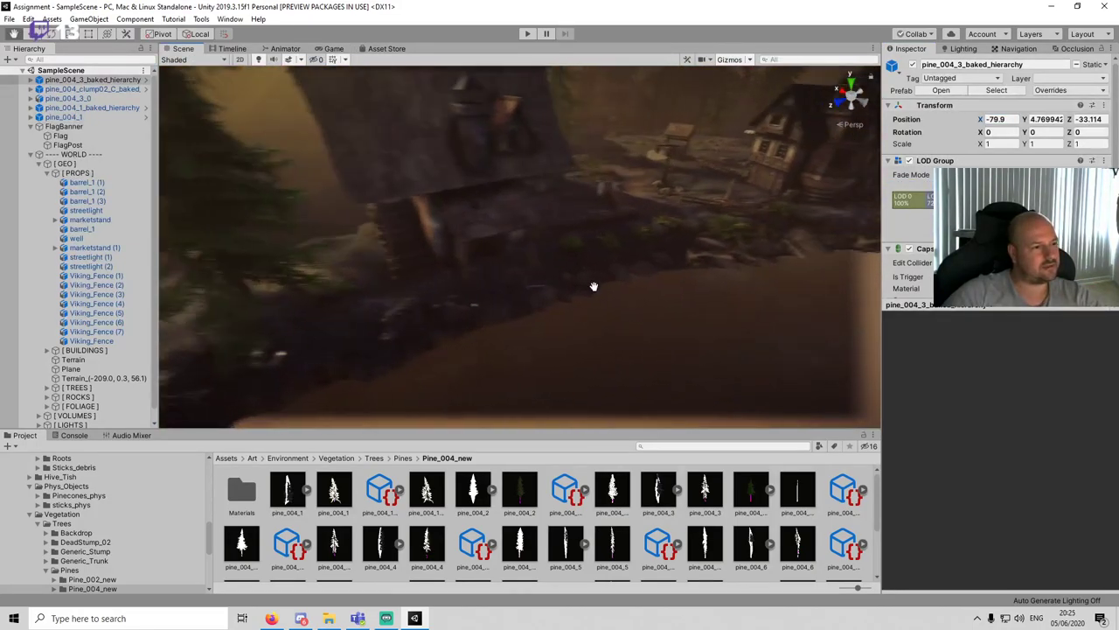
right_drag(593, 286, 563, 393)
scroll(441, 559, down, 3)
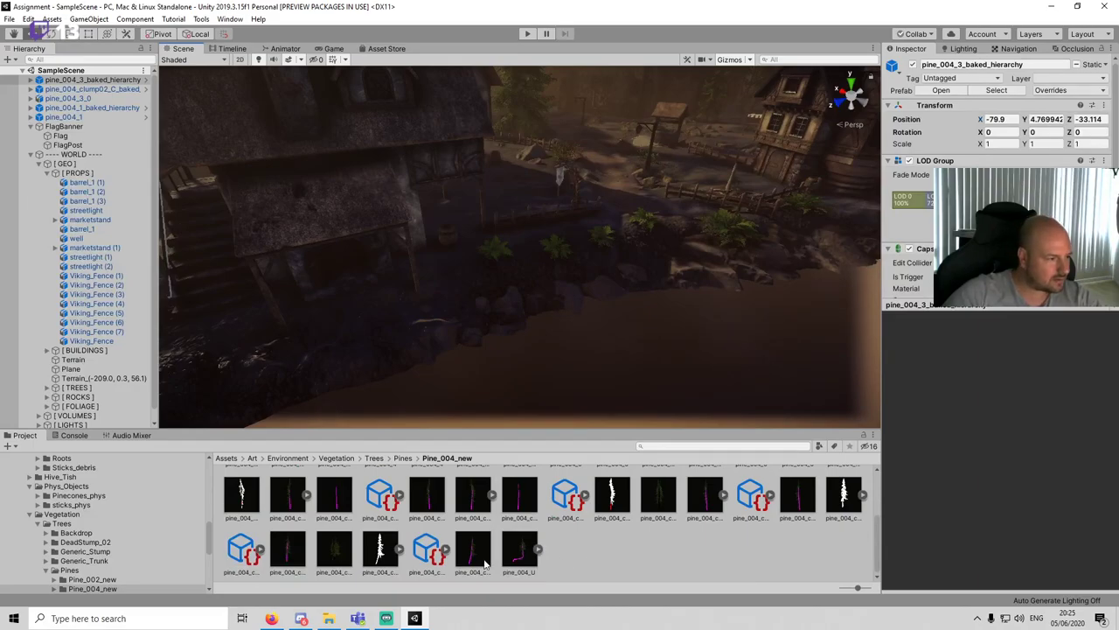
drag(483, 564, 487, 362)
scroll(591, 369, up, 2)
scroll(577, 385, down, 3)
scroll(563, 368, up, 1)
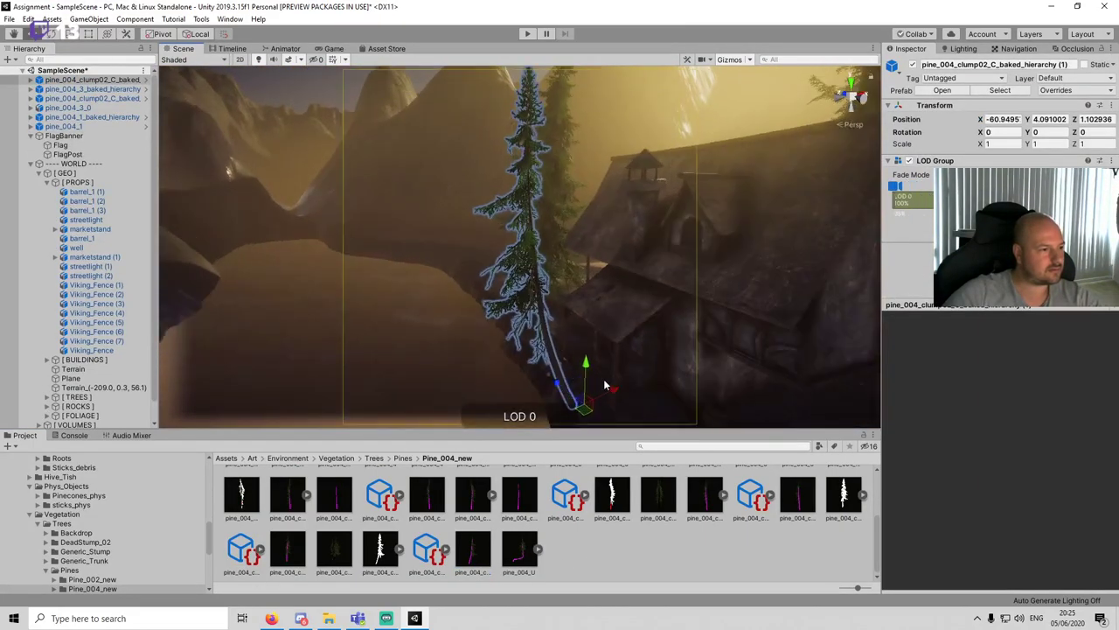
Step: Move the new pine_004_clump02_C tree to X -60.56, Y 3.88 and Z -3.7, checking its placement in the Game view
middle_drag(606, 384, 596, 310)
drag(579, 310, 603, 336)
click(330, 49)
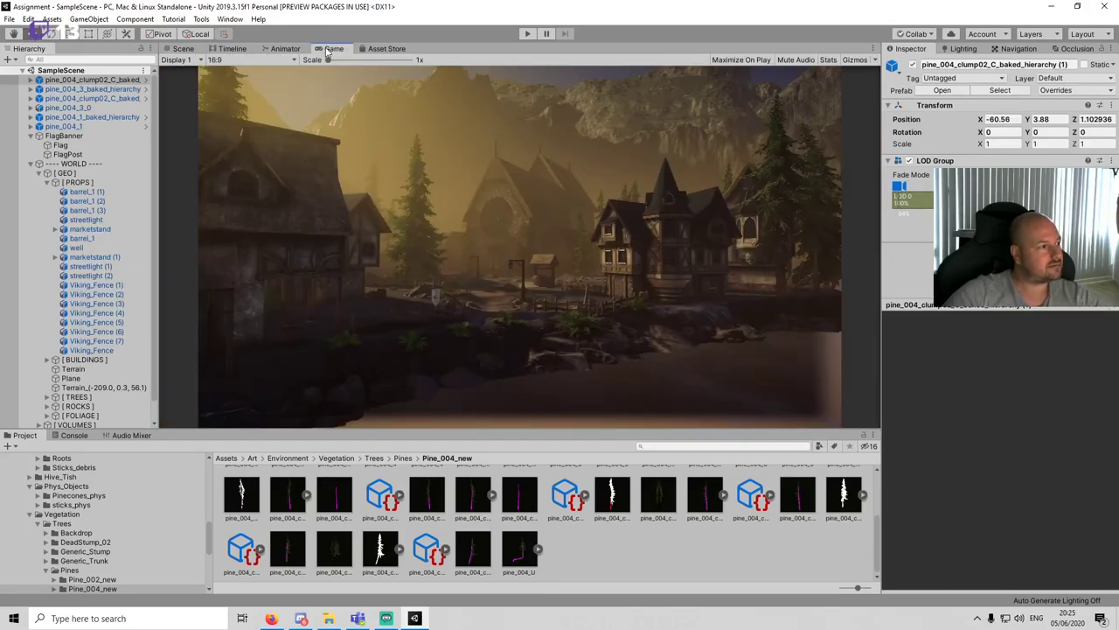
click(1086, 119)
text(4.3)
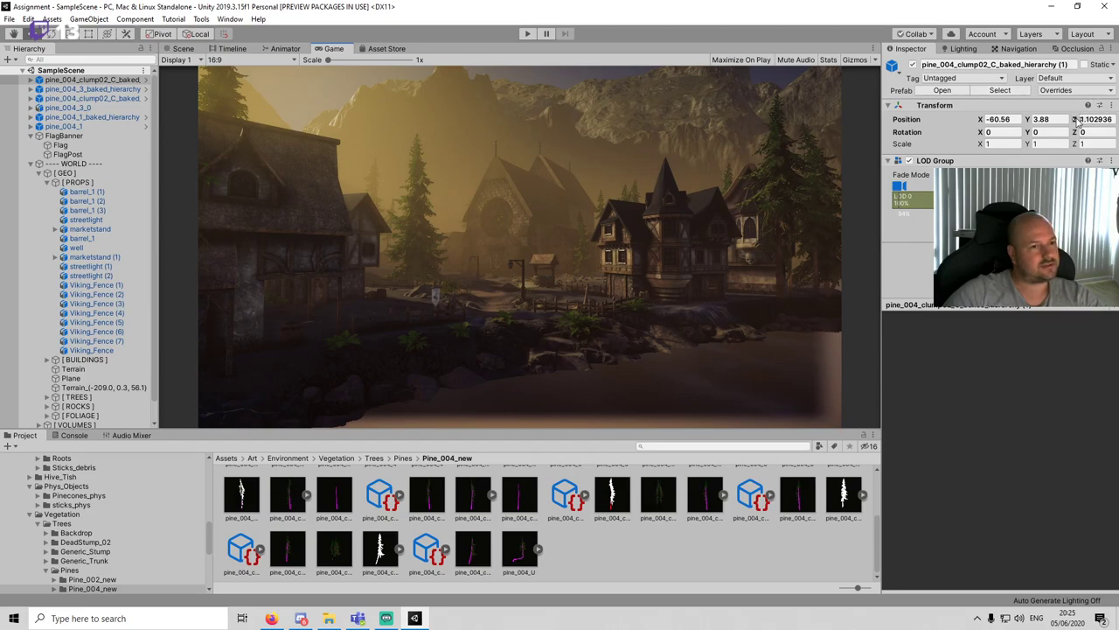
drag(1082, 122, 1067, 122)
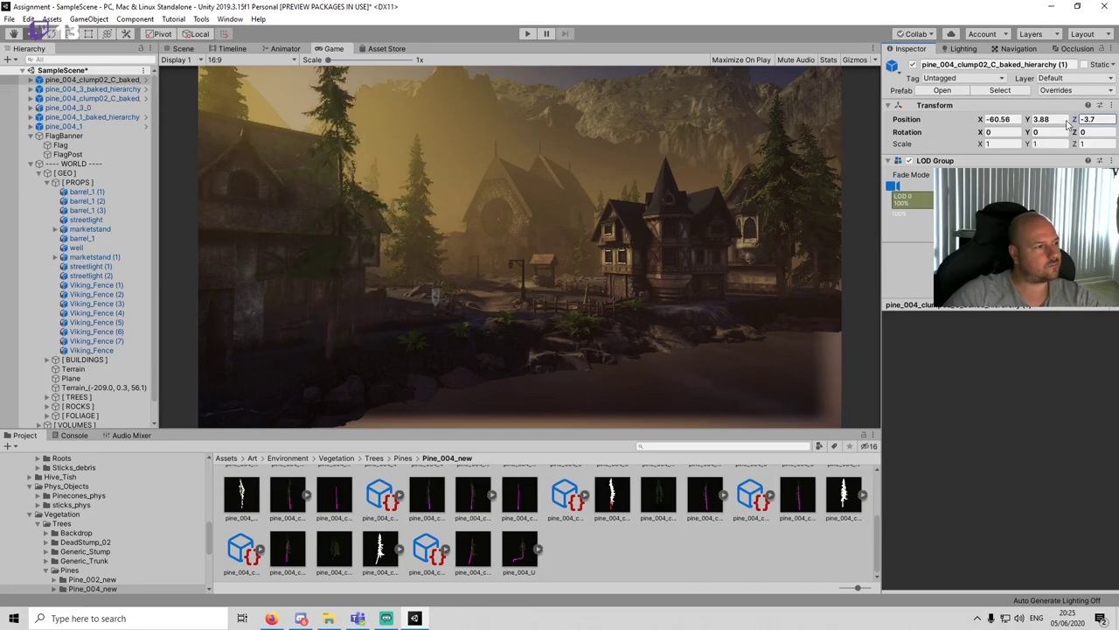
Step: Sink the leaning pine's trunk into the ground beside the house, moving it to X -61.21 and Y 3.422
click(183, 48)
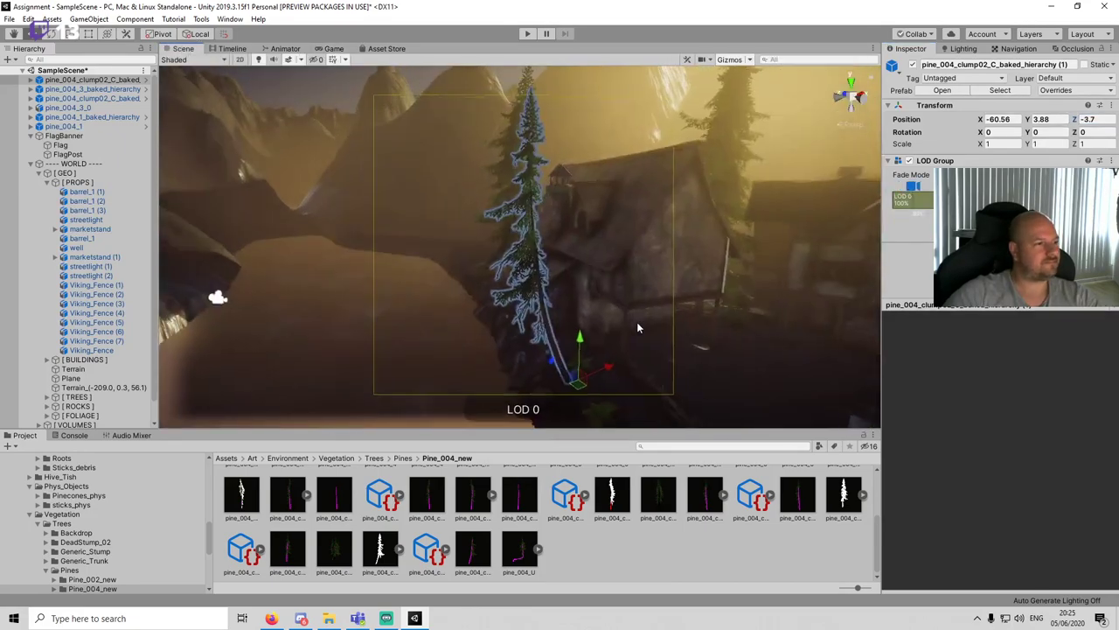
scroll(638, 328, up, 3)
middle_drag(651, 393, 608, 270)
scroll(608, 271, up, 6)
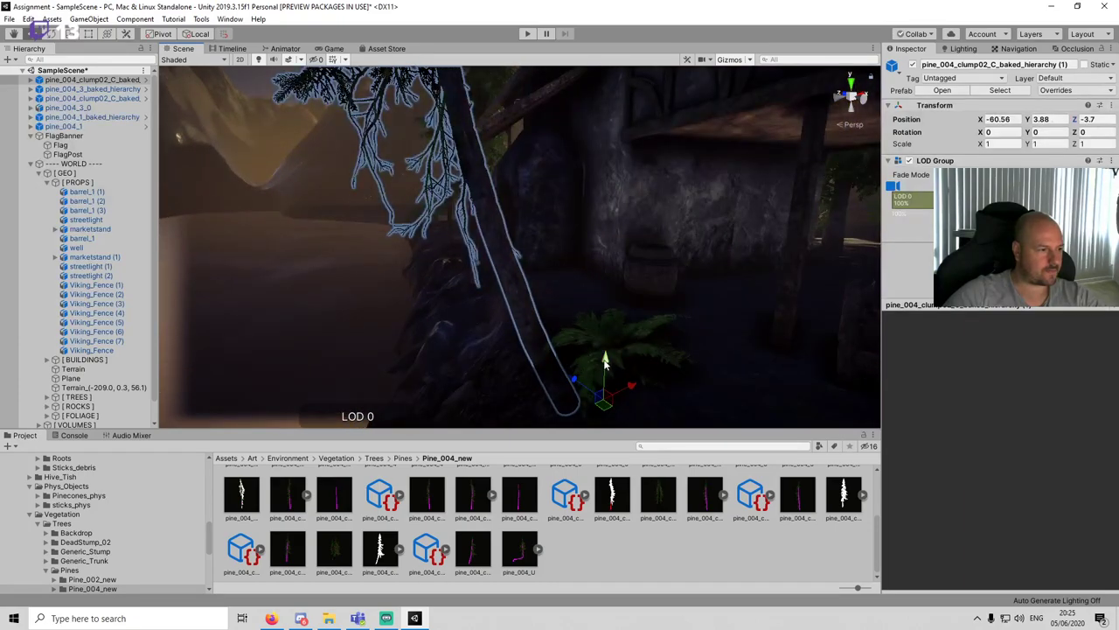
mouse_move(605, 363)
mouse_down()
mouse_move(602, 390)
mouse_move(587, 366)
mouse_up()
scroll(603, 388, down, 3)
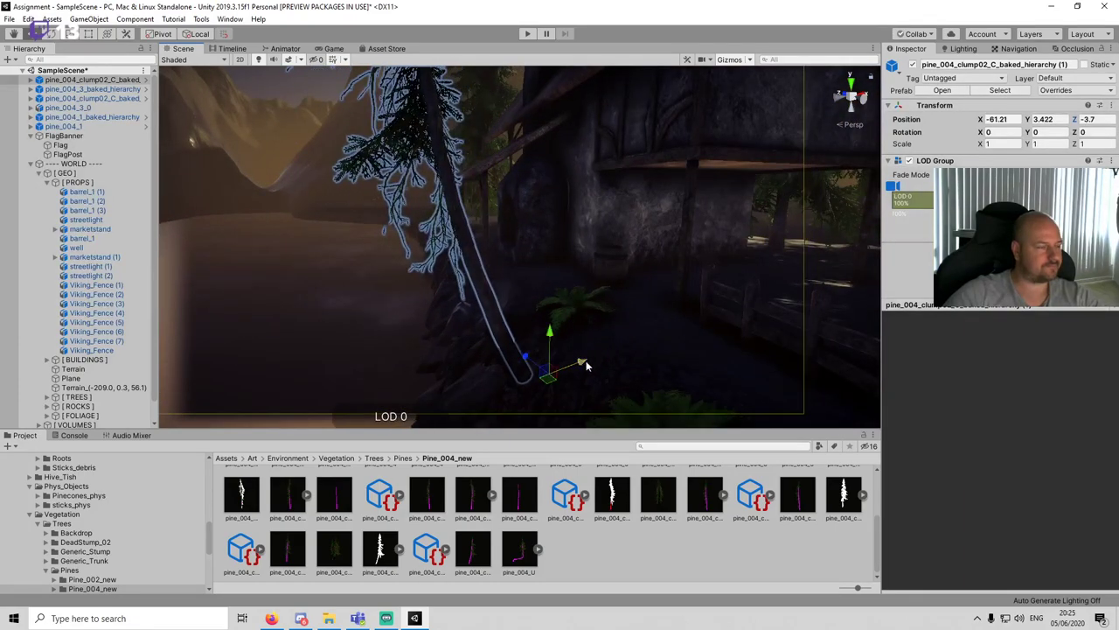
Step: Run the scene in a maximized Game view to check the leaning pine in front of the large house, and stop the run
click(528, 34)
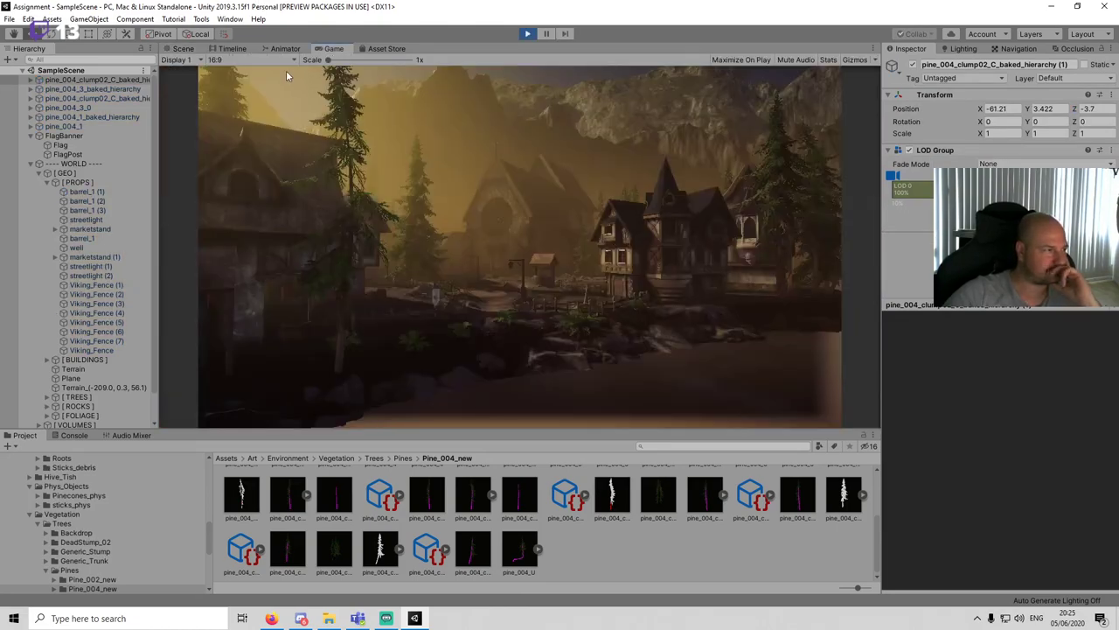
right_click(324, 52)
click(349, 88)
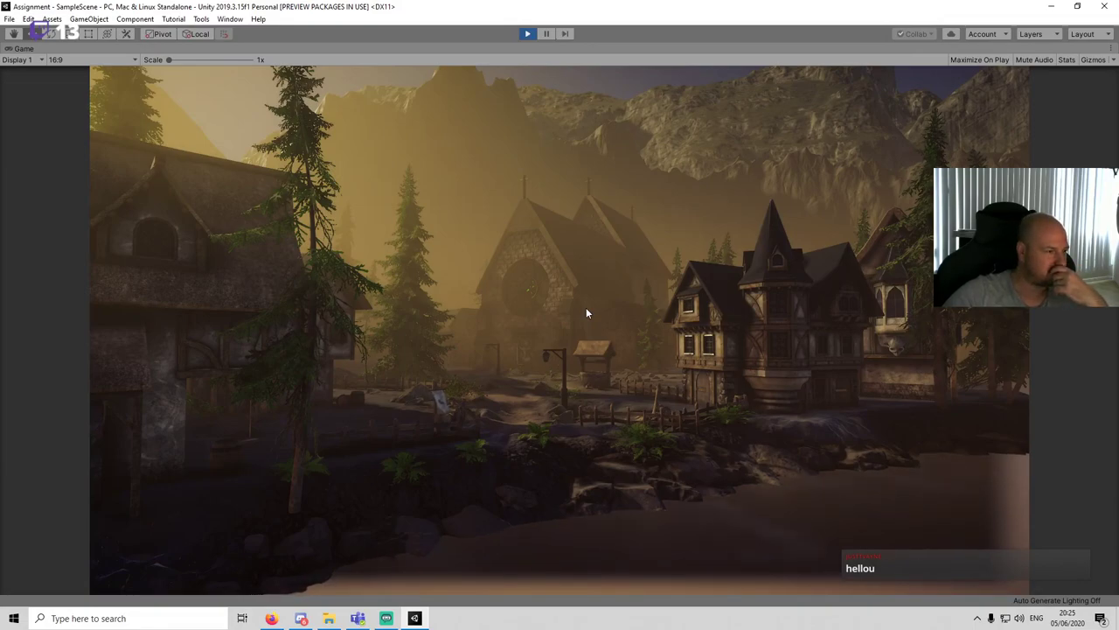
click(528, 33)
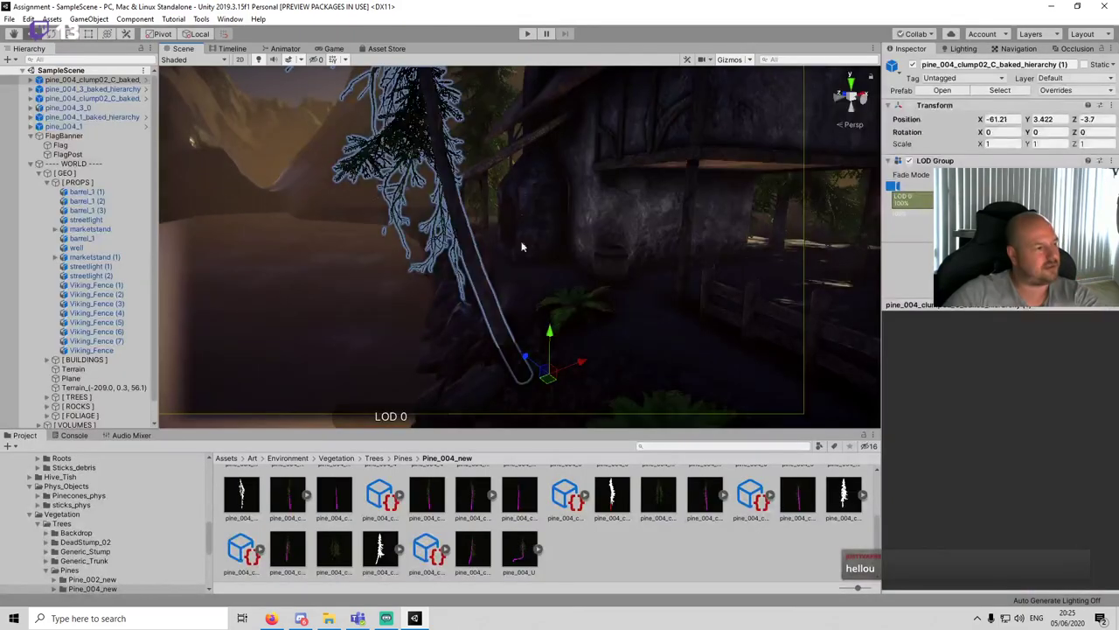
Step: Delete the leaning pine_004_clump02_C tree in front of the large house and save the scene
key(ctrl+s)
alt+drag(600, 313, 618, 283)
scroll(604, 296, up, 6)
scroll(636, 313, up, 2)
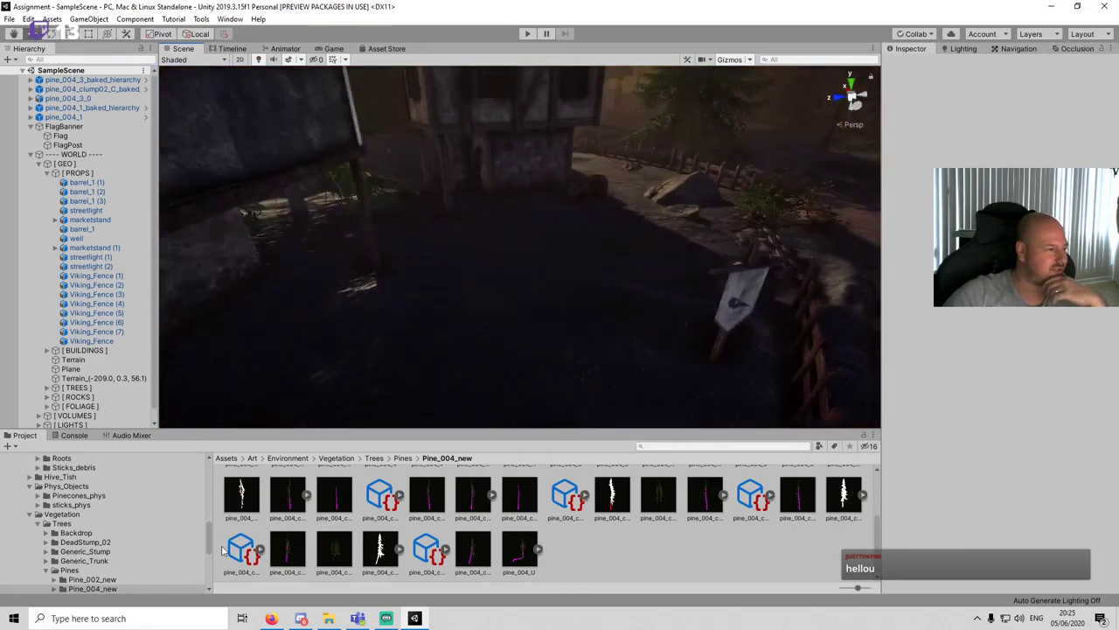
Step: Place a Bush_b1_4x4x4_PF bush from the Megascans Bush_b folder on the ground near the flag banner and the rock
scroll(120, 545, up, 5)
scroll(123, 535, up, 5)
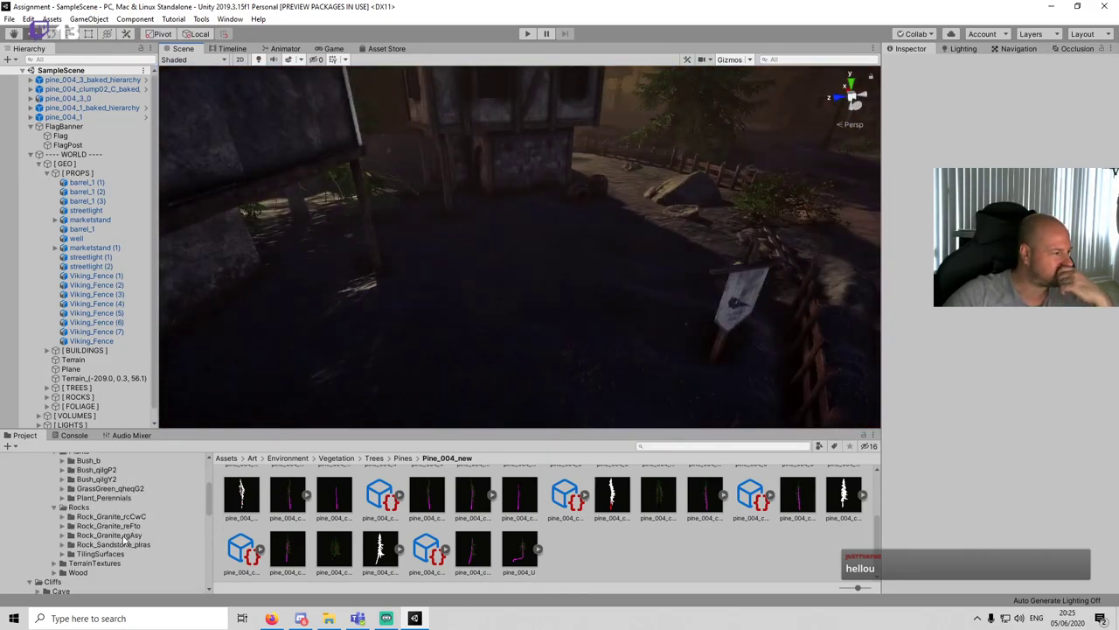
click(103, 496)
drag(339, 505, 674, 273)
key(f)
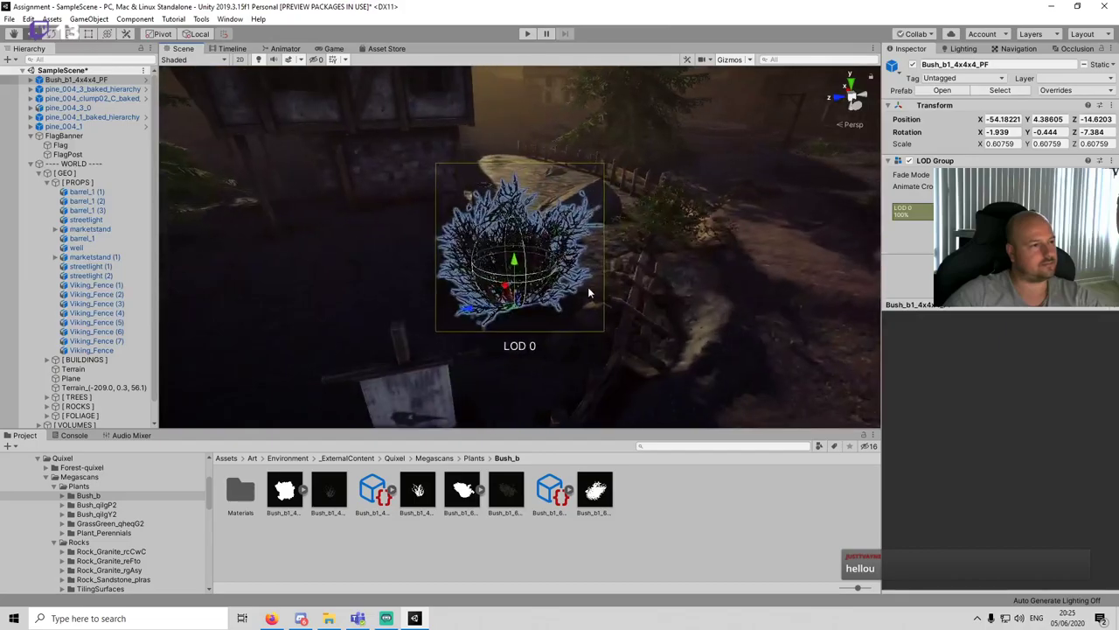
Step: Scale the Bush_b1_4x4x4_PF bush down uniformly to about 0.499 and save the scene
alt+drag(526, 320, 743, 254)
scroll(540, 322, up, 4)
key(r)
drag(532, 343, 522, 351)
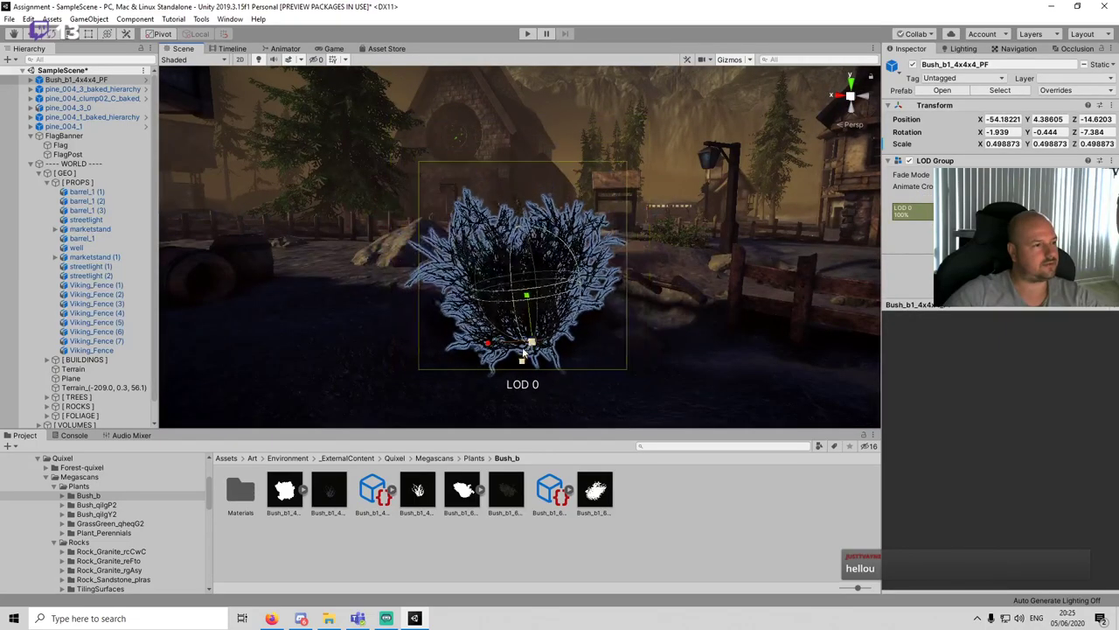
click(589, 342)
scroll(591, 341, down, 4)
key(ctrl+s)
Step: Place a Bush_qilgP2_6x6x4_PF bush in front of the wooden fence near the ferns and adjust its position
alt+drag(608, 333, 521, 377)
scroll(559, 352, down, 4)
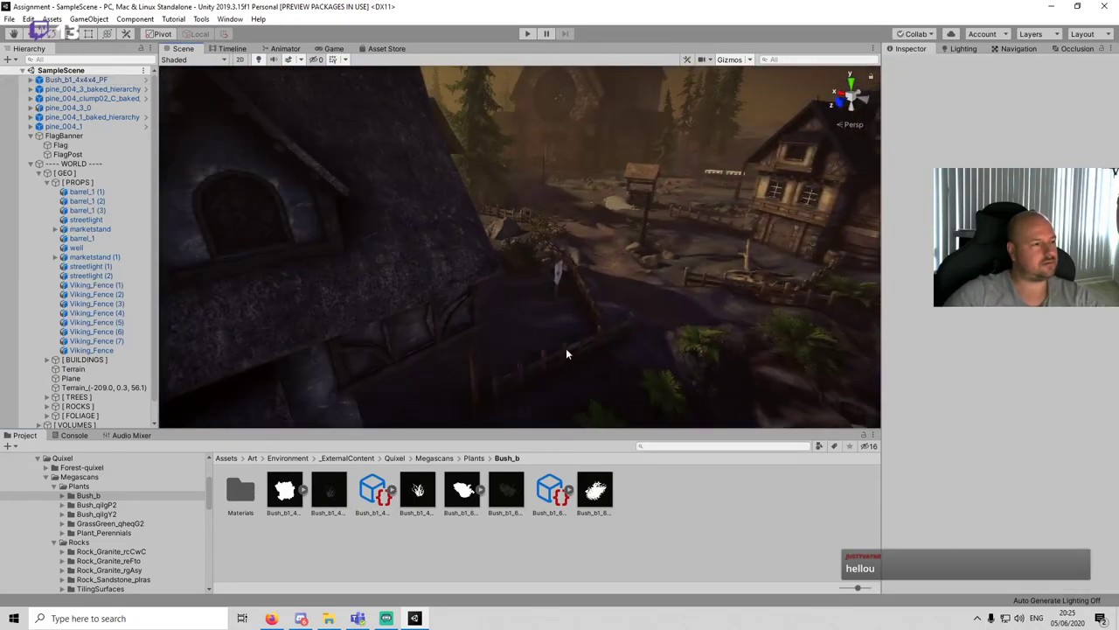
middle_drag(566, 351, 545, 287)
alt+drag(545, 287, 559, 353)
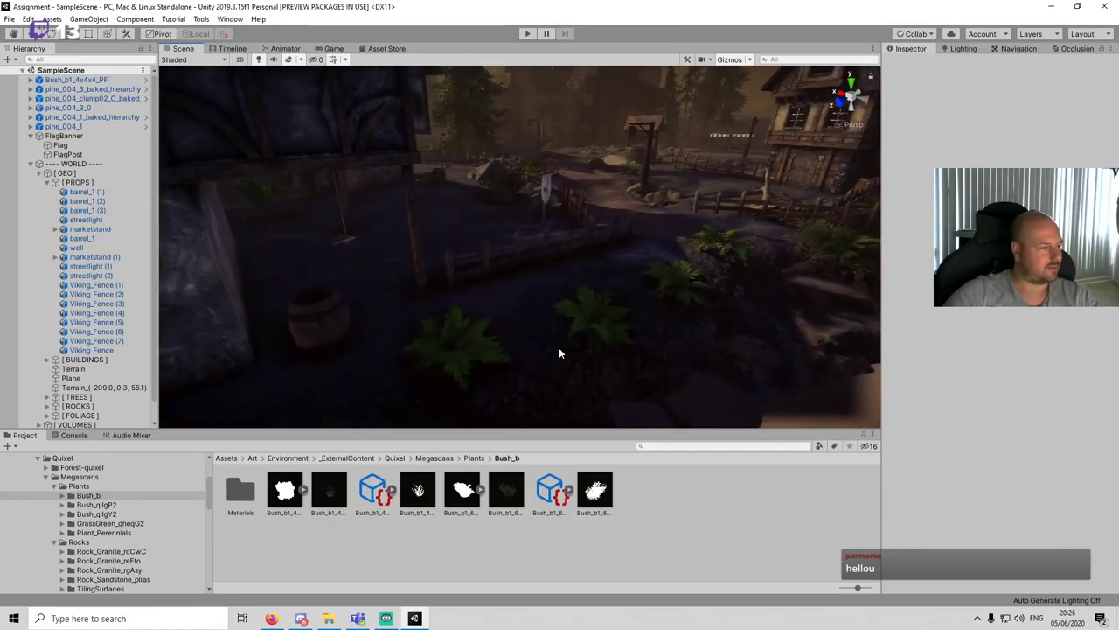
click(96, 505)
drag(328, 489, 508, 318)
key(f)
key(w)
drag(538, 280, 565, 302)
click(584, 513)
scroll(565, 302, down, 3)
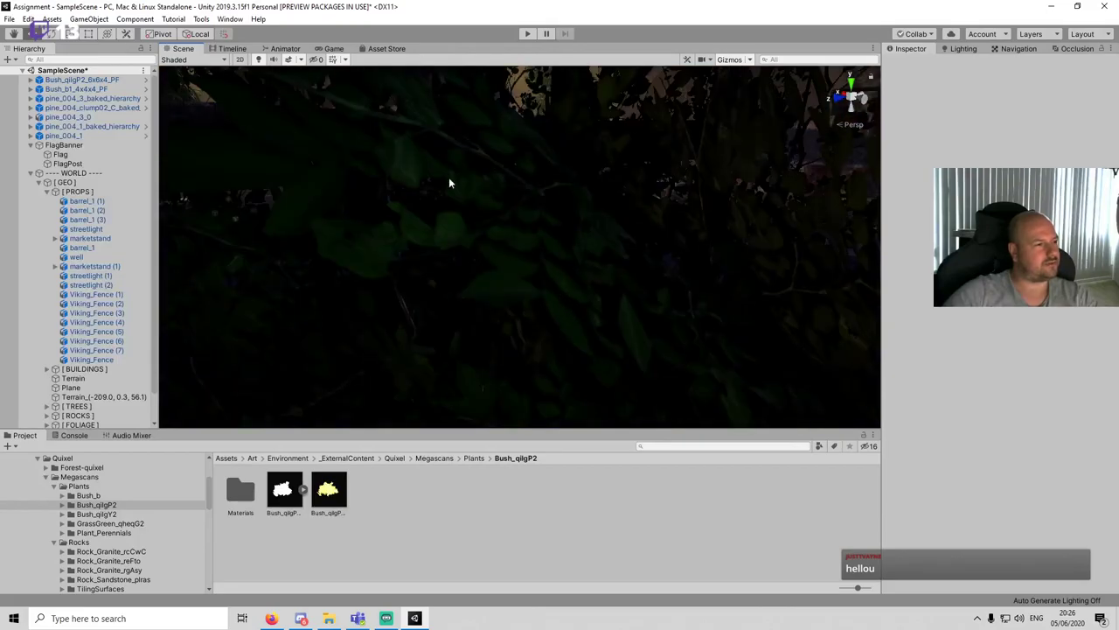
Step: Turn off the Scene view effects to inspect the Bush_qilgP2_6x6x4_PF bush by the fence, and delete the bush
click(293, 62)
key(s)
right_drag(540, 244, 566, 264)
key(w)
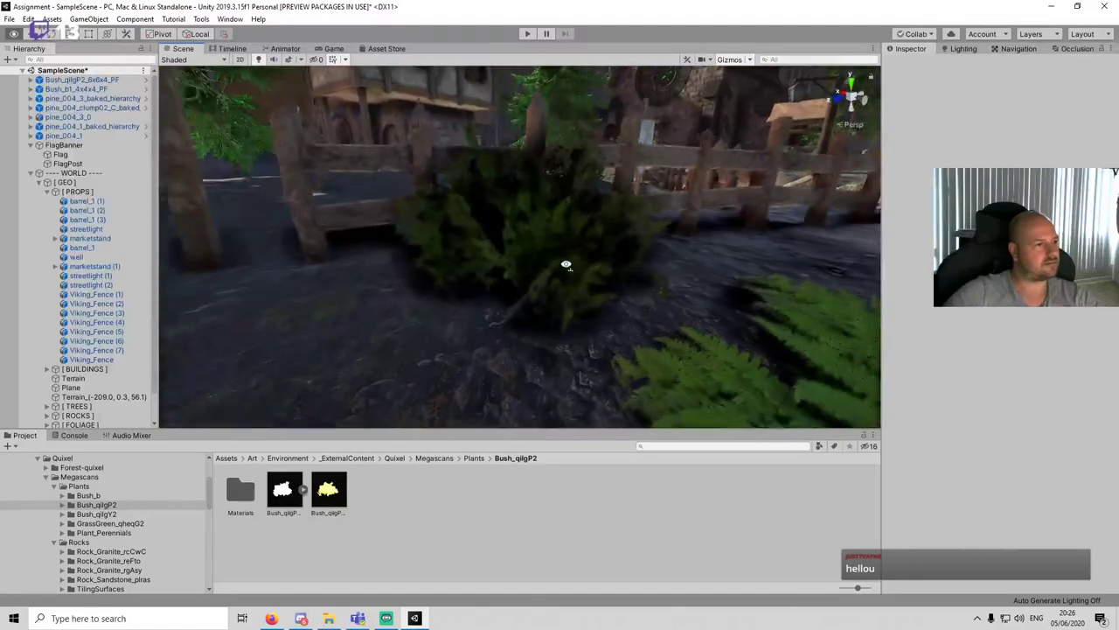
alt+drag(566, 265, 570, 262)
scroll(570, 262, up, 4)
click(561, 272)
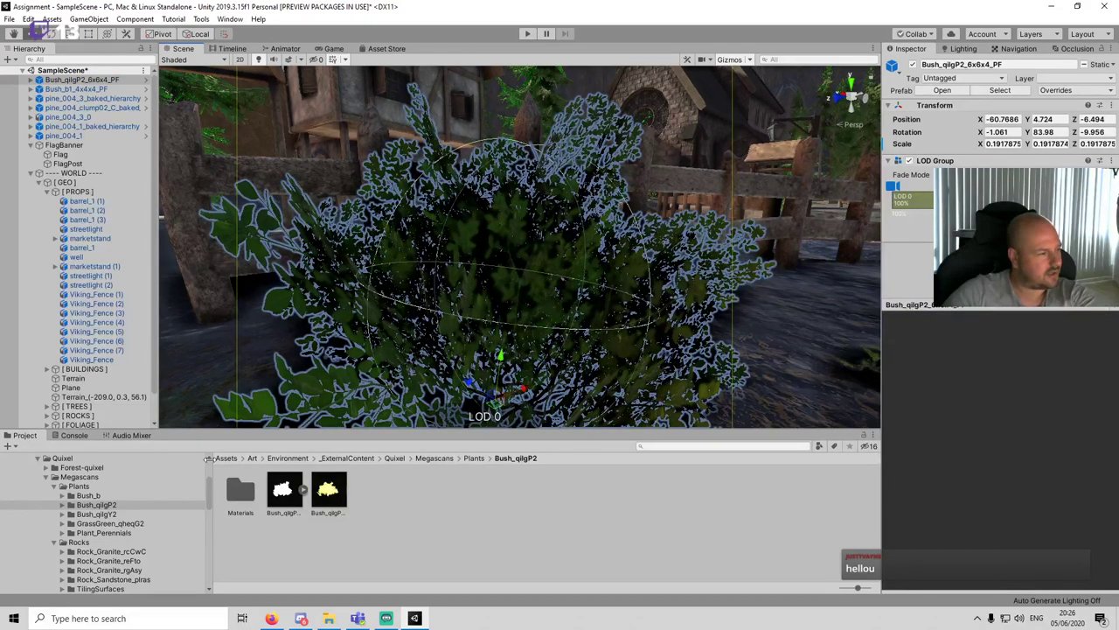
key(Delete)
Step: Look through the Megascans plant folders and place a Bush_qilgY2_2x2x4_PF bush in front of the fence near the ferns
scroll(128, 542, down, 2)
click(117, 489)
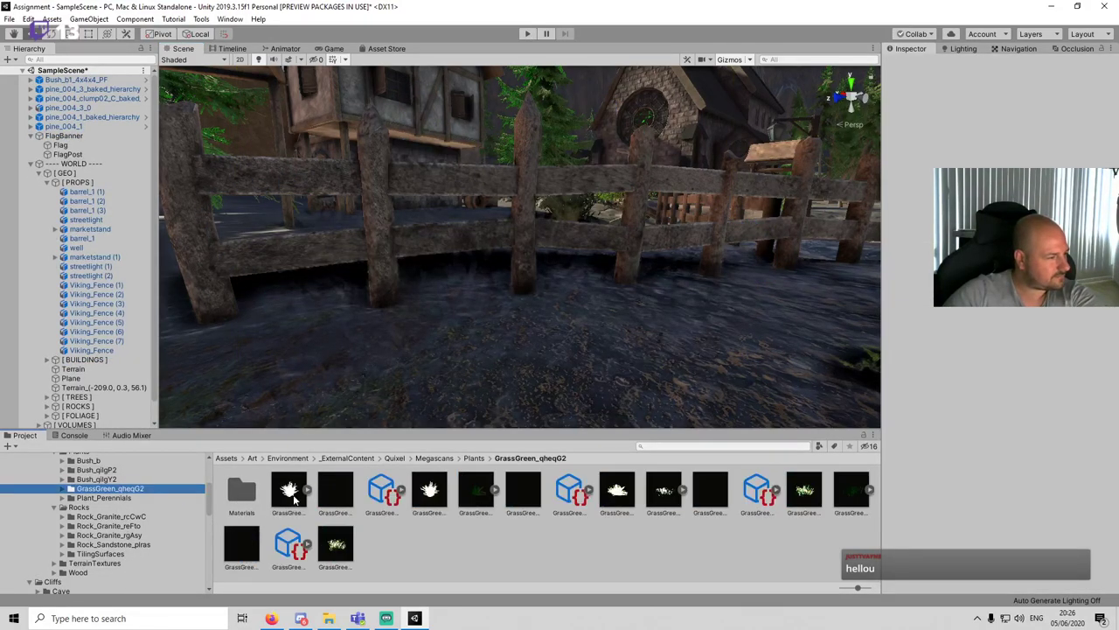
click(96, 469)
click(331, 498)
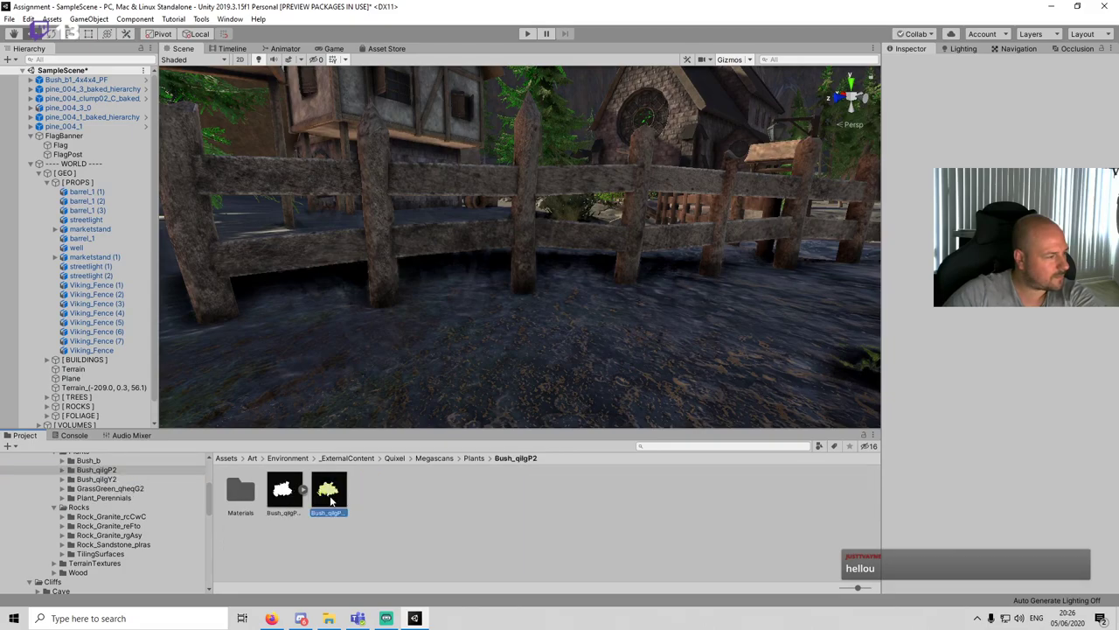
click(98, 479)
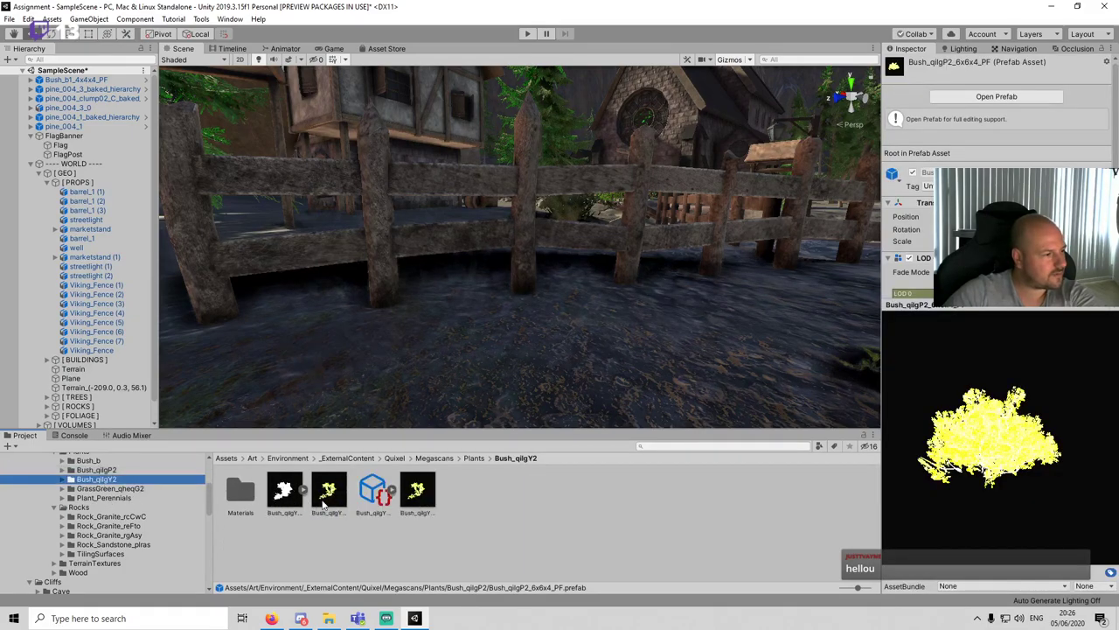
drag(329, 490, 603, 330)
key(f)
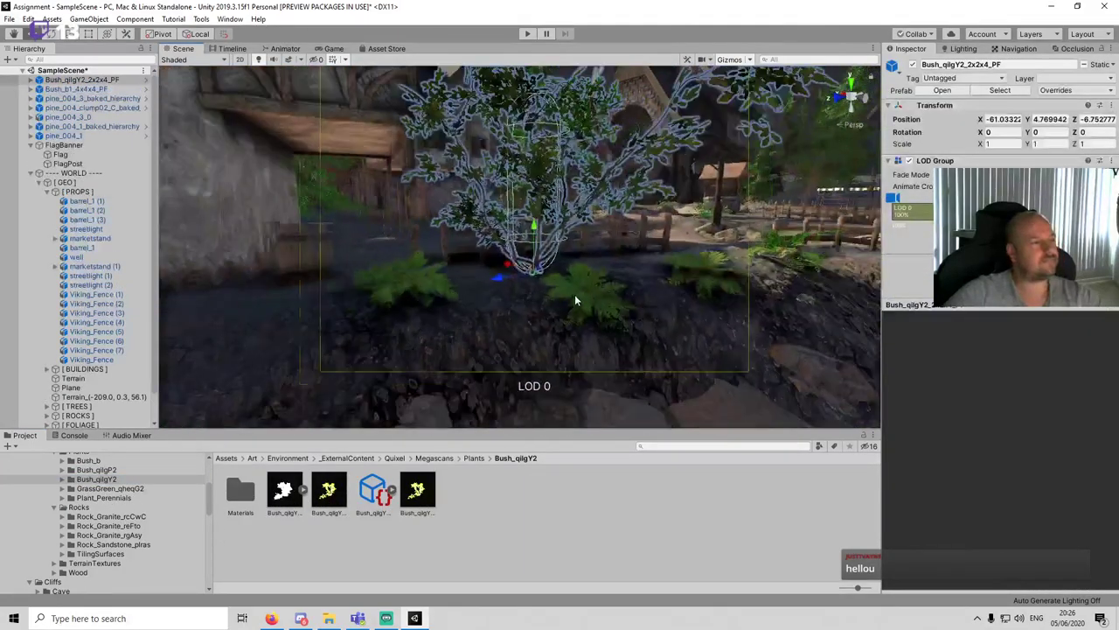
Step: Turn the Scene view effects back on, inspect the Bush_qilgY2_2x2x4_PF bush by the fence, and delete it
click(291, 61)
click(586, 471)
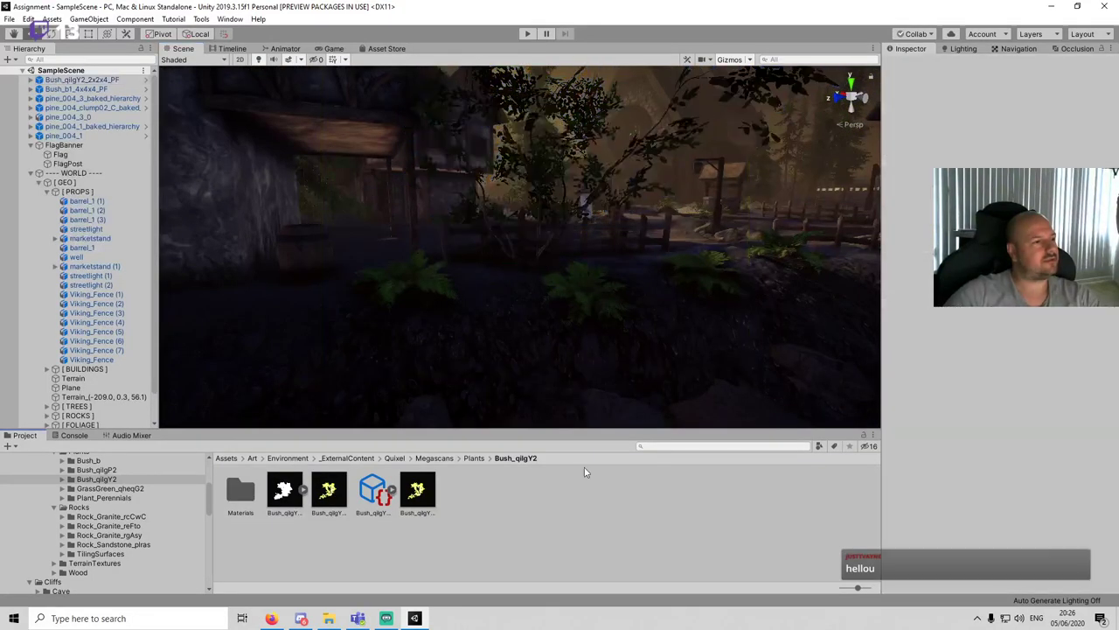
scroll(577, 273, down, 4)
alt+drag(578, 273, 667, 329)
right_drag(667, 329, 620, 250)
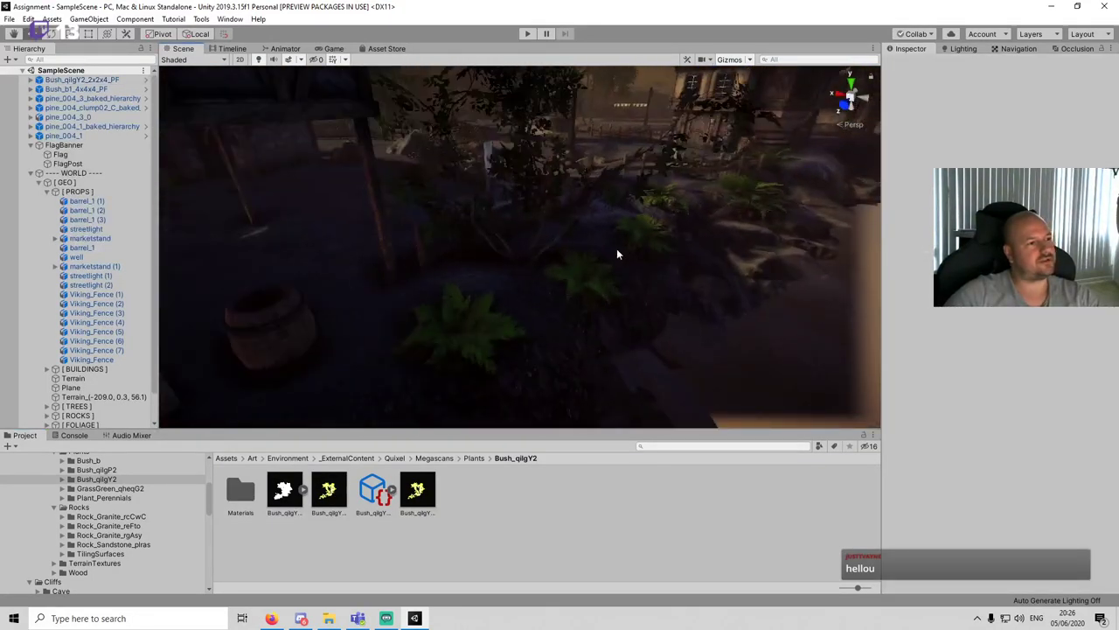
click(537, 240)
click(499, 165)
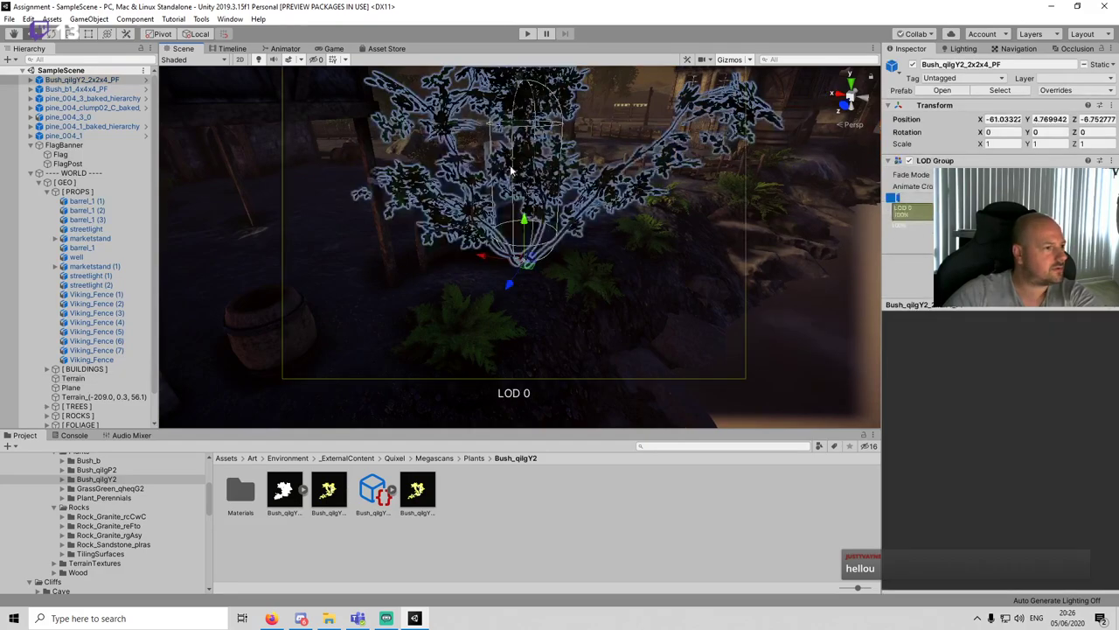
key(Delete)
Step: Look through the environment asset folders for other vegetation and open the Forest-quixel BroadleafShrub_01 folder
scroll(125, 551, down, 4)
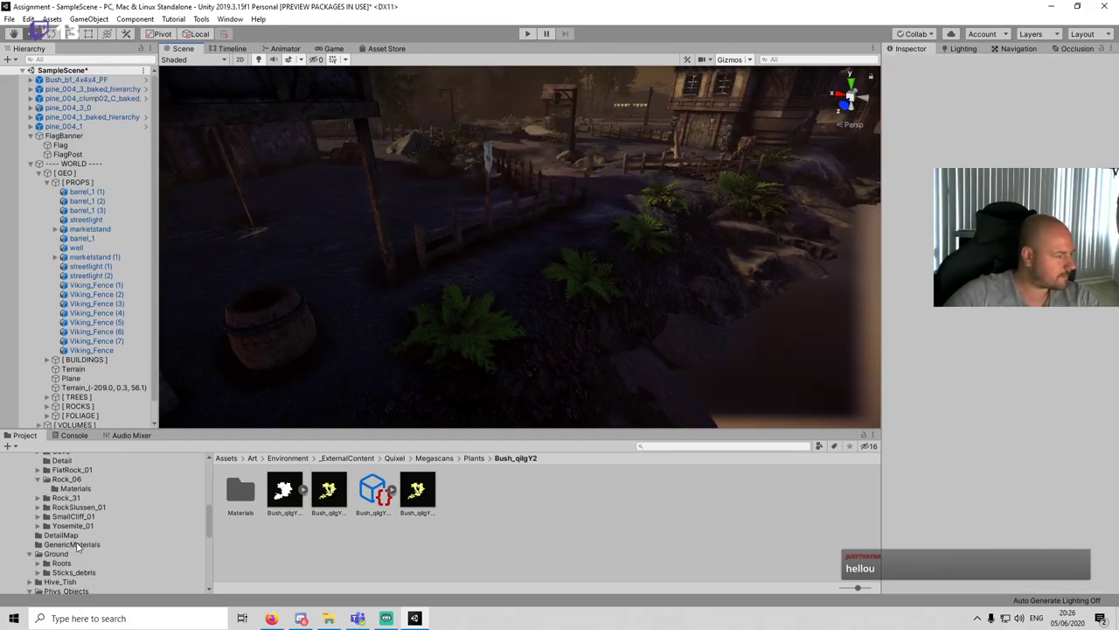
scroll(80, 546, down, 4)
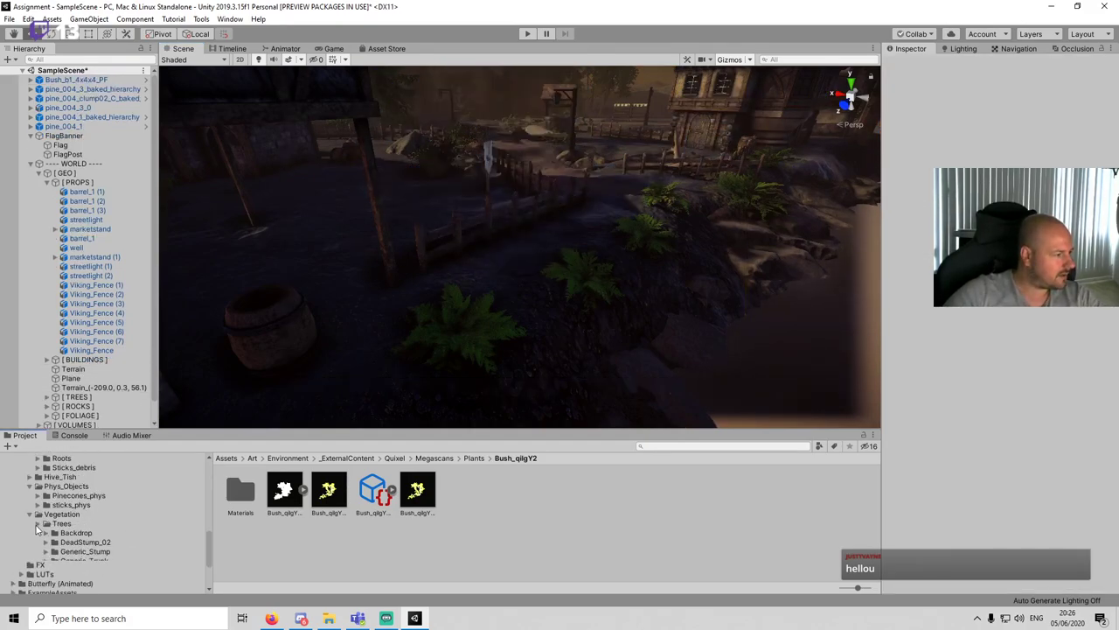
click(38, 524)
scroll(52, 516, up, 3)
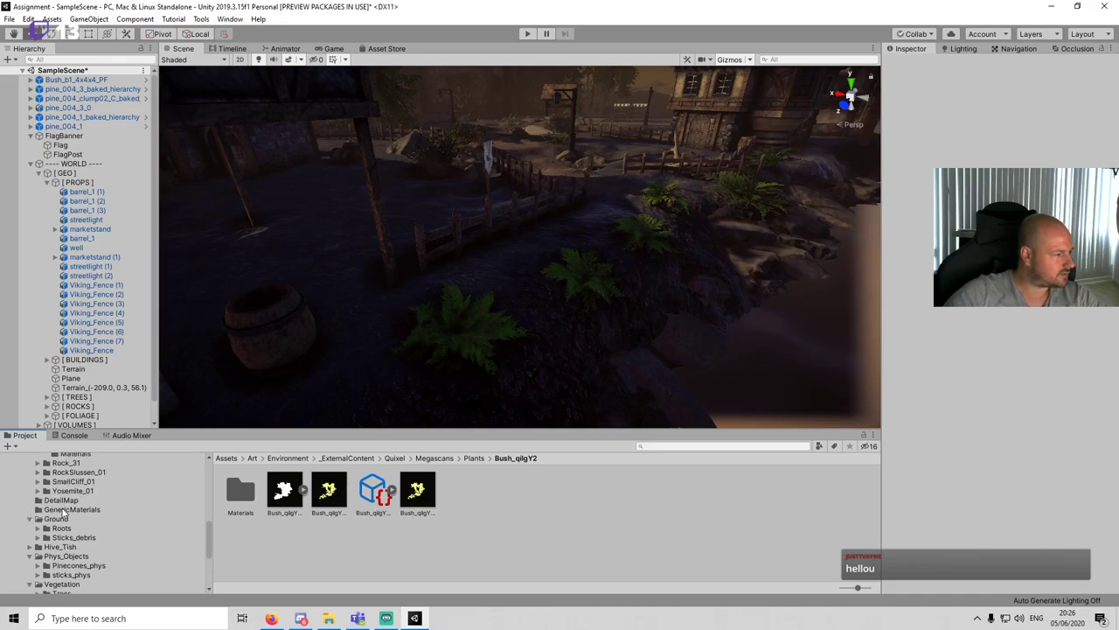
scroll(48, 529, up, 3)
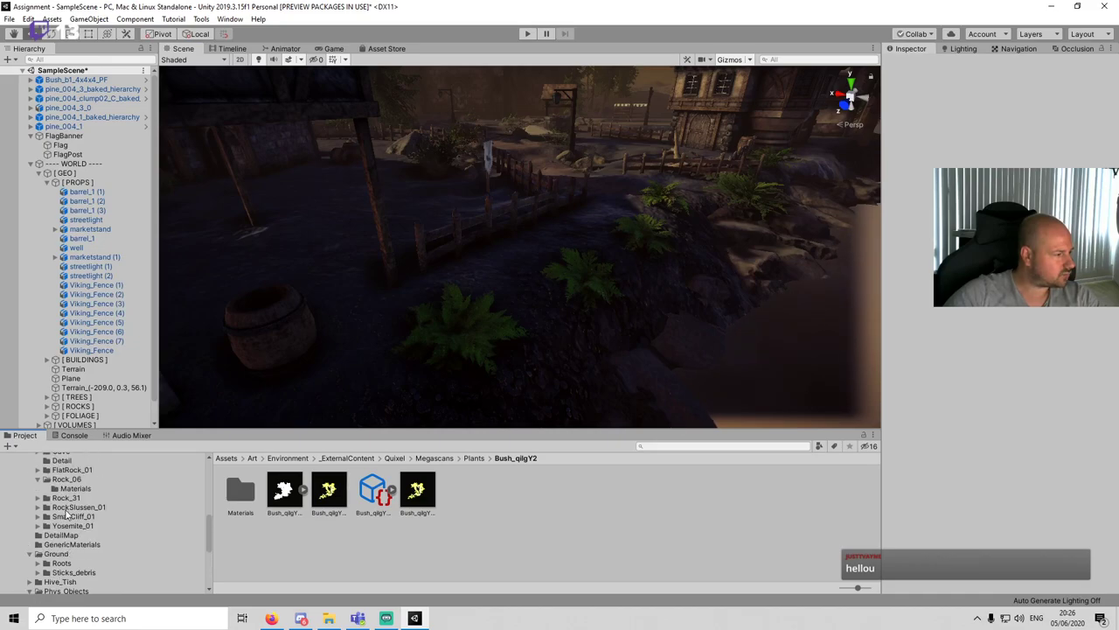
click(37, 514)
scroll(56, 518, up, 5)
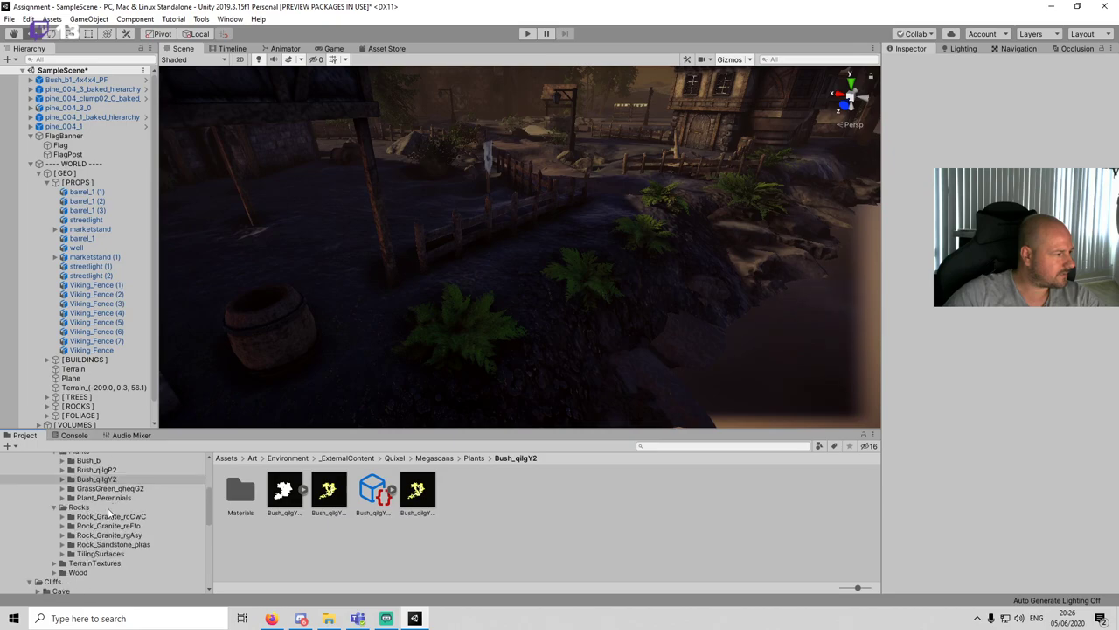
click(49, 547)
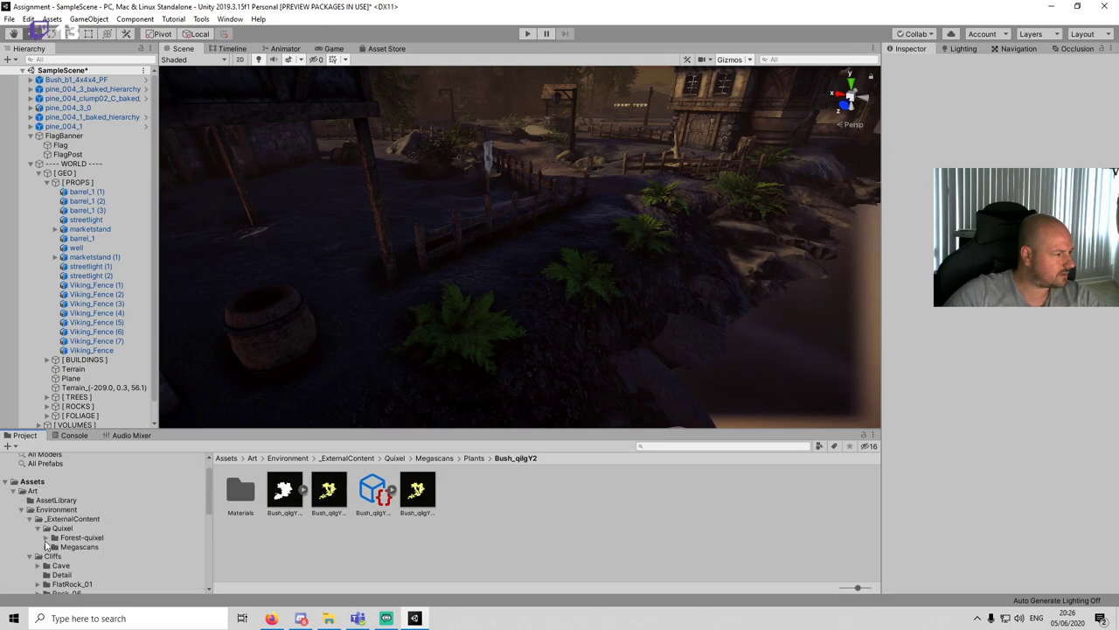
click(47, 536)
scroll(102, 541, down, 2)
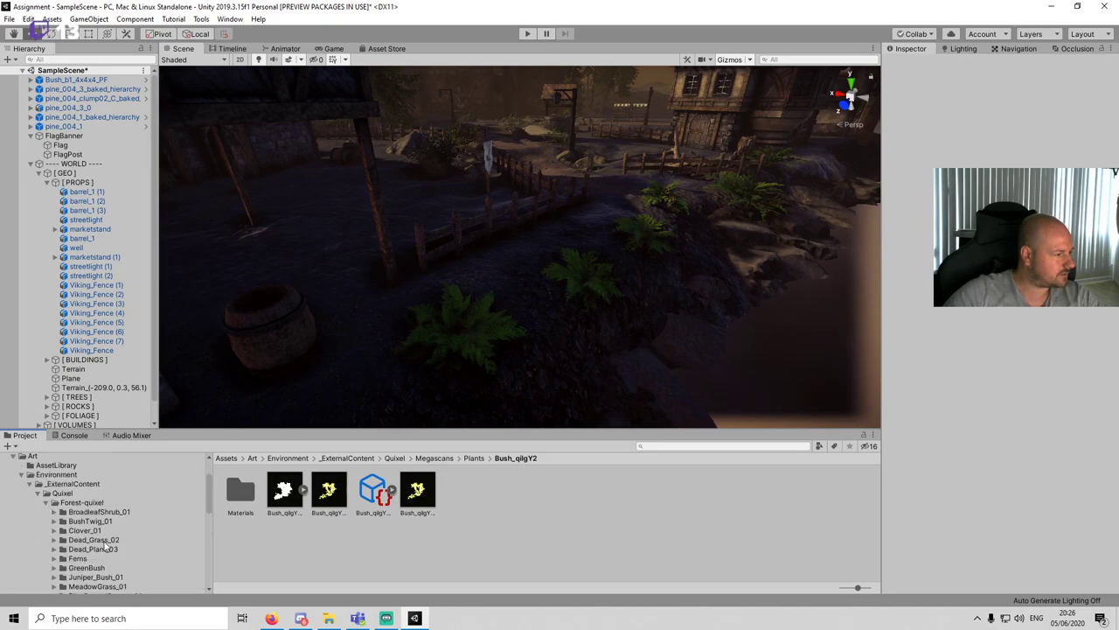
click(81, 502)
click(99, 512)
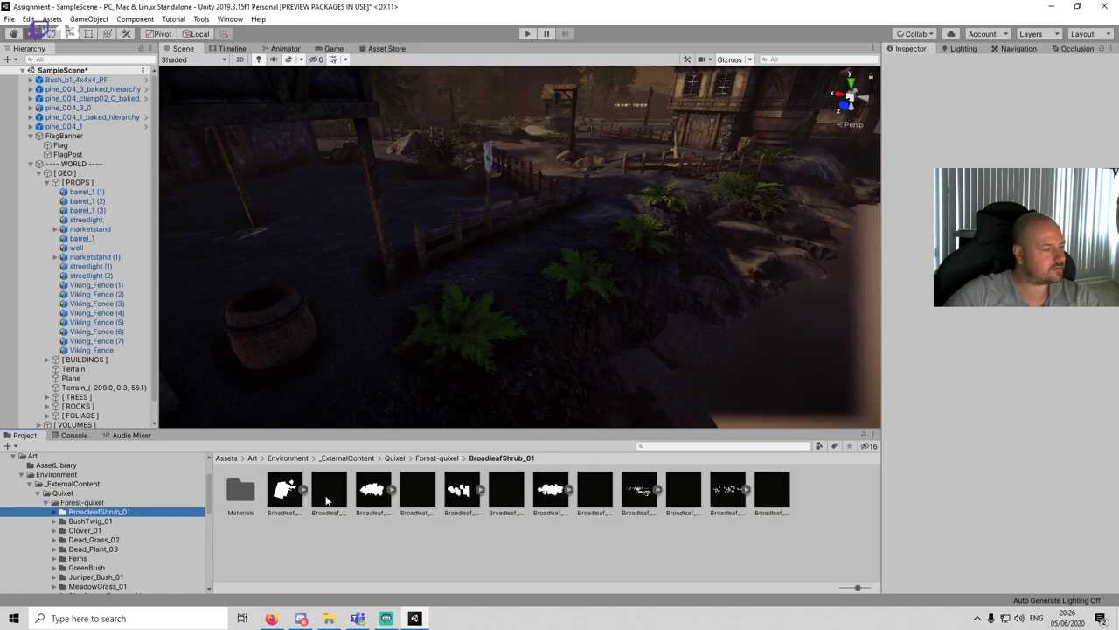
Step: Try a Broadleaf_Shrub_01_Var1_Prefab shrub on the ground behind the fence, inspect it up close, and delete it
drag(343, 498, 455, 229)
key(f)
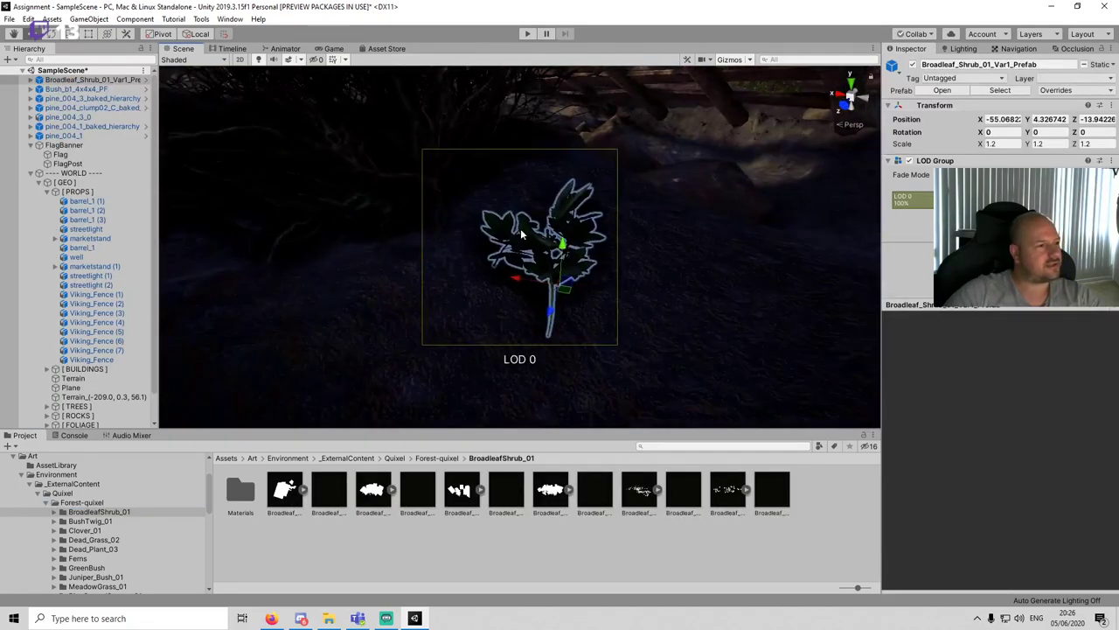
key(Delete)
Step: Place a Clover_01_Var3_Prefab patch from the Clover_01 folder on the ground between the wooden fence and the flag banner
click(85, 530)
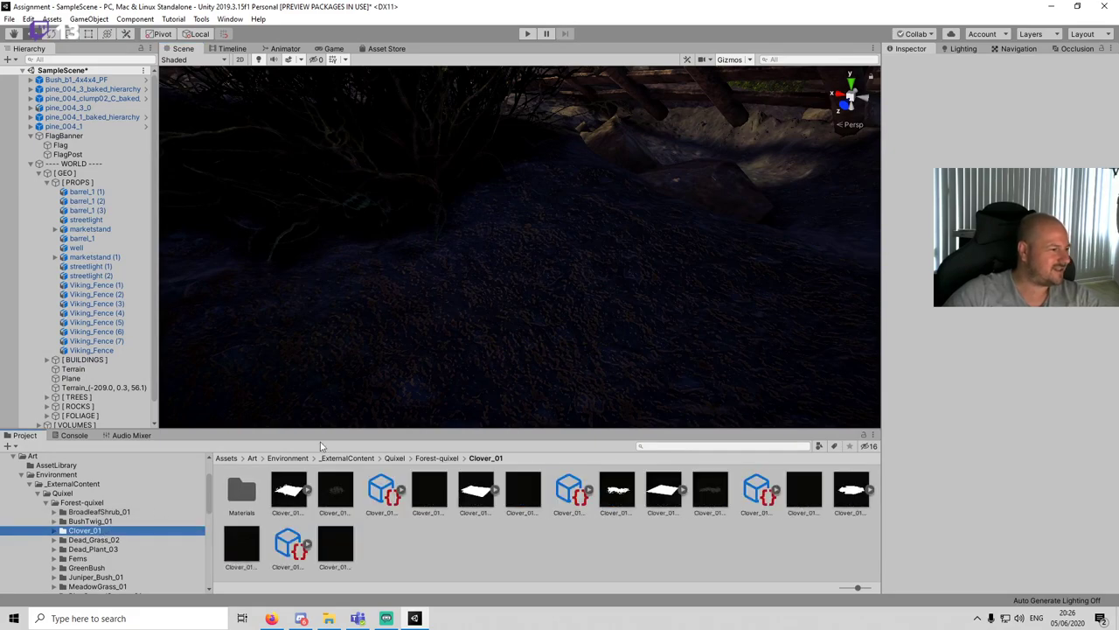
scroll(540, 326, down, 6)
middle_drag(620, 316, 523, 262)
right_drag(523, 262, 530, 511)
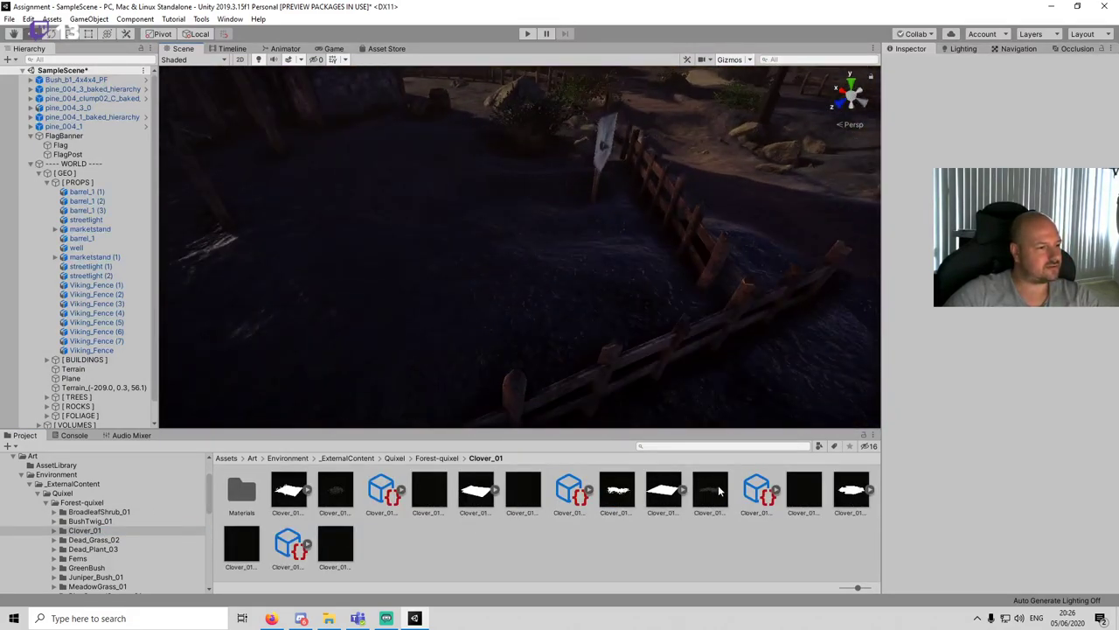
drag(719, 492, 395, 253)
drag(435, 288, 429, 306)
key(f)
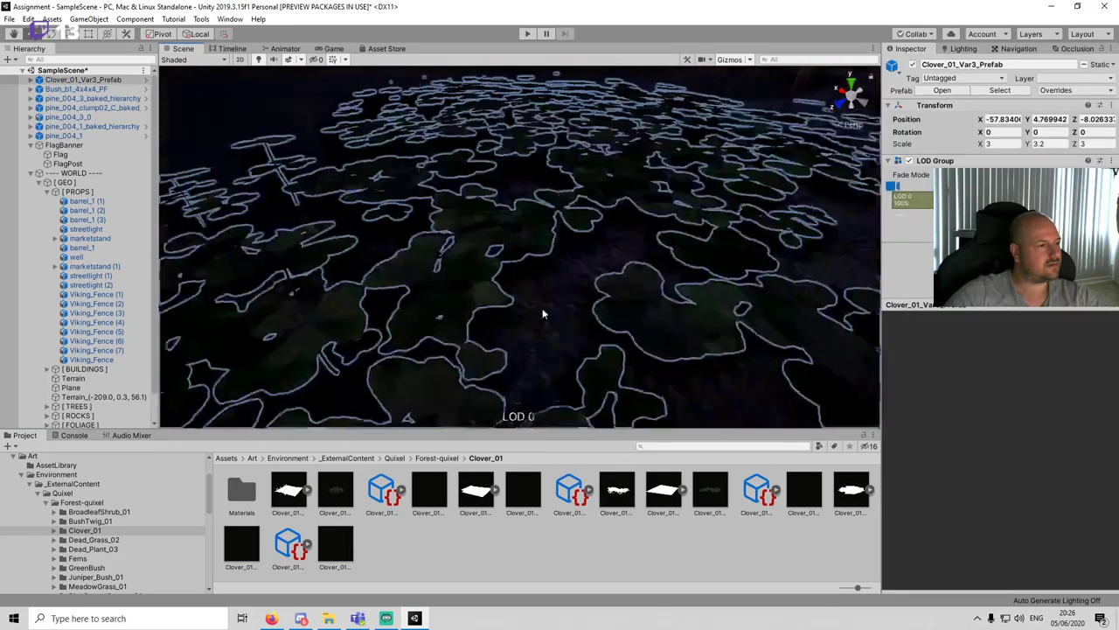
Step: Inspect the new clover patch from ground level and save the scene
scroll(521, 302, down, 6)
alt+drag(501, 292, 572, 271)
scroll(577, 268, up, 6)
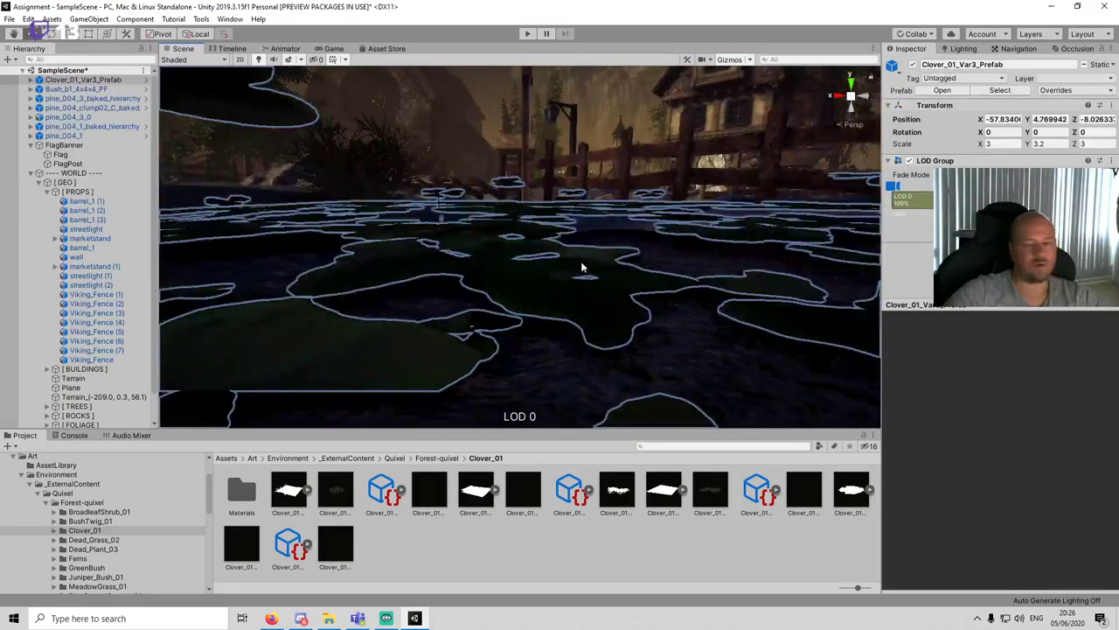
key(ctrl+s)
click(651, 539)
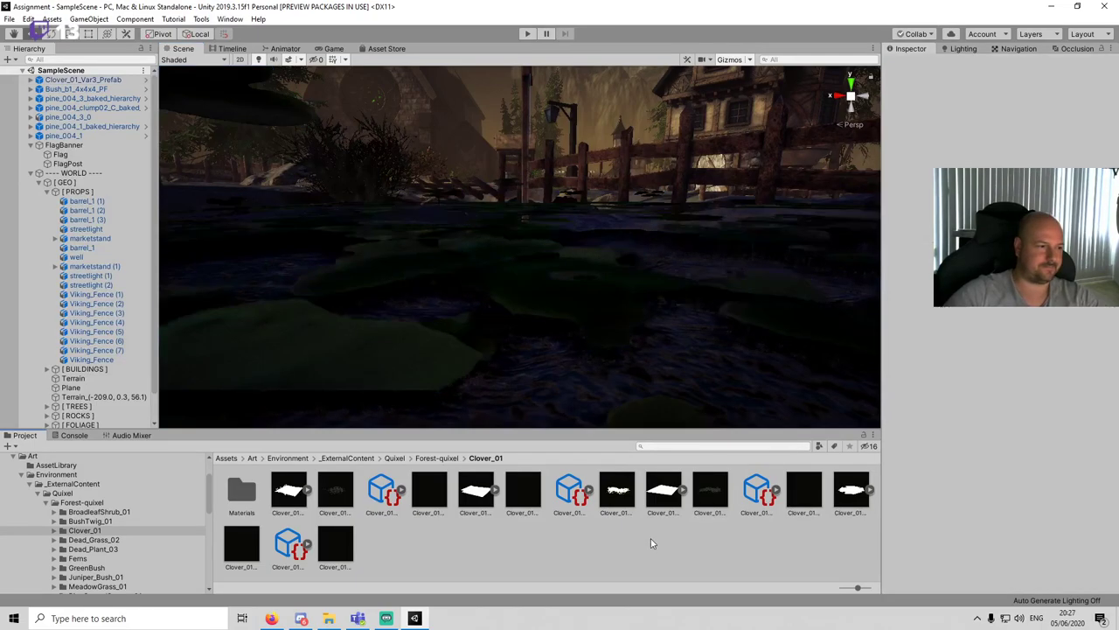
Step: Turn off the Scene view effects and fine-tune the clover patch's height against the ground
scroll(631, 298, down, 5)
alt+drag(630, 298, 532, 339)
click(290, 60)
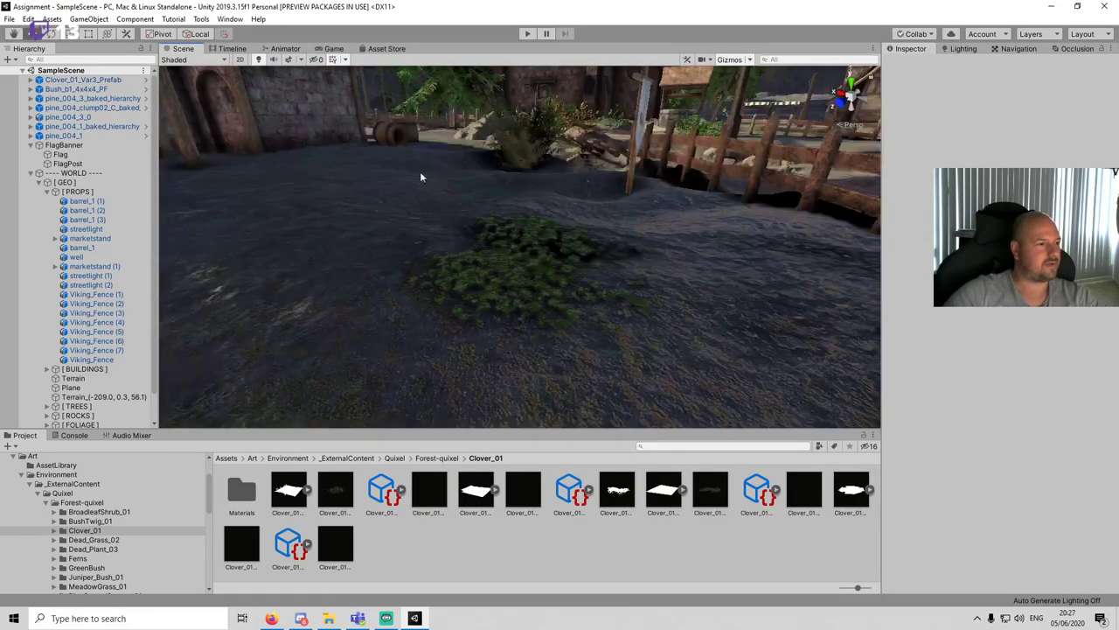
alt+drag(463, 259, 567, 248)
scroll(567, 249, up, 5)
click(568, 253)
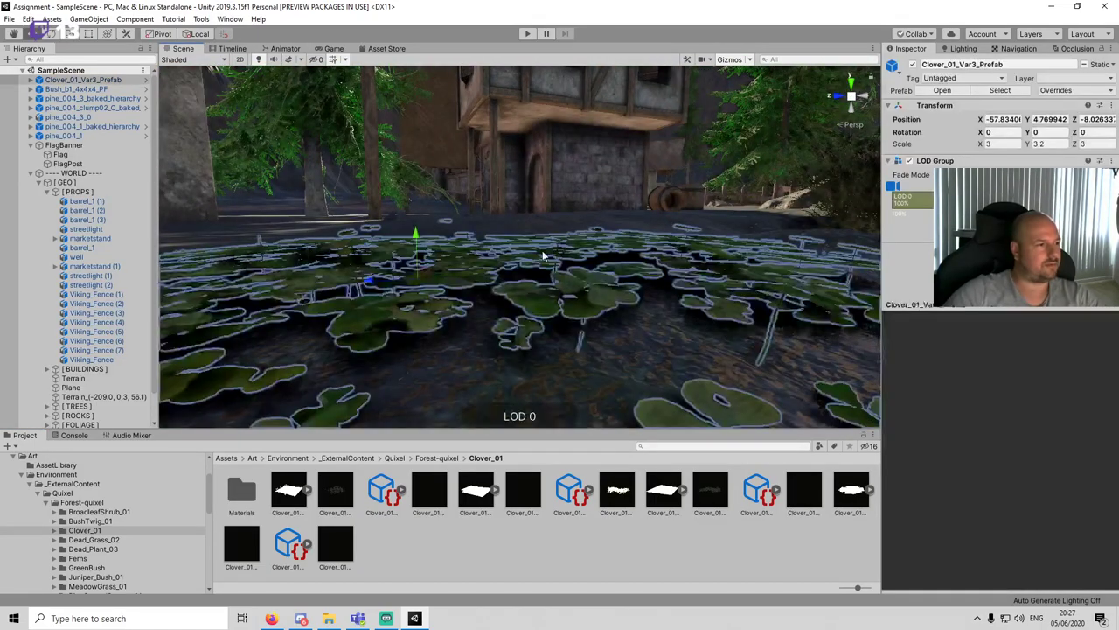
drag(415, 246, 415, 248)
click(590, 581)
Step: Place a Clover_01_Var3_Prefab_baked_single patch beside the first clover patch, inspect it up close, and save the scene
scroll(550, 313, down, 5)
alt+drag(550, 312, 697, 404)
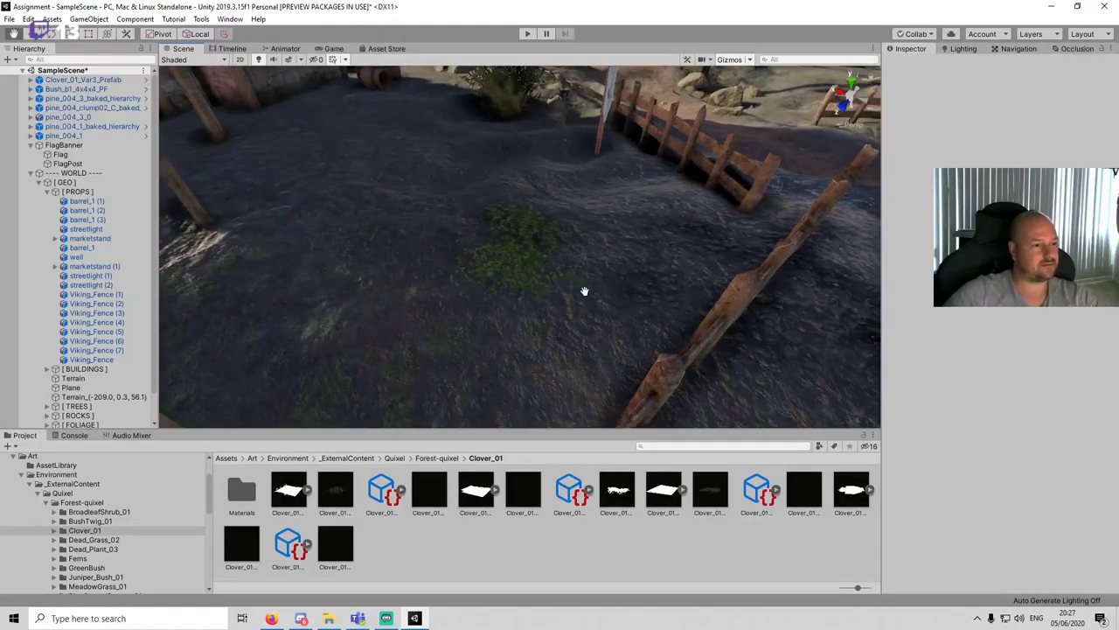
drag(570, 490, 430, 293)
click(432, 298)
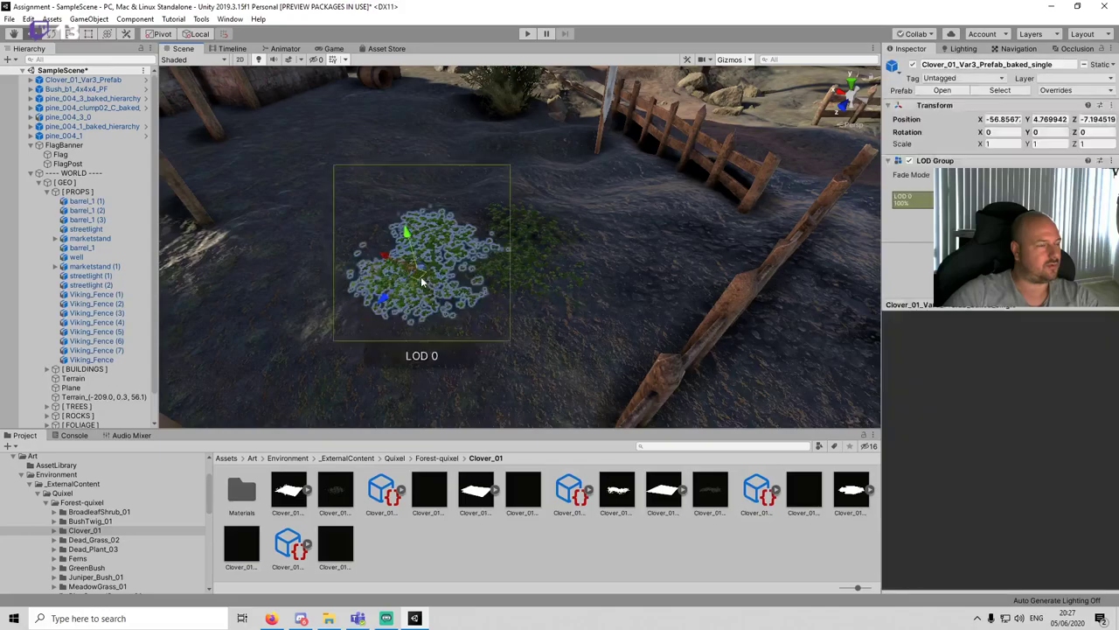
key(f)
drag(612, 263, 633, 237)
scroll(584, 313, up, 4)
key(w)
click(644, 529)
scroll(590, 269, down, 5)
key(ctrl+s)
Step: Try several other Clover_01 prefabs on the slope in front of the fence by the well, undoing each placement
scroll(644, 266, down, 5)
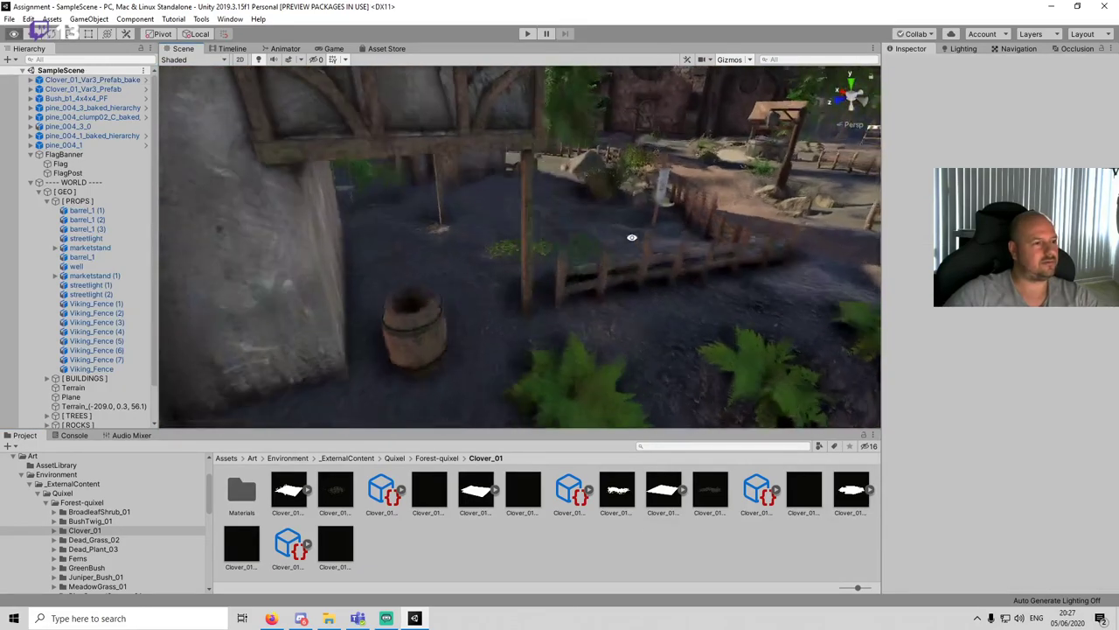
middle_drag(632, 237, 306, 199)
right_drag(460, 214, 638, 231)
drag(711, 459, 554, 236)
key(ctrl+z)
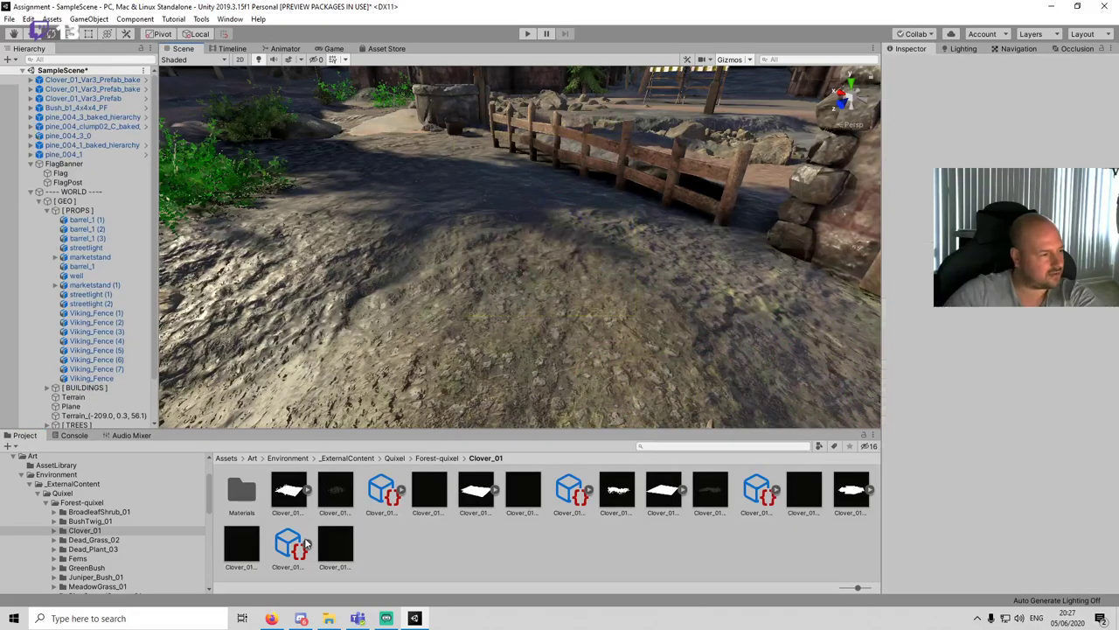
drag(243, 543, 550, 293)
key(ctrl+z)
drag(383, 493, 556, 261)
key(ctrl+z)
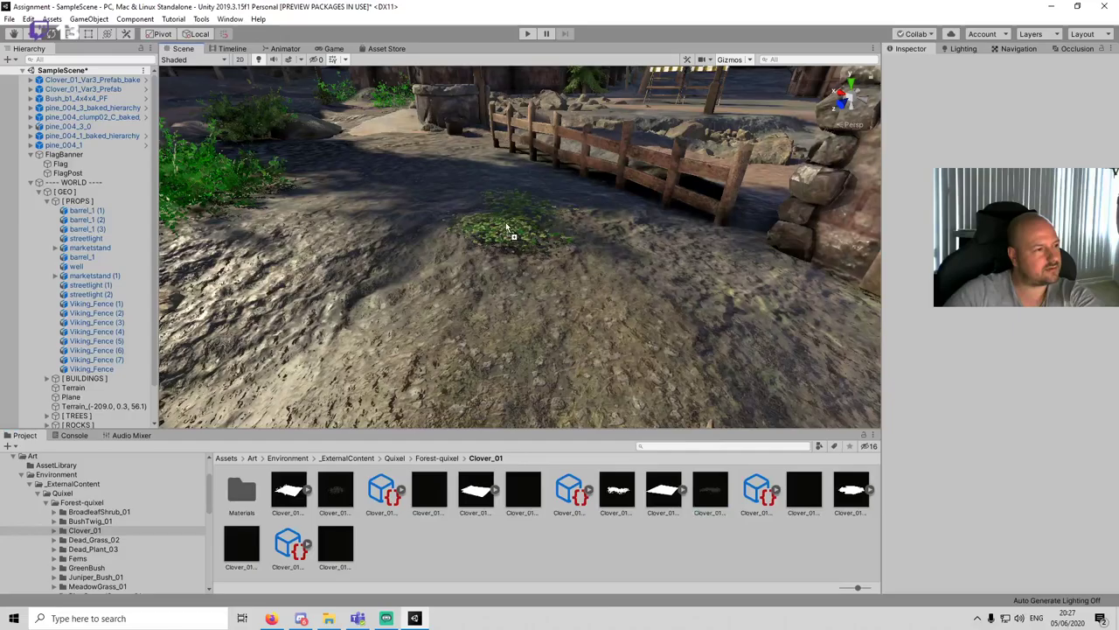
Step: Place a Clover_01_Var3_Prefab in front of the fence by the well at height 4.781, rotated 3.248, 5.863, -0.11, and save the scene
drag(507, 229, 561, 230)
key(f)
scroll(536, 255, up, 5)
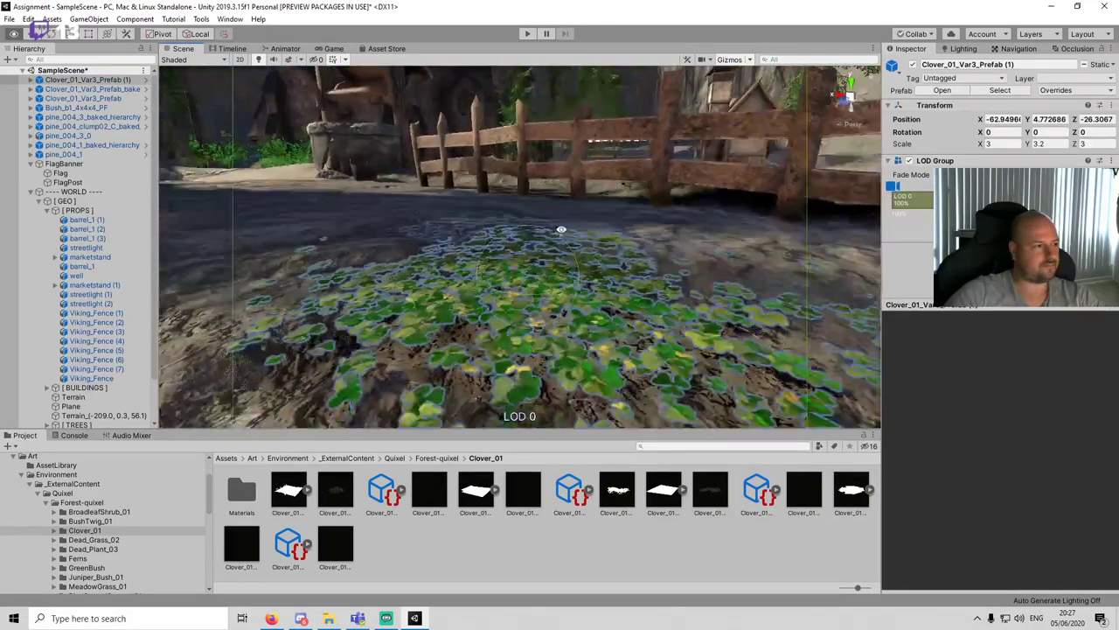
right_drag(562, 229, 531, 265)
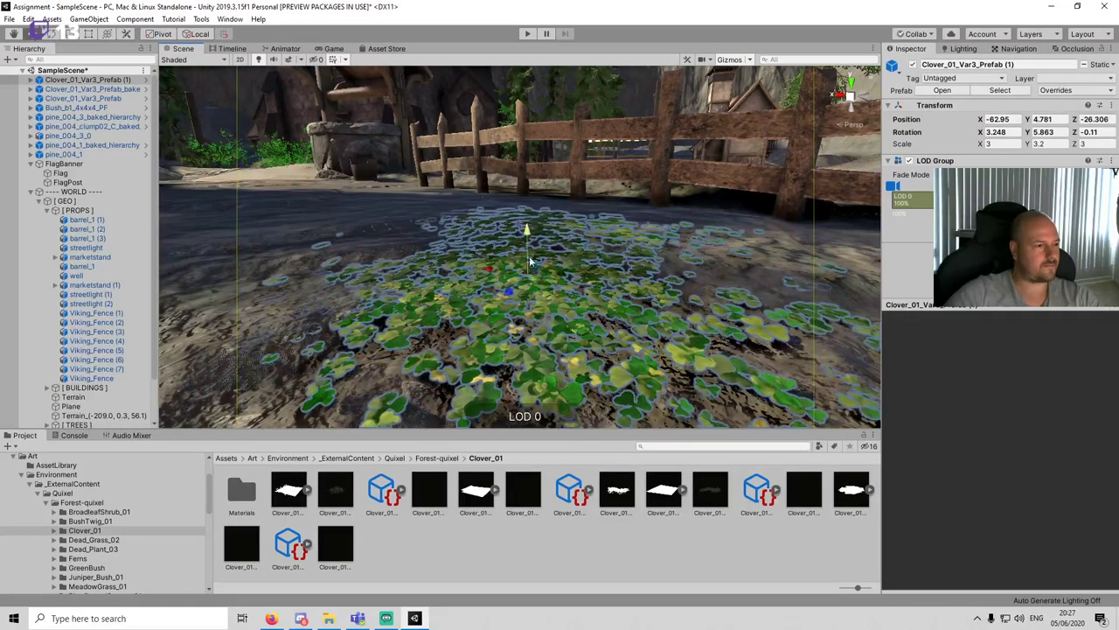
click(601, 511)
click(614, 552)
key(ctrl+s)
Step: Place a Clover_01_Var3_Prefab_baked_single beside the clover by the well fence, lower it to height 4.875, and save the scene
scroll(542, 280, down, 6)
alt+drag(550, 255, 623, 341)
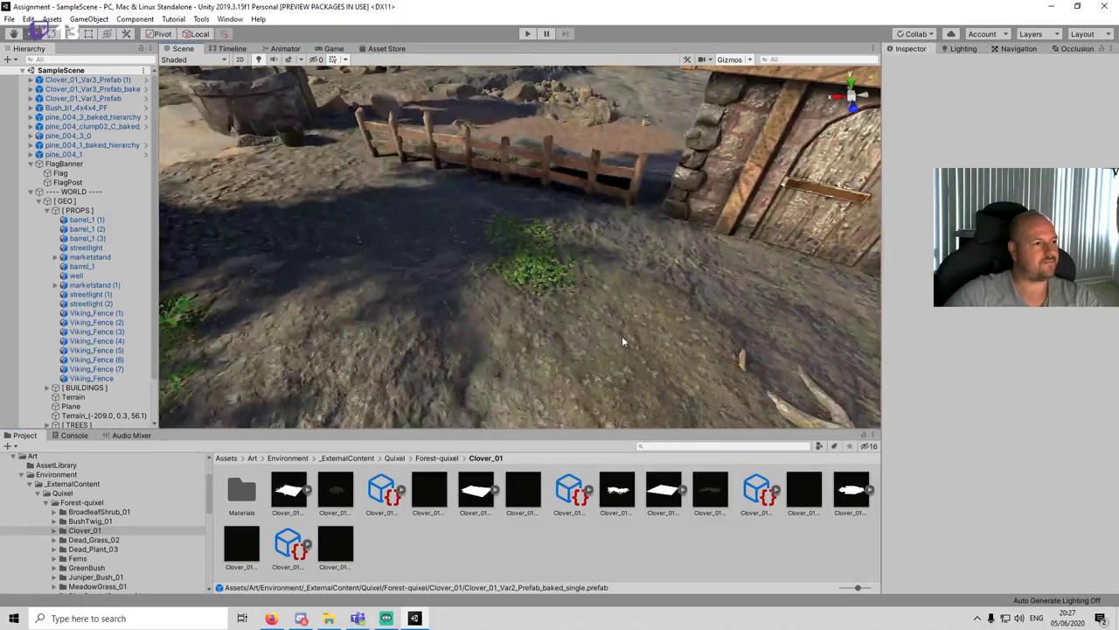
drag(790, 492, 449, 229)
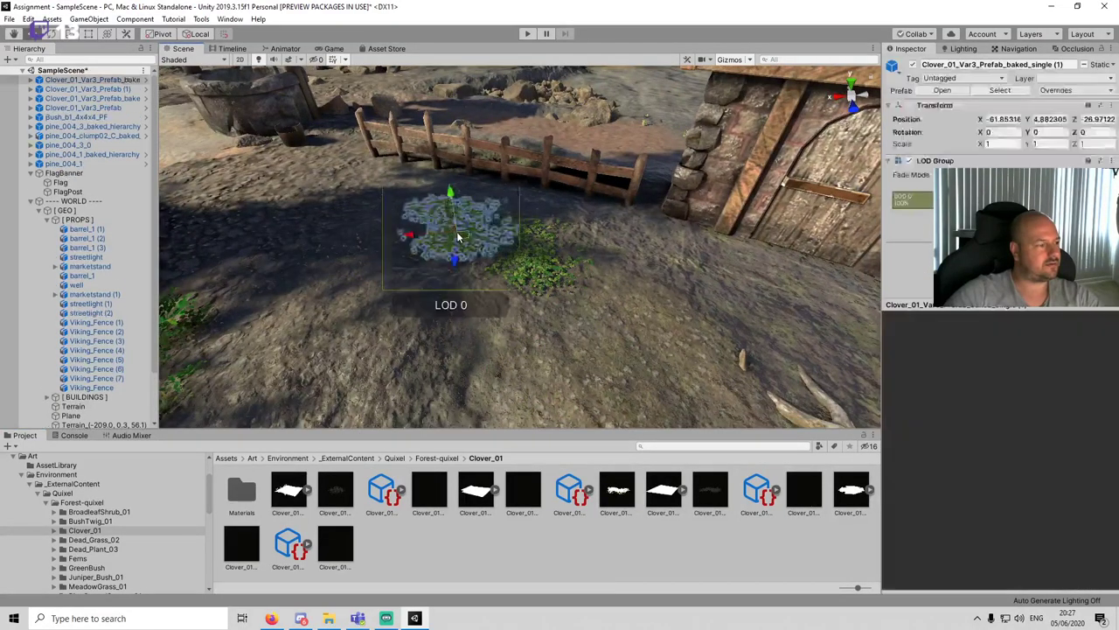
key(f)
alt+drag(534, 273, 411, 201)
scroll(552, 227, up, 6)
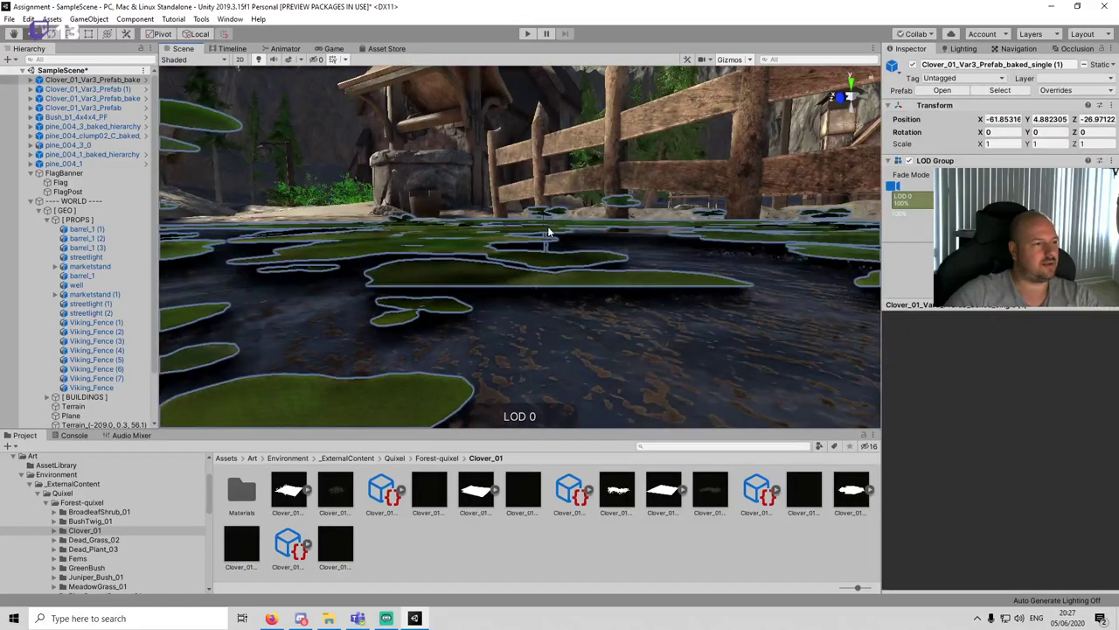
alt+drag(548, 228, 515, 250)
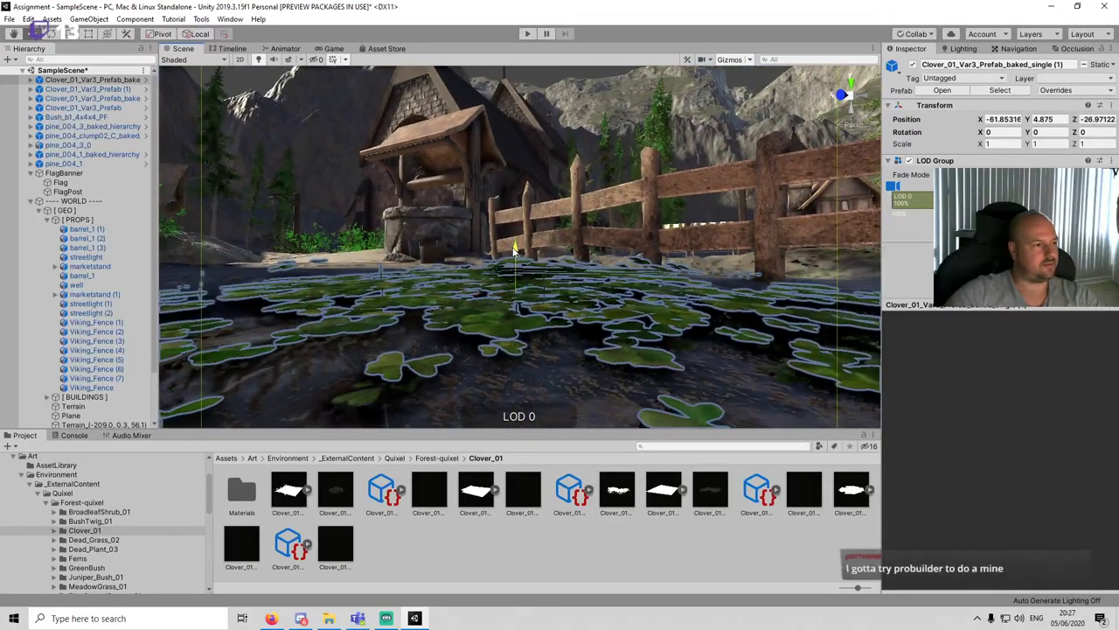
click(593, 549)
scroll(575, 256, down, 3)
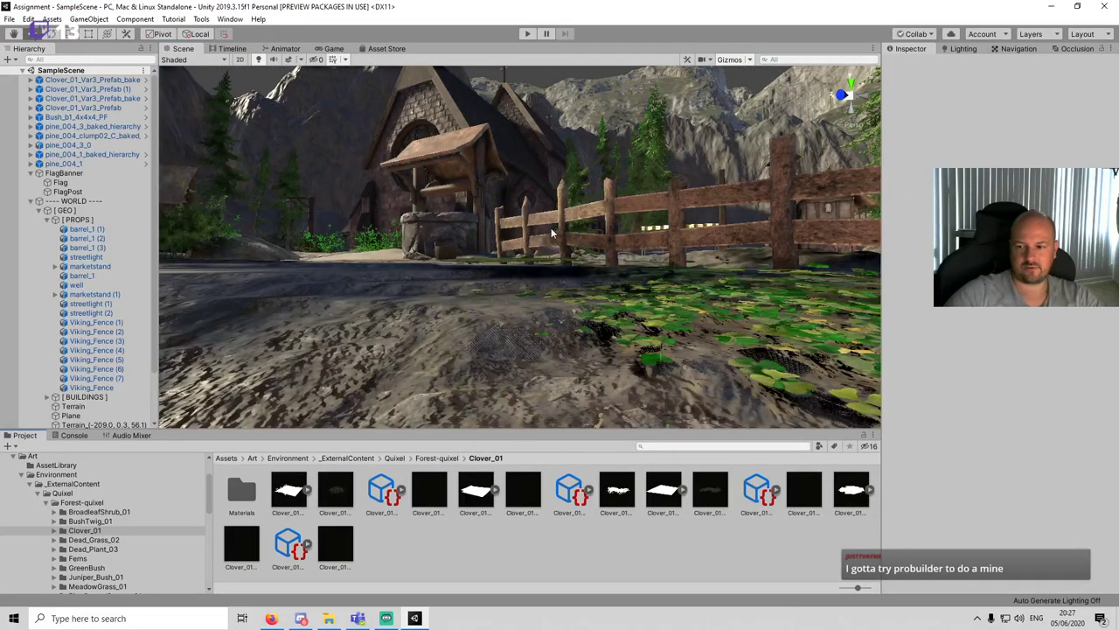
Step: Place another Clover_01_Var3_Prefab on the ground near the house's barred wooden door, rotated -149.288 around Y, and save the scene
alt+drag(554, 233, 508, 305)
middle_drag(432, 282, 534, 332)
scroll(501, 259, down, 6)
scroll(505, 259, up, 2)
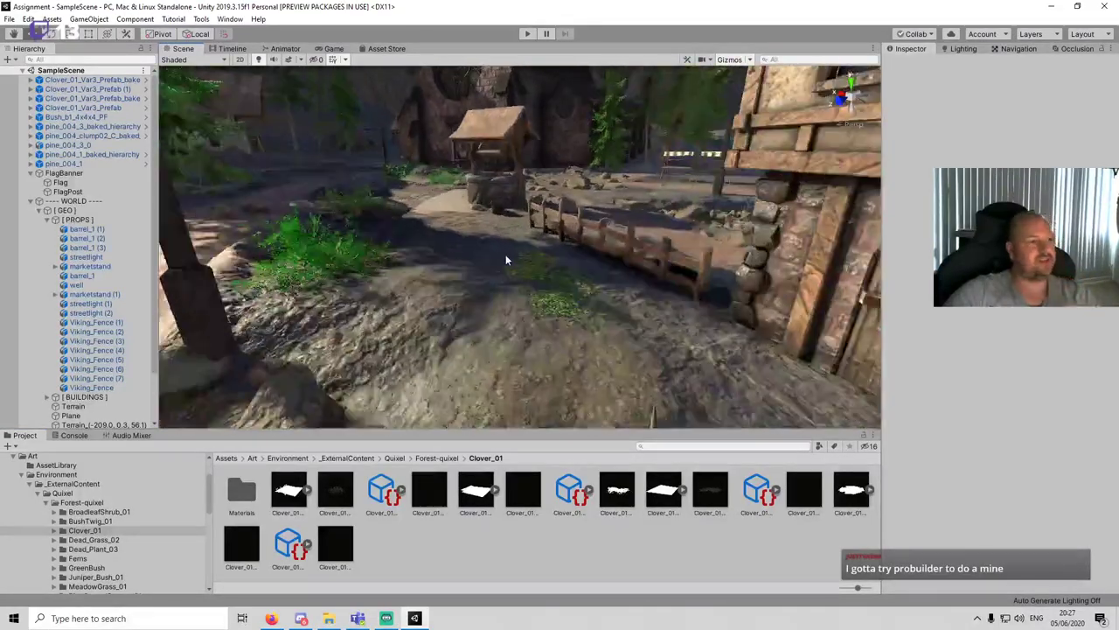
middle_drag(697, 350, 612, 314)
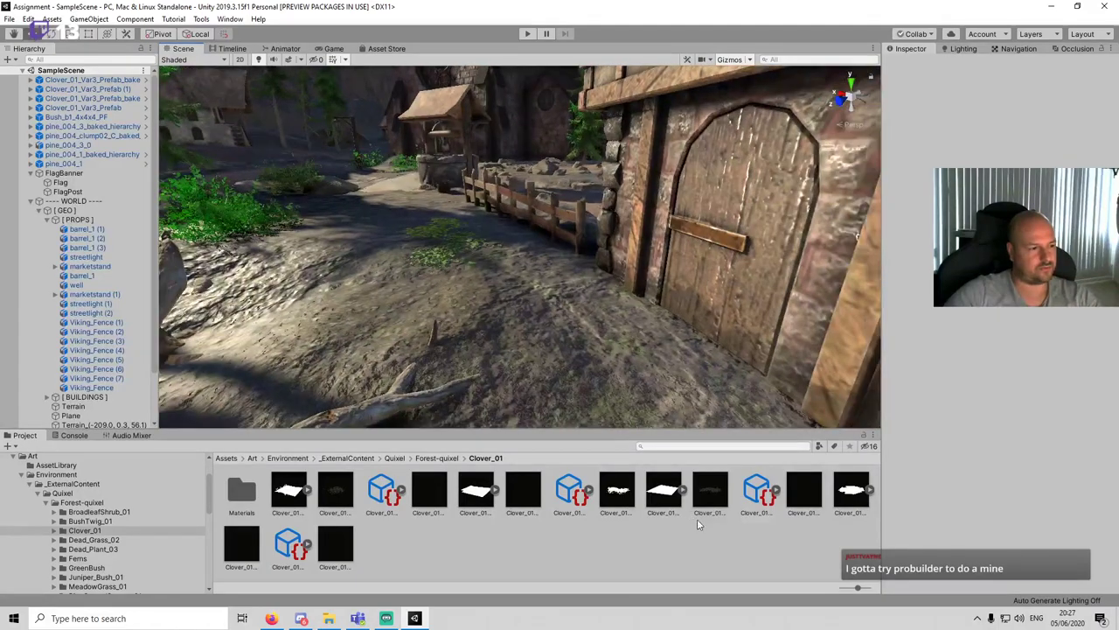
drag(704, 481, 674, 359)
key(f)
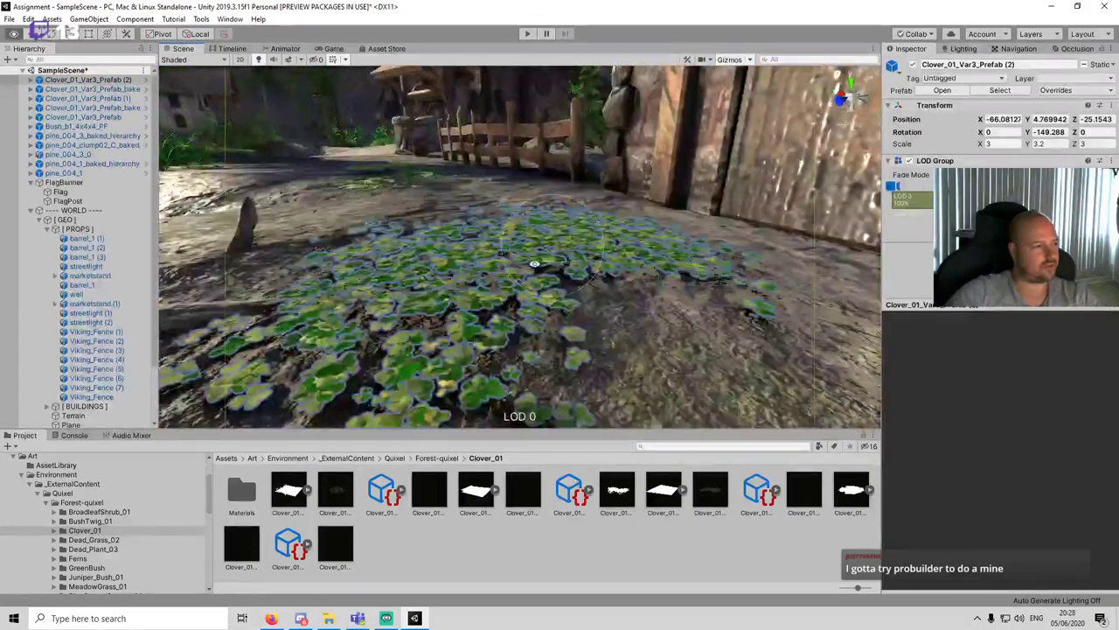
alt+drag(534, 263, 577, 254)
click(622, 570)
scroll(567, 316, down, 6)
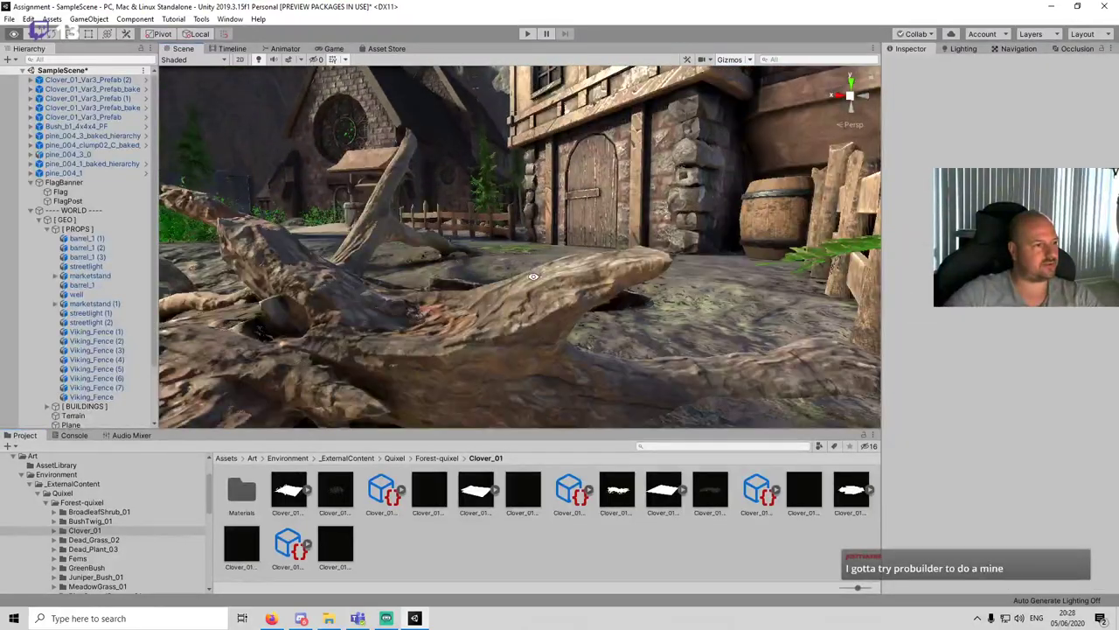
alt+drag(569, 316, 512, 376)
key(ctrl+s)
Step: Play the scene in a maximized Game view and move the camera forward to check the village shot
click(334, 49)
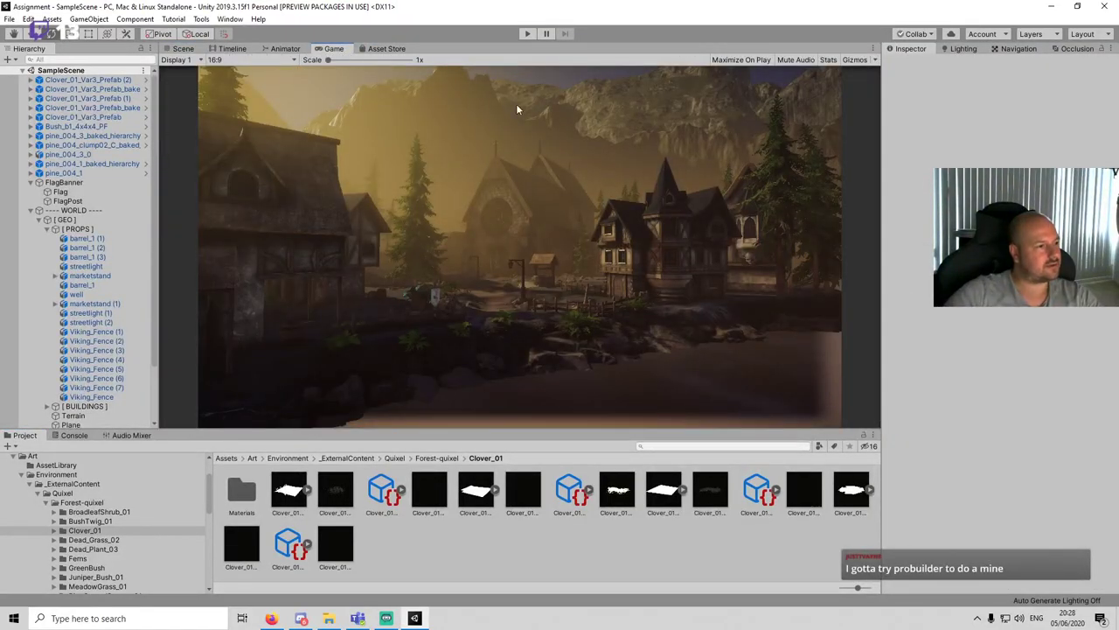
click(528, 34)
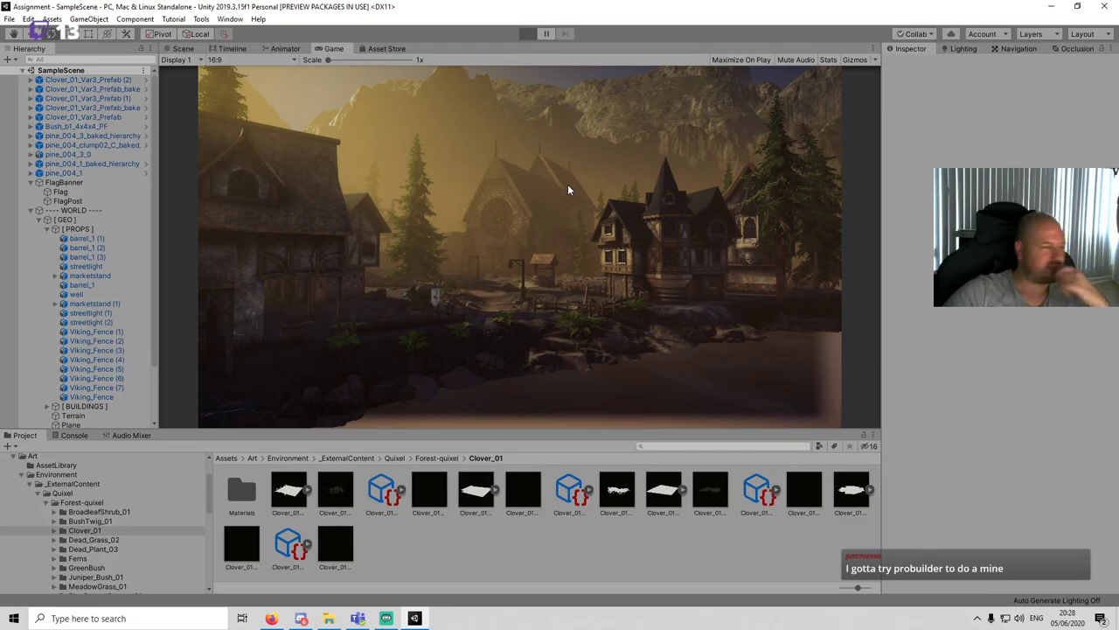
right_click(339, 49)
click(376, 82)
click(517, 273)
key(w)
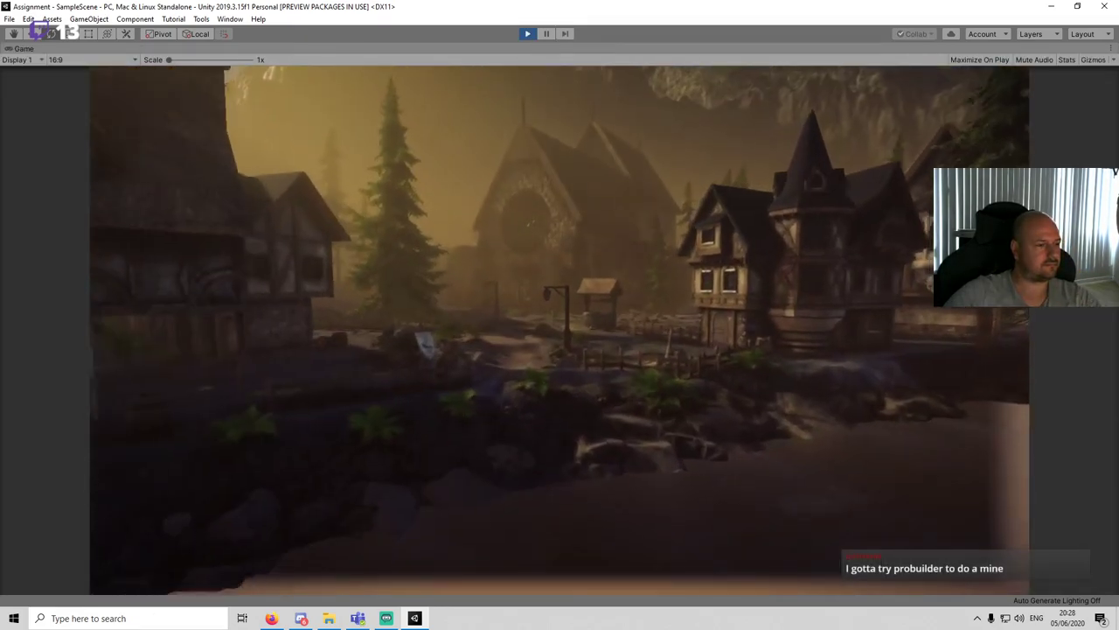
Step: Fly the camera through the running village scene to inspect the flag, bush, fences and clover up close, and stop play mode
key(w)
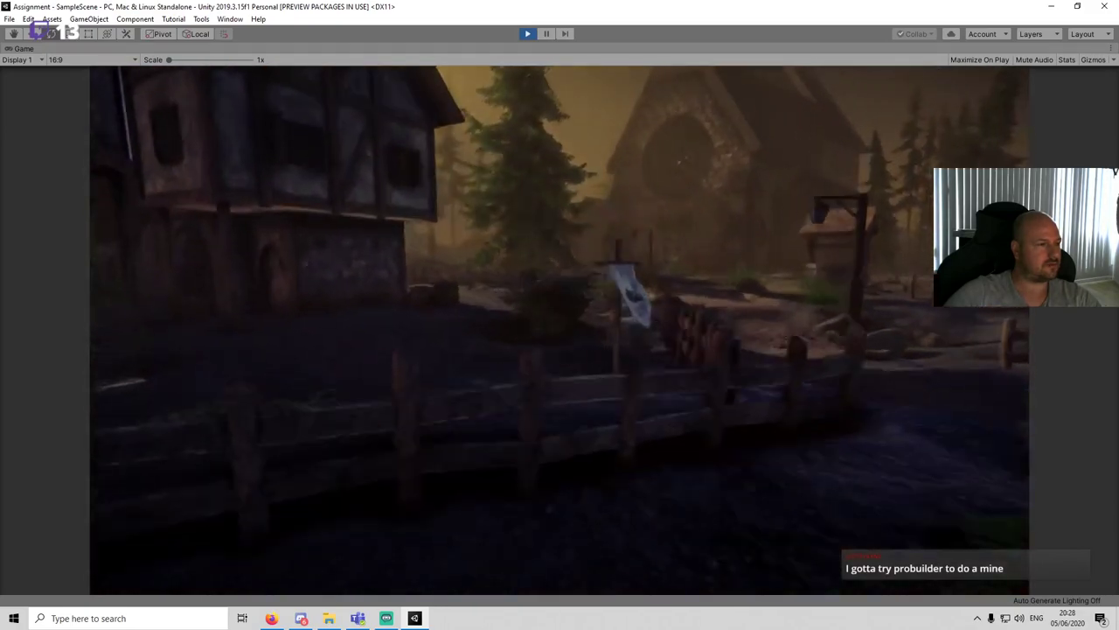
key(w)
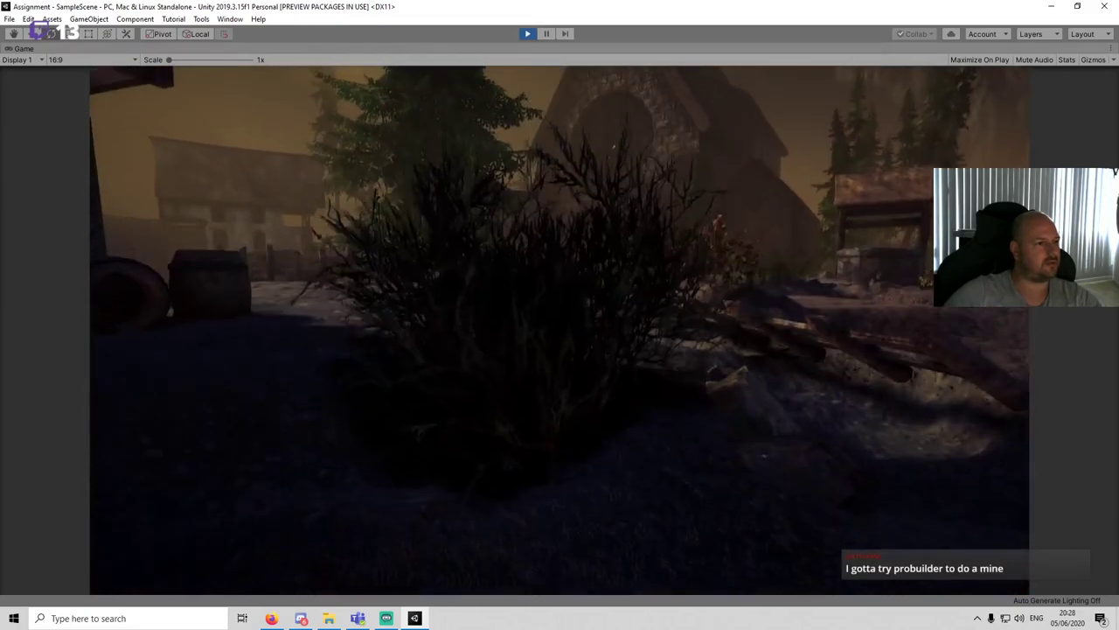
key(w)
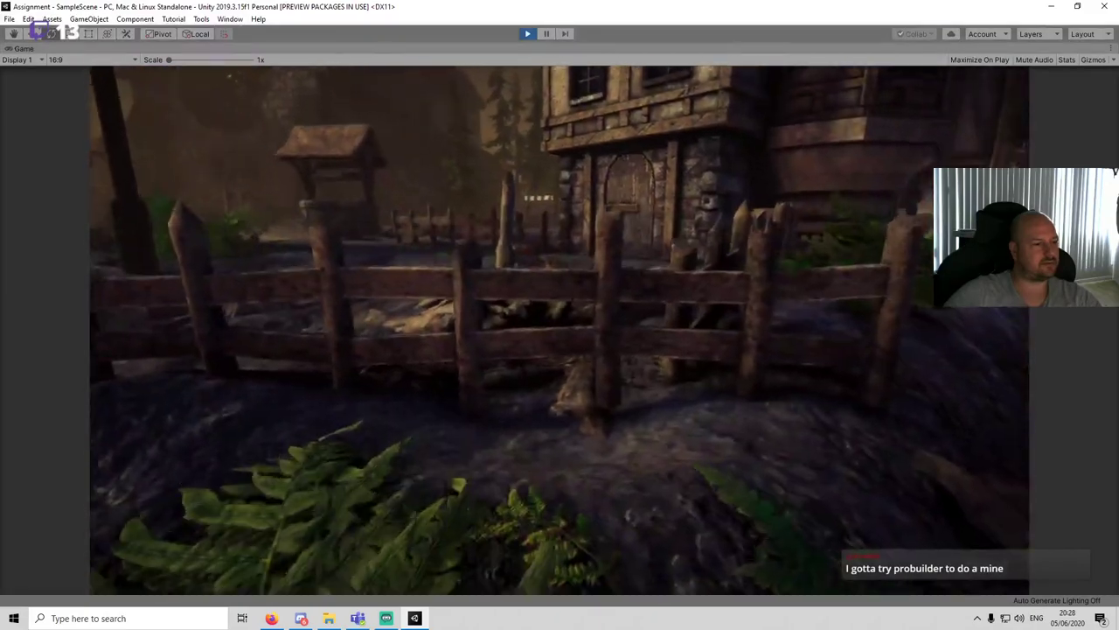
key(w)
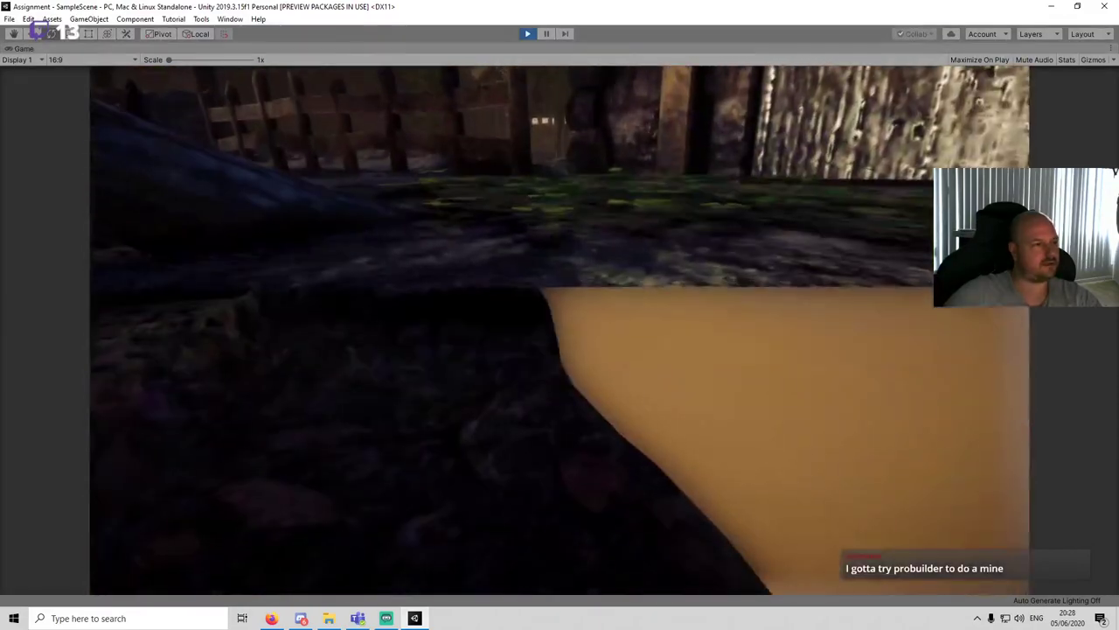
key(w)
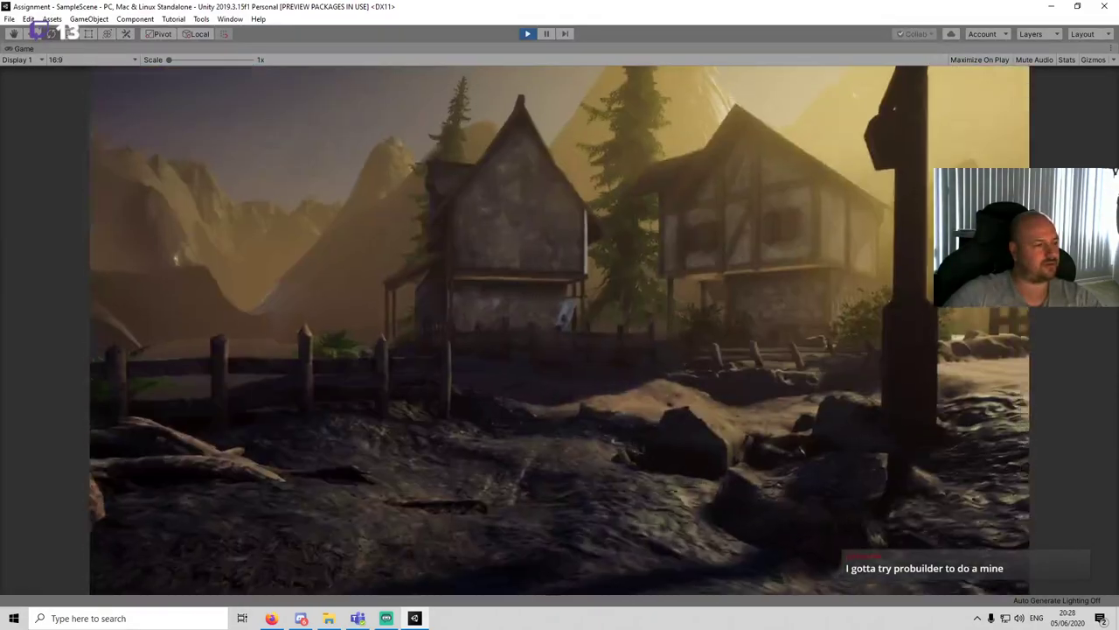
key(w)
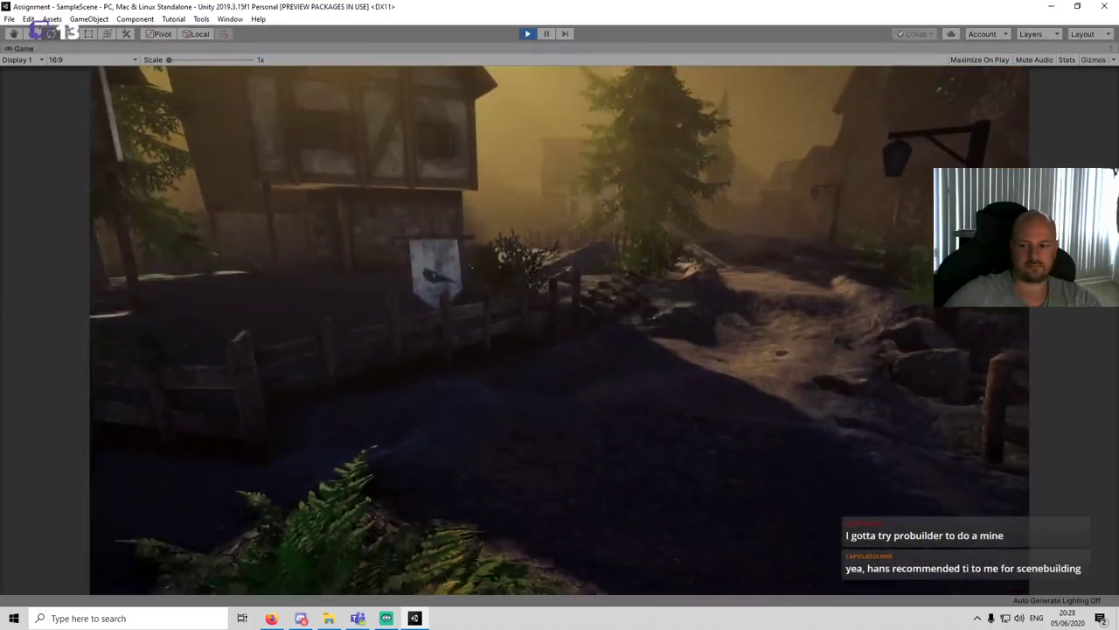
key(w)
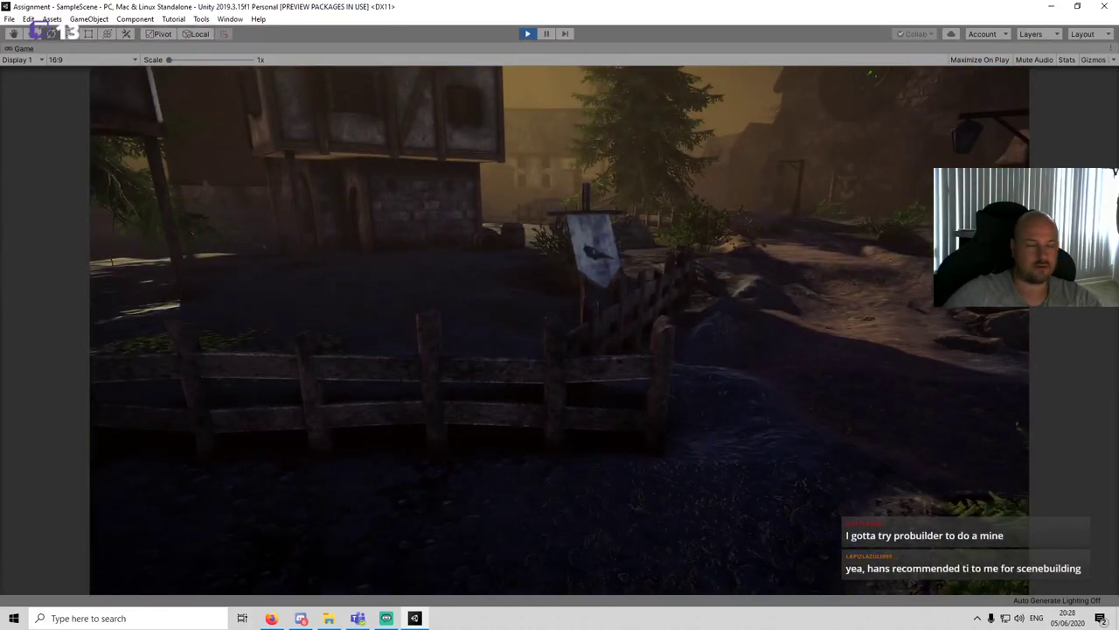
key(w)
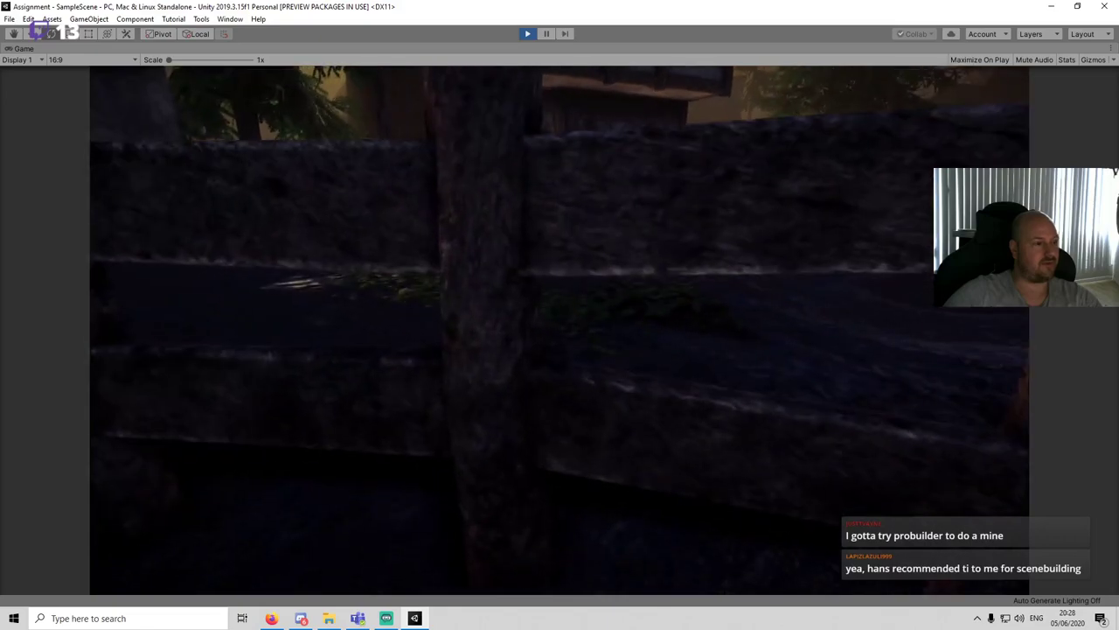
key(w)
key(Escape)
key(ctrl+p)
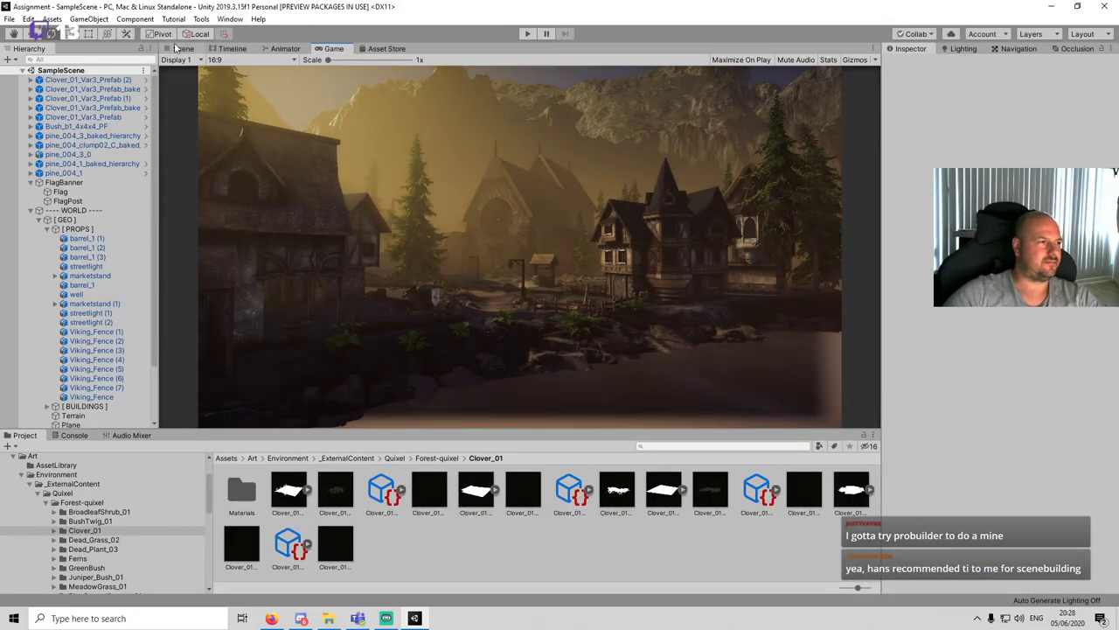
Step: Delete the dark Bush_b1_4x4x4_PF standing on the ground near the flag banner in the Scene view
click(178, 48)
key(w)
right_drag(593, 228, 494, 217)
click(550, 214)
key(Delete)
right_drag(552, 248, 540, 209)
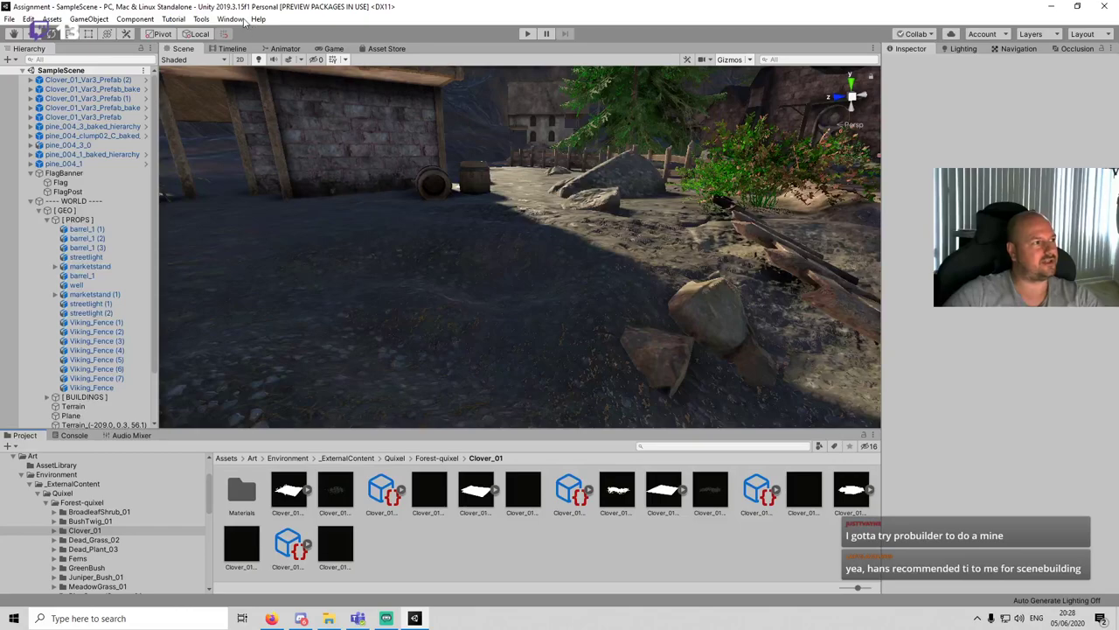
Step: Look up the ProBuilder package details in the Package Manager and close it again
click(232, 19)
click(290, 103)
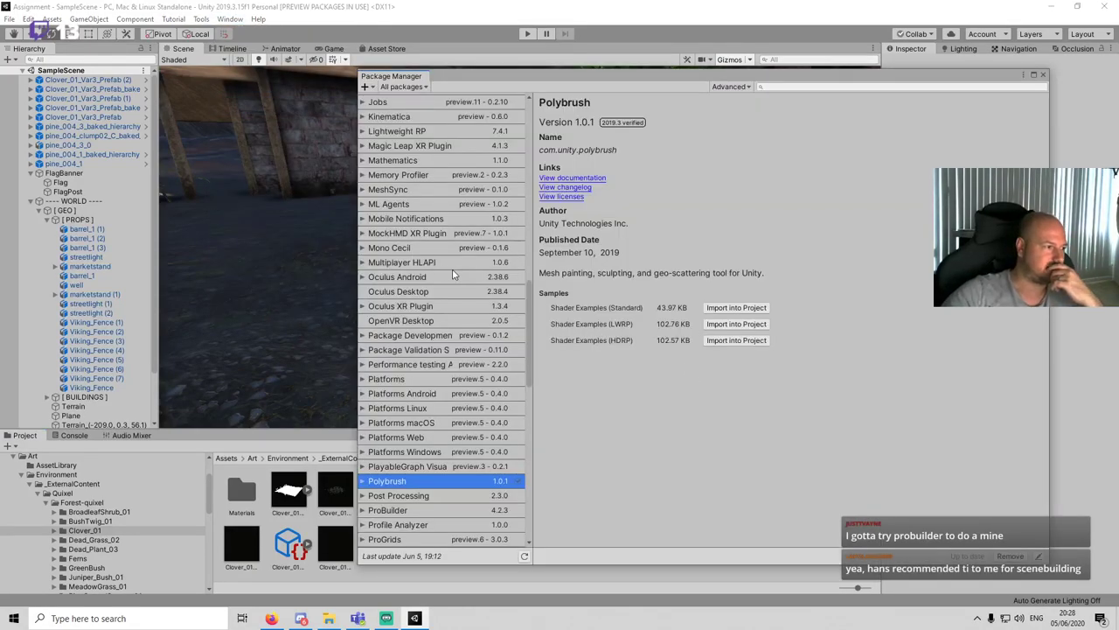
scroll(453, 275, down, 1)
click(401, 475)
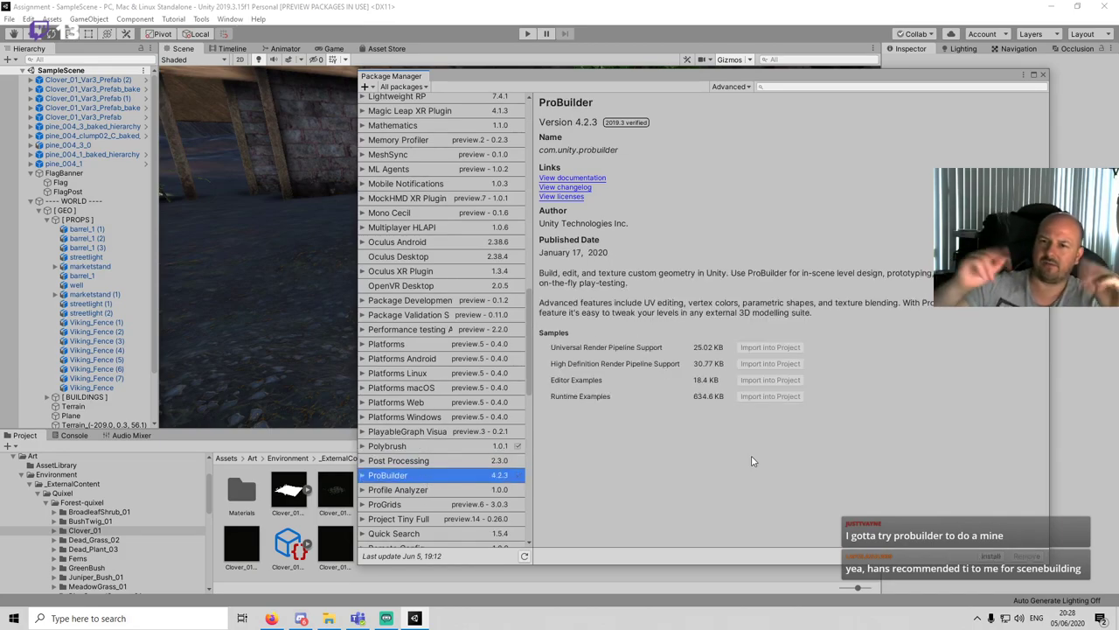
click(1042, 74)
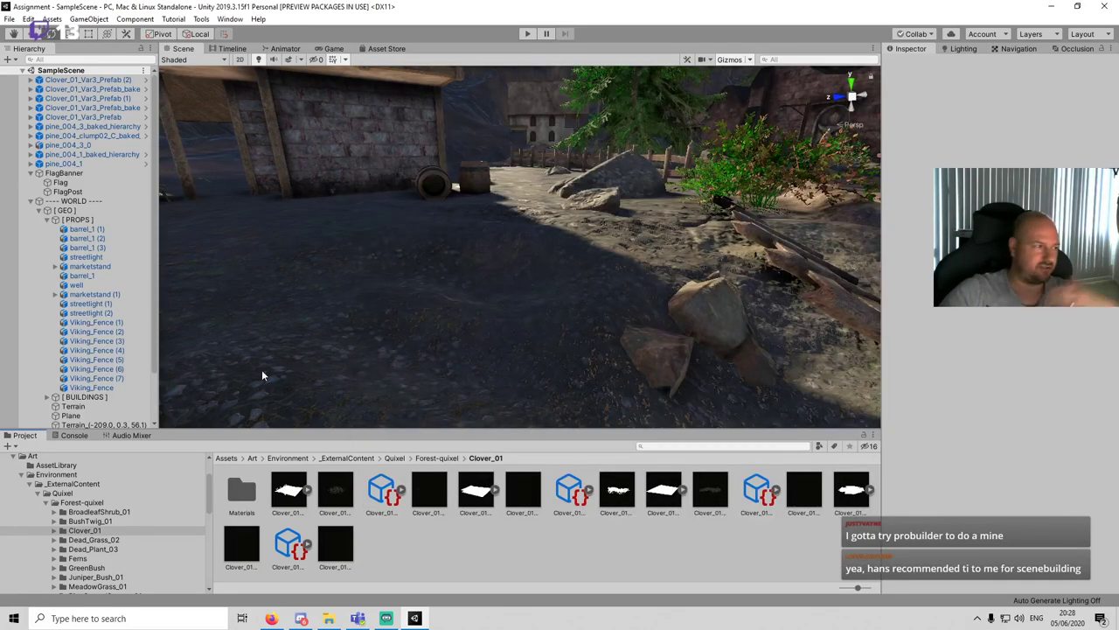
Step: Tidy the hierarchy by collapsing FlagBanner and the [ PROPS ] group, keeping WORLD and [ GEO ] expanded
click(31, 201)
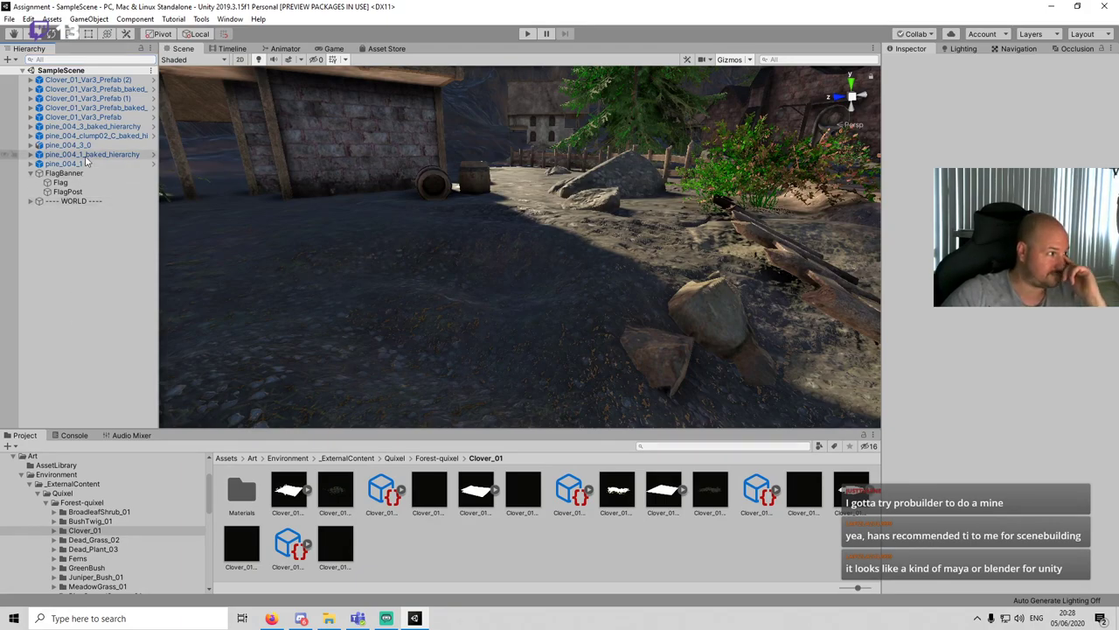
click(31, 173)
click(30, 182)
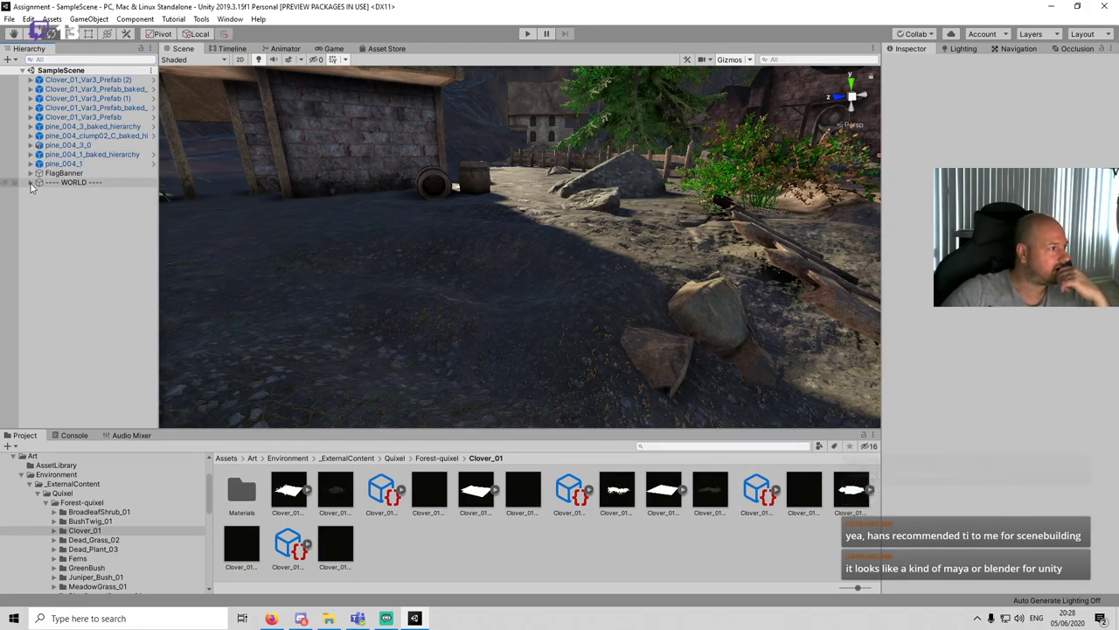
click(46, 200)
click(46, 201)
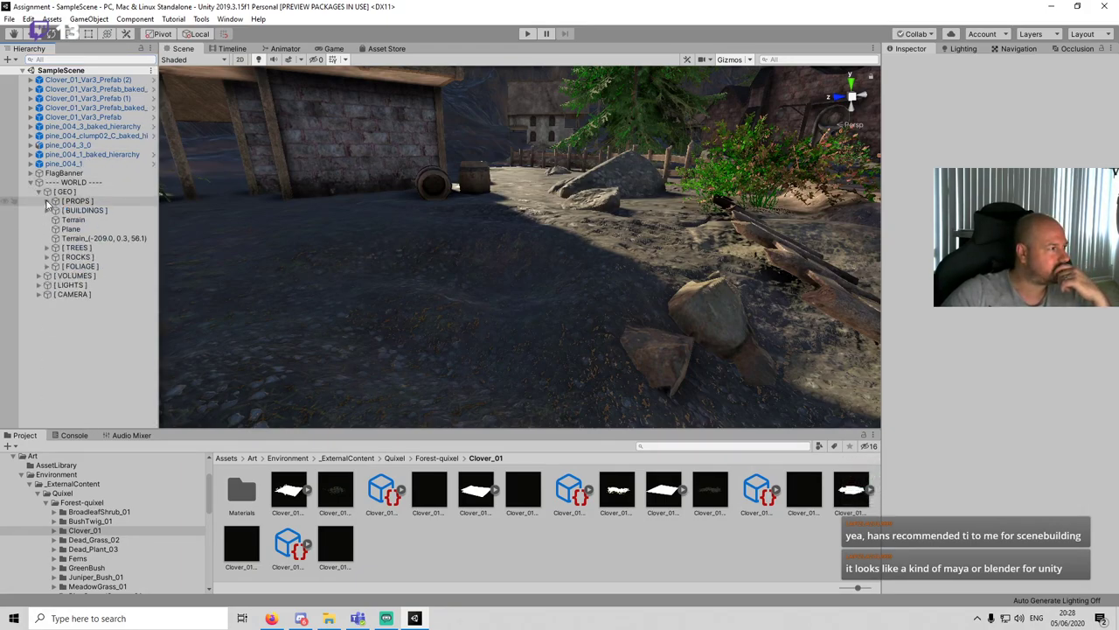
Step: Move all loose clover and pine objects at the scene root into the [ FOLIAGE ] group and collapse it
click(78, 257)
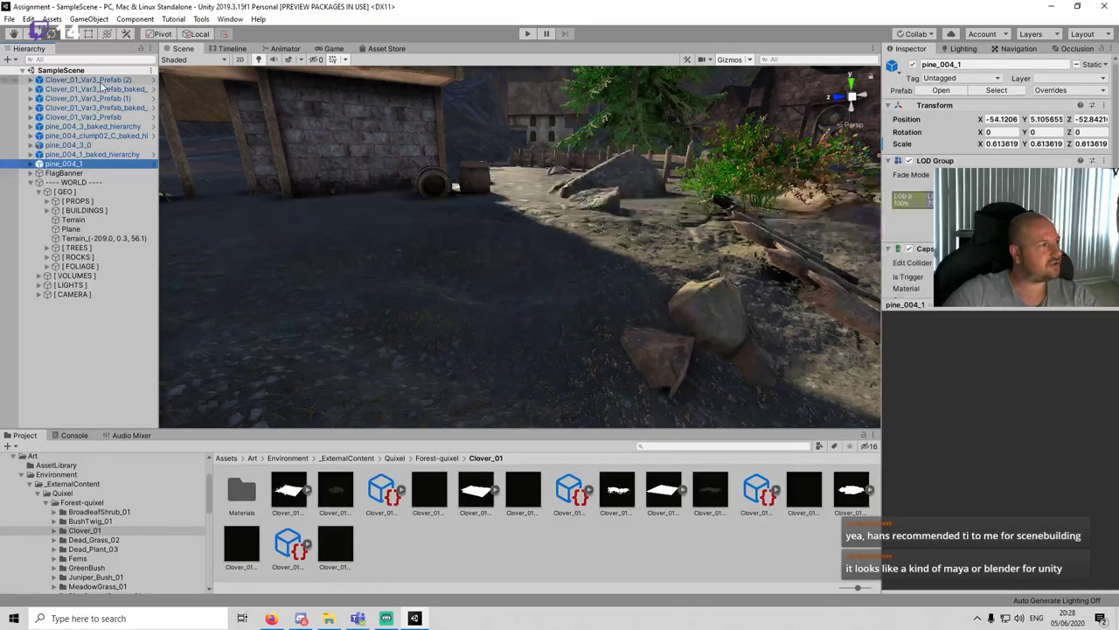
shift+click(96, 80)
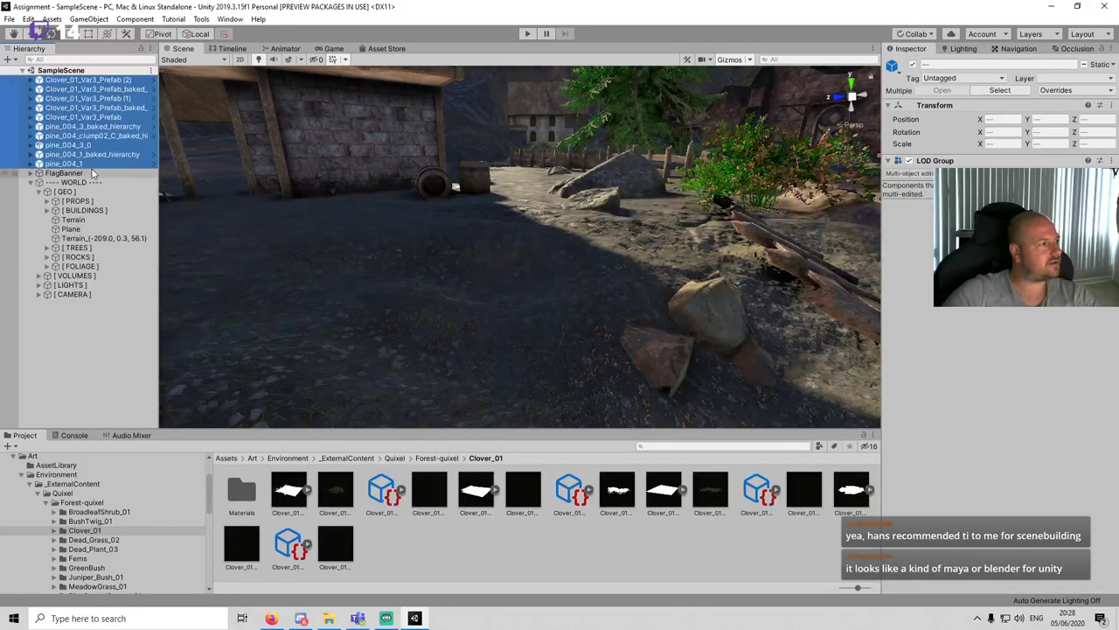
drag(88, 268, 88, 267)
click(89, 266)
key(Left)
key(Left)
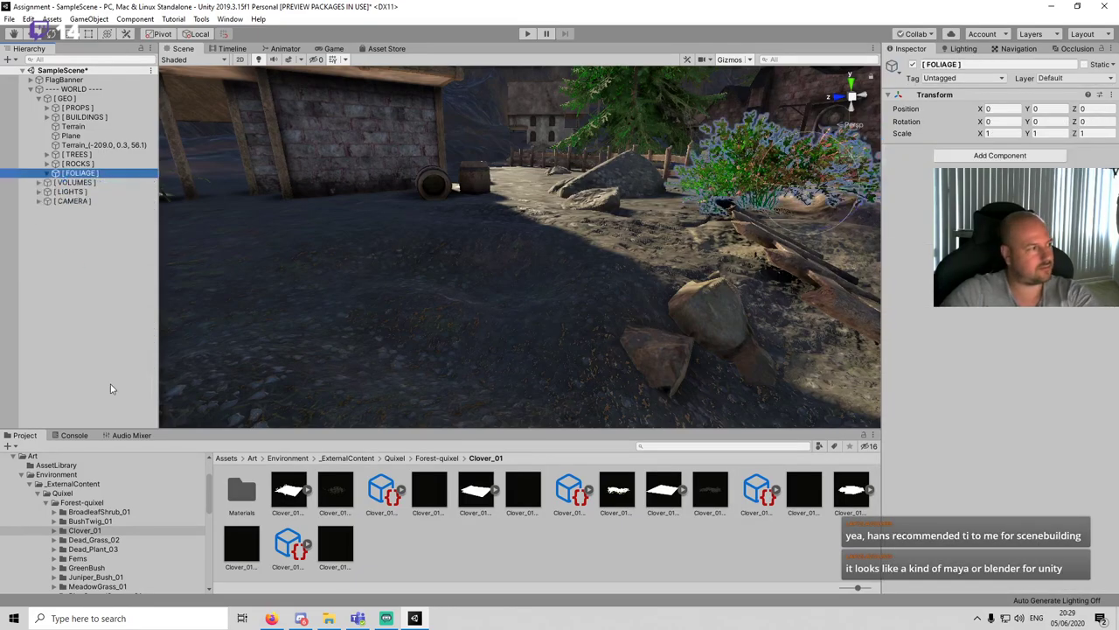
Step: Examine the area around the church and well, collapse the [ GEO ] group, and check the framed shot in the Game view
click(112, 386)
scroll(528, 243, down, 10)
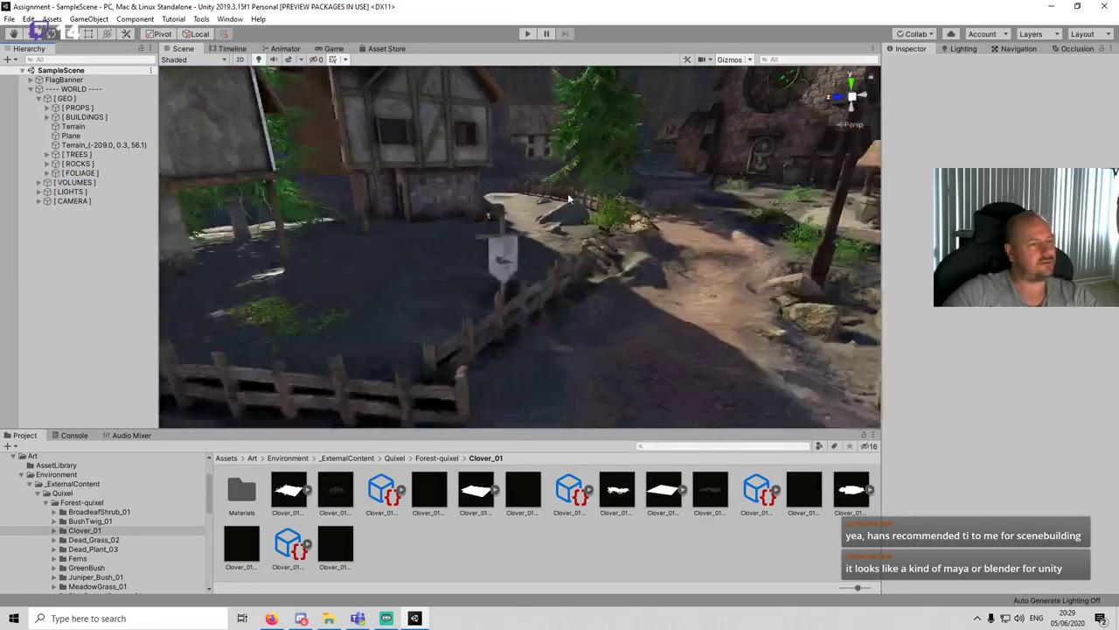
middle_drag(596, 217, 521, 265)
right_drag(520, 264, 703, 250)
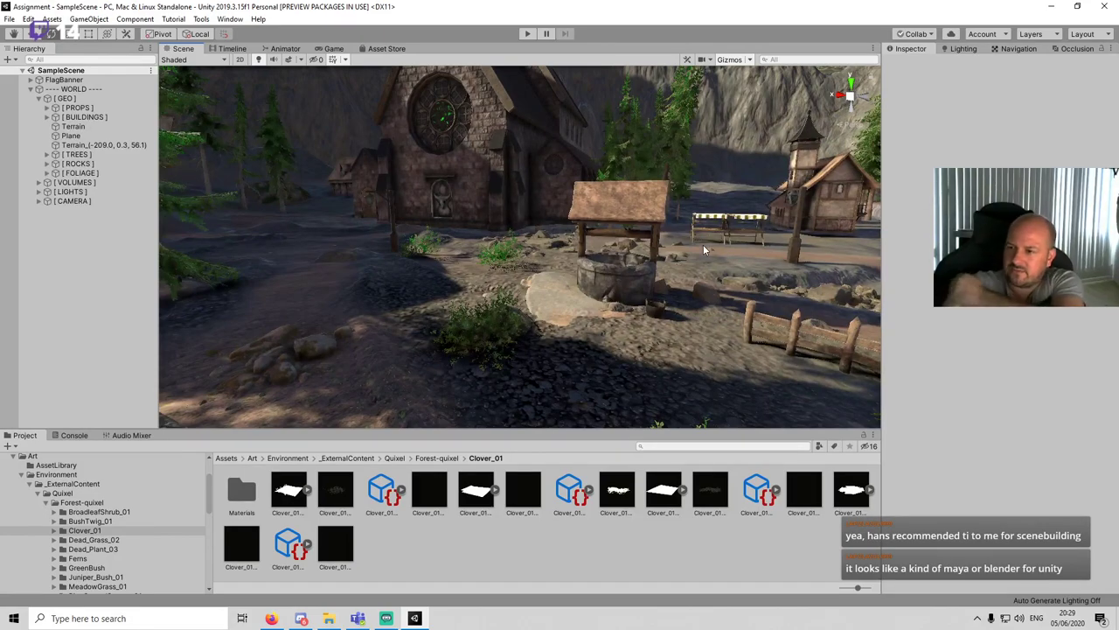
click(38, 99)
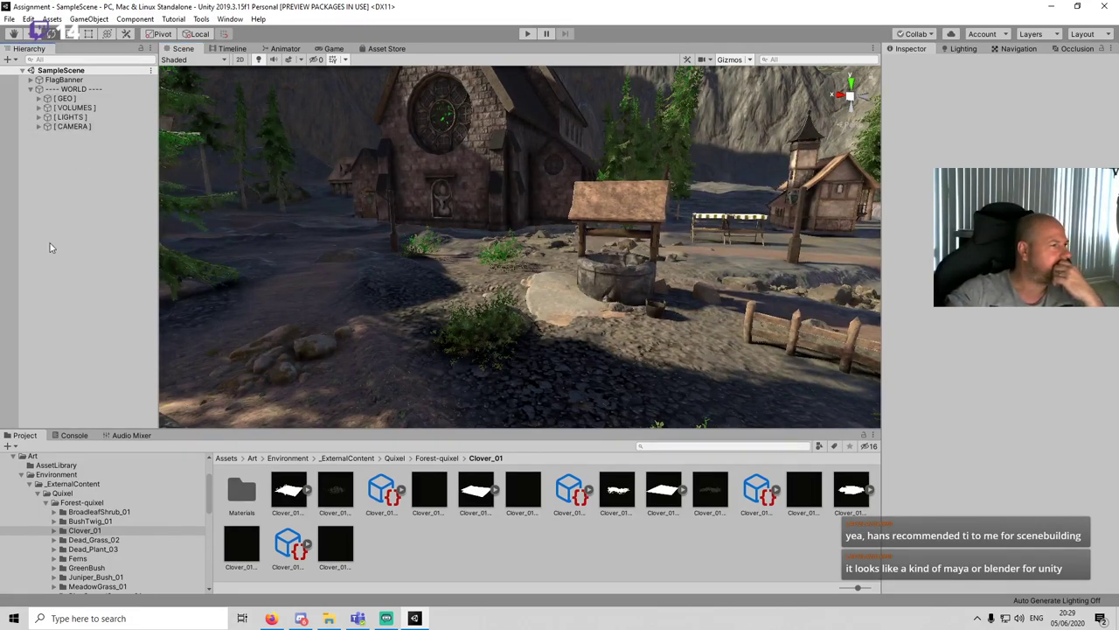
click(334, 49)
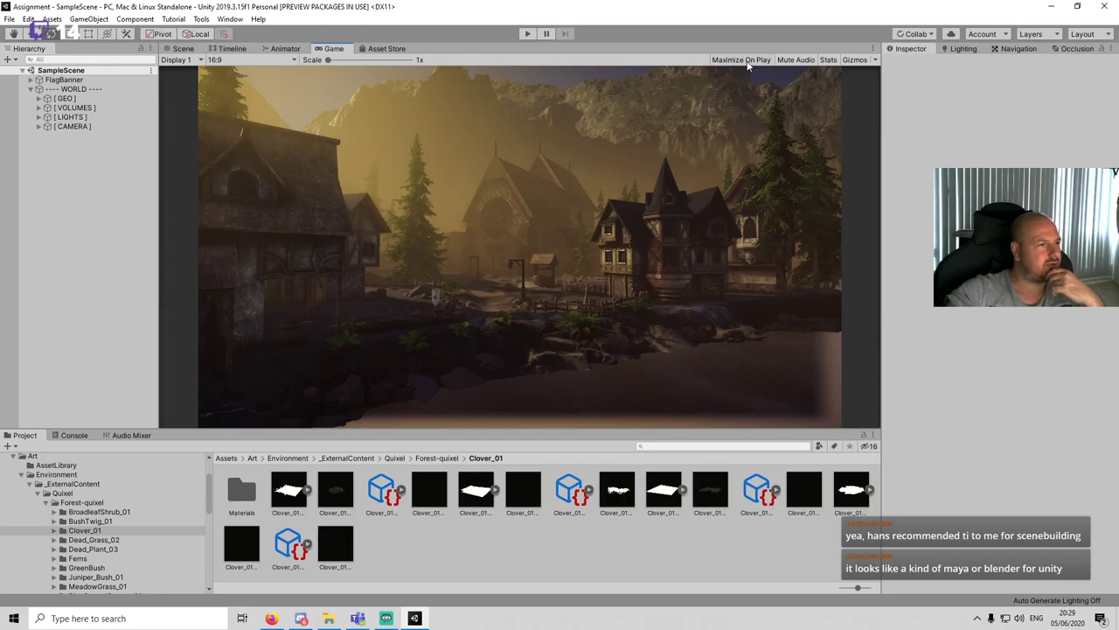
click(183, 49)
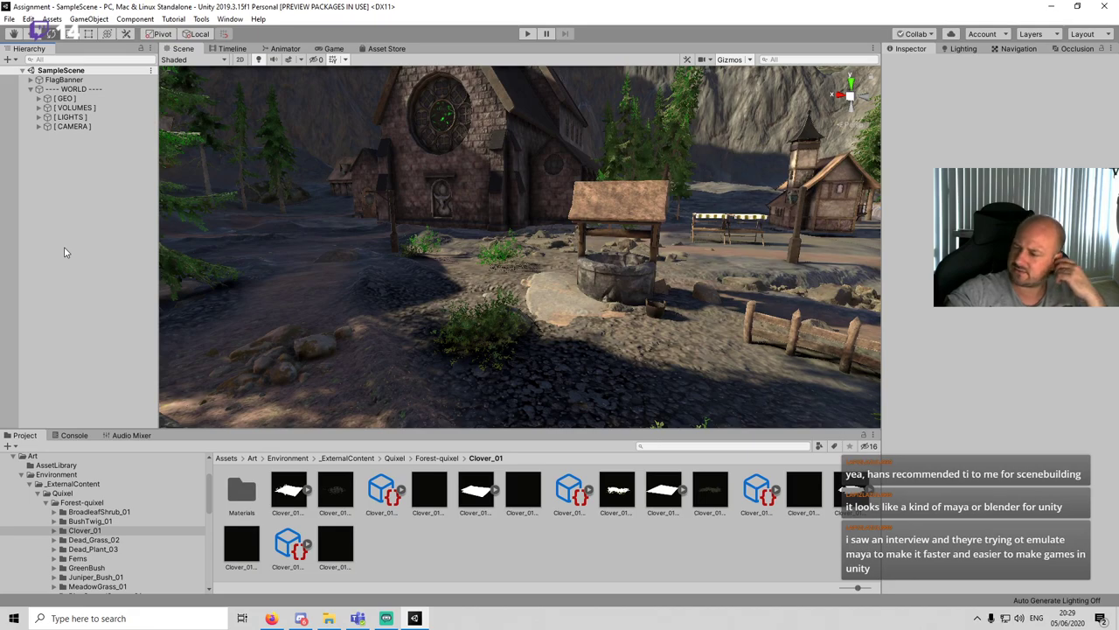
Step: Add a Particle System to the scene root and frame it in the Scene view
right_click(65, 218)
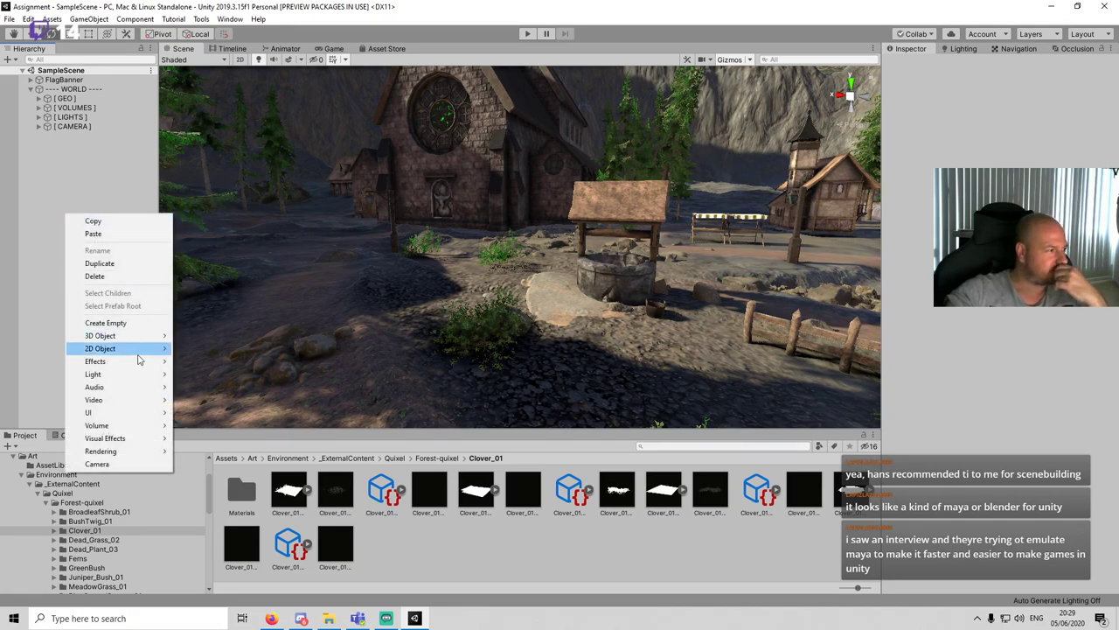
mouse_move(132, 339)
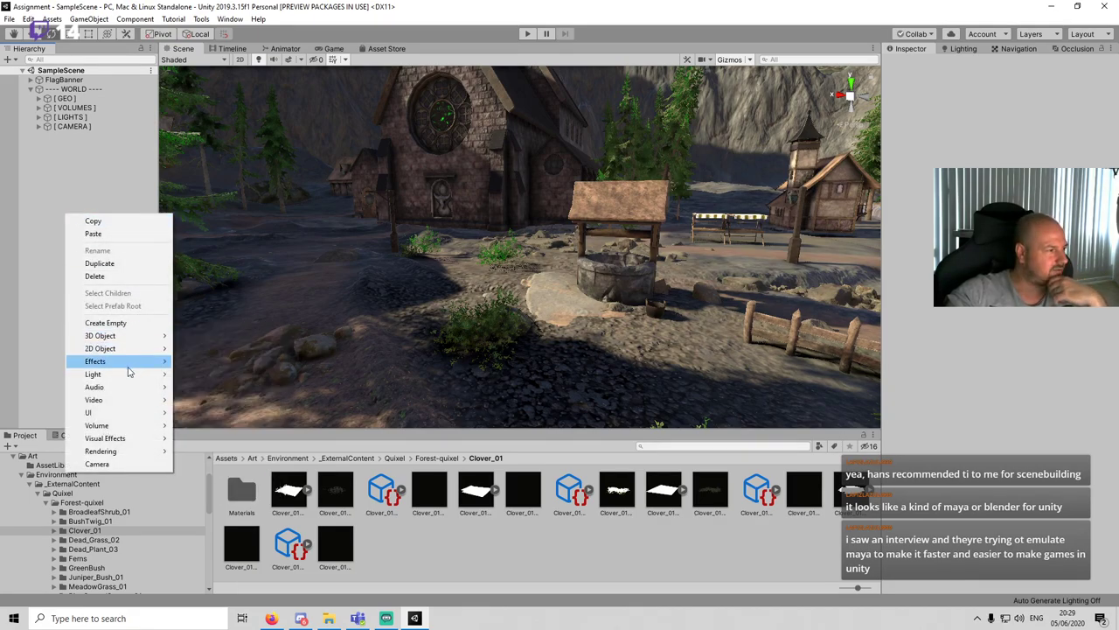
mouse_move(131, 361)
click(223, 362)
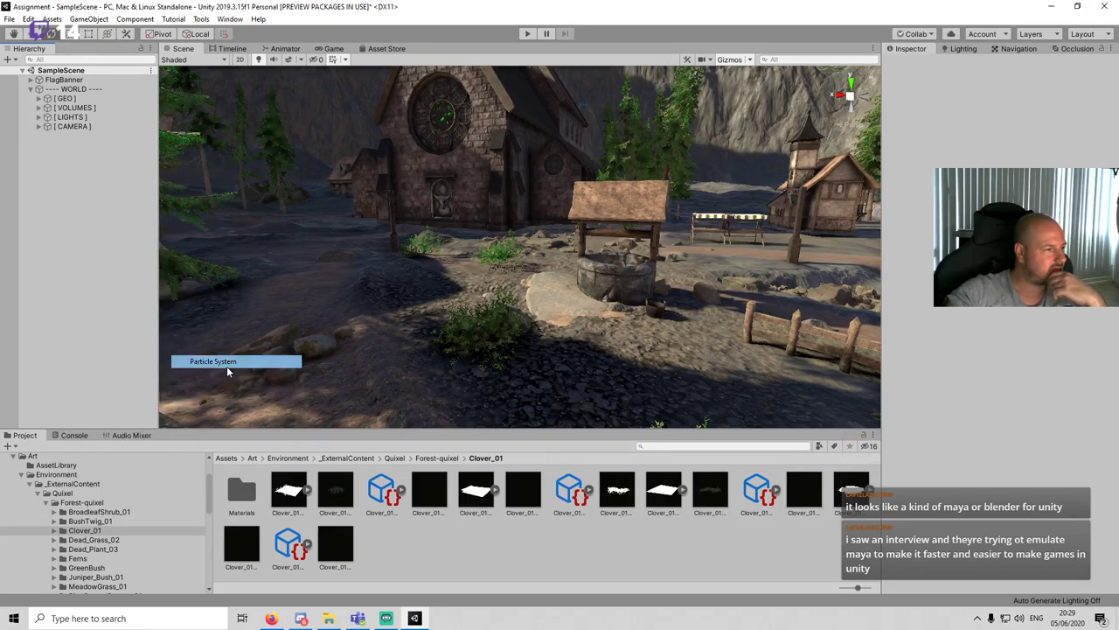
key(f)
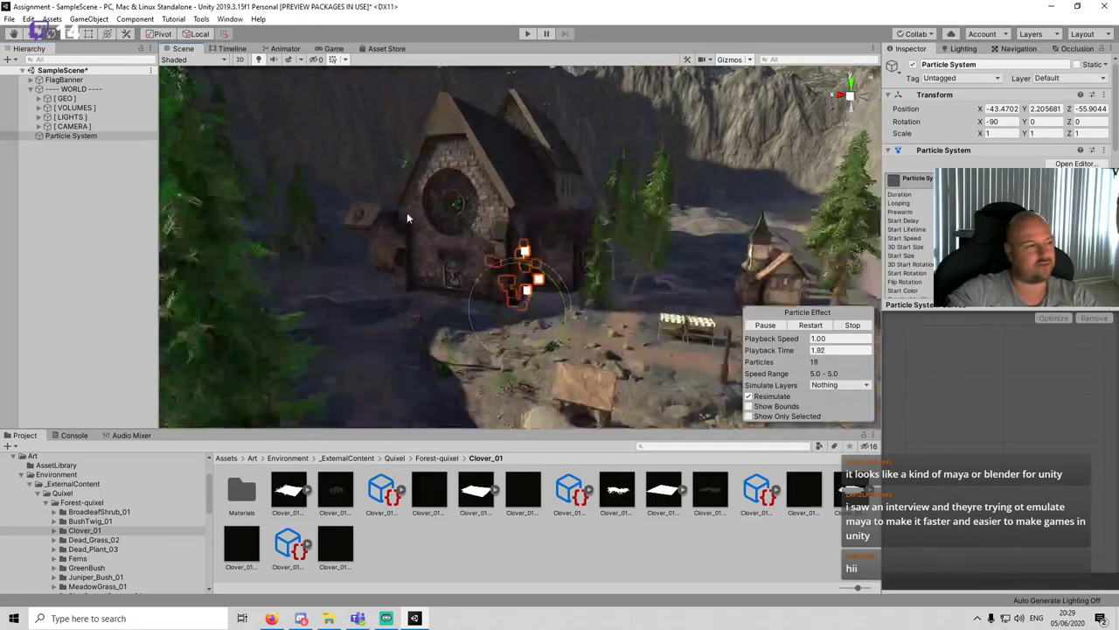
Step: Set the particle system's emitter shape to Box
scroll(994, 219, down, 10)
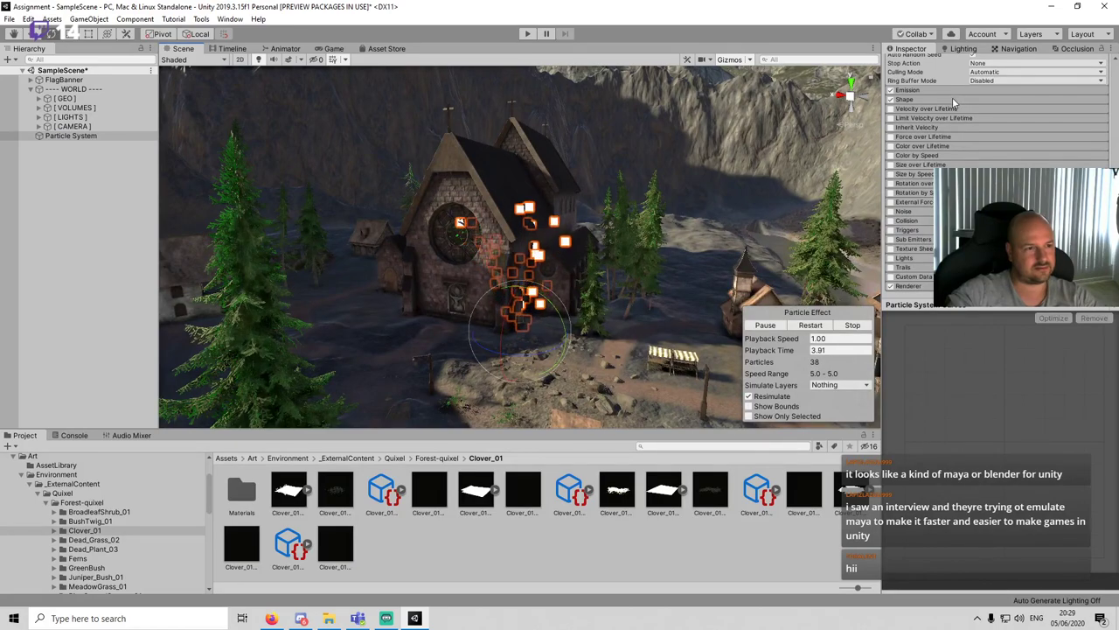
click(952, 98)
click(1005, 110)
click(999, 173)
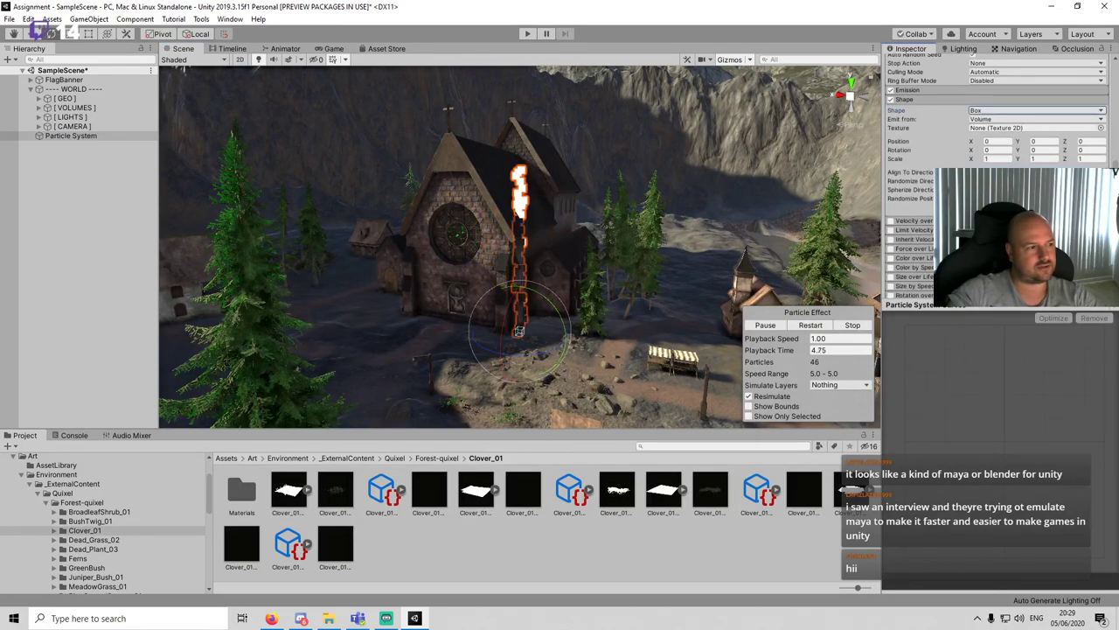
Step: Scale the particle system's box emitter to 50 on X, Y and Z
alt+drag(666, 295, 630, 288)
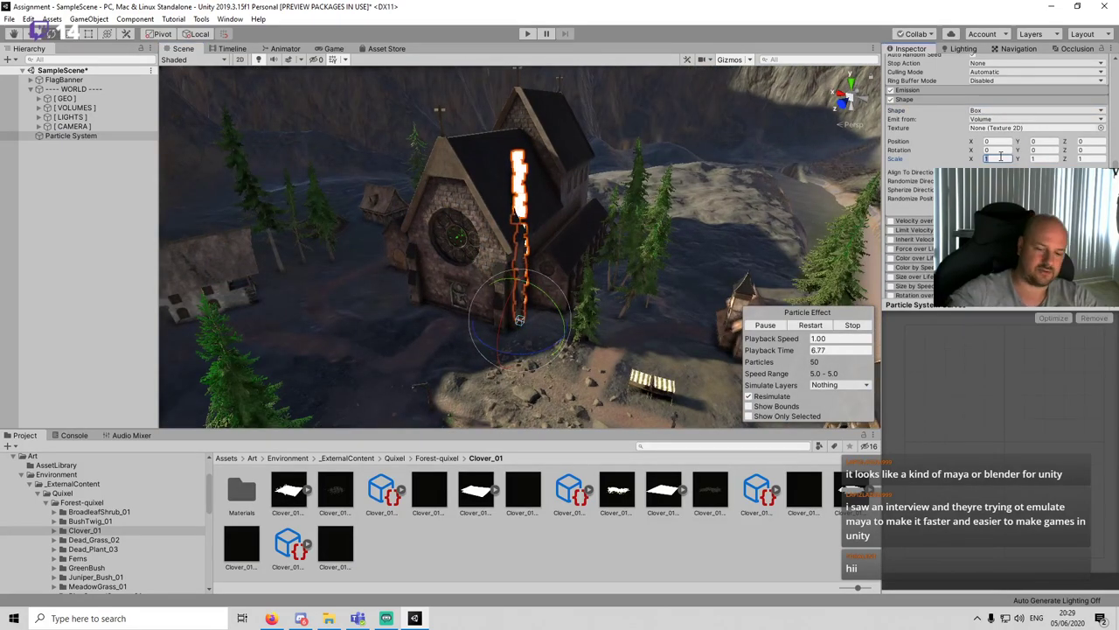
text(50)
key(Tab)
text(50)
key(Tab)
text(50)
key(Tab)
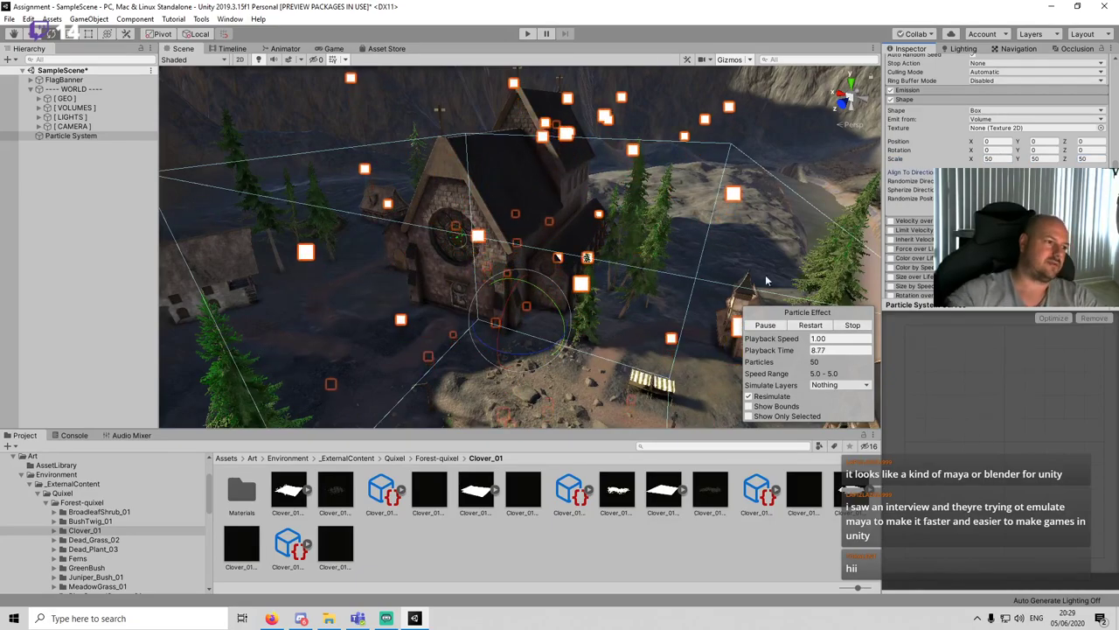
Step: Reduce the box emitter's Z scale to 20 while viewing it against the village houses
alt+drag(767, 280, 520, 206)
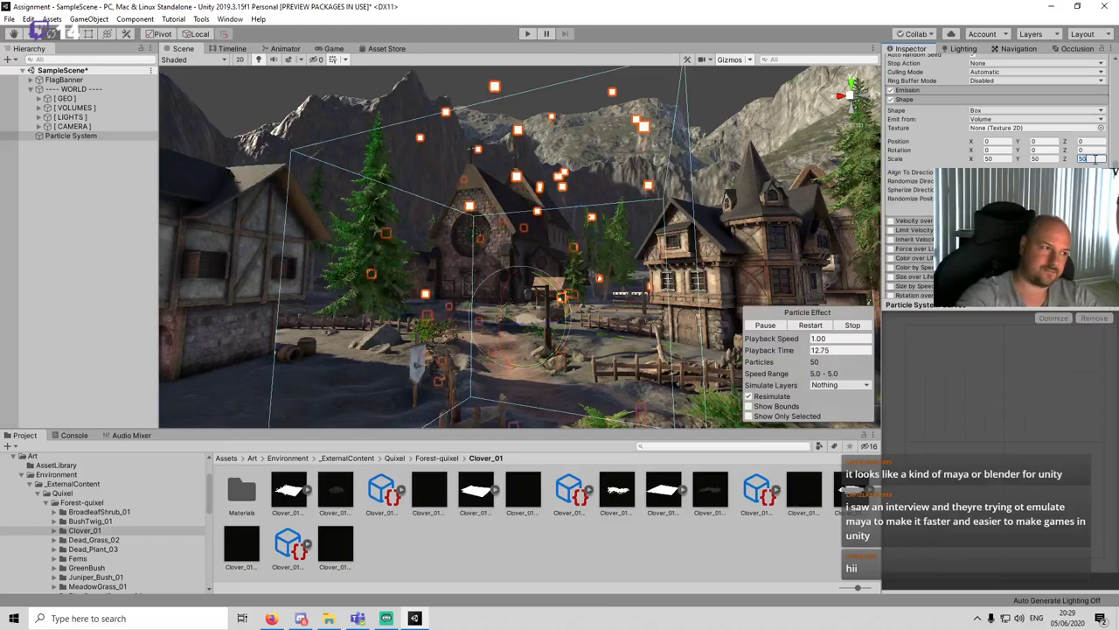
key(BackSpace)
key(BackSpace)
key(BackSpace)
key(BackSpace)
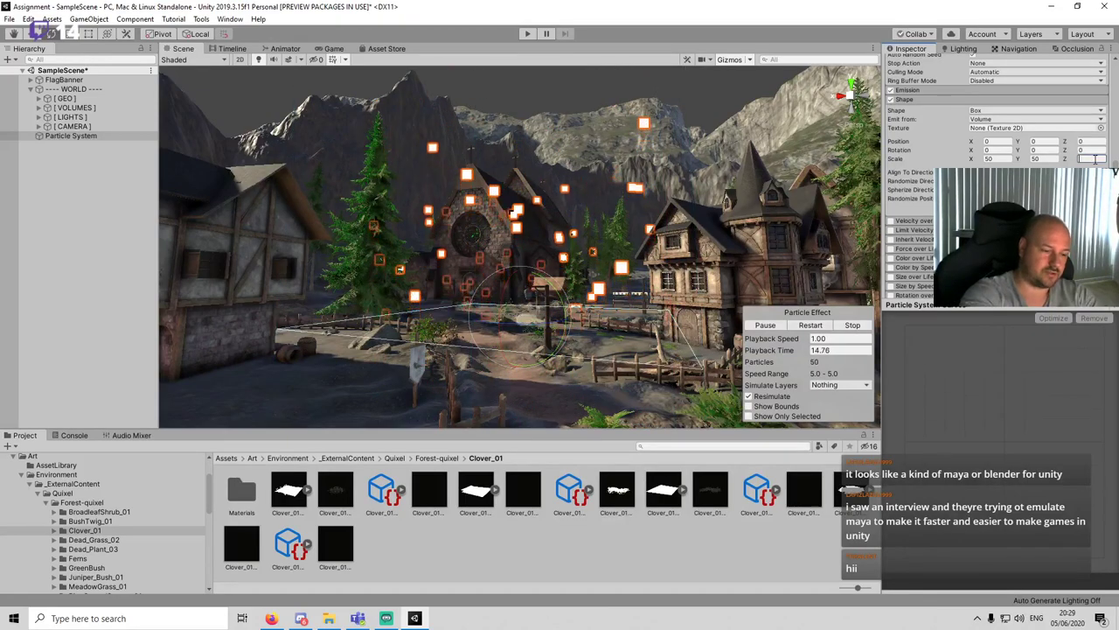
text(2520)
key(Return)
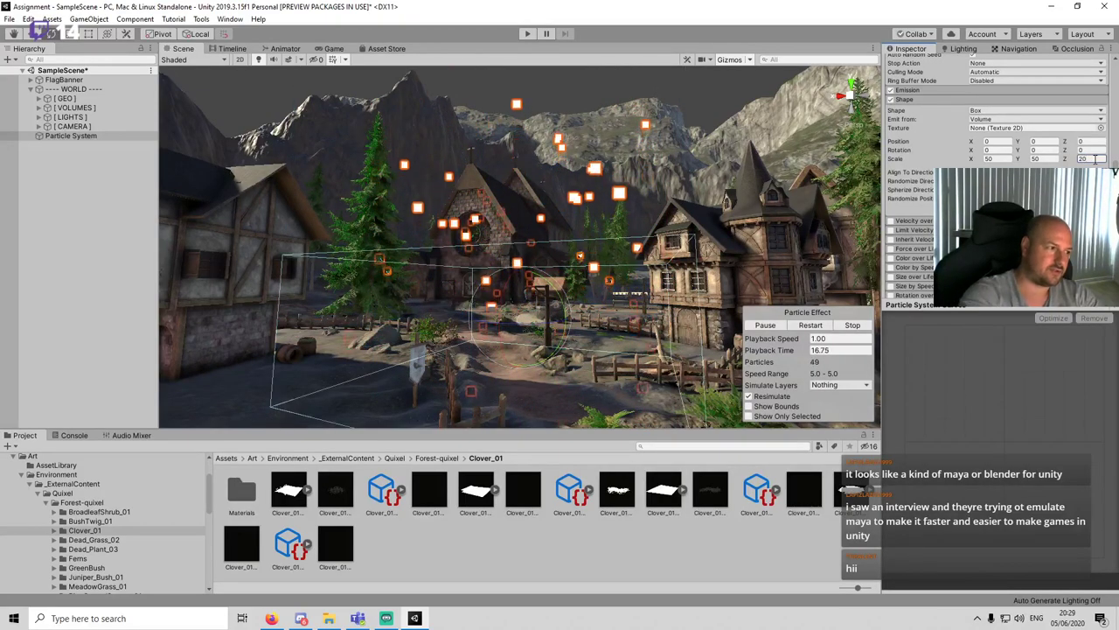
Step: Examine how the box emitter covers the village from below, from the side and in an angled perspective overview
right_drag(605, 272, 534, 262)
drag(530, 263, 531, 240)
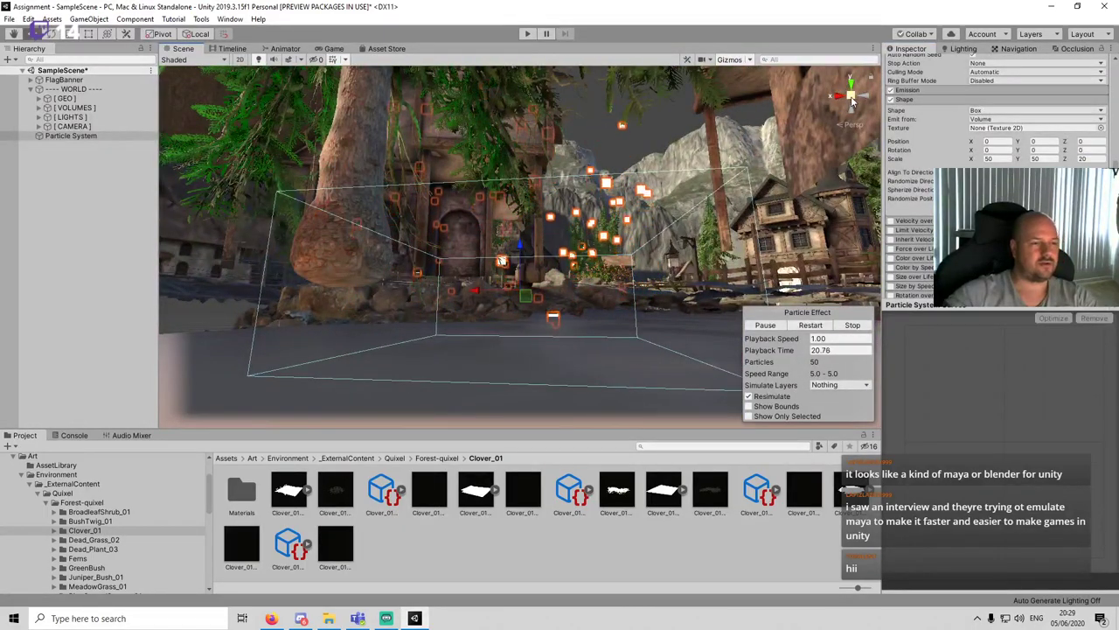
click(856, 99)
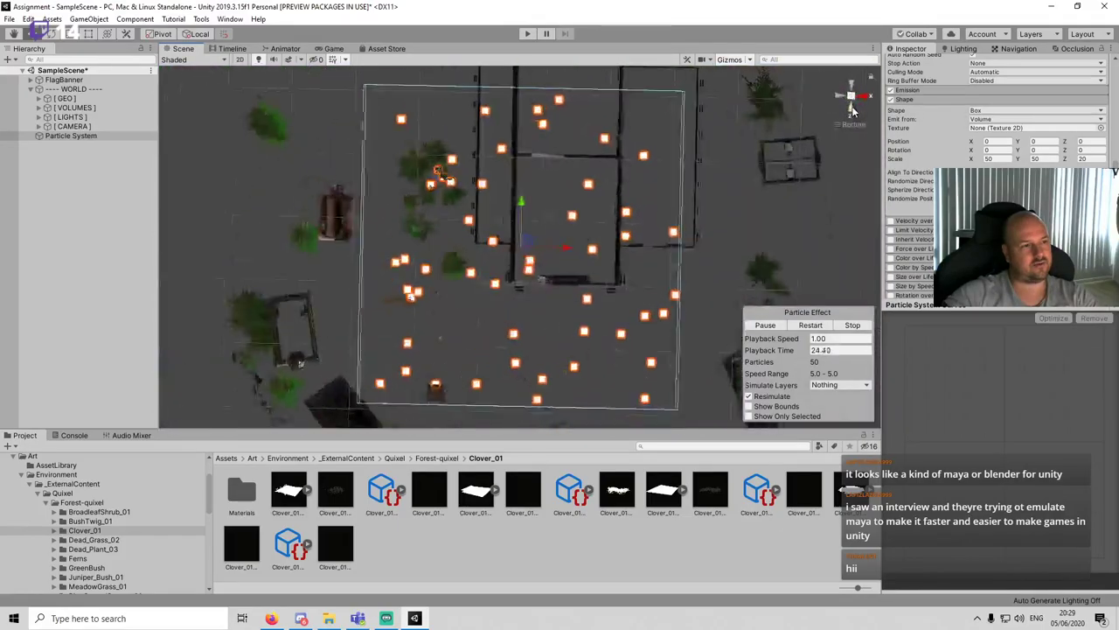
click(841, 98)
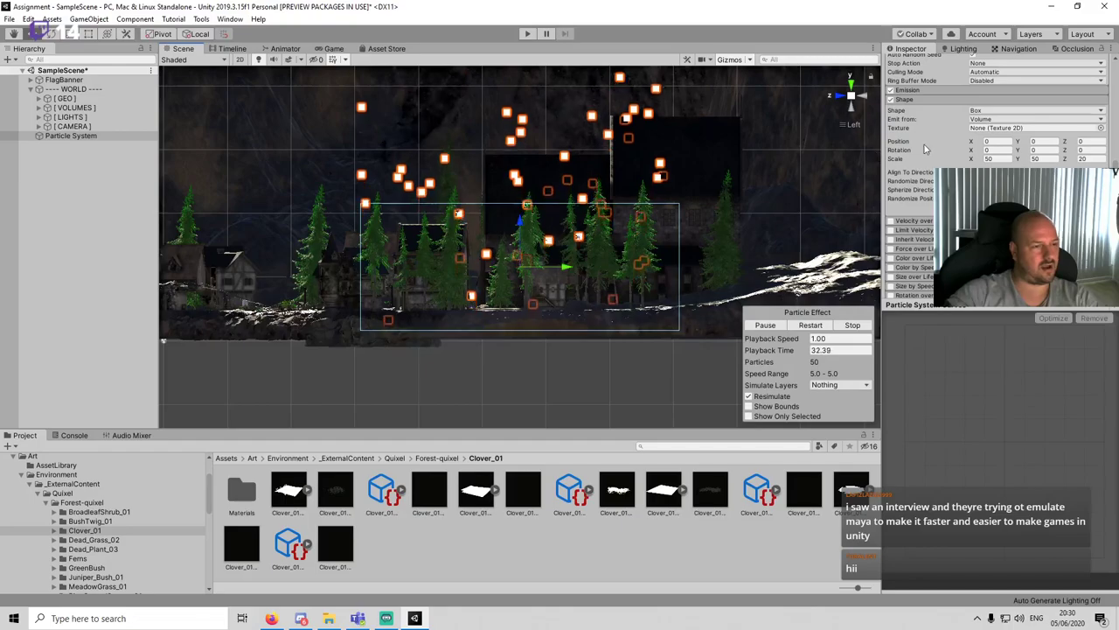
click(853, 98)
alt+drag(459, 114, 496, 198)
key(ctrl+s)
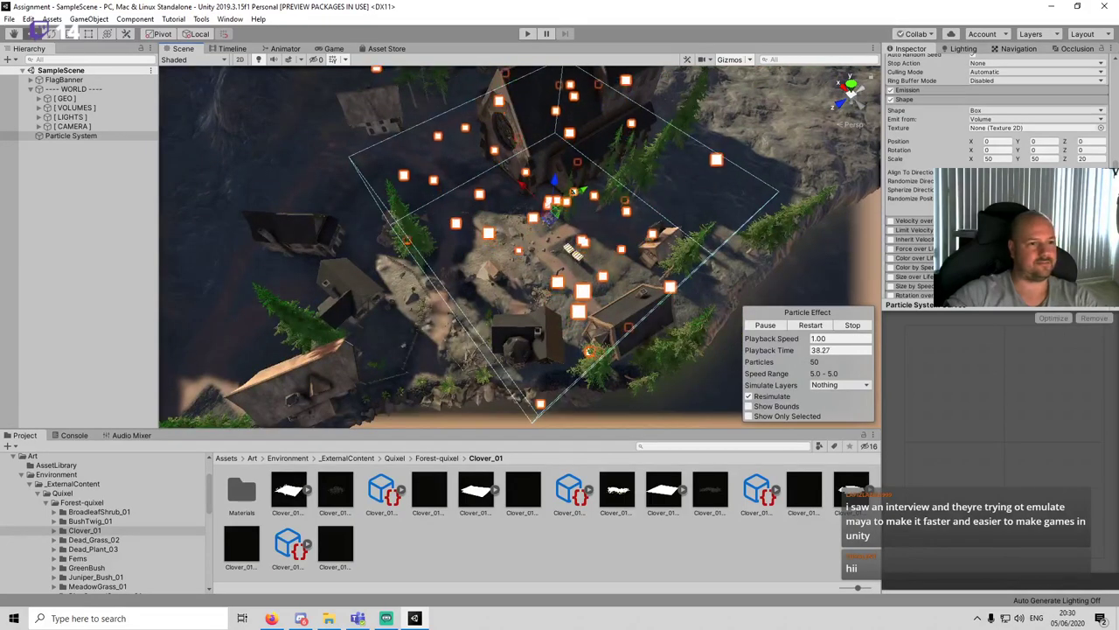
Step: Give the particles a random start speed between -1 and 1, a start lifetime of 7 and a smaller start size
key(ctrl+s)
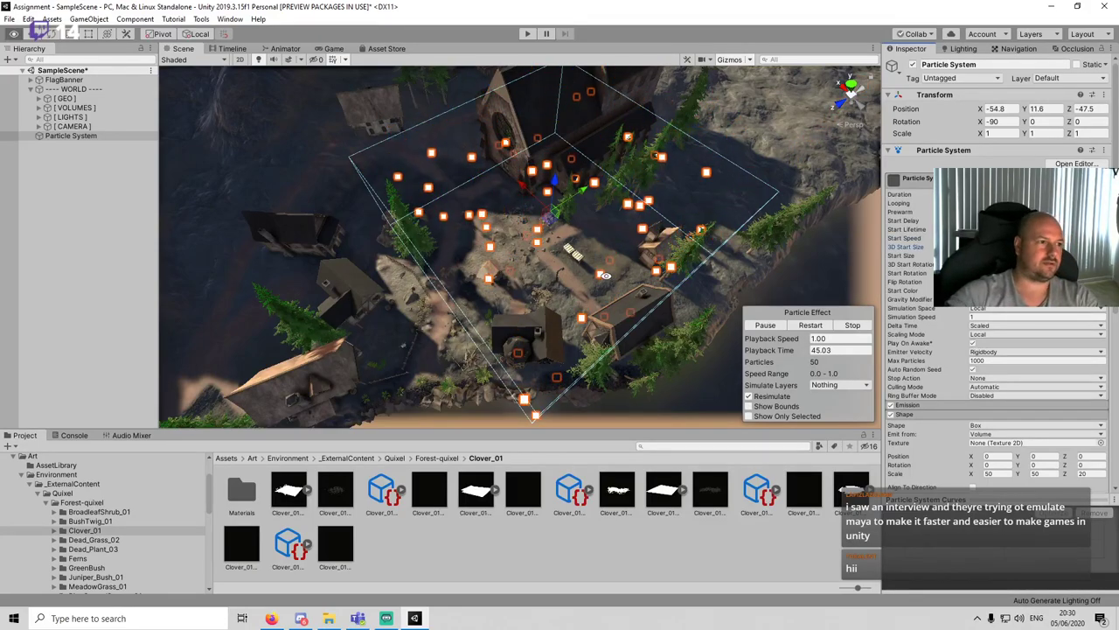
alt+drag(606, 276, 622, 178)
scroll(622, 178, up, 5)
alt+drag(702, 253, 719, 207)
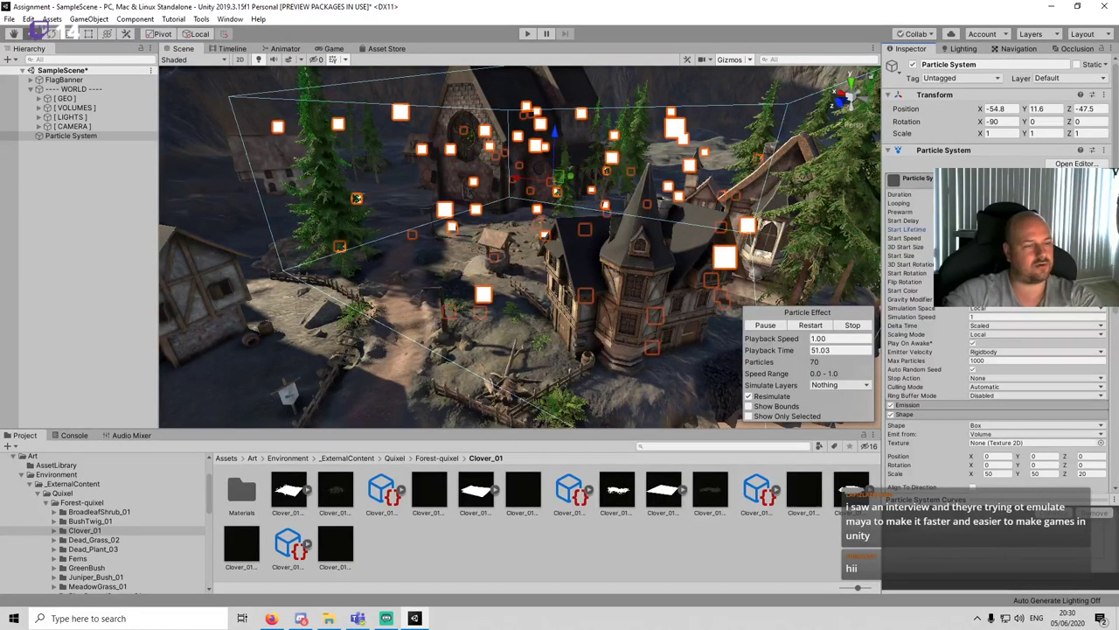
scroll(997, 262, down, 3)
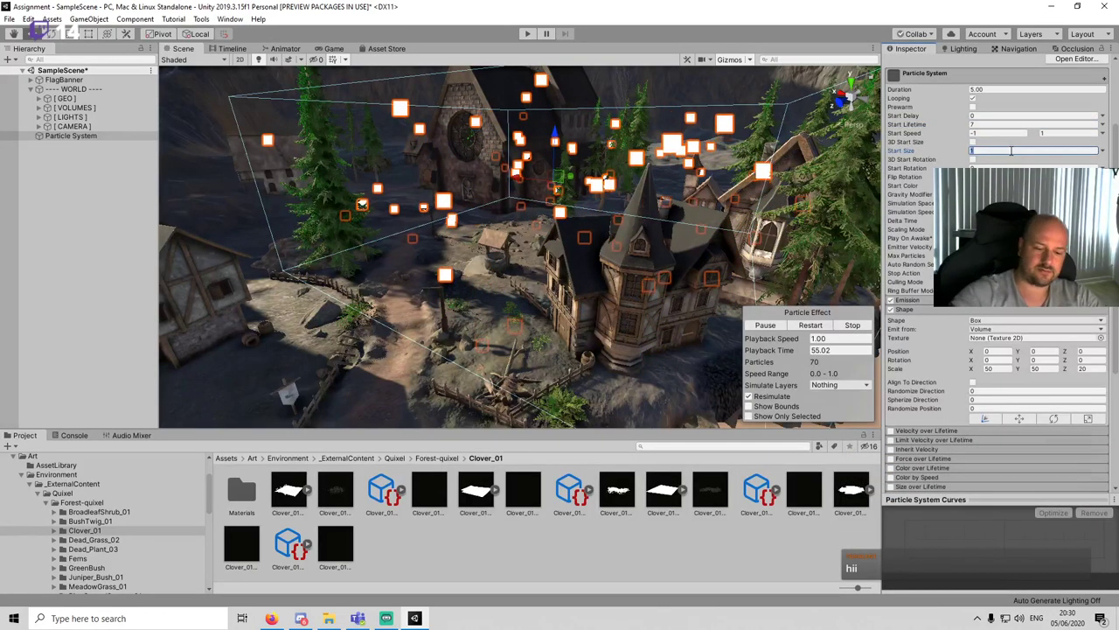
Step: Assign the Default-Particle material in the particle system's Renderer module
scroll(994, 342, down, 5)
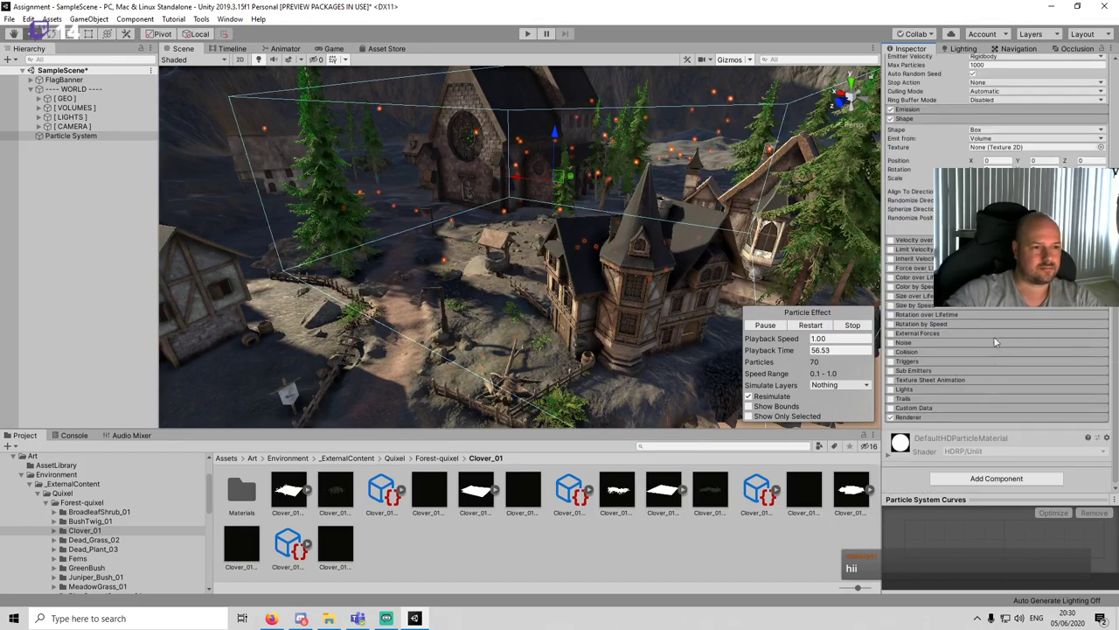
click(968, 417)
click(1100, 446)
scroll(692, 359, down, 15)
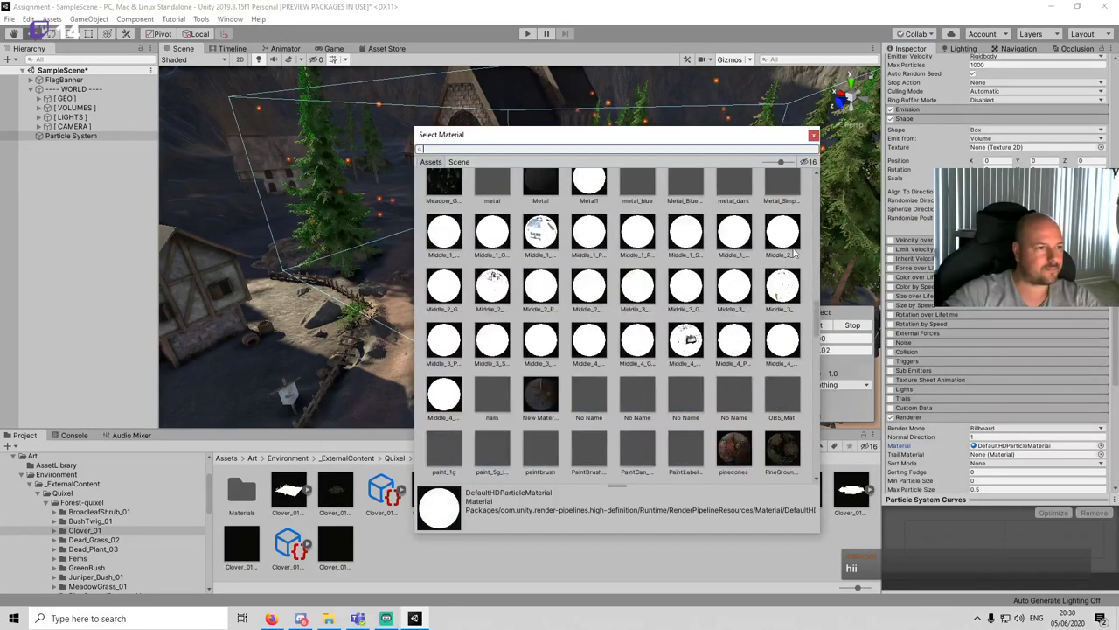
scroll(695, 385, down, 10)
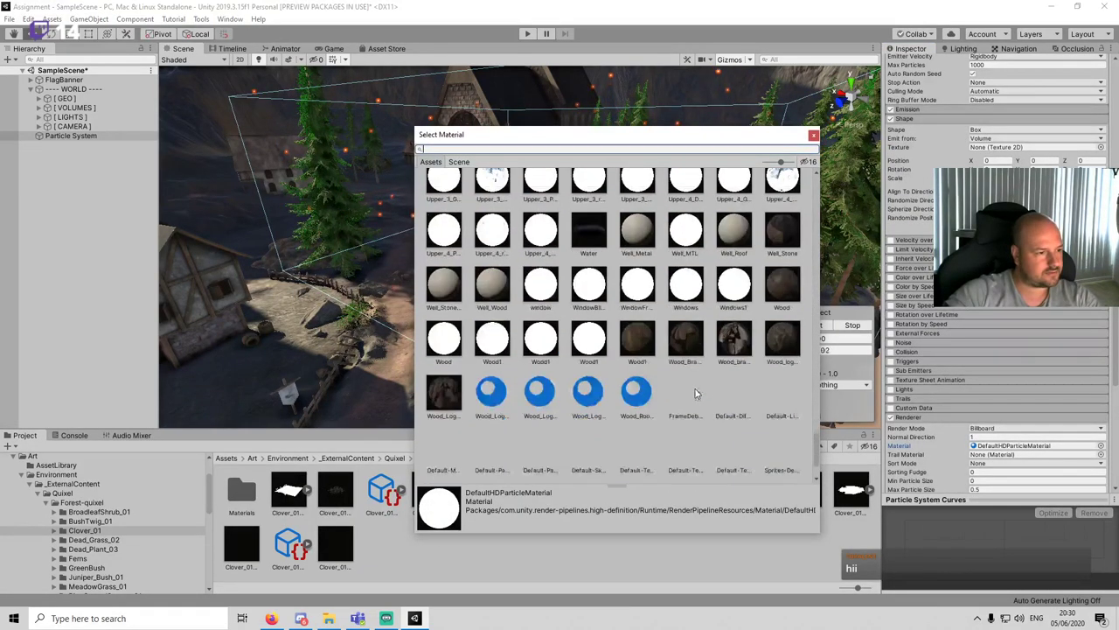
click(498, 398)
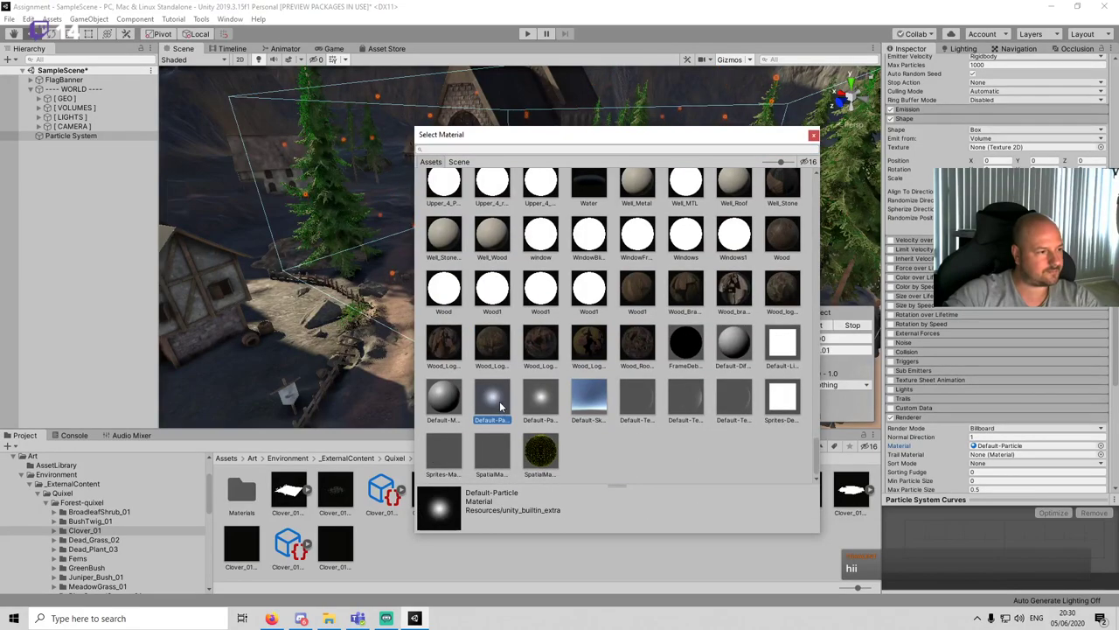
double_click(501, 406)
Step: Inspect the particles around the church and well at close range, with the particle system both selected and deselected
scroll(645, 185, up, 5)
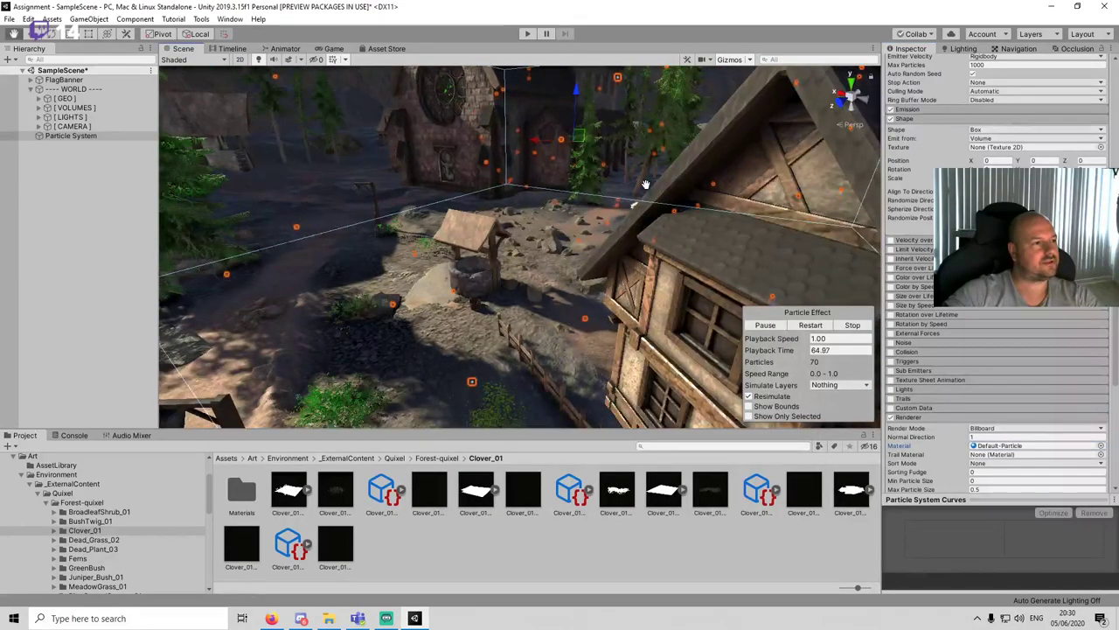
scroll(645, 185, up, 3)
click(125, 312)
alt+drag(523, 295, 625, 221)
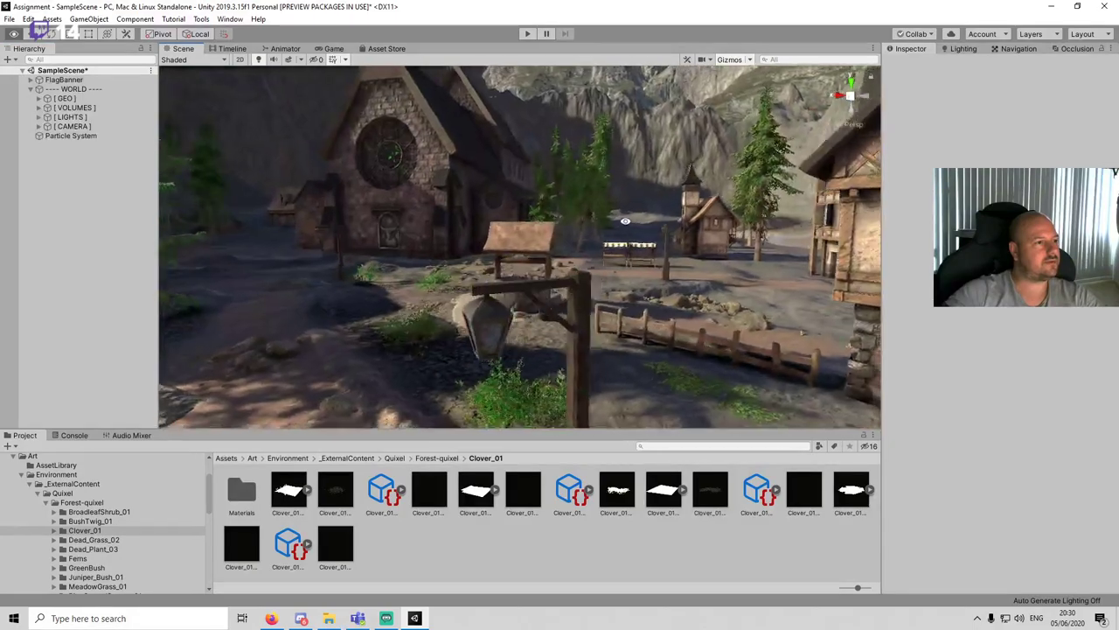
right_drag(625, 220, 145, 206)
click(74, 136)
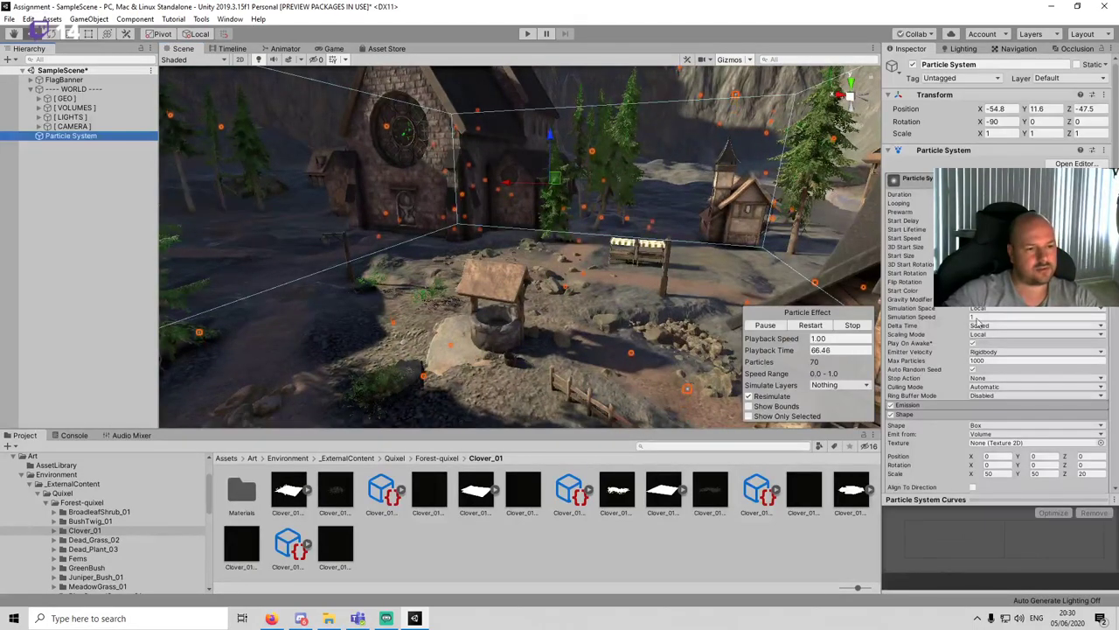
click(58, 289)
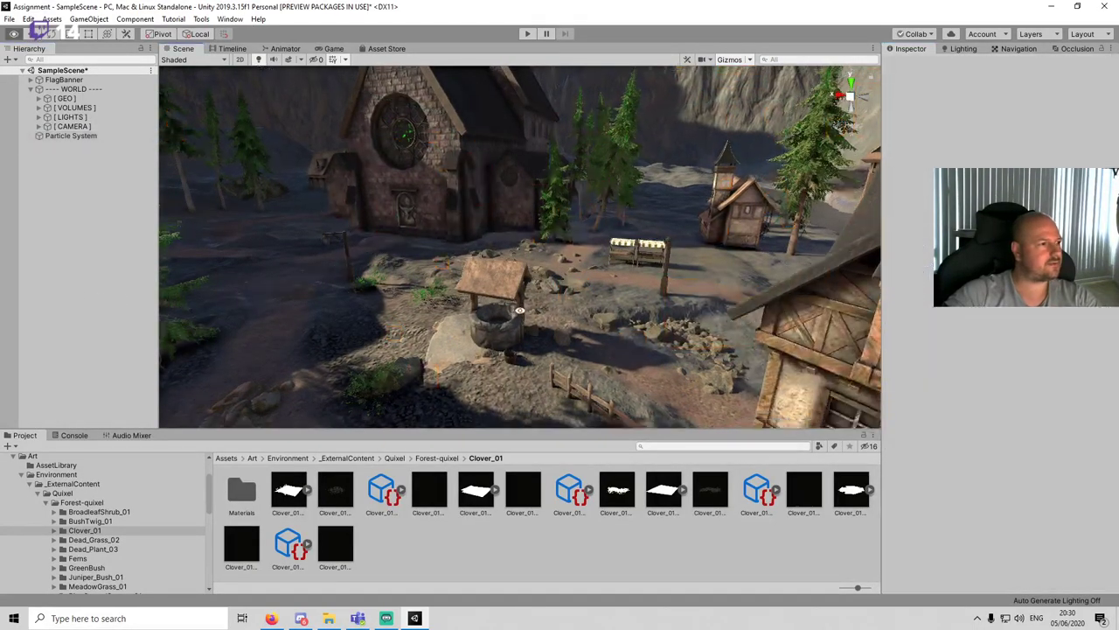
alt+drag(520, 336, 492, 278)
click(87, 136)
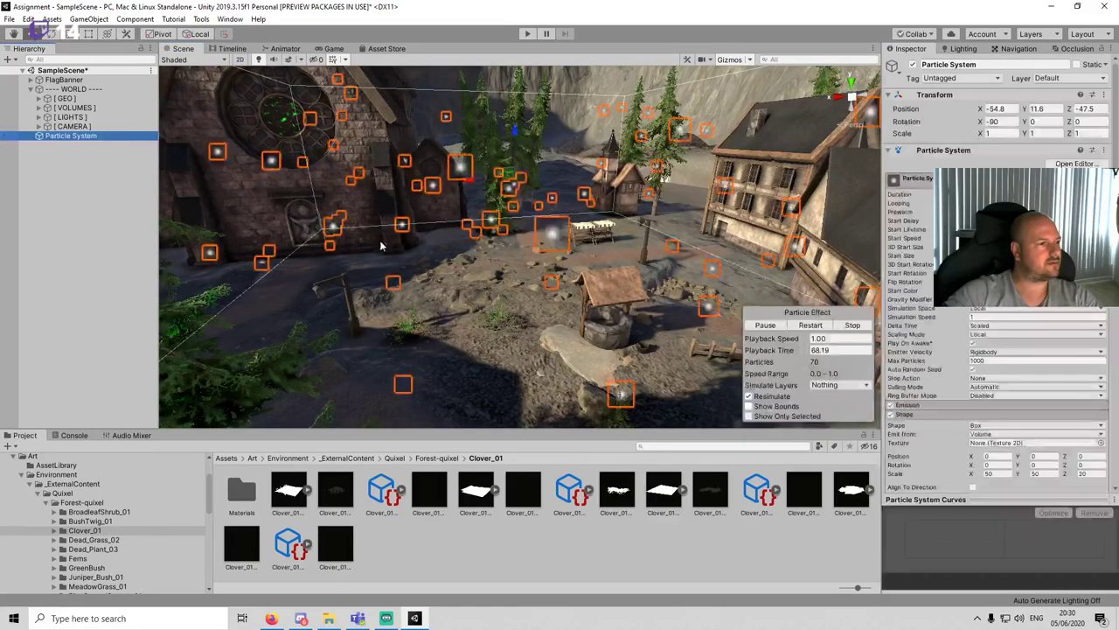
Step: Pause the particle preview and set the particles' start color to black
click(765, 326)
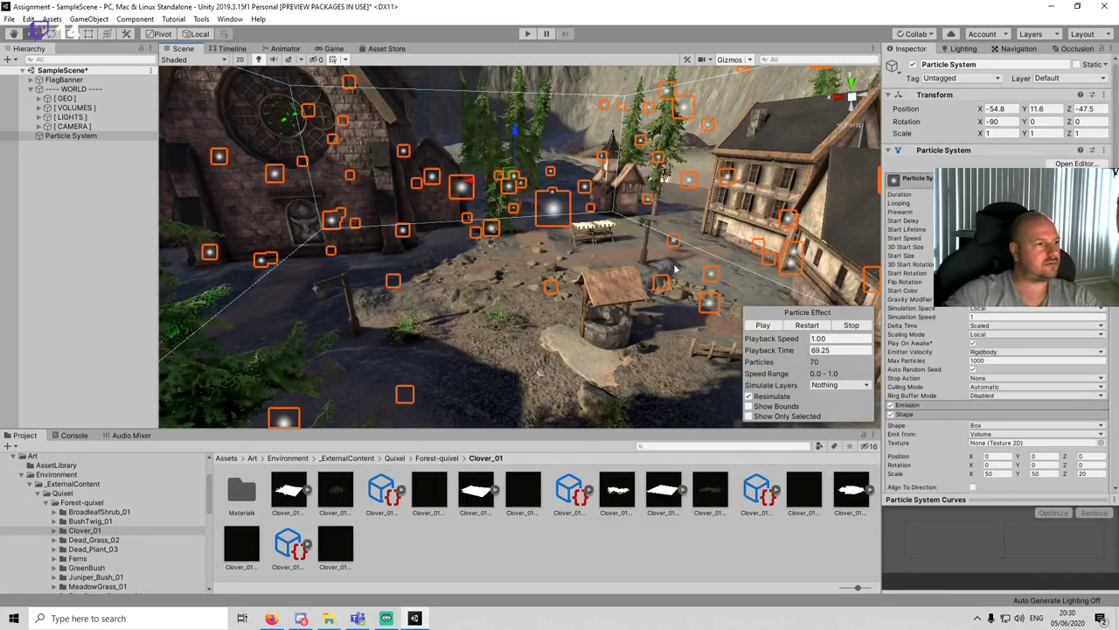
click(1032, 290)
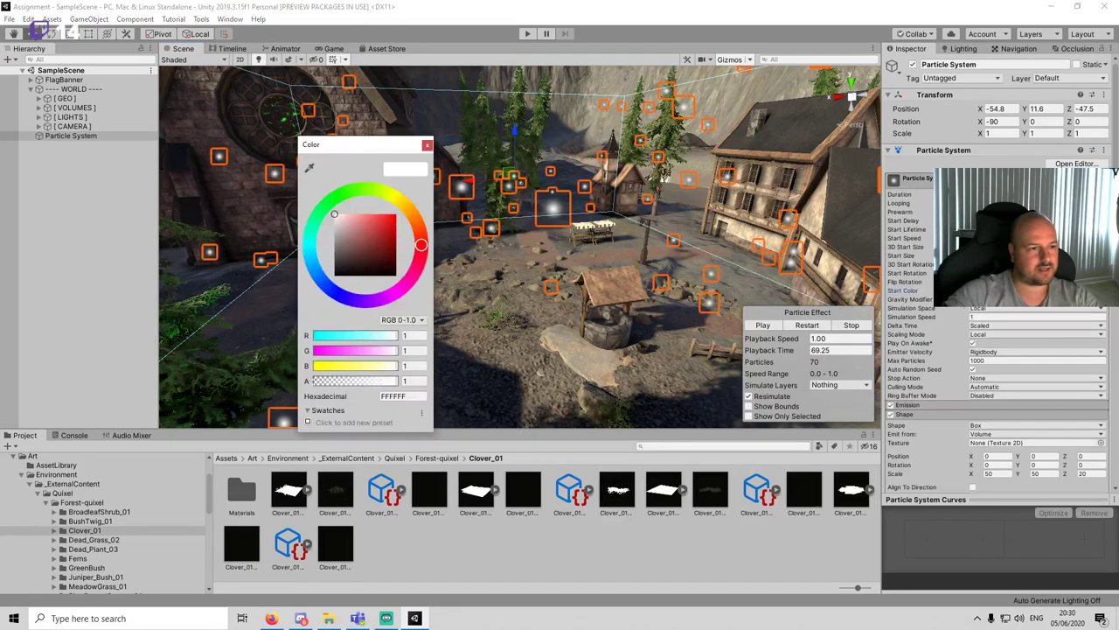
drag(350, 249, 303, 297)
click(427, 146)
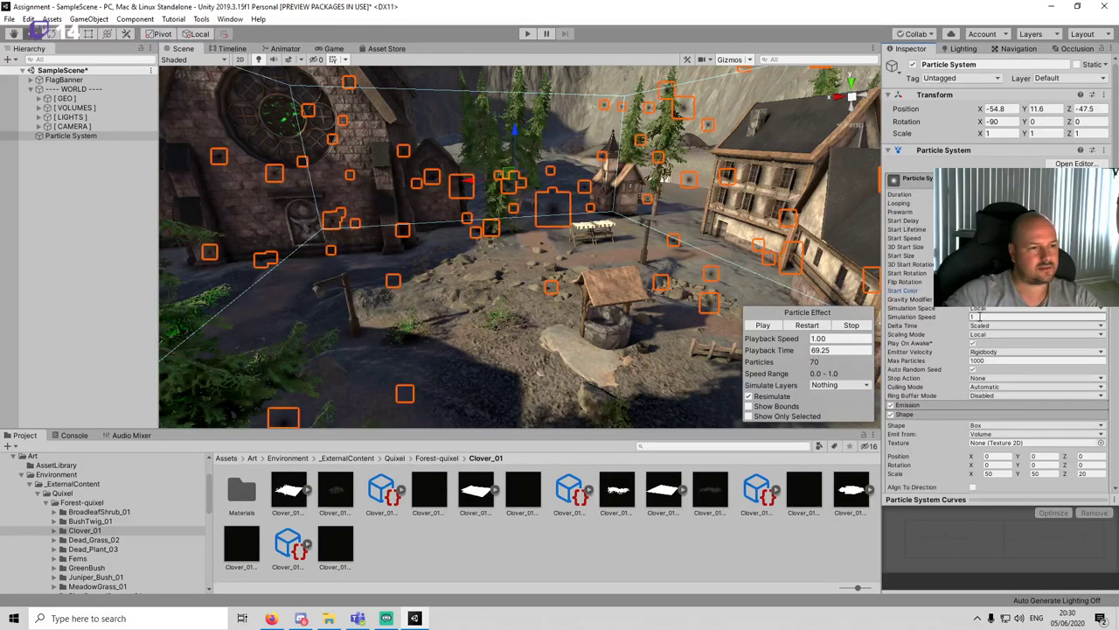
Step: Set the emission rate over time to 1000 and preview the framed village shot in Play mode
click(961, 407)
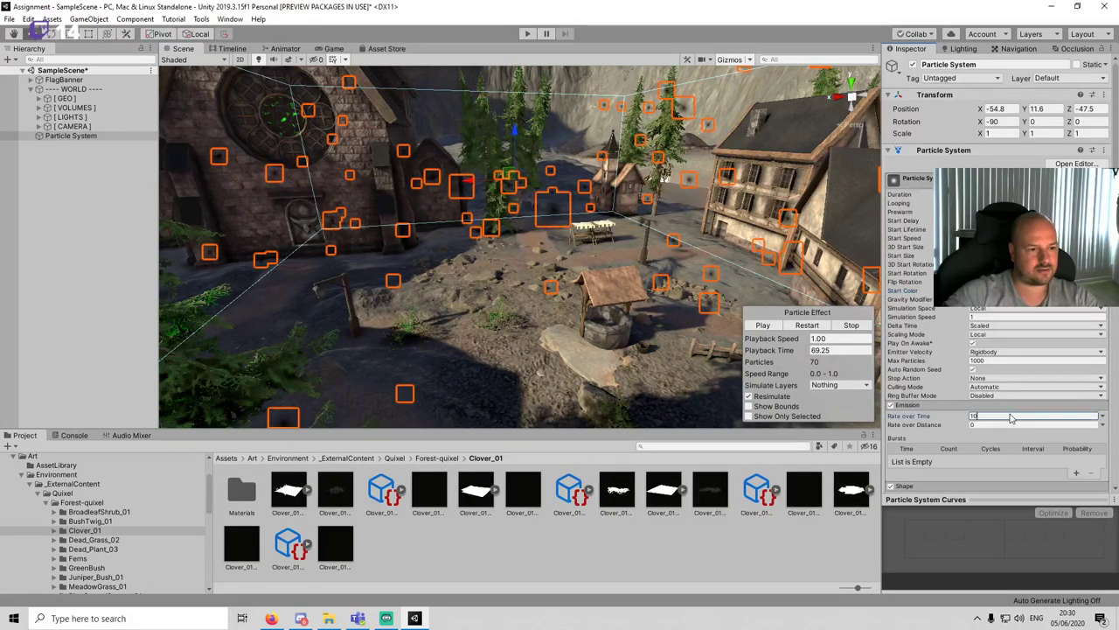
text(00)
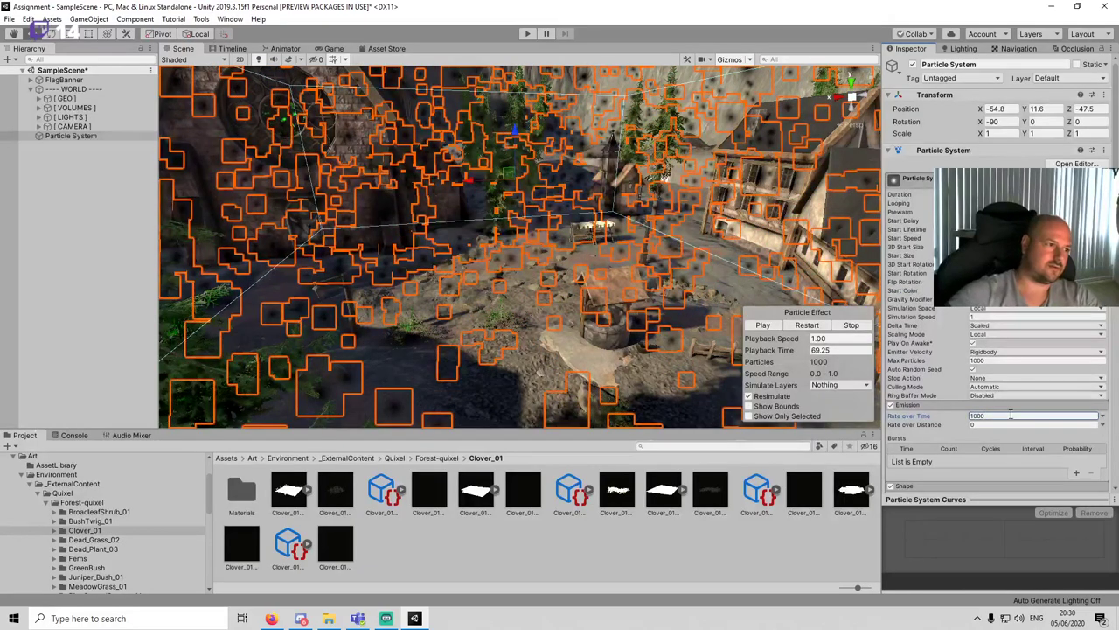
click(128, 311)
alt+drag(568, 319, 556, 245)
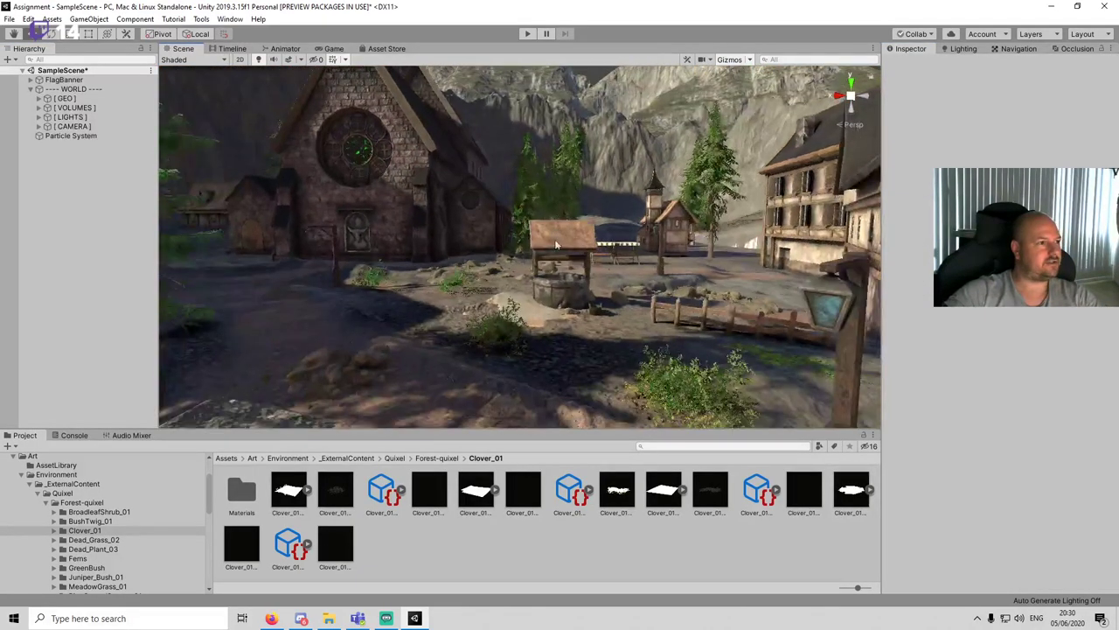
click(528, 33)
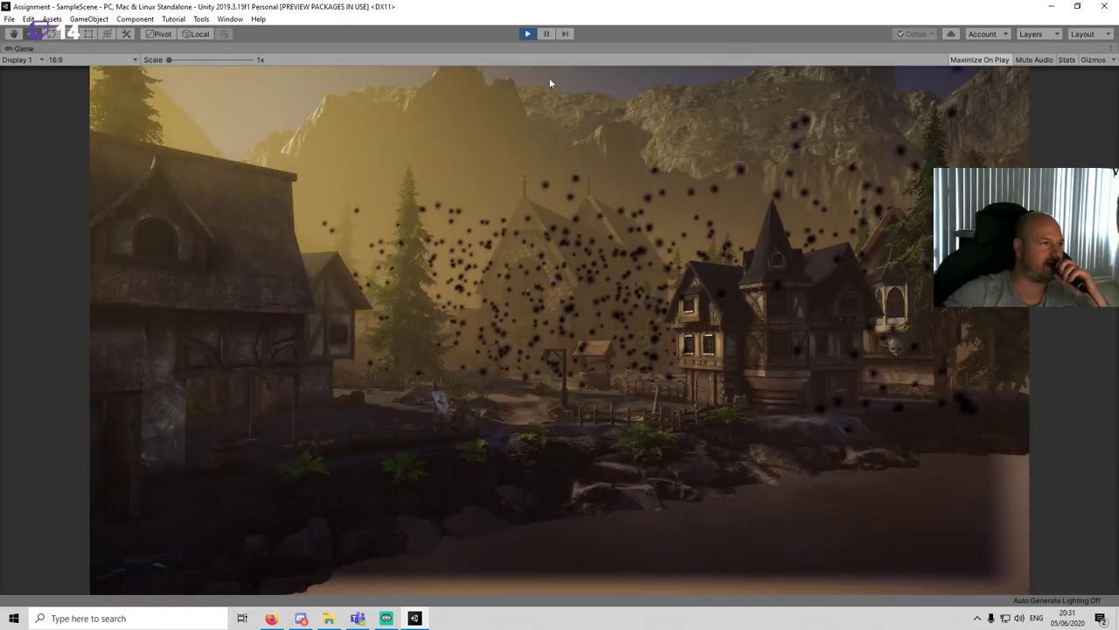
click(528, 33)
Step: Set the particle system's start size to 0.1 and run the scene in Play mode to check the smaller particles
click(83, 136)
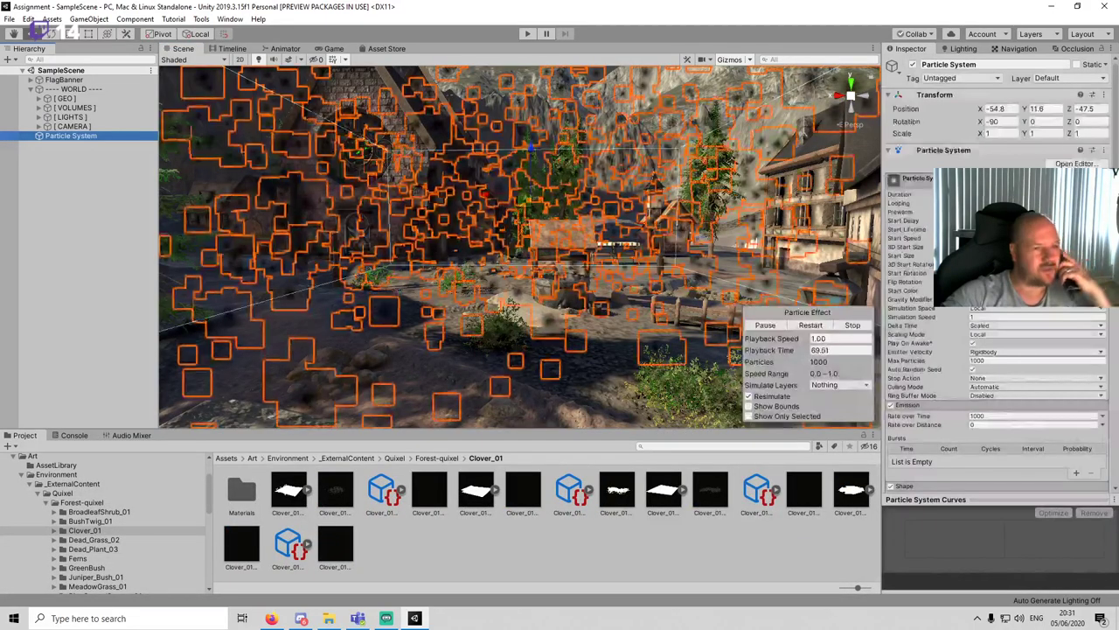
click(996, 255)
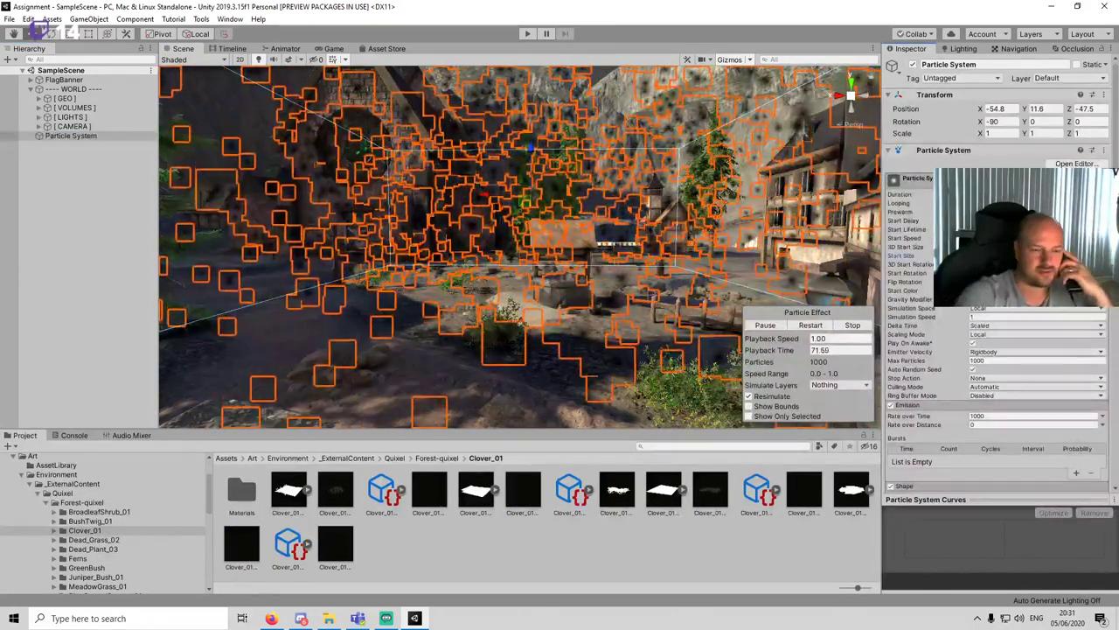
text(0.1)
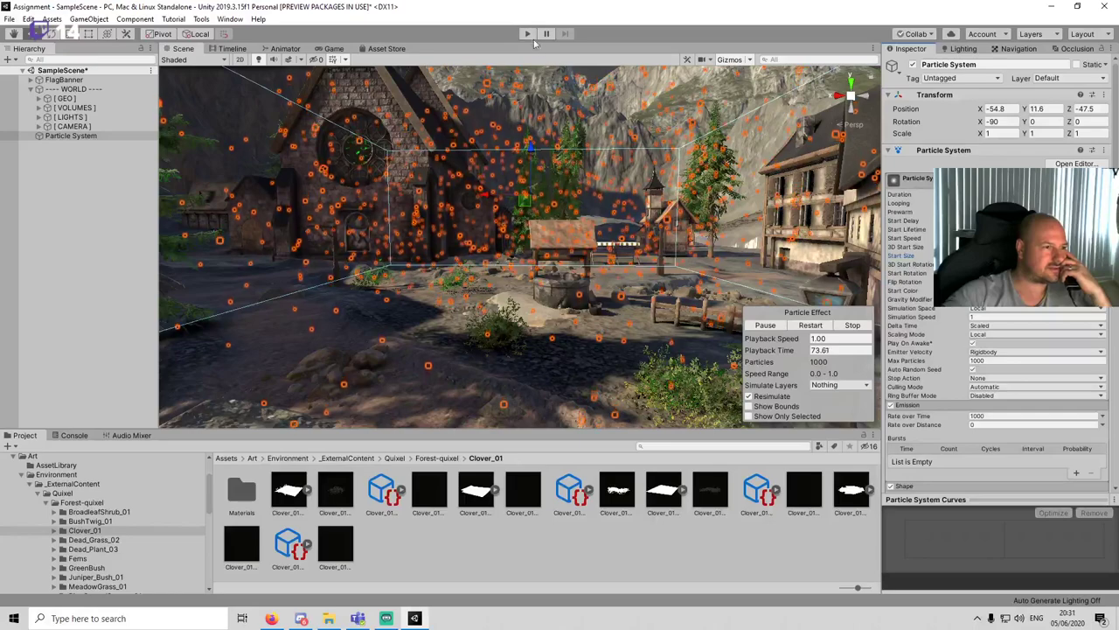
click(527, 34)
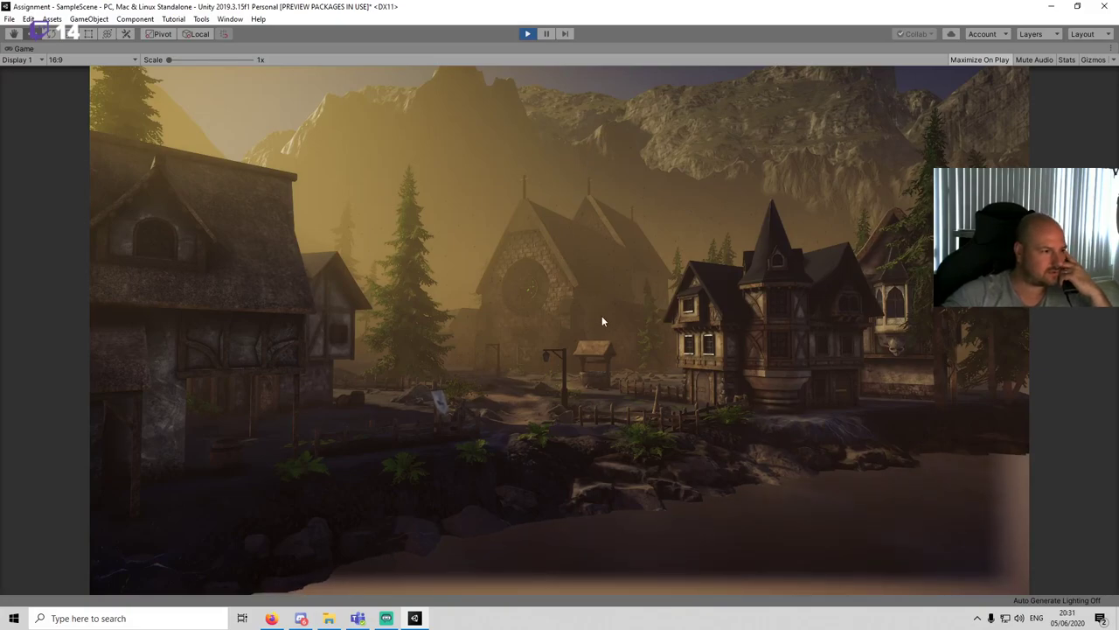
click(529, 33)
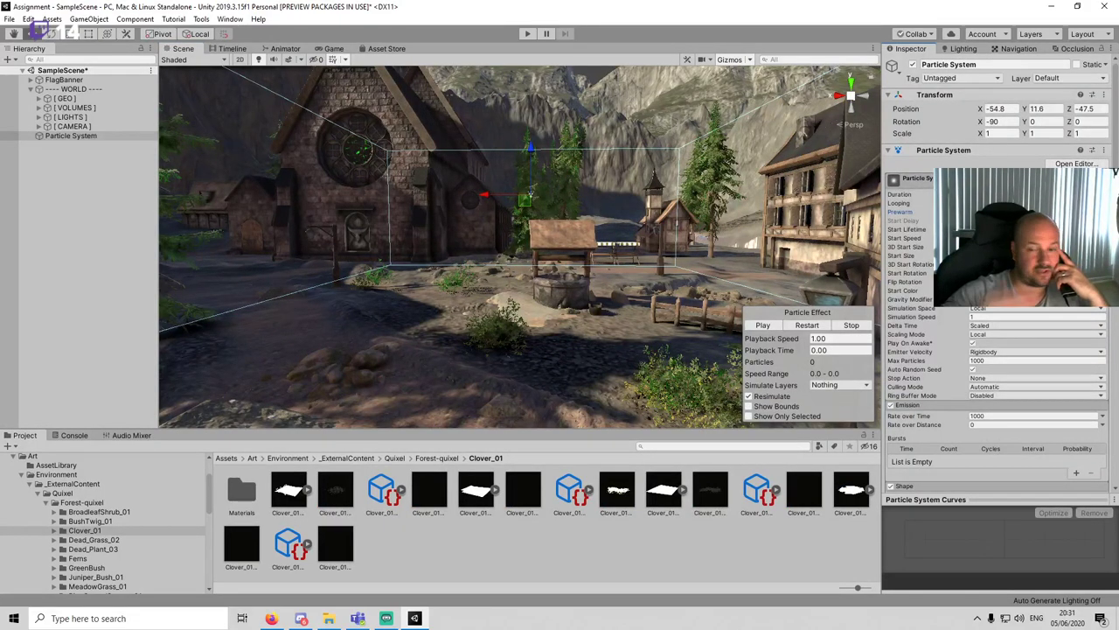
Step: Turn on Prewarm and the Noise module with a scroll speed of 1, and replay the particle effect
scroll(1007, 322, down, 8)
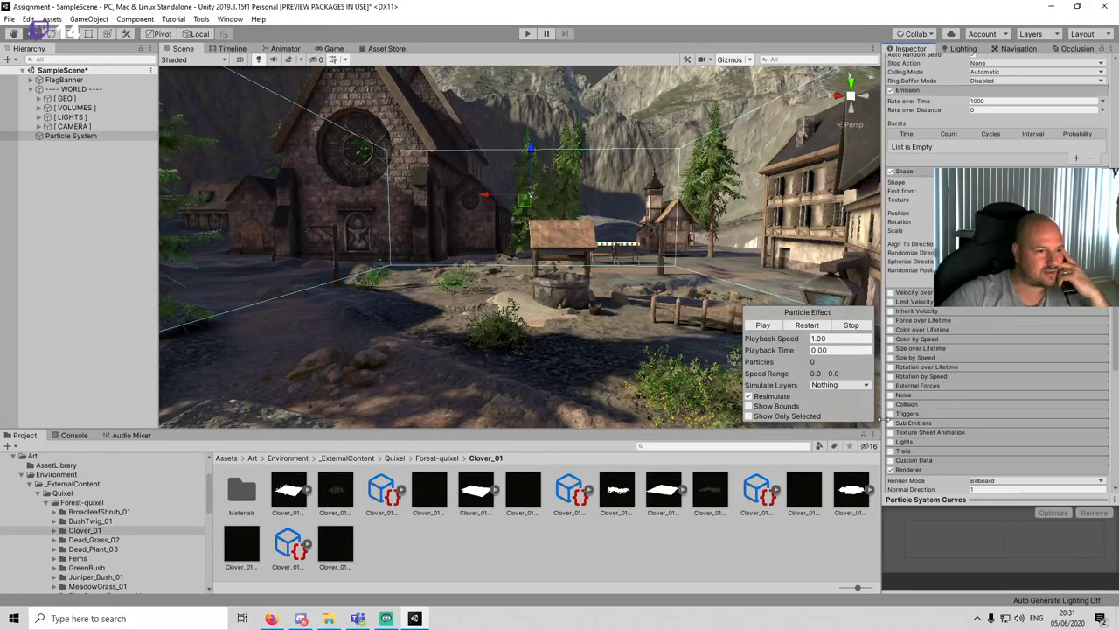
click(929, 397)
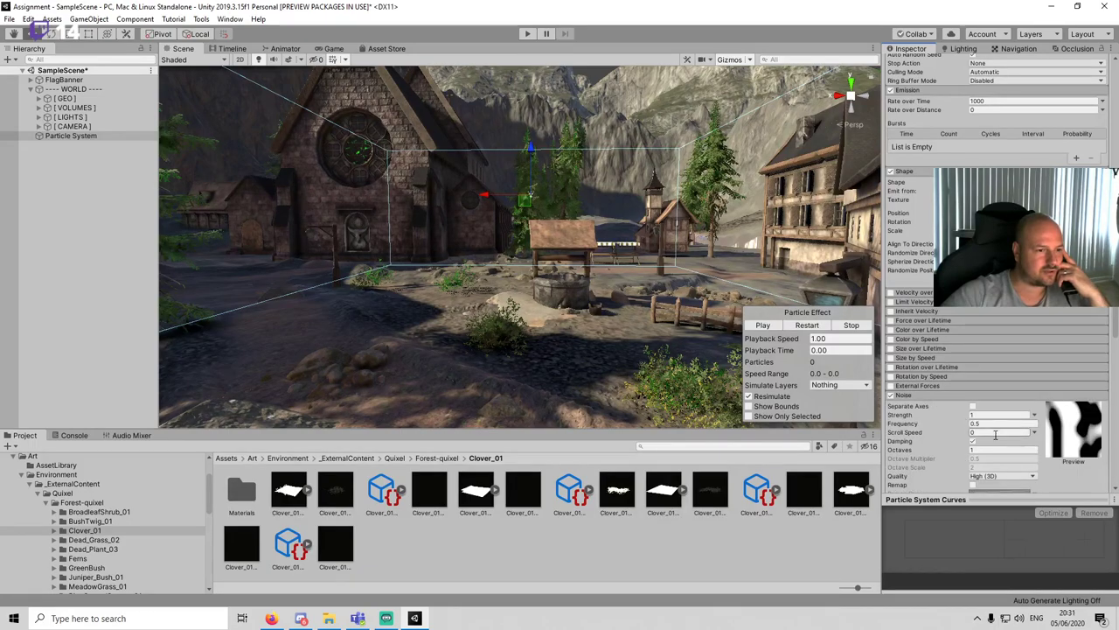
click(995, 432)
text(1)
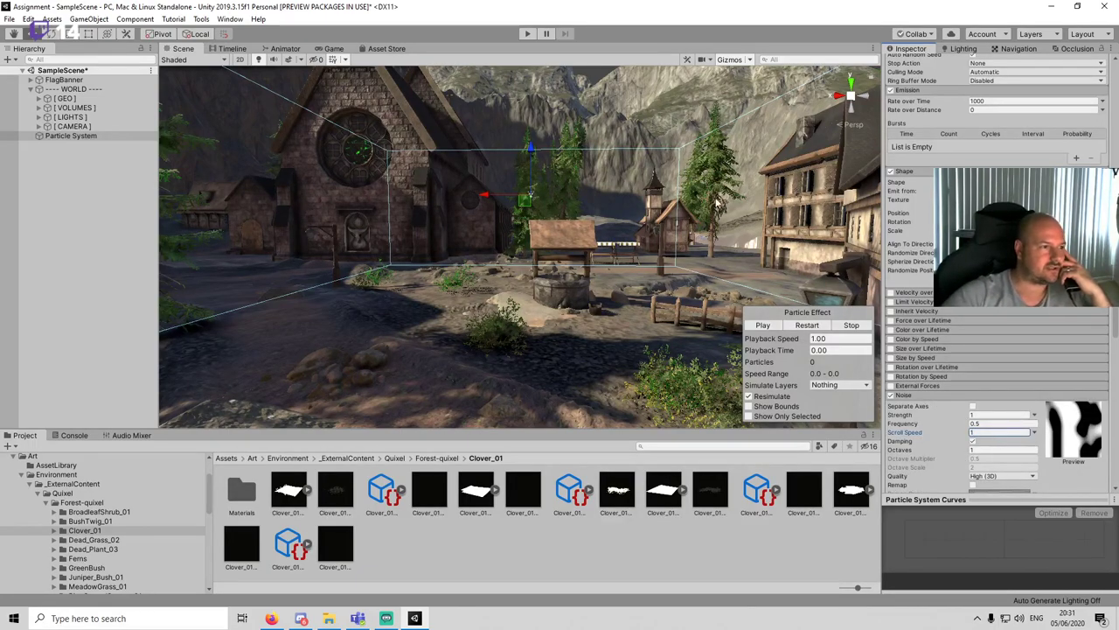
click(765, 327)
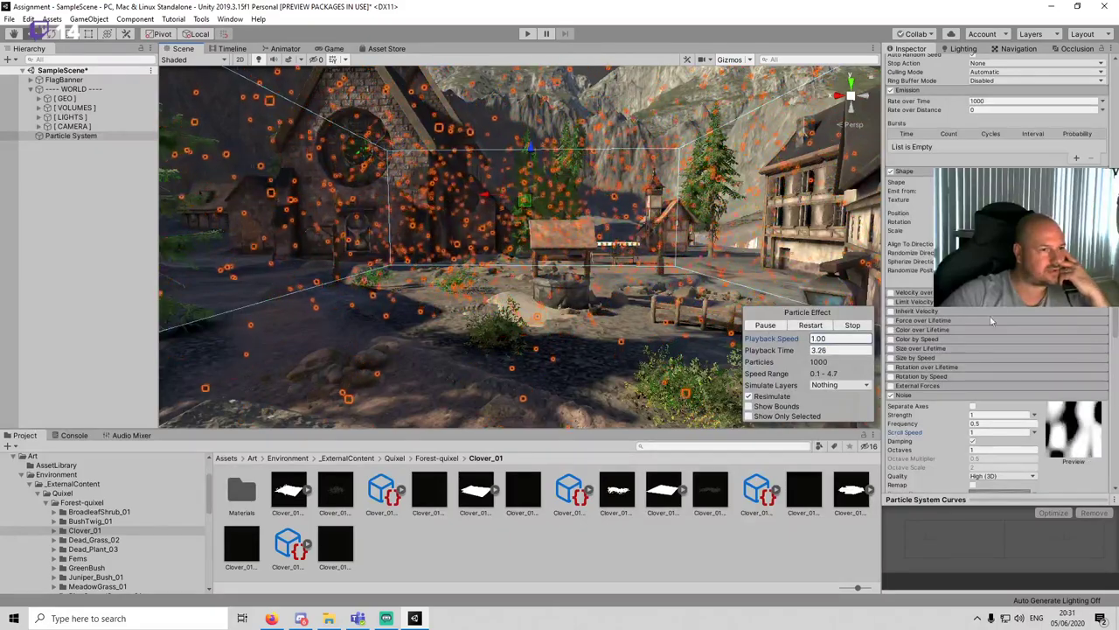
scroll(1002, 320, up, 6)
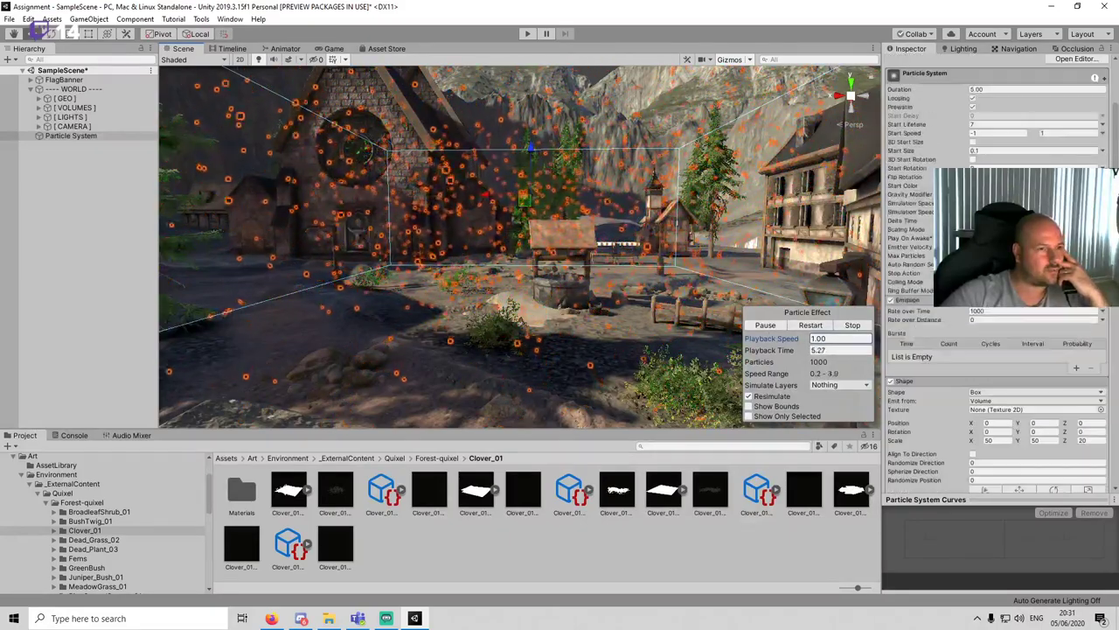
Step: Run the scene in Play mode, fly through the village to examine the drifting particles, and stop playback
click(528, 33)
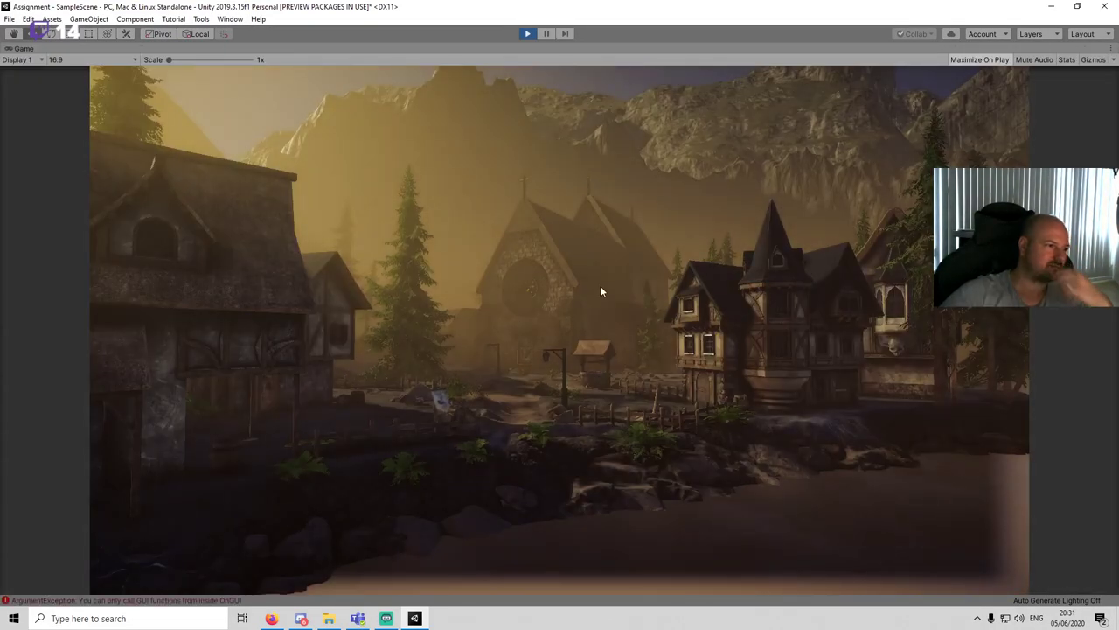
right_drag(648, 301, 648, 337)
key(w)
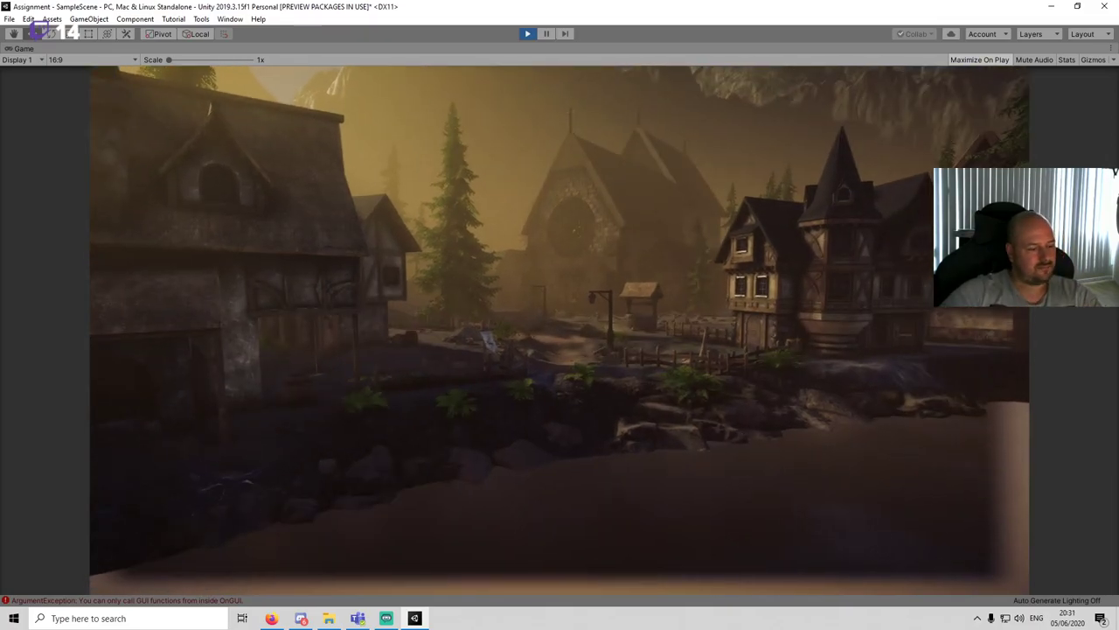
key(w)
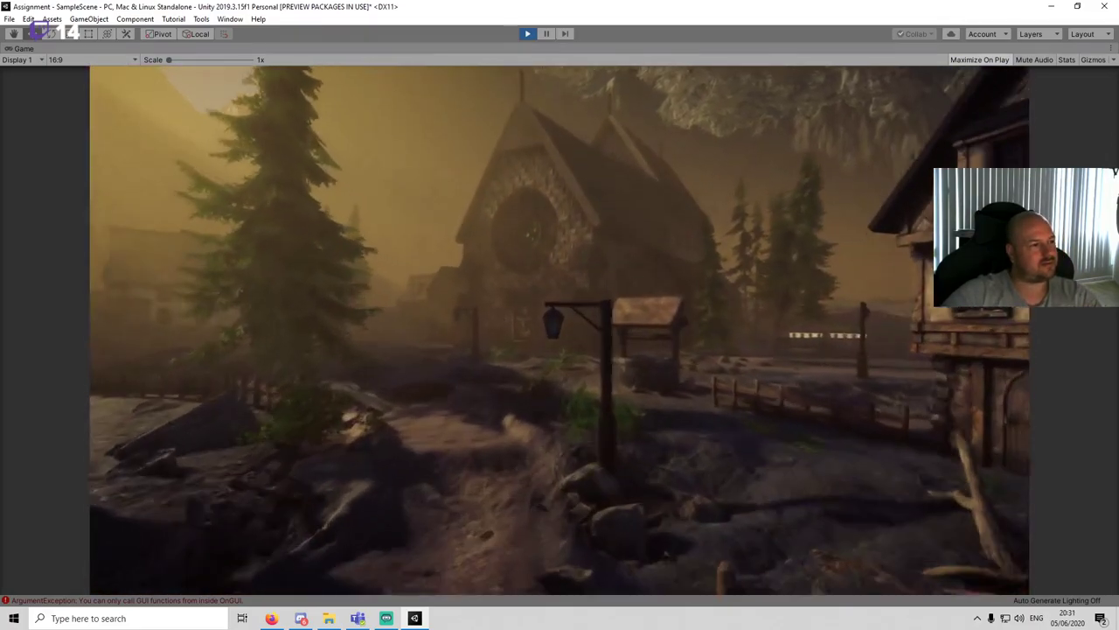
key(s)
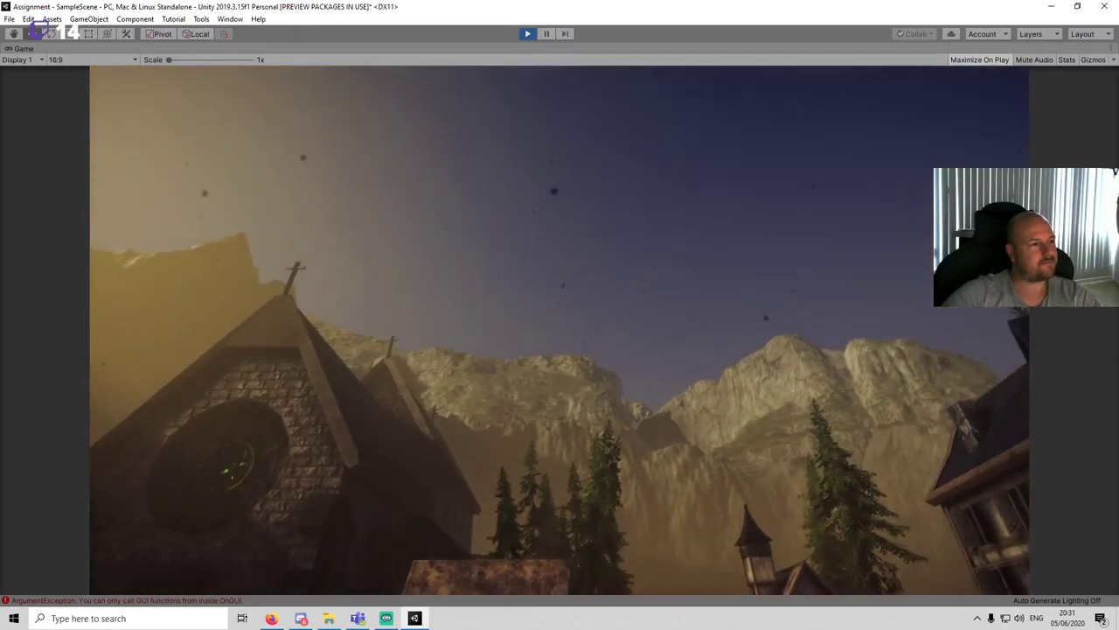
key(s)
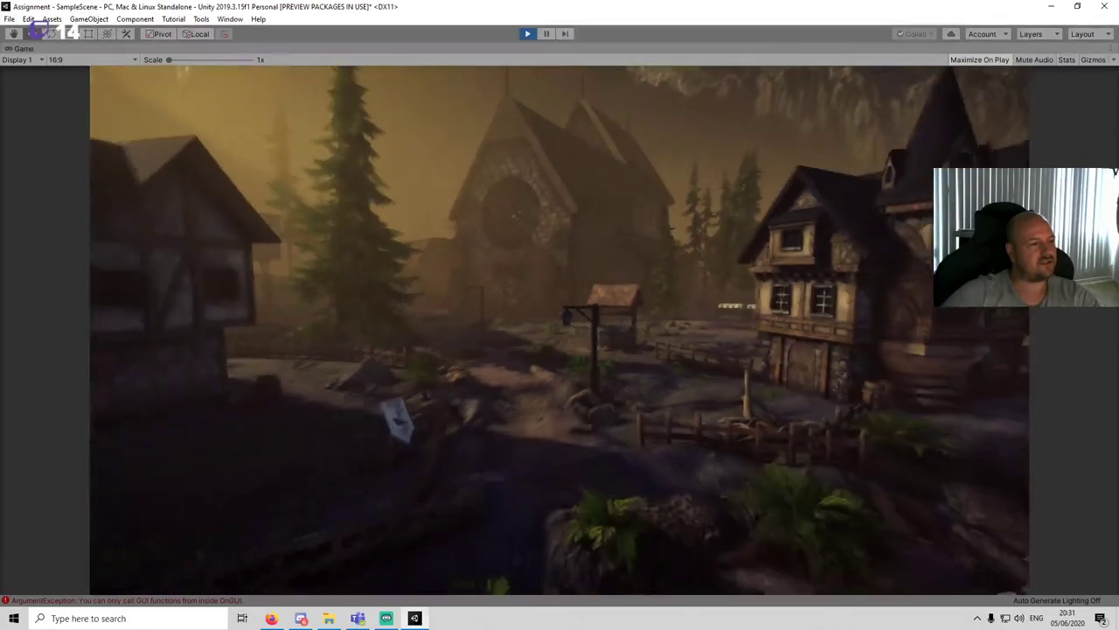
key(Escape)
key(ctrl+p)
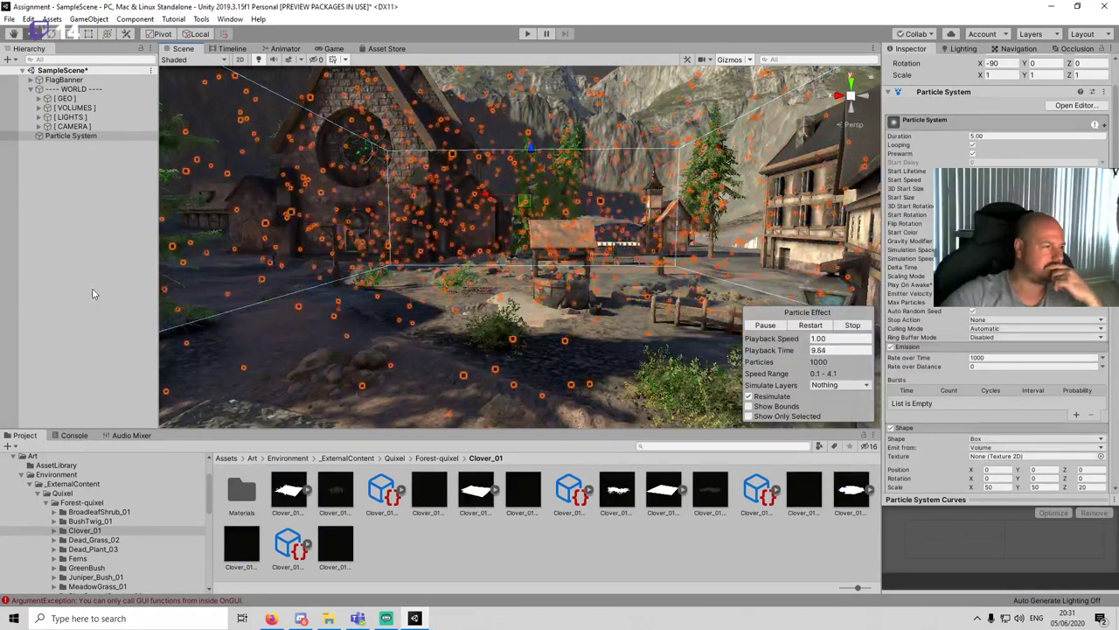
Step: Reduce the Z scale of the particle system's emission box to flatten it, and lower the system toward the ground
scroll(610, 251, down, 3)
right_drag(610, 251, 594, 232)
scroll(1066, 404, down, 6)
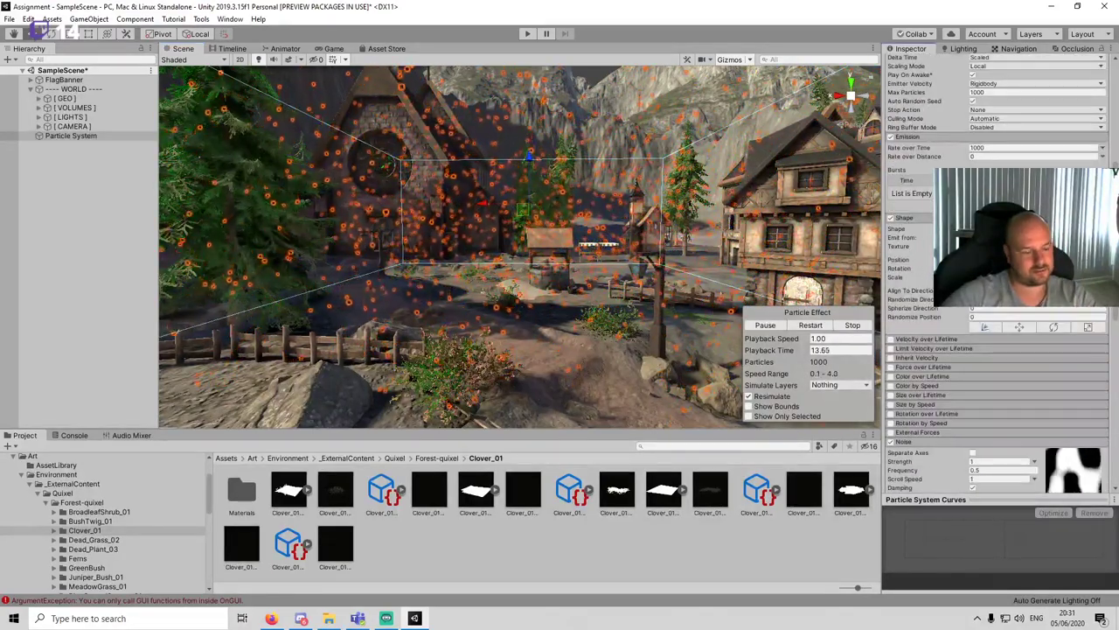
text(5)
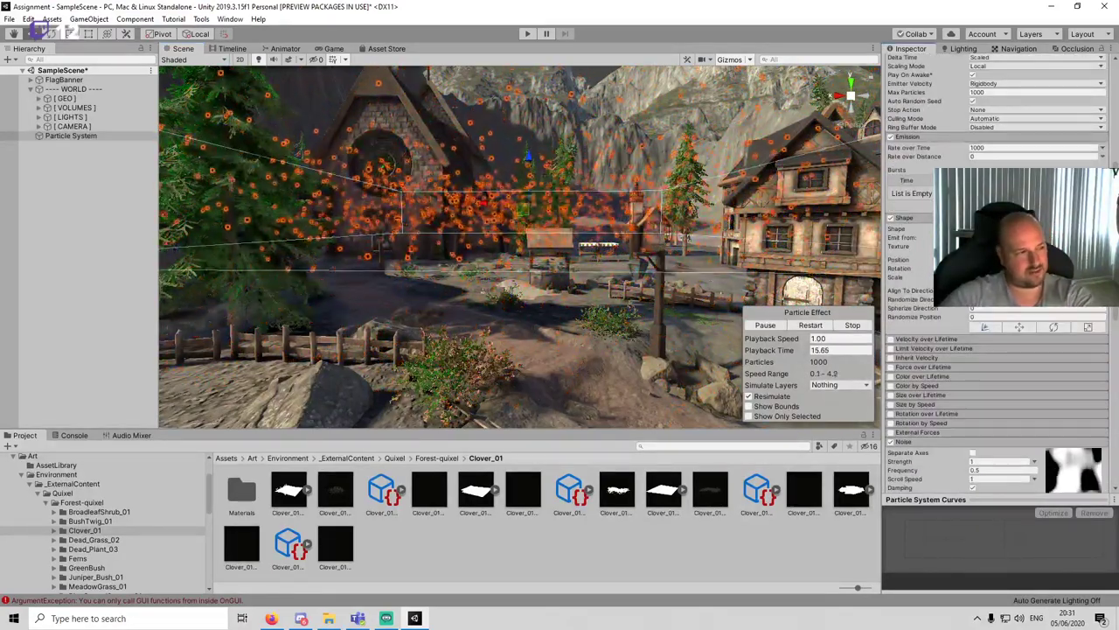
drag(531, 164, 534, 186)
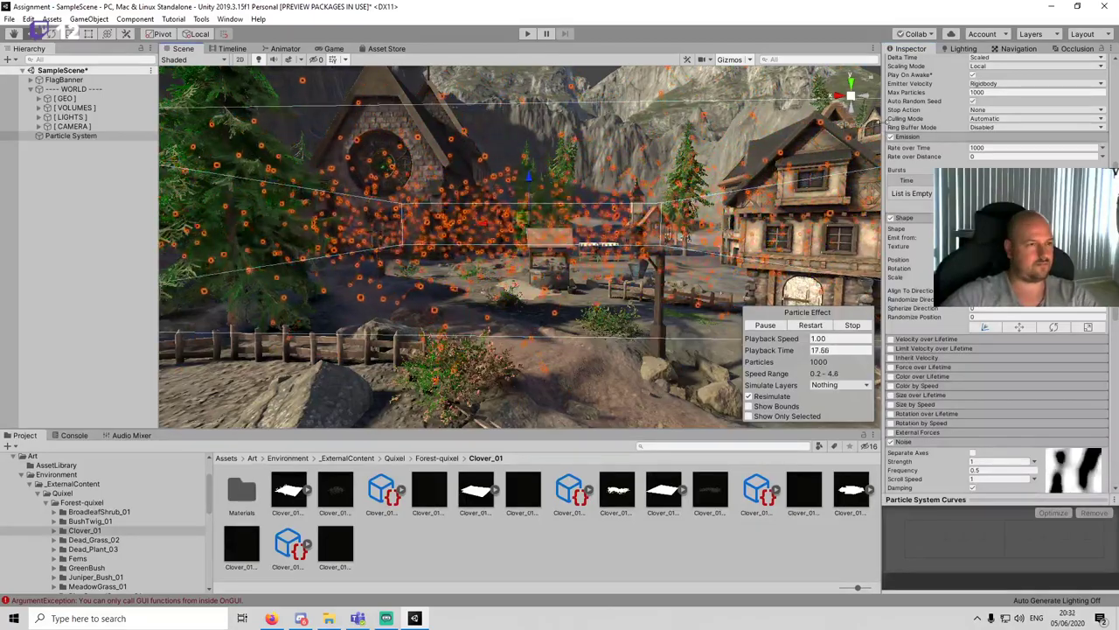
Step: Restart the particle effect in a side view and raise the particle system slightly above the ground
click(844, 98)
click(844, 97)
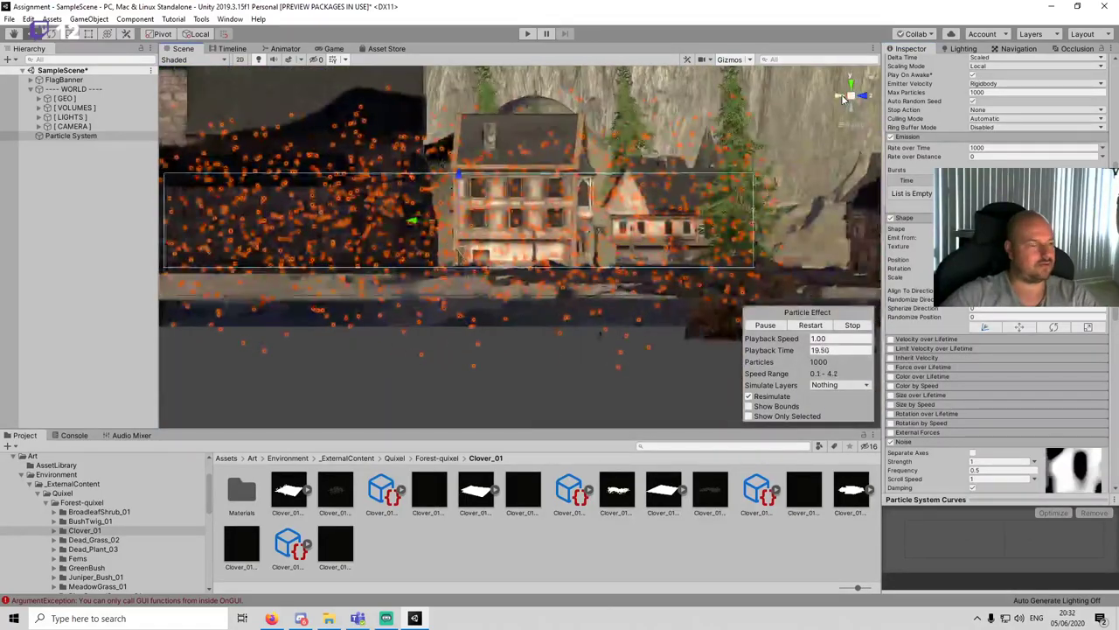
middle_drag(438, 235, 565, 249)
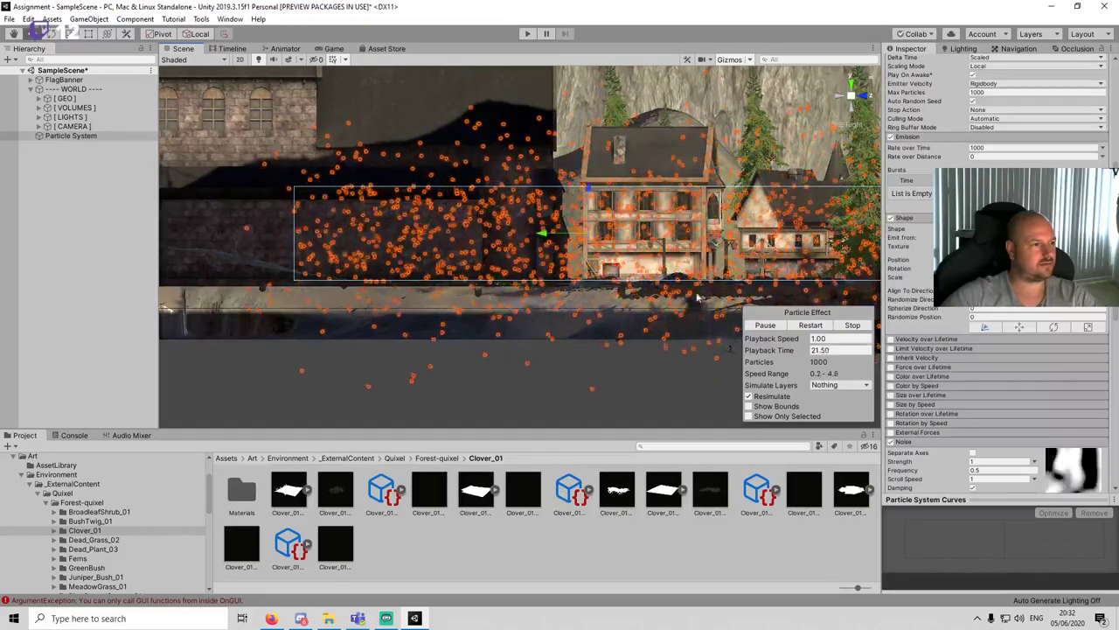
click(804, 325)
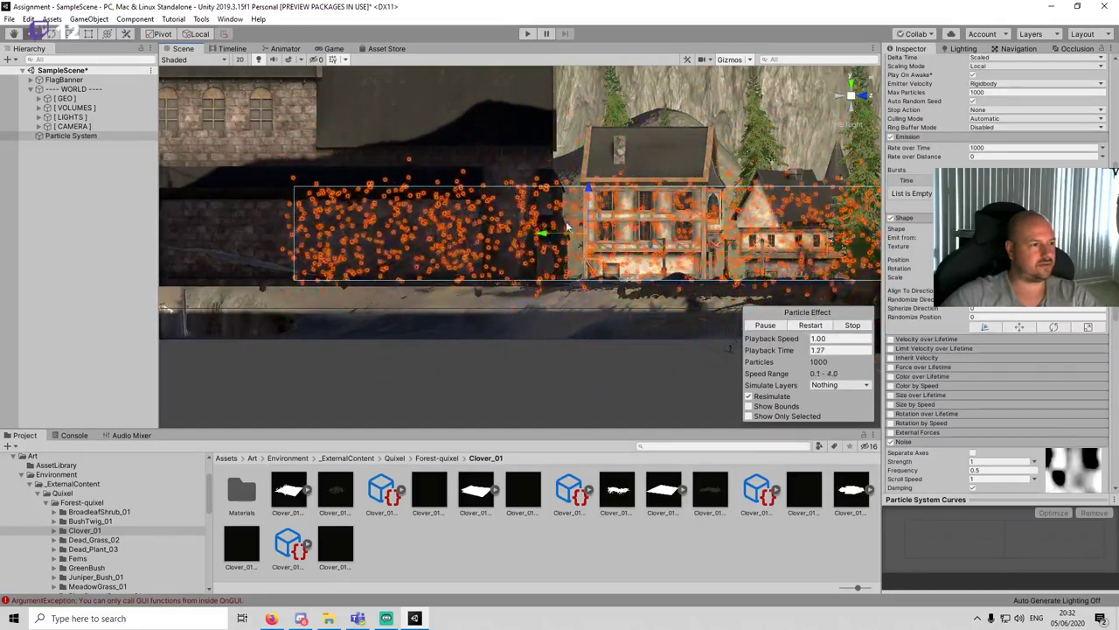
drag(589, 191, 589, 179)
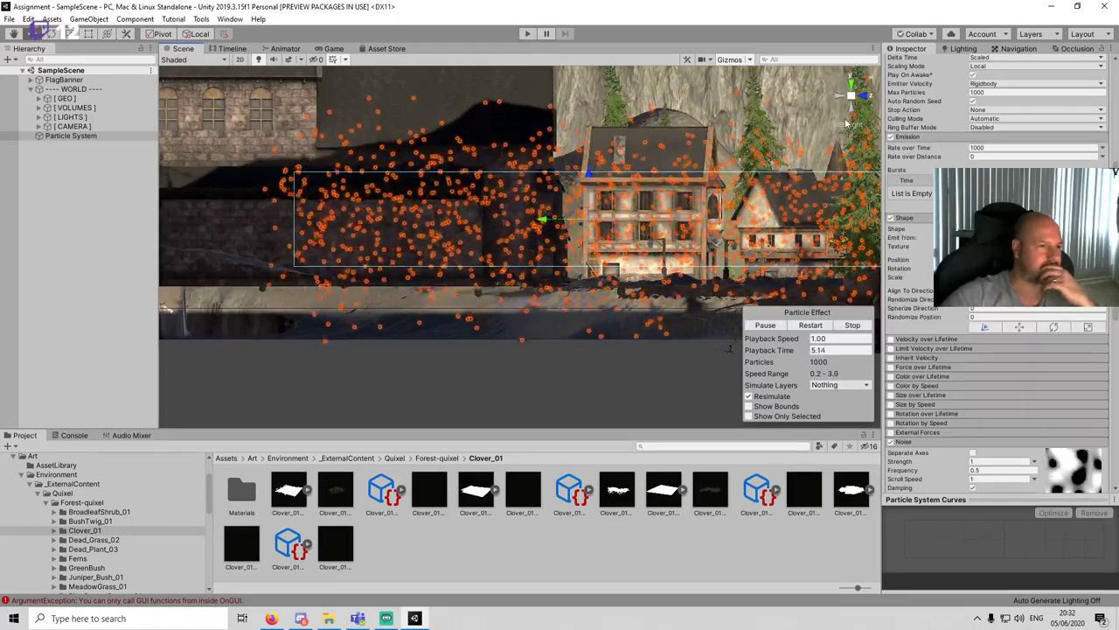
Step: Run the scene in Play mode to check the flattened particle volume, and stop playback
key(f)
click(527, 34)
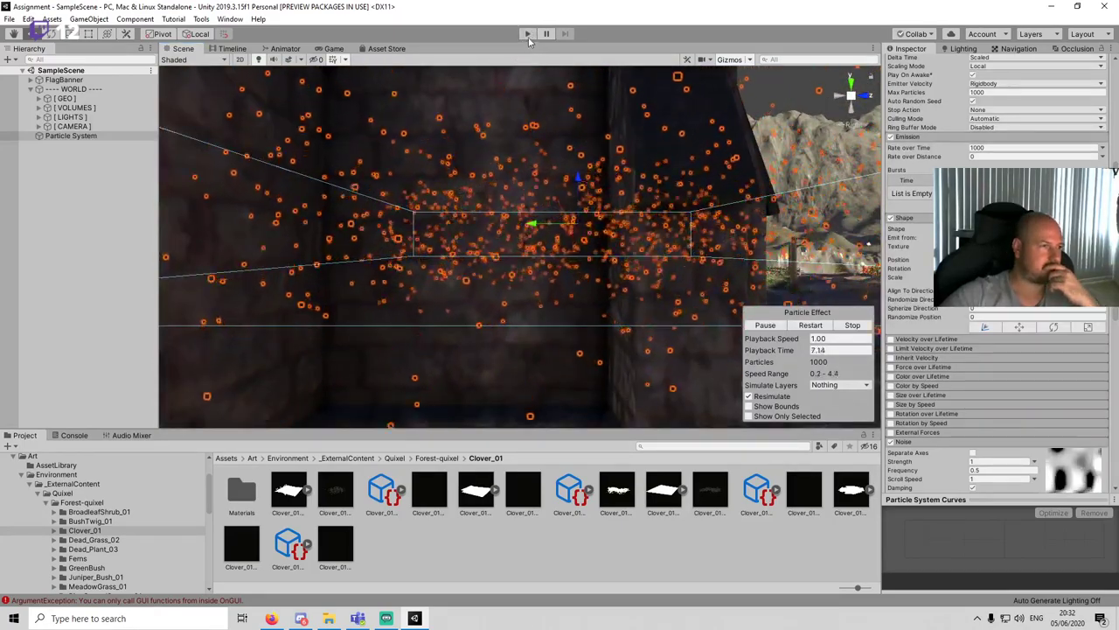
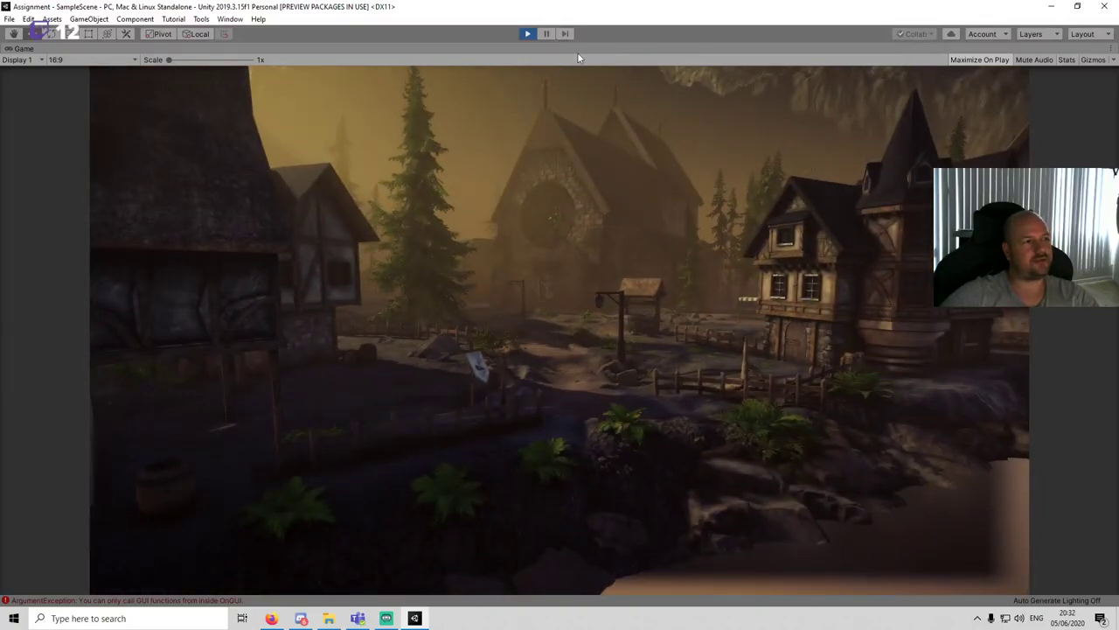
click(525, 34)
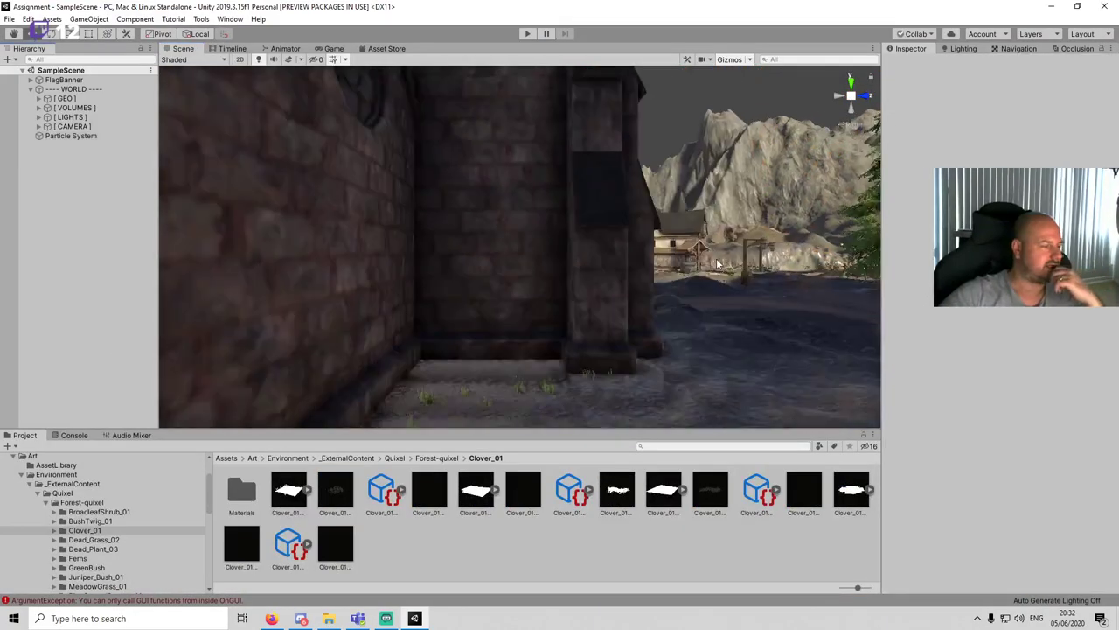
Step: Turn on the Scene view's environment effects and frame the village path leading to the church
scroll(538, 169, down, 3)
click(290, 61)
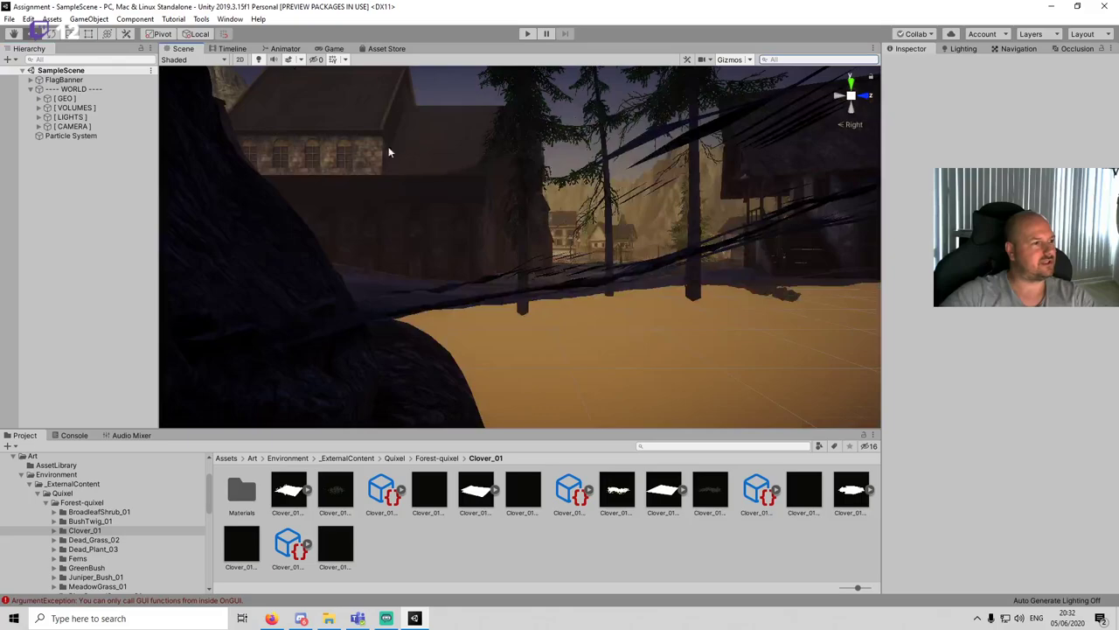
alt+drag(446, 201, 467, 247)
scroll(562, 206, up, 6)
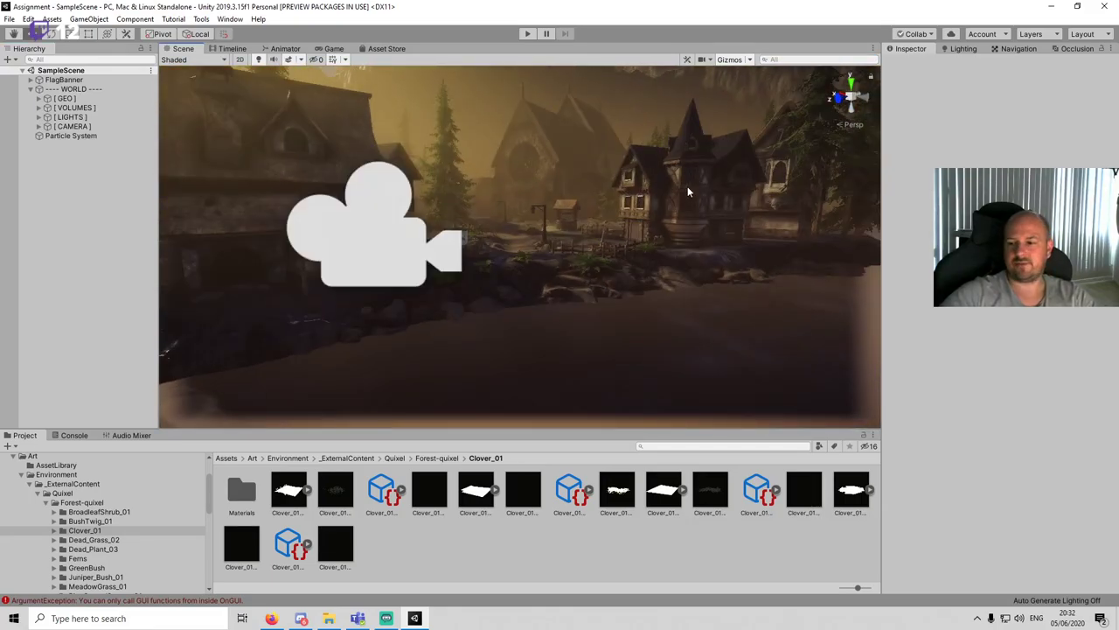
scroll(687, 187, up, 2)
middle_drag(687, 187, 643, 213)
scroll(641, 213, up, 3)
right_drag(639, 217, 593, 192)
key(e)
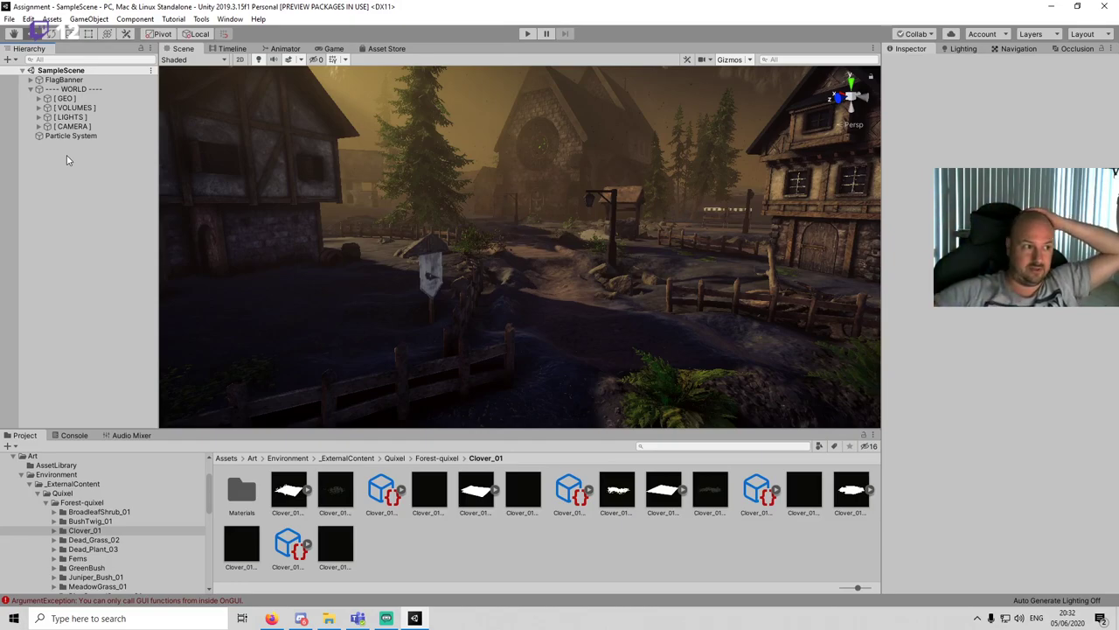
Step: Clear the console messages and look over the foggy village from a higher viewpoint
click(76, 434)
click(12, 446)
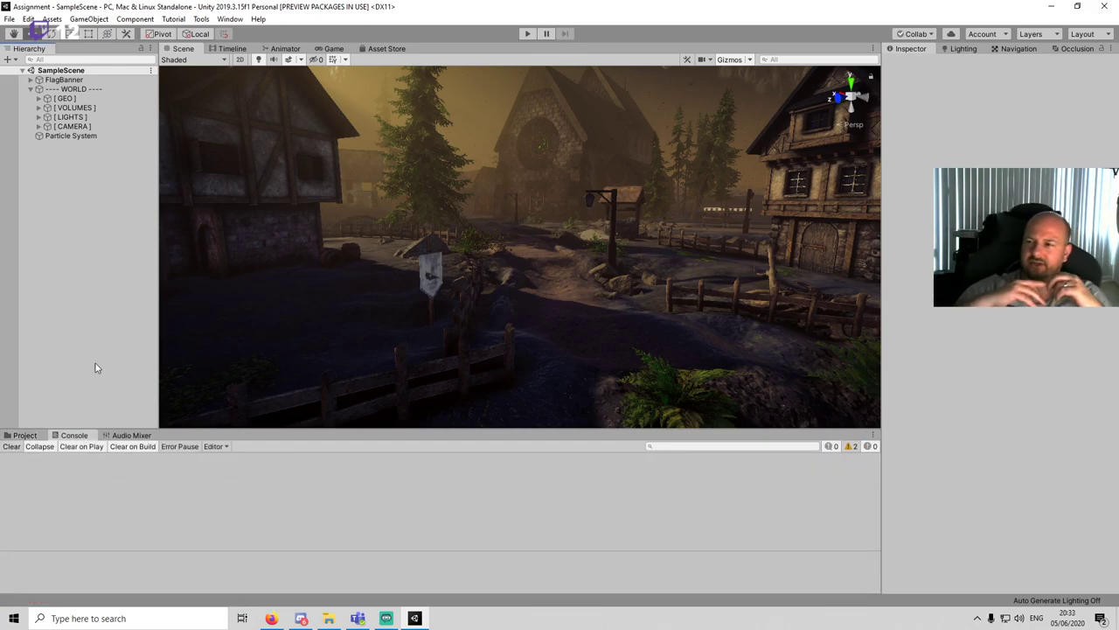
scroll(500, 229, down, 4)
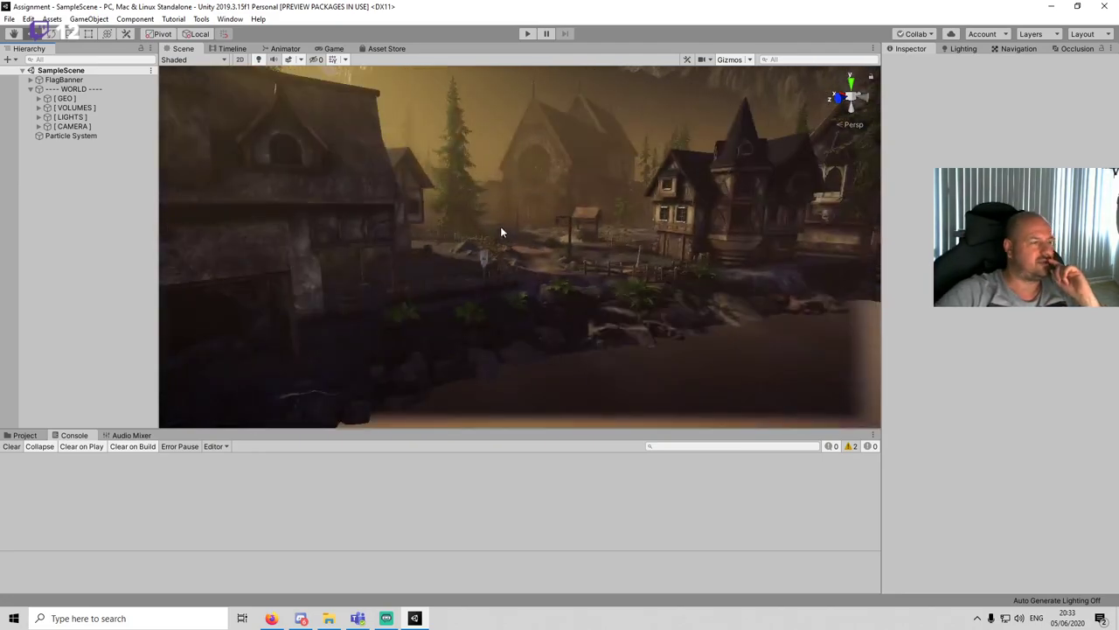
scroll(501, 231, up, 2)
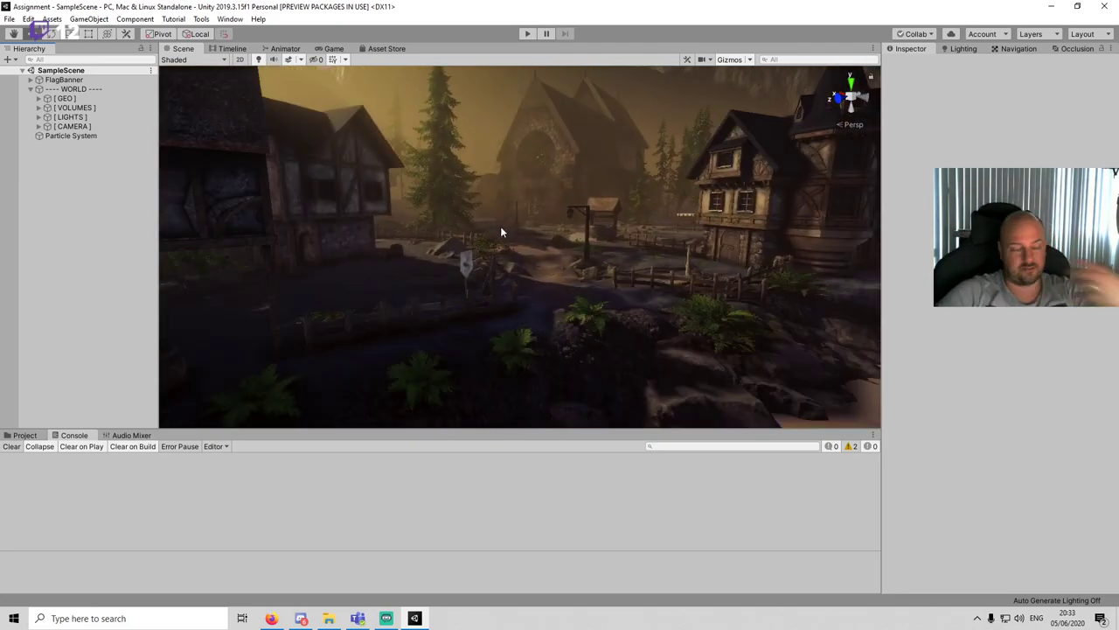
middle_drag(502, 185, 502, 214)
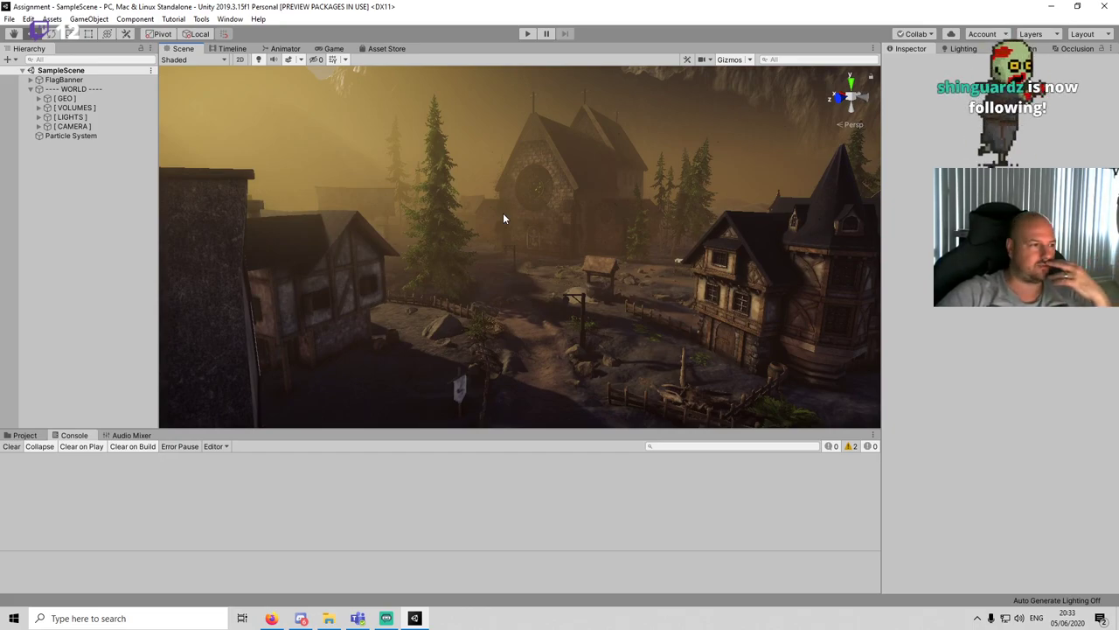
Step: Play the scene again to check the overall look of the village shot, and stop playback
click(528, 33)
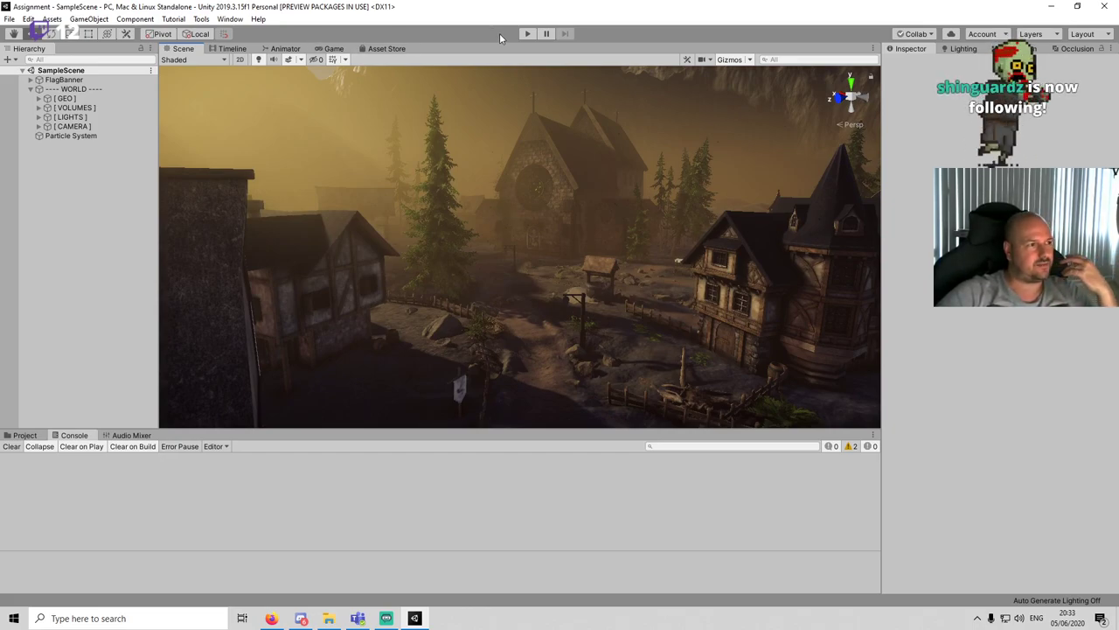
click(527, 33)
click(527, 34)
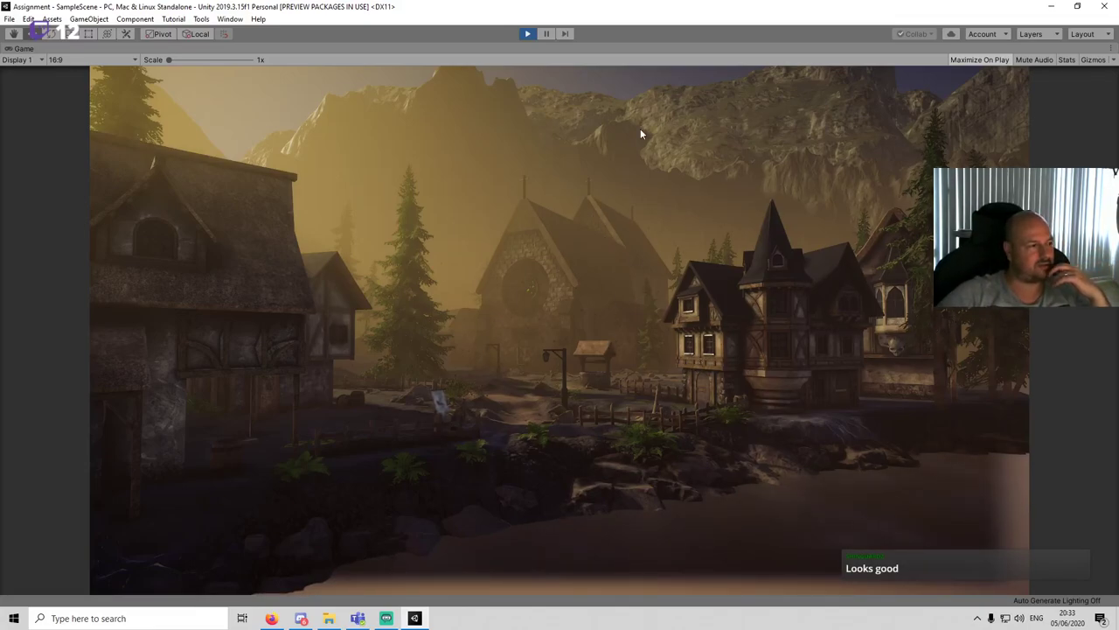
click(528, 34)
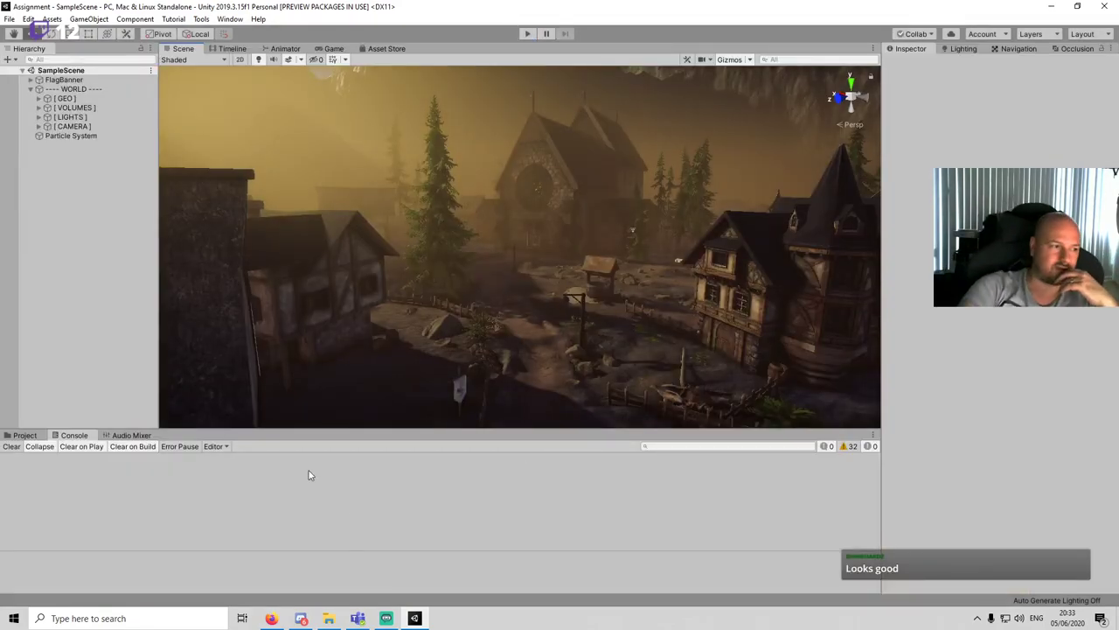
Step: Set the intensity of the active directional light in the dynamic lights group to 2500 lux
click(62, 138)
click(70, 200)
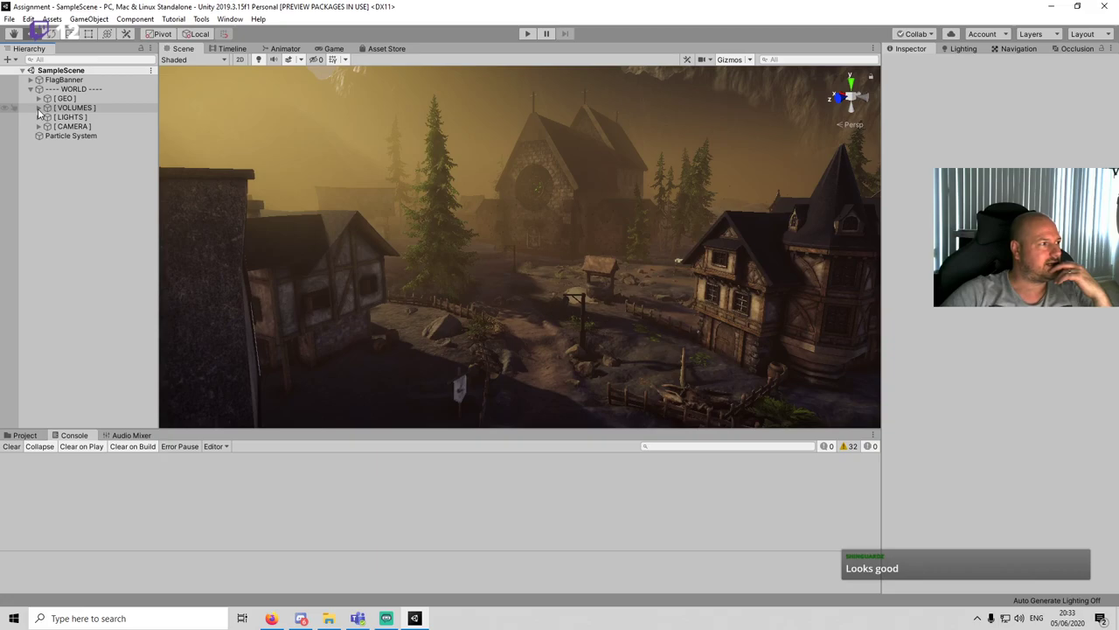
click(38, 107)
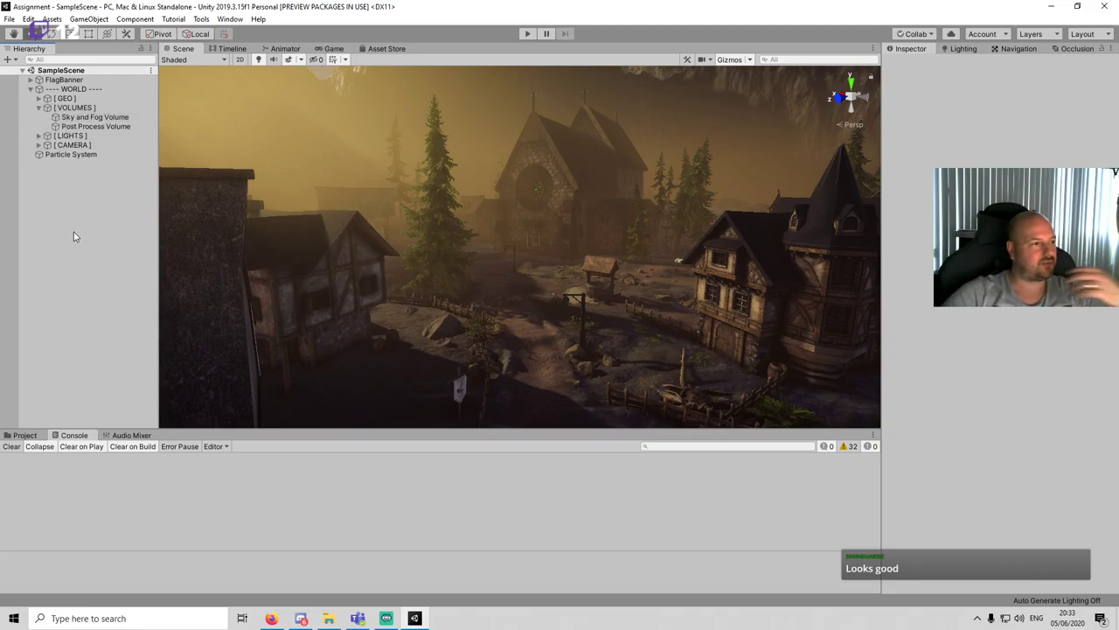
click(39, 135)
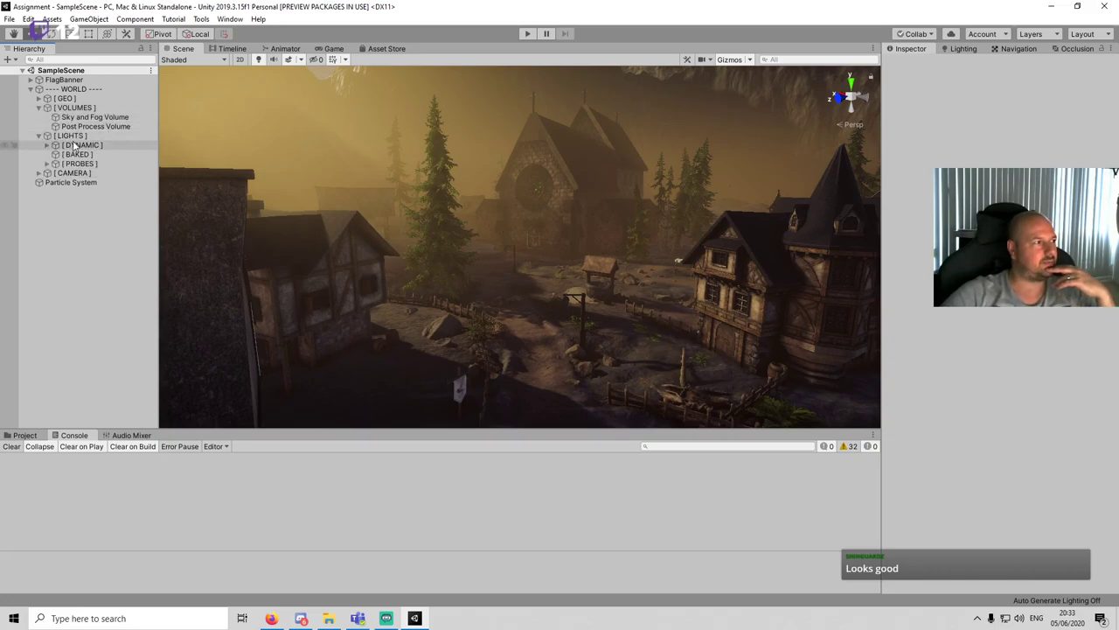
click(81, 145)
click(46, 145)
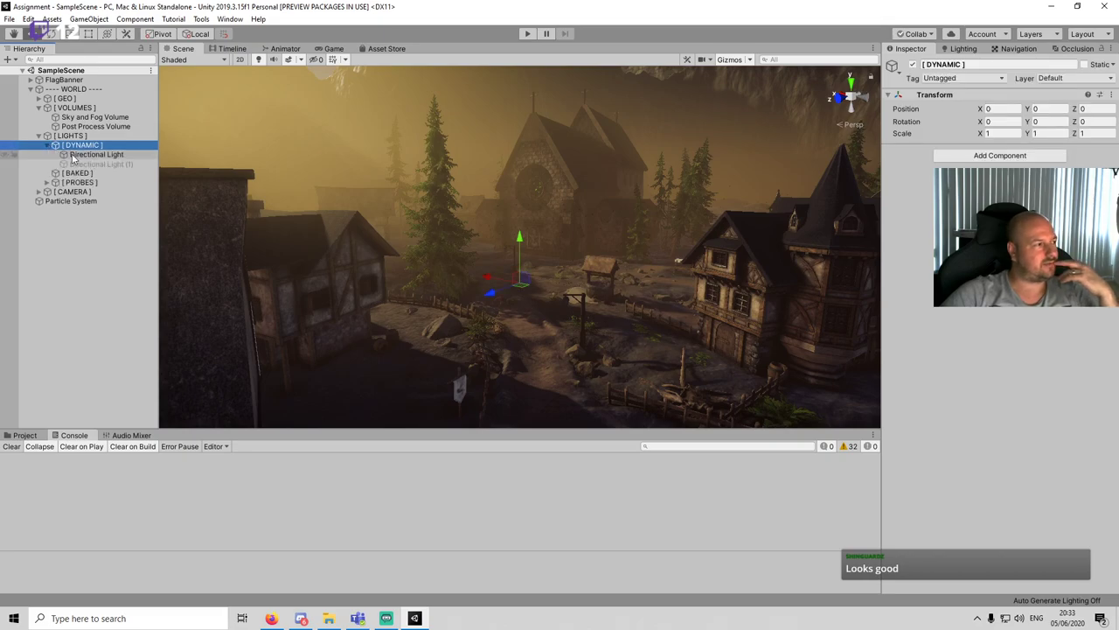
click(96, 154)
scroll(577, 272, down, 5)
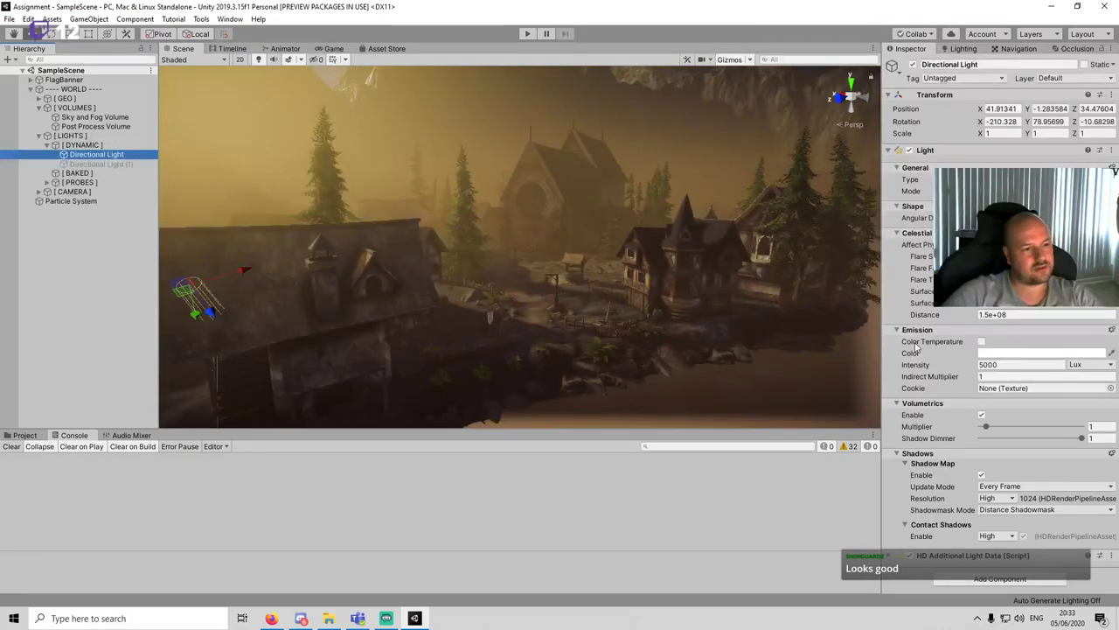
text(25)
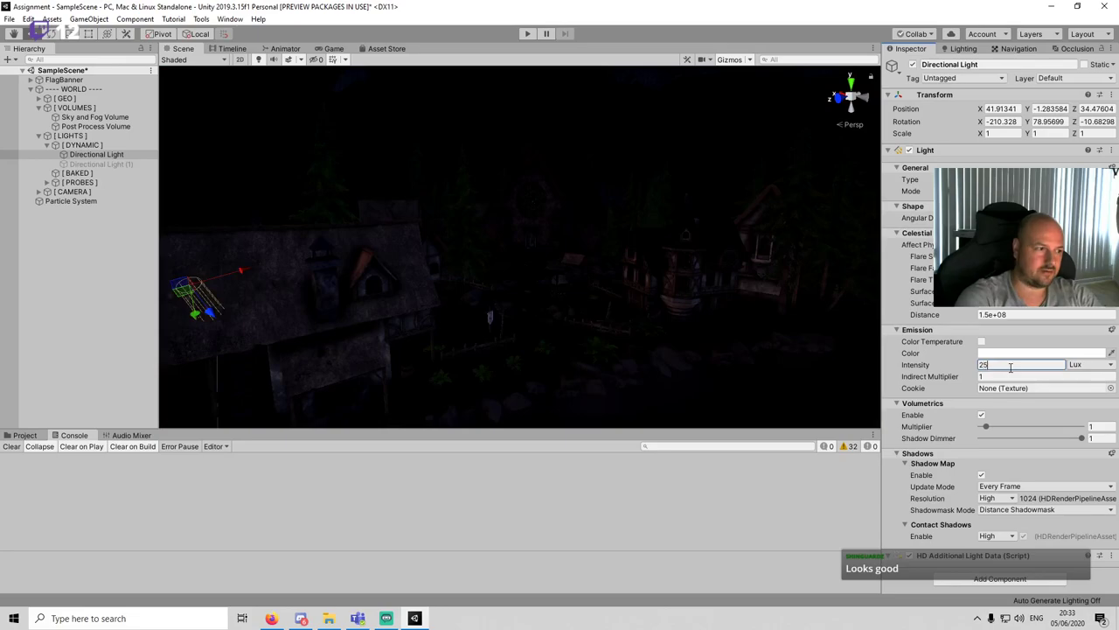
text(00)
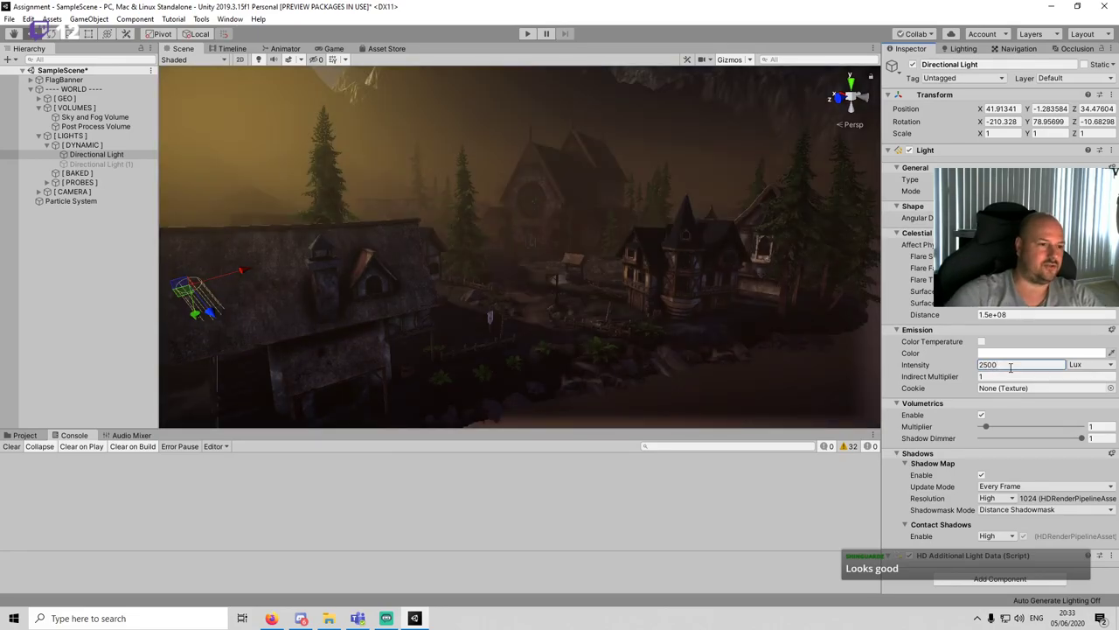
Step: Set the active directional light's intensity to 3500 lux while judging the village shot in the Game view
click(333, 50)
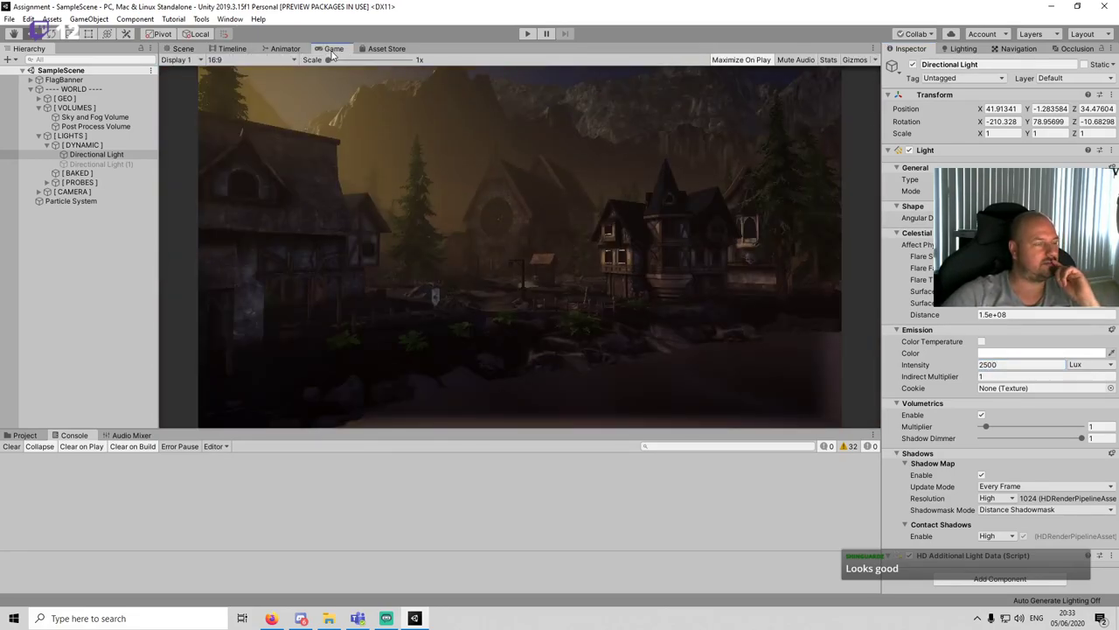
click(1007, 365)
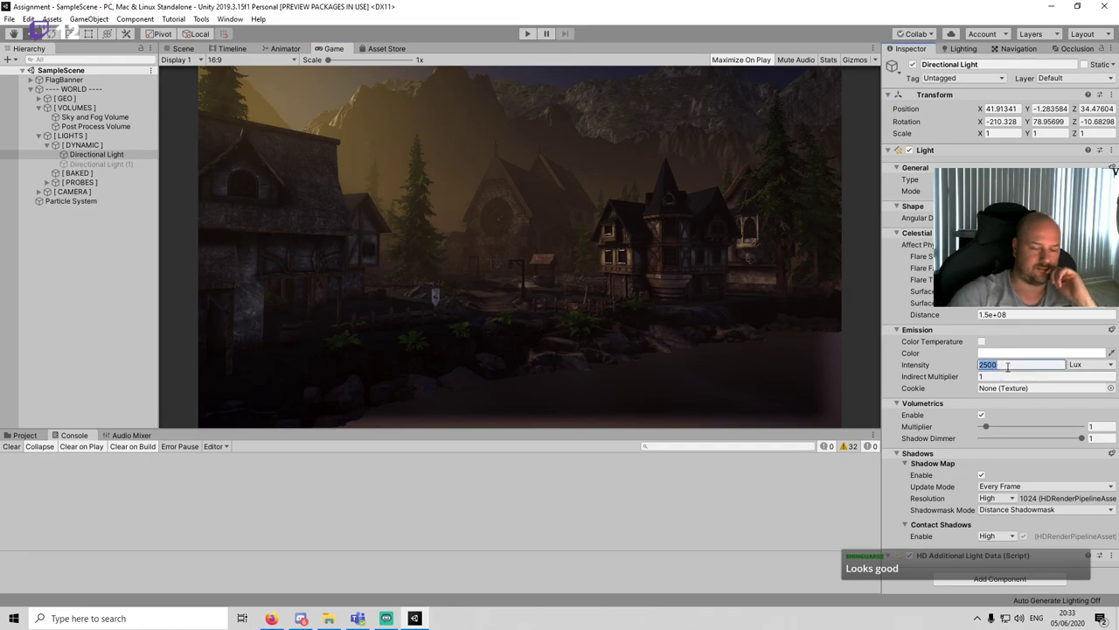
text(3500)
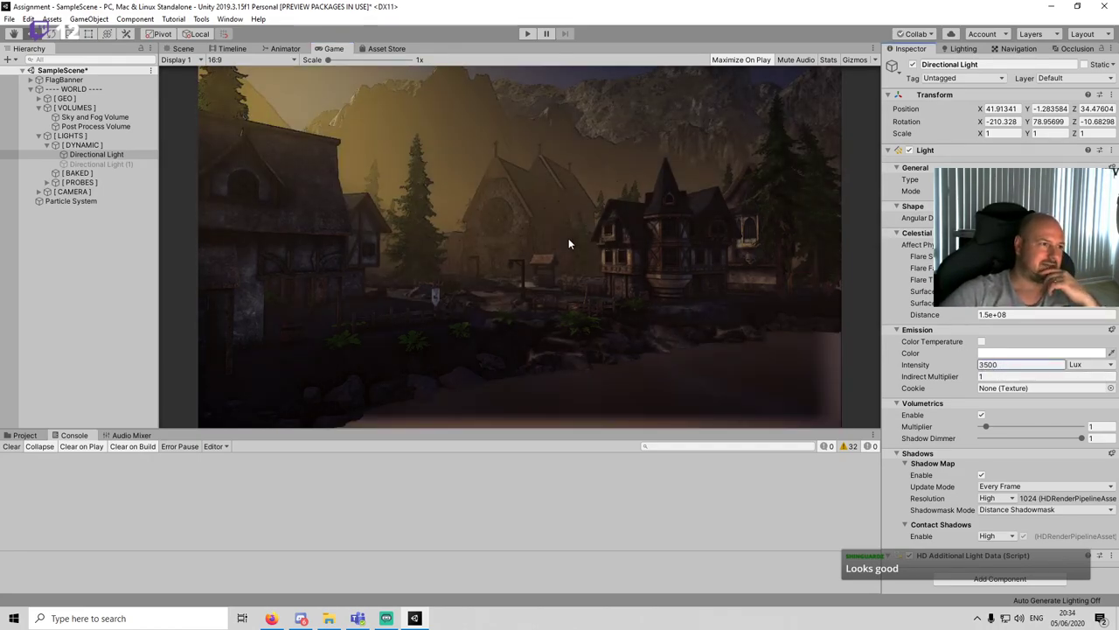
Step: Play the scene to check the new light intensity, stop playback and deselect the directional light
click(525, 35)
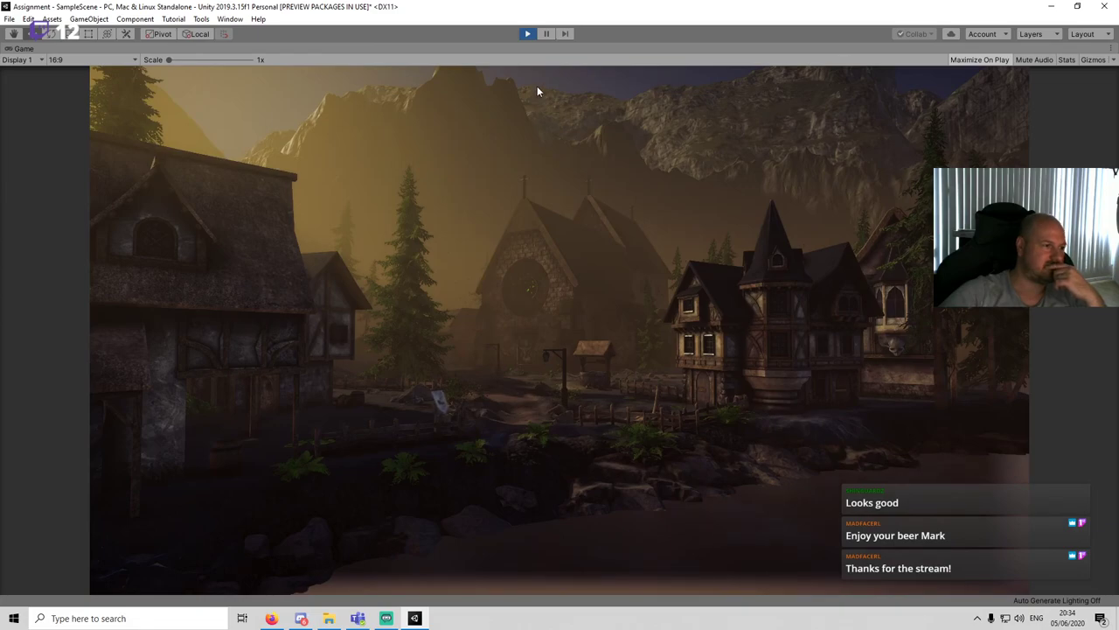
click(528, 34)
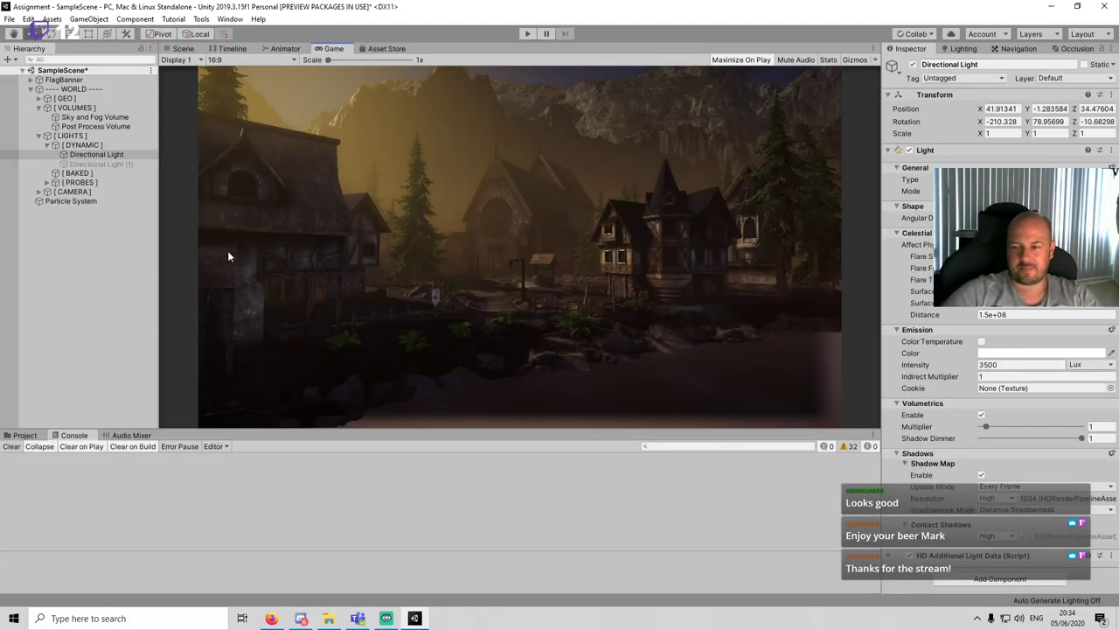
click(102, 278)
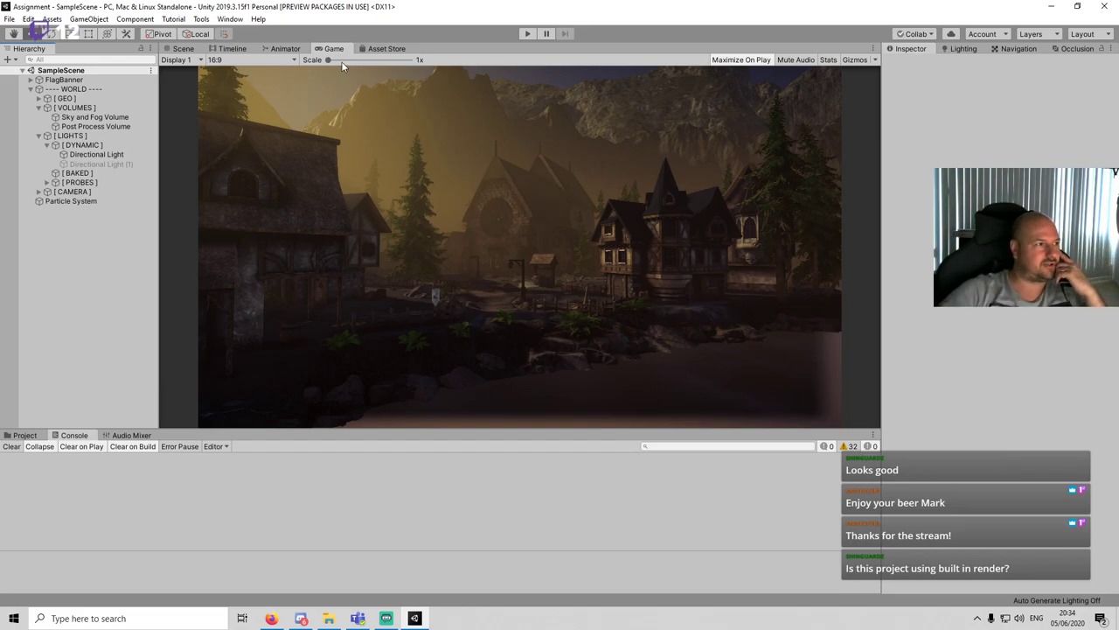
Step: Return to the Scene view and look closely at the church front and the well
drag(329, 60, 160, 58)
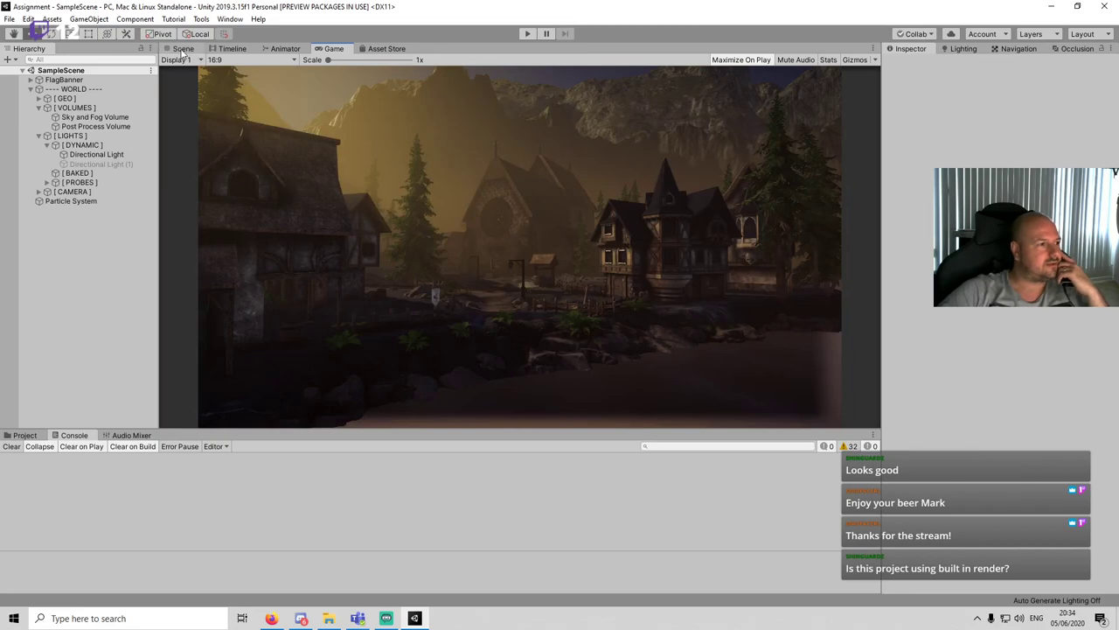
click(182, 49)
scroll(577, 195, down, 4)
scroll(580, 196, up, 4)
middle_drag(580, 196, 564, 263)
scroll(588, 240, up, 3)
scroll(588, 242, up, 3)
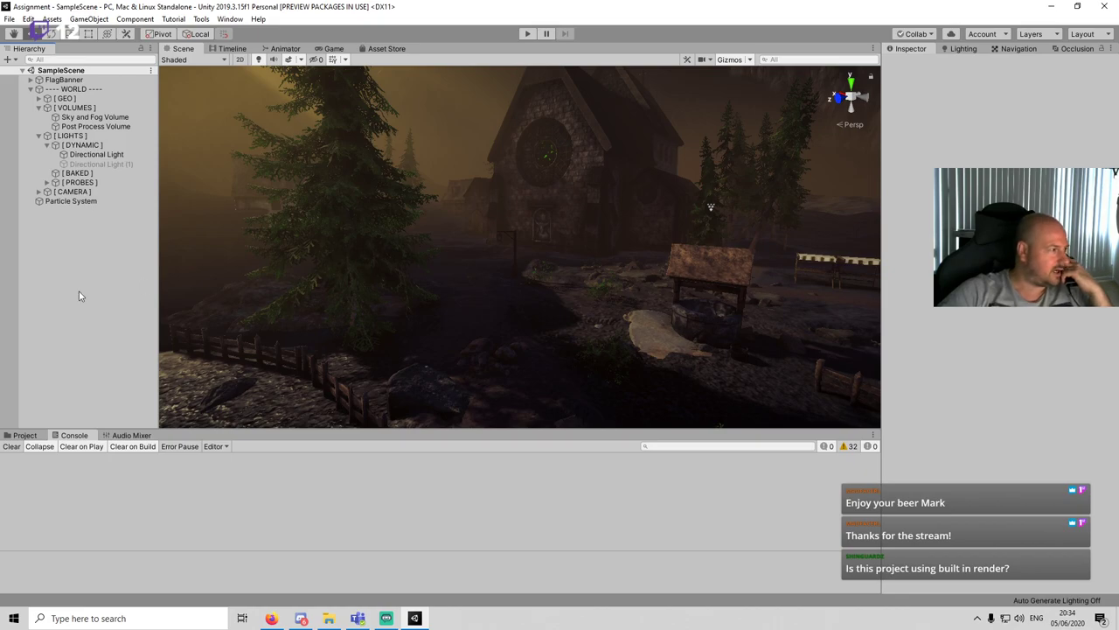
Step: Collapse the lights and volumes groups in the scene hierarchy
click(39, 136)
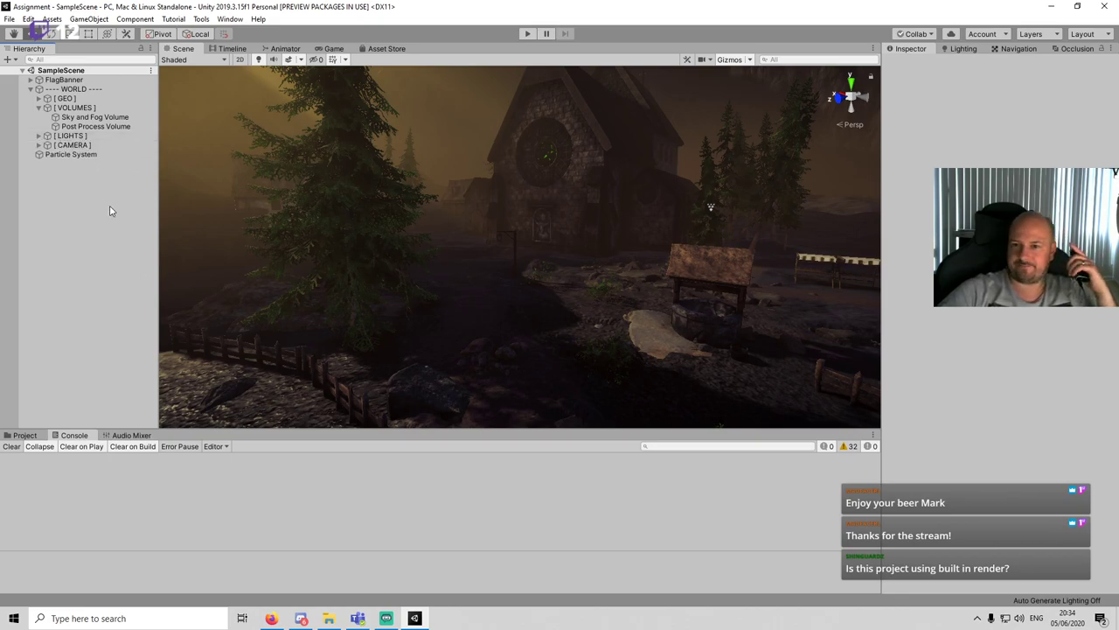
click(38, 107)
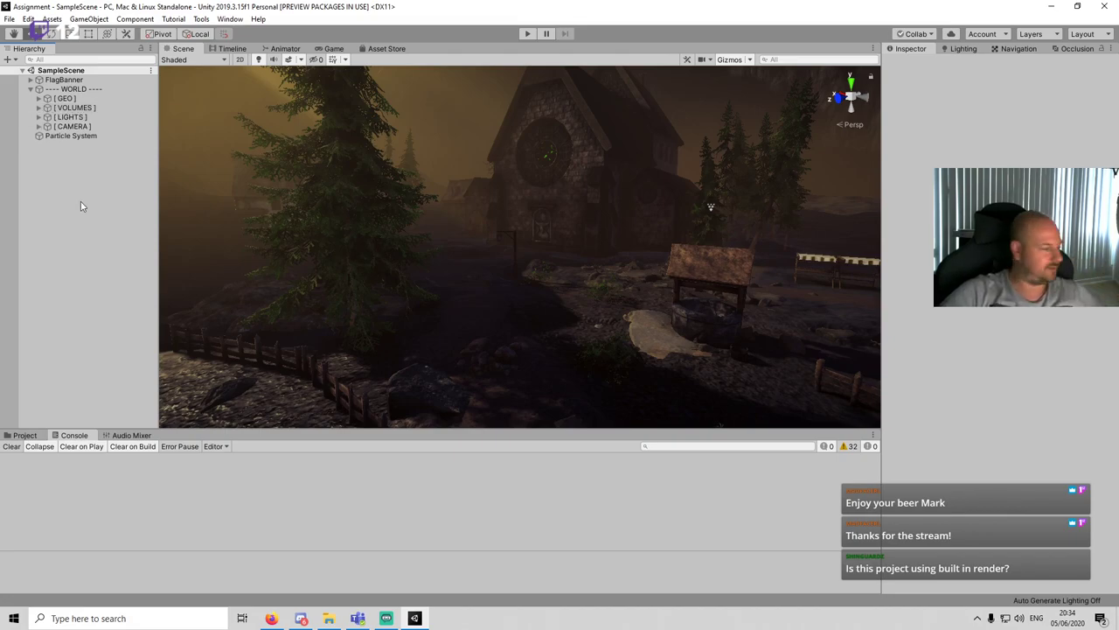